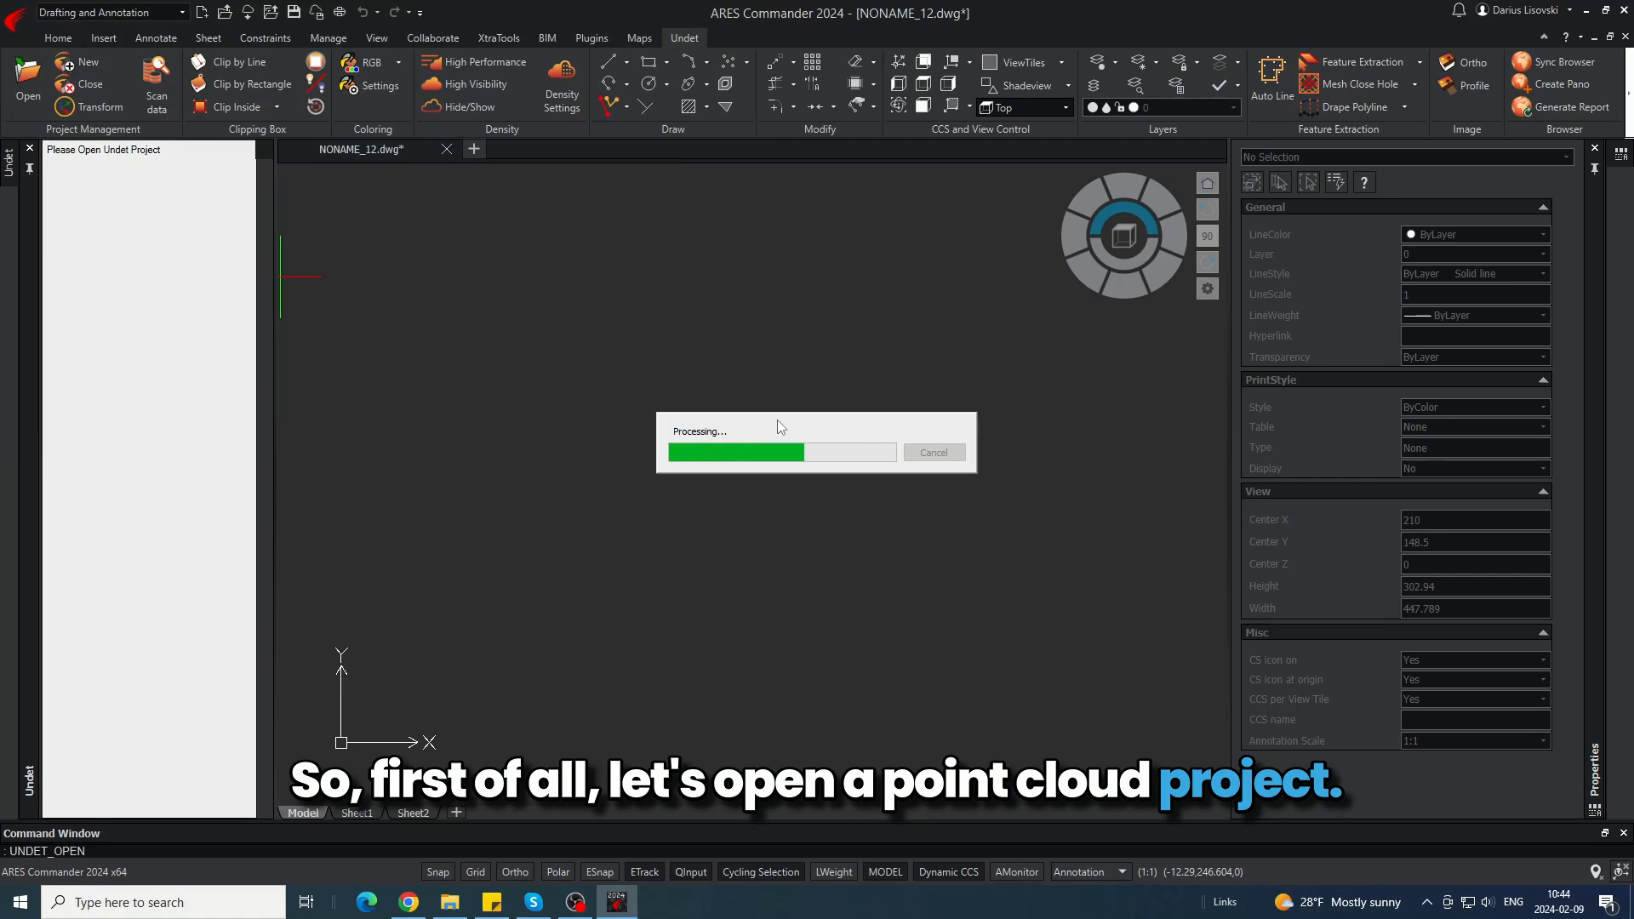
- Switch the point cloud's colouring to RGB so the scans display in full colour
scroll(800, 483, up, 5)
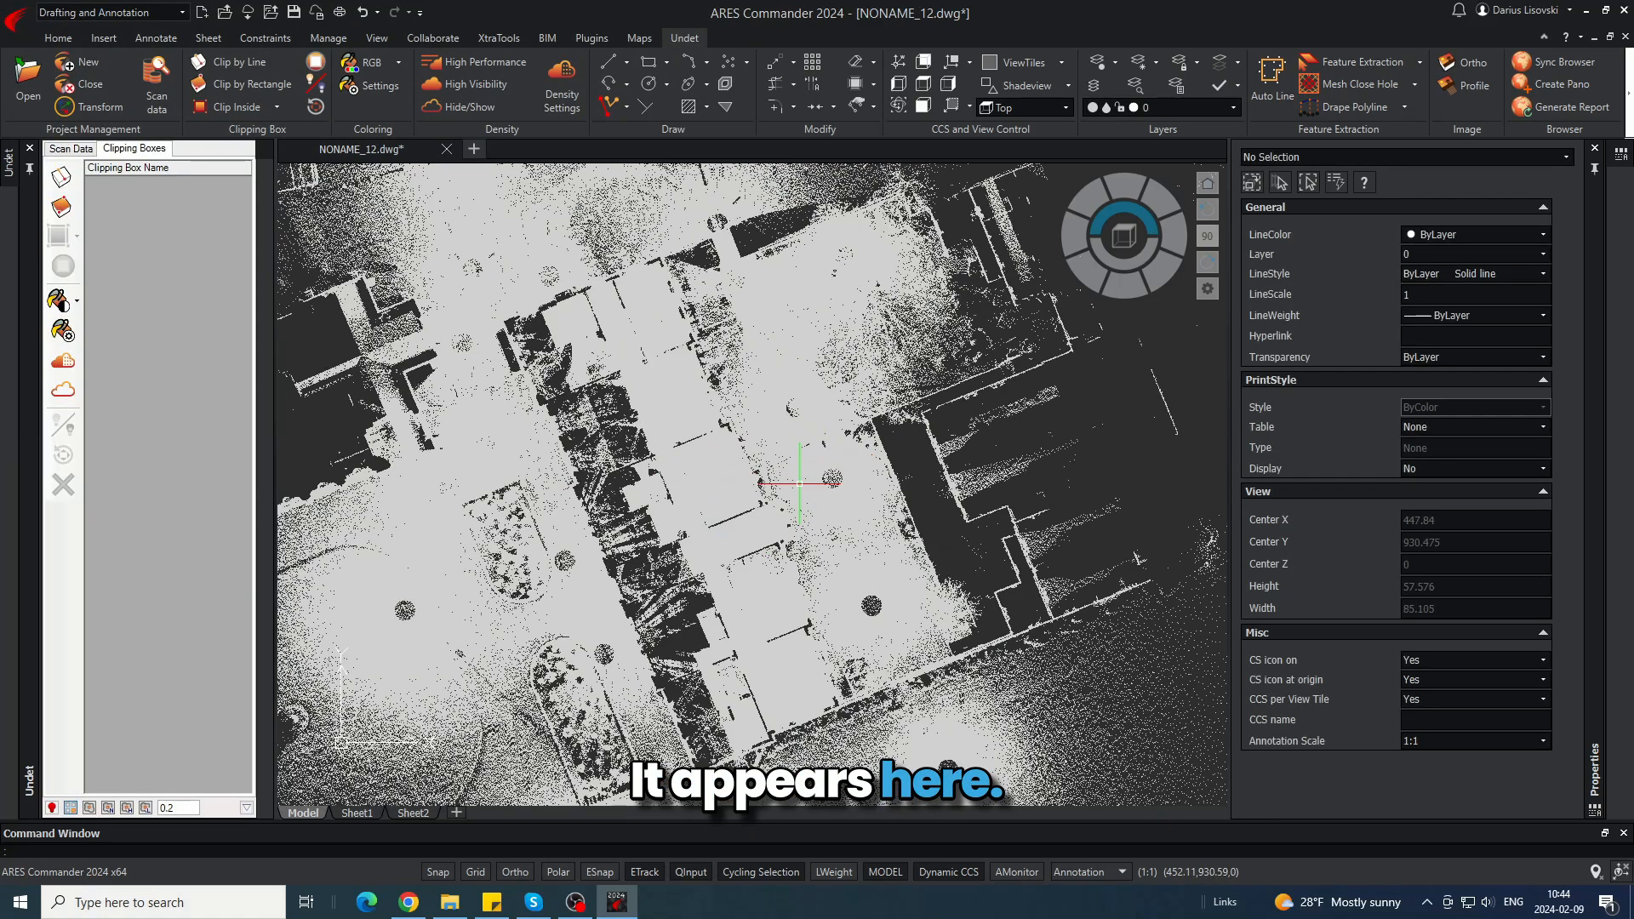
click(75, 301)
click(127, 303)
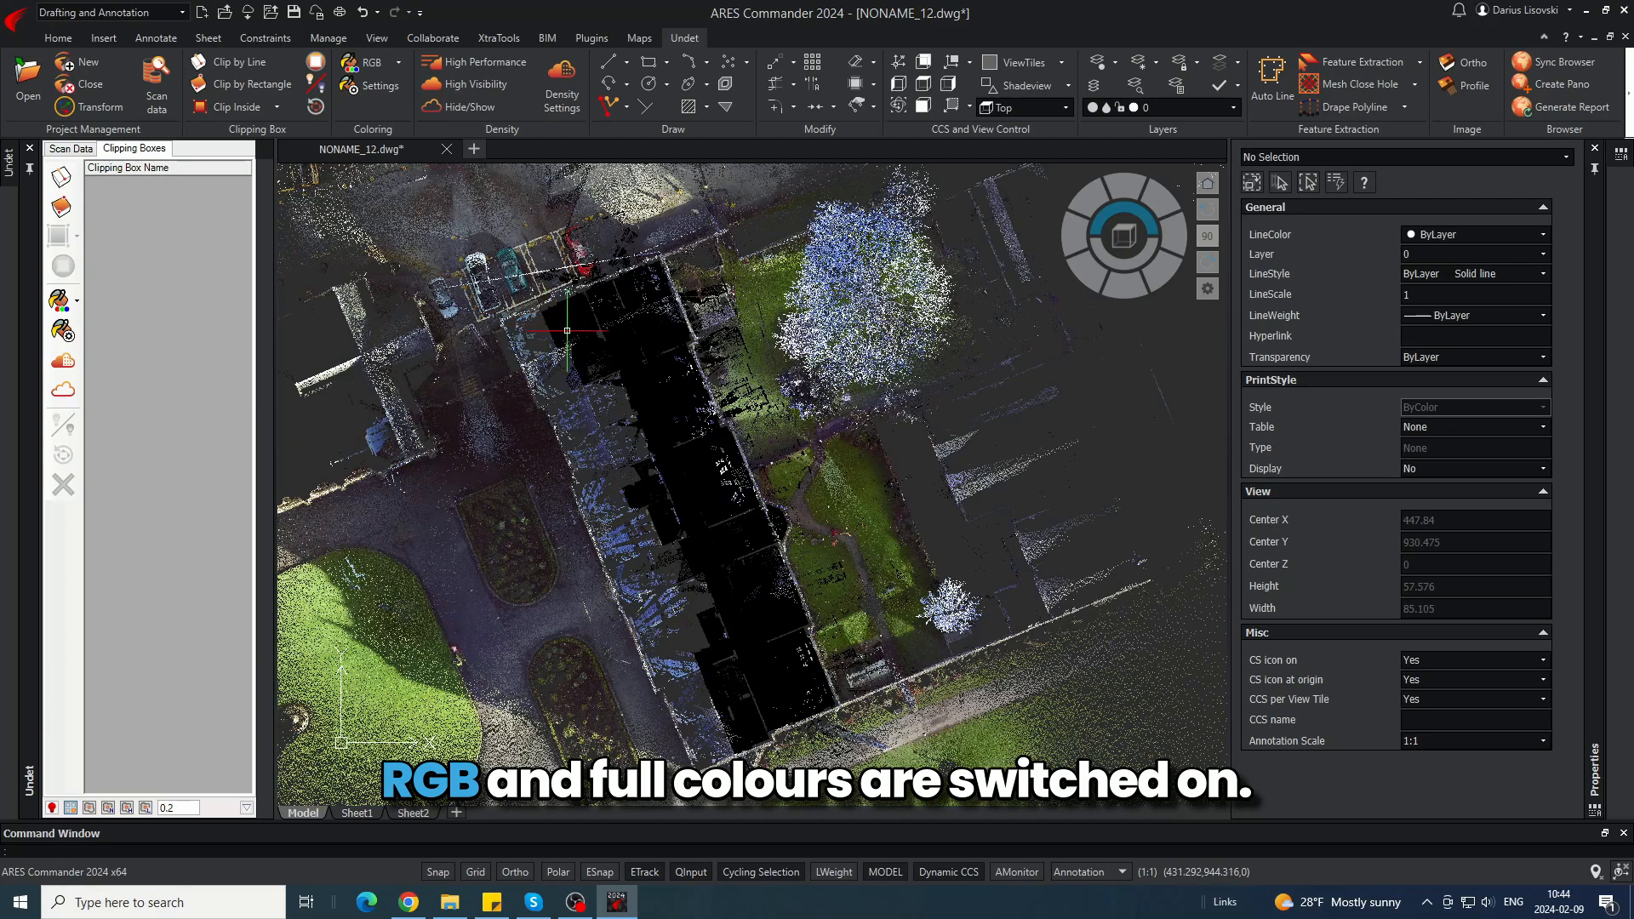
- Create a rectangular clipping box about 35 by 51 units around the whole building in the top view
scroll(507, 314, up, 5)
scroll(530, 305, down, 5)
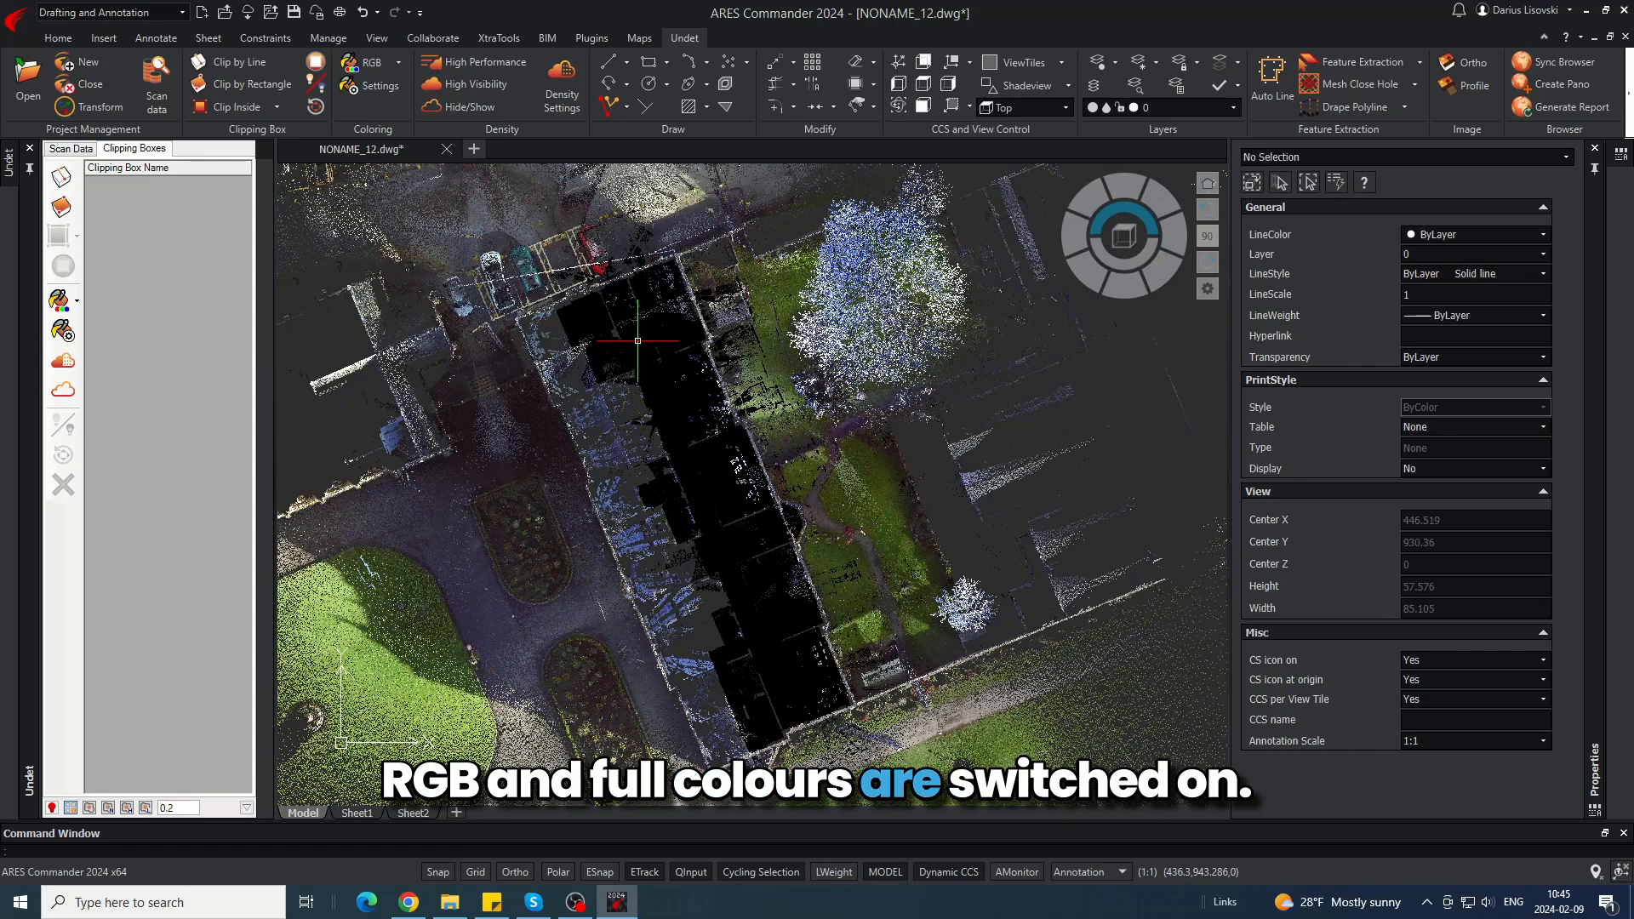
scroll(531, 304, up, 4)
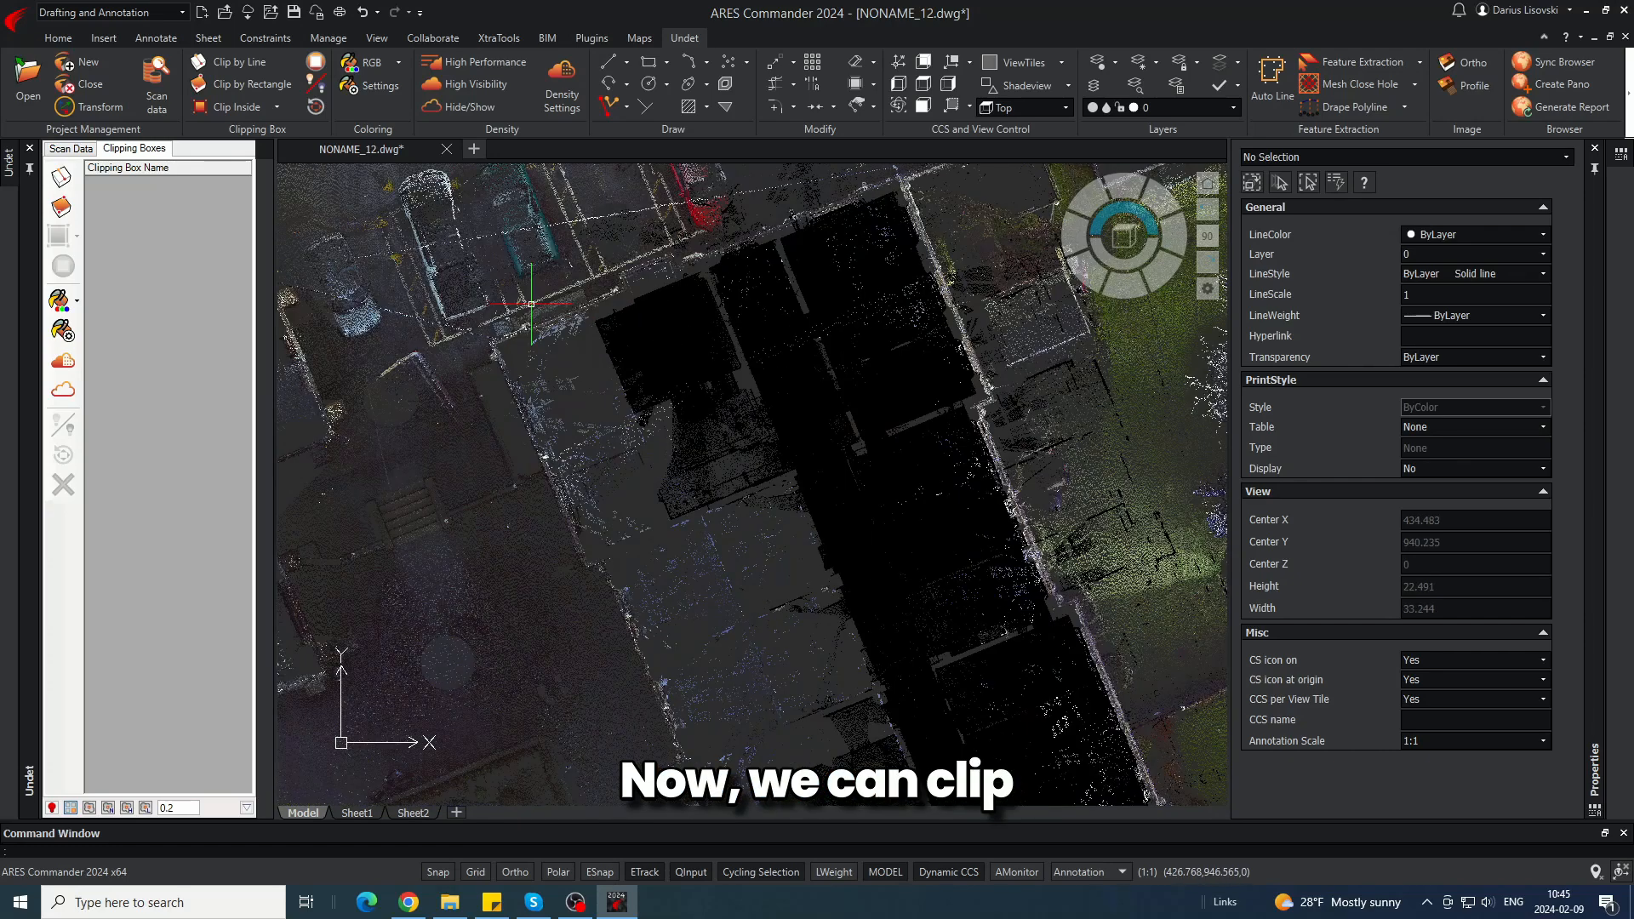
scroll(570, 293, down, 4)
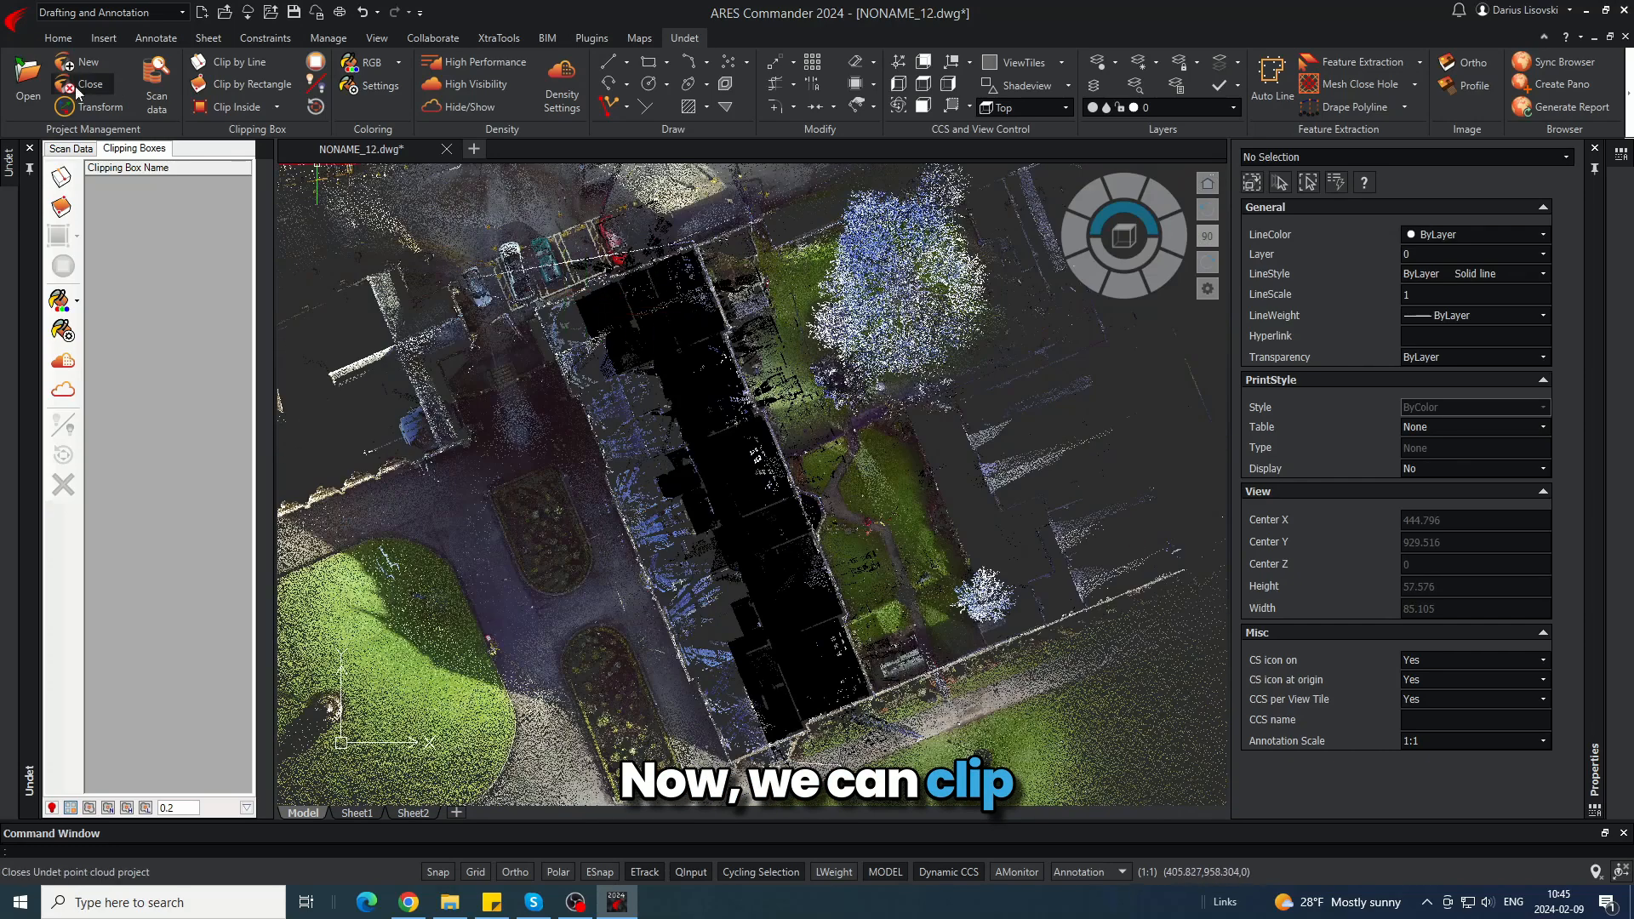
click(70, 208)
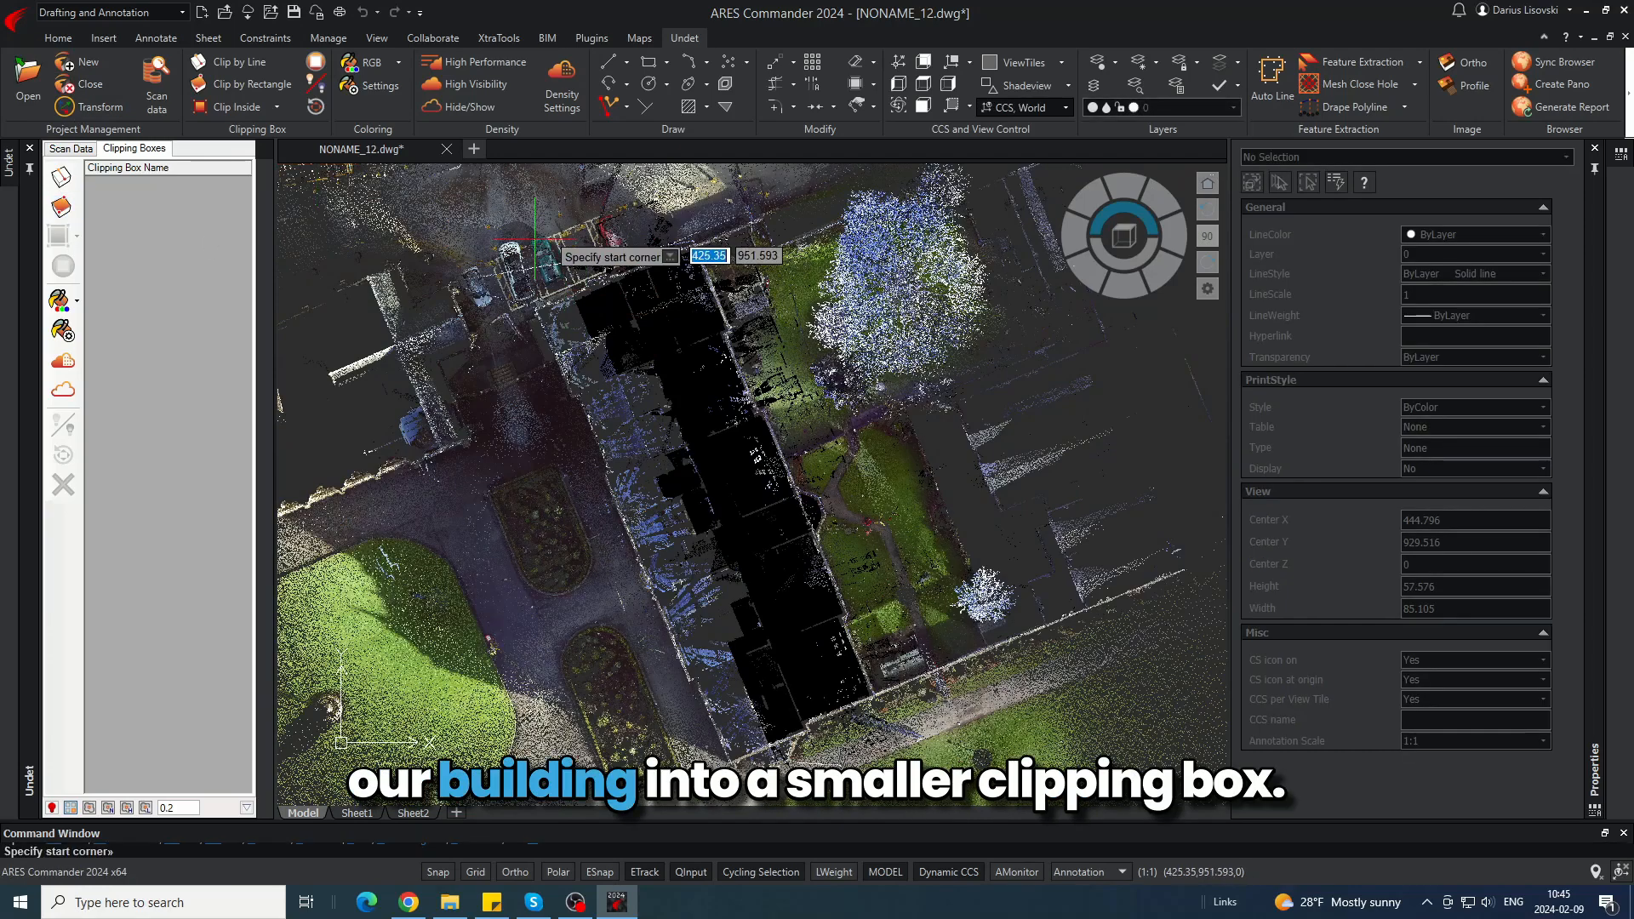
click(498, 216)
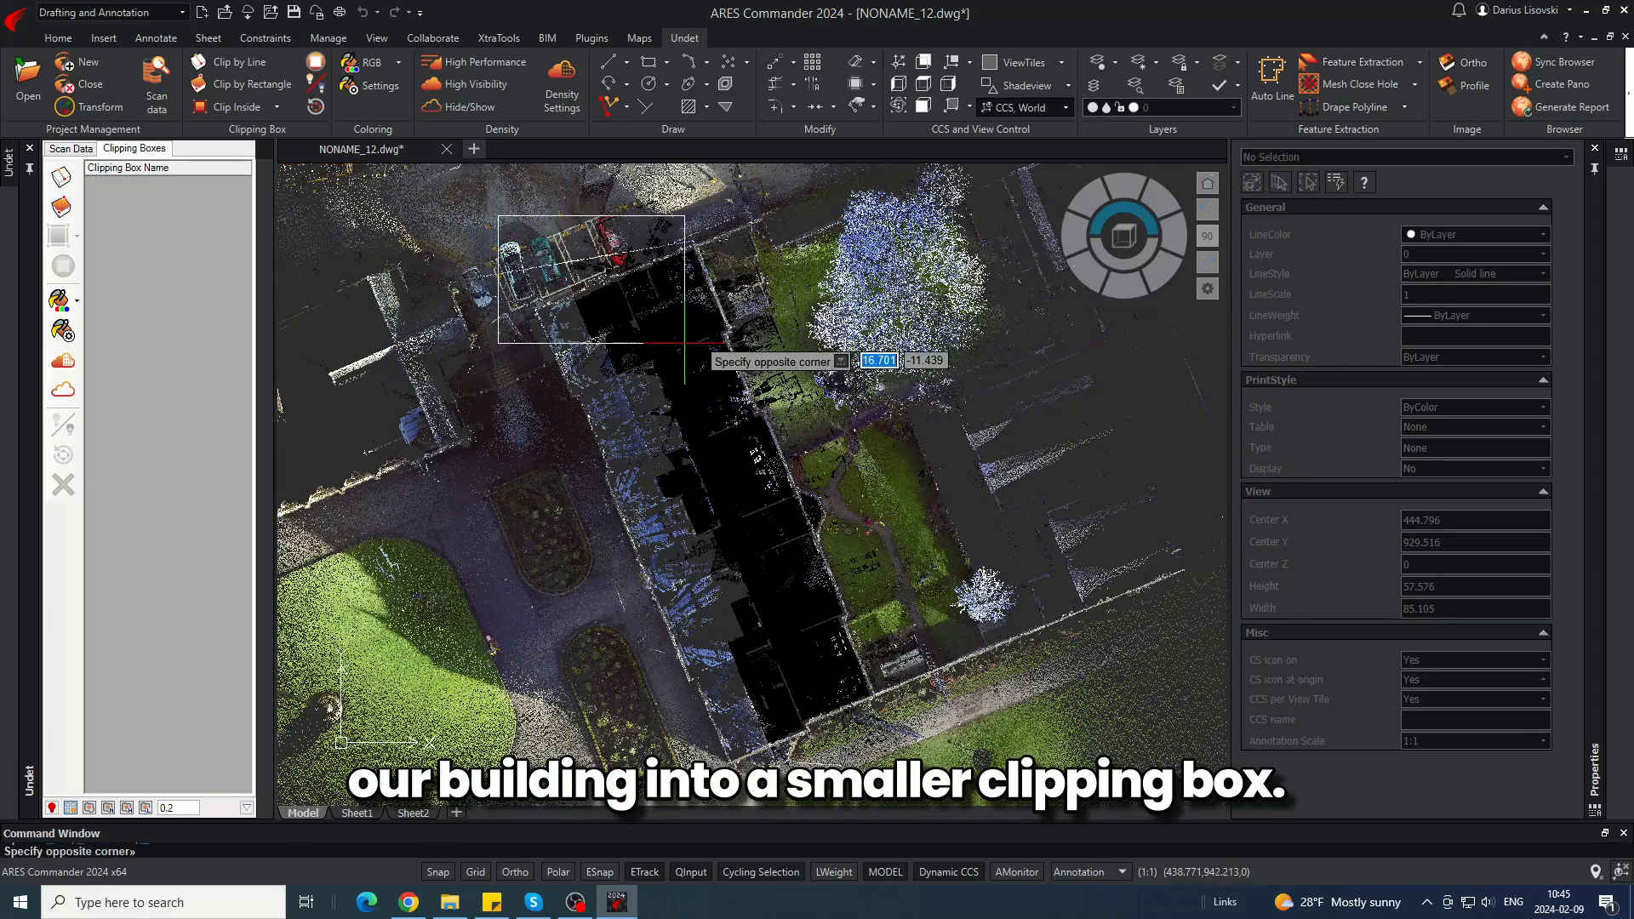
click(886, 782)
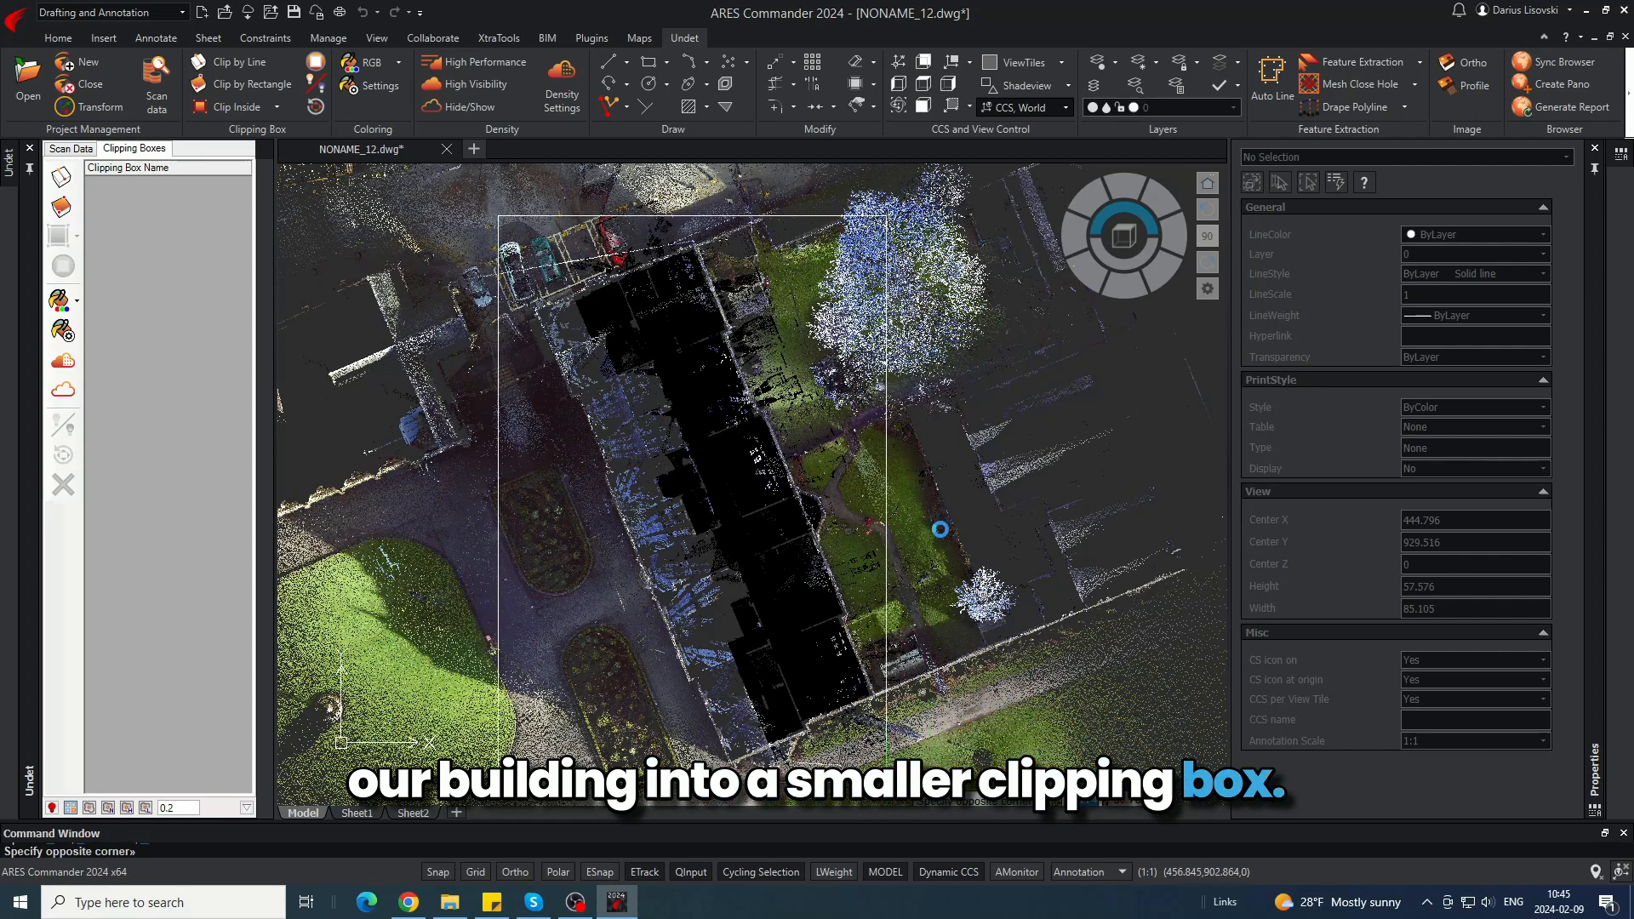
- In the front view, lower the clipping box's top face to mid-height of the ground-floor windows, making the box about 7.6 high
click(1129, 279)
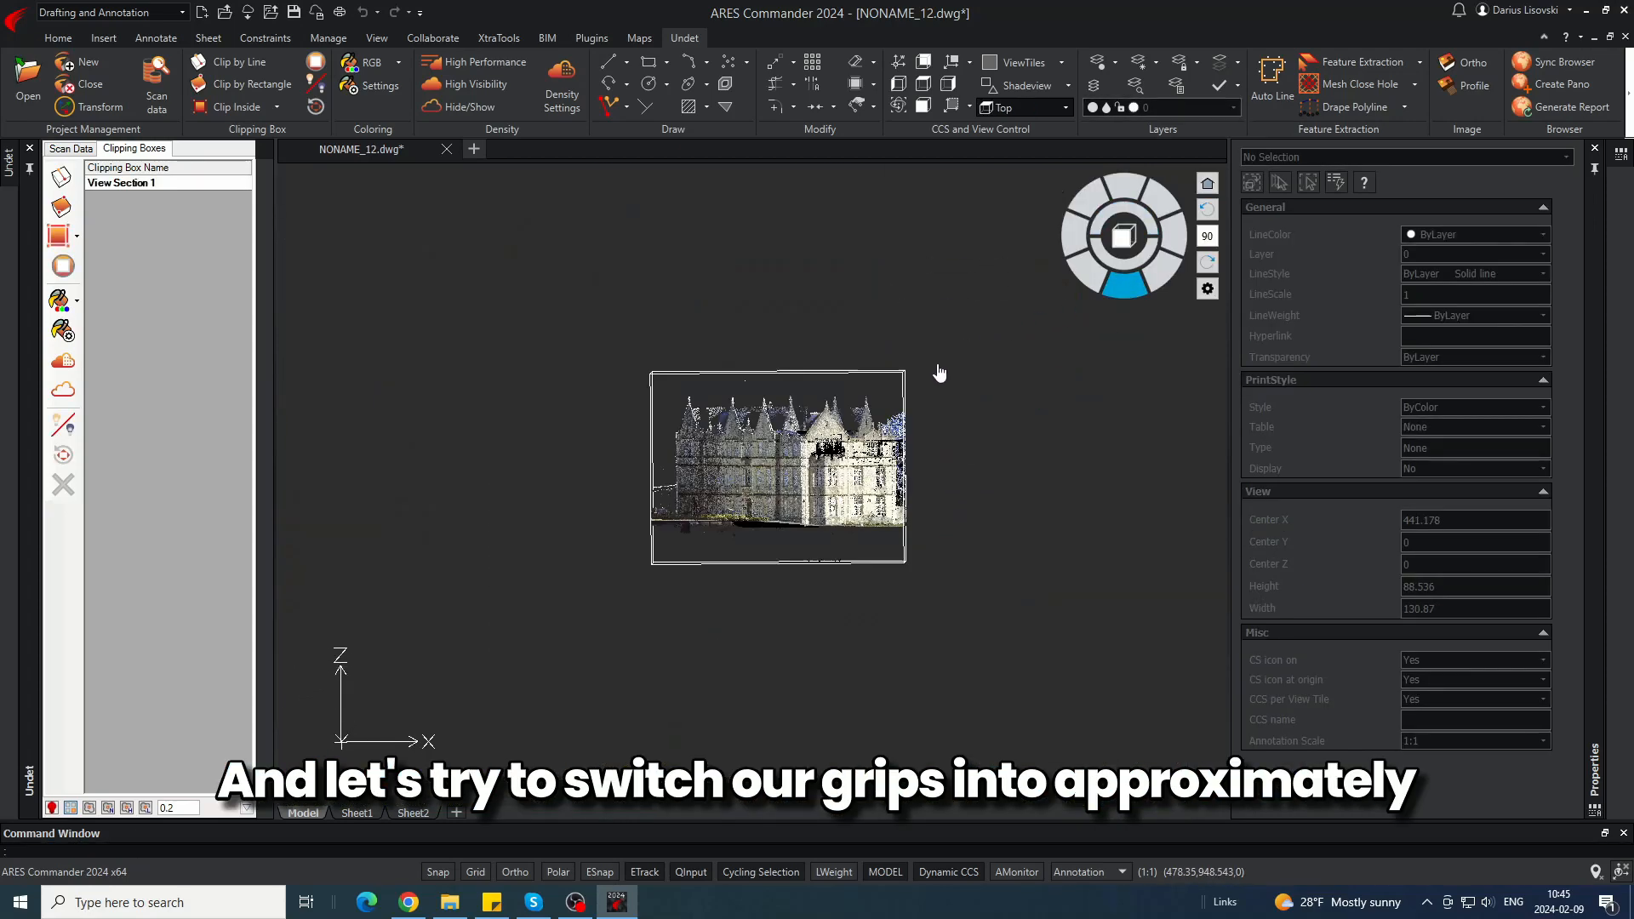
click(914, 387)
click(739, 404)
scroll(740, 409, up, 8)
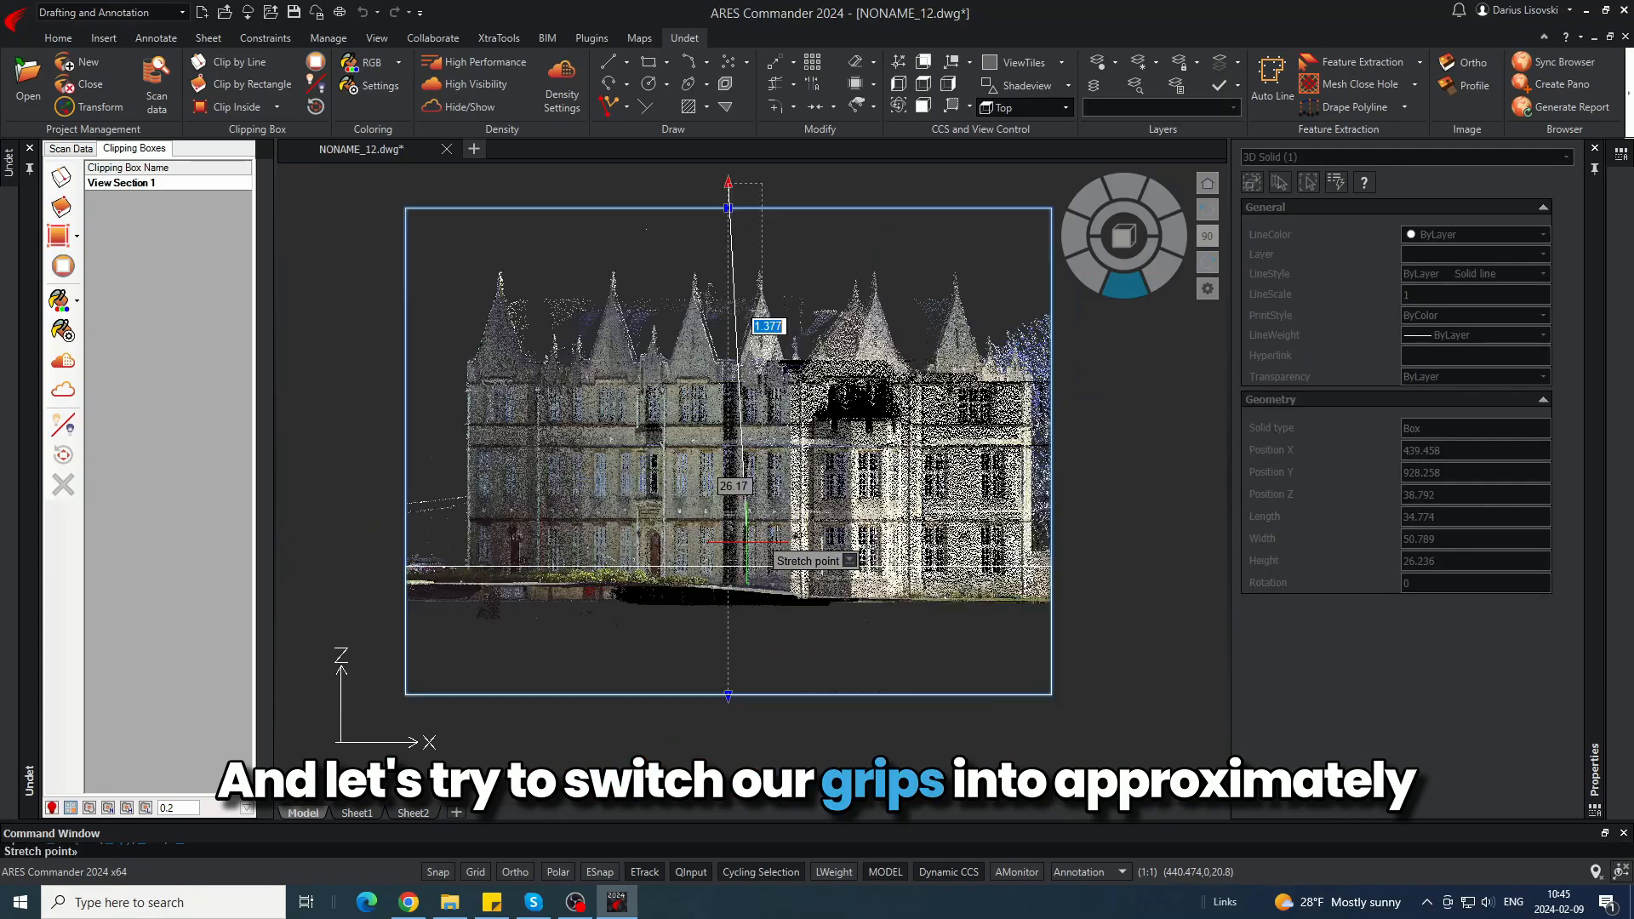
scroll(781, 420, down, 2)
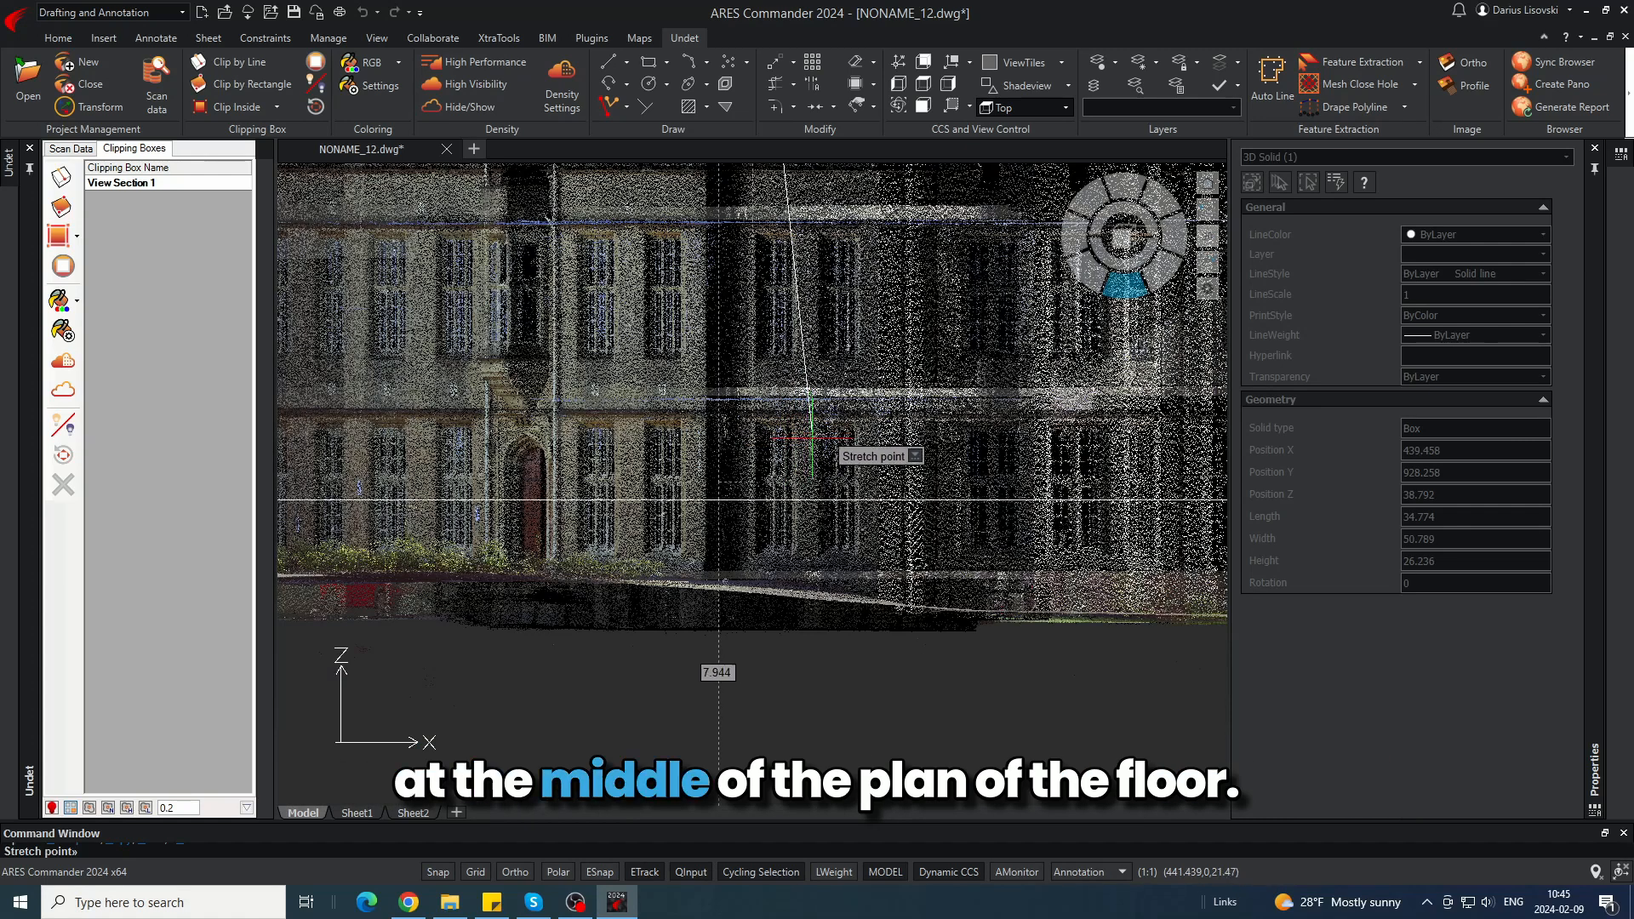
click(809, 439)
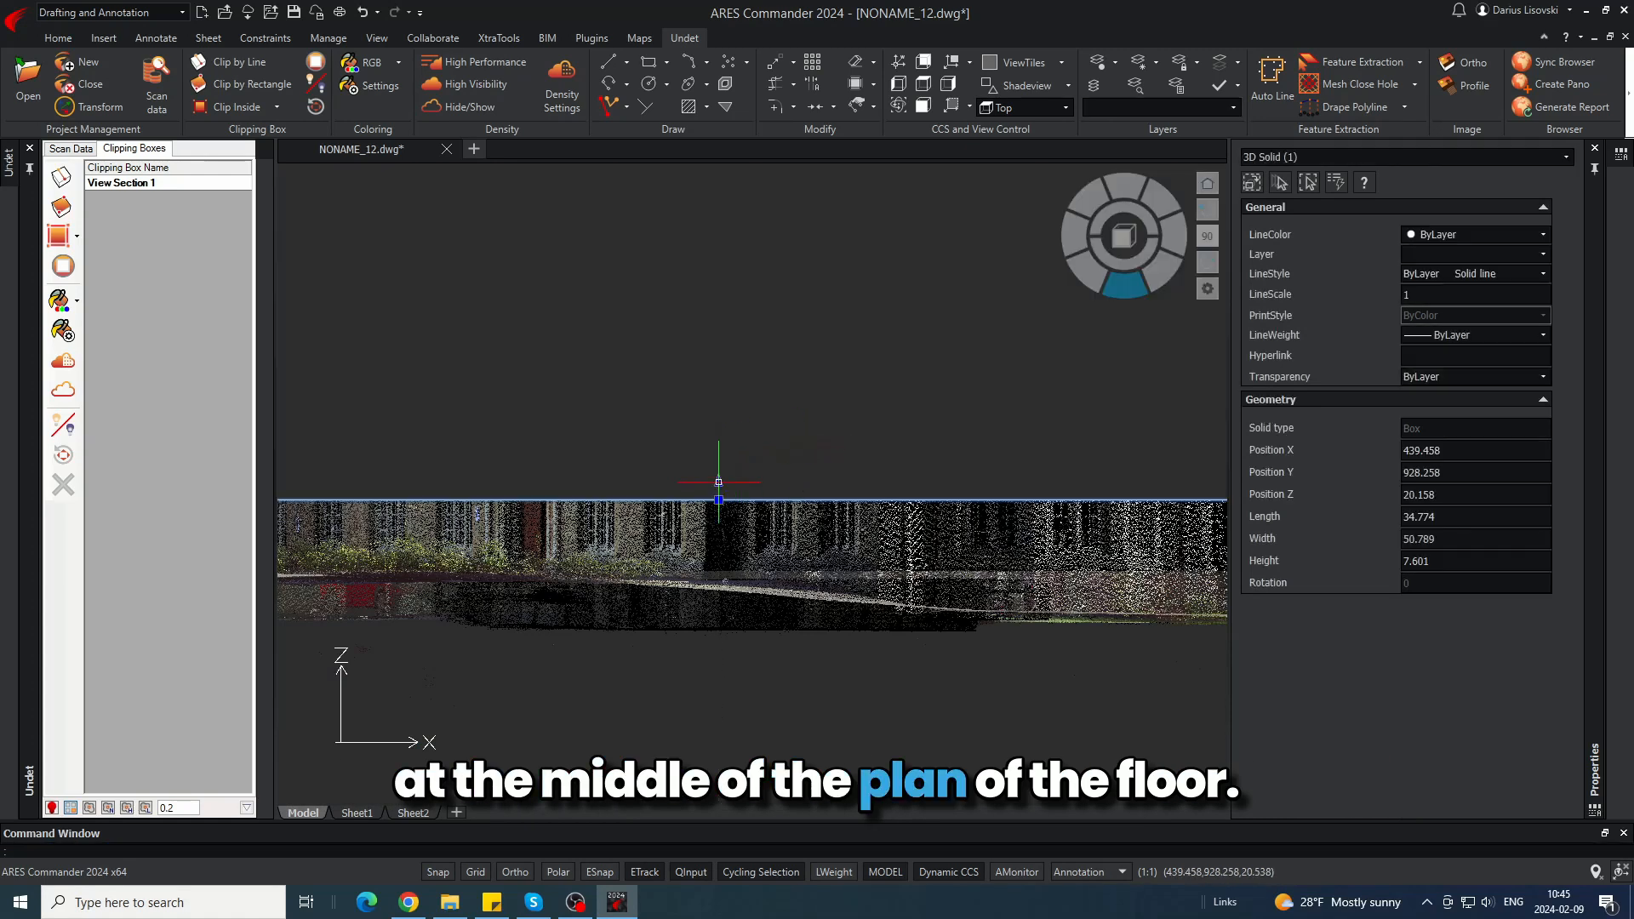
- Raise the clipping box's bottom face to just below its top face, leaving a thin horizontal slice through the ground floor
scroll(718, 481, down, 3)
click(718, 630)
scroll(718, 547, up, 3)
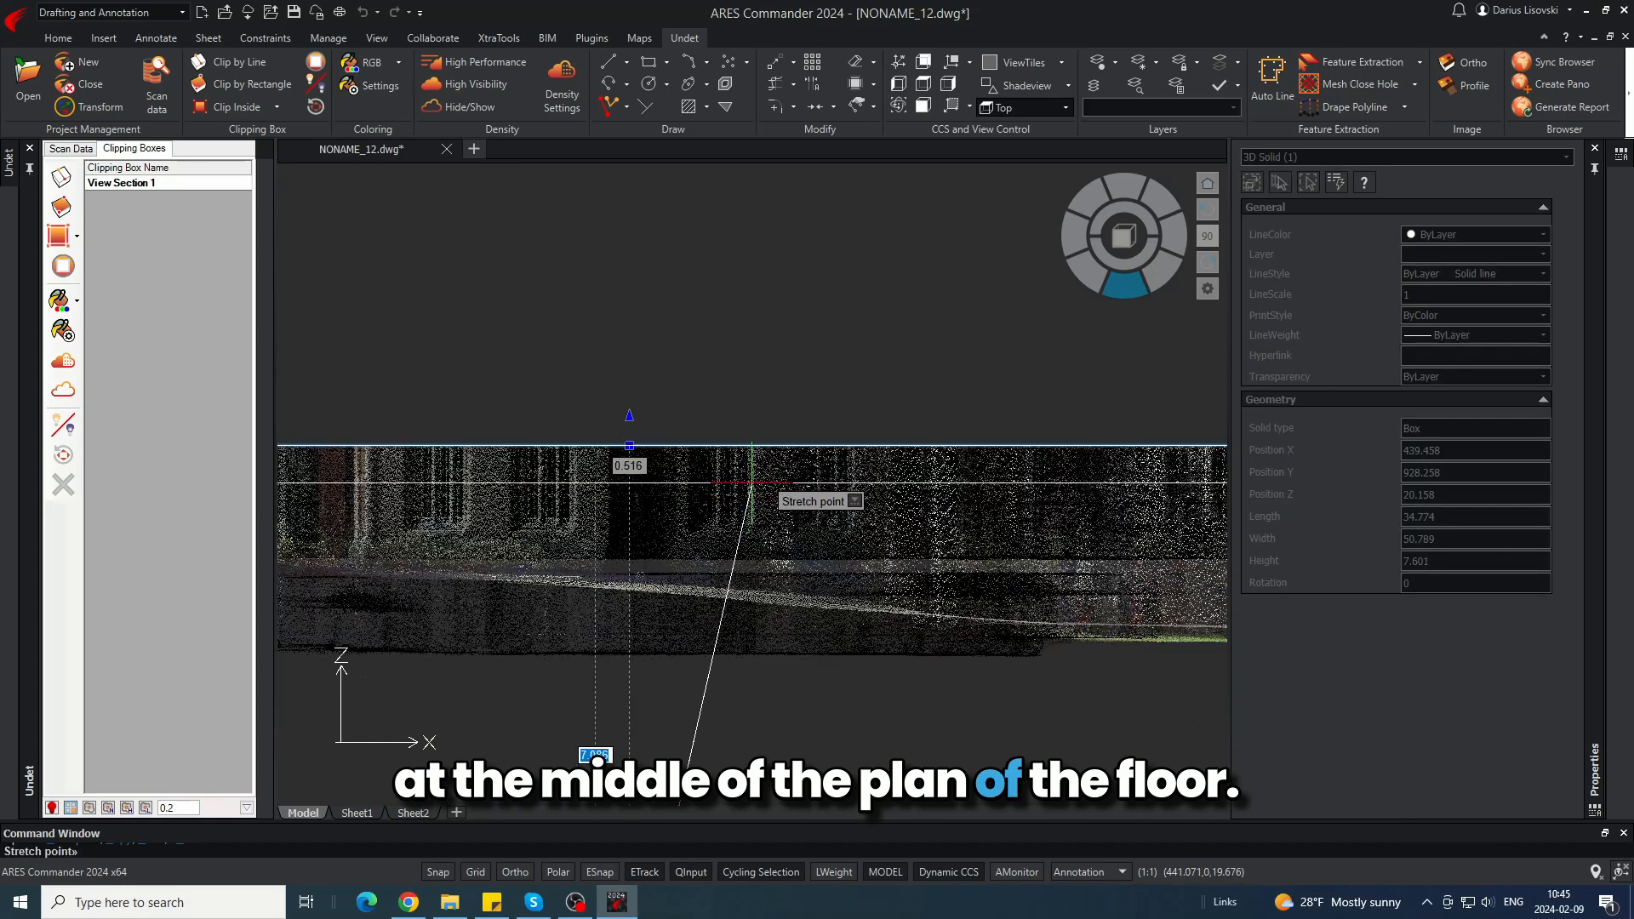
click(756, 463)
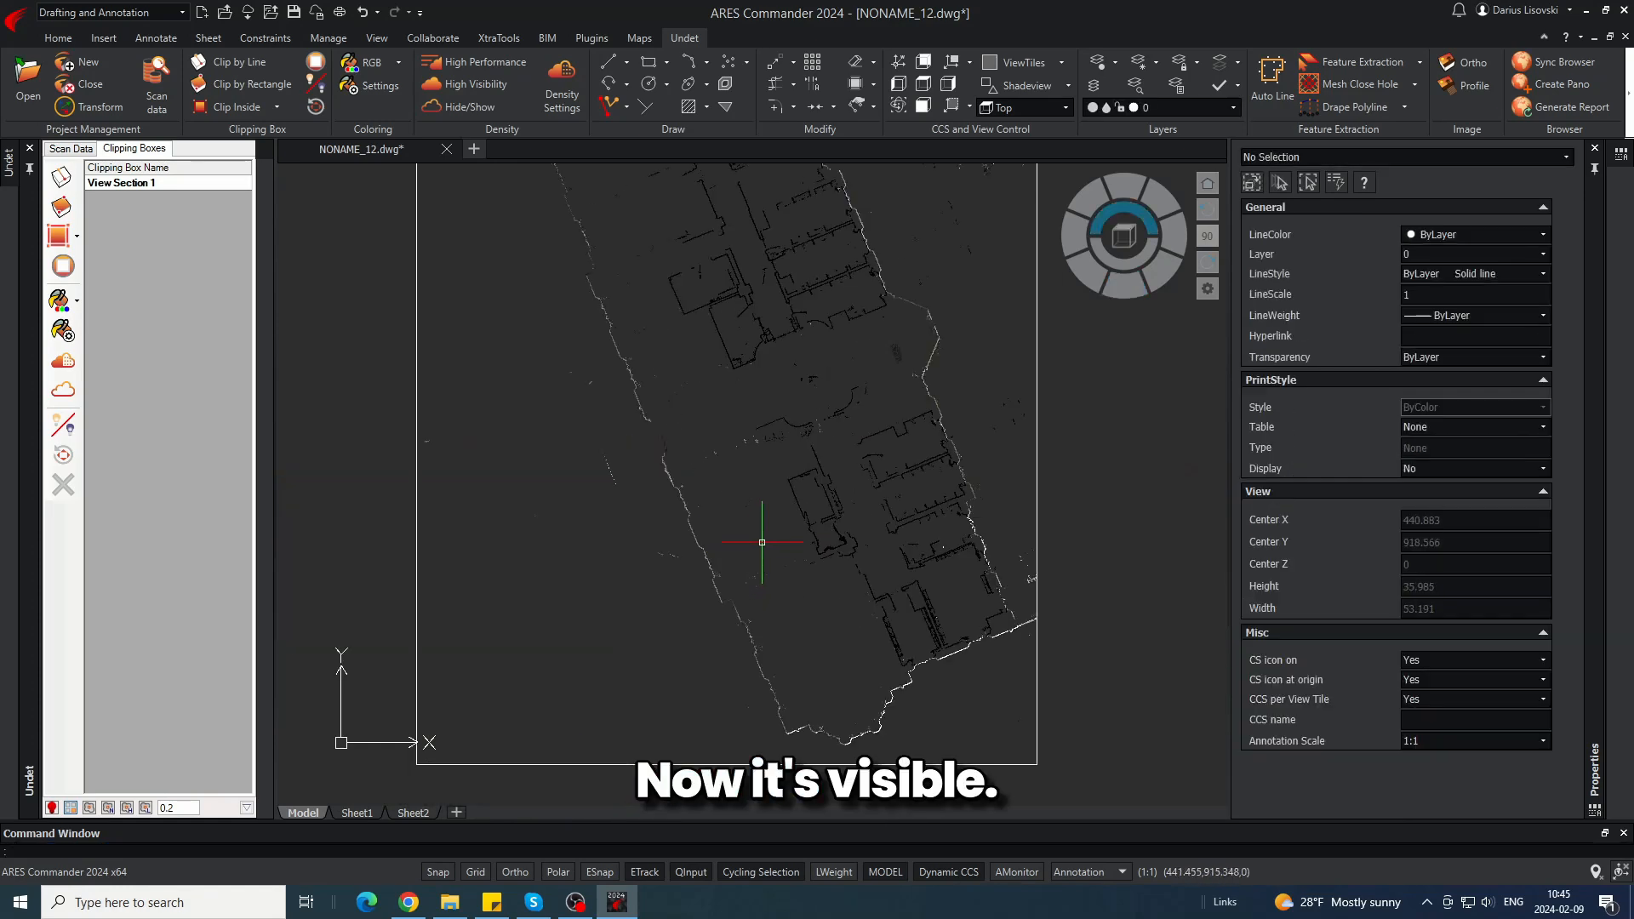
- Switch the clipped floor plan section's point colouring to Intensity
middle_drag(659, 269, 669, 341)
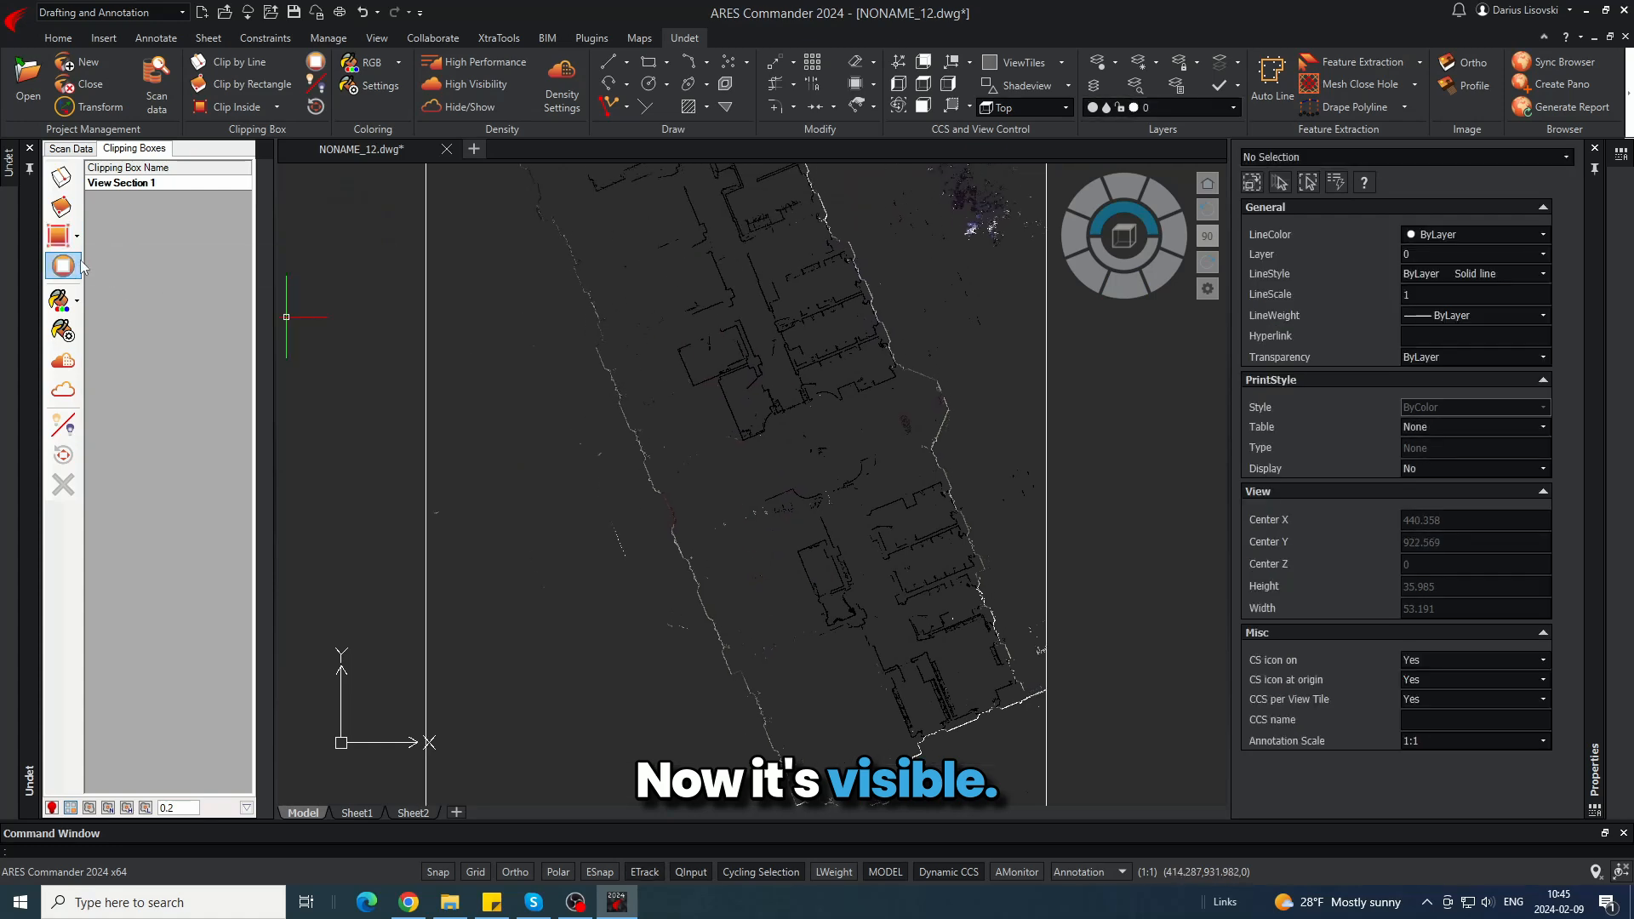
click(77, 301)
click(136, 332)
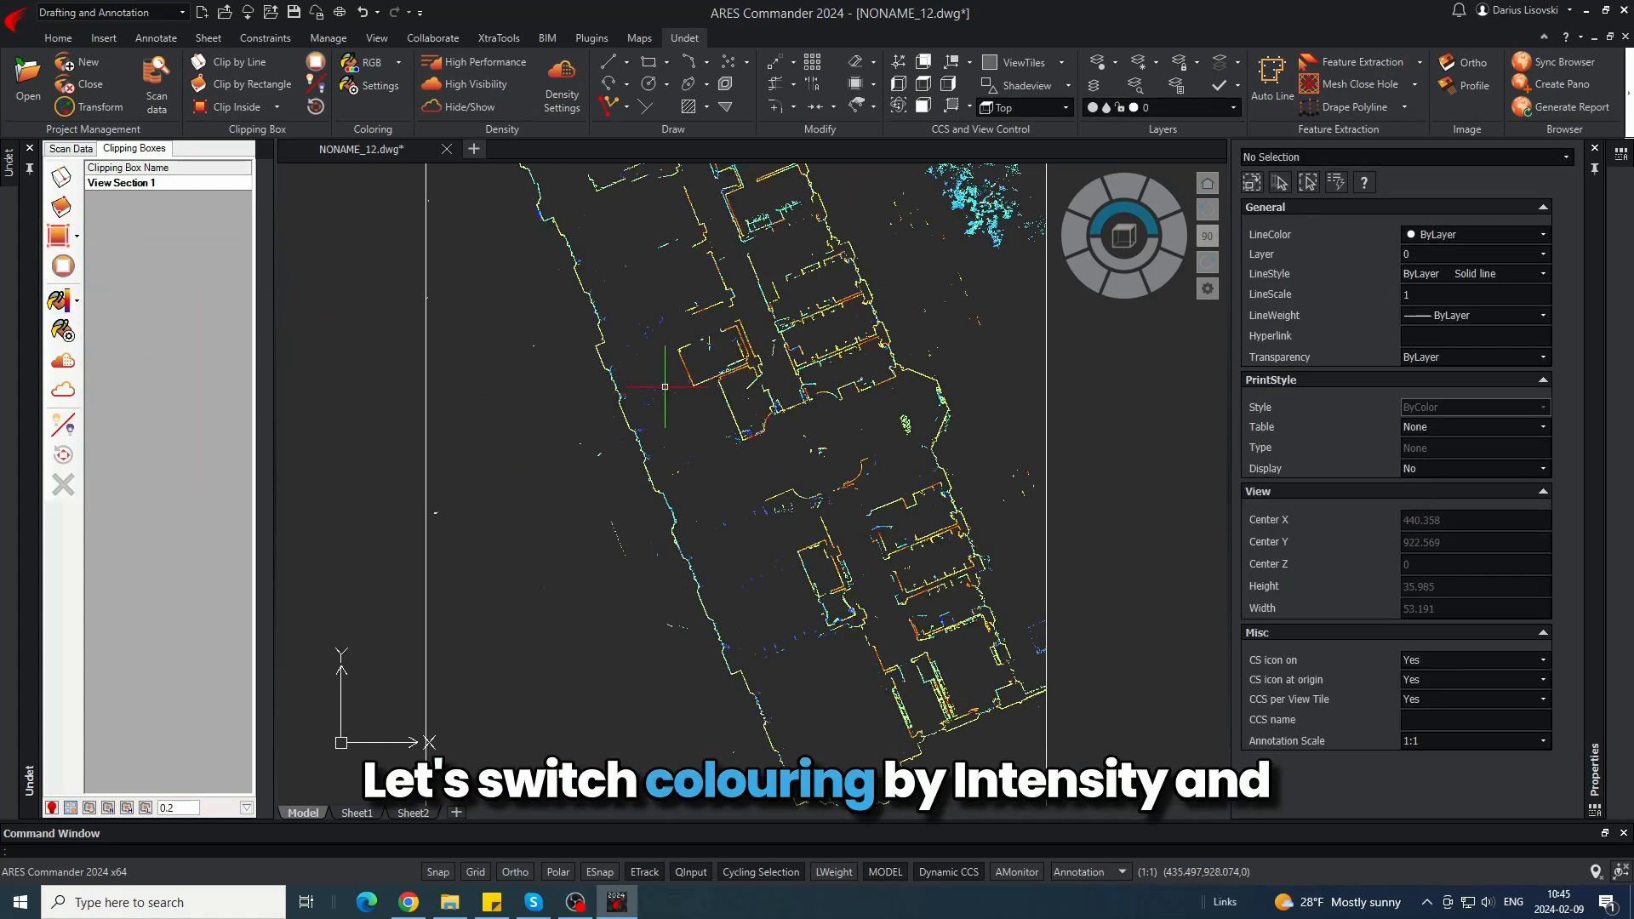
middle_drag(642, 301, 677, 397)
- Show the Basement scan group, and turn the 202_First, 201_Ground and 203_Second groups off and on again to reload their points
click(68, 150)
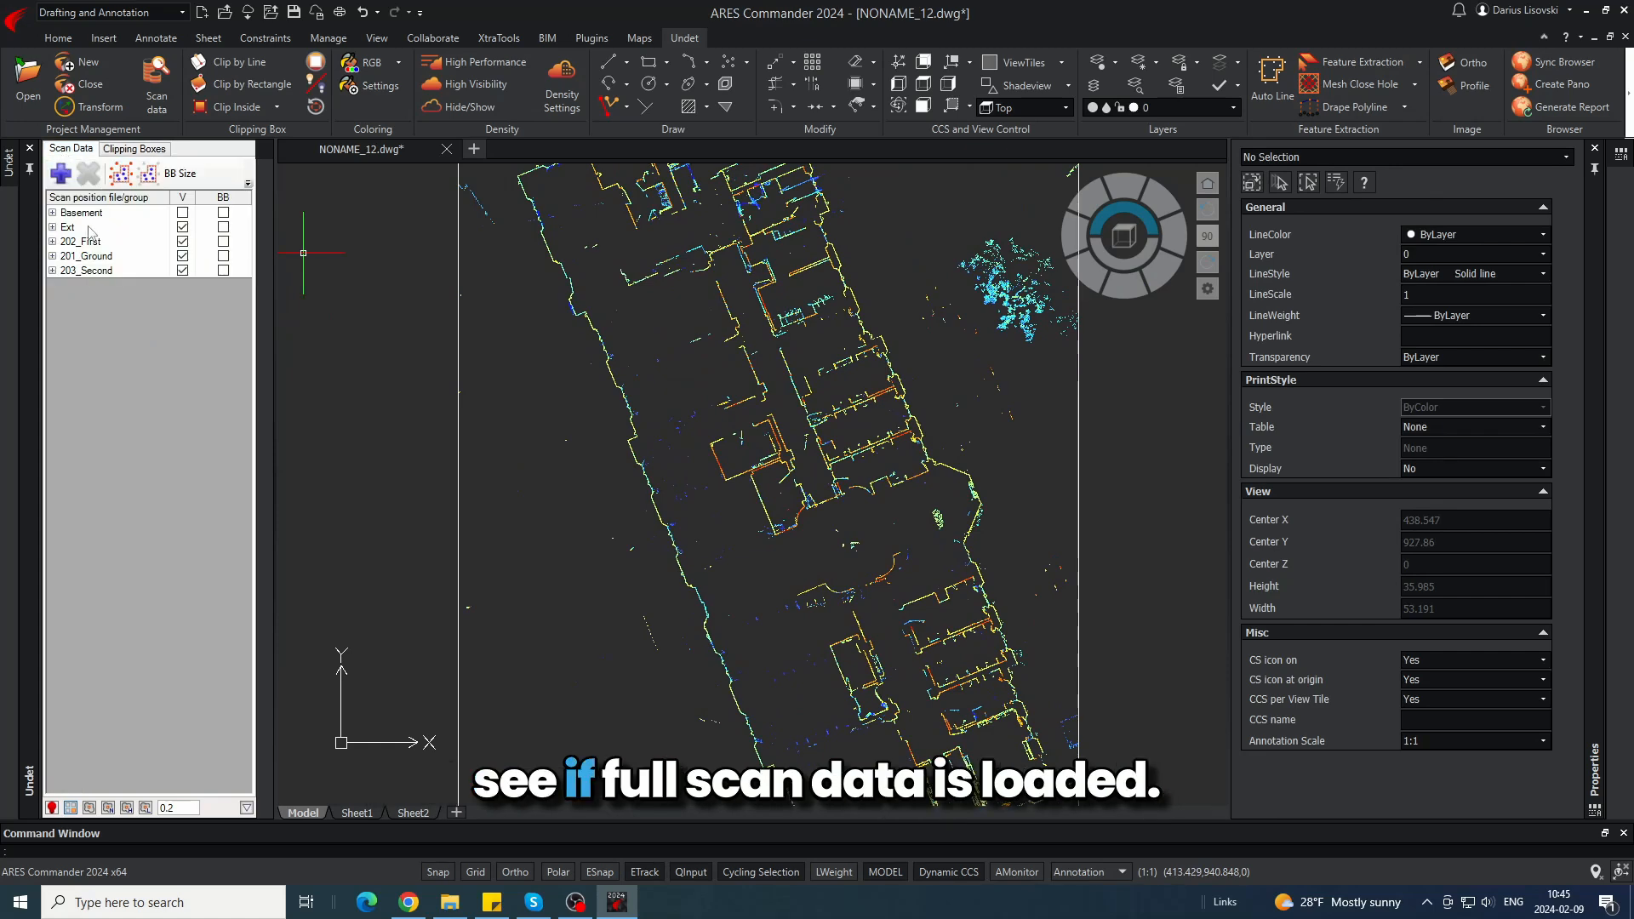
click(182, 212)
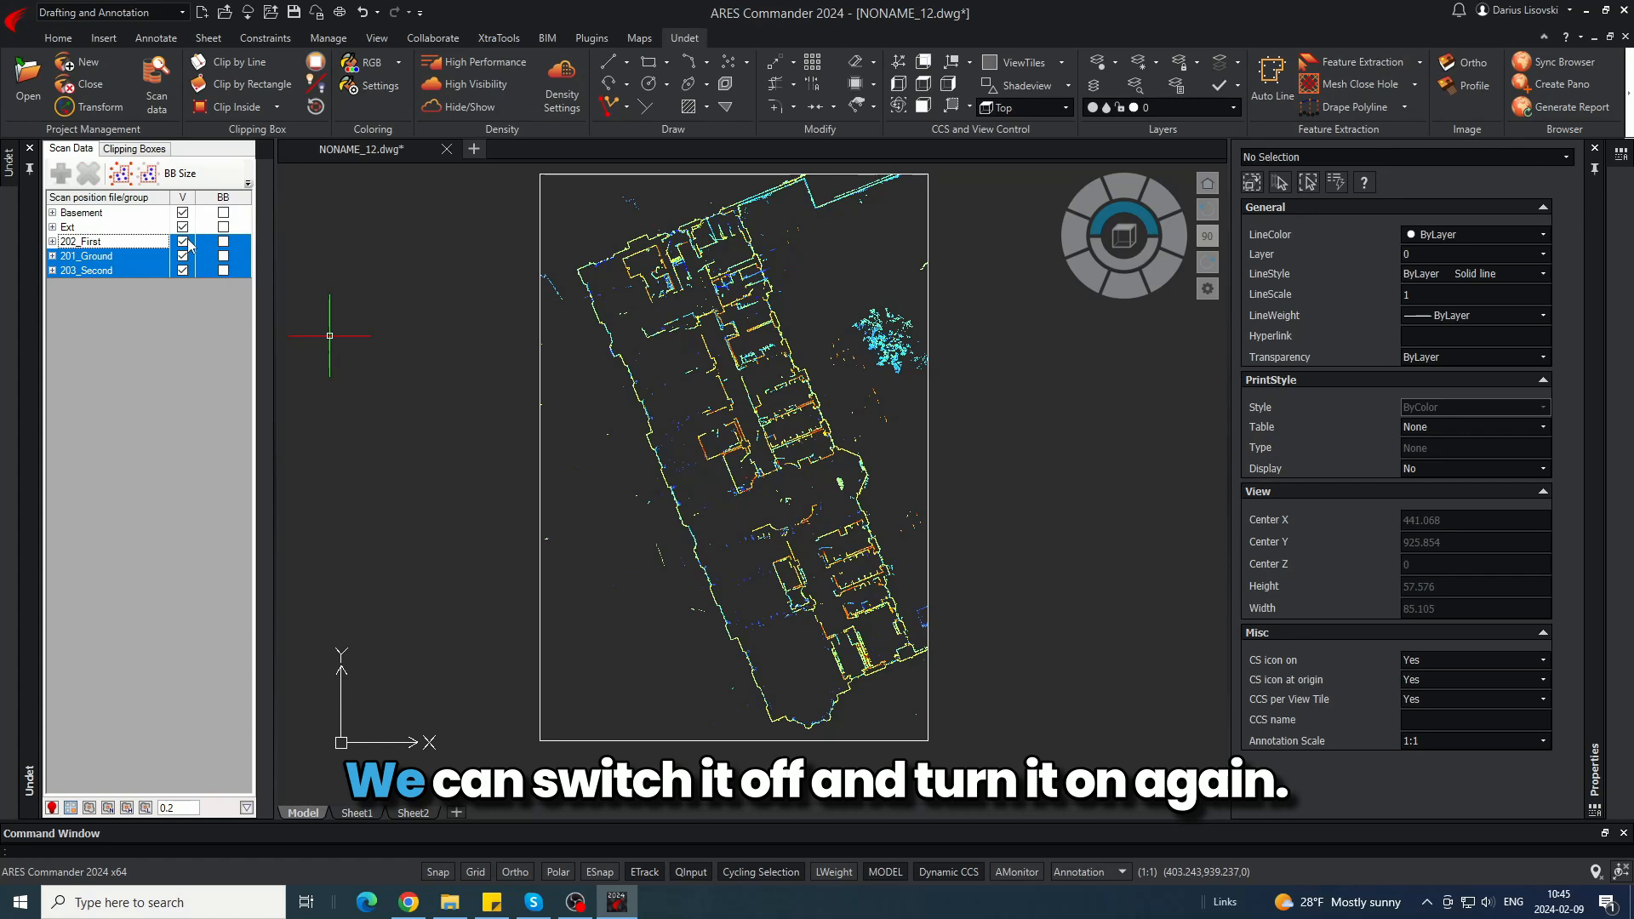
click(183, 242)
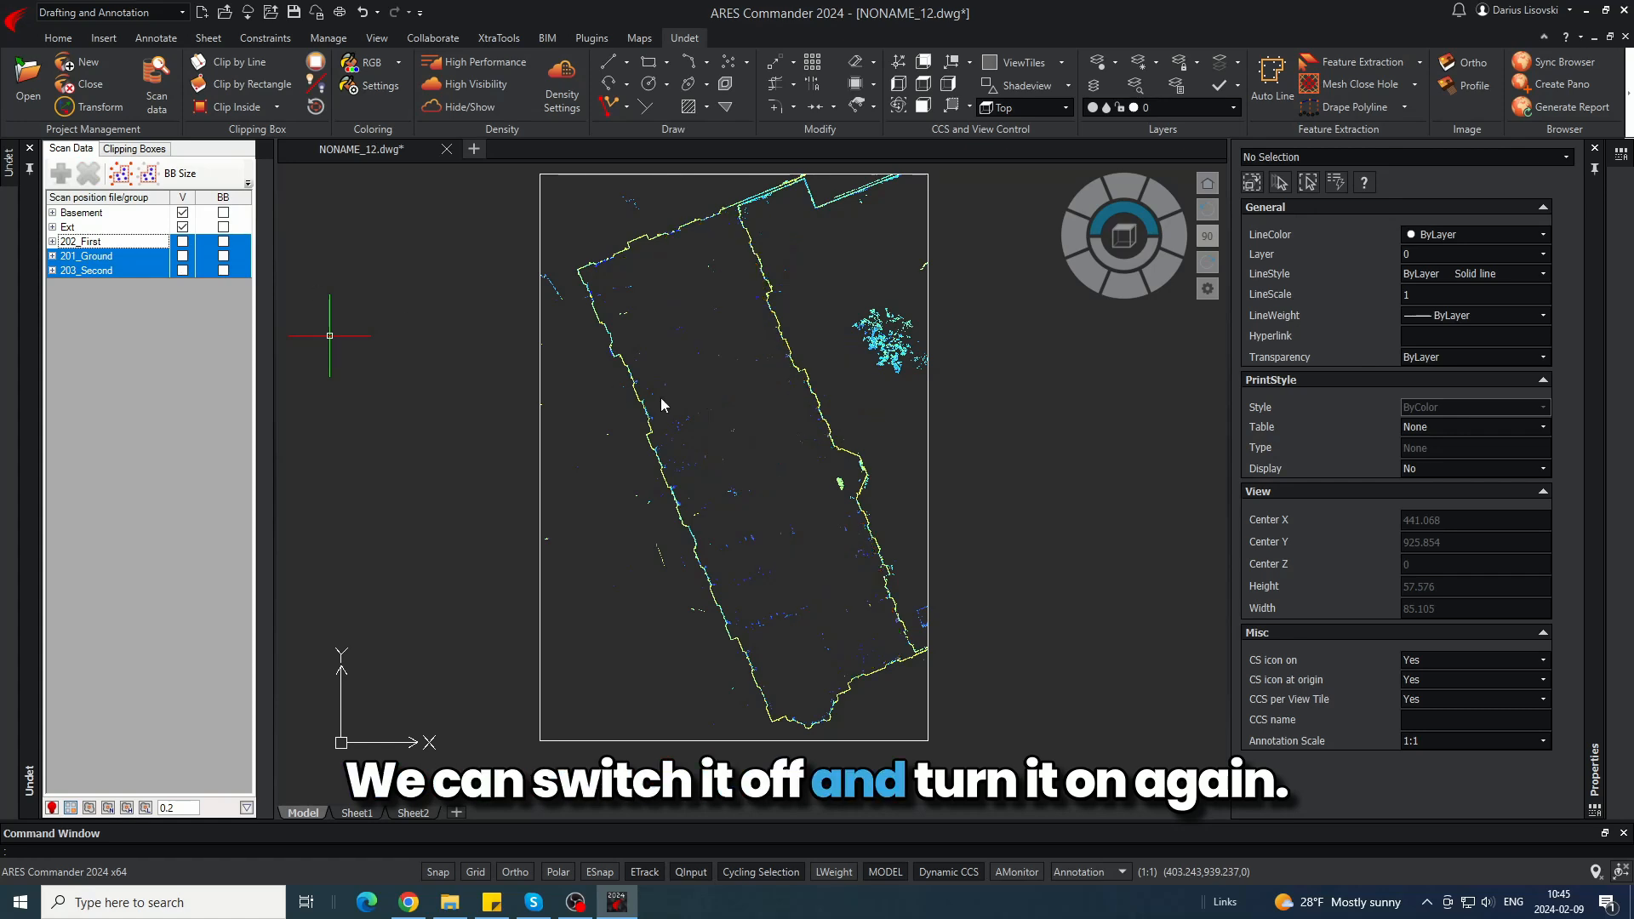
click(183, 243)
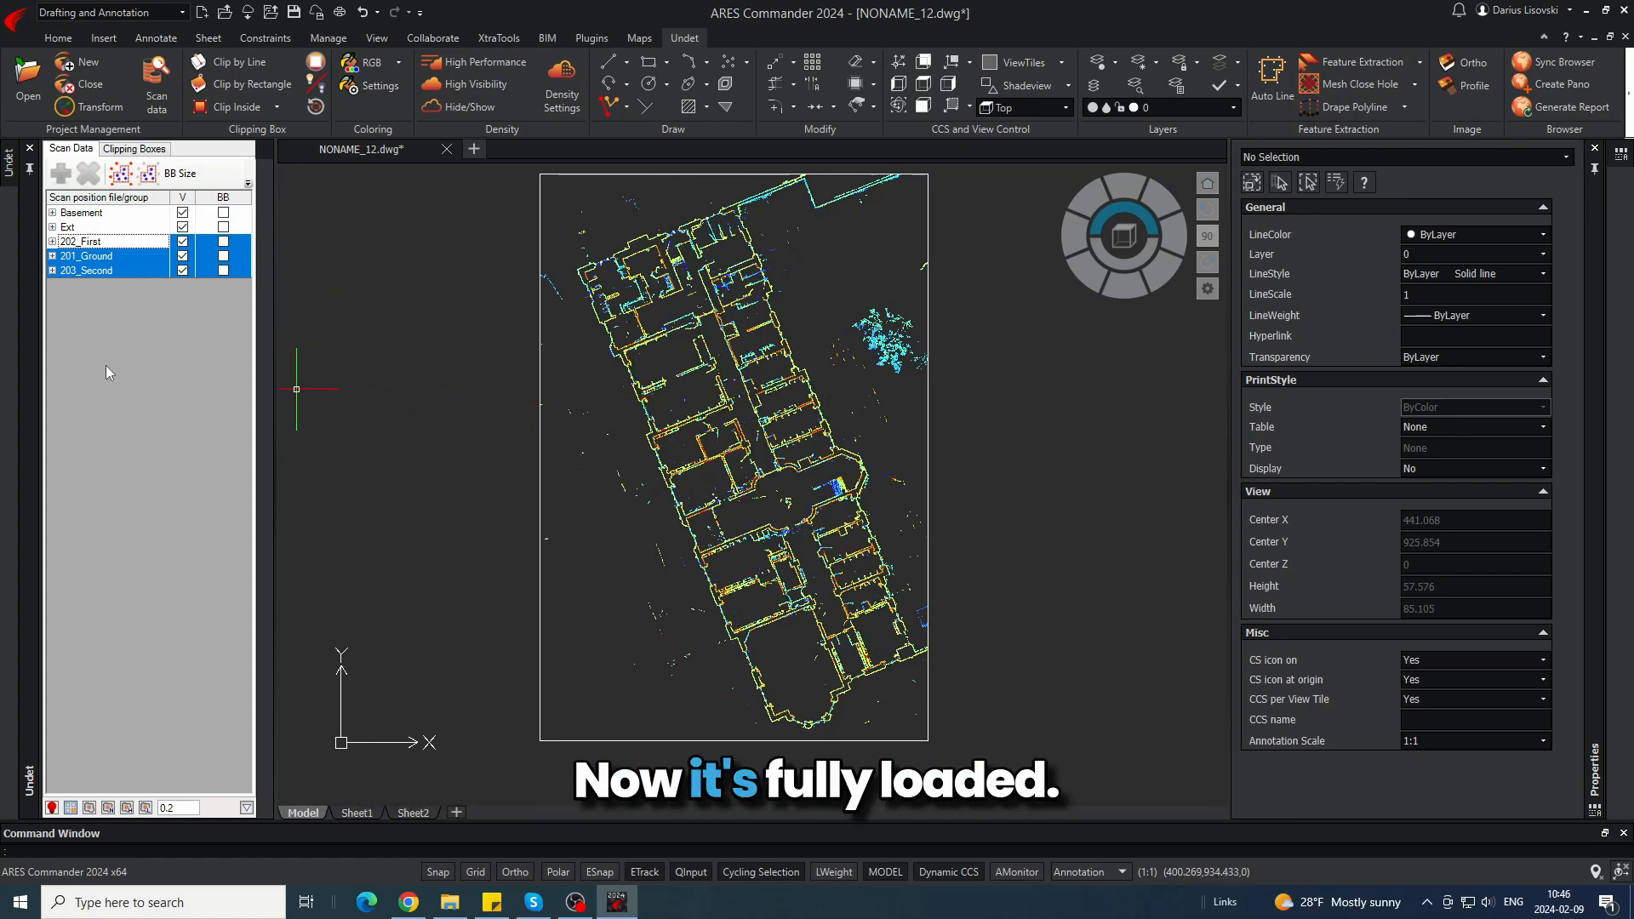
click(183, 227)
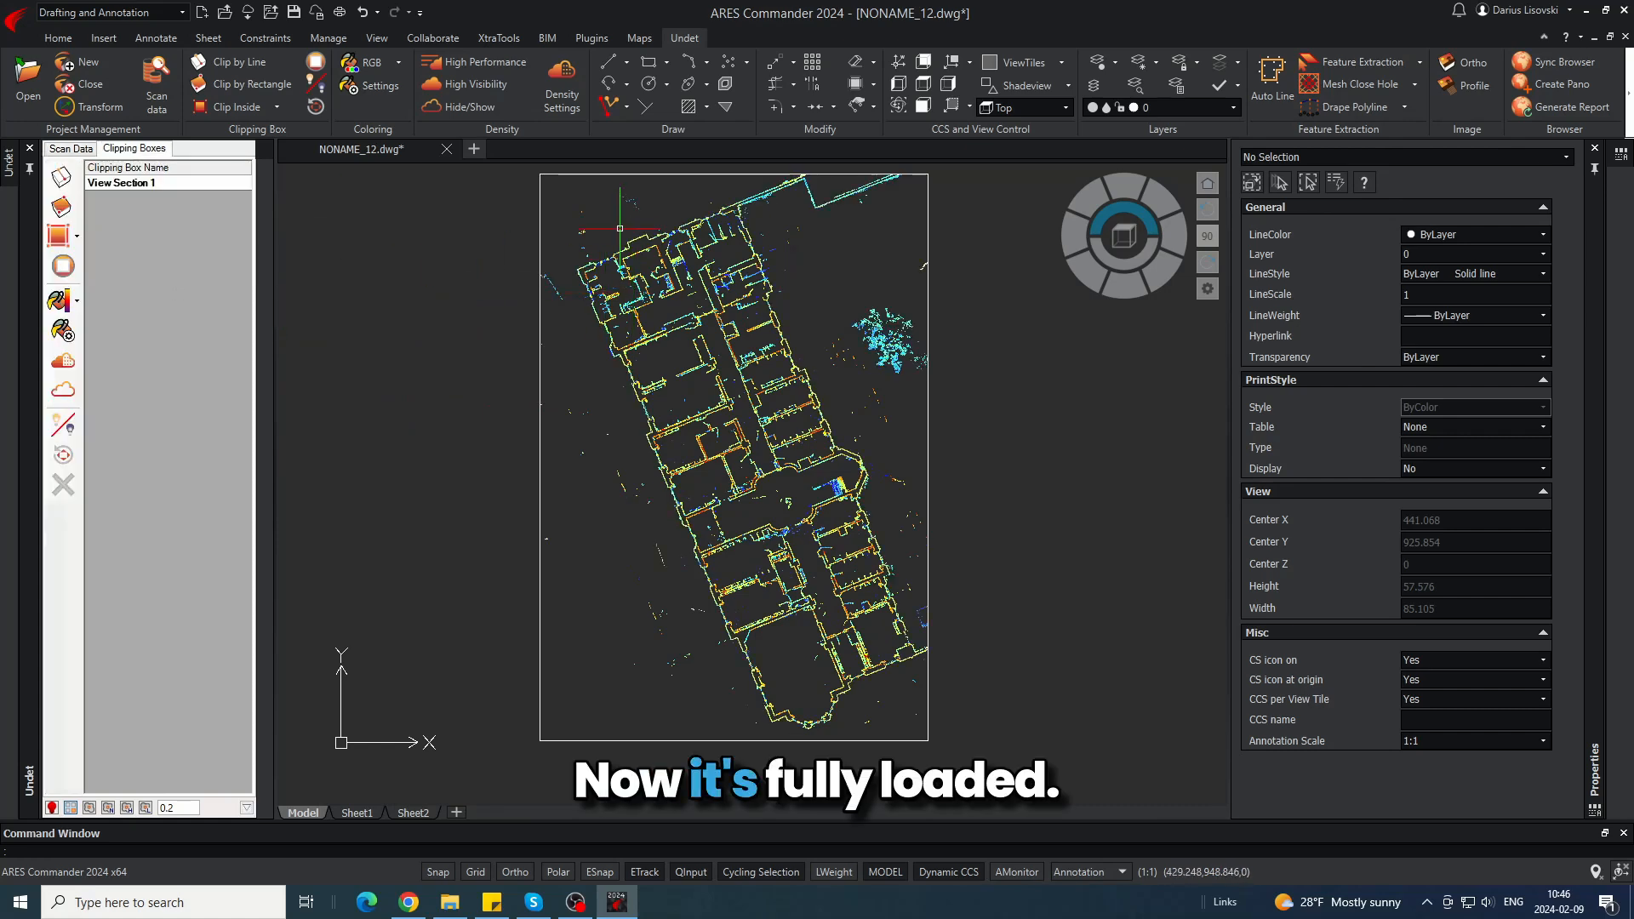
- Draw a polyline about 38.4 long along the building's longest outer wall, starting at its upper-left corner in plan
scroll(611, 249, up, 6)
text(pl)
key(Return)
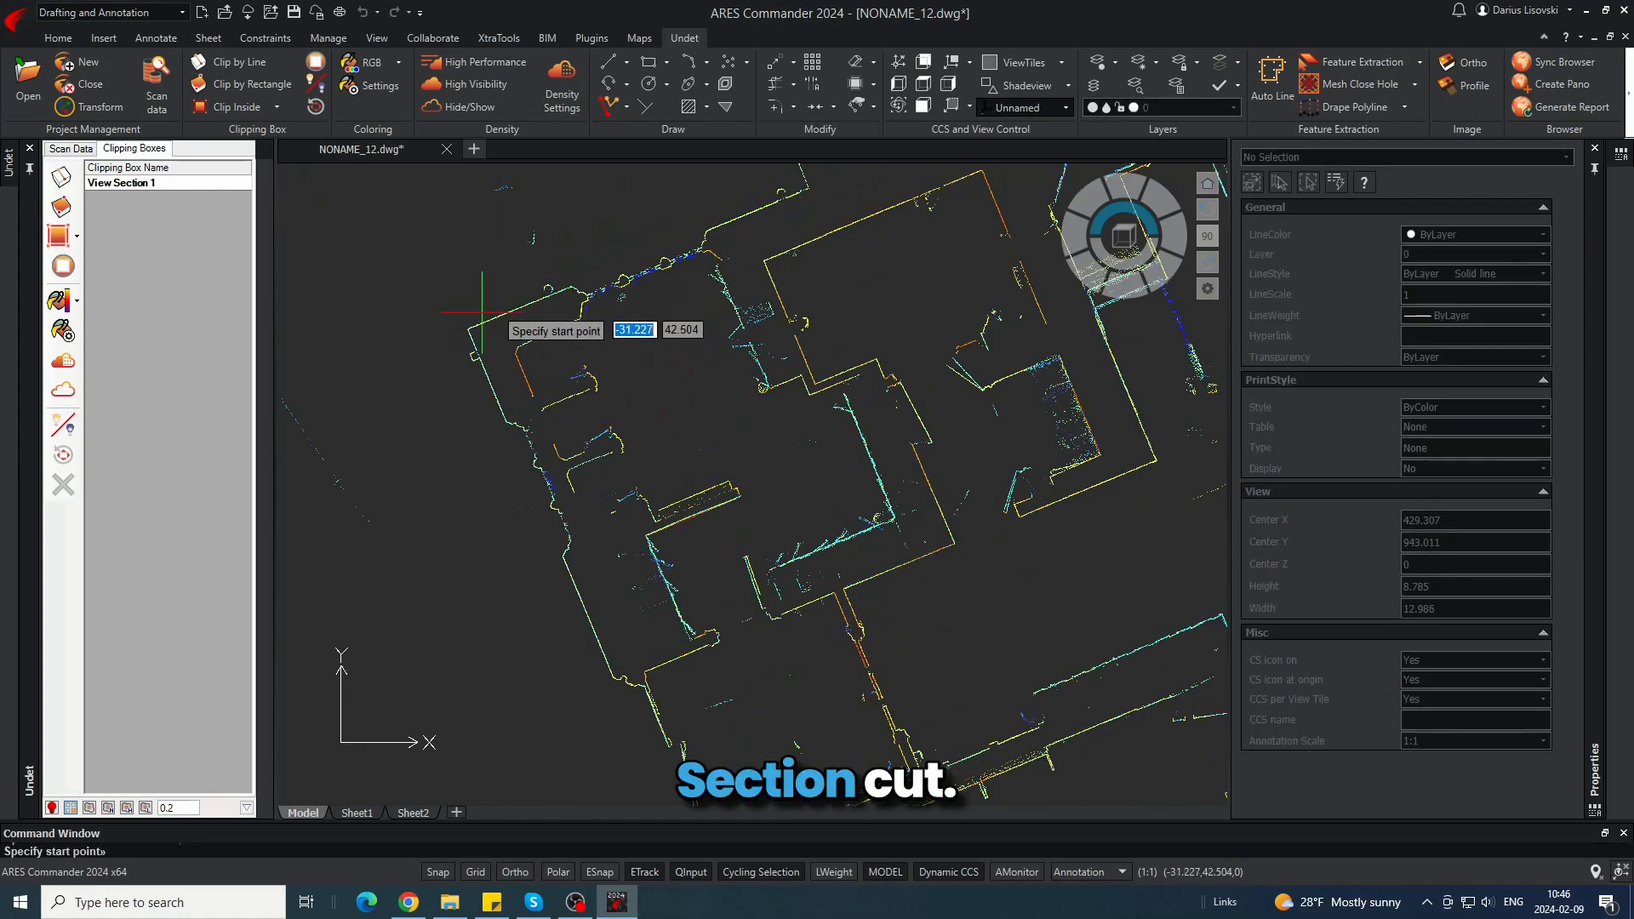
scroll(485, 315, up, 6)
scroll(461, 333, up, 5)
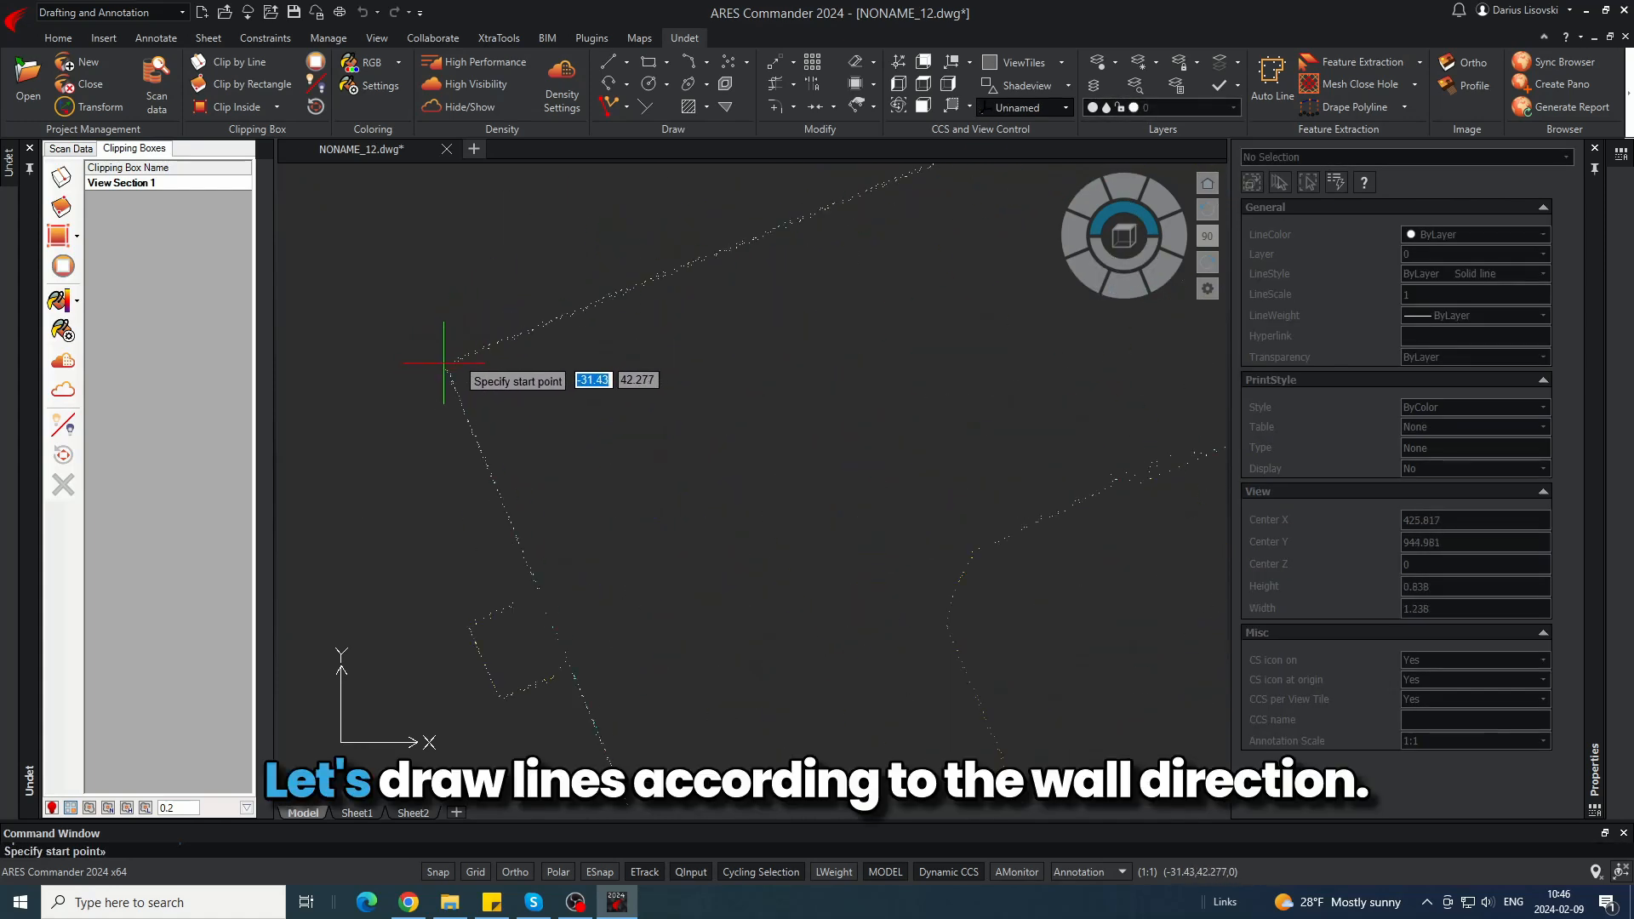
click(441, 362)
scroll(400, 281, down, 15)
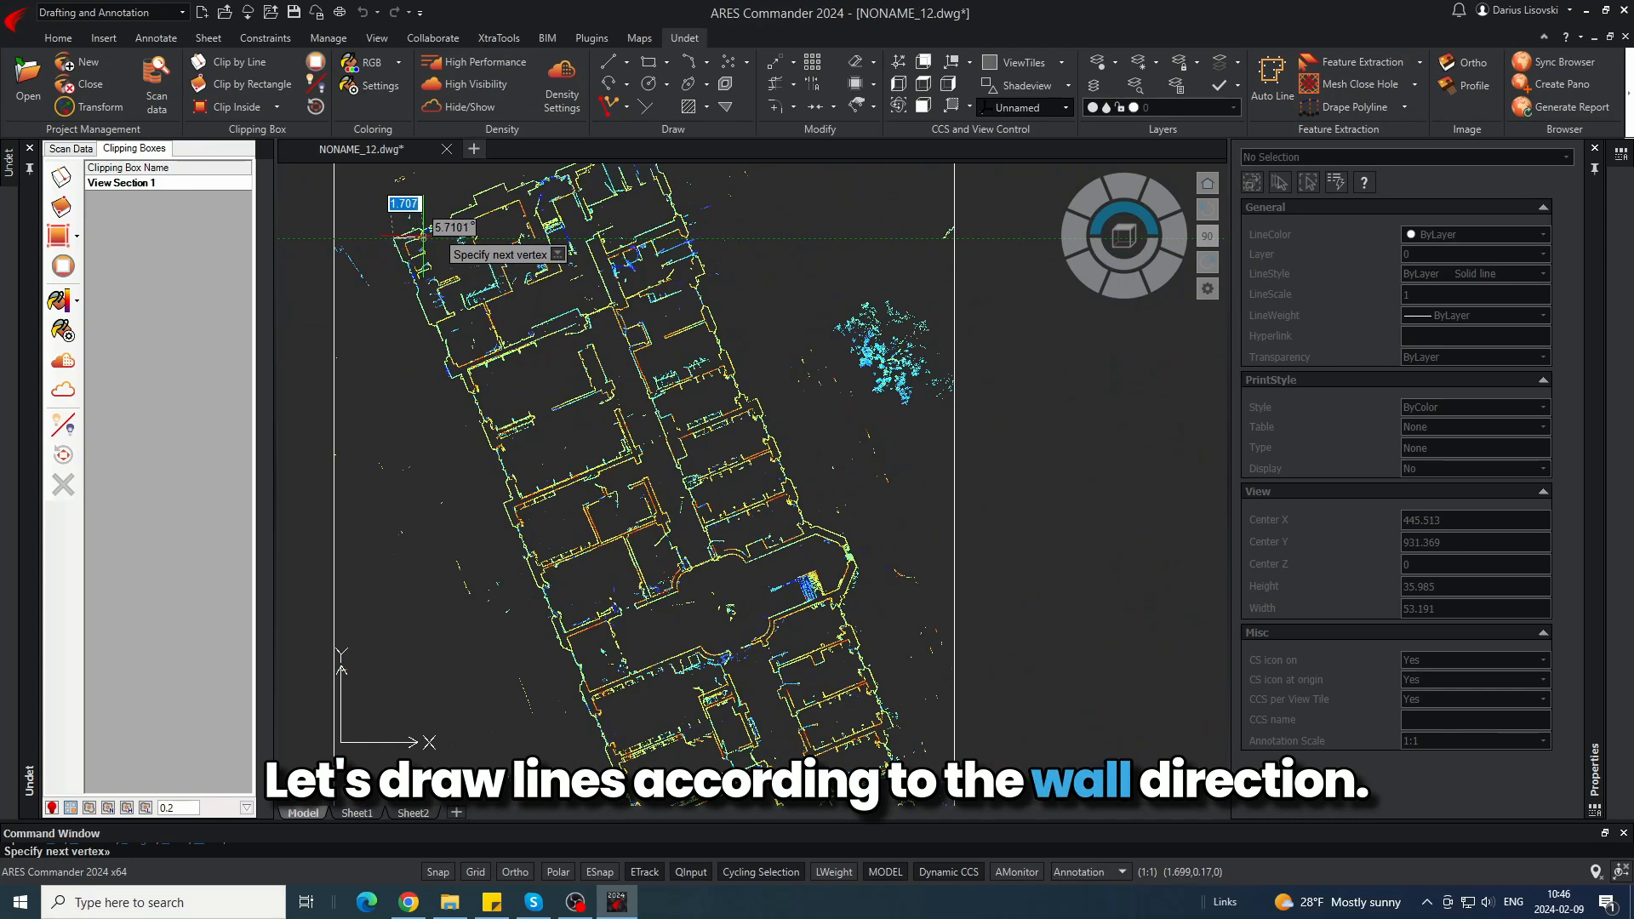
scroll(399, 243, down, 2)
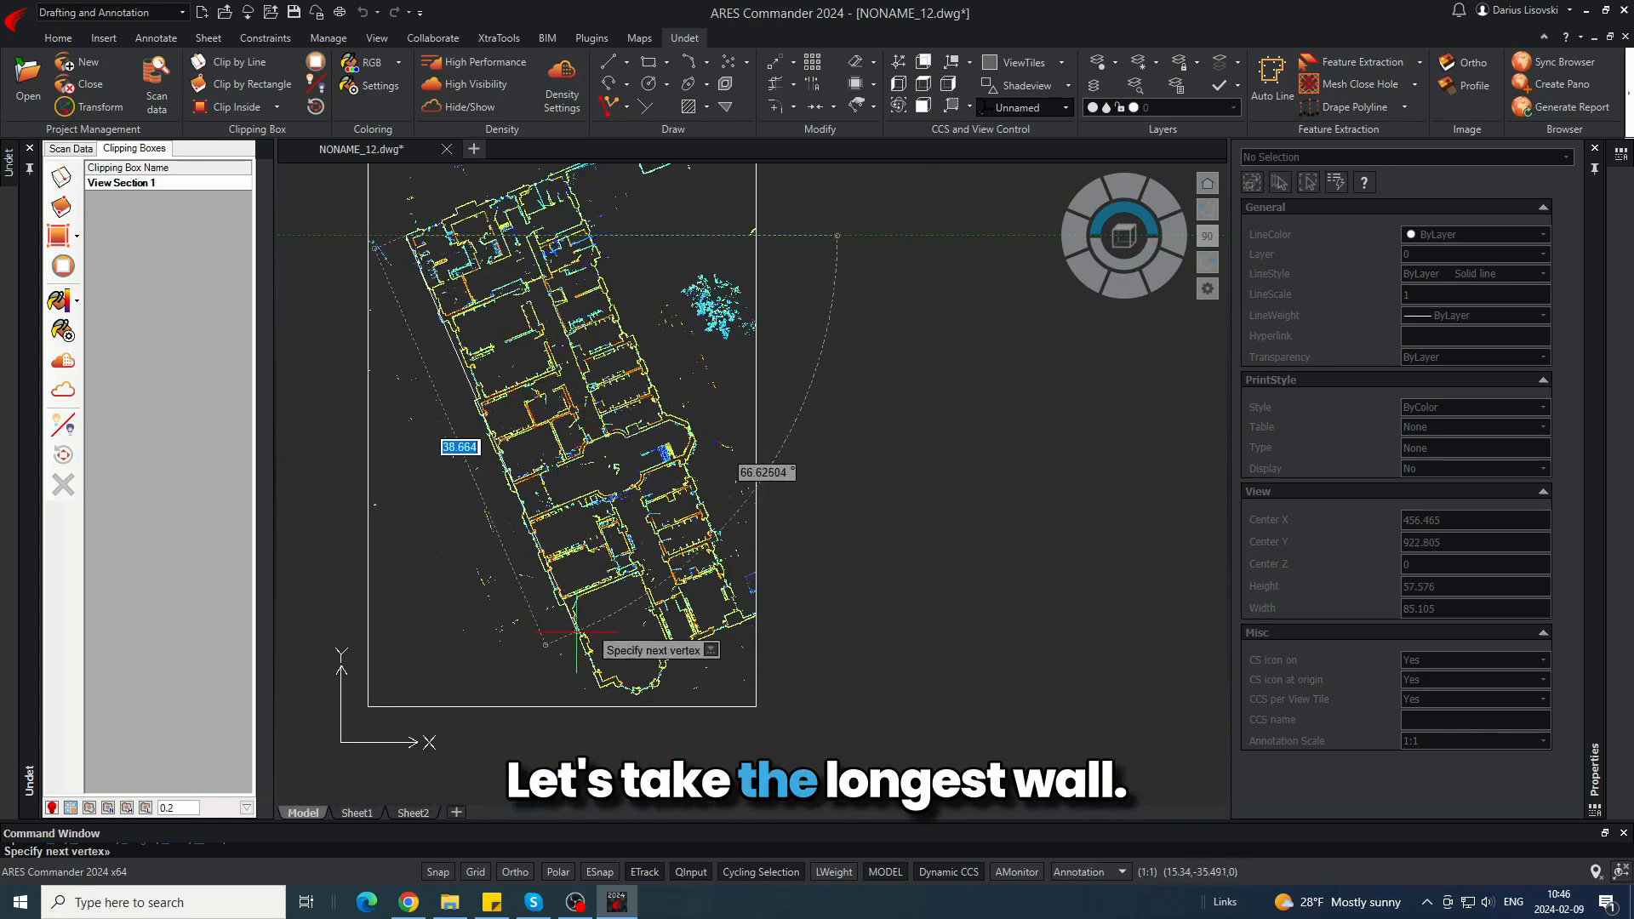
scroll(562, 616, up, 10)
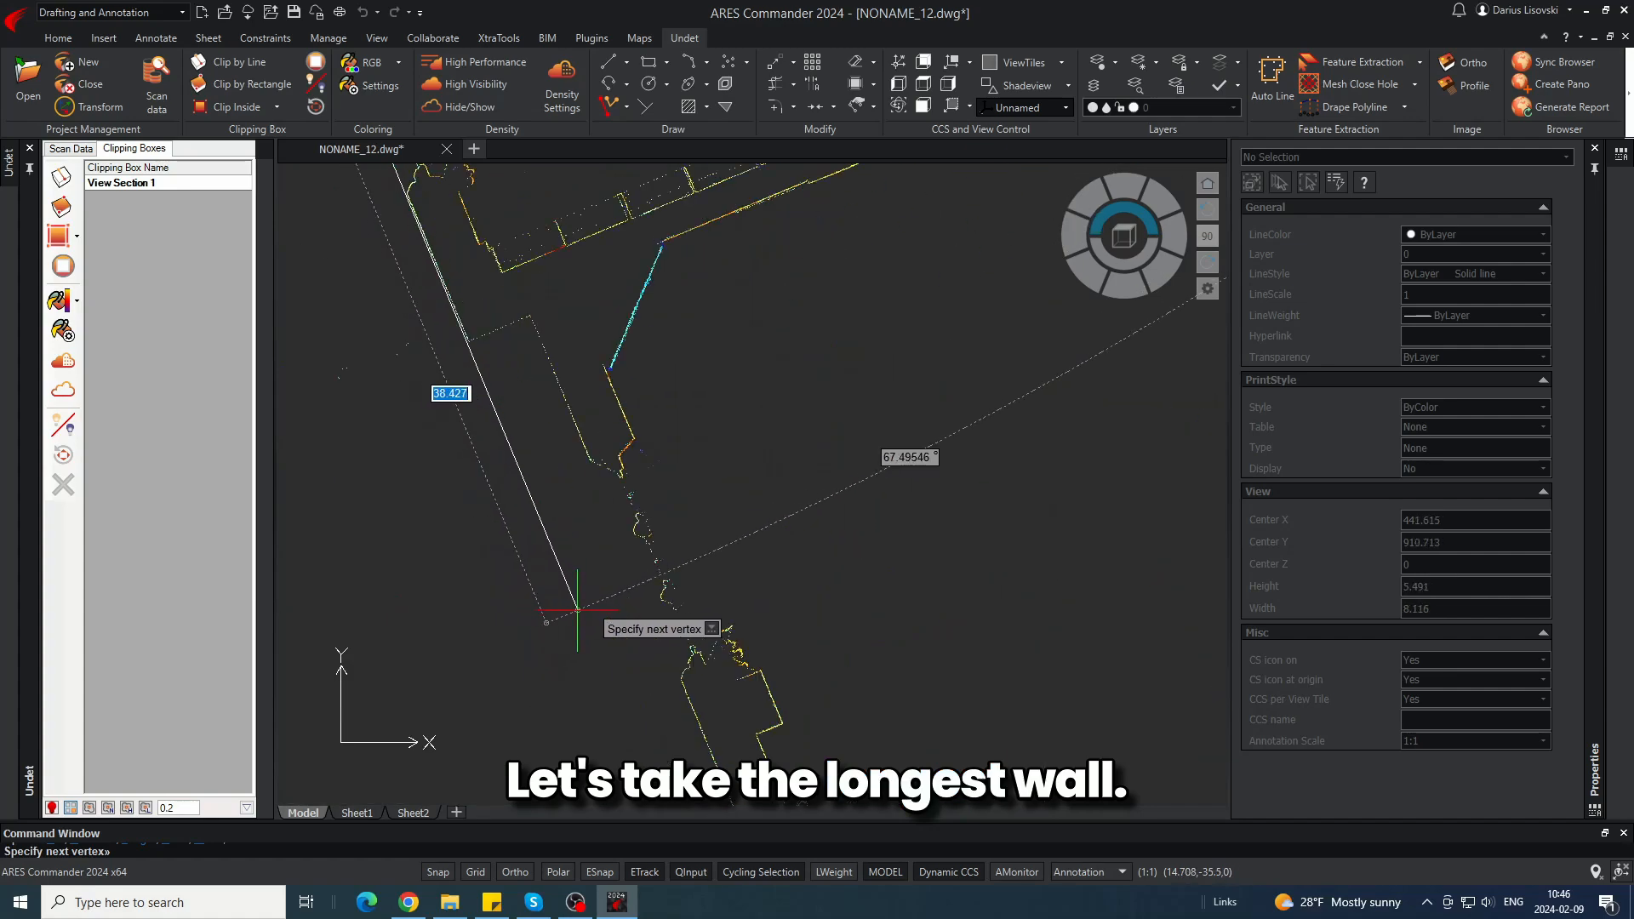
click(571, 606)
scroll(648, 677, down, 2)
scroll(648, 677, down, 1)
key(Escape)
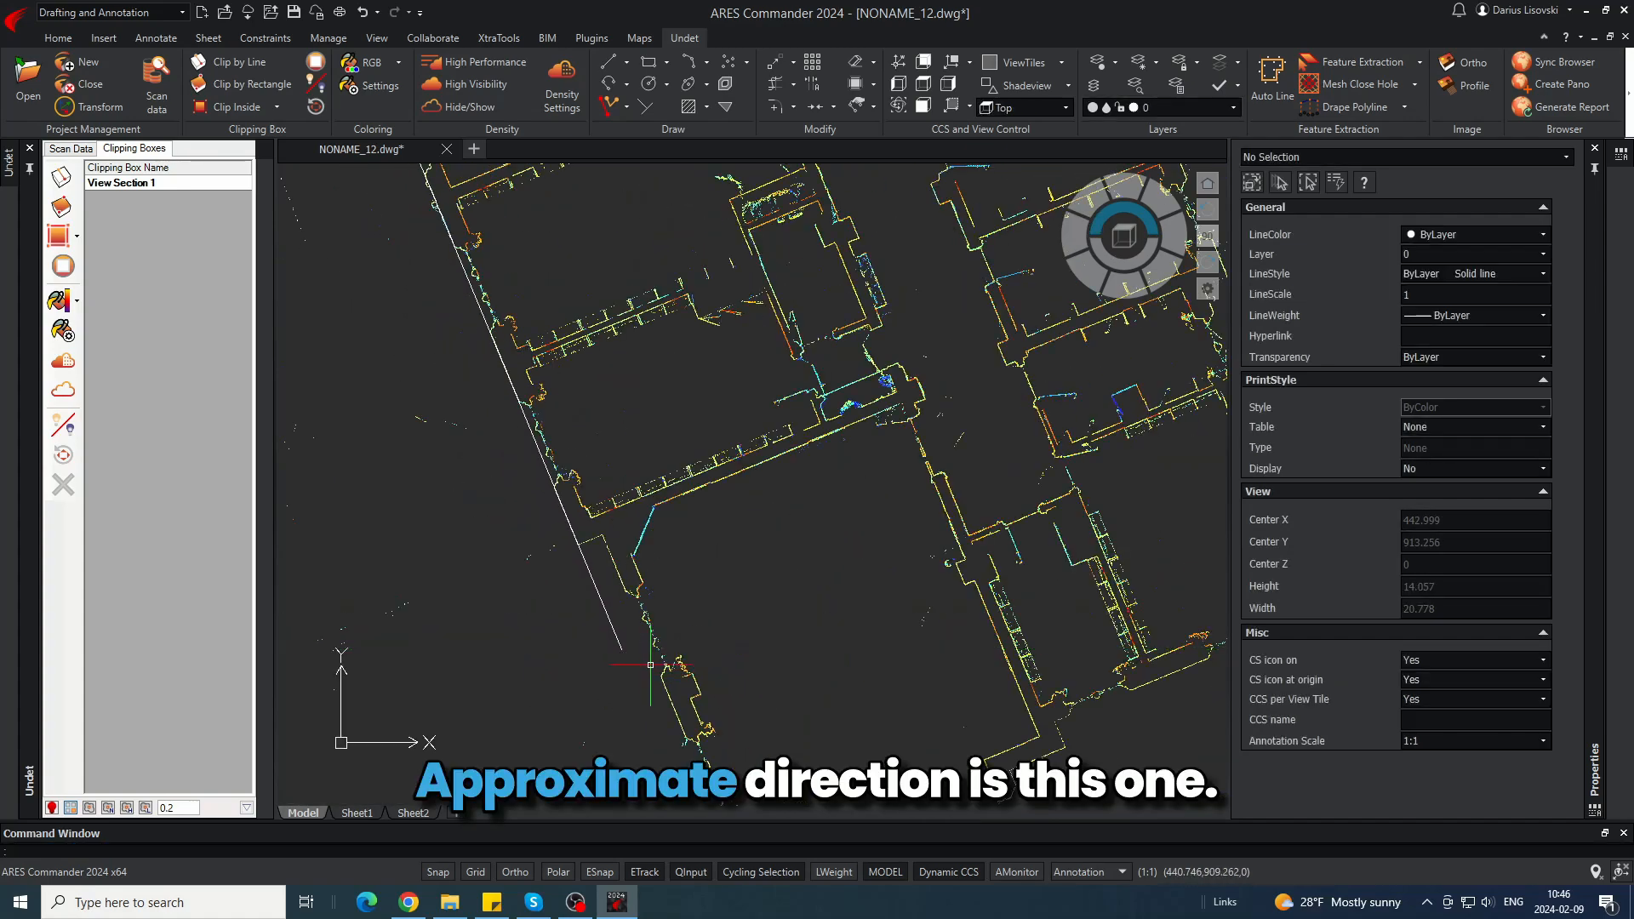
- Draw a temporary slanted polyline beyond the building's lower end, crossing the direction of the long wall line
middle_drag(516, 234, 740, 663)
scroll(678, 557, down, 1)
middle_drag(678, 557, 738, 684)
scroll(553, 228, down, 3)
scroll(698, 502, up, 3)
key(Return)
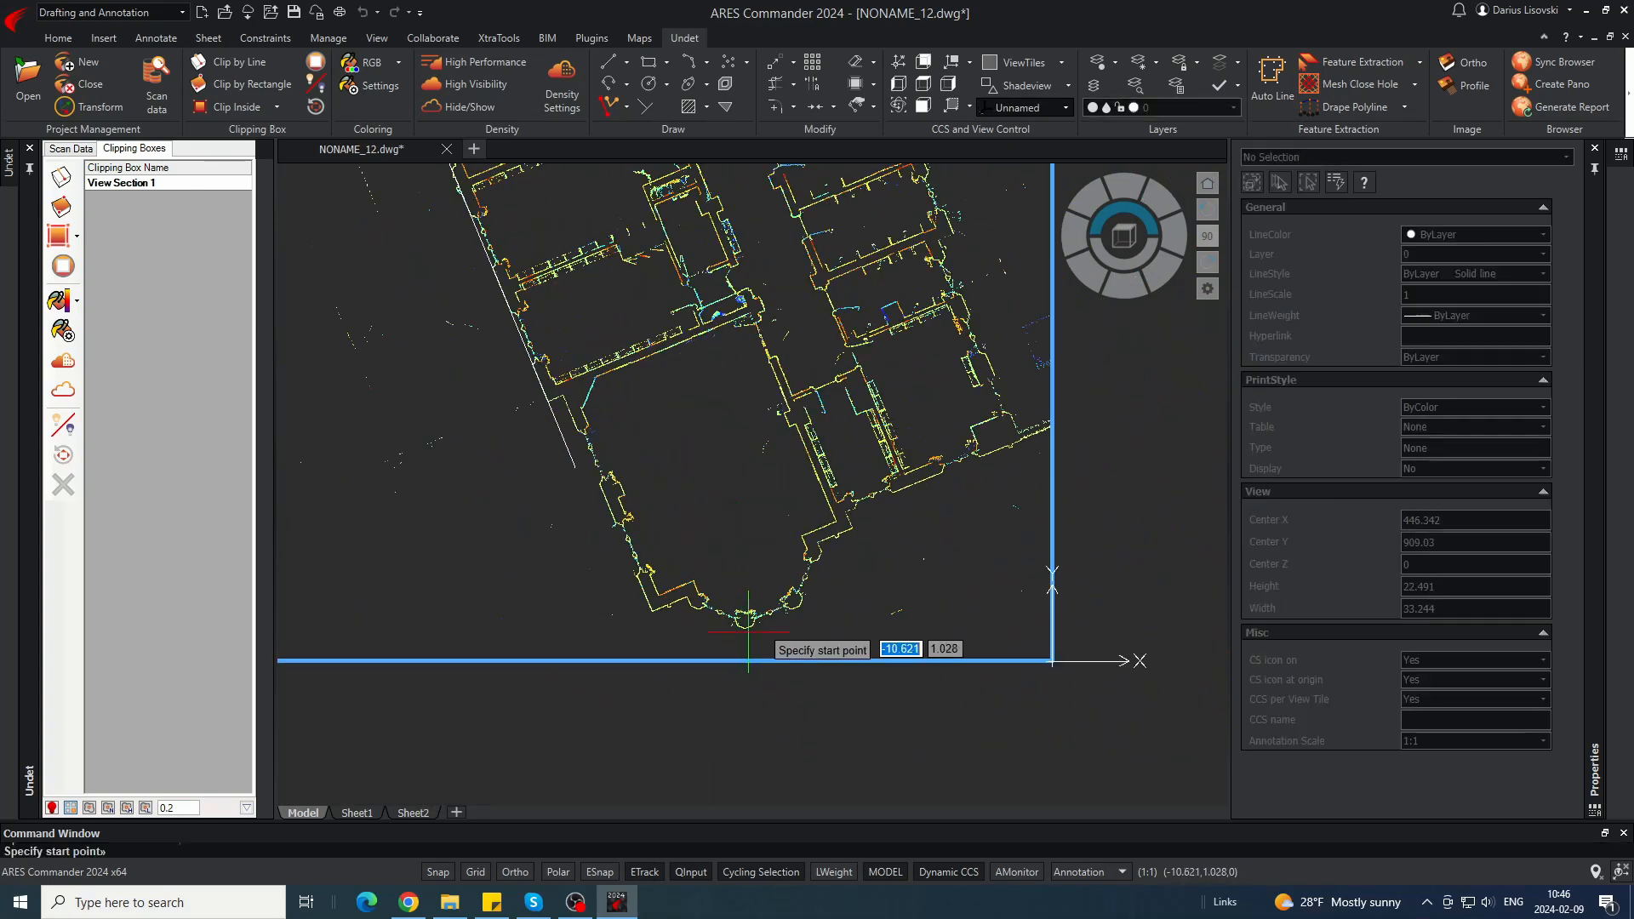
click(850, 606)
click(572, 790)
key(Escape)
- Extend the long wall line to the temporary boundary polyline, and delete that temporary polyline
text(ex)
key(Return)
key(Return)
click(566, 449)
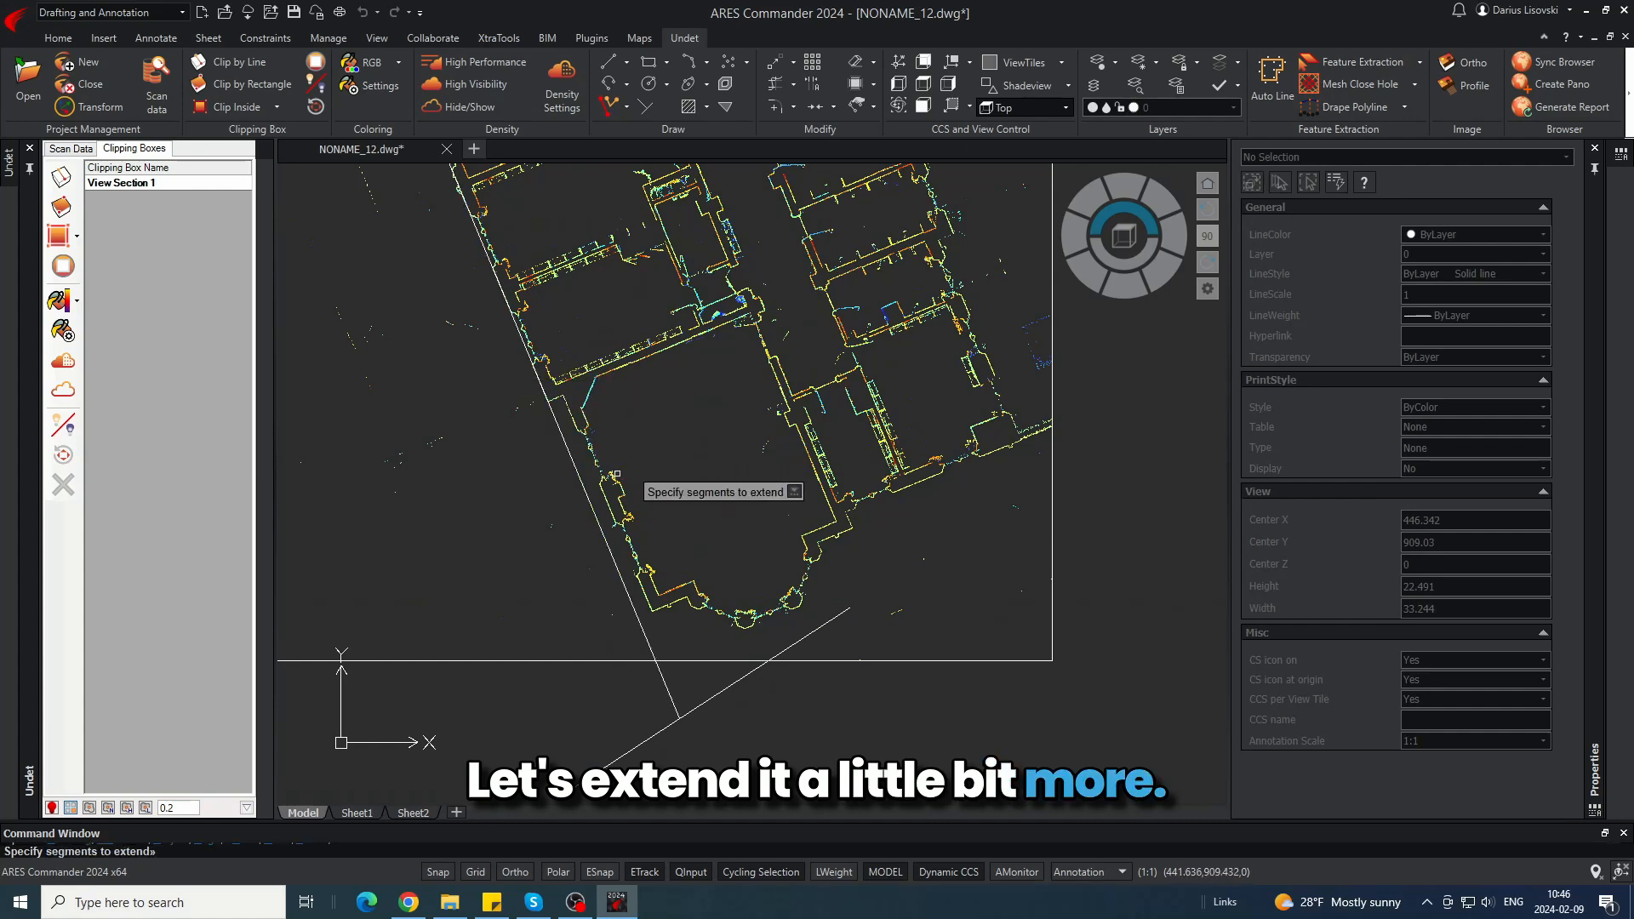
key(Escape)
click(705, 703)
key(Delete)
- Draw a second polyline along the building's lower end wall, from its right corner to the long wall line, perpendicular to it
scroll(636, 599, down, 2)
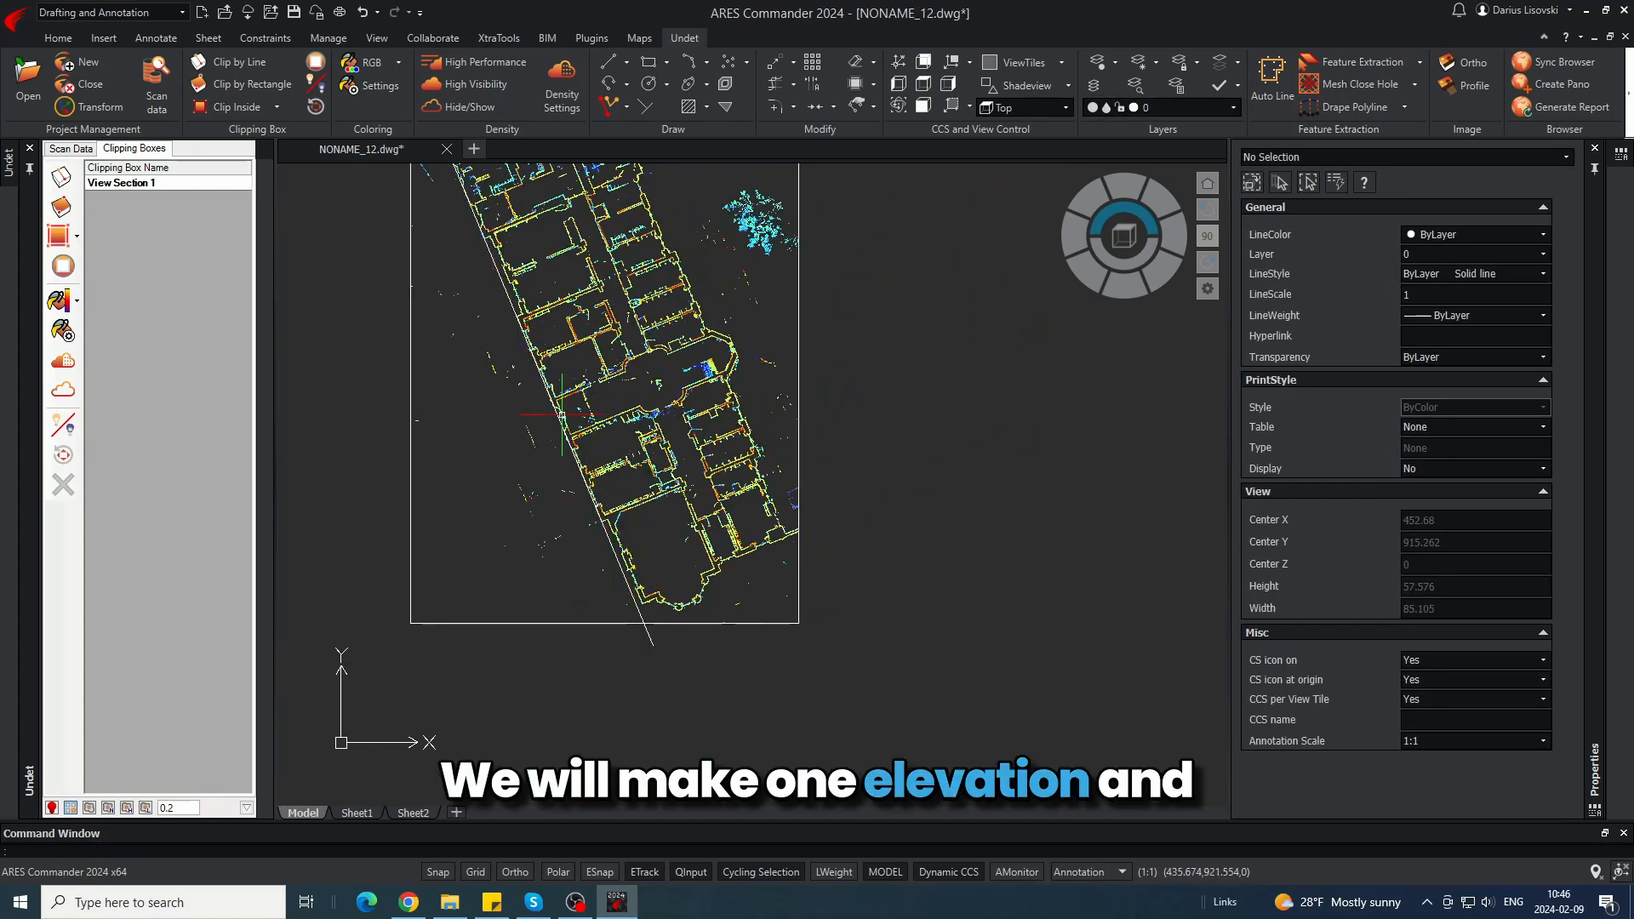
scroll(760, 562, up, 10)
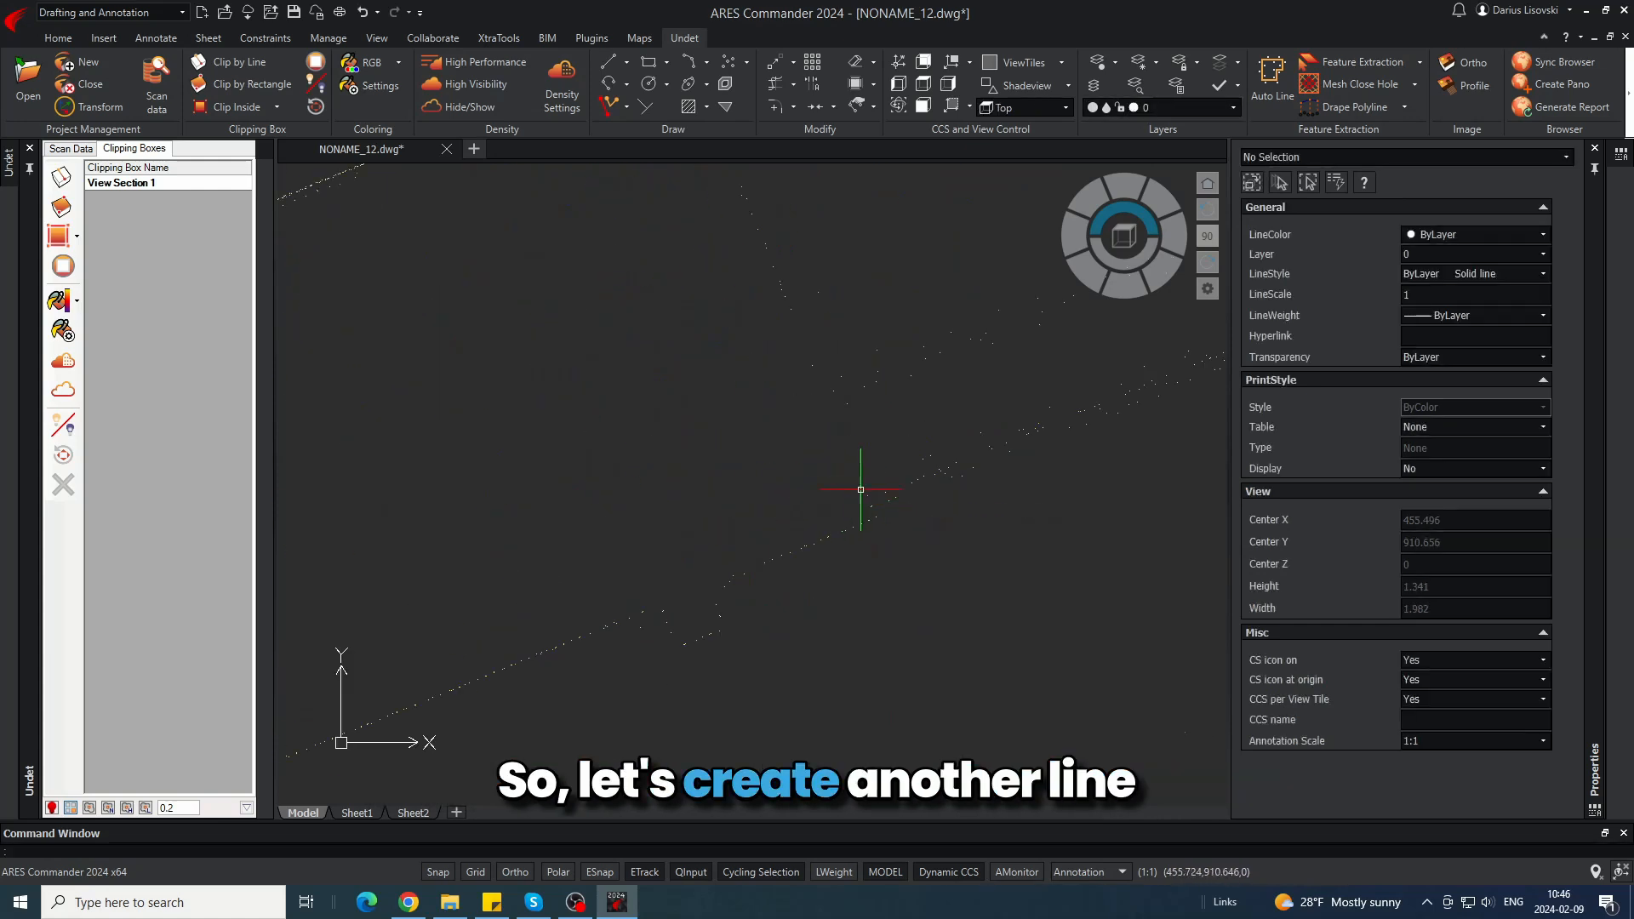
key(space)
click(875, 517)
scroll(1044, 356, down, 6)
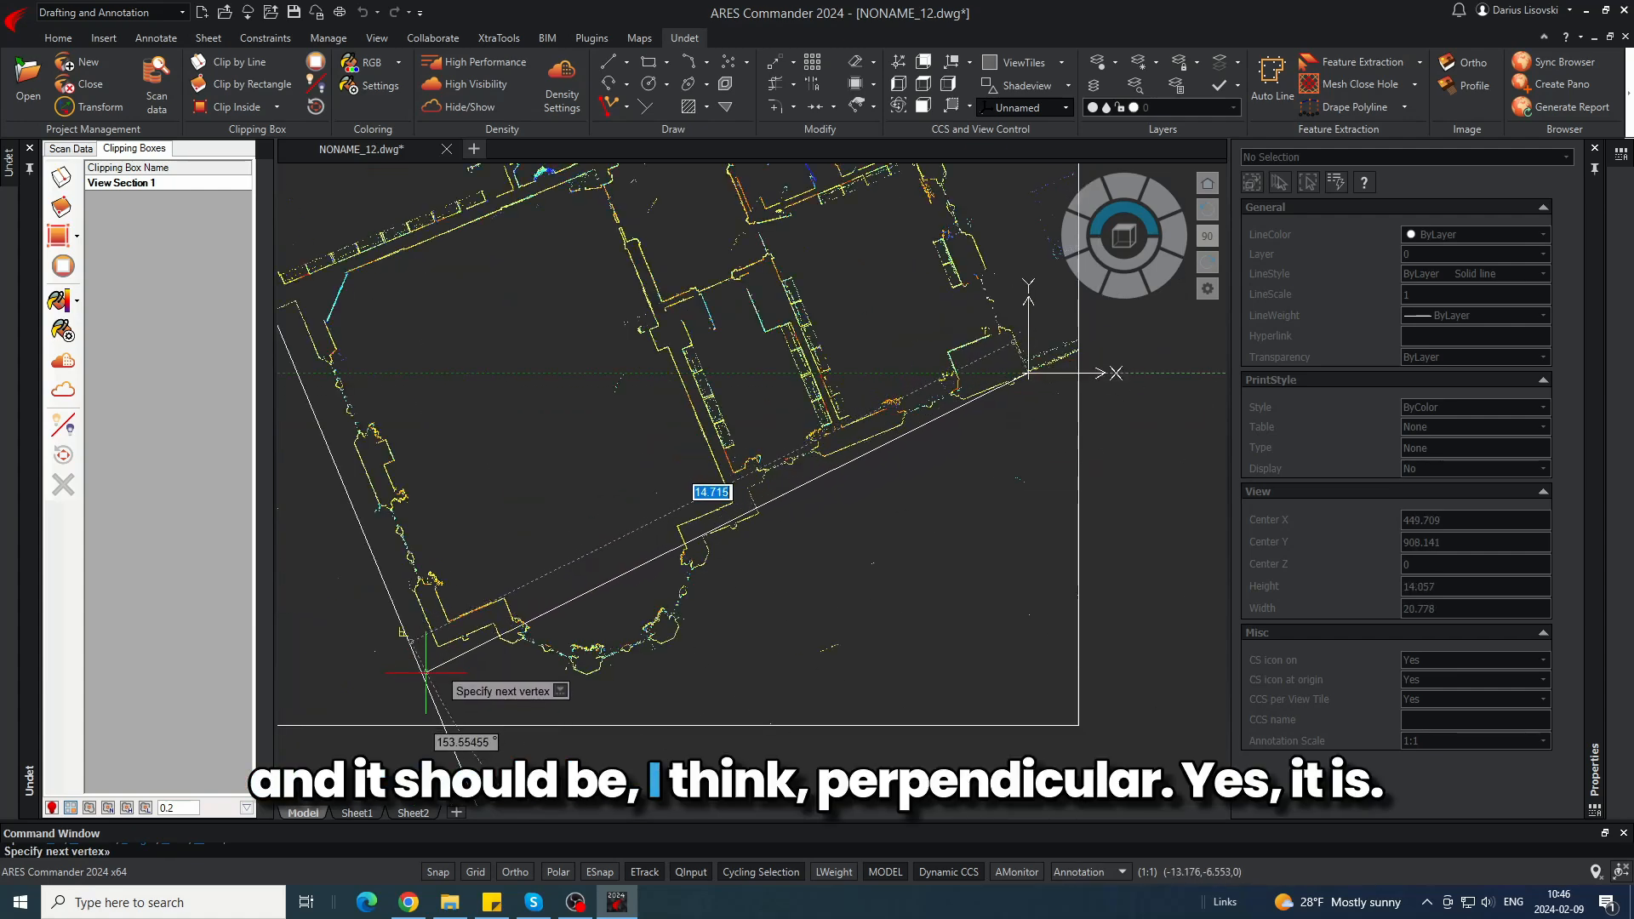
click(407, 629)
key(Escape)
scroll(987, 403, up, 1)
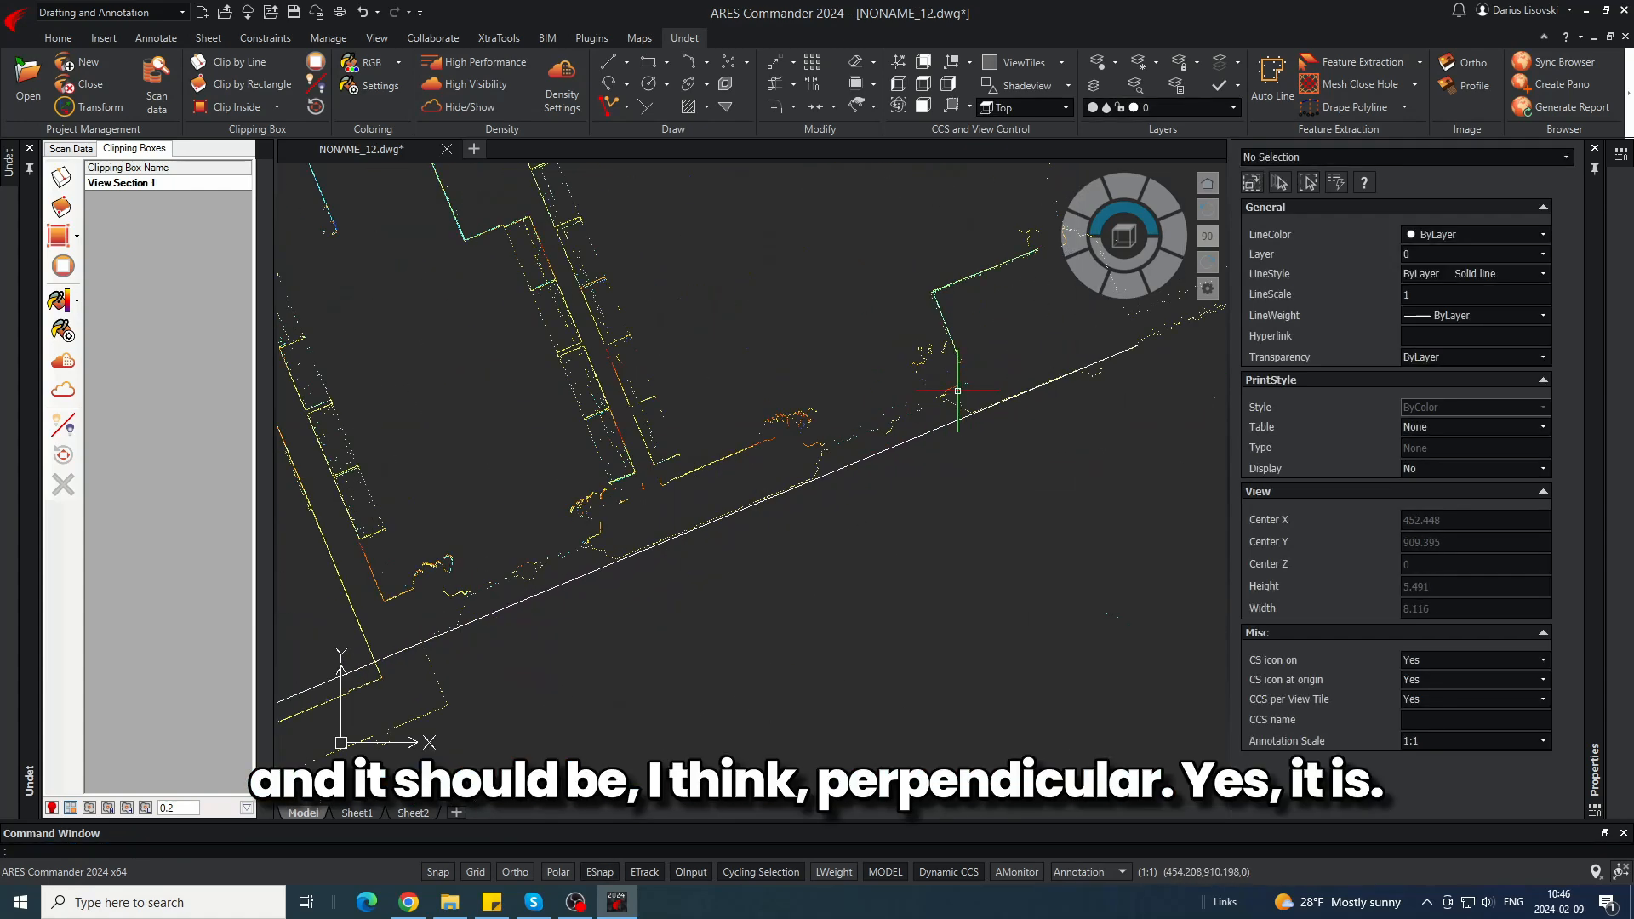
- Trim the long wall line's overhang beyond its intersection with the end-wall line
scroll(987, 403, down, 2)
click(636, 576)
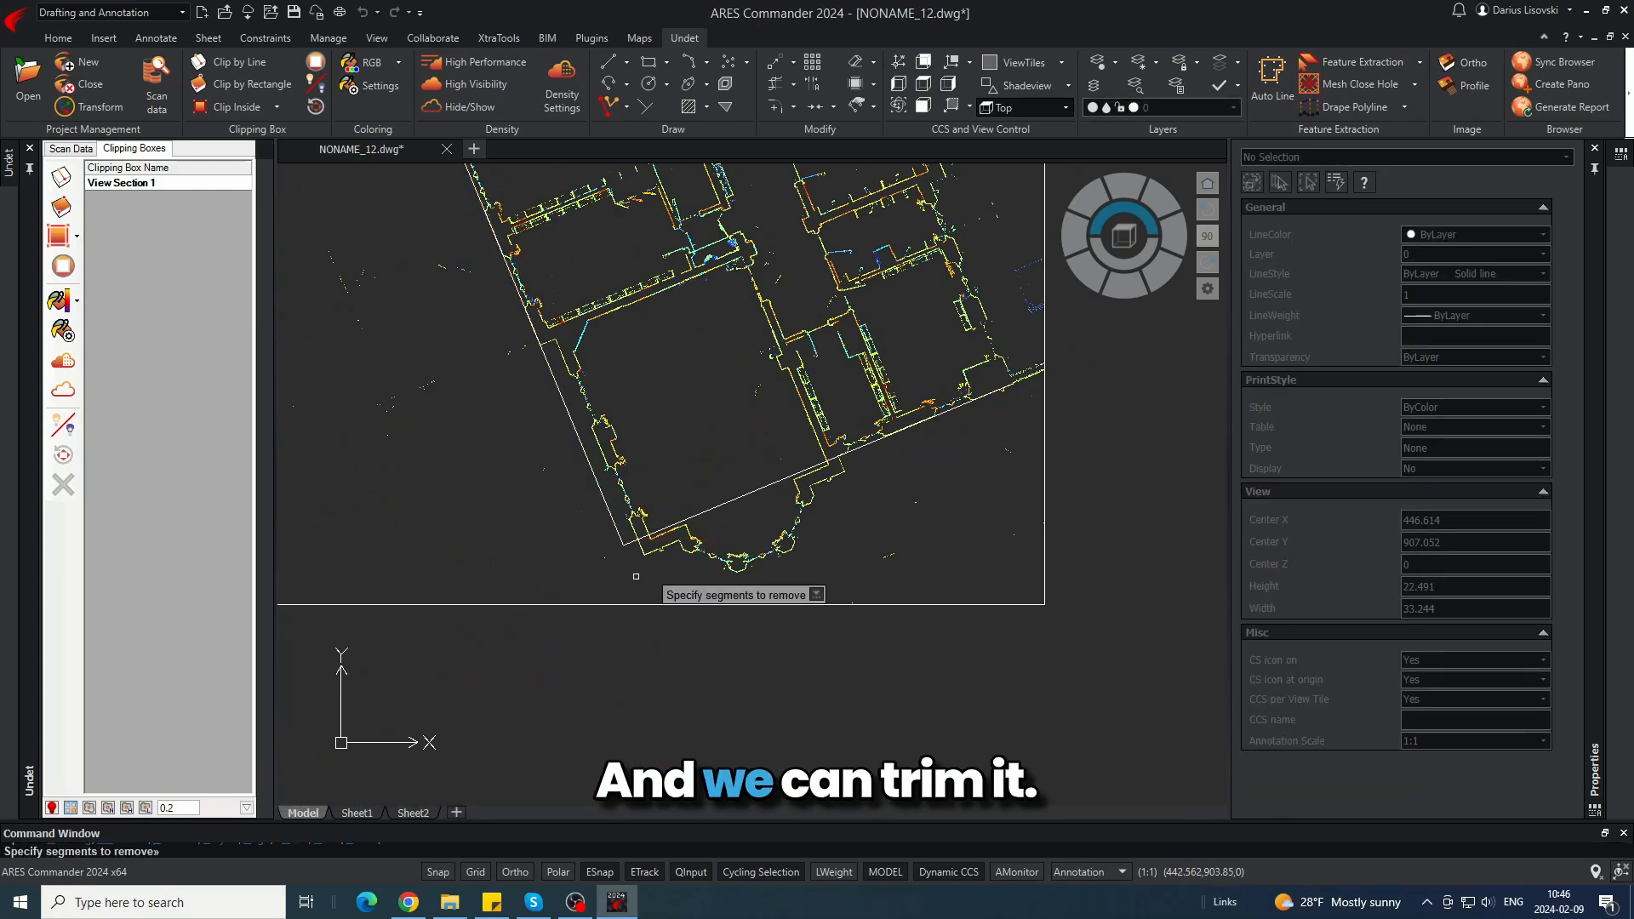
key(Escape)
scroll(737, 573, down, 4)
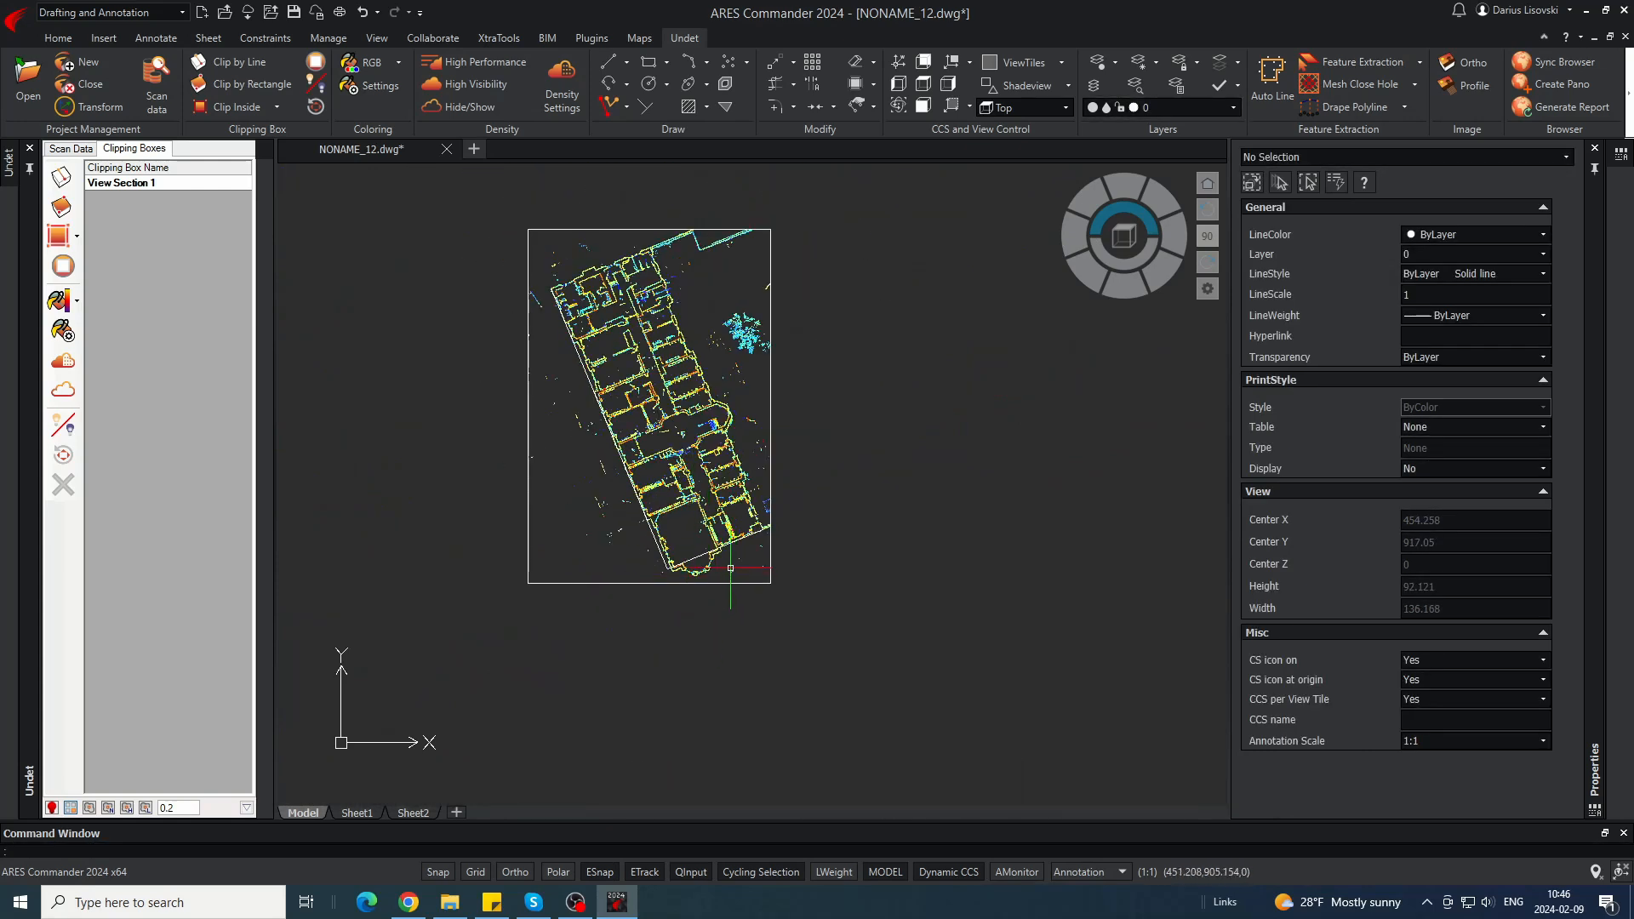
- Examine the two wall polylines along the building's outer walls from a tilted view and from above
shift+middle_drag(730, 567, 668, 512)
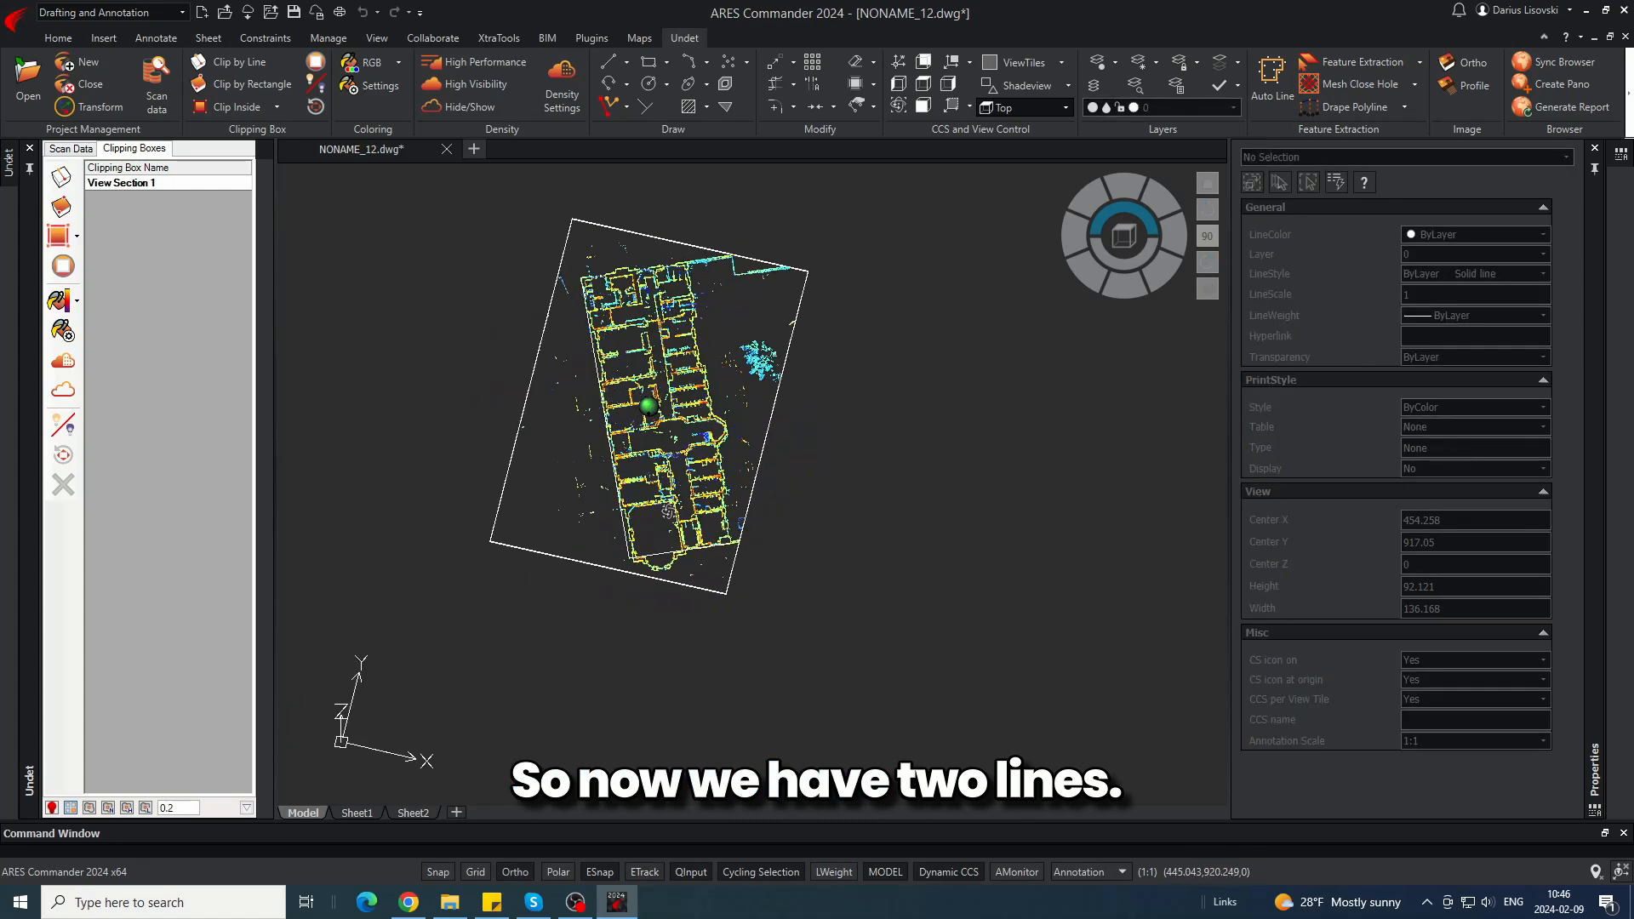
scroll(668, 511, up, 2)
click(693, 547)
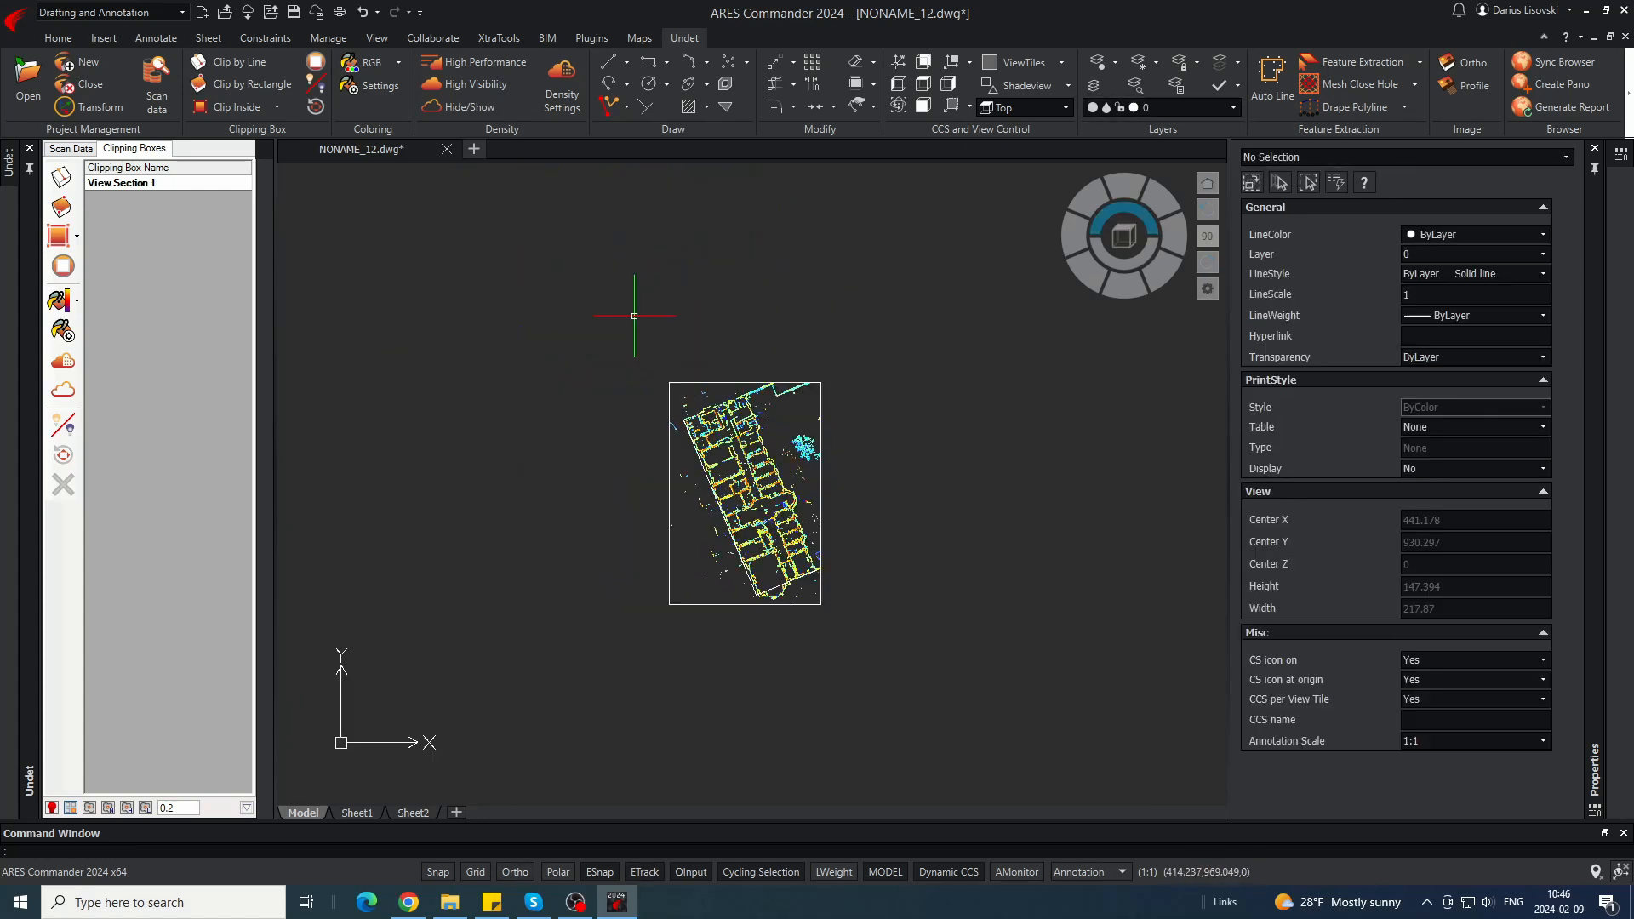
scroll(749, 477, up, 2)
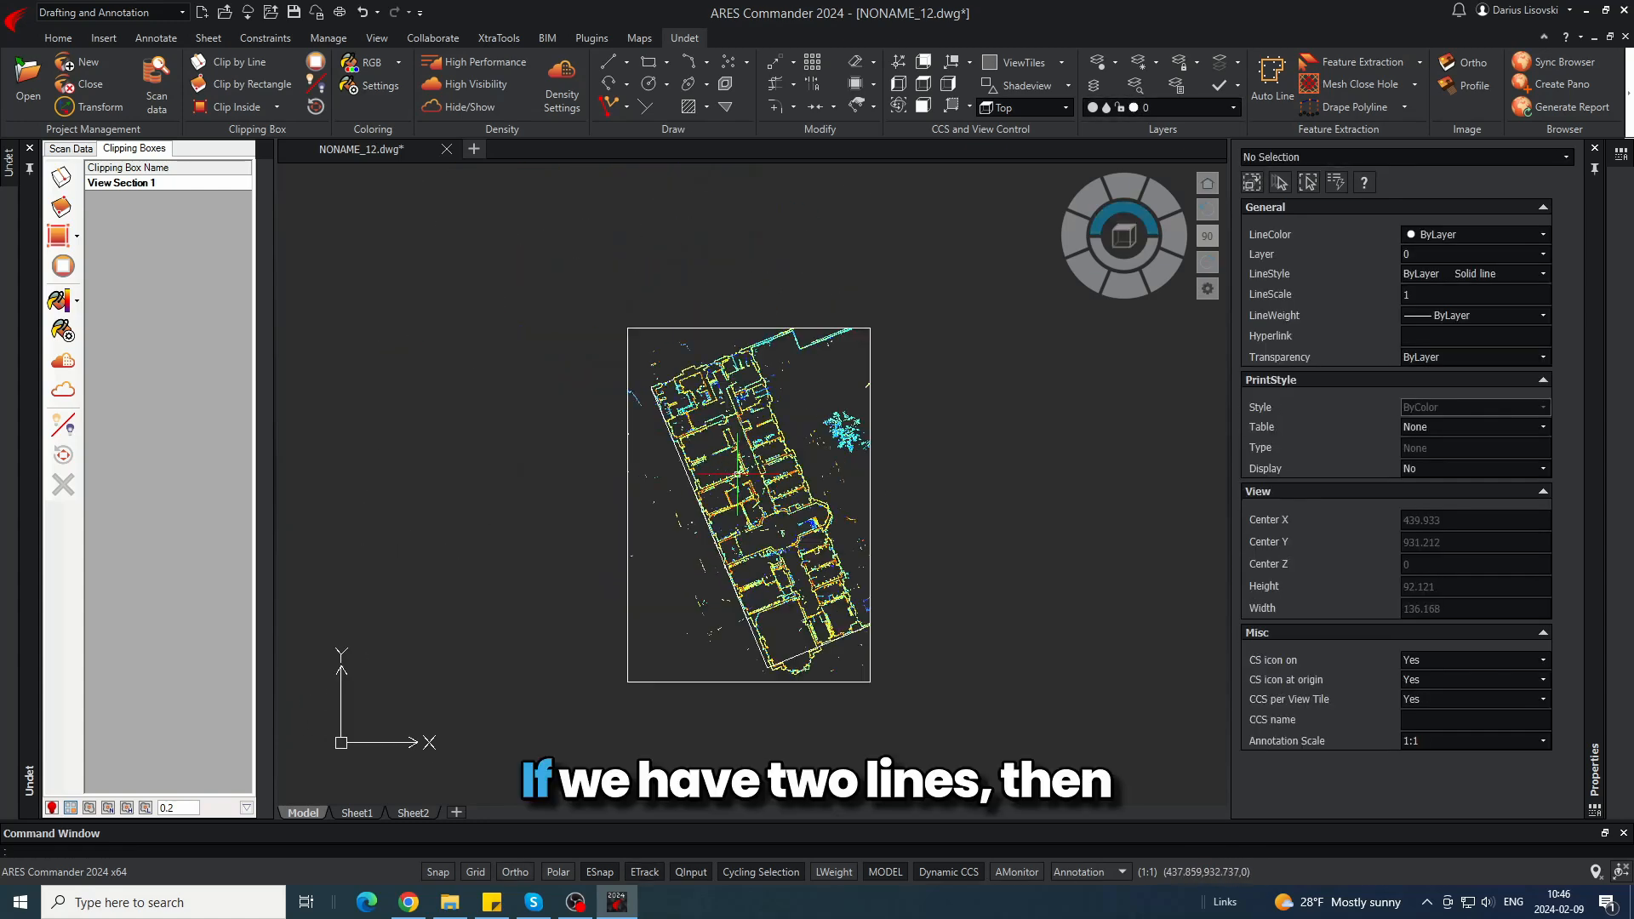
scroll(736, 473, up, 2)
click(680, 527)
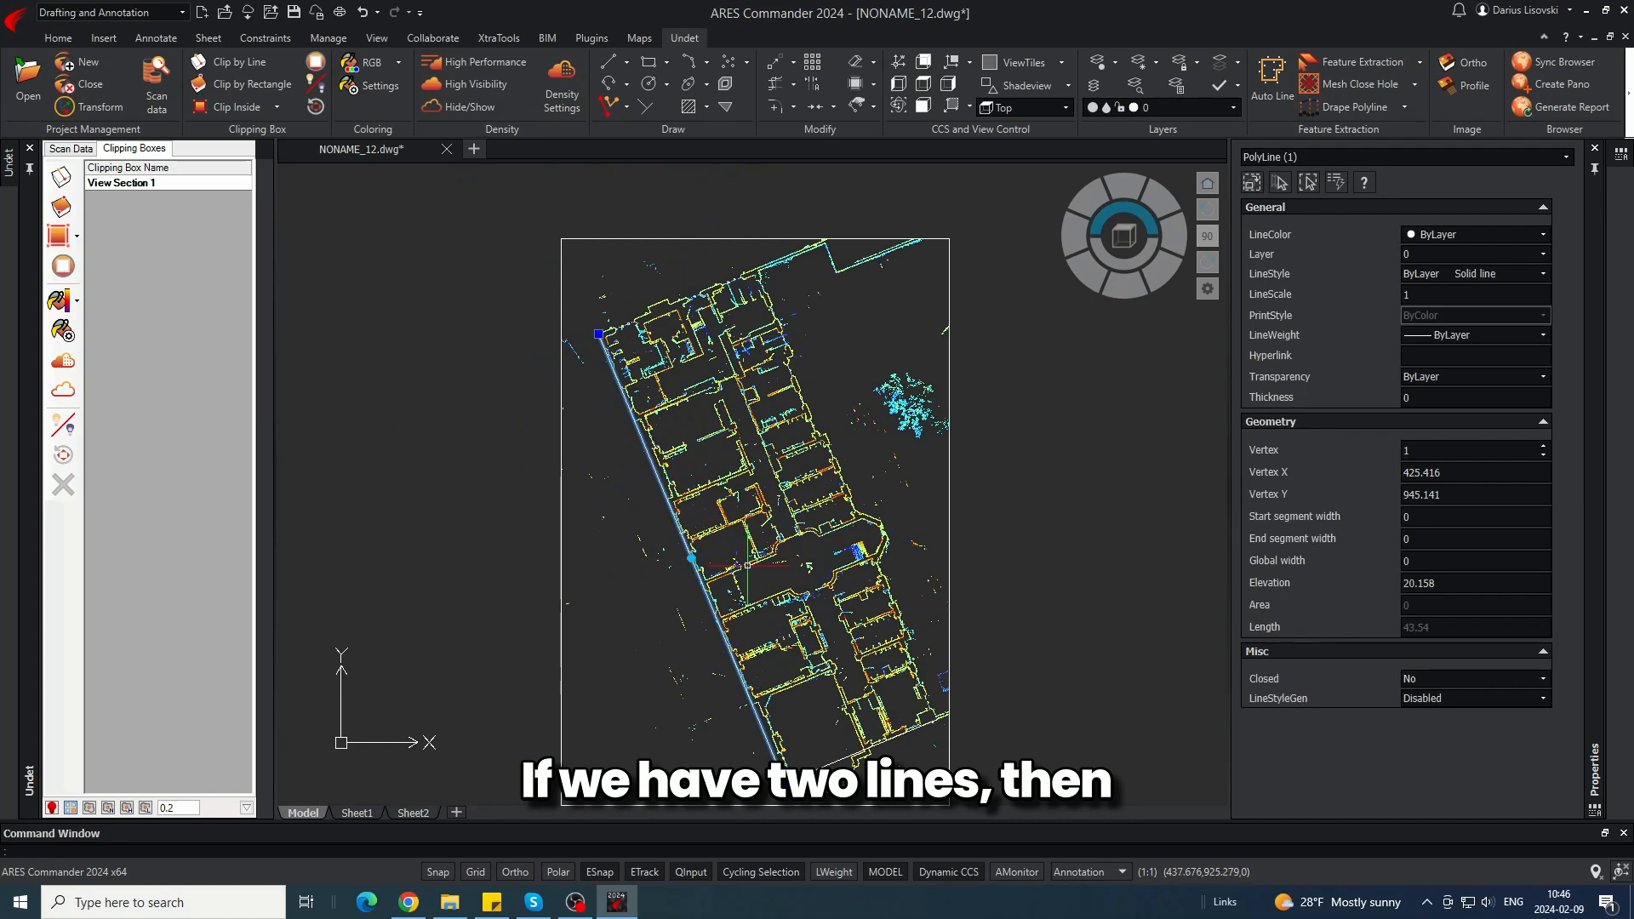
click(878, 742)
key(Escape)
middle_drag(810, 611, 762, 563)
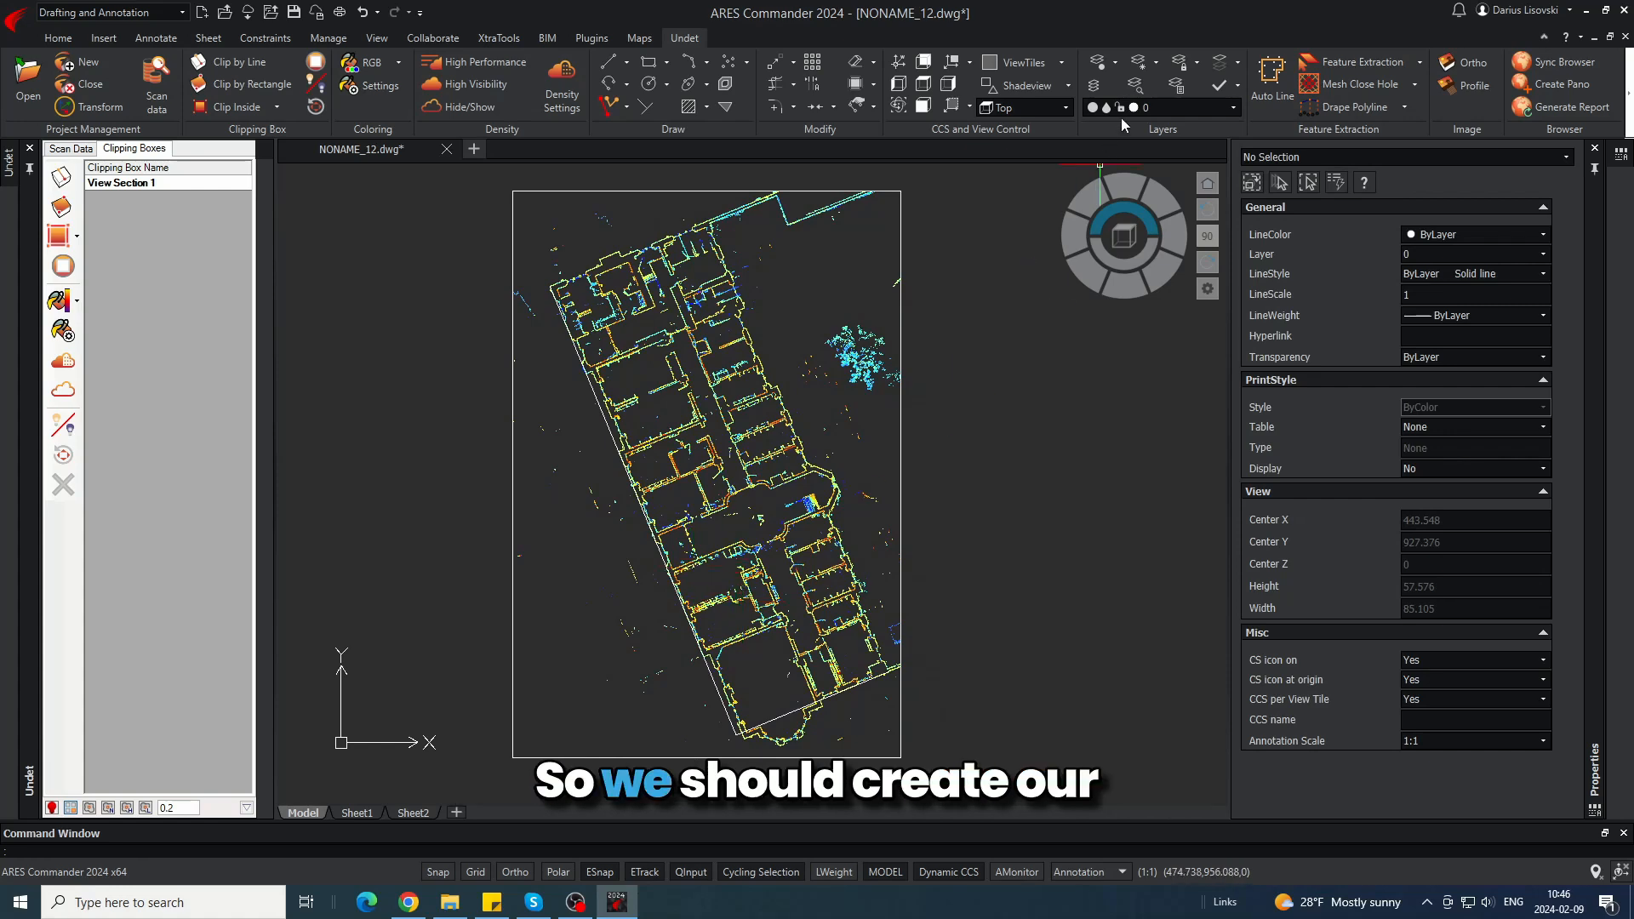
- Create two new layers named E1 and E2 for the elevations
click(1097, 61)
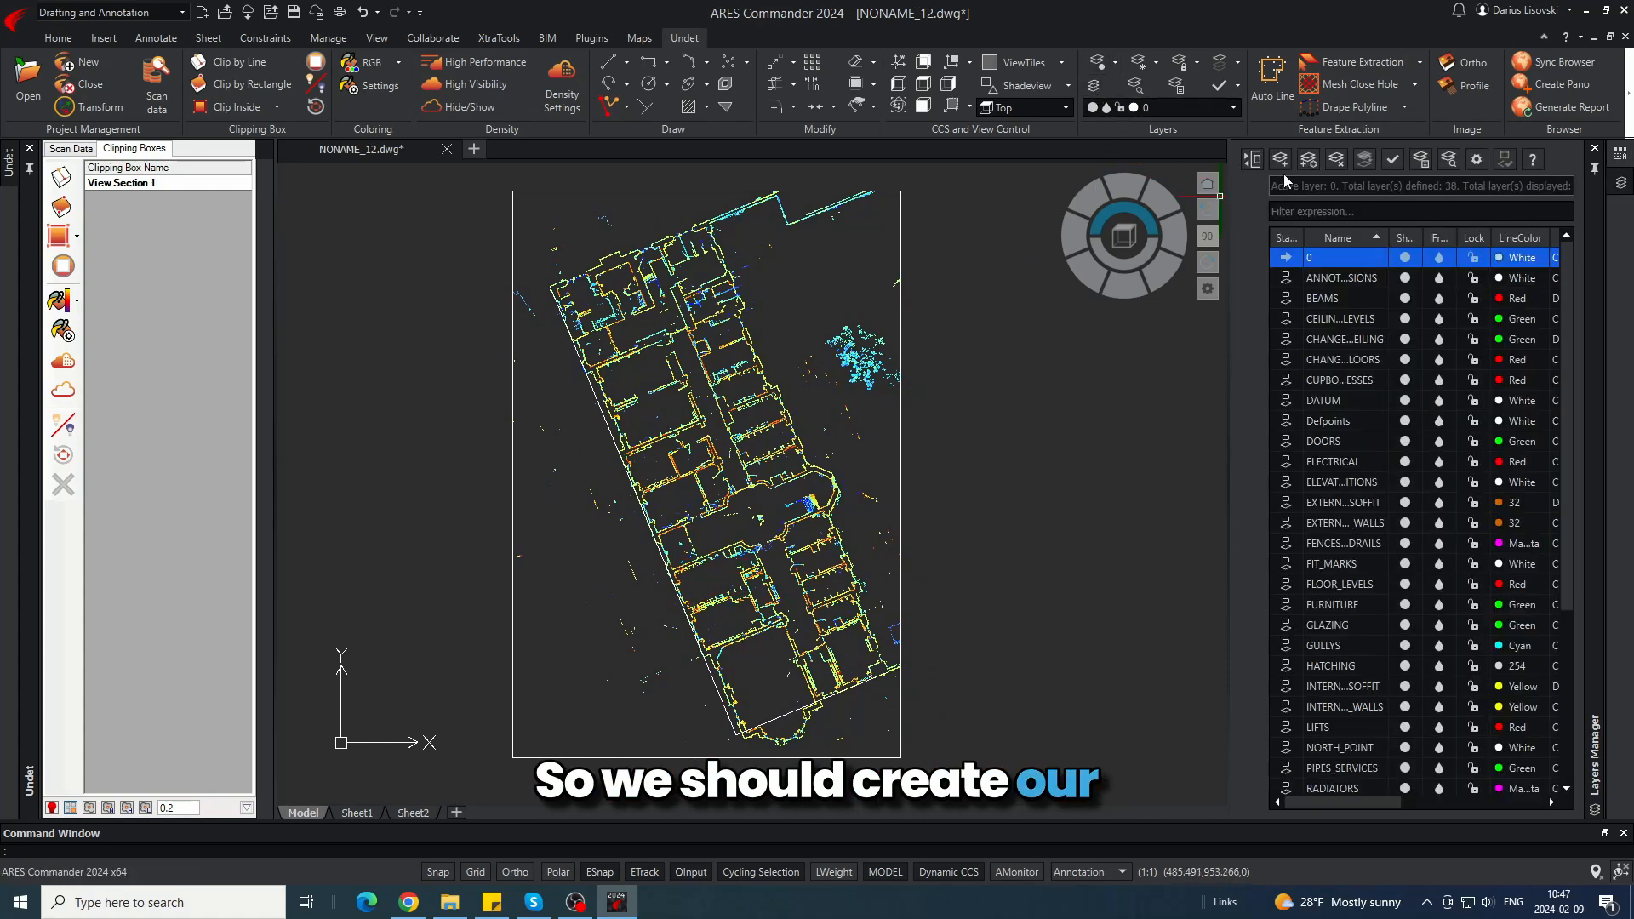
click(1277, 161)
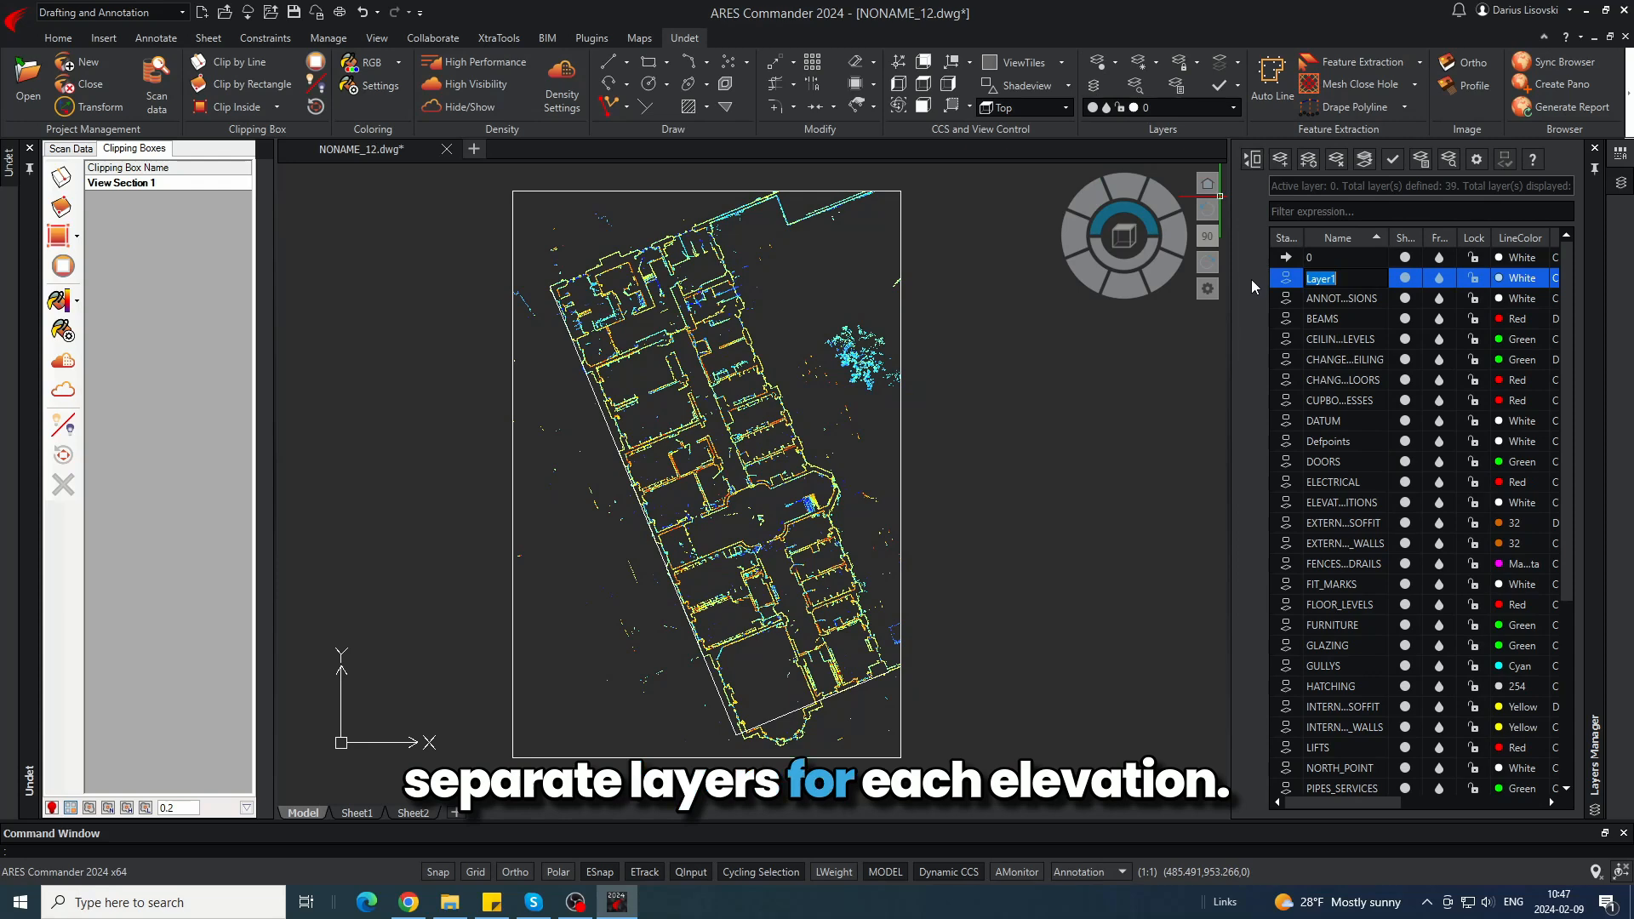
text(E)
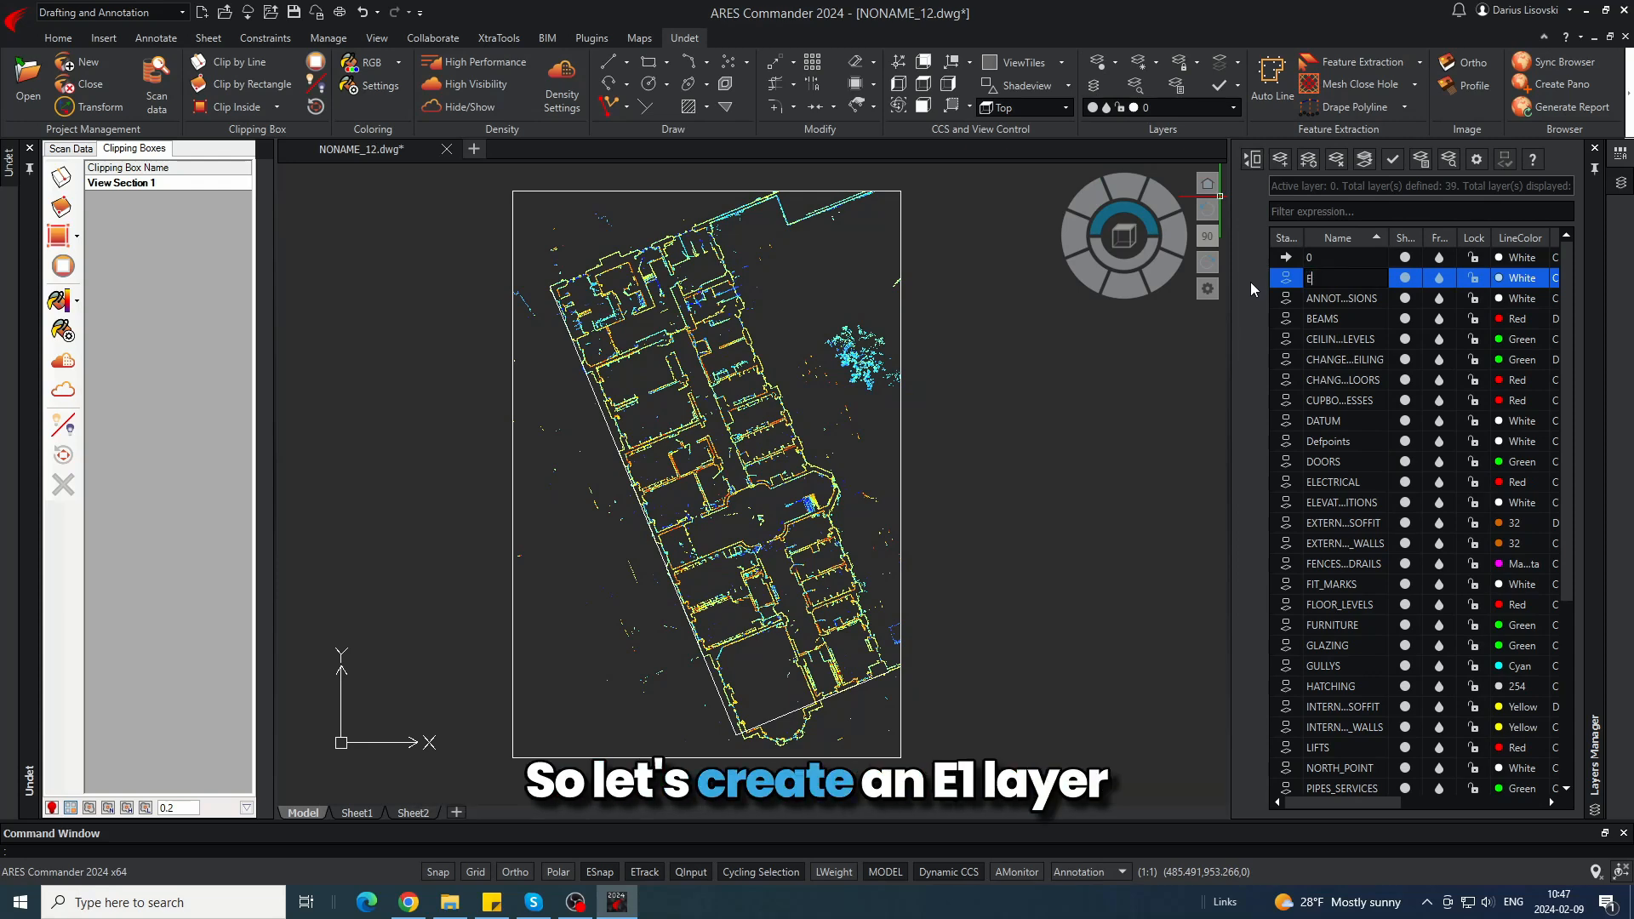
text(1)
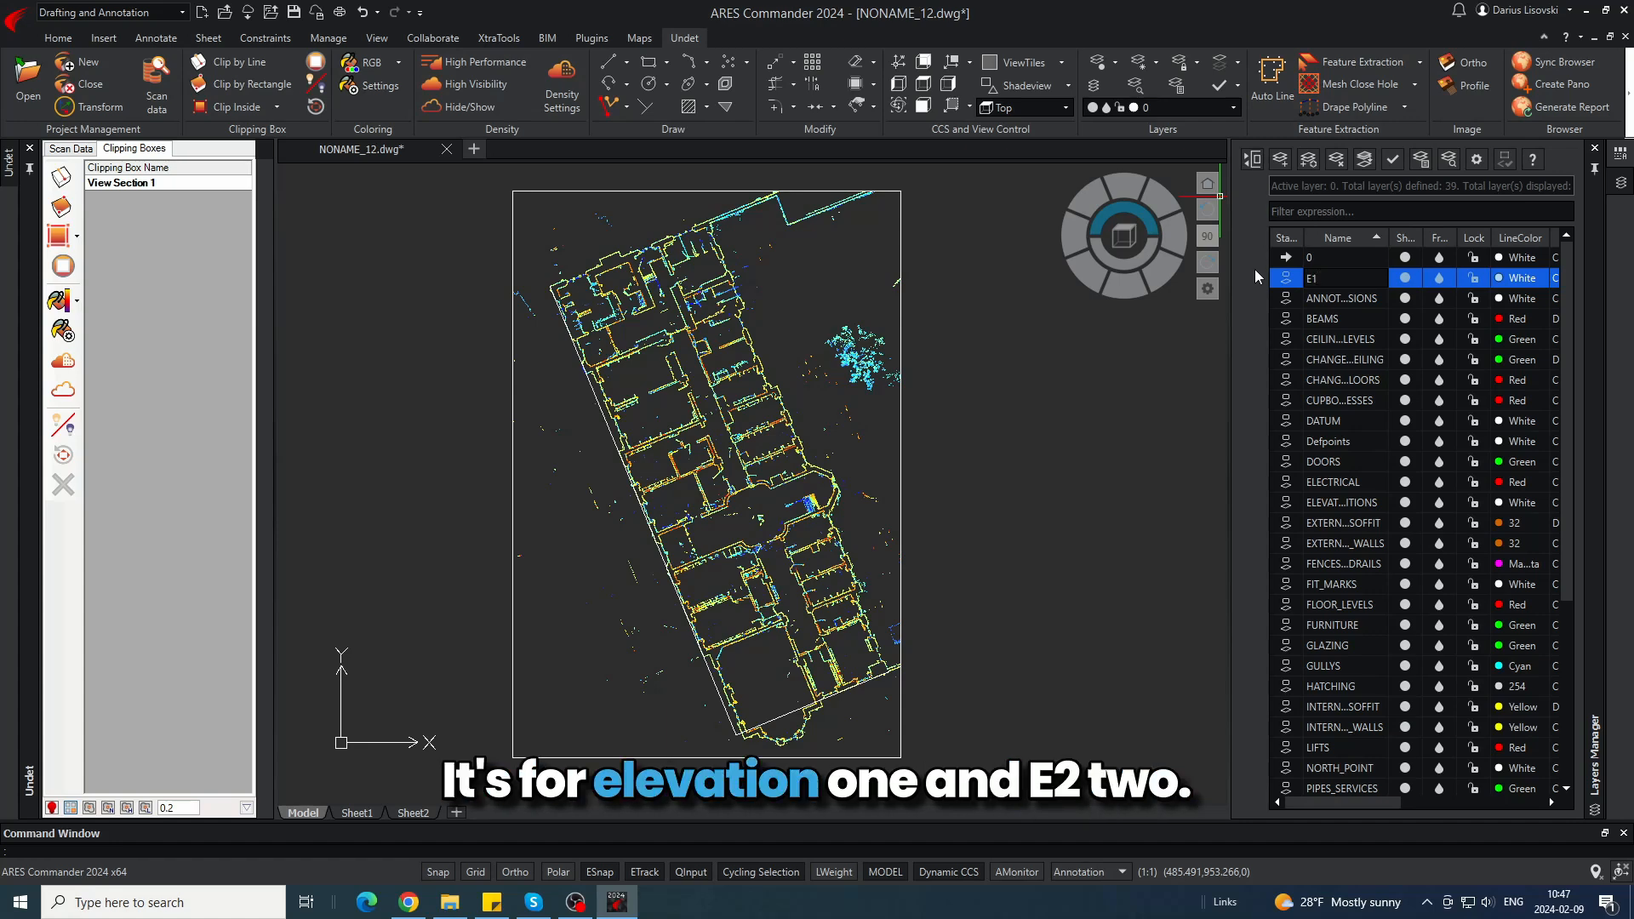
click(1277, 162)
text(E2)
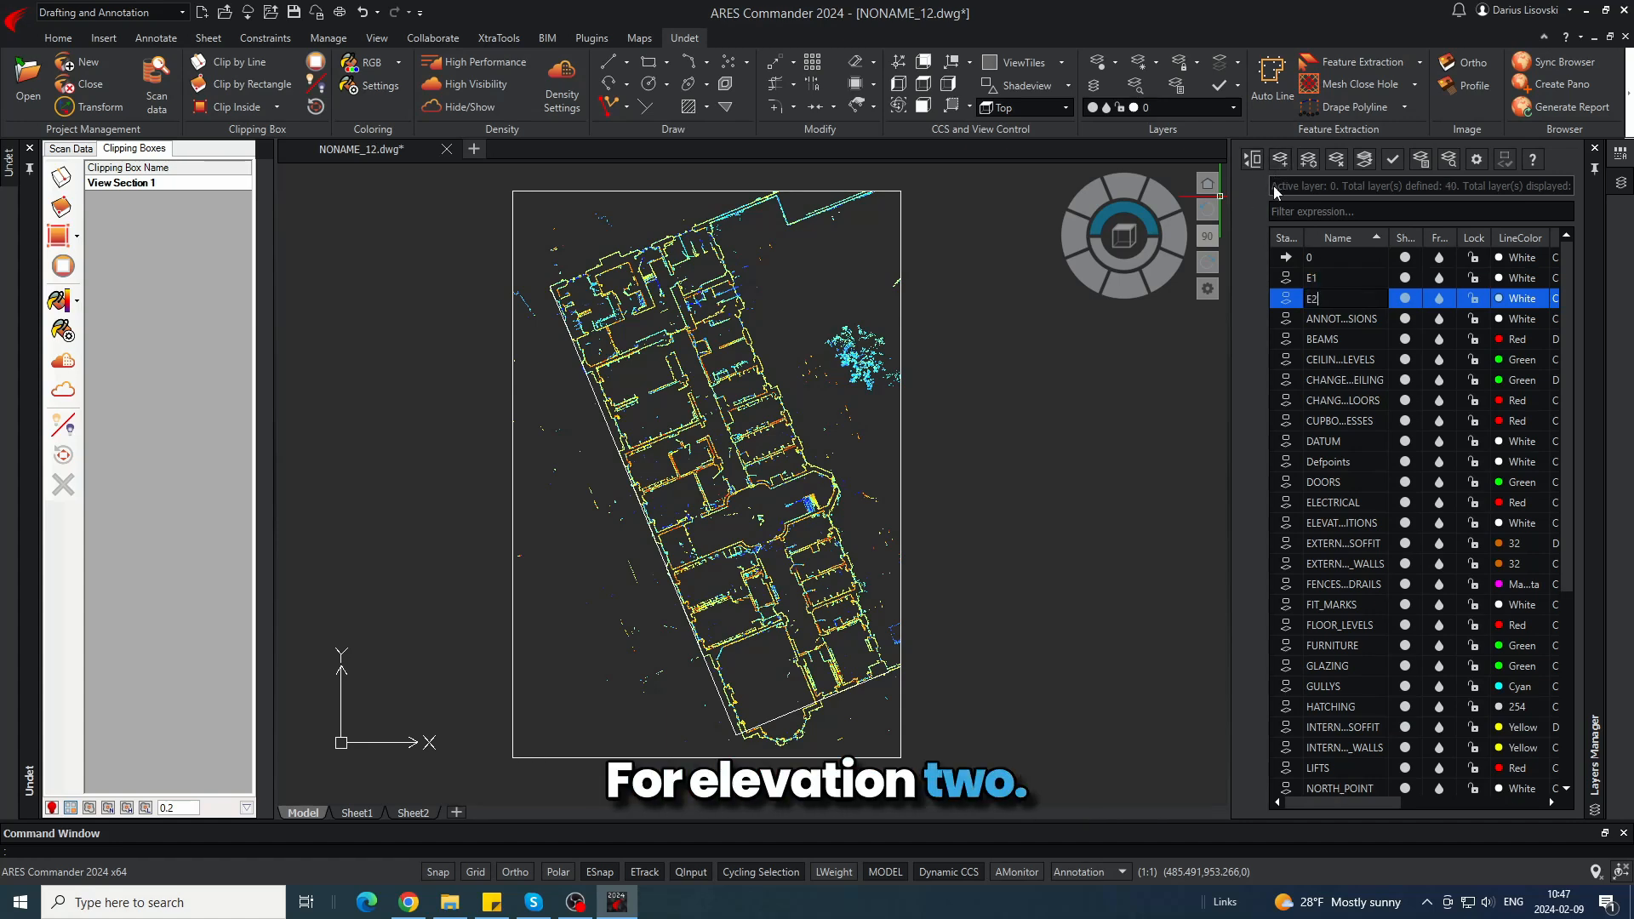
click(1149, 405)
key(Escape)
- Assign the long wall polyline to layer E1
click(667, 518)
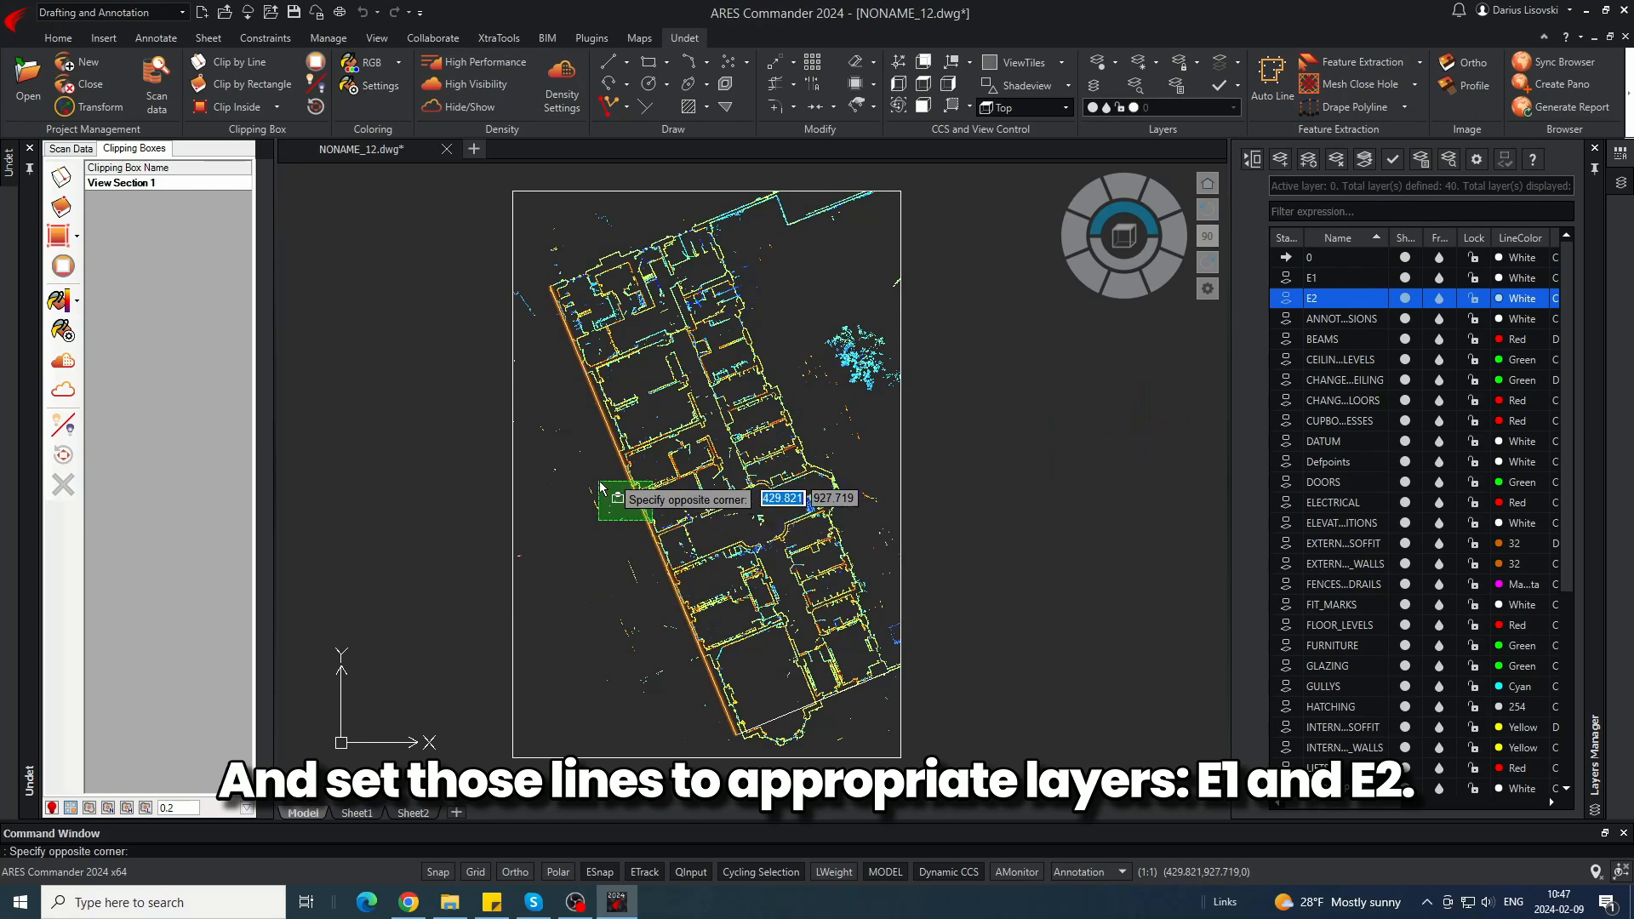
click(597, 478)
click(1207, 107)
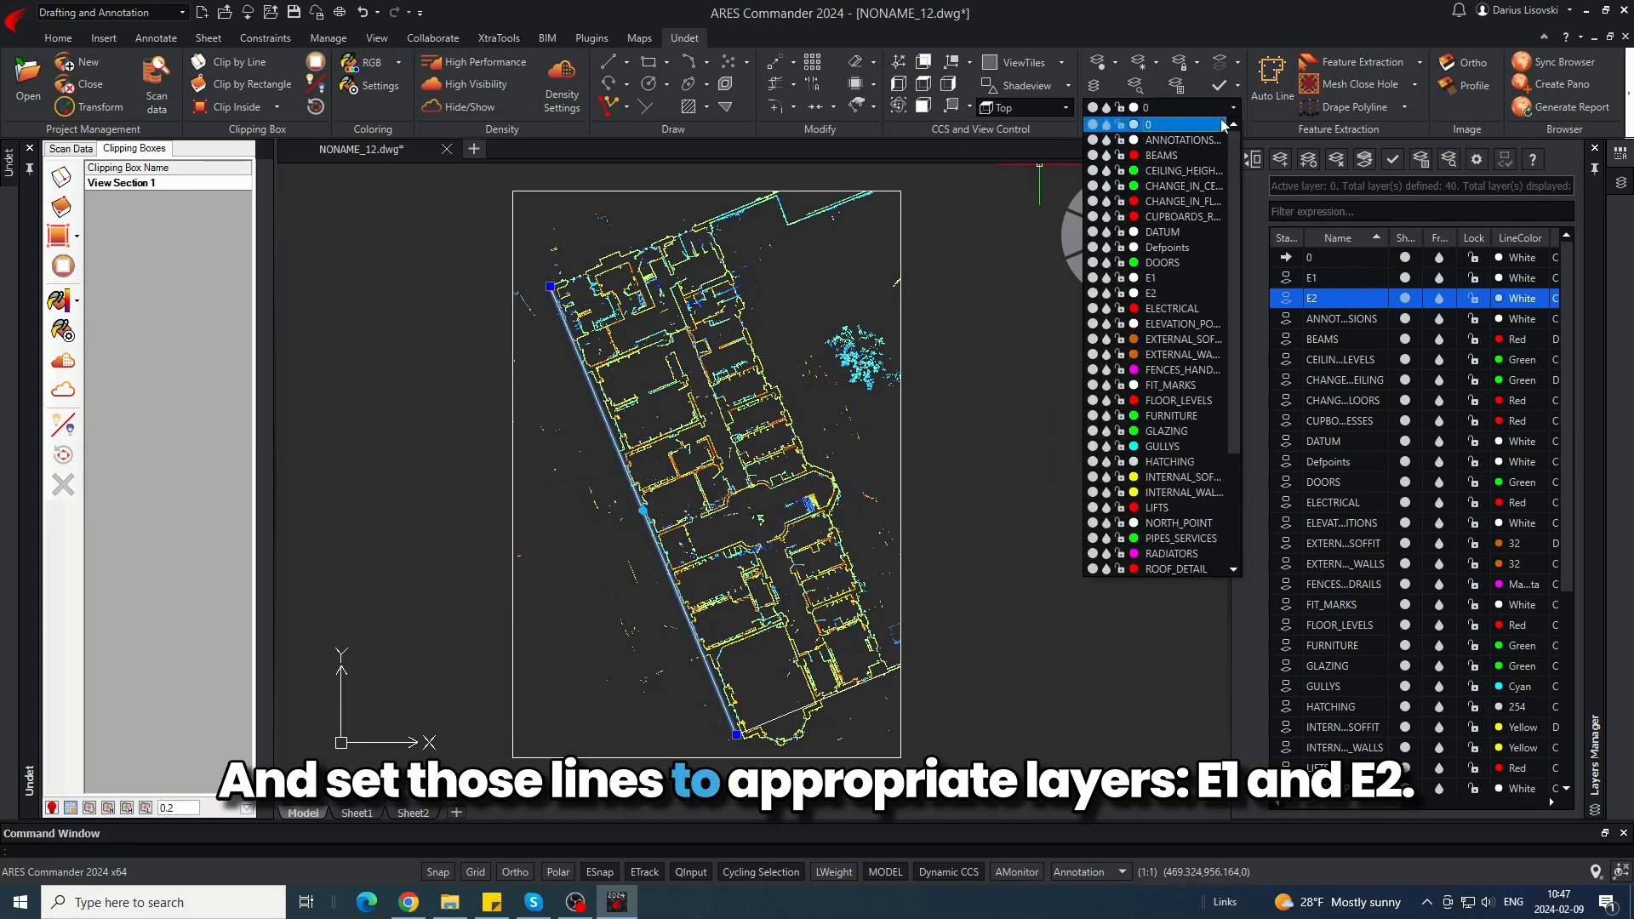
click(1194, 278)
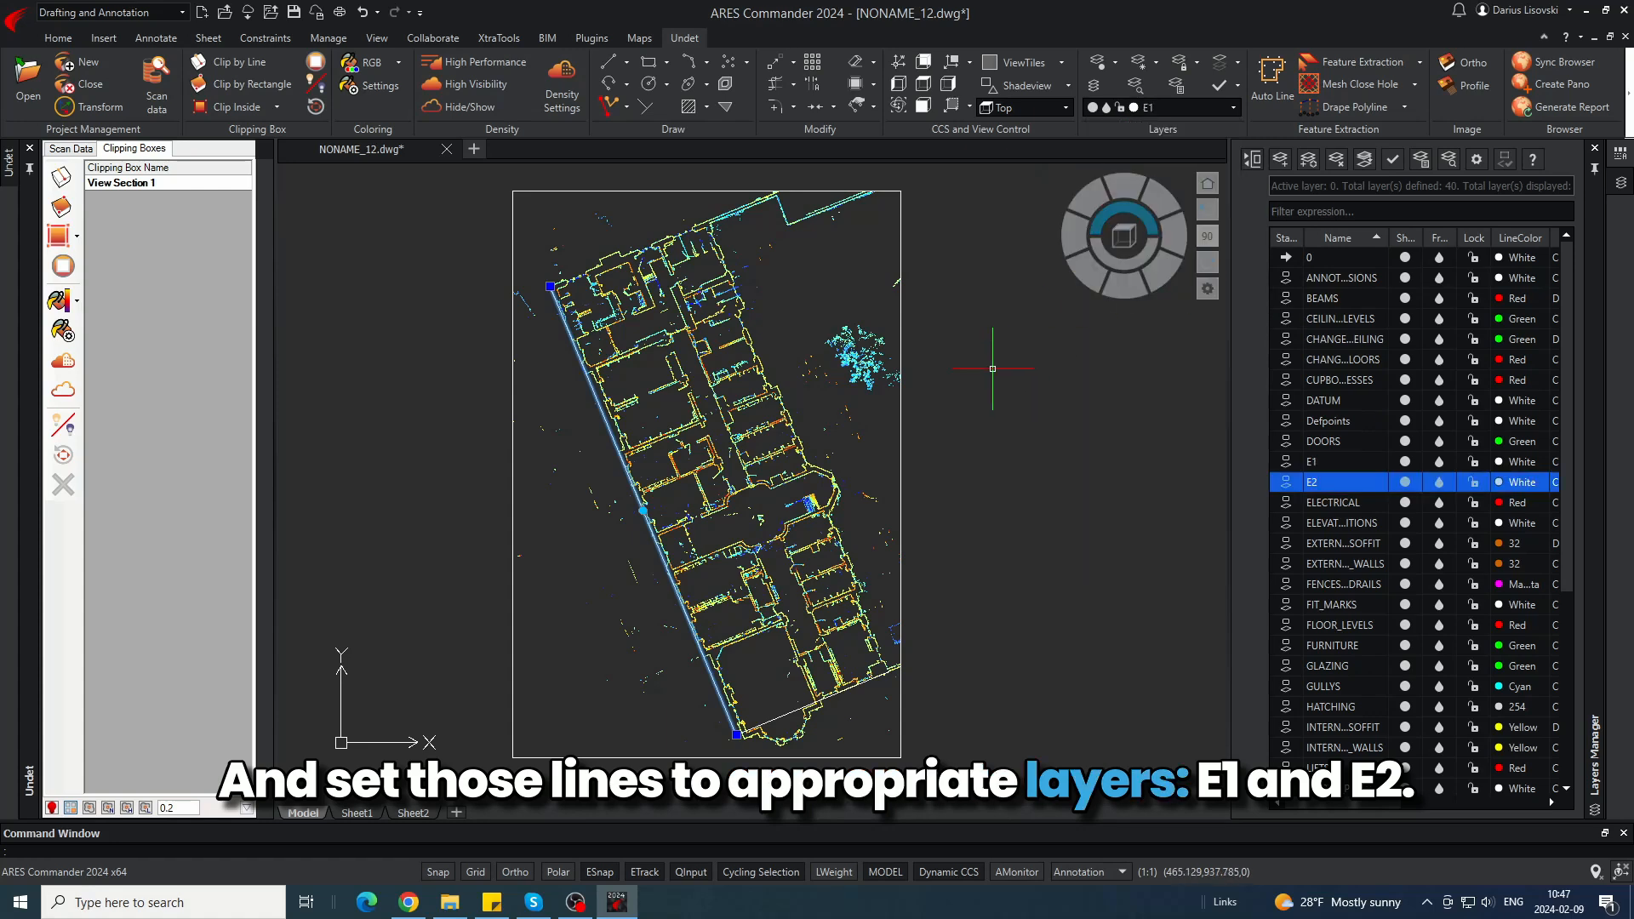
key(Escape)
- Assign the end-wall polyline to layer E2, and check the long wall line's layer in its properties
click(853, 674)
click(841, 693)
click(1206, 107)
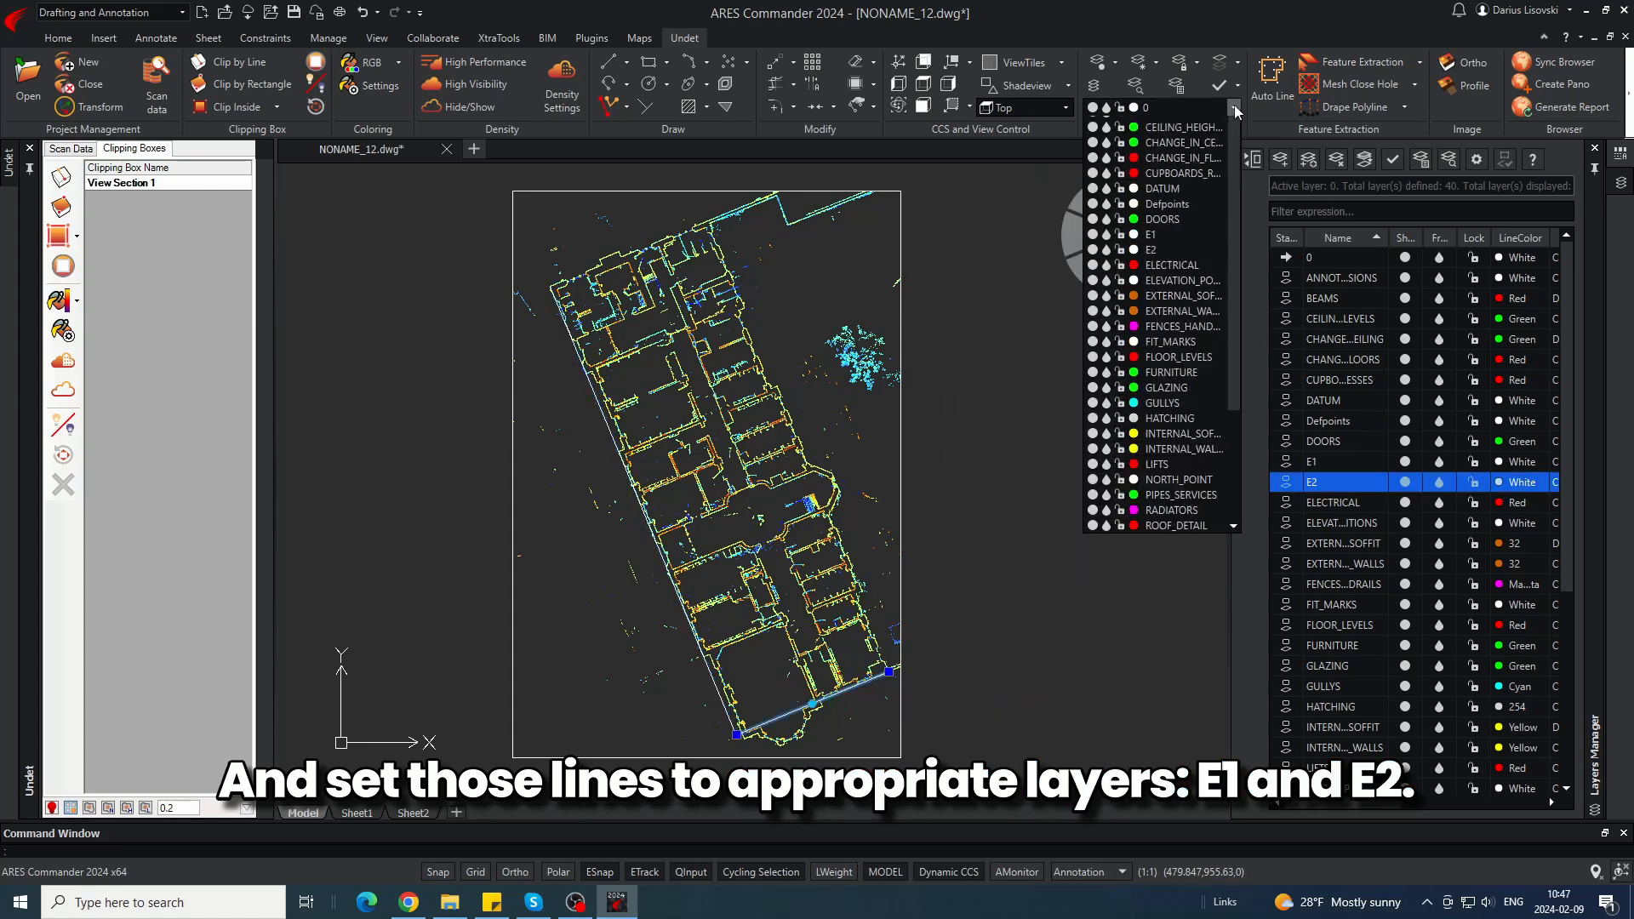
click(1117, 349)
key(Escape)
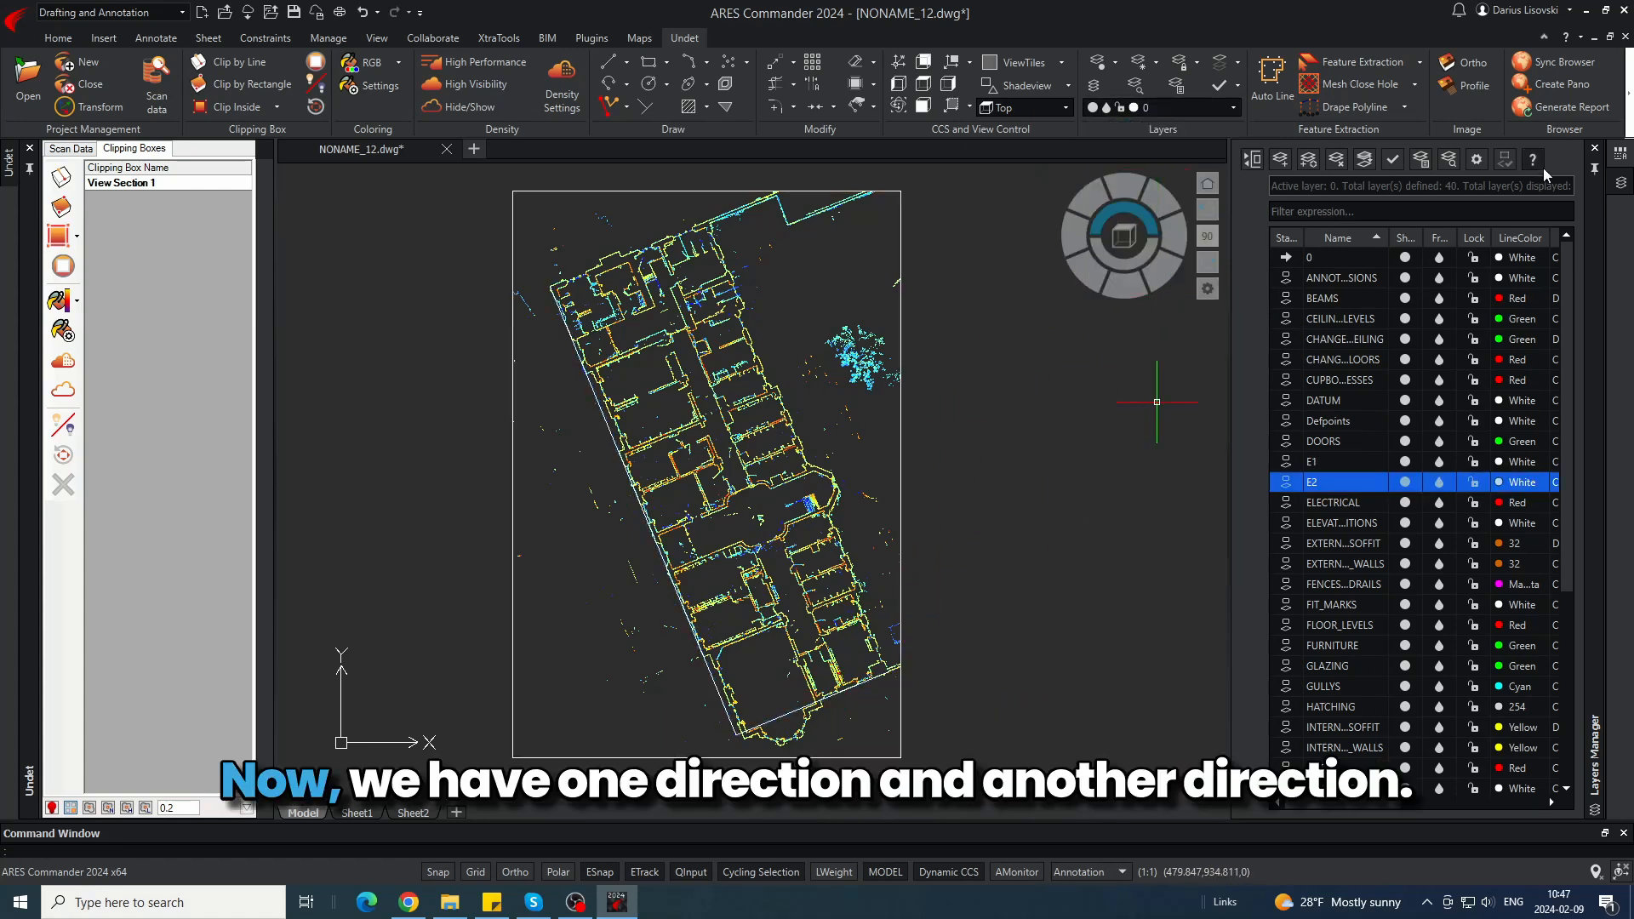
click(1620, 155)
click(773, 721)
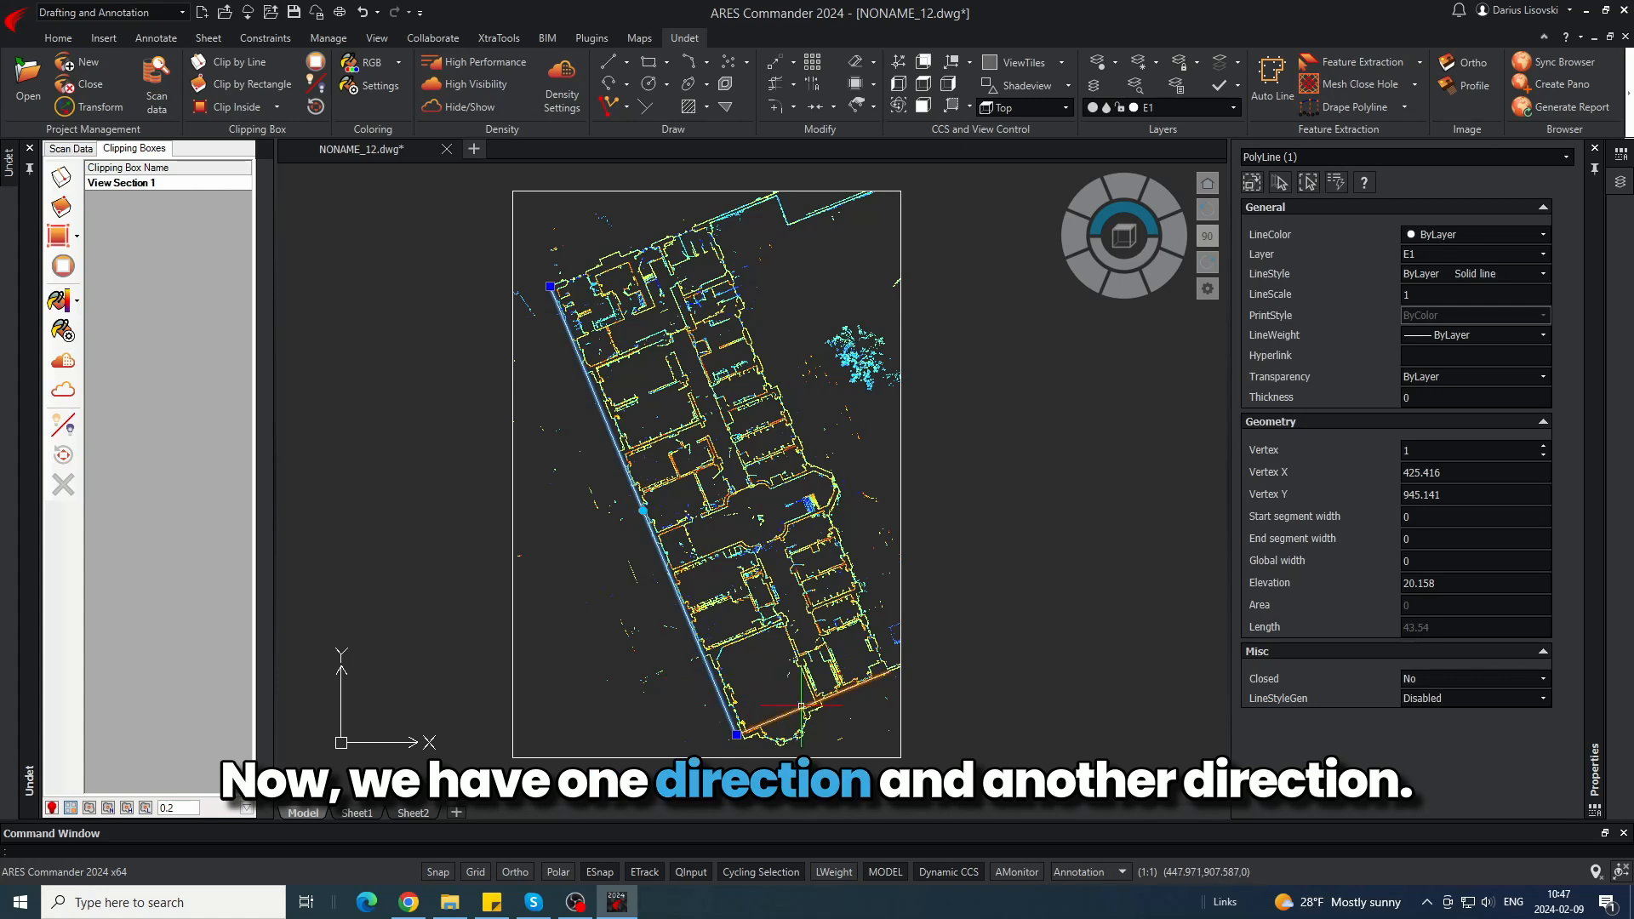
key(Escape)
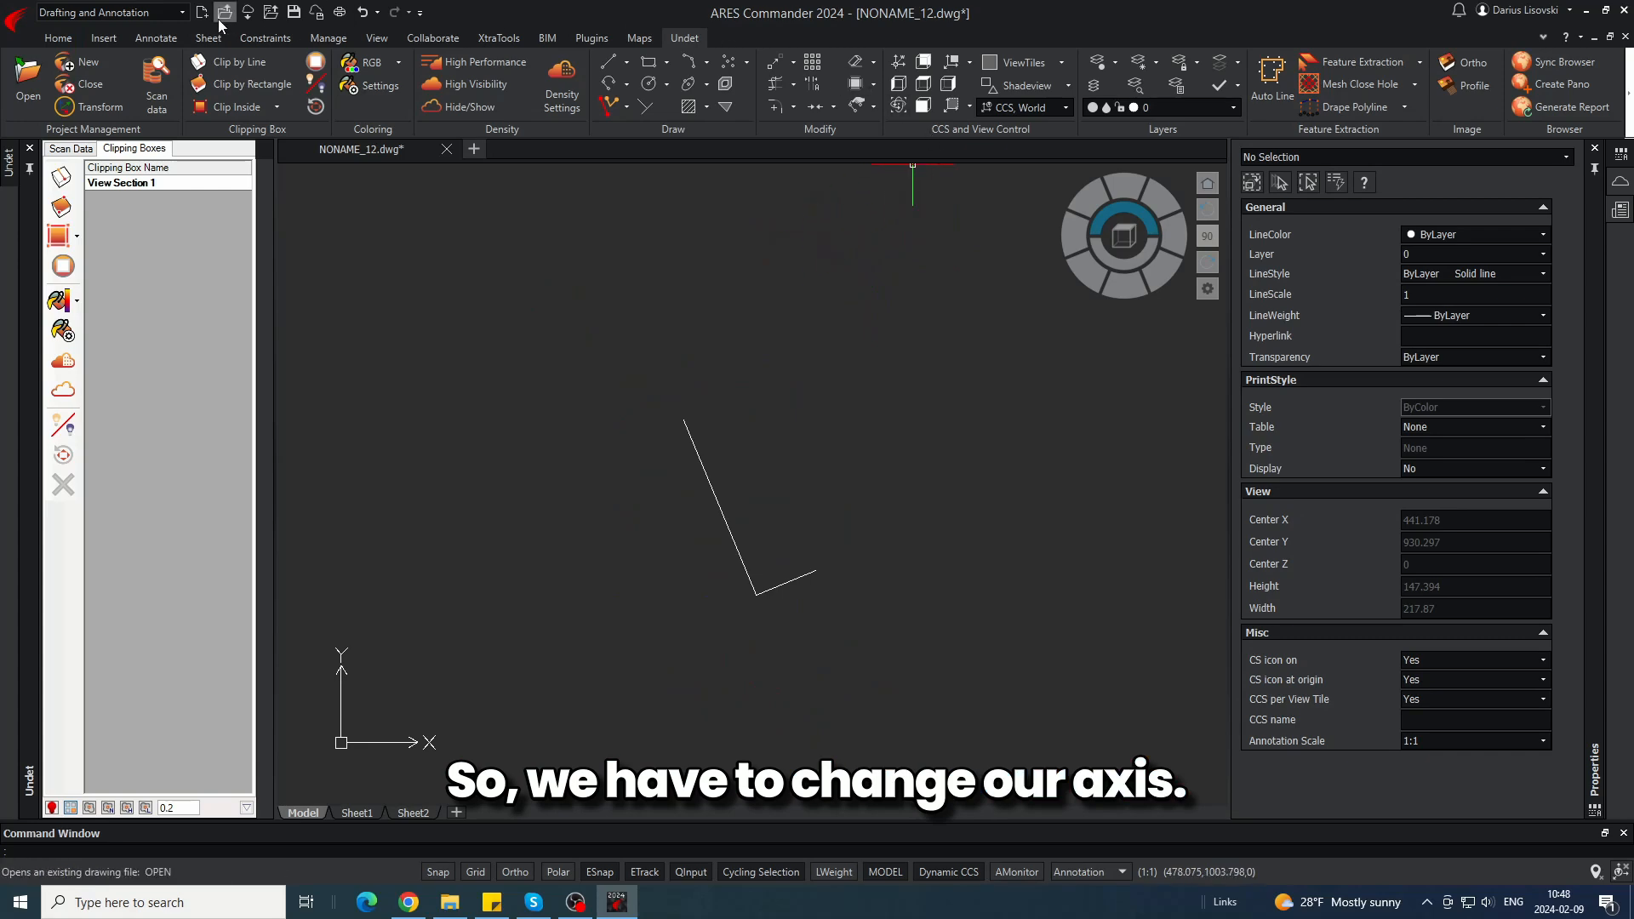
- Switch the workspace to Floor Plans (UNDET) and reopen the scan data and clipping box manager
click(111, 12)
click(88, 76)
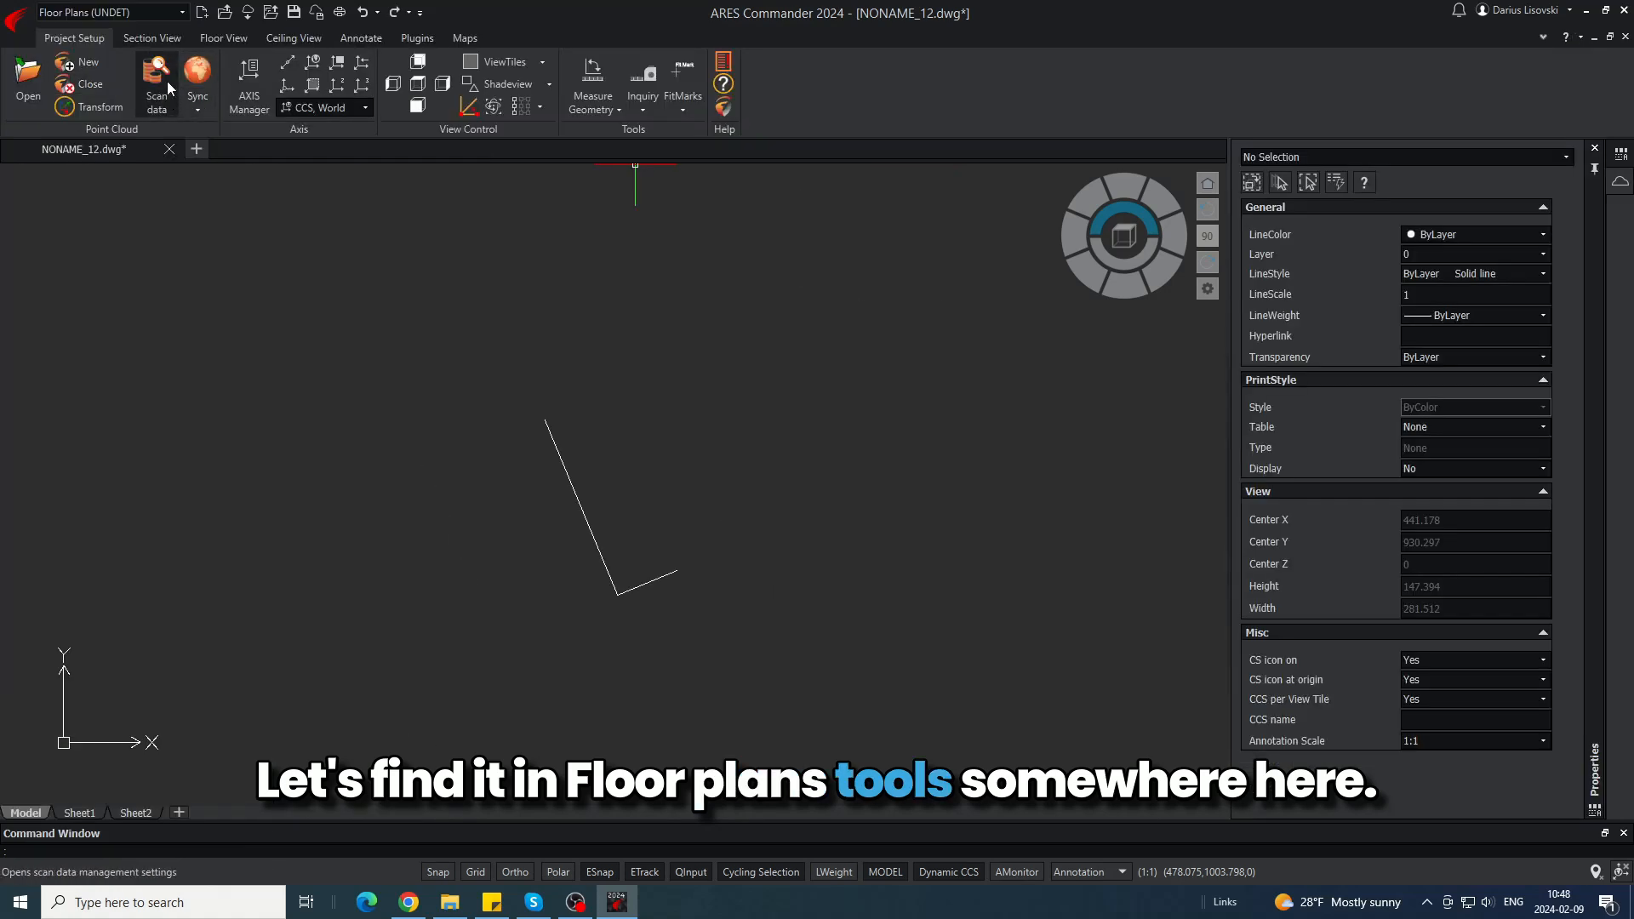
click(159, 81)
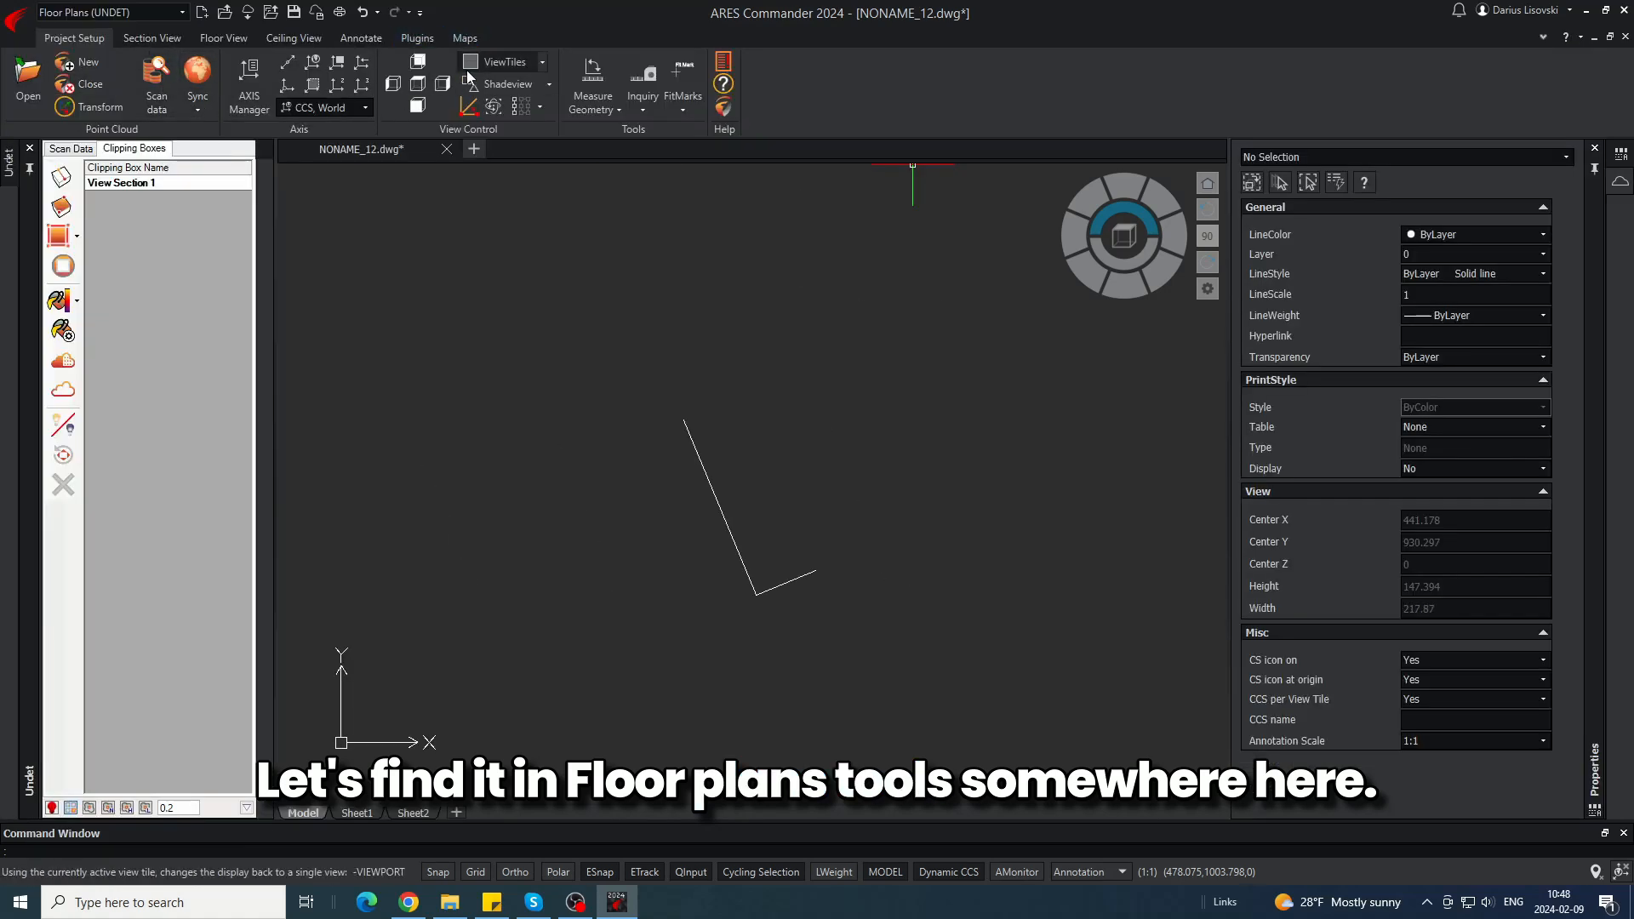
- Define a three-point coordinate system with its origin at the long wall line's upper end, X along that line and Y vertically upward
click(359, 83)
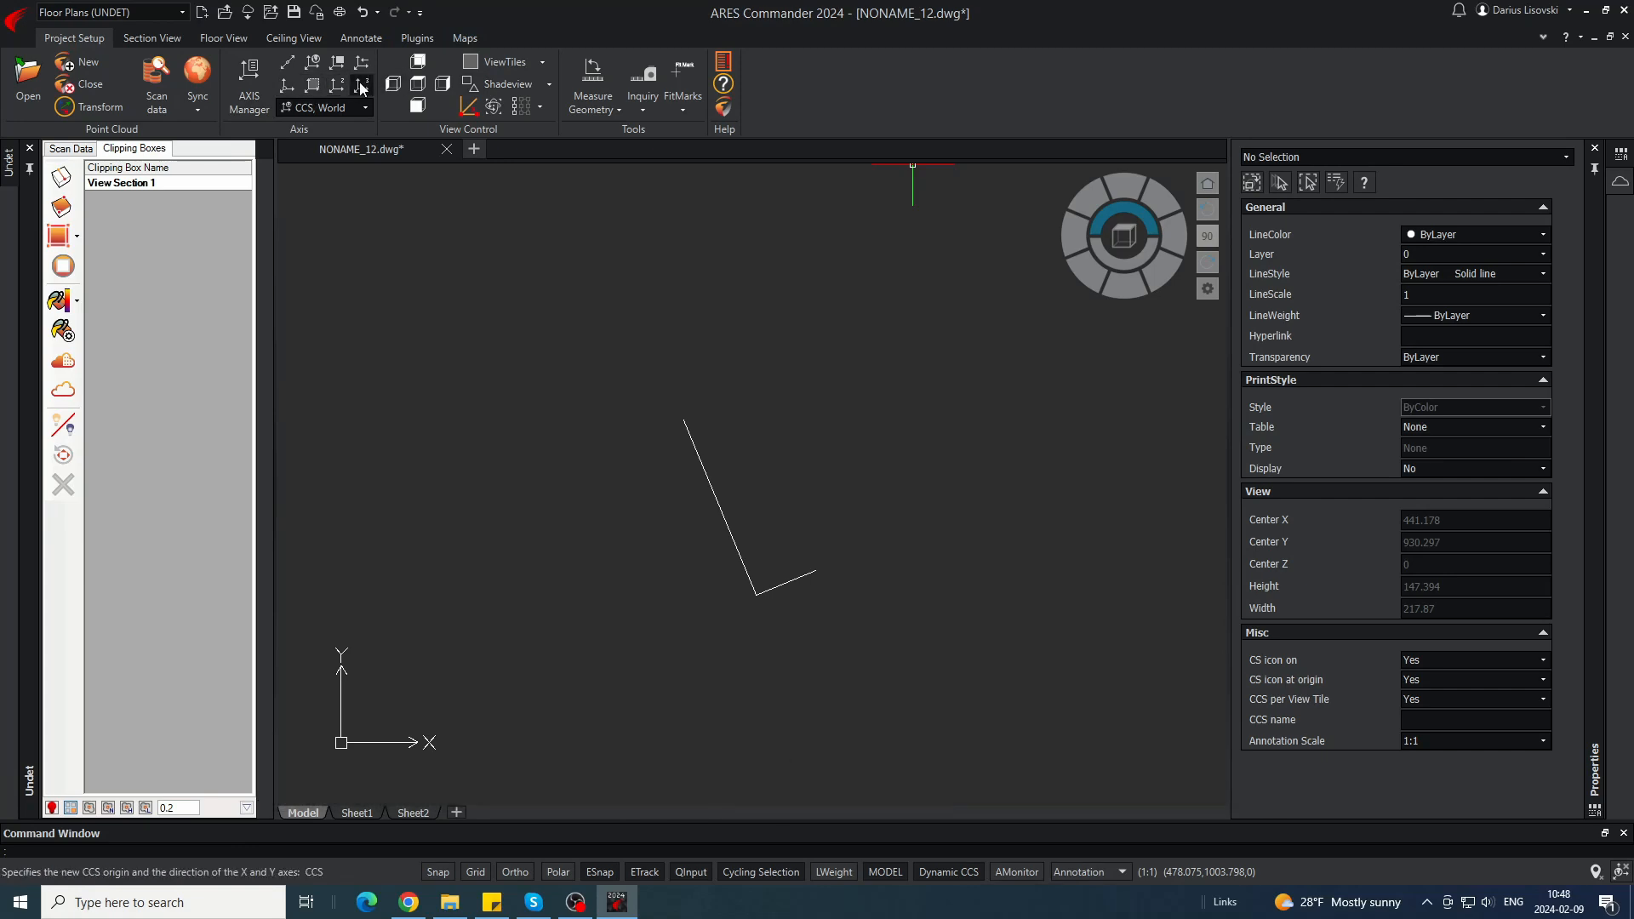
click(683, 420)
click(755, 595)
click(777, 695)
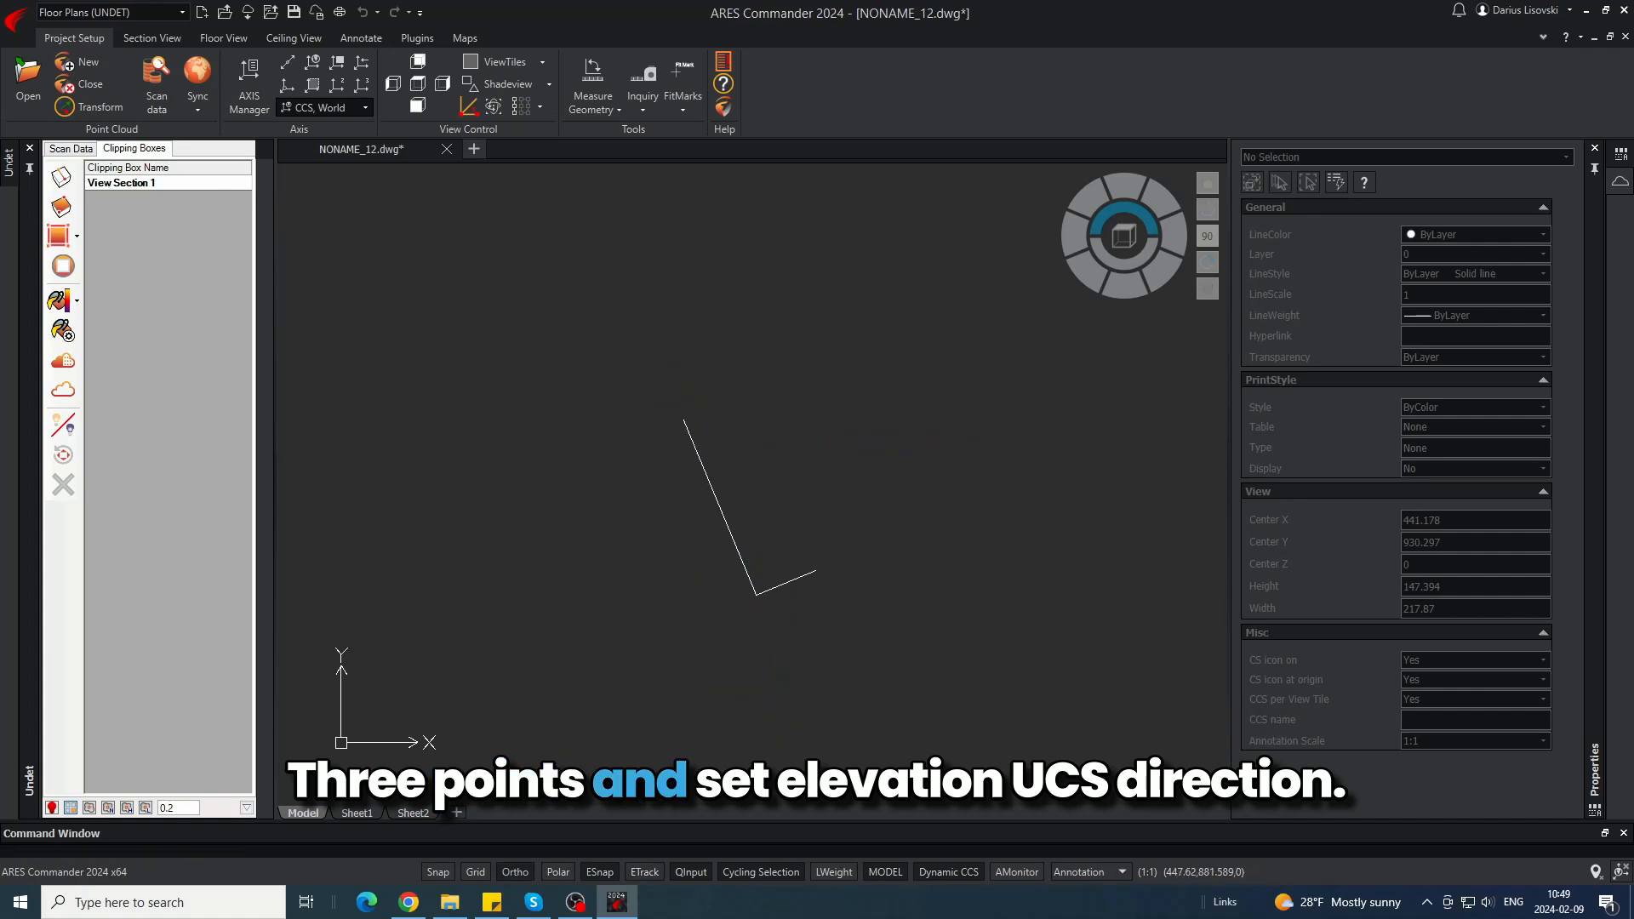
shift+middle_drag(777, 696, 882, 499)
click(691, 357)
shift+middle_drag(740, 339, 682, 395)
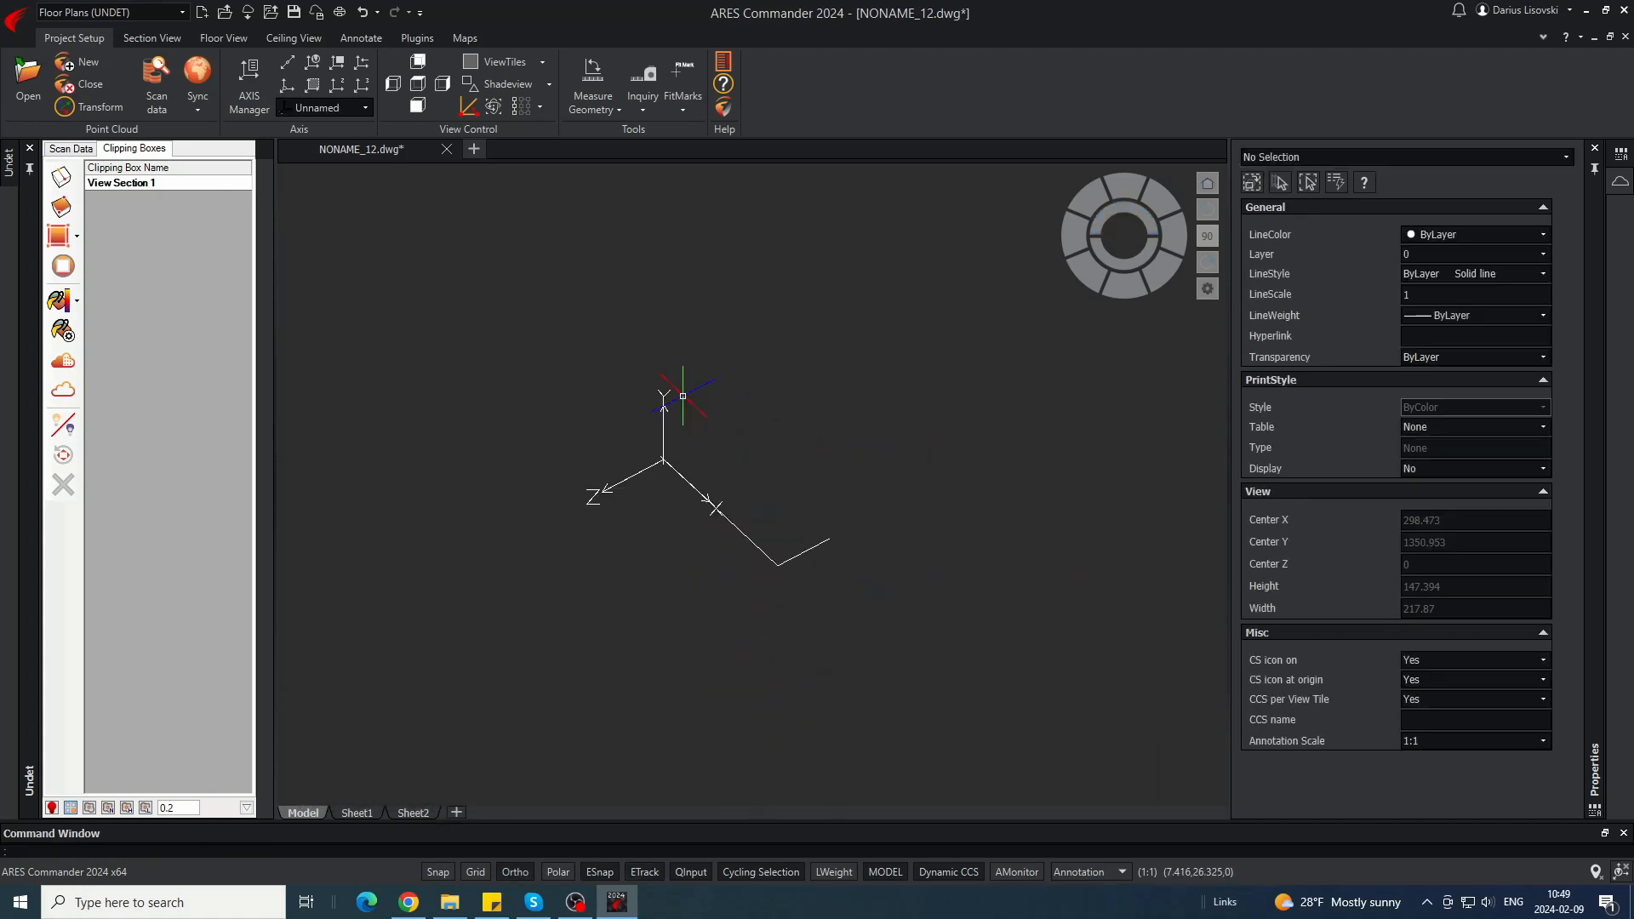
- Rename the unnamed coordinate system of the long wall as E1 in the coordinate system settings (UCSMAN)
text(u)
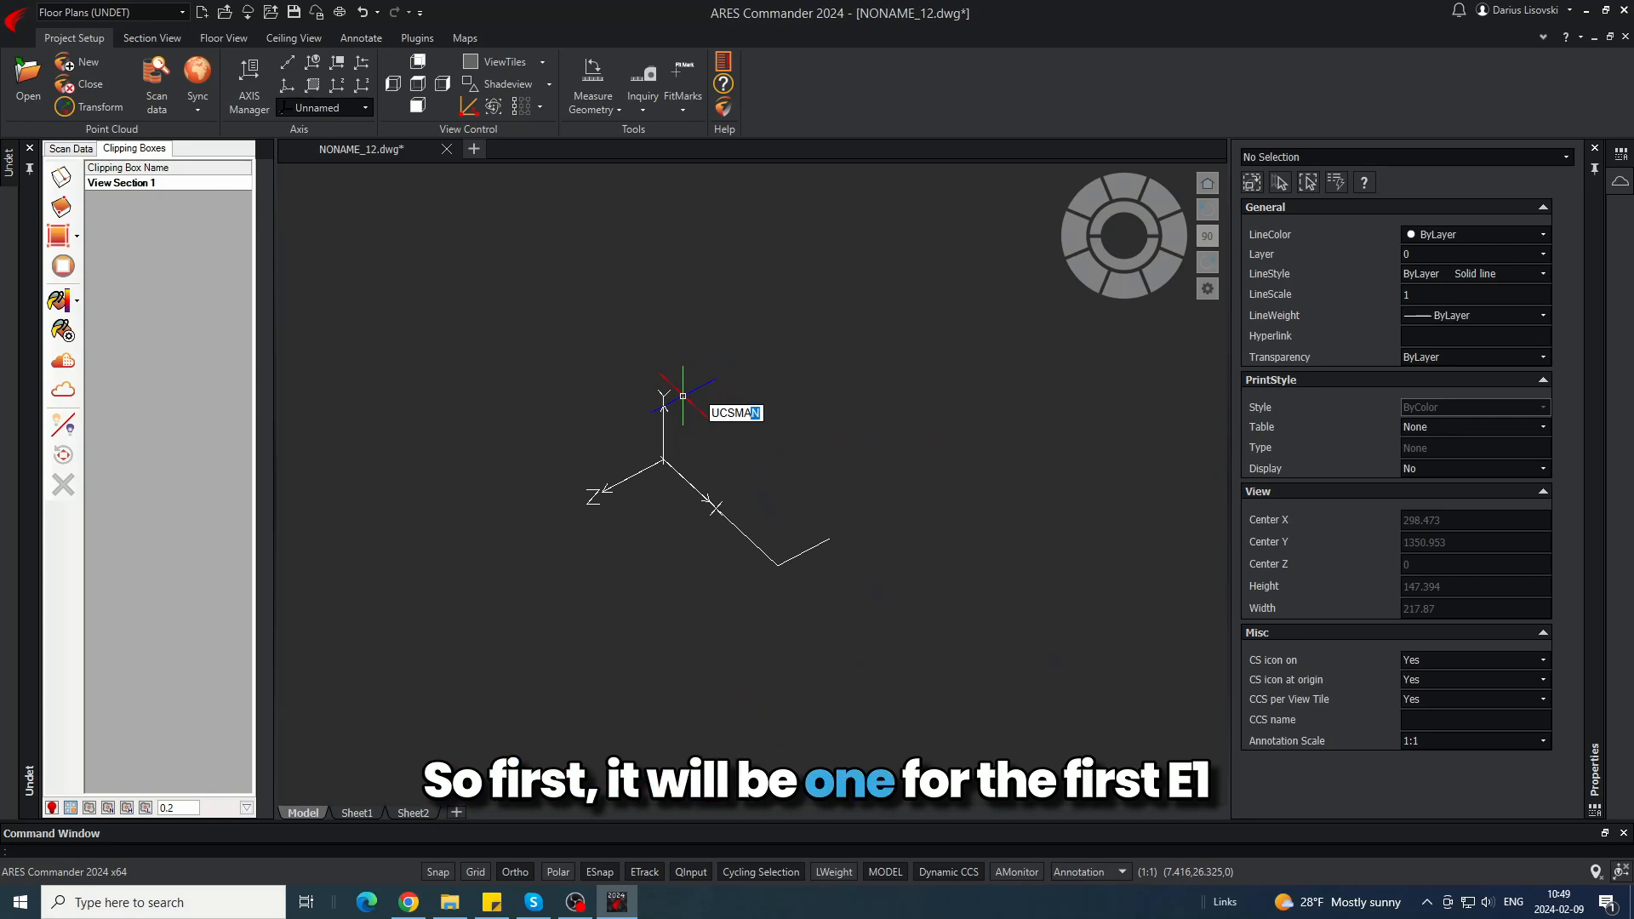
key(Return)
click(497, 275)
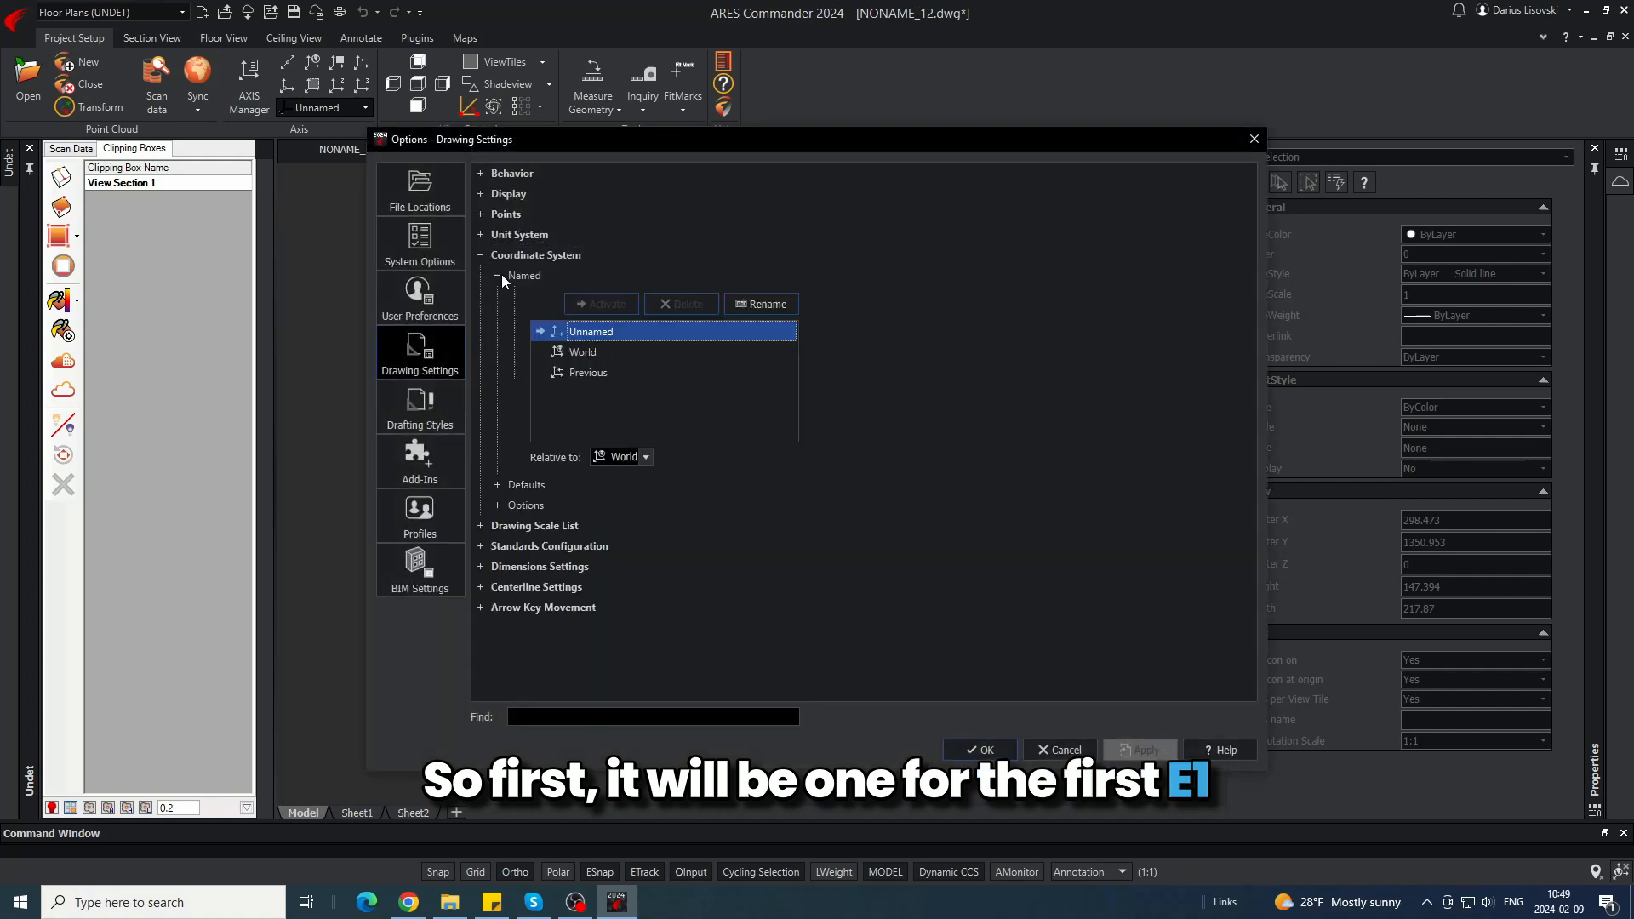
click(590, 331)
text(E1)
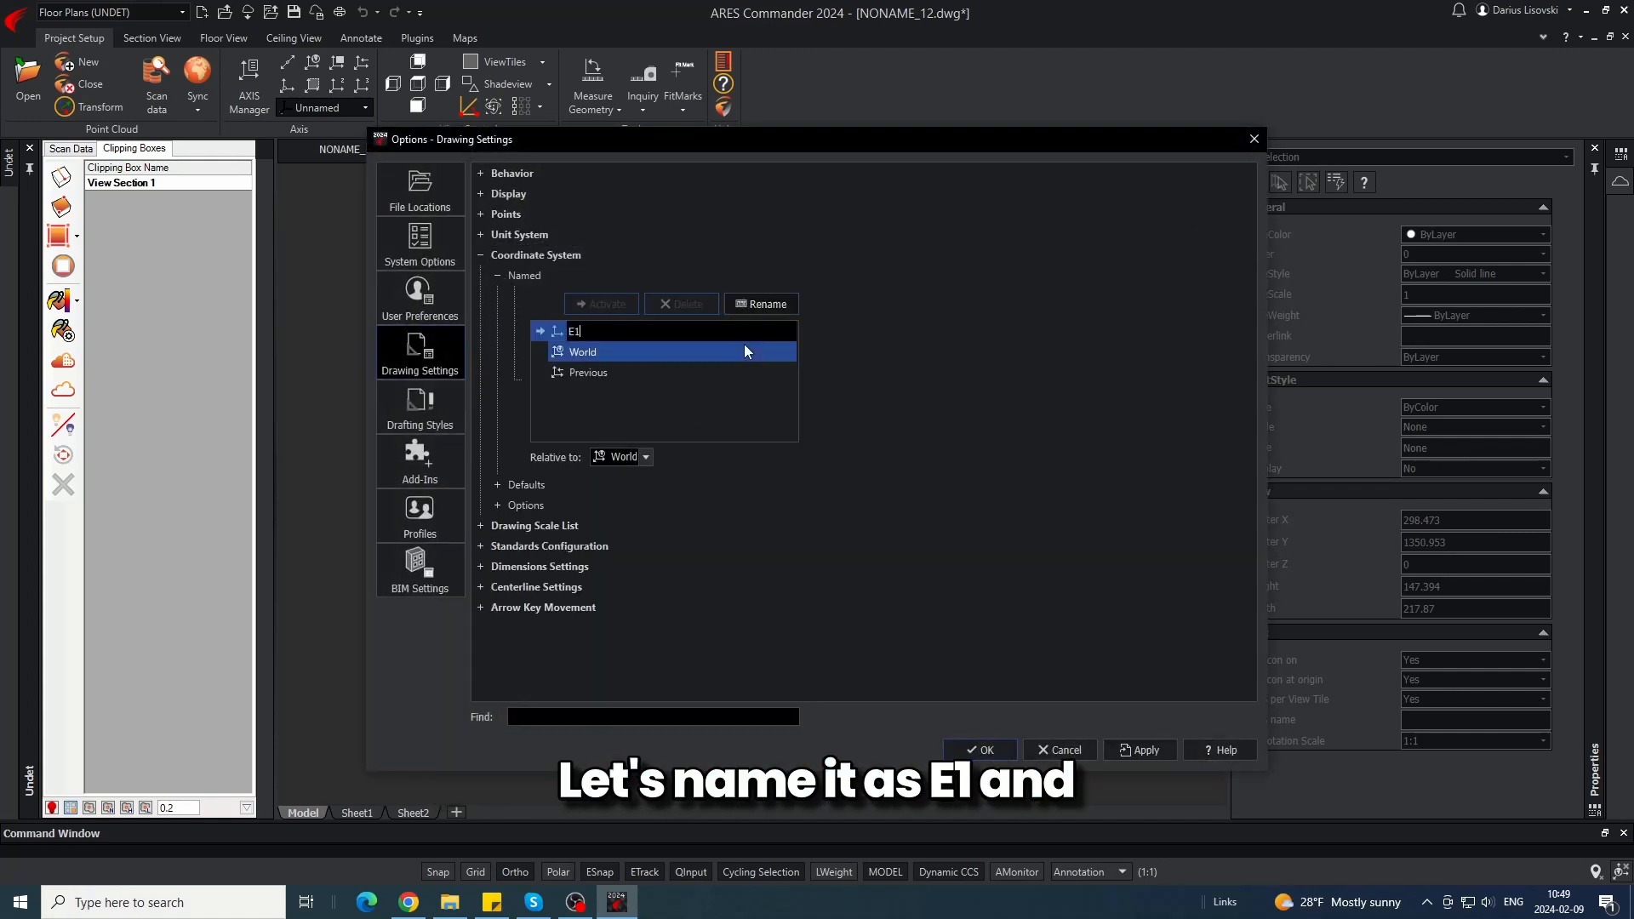
key(Return)
click(987, 750)
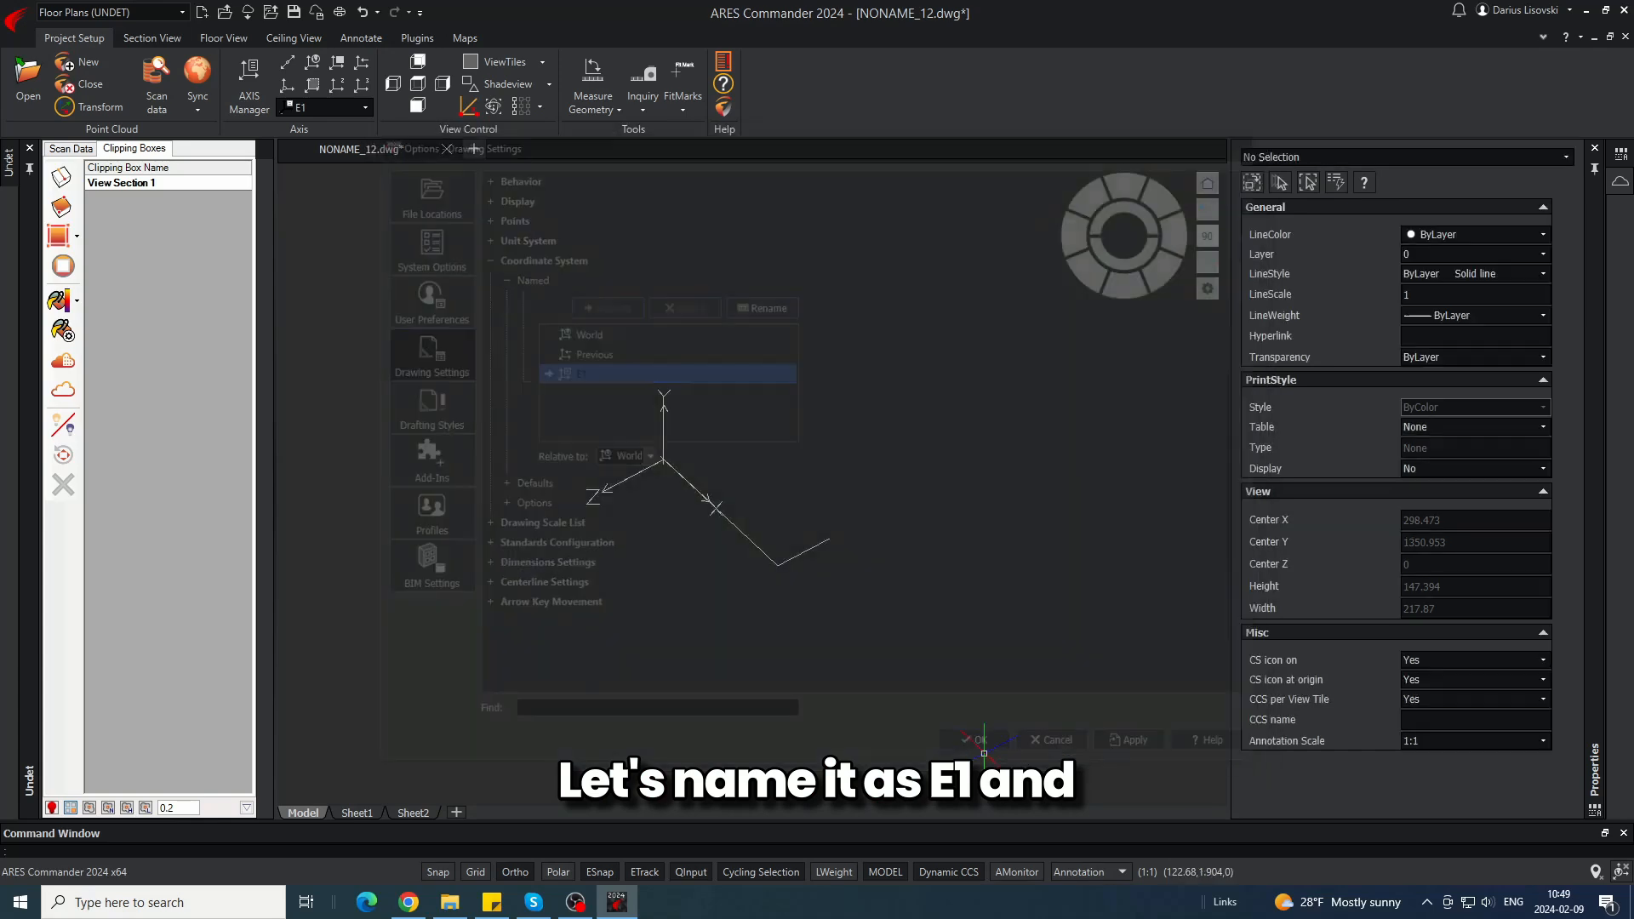
- Define a three-point coordinate system with its origin at the corner of both lines, X along the end-wall line and Y vertically upward
click(362, 85)
click(777, 564)
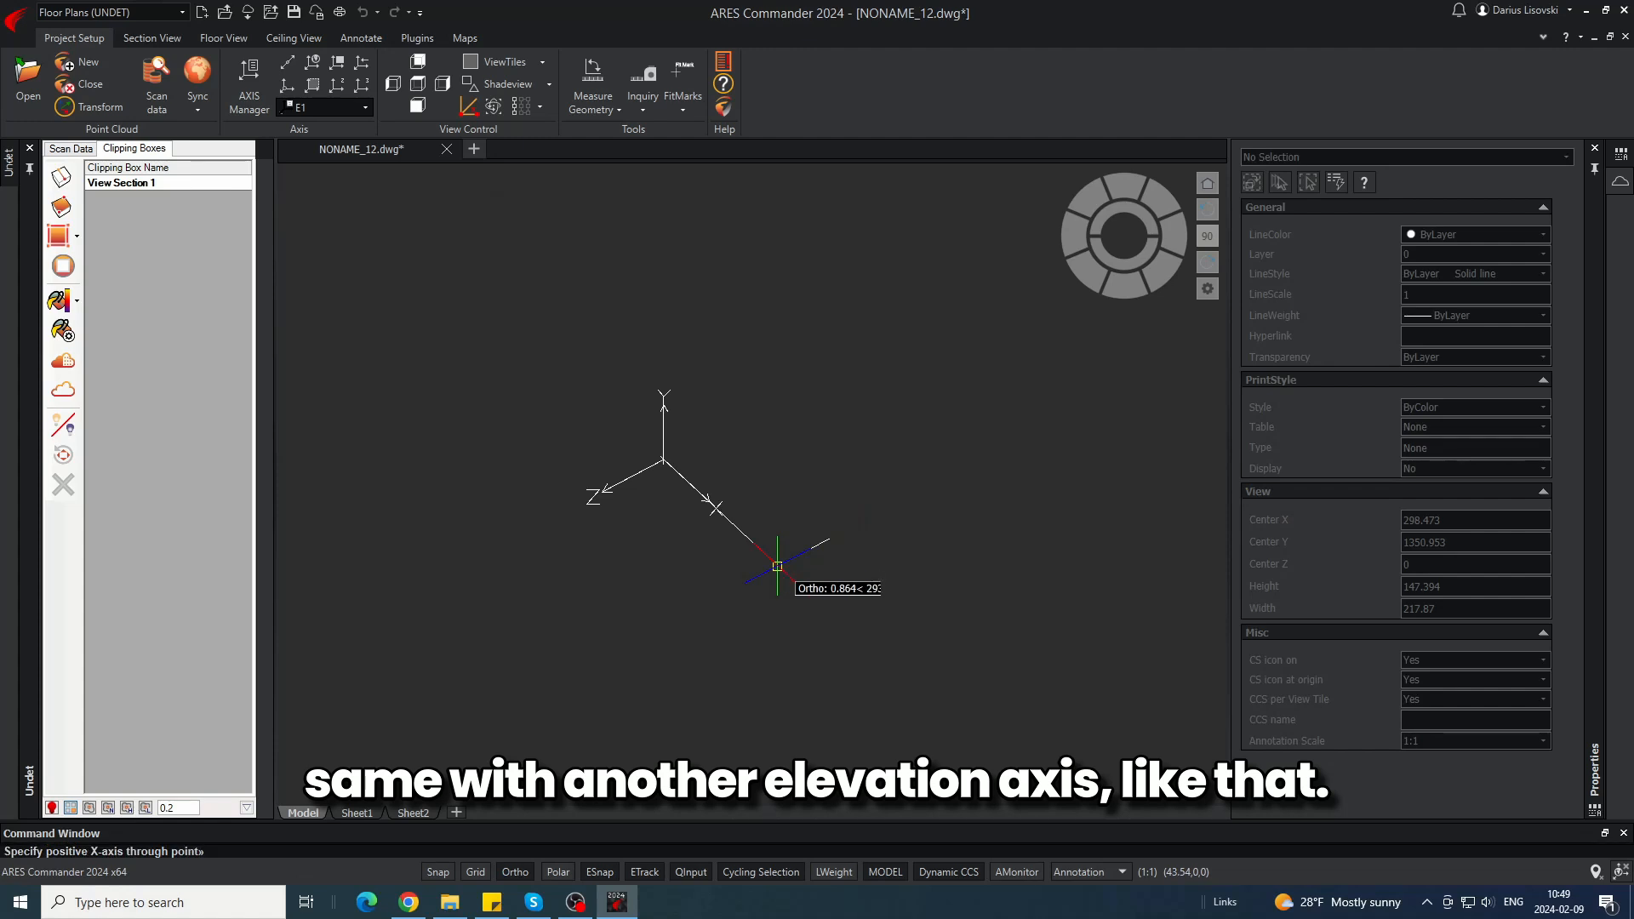
click(830, 543)
click(775, 432)
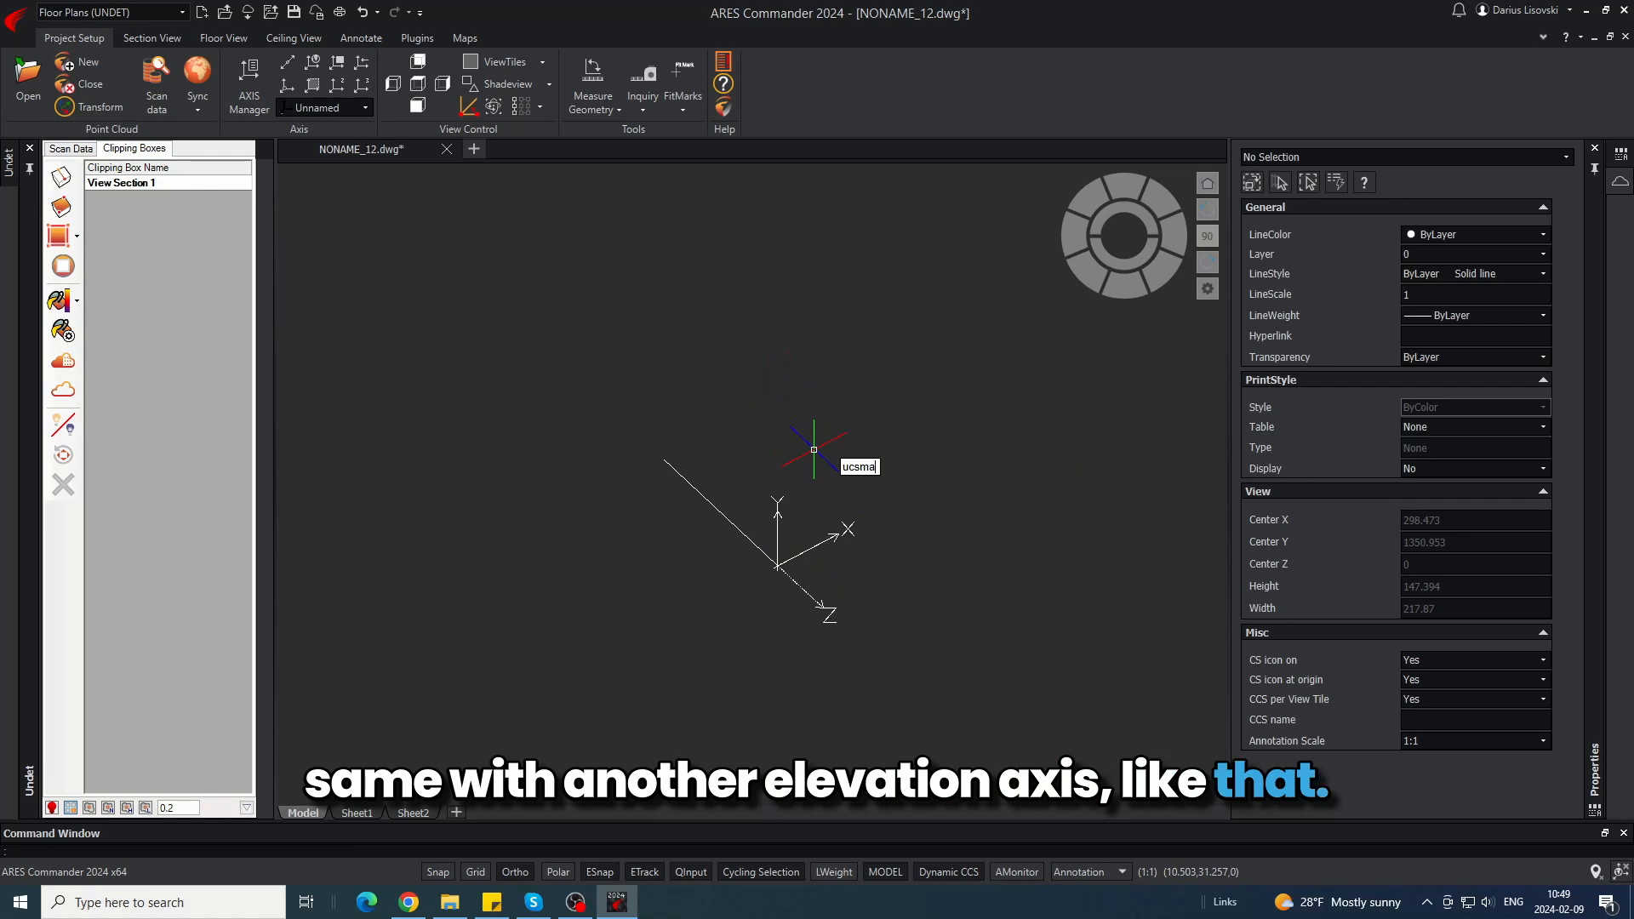
- Rename the unnamed coordinate system of the end wall as E2 in the coordinate system settings
key(Return)
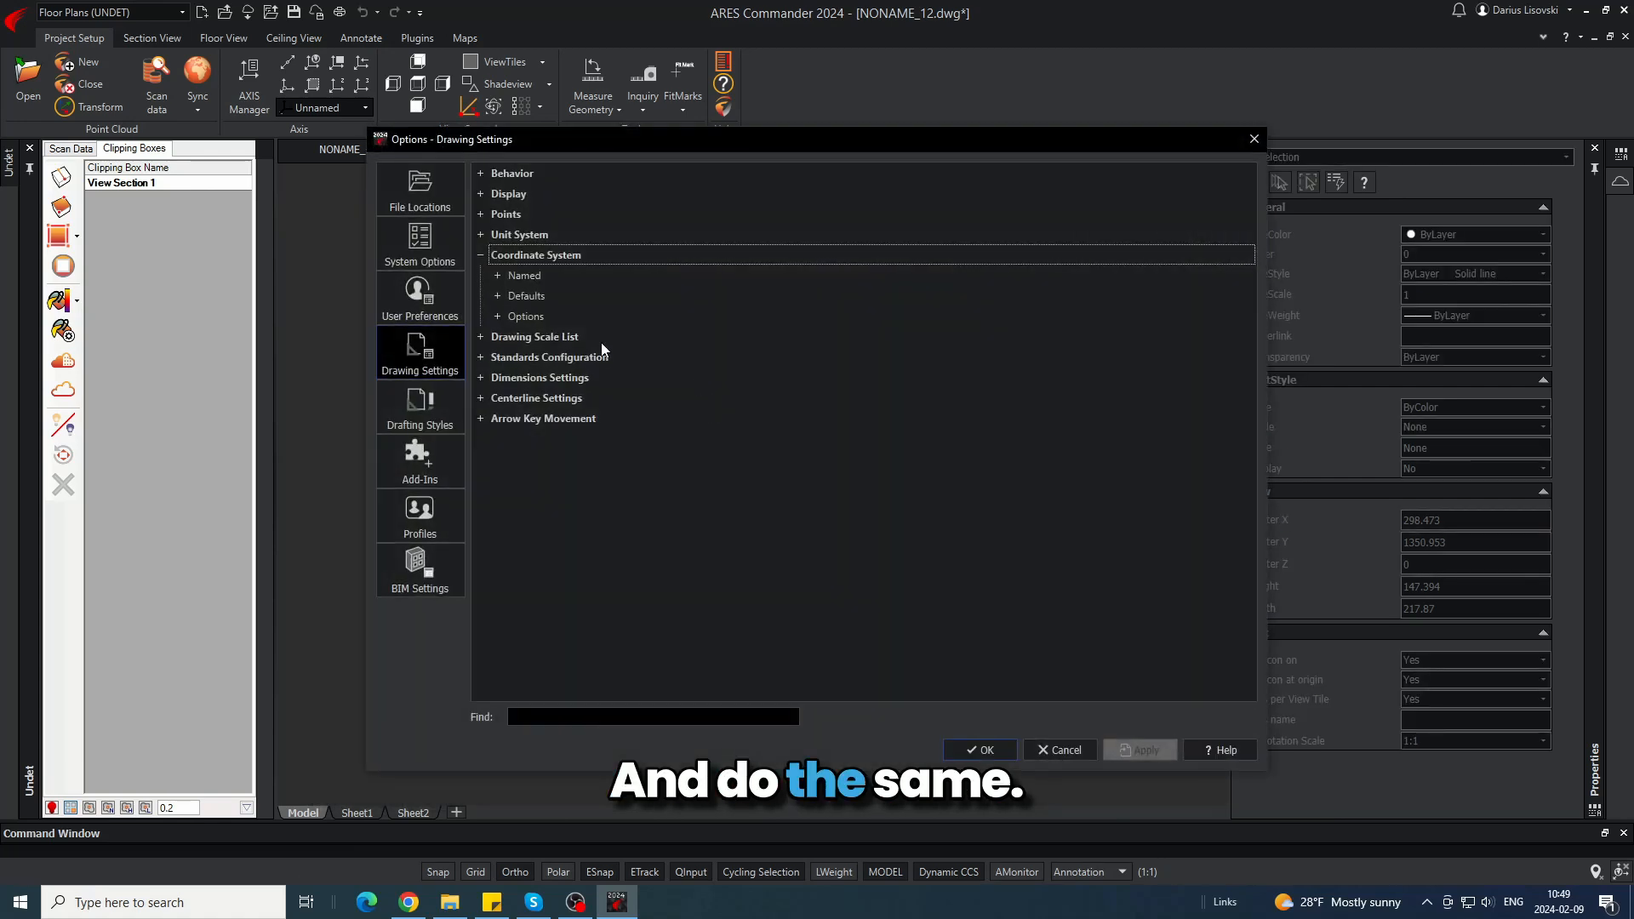
click(495, 275)
click(749, 304)
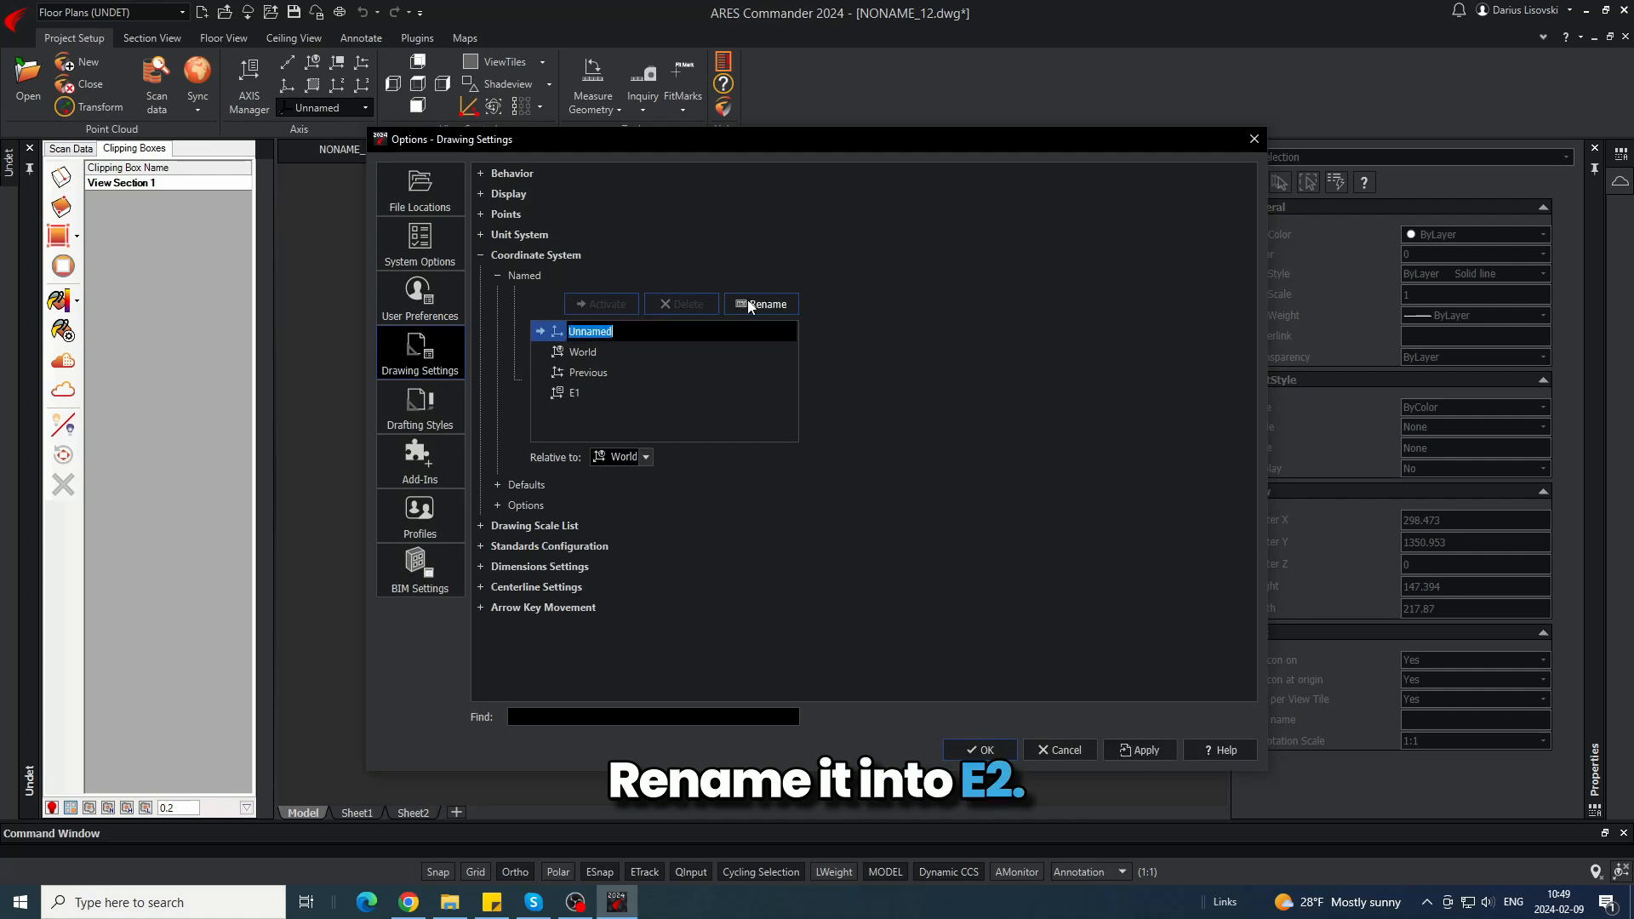
text(E2)
key(Return)
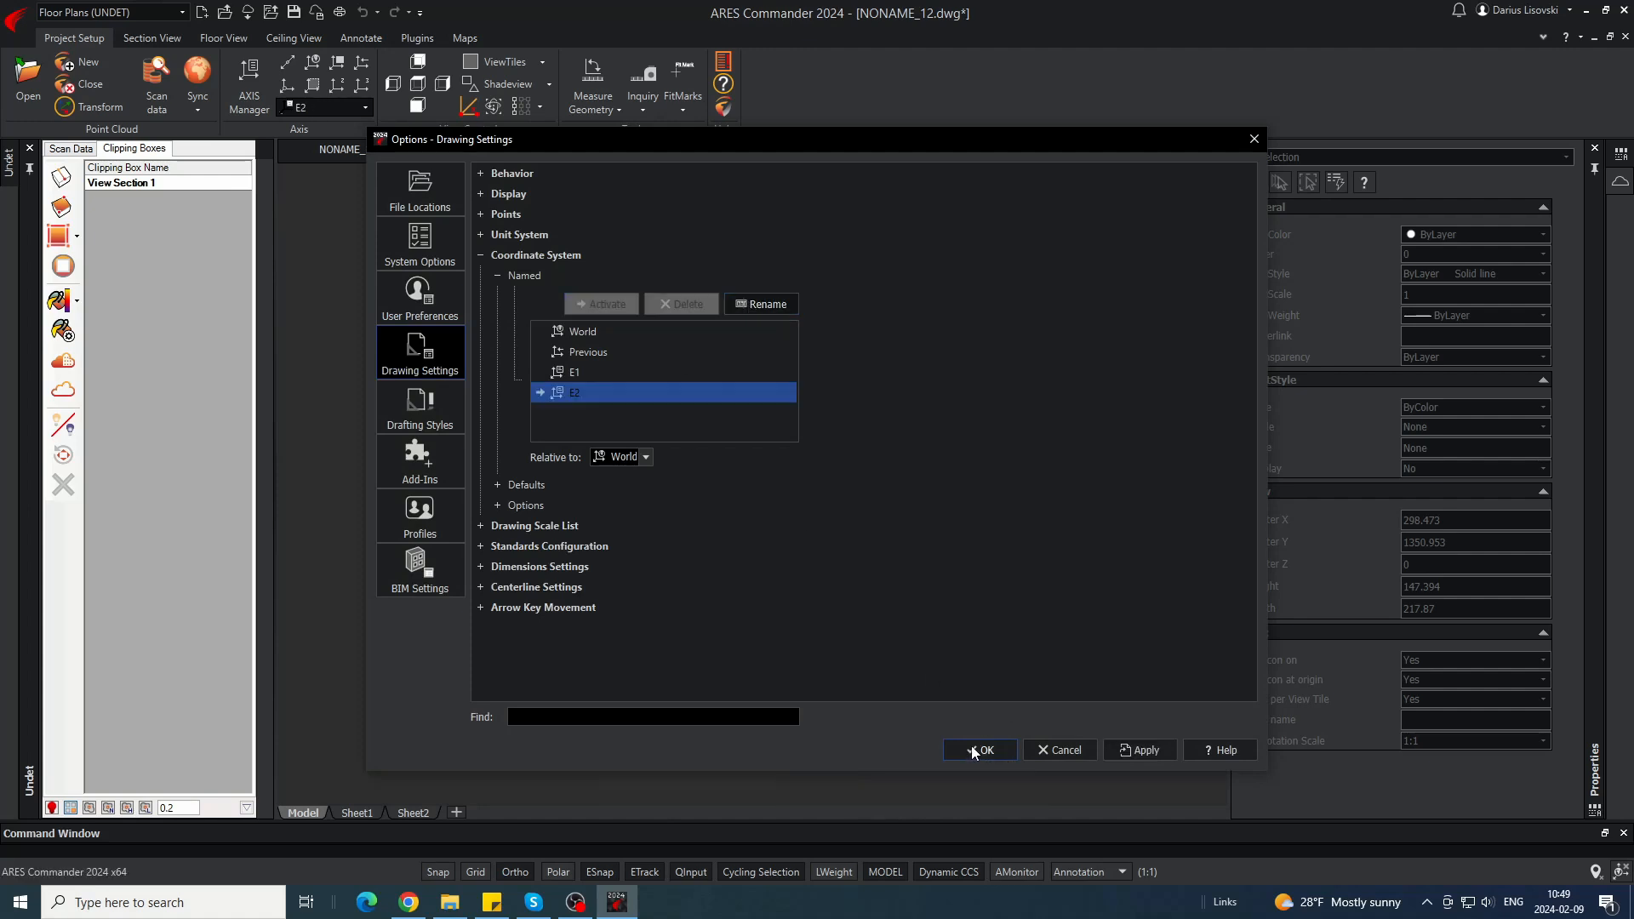
click(977, 749)
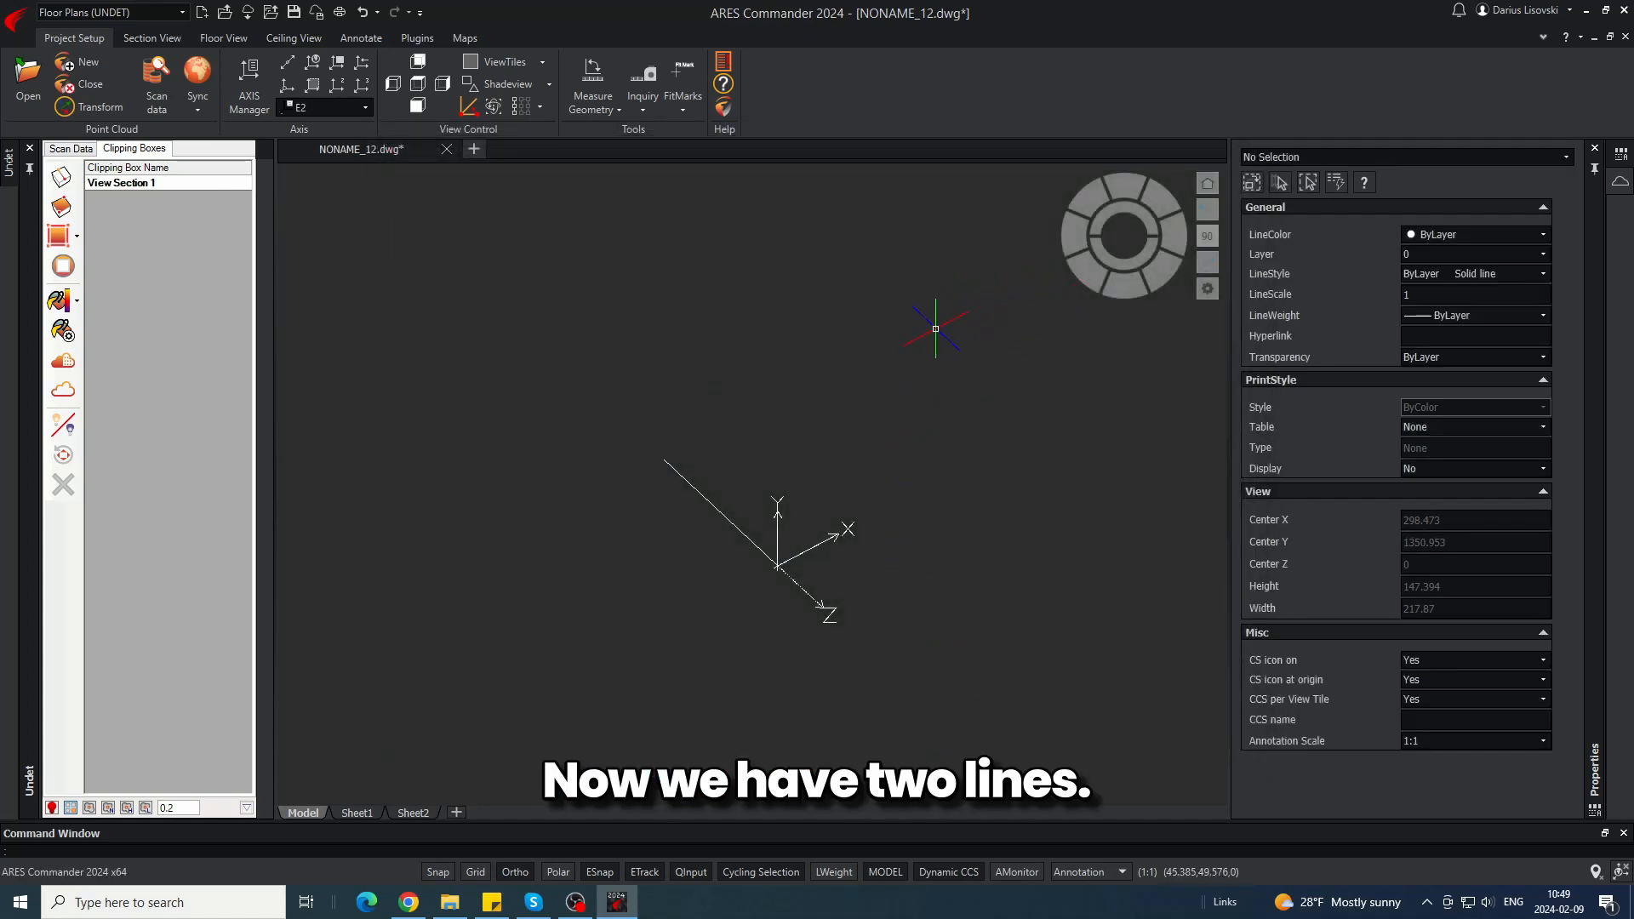
- Return to the Top coordinate system and view, and display the clipped point cloud again
click(365, 107)
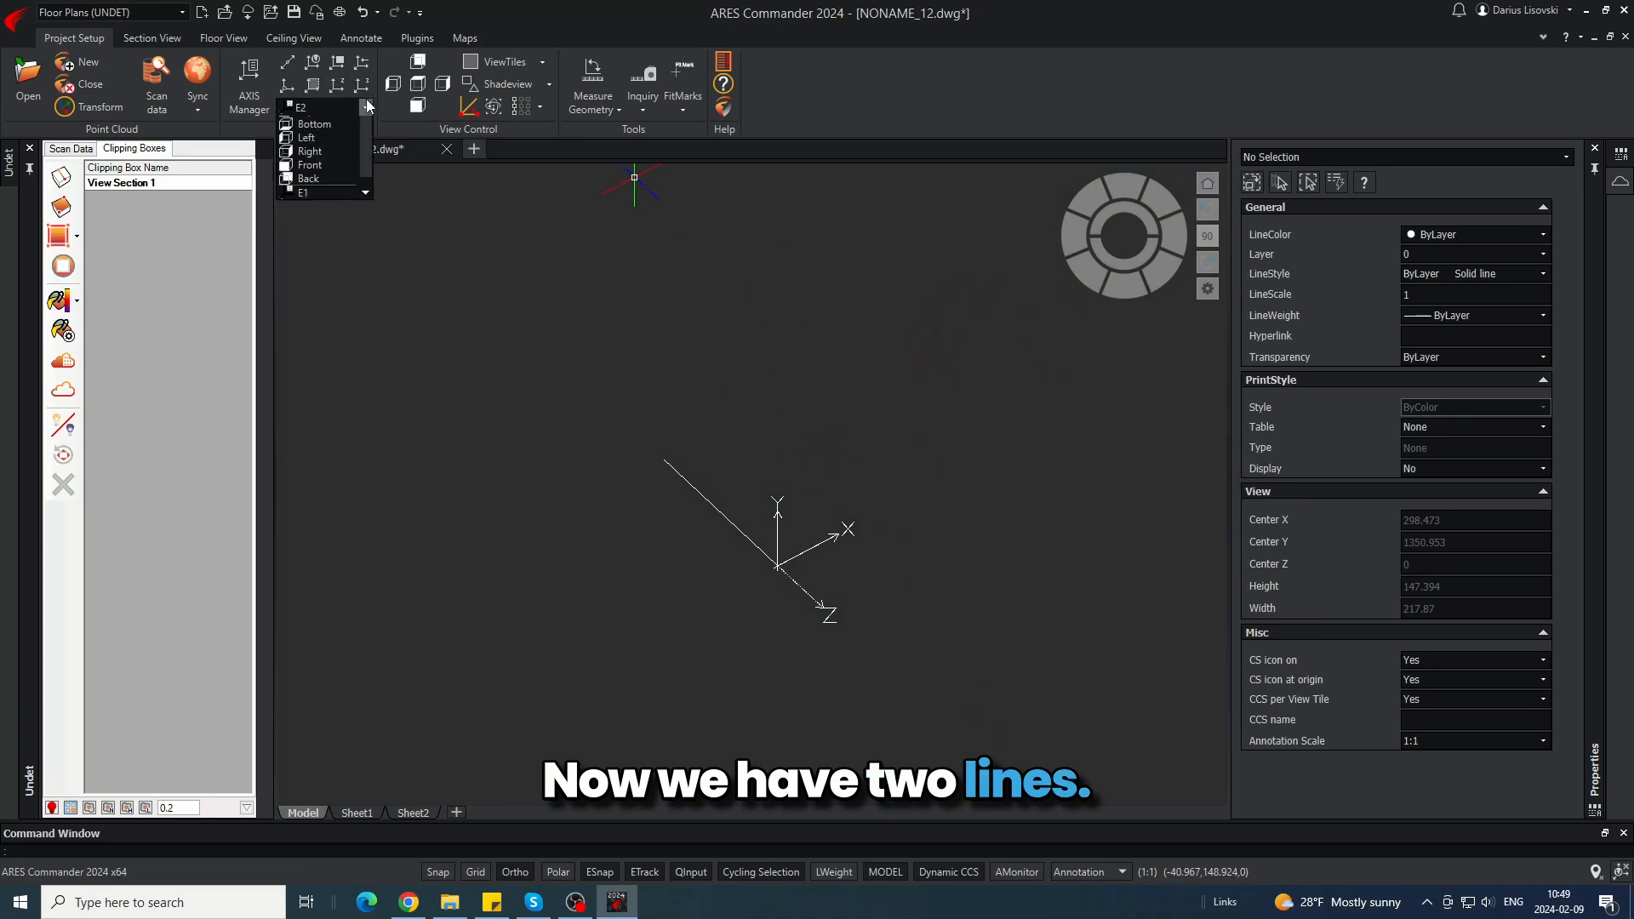
click(329, 129)
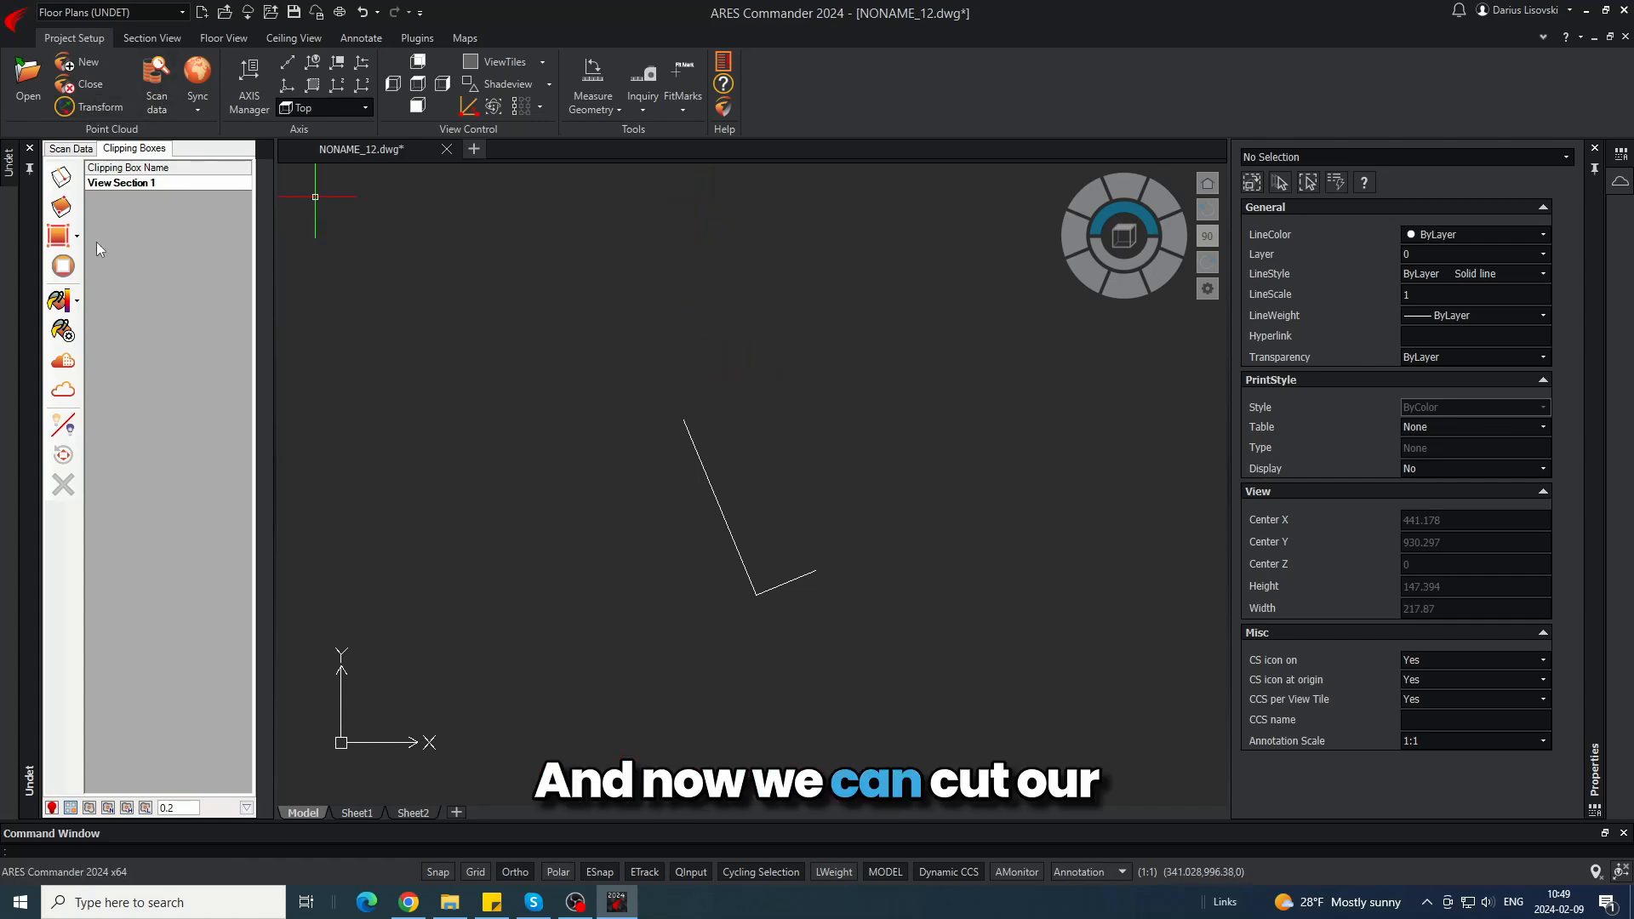
click(64, 388)
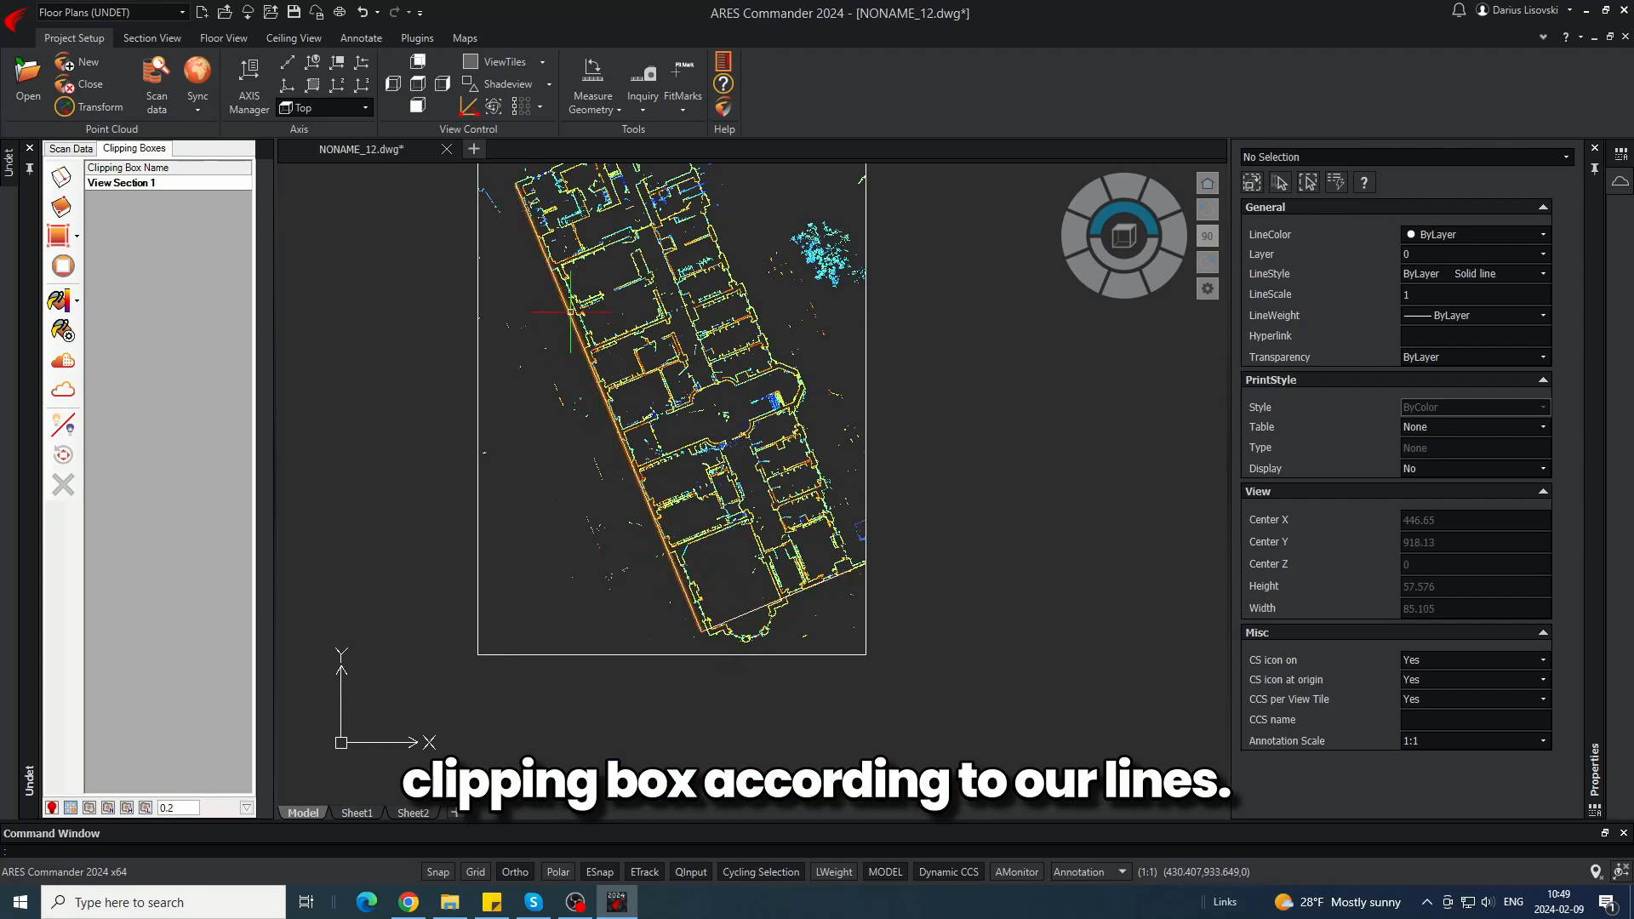
- Activate the E1 coordinate system and turn the view so the building's long wall runs vertically in plan
middle_drag(626, 326, 624, 374)
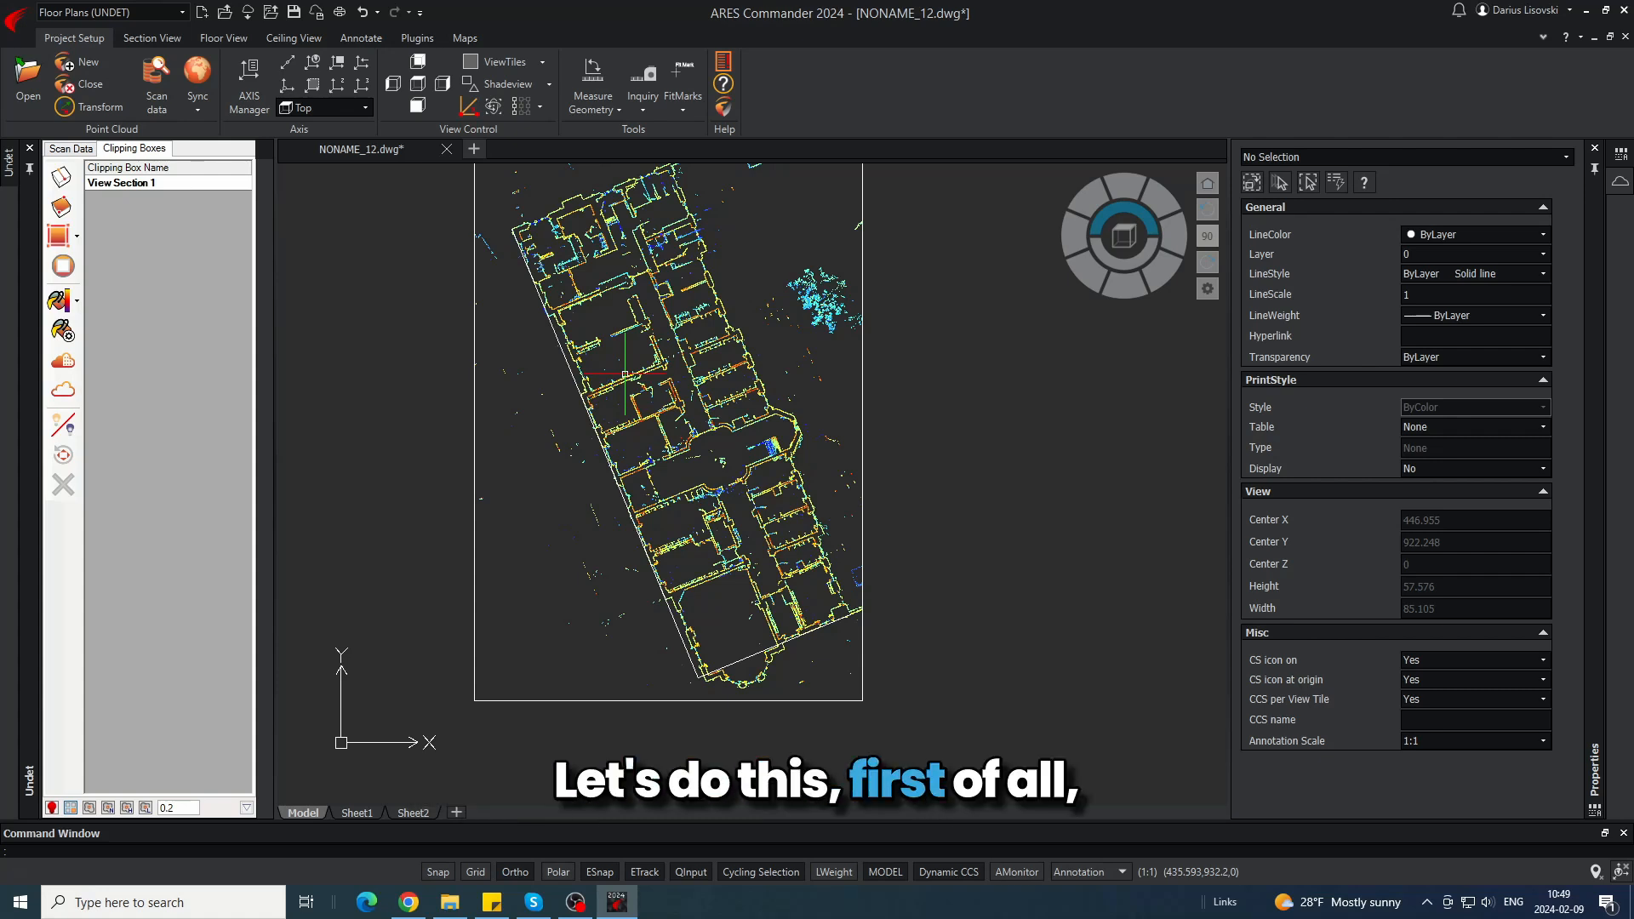
click(365, 107)
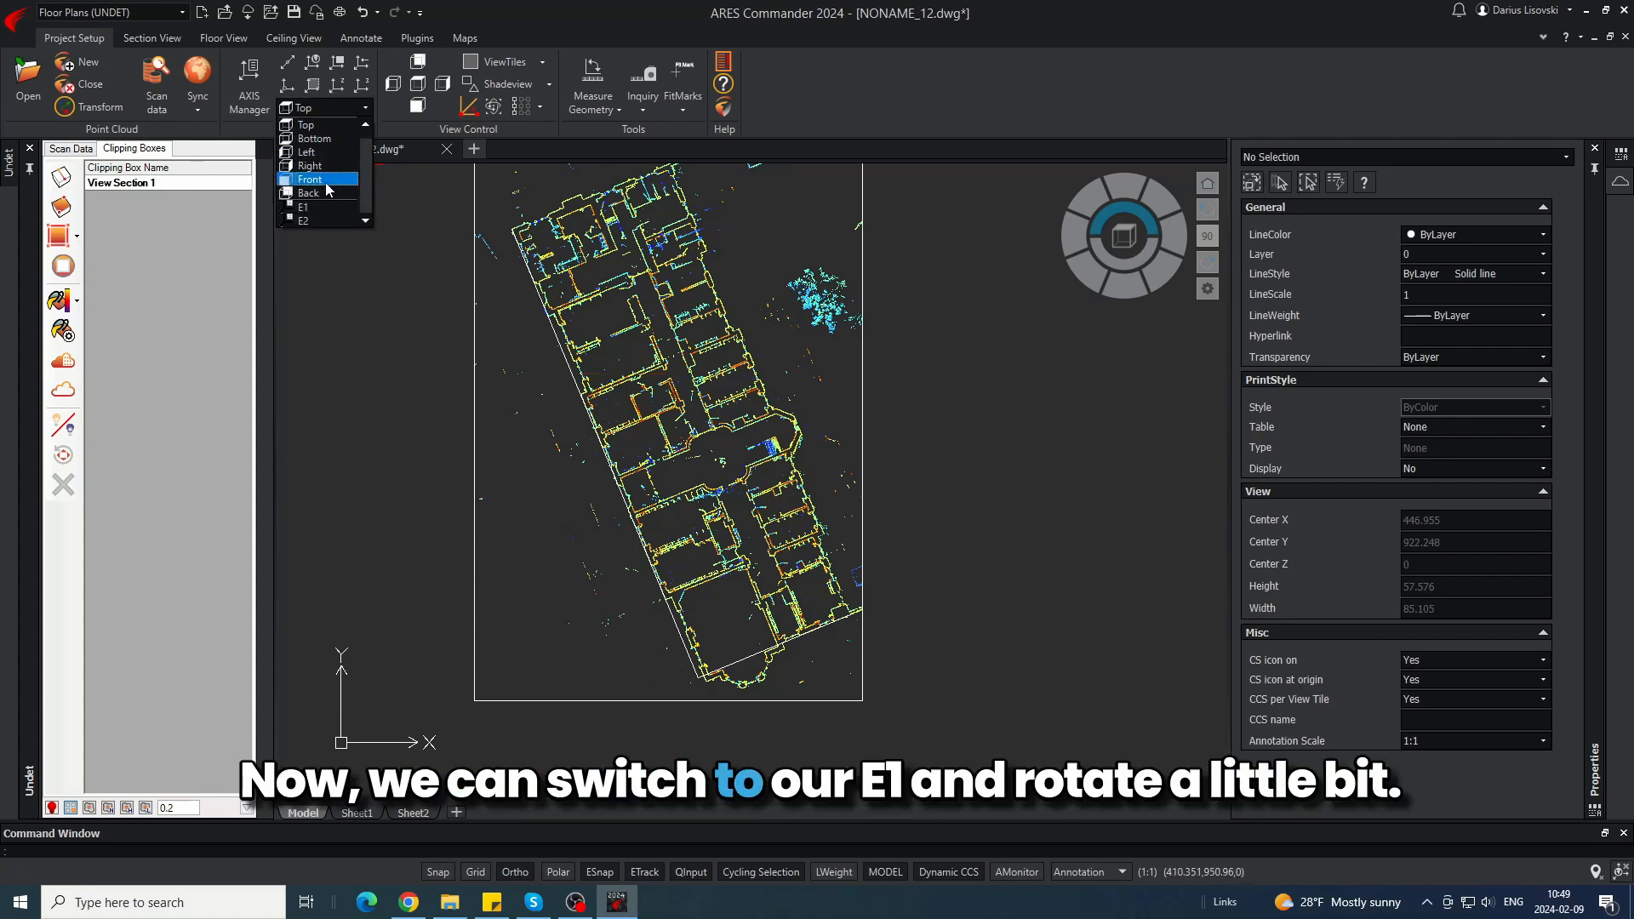
click(326, 208)
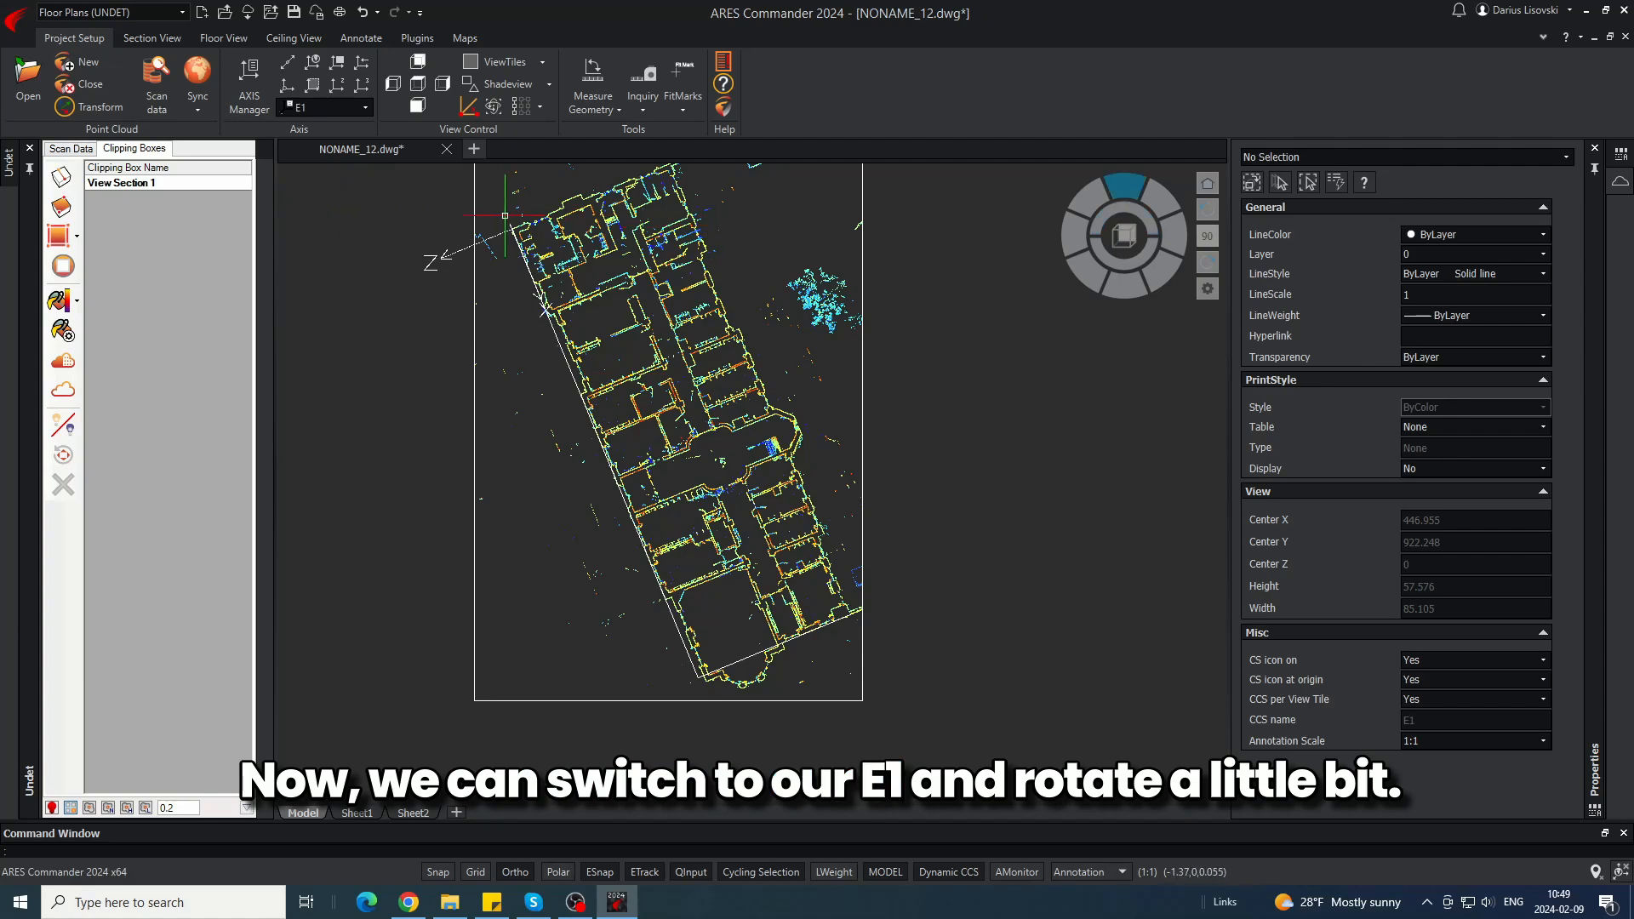
click(1123, 231)
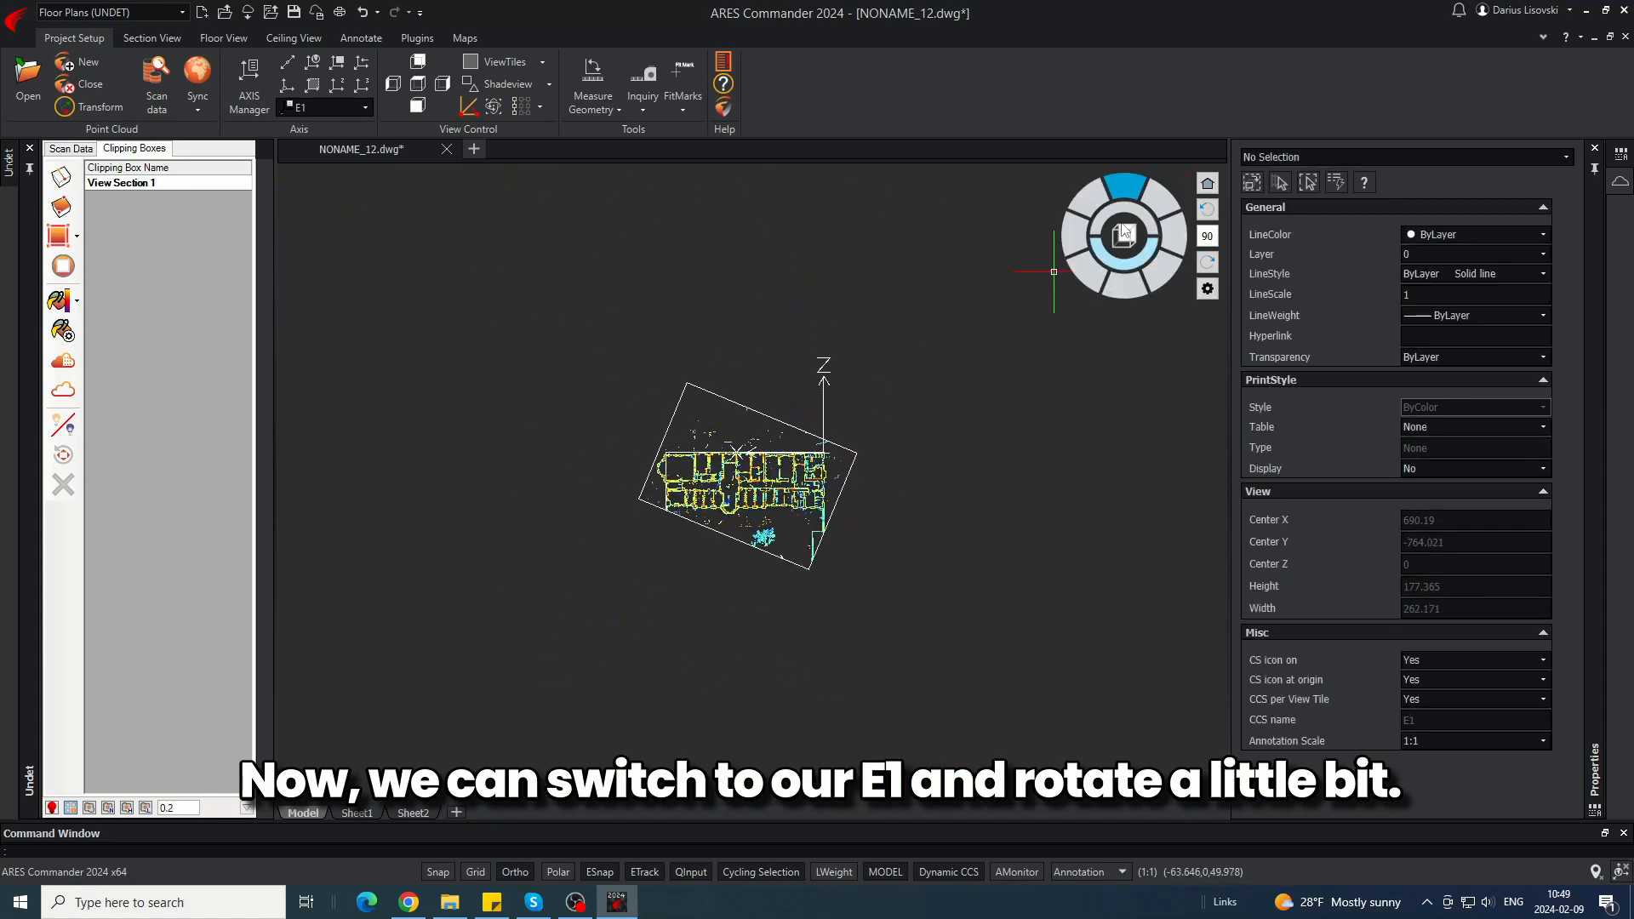
click(1205, 212)
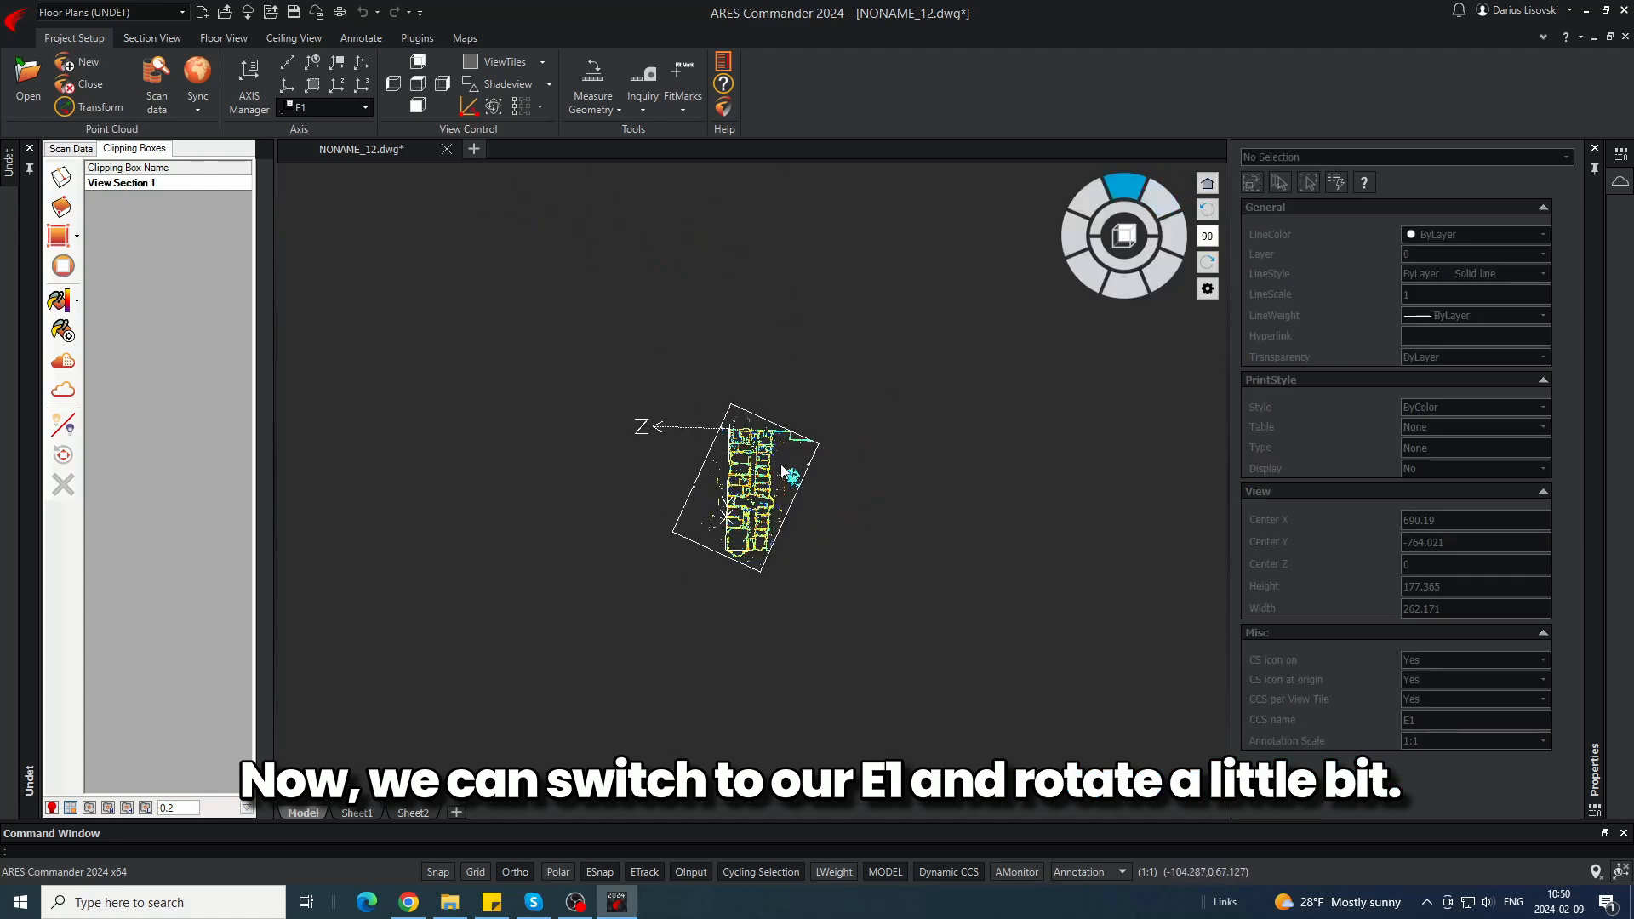
scroll(783, 471, up, 3)
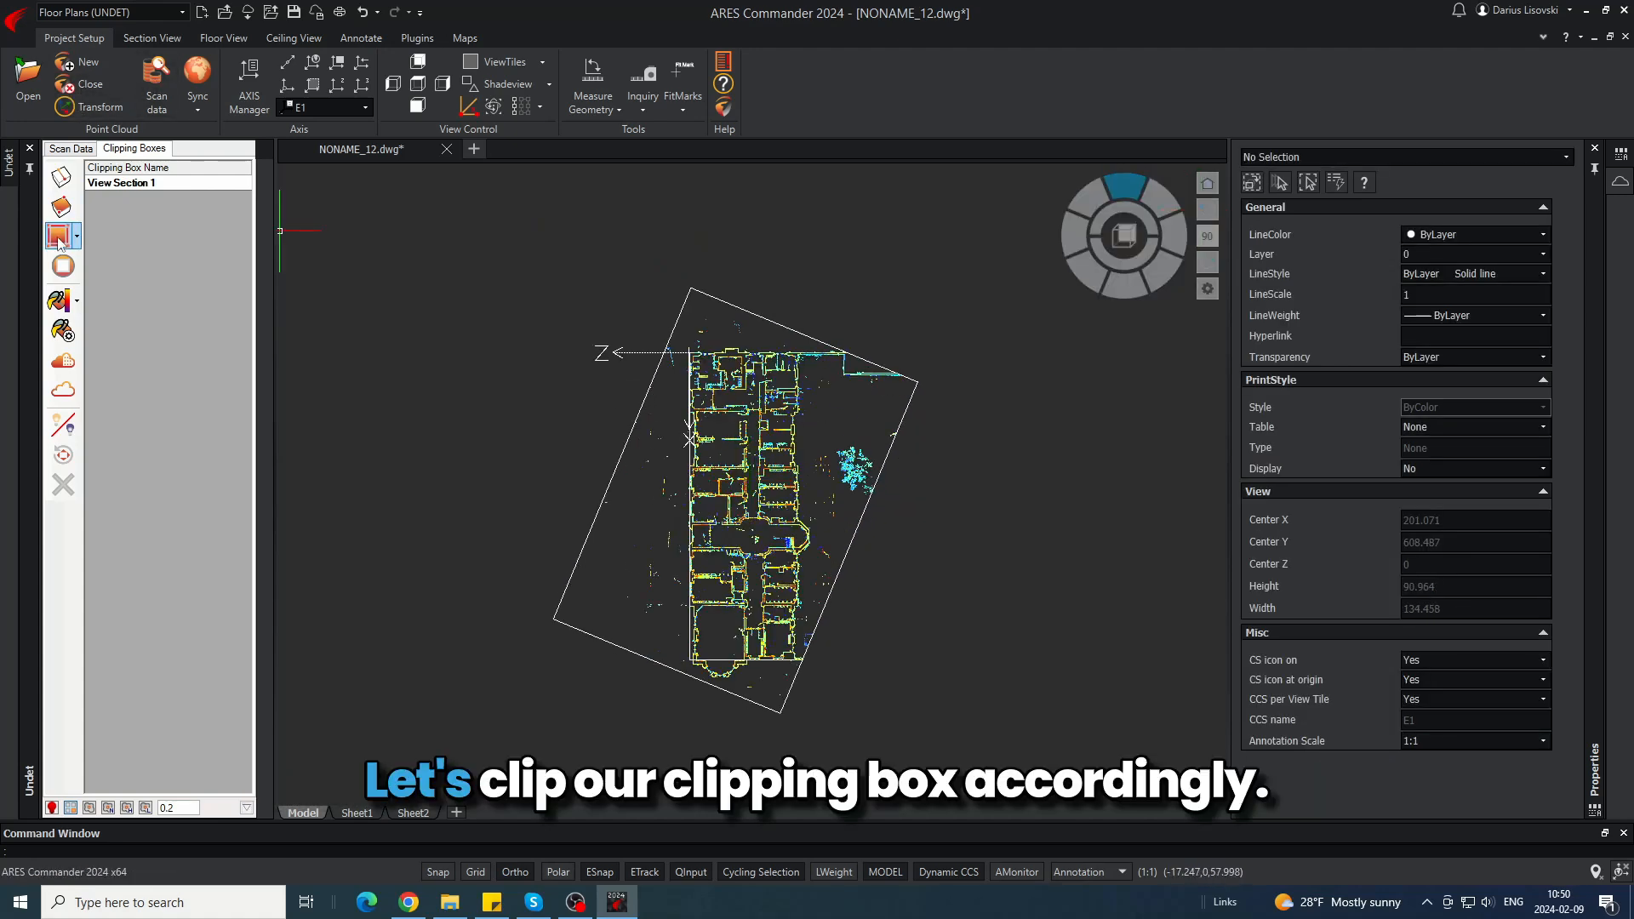
click(61, 206)
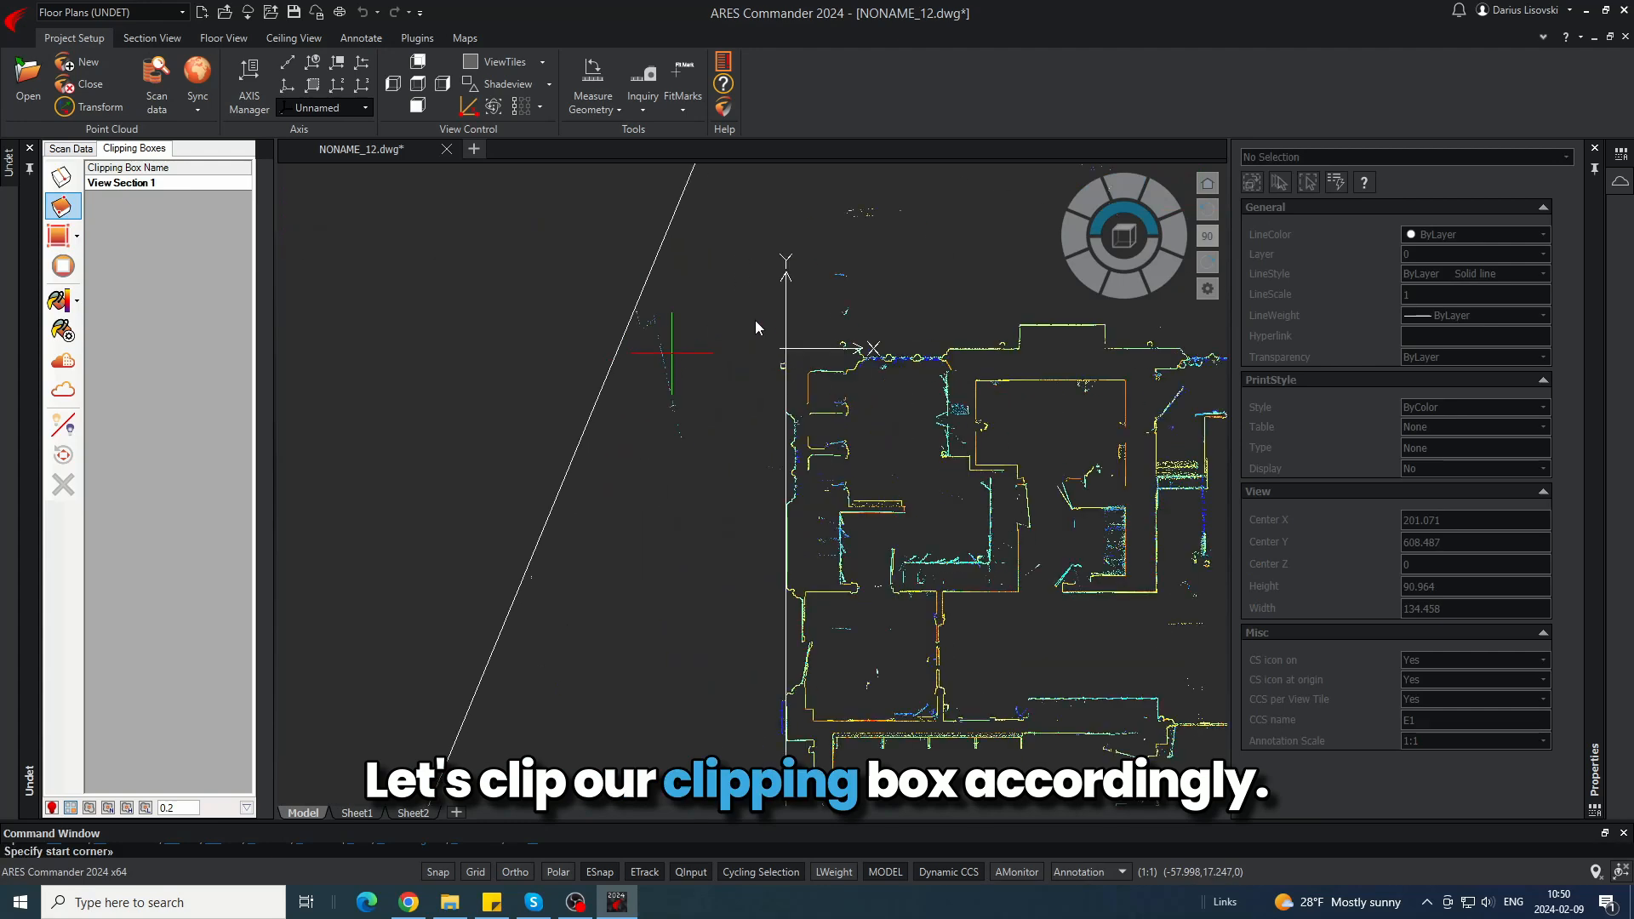
key(F8)
key(F8)
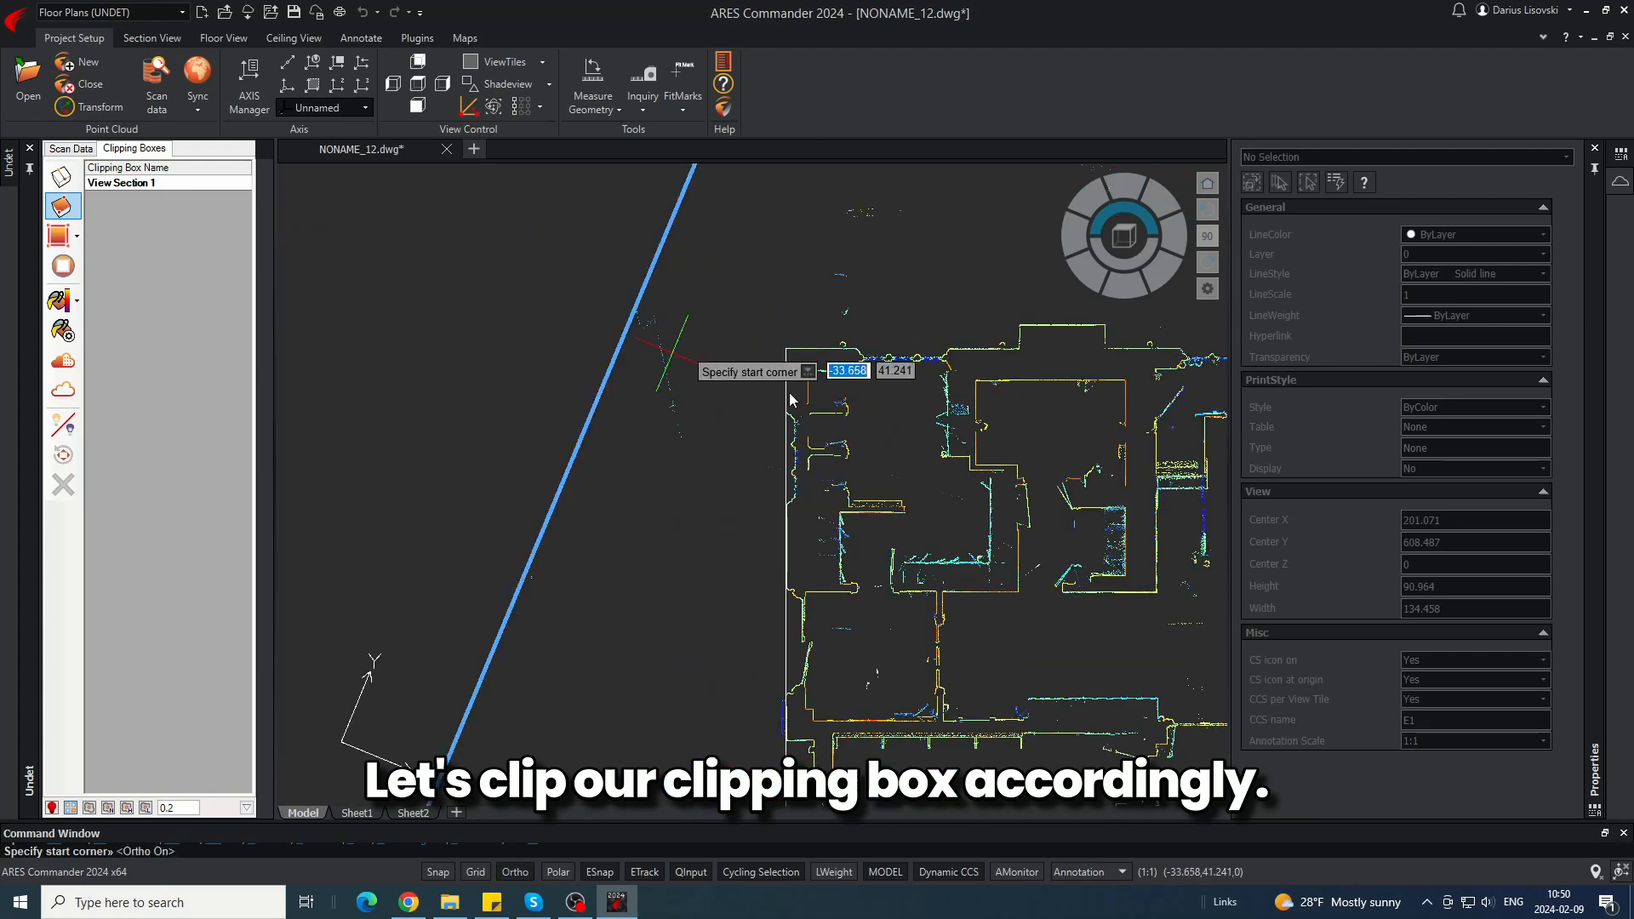
key(F9)
key(F9)
click(60, 206)
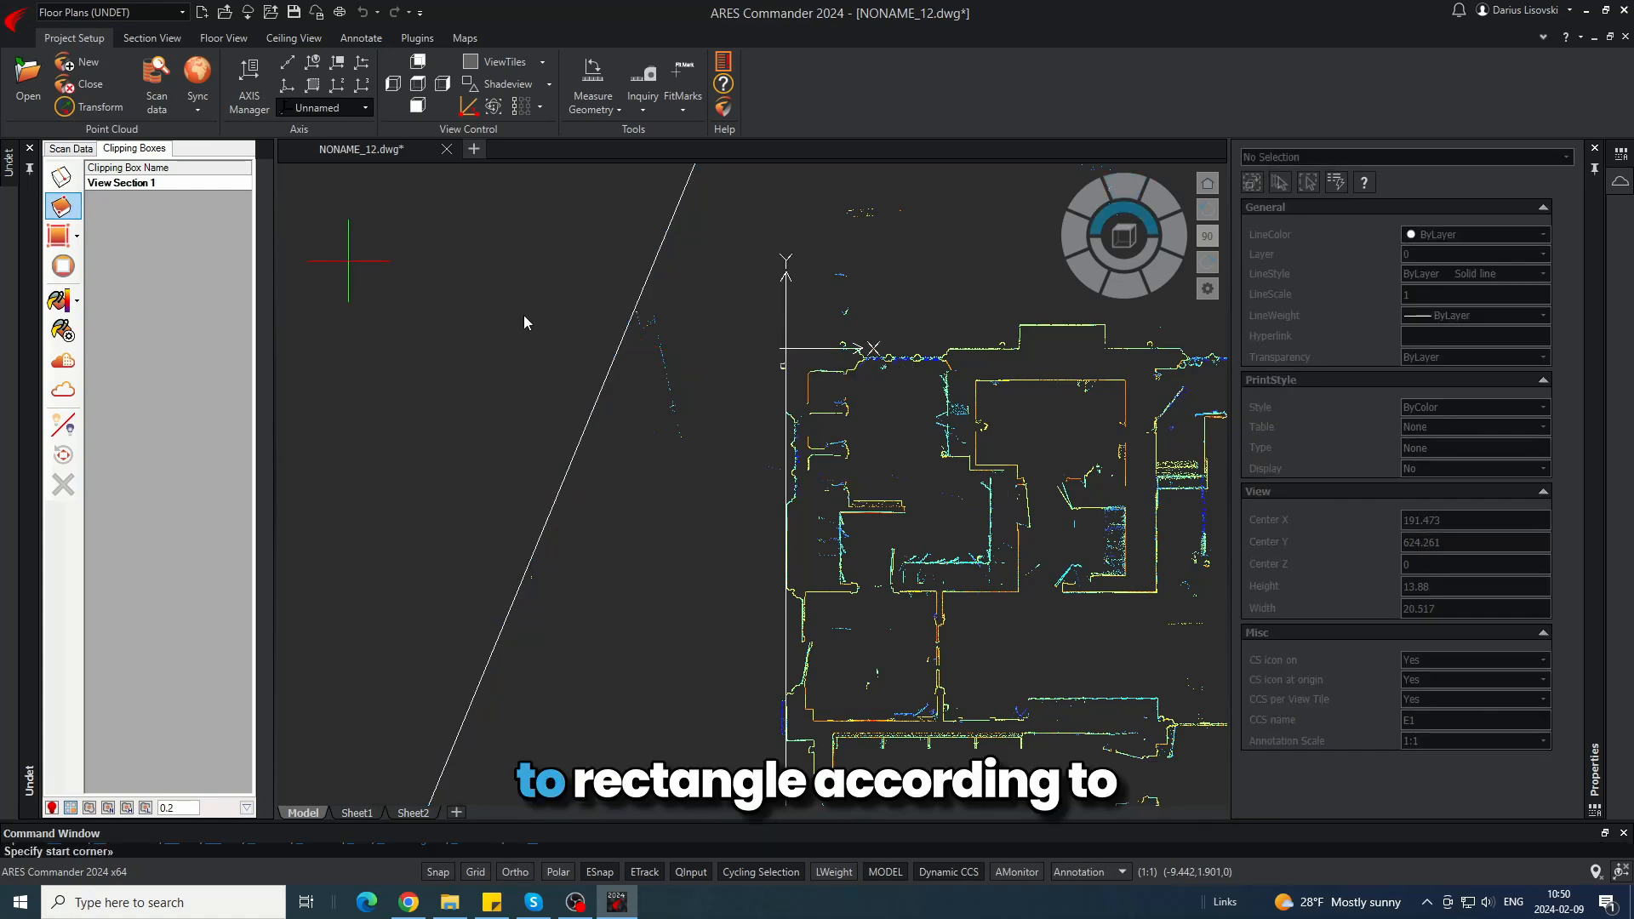
key(Escape)
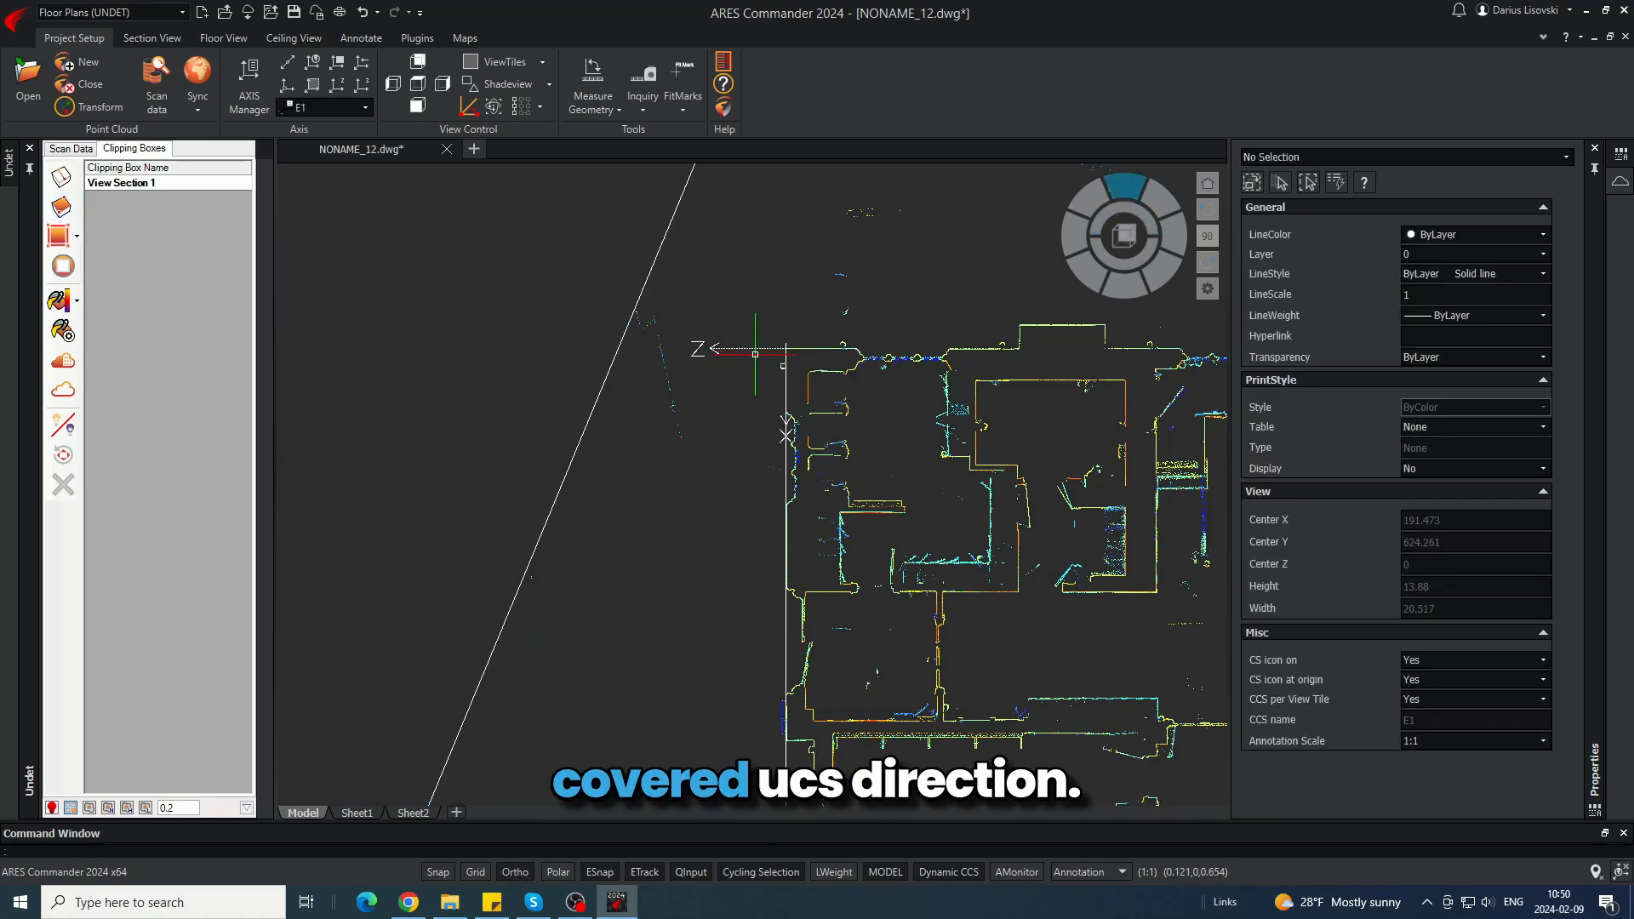
- Set the coordinate system to CCS, World and clip the point cloud with a narrow rectangle along the long wall's full length
click(365, 107)
click(315, 134)
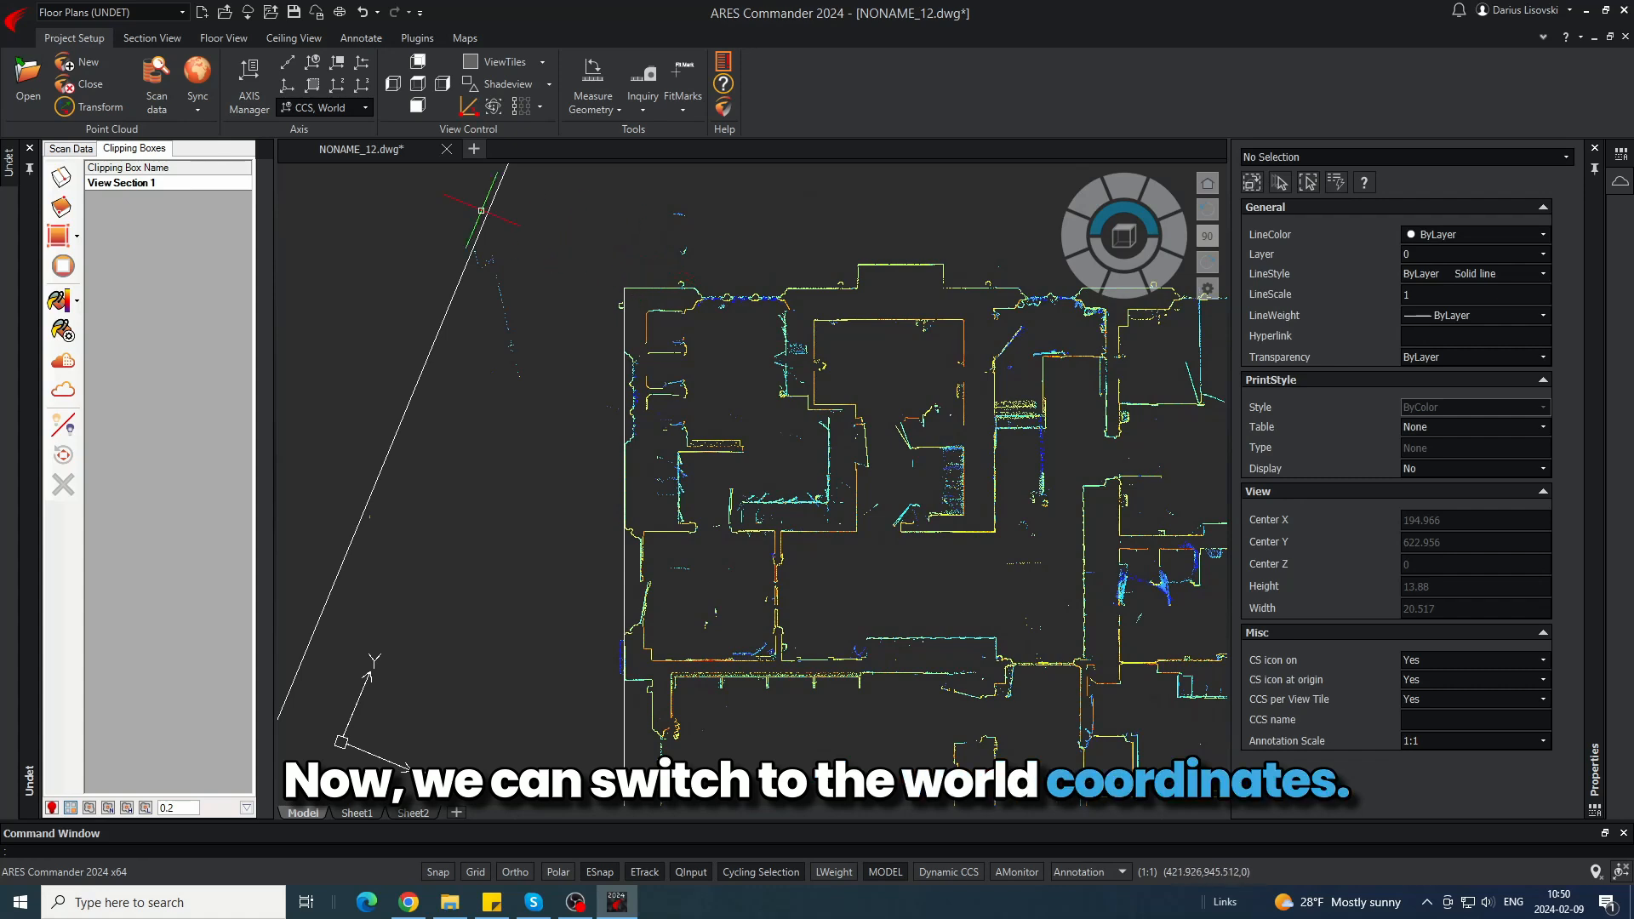
click(61, 207)
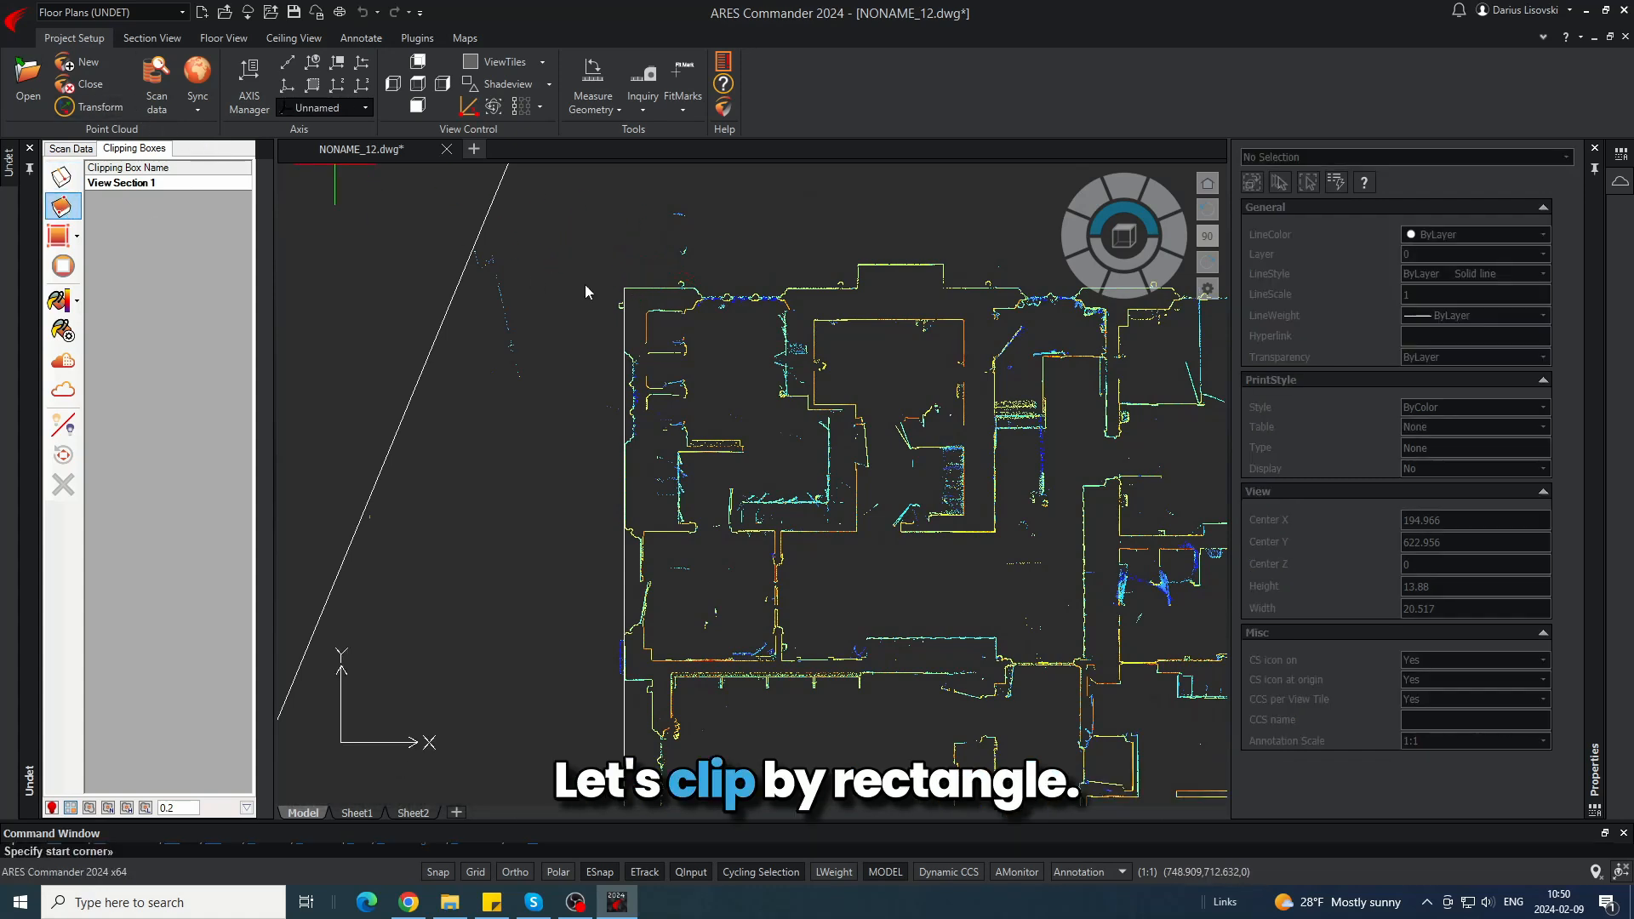
click(624, 290)
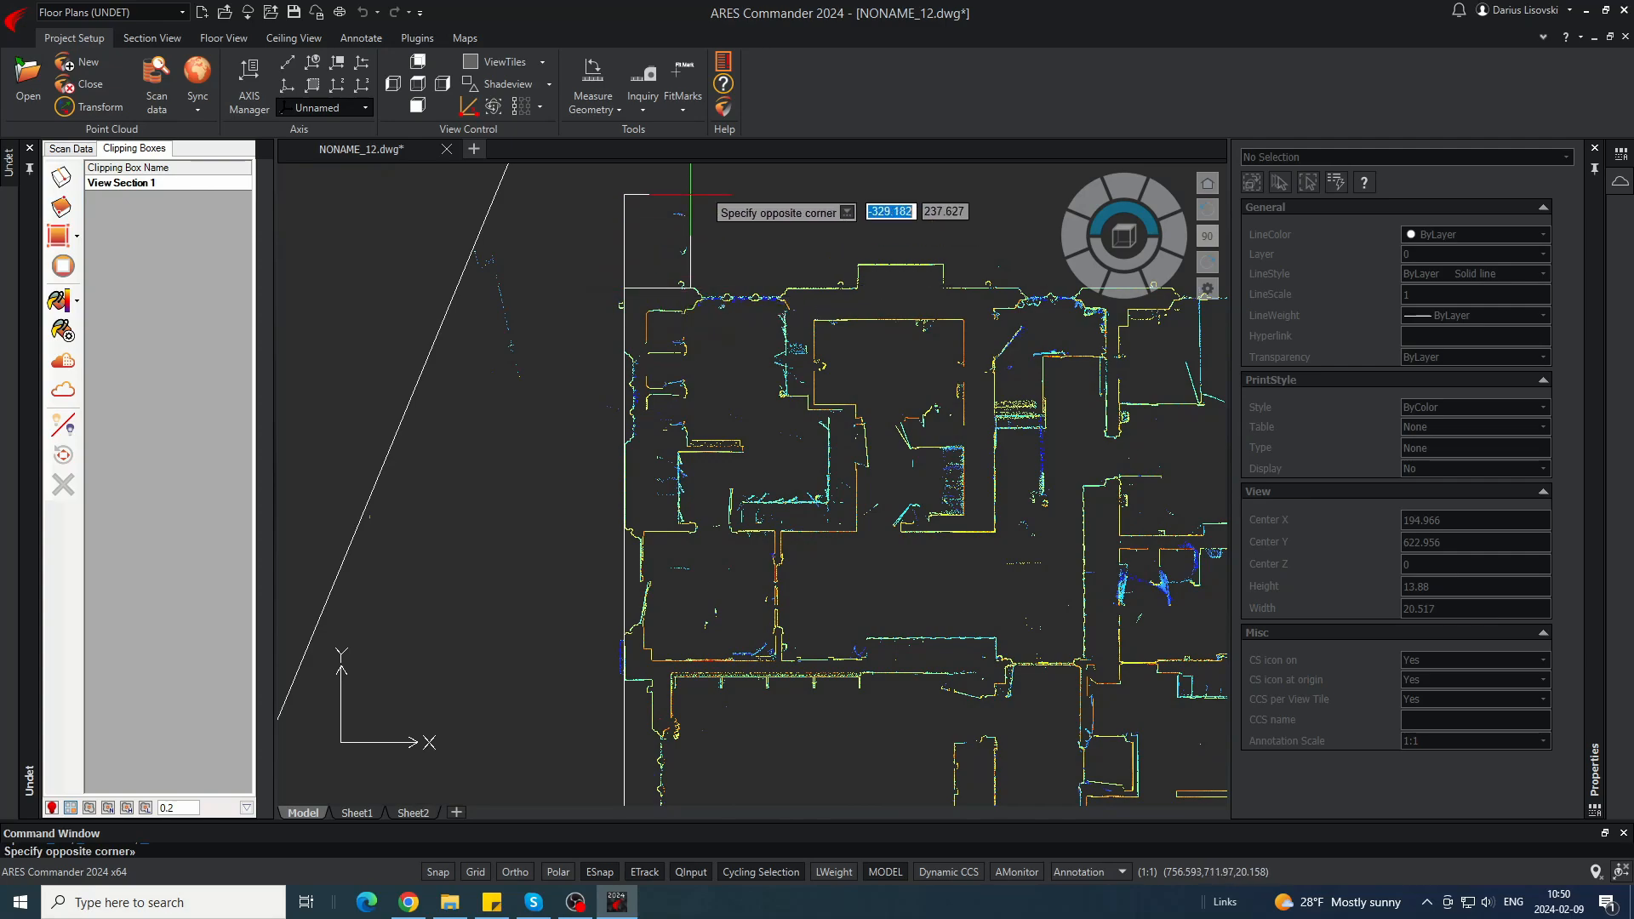
scroll(690, 194, down, 4)
scroll(702, 657, up, 5)
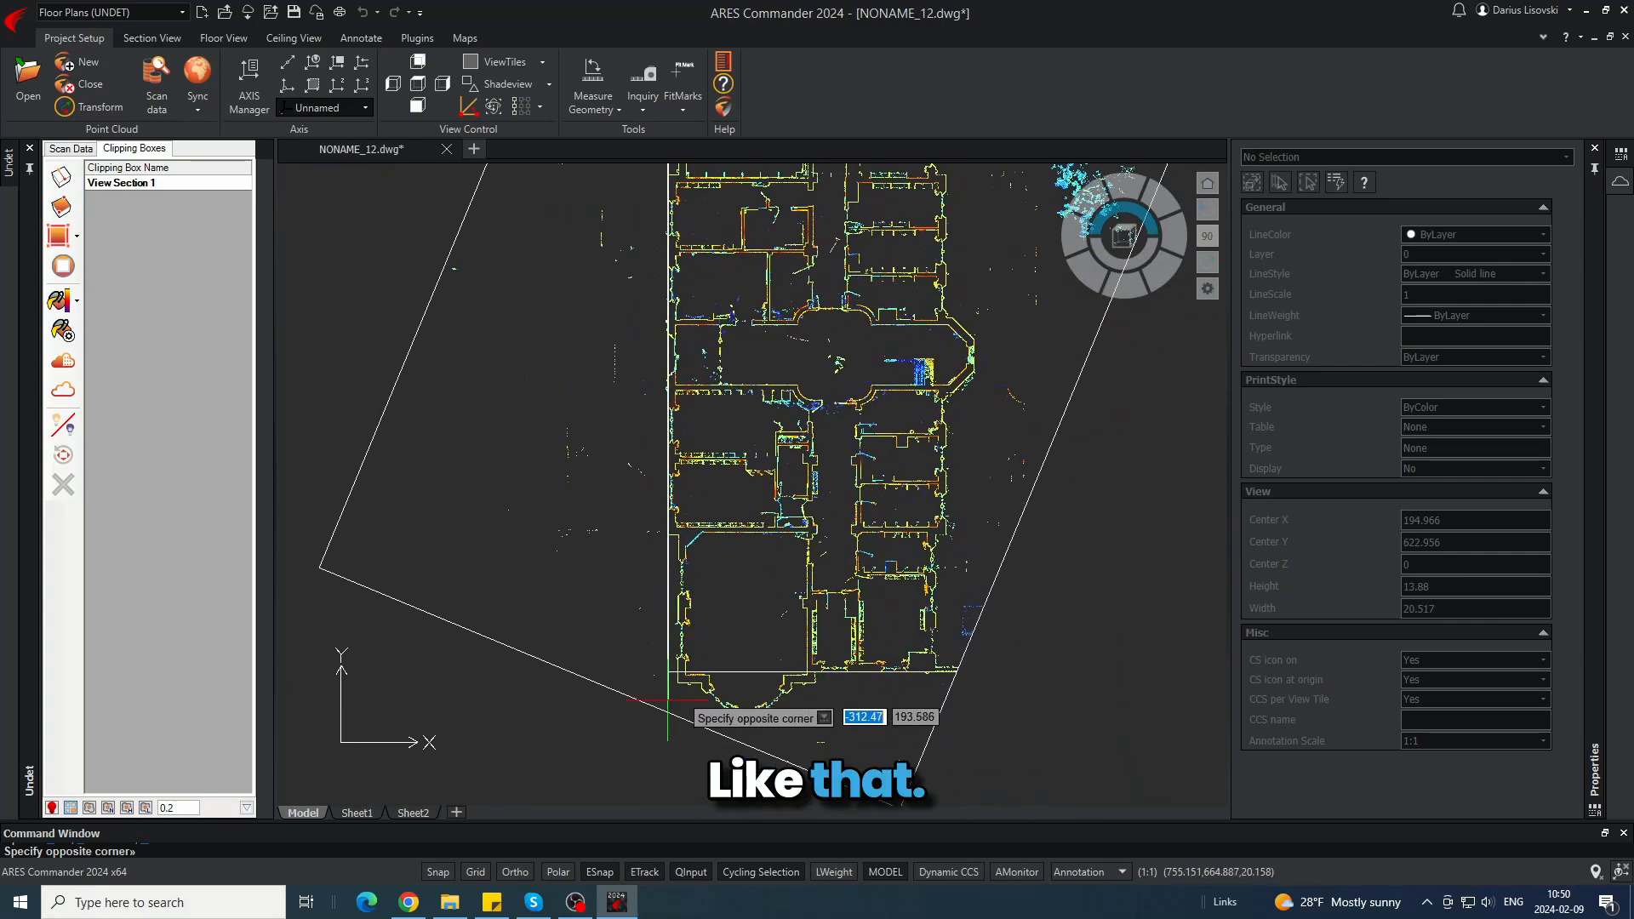
click(696, 662)
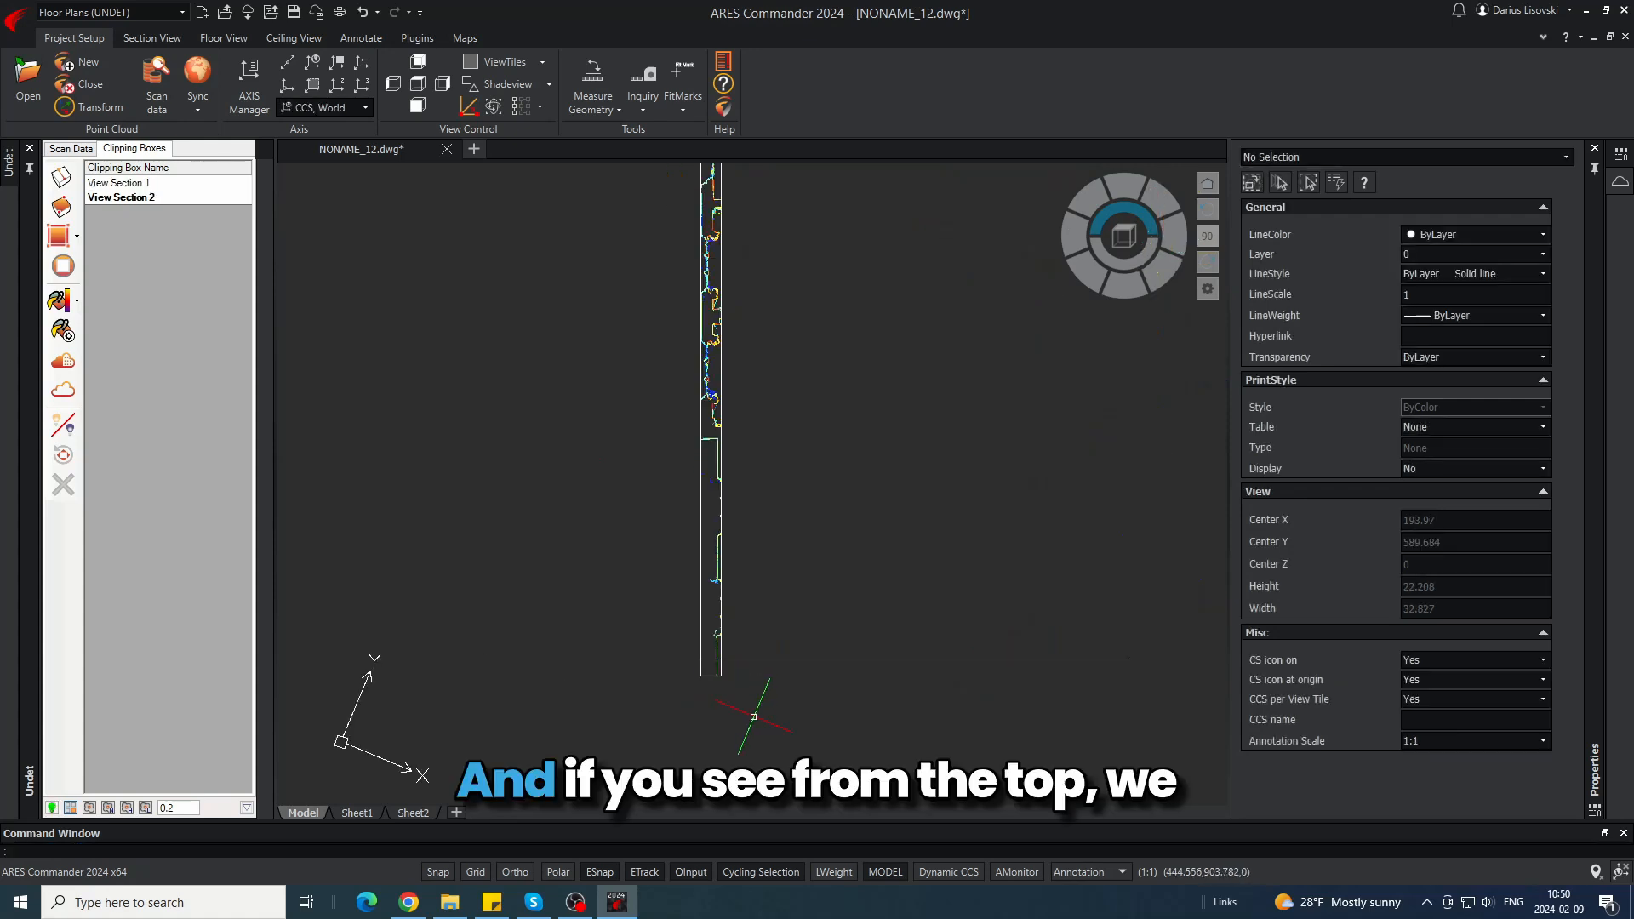
- Stretch the new clipping box outward from the long wall until it is about 1.55 wide
click(729, 503)
click(688, 477)
middle_drag(798, 281, 826, 705)
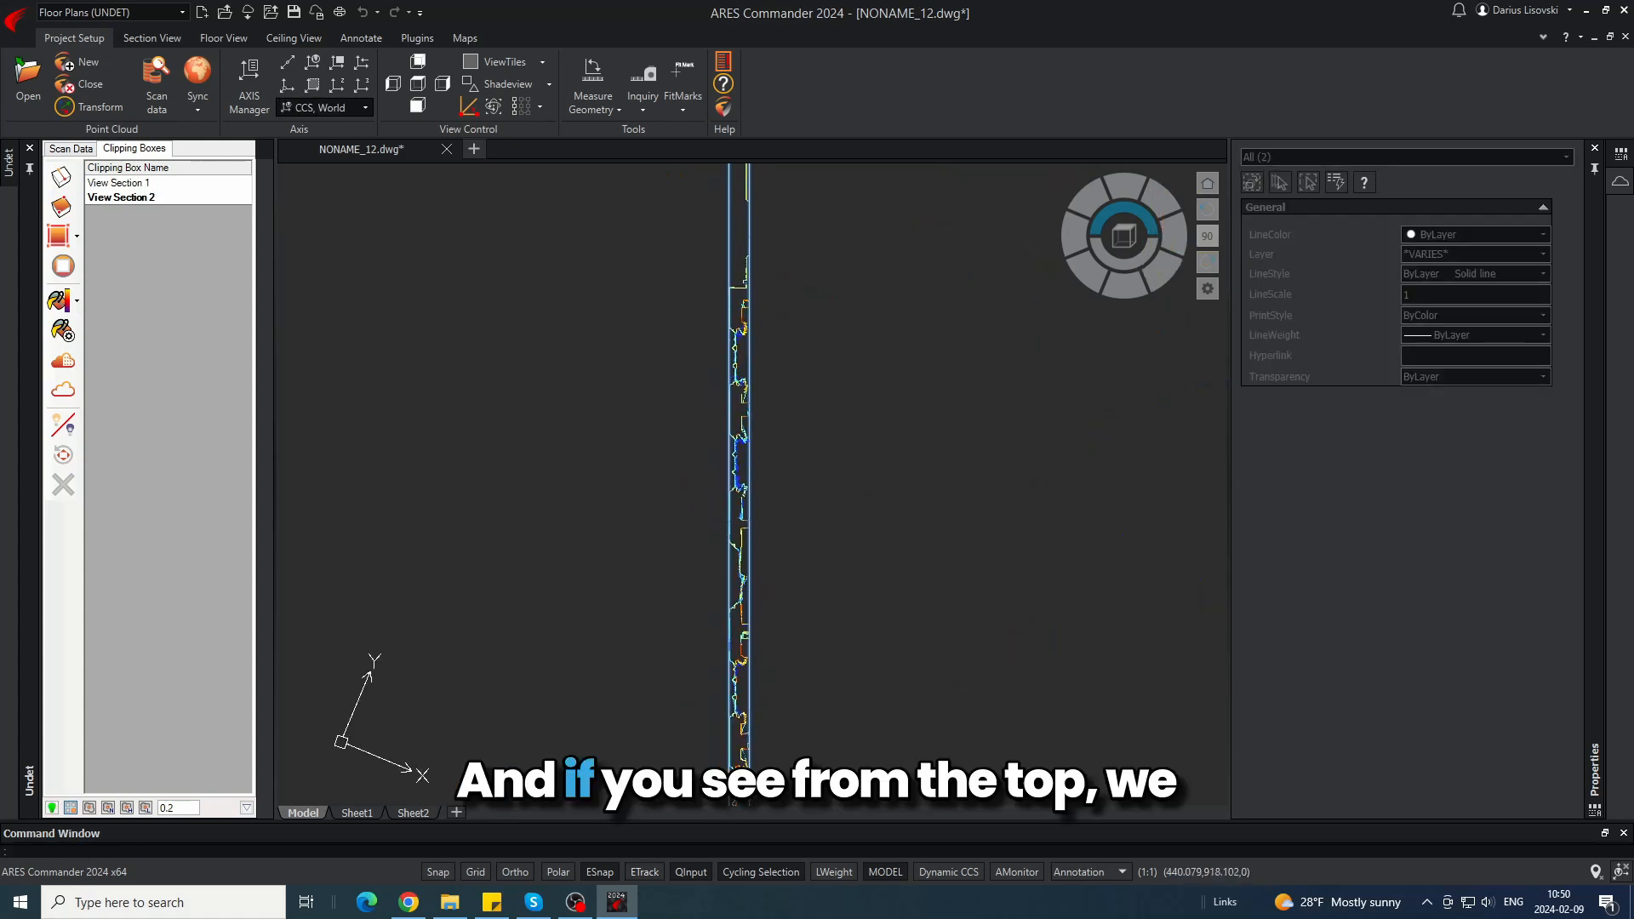
scroll(702, 436, up, 6)
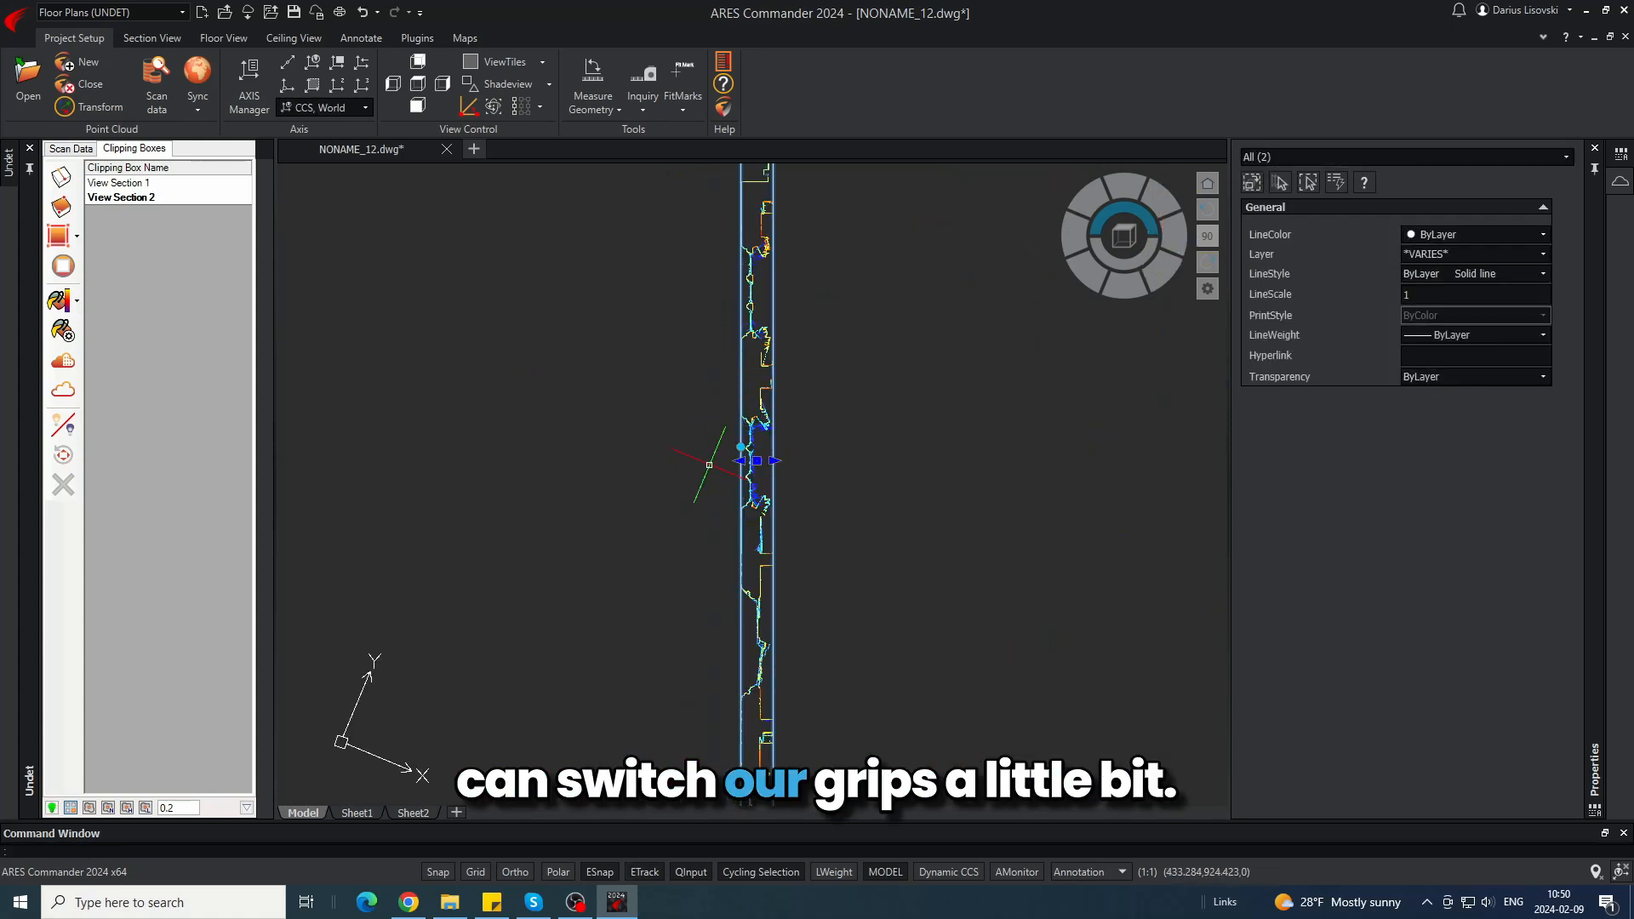
click(837, 449)
click(678, 460)
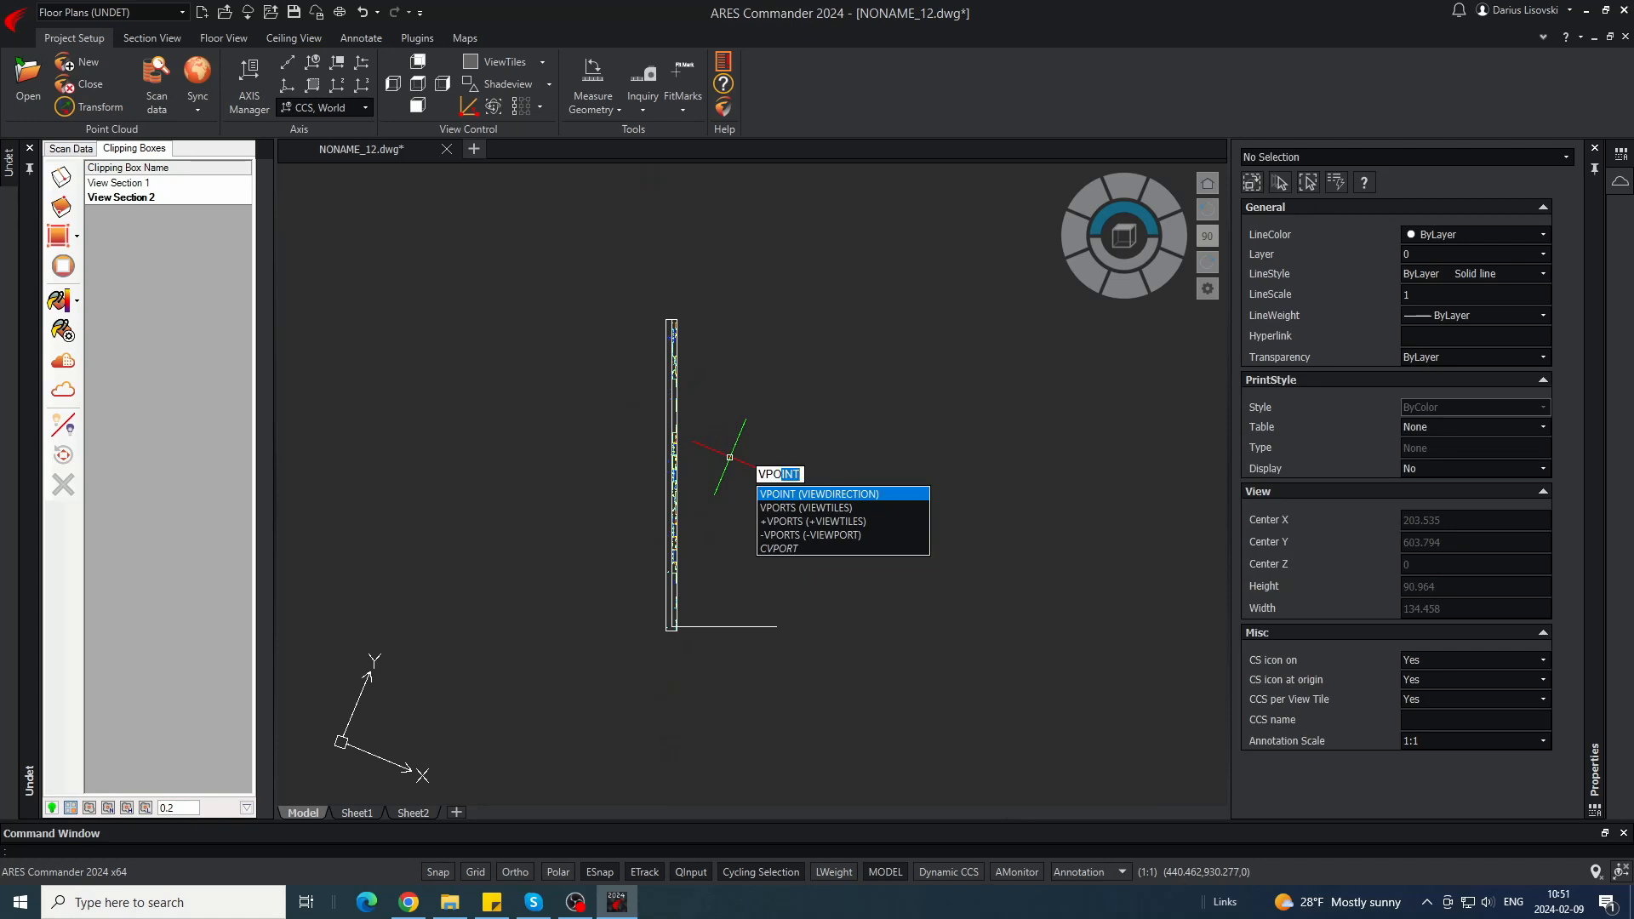
- Split the drawing area into two vertical view tiles and enlarge one to about three quarters of the width
key(Return)
click(887, 633)
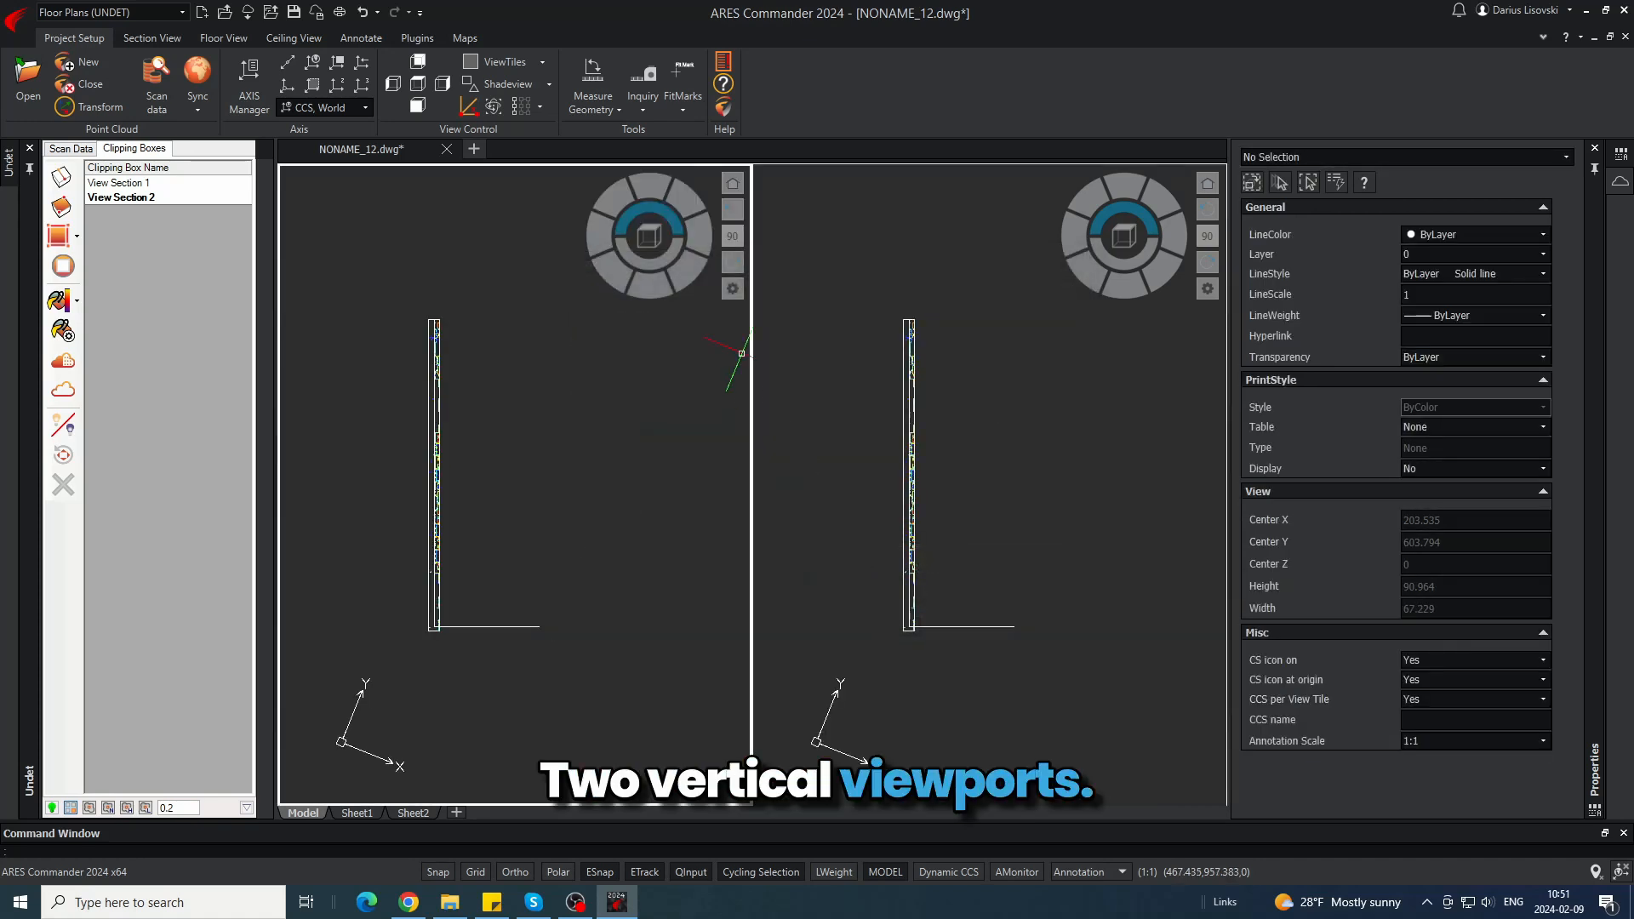
click(541, 63)
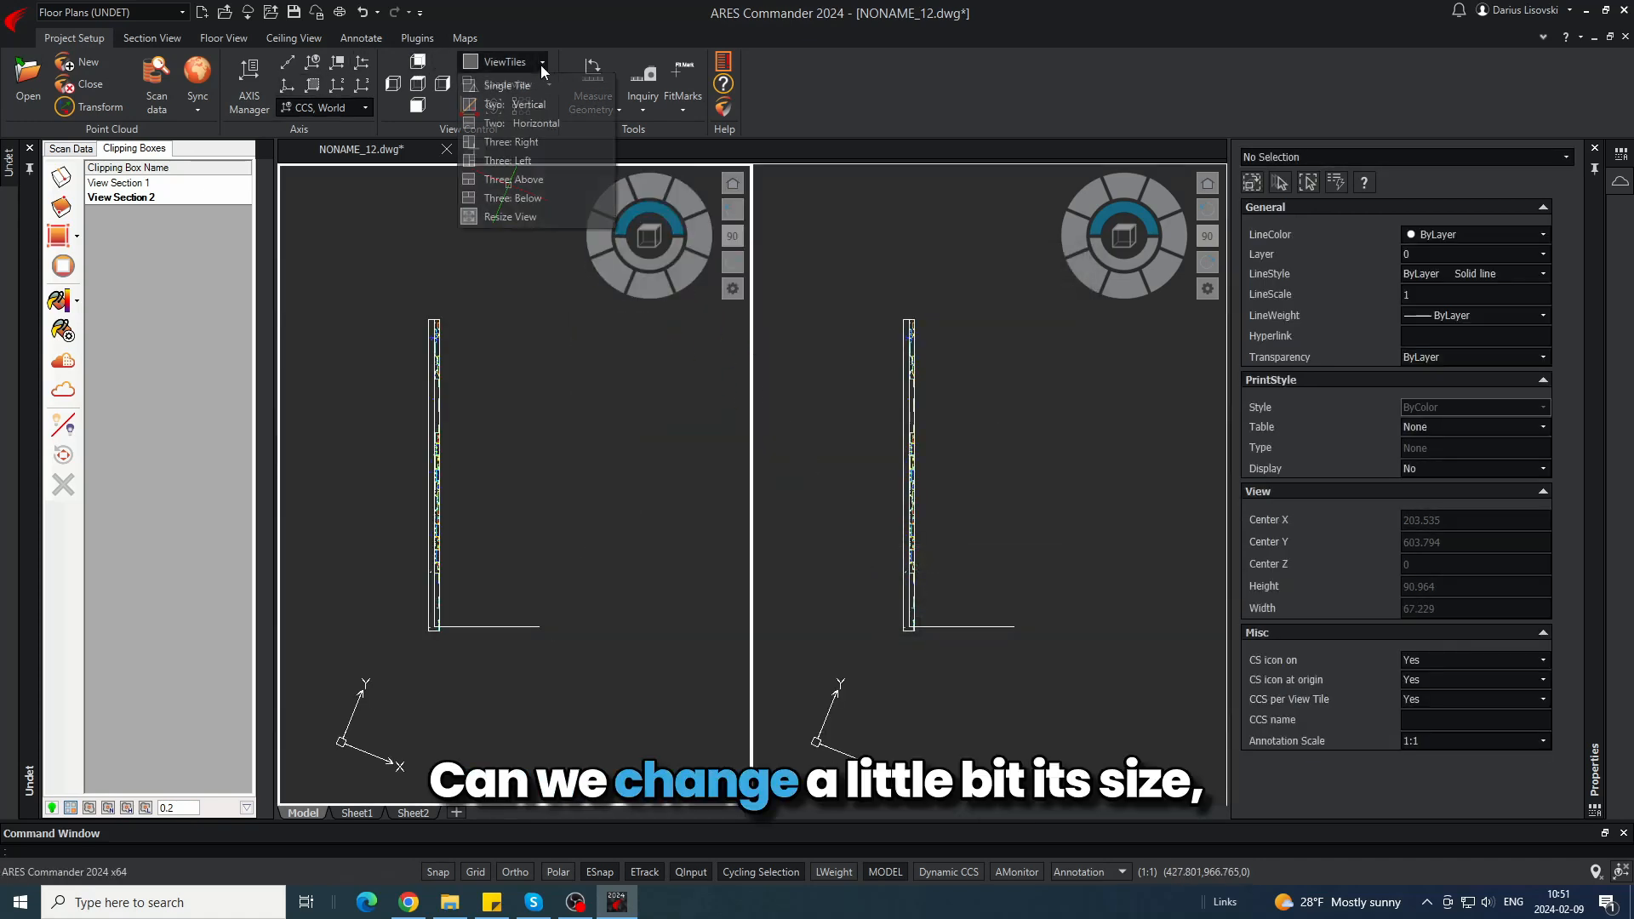
click(513, 216)
drag(819, 320, 865, 320)
click(966, 285)
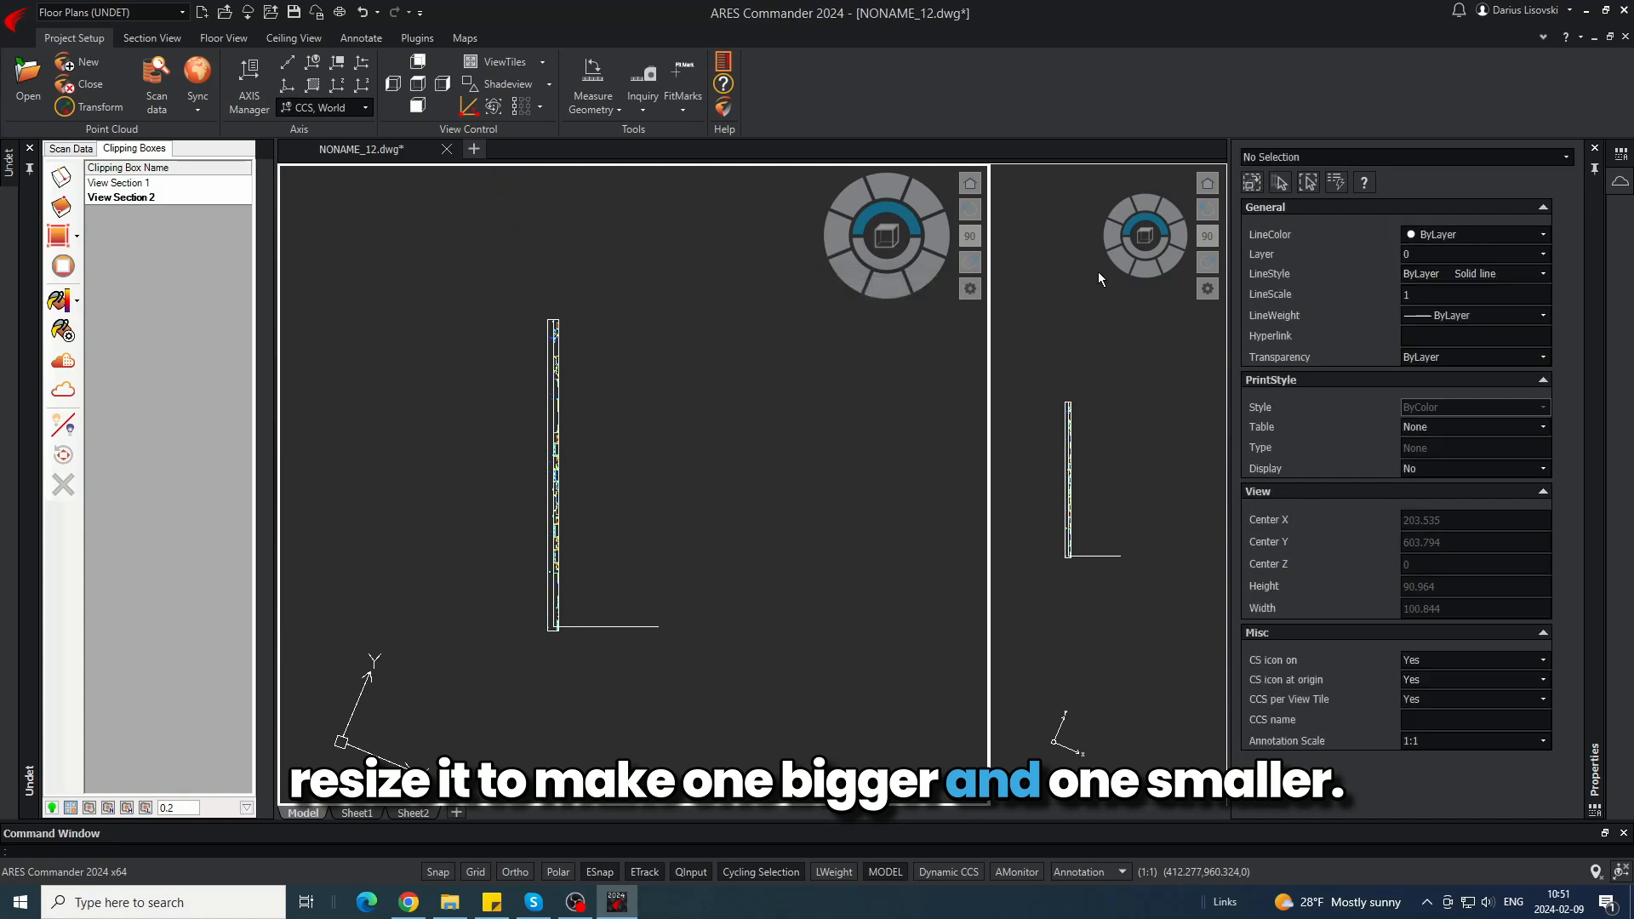
- Set the smaller view tile to the E1 coordinate system and show the clipped wall in Right view
click(1092, 313)
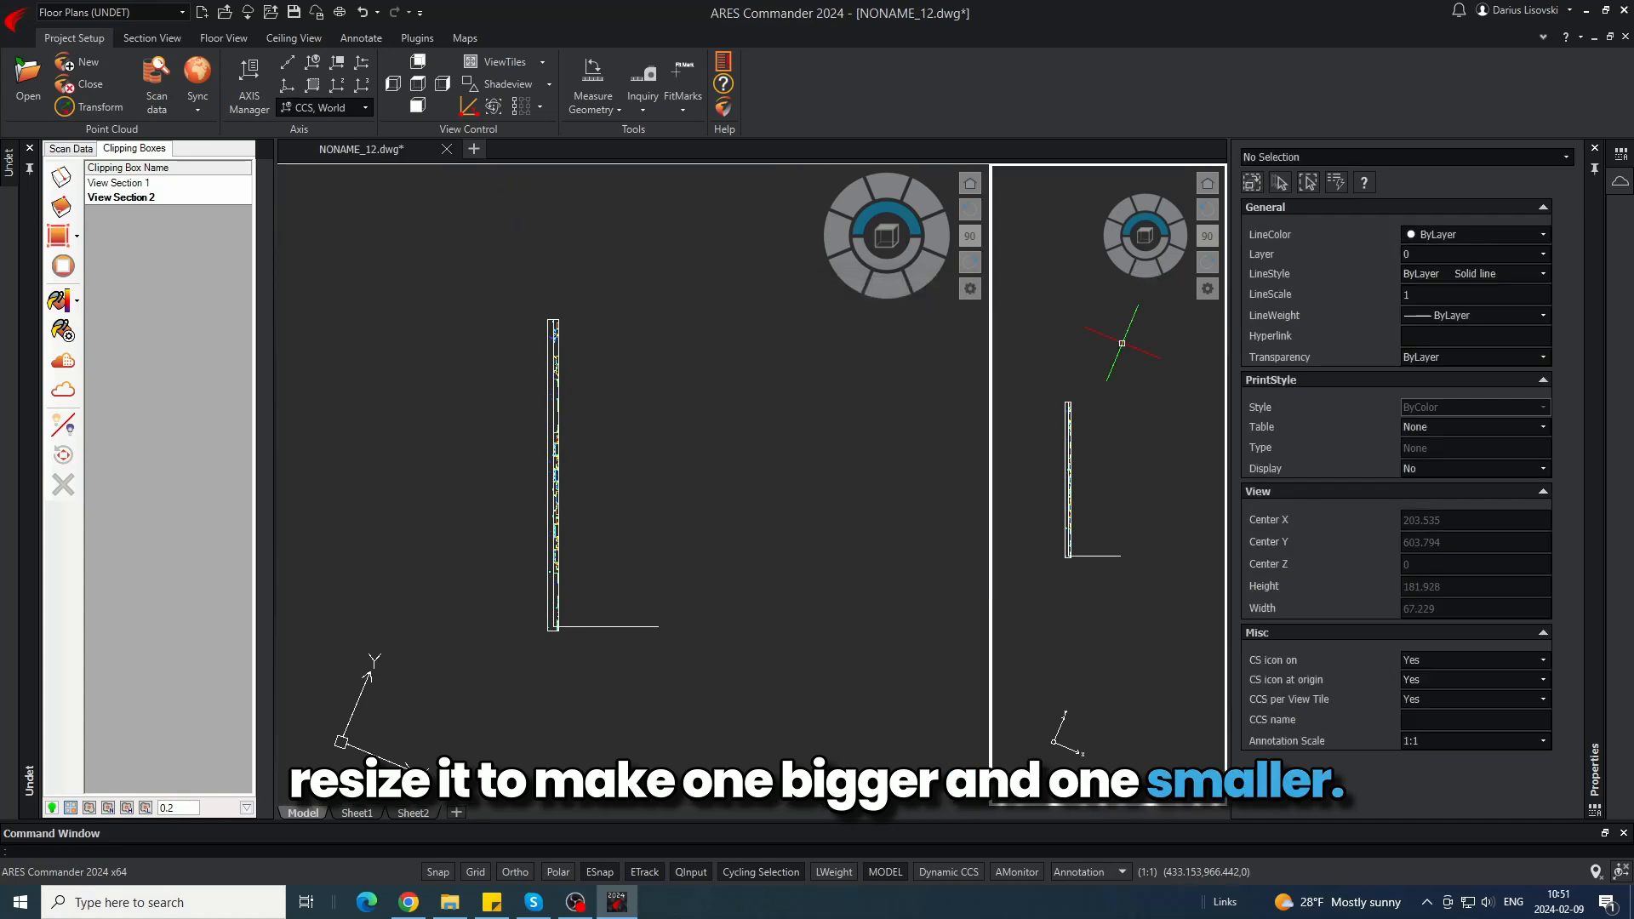
click(1144, 267)
click(1146, 209)
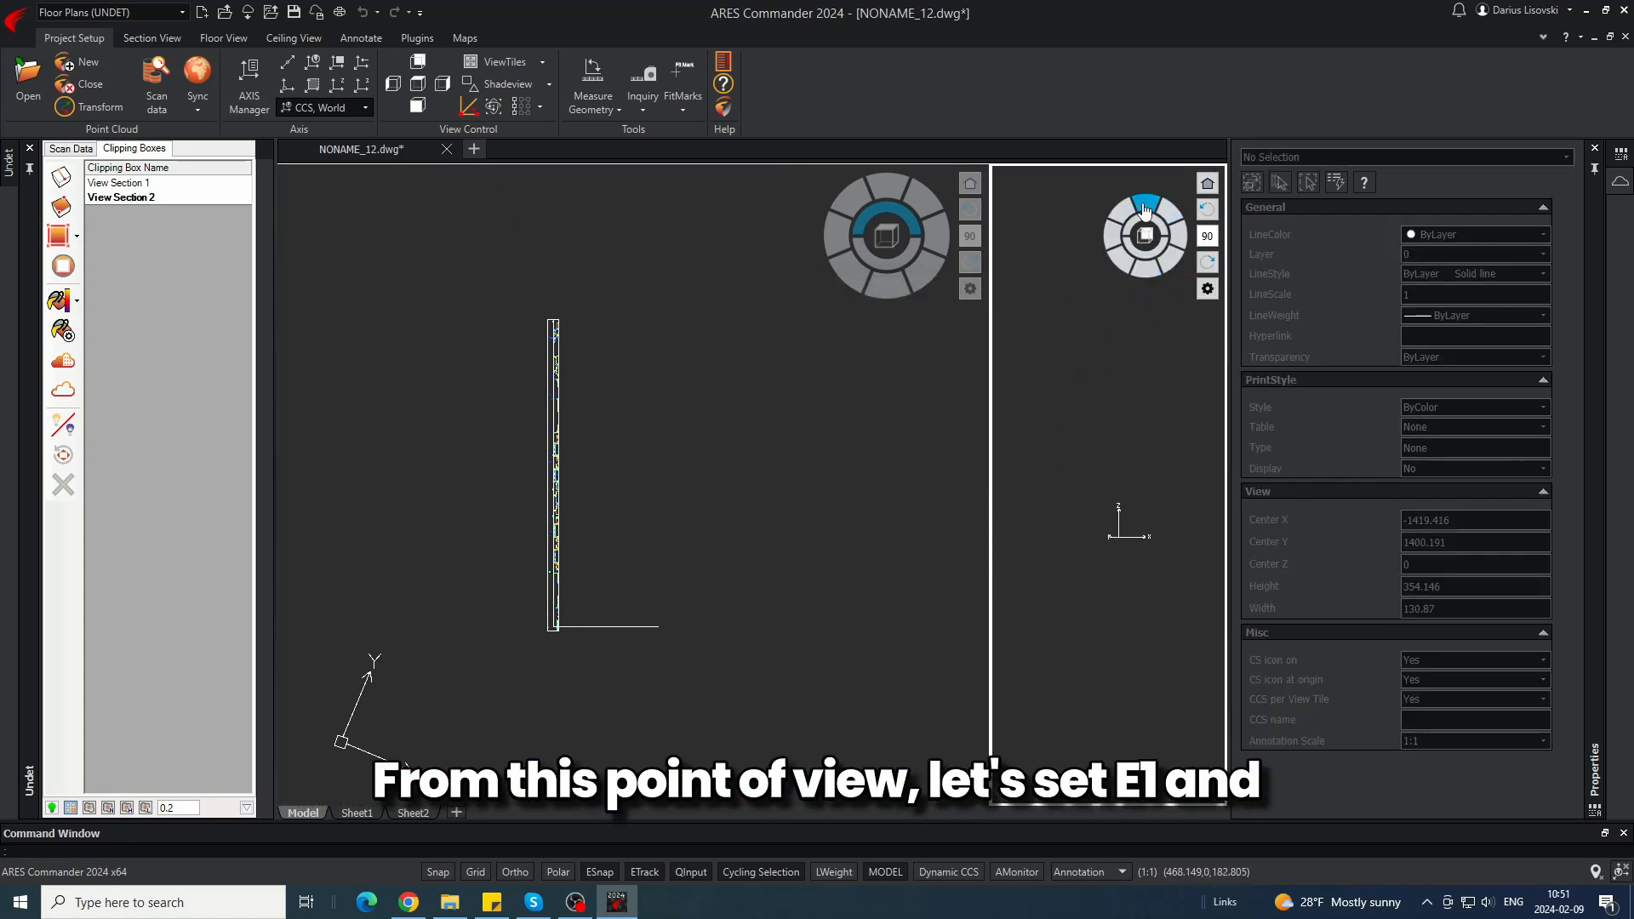
click(365, 108)
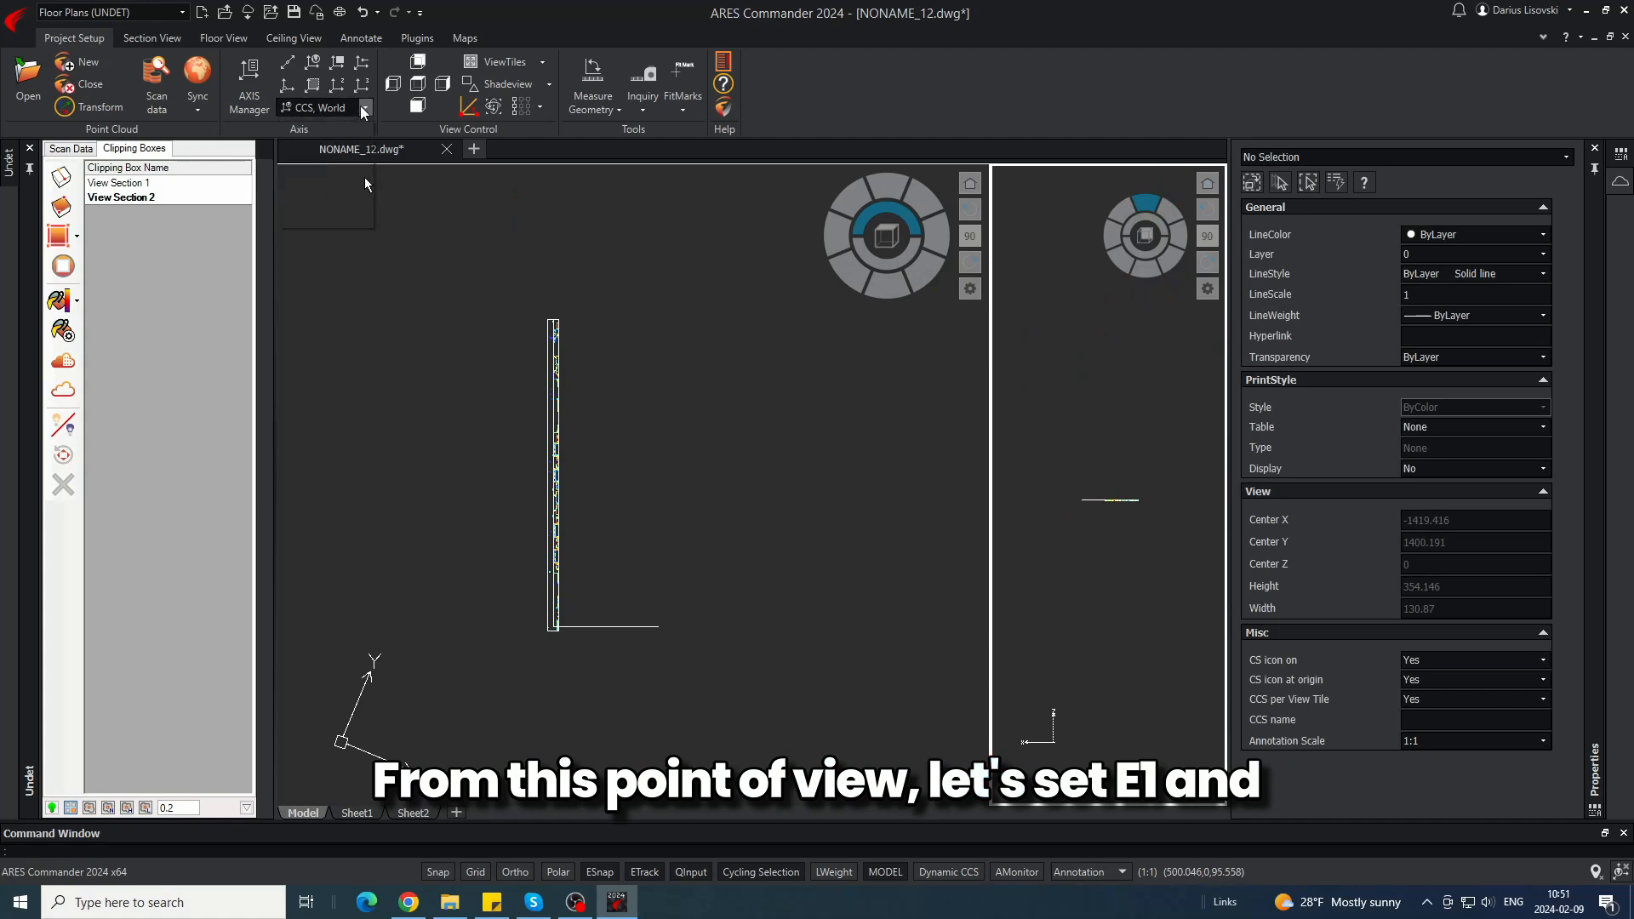
click(316, 220)
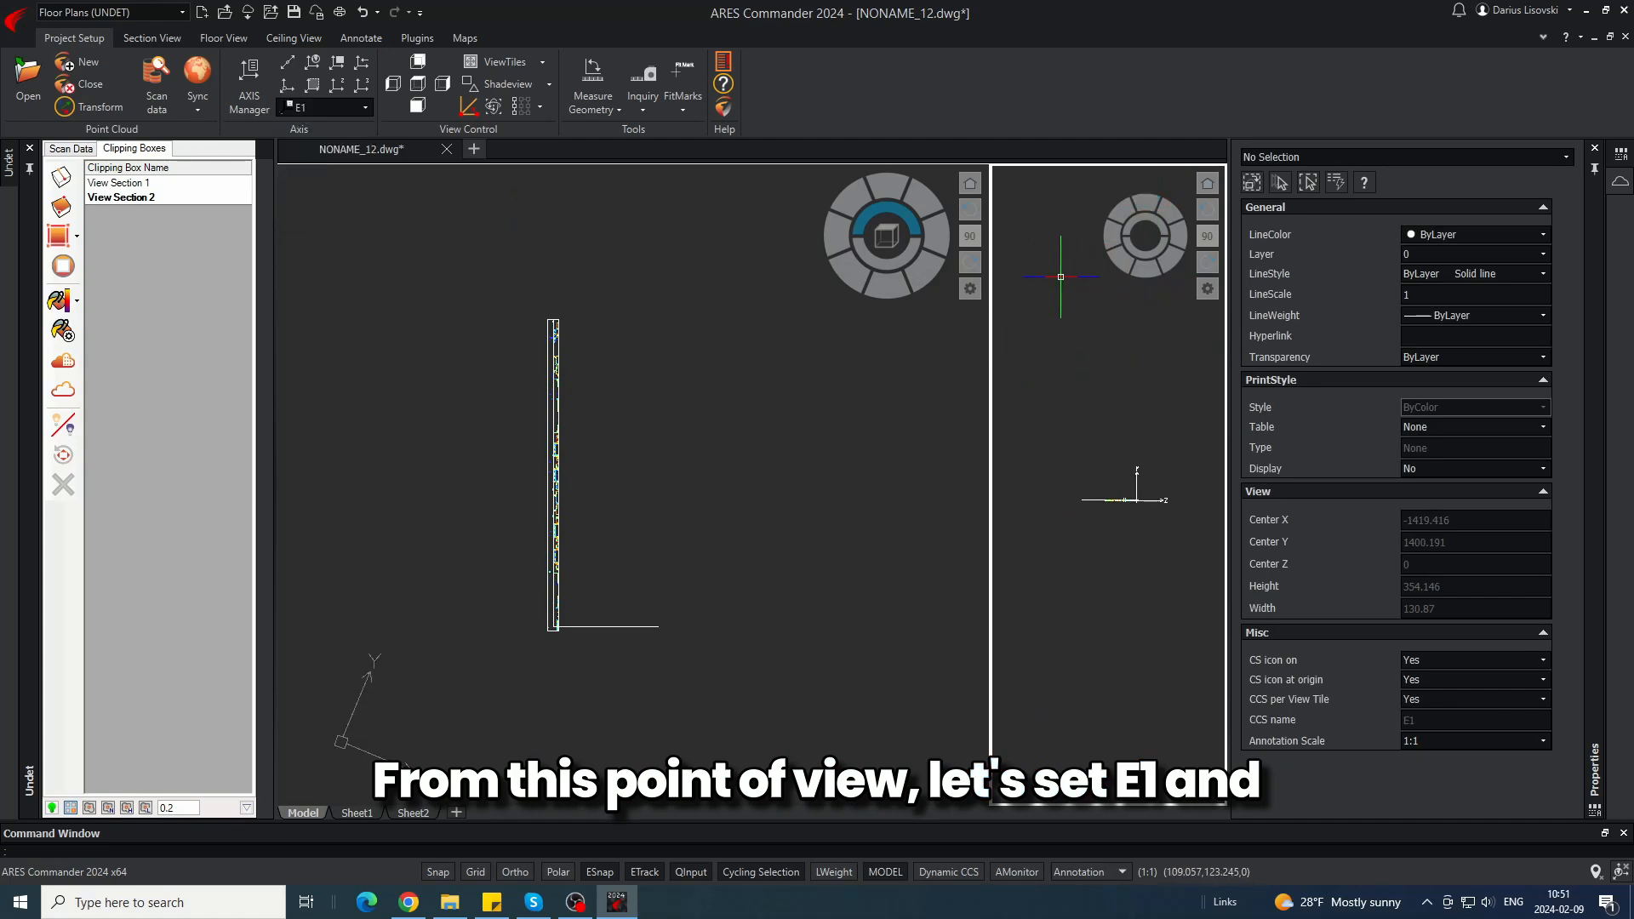
click(441, 84)
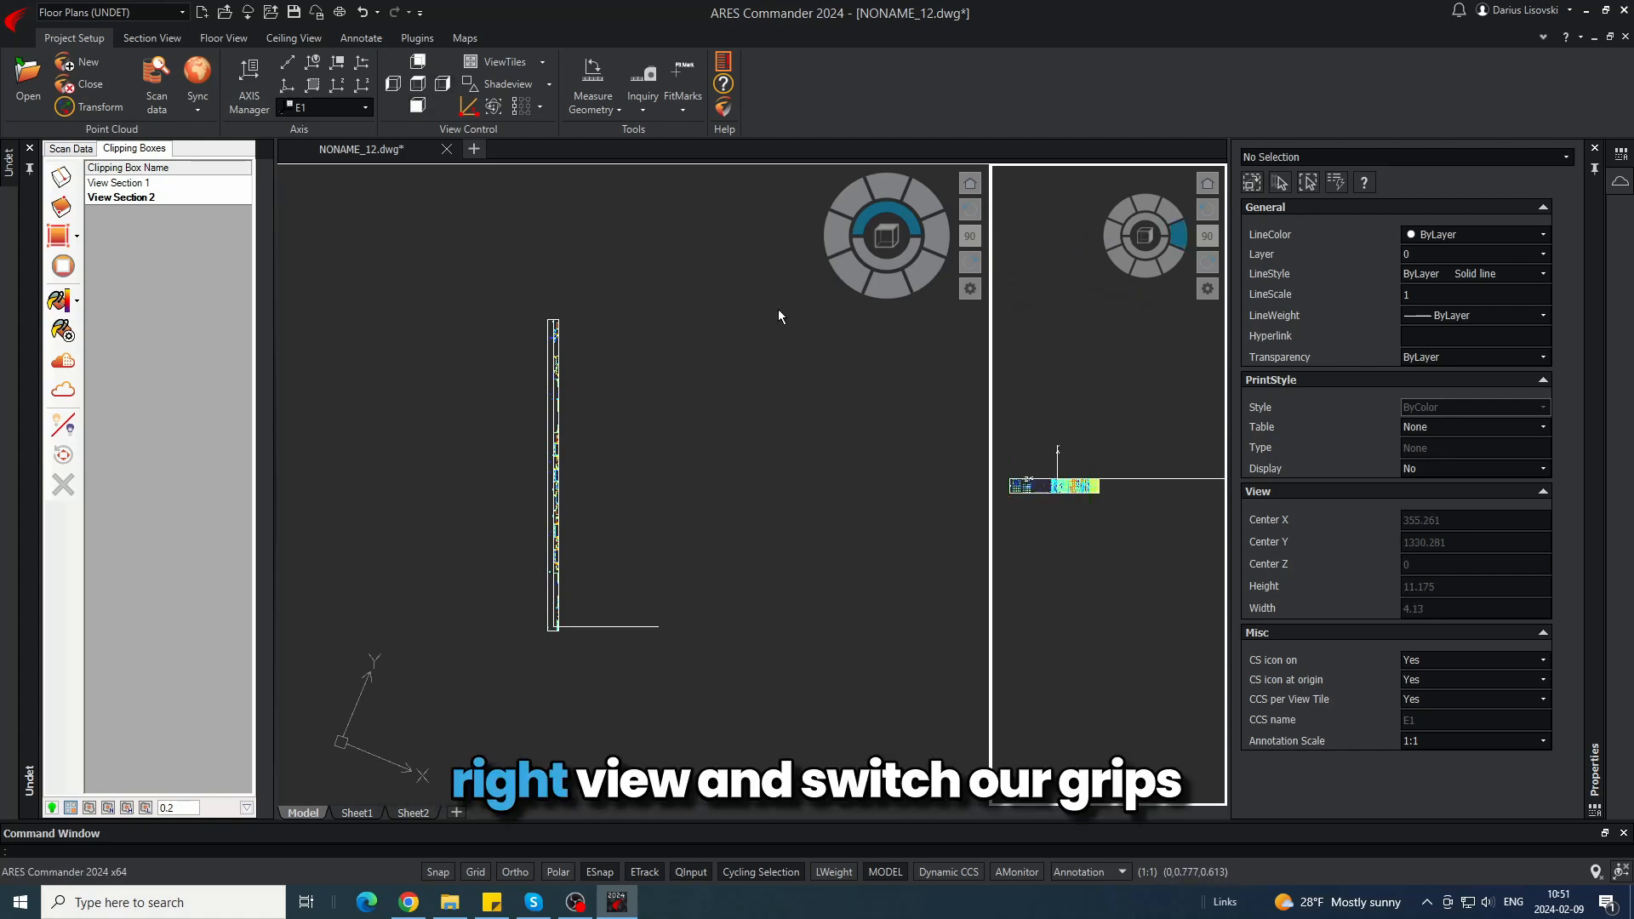
- Stretch the clipping box vertically to about 22.27 high to cover the whole facade, and check that the projecting balcony is inside it
click(1052, 483)
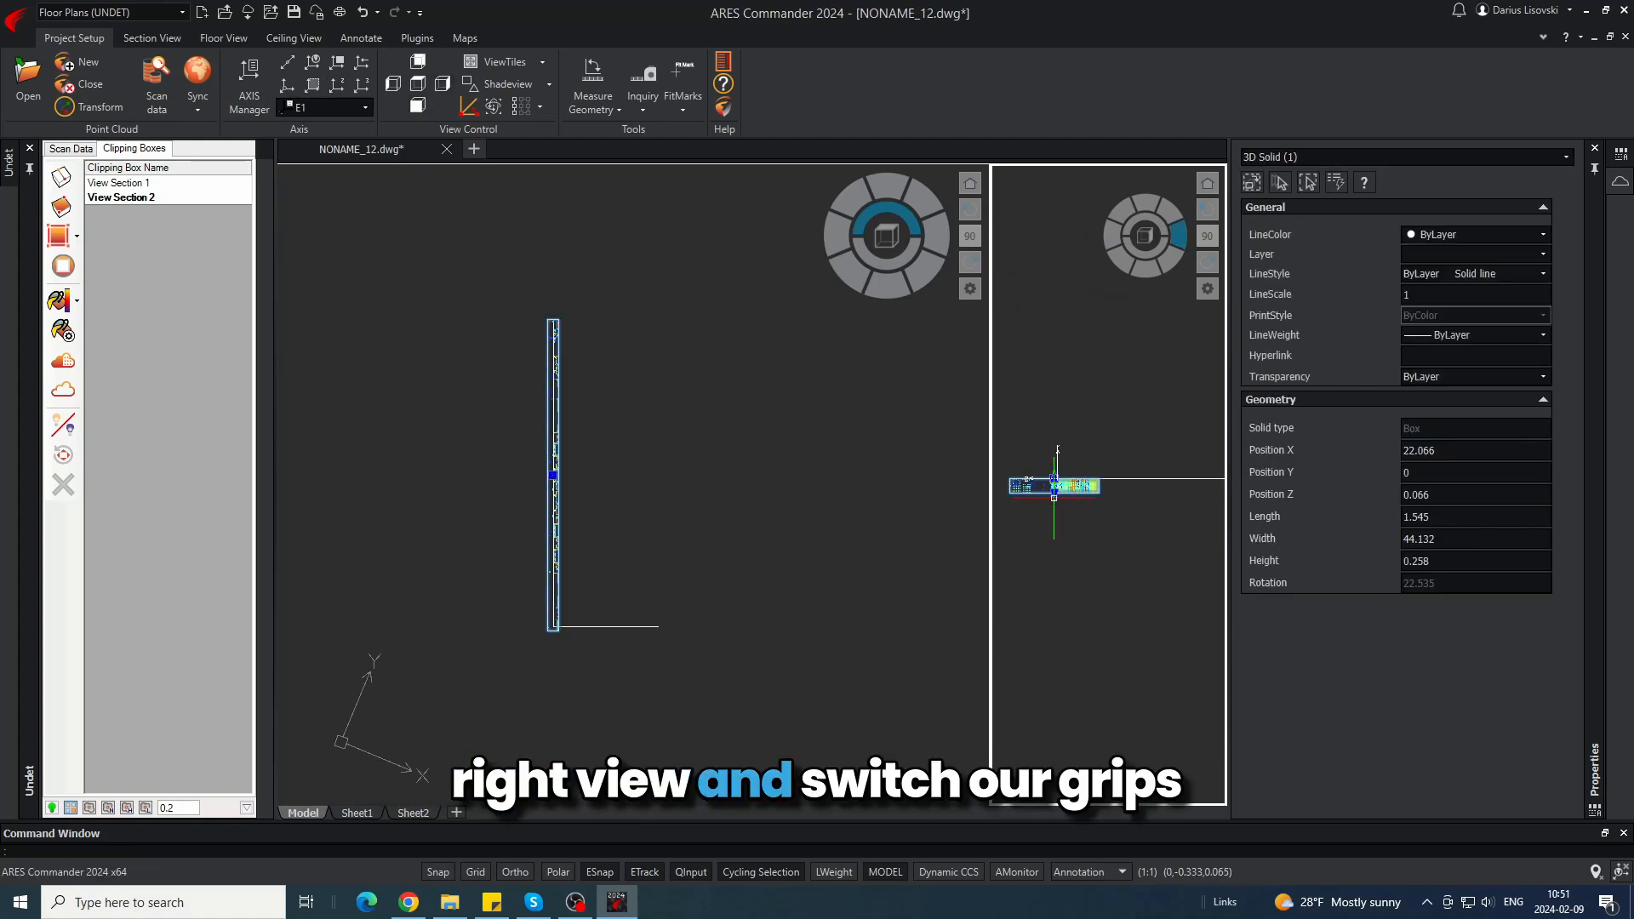
click(1054, 479)
click(1068, 705)
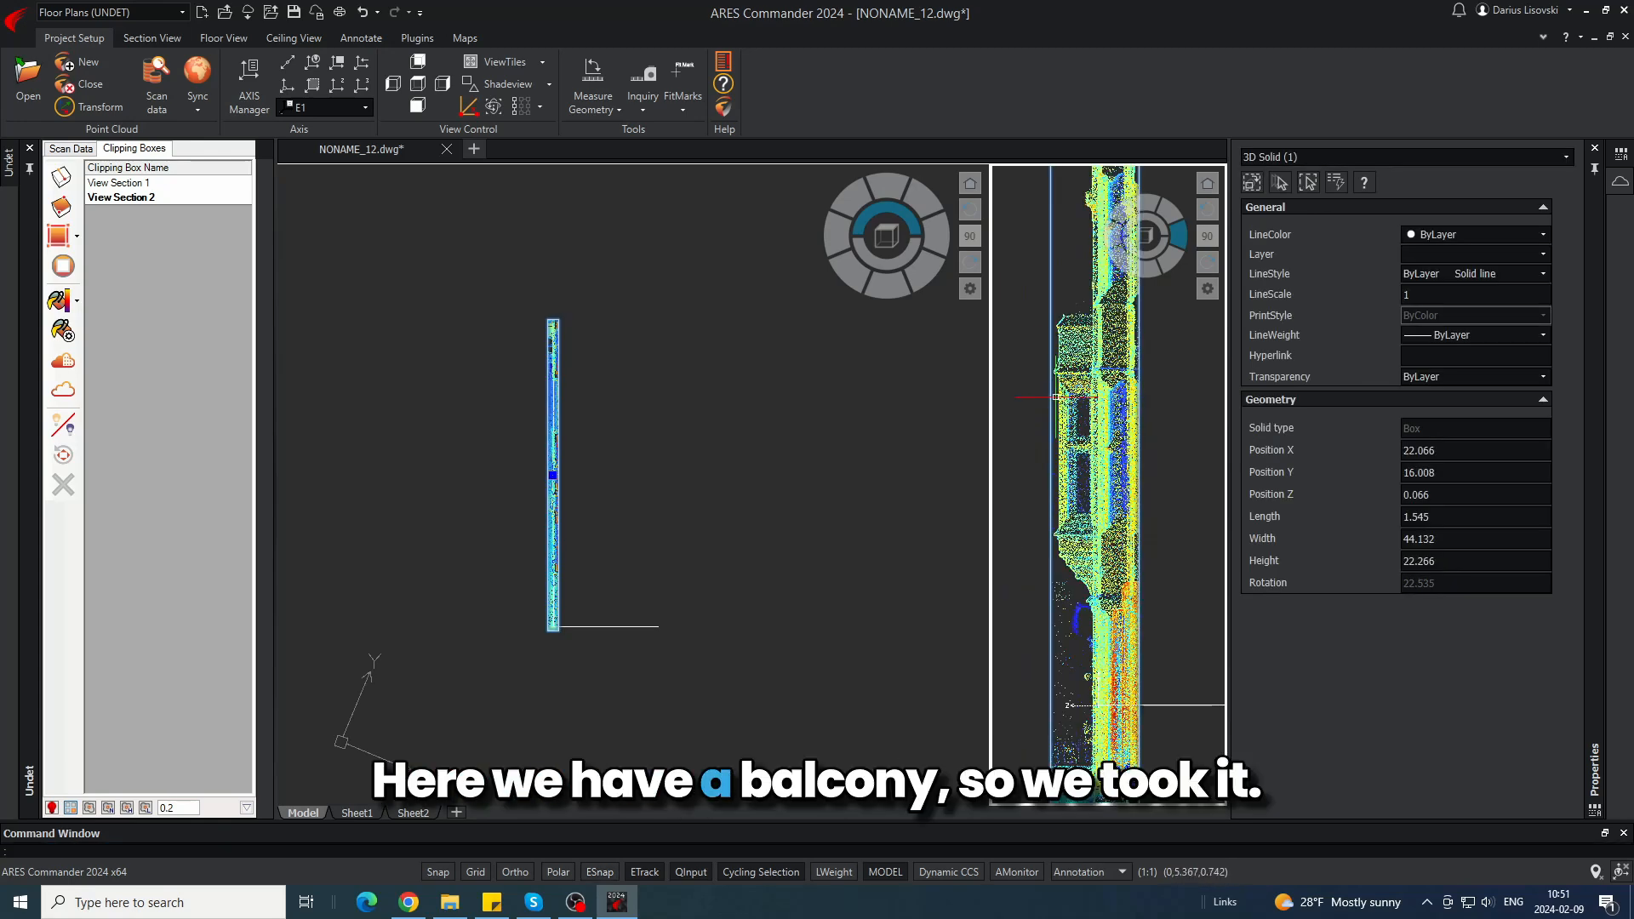
click(1035, 383)
click(1034, 388)
scroll(1059, 555, up, 7)
key(Escape)
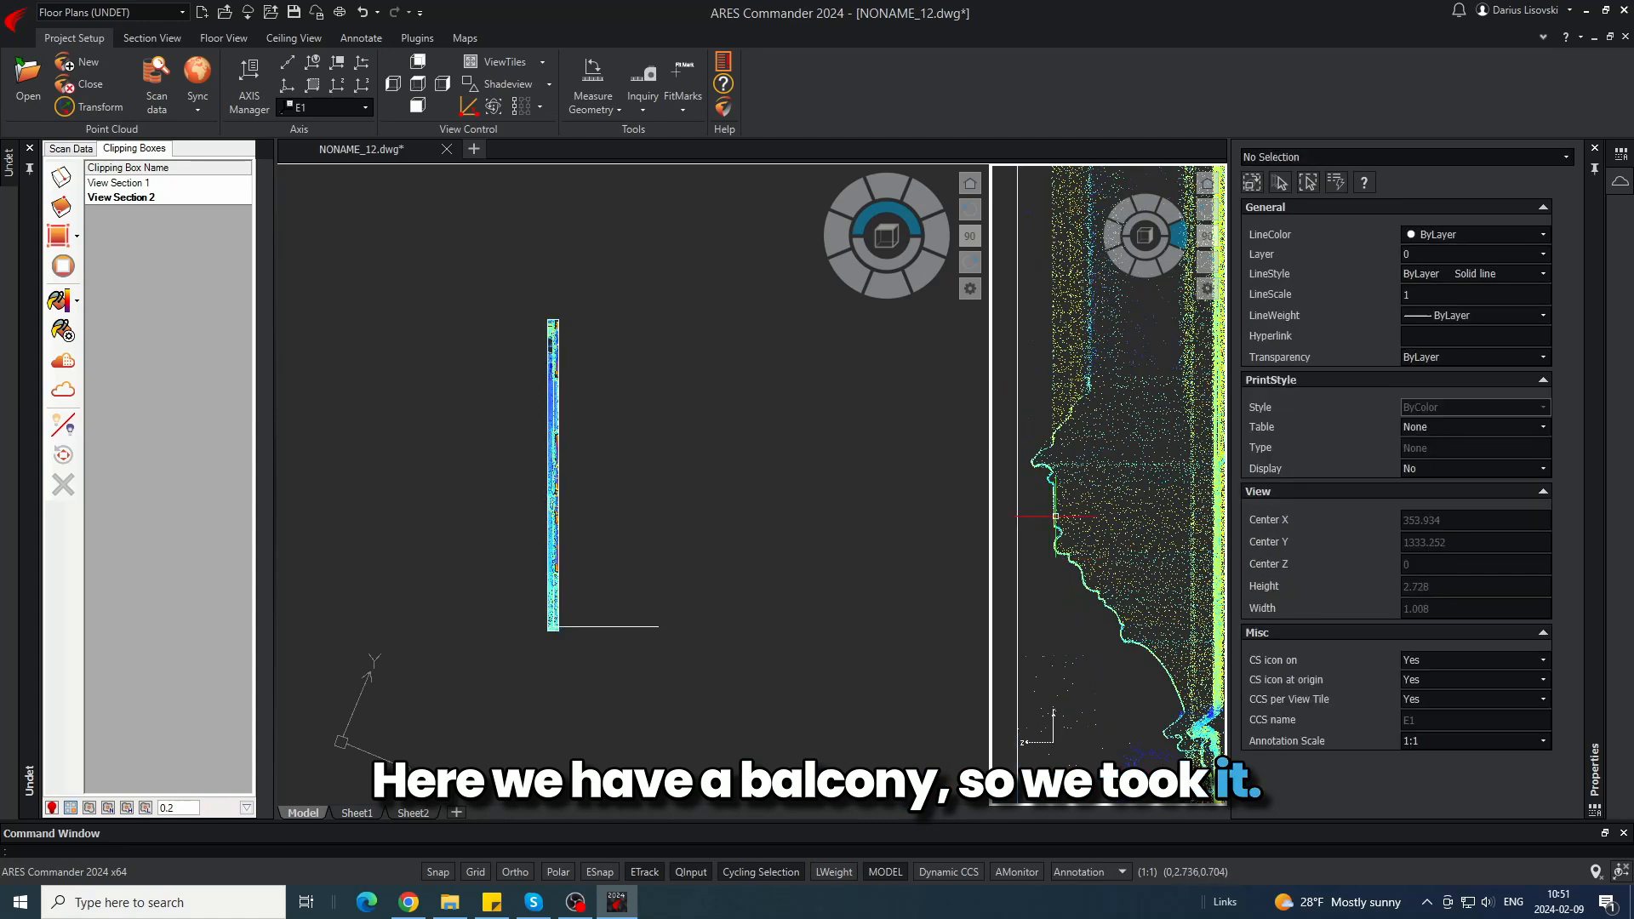
scroll(1078, 489, up, 3)
- Activate E1 in the larger view tile and align its view with the active coordinate system using the PLAN command
click(679, 498)
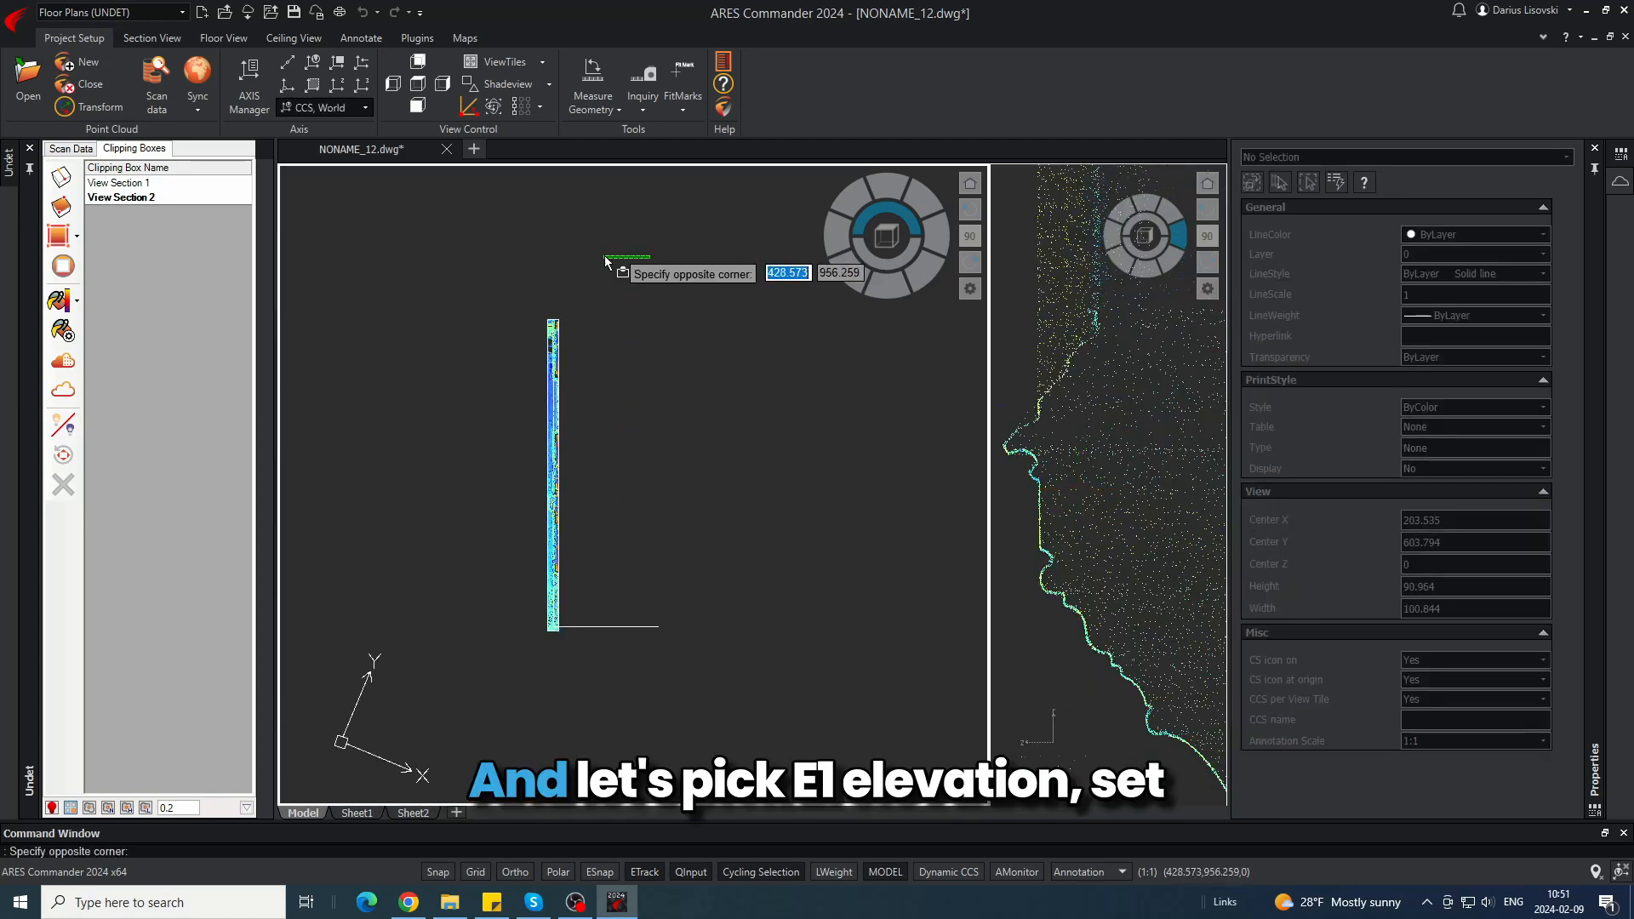
click(365, 108)
click(332, 221)
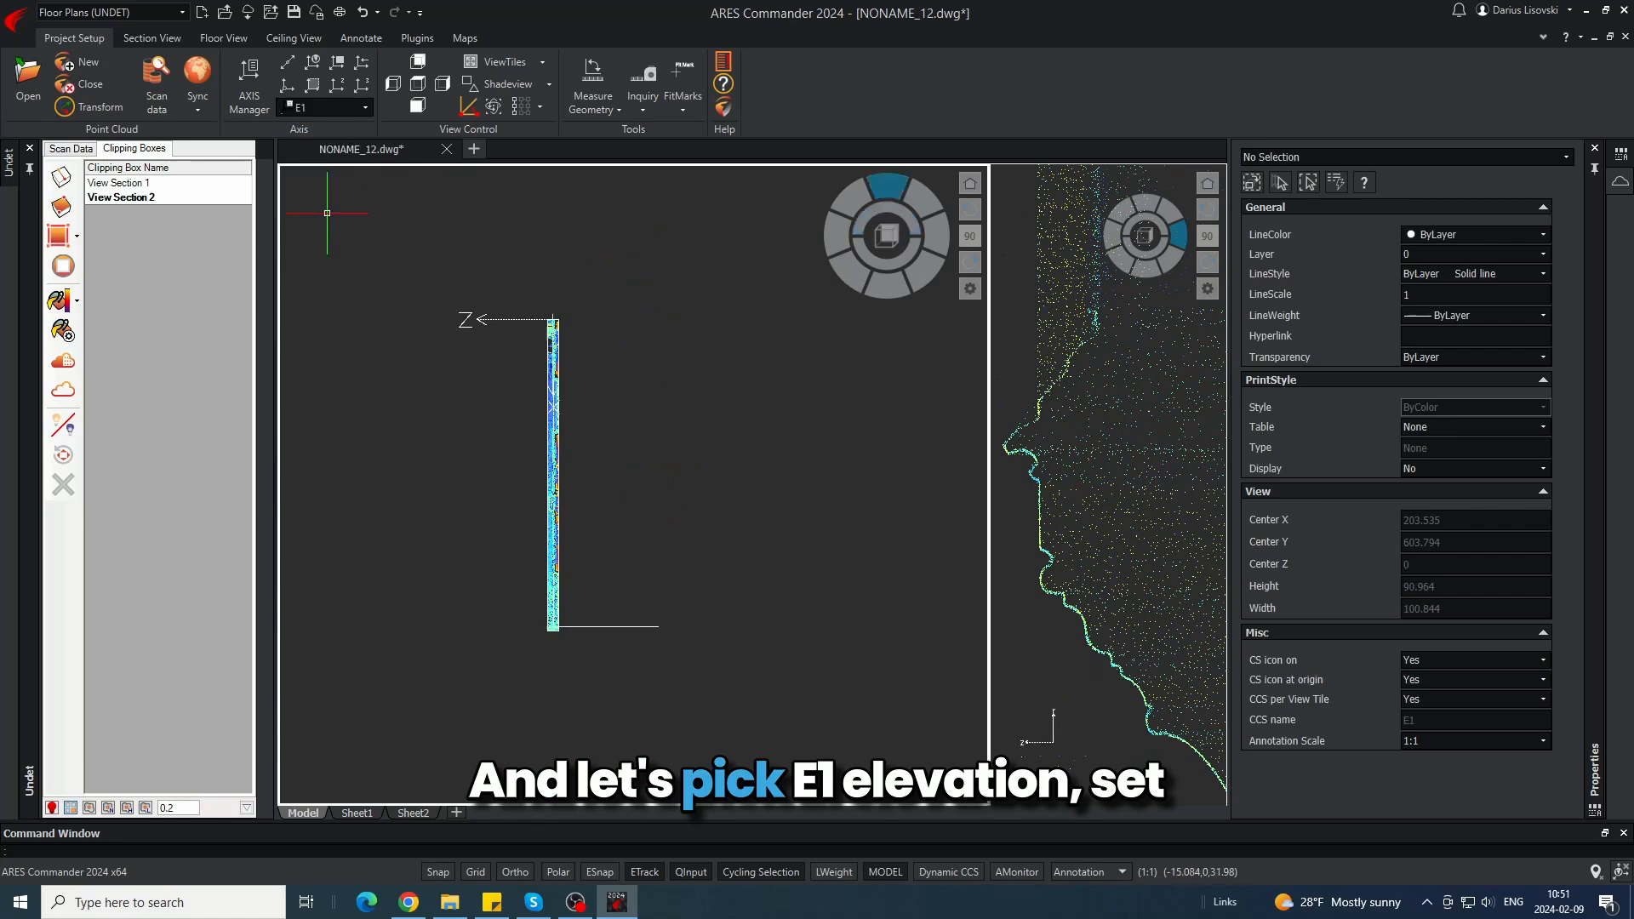
text(plan)
key(Return)
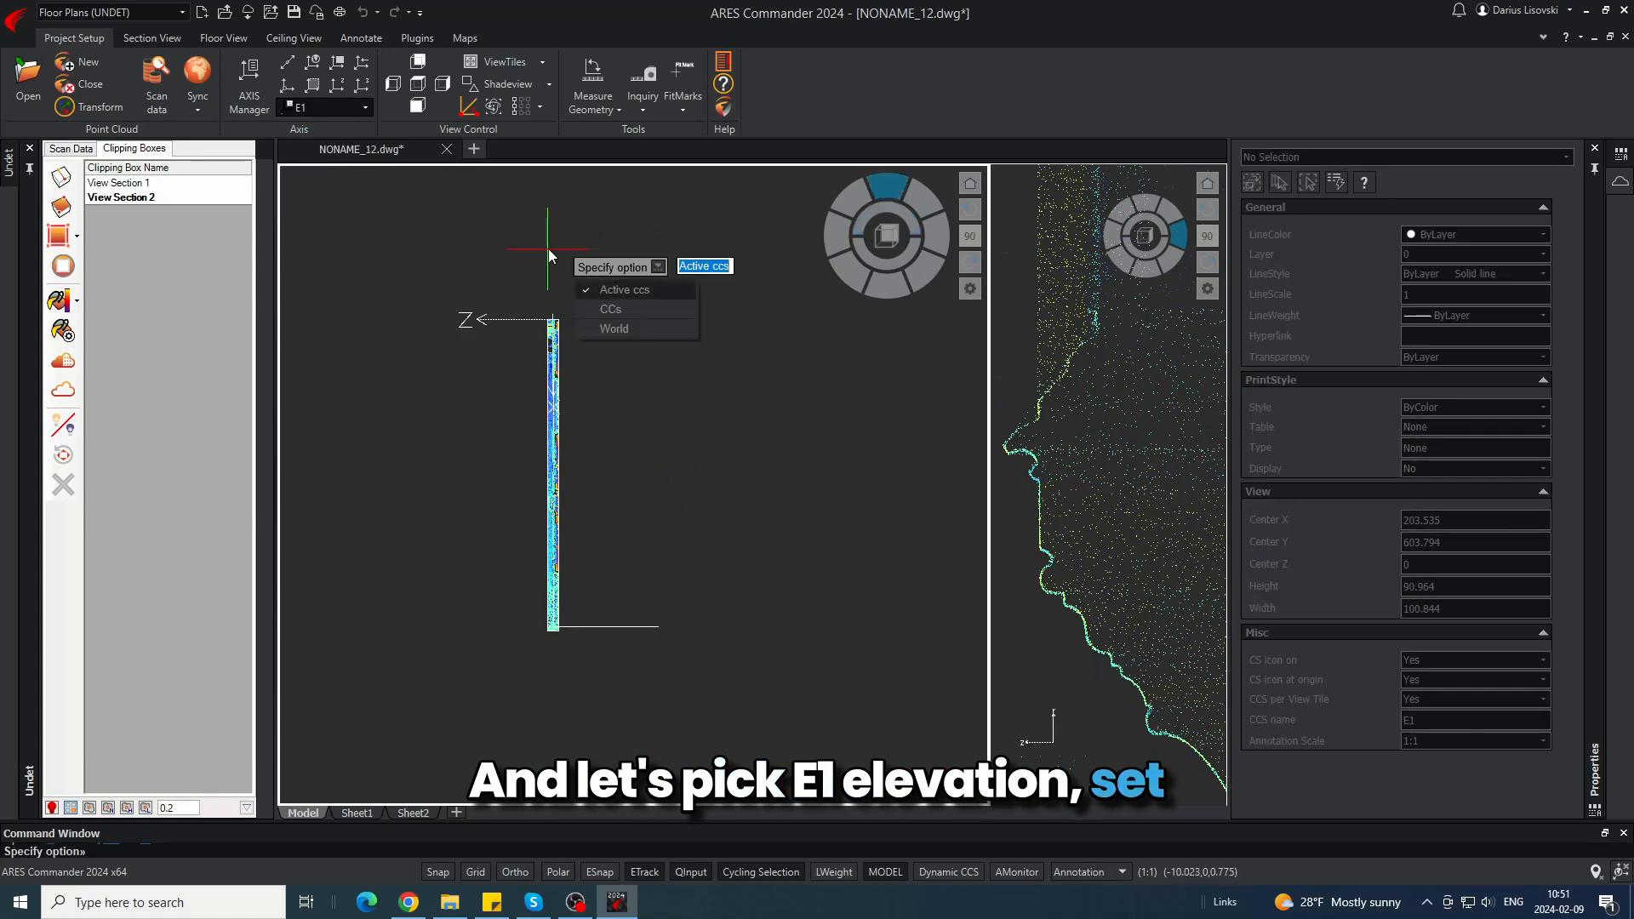
key(Return)
- Stretch the near-origin end of the E1 clipping box outward in the front view, making the box about 45.2 long
scroll(569, 473, up, 6)
click(631, 414)
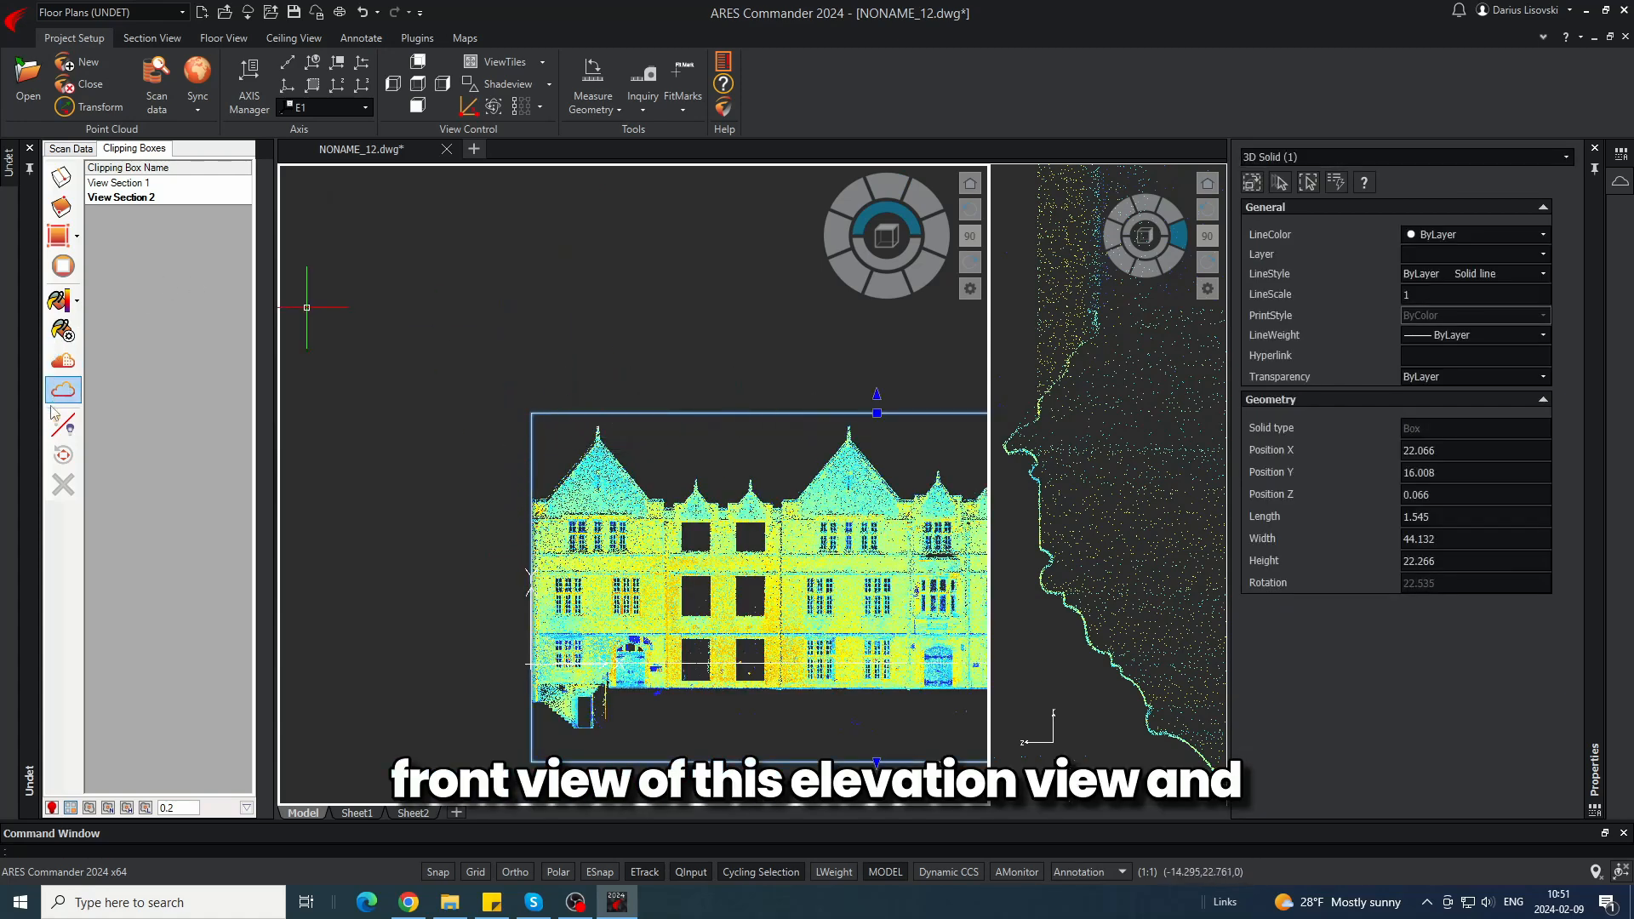
click(531, 588)
scroll(516, 591, up, 6)
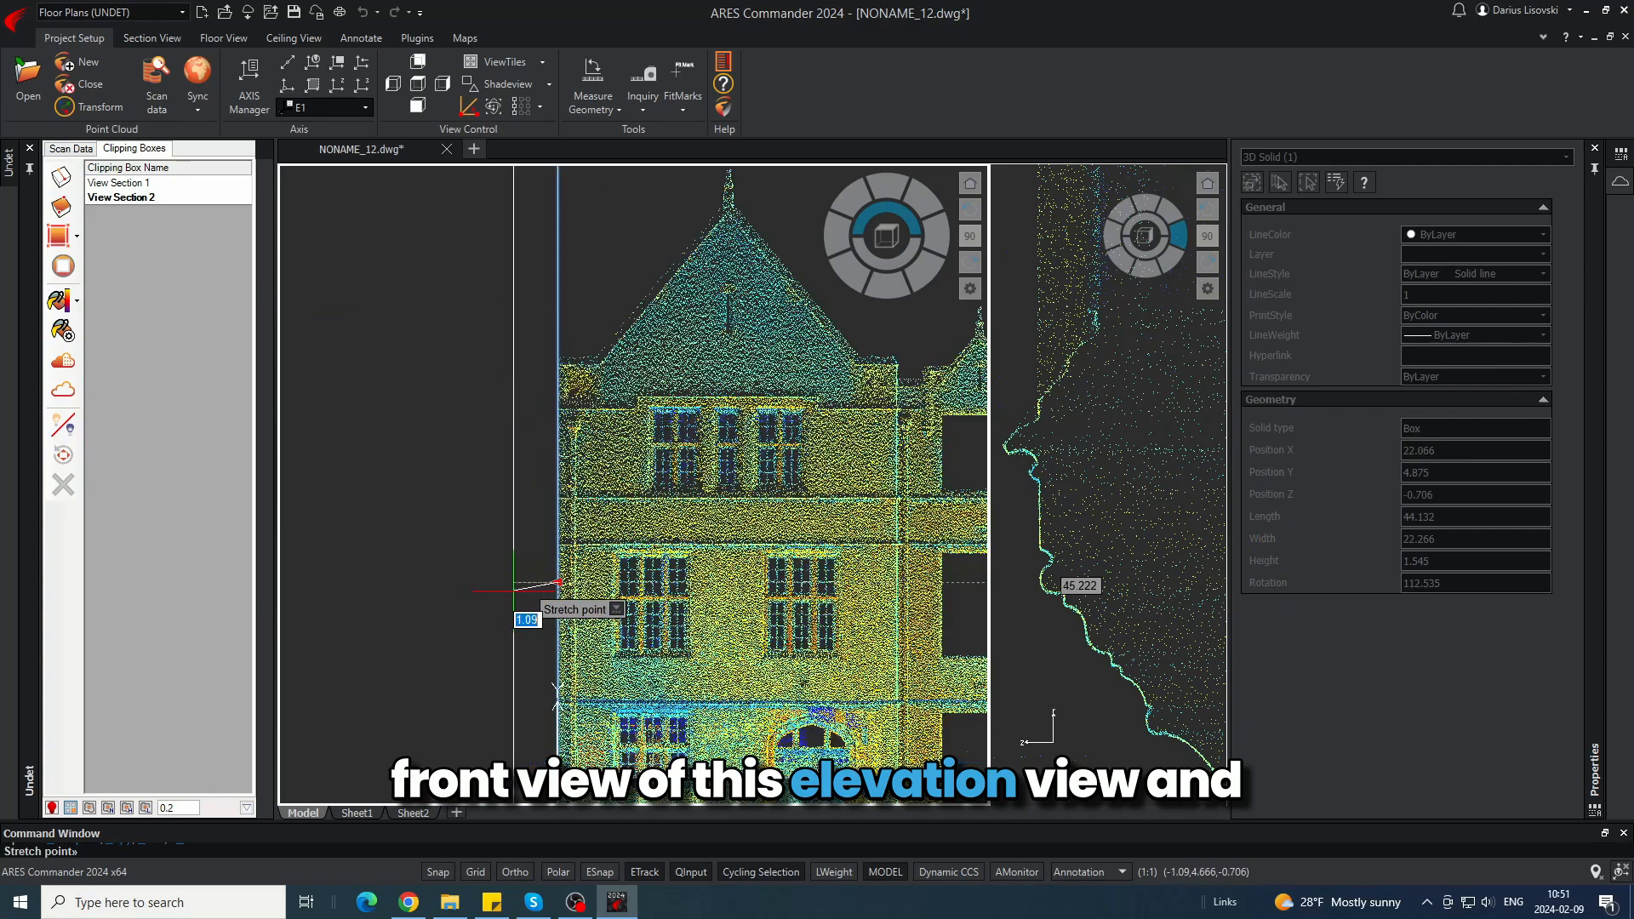
click(514, 592)
- Stretch the far end of the clipping box beyond the facade's last bay, bringing its length to about 46.85
scroll(371, 432, down, 7)
middle_drag(863, 477, 678, 463)
scroll(678, 461, up, 4)
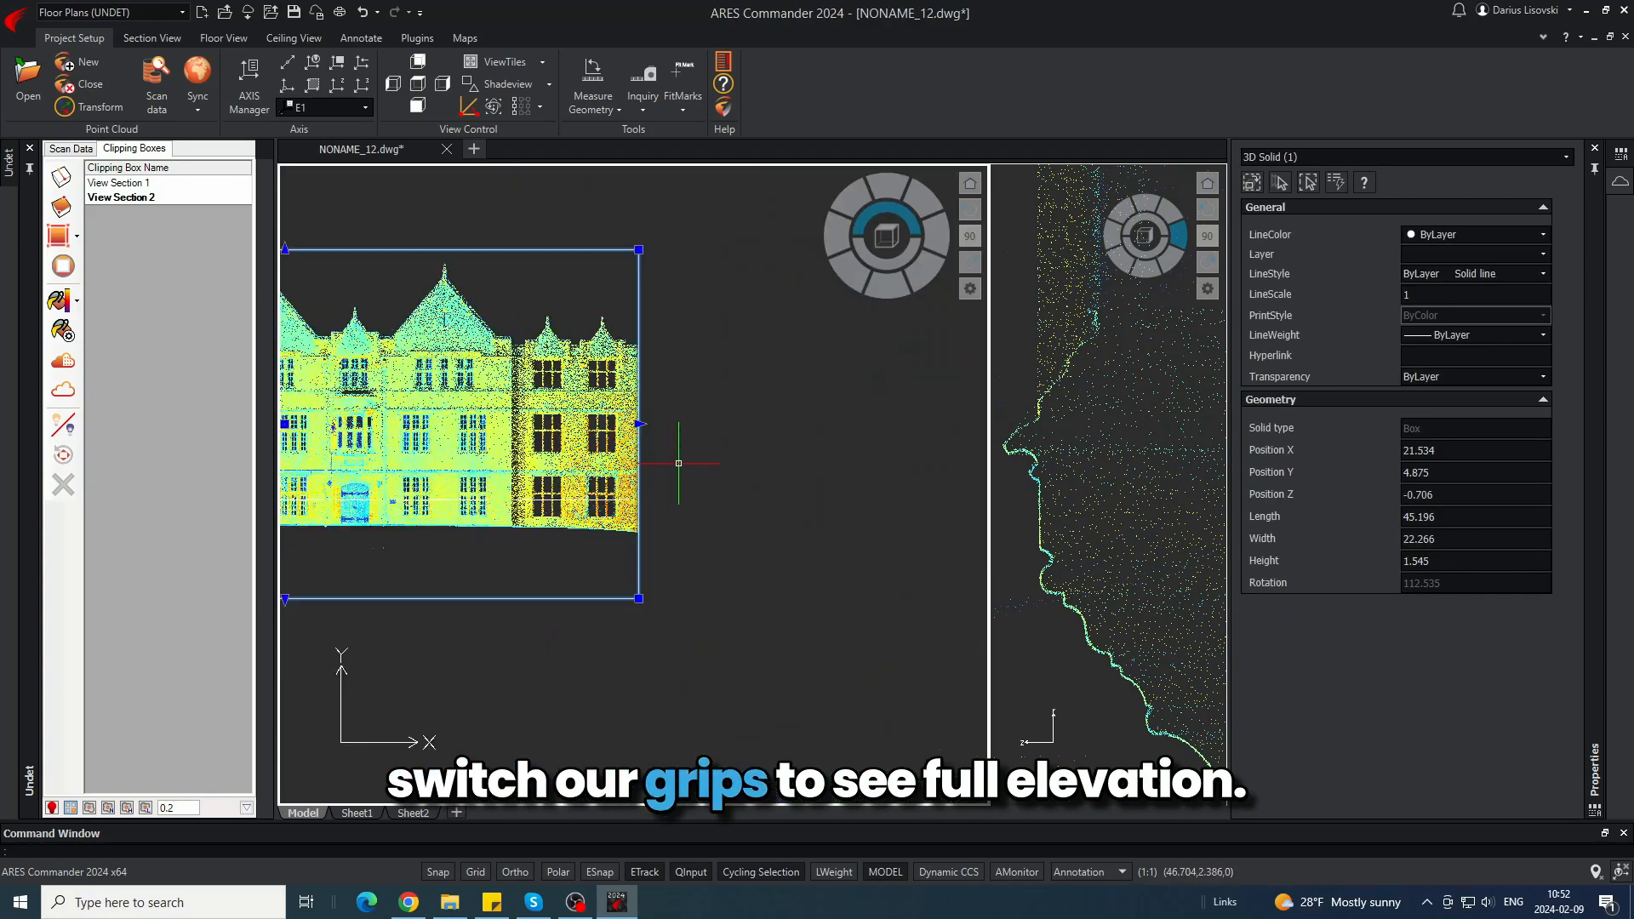
click(614, 403)
click(651, 403)
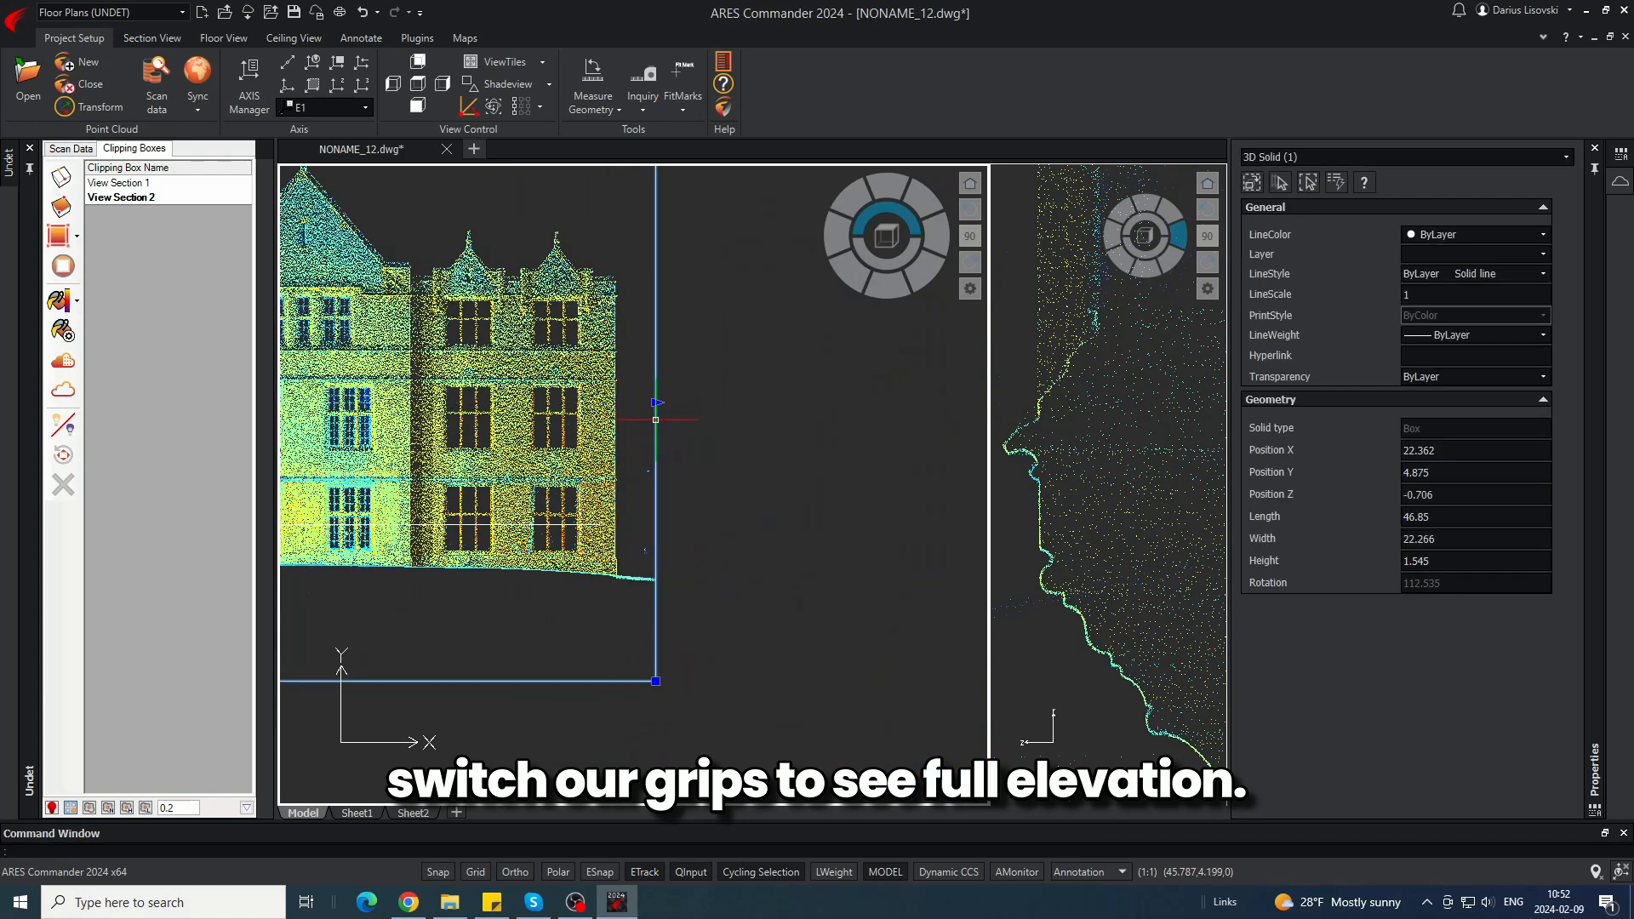
scroll(744, 443, down, 4)
key(Escape)
- Deepen the clipping box into the wall to about 2.1 in the side view, and fine-tune its inner face slightly back
click(1109, 460)
scroll(1108, 459, down, 6)
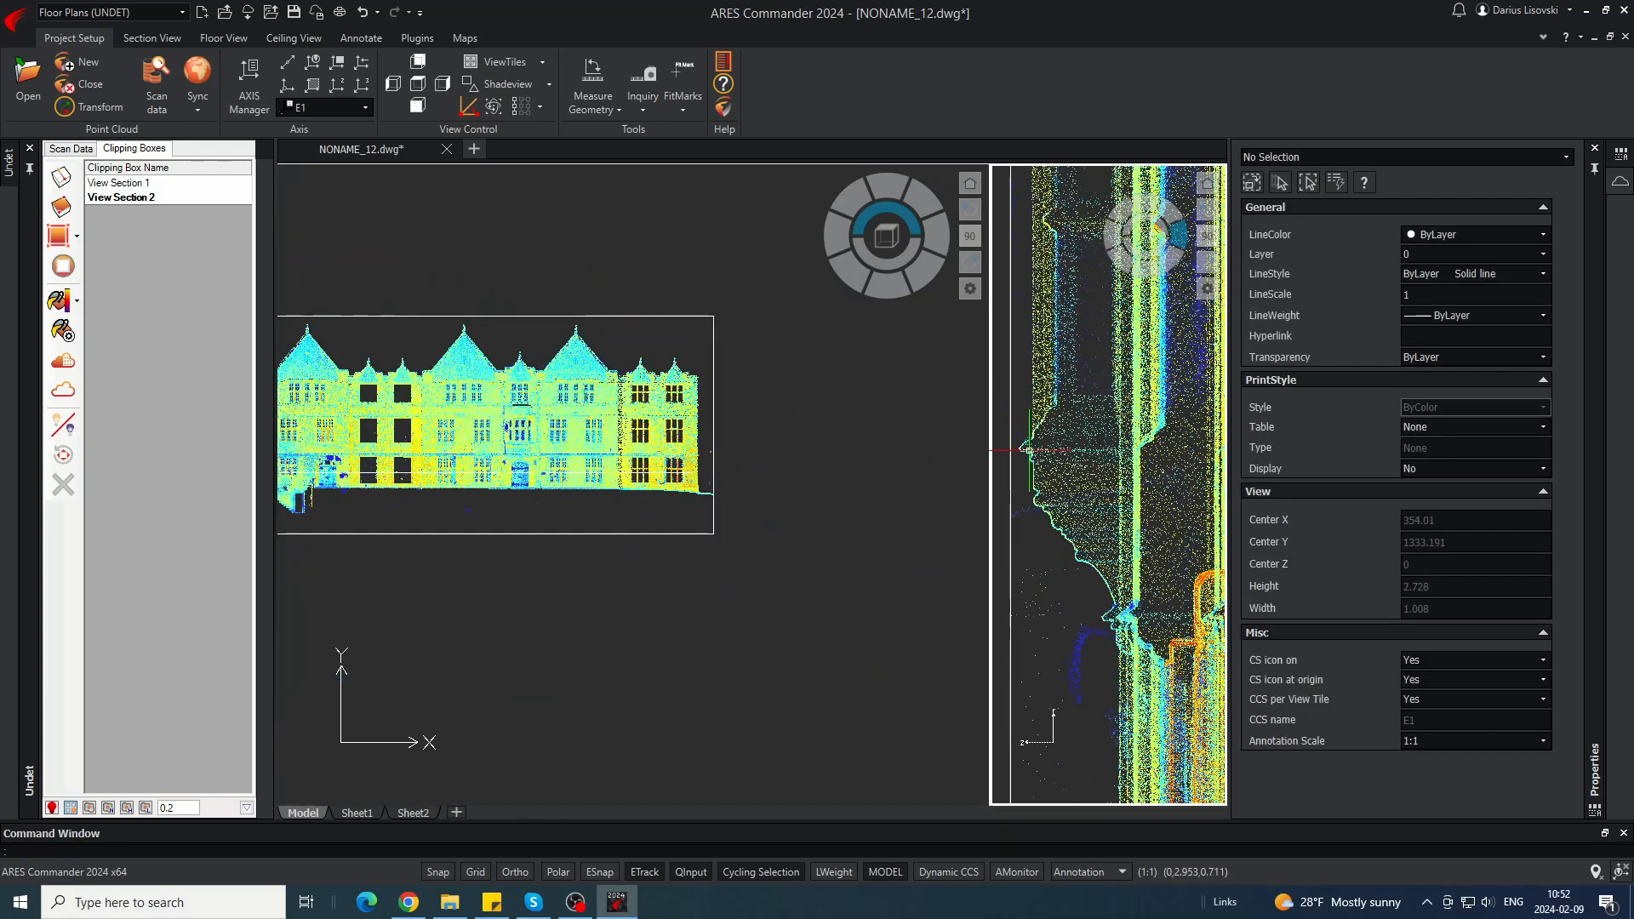
click(1172, 445)
click(1023, 439)
scroll(1020, 483, down, 4)
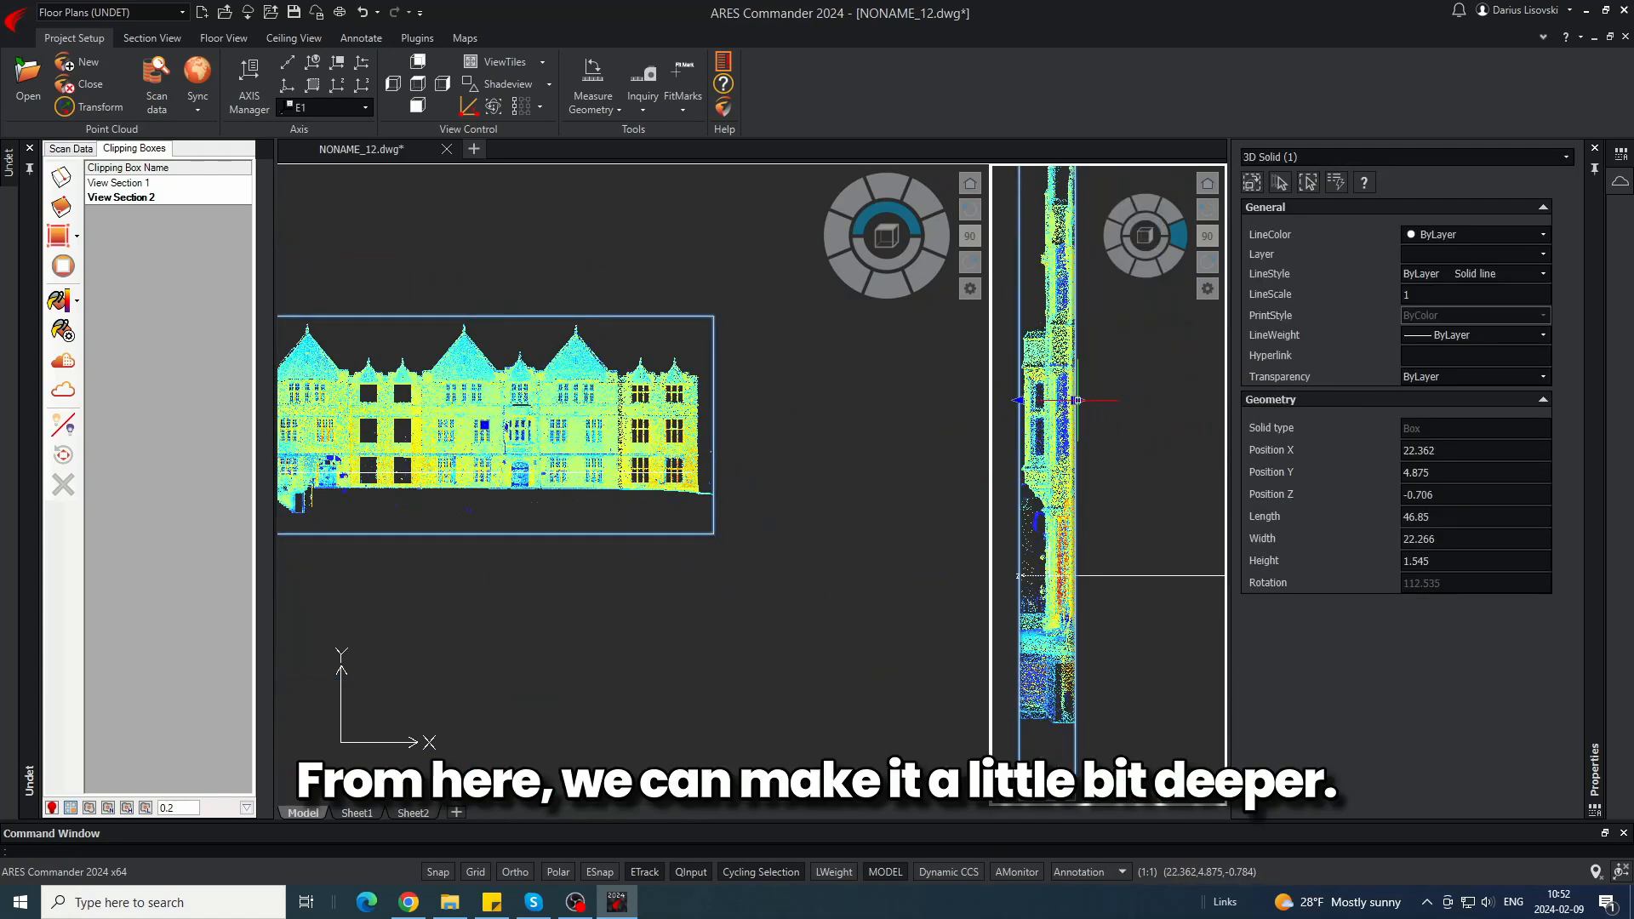
click(1078, 400)
click(1096, 398)
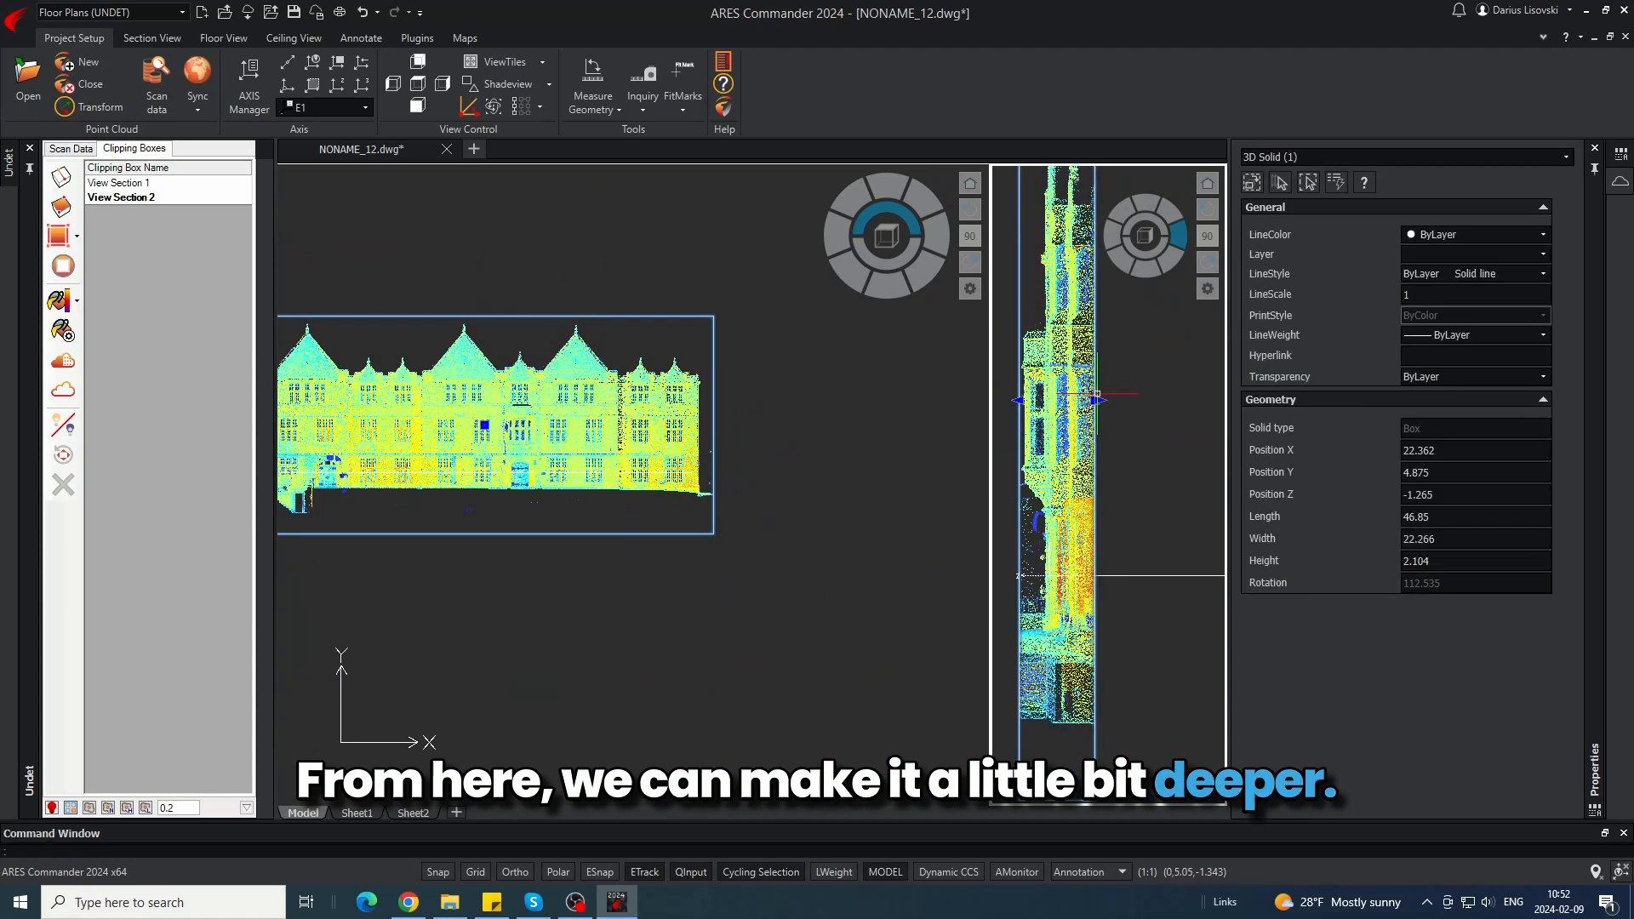
click(1096, 442)
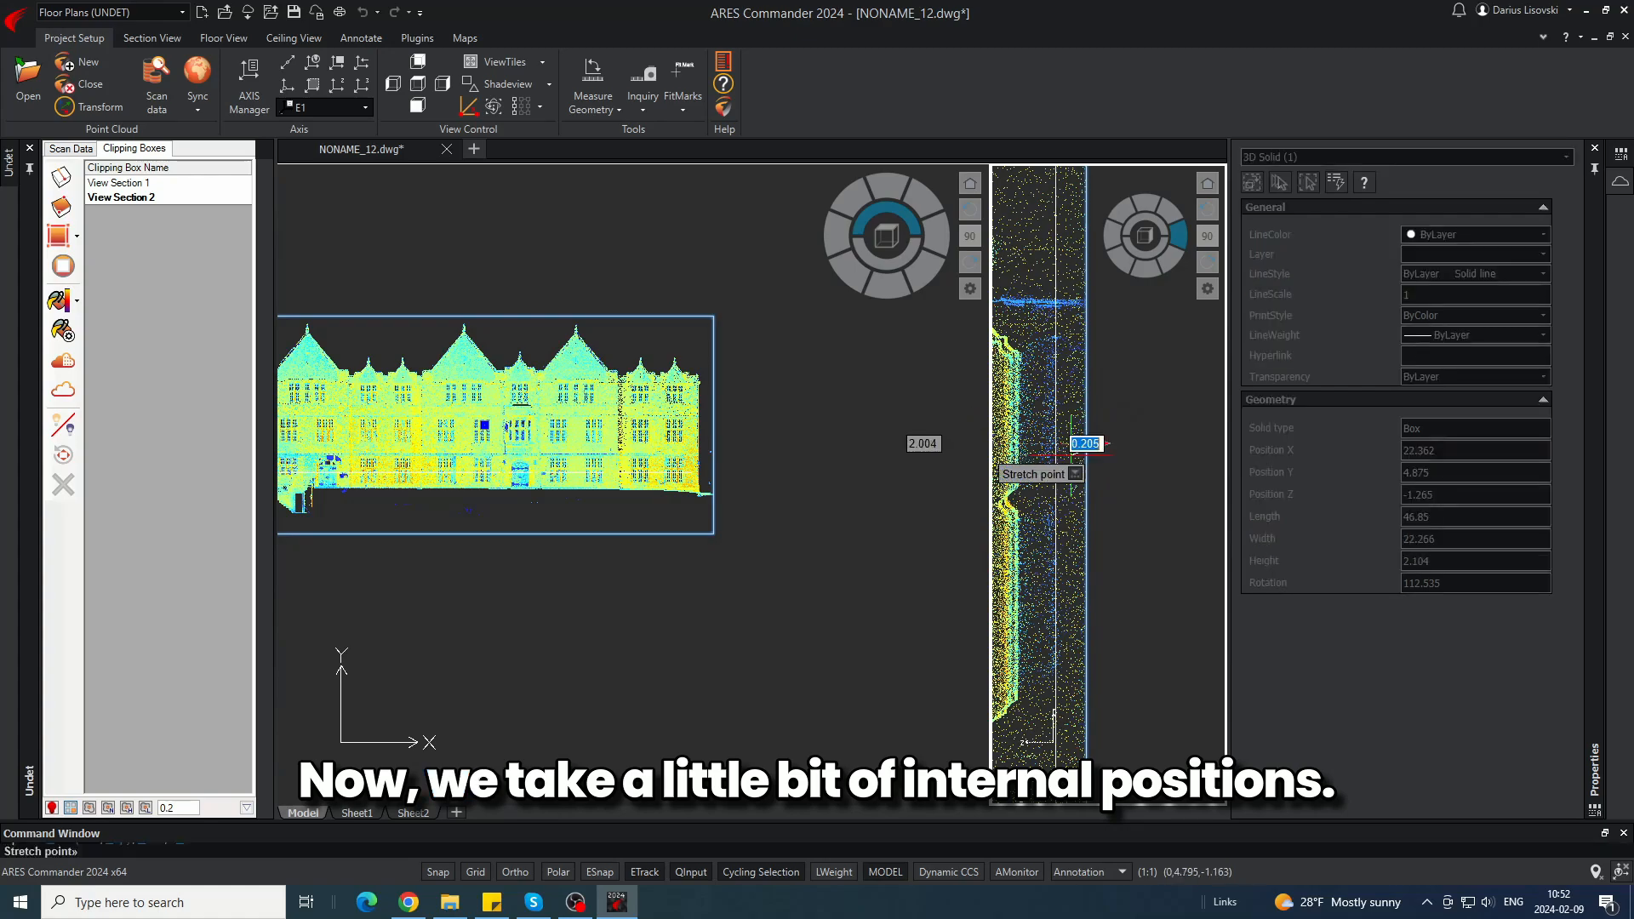
click(1075, 444)
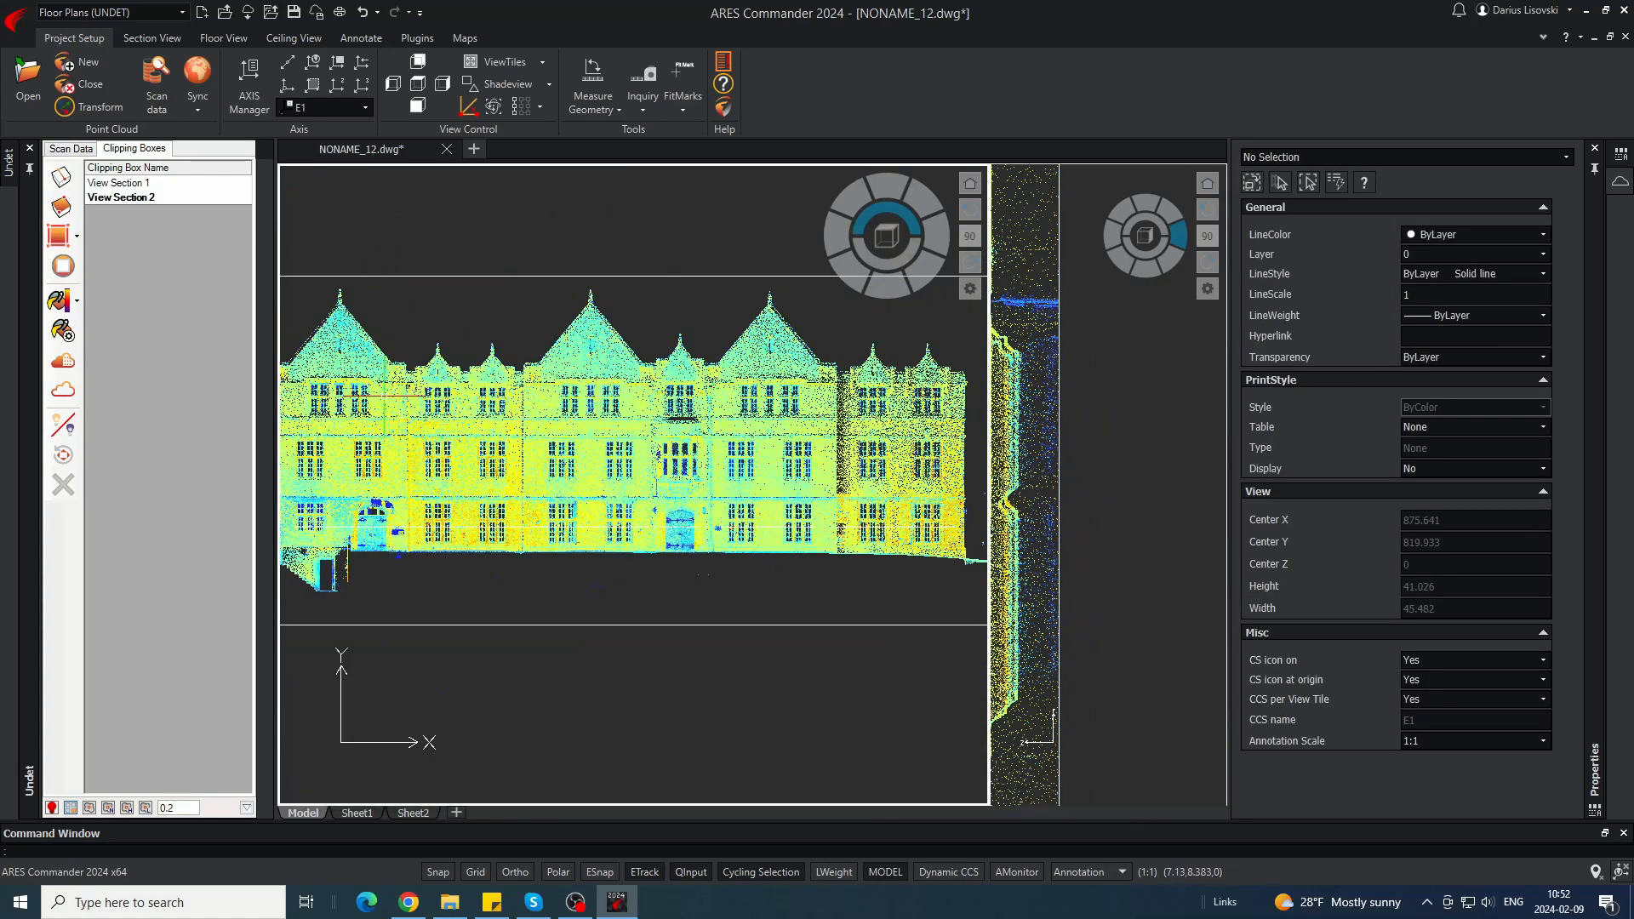
- Switch off the Basement, 202_First and 201_Ground scan groups, leaving only the Ext group visible
middle_drag(486, 410, 579, 419)
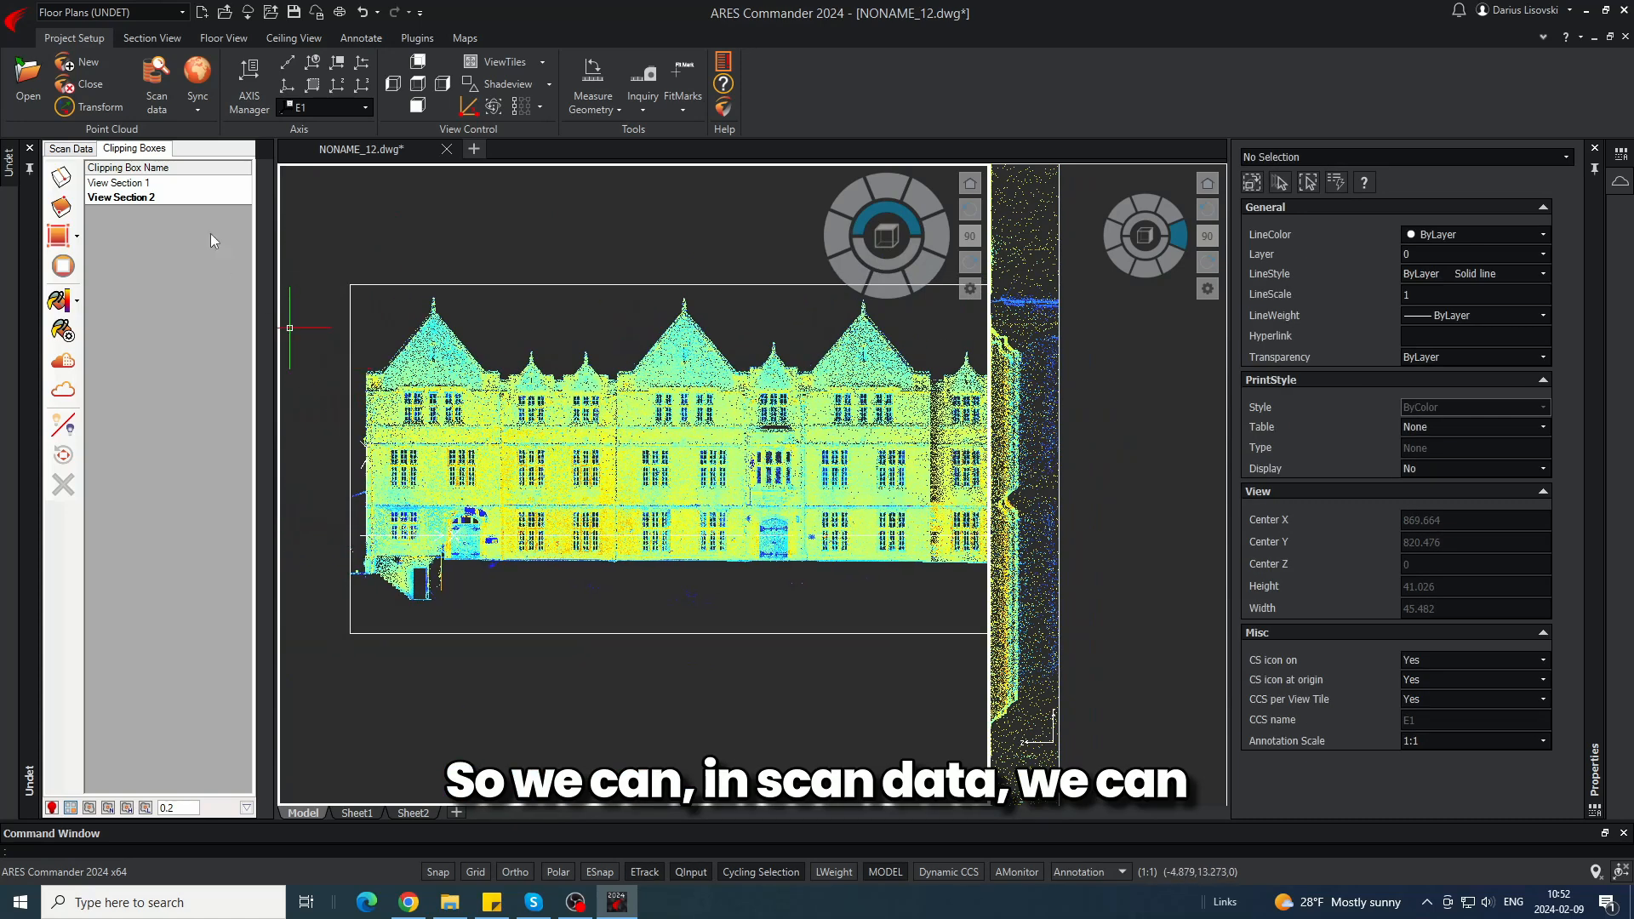
click(78, 150)
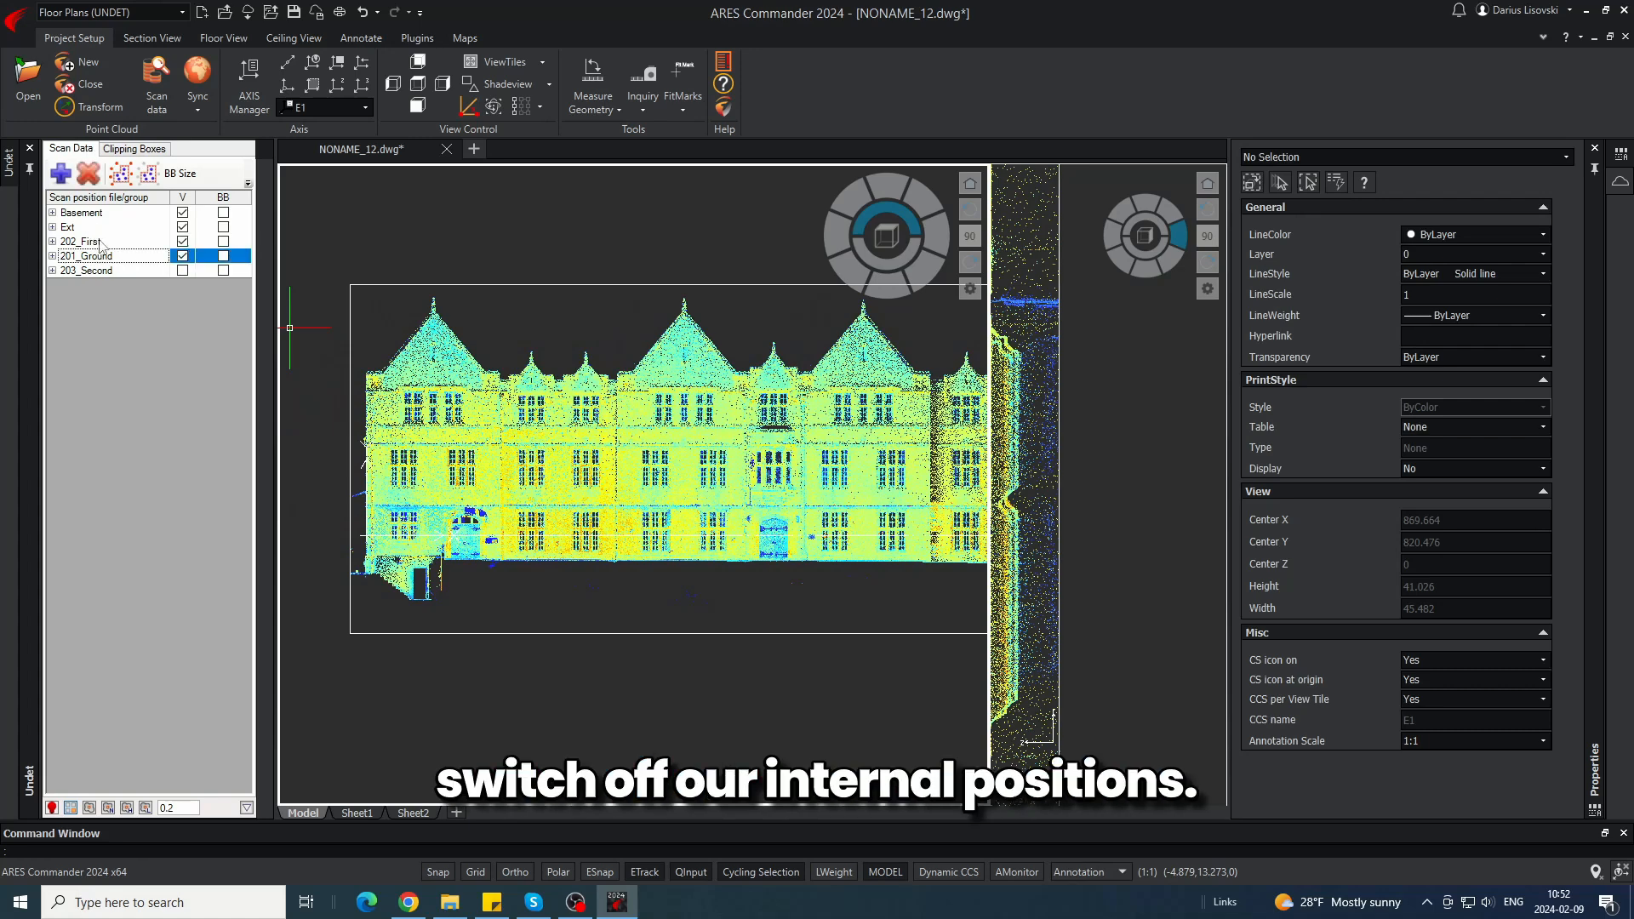
ctrl+click(128, 242)
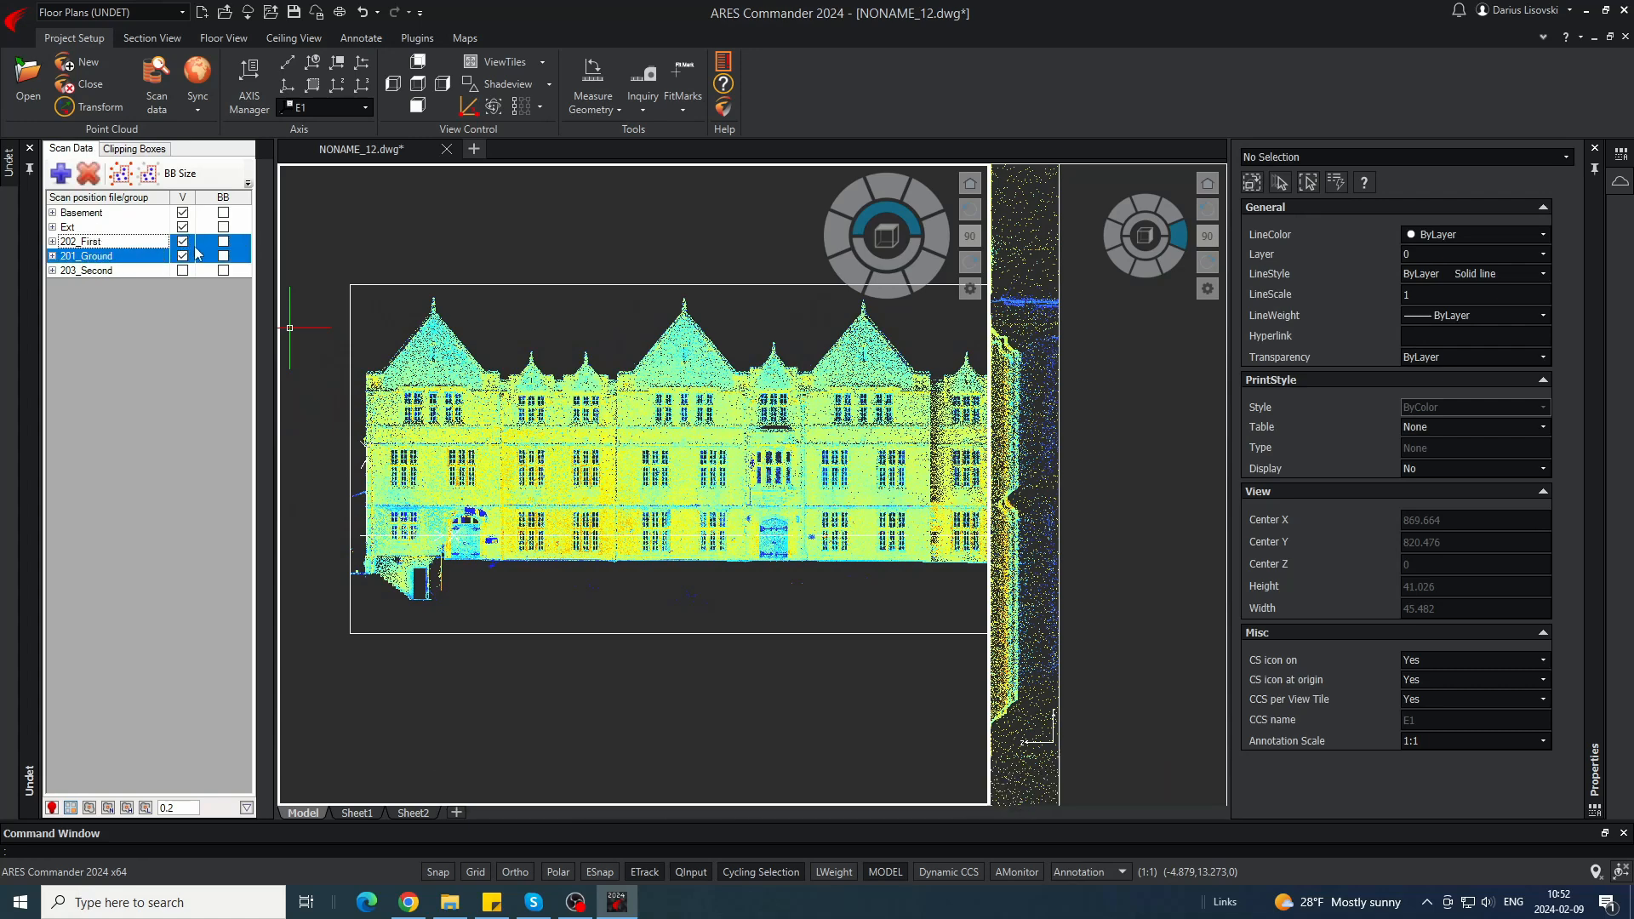
click(182, 213)
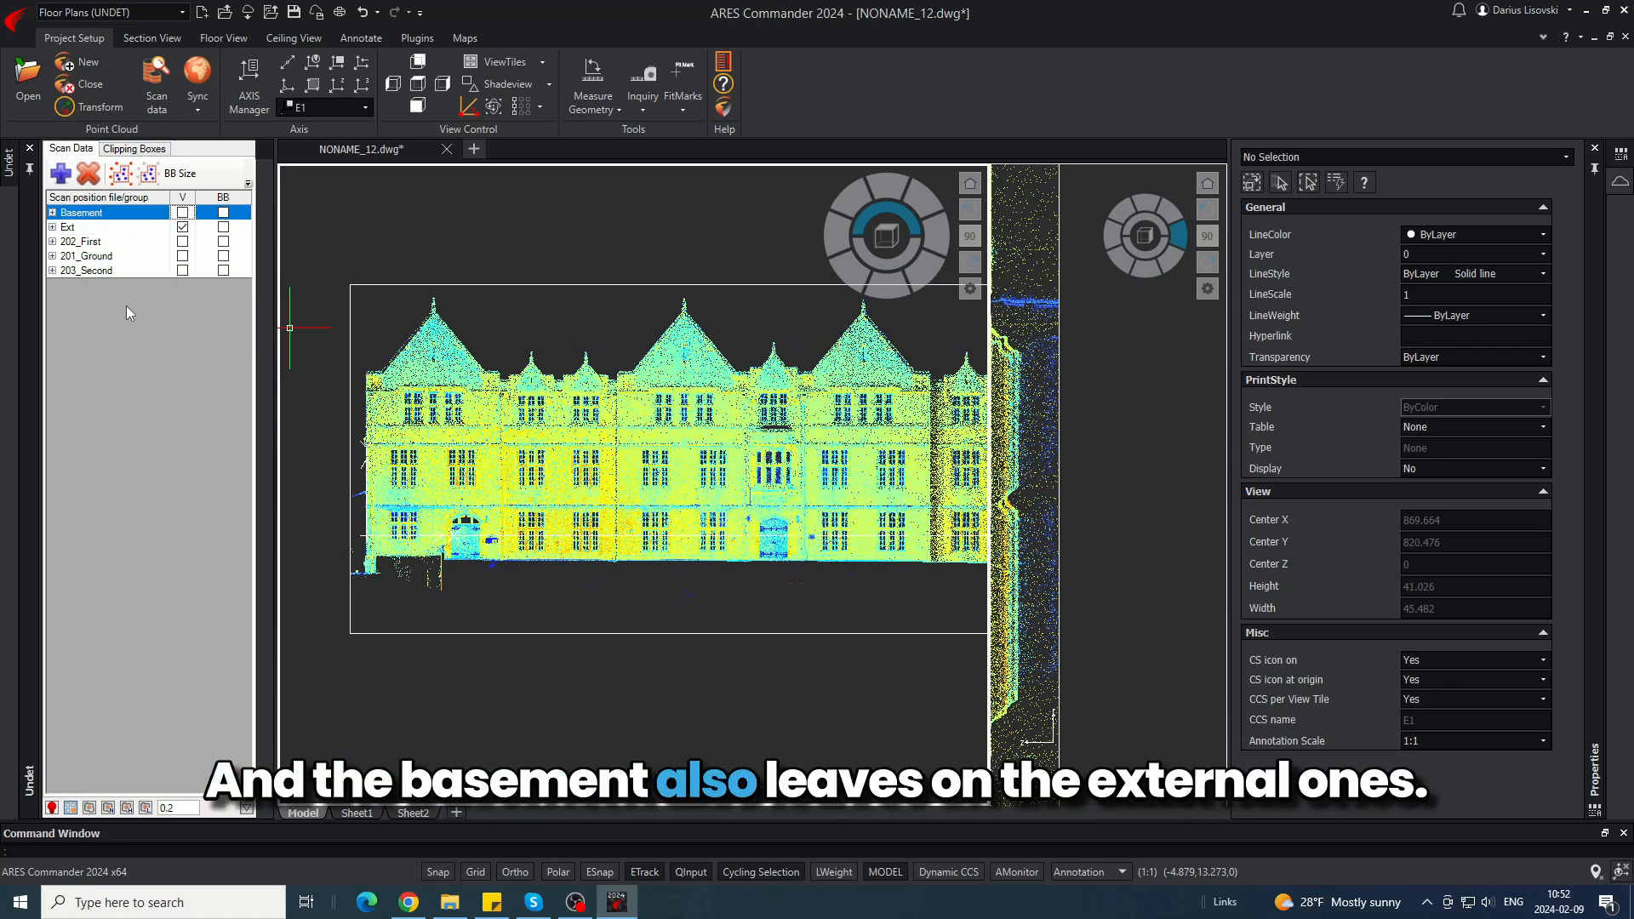
click(182, 227)
click(182, 228)
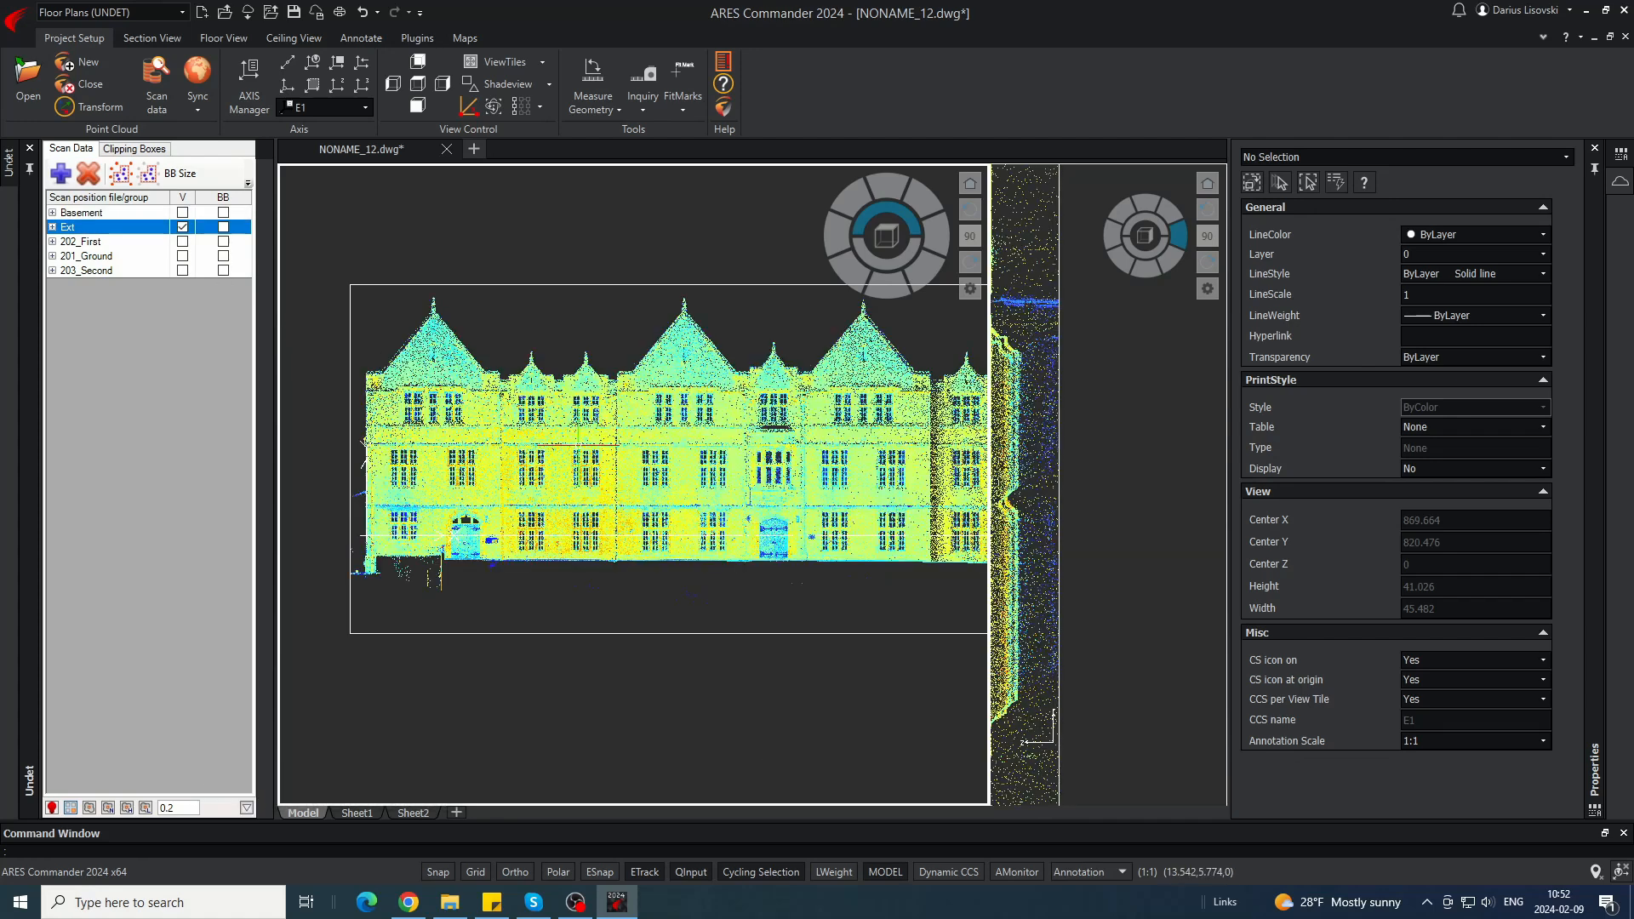
- Change the point cloud colouring to realistic colours and check the facade from end to end
click(135, 149)
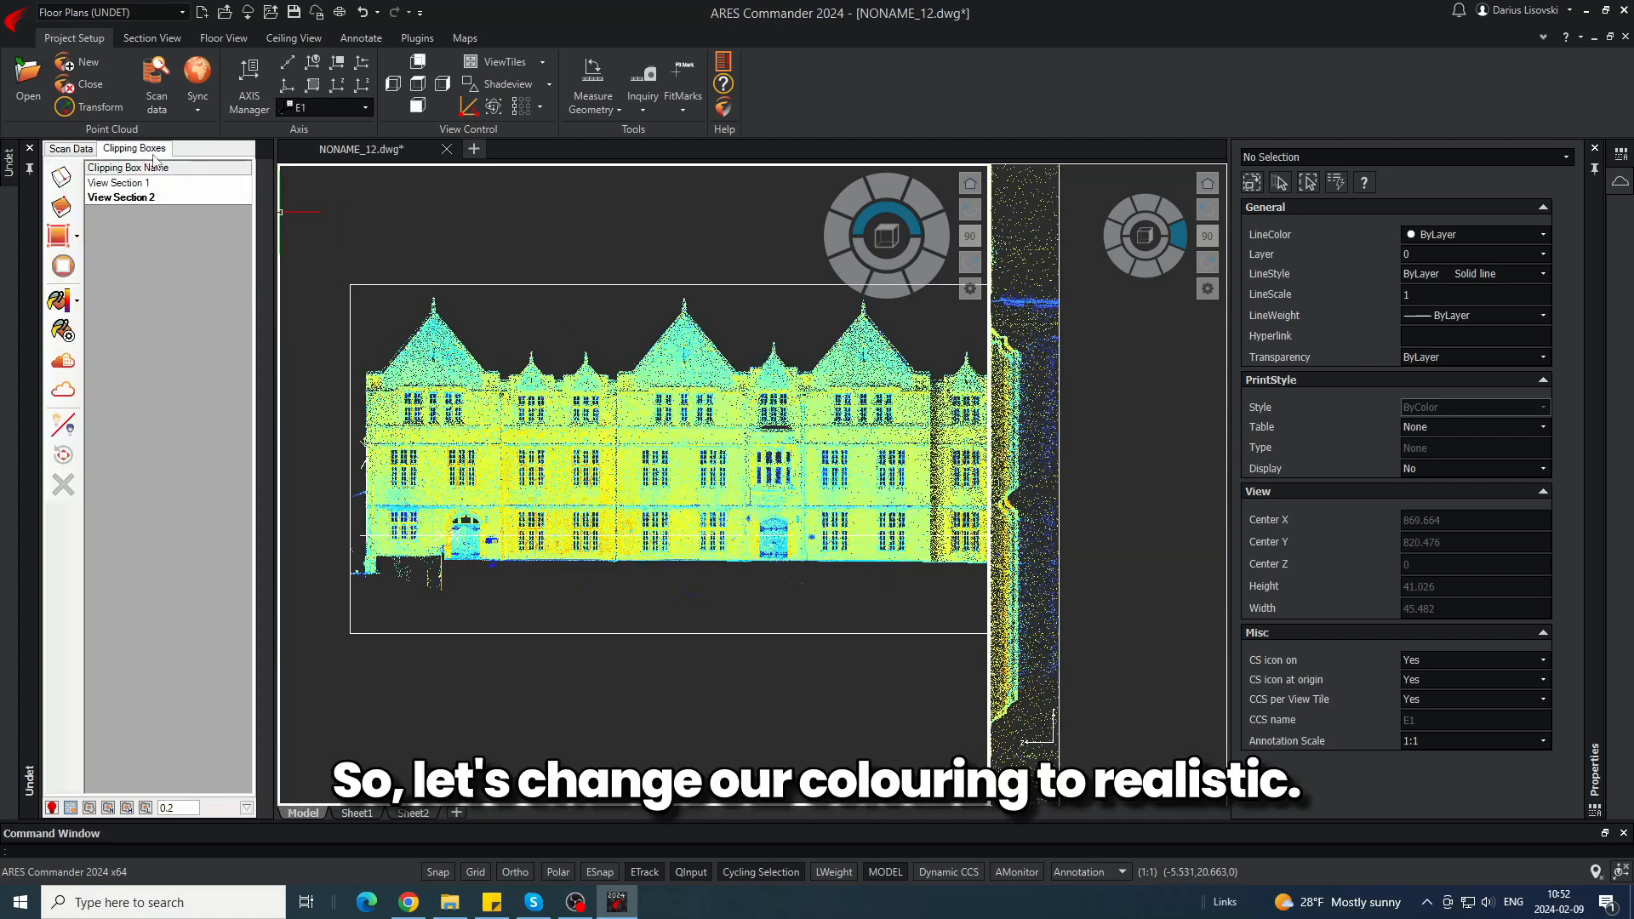
click(77, 301)
click(136, 303)
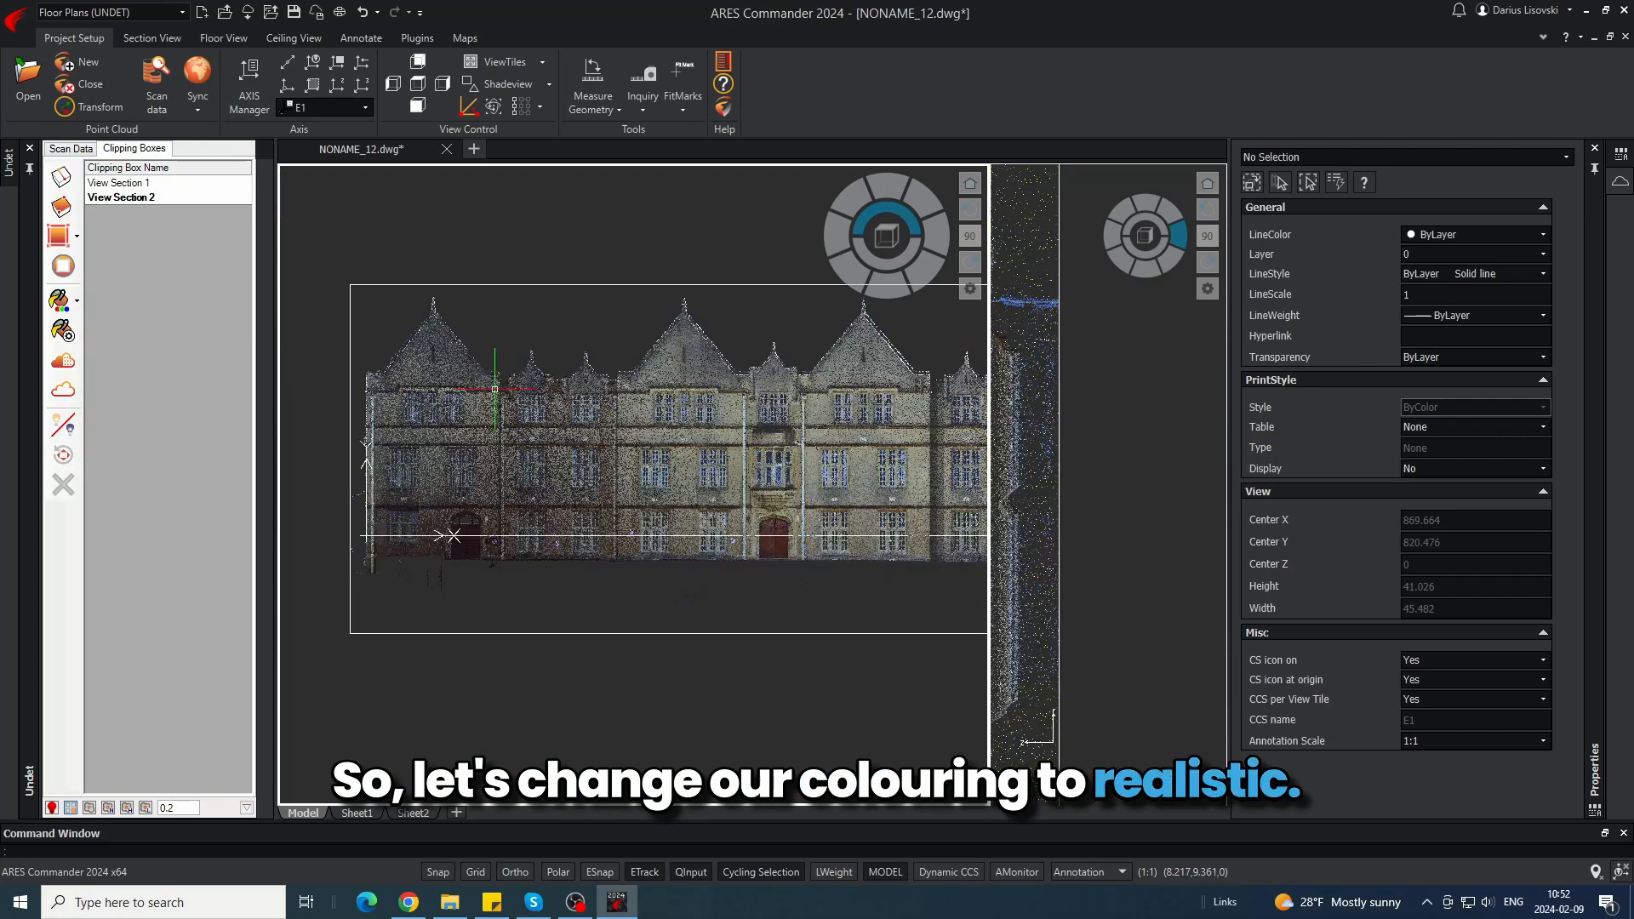
middle_drag(875, 464, 609, 427)
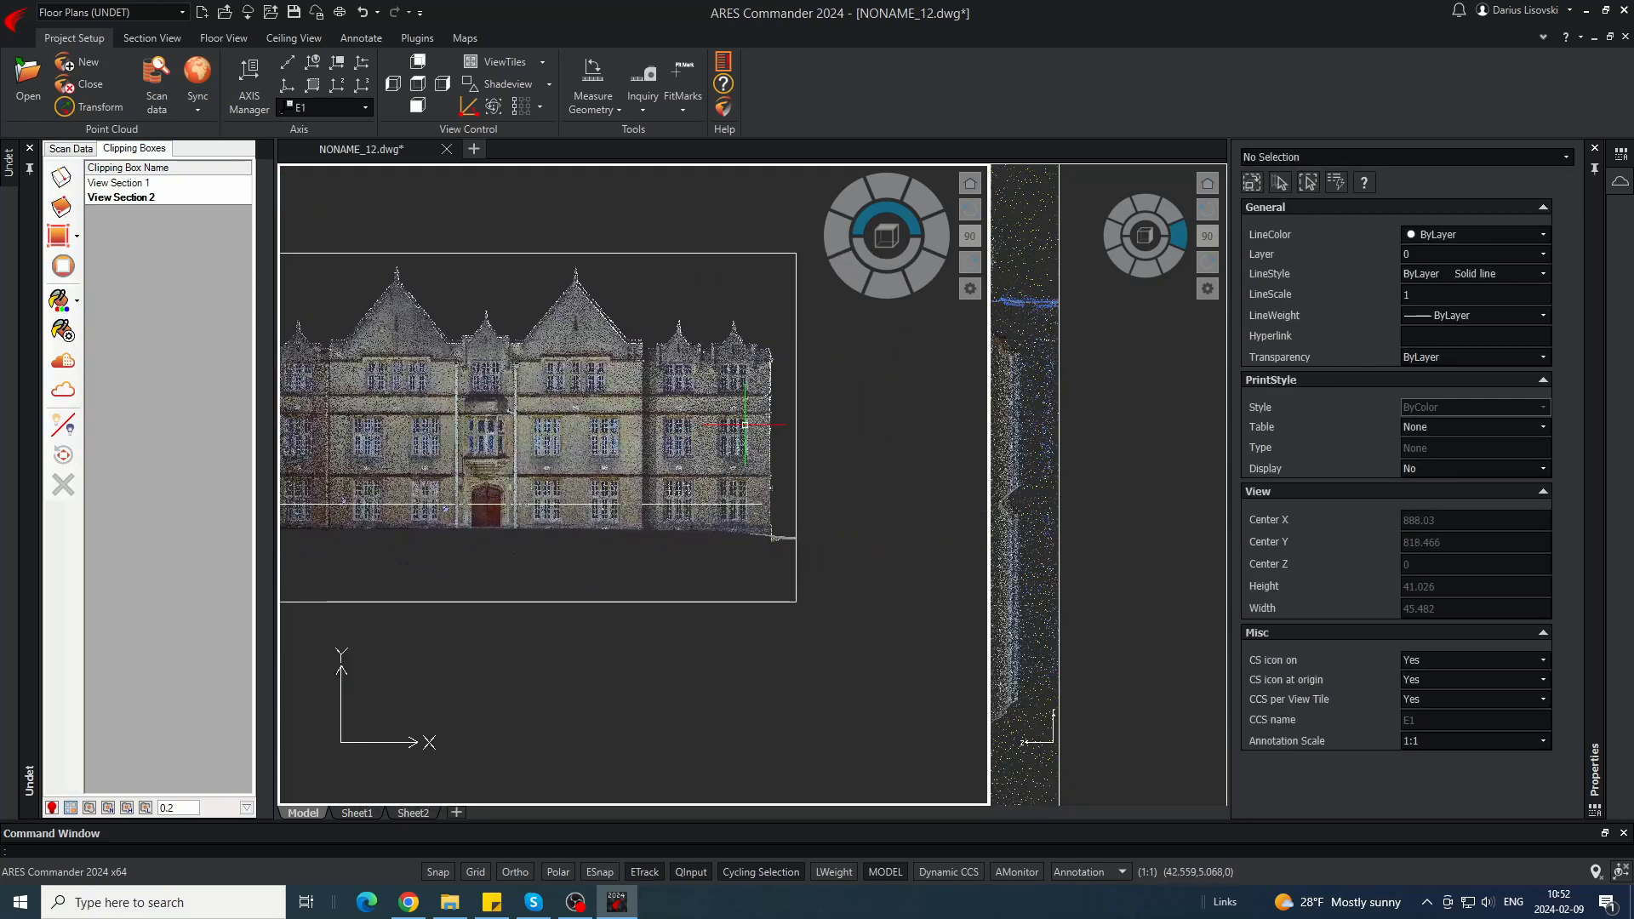
middle_drag(451, 409, 814, 425)
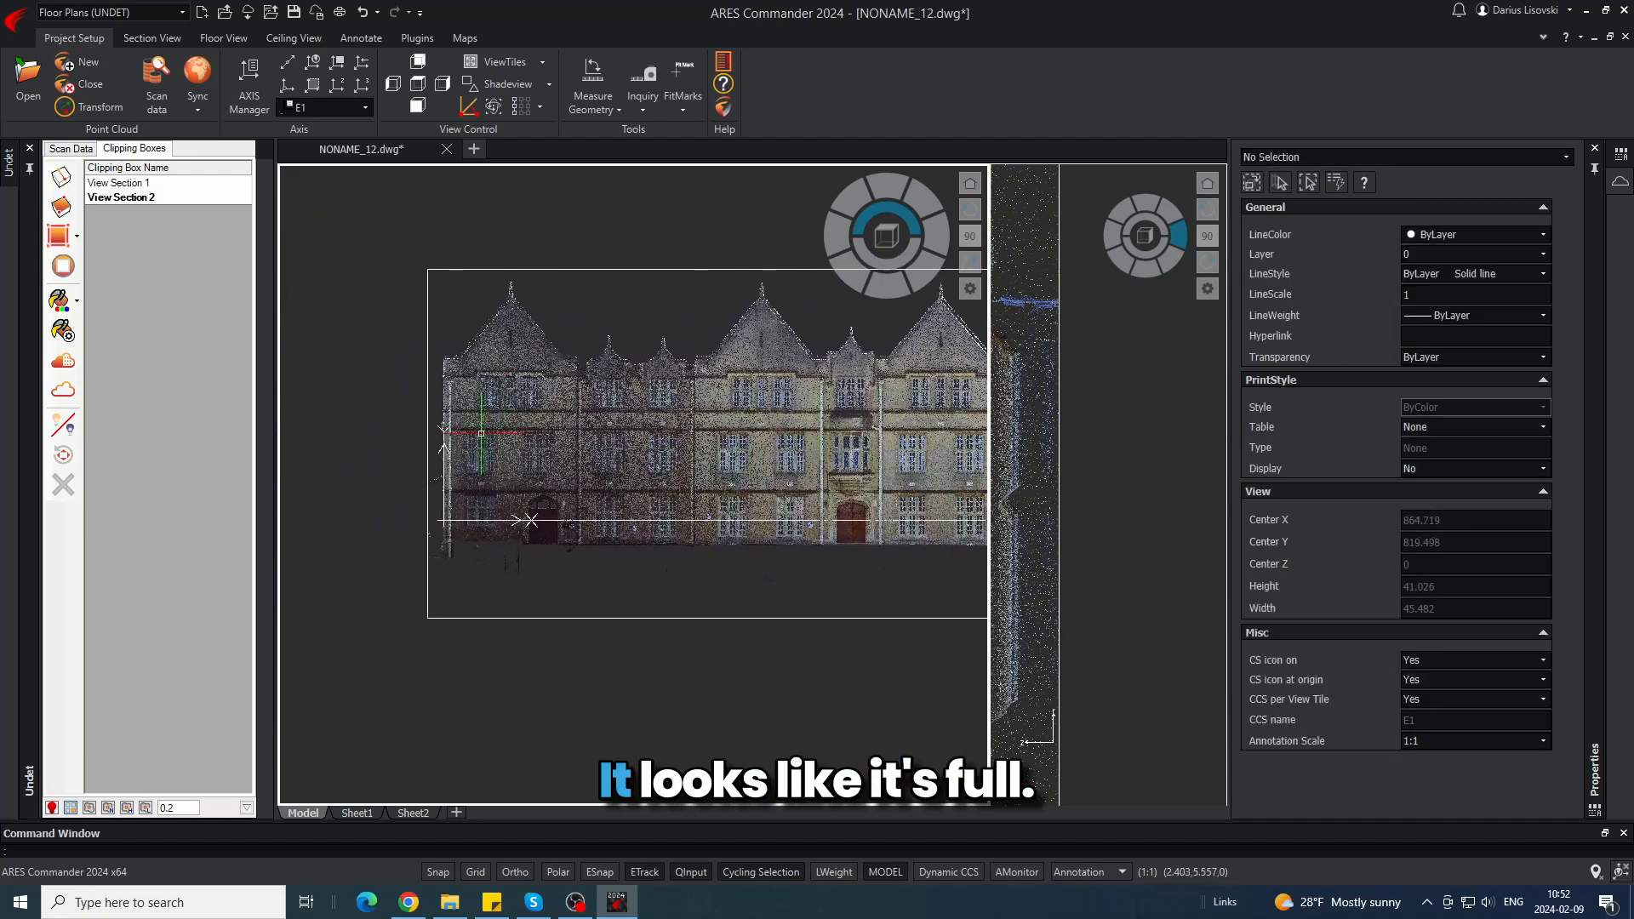
scroll(849, 464, up, 6)
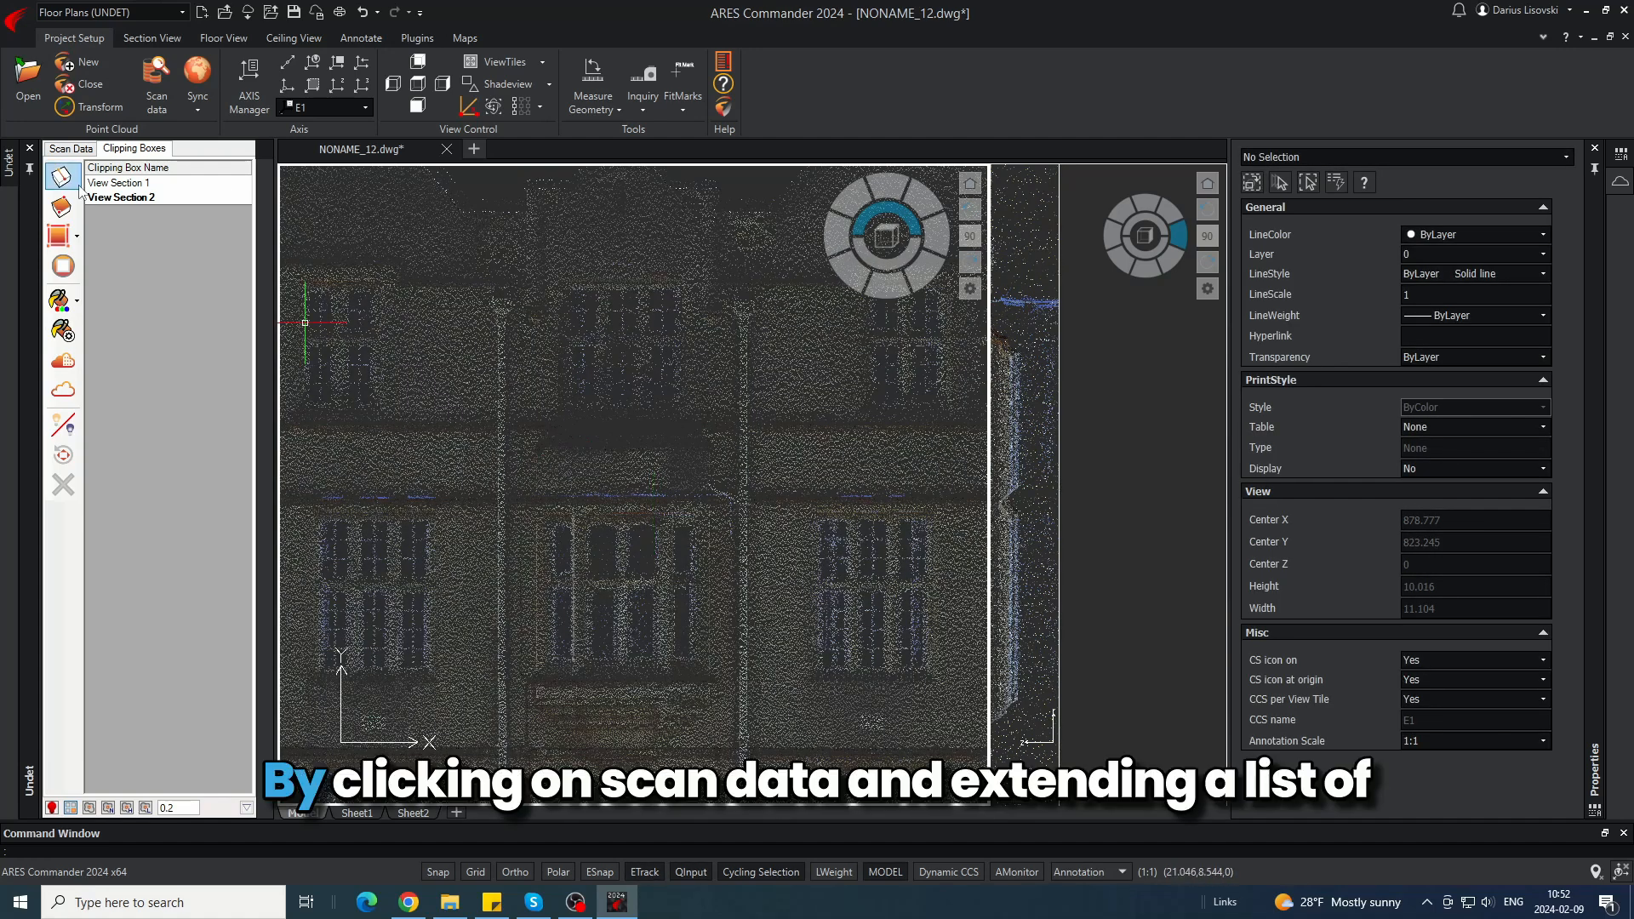
- Expand the Ext scan group and review its individual scan positions alongside the central part of the facade
click(71, 148)
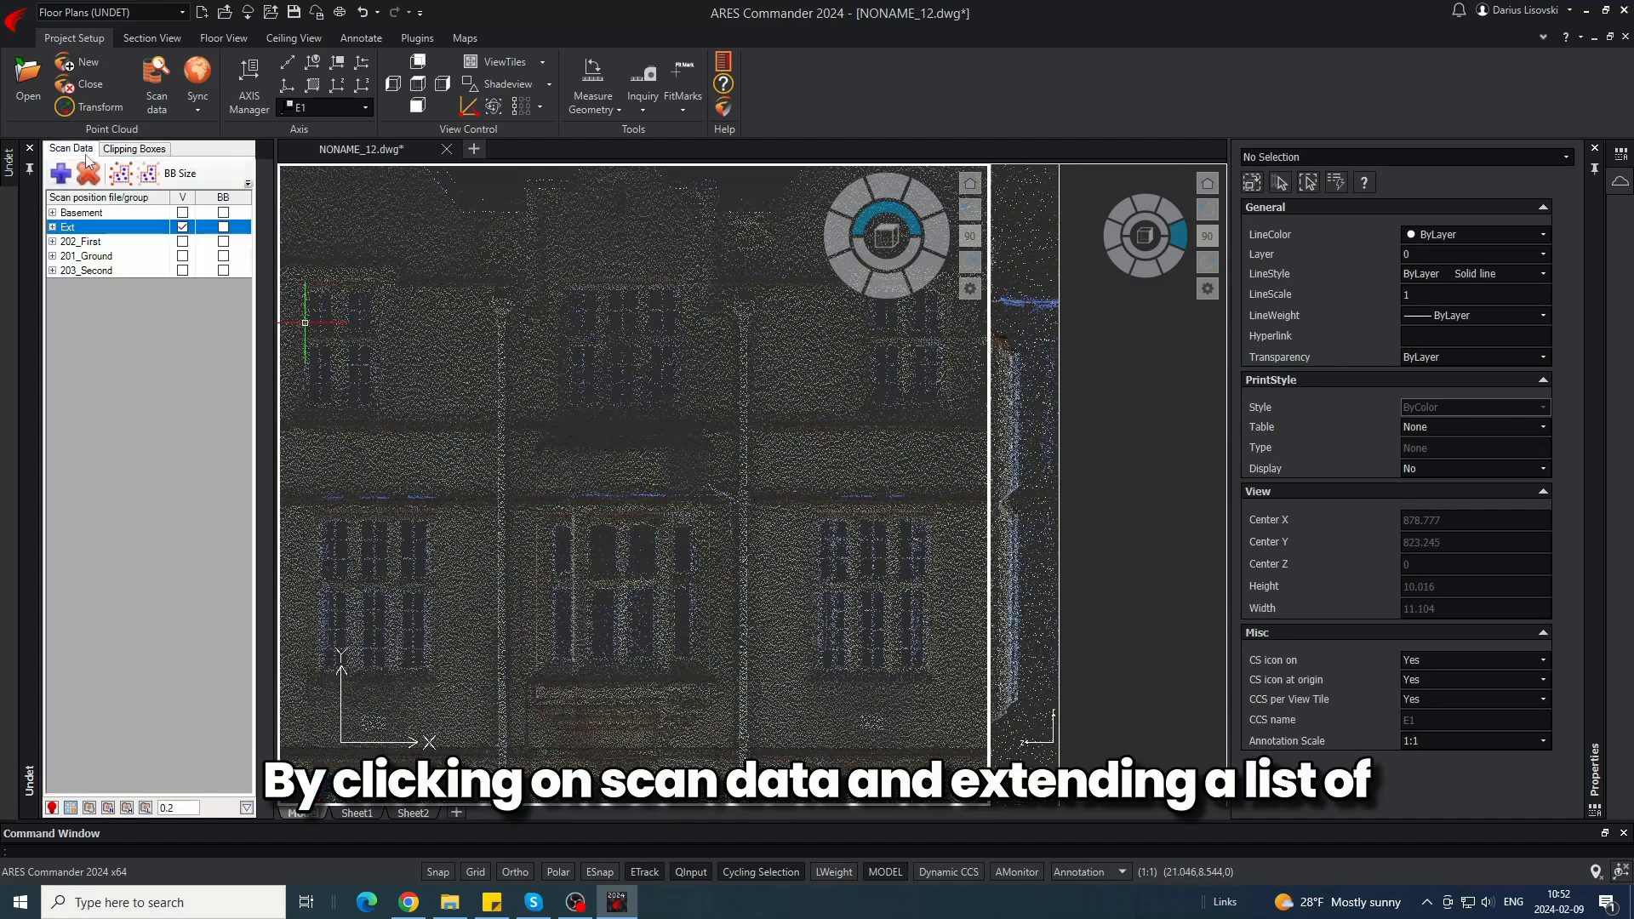
click(53, 228)
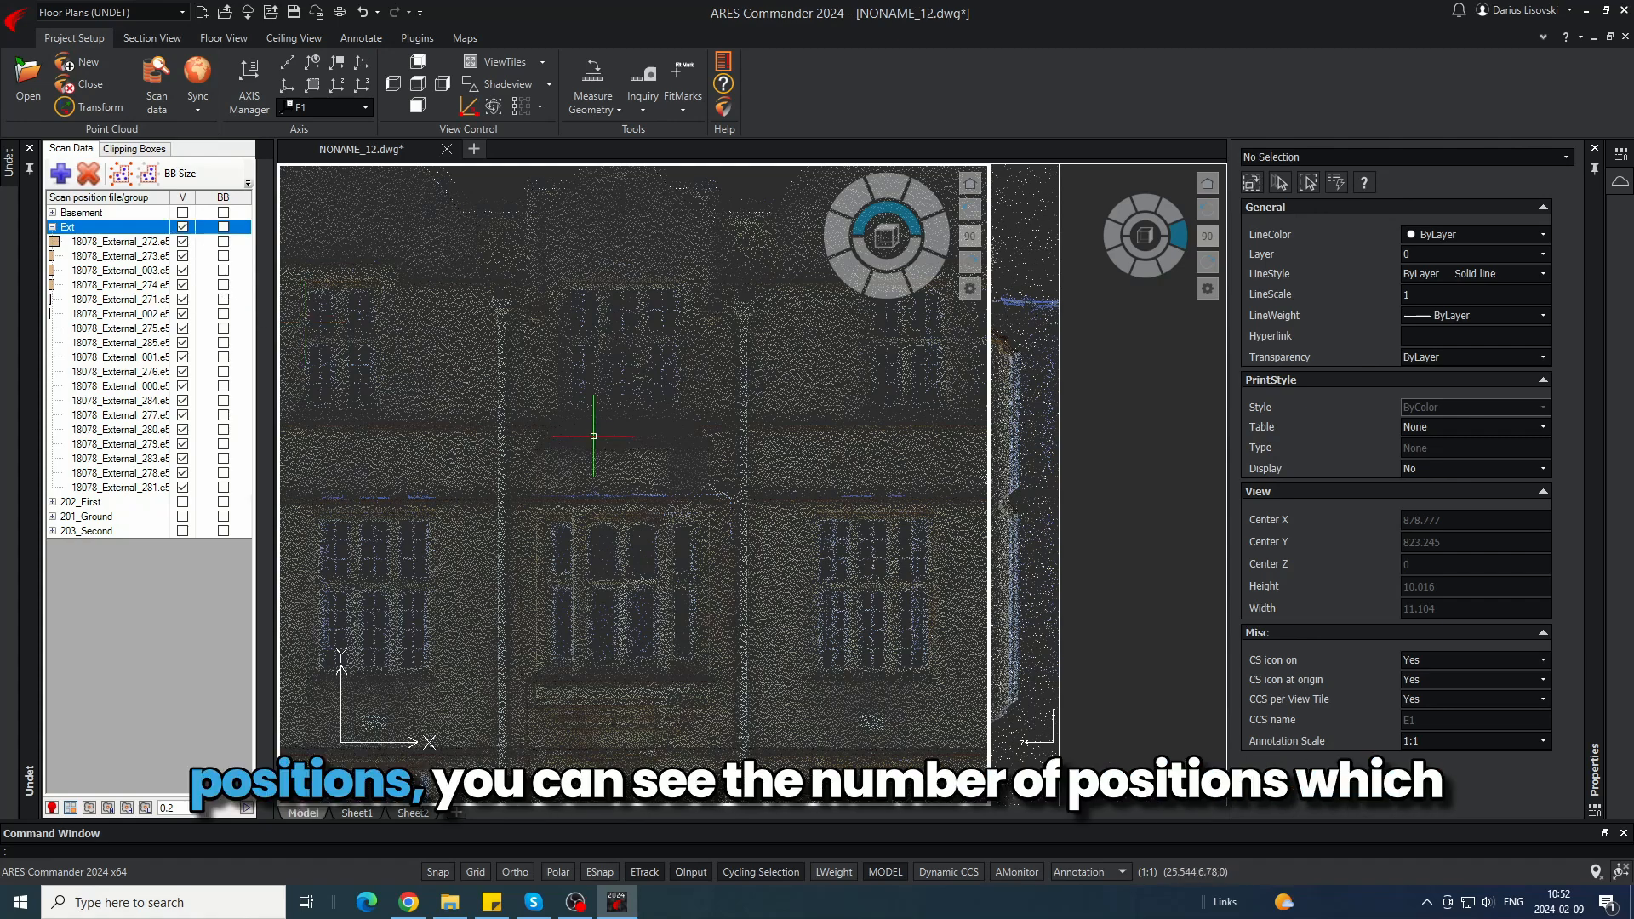
middle_drag(634, 564, 611, 317)
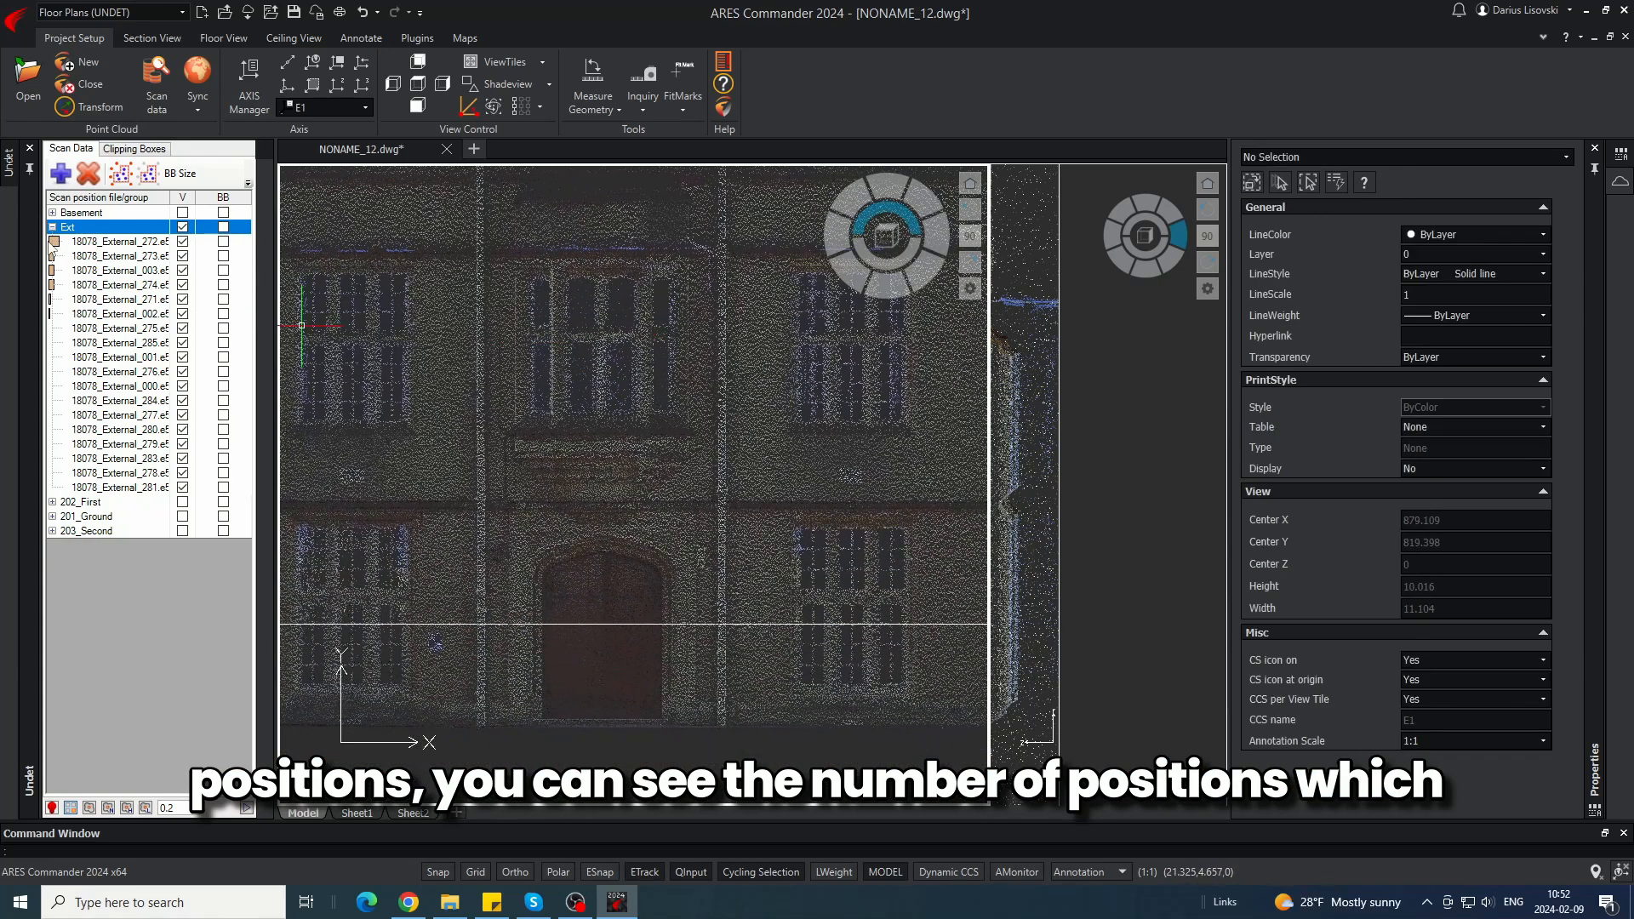
click(106, 242)
click(123, 486)
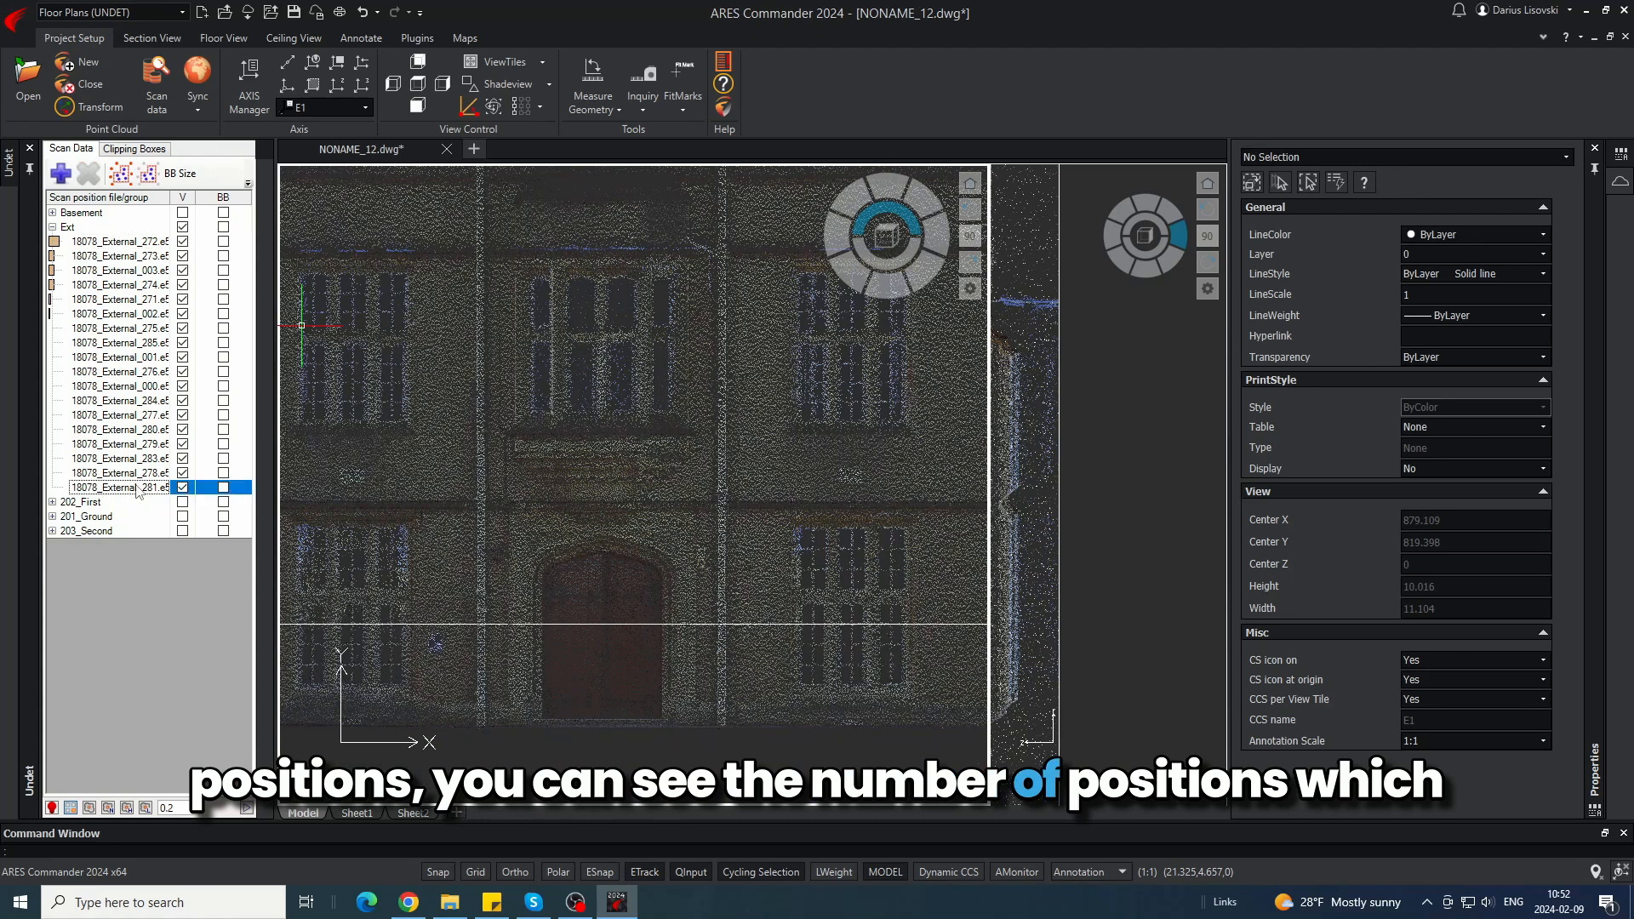
click(88, 243)
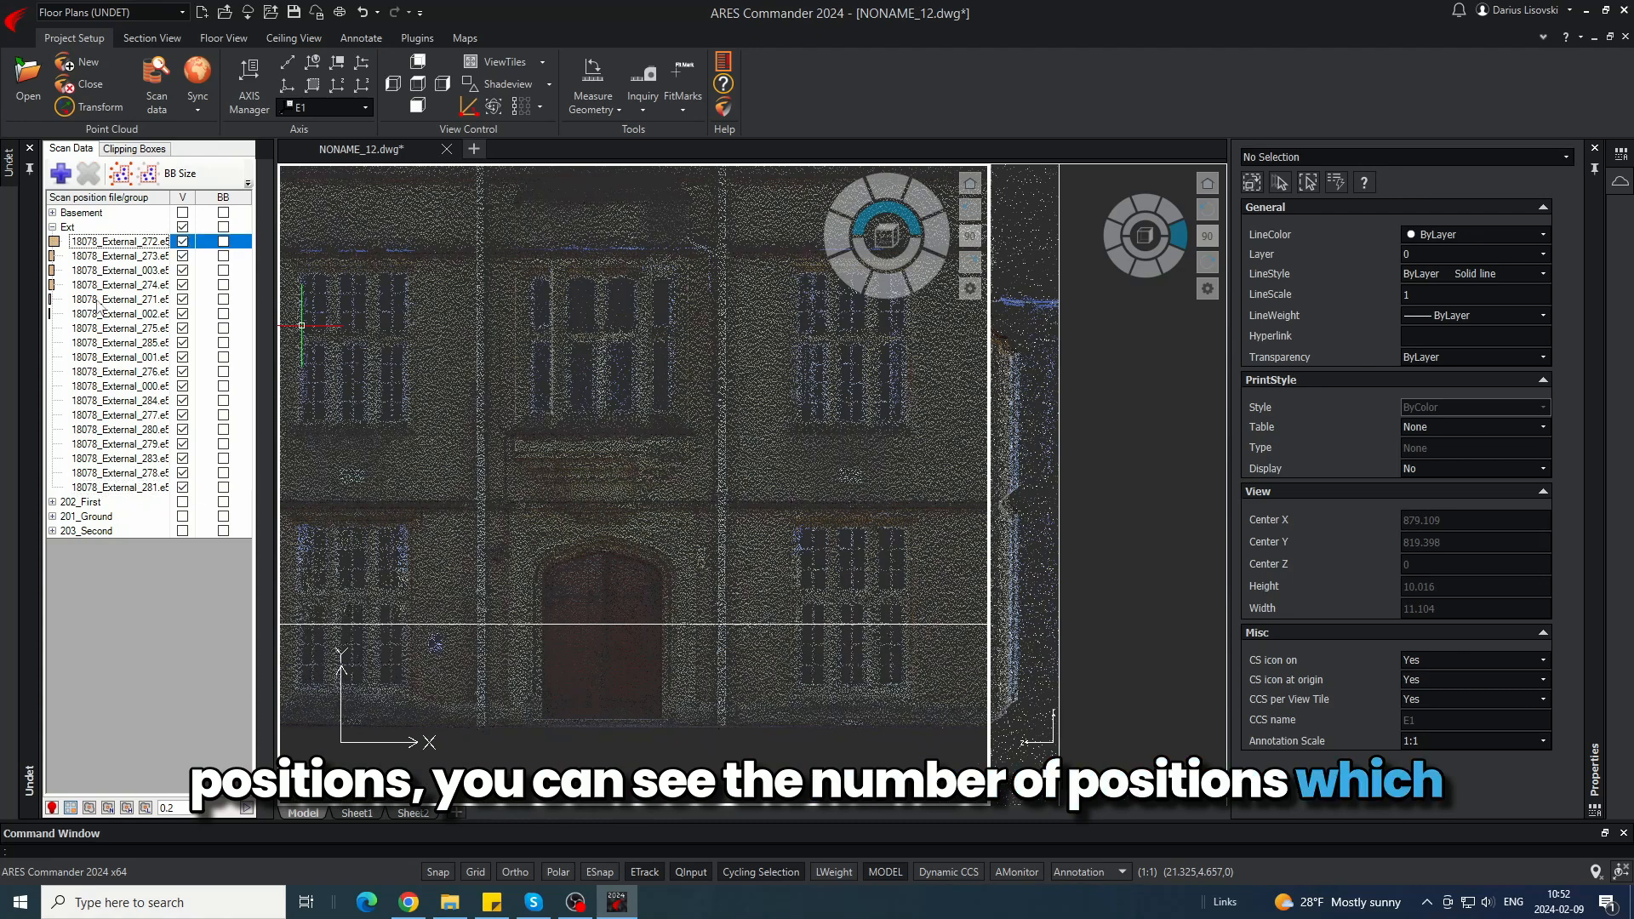
- Toggle the visibility of scan positions External_276, External_001 and External_272 to compare their effect on the facade
click(182, 371)
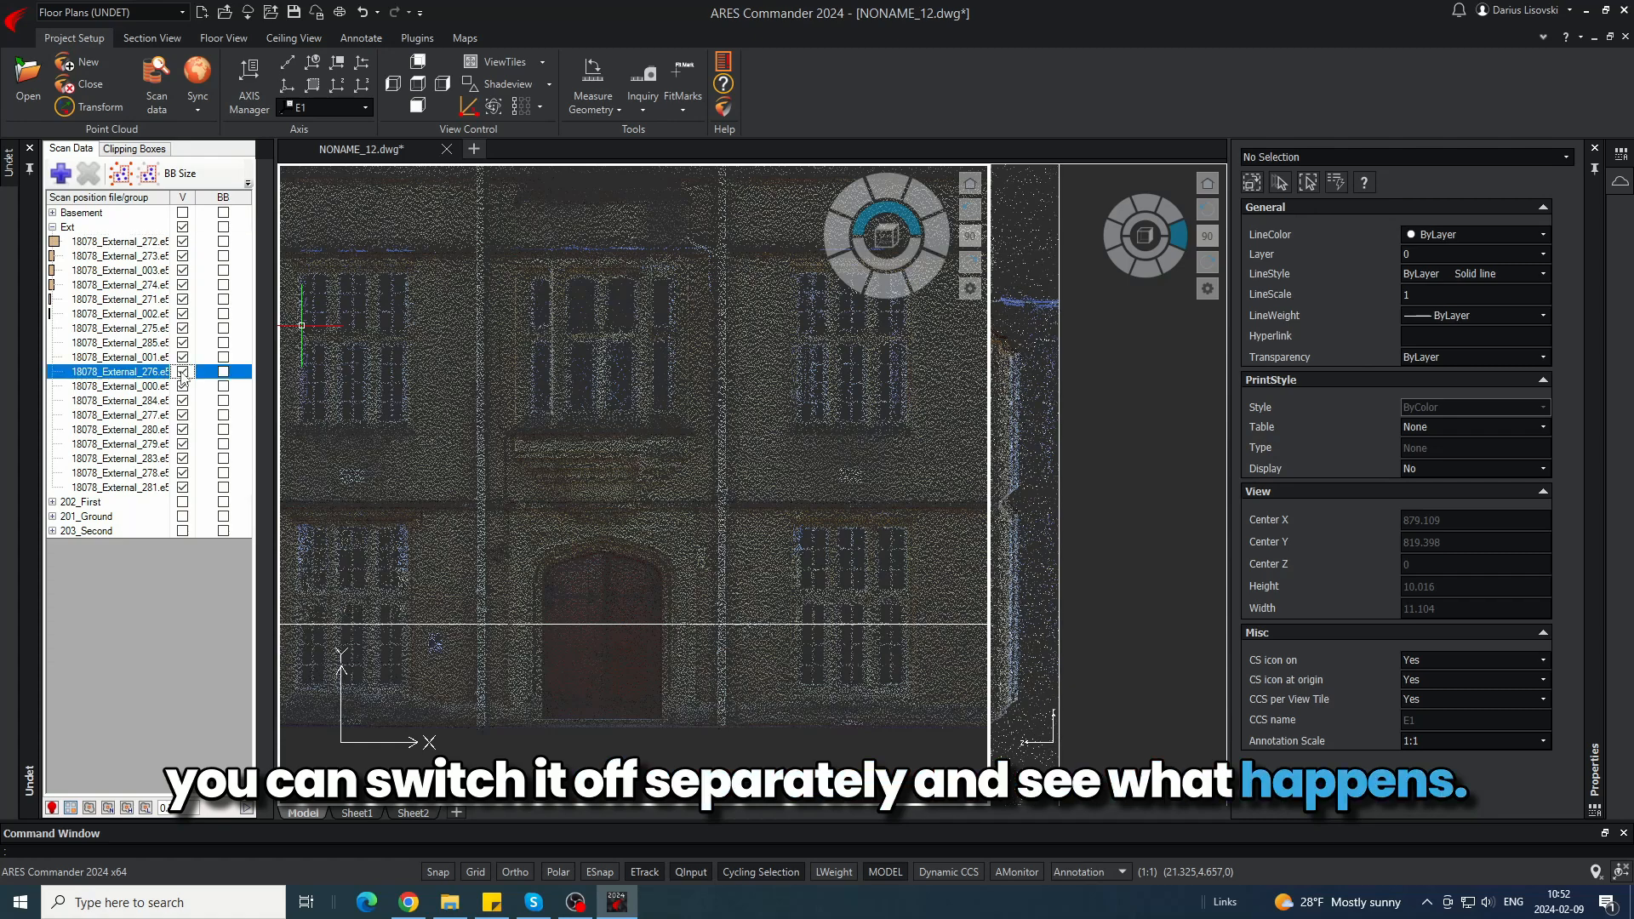
middle_drag(867, 417, 605, 650)
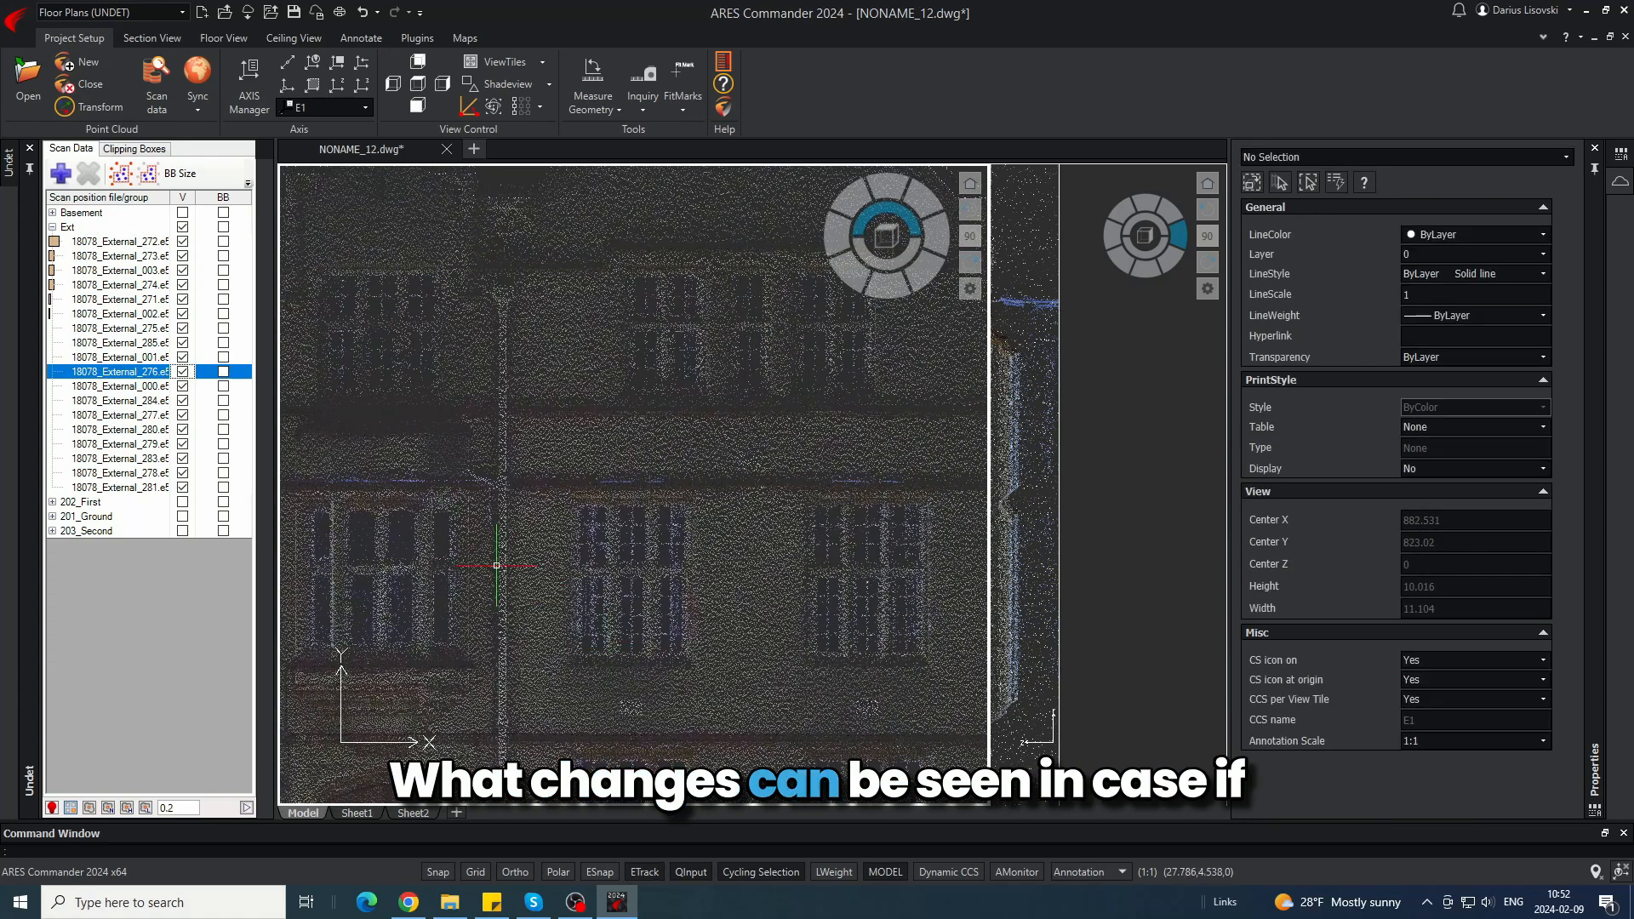
click(180, 357)
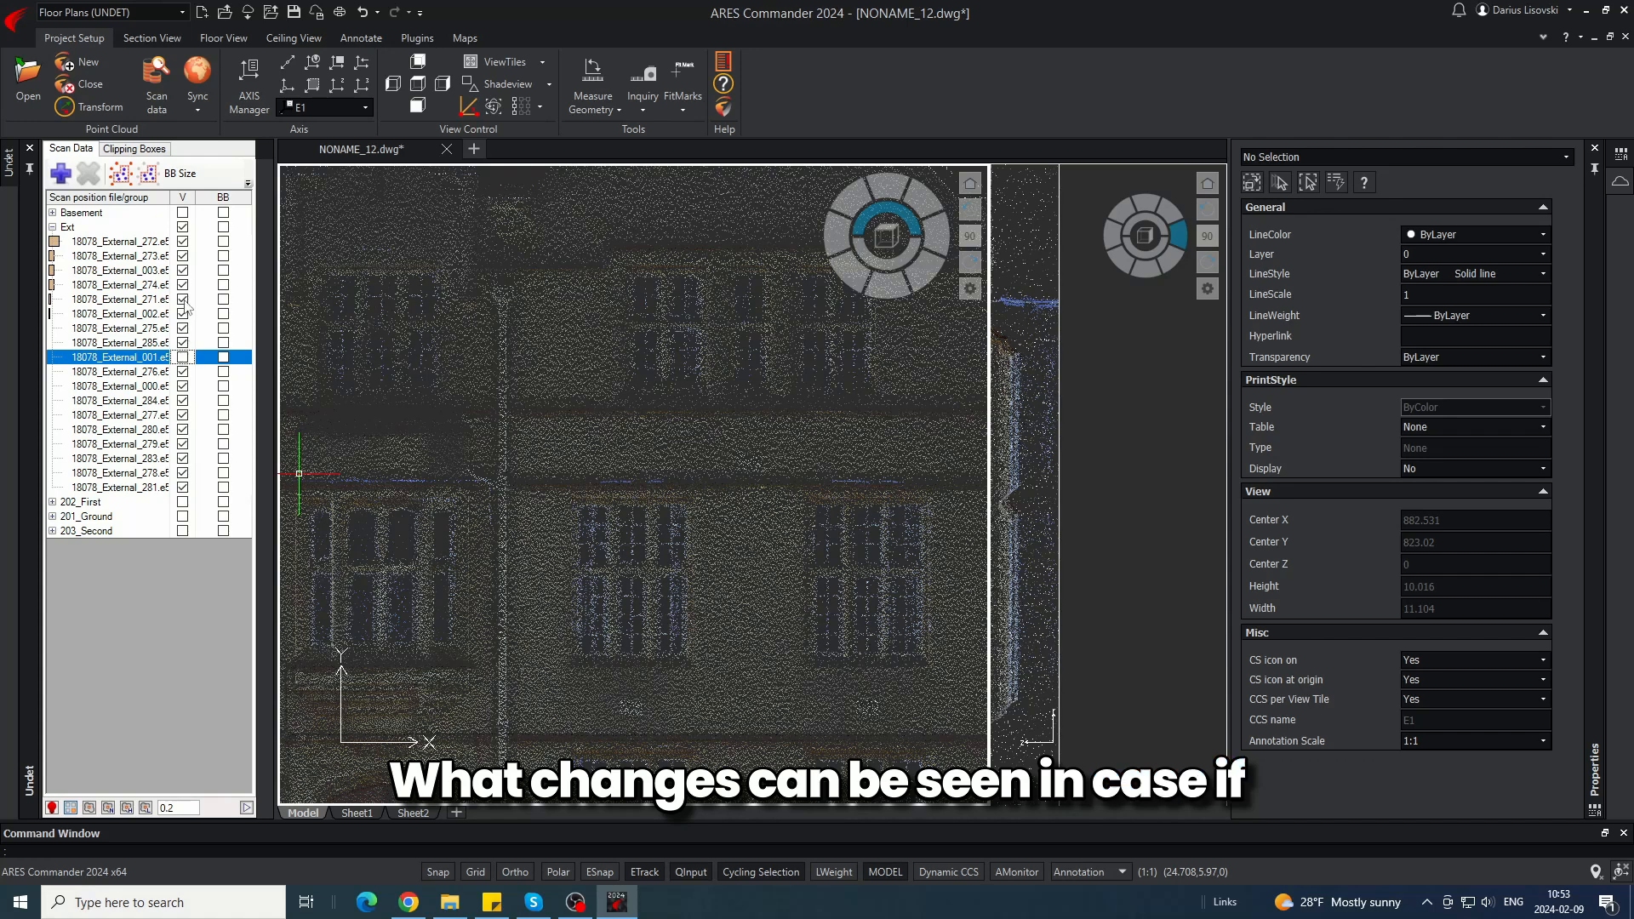
click(183, 242)
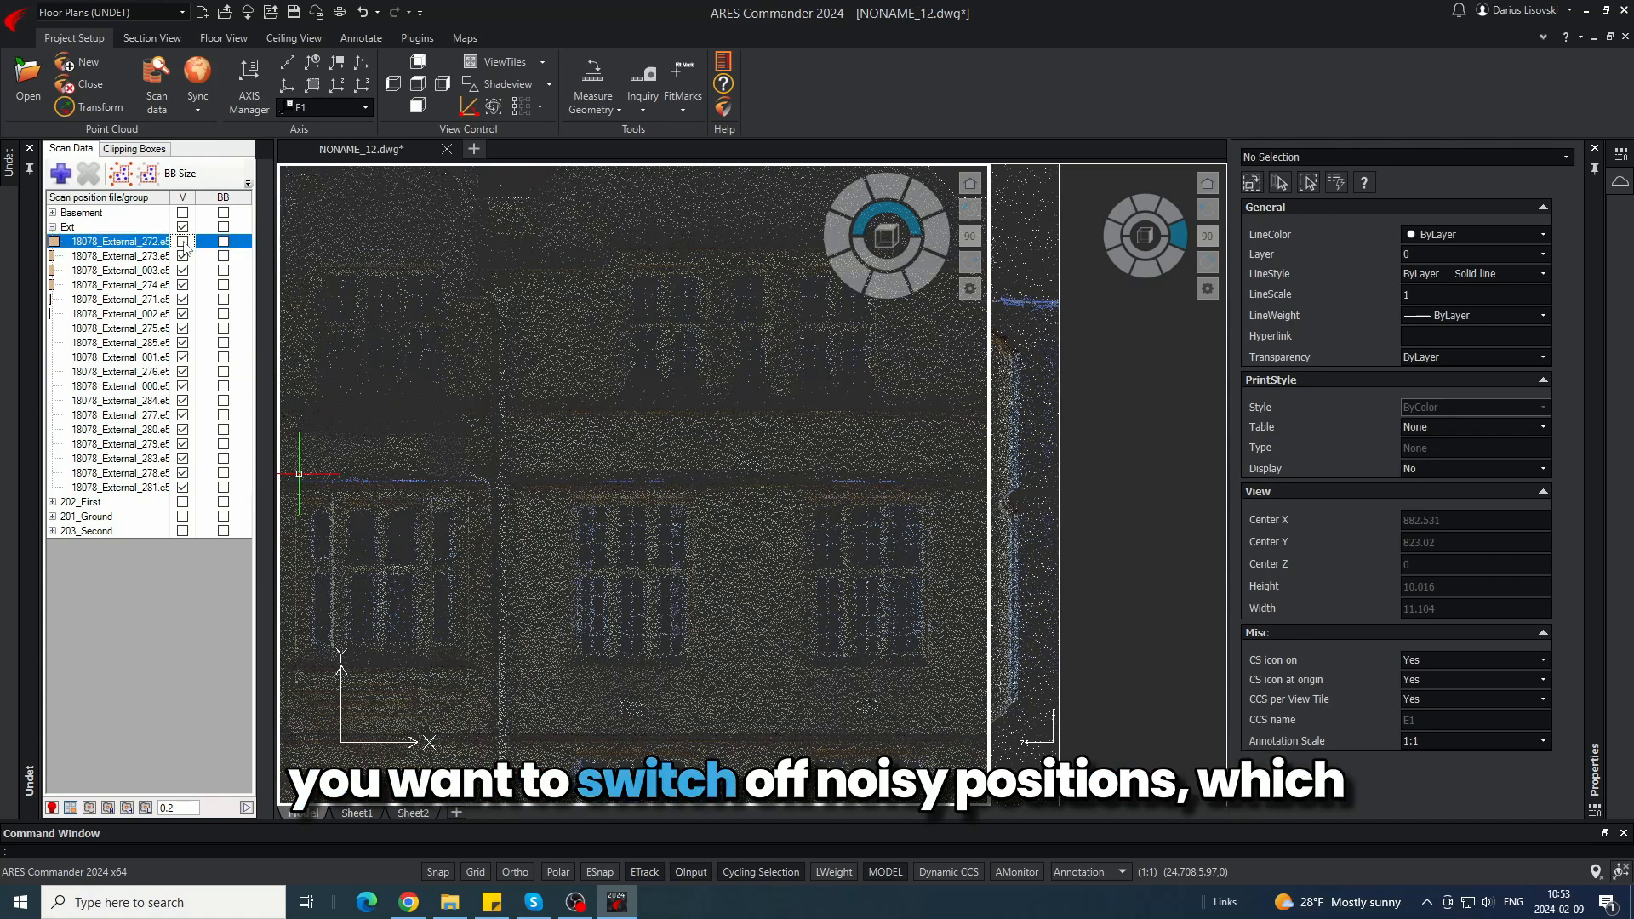
click(182, 243)
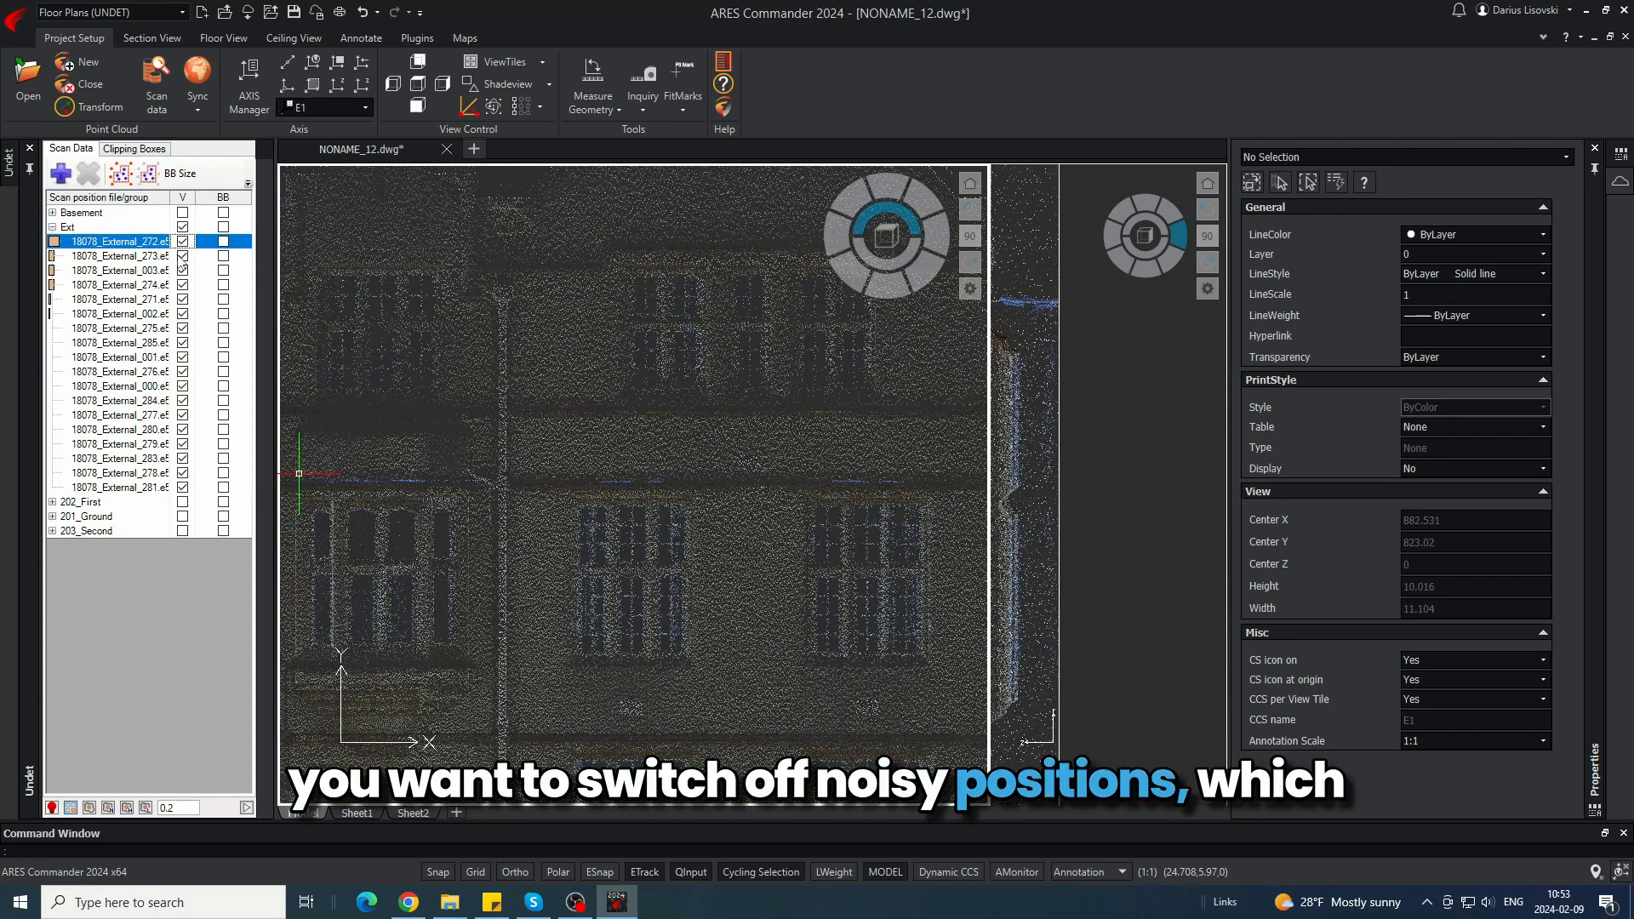
- Toggle the visibility of scan positions External_273, External_003 and External_274 to check for noise, and collapse the Ext group
click(182, 257)
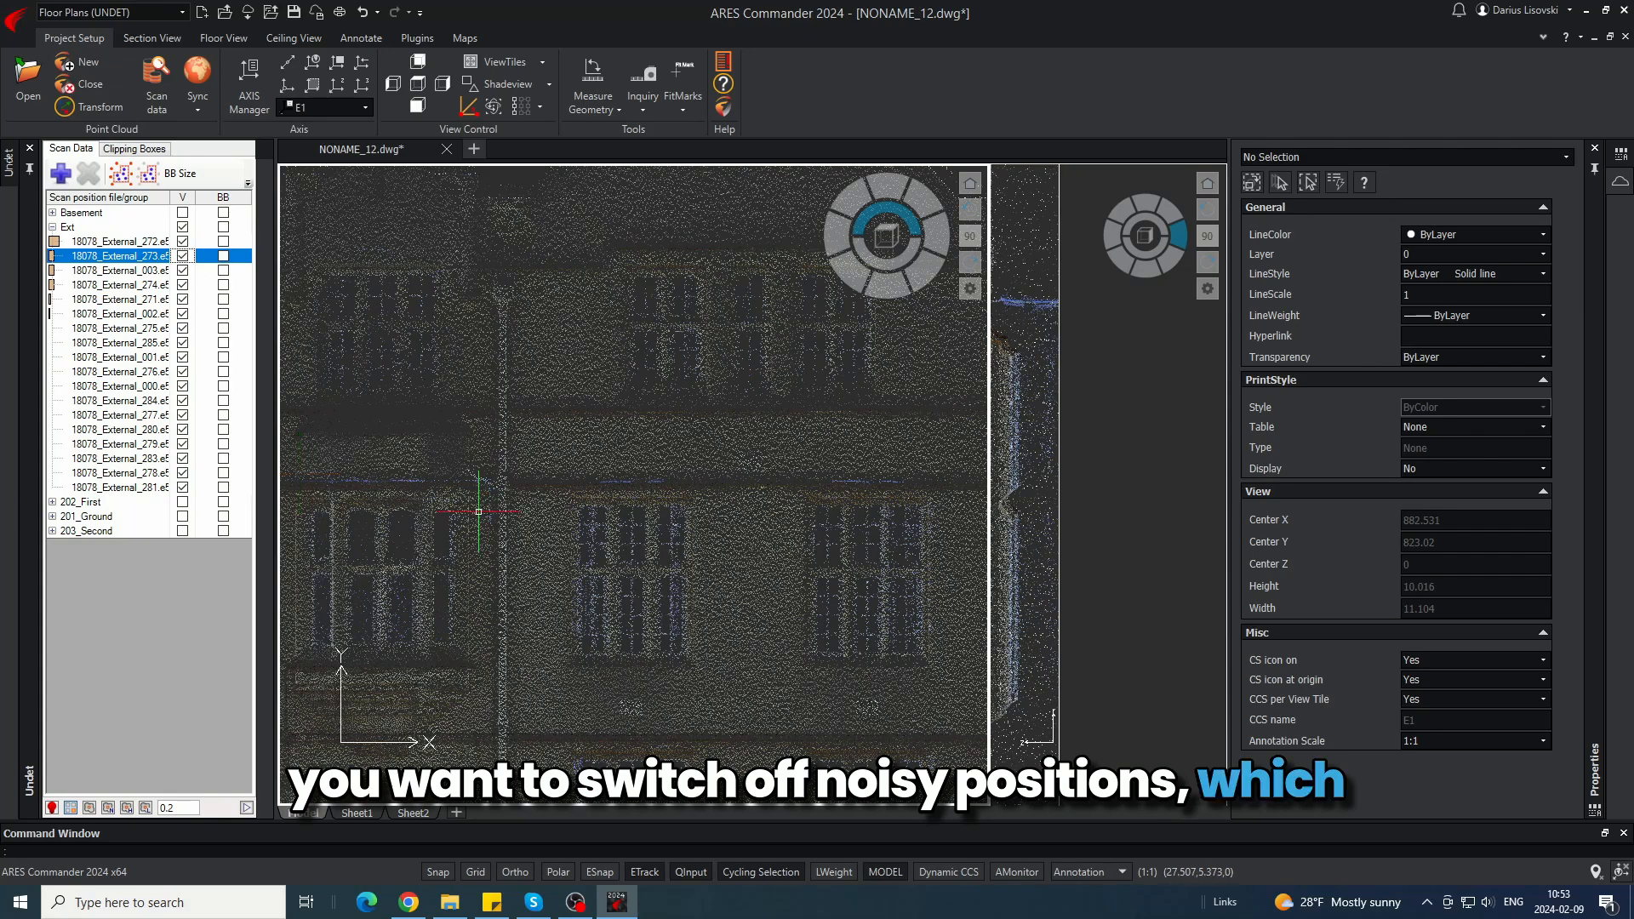
middle_drag(434, 550, 706, 365)
click(182, 257)
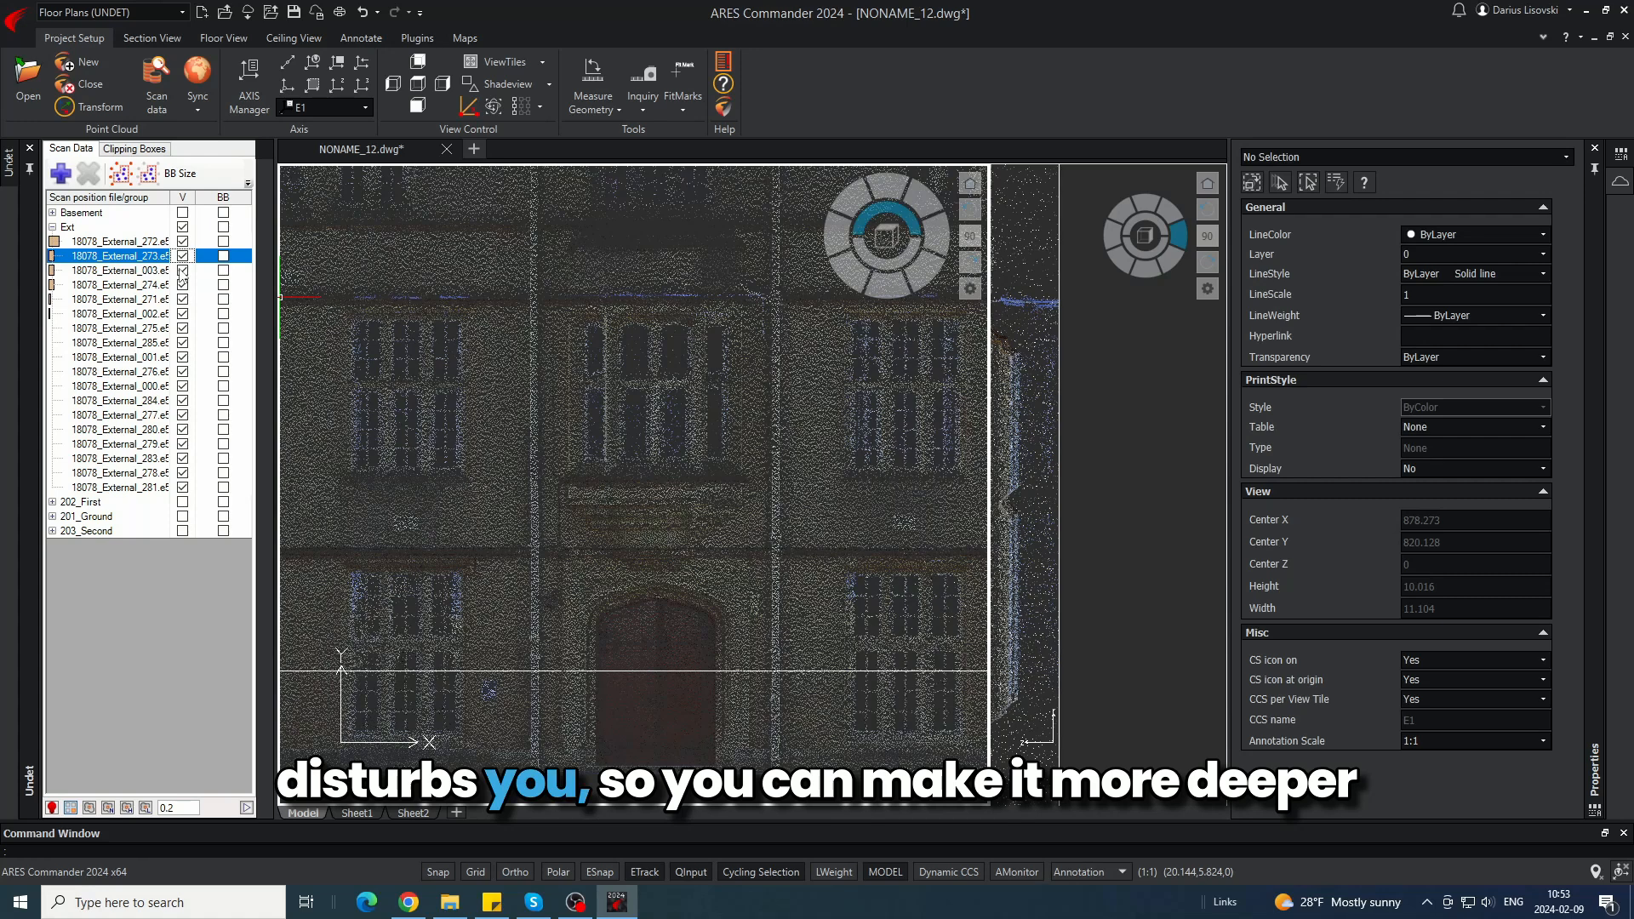
click(182, 272)
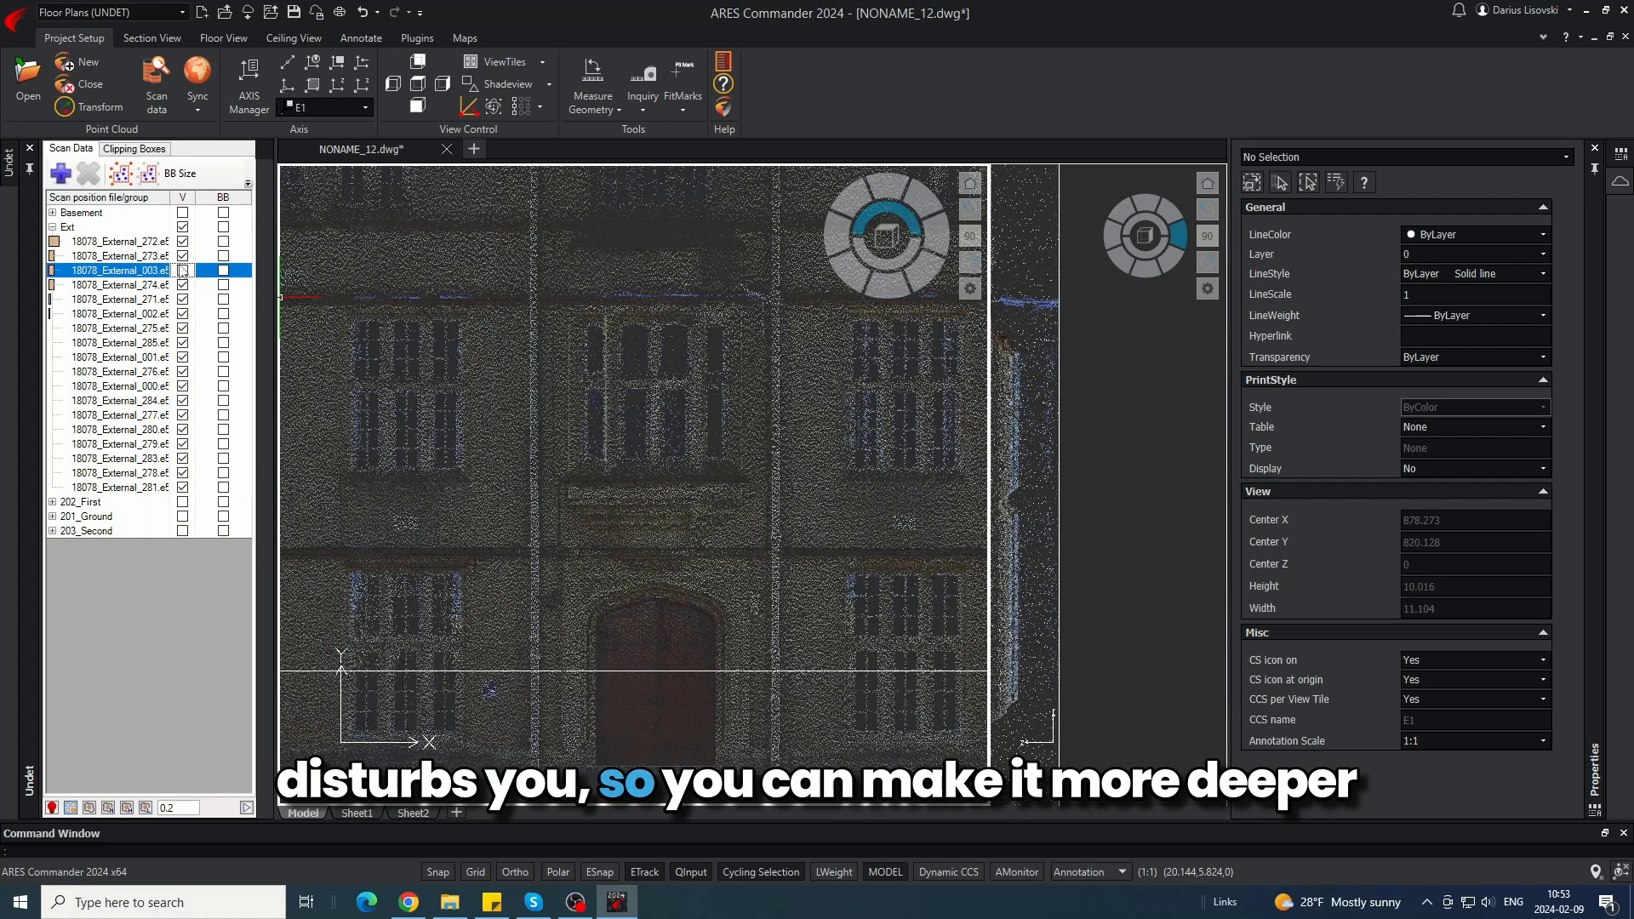
click(183, 286)
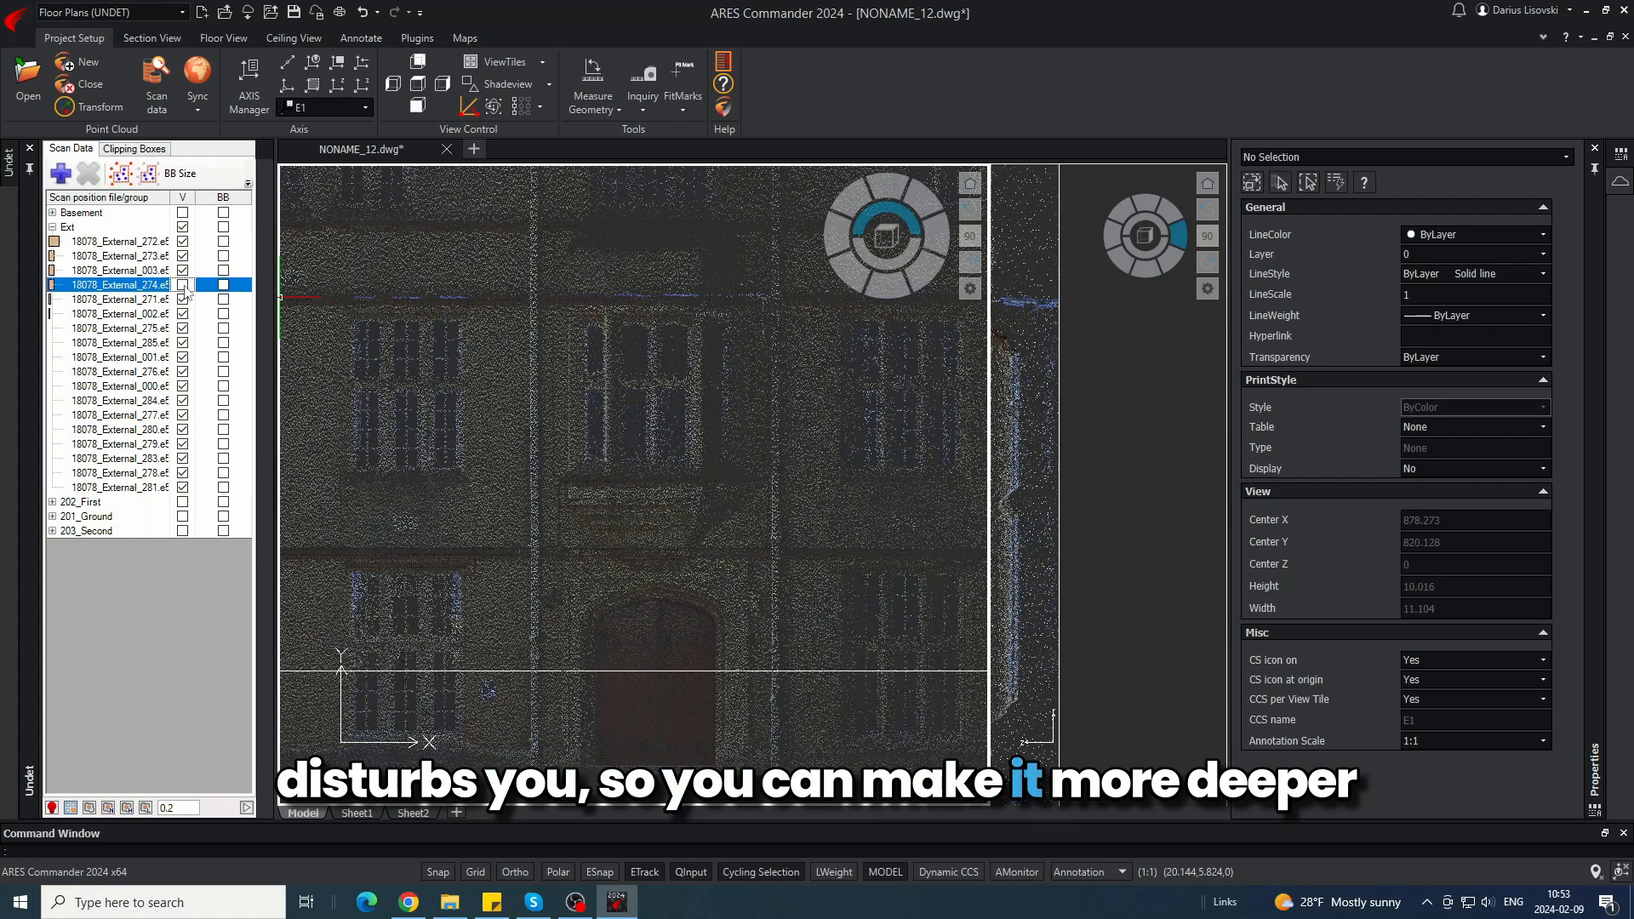
click(53, 227)
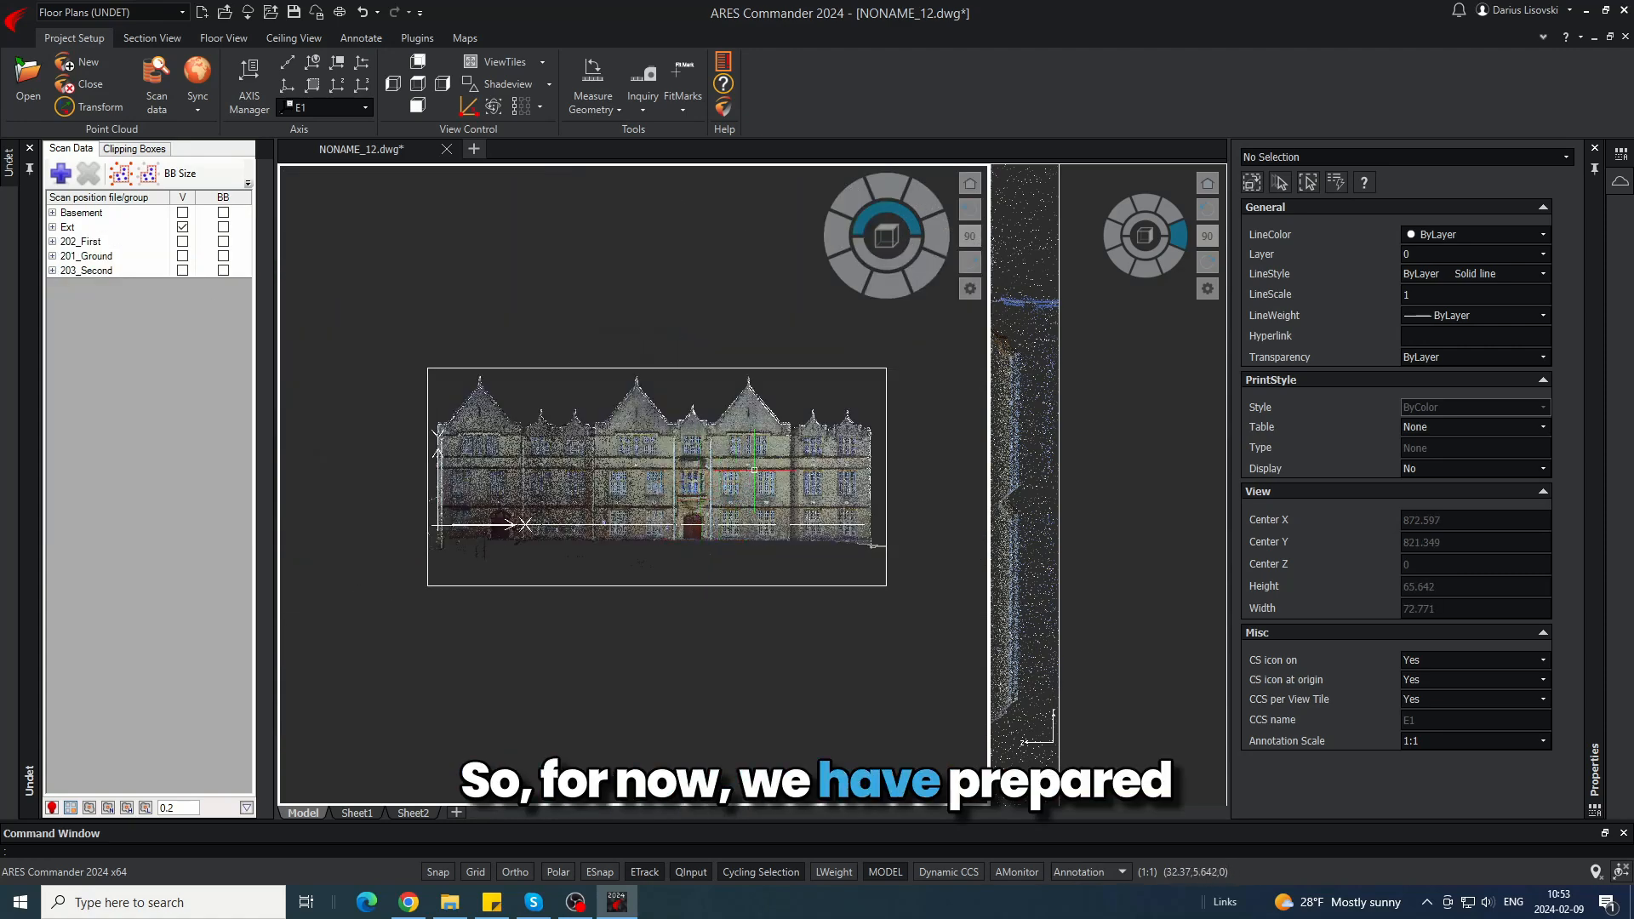
click(778, 370)
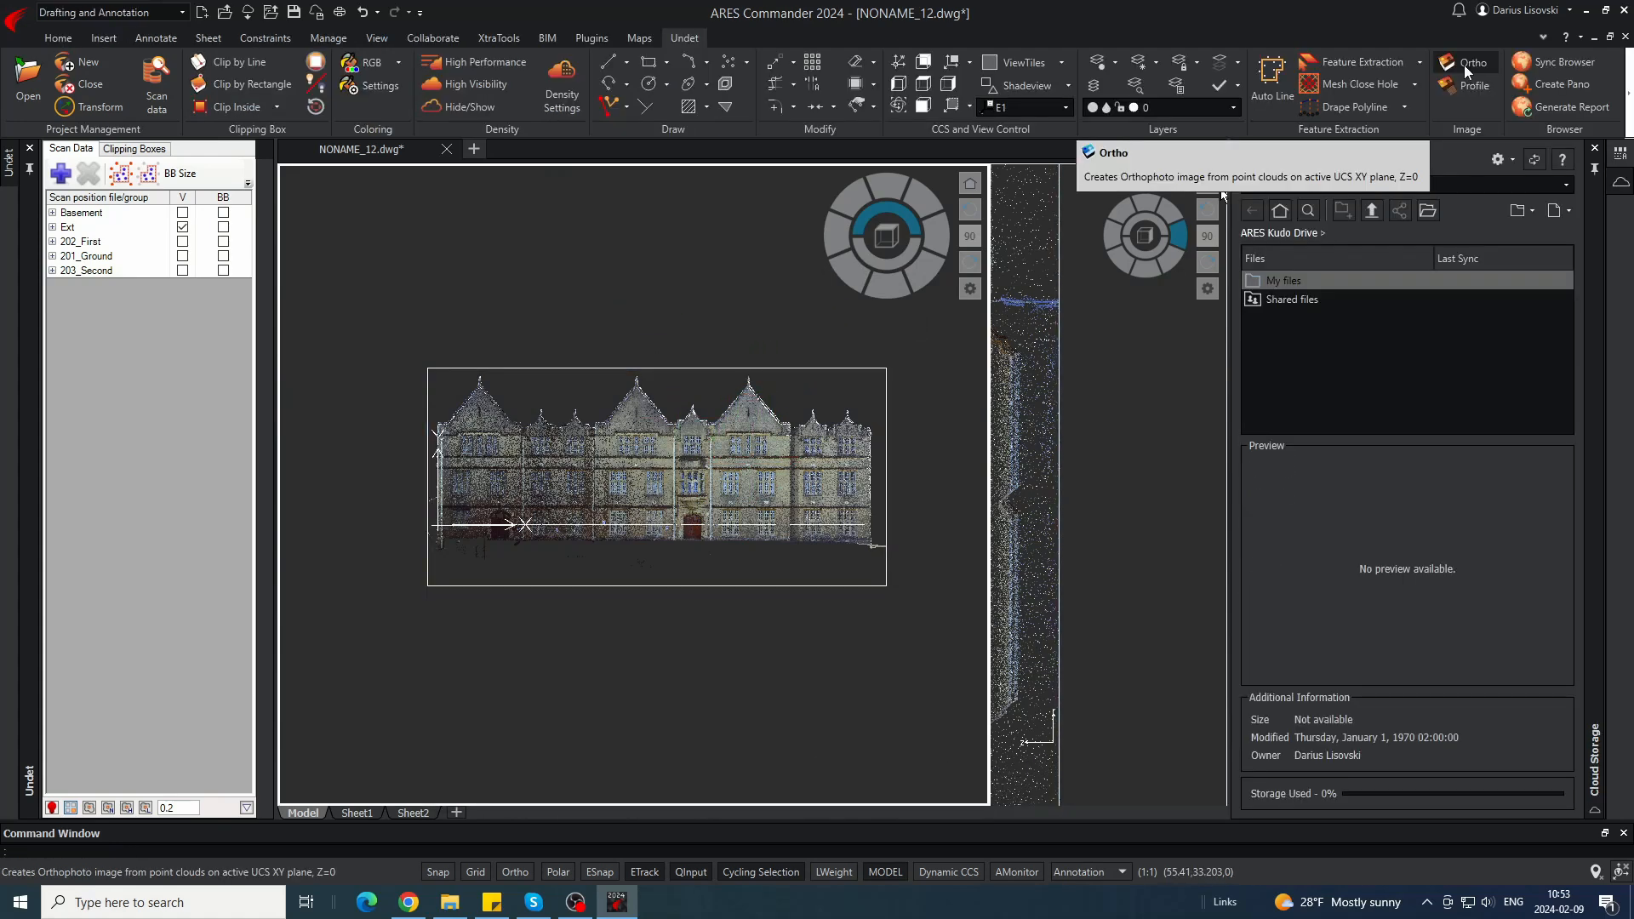
- Start an orthophoto with a resolution of 10 mm, Full Resolution Points as rendering source and distance calculation set to No
click(1463, 65)
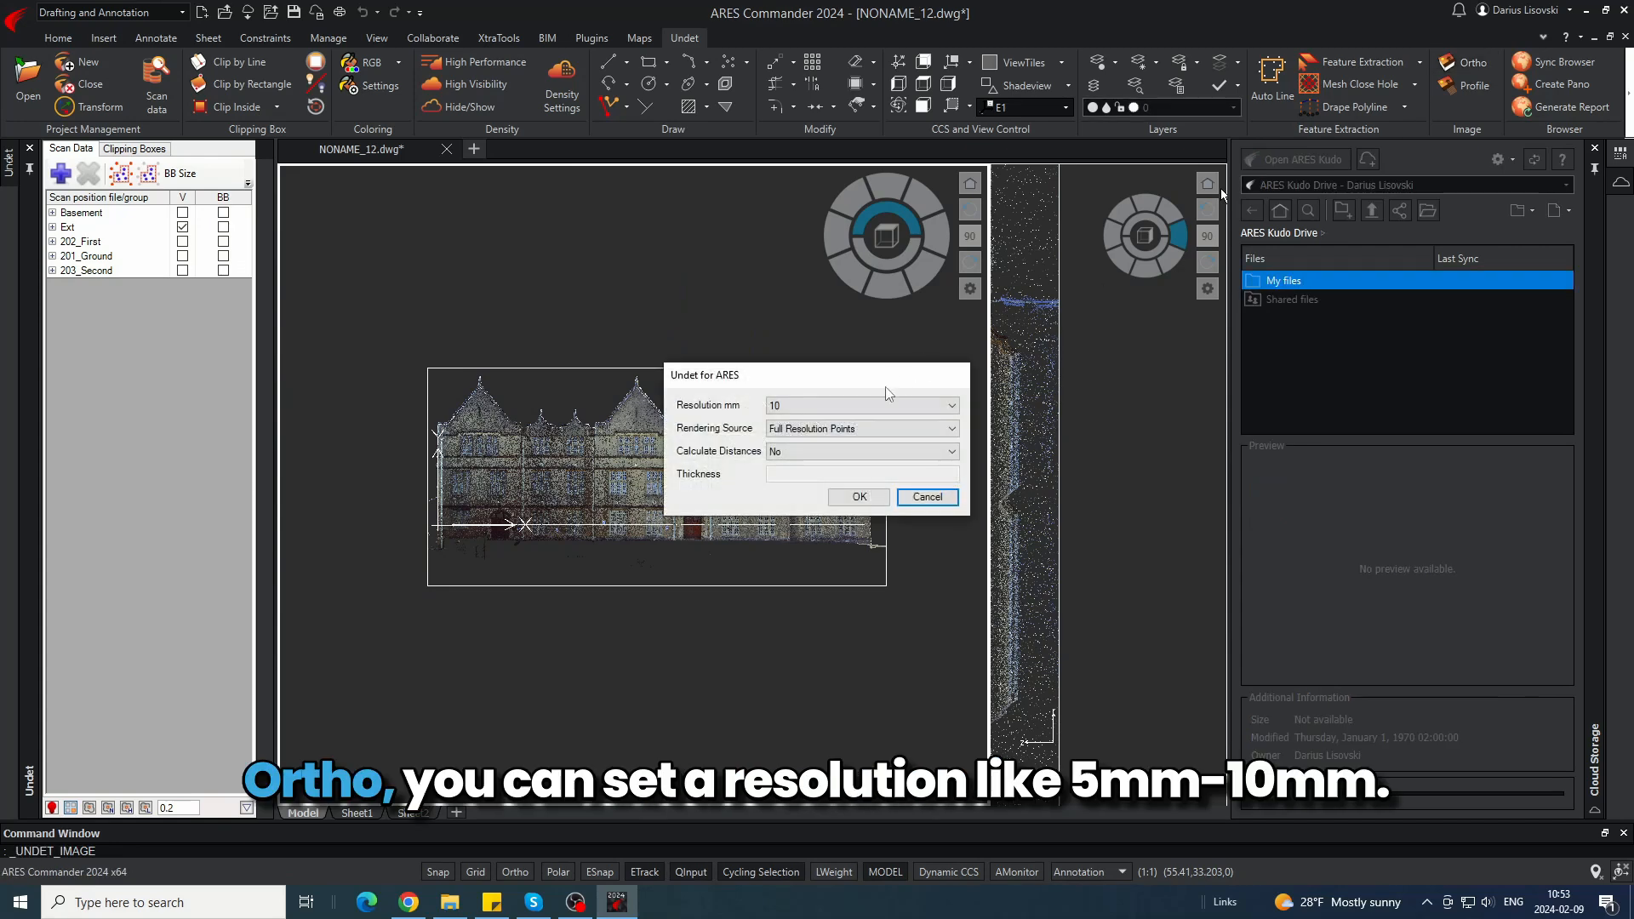
click(855, 407)
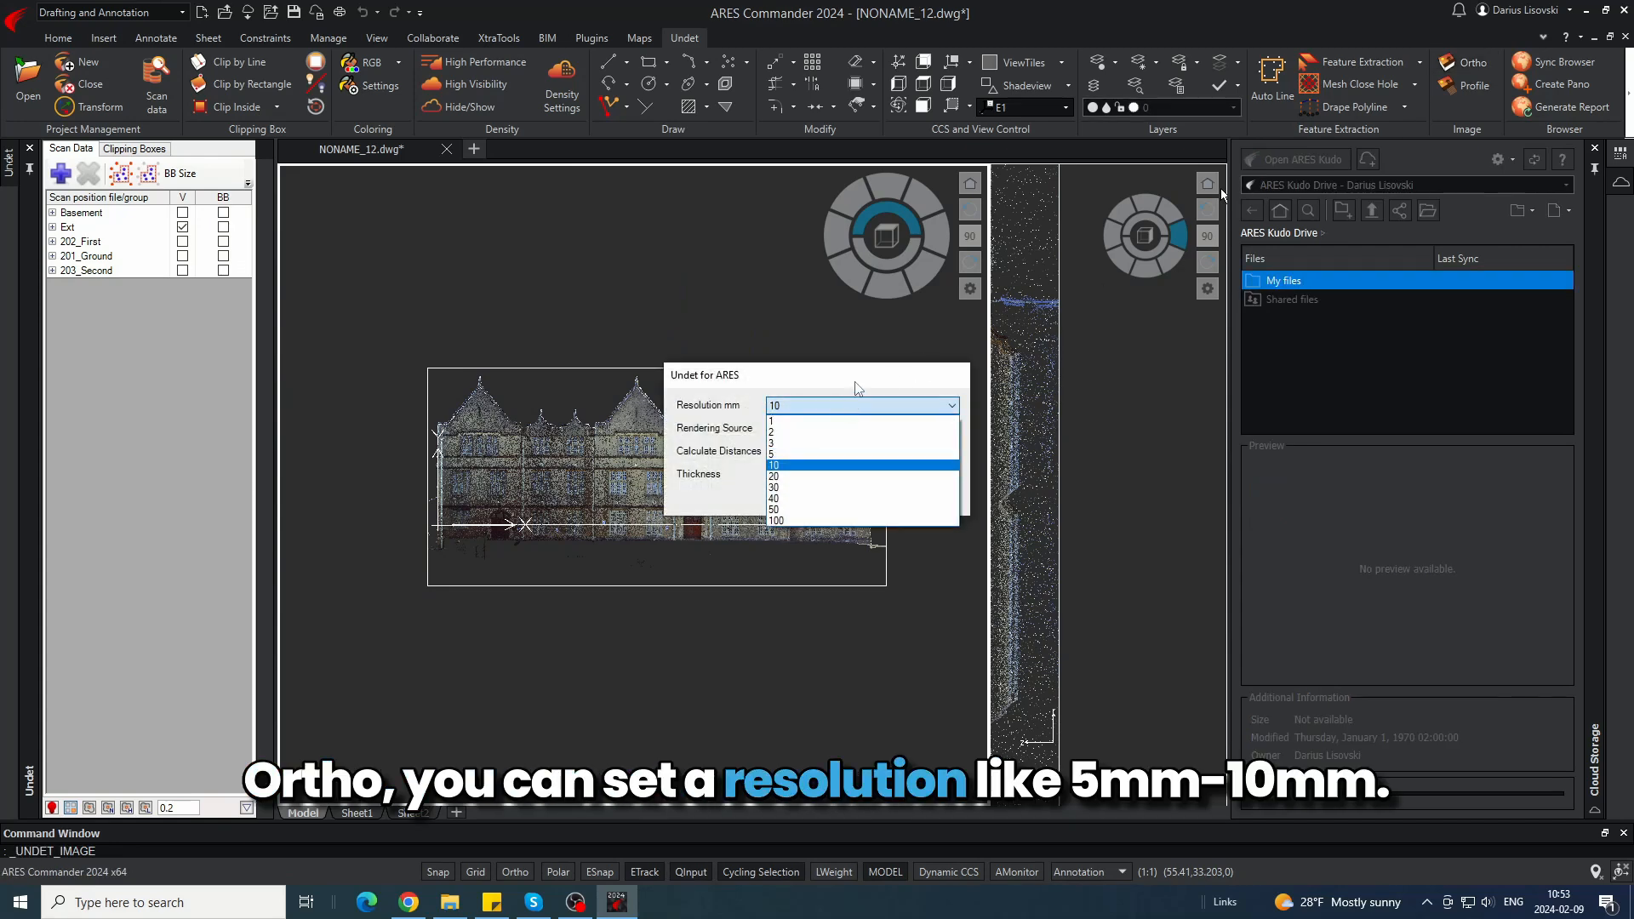
click(800, 466)
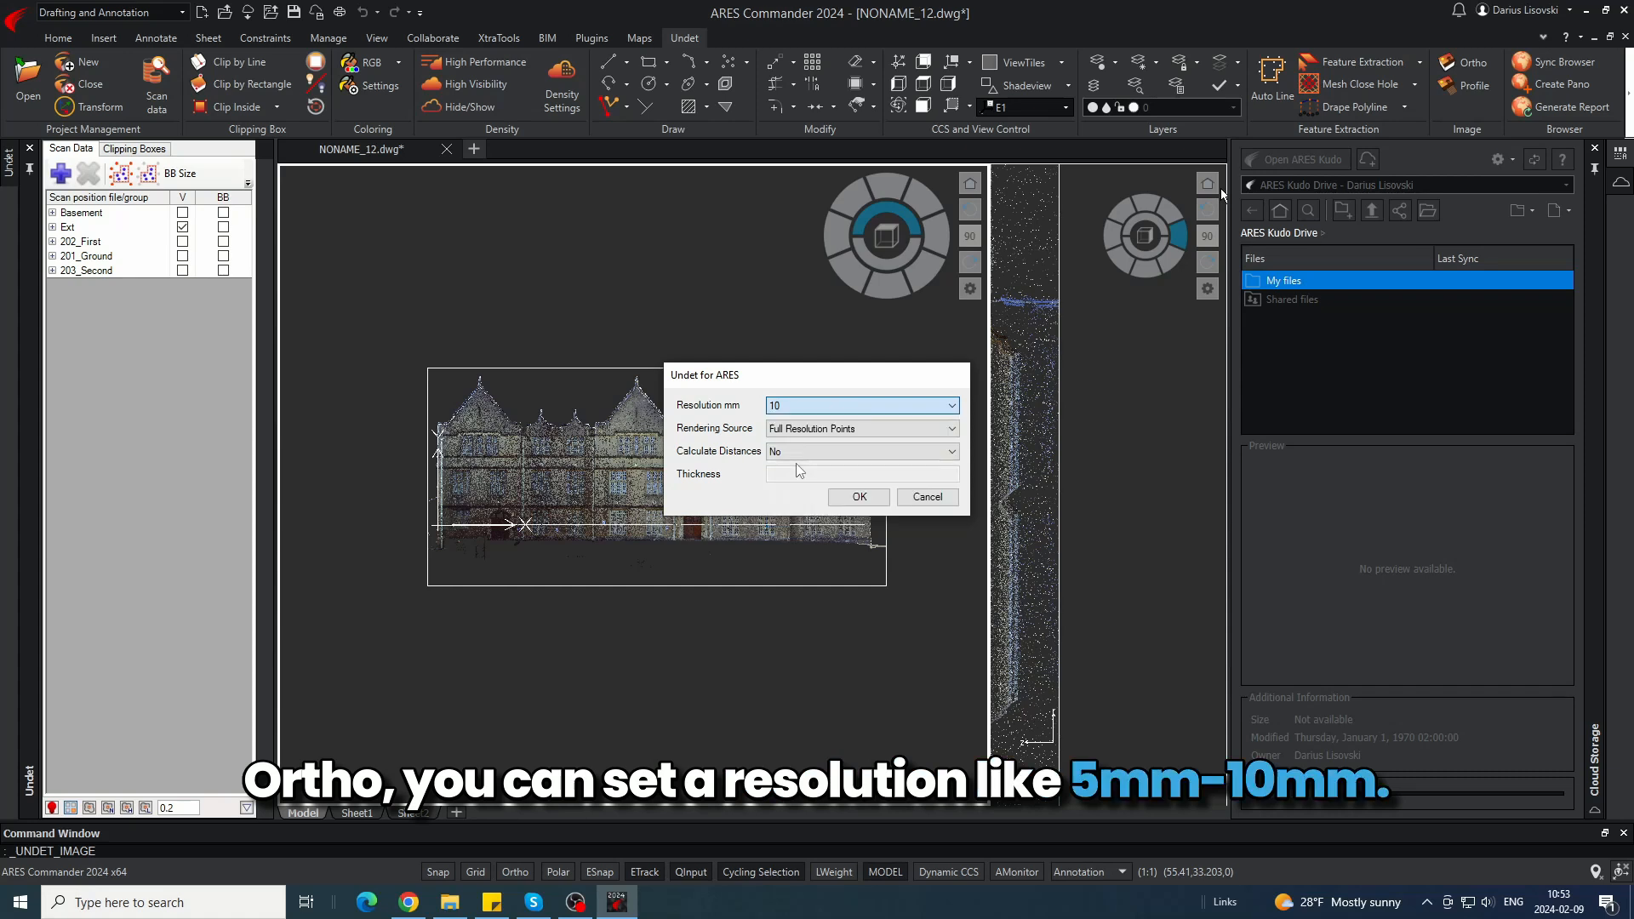
mouse_move(749, 380)
mouse_down()
mouse_move(728, 357)
mouse_move(741, 376)
mouse_up()
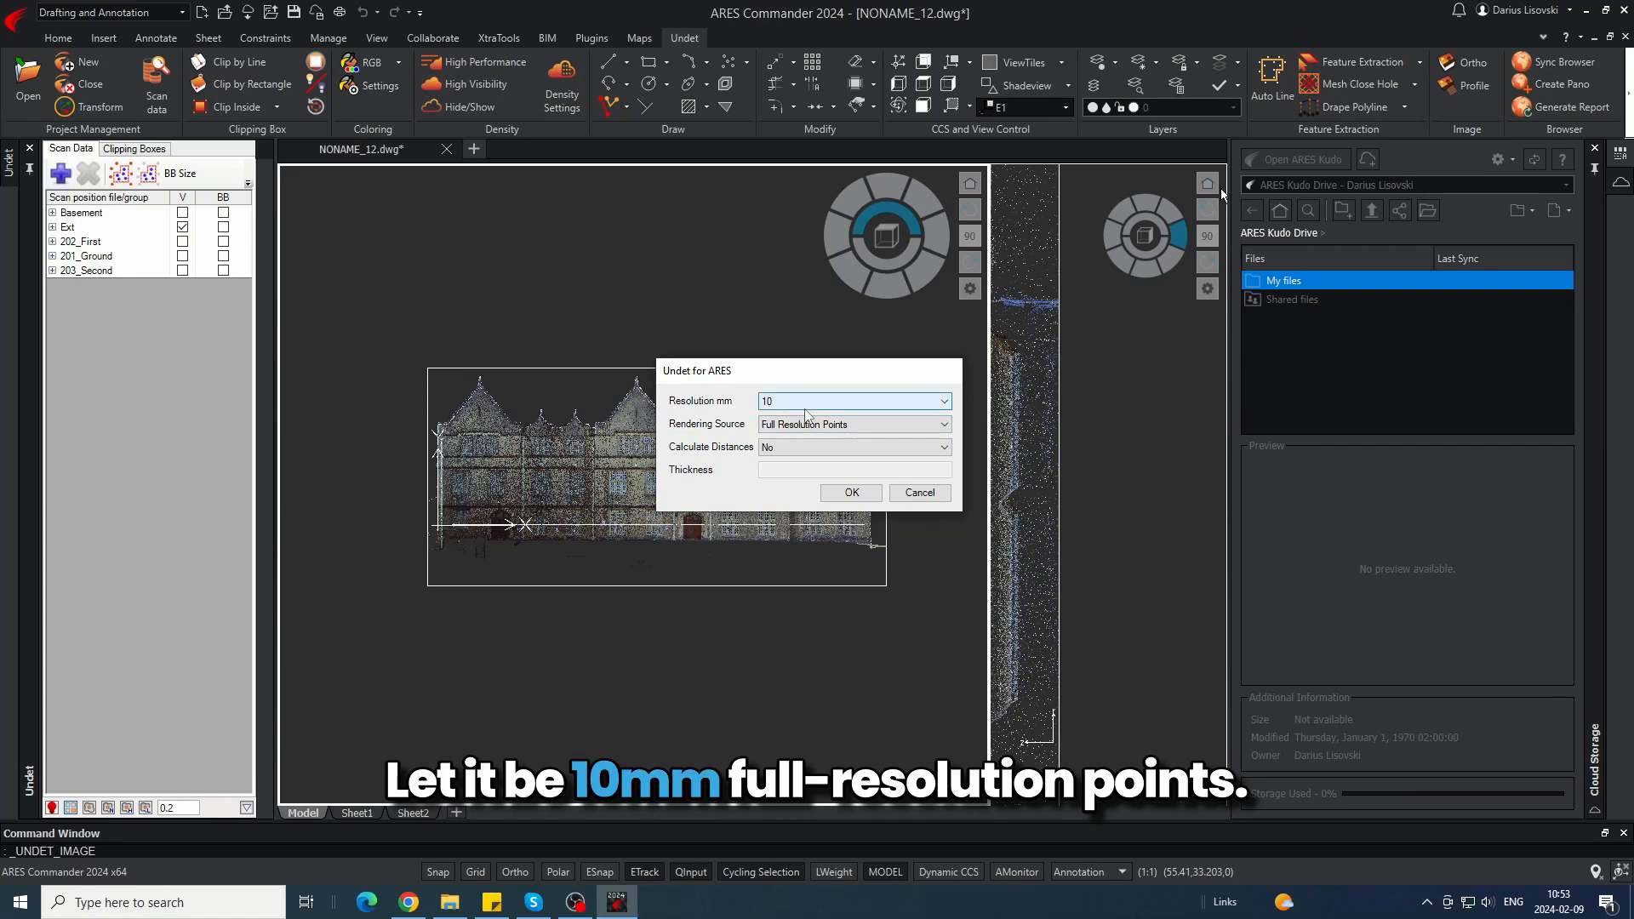
drag(748, 371, 733, 609)
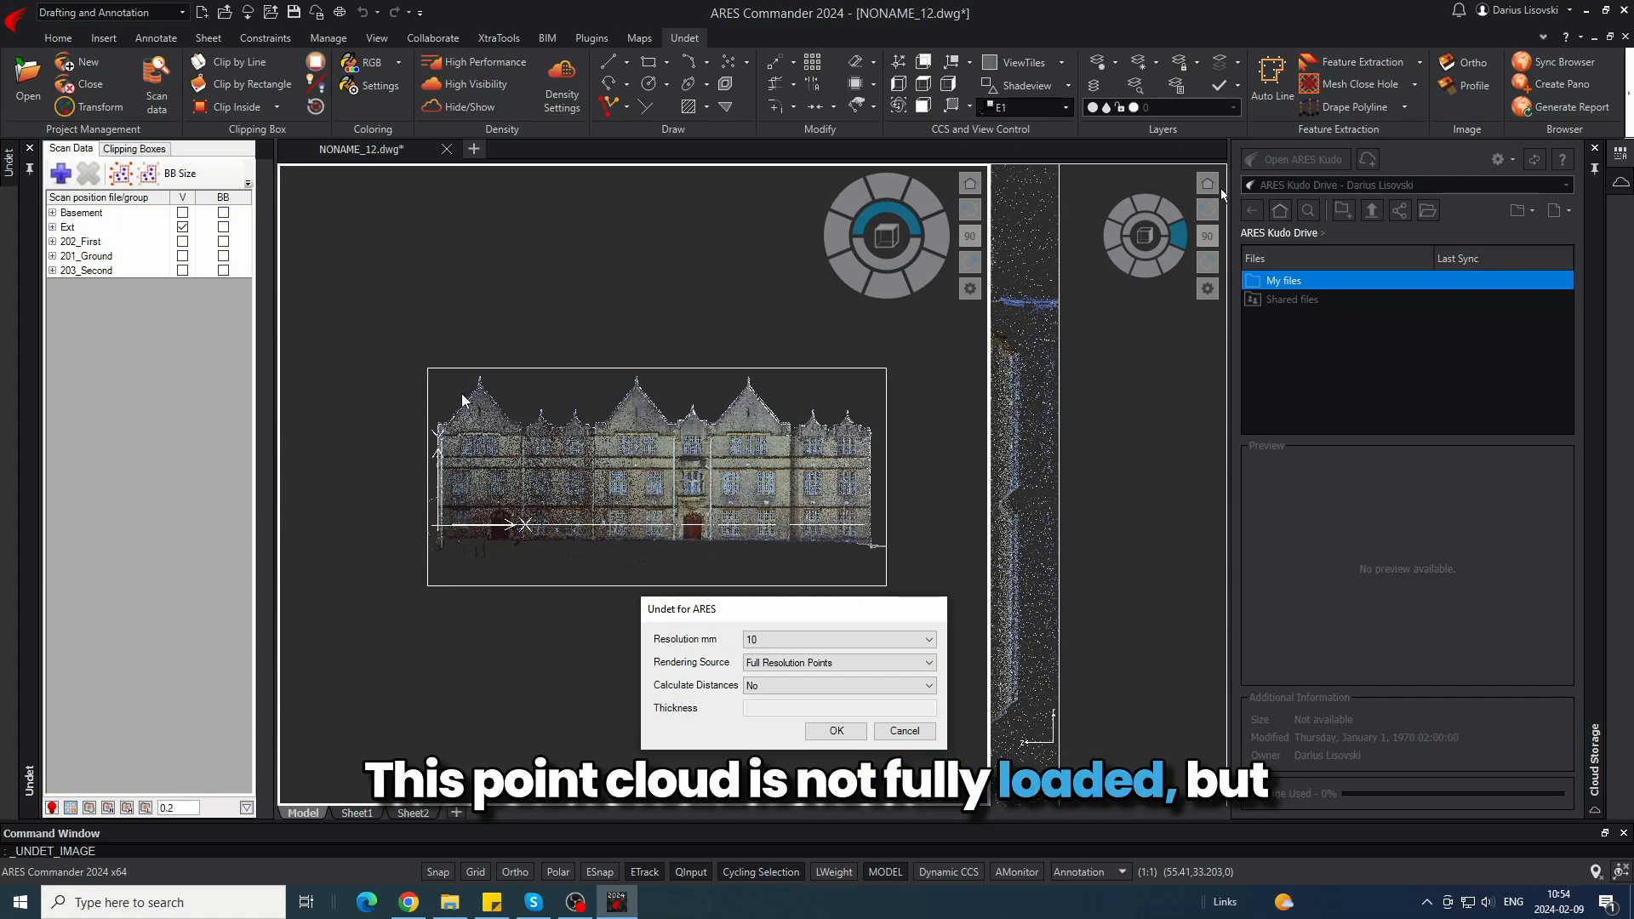
click(788, 664)
click(787, 678)
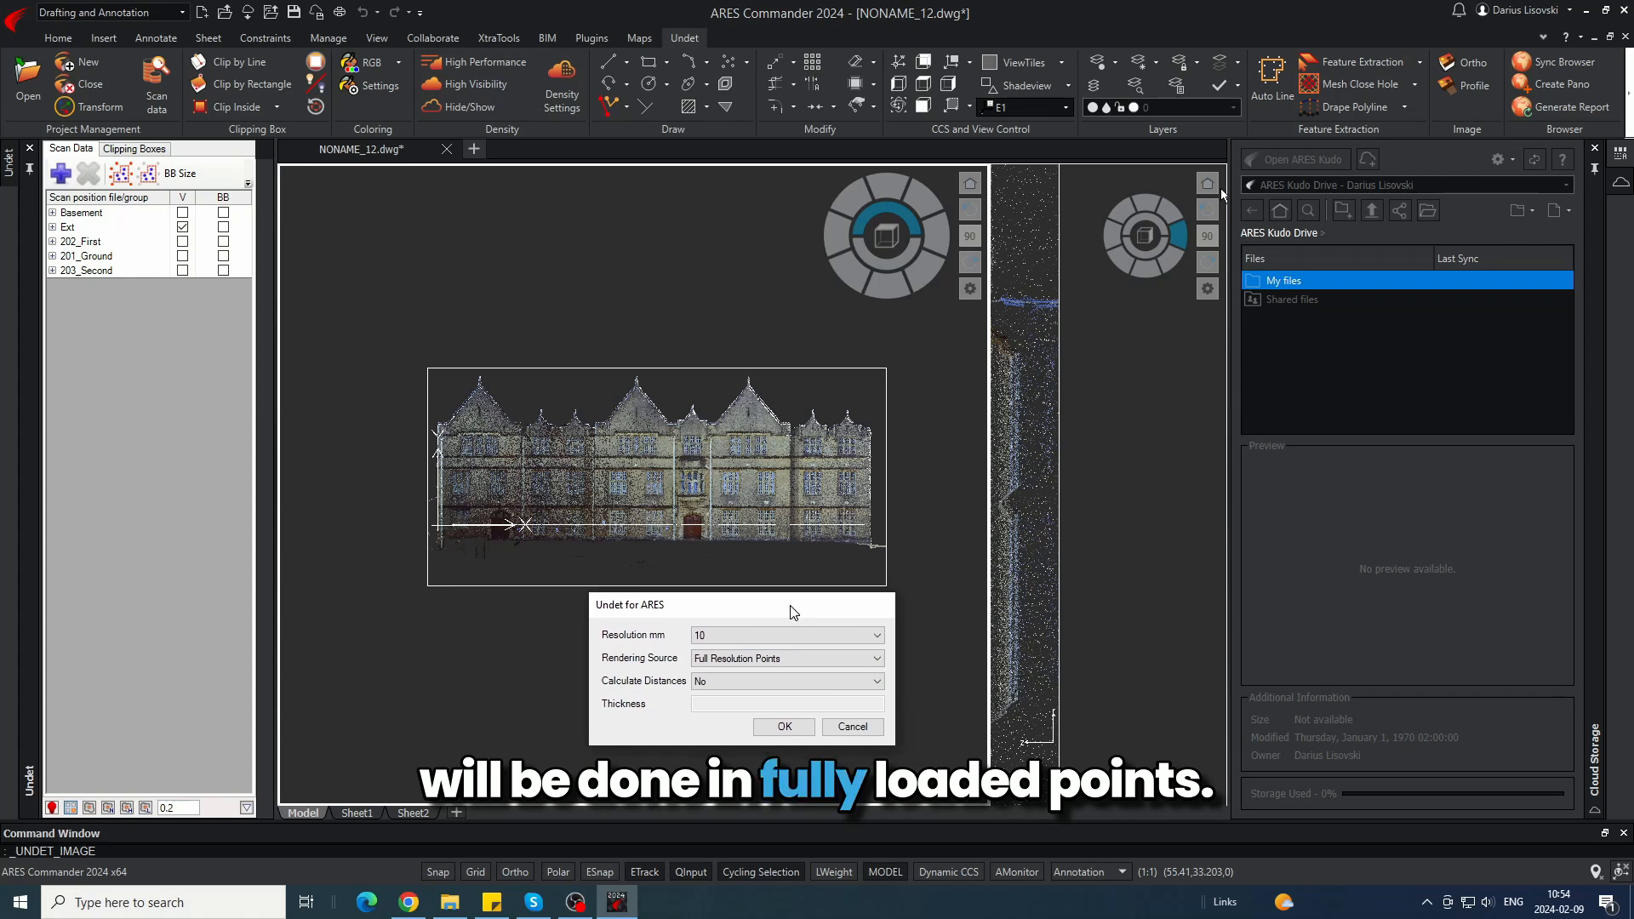
drag(845, 615, 782, 610)
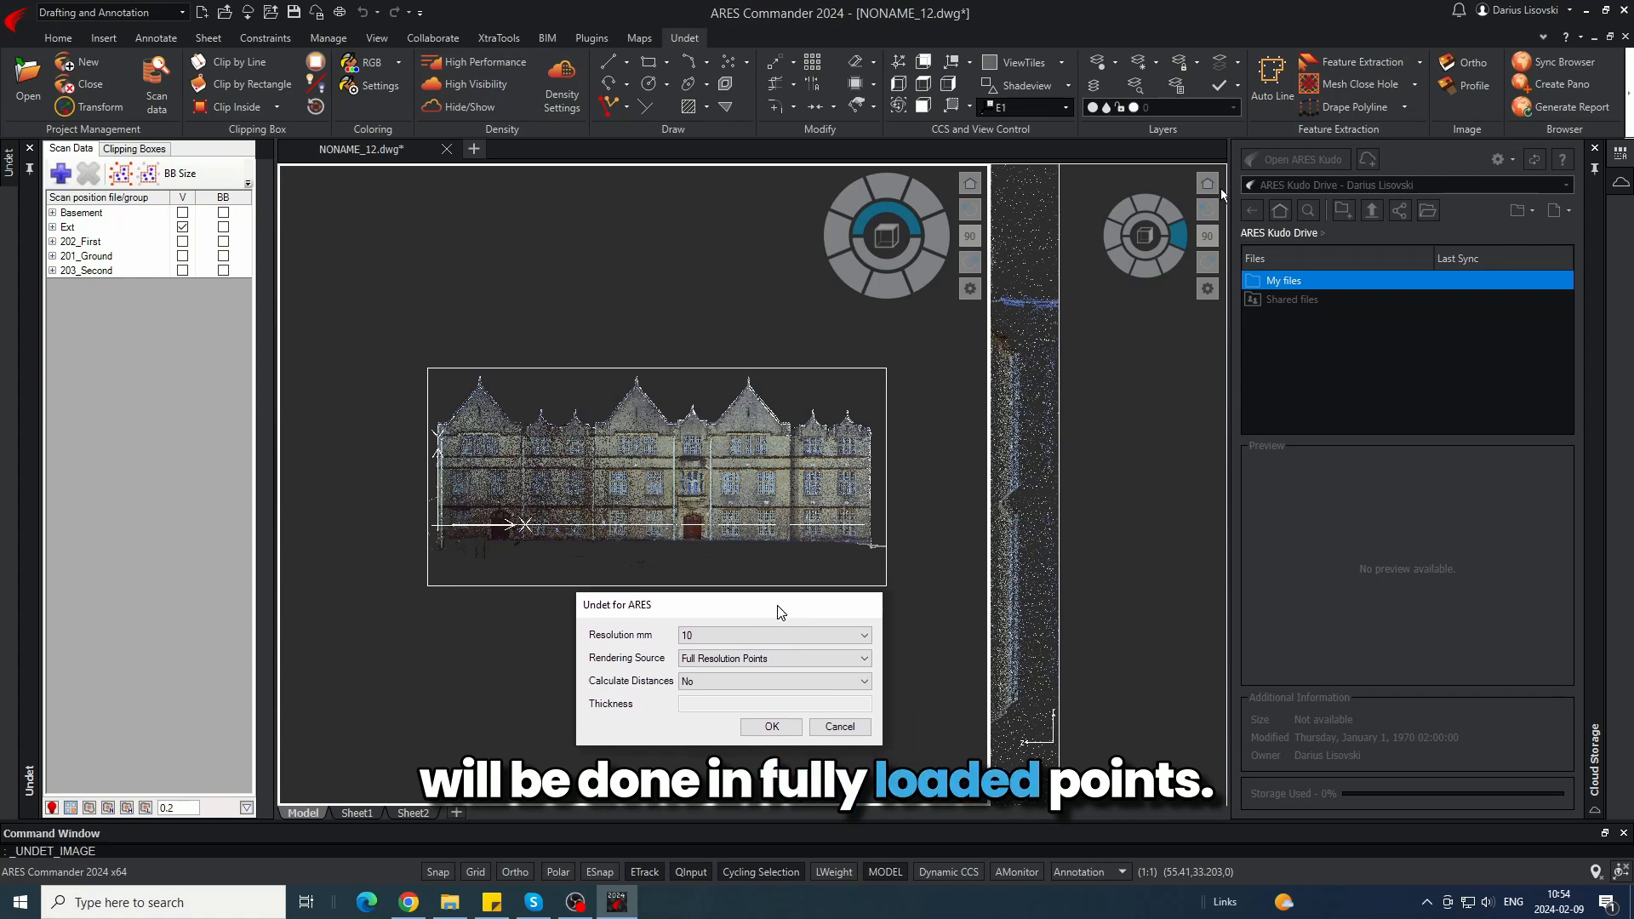
click(689, 680)
click(659, 681)
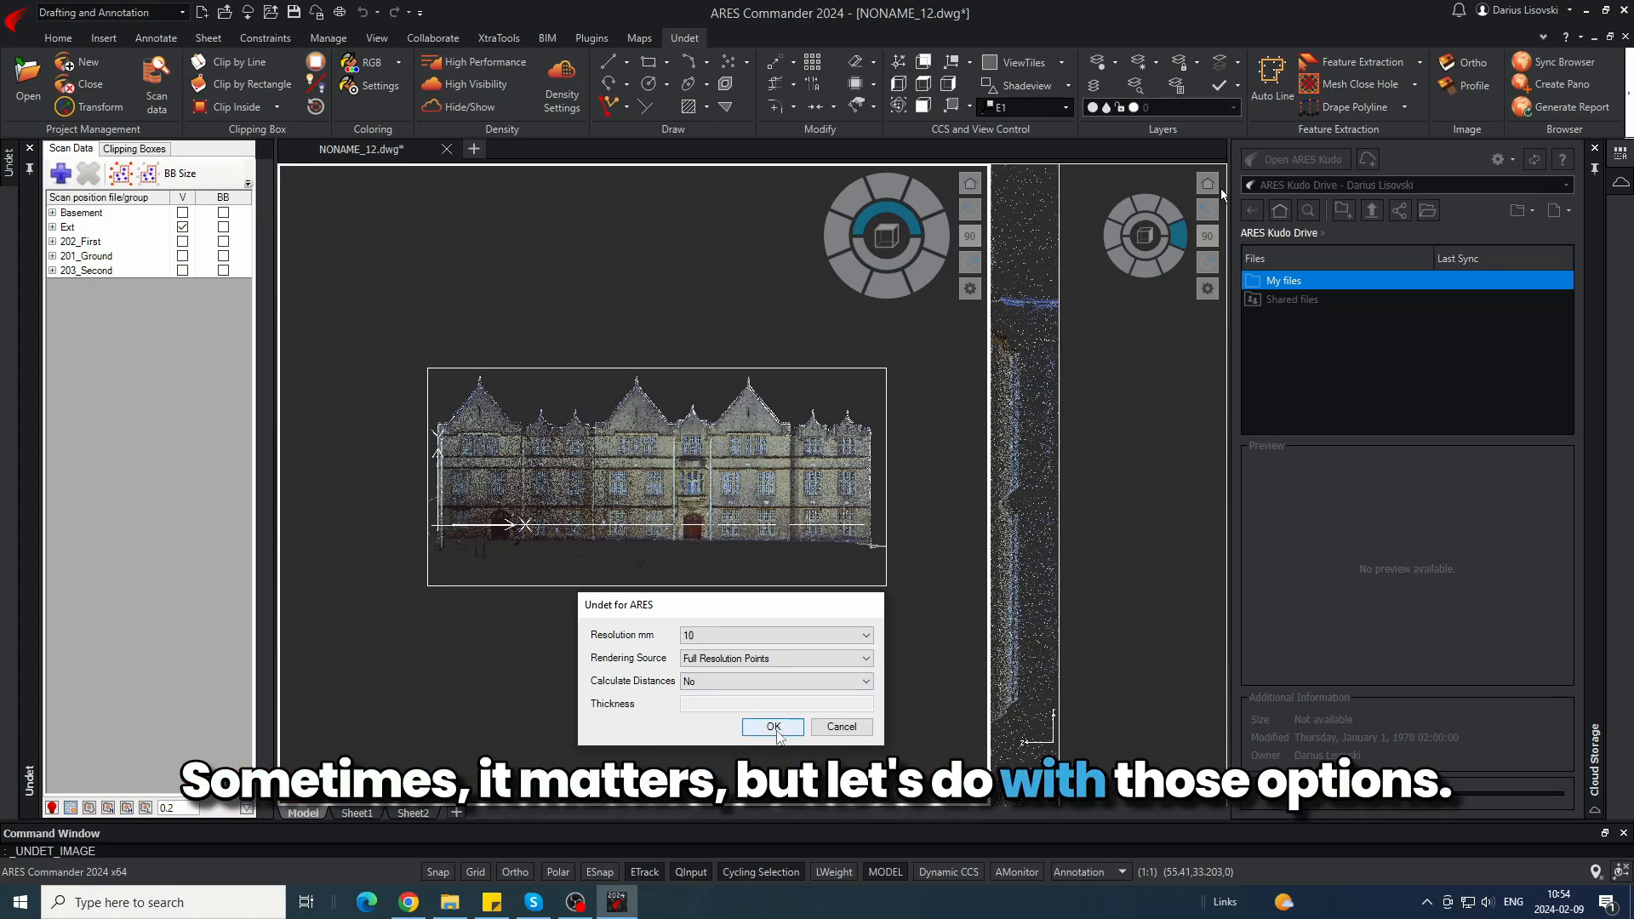
click(773, 727)
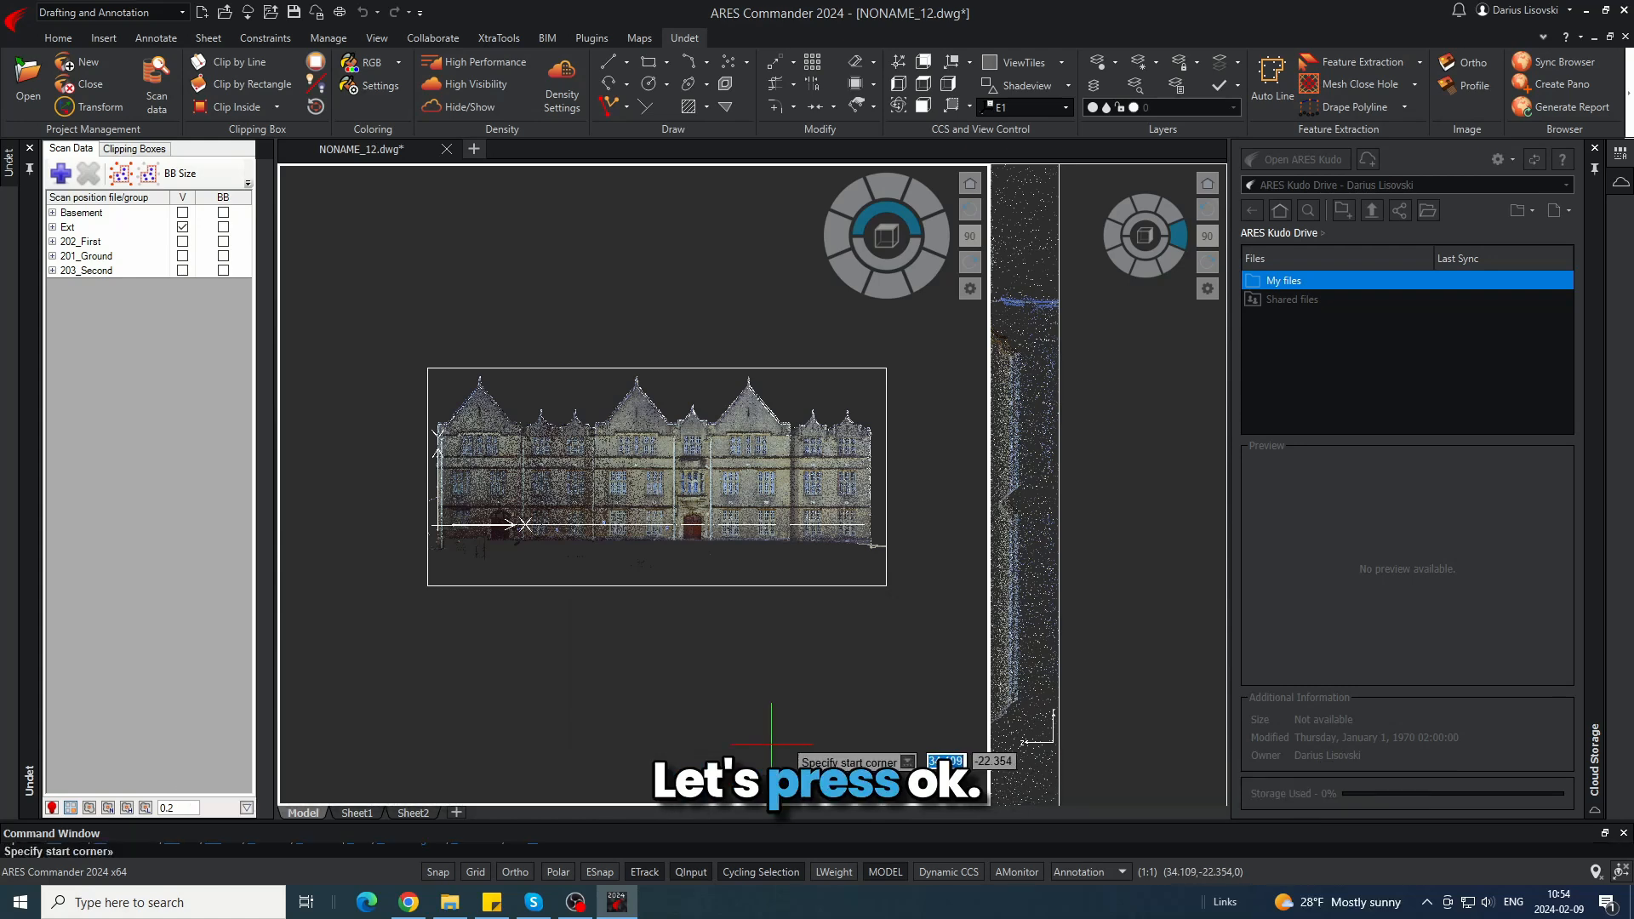
- Generate the orthophoto over a rectangle enclosing the whole facade, and hide the point cloud
click(421, 352)
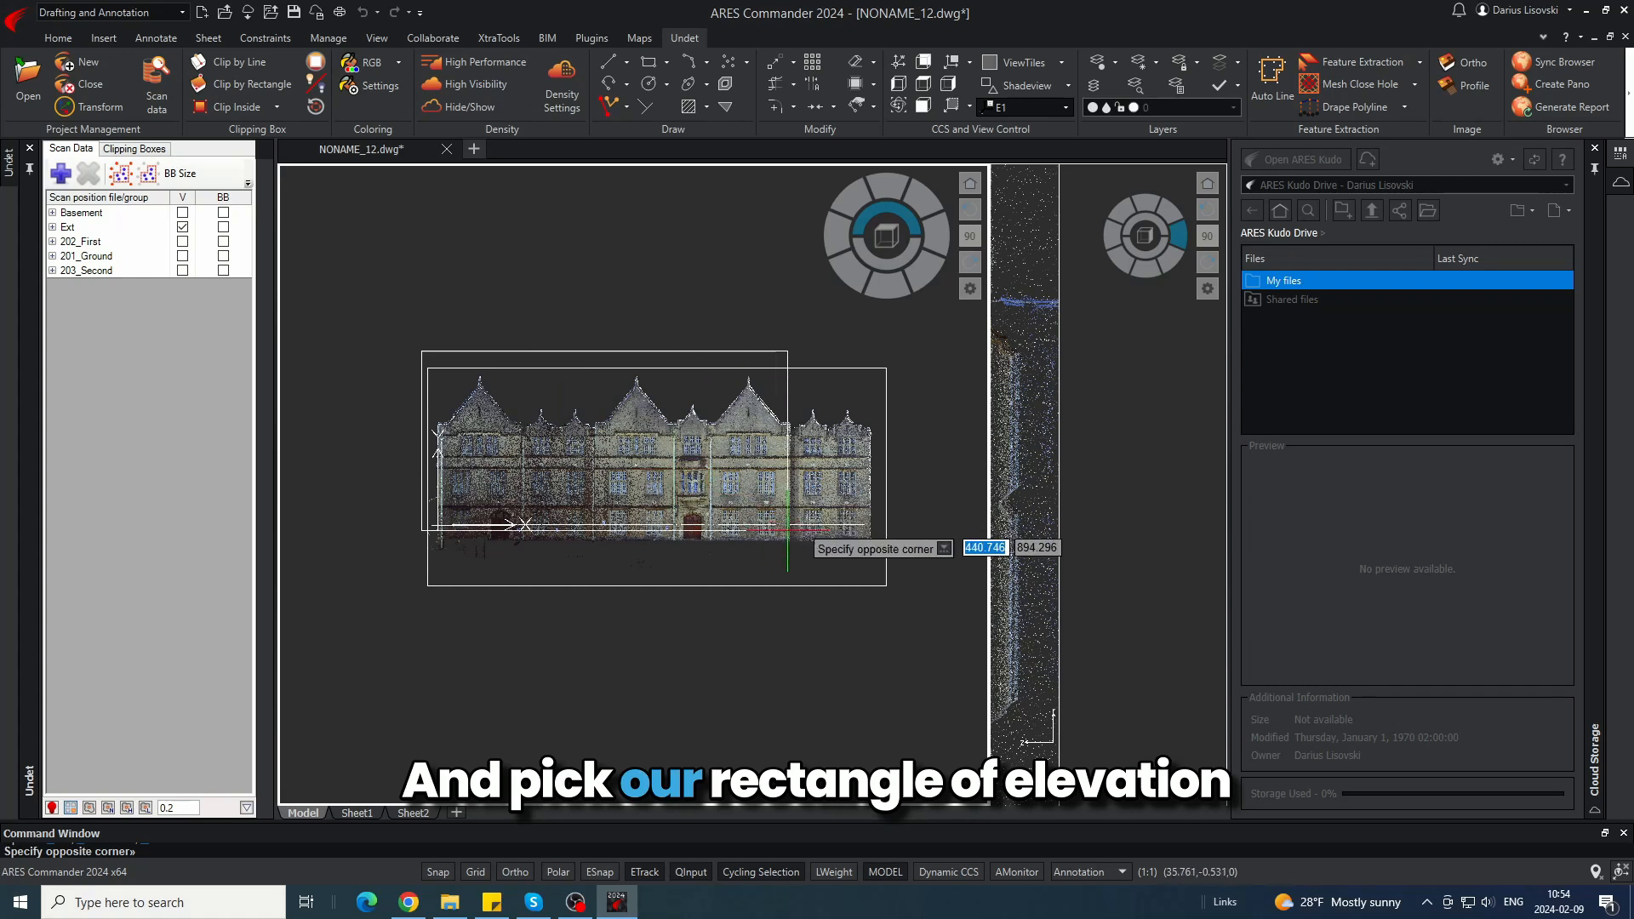
click(880, 560)
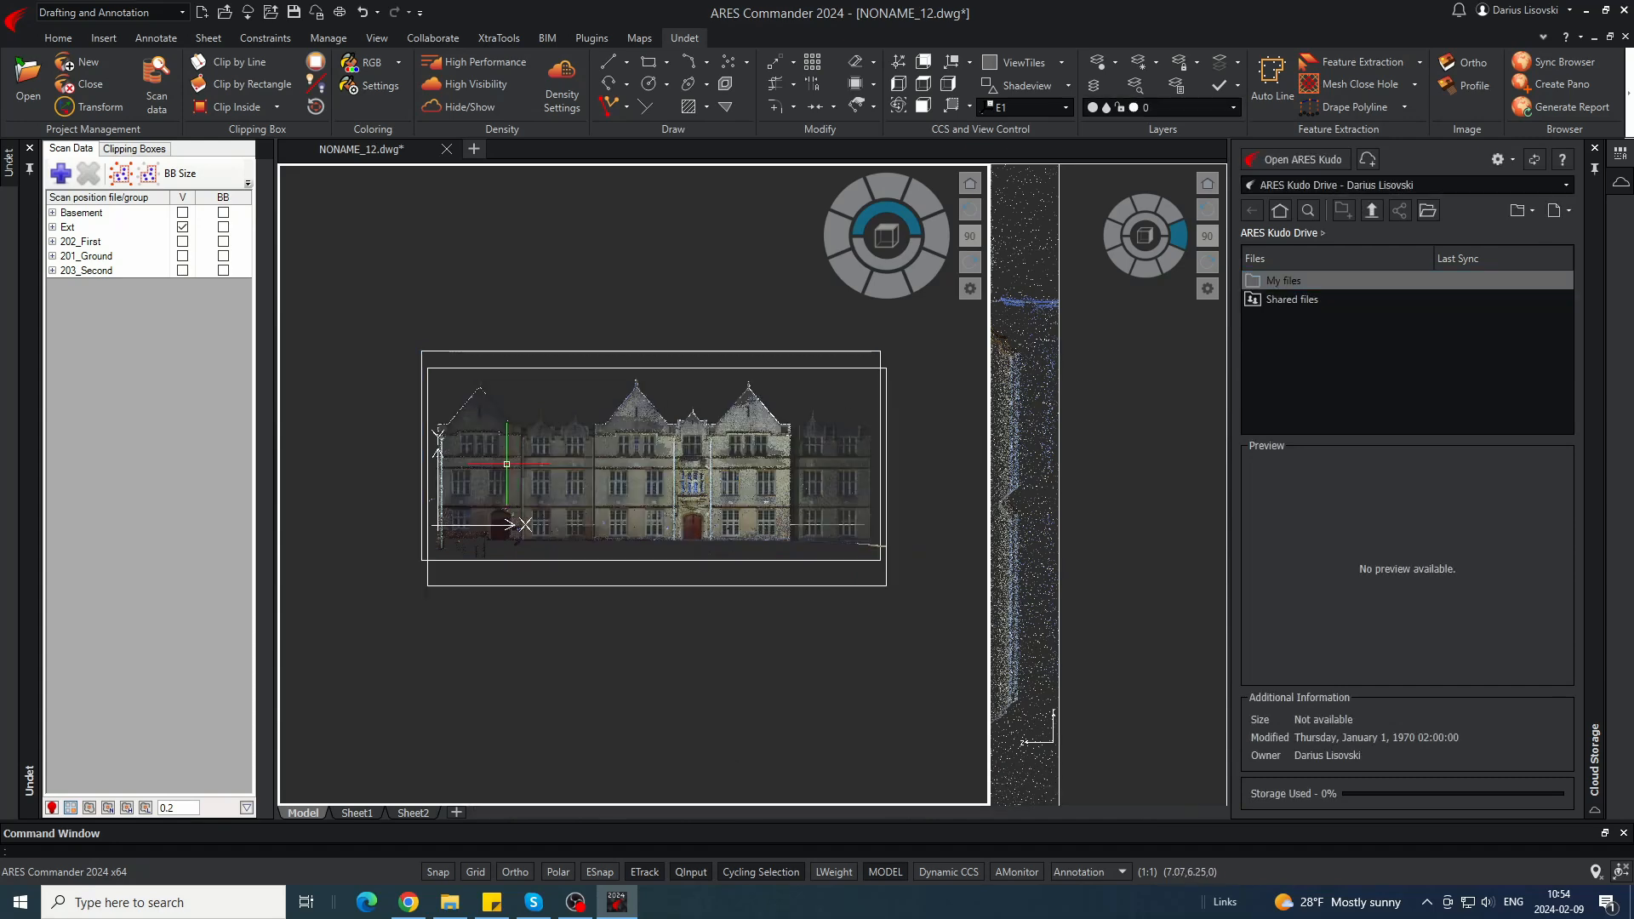
click(469, 108)
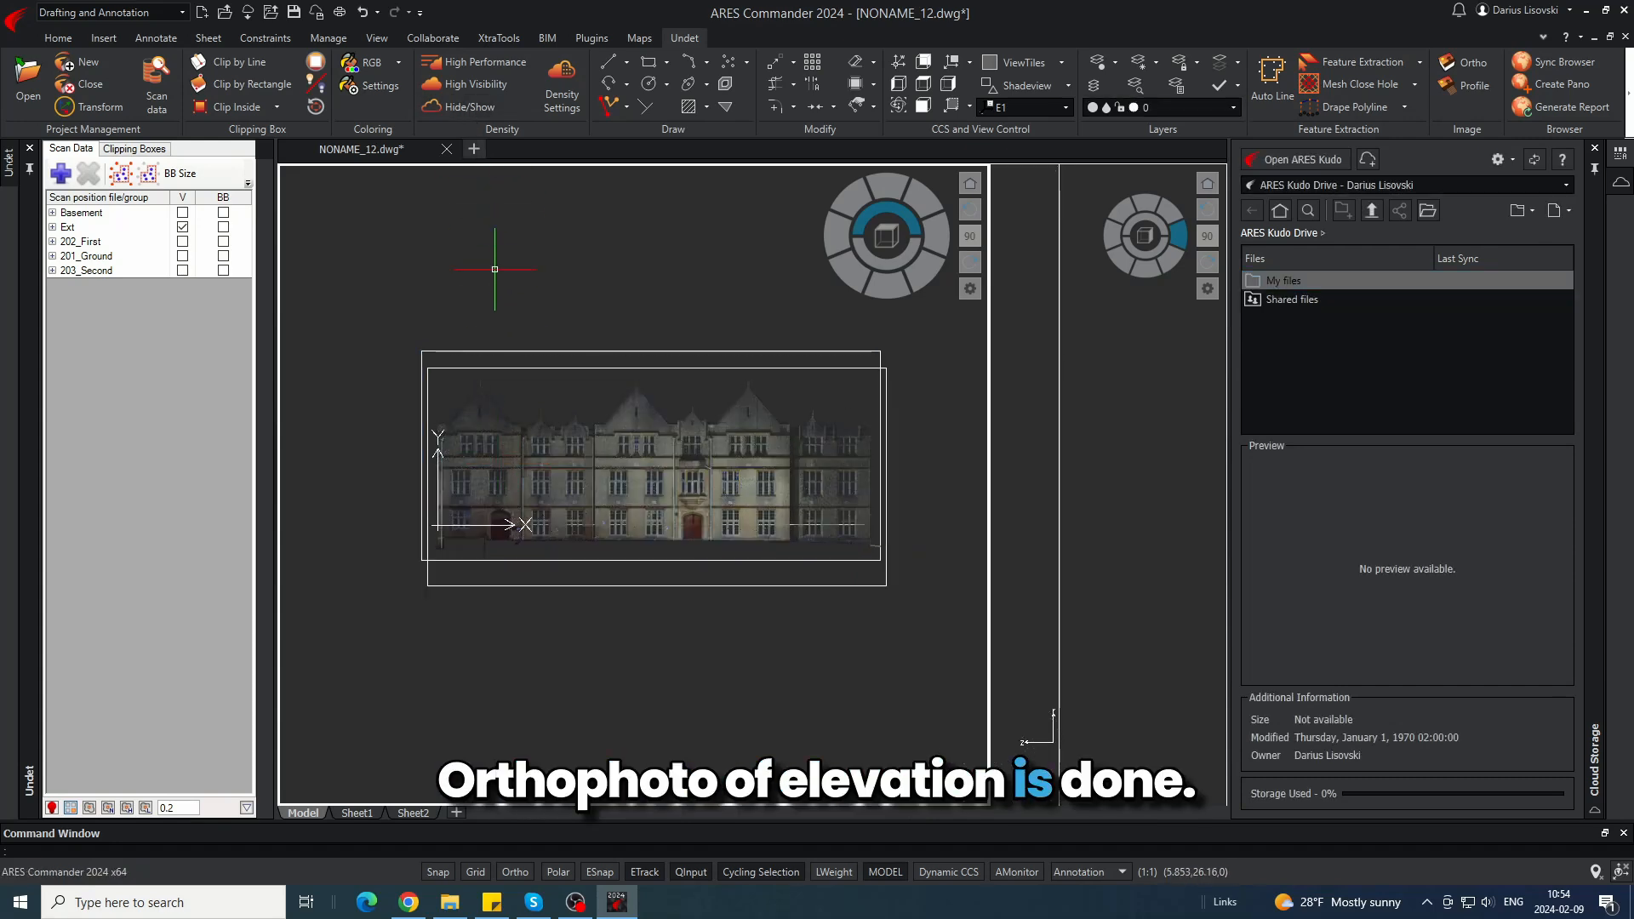
- Examine the facade orthophoto up close from end to end, checking image quality and noise
scroll(441, 435, up, 6)
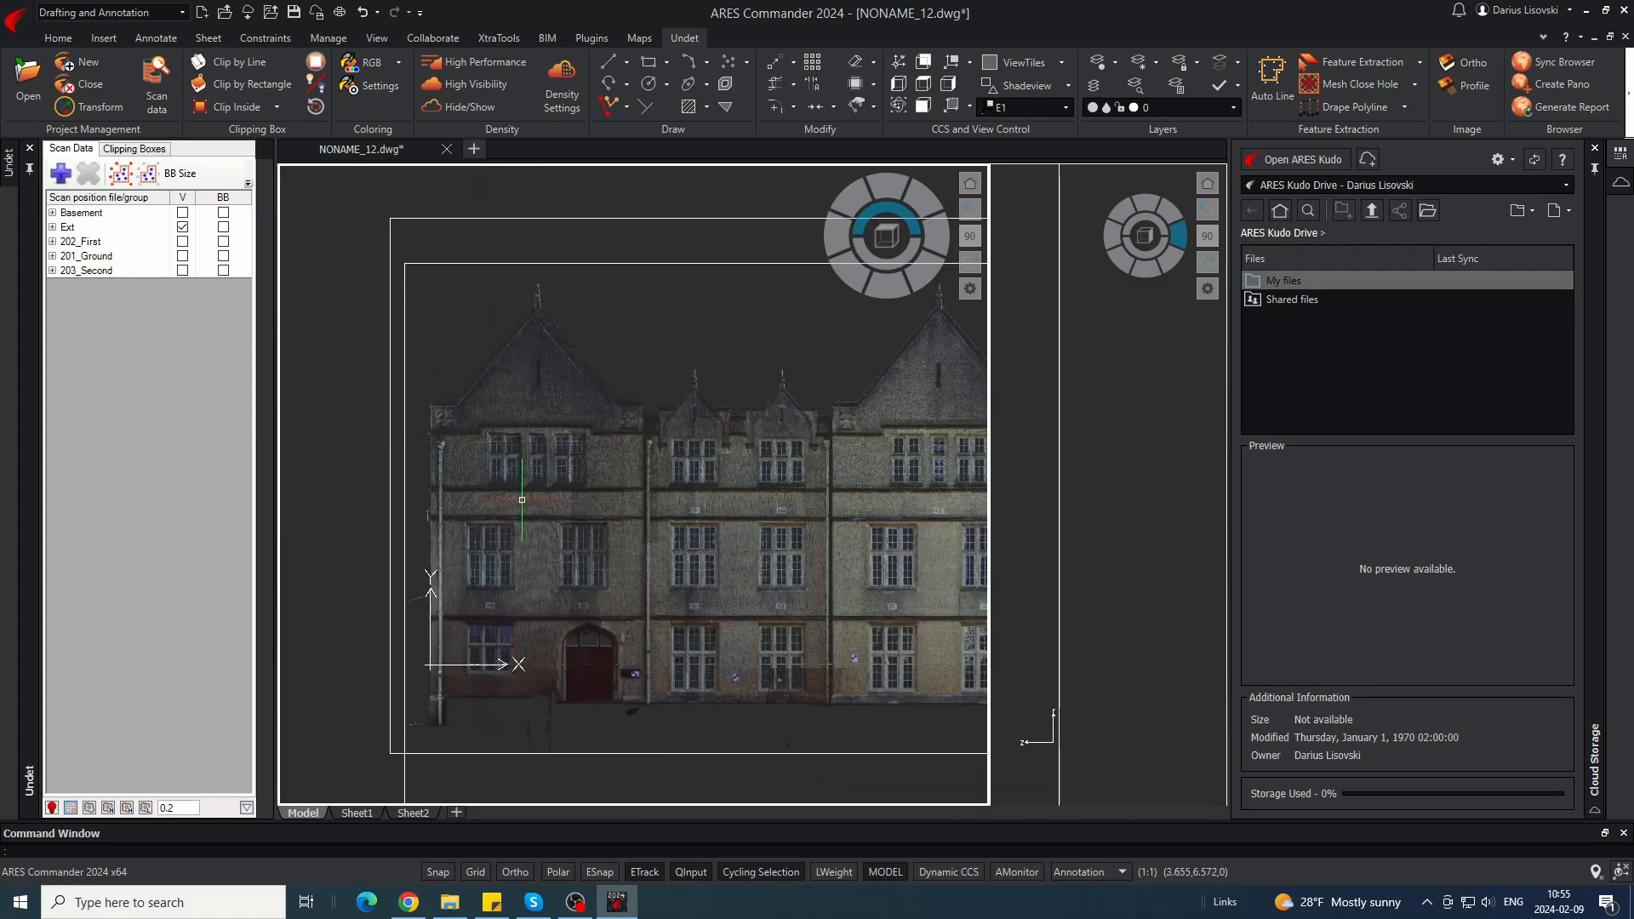
scroll(655, 469, down, 3)
middle_drag(838, 471, 472, 448)
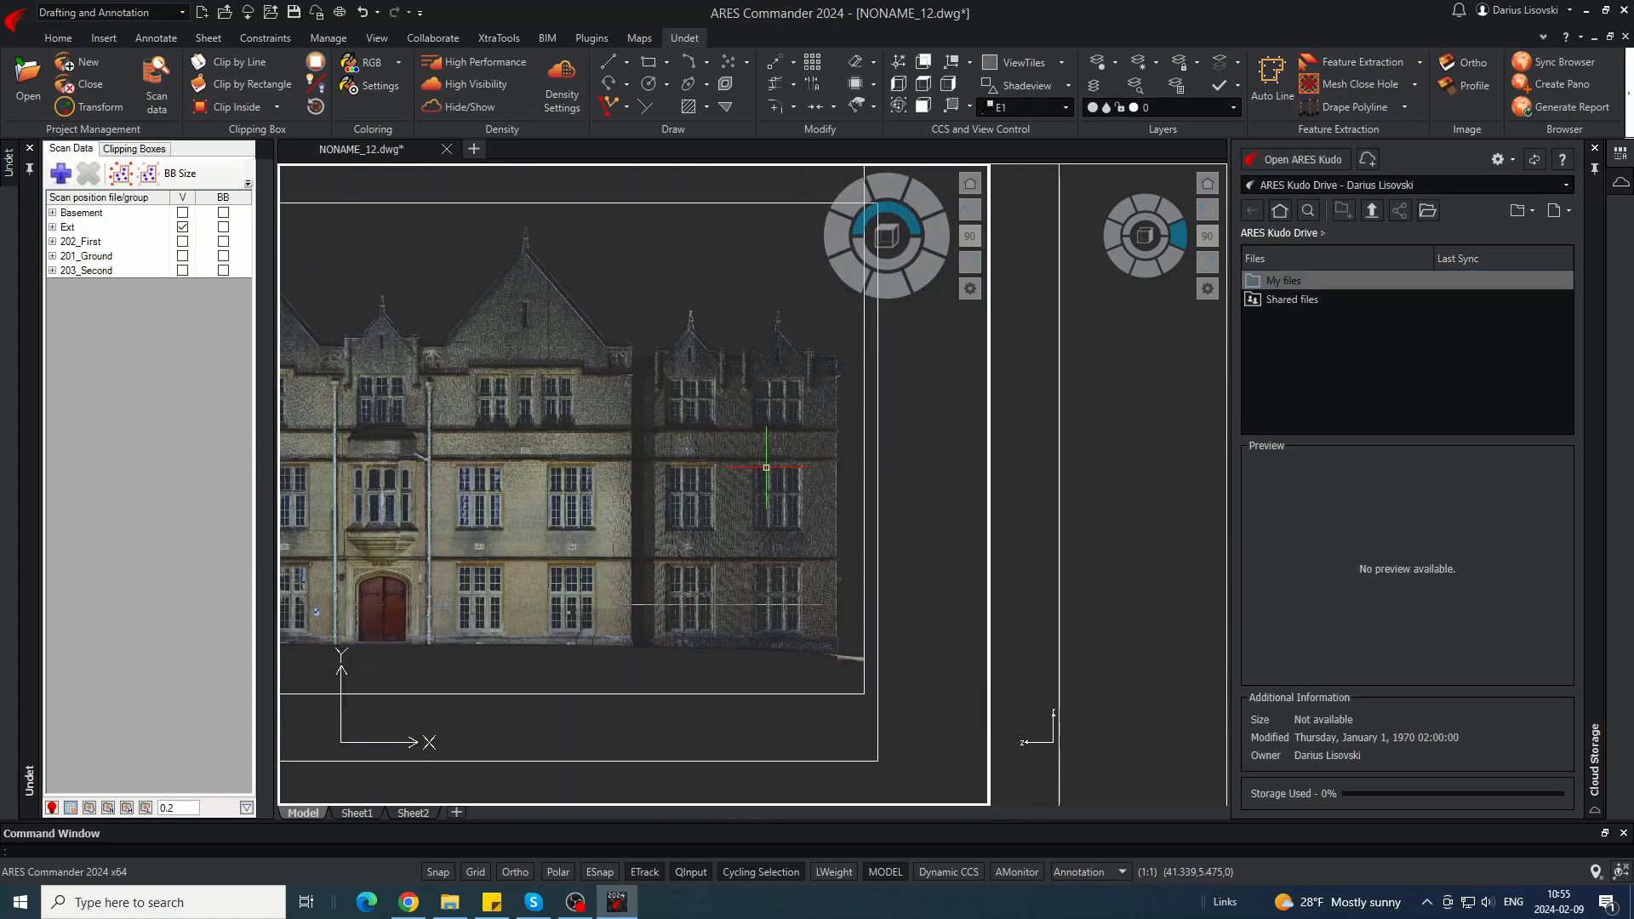
middle_drag(608, 339, 887, 340)
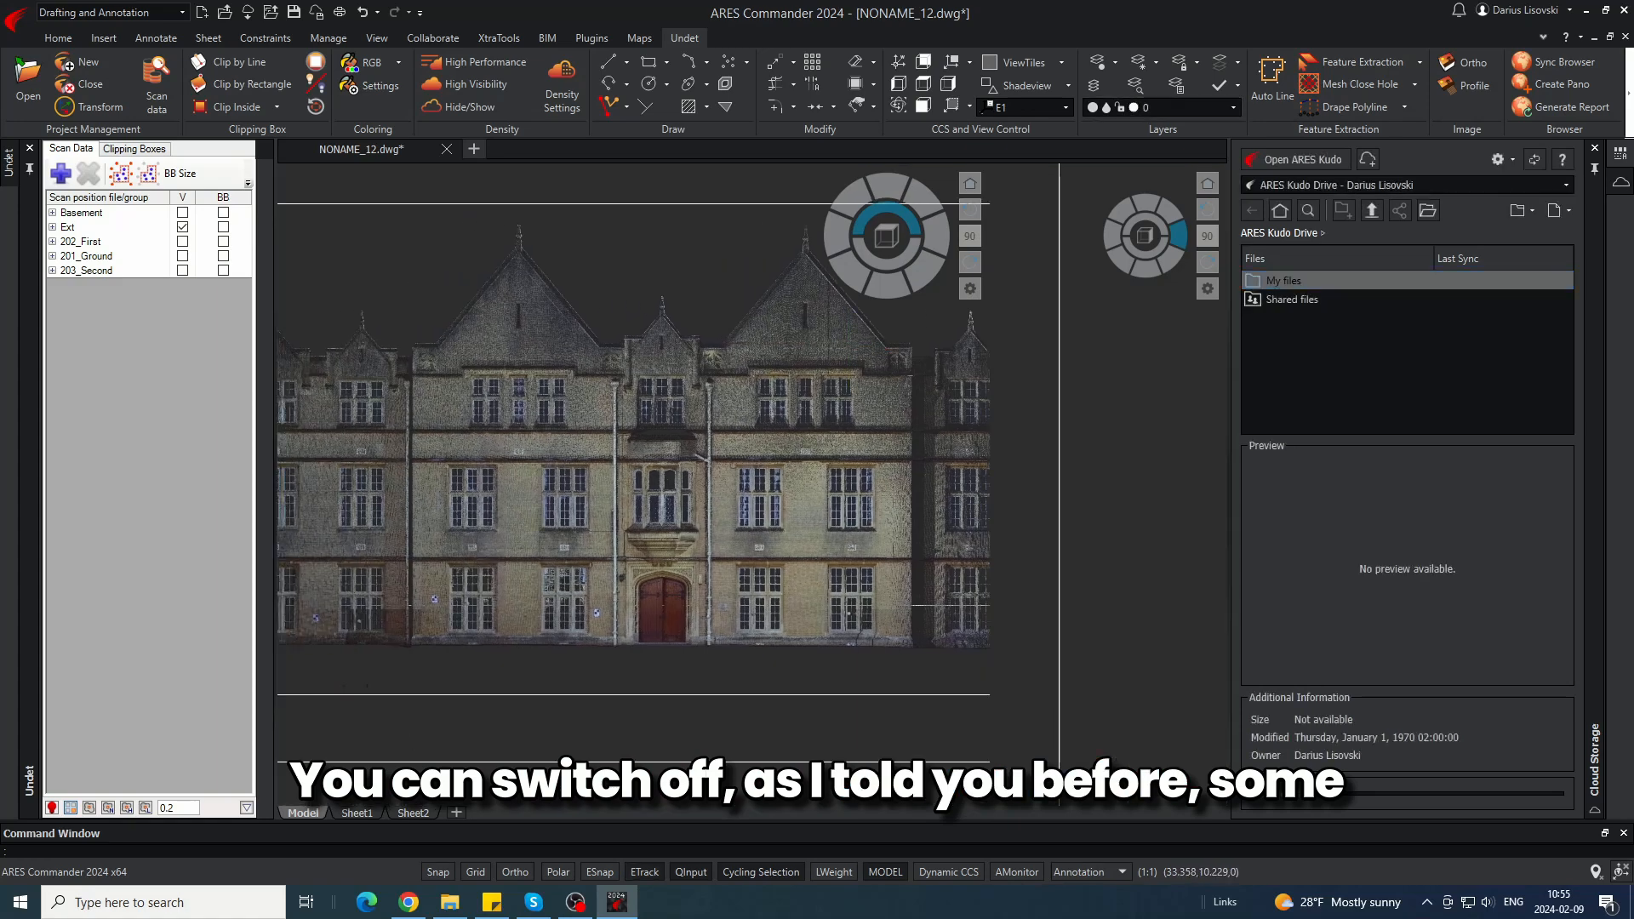
middle_drag(450, 504, 728, 483)
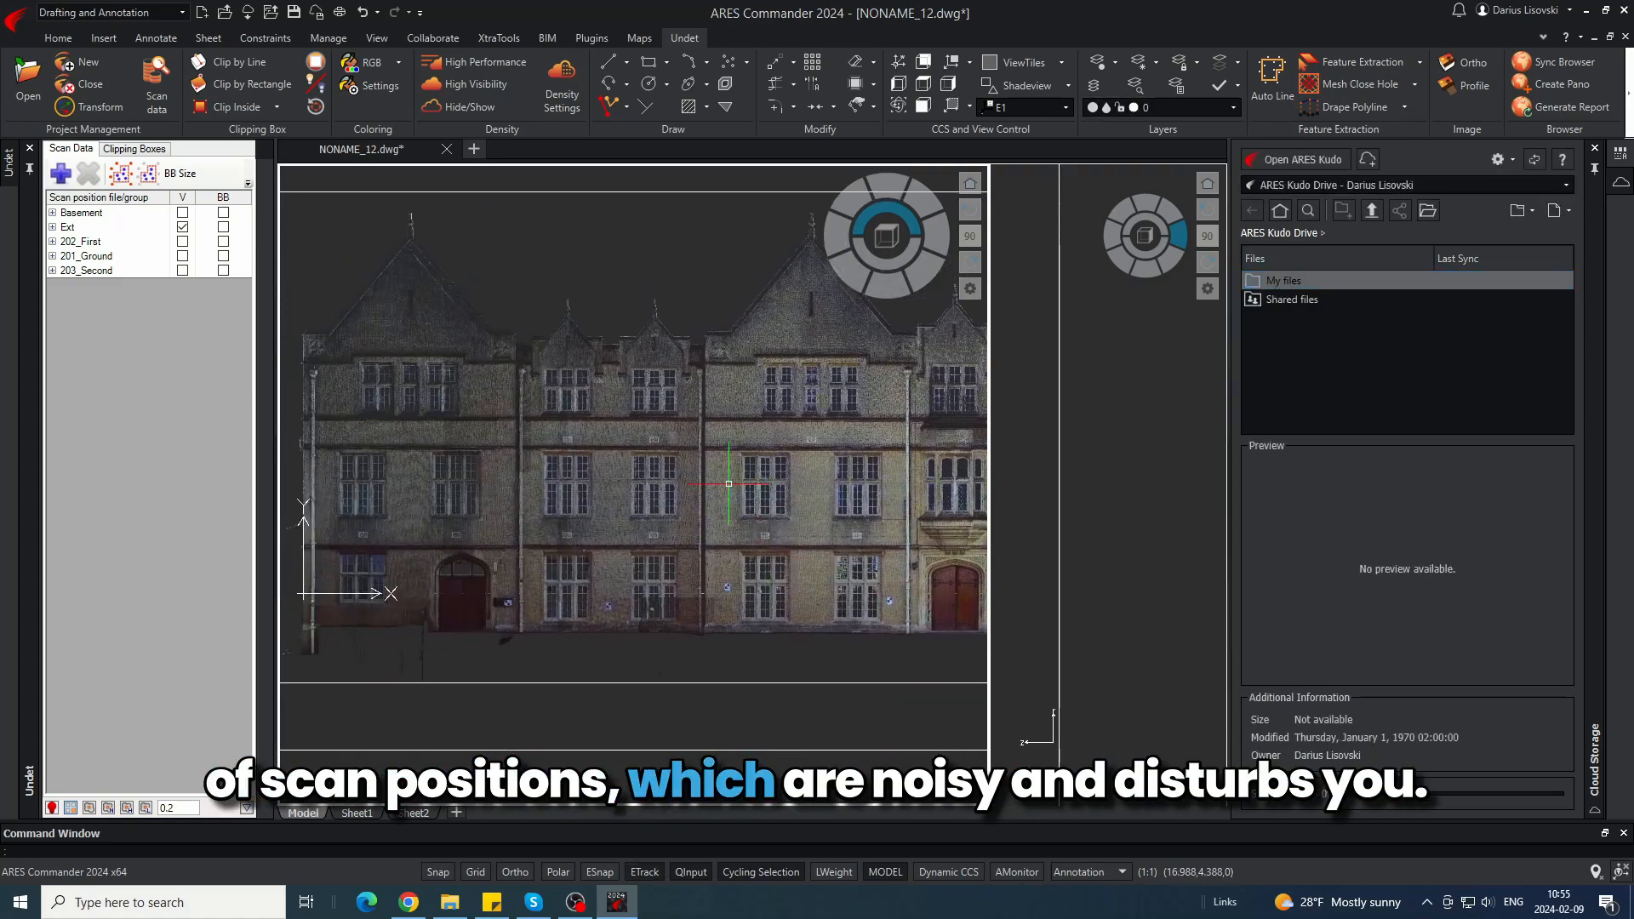
scroll(667, 456, down, 3)
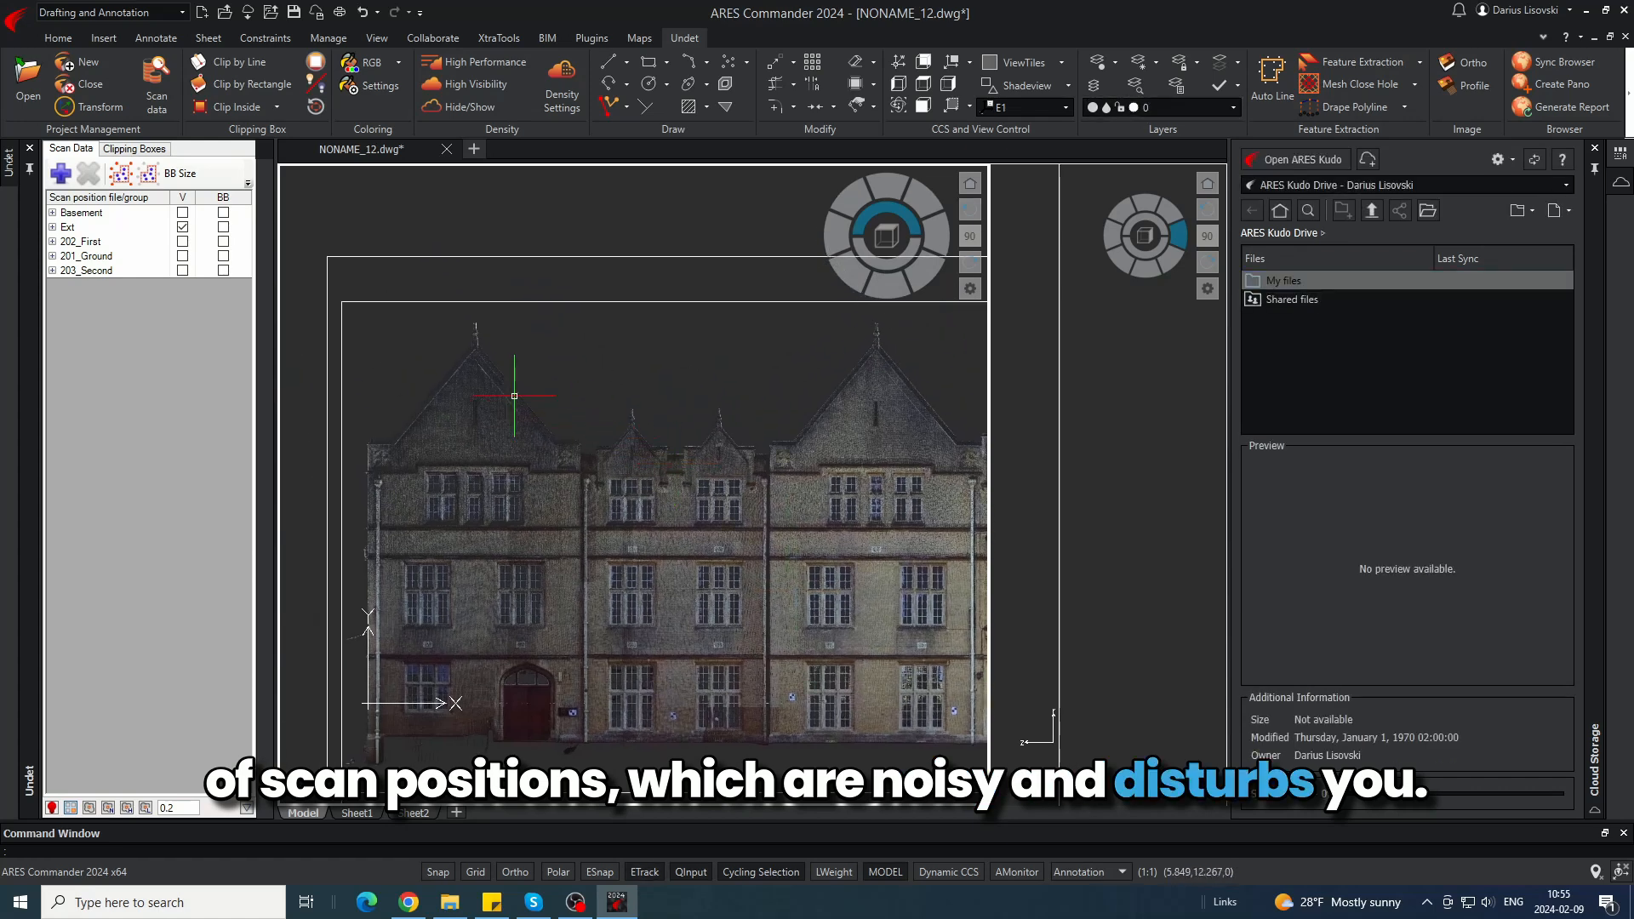
scroll(459, 379, down, 2)
scroll(456, 375, up, 2)
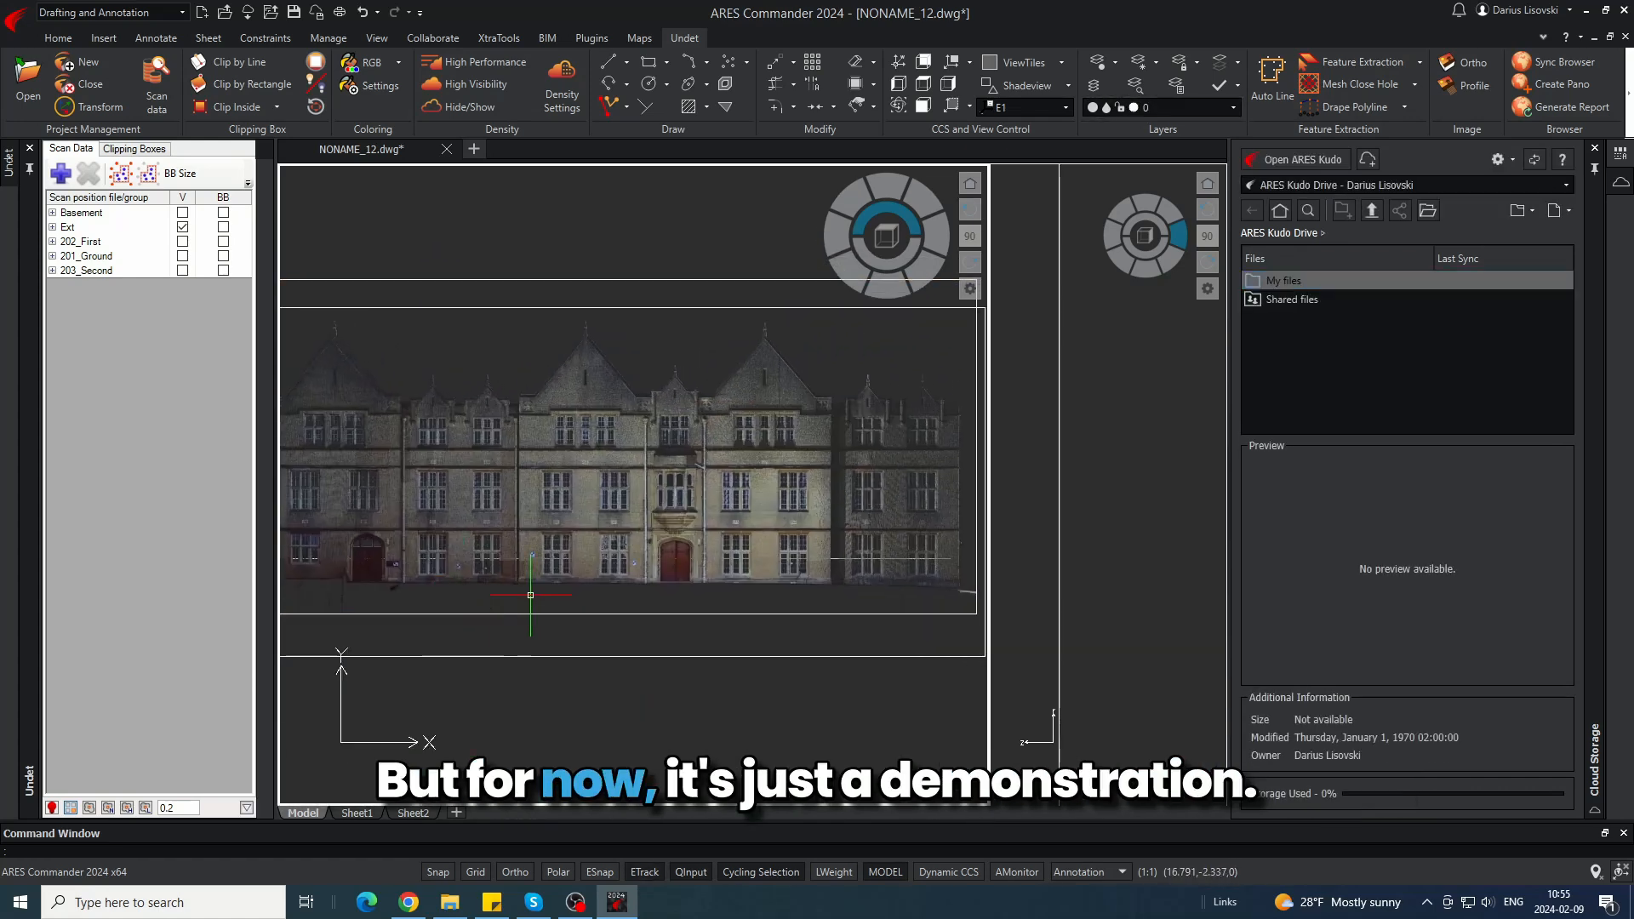
- Select the orthophoto image and assign it to layer E1 in its properties
click(1619, 160)
scroll(766, 426, down, 4)
click(816, 393)
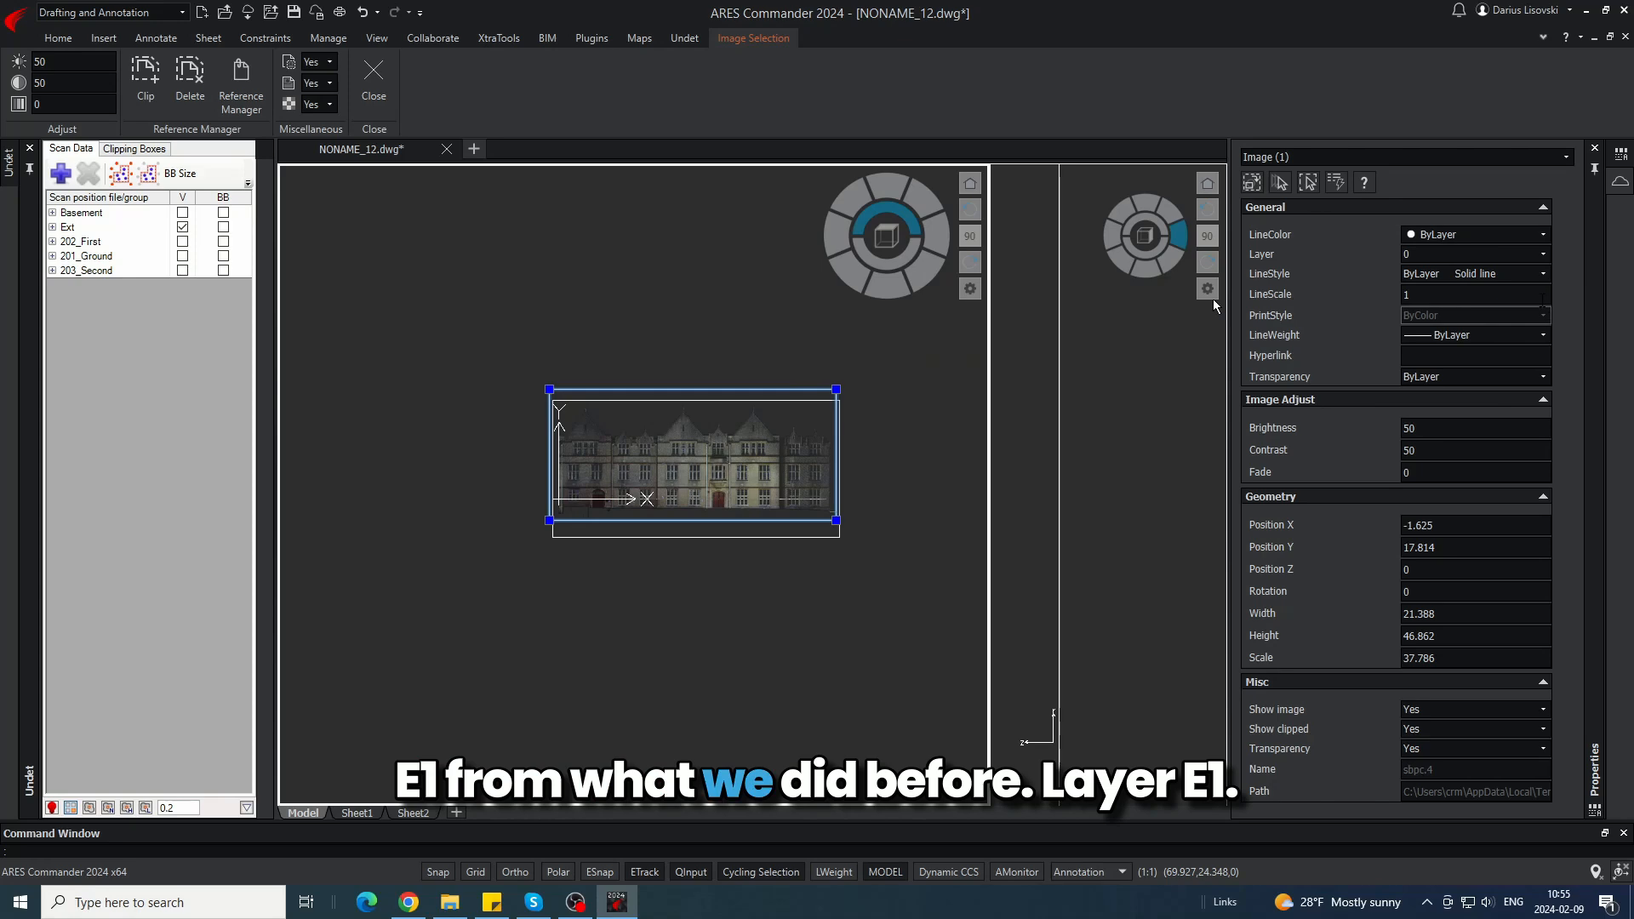
click(1545, 254)
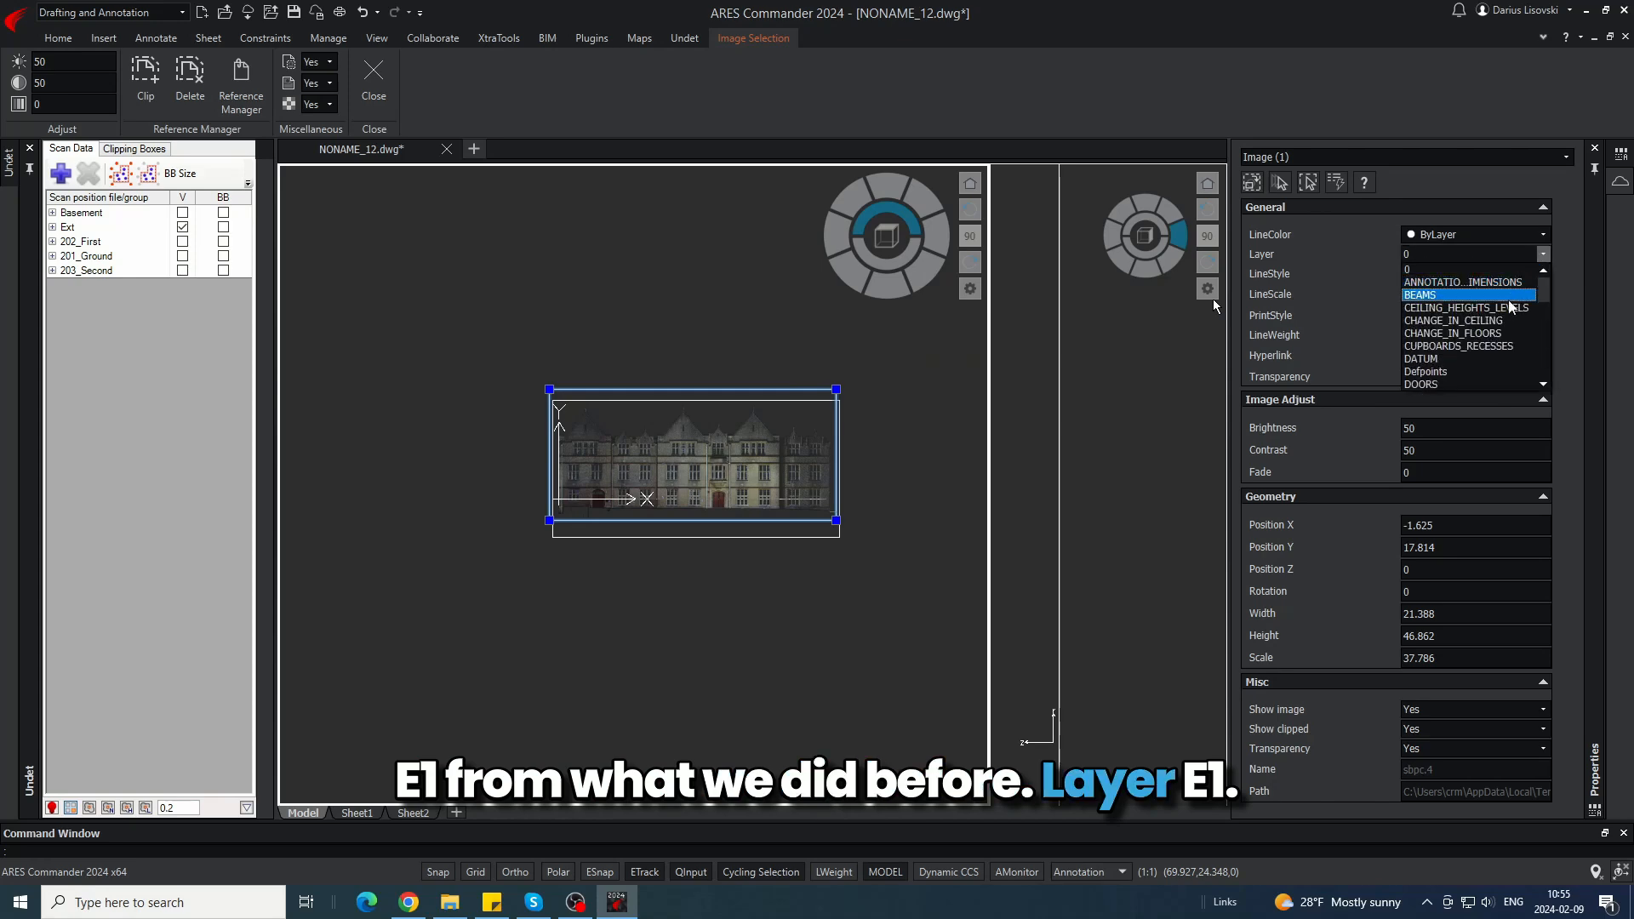
scroll(1467, 331, down, 1)
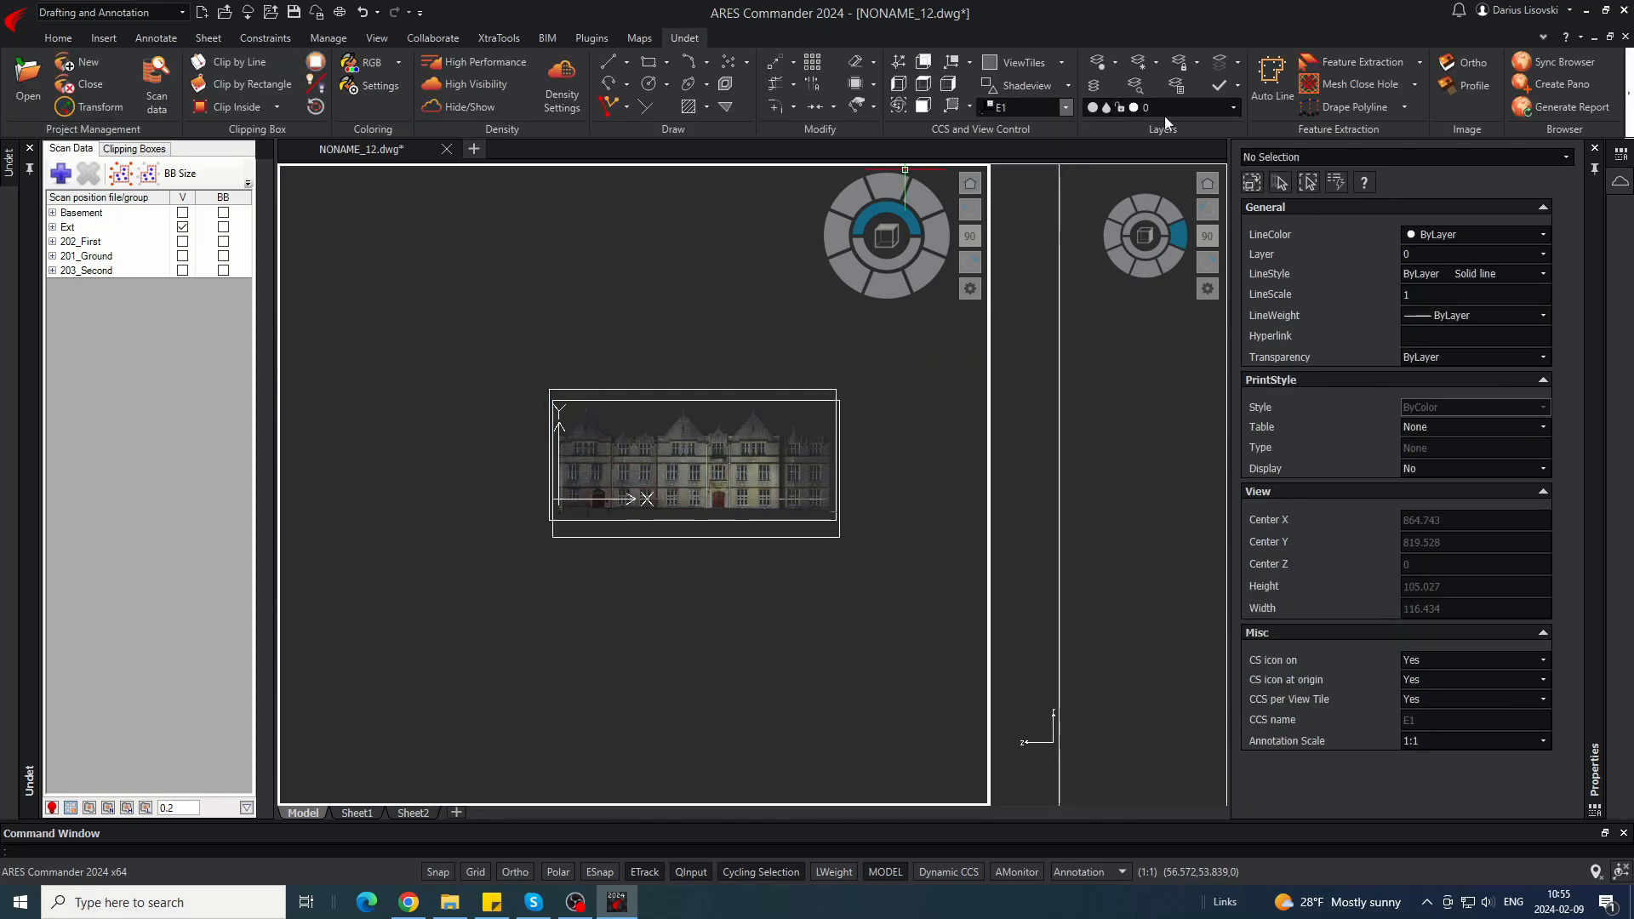
- Keep layer 0 current and switch layer E1 off and on again to check the orthophoto's layer in a 3D view
click(1230, 109)
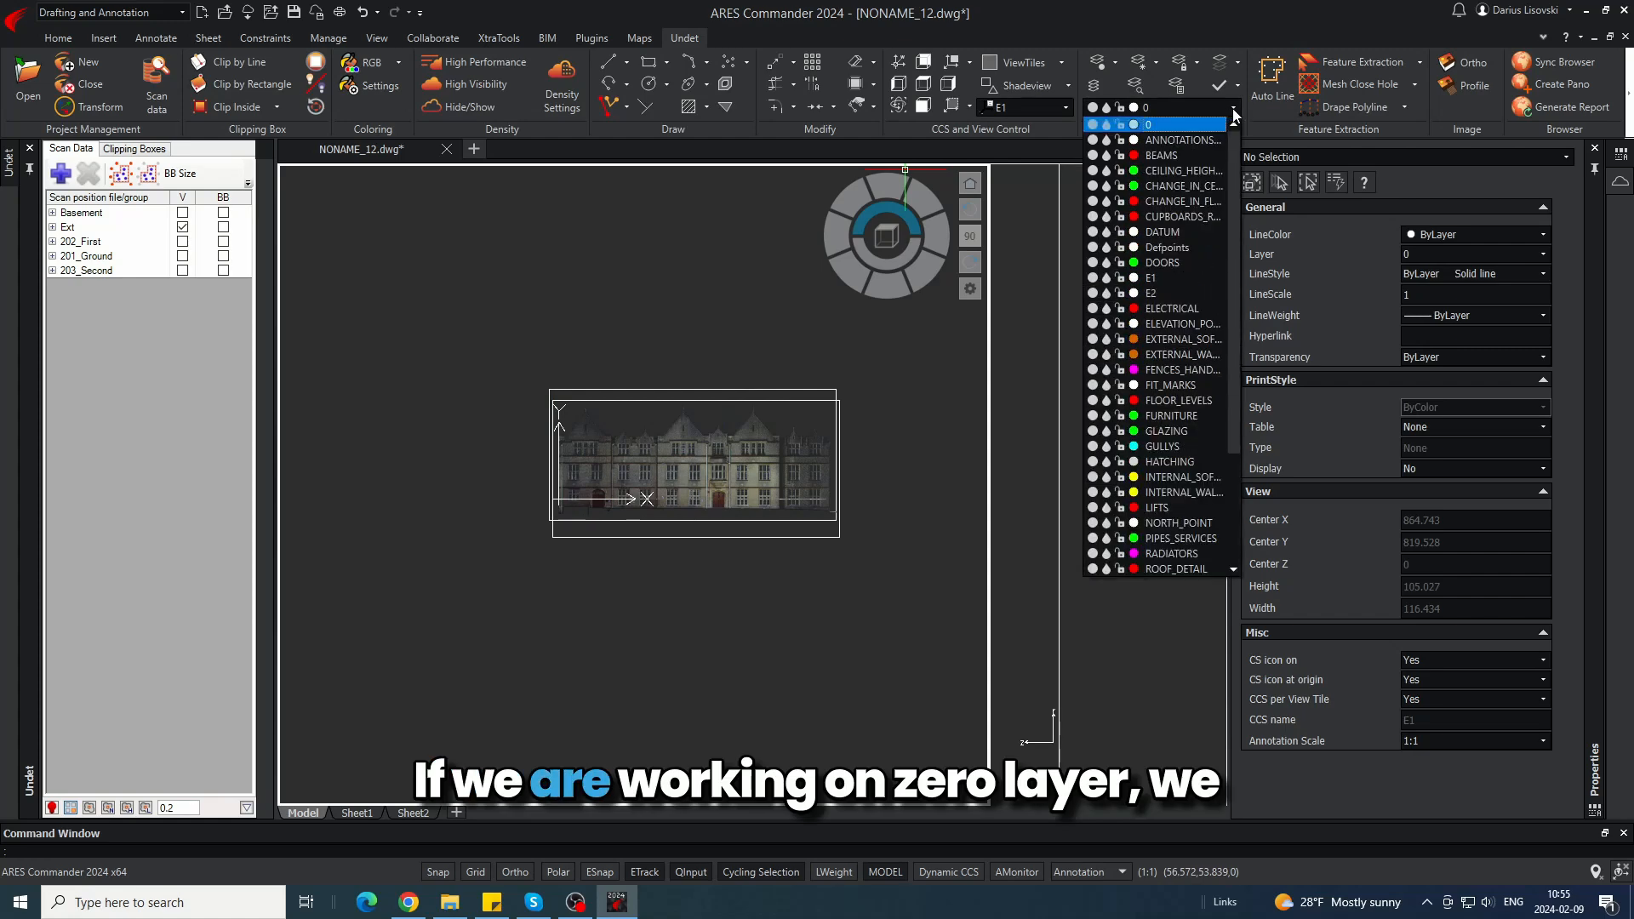
click(1222, 121)
shift+middle_drag(784, 415, 606, 499)
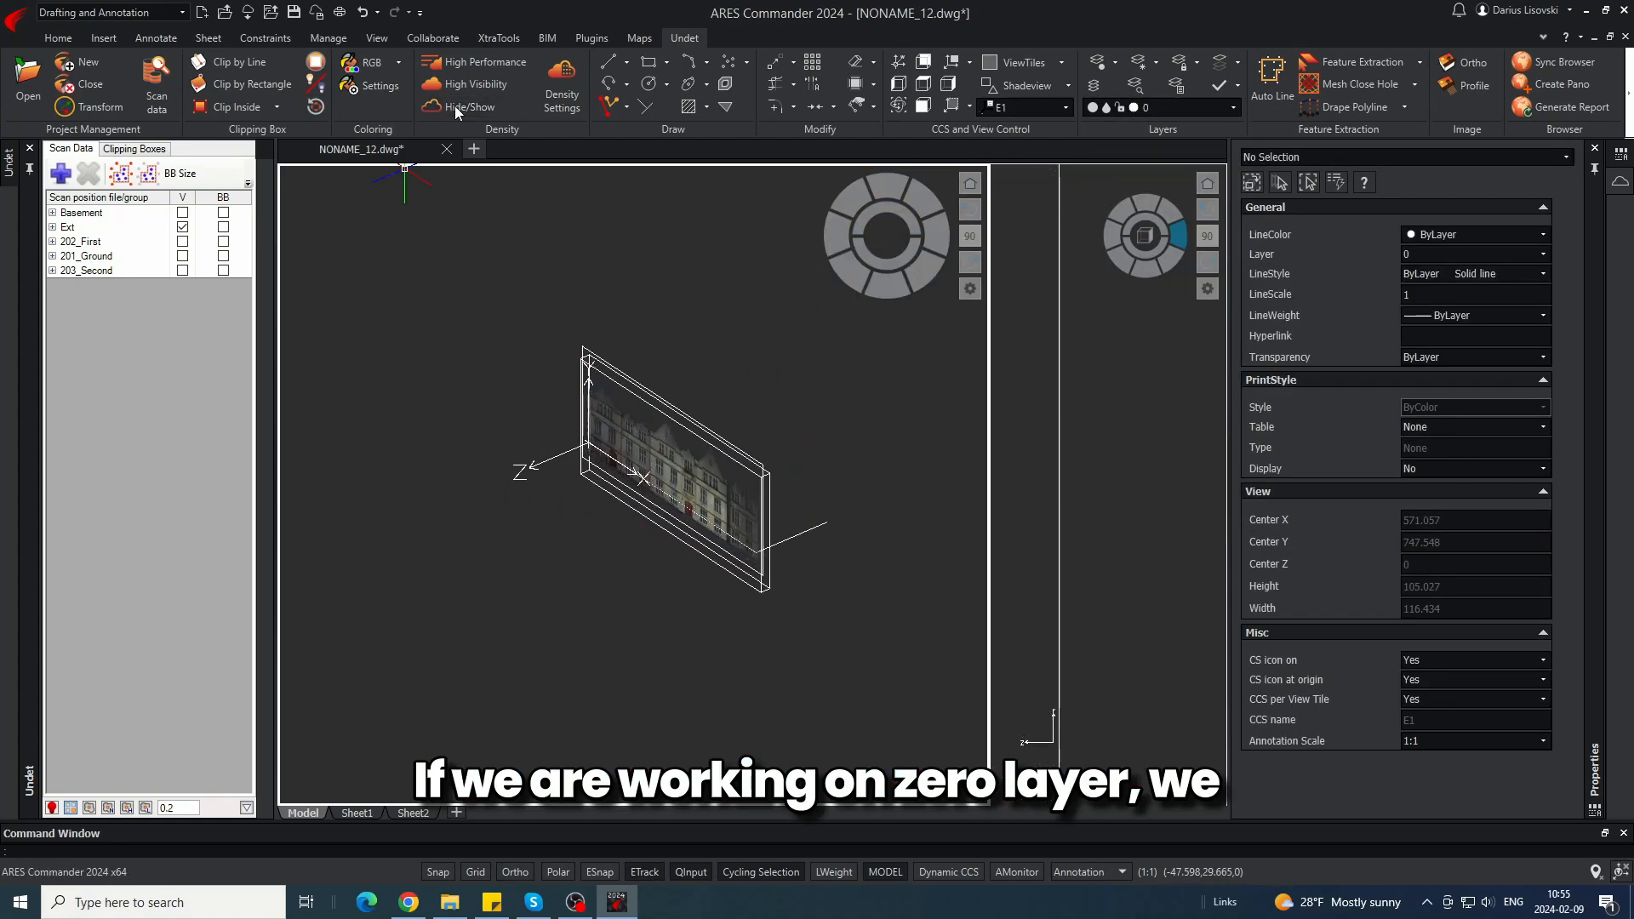
scroll(714, 417, up, 4)
click(1232, 108)
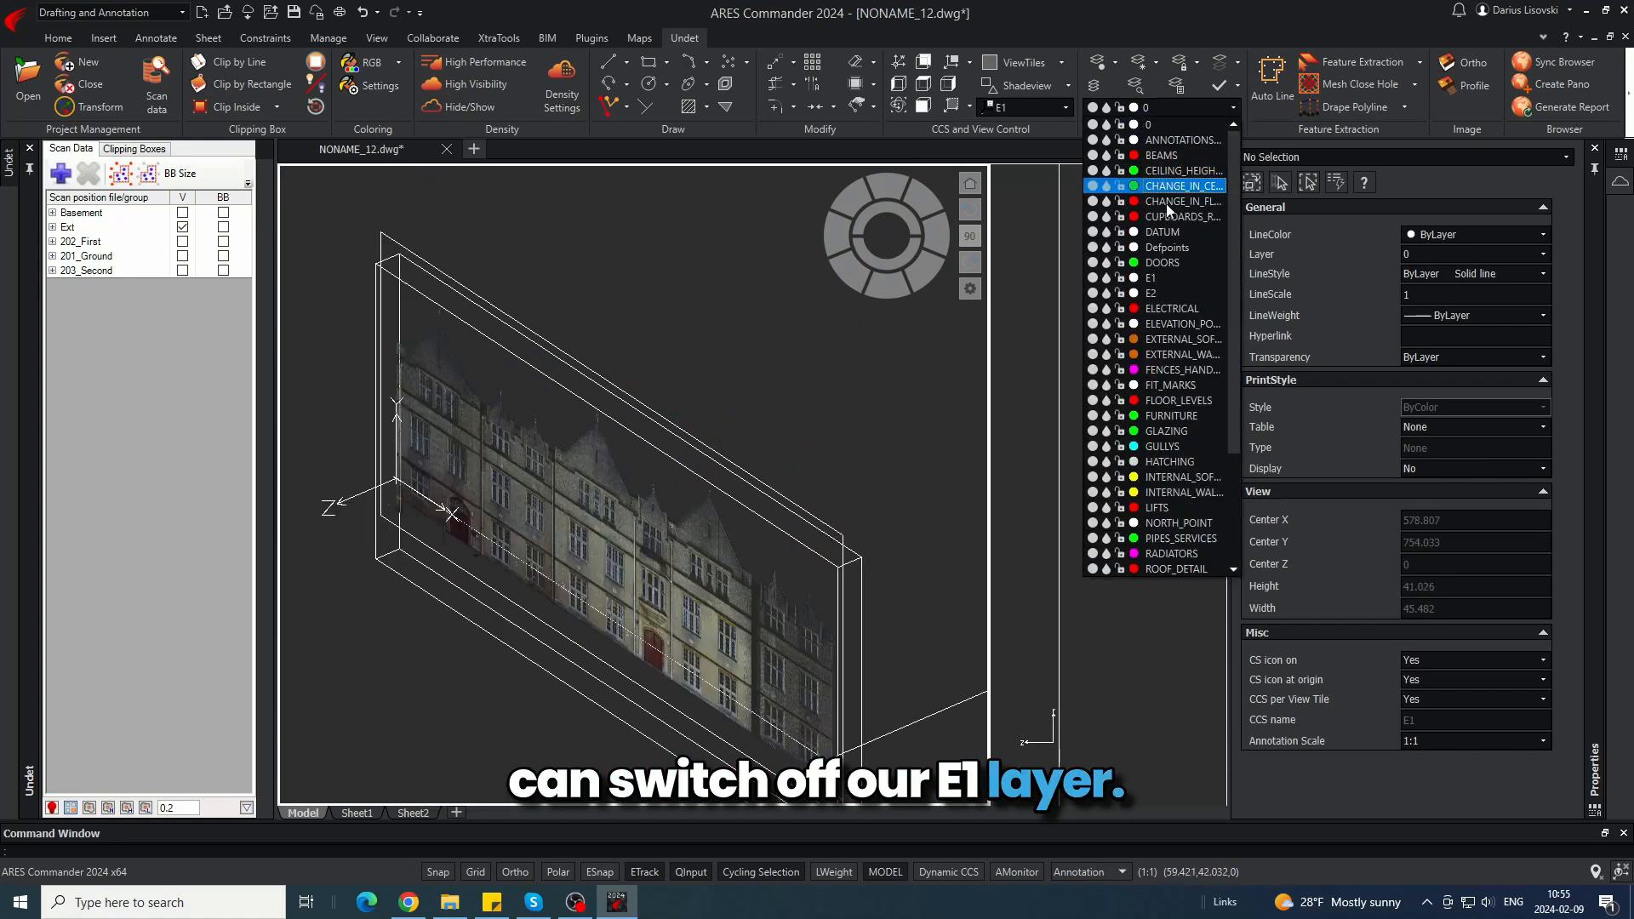
click(1092, 279)
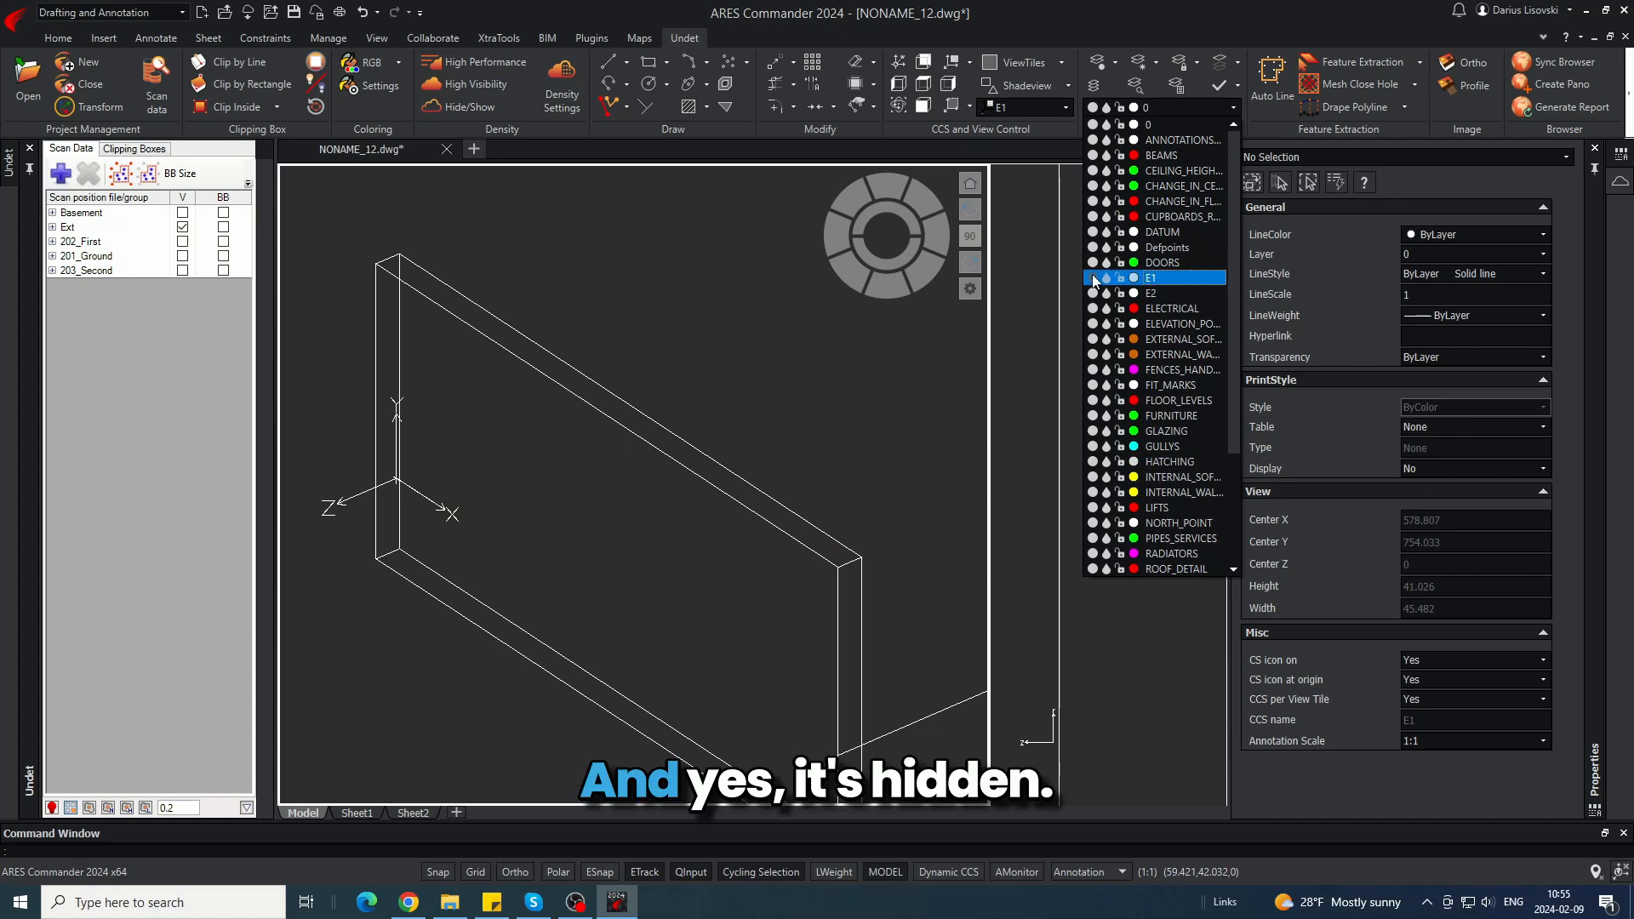
click(1092, 277)
click(1024, 299)
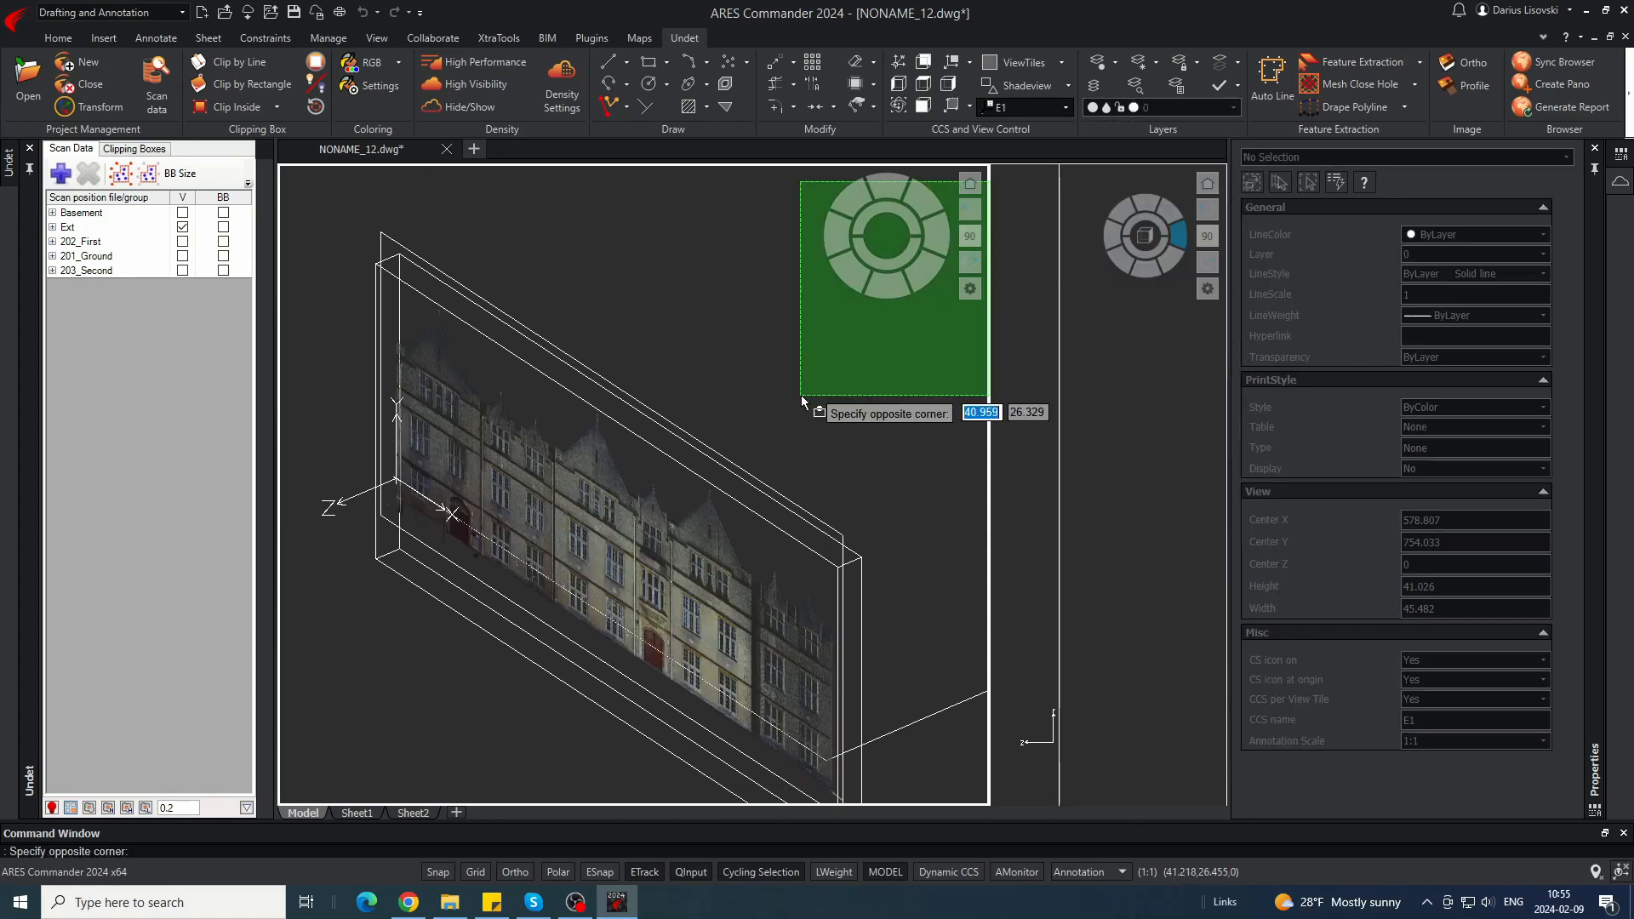
click(785, 392)
- Show the point cloud again, open the clipping box list and change the cloud from realistic colours to false colours
middle_drag(805, 508, 612, 320)
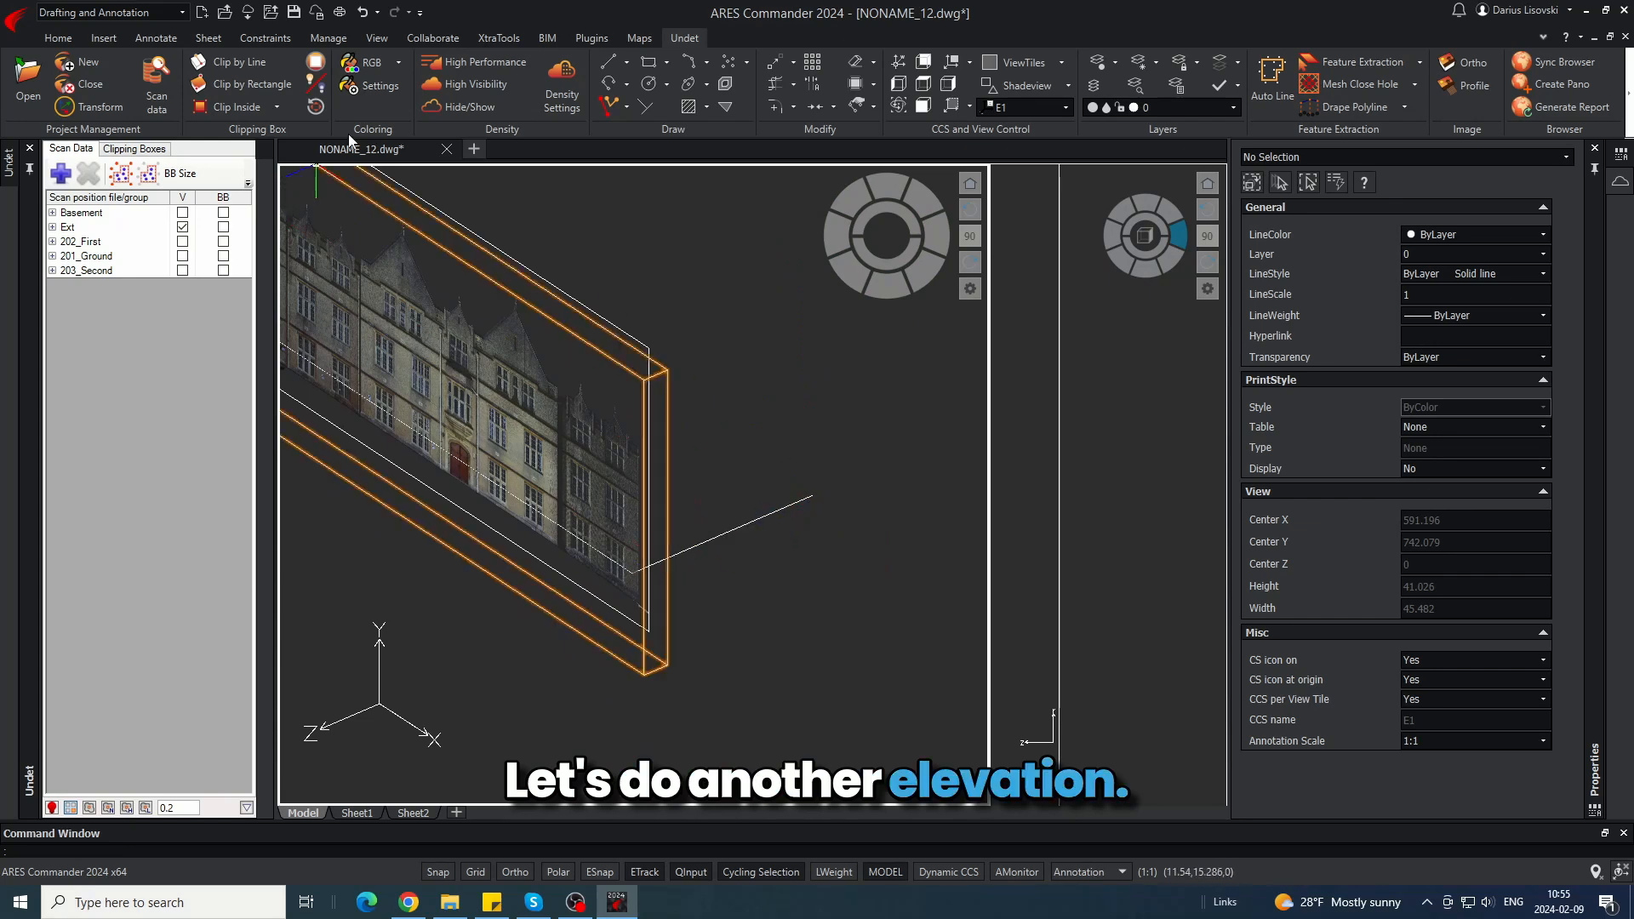
click(115, 109)
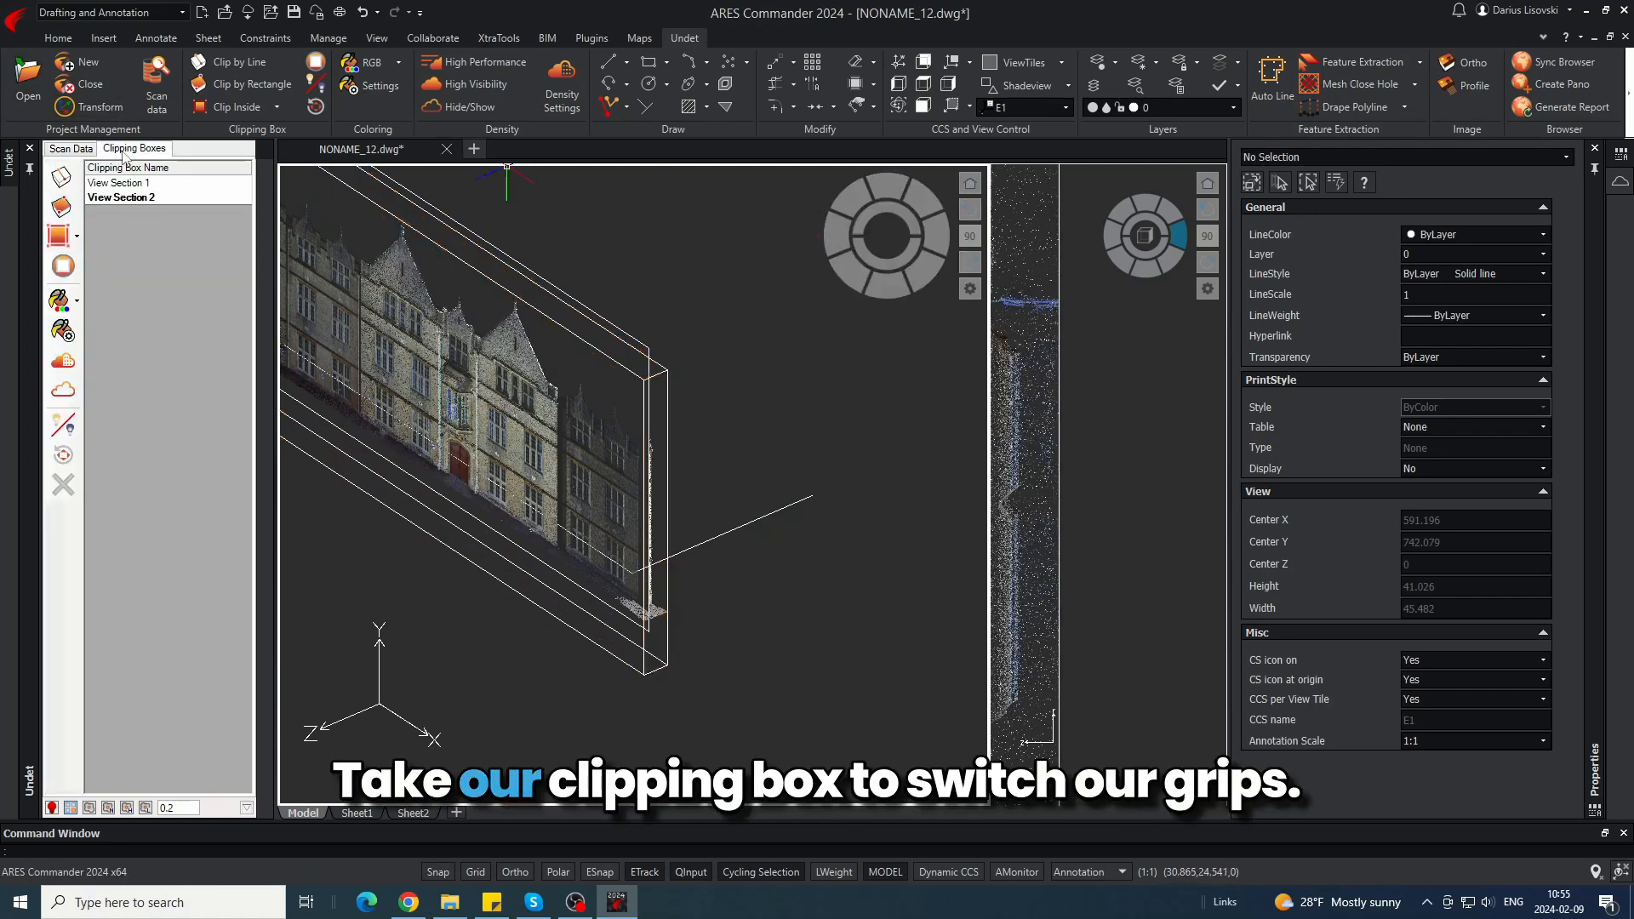
click(77, 303)
click(128, 333)
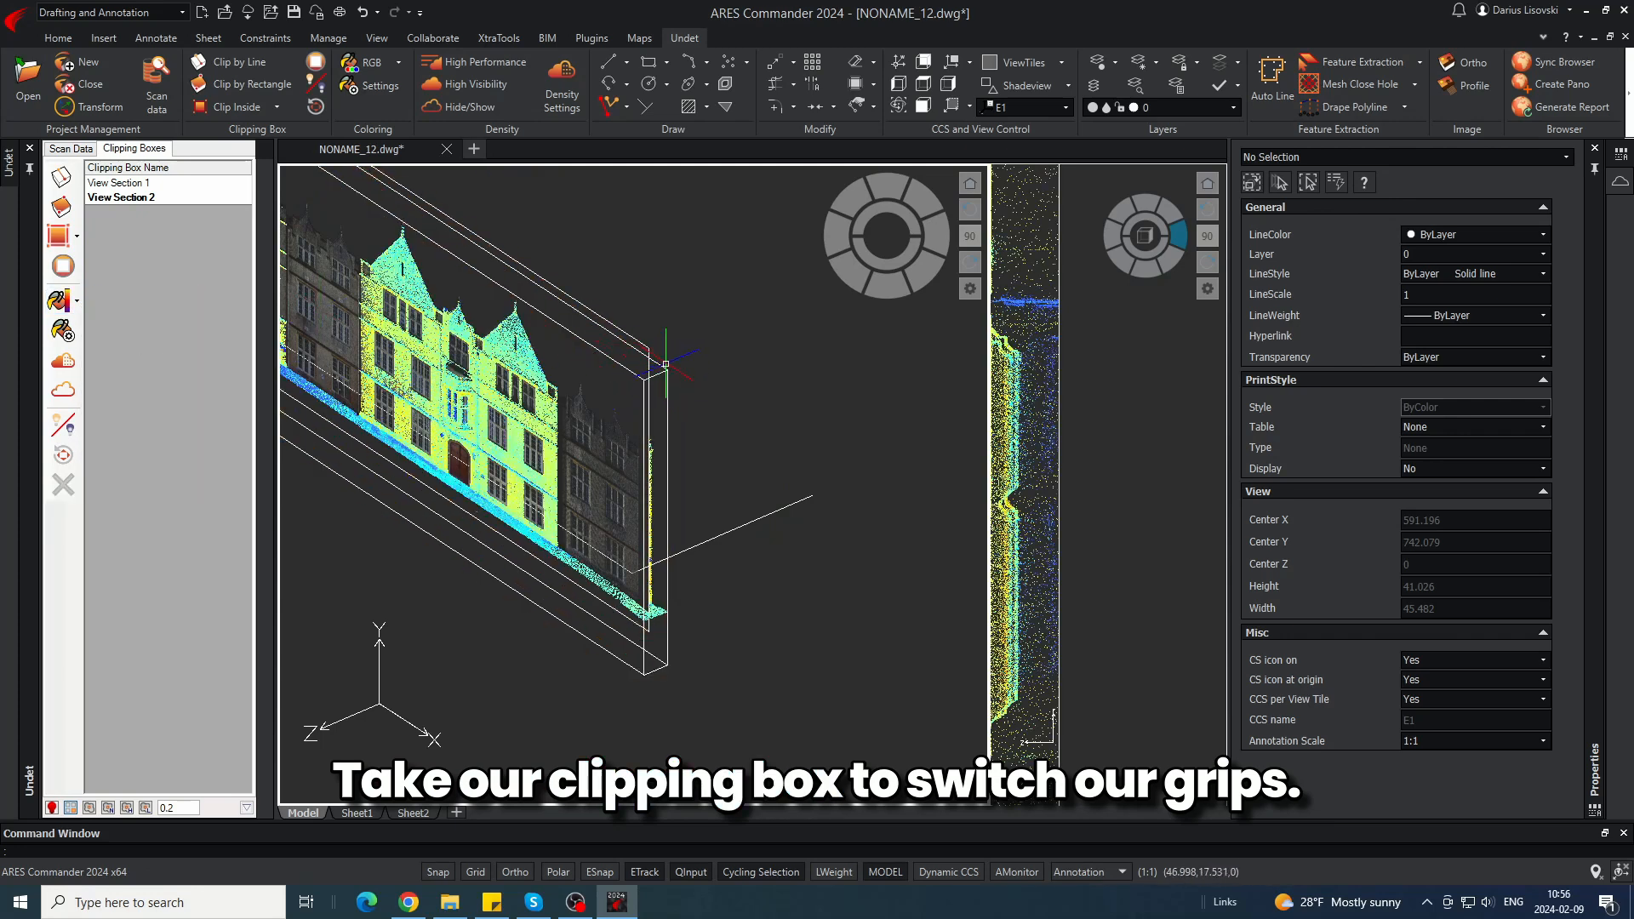
click(657, 345)
key(Escape)
- Activate coordinate system E2 in the main view tile and set its plan view
click(1066, 108)
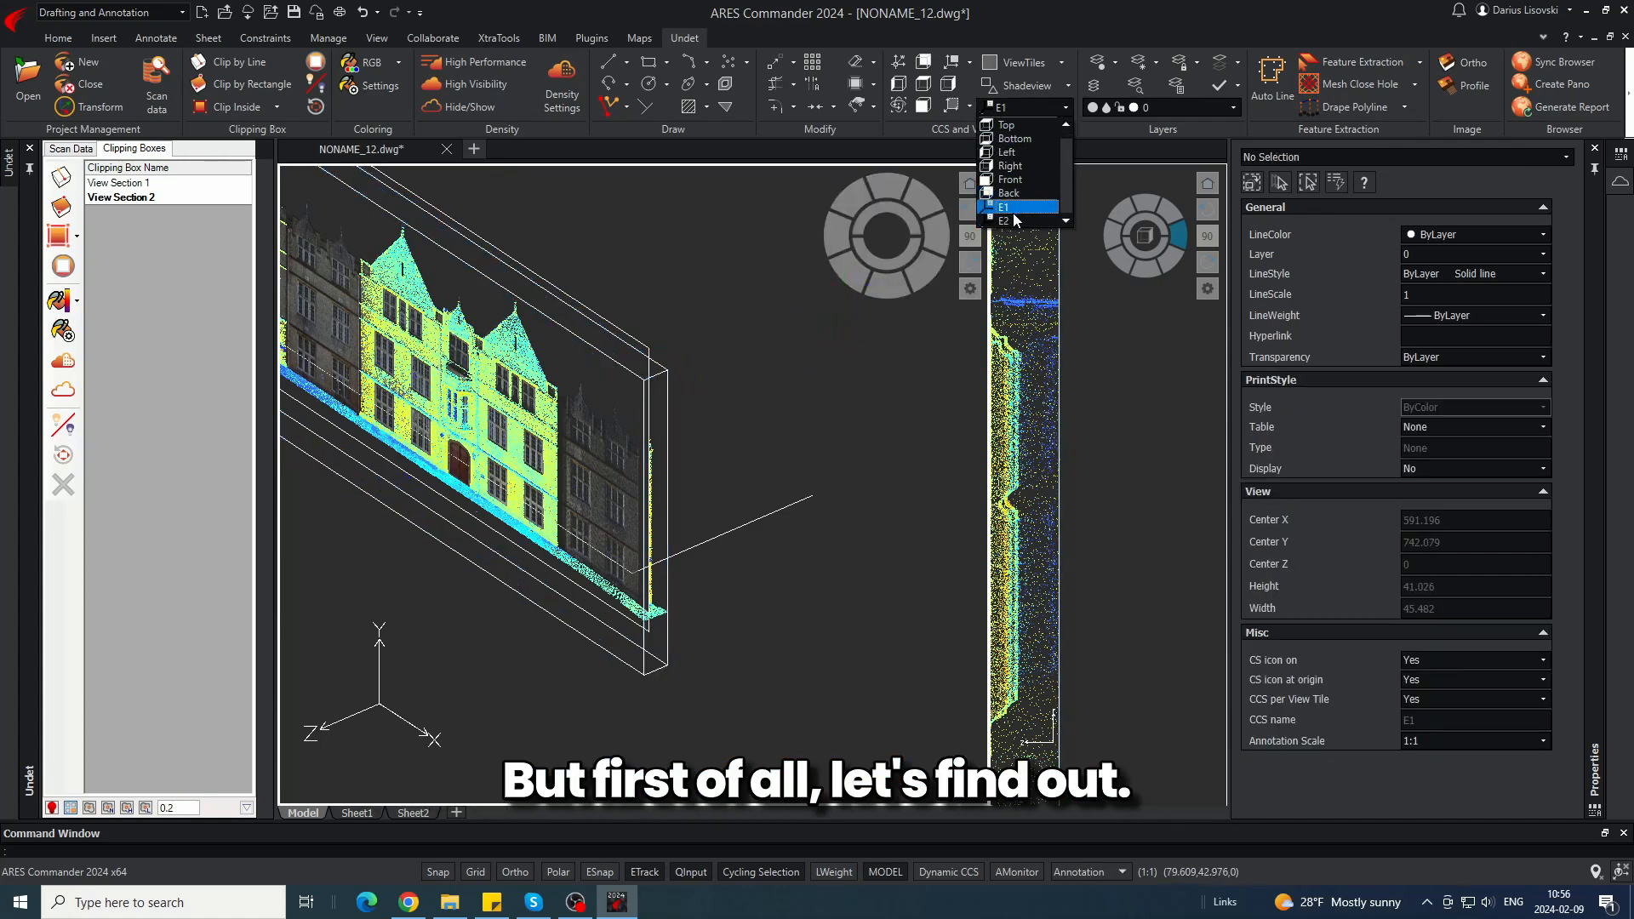
click(1013, 221)
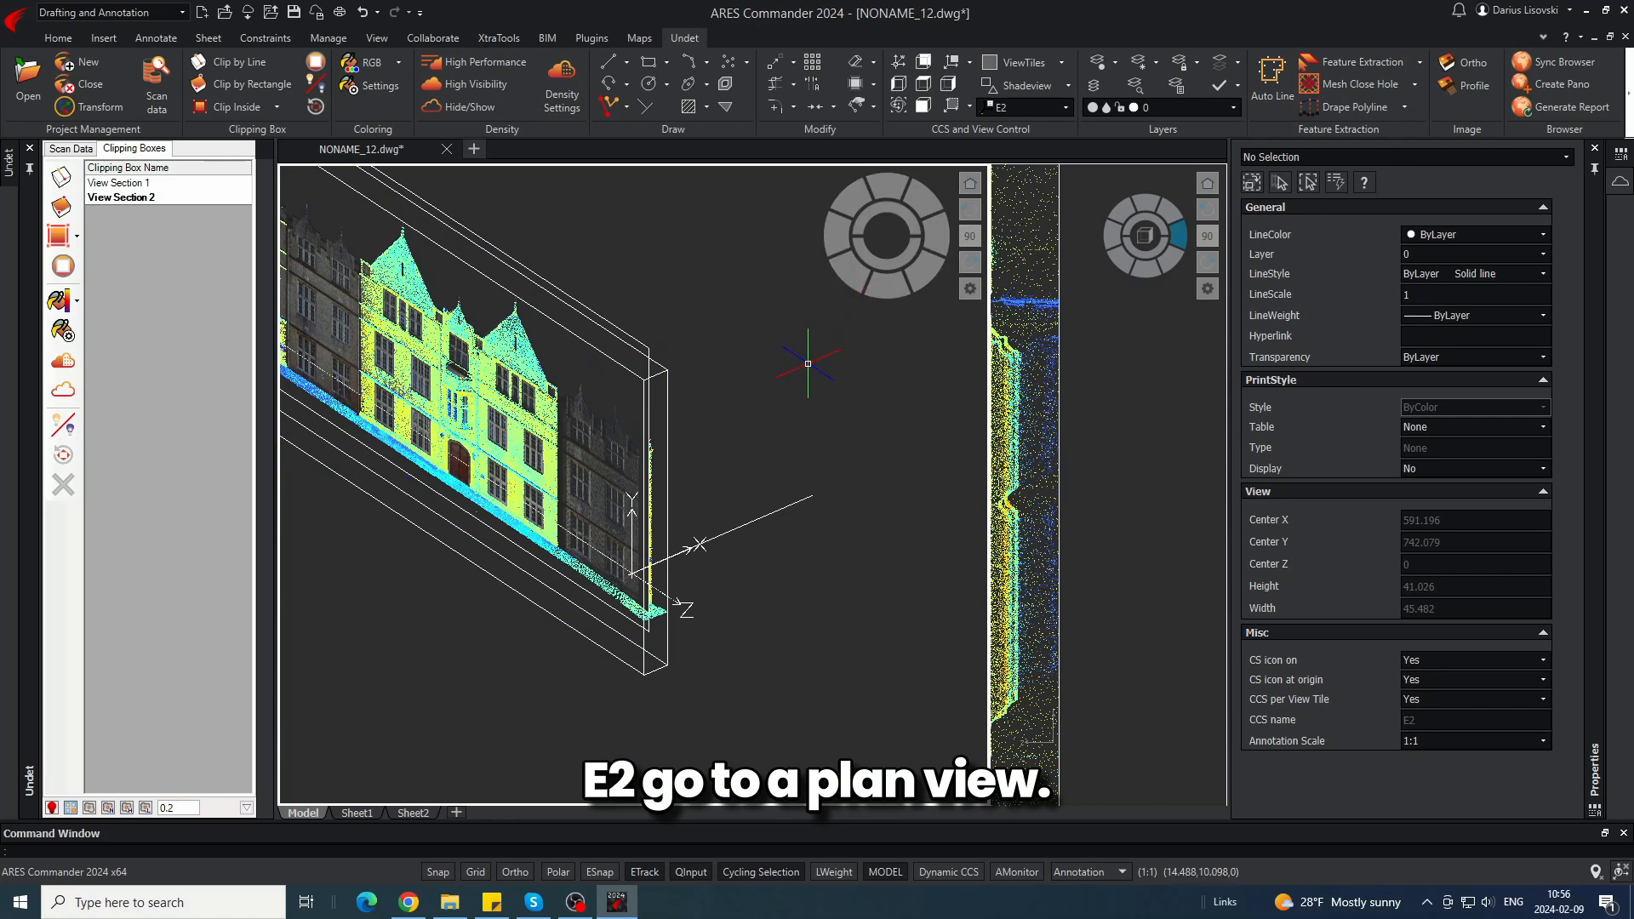
text(n)
key(Return)
key(Return)
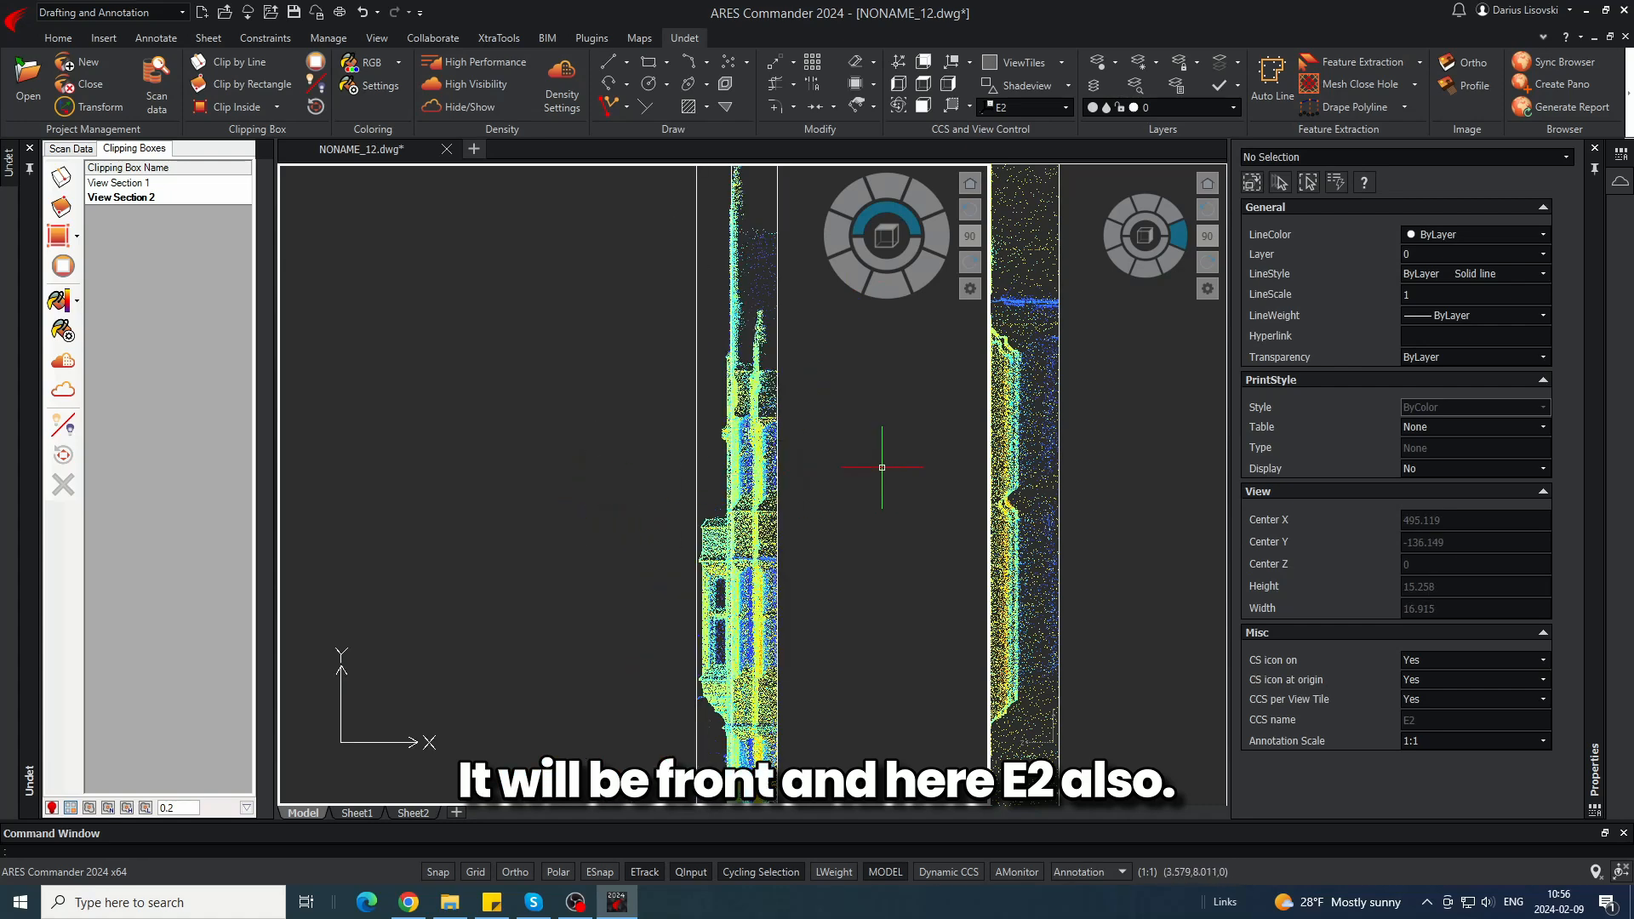
- Activate coordinate system E2 in the narrow view tile and orient that tile to show the facade from above
click(1065, 108)
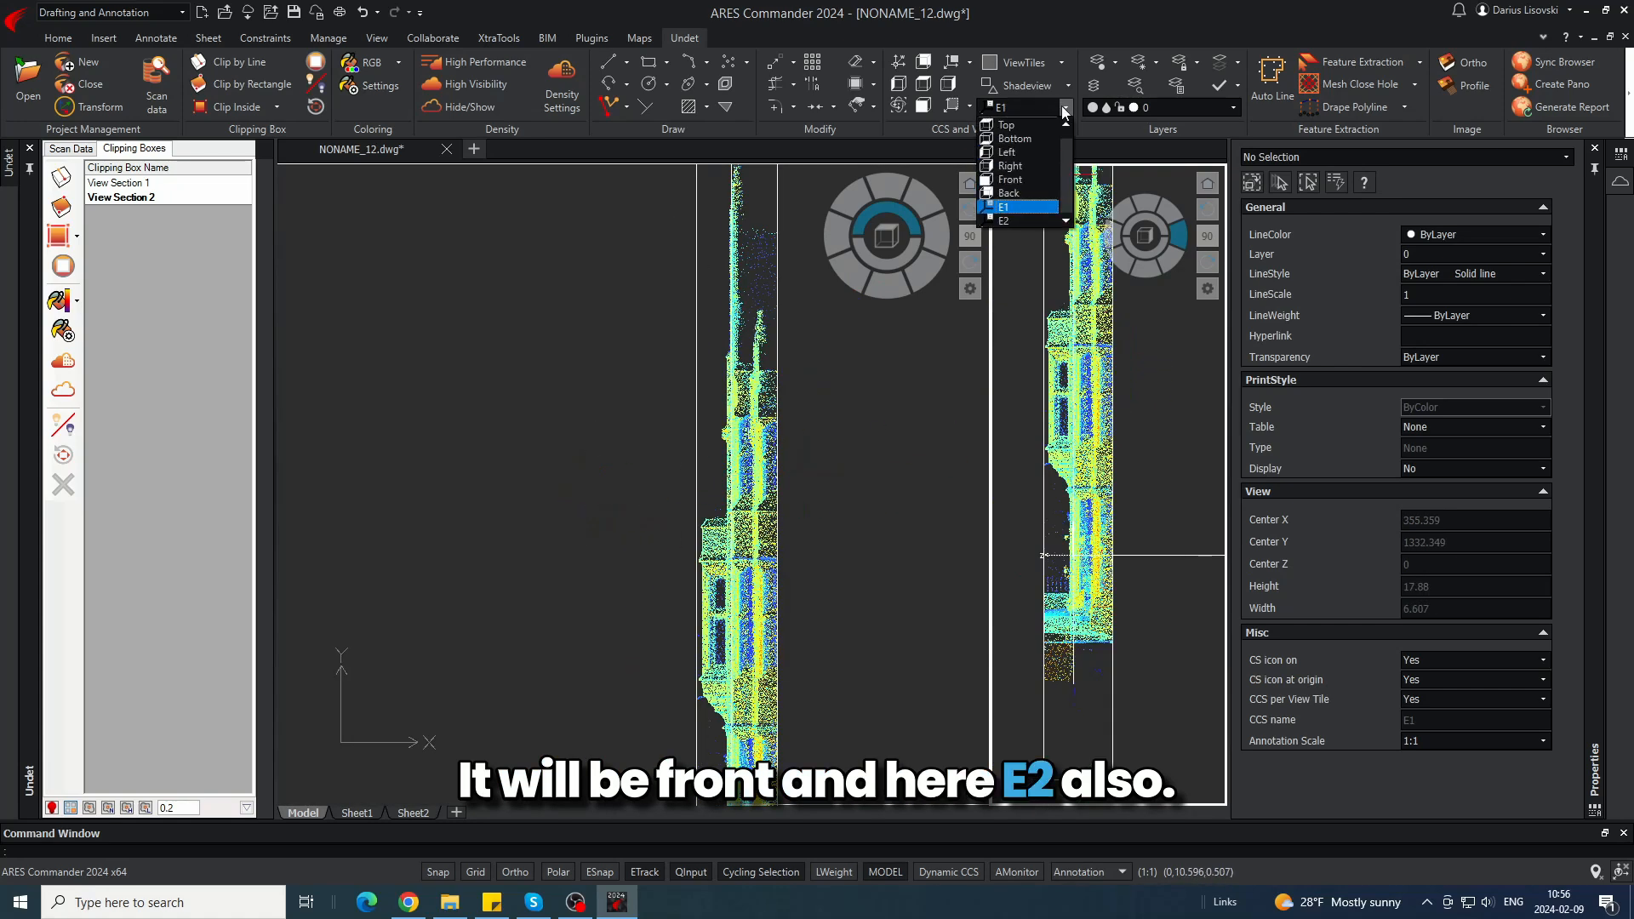
click(1026, 219)
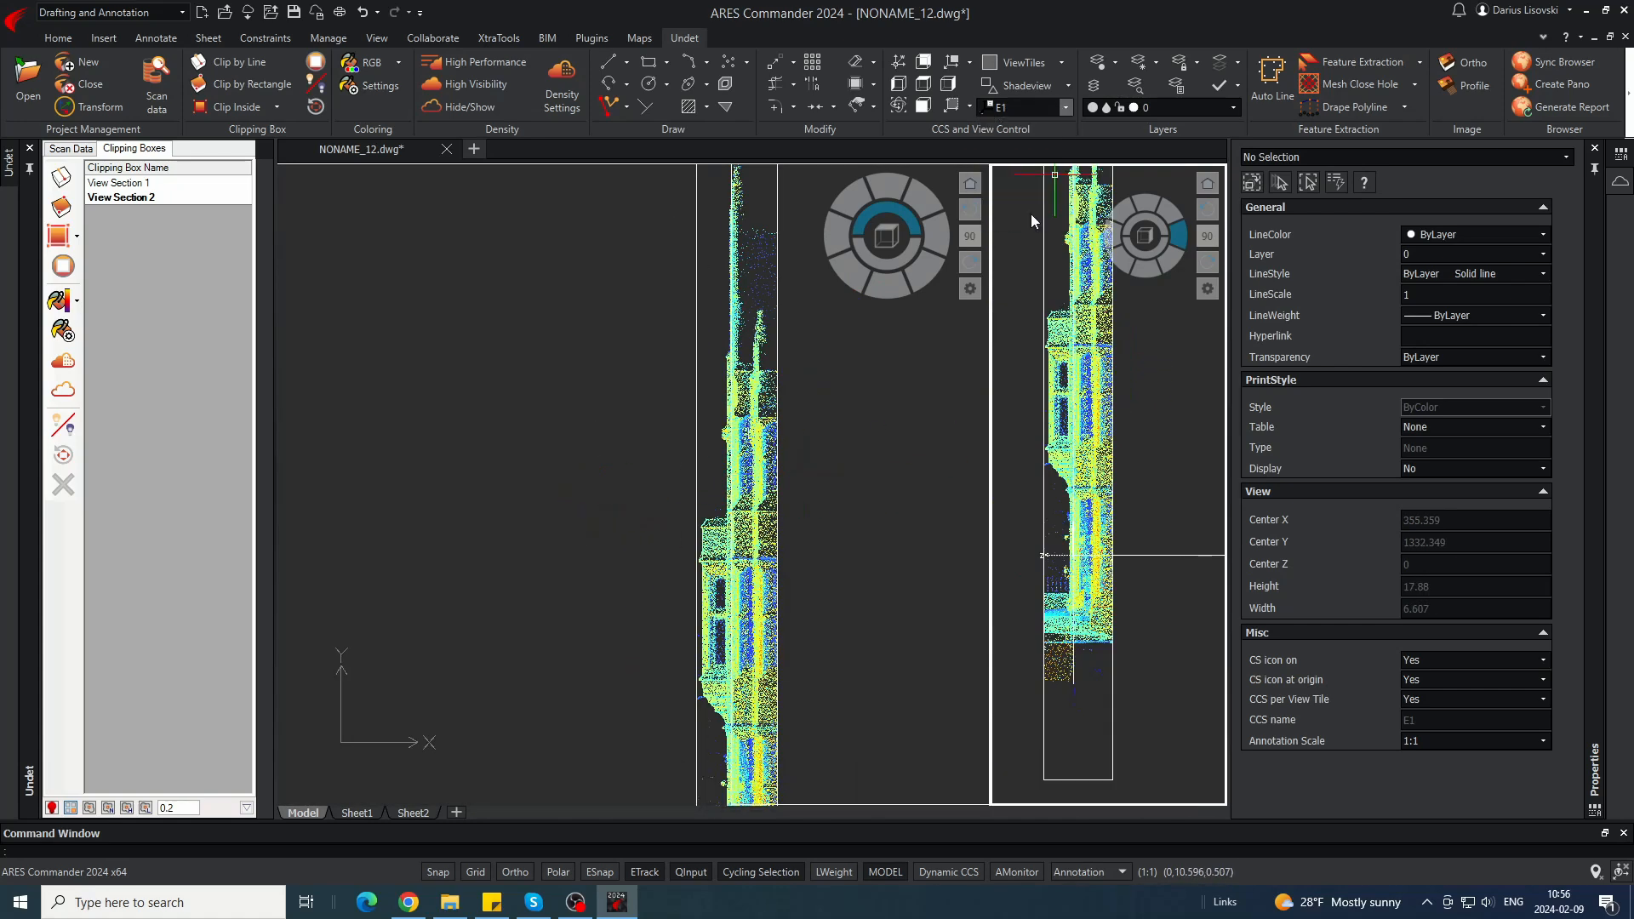
click(1209, 216)
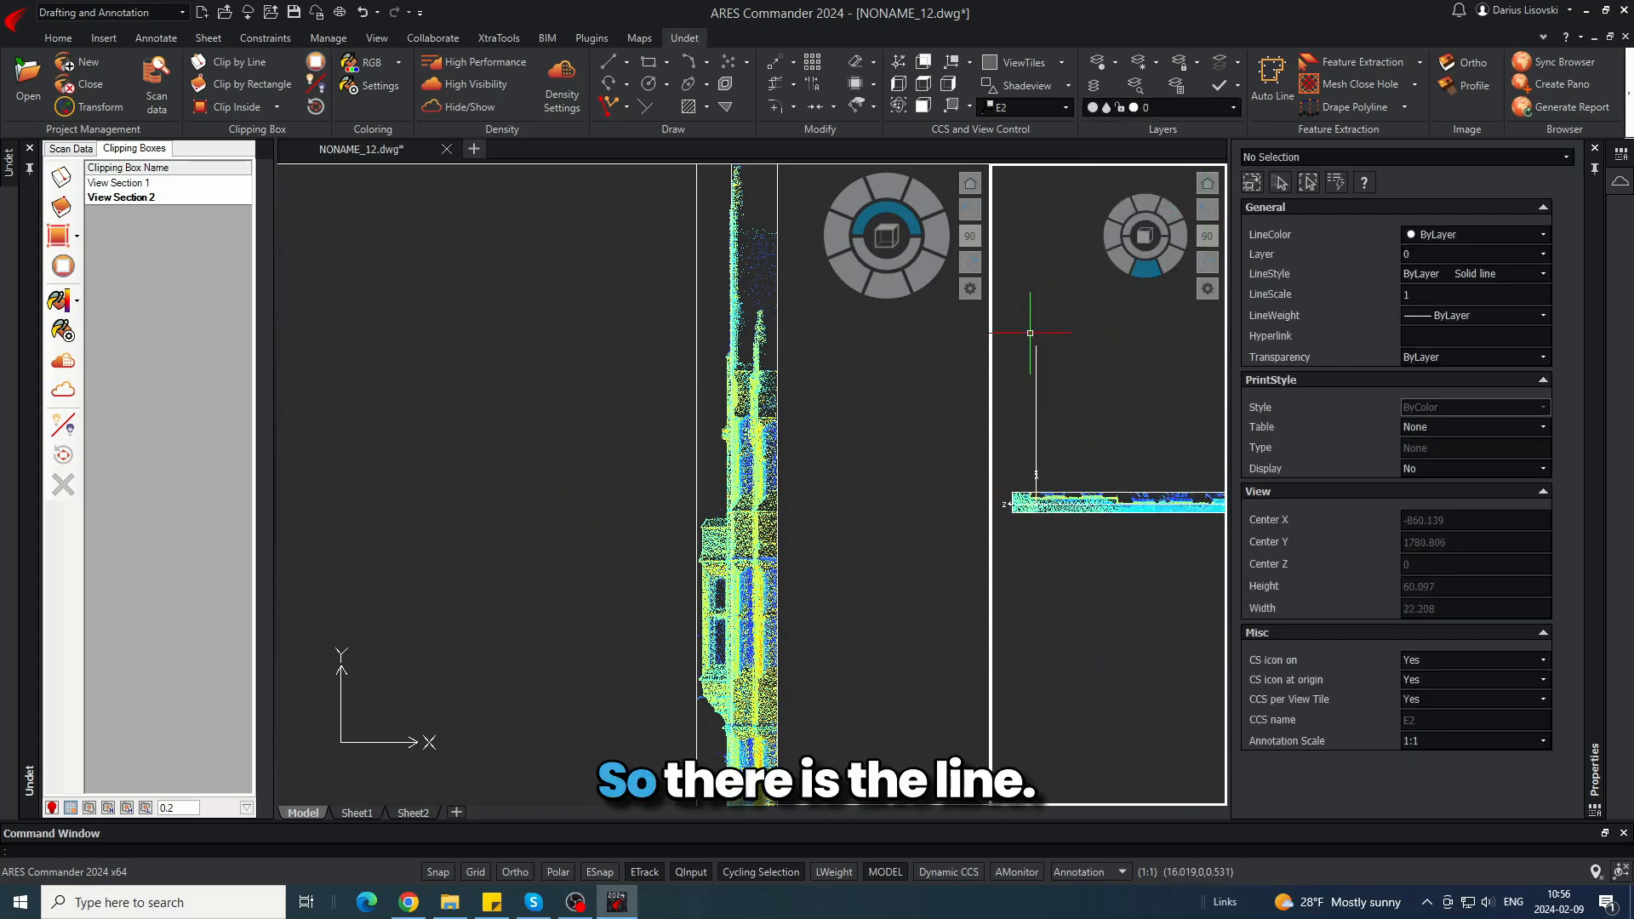
- Replace the old clipping box with one along the reference line of the second elevation, reaching the end of that facade
scroll(1004, 490, up, 4)
click(1002, 502)
click(1008, 501)
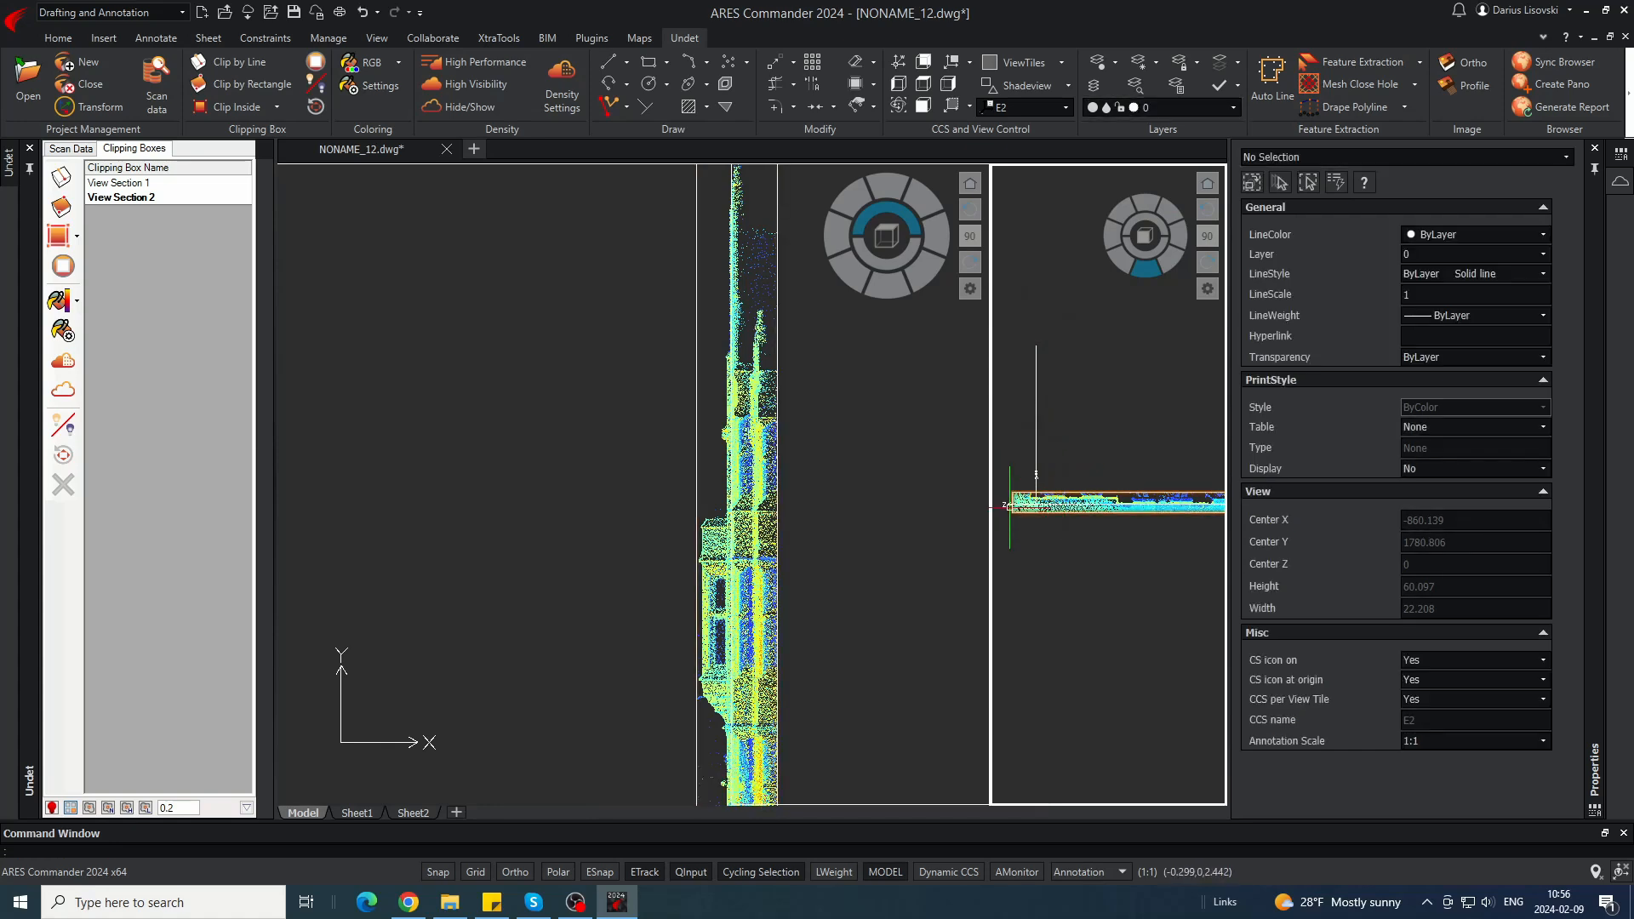
scroll(1019, 493, up, 3)
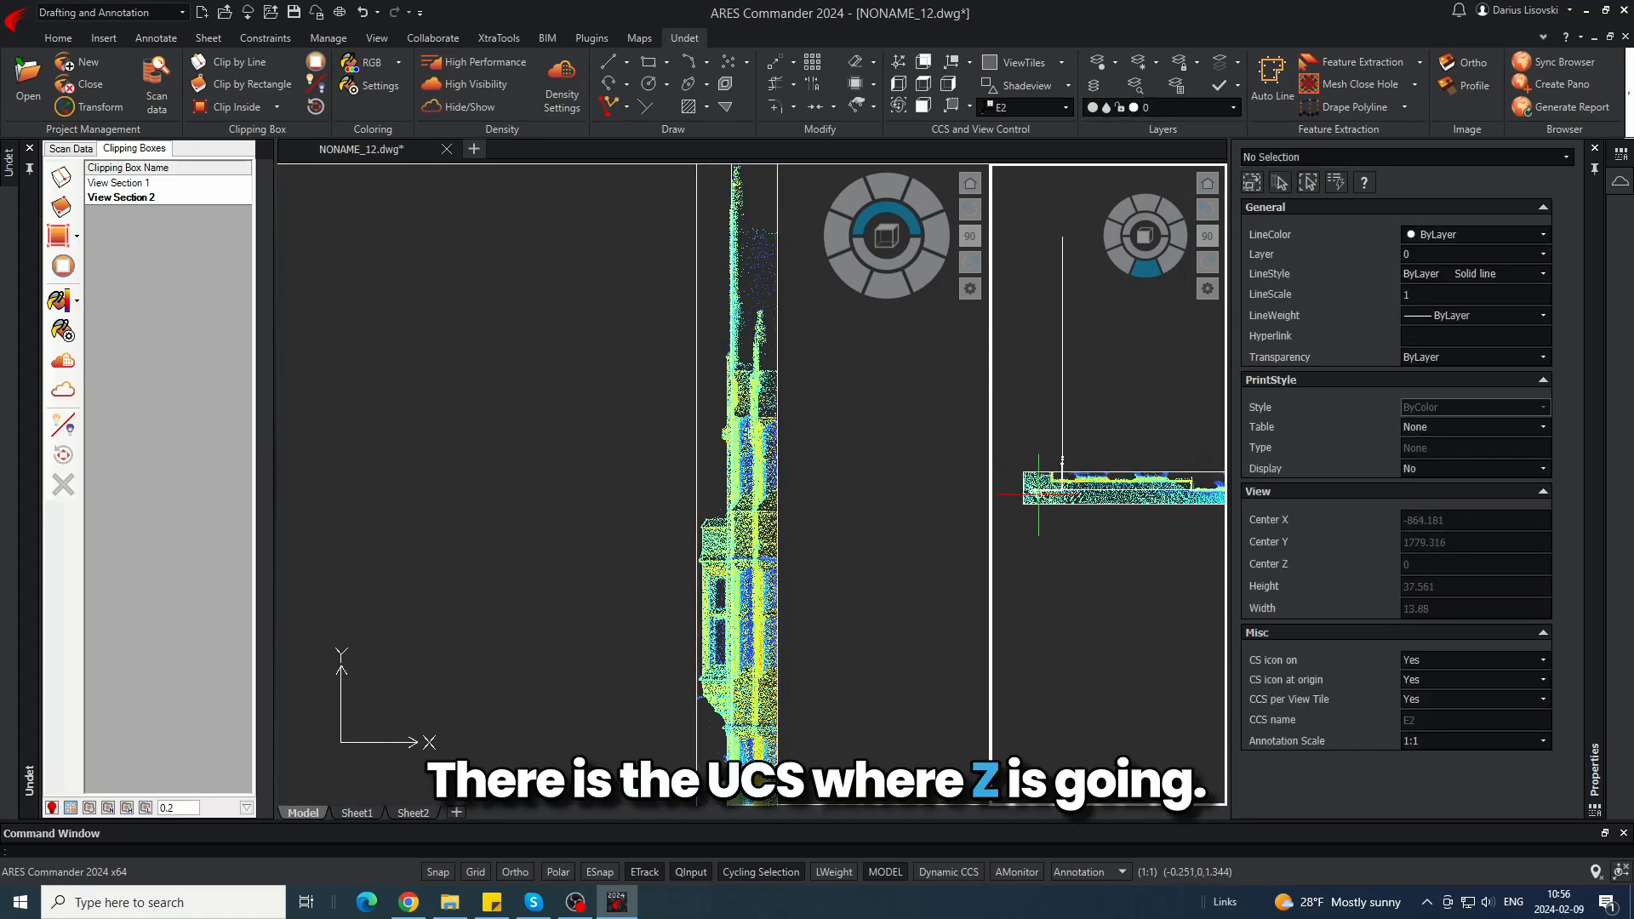
click(1017, 497)
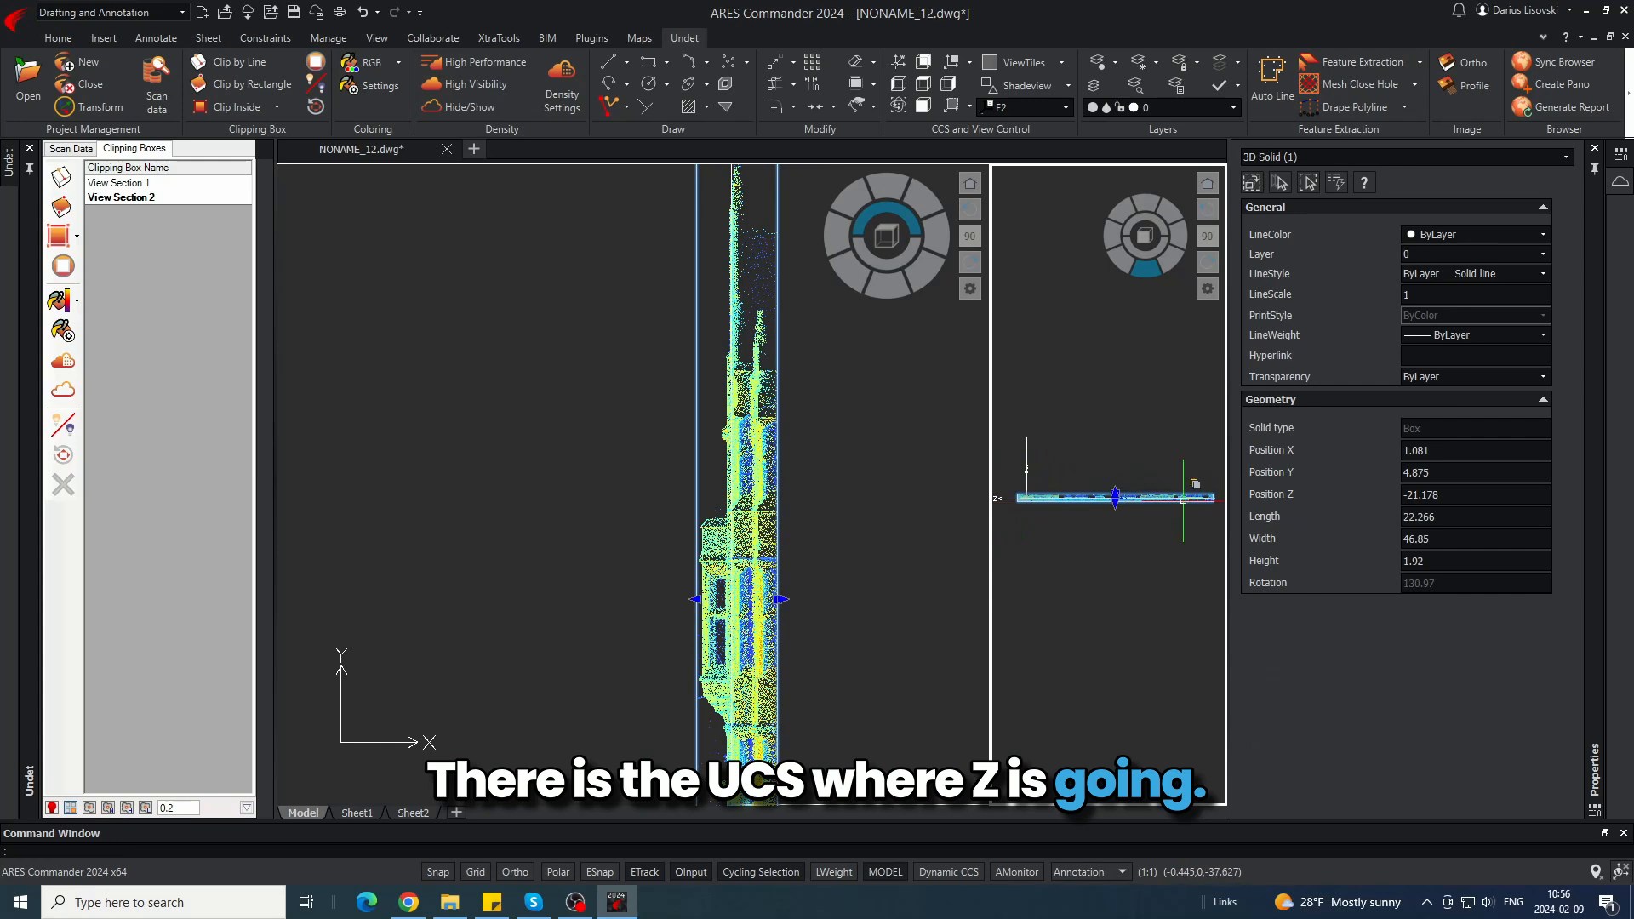
click(60, 448)
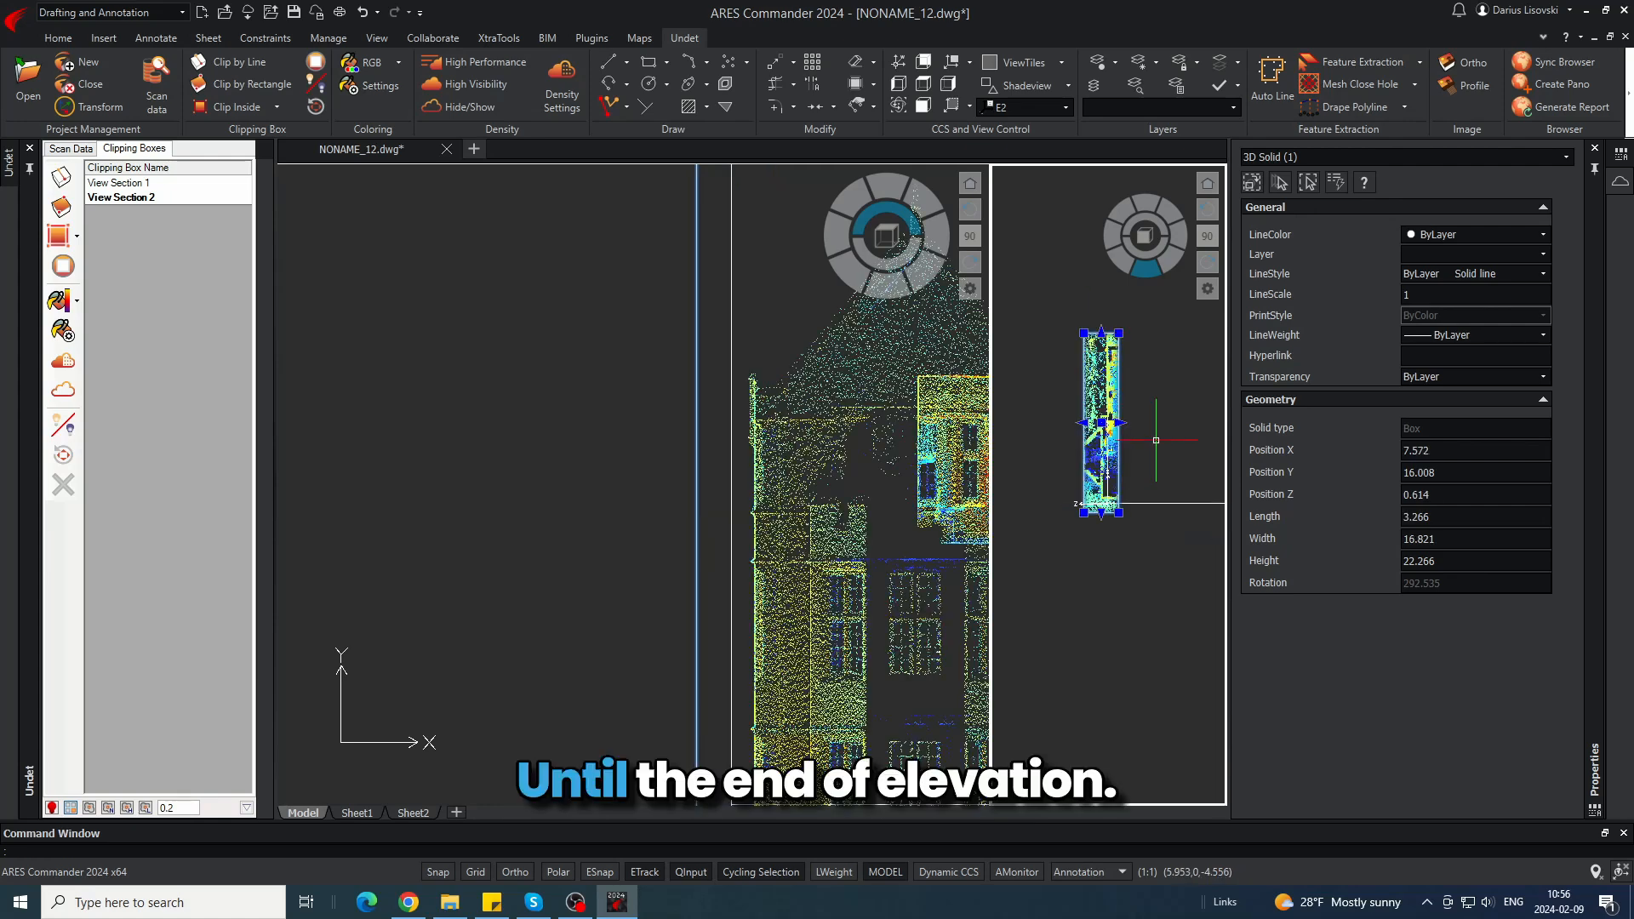
- Stretch the far end of the clipping box inward to the end of the facade, giving a width of about 15.95
scroll(1119, 288, up, 6)
scroll(1150, 529, down, 3)
scroll(1098, 546, up, 3)
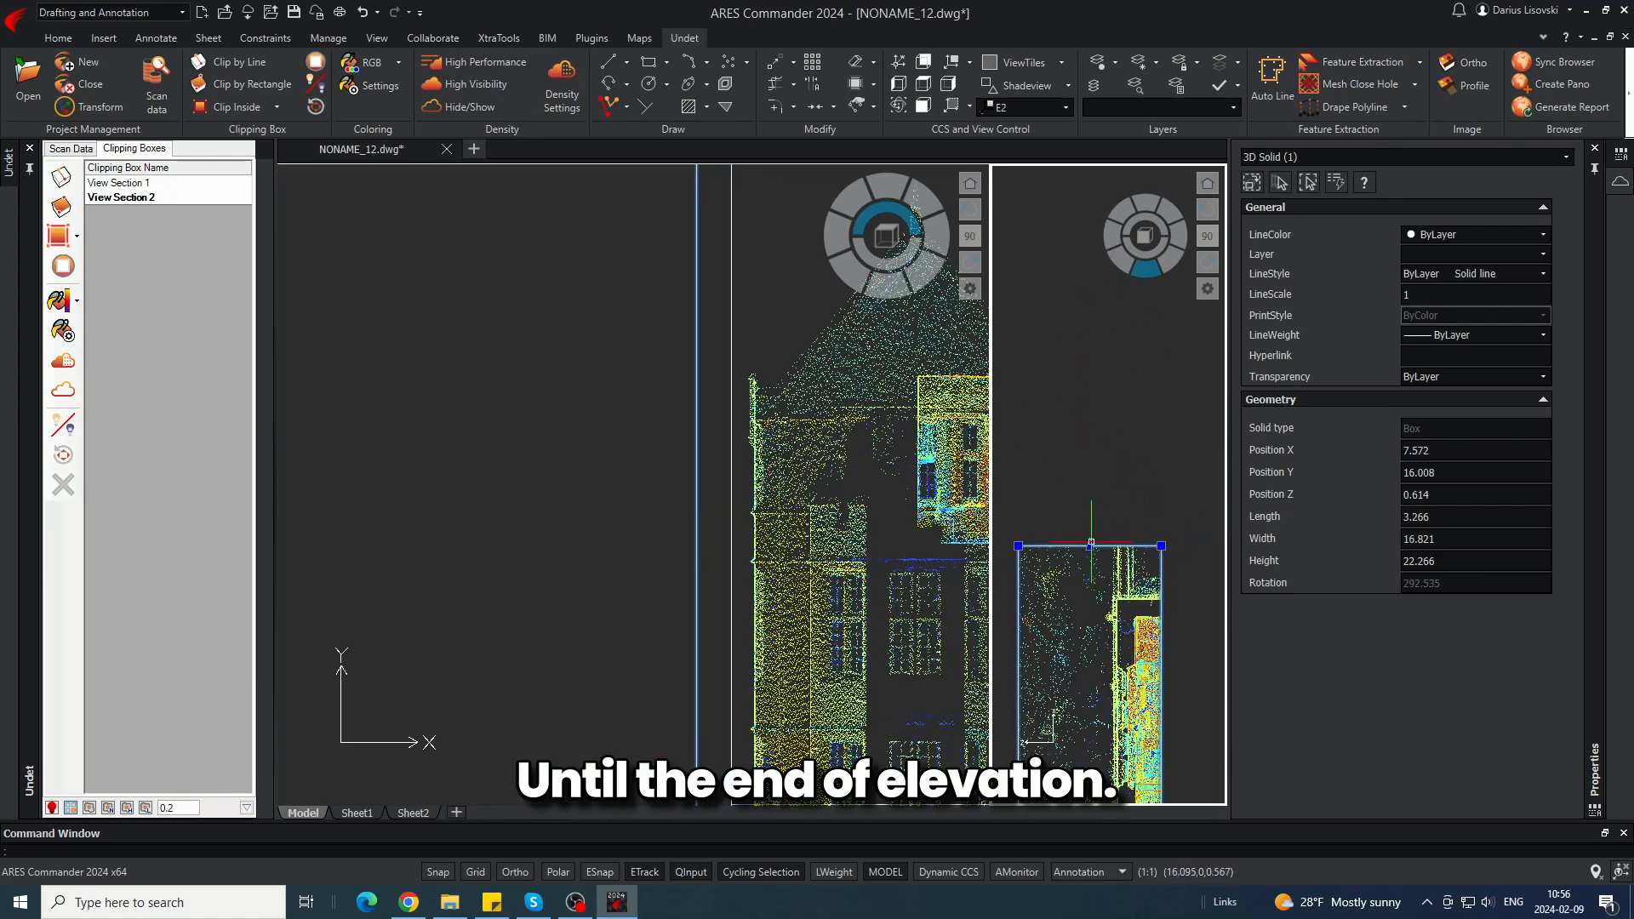
click(1089, 546)
scroll(1110, 591, up, 4)
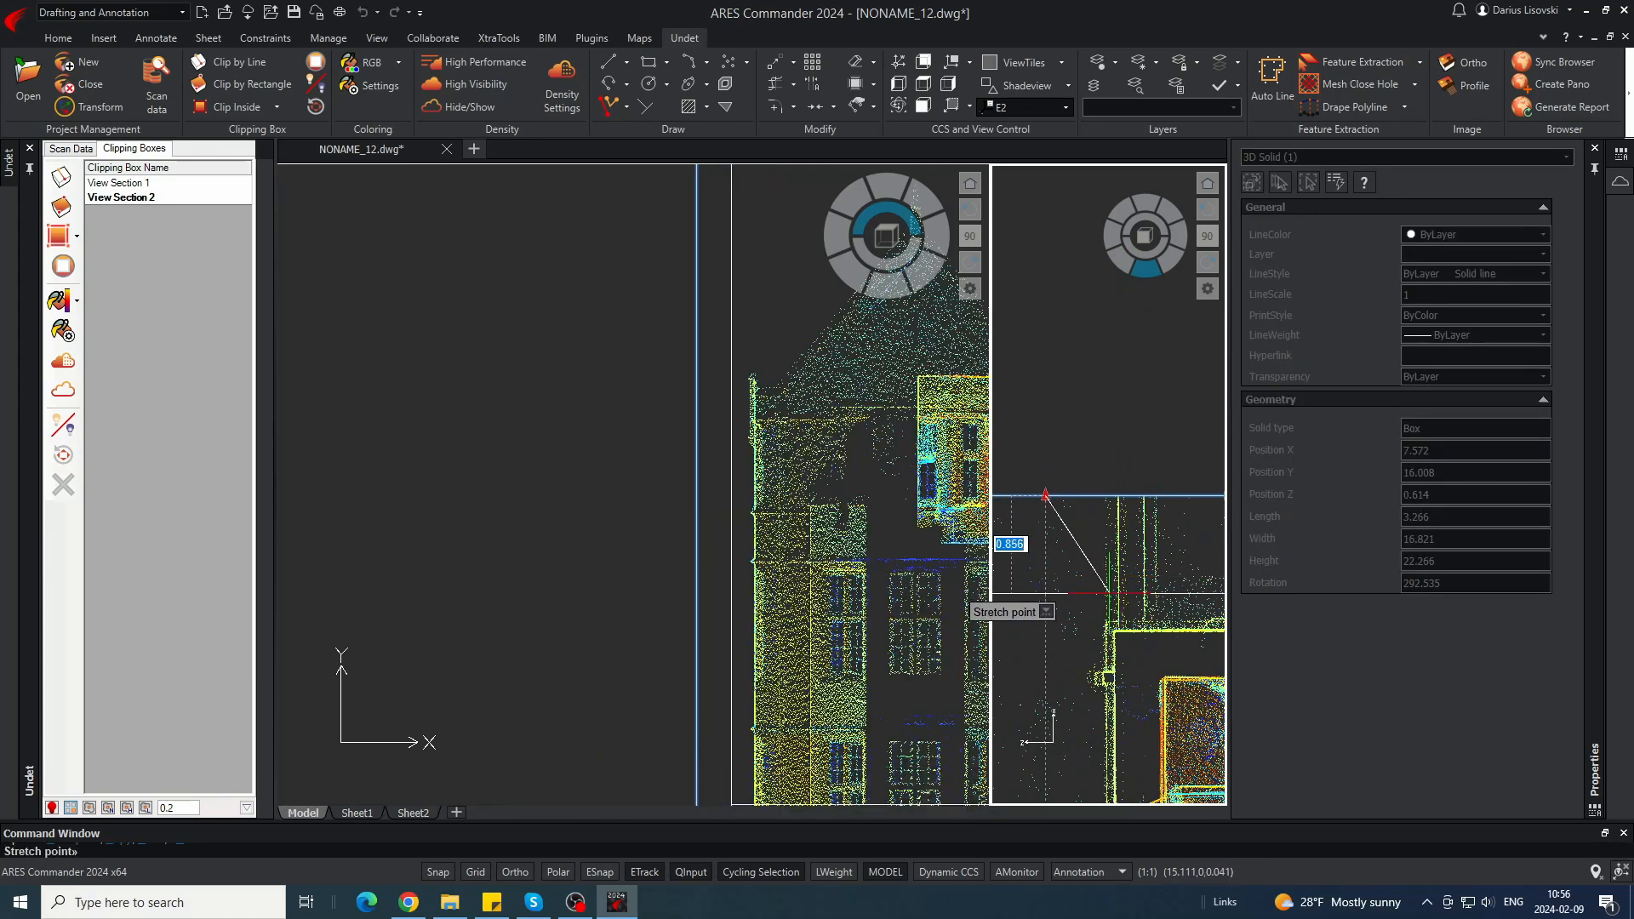
click(1109, 593)
key(Escape)
- Stretch the outer side of the clipping box outward to include the overhanging bay, giving a depth of about 3.65
click(767, 433)
scroll(659, 385, down, 2)
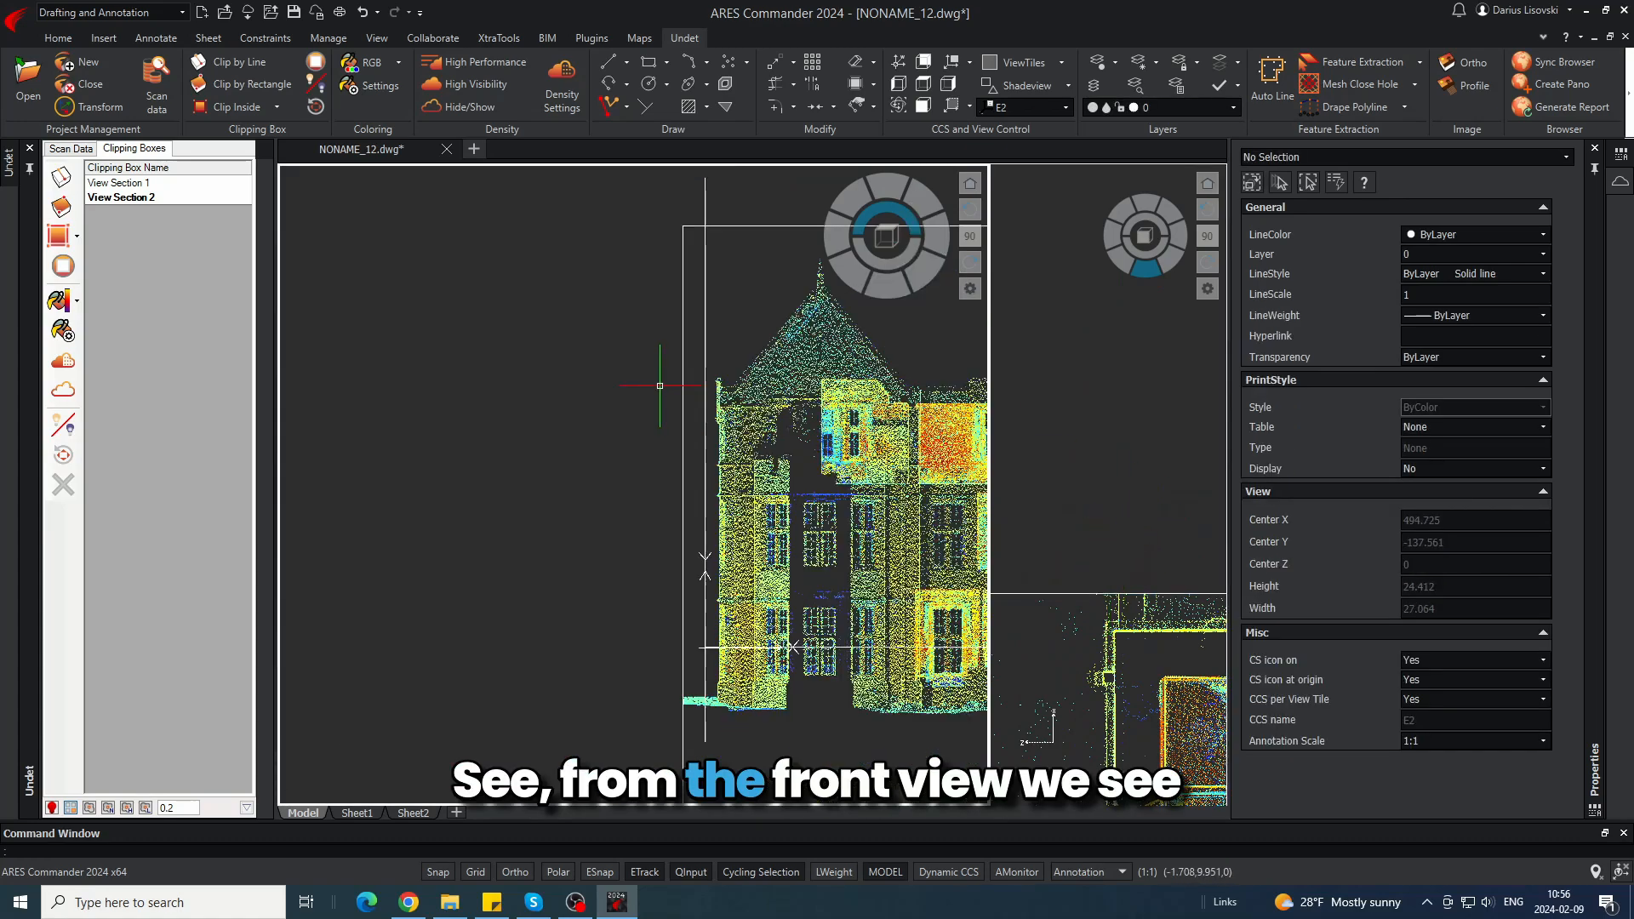
scroll(844, 560, up, 3)
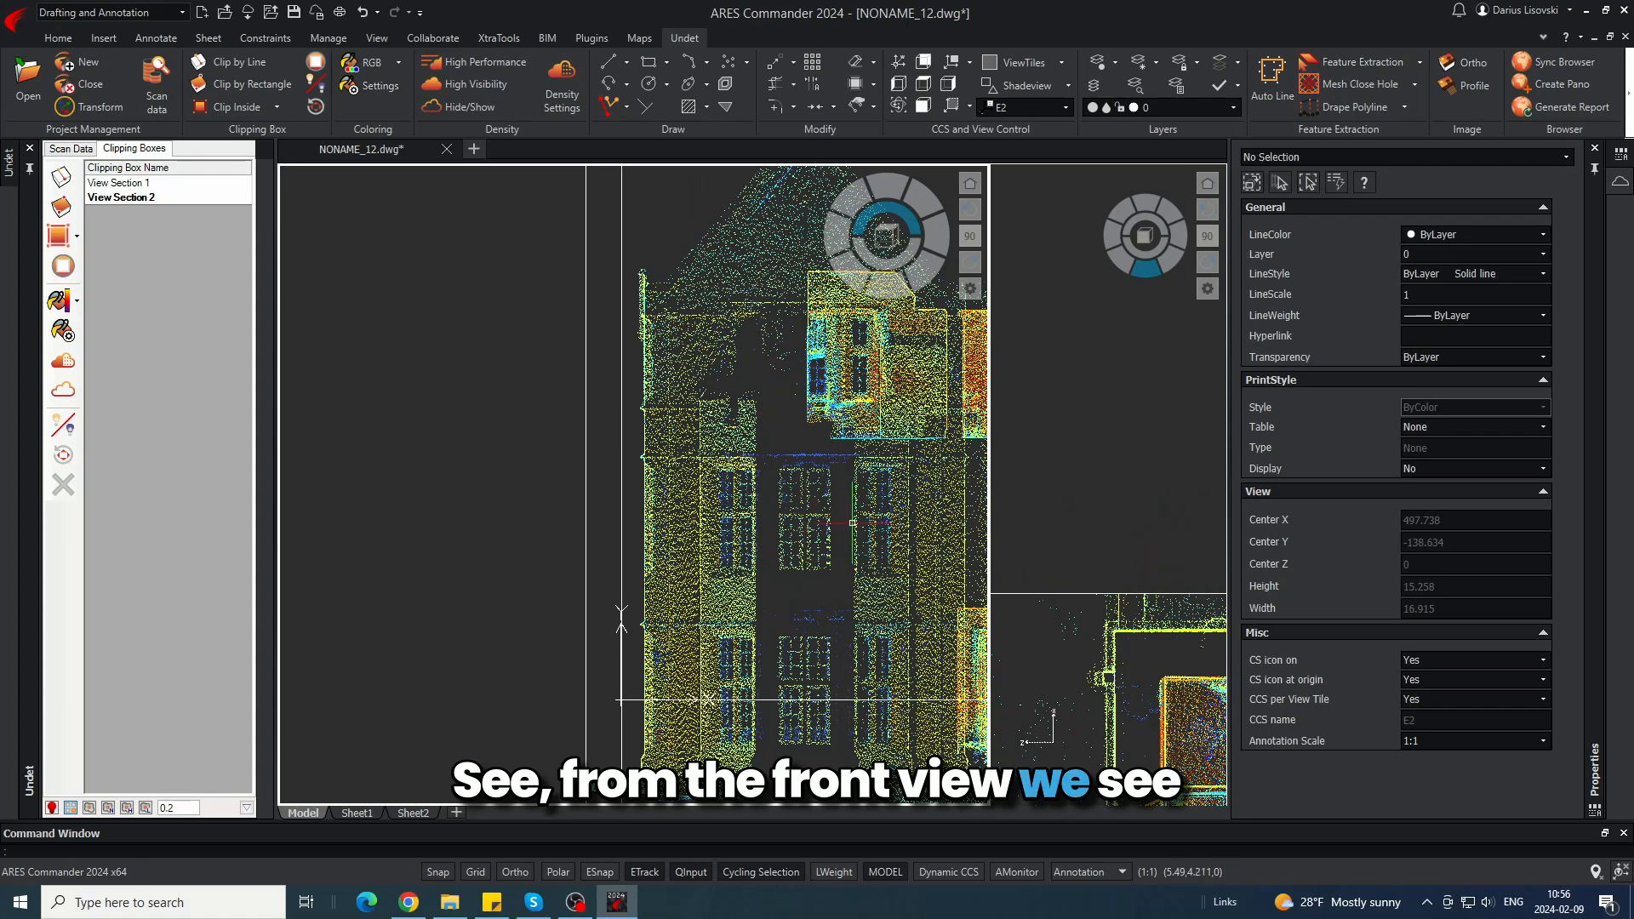
scroll(745, 410, down, 3)
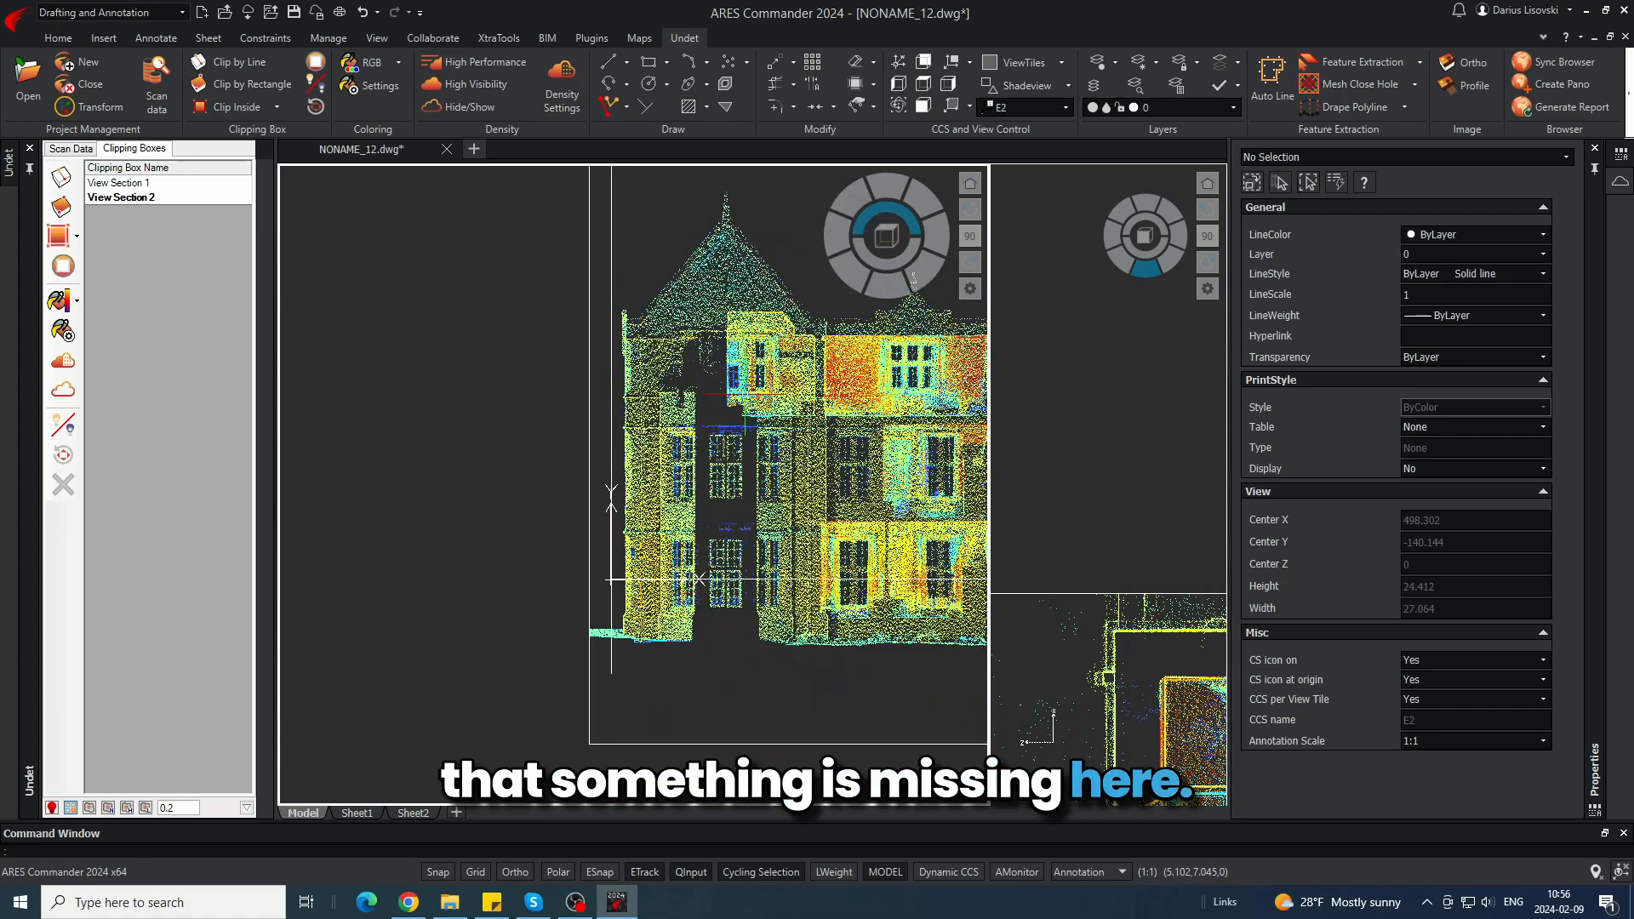
middle_drag(745, 394, 633, 361)
click(1120, 555)
scroll(1099, 461, down, 3)
middle_drag(1059, 654, 1054, 631)
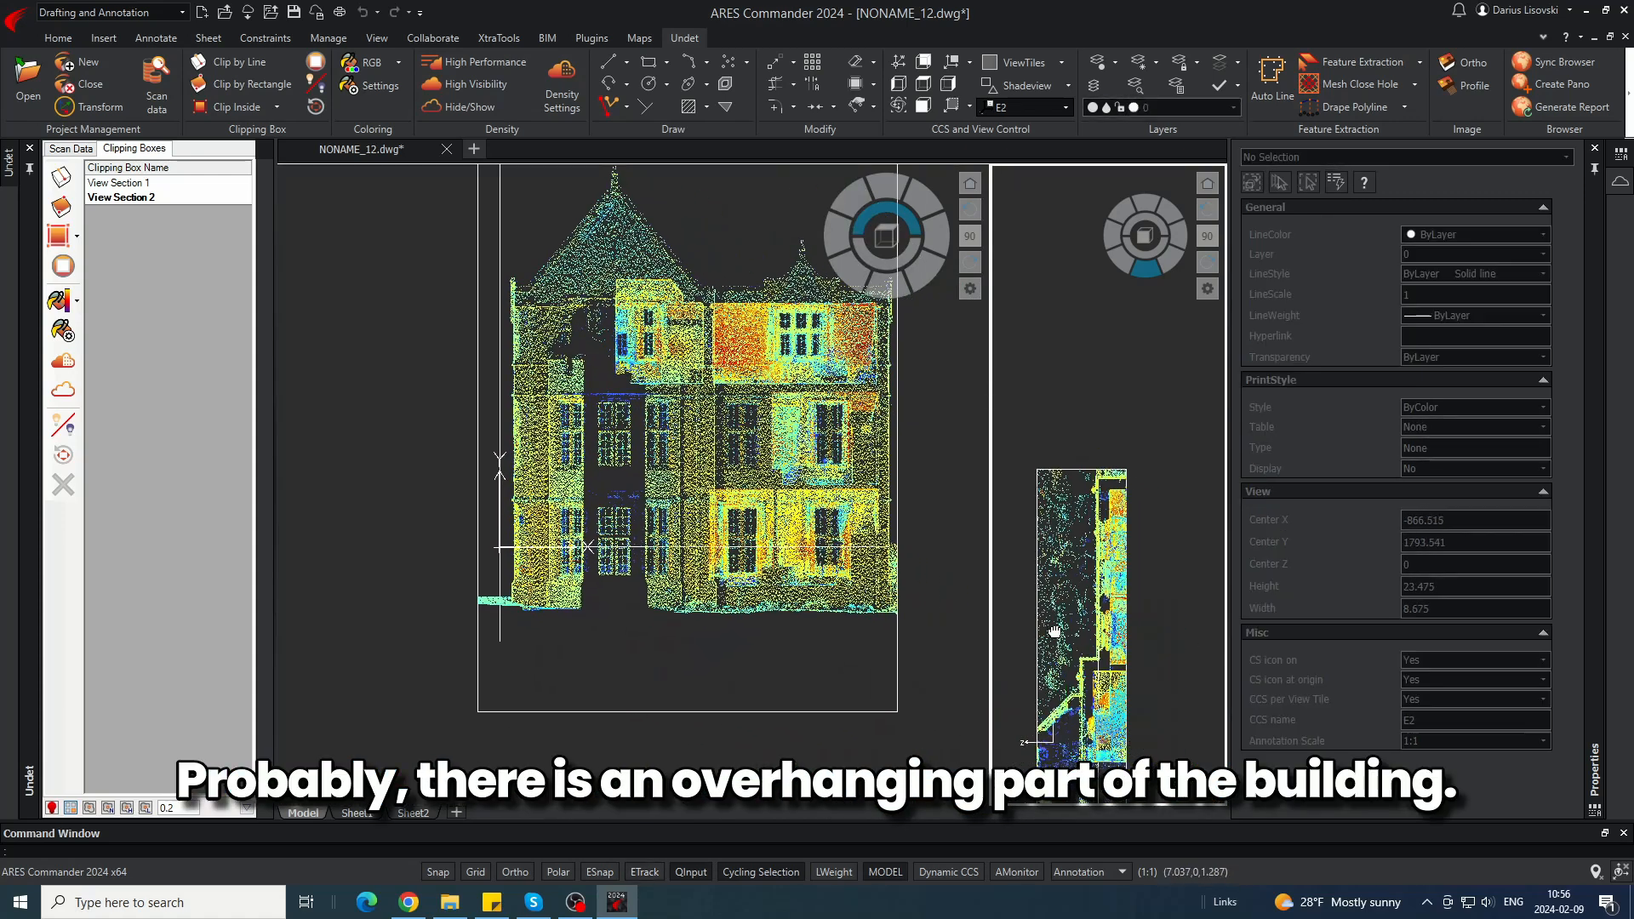
scroll(1054, 631, up, 5)
click(1020, 567)
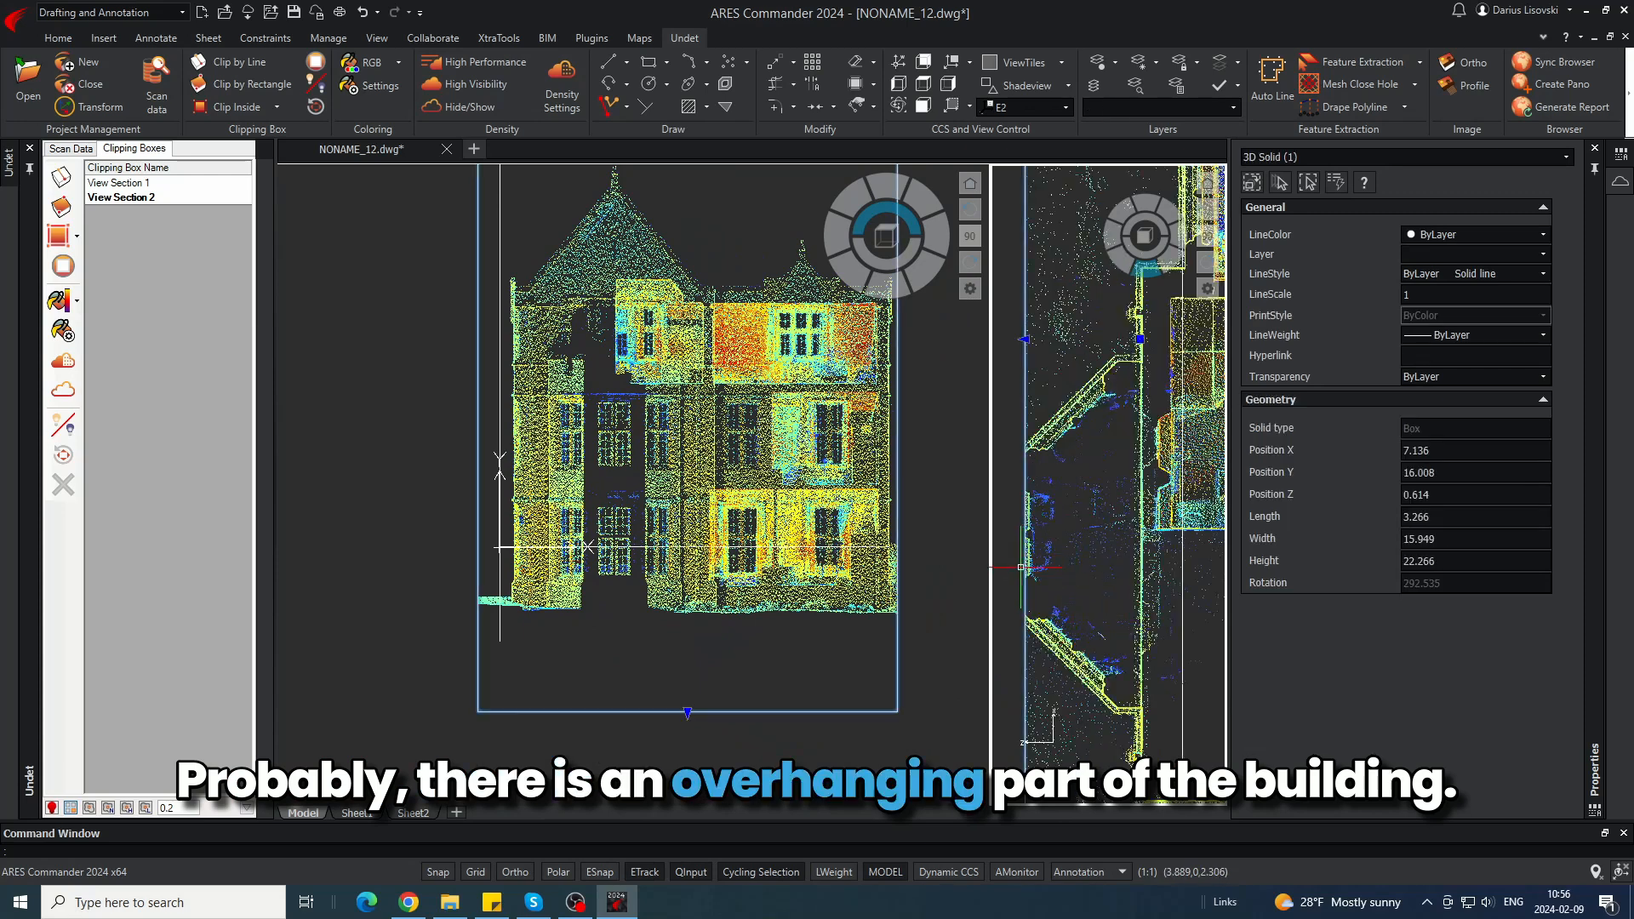
click(1023, 339)
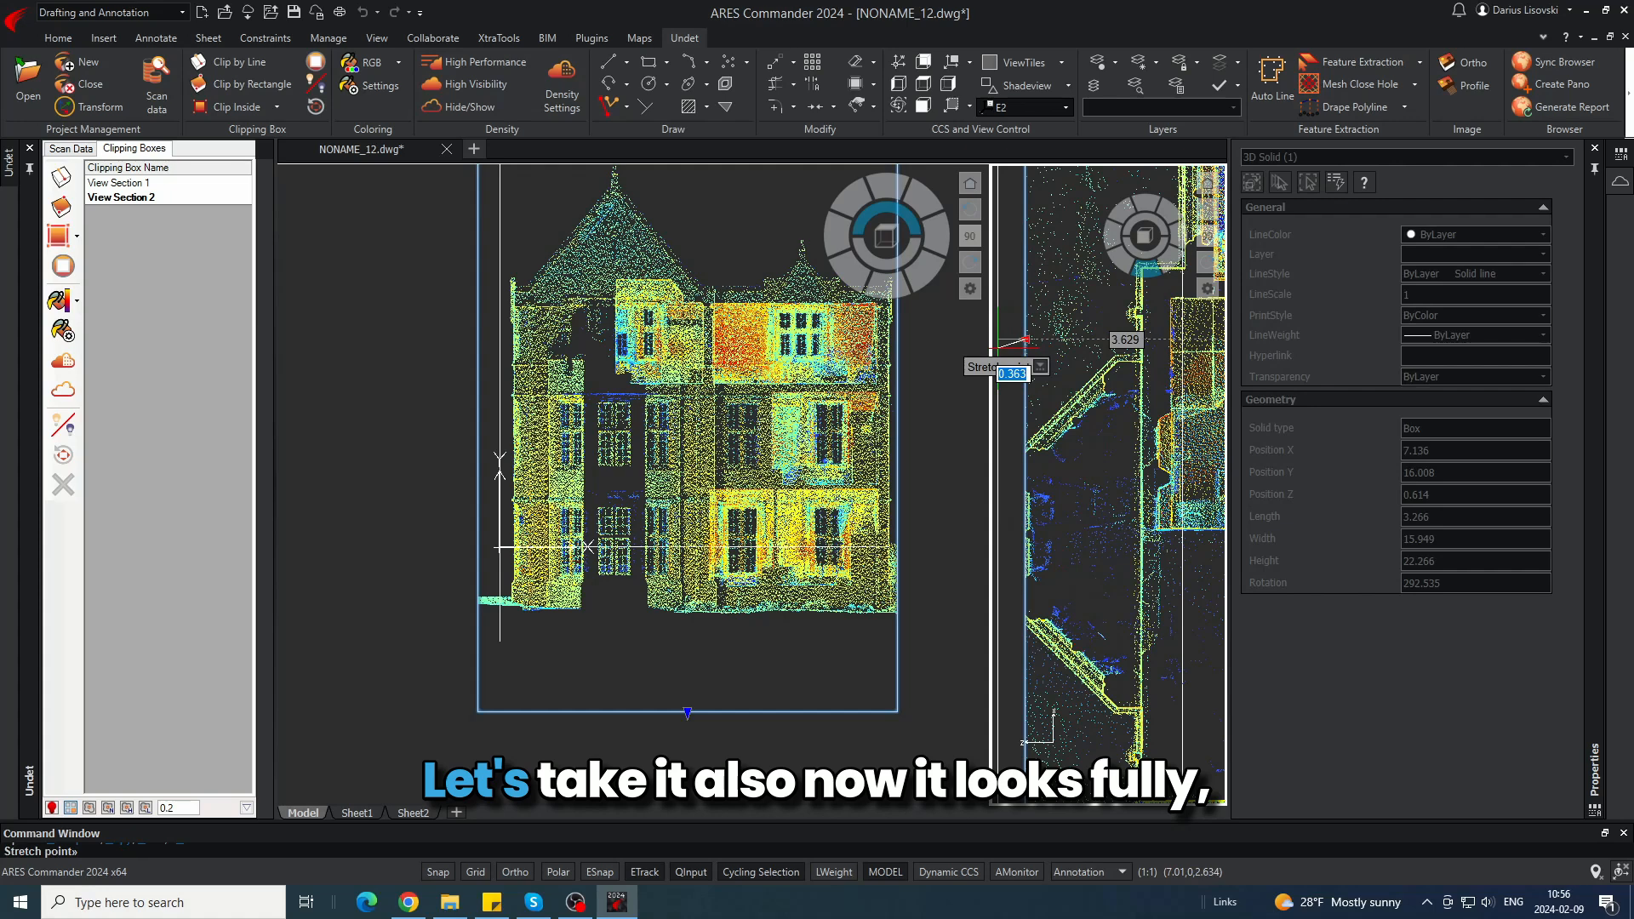
click(997, 338)
scroll(620, 414, up, 3)
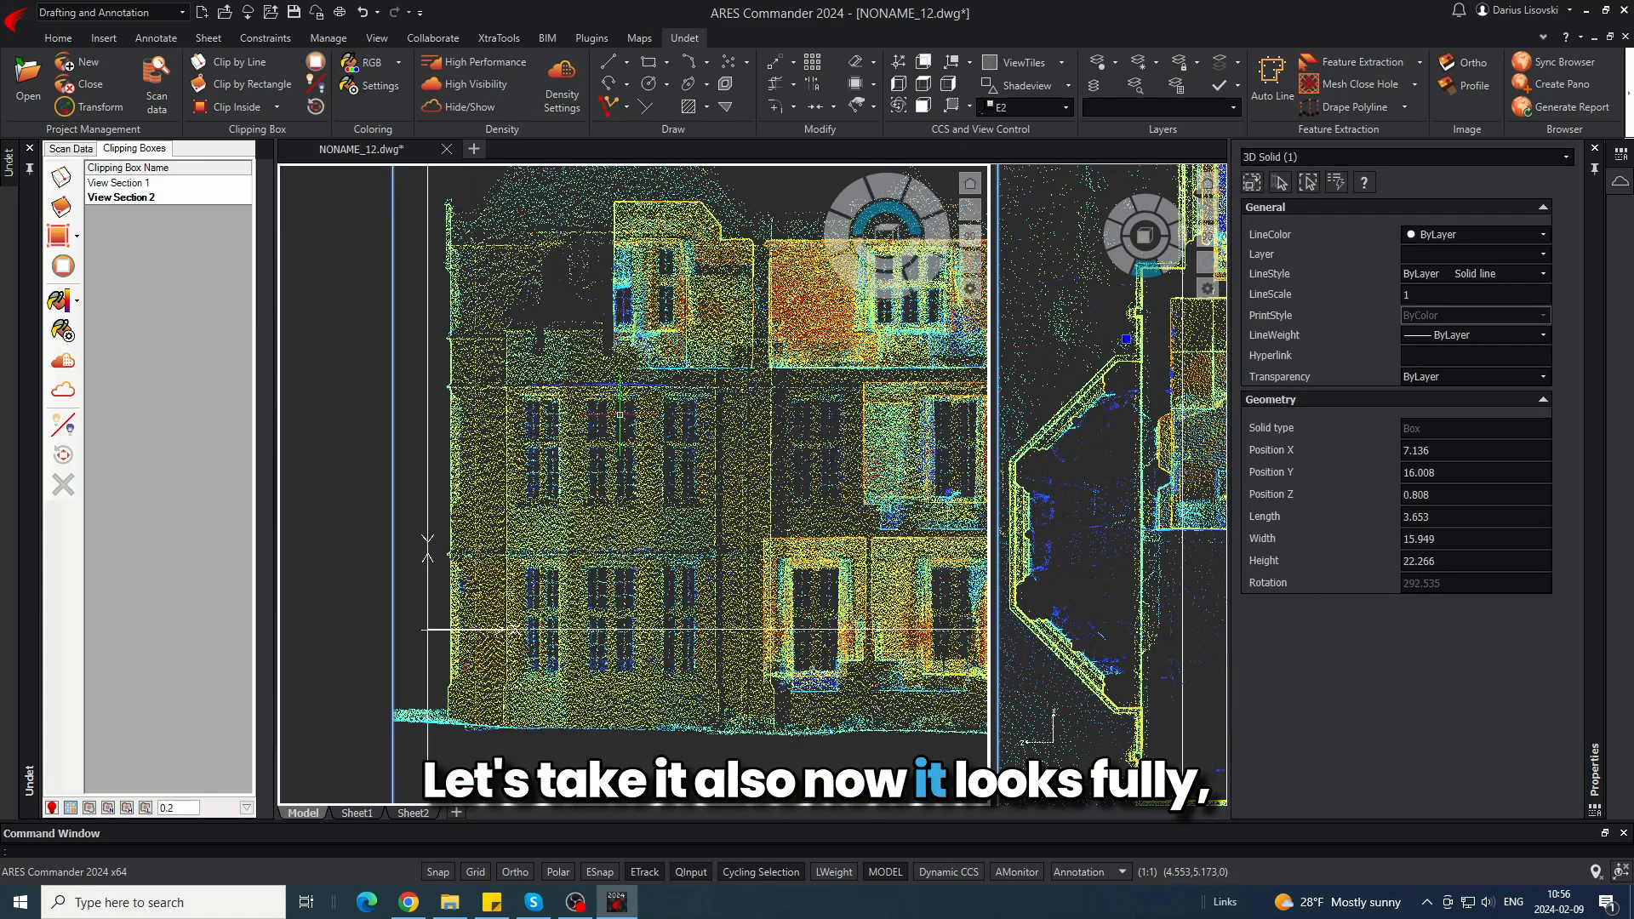
- Stretch the inner side of the clipping box towards the facade to cut off interior points, giving a depth of about 3.07
scroll(1068, 470, down, 2)
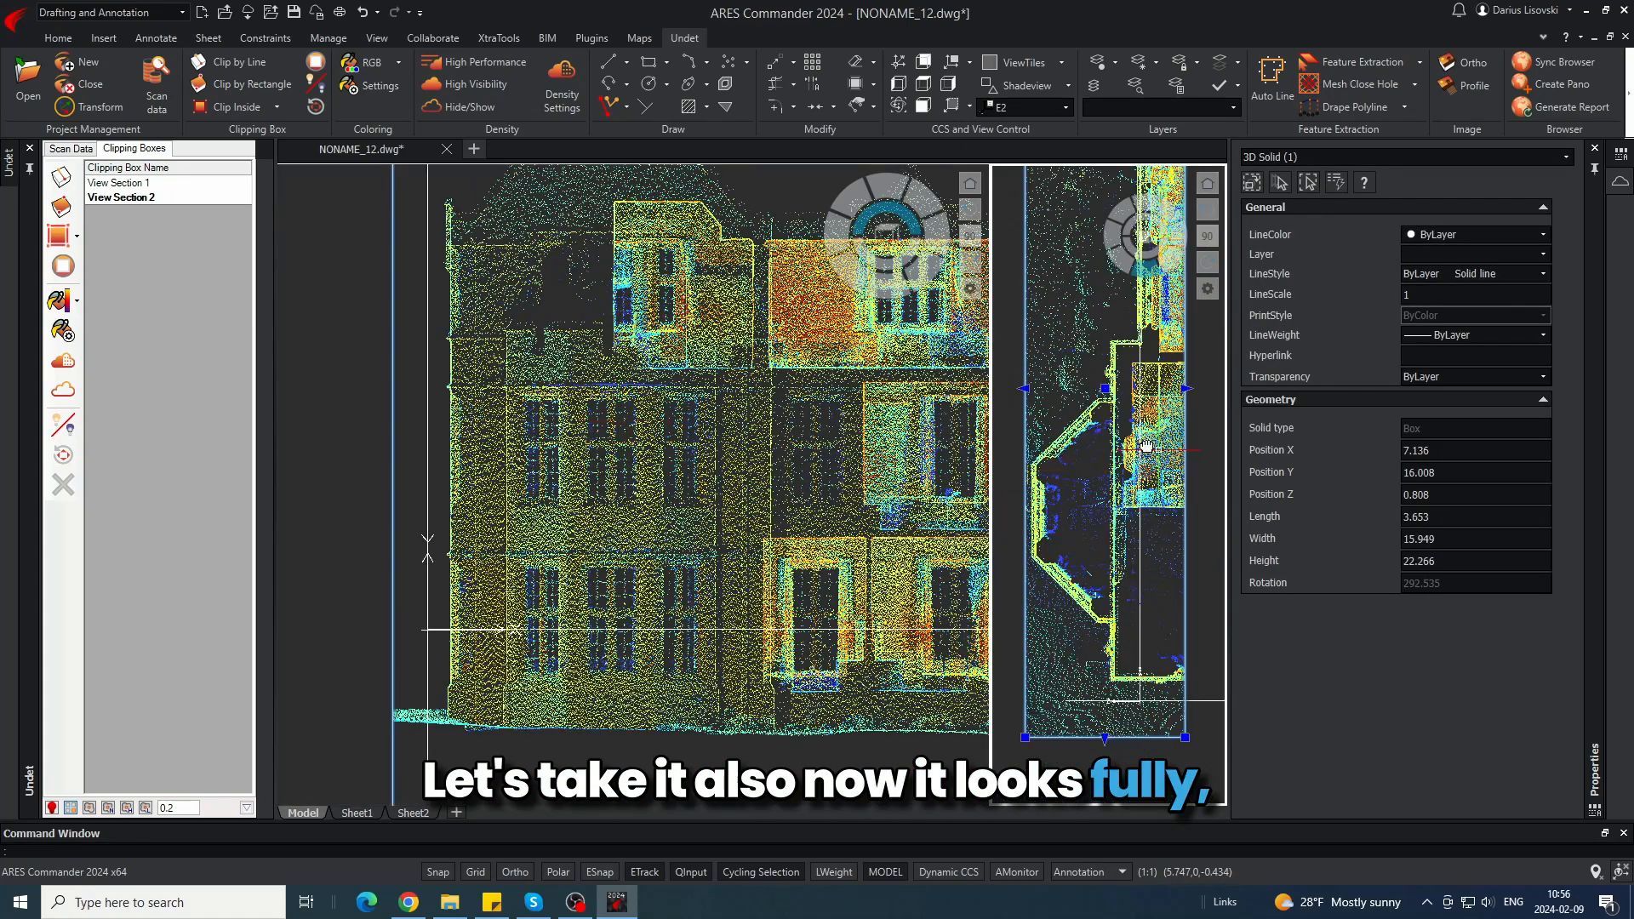
middle_drag(1146, 446, 1090, 615)
click(1166, 496)
click(1171, 492)
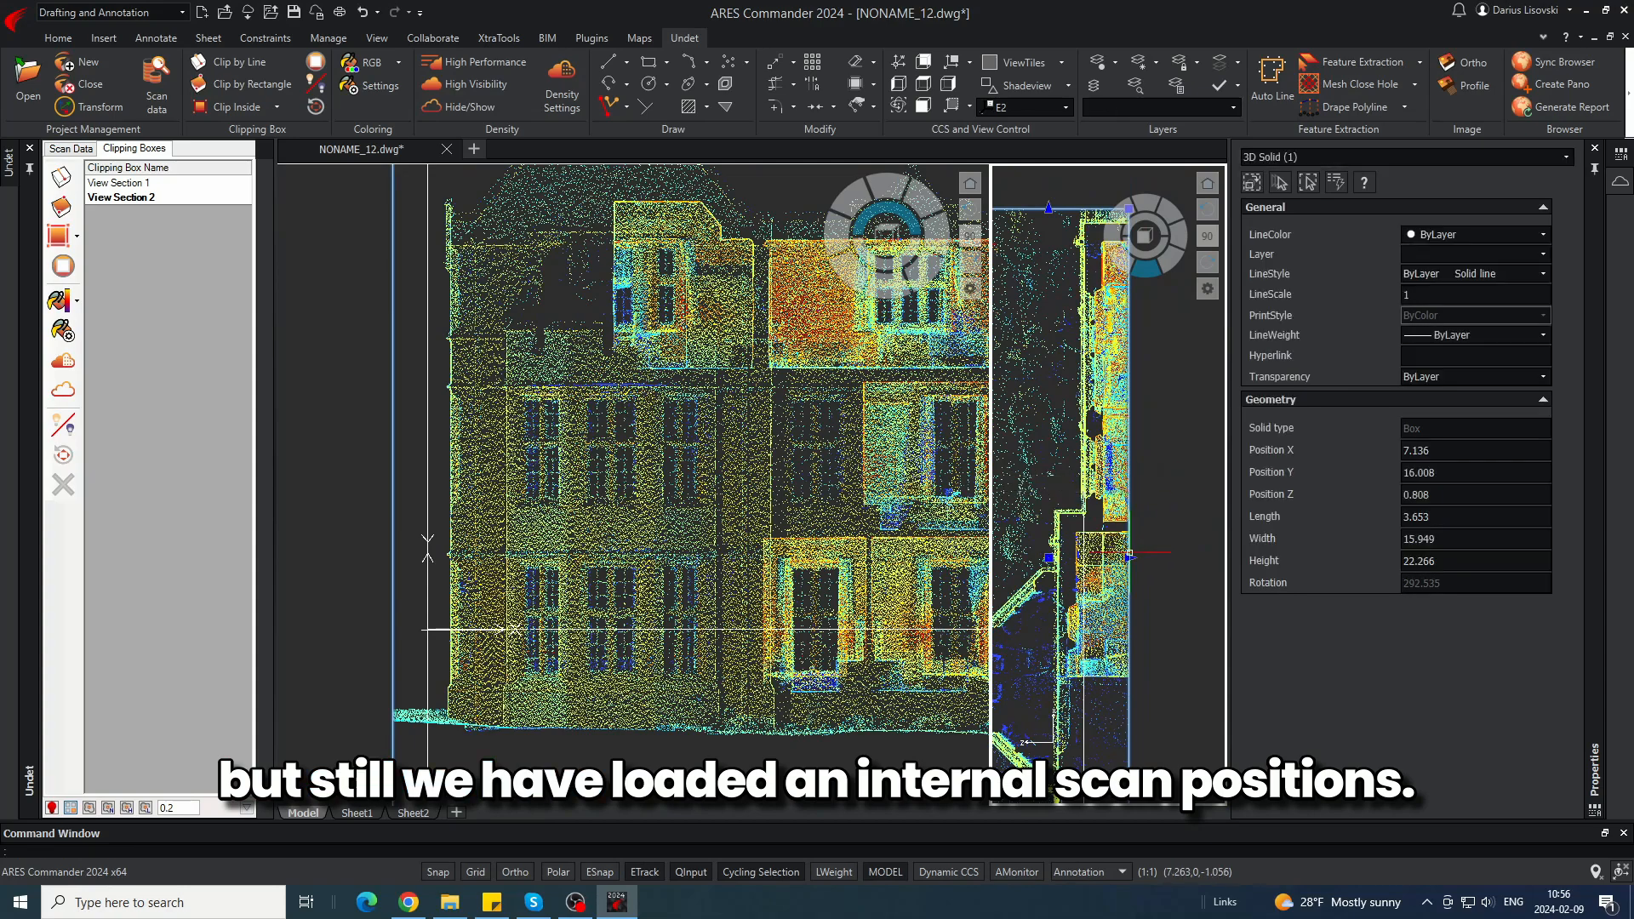
click(1129, 555)
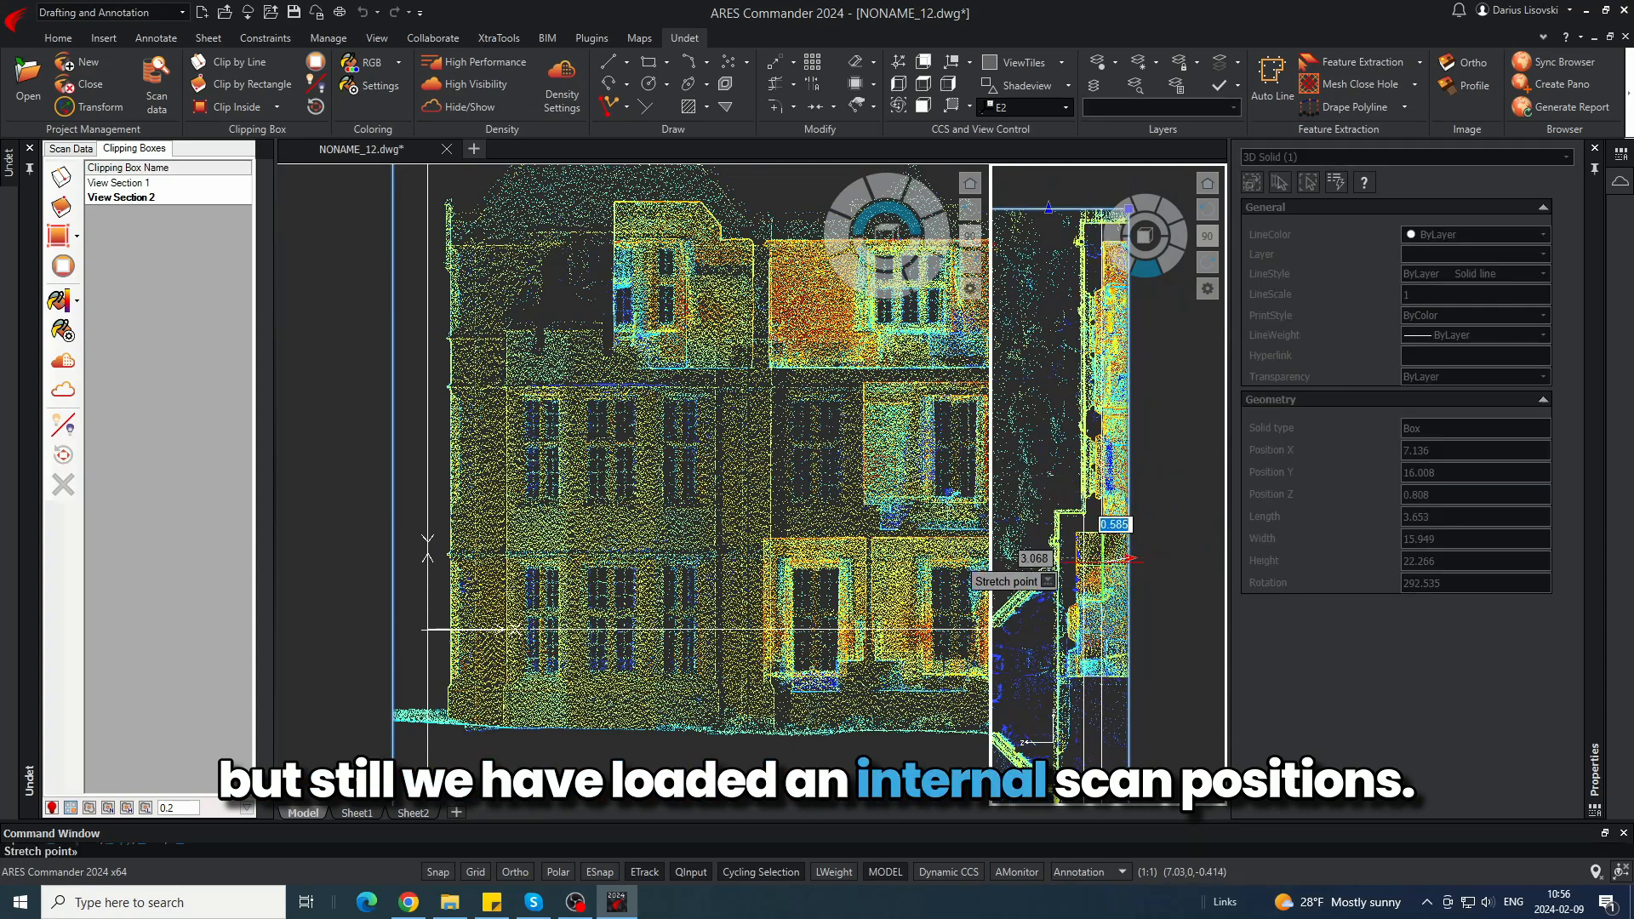
click(1102, 560)
click(773, 500)
key(Escape)
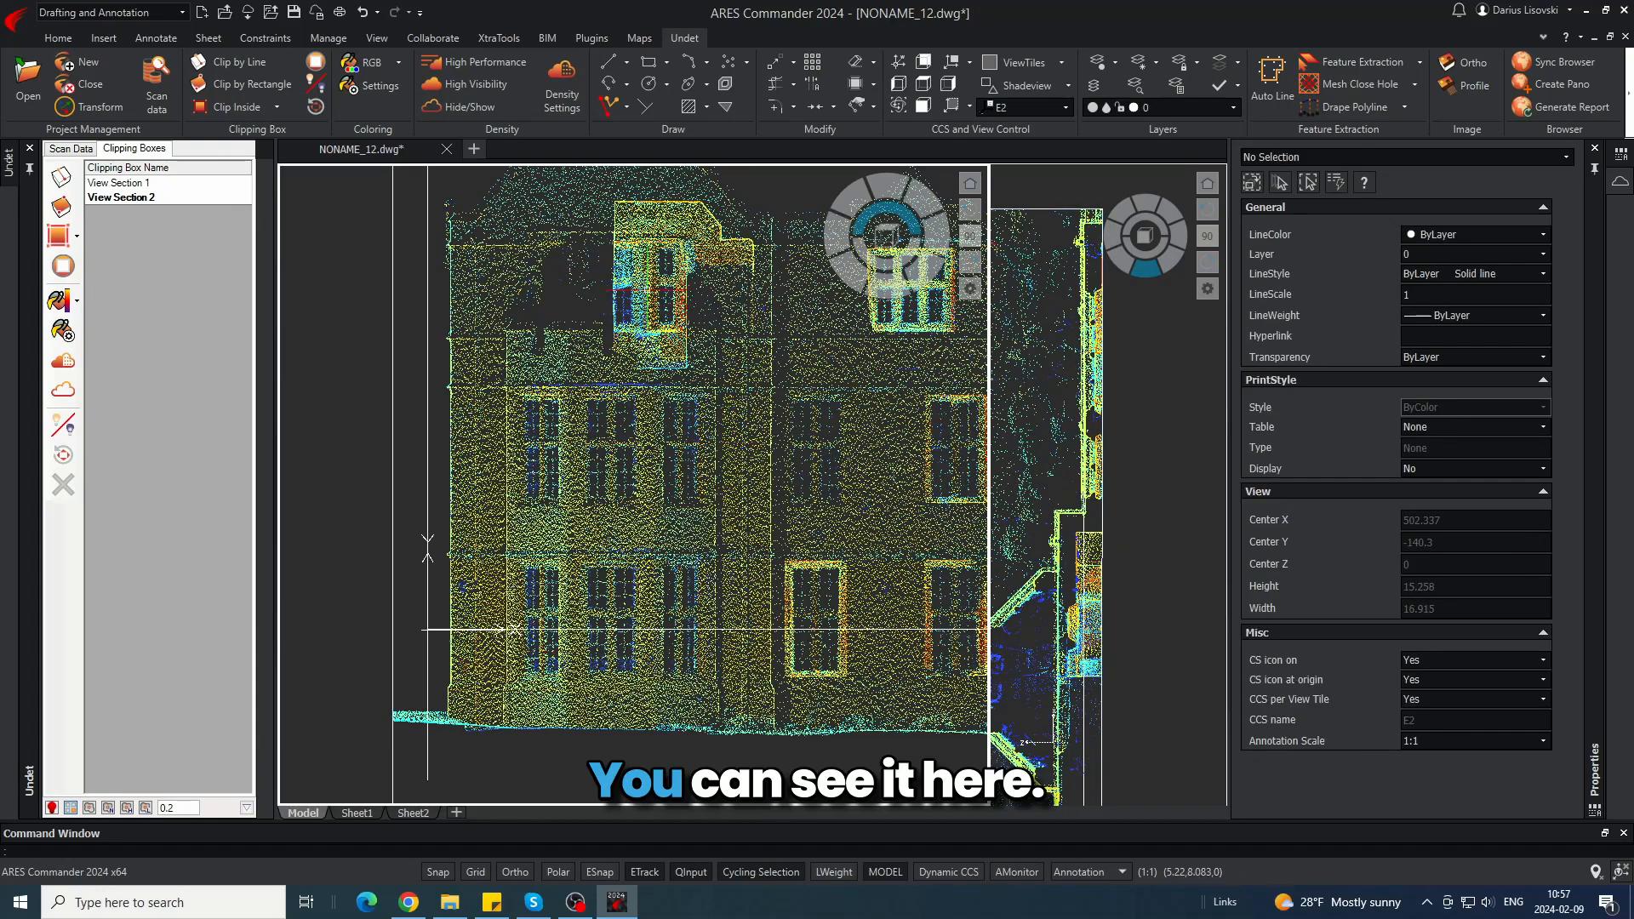
- Switch off the 202_First, 201_Ground and 203_Second scan groups so only the Ext group is displayed
middle_drag(647, 290, 564, 405)
click(73, 150)
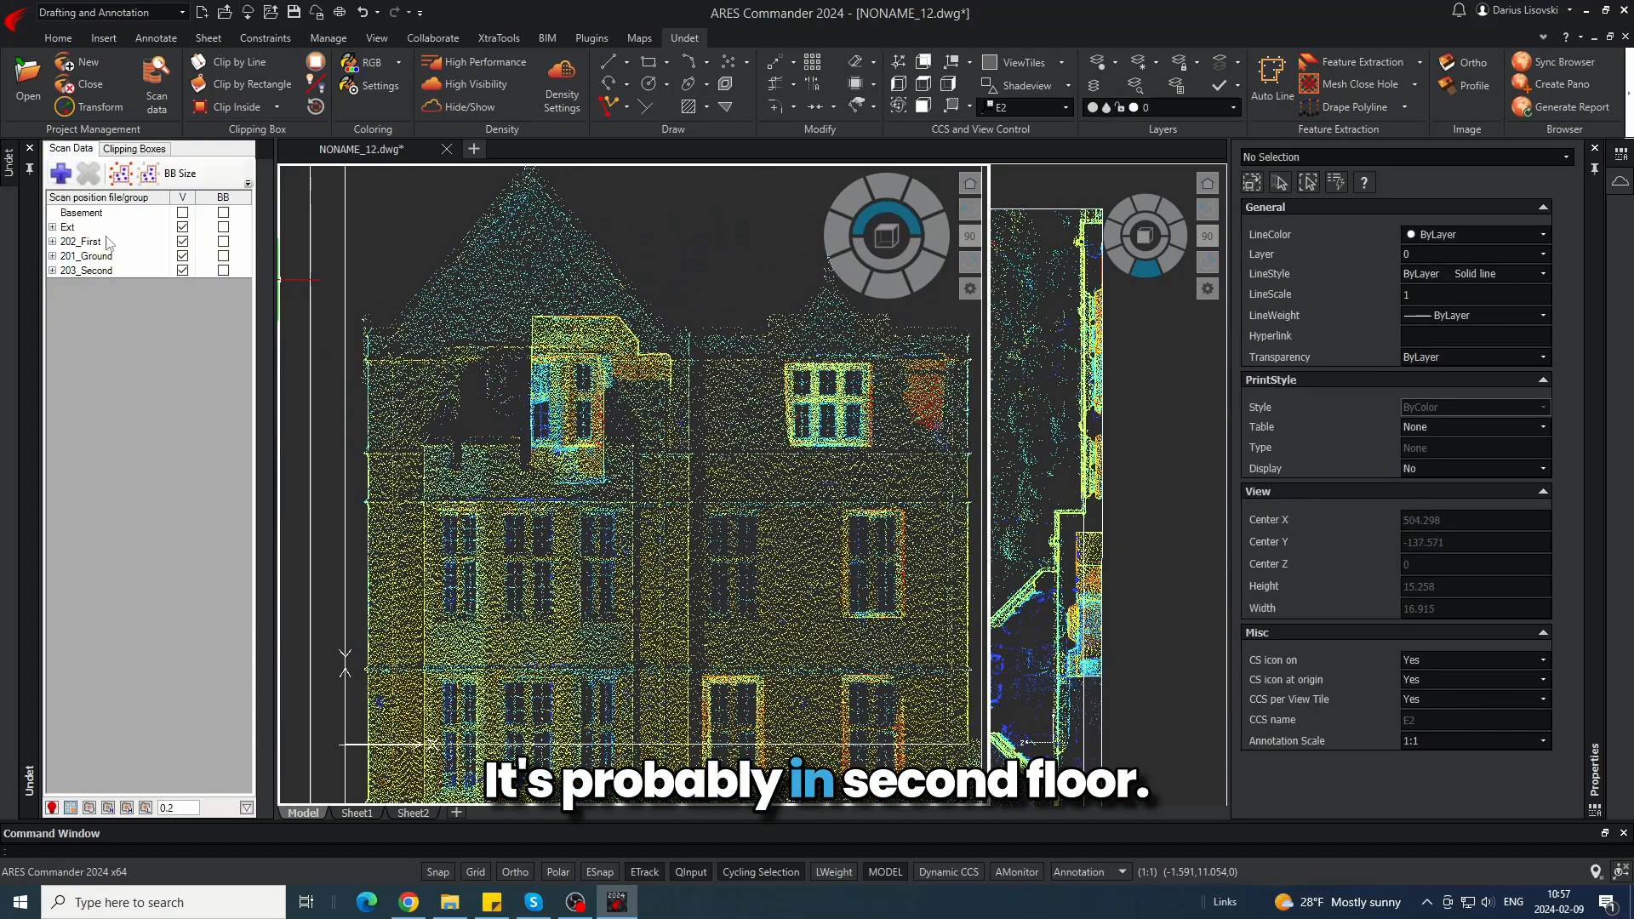
drag(81, 228, 107, 270)
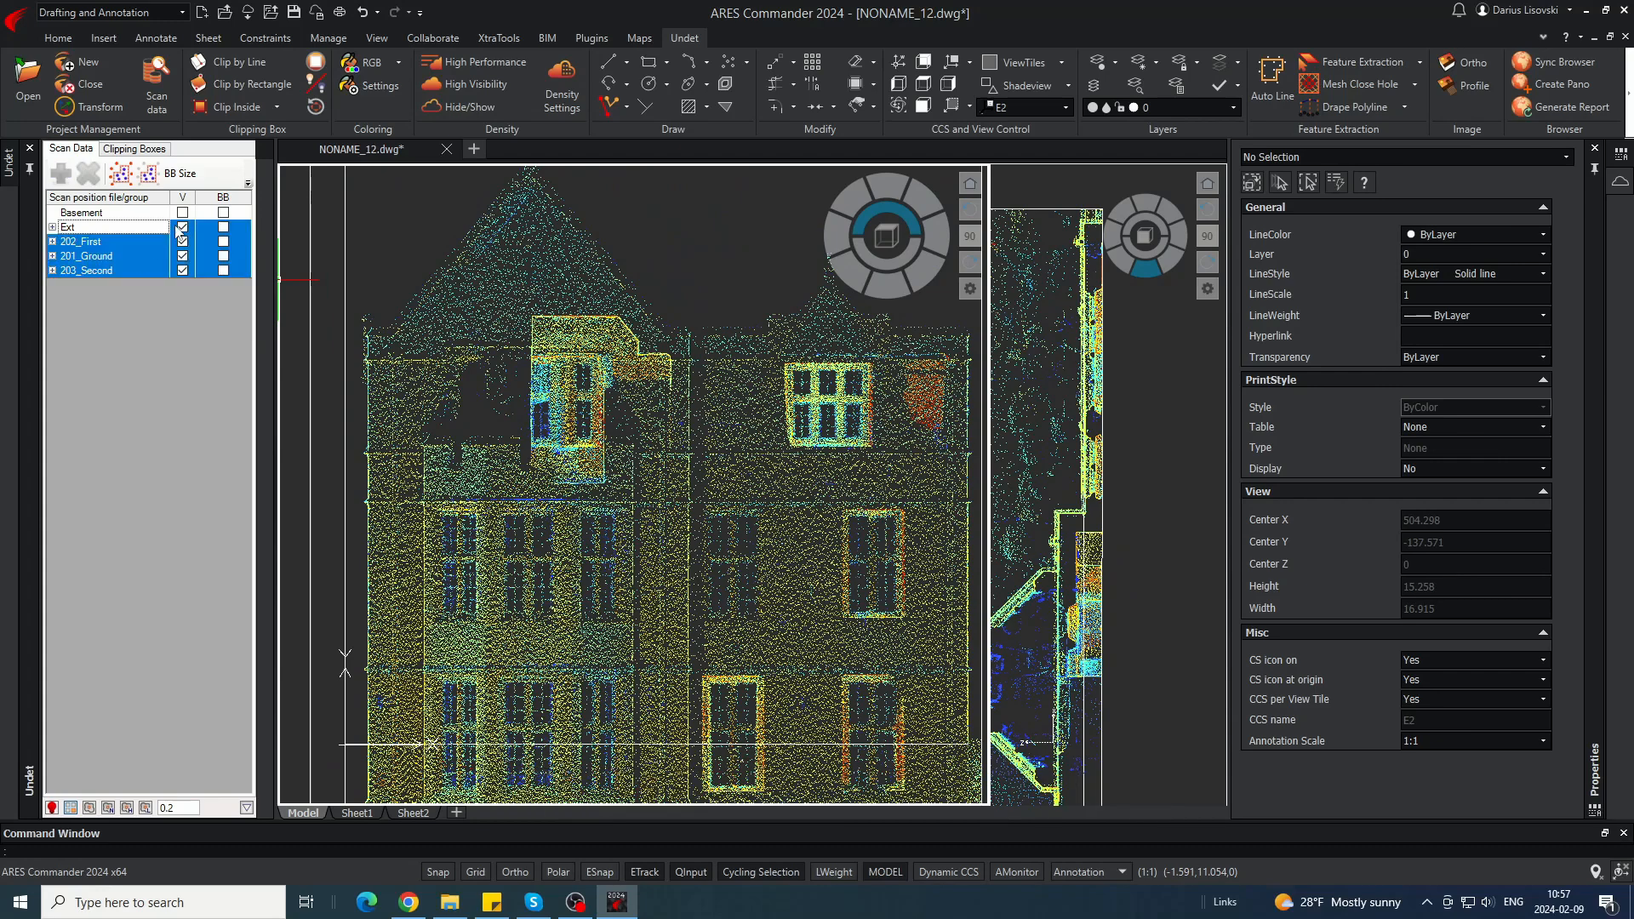
click(180, 228)
click(126, 230)
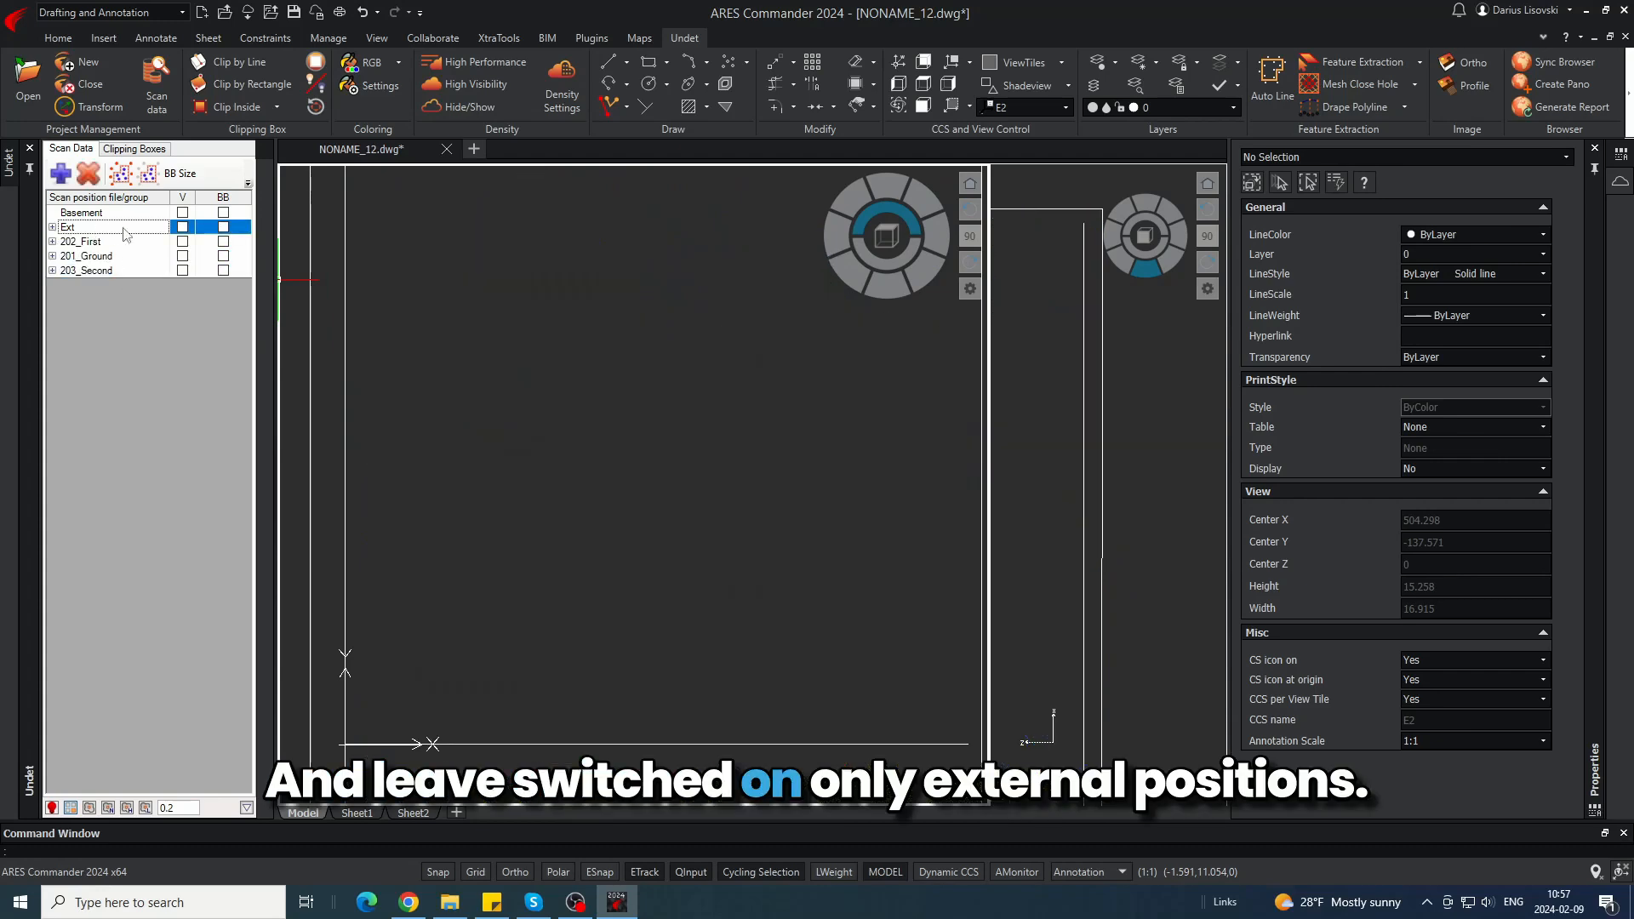
click(181, 228)
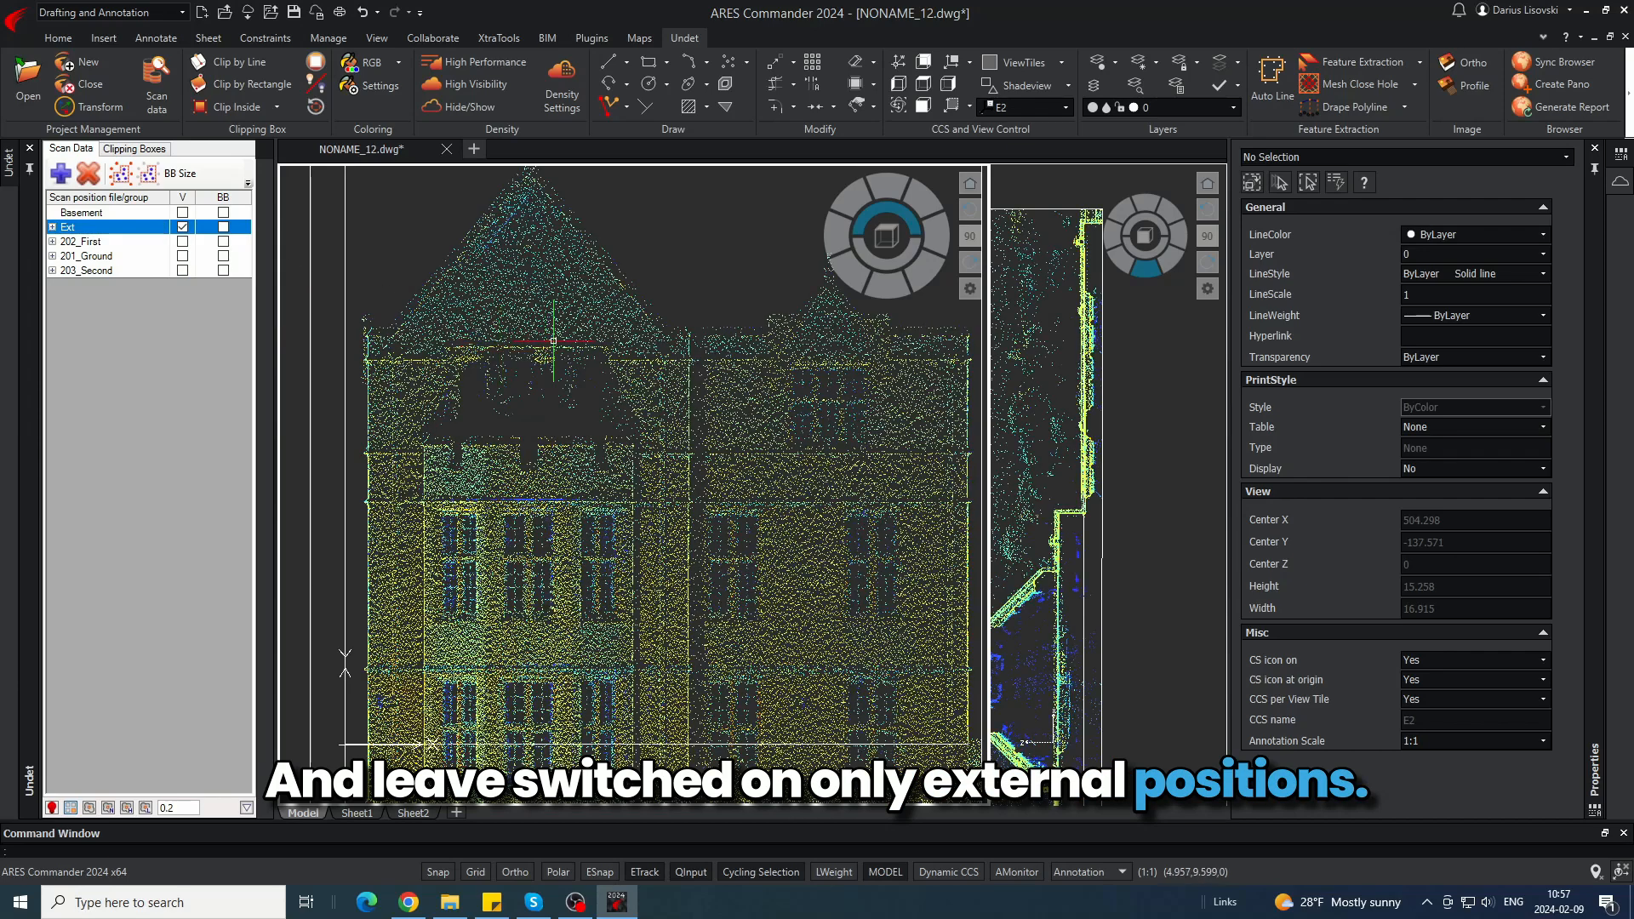
- Inspect the facade for missing points and colour the point cloud by RGB
middle_drag(633, 435, 627, 362)
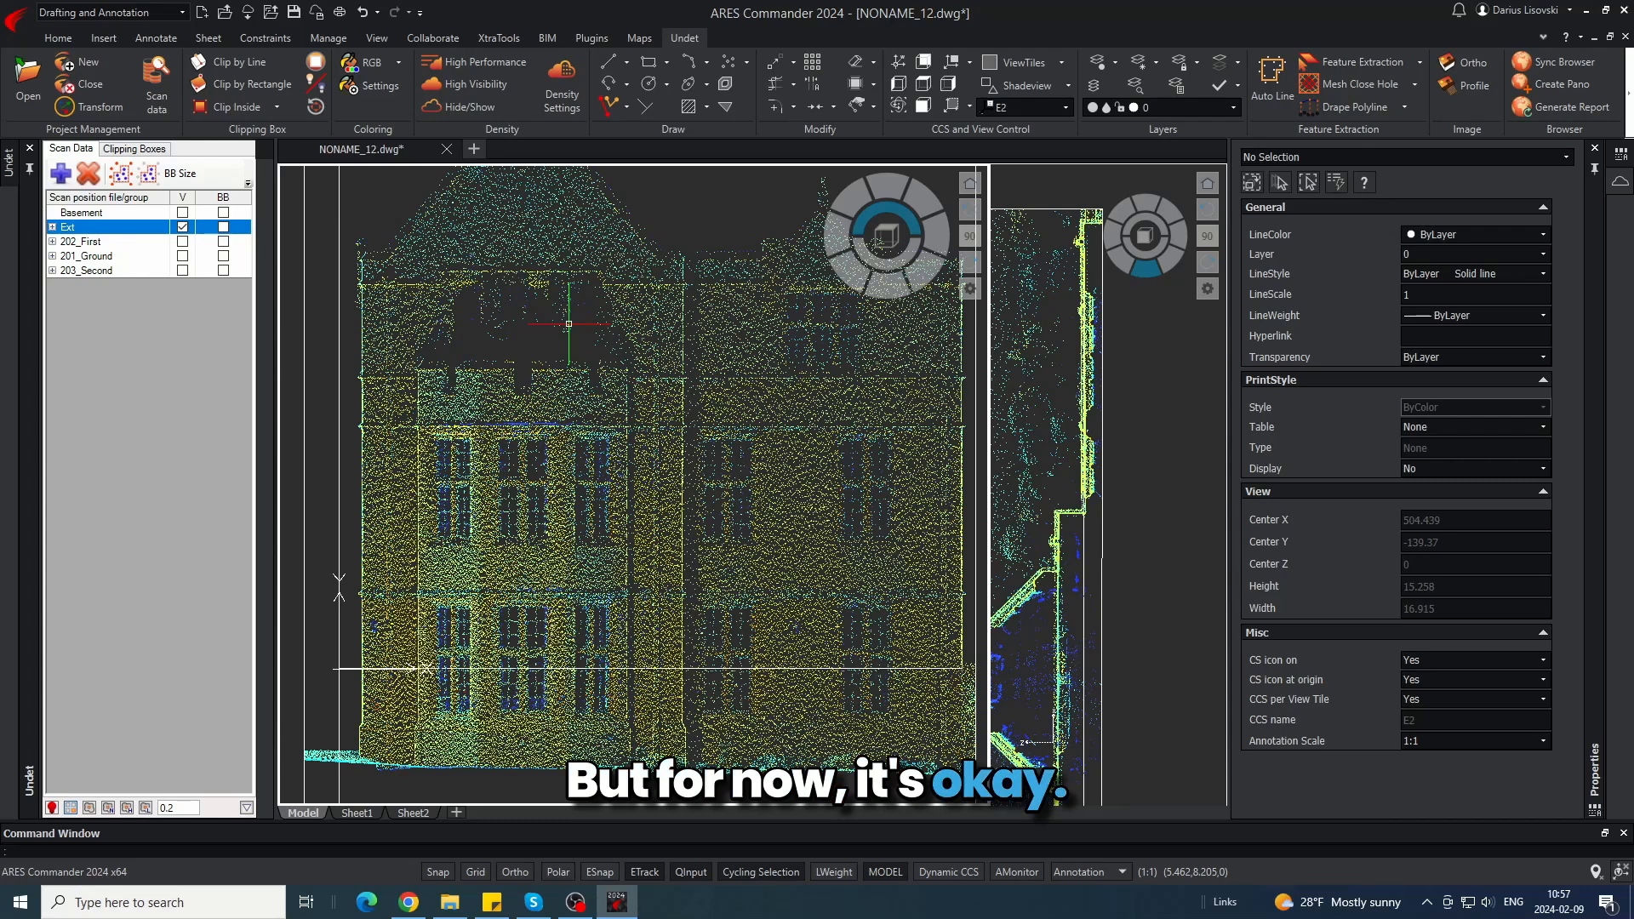
scroll(539, 315, down, 2)
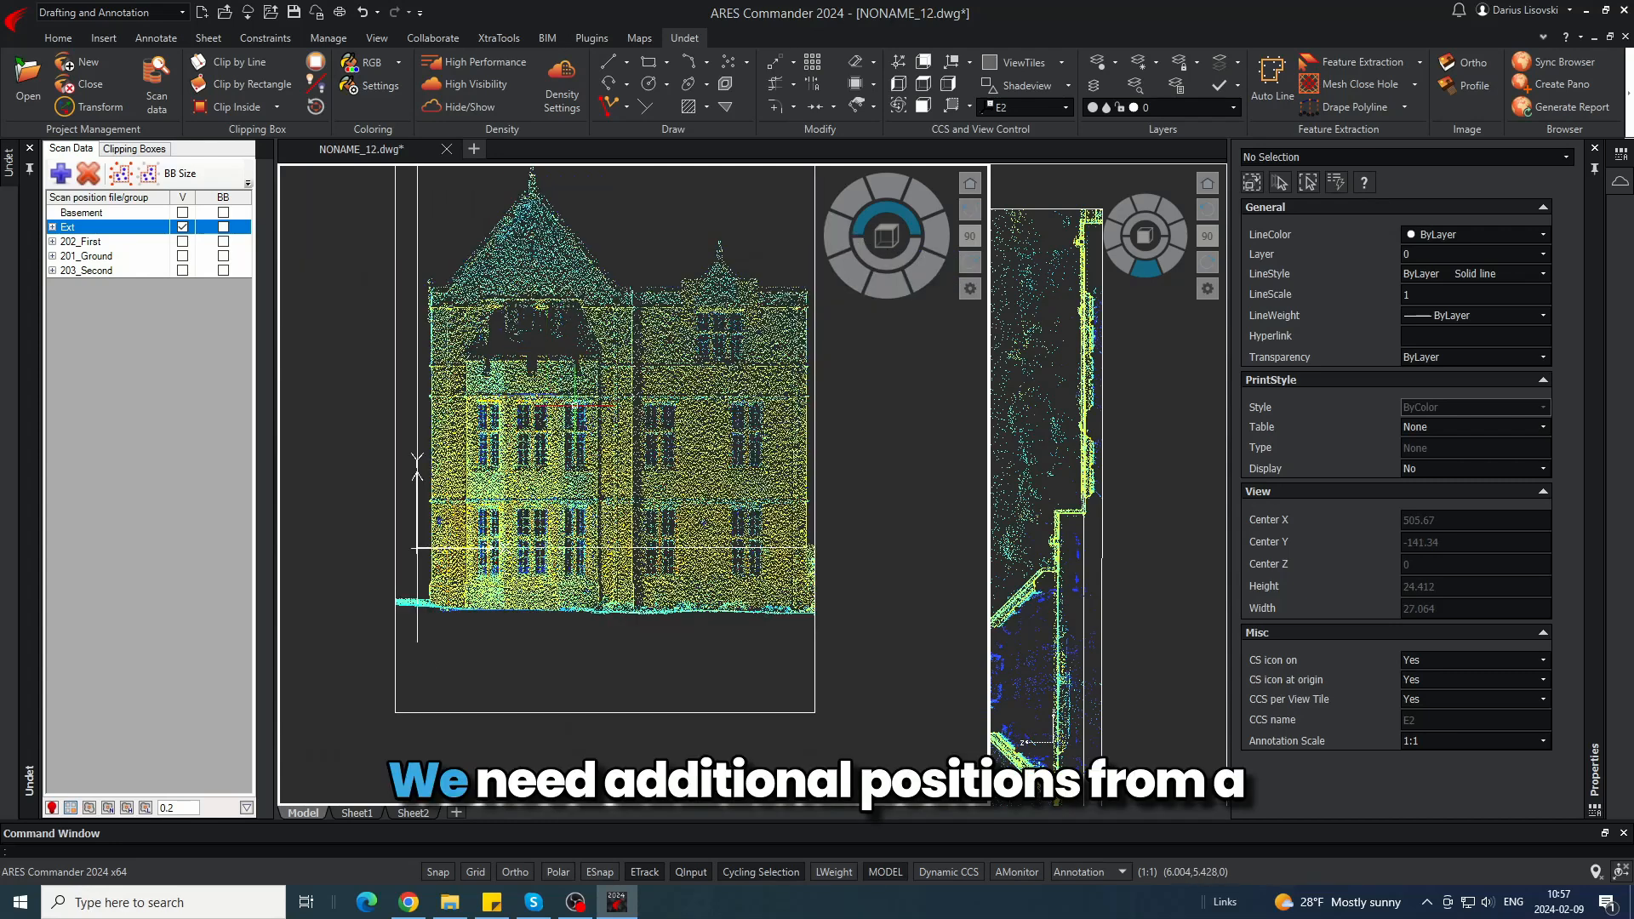
middle_drag(515, 316, 586, 436)
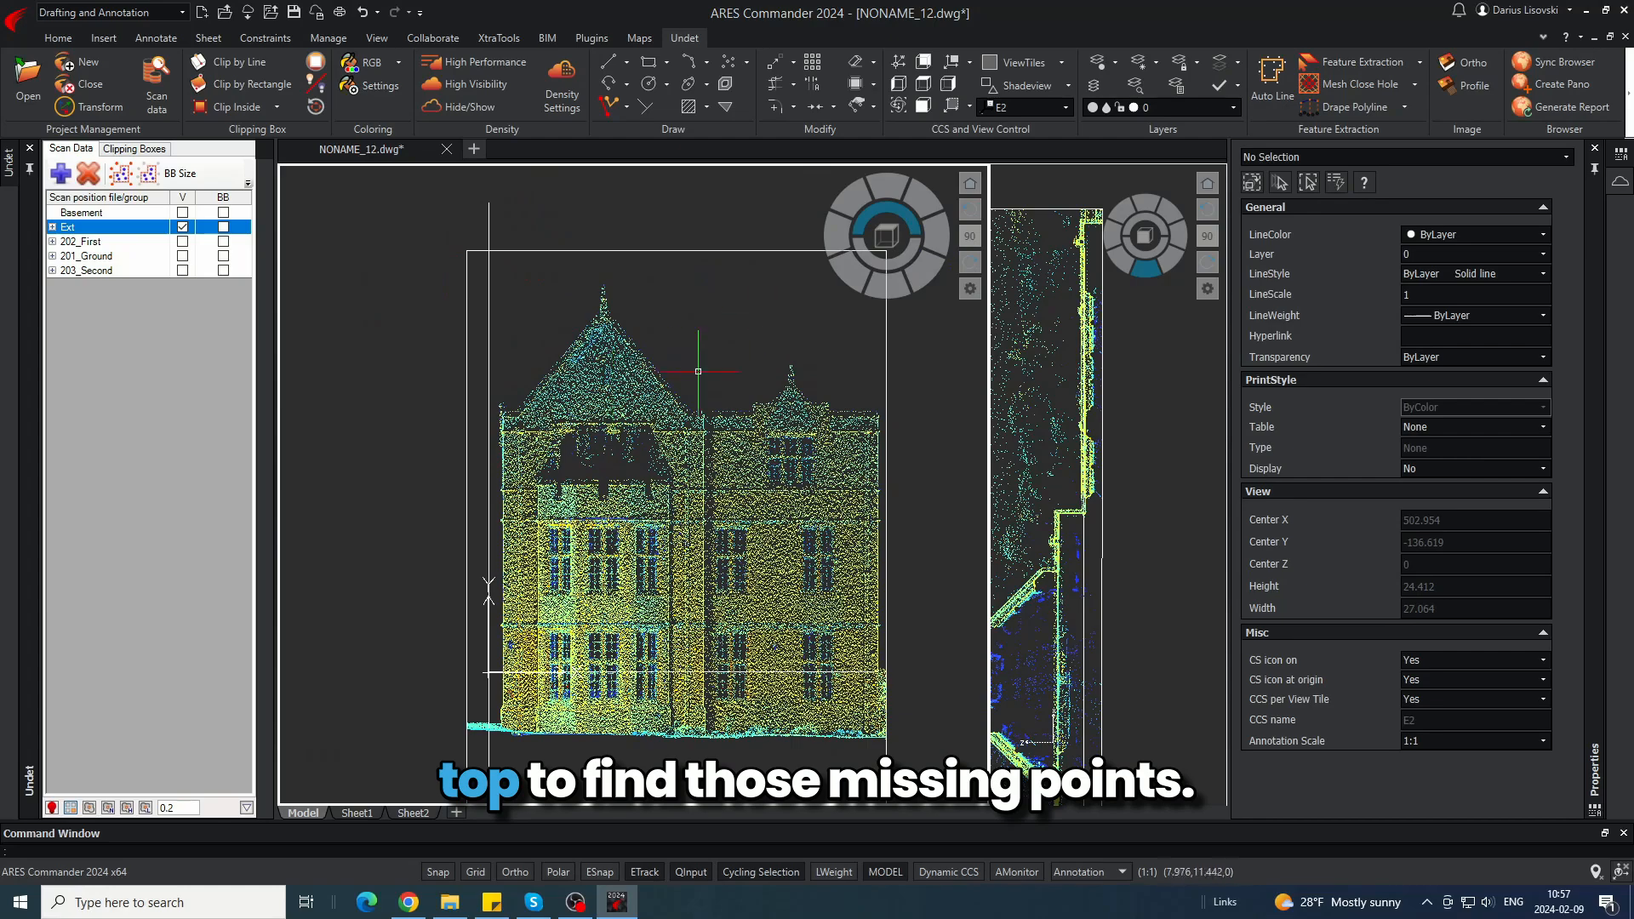
scroll(591, 457, up, 4)
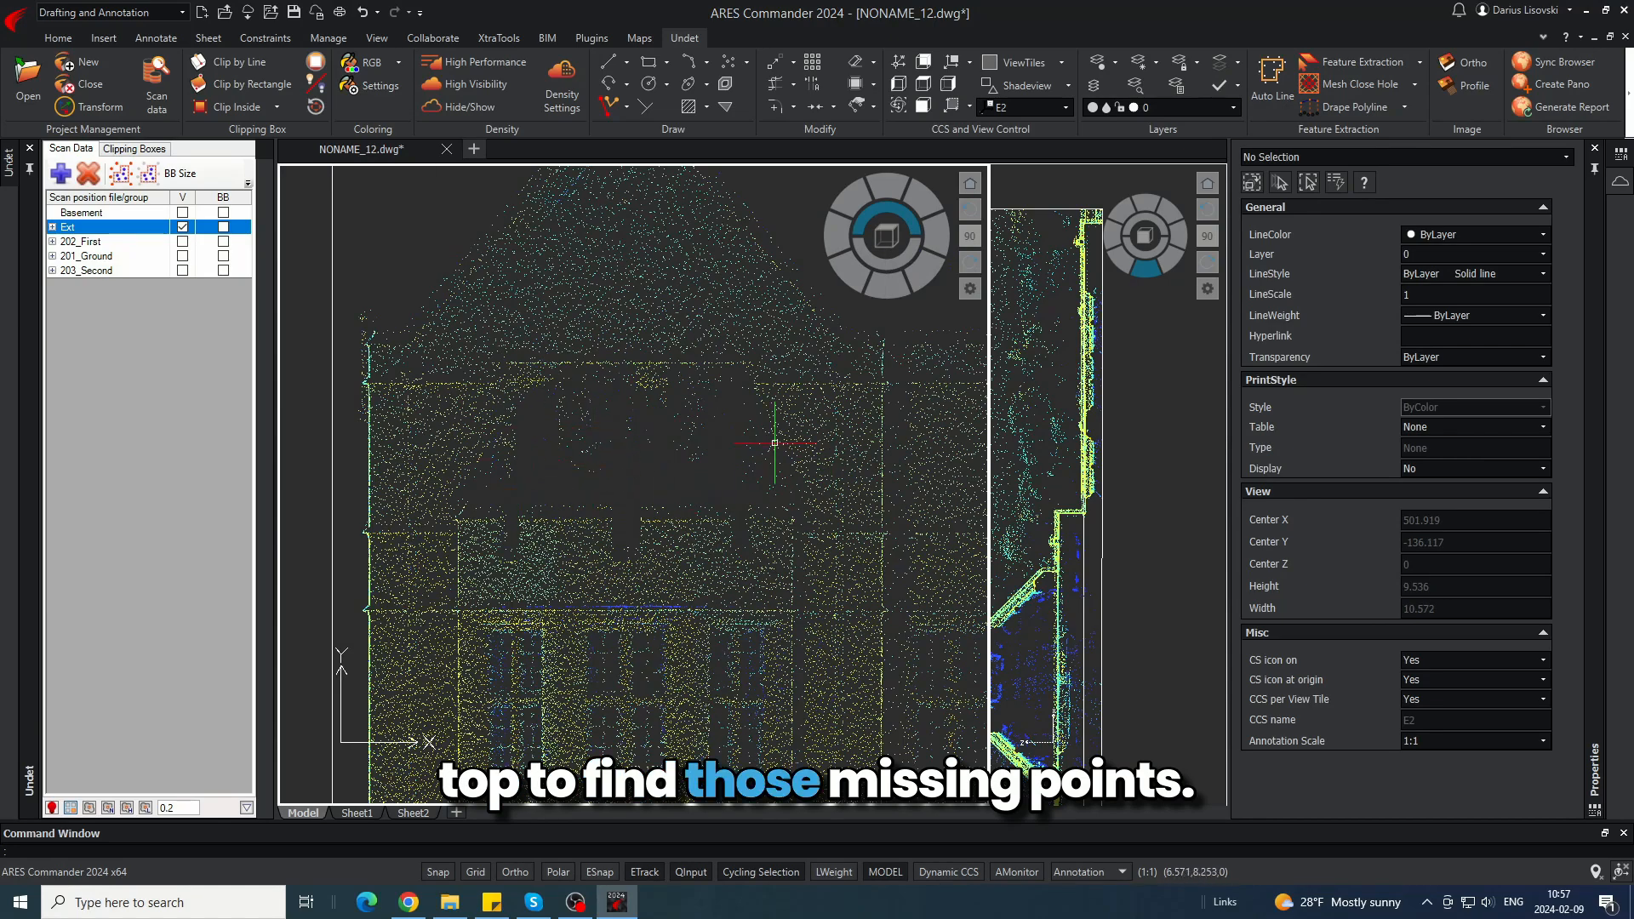
scroll(553, 394, down, 2)
middle_drag(571, 398, 576, 401)
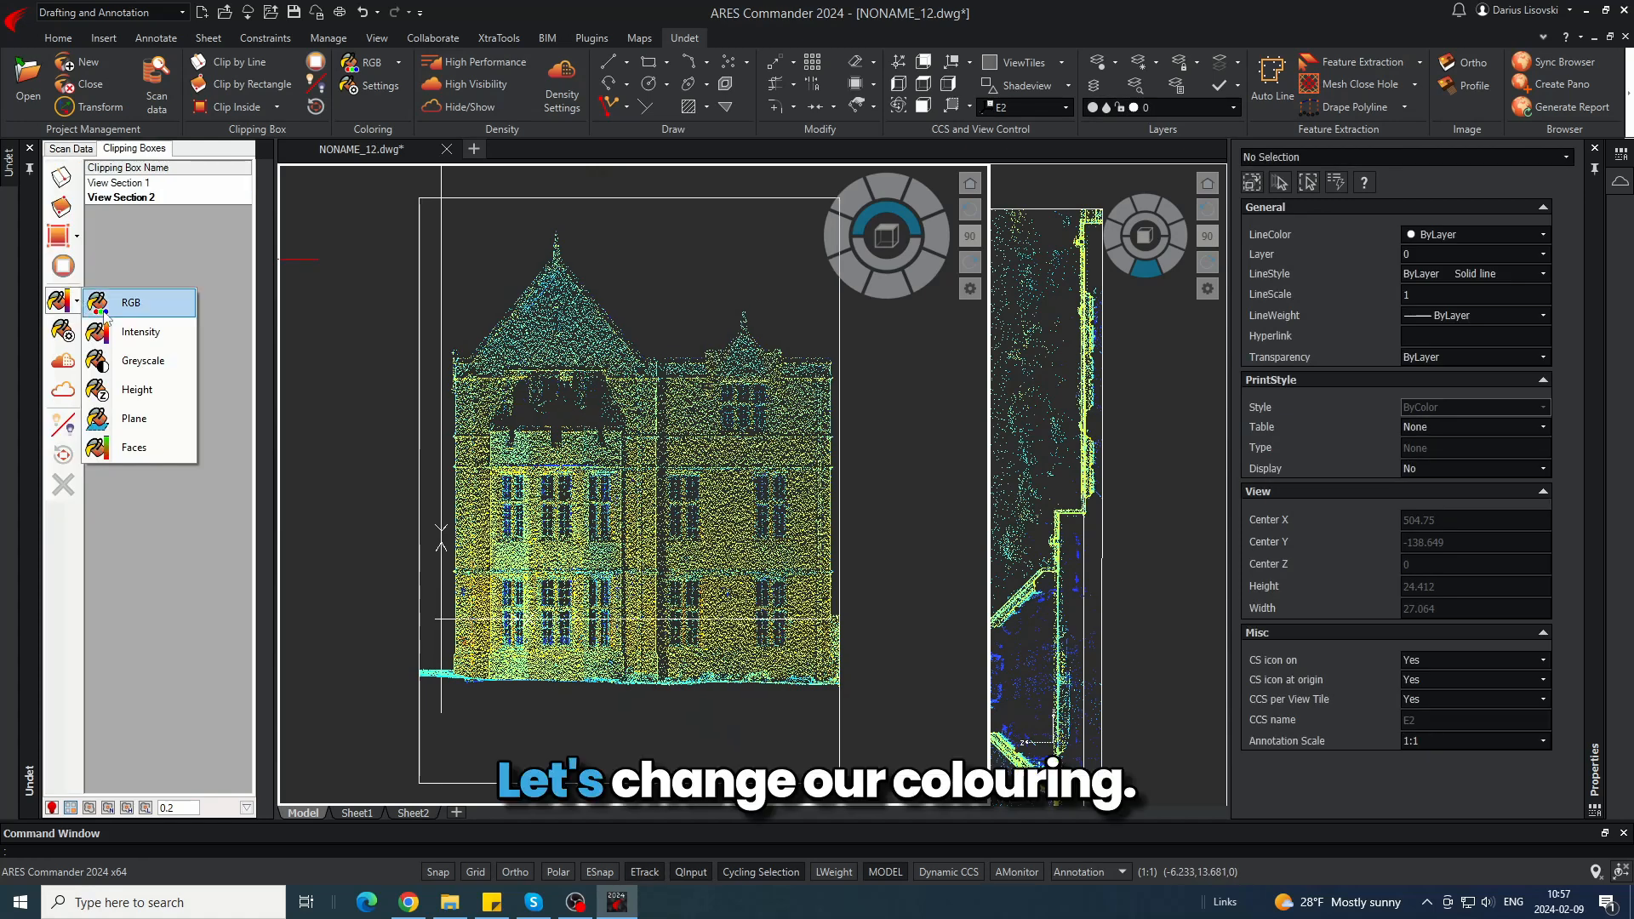
click(134, 303)
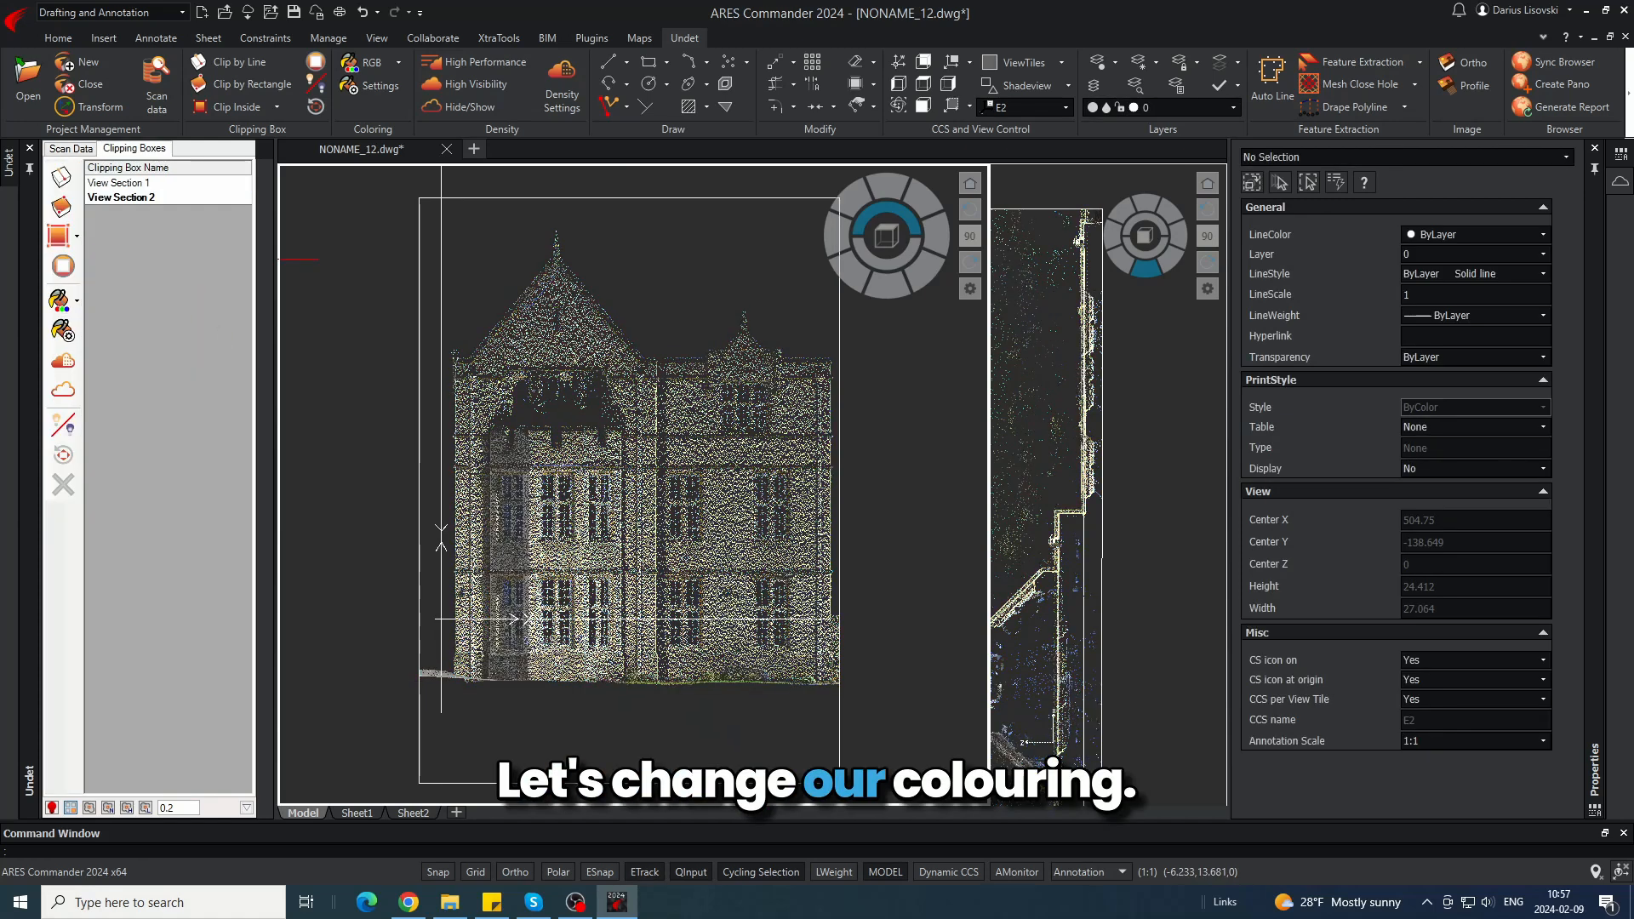
scroll(654, 571, up, 2)
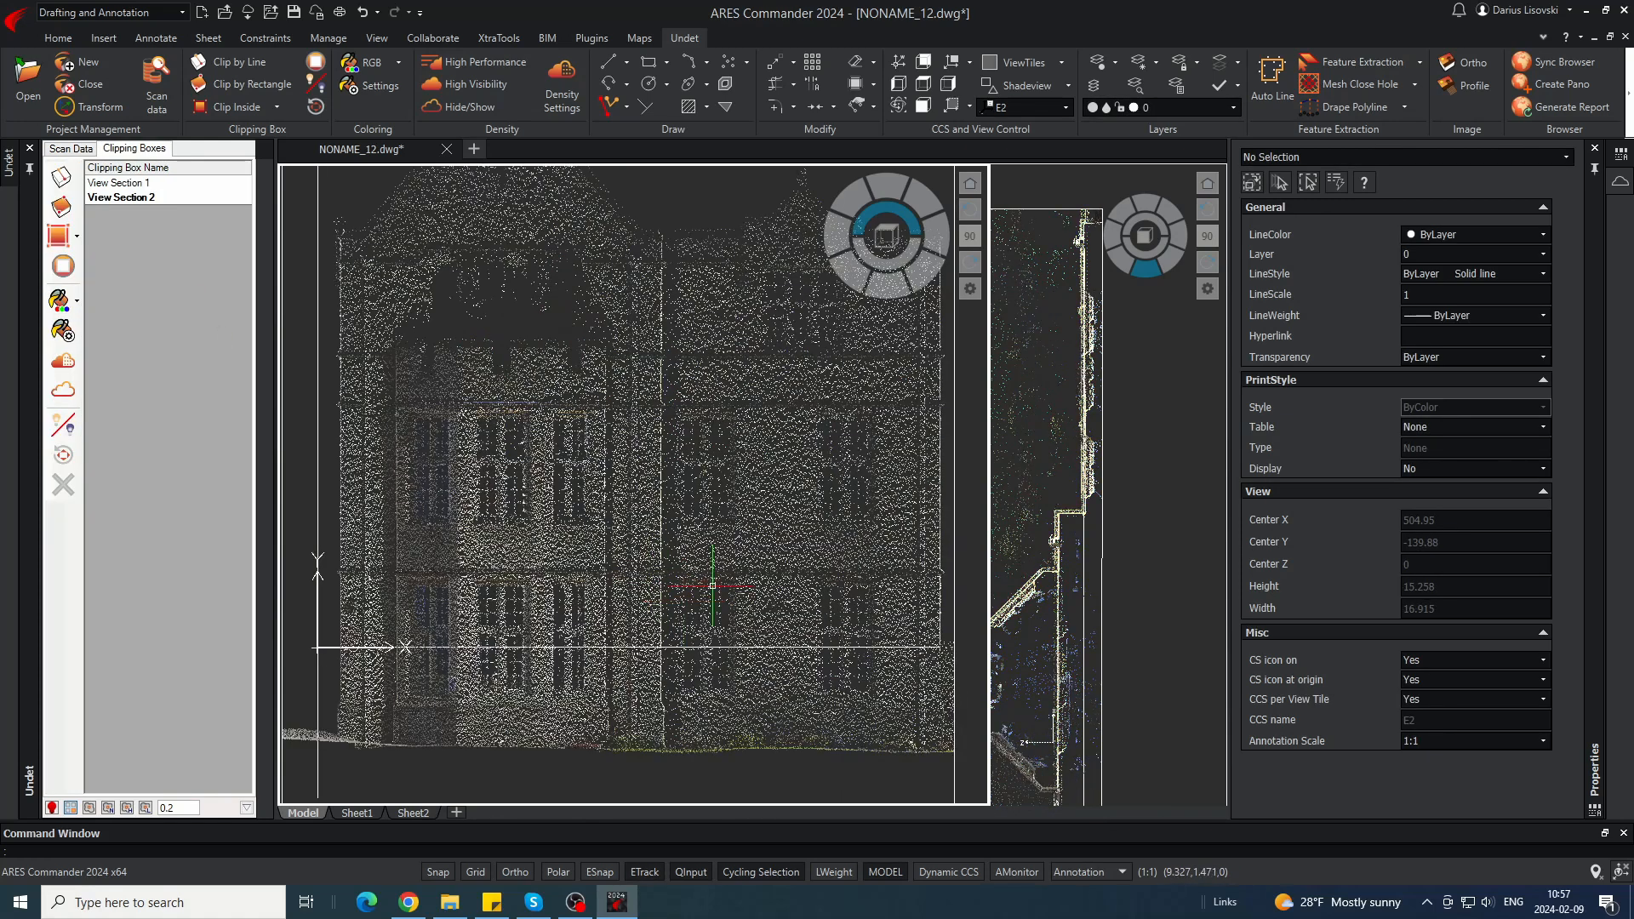
scroll(712, 586, down, 2)
- Expand the Ext group, switch individual external scan positions such as 275 and 272 off and on again to compare coverage, and return to the clipping boxes
click(72, 149)
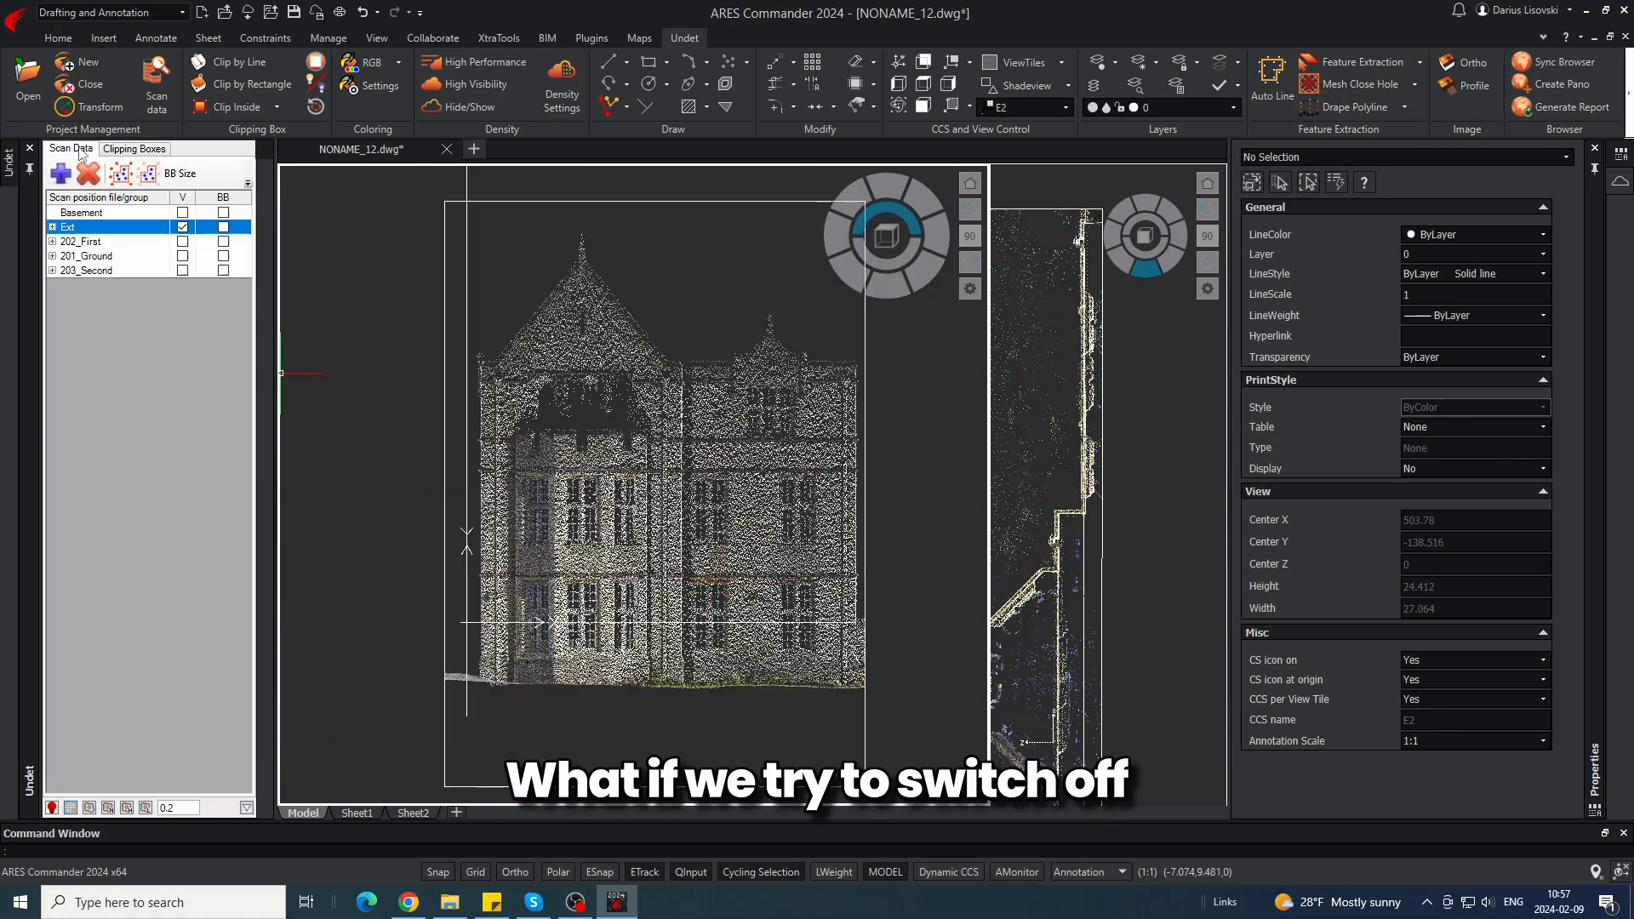
click(52, 228)
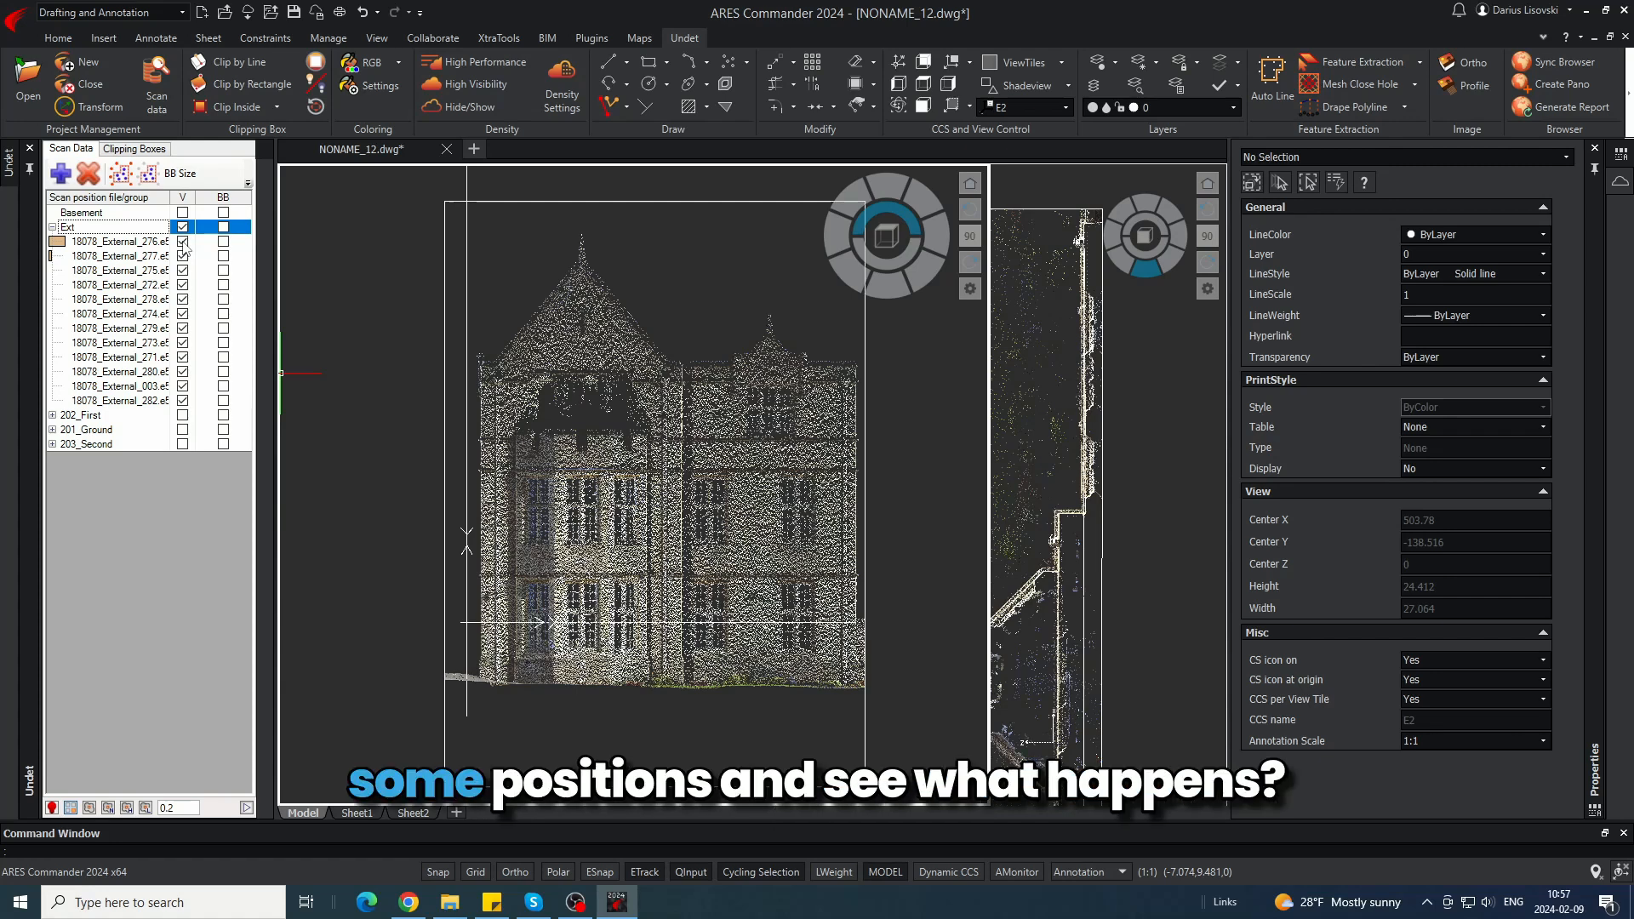
click(184, 244)
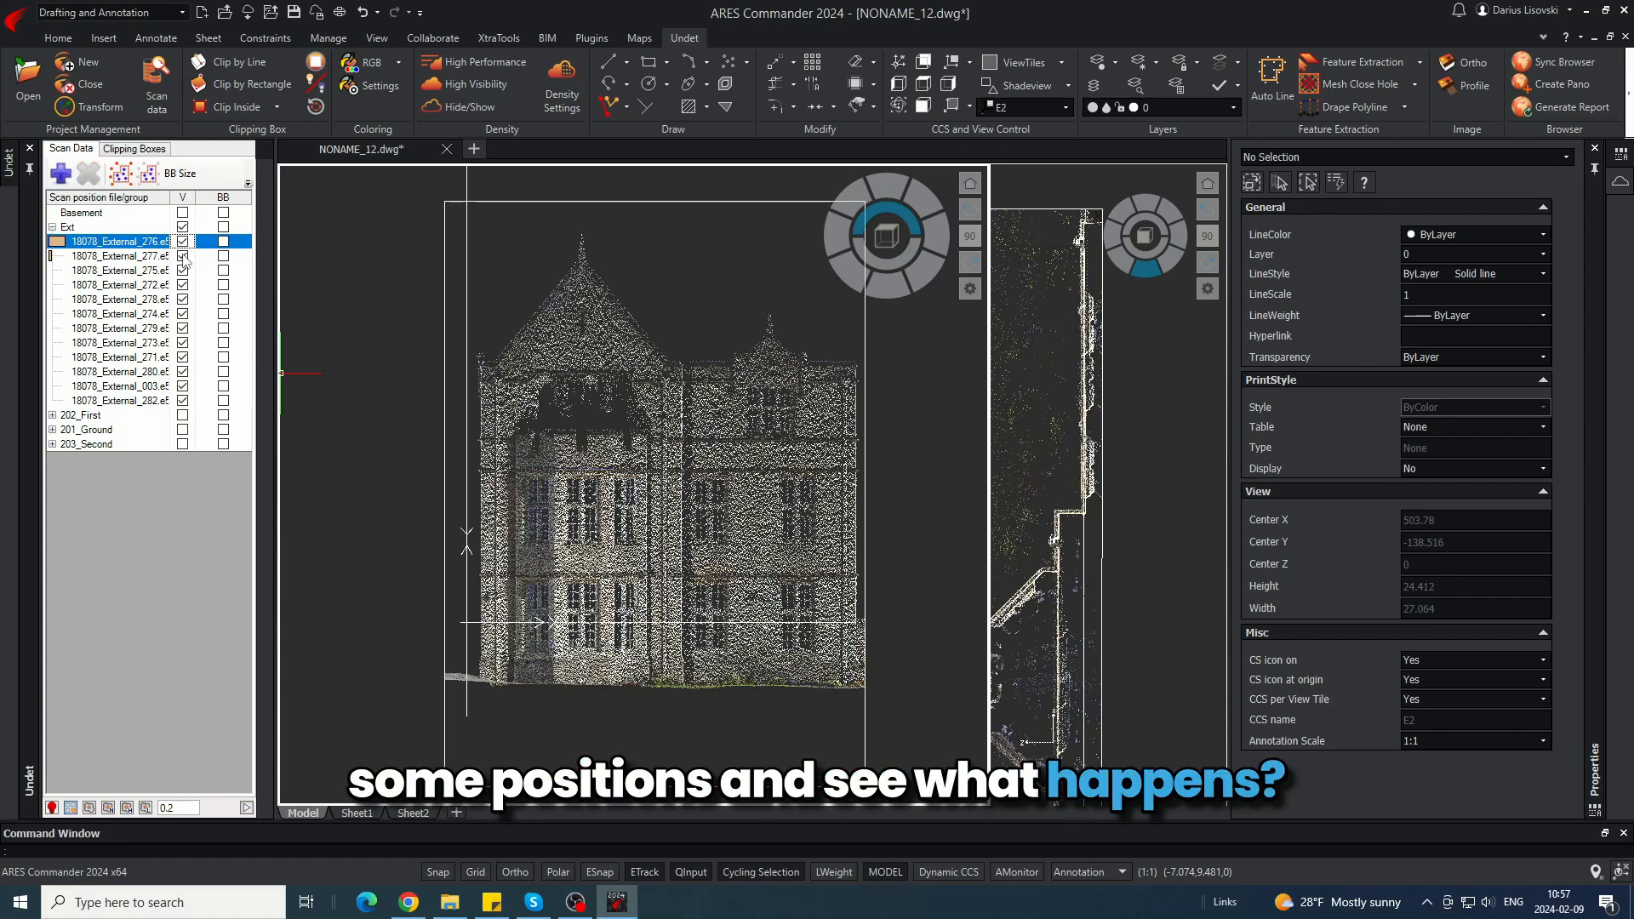
click(183, 270)
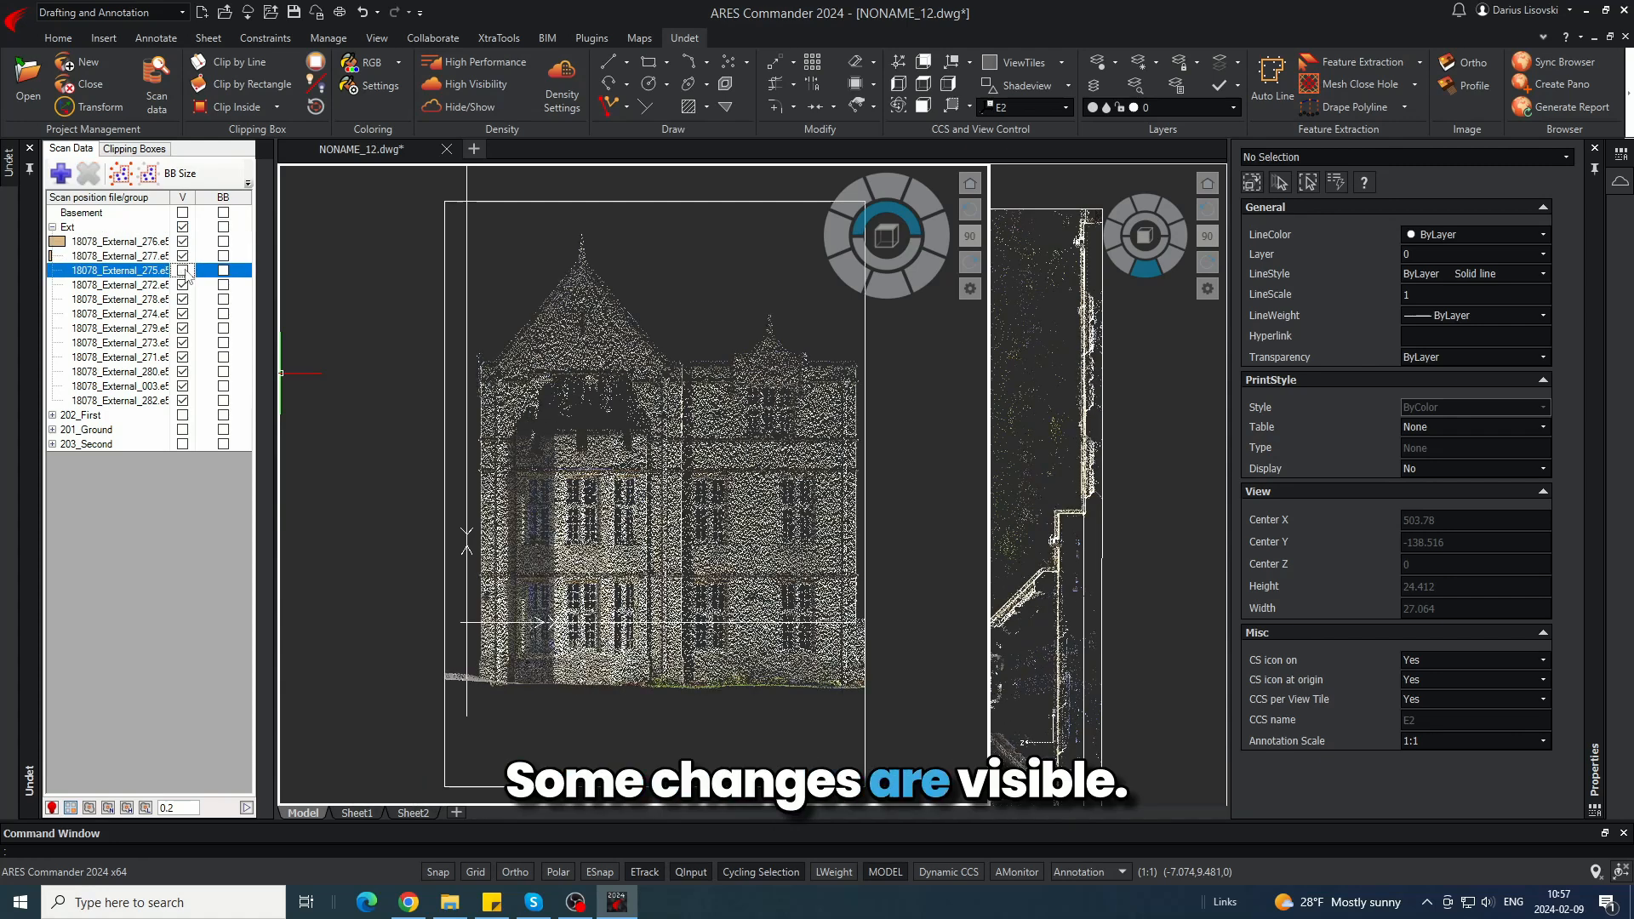
click(182, 272)
click(184, 285)
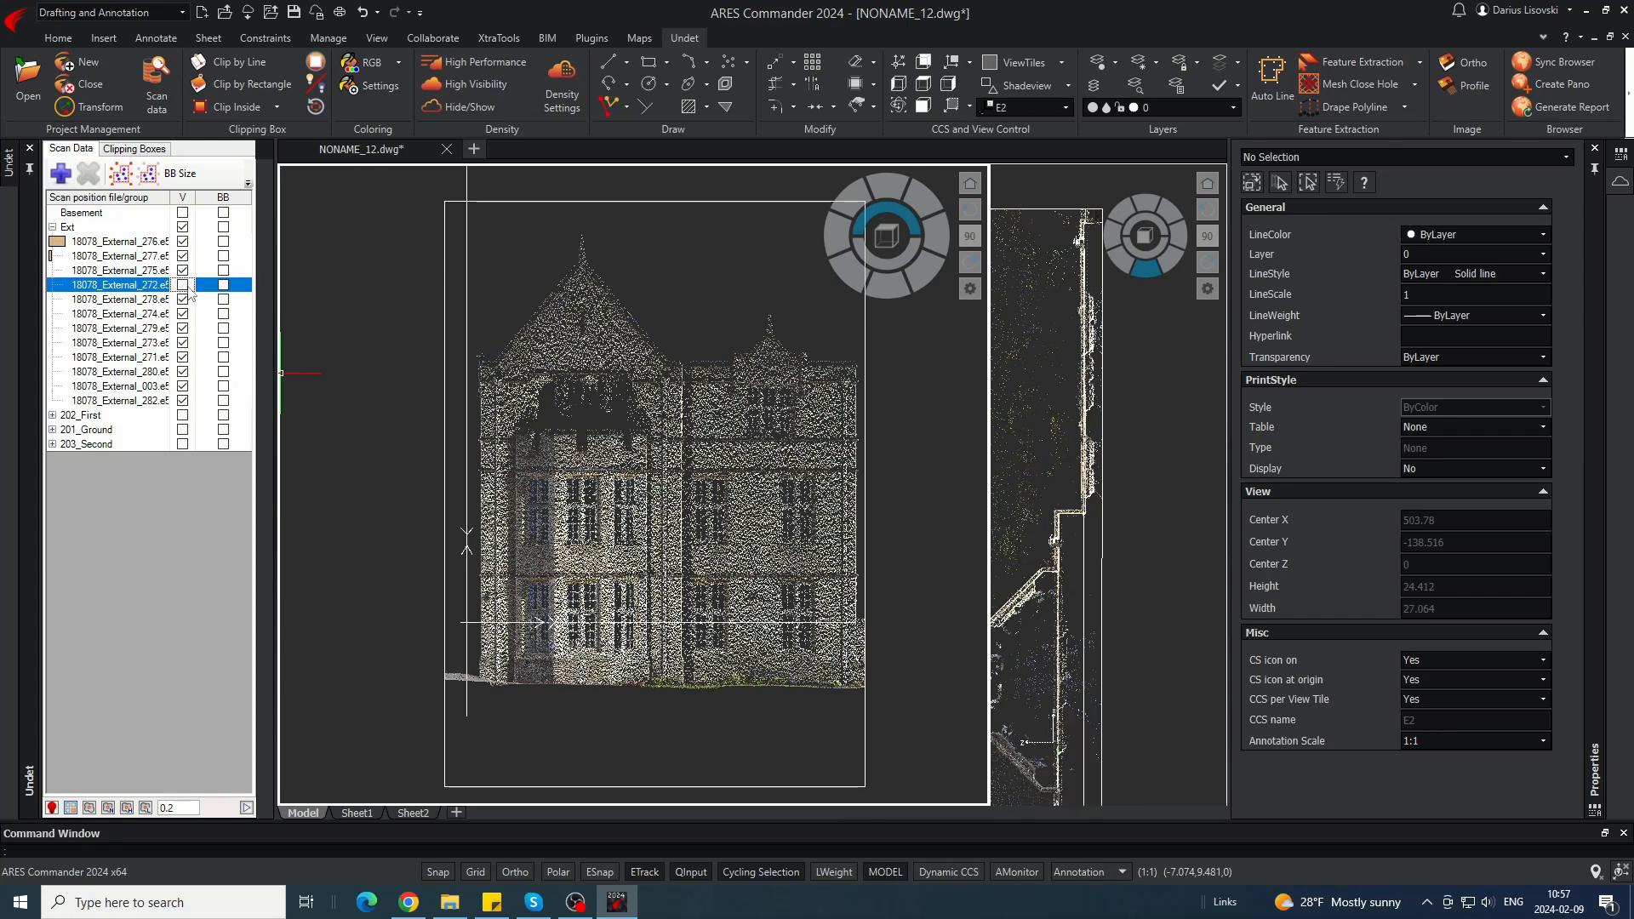
click(183, 285)
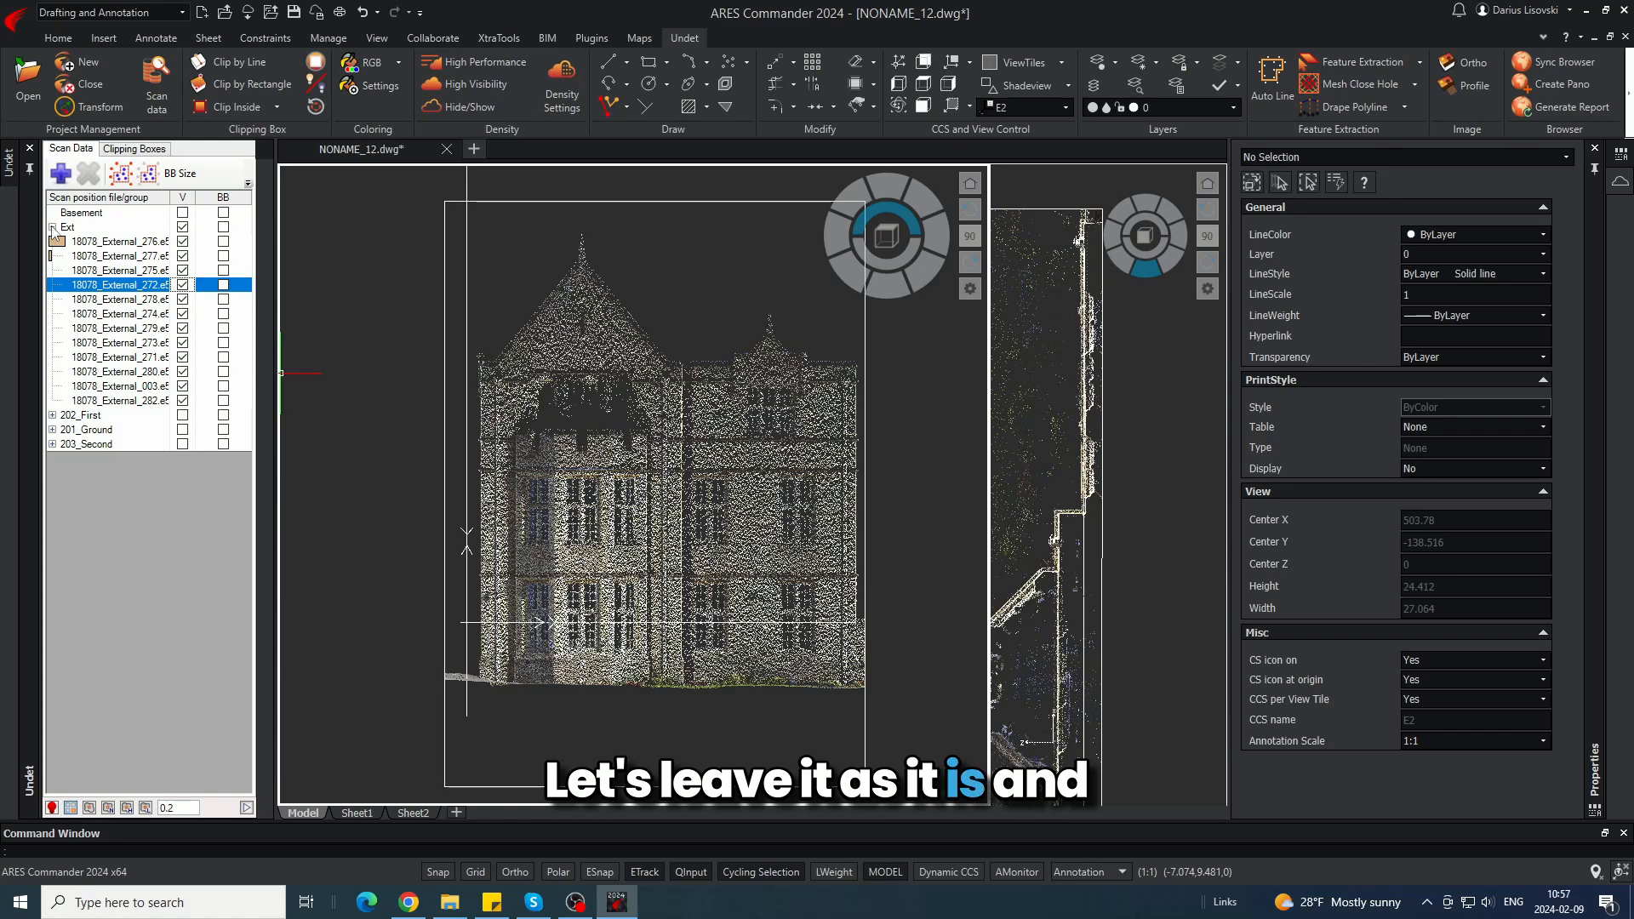
click(52, 227)
click(134, 148)
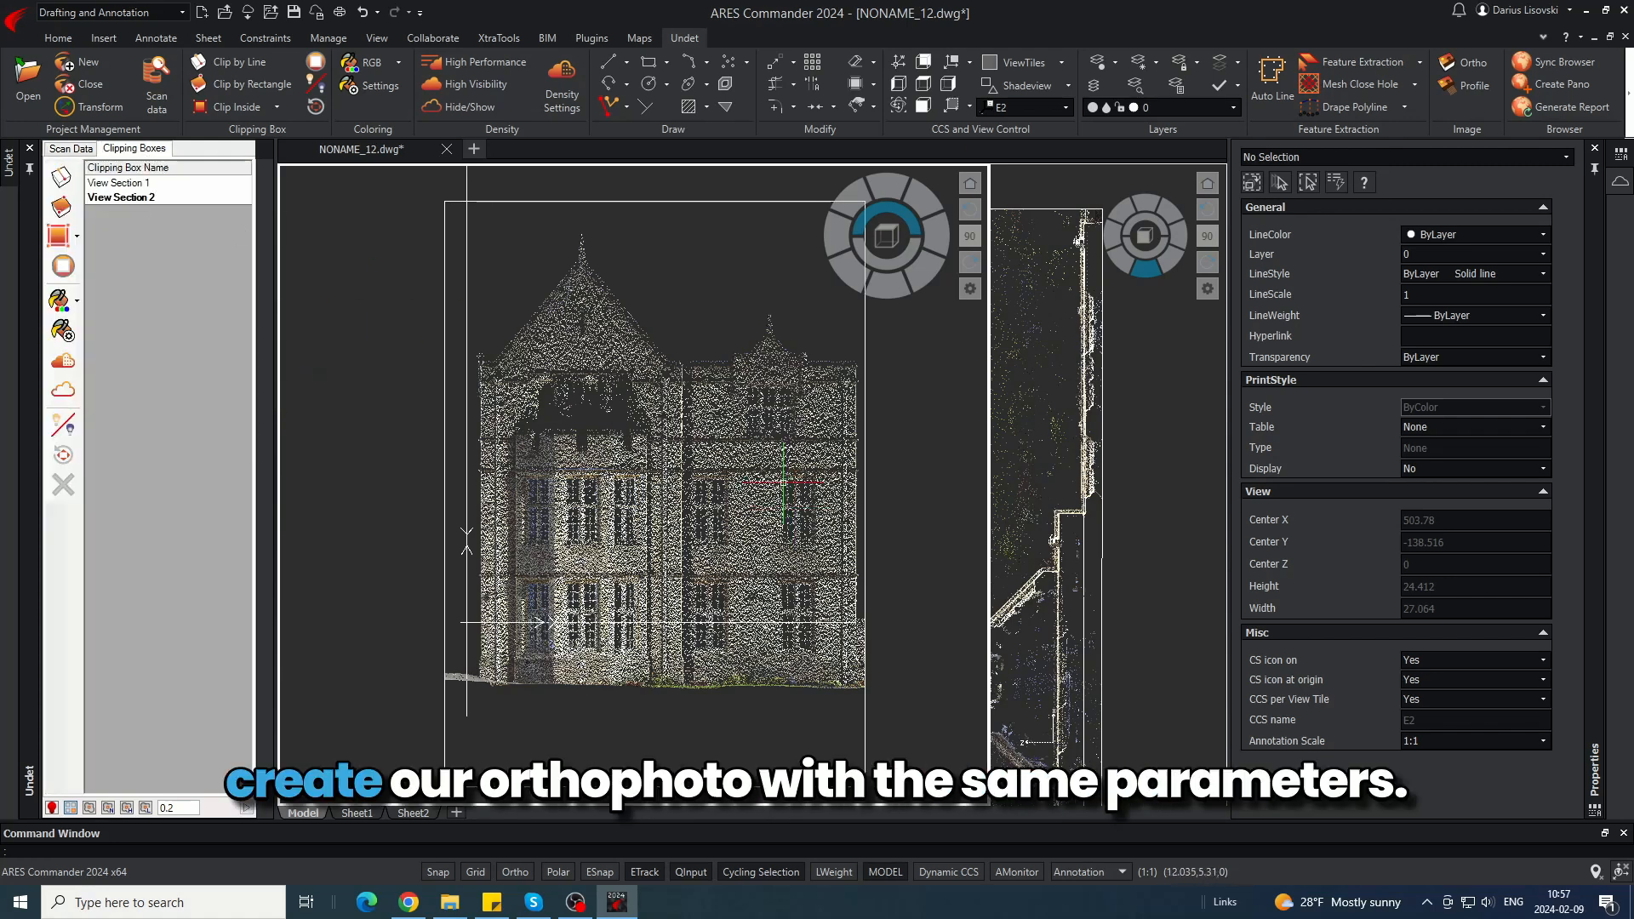
- Create an orthophoto of the second elevation at 10 mm resolution from Full Resolution Points, without distance calculation, using a window around the facade
scroll(845, 418, down, 2)
middle_drag(845, 419, 832, 441)
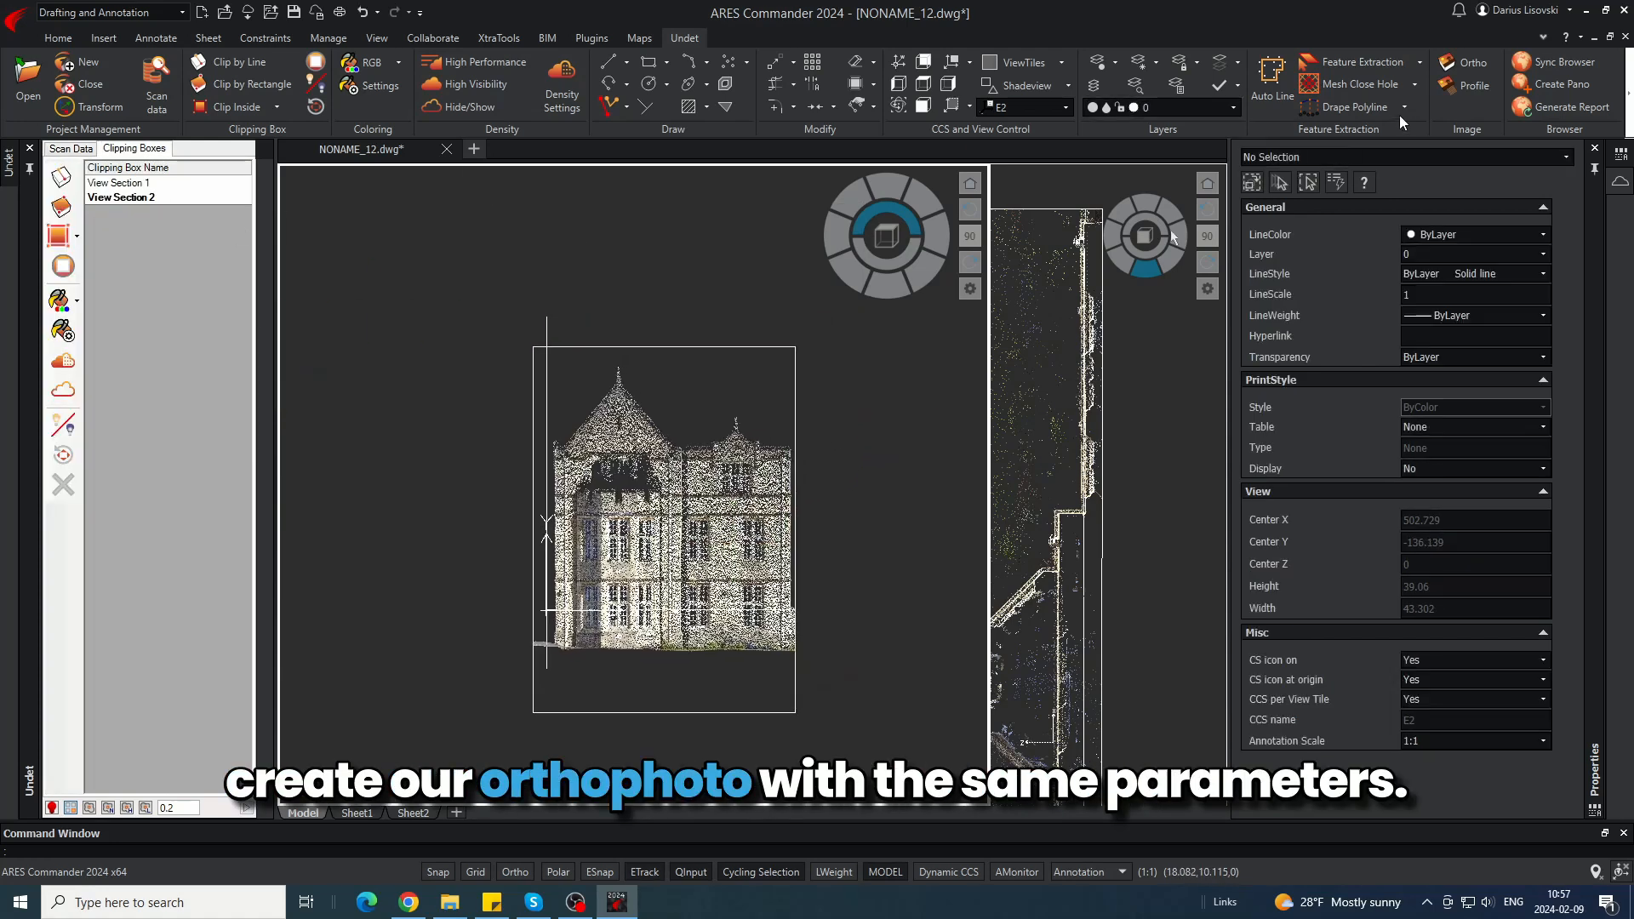
click(1457, 63)
click(857, 498)
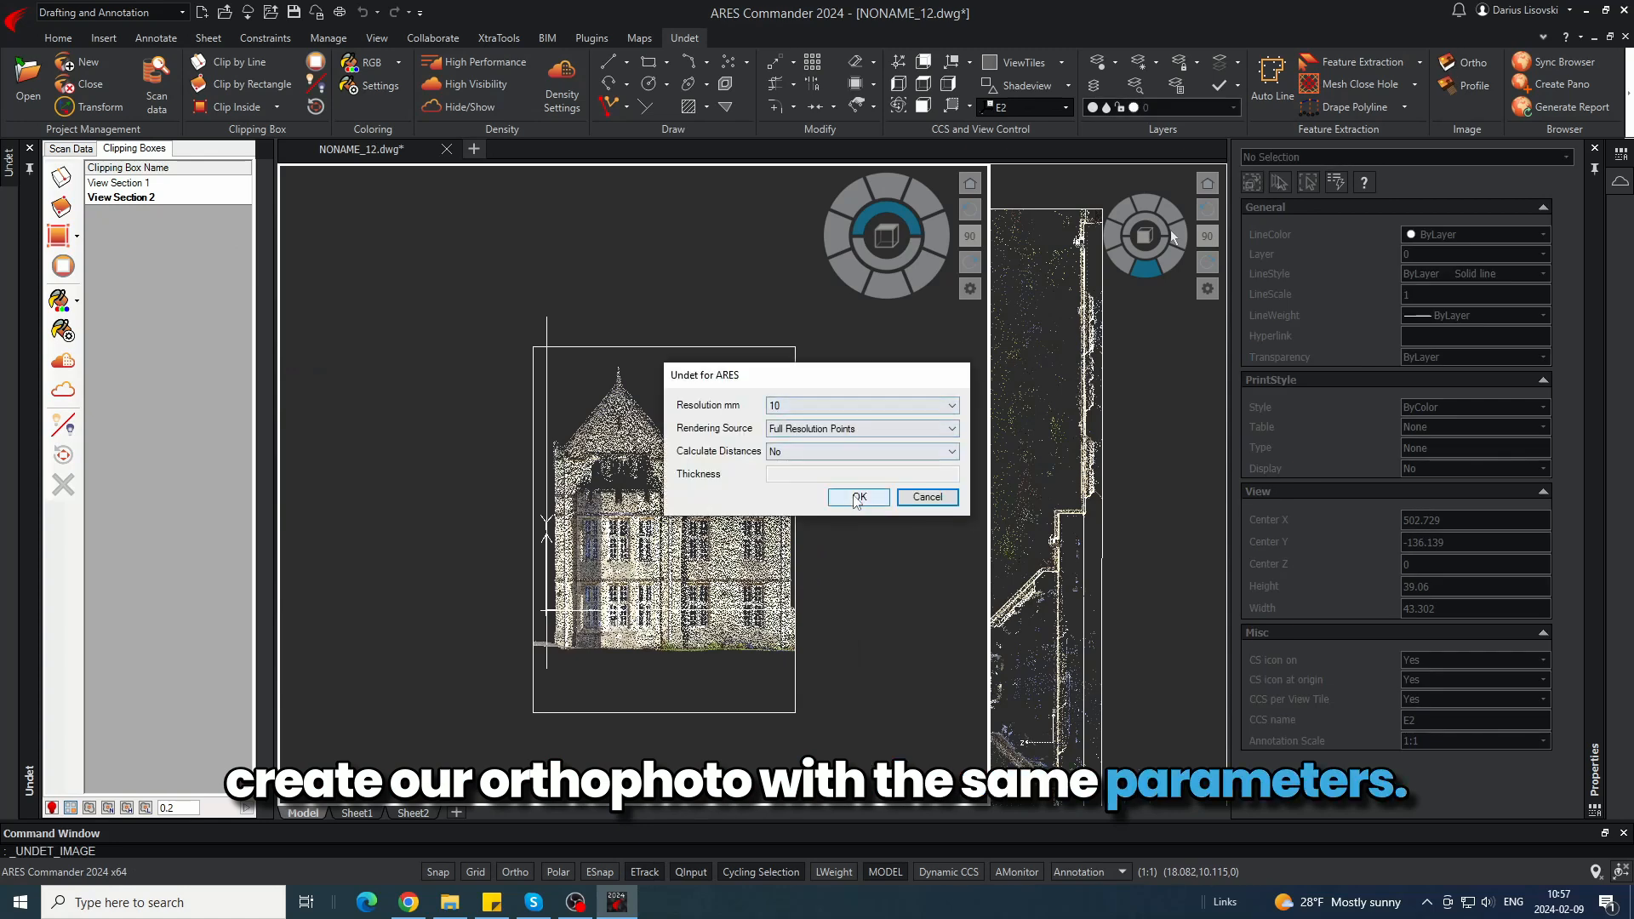
click(514, 355)
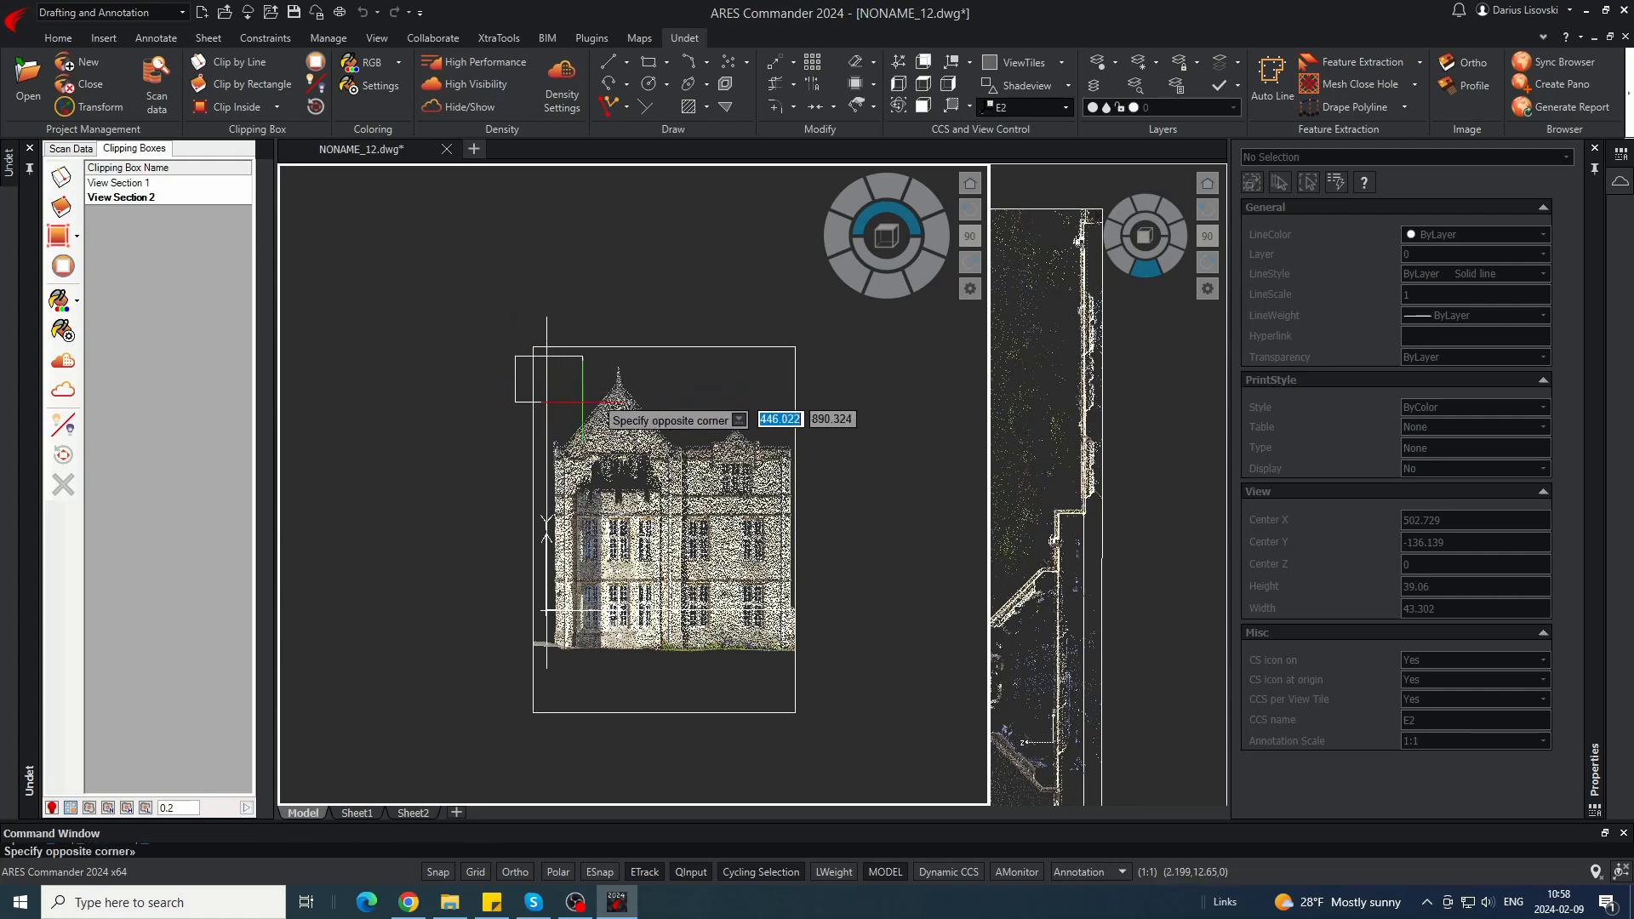
click(831, 673)
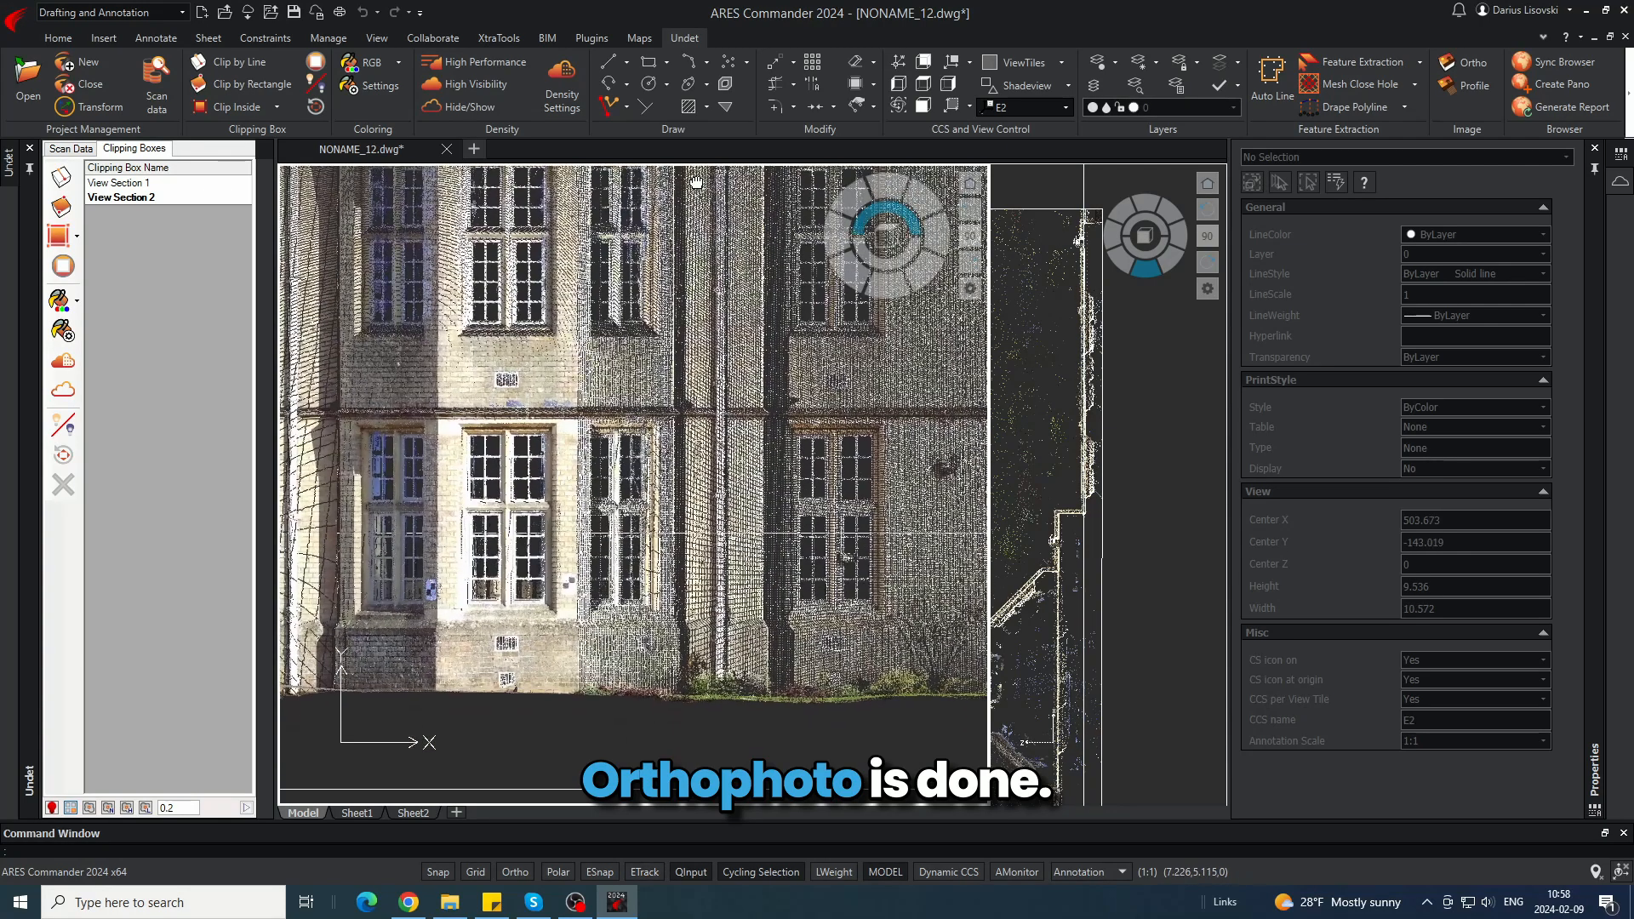
- Inspect the second elevation's orthophoto up close and in 3D with the point cloud hidden
middle_drag(701, 189, 767, 612)
scroll(538, 451, down, 4)
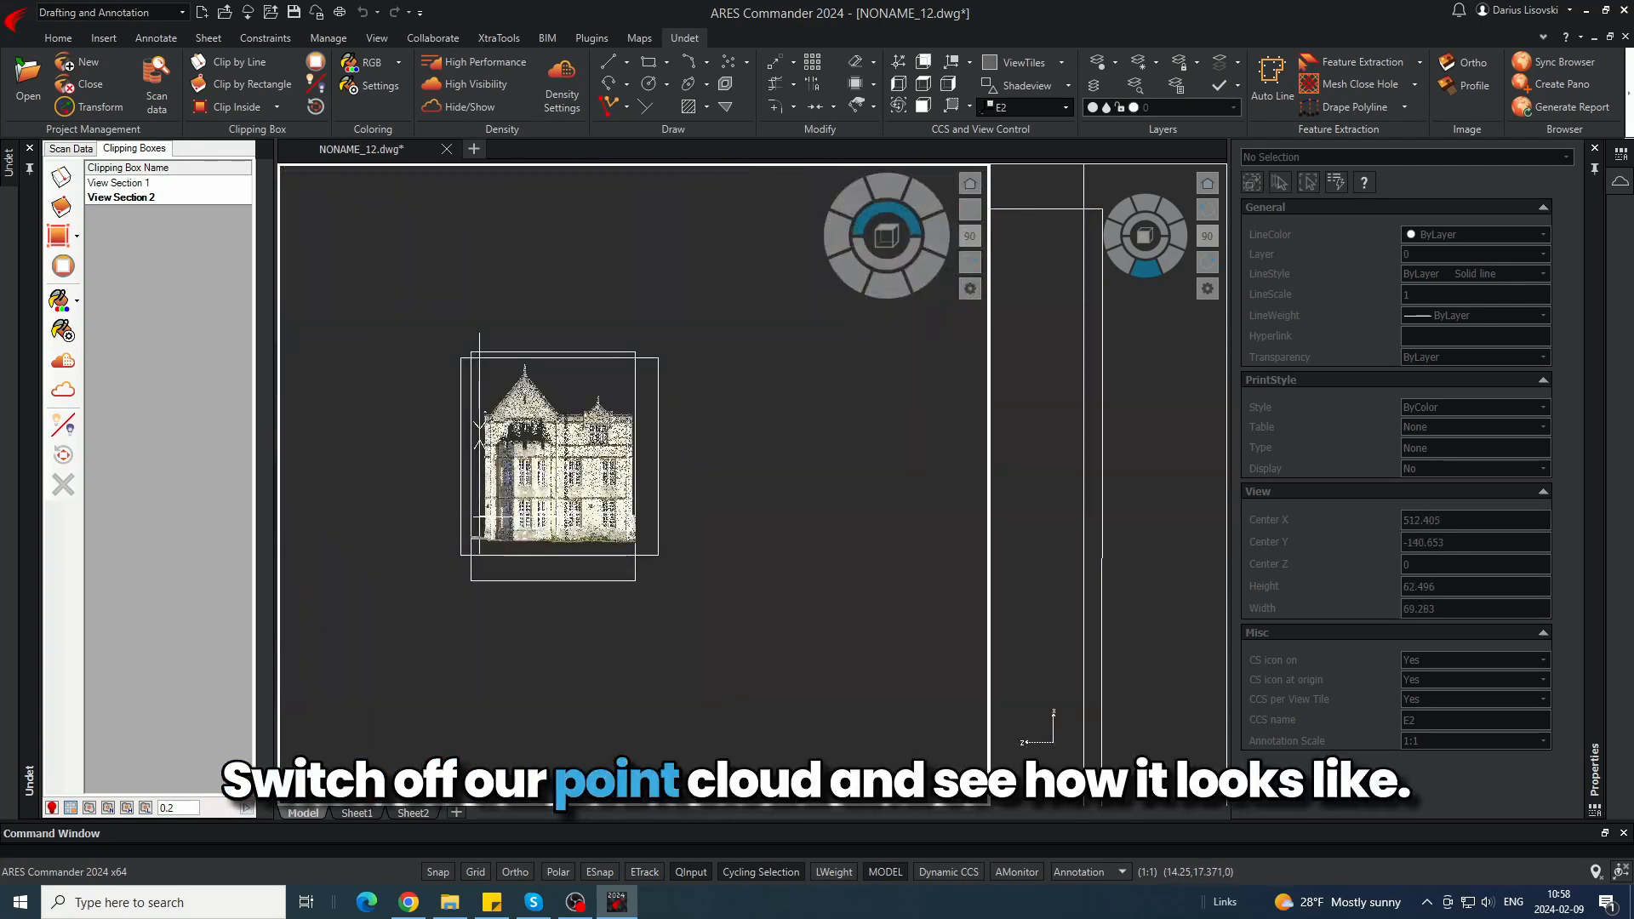
scroll(507, 426, up, 6)
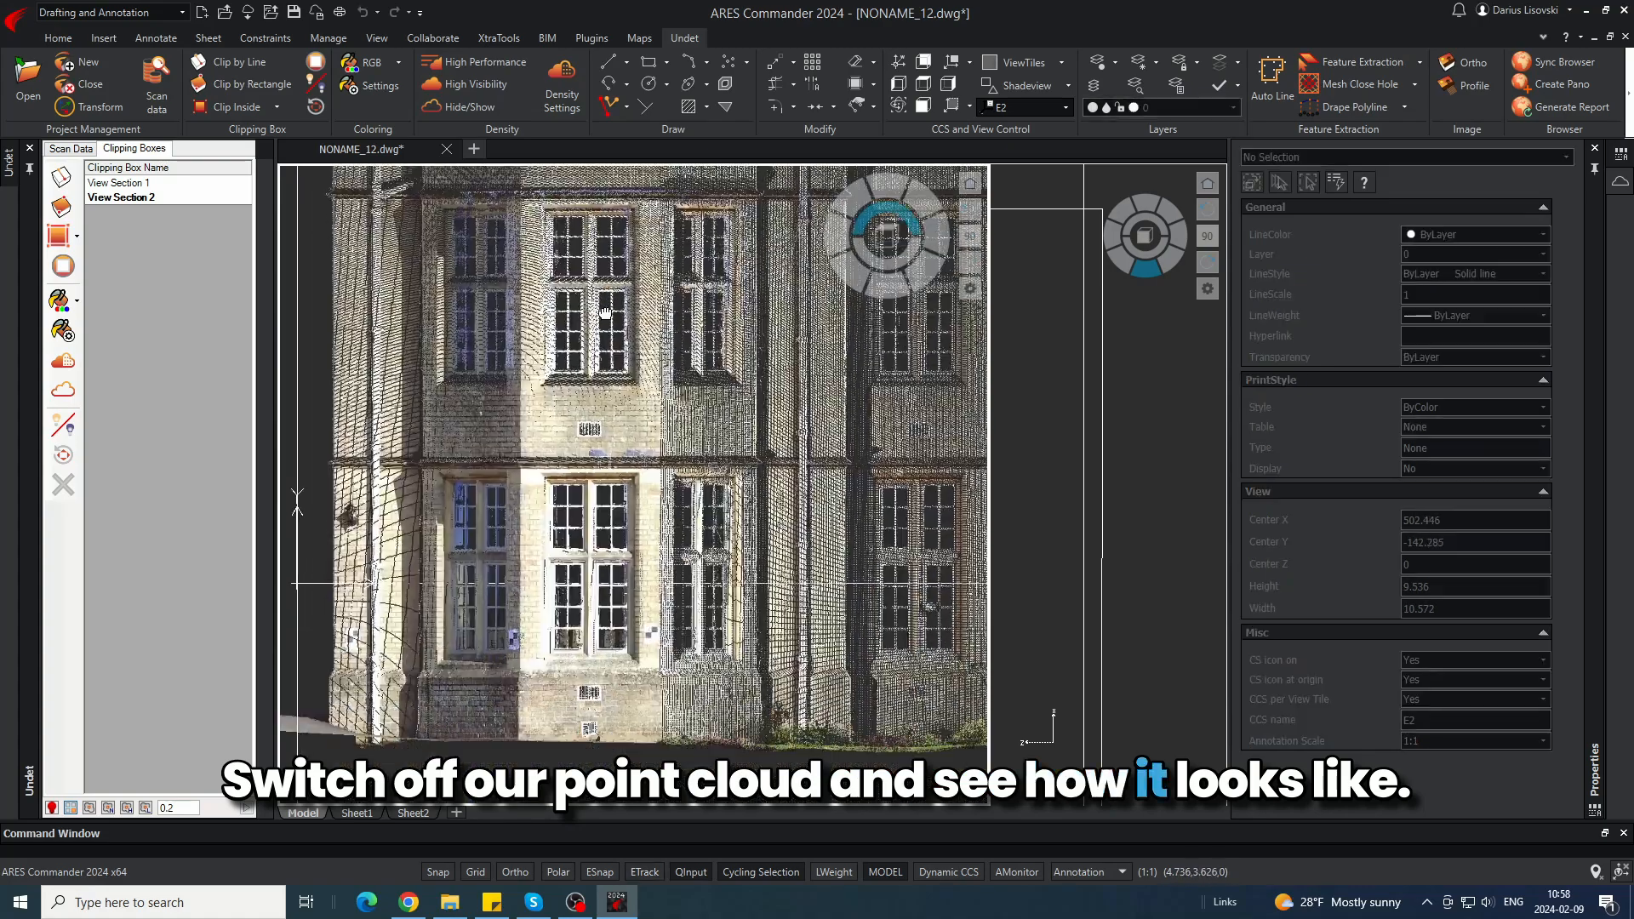
middle_drag(633, 732, 639, 752)
scroll(718, 467, down, 1)
middle_drag(718, 467, 481, 421)
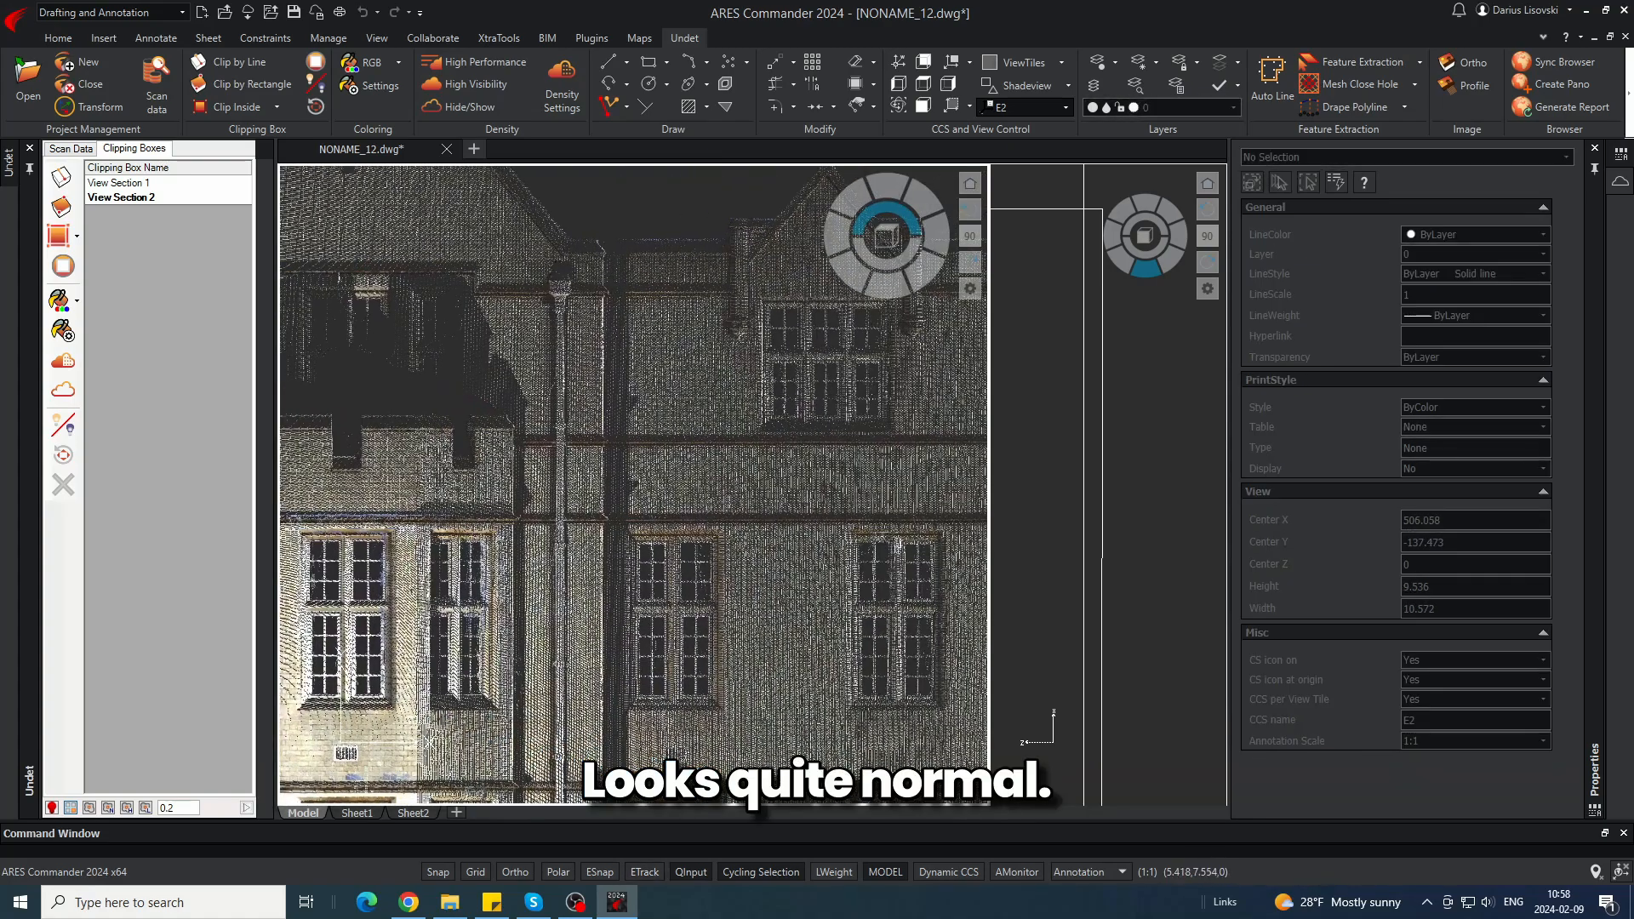
scroll(595, 433, down, 1)
shift+middle_drag(578, 344, 715, 348)
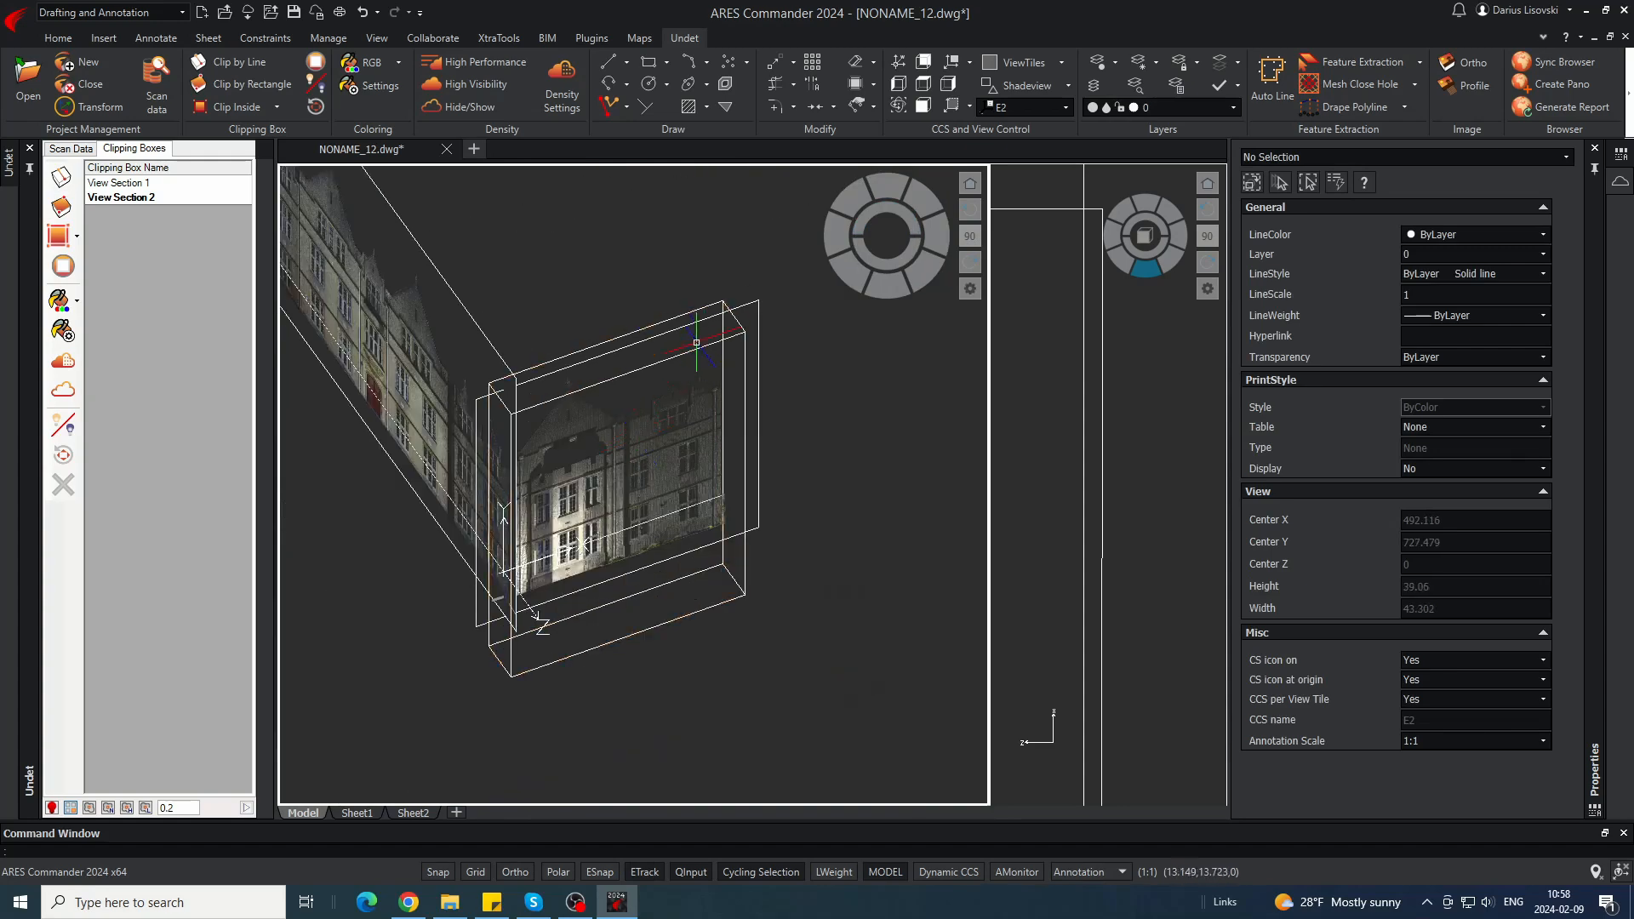
- Assign the second elevation's orthophoto image to layer E2 and clear the selection
click(762, 307)
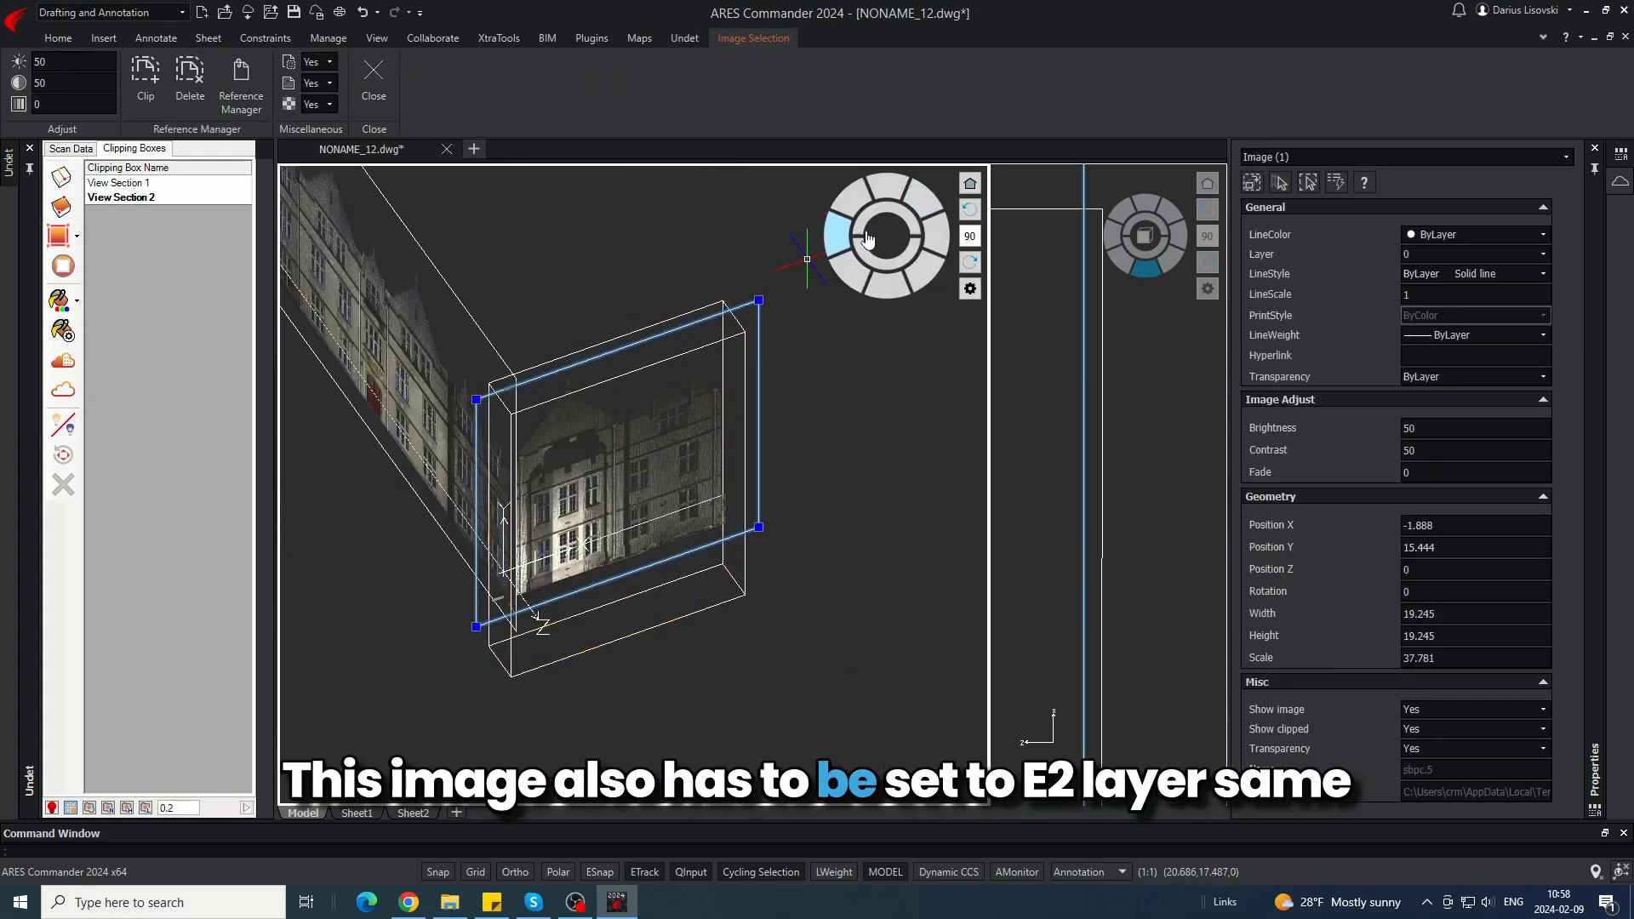
click(1542, 254)
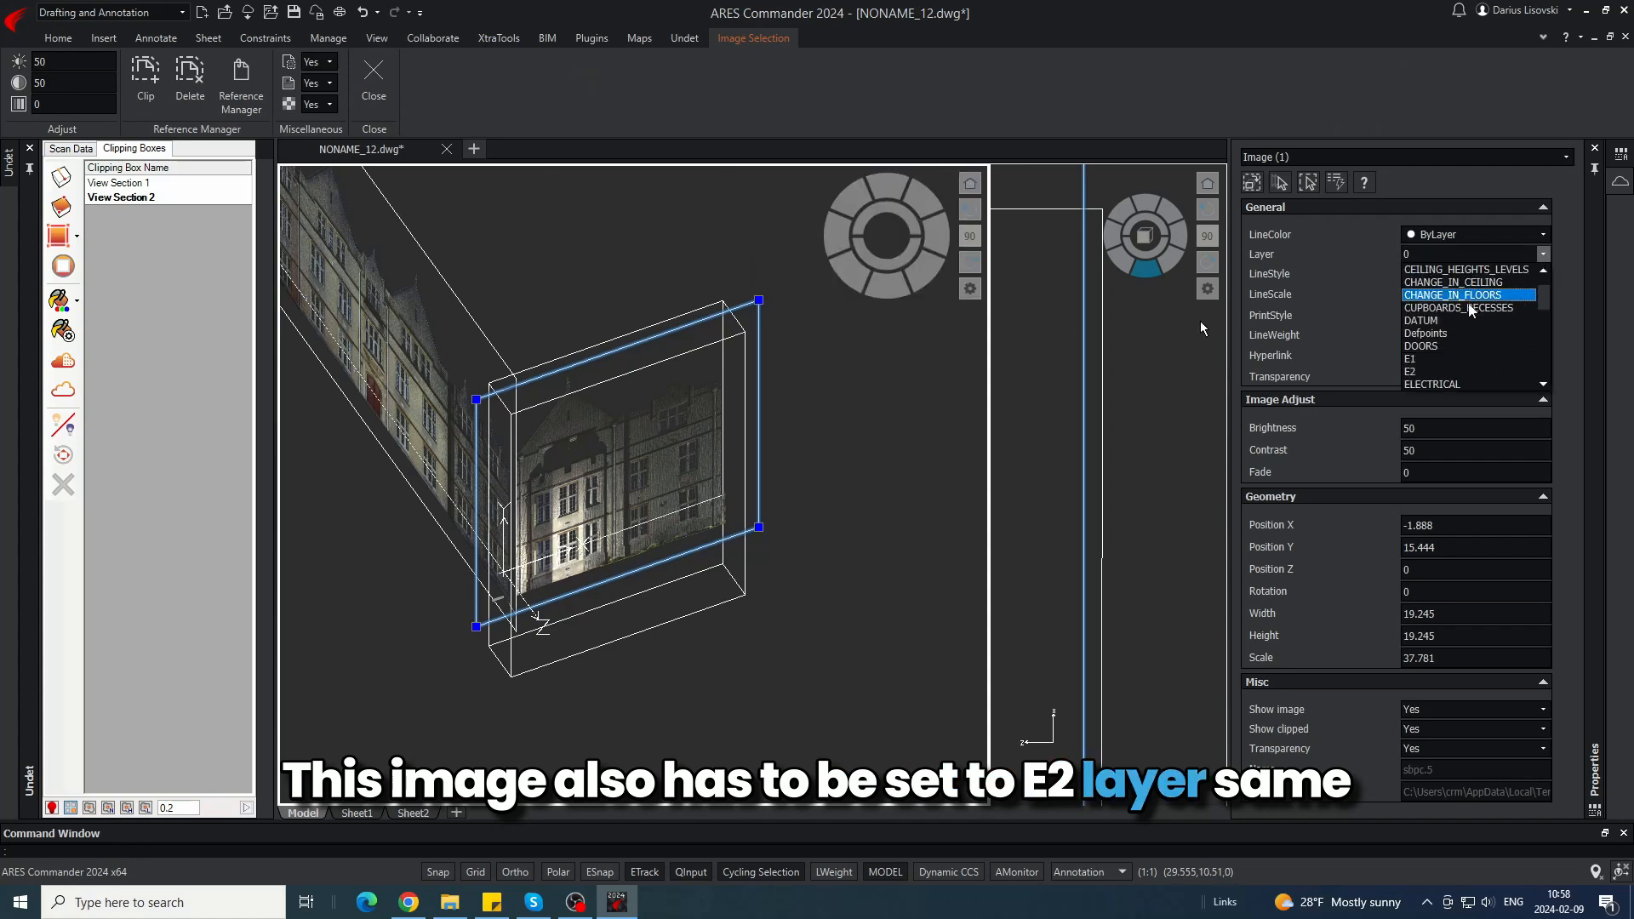
click(1447, 371)
key(Escape)
- Restore the World coordinate system and show the plan view of the active CCS
scroll(802, 467, down, 4)
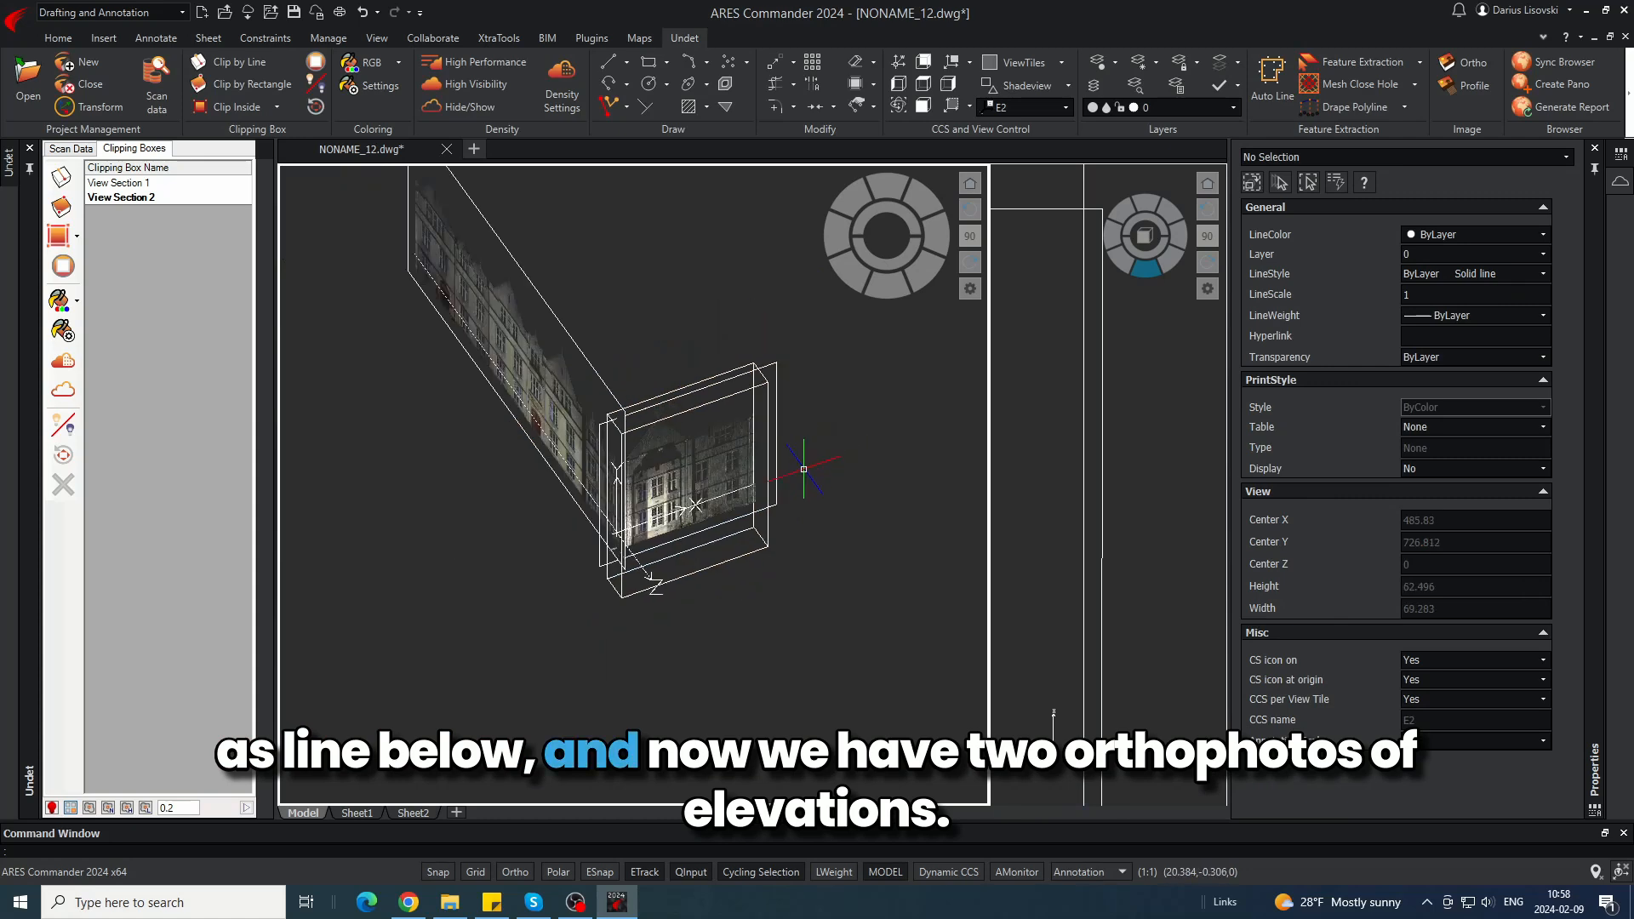
shift+middle_drag(631, 543, 718, 434)
scroll(717, 434, up, 3)
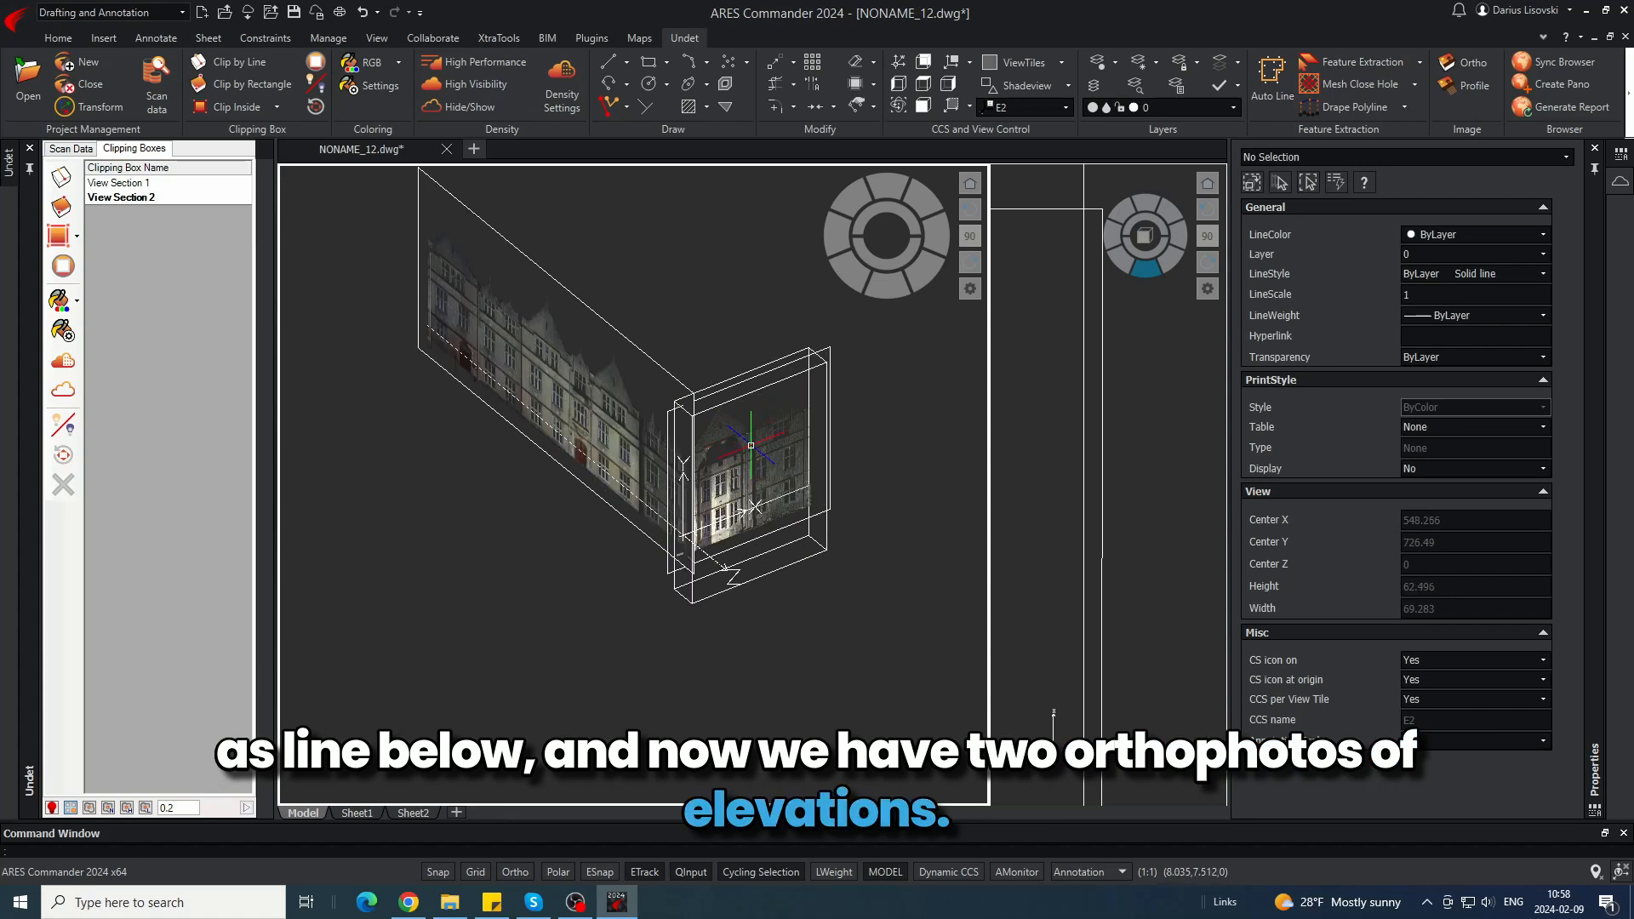
click(1065, 109)
click(1049, 129)
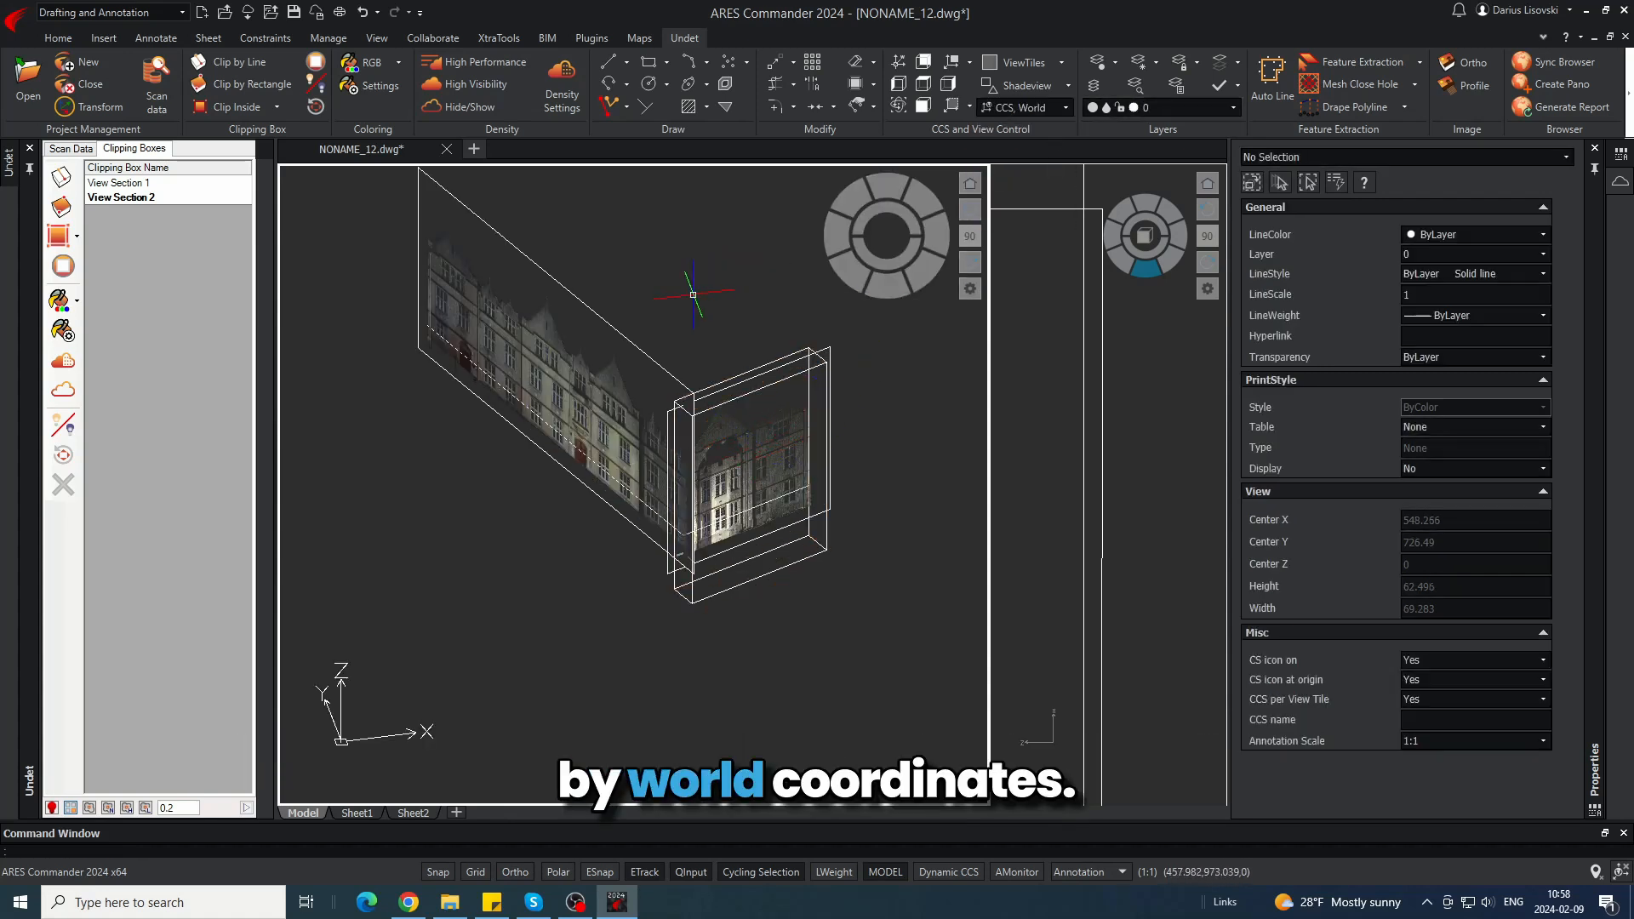
text(plan)
key(Return)
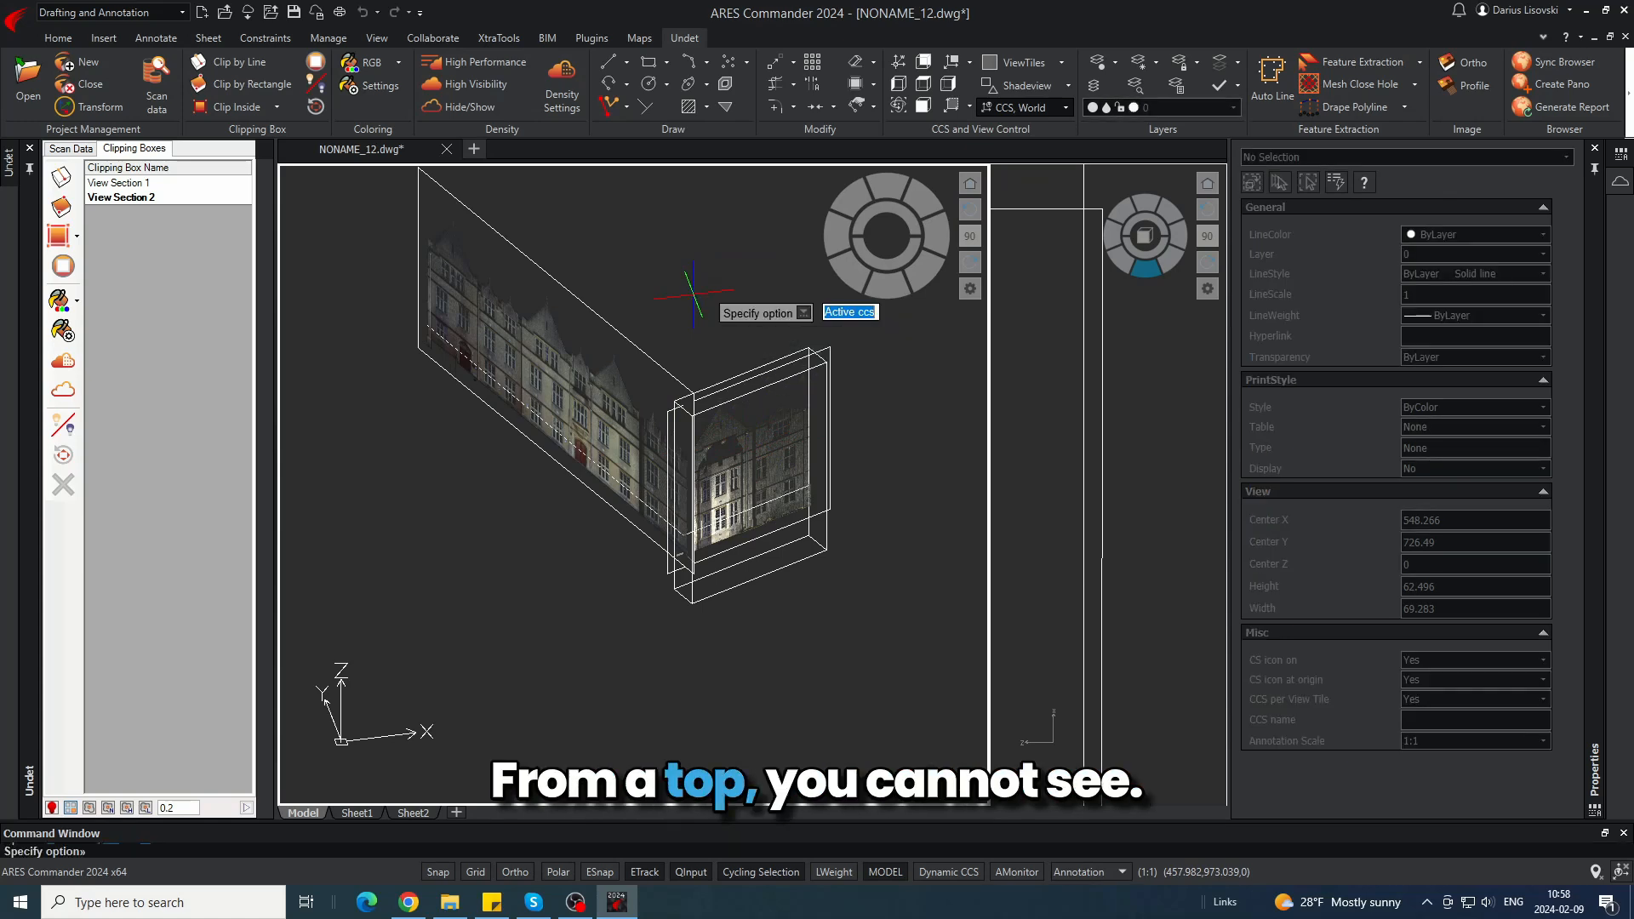
key(Return)
scroll(633, 581, up, 5)
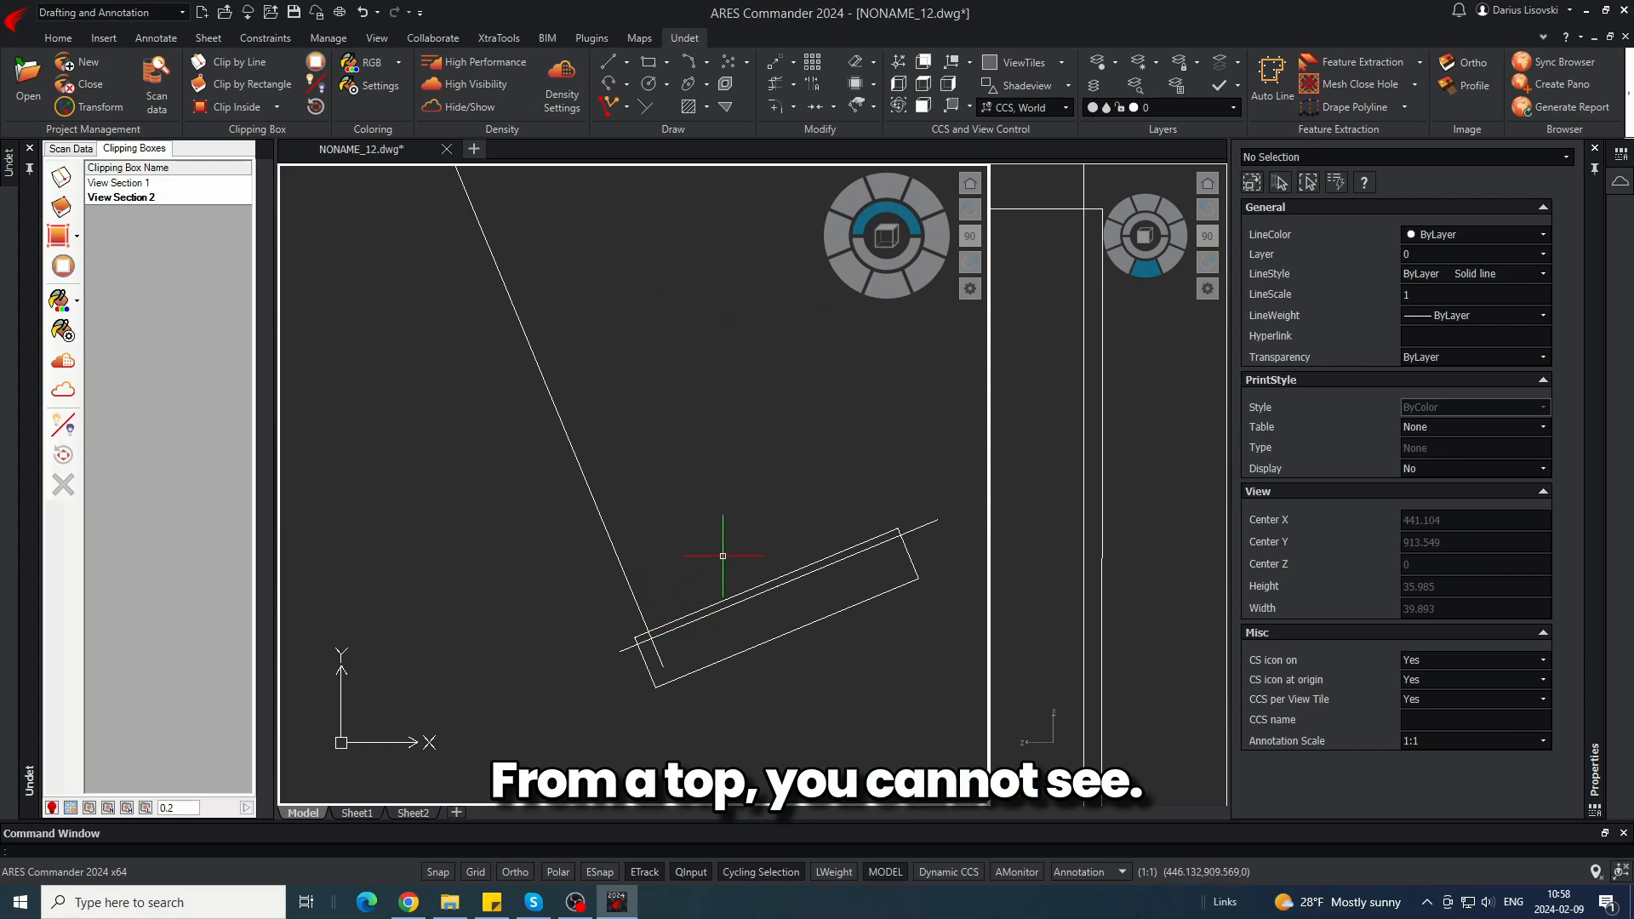
- View the two elevation orthophotos together in 3D from several angles
shift+middle_drag(779, 601, 783, 426)
click(783, 427)
click(768, 415)
key(Escape)
click(650, 429)
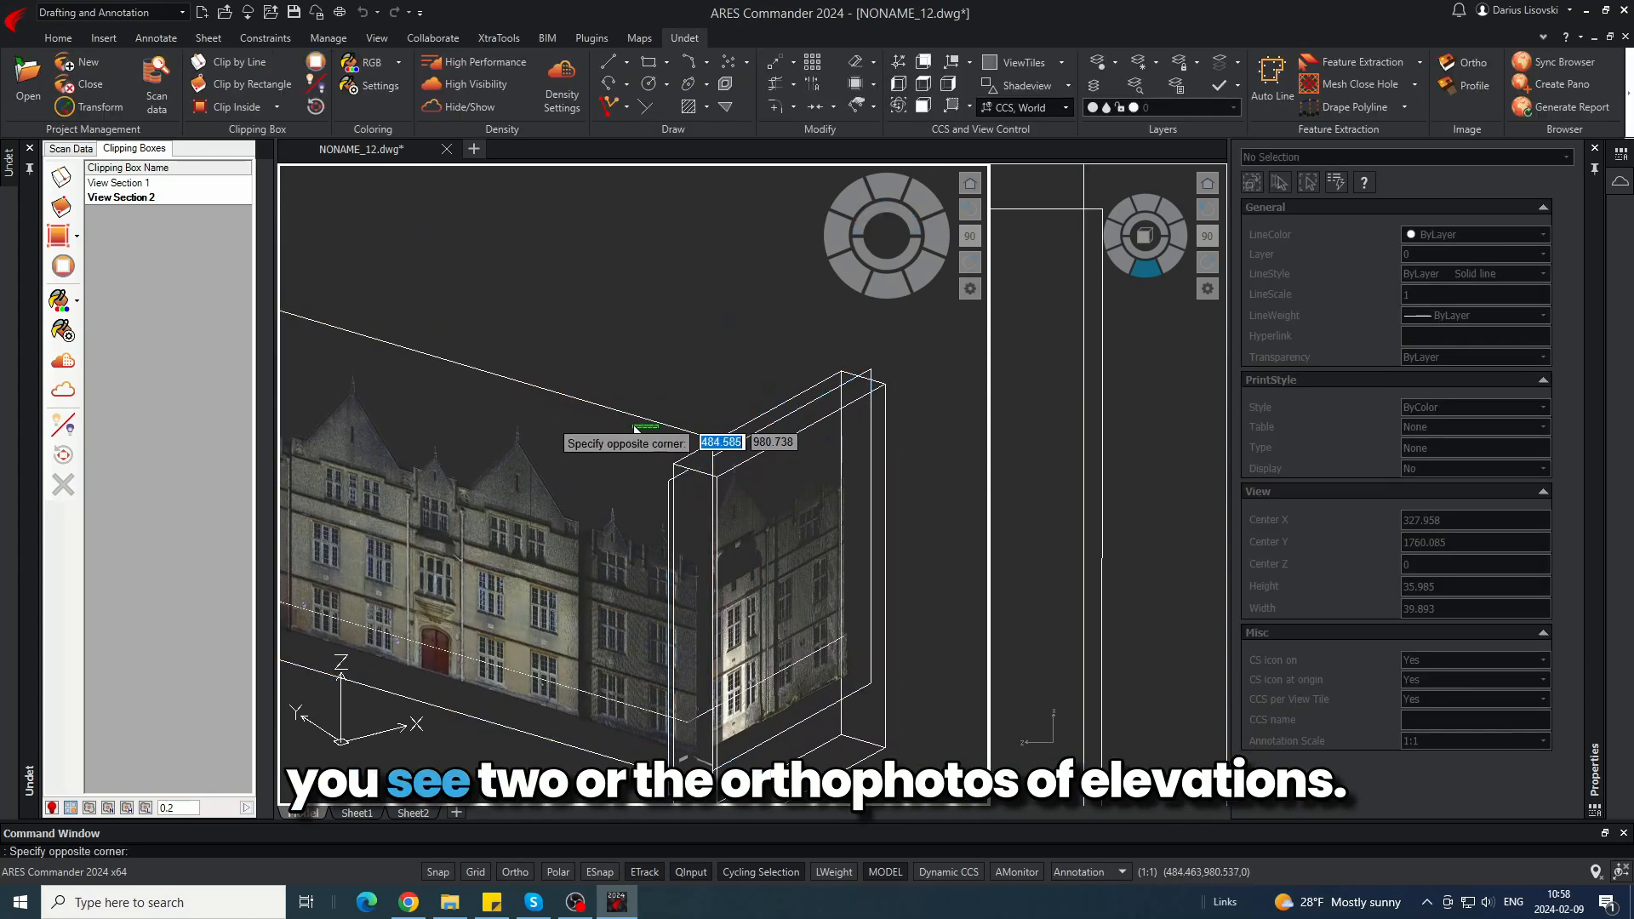
key(Escape)
scroll(649, 395, down, 5)
shift+middle_drag(649, 394, 843, 401)
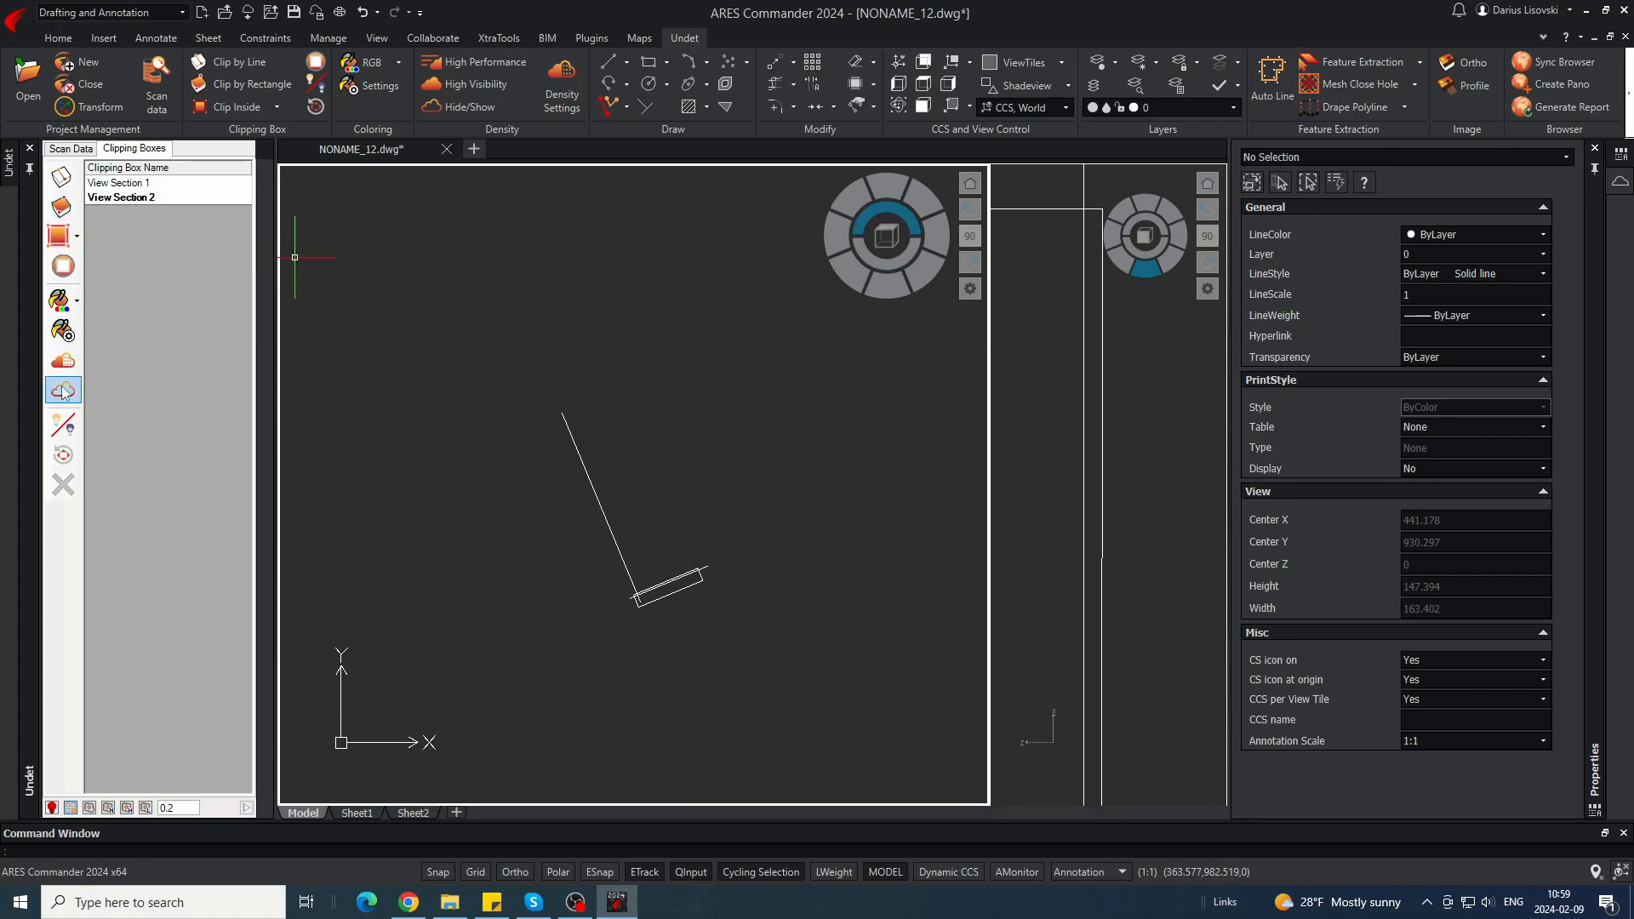
- Turn off the active clipping box and display the whole point cloud
click(63, 267)
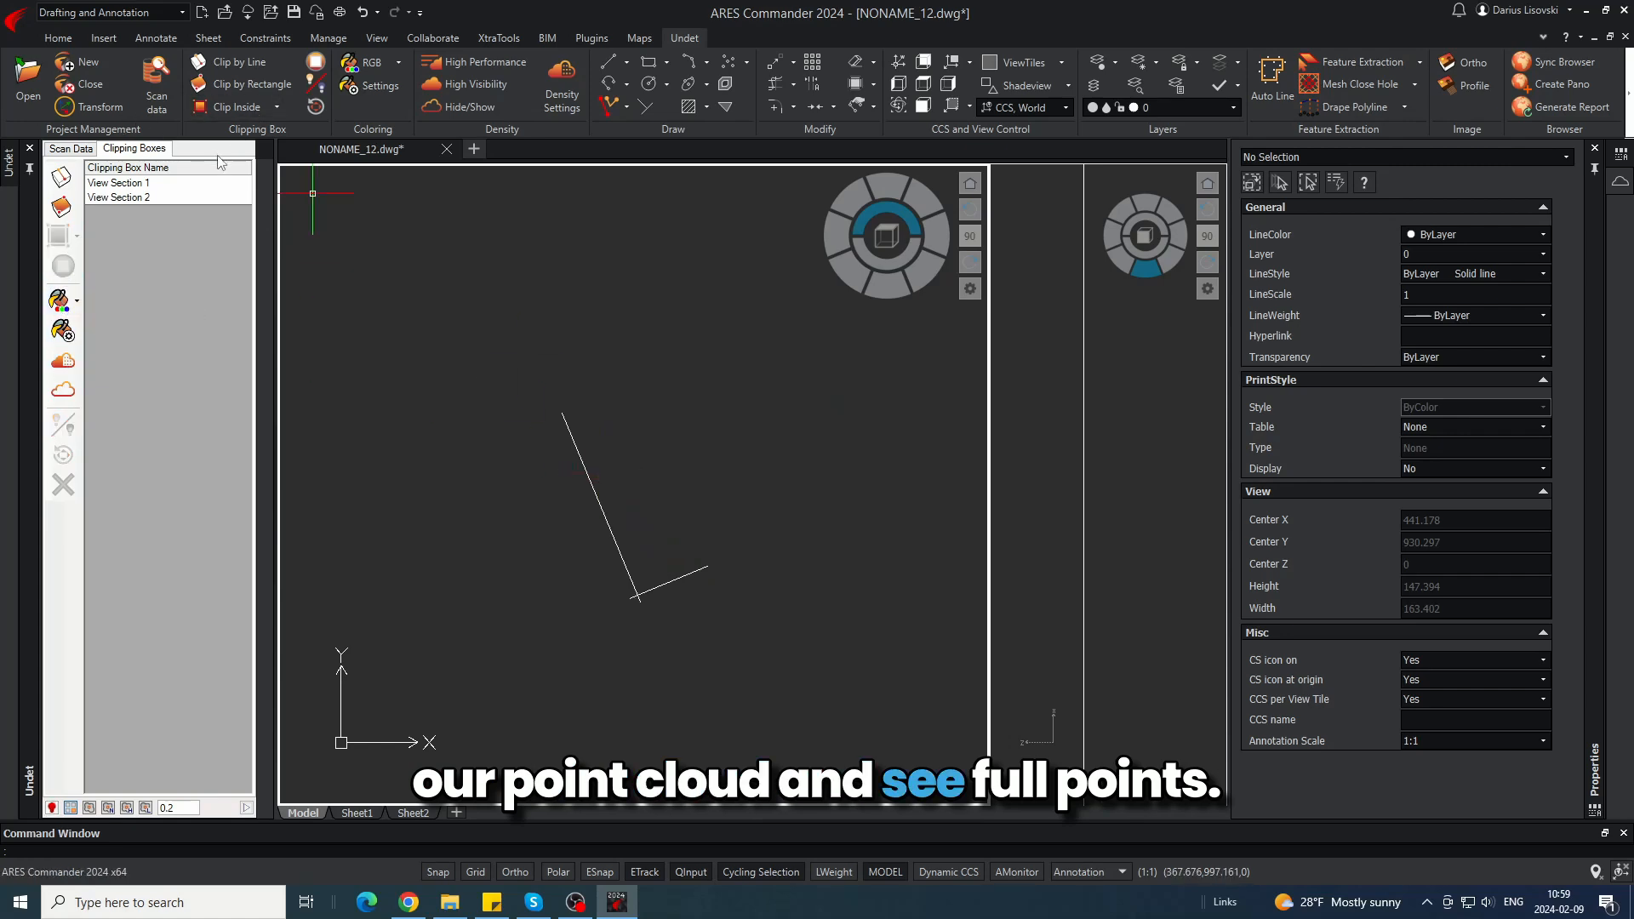
click(445, 113)
scroll(653, 527, up, 2)
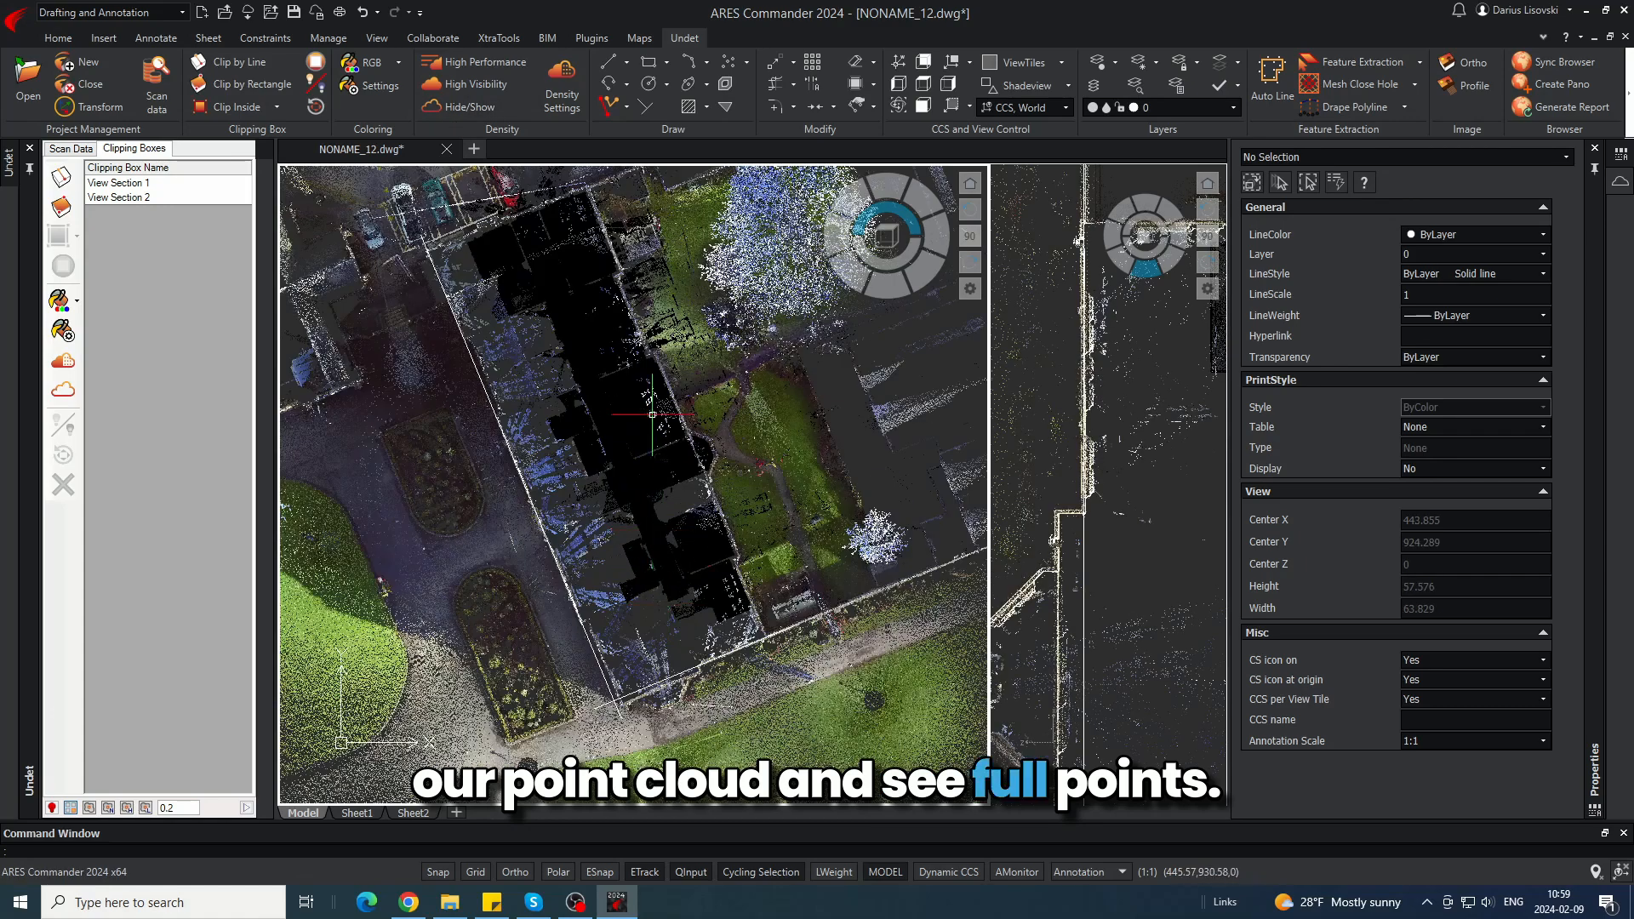
middle_drag(534, 251, 573, 338)
scroll(545, 317, up, 1)
- Switch all scan groups off and on again to load the complete point cloud, and return to the clipping boxes
click(71, 149)
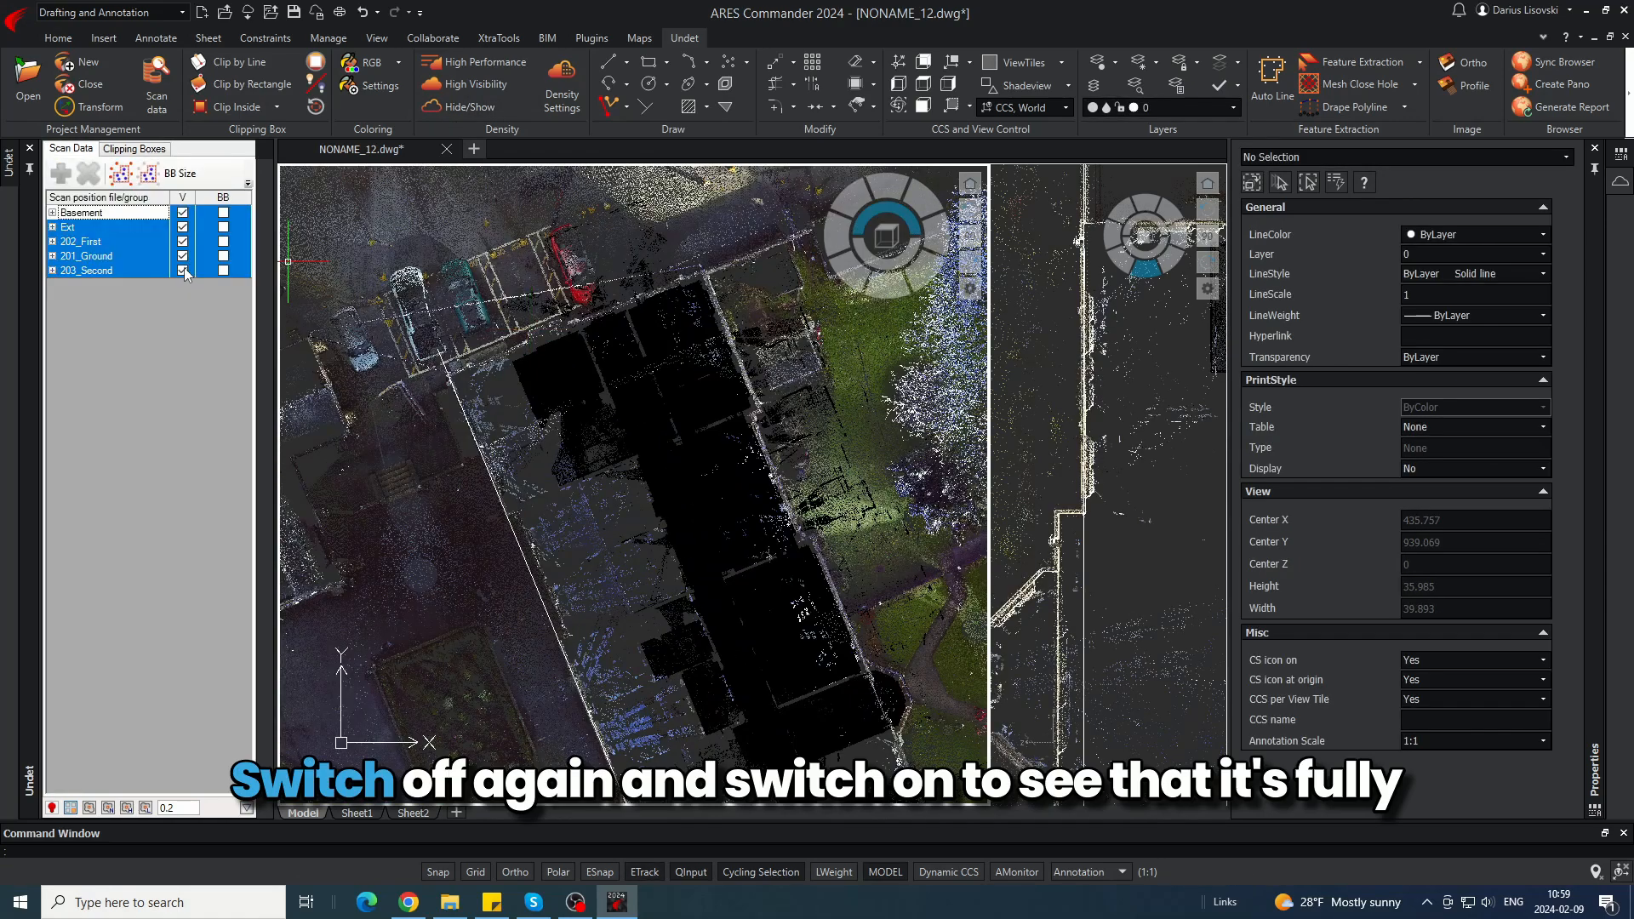
click(184, 270)
click(184, 270)
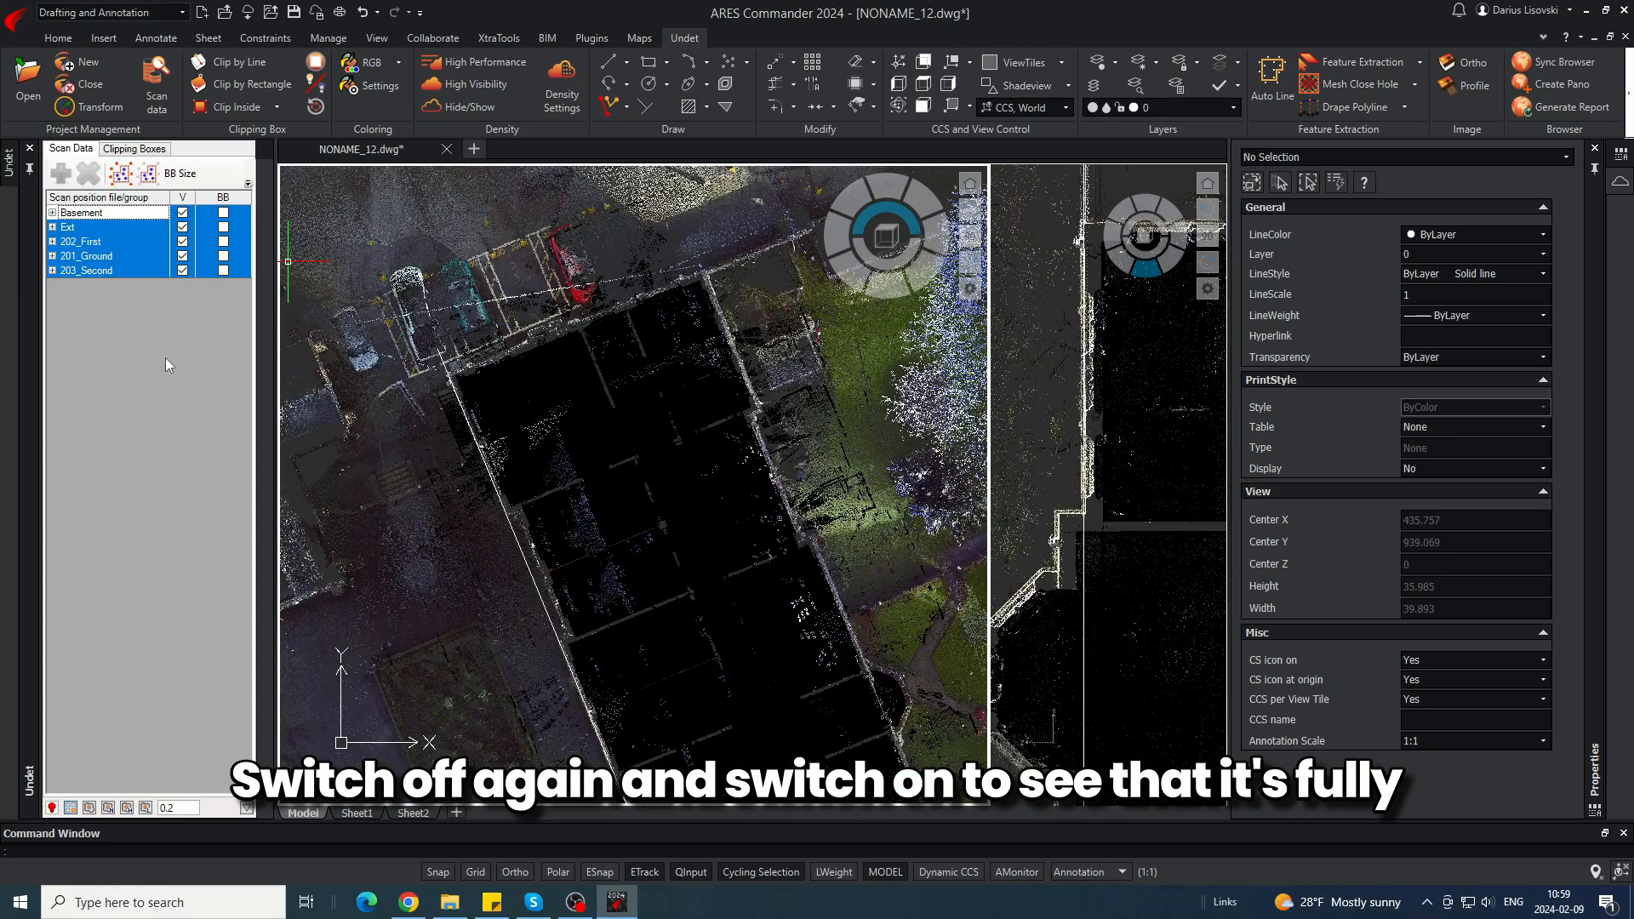
click(133, 149)
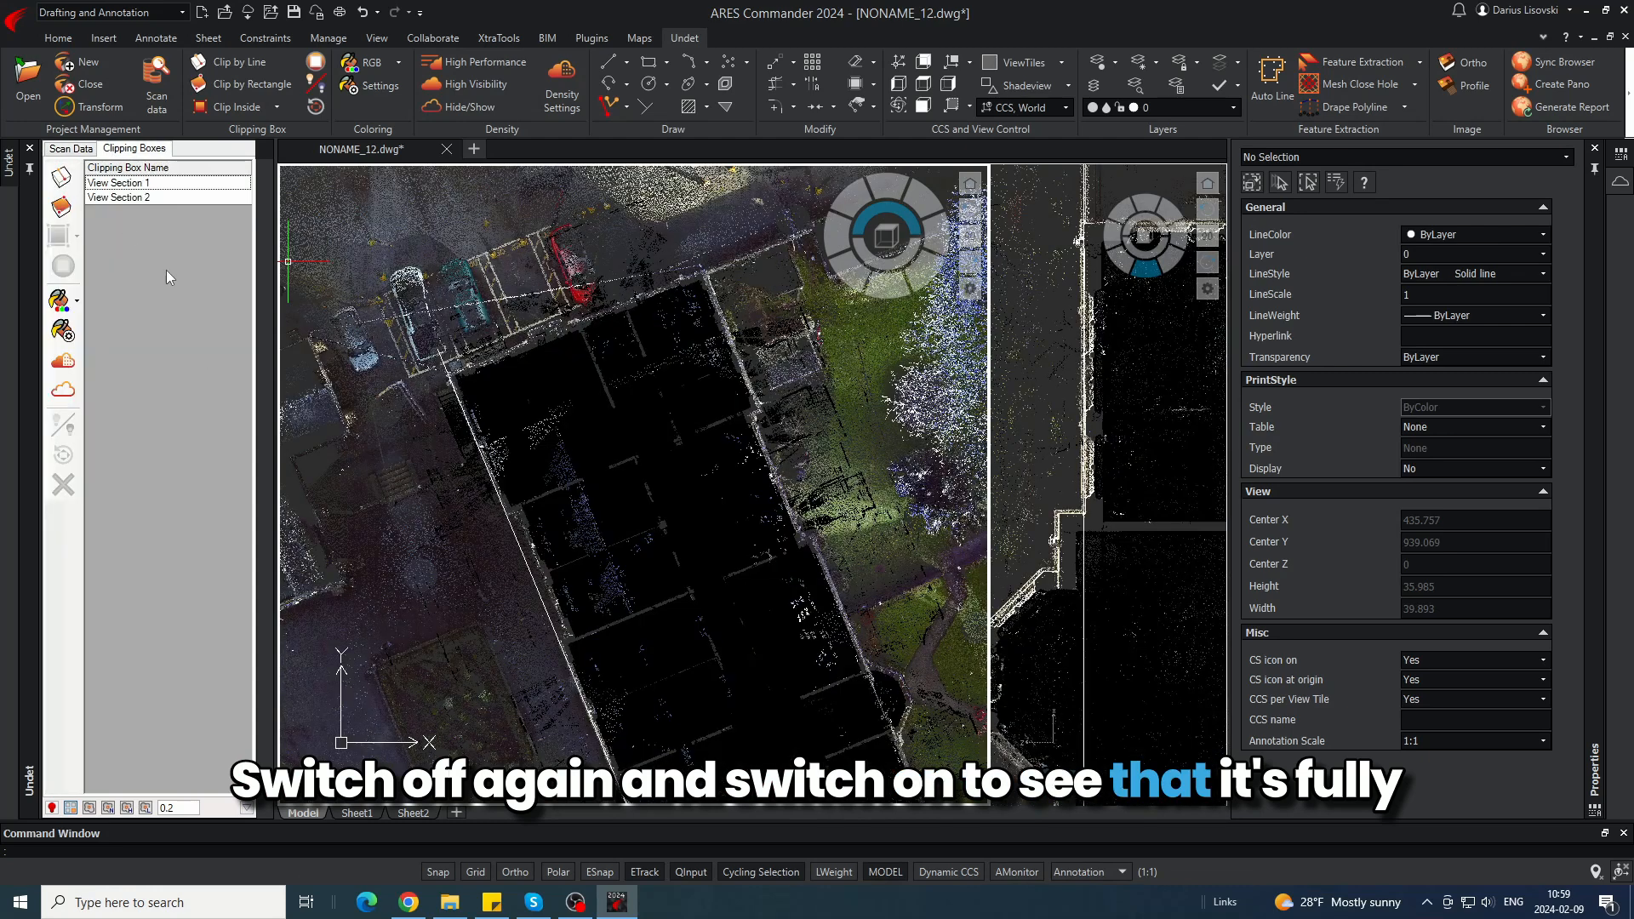
click(677, 366)
click(656, 431)
mouse_move(654, 442)
middle_down()
mouse_move(634, 437)
mouse_move(548, 247)
middle_up()
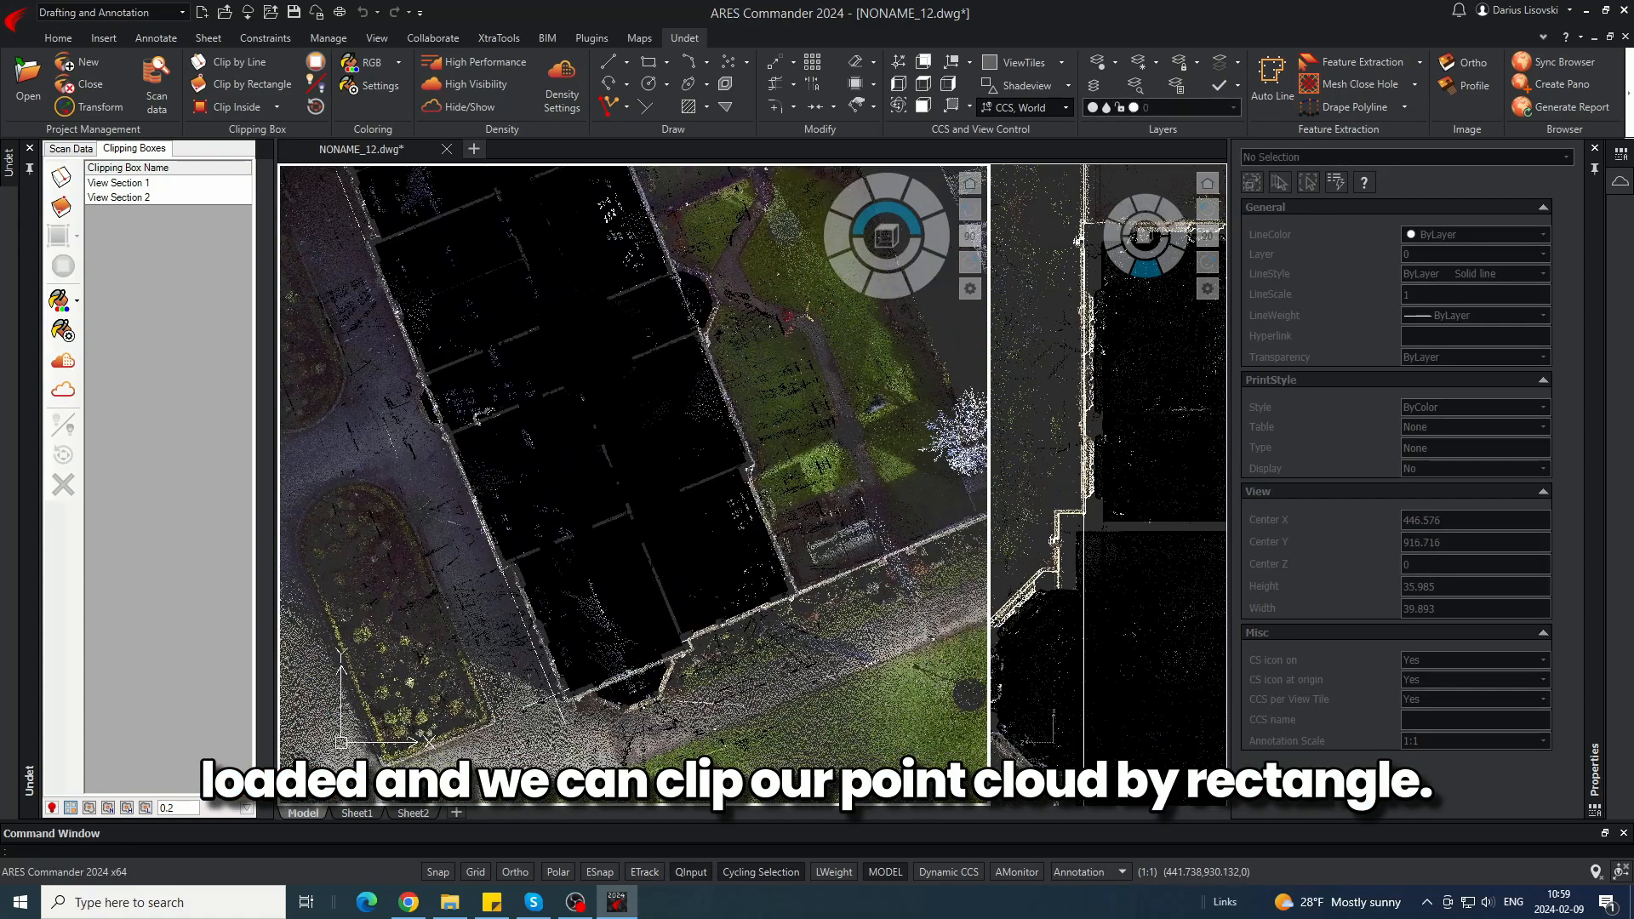
scroll(653, 620, down, 1)
middle_drag(569, 401, 629, 472)
click(59, 208)
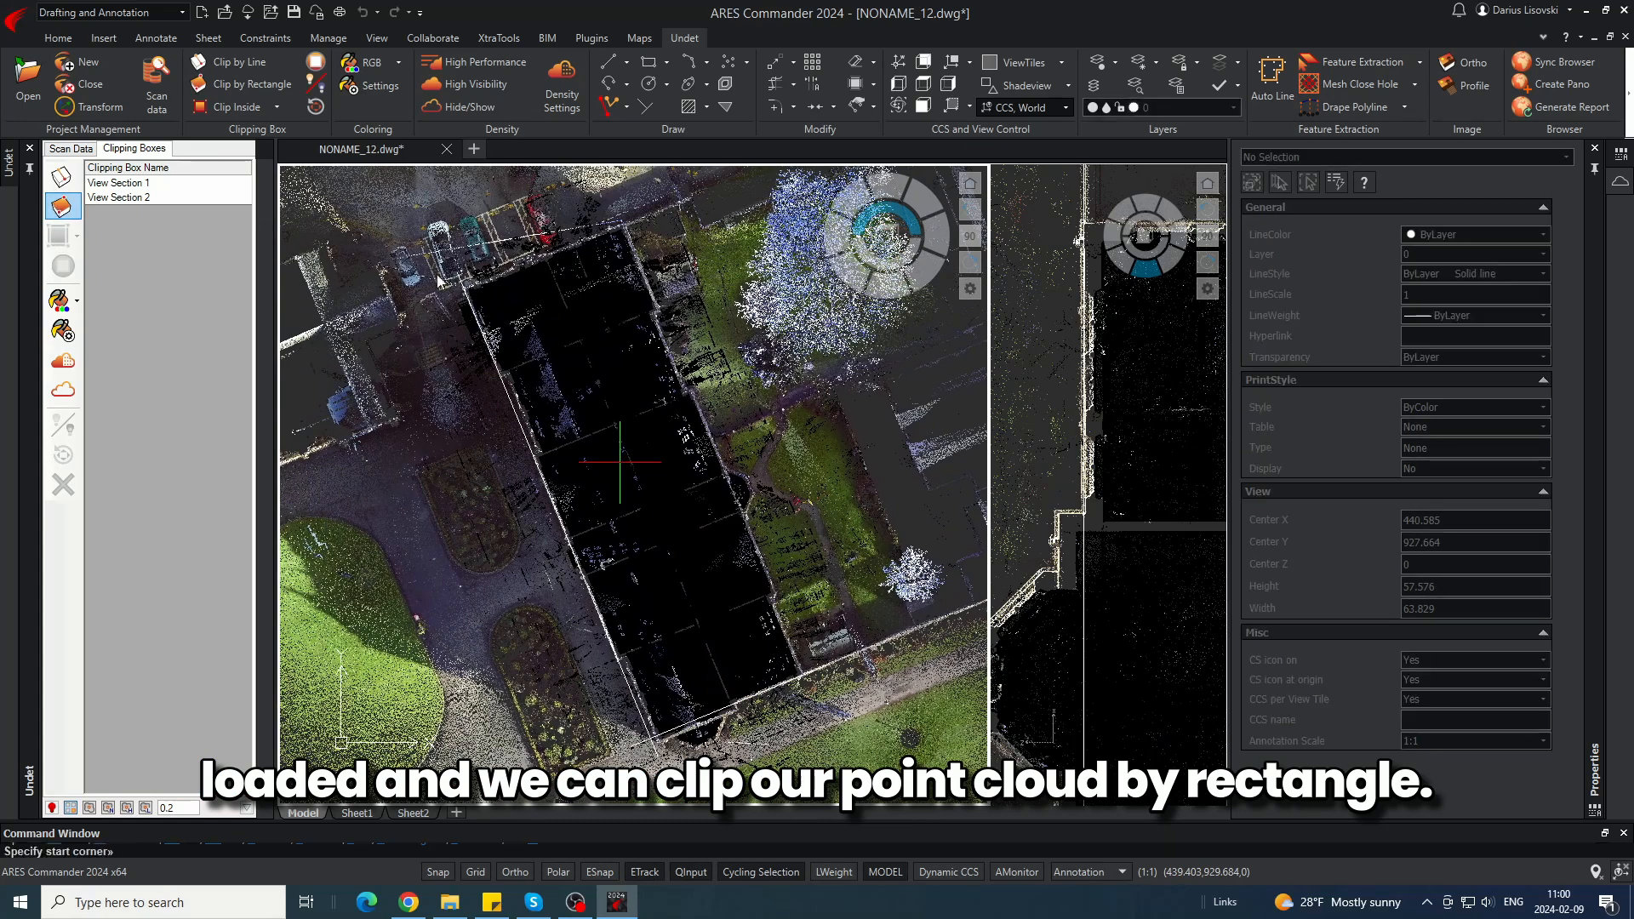
click(445, 238)
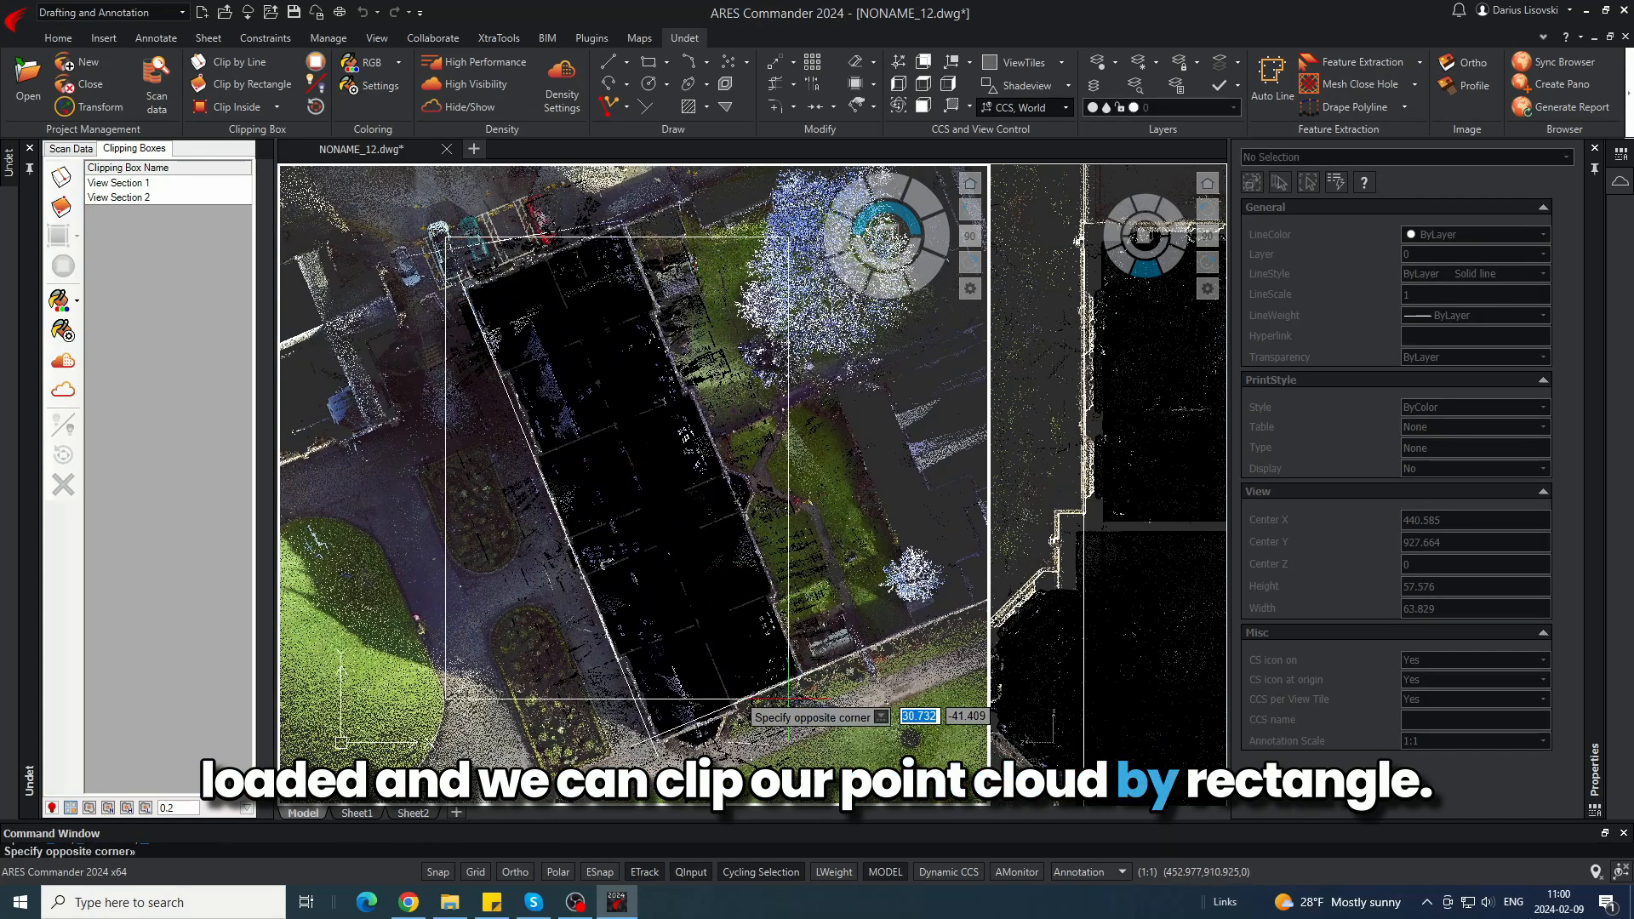
key(Escape)
- Clip the point cloud with a rectangle around the entire building, rotated to follow the long elevation line
click(63, 206)
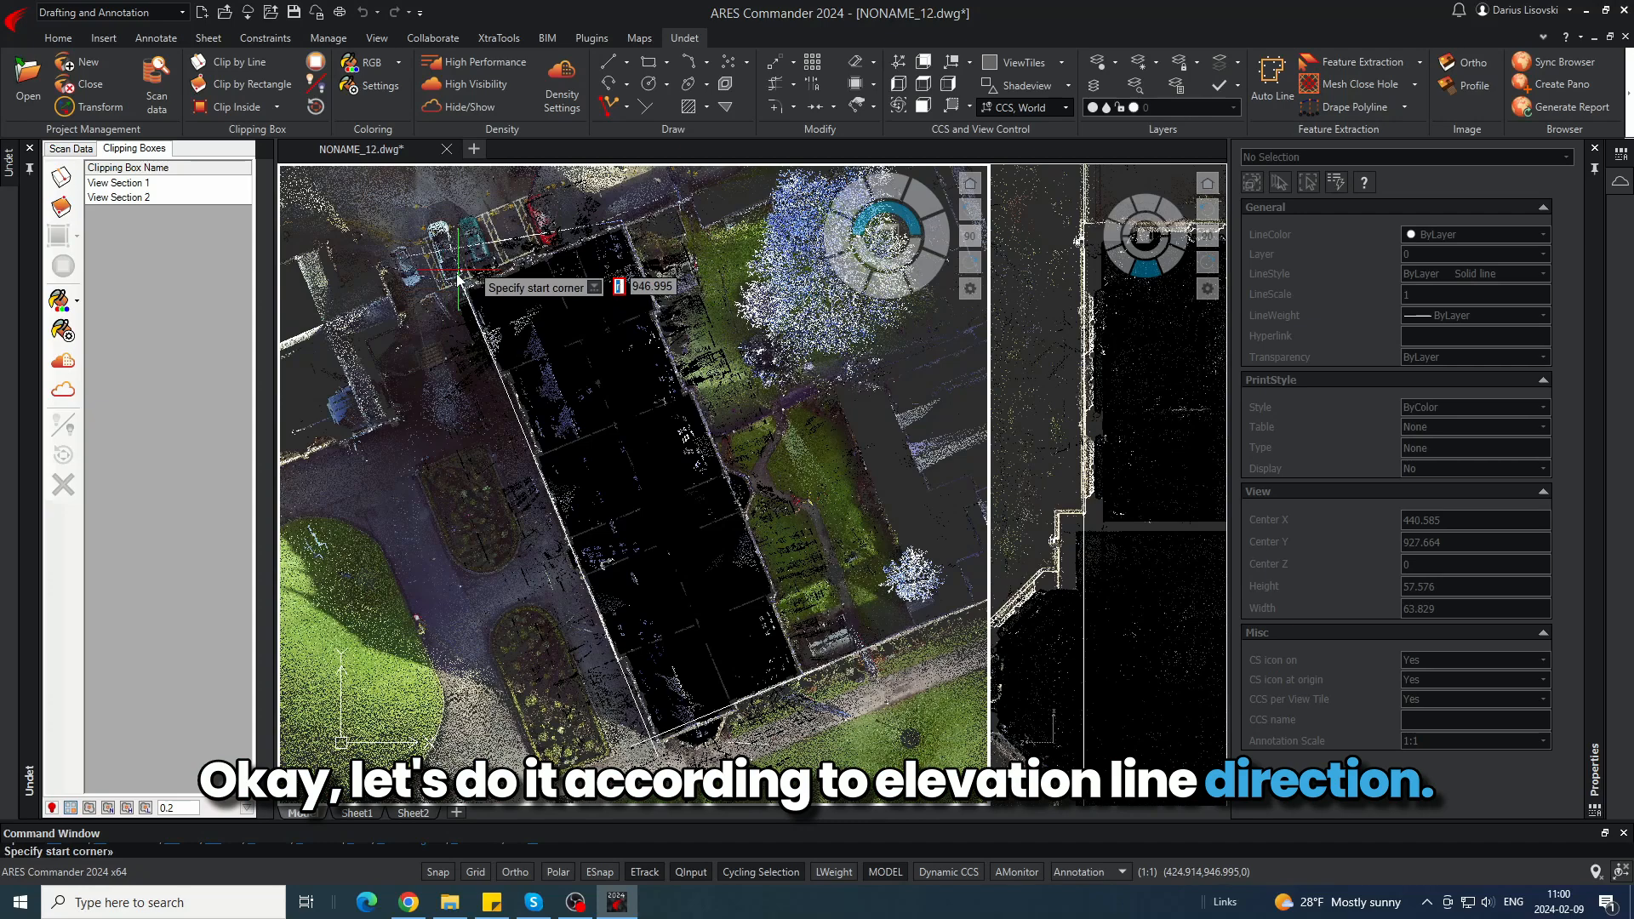
click(461, 275)
click(657, 371)
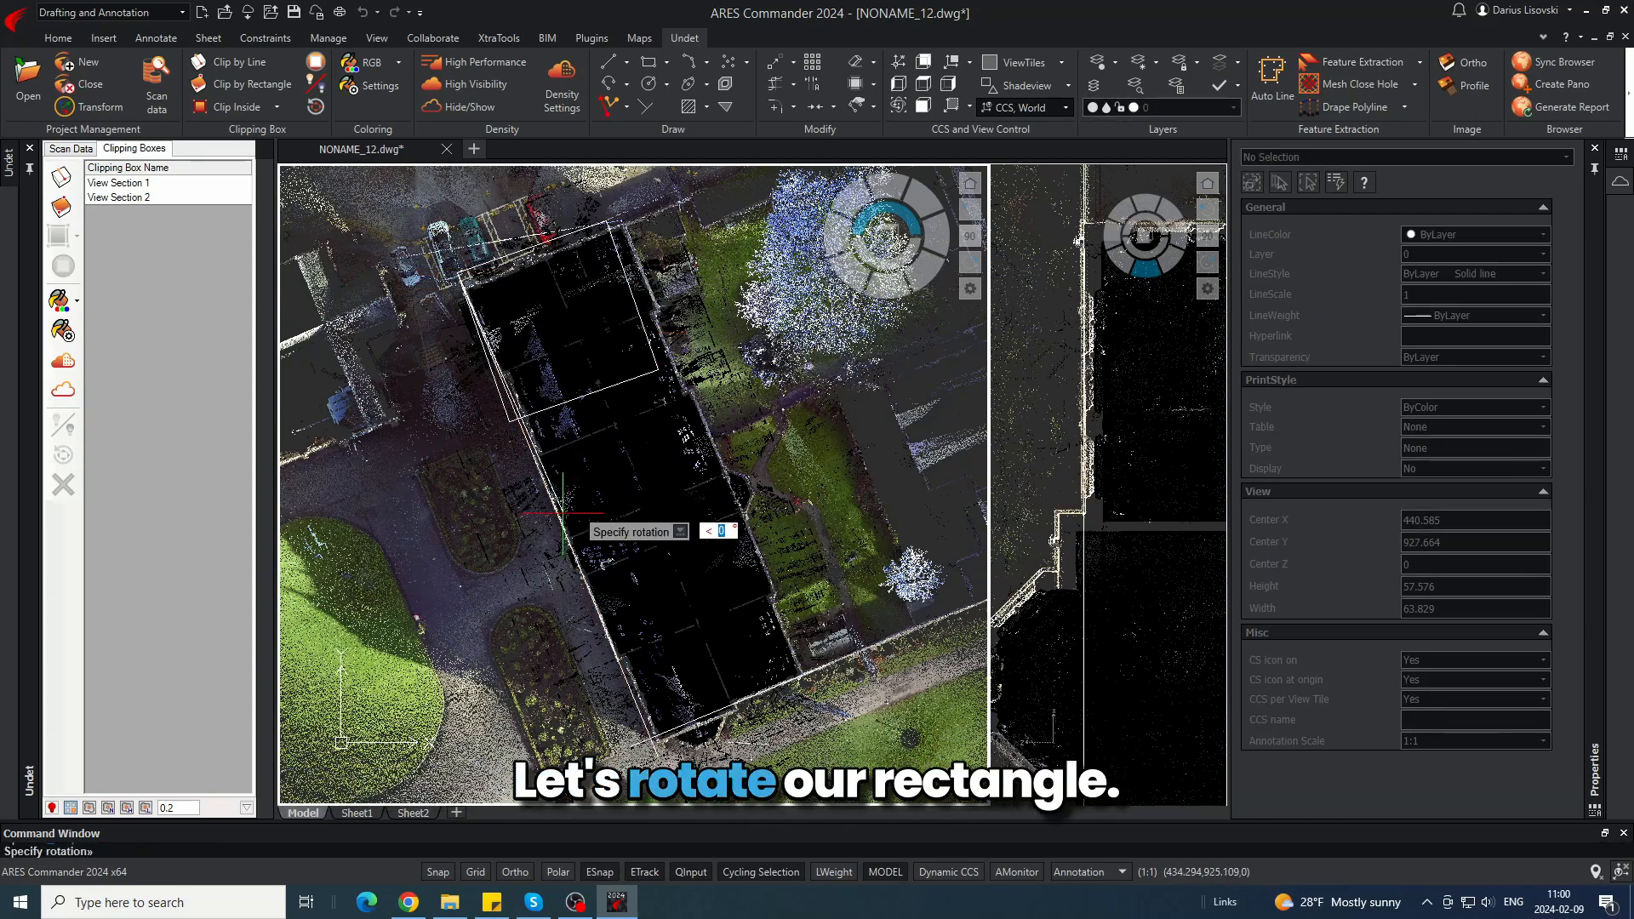
click(557, 515)
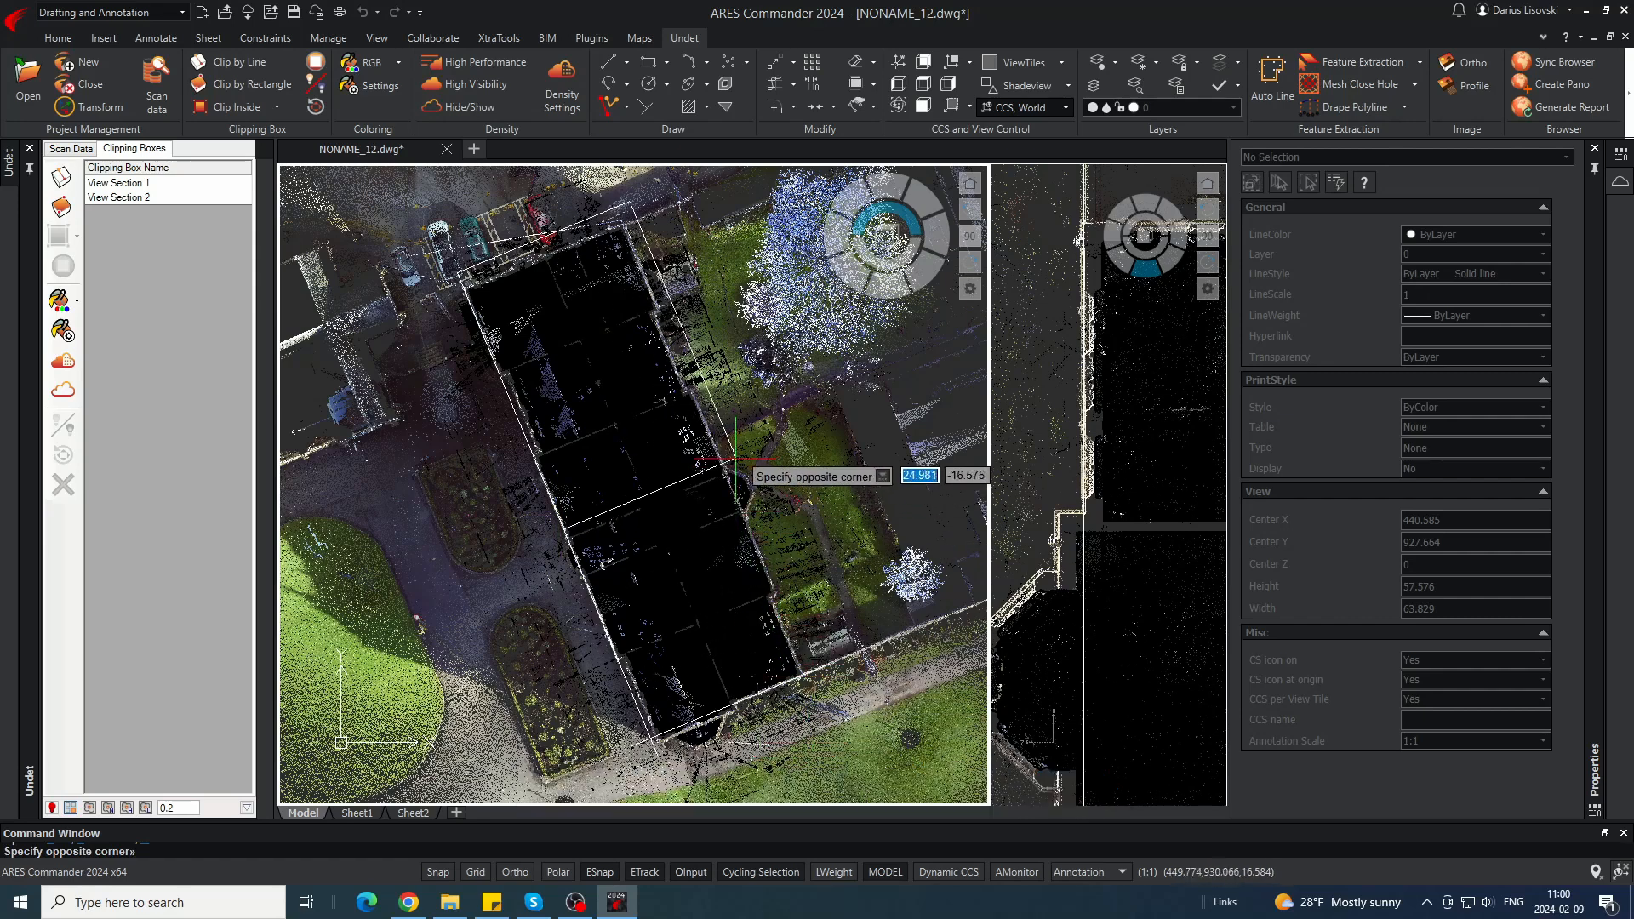
click(821, 688)
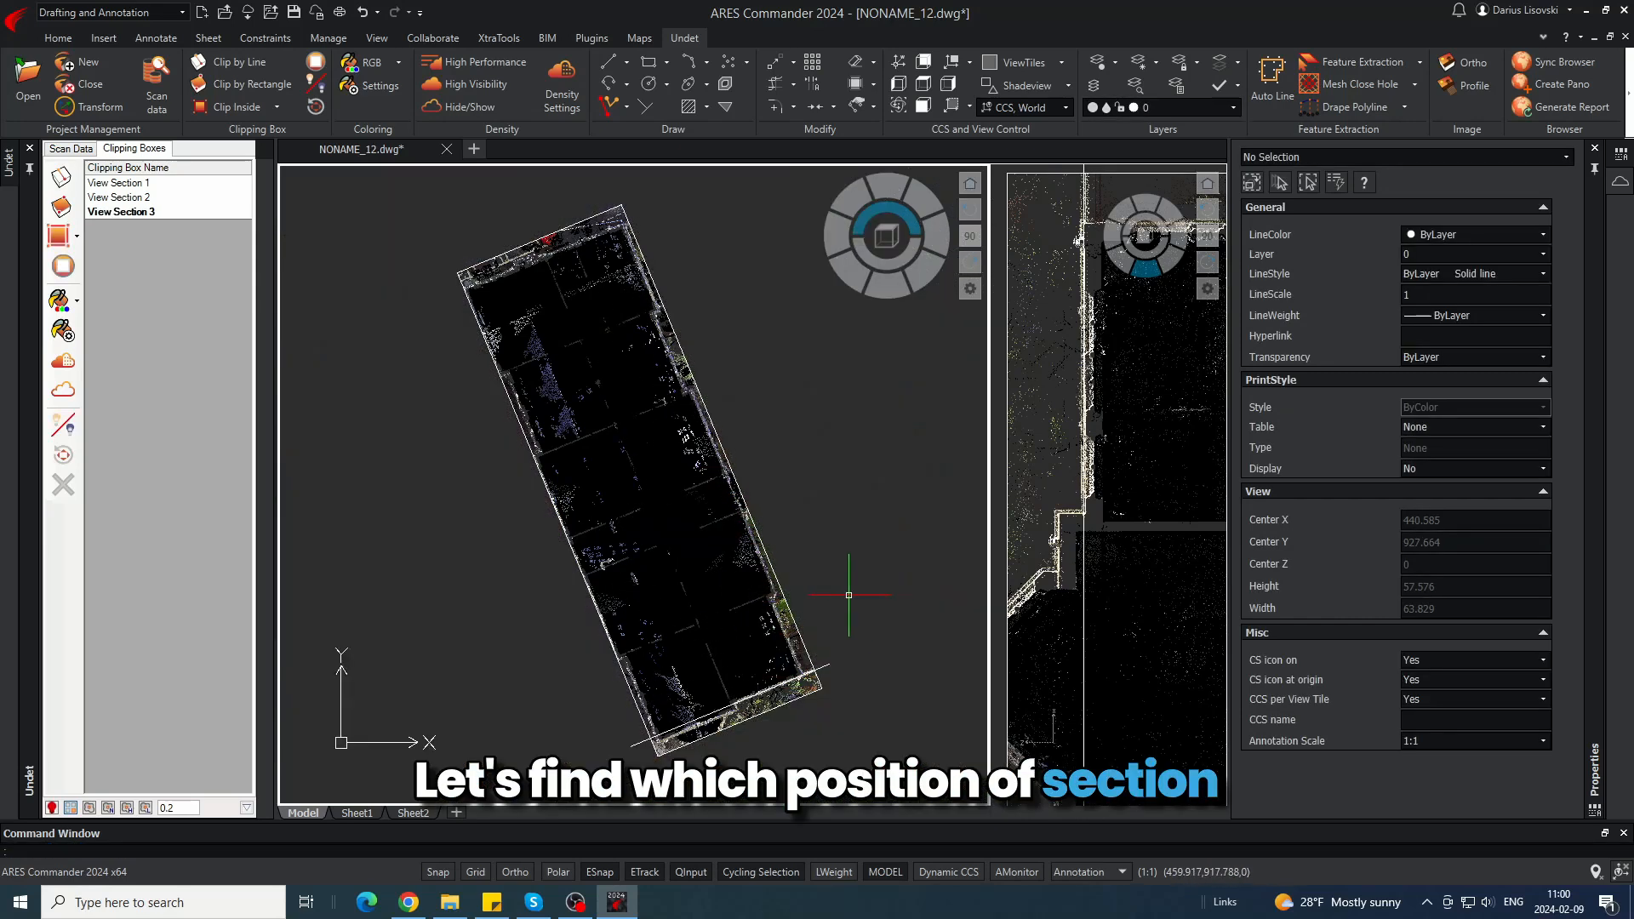
- Colour the clipped point cloud by Intensity to distinguish the building's internal points
click(70, 149)
click(132, 150)
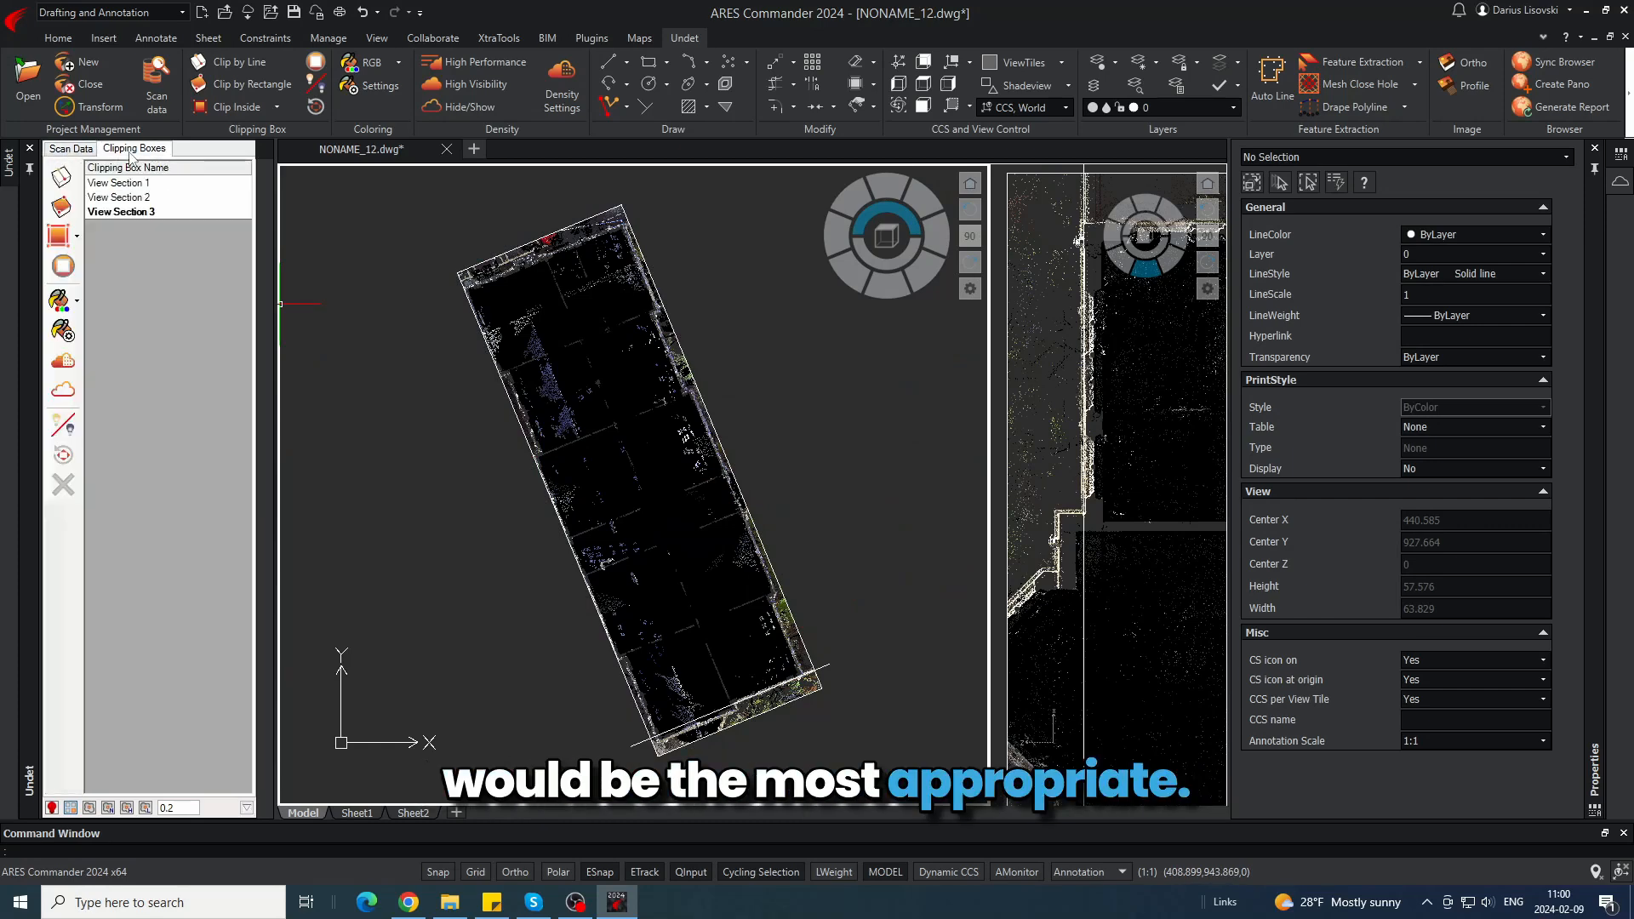
click(60, 300)
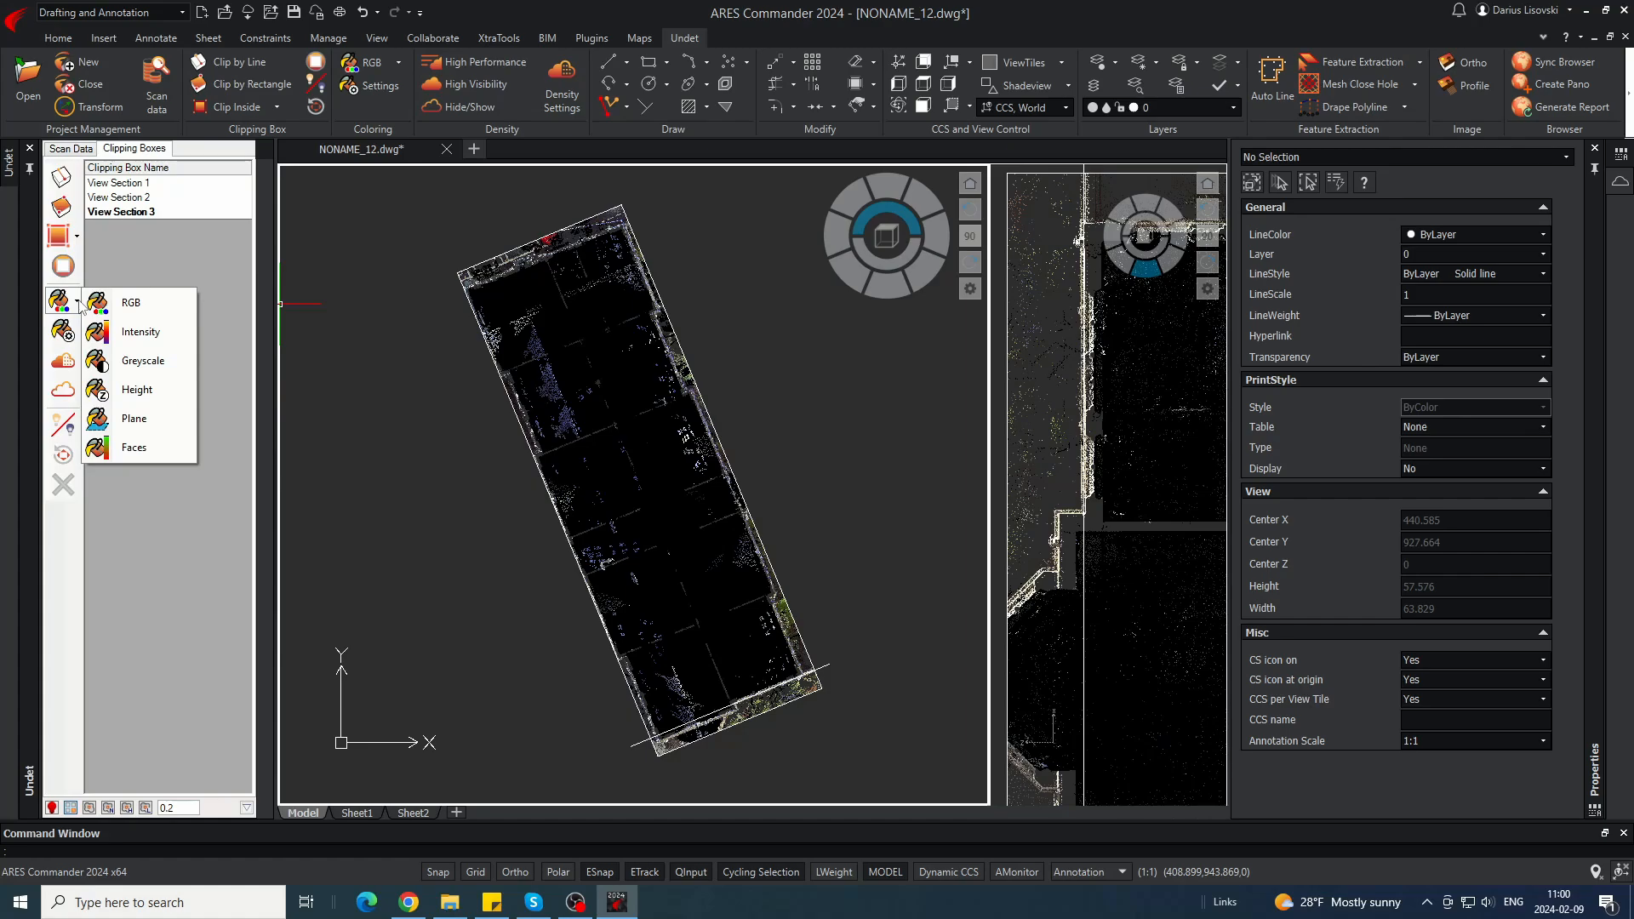
click(127, 332)
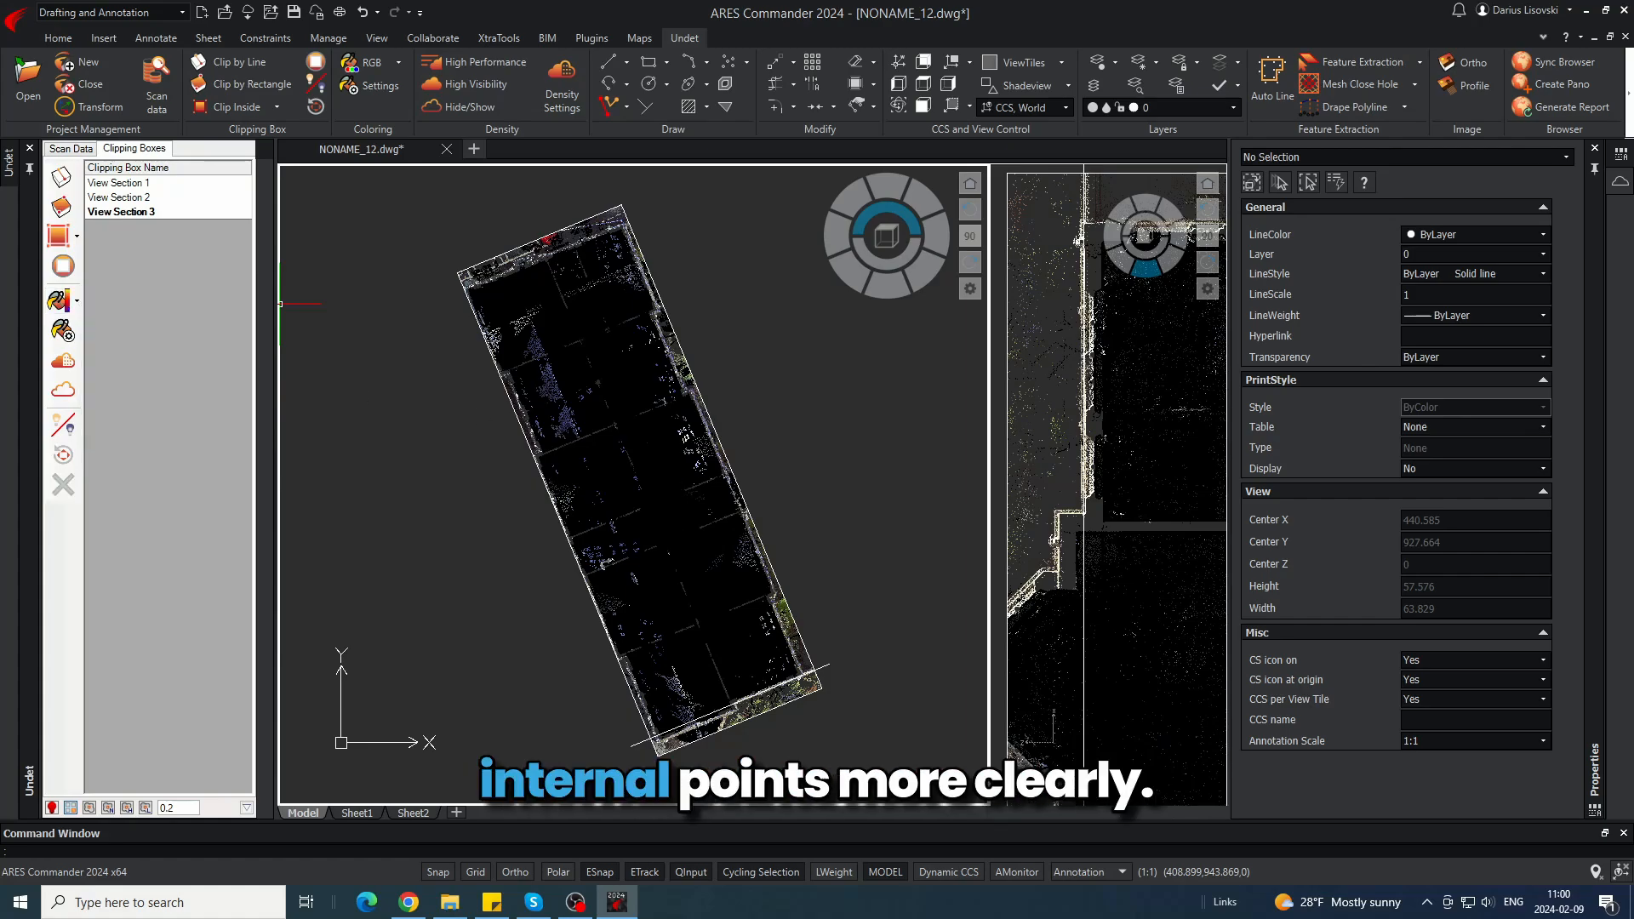
scroll(704, 564, up, 8)
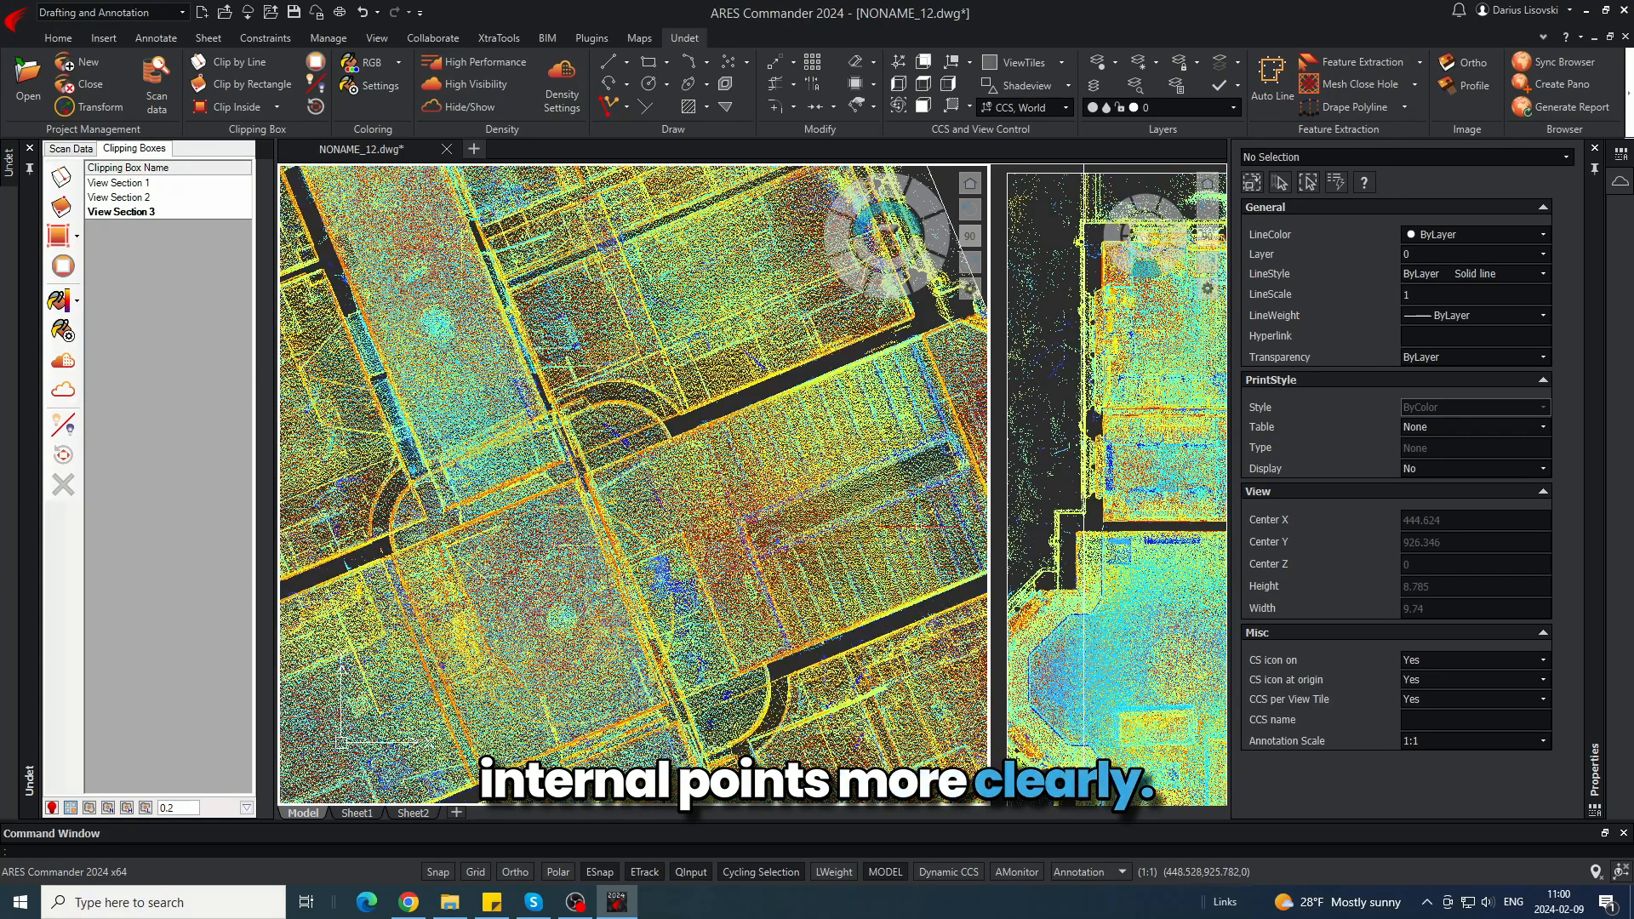
- Reduce the whole-building clipping box to a crosswise slice about 0.3 m thick and stretch its end past the long elevation line
middle_drag(908, 515, 644, 437)
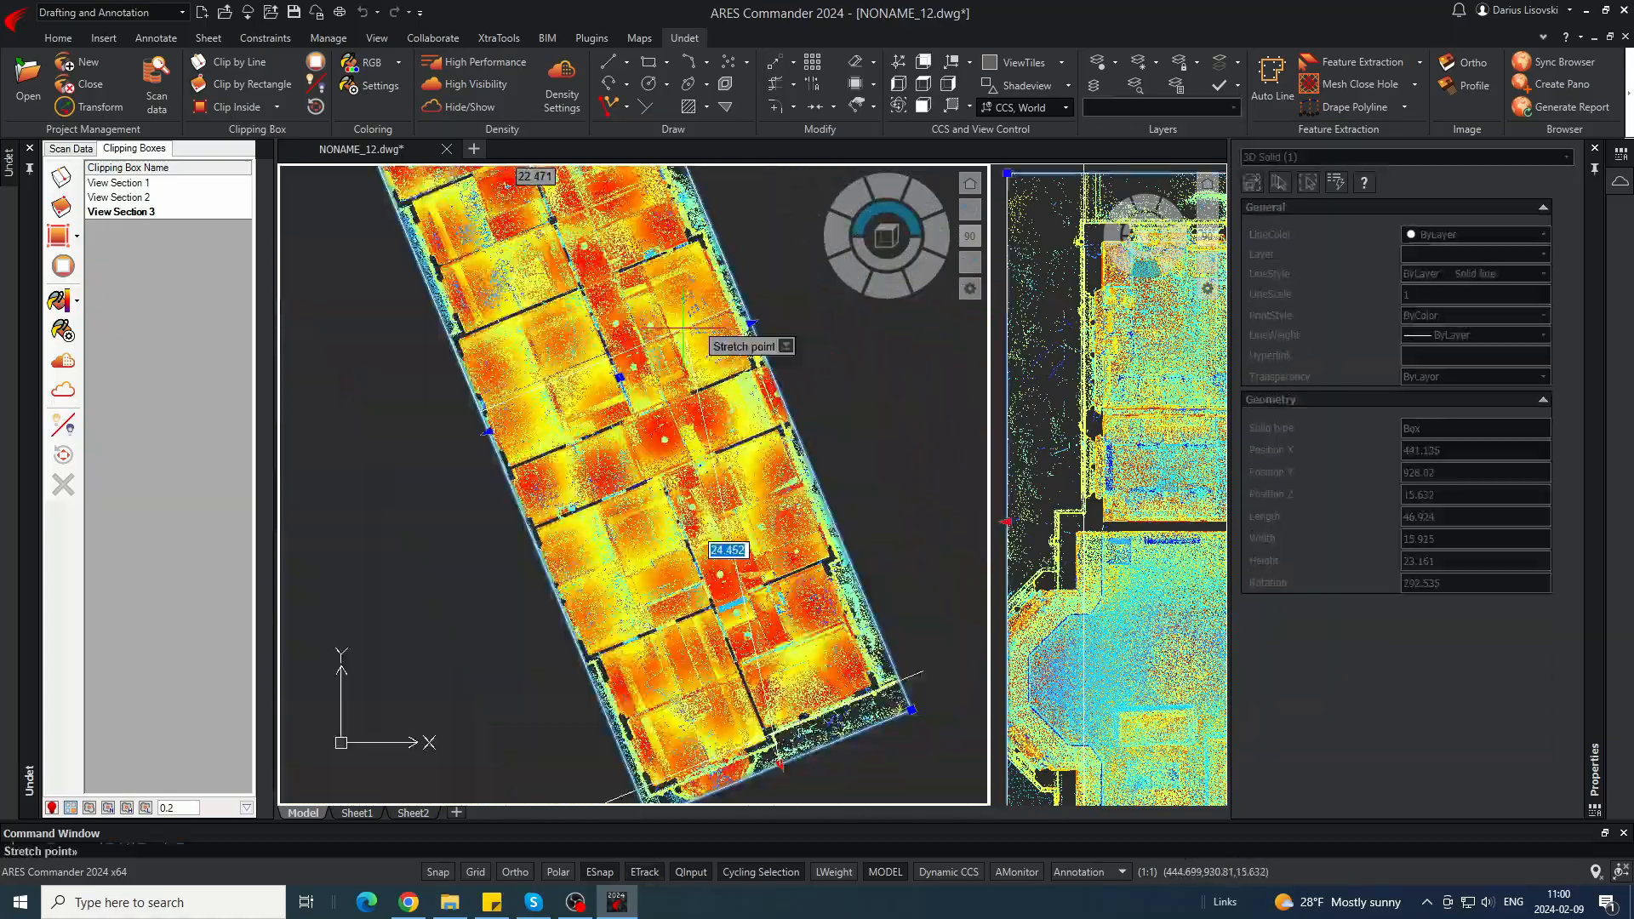
scroll(803, 445, up, 5)
scroll(686, 394, down, 5)
scroll(713, 487, up, 8)
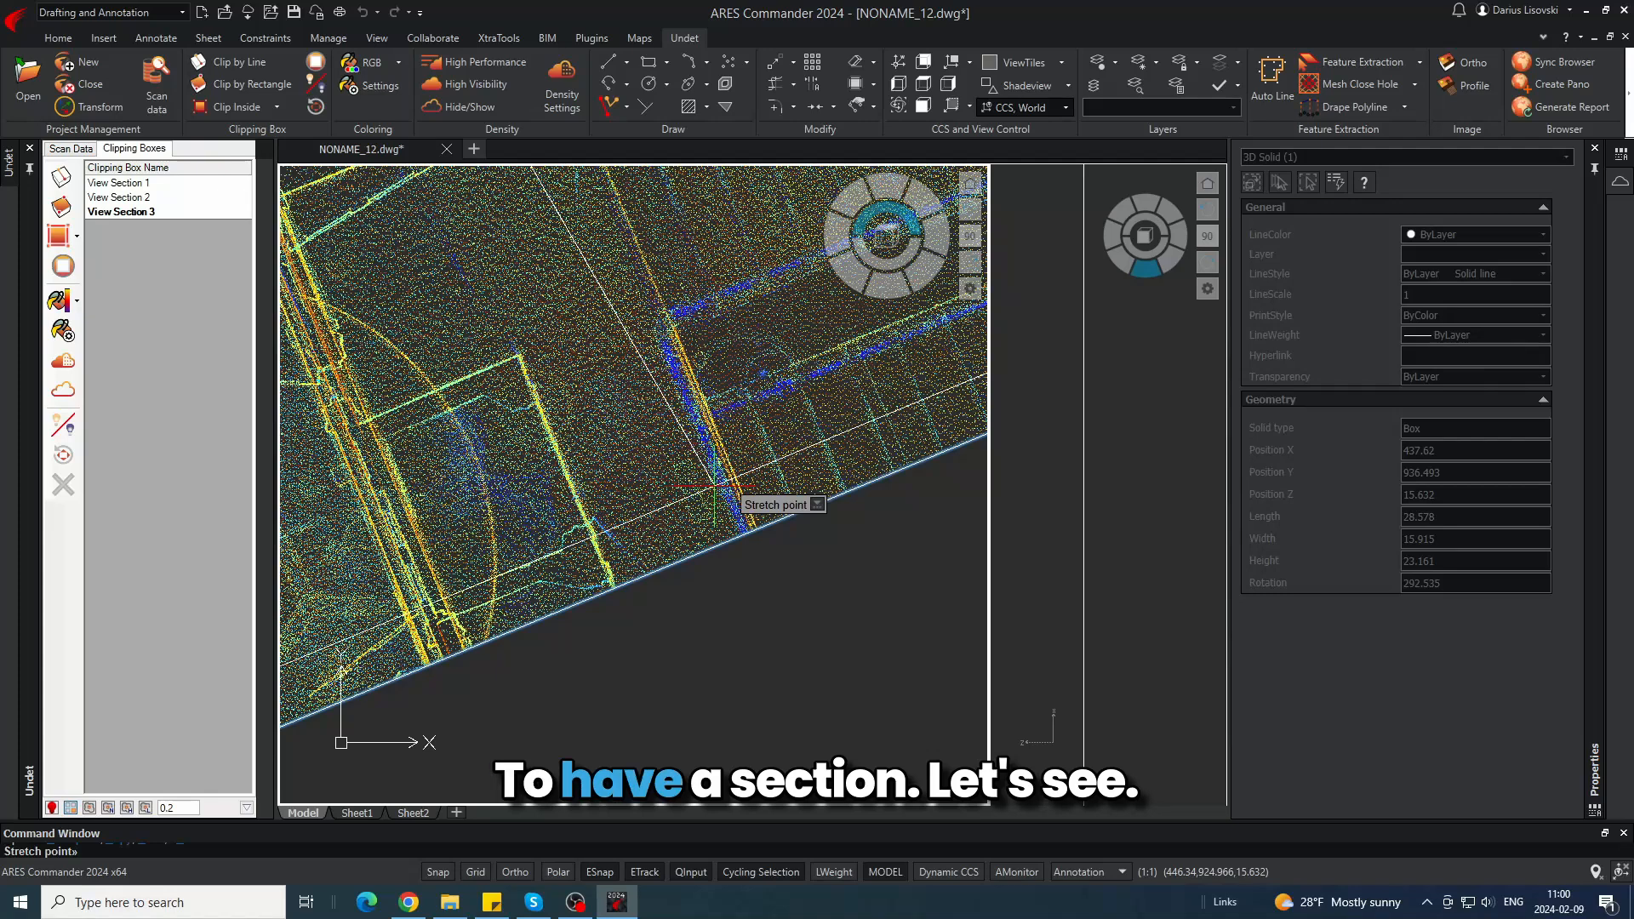
click(713, 486)
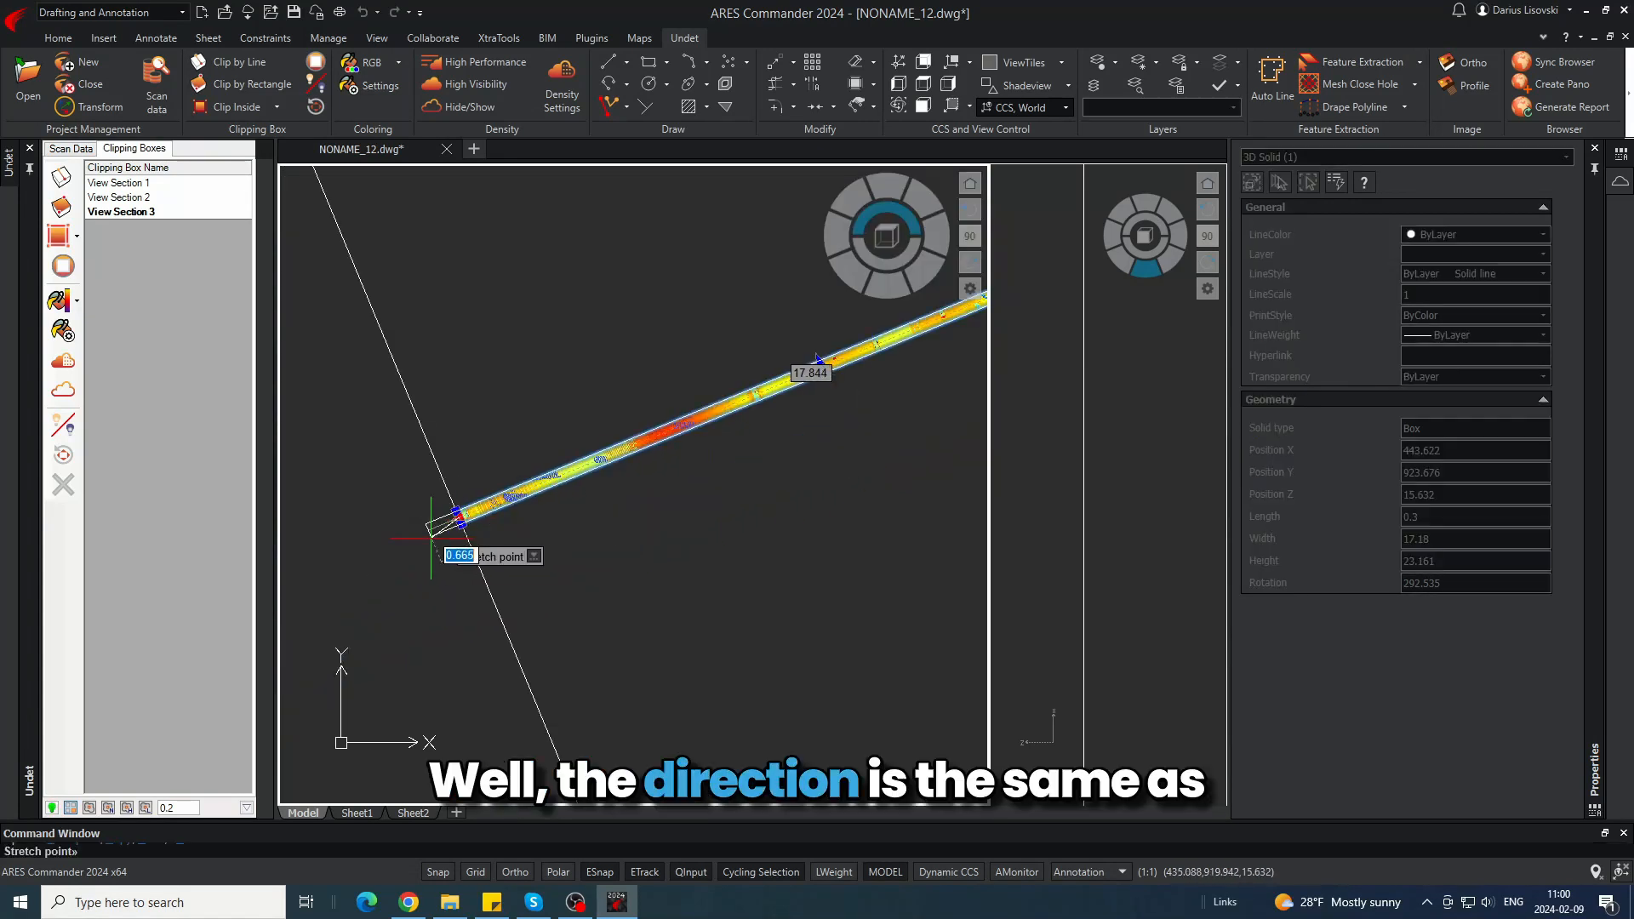
click(428, 528)
key(Escape)
scroll(434, 421, down, 6)
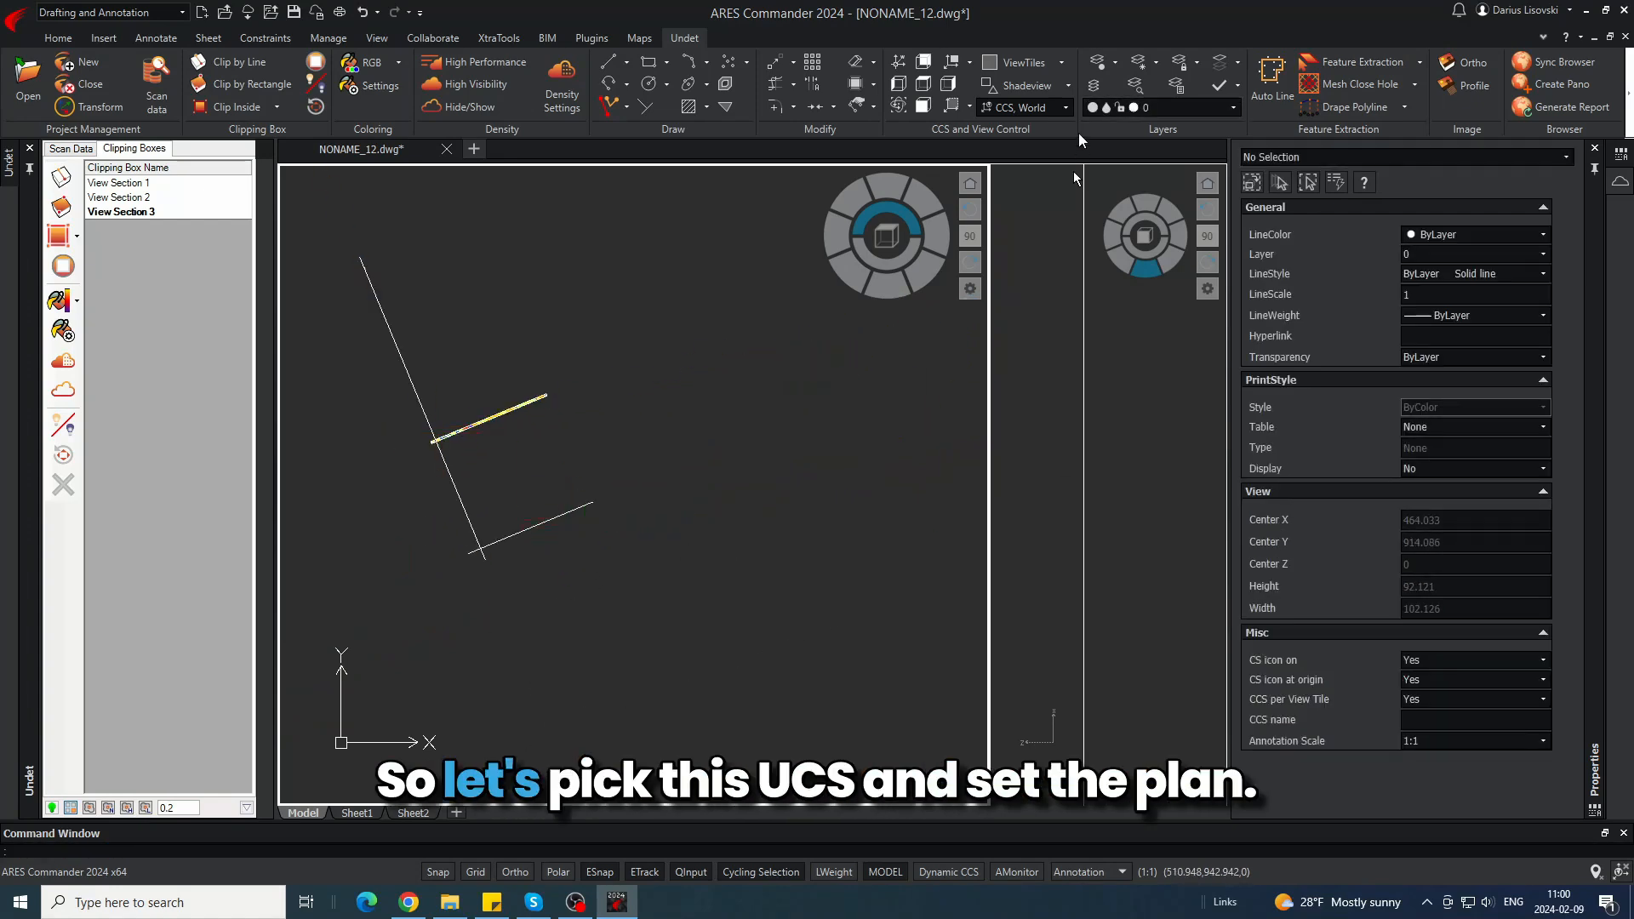
- Activate the E2 coordinate system and set the view to its plan
click(1018, 218)
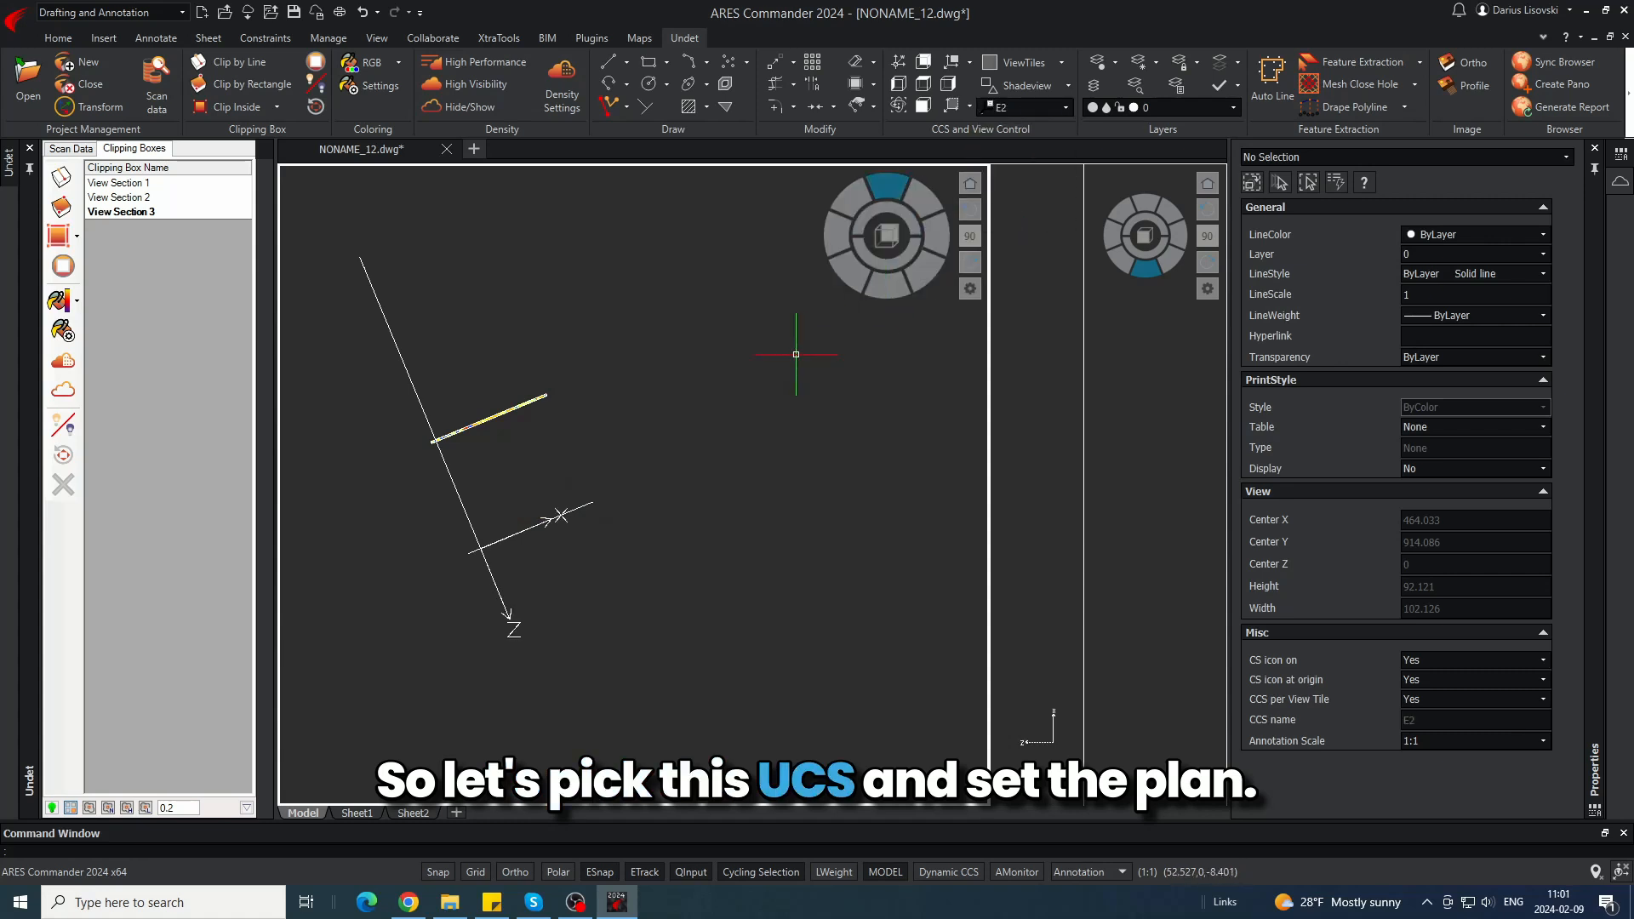
key(Return)
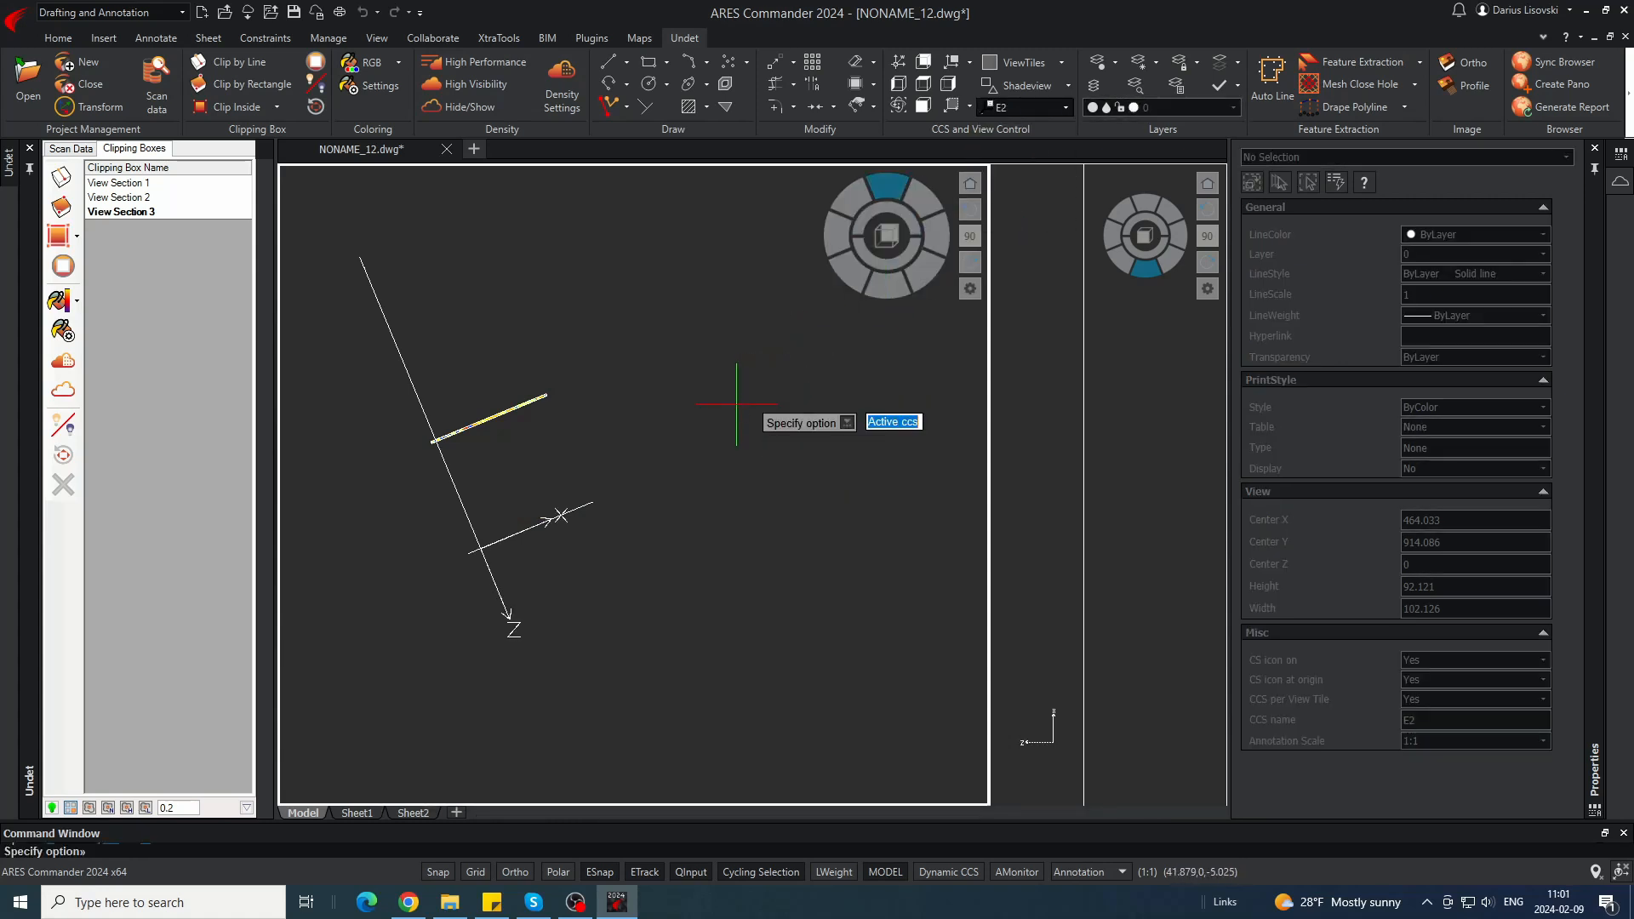
key(Return)
- Hide the elevation orthophoto on layer E2 with HIDEOBJECTS so that the section points are unobstructed
click(656, 402)
click(628, 423)
click(659, 415)
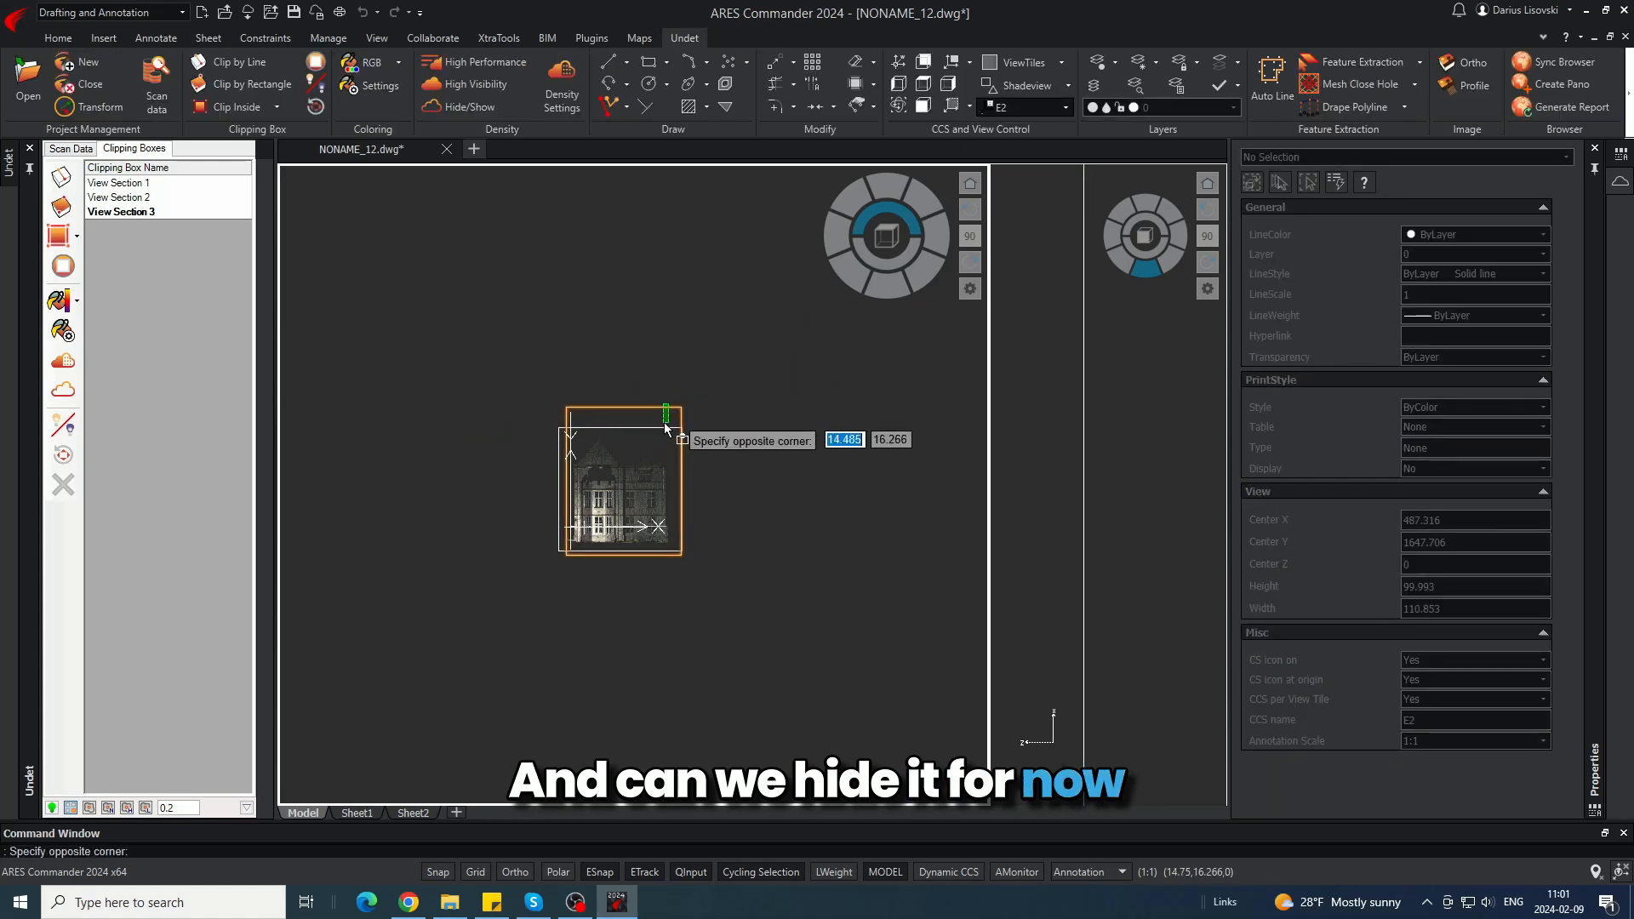
click(677, 435)
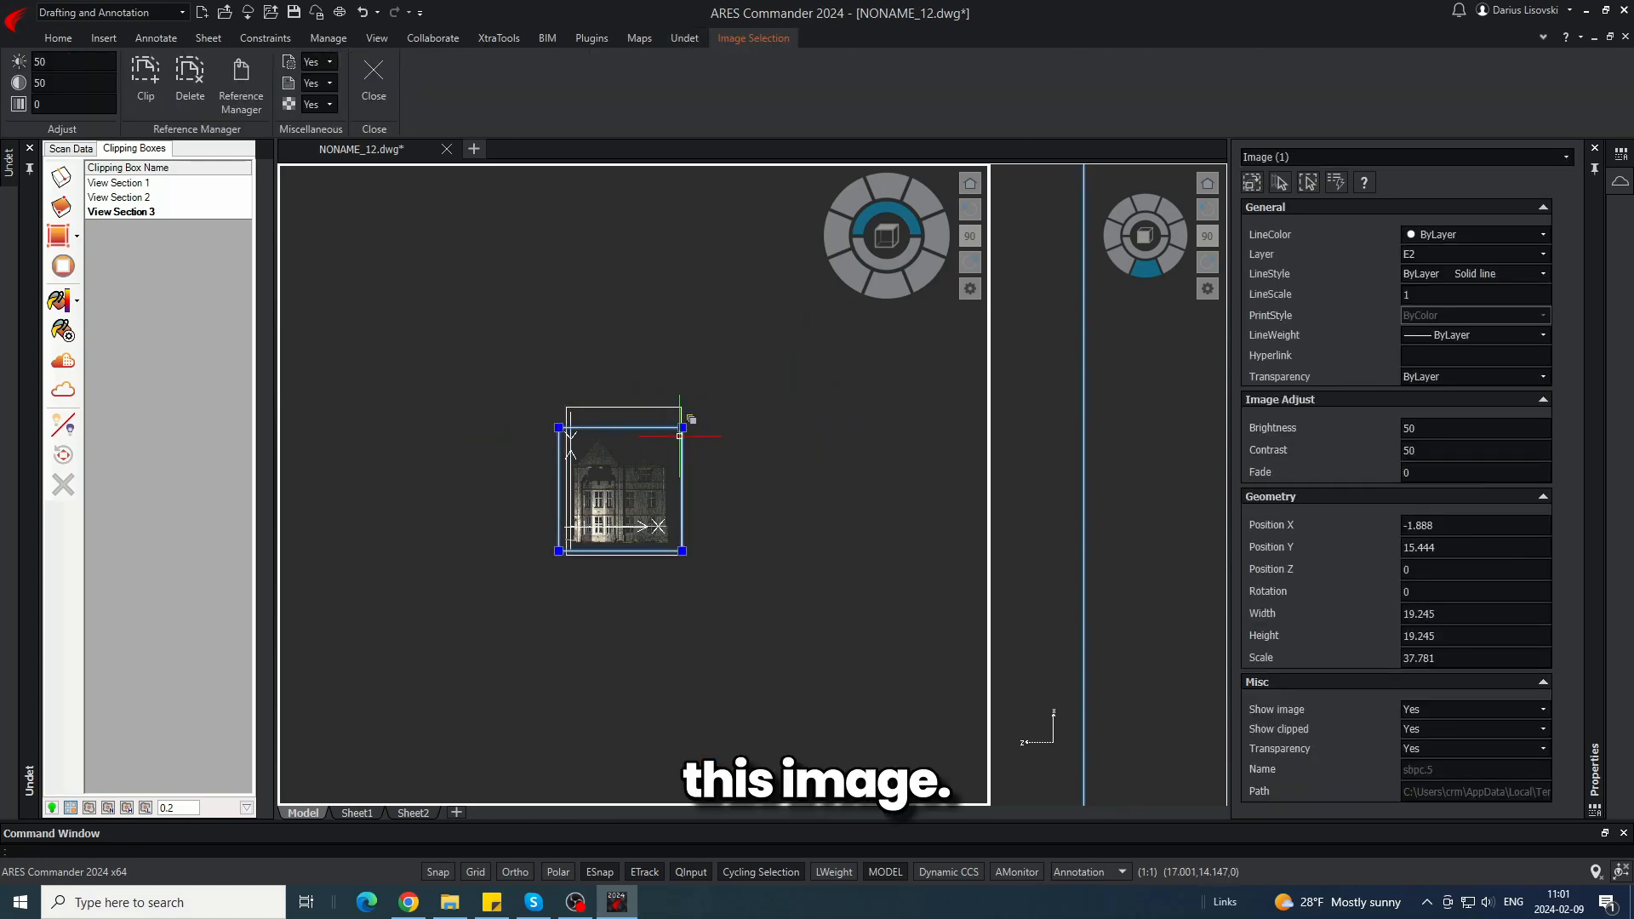
text(hideo)
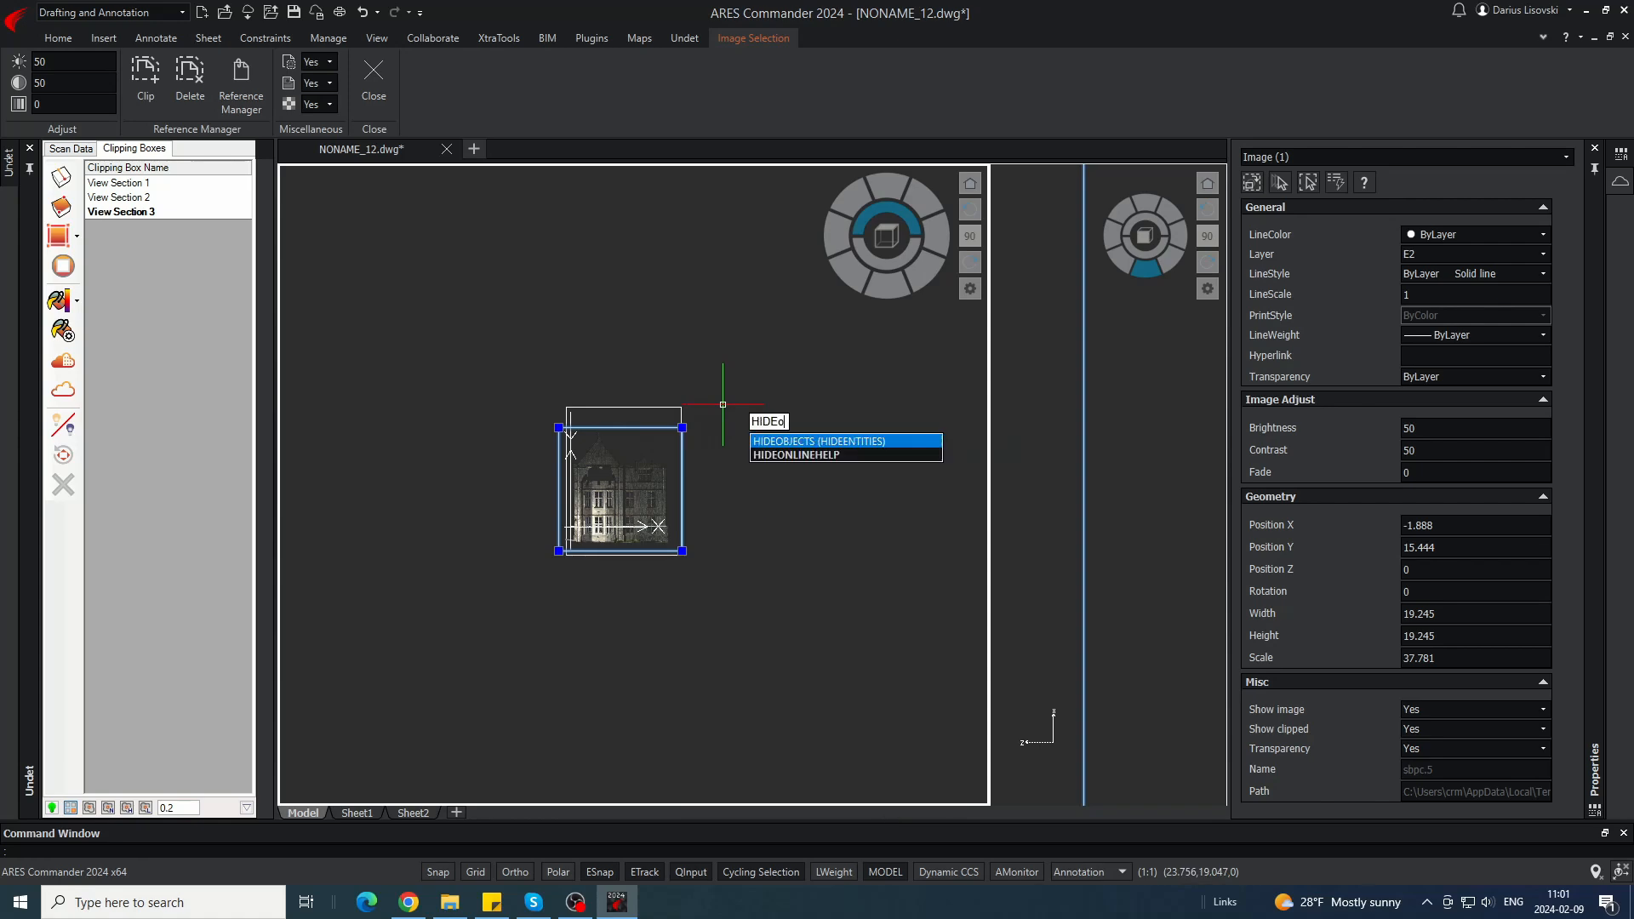
key(Return)
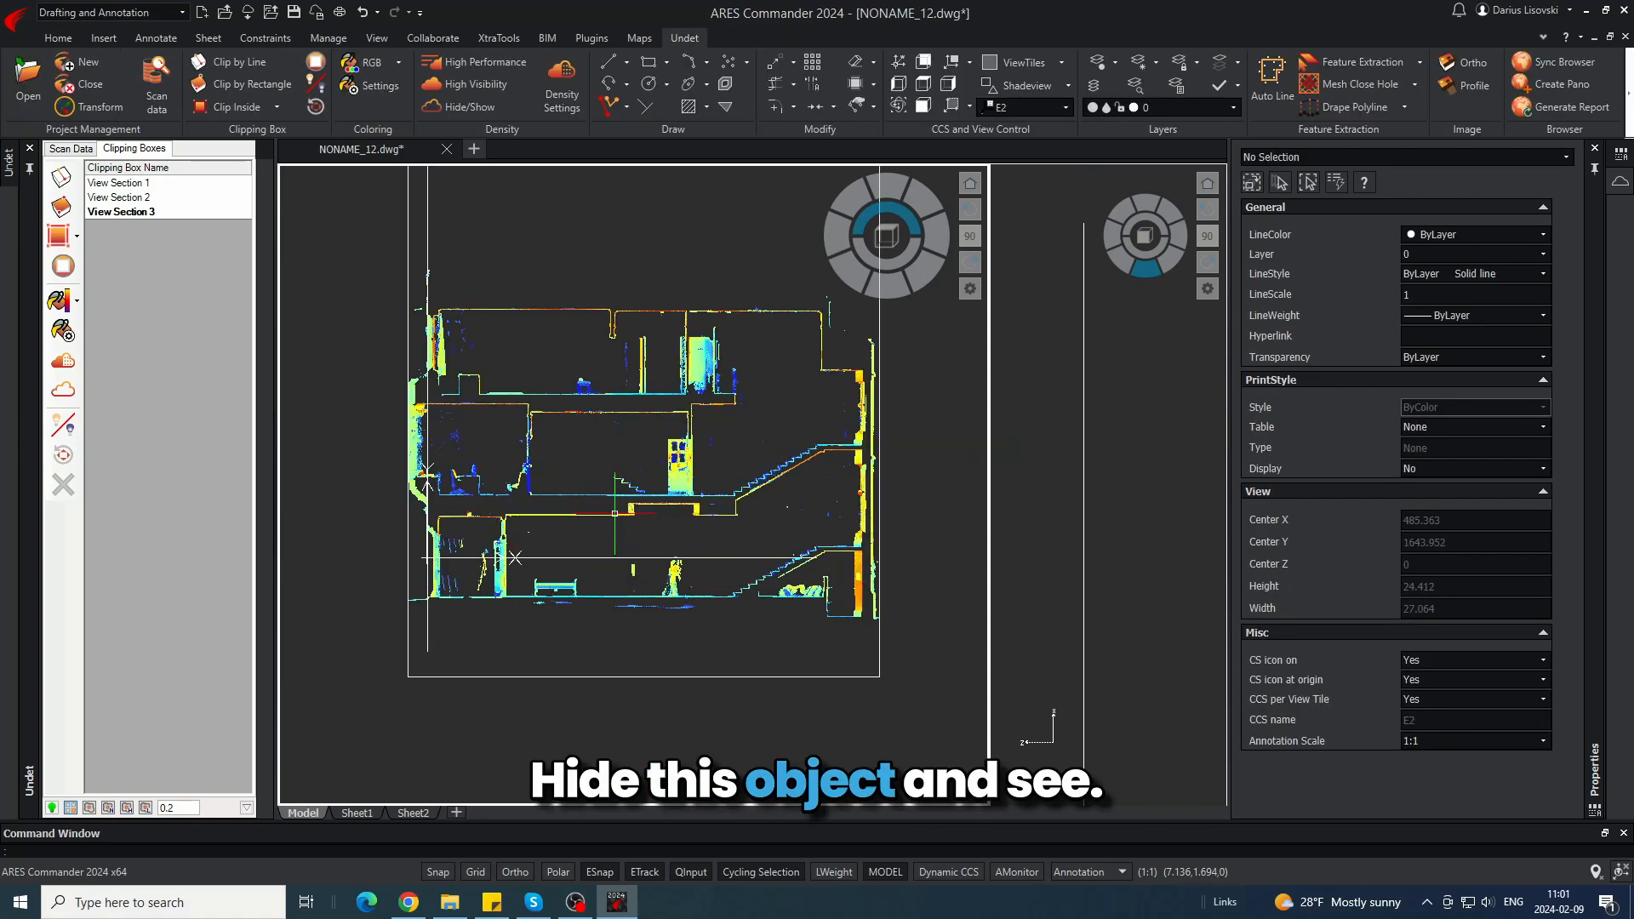
- Examine the clipped section's floors, doors and stairs
scroll(802, 414, up, 5)
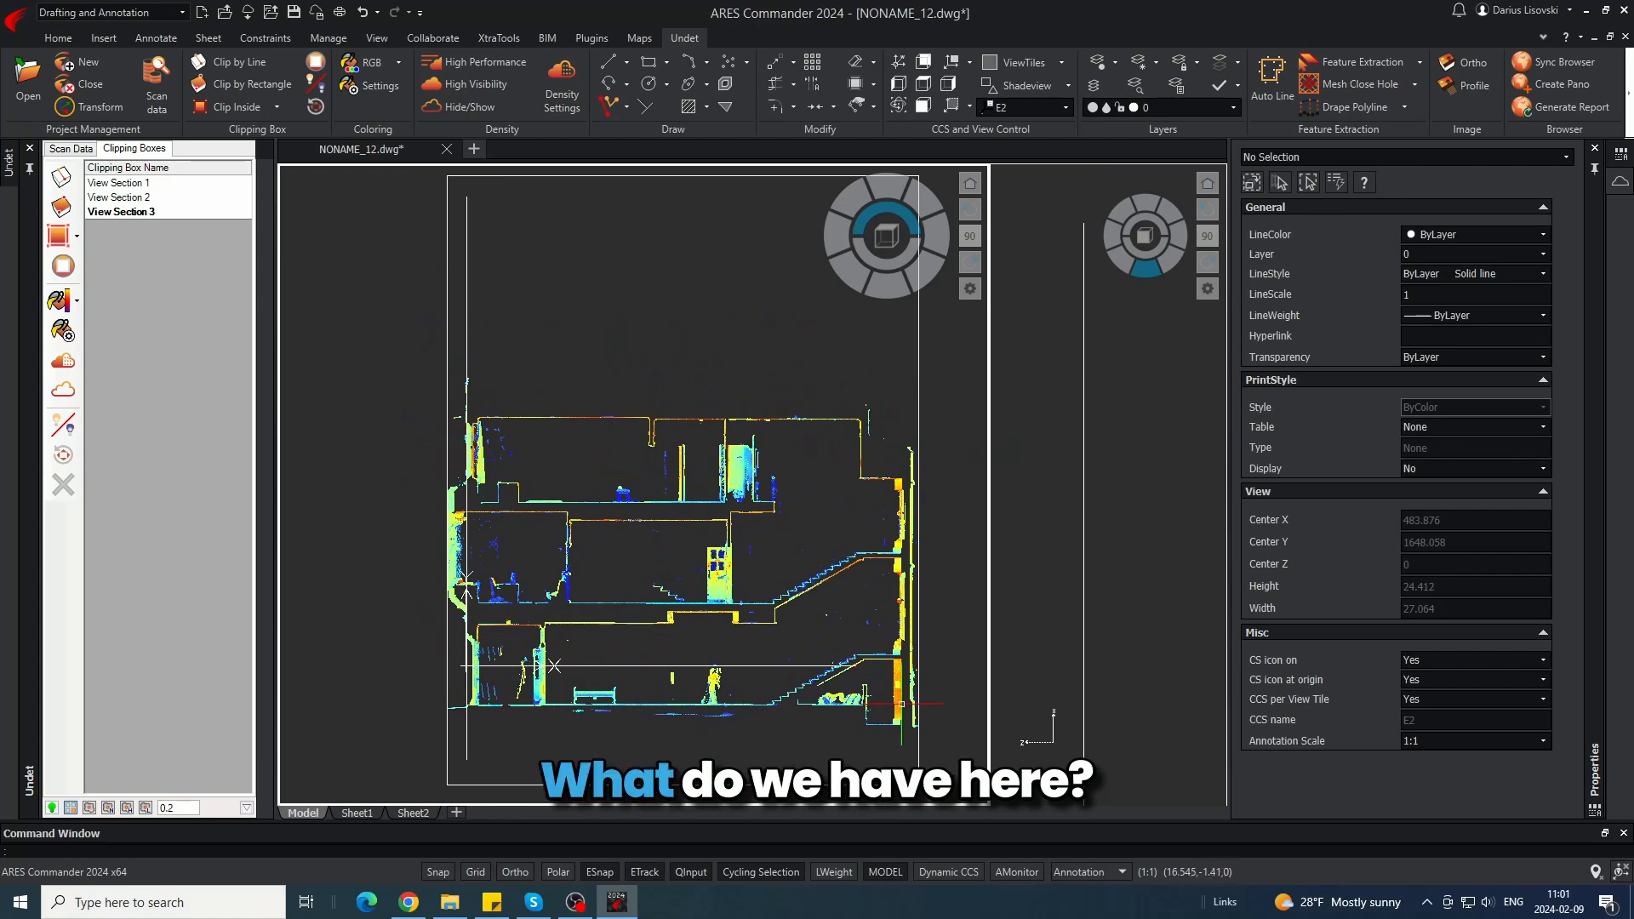
scroll(876, 701, up, 4)
scroll(754, 566, up, 6)
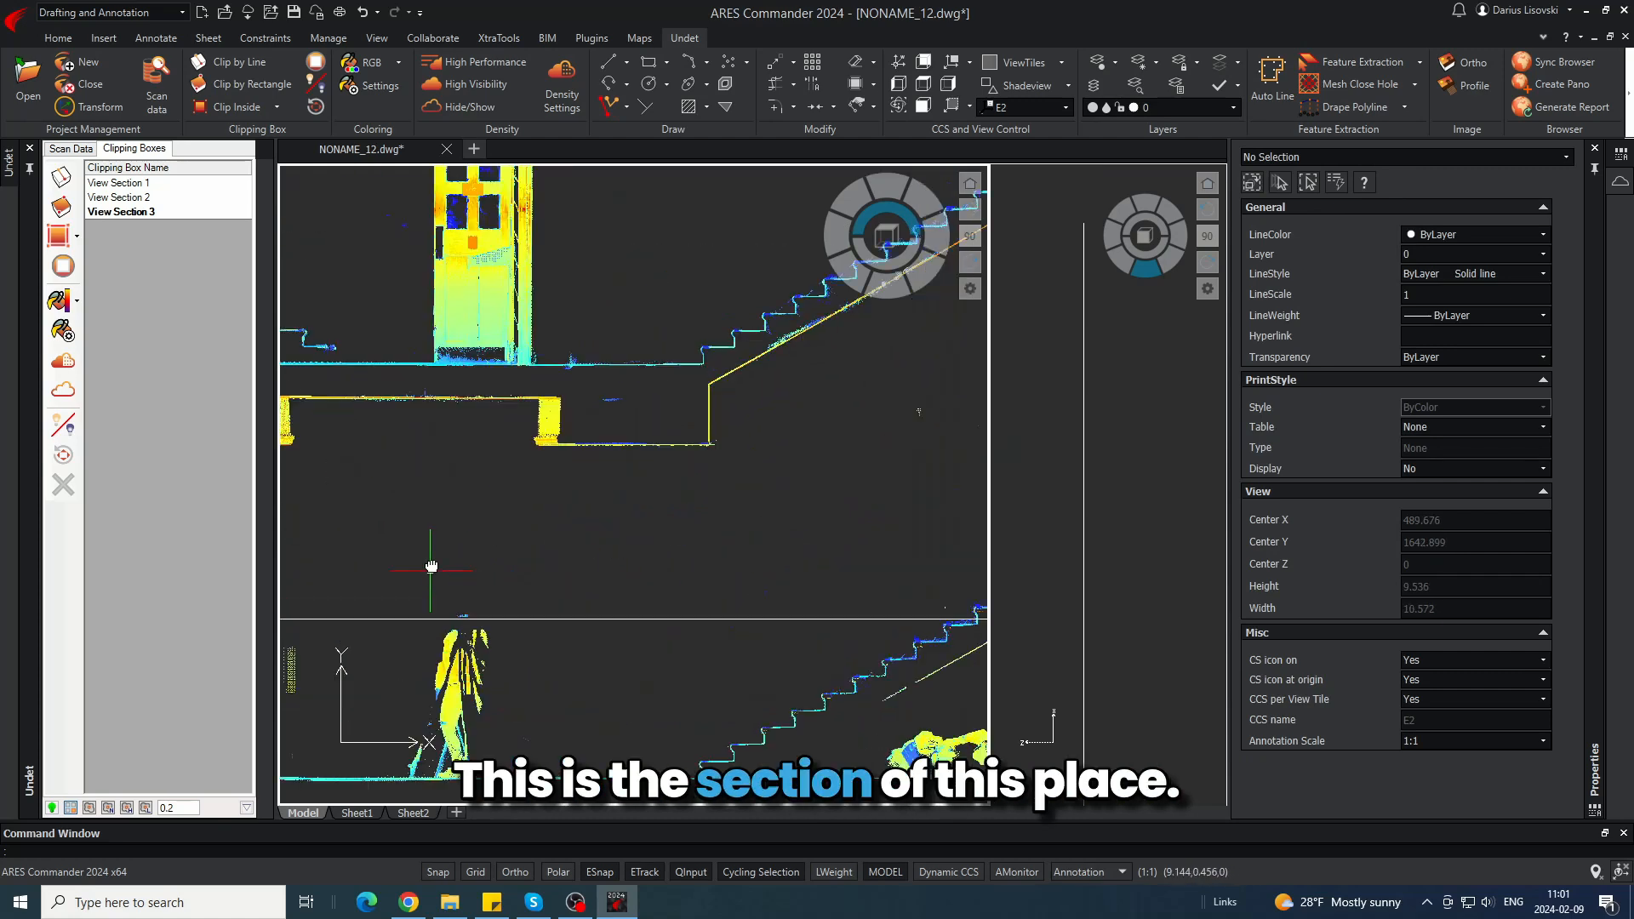
middle_drag(754, 567, 1007, 436)
middle_drag(441, 416, 902, 439)
scroll(489, 453, up, 4)
scroll(489, 453, down, 8)
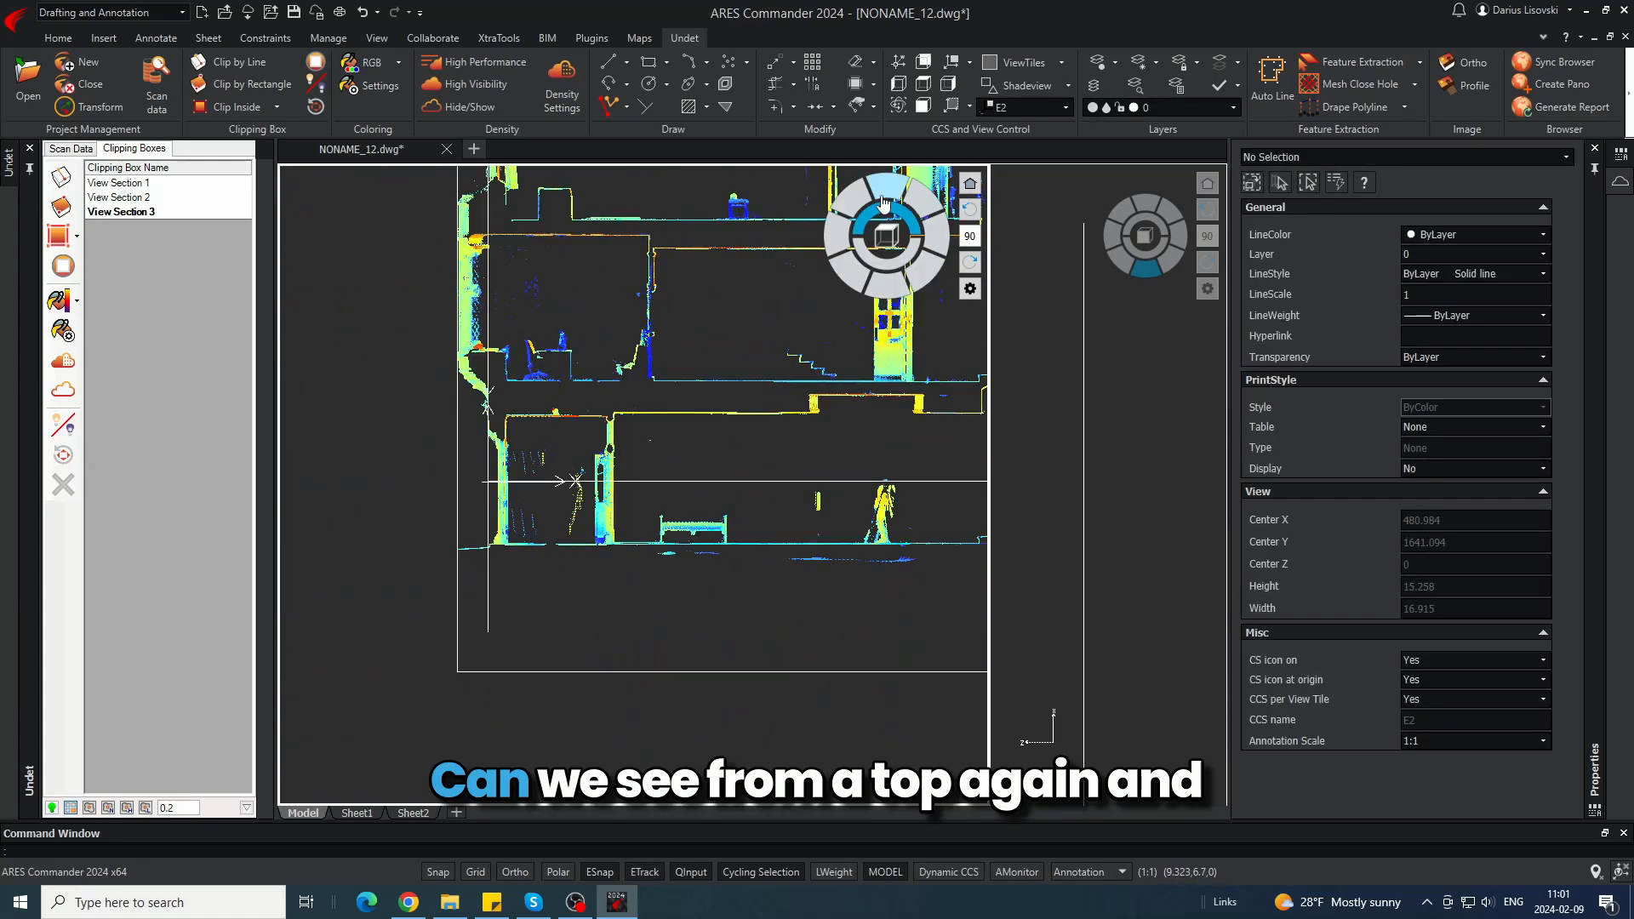
- In the top view, reposition the section's clipping box through the windows and stairs and thin it to about 0.06 m
click(884, 199)
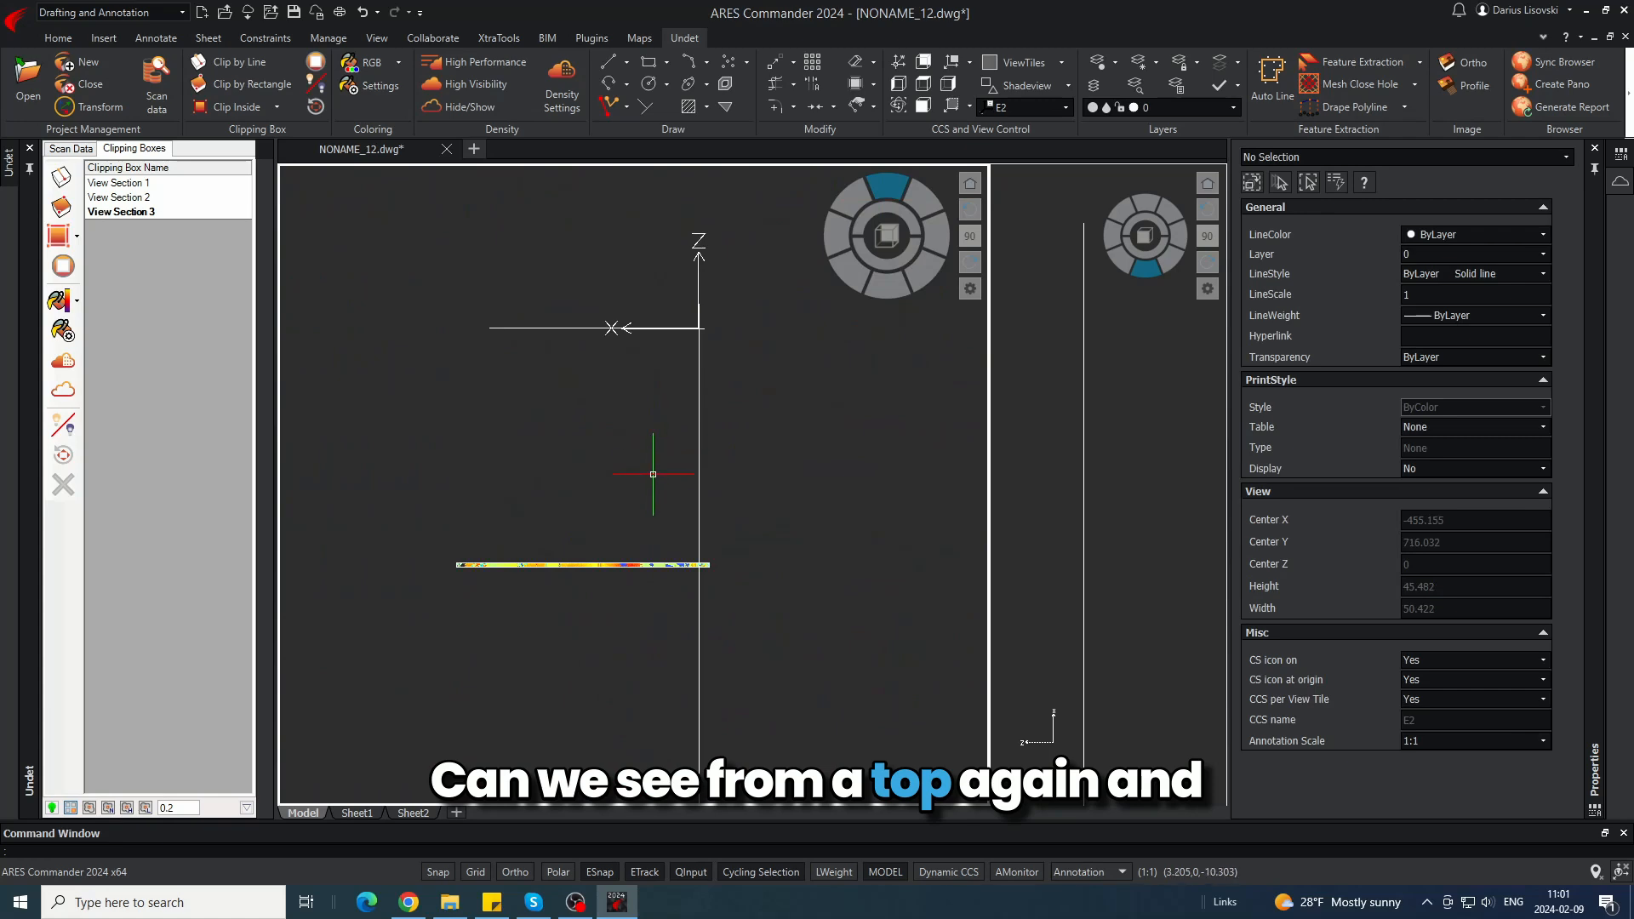
click(624, 457)
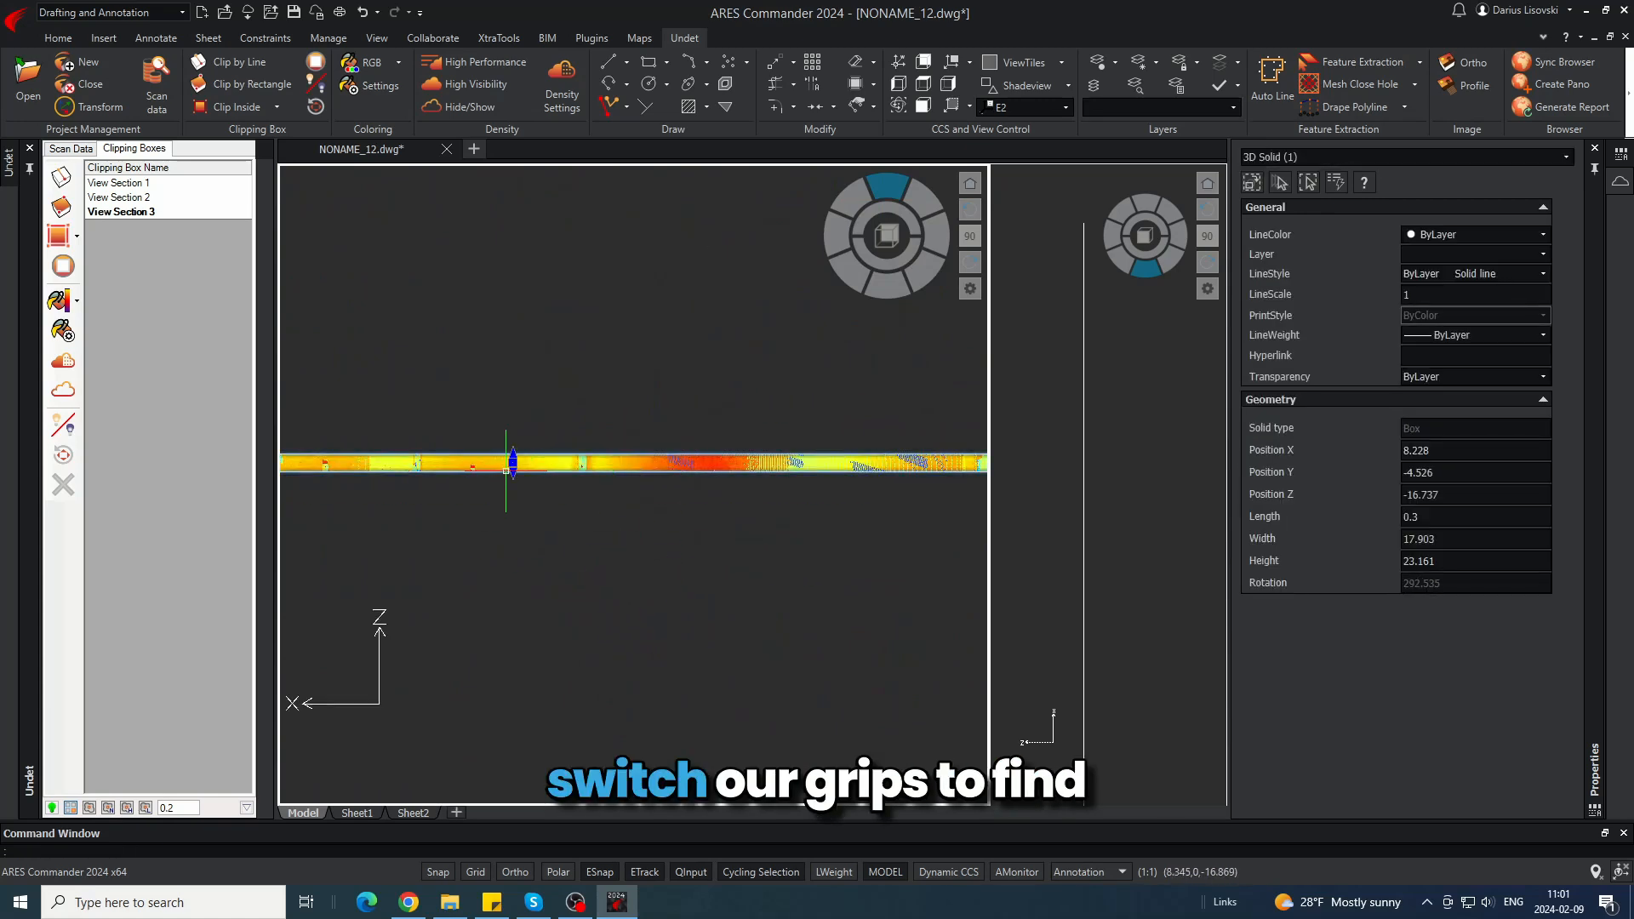
click(512, 462)
click(517, 614)
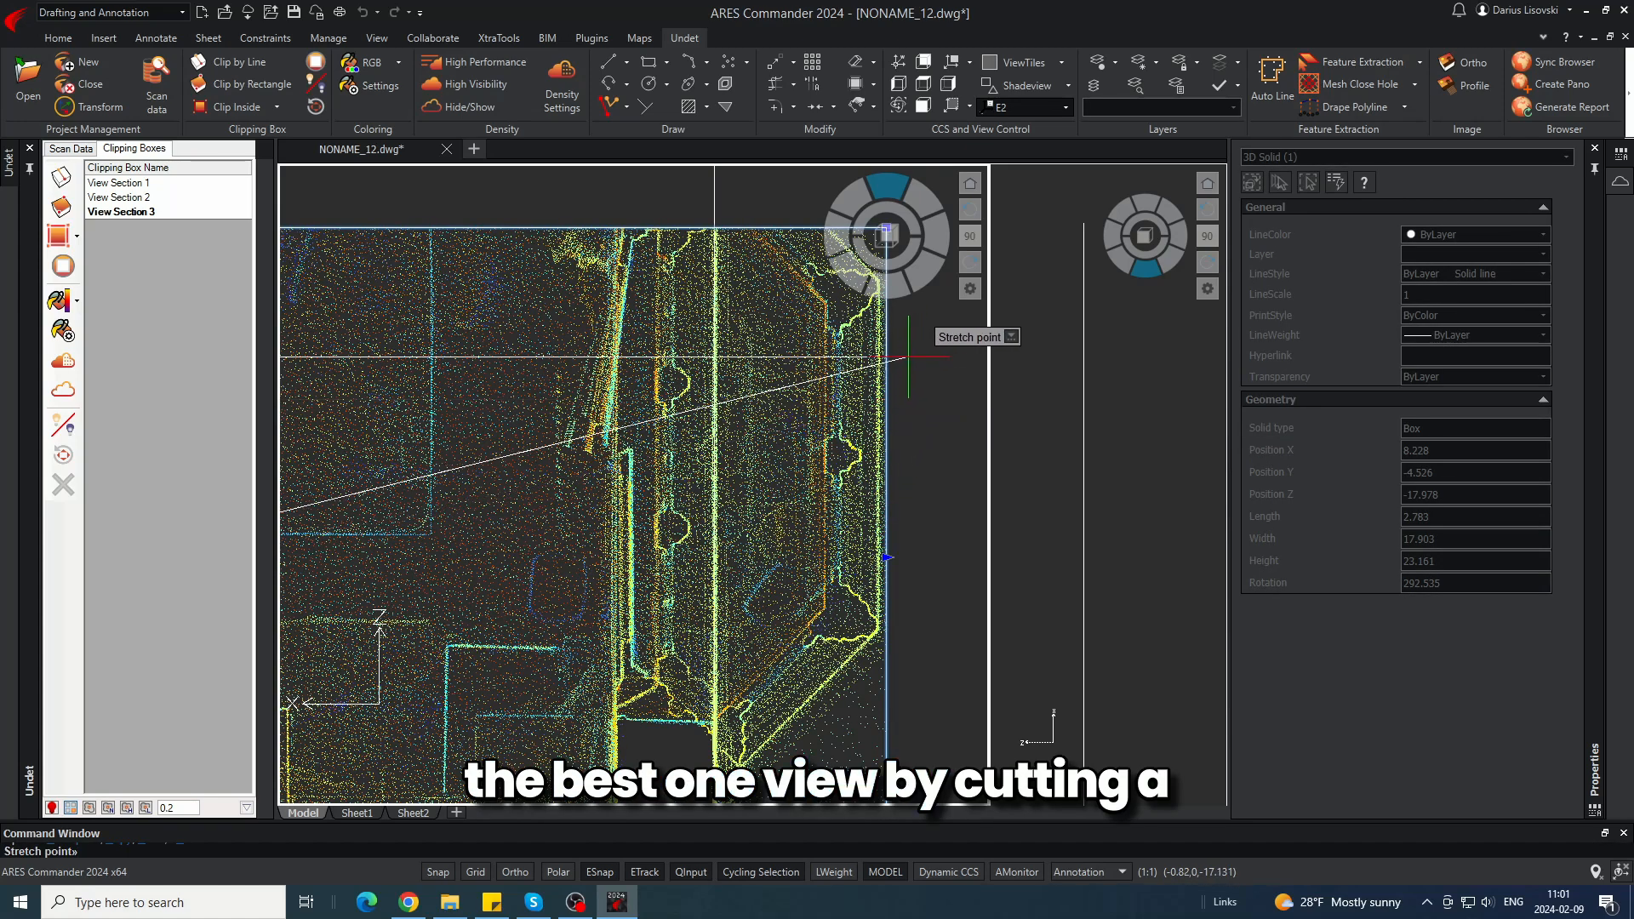
click(908, 357)
scroll(962, 487, down, 6)
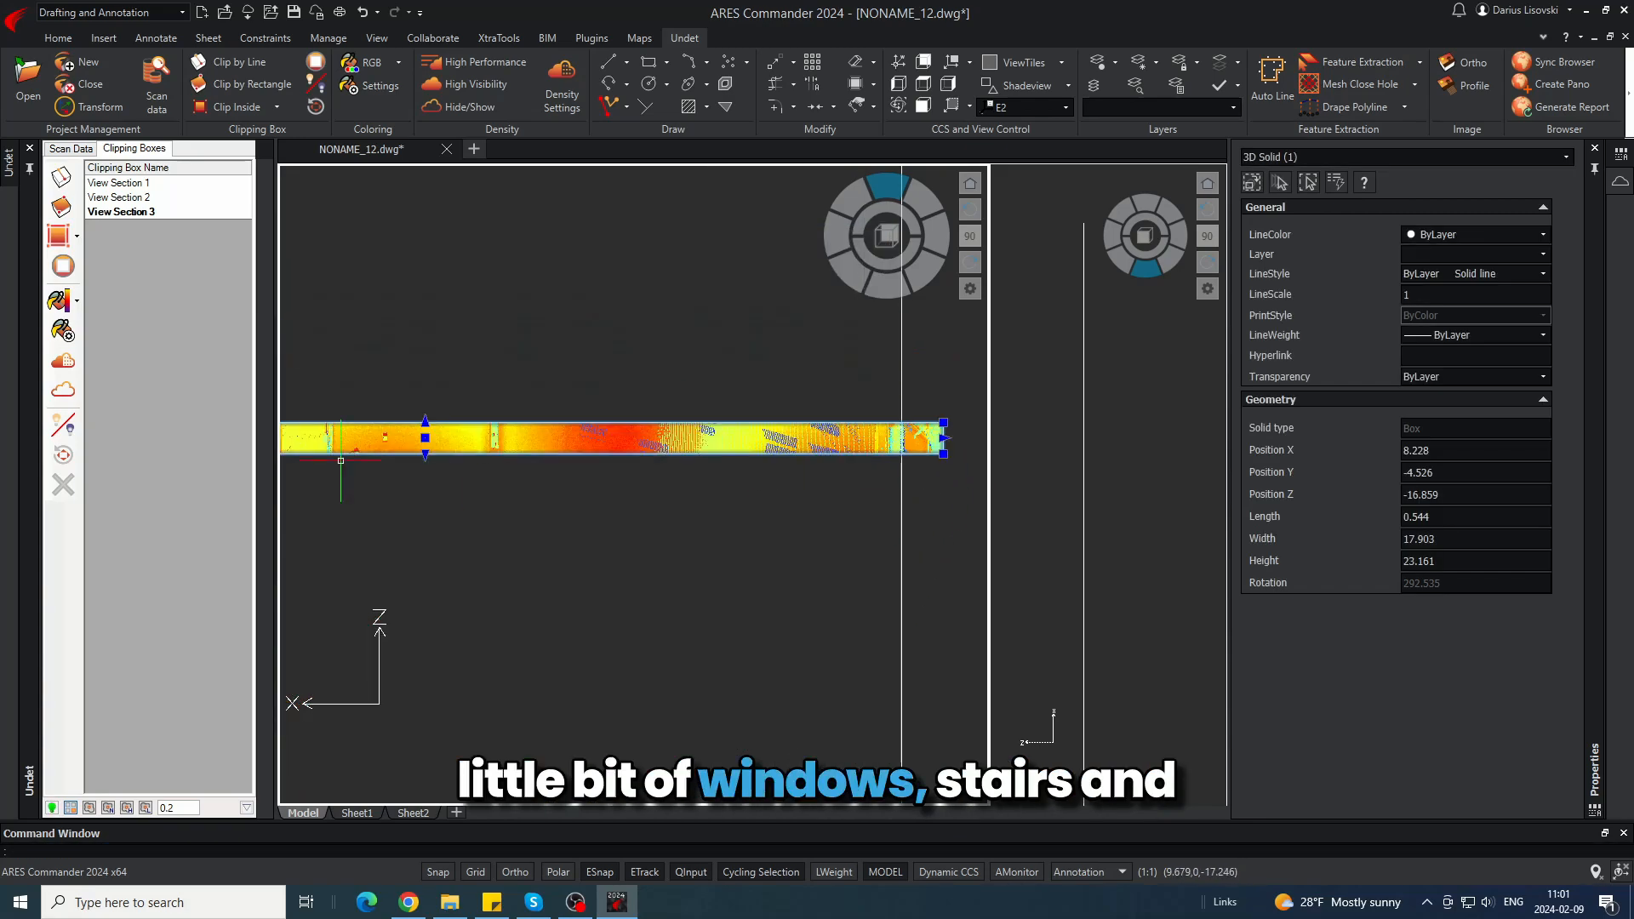
scroll(340, 462, up, 6)
middle_drag(340, 462, 576, 476)
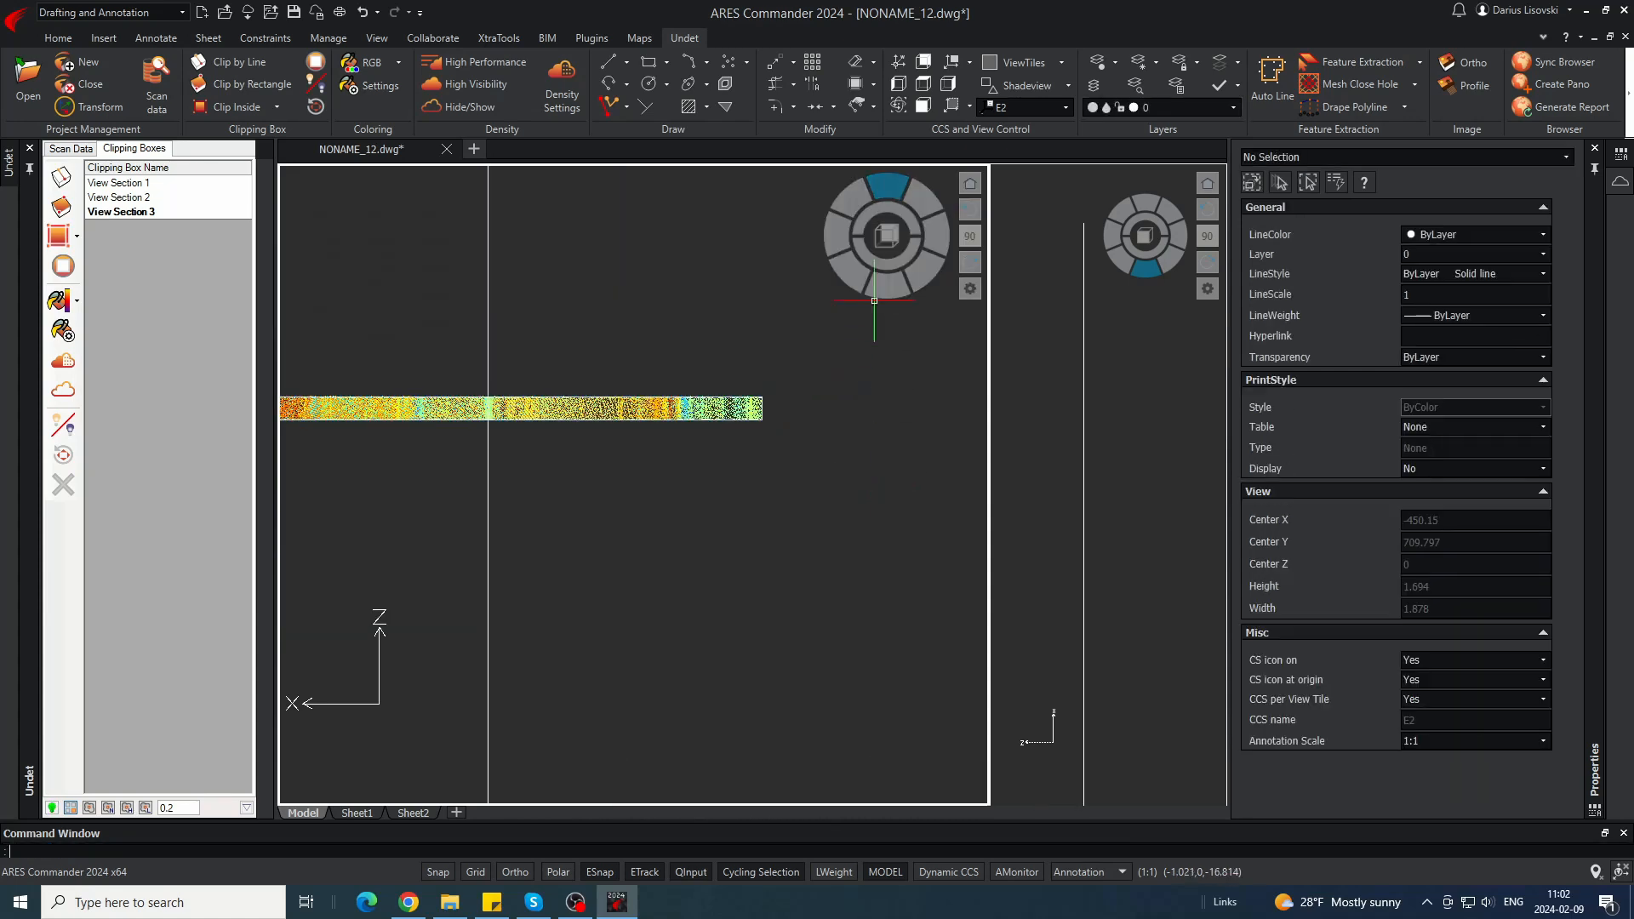
- Return to the plan view of the active coordinate system to see the adjusted section
click(831, 483)
click(820, 500)
text(pla)
key(Return)
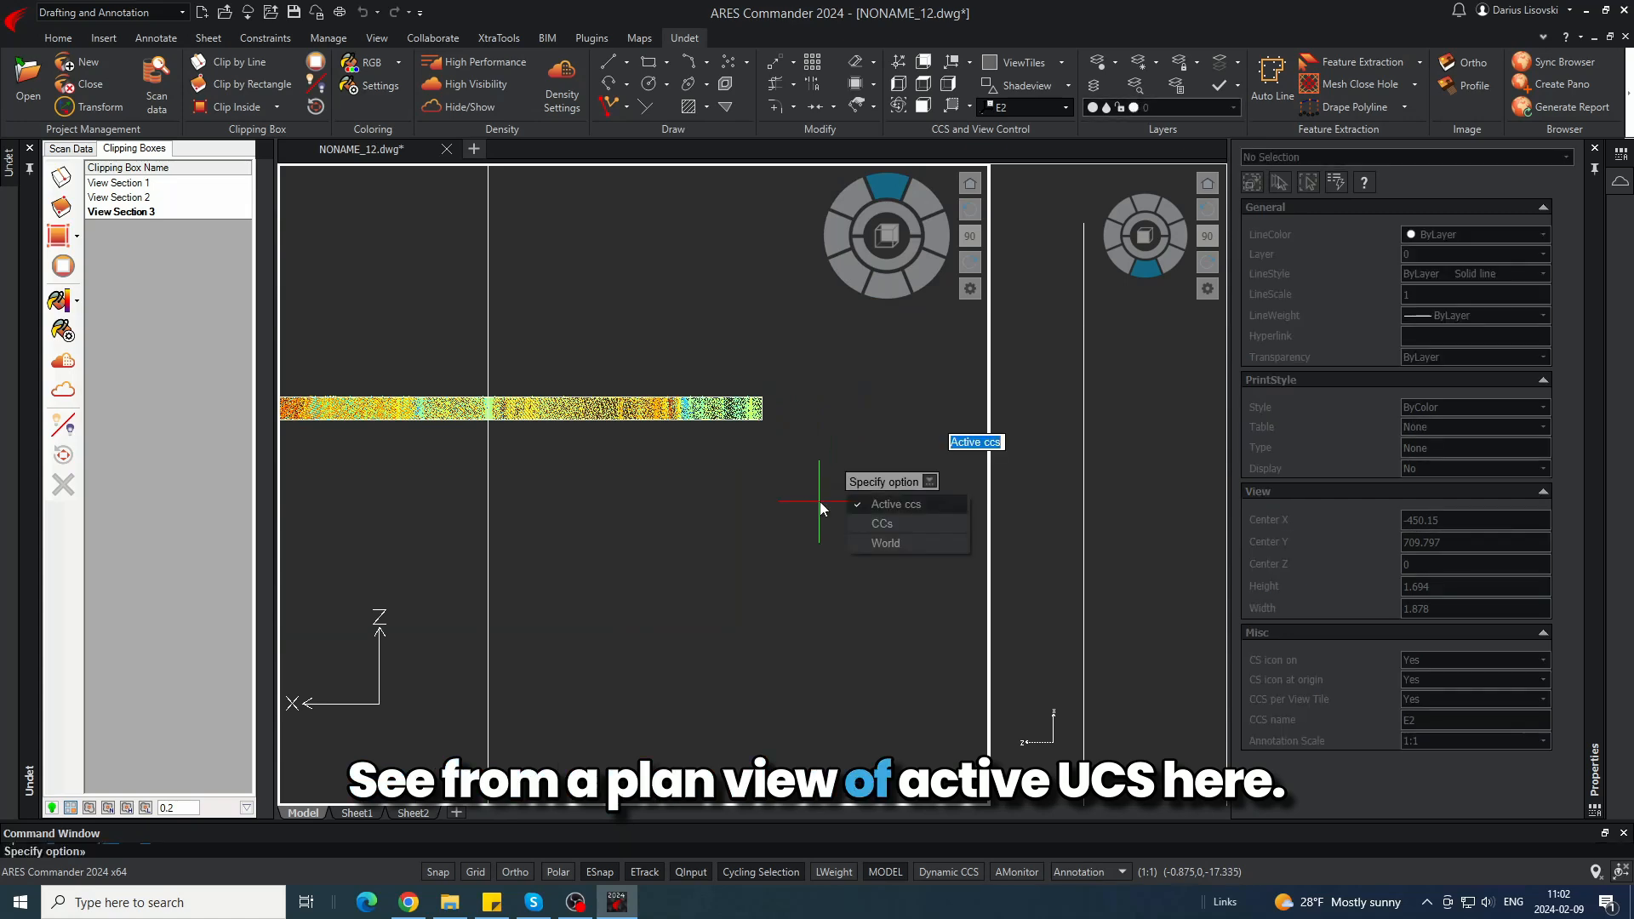
key(Return)
scroll(624, 519, up, 10)
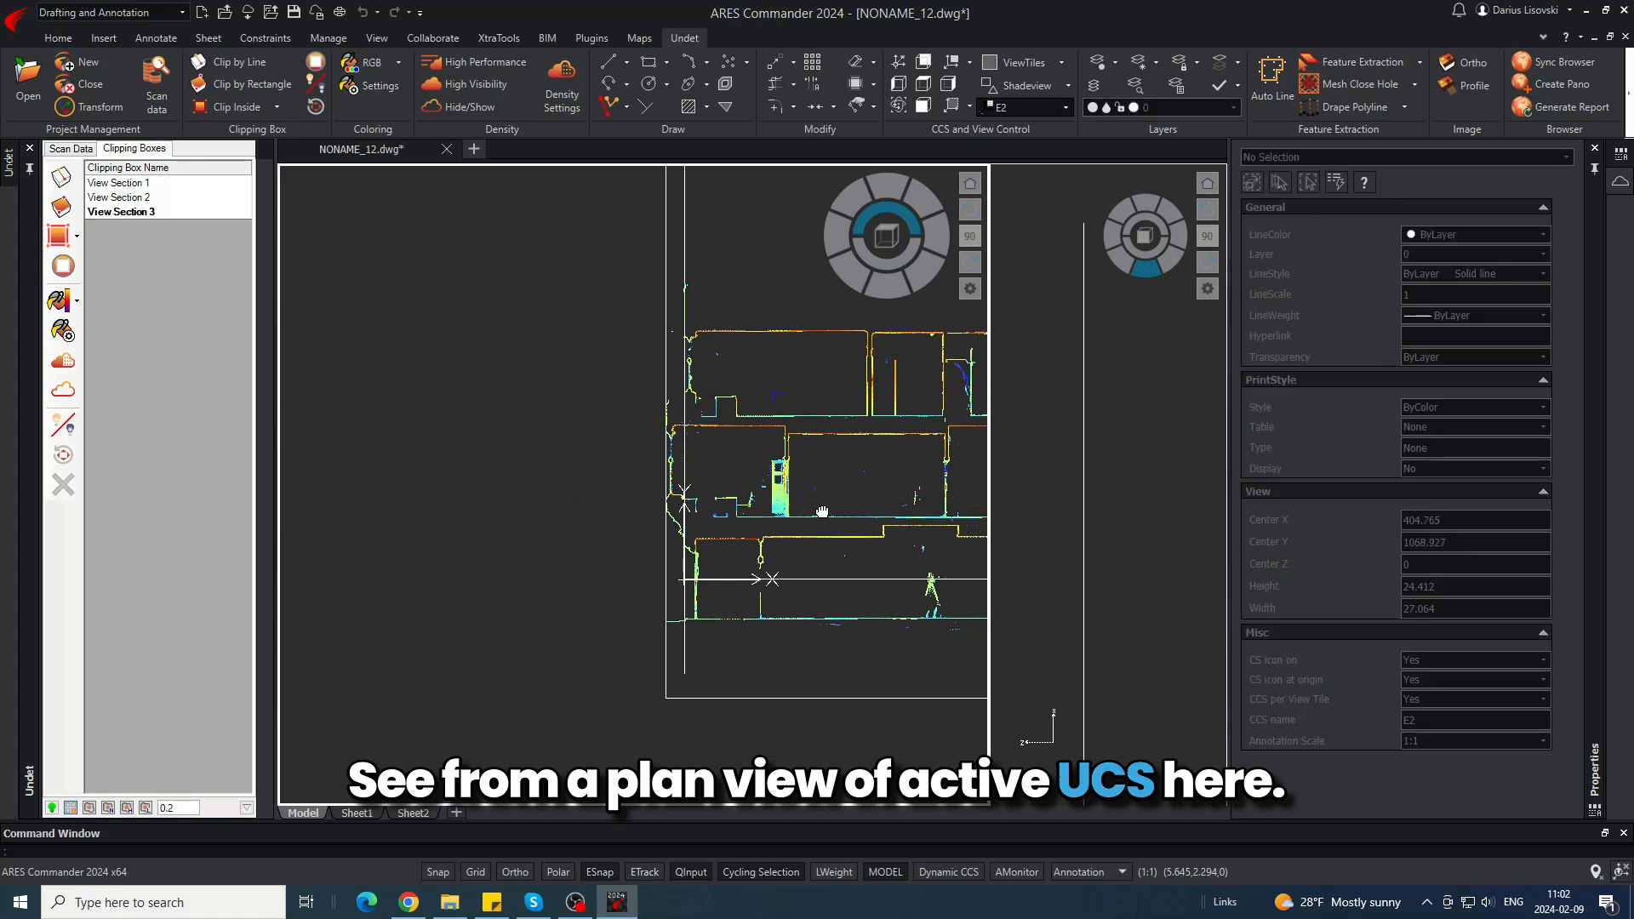
- Stretch both ends of the section's clipping box slightly beyond the building's outer walls
click(624, 392)
scroll(591, 540, down, 2)
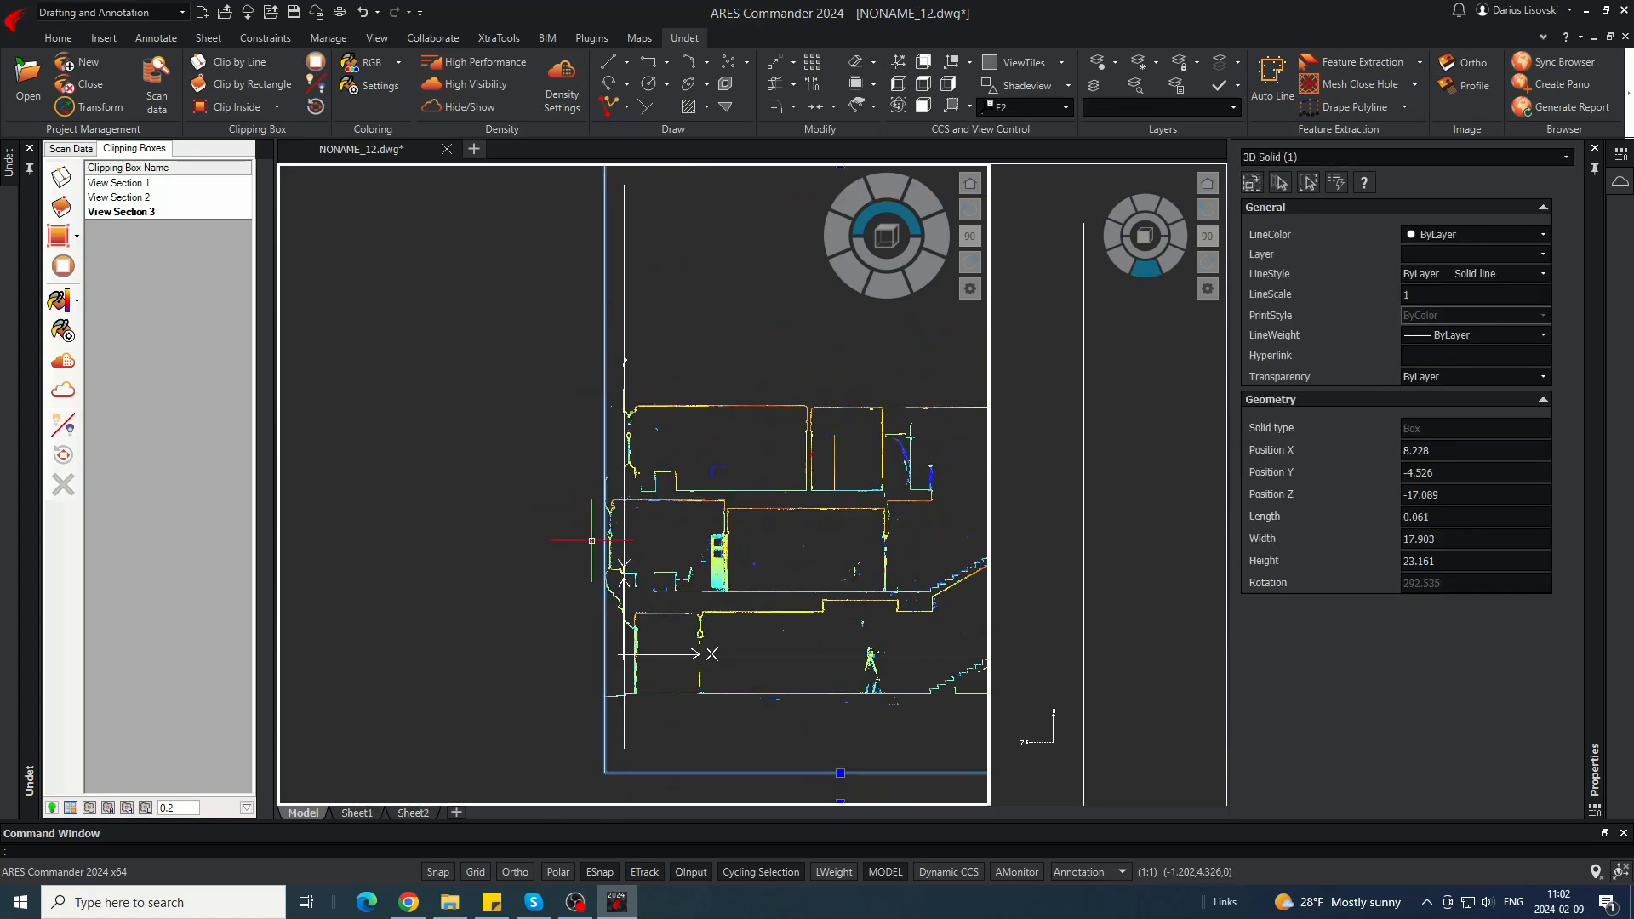
scroll(613, 540, down, 4)
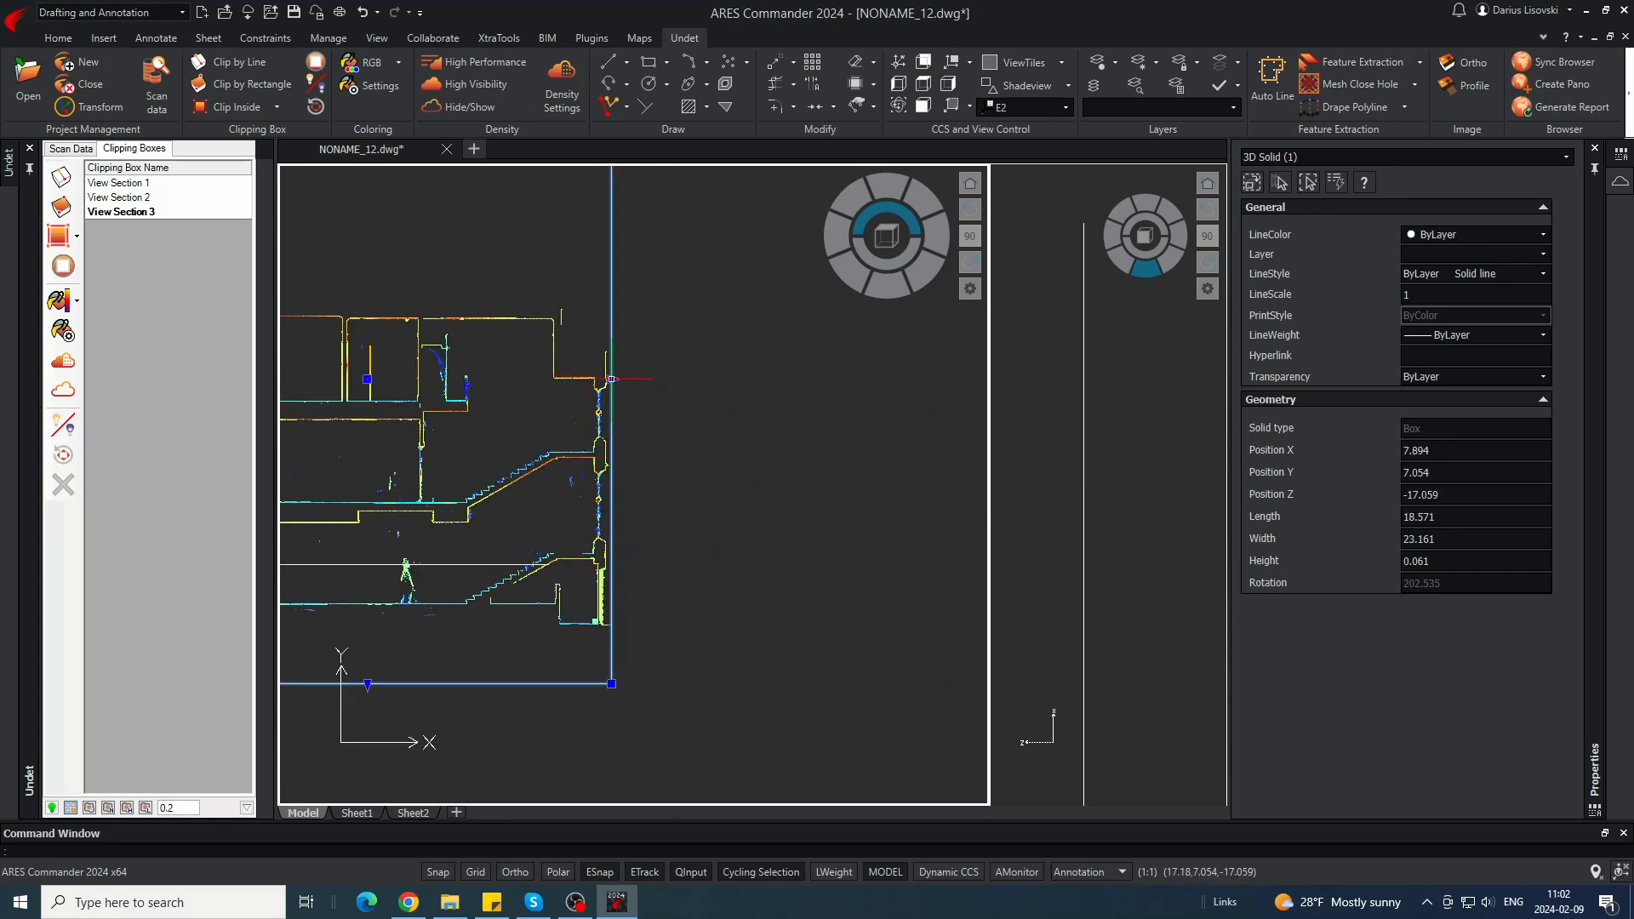
click(611, 379)
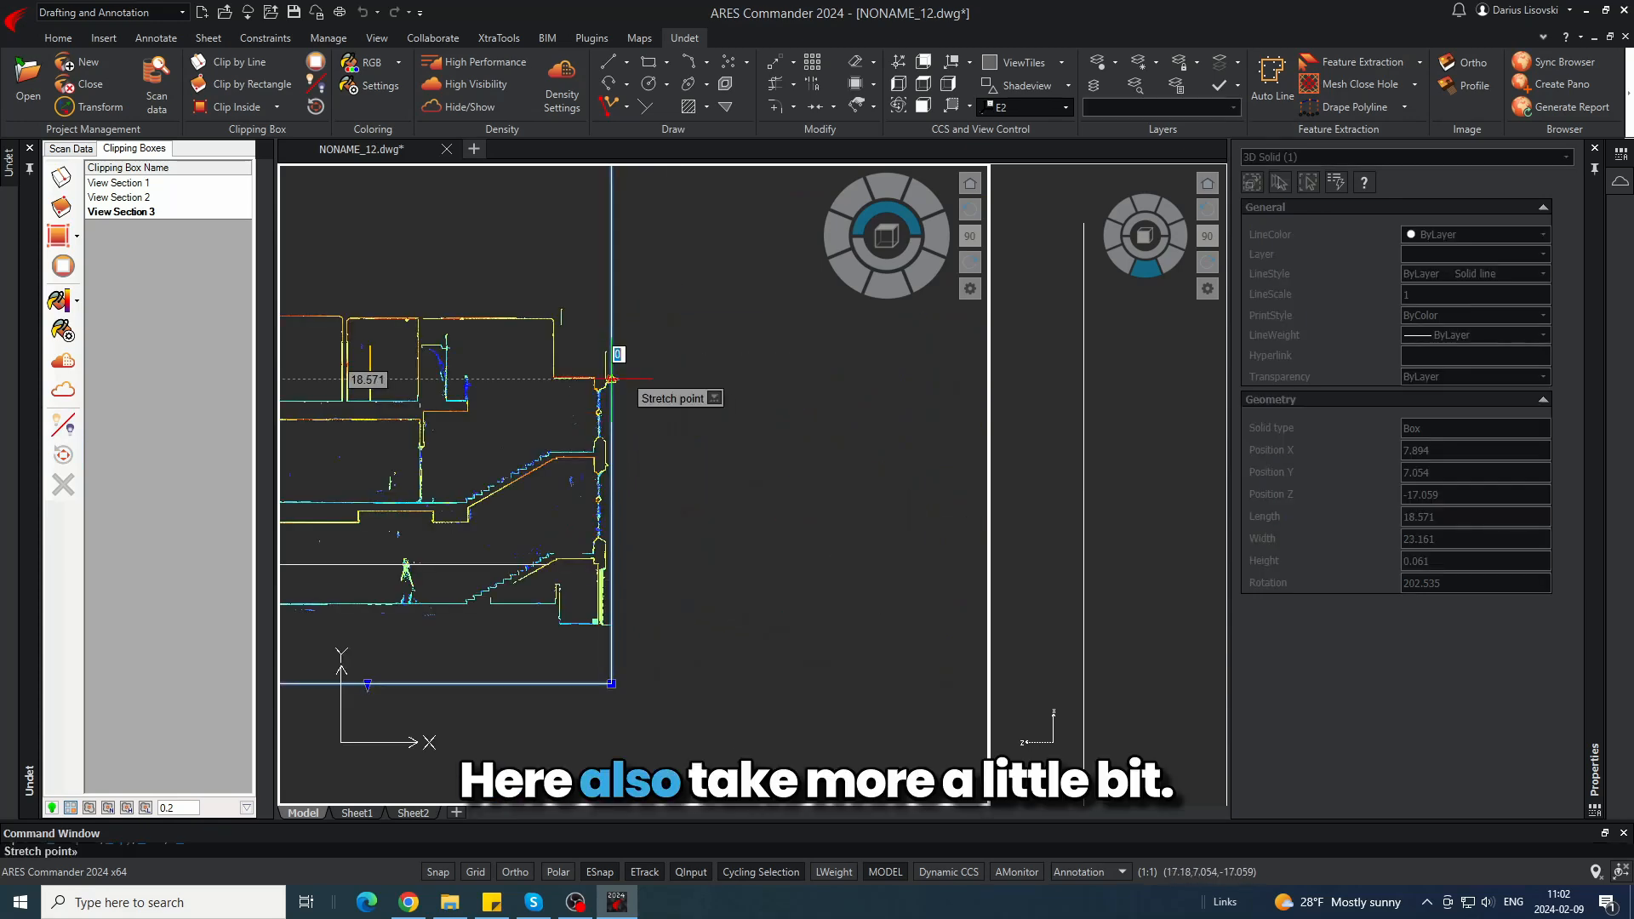
click(644, 394)
key(Escape)
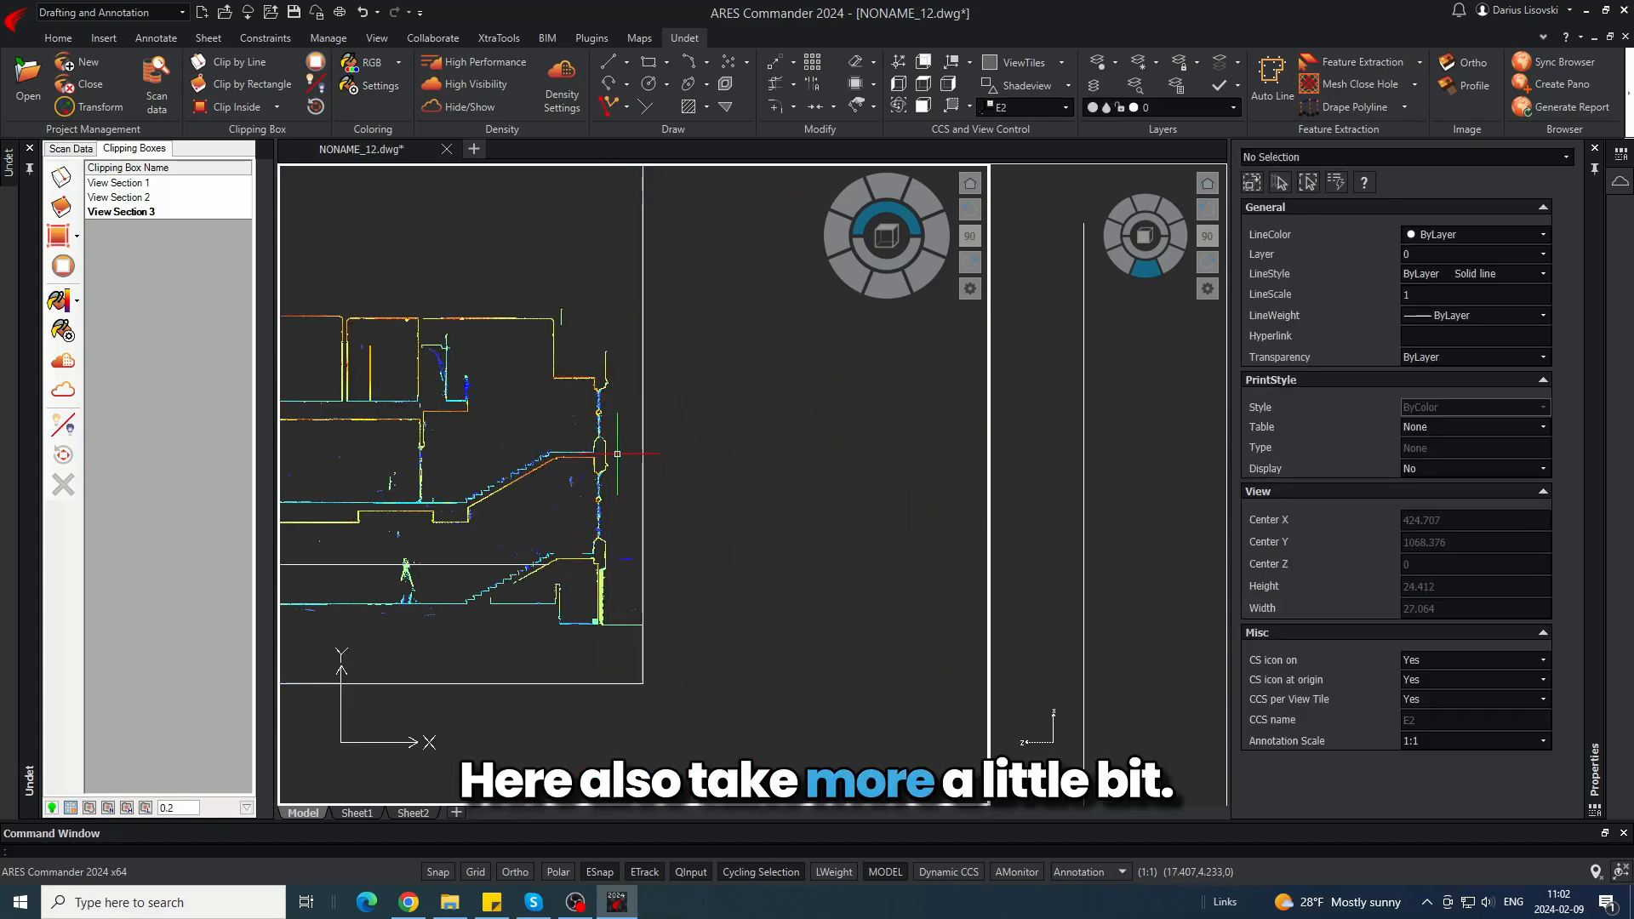
- Inspect the extended section along the facade walls, ground floor and staircases
scroll(766, 502, down, 3)
scroll(448, 397, up, 5)
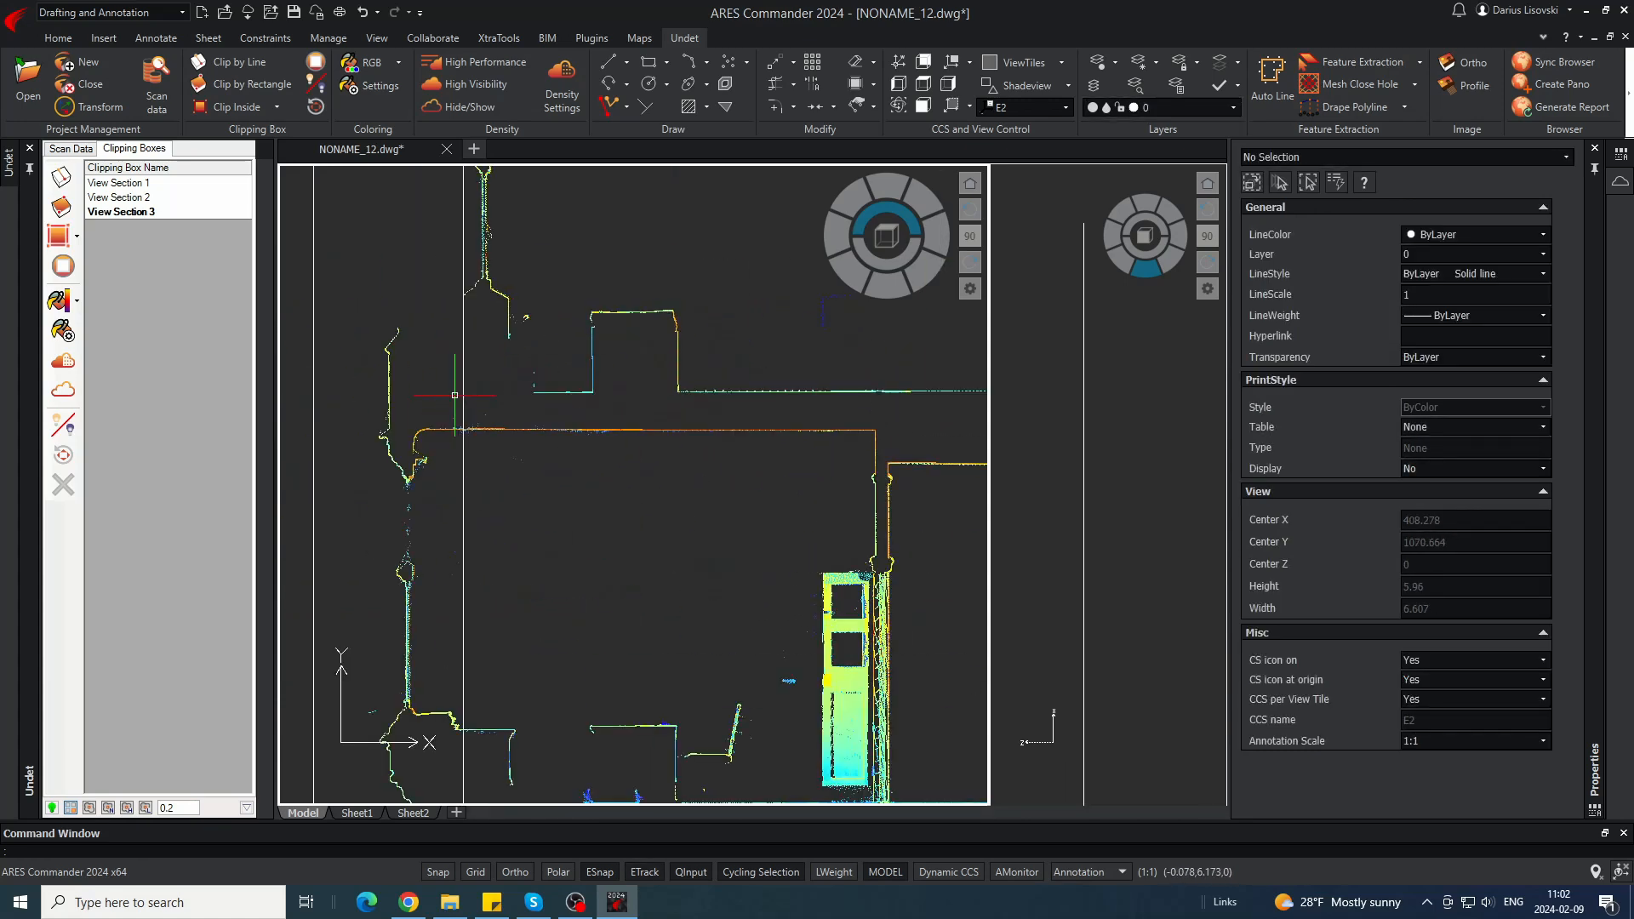
middle_drag(499, 648, 451, 271)
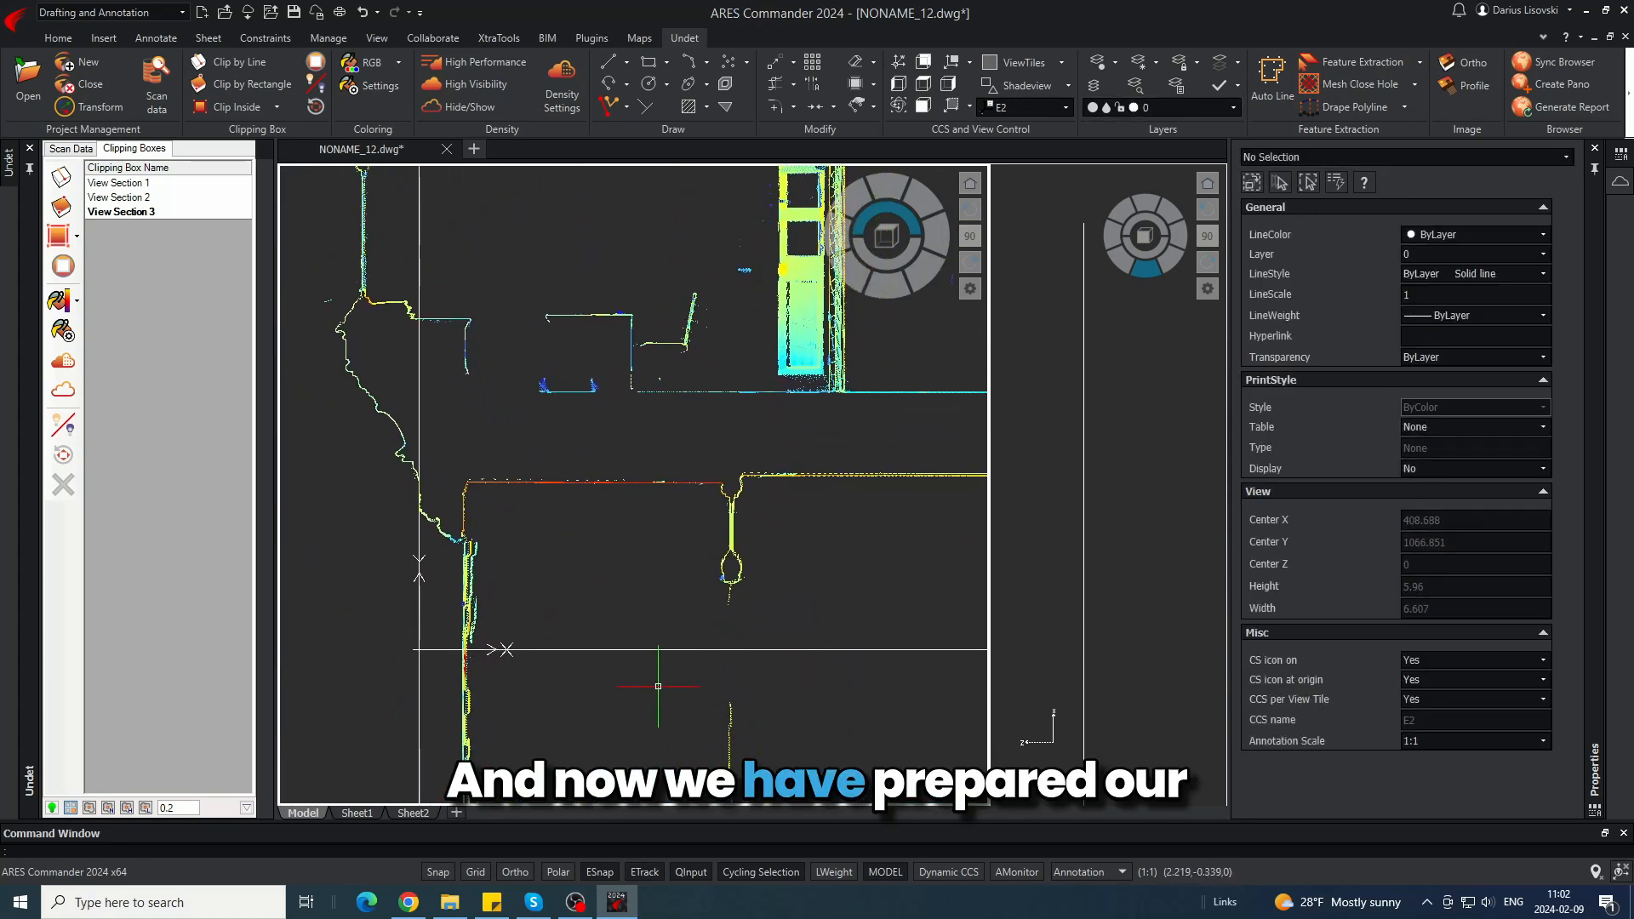
middle_drag(657, 680, 568, 439)
scroll(791, 510, down, 4)
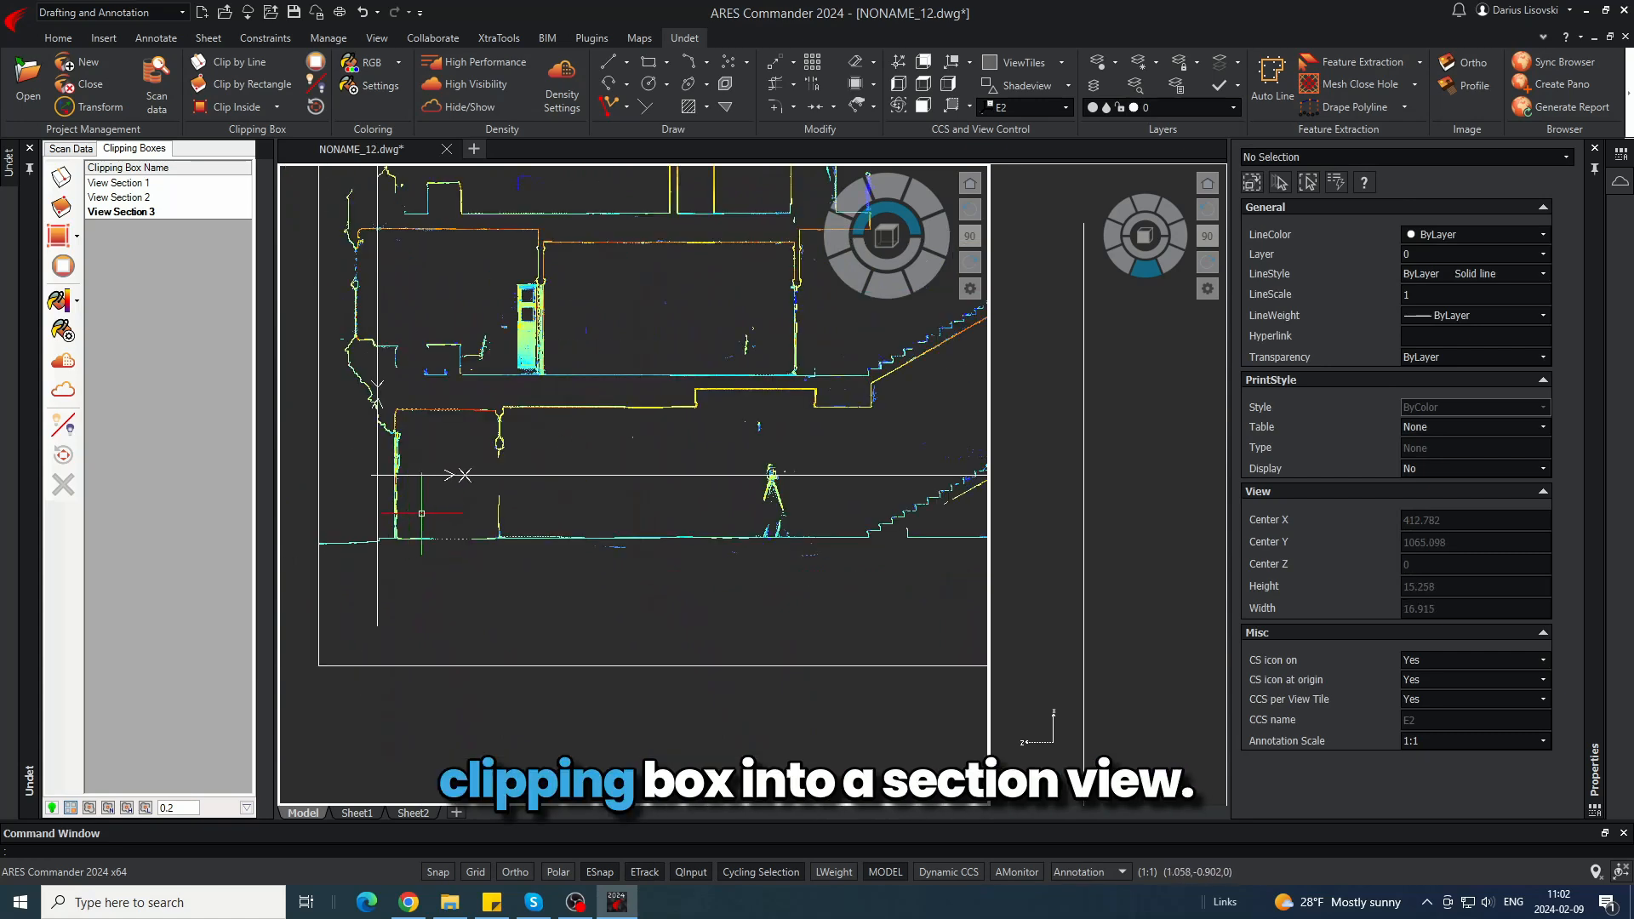
middle_drag(799, 548, 417, 536)
scroll(646, 445, down, 2)
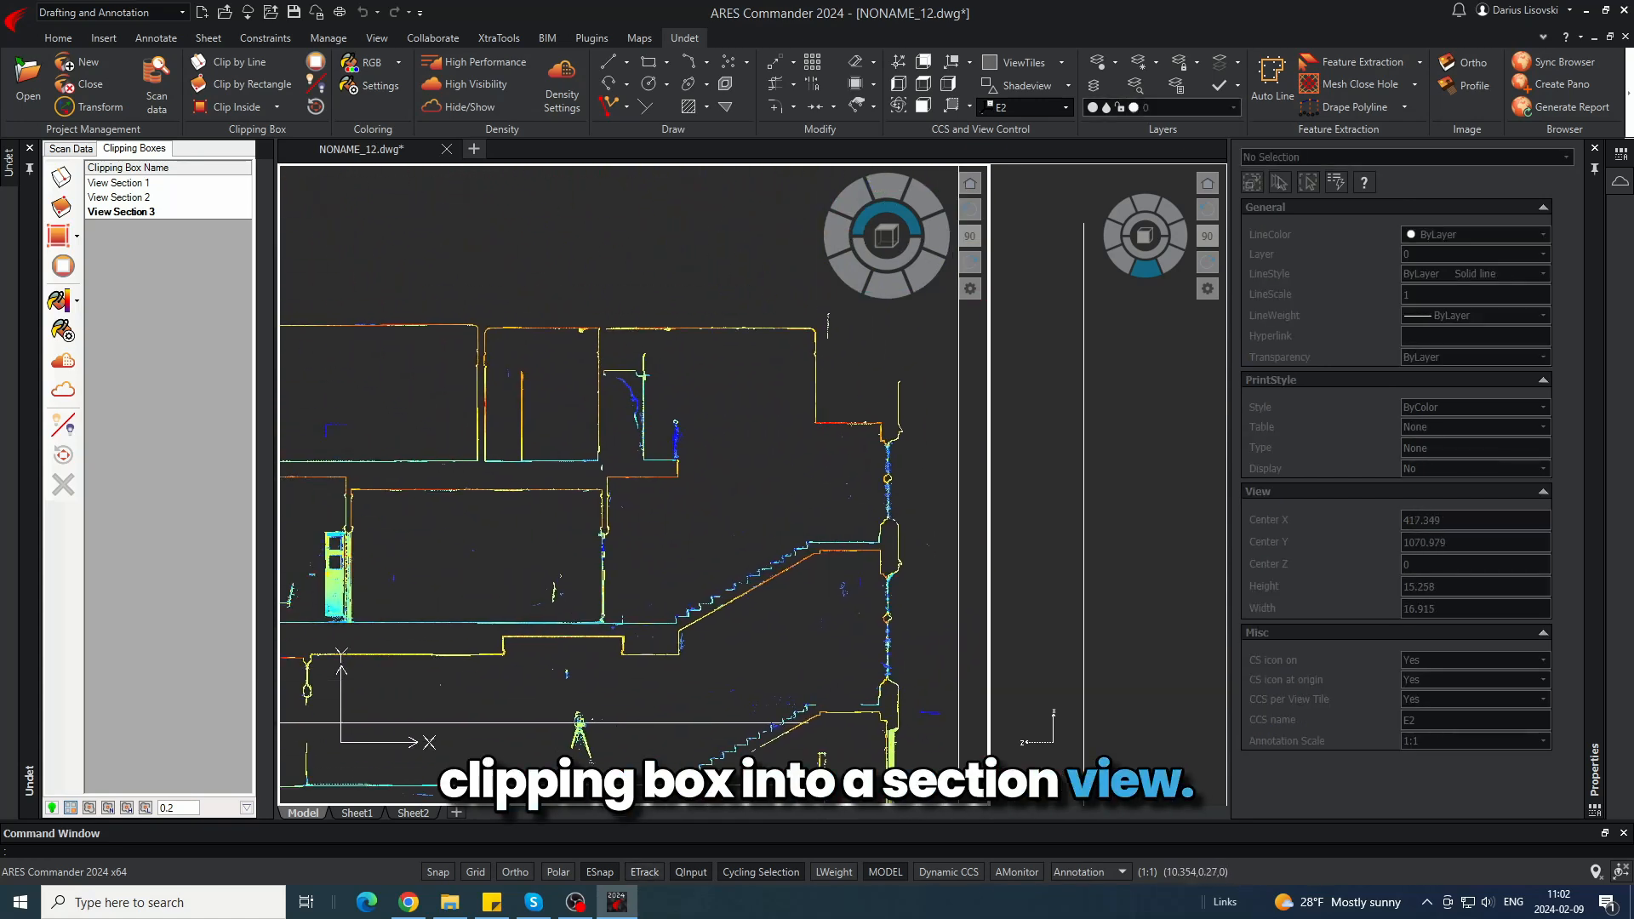
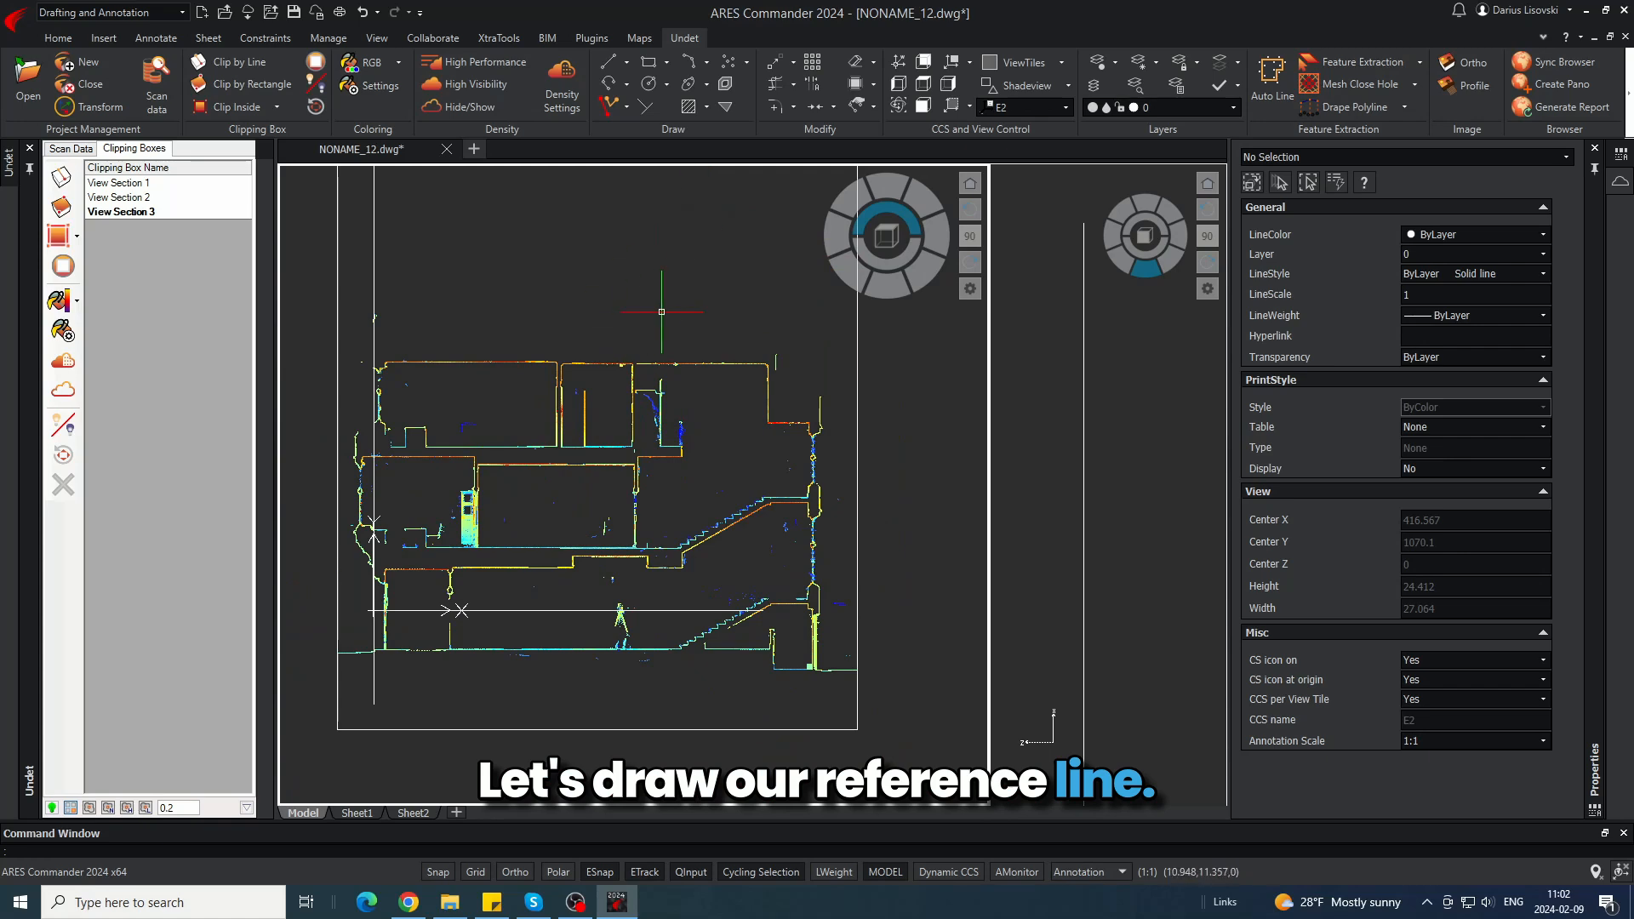
- Switch back to the World coordinate system and set its plan view
click(1065, 107)
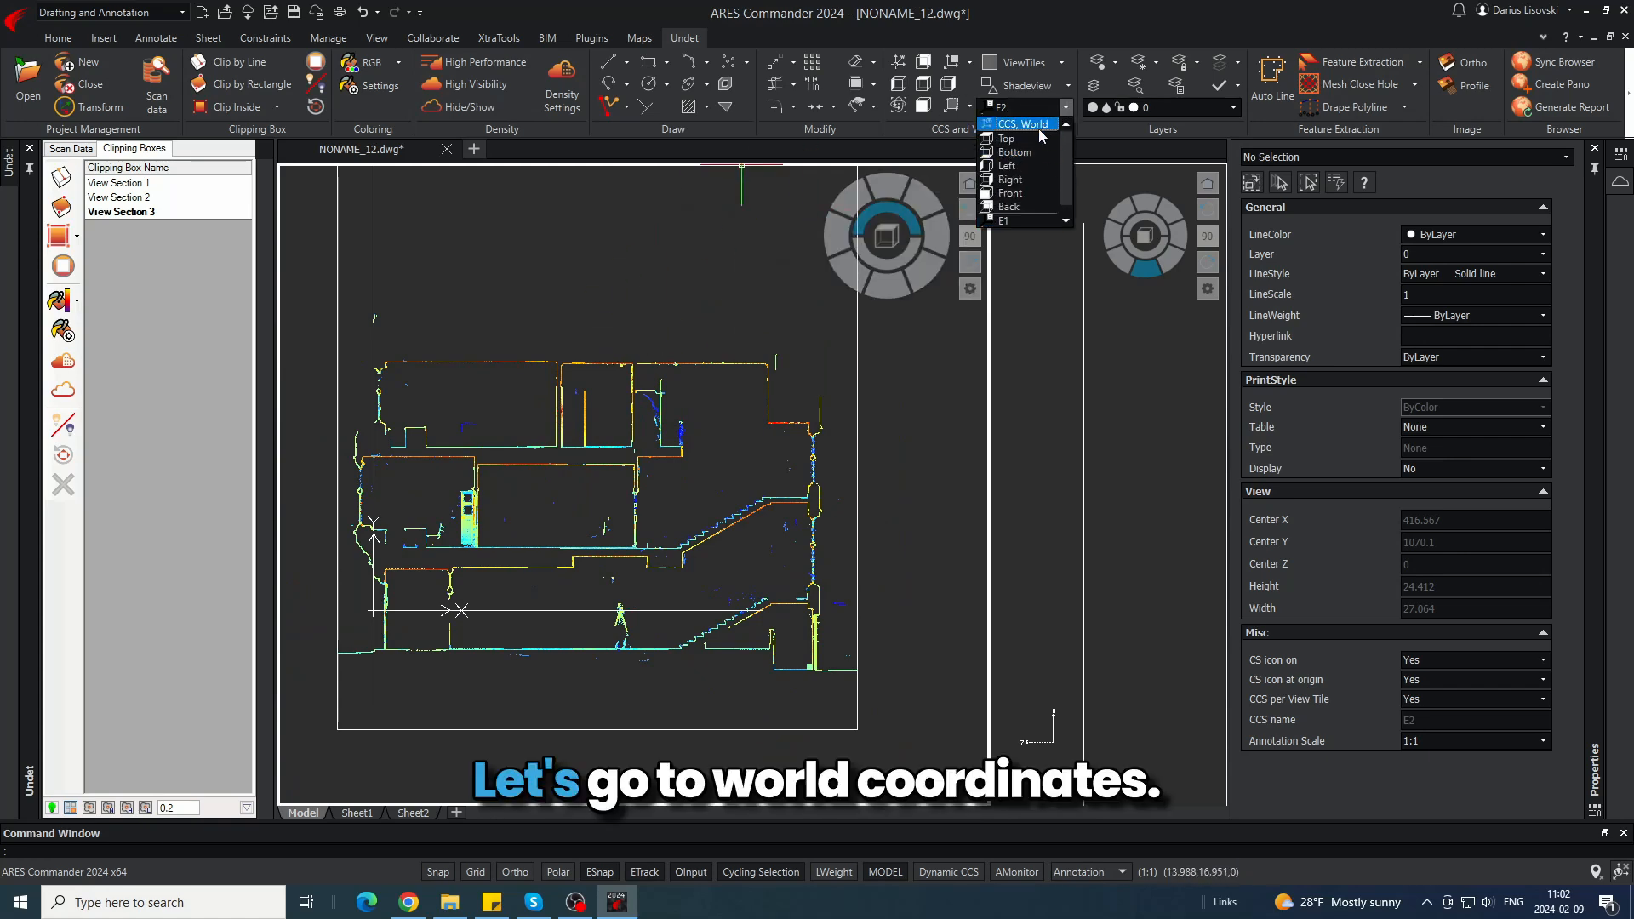
click(1017, 195)
click(650, 272)
click(614, 290)
text(pla)
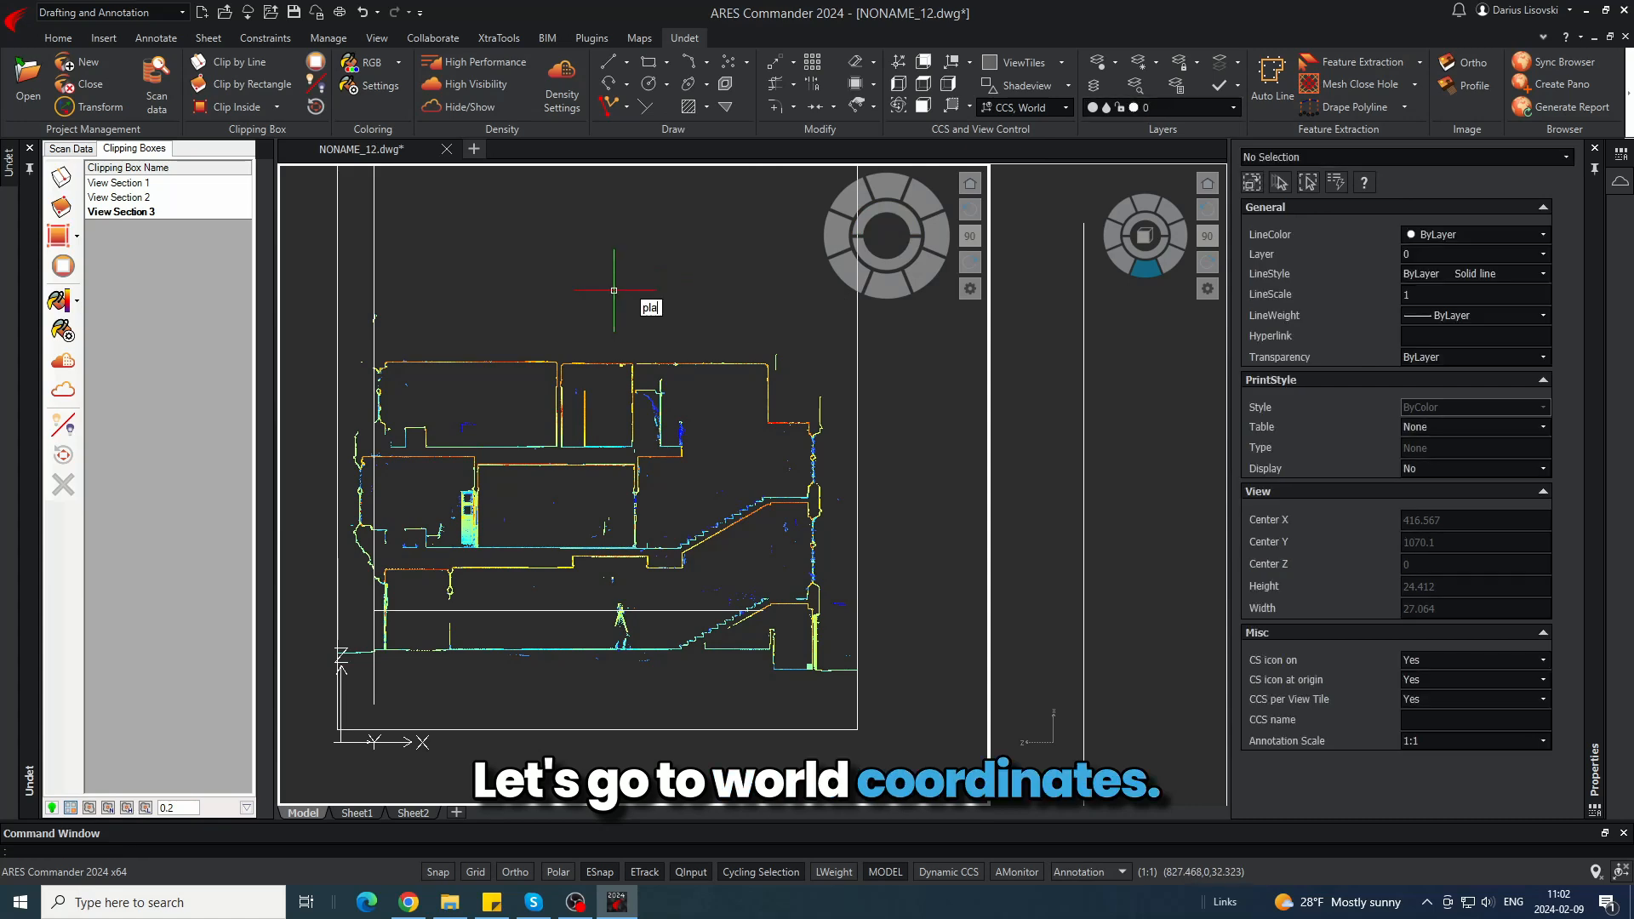
text(n)
key(Return)
key(Return)
scroll(627, 530, up, 5)
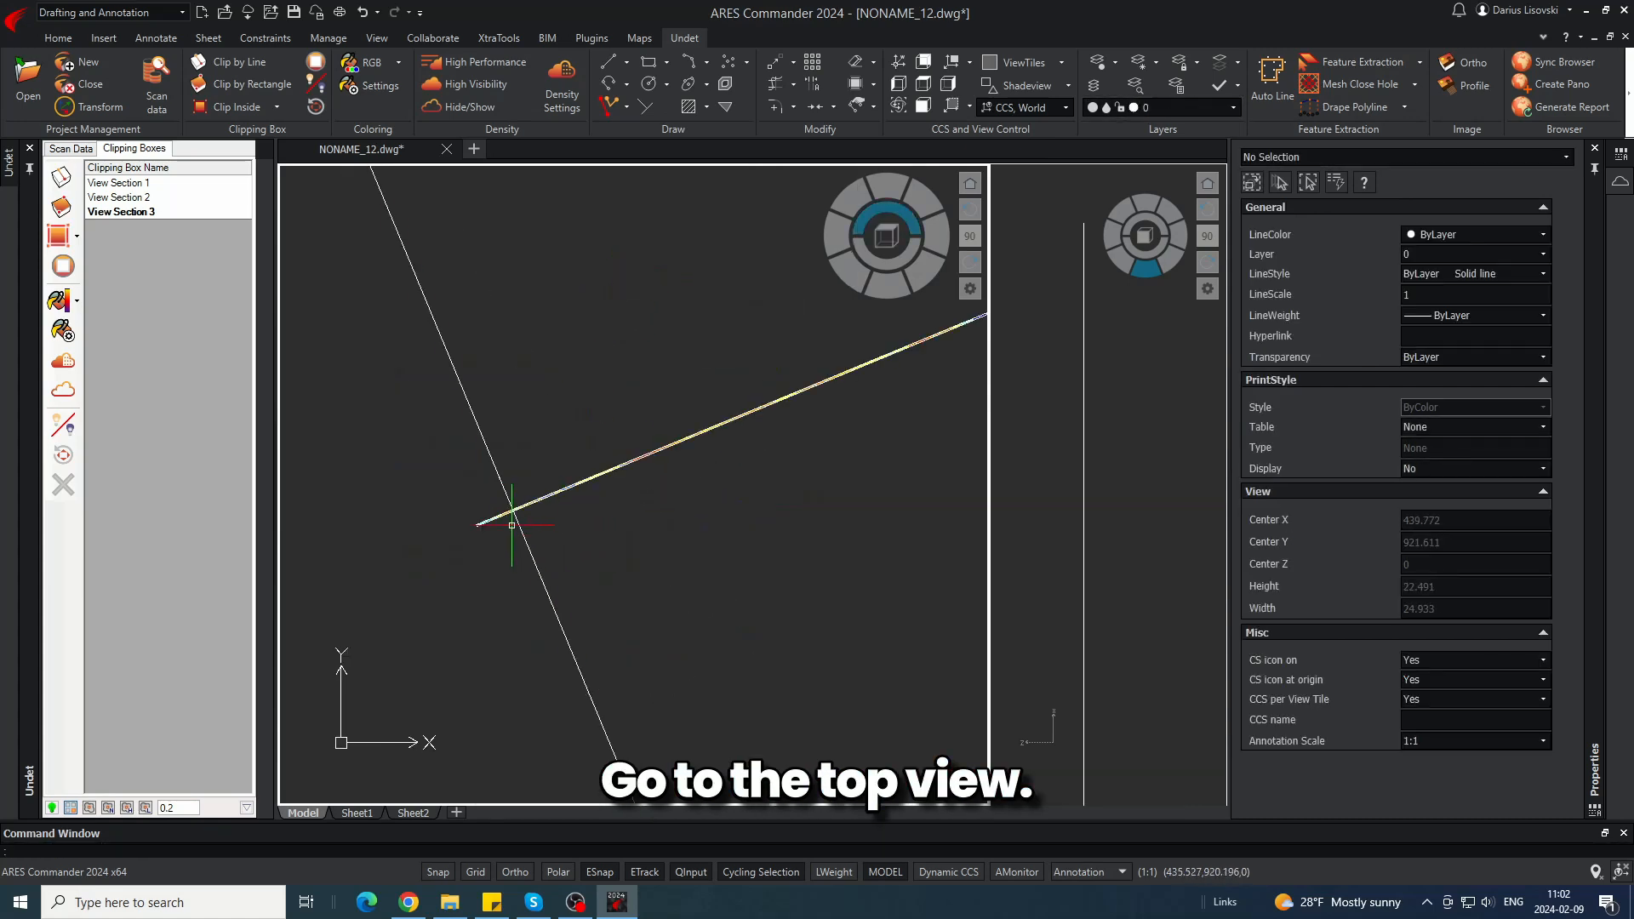
- Draw a polyline along the thin section from its far end, ending perpendicular to the long facade reference line
scroll(511, 525, up, 3)
scroll(508, 536, down, 2)
text(pl)
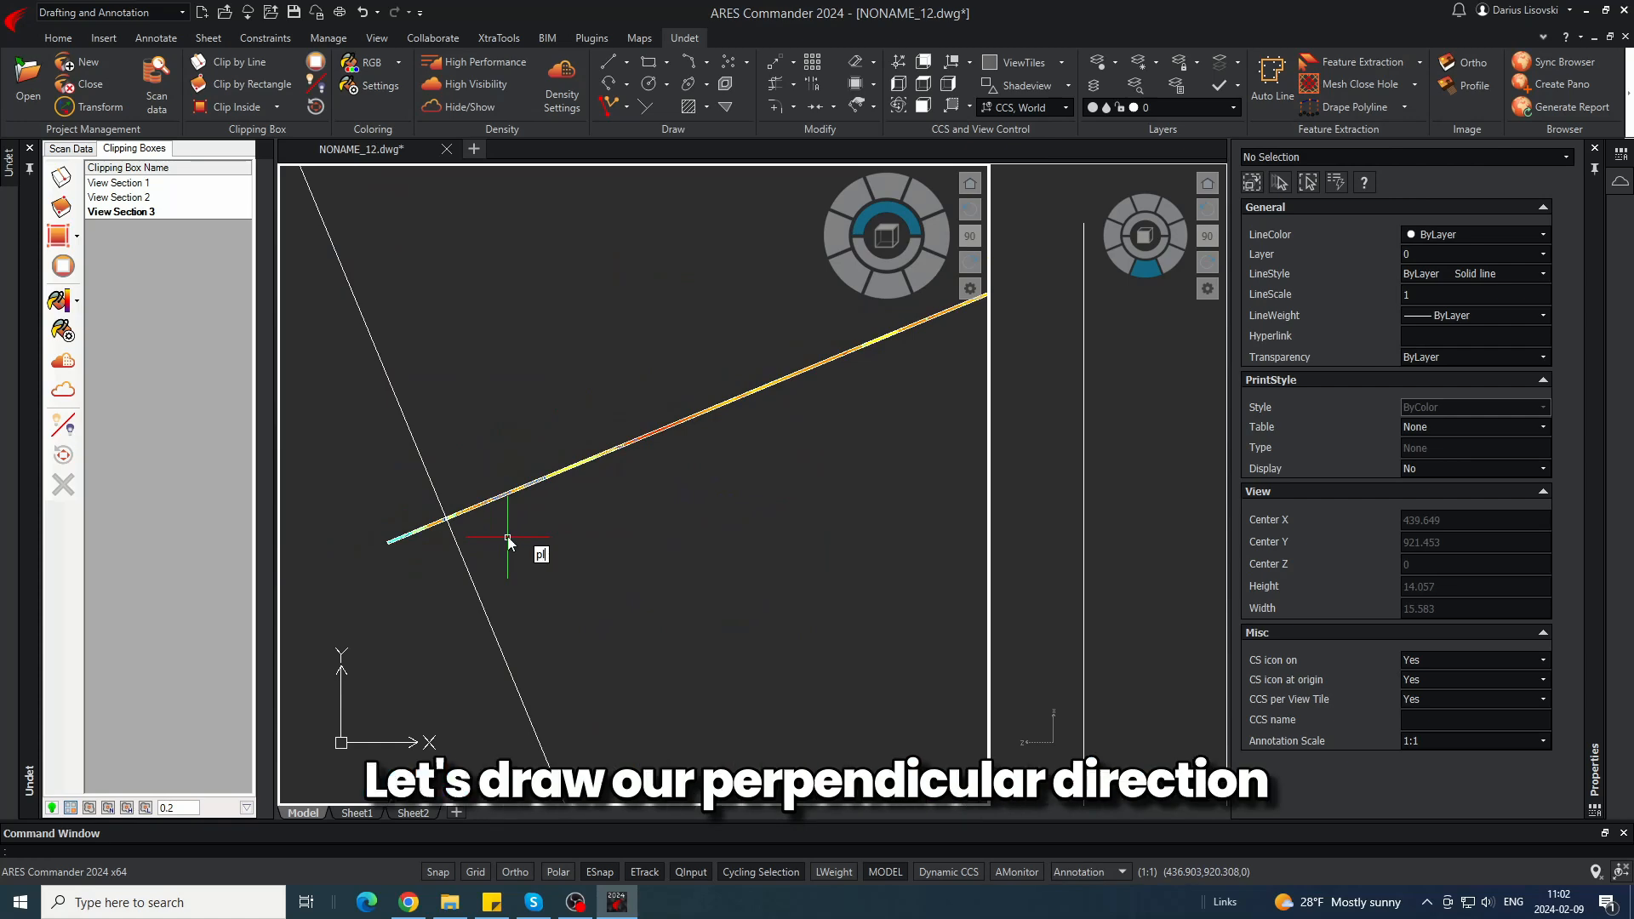
key(Return)
key(F3)
scroll(732, 393, up, 4)
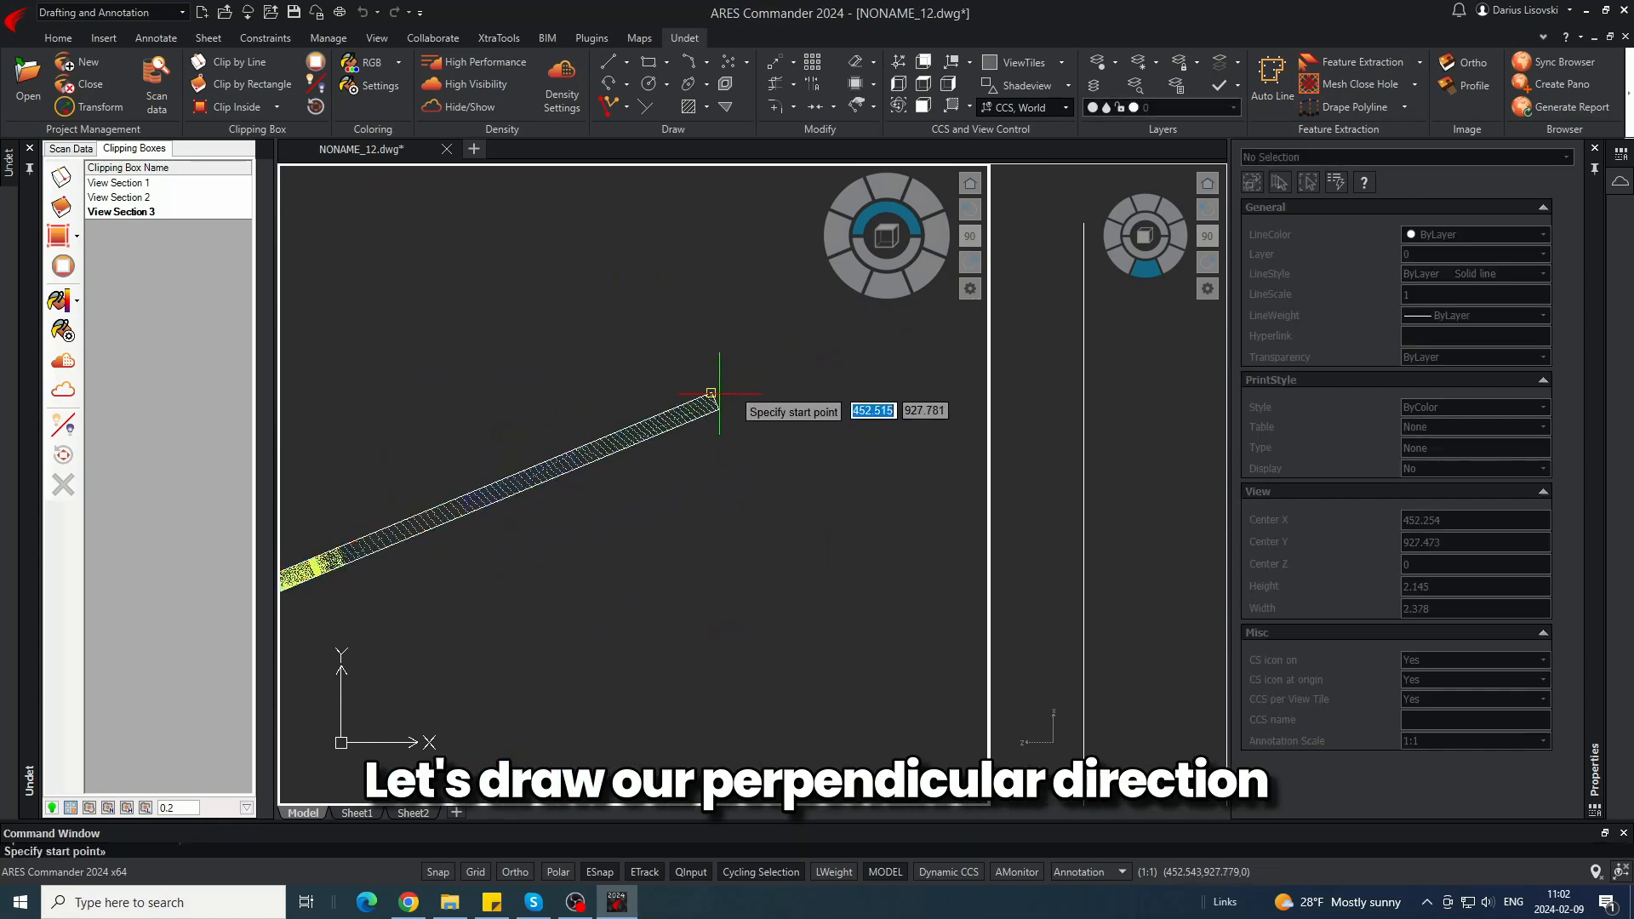
click(792, 392)
scroll(895, 408, down, 8)
scroll(418, 642, up, 4)
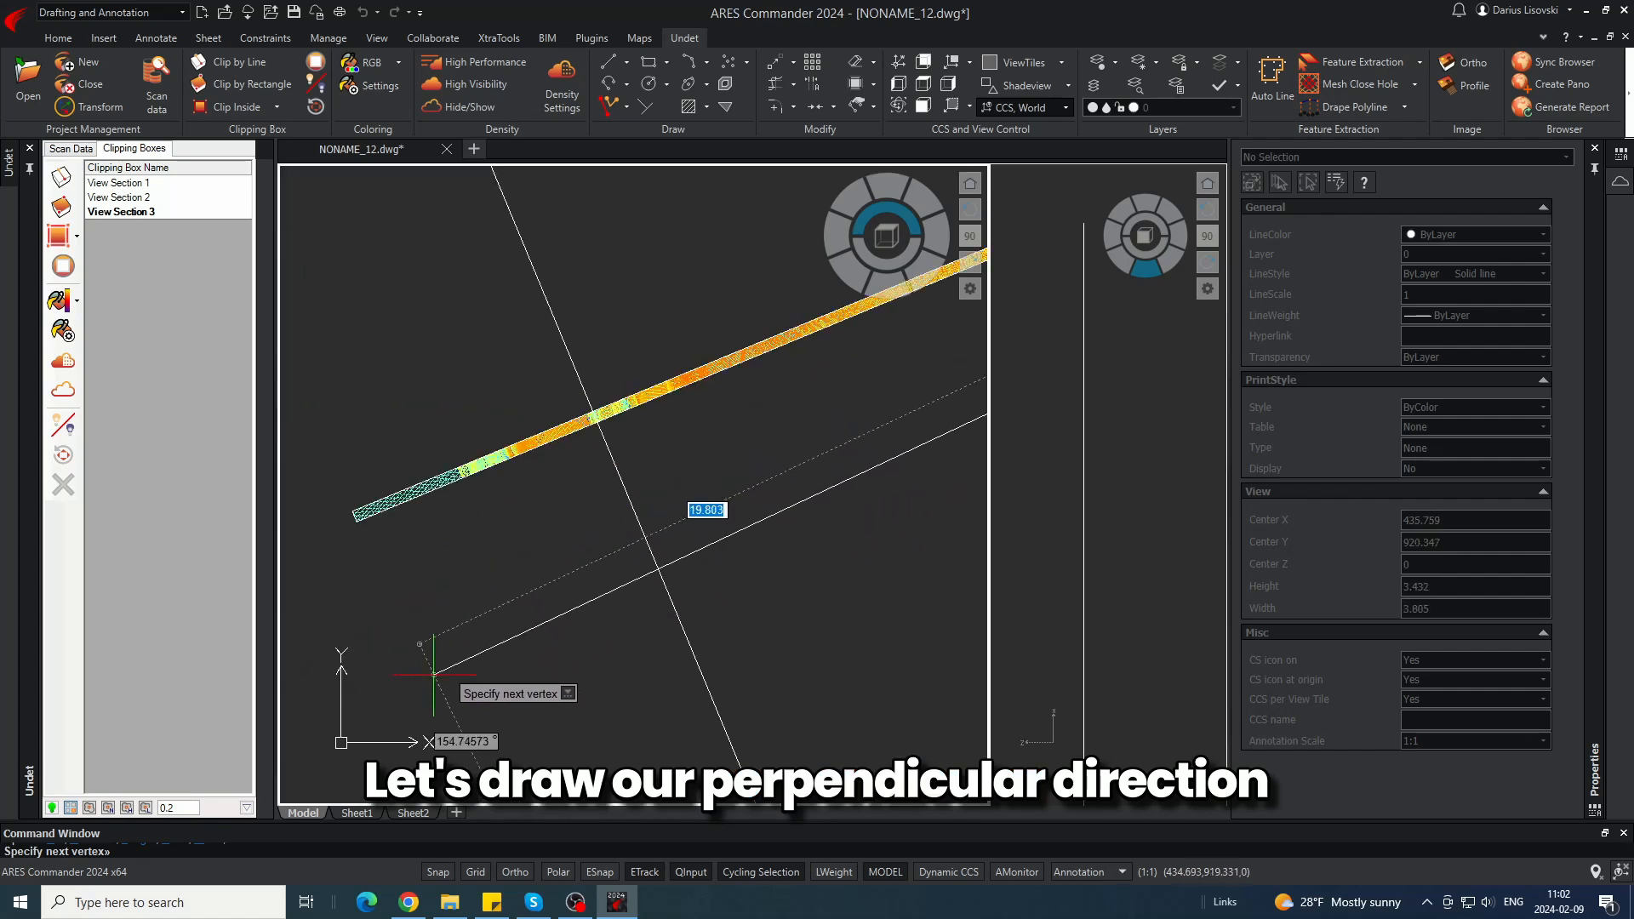
shift+right_click(434, 673)
click(527, 545)
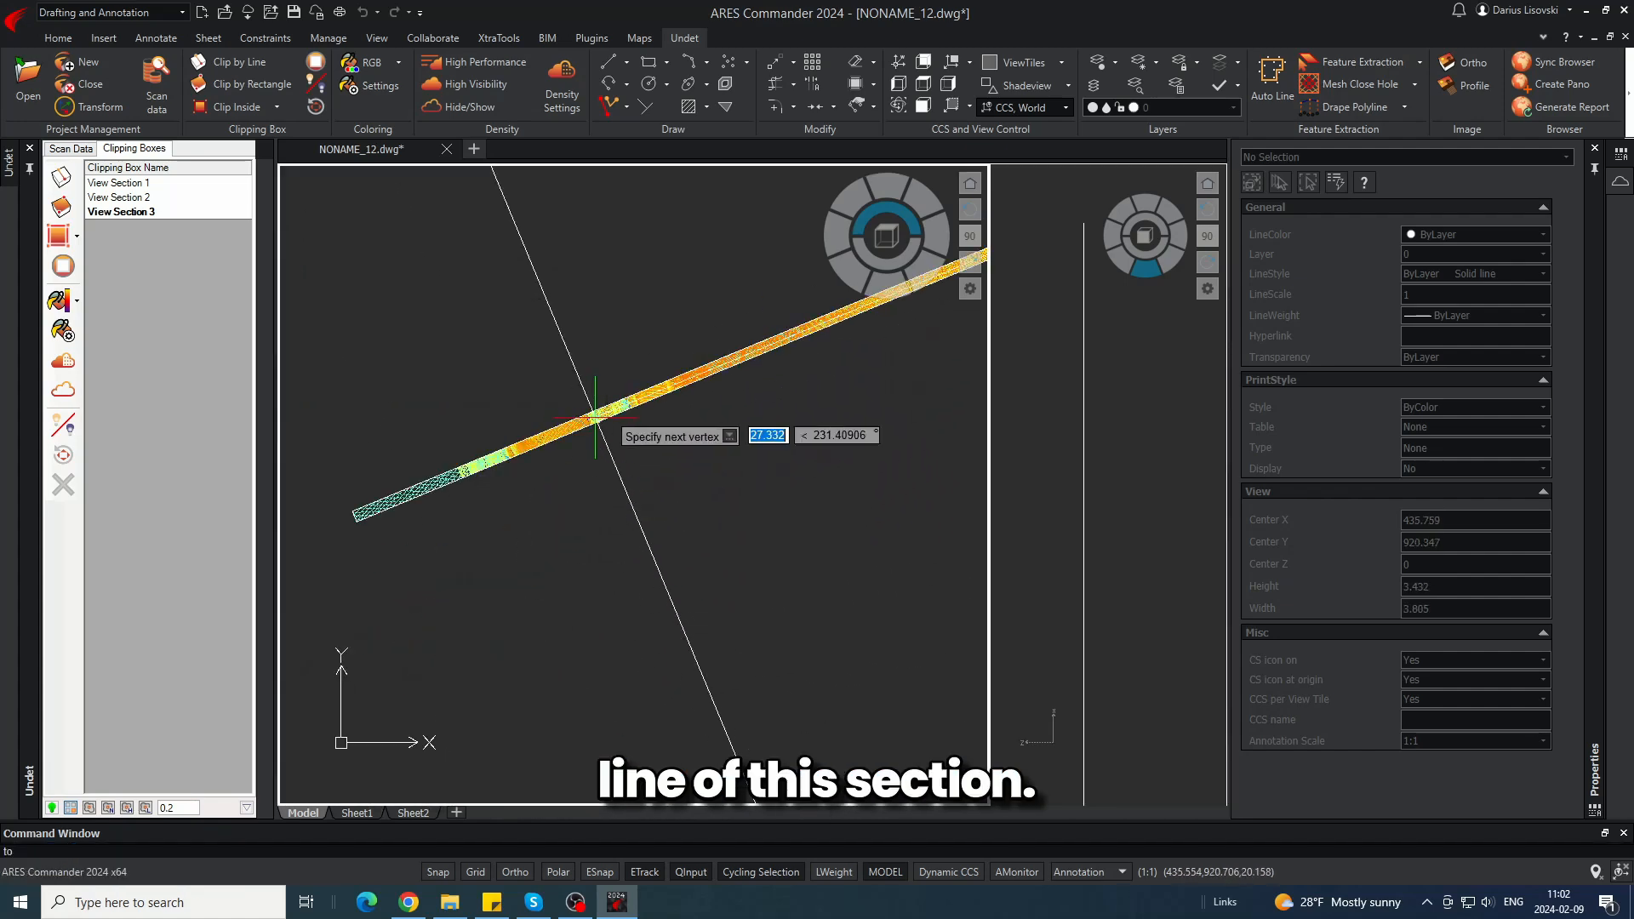
scroll(595, 417, up, 2)
click(600, 424)
key(Escape)
scroll(418, 579, down, 4)
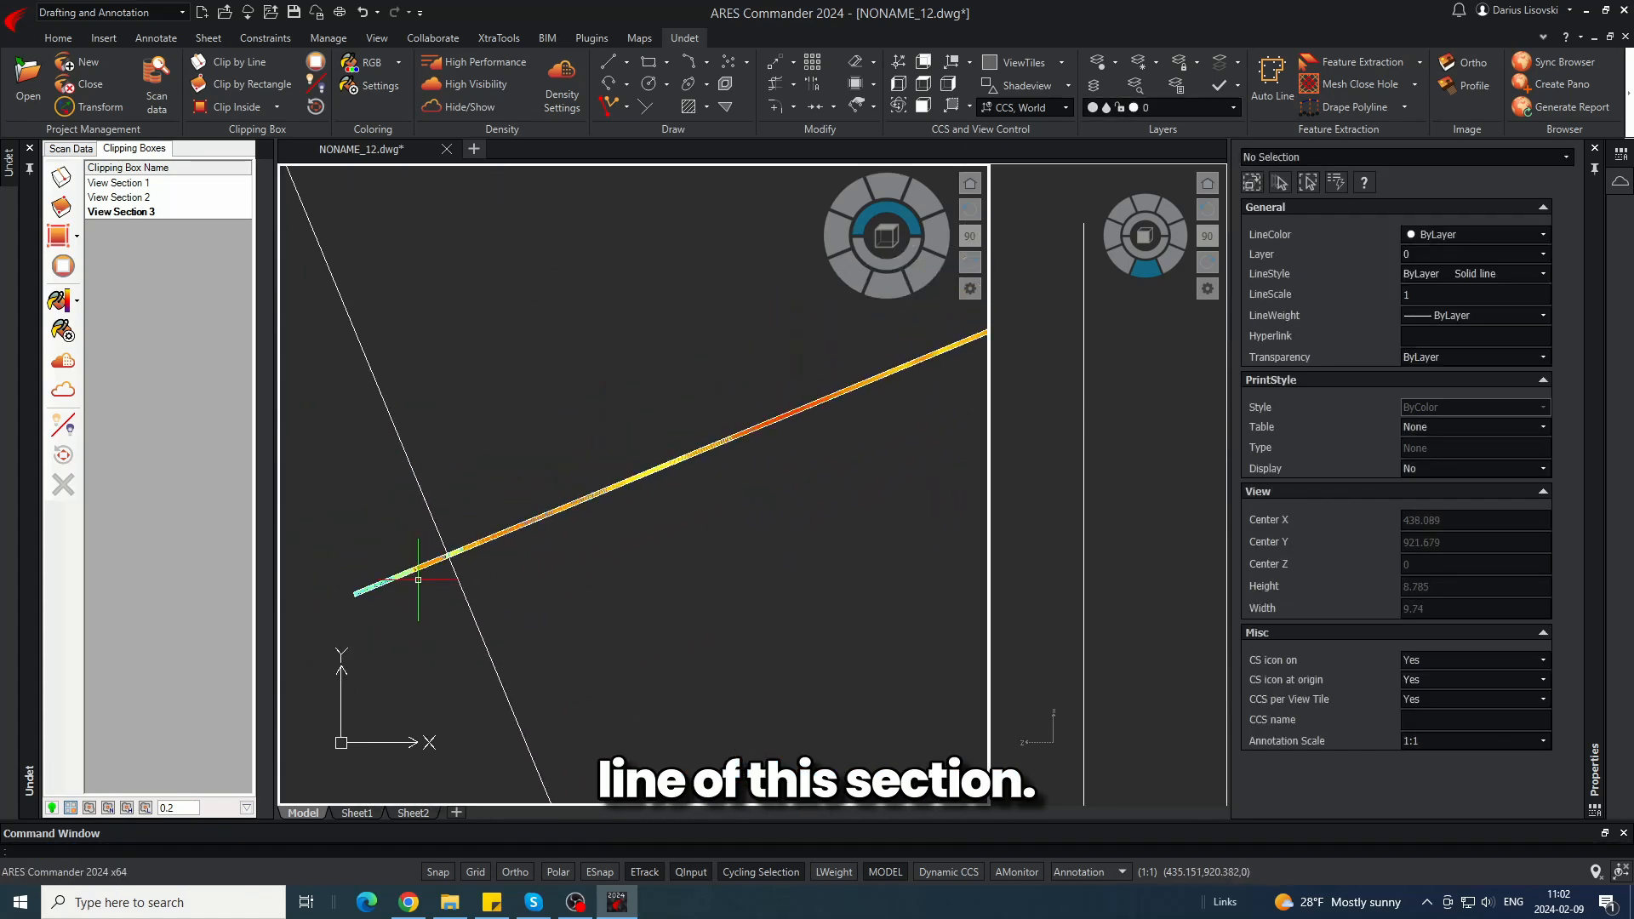
- Hide the point cloud and create a new layer named S1
click(64, 388)
scroll(845, 437, down, 5)
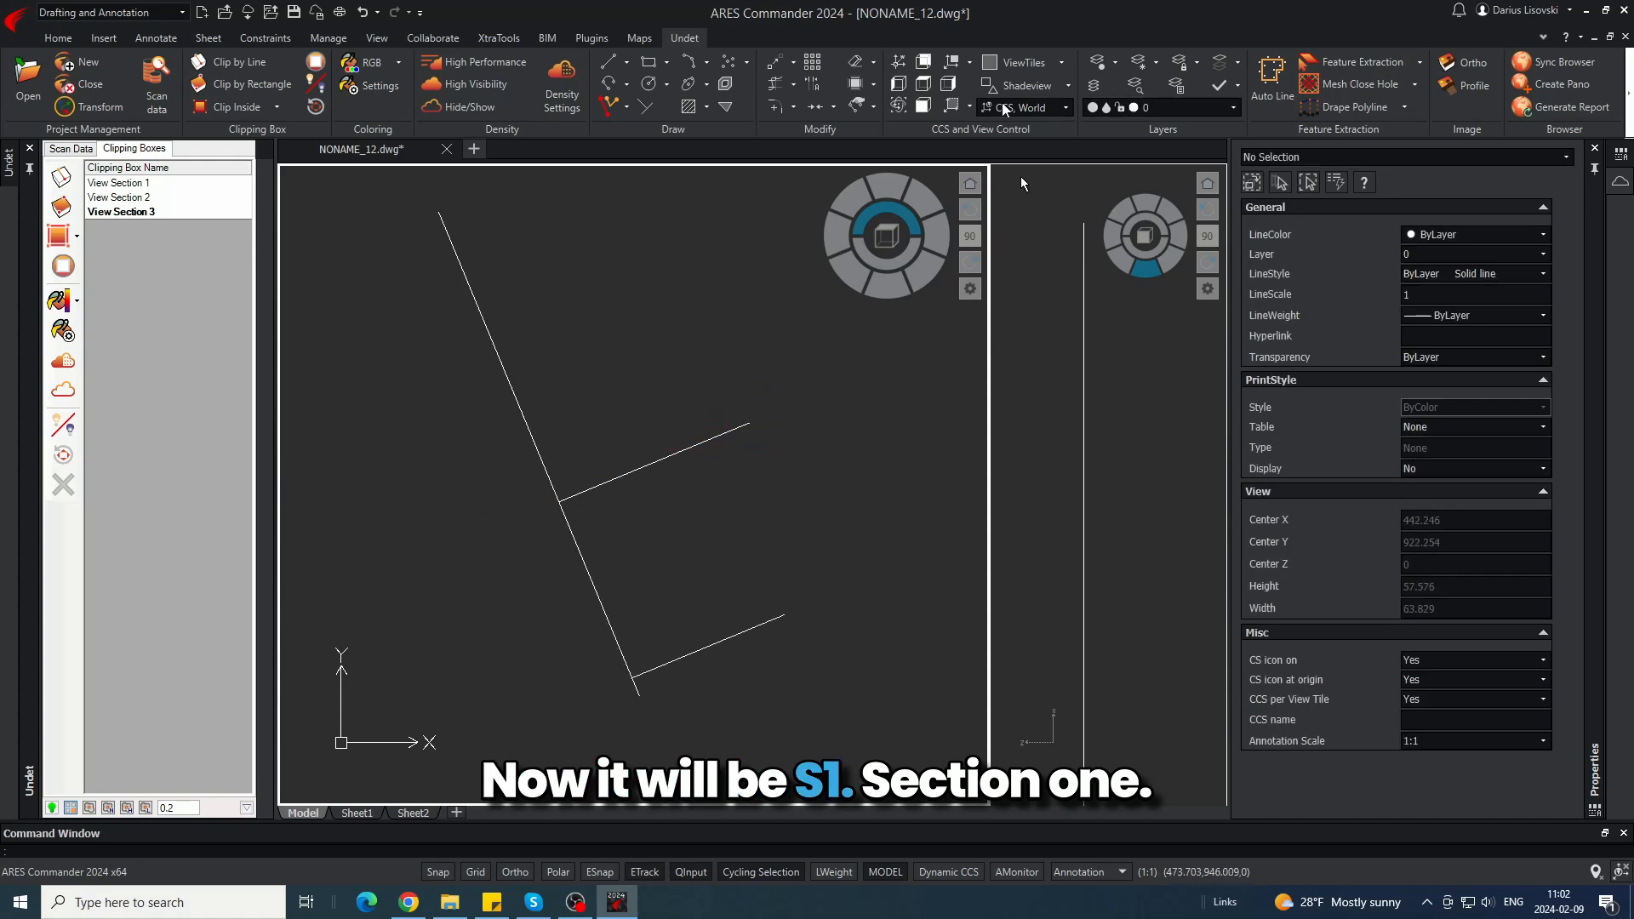
click(1093, 85)
click(1280, 160)
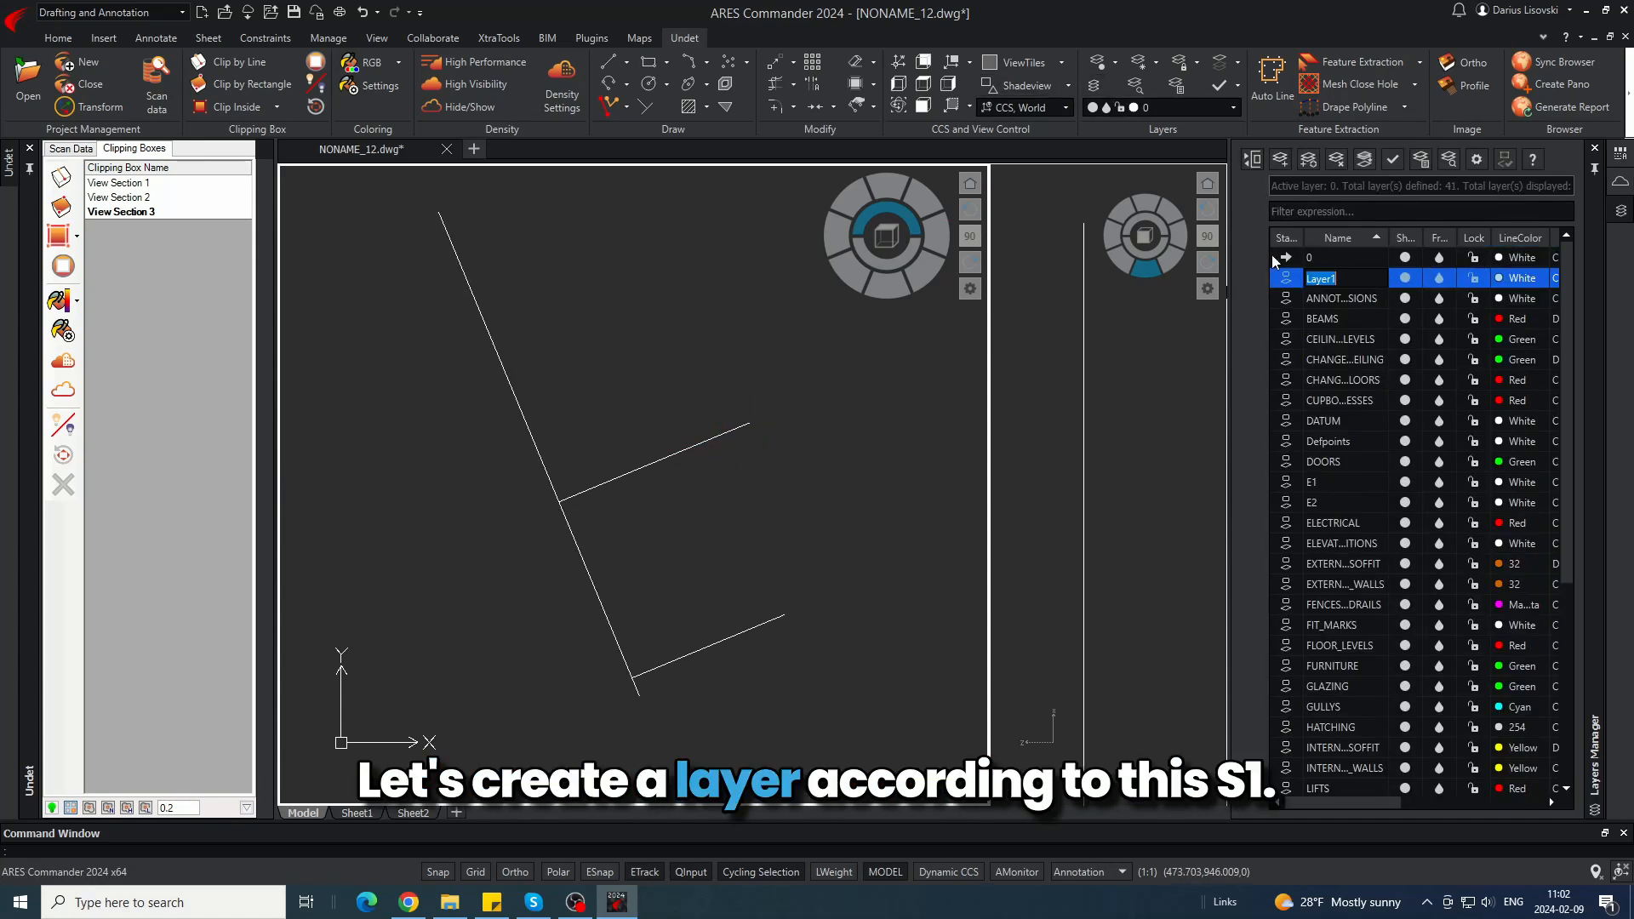
text(S1)
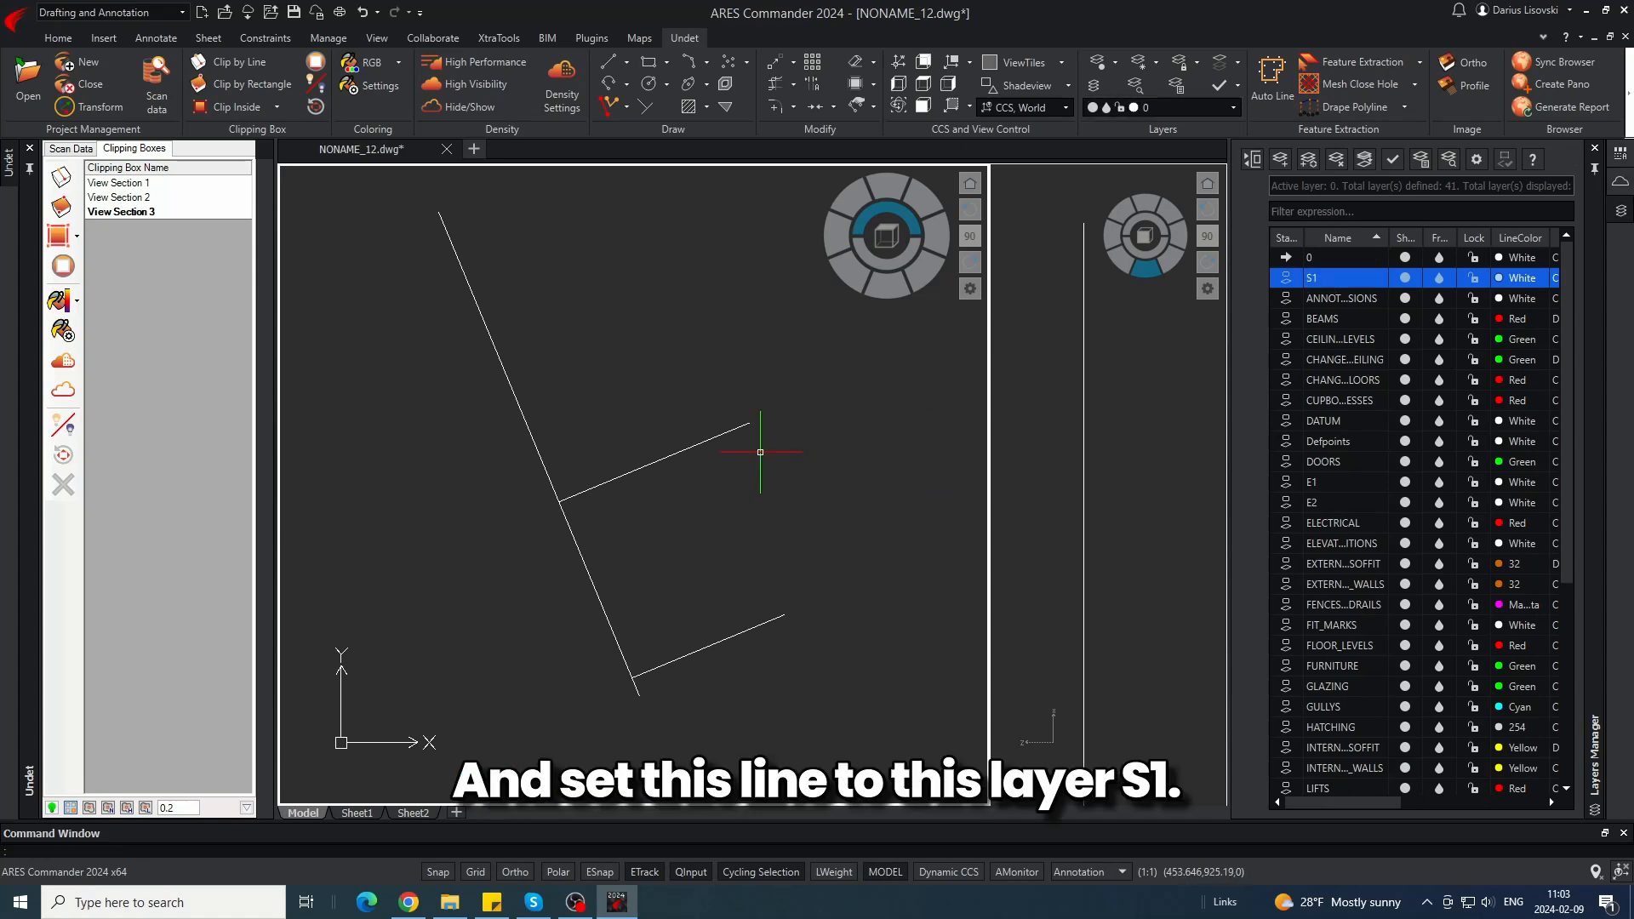
- Assign the new section reference line to layer S1
click(728, 433)
click(1235, 107)
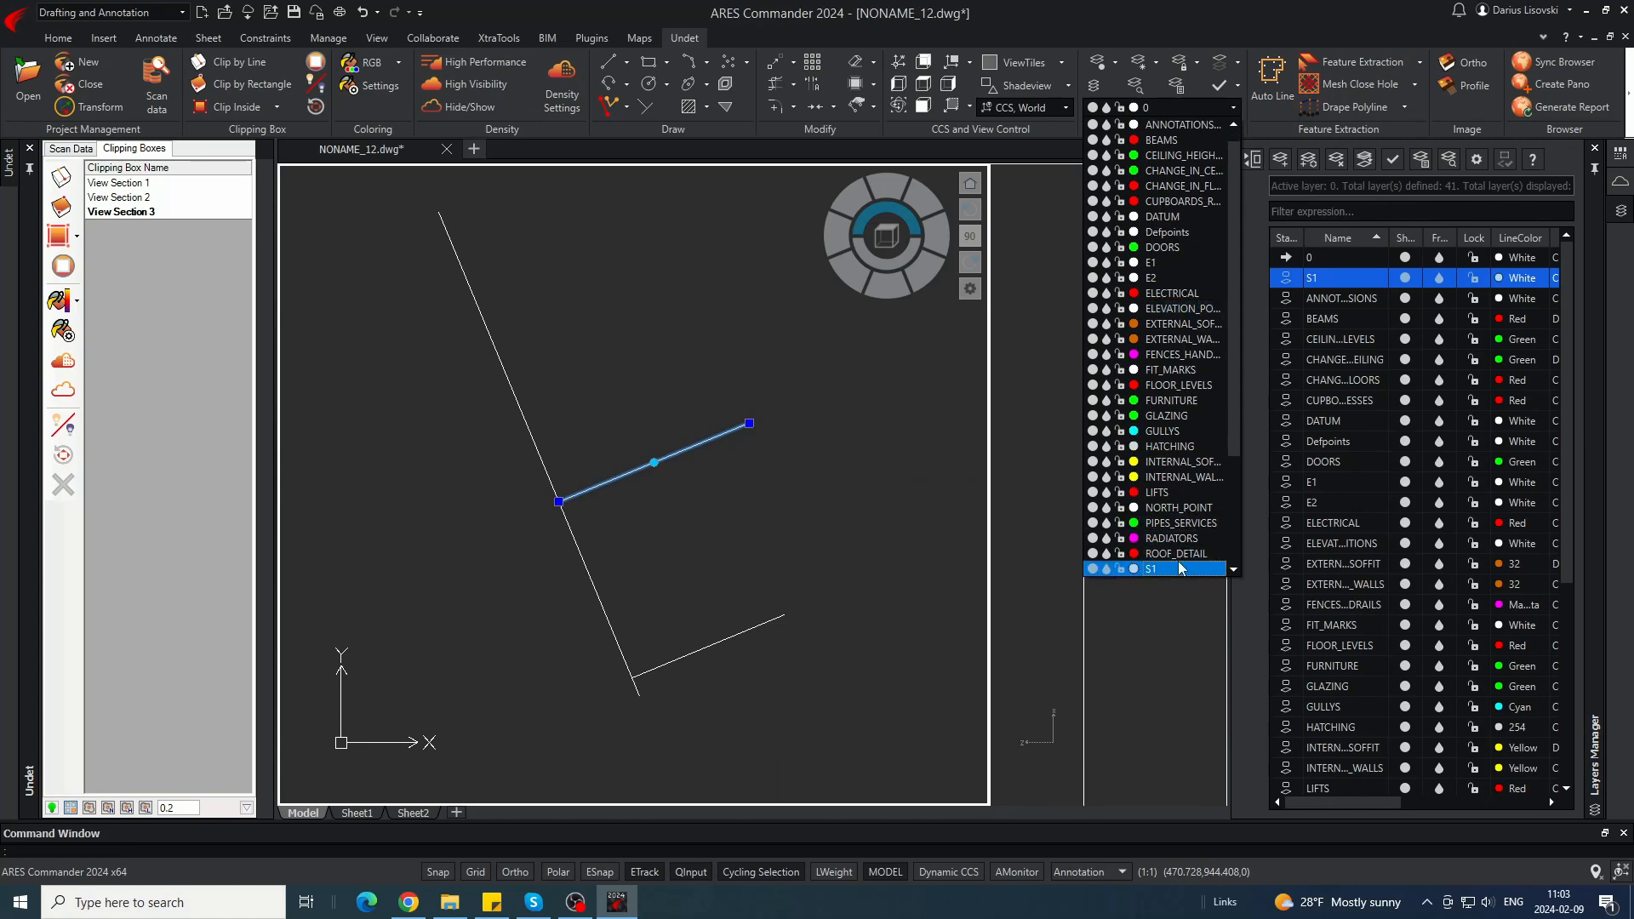
click(1152, 568)
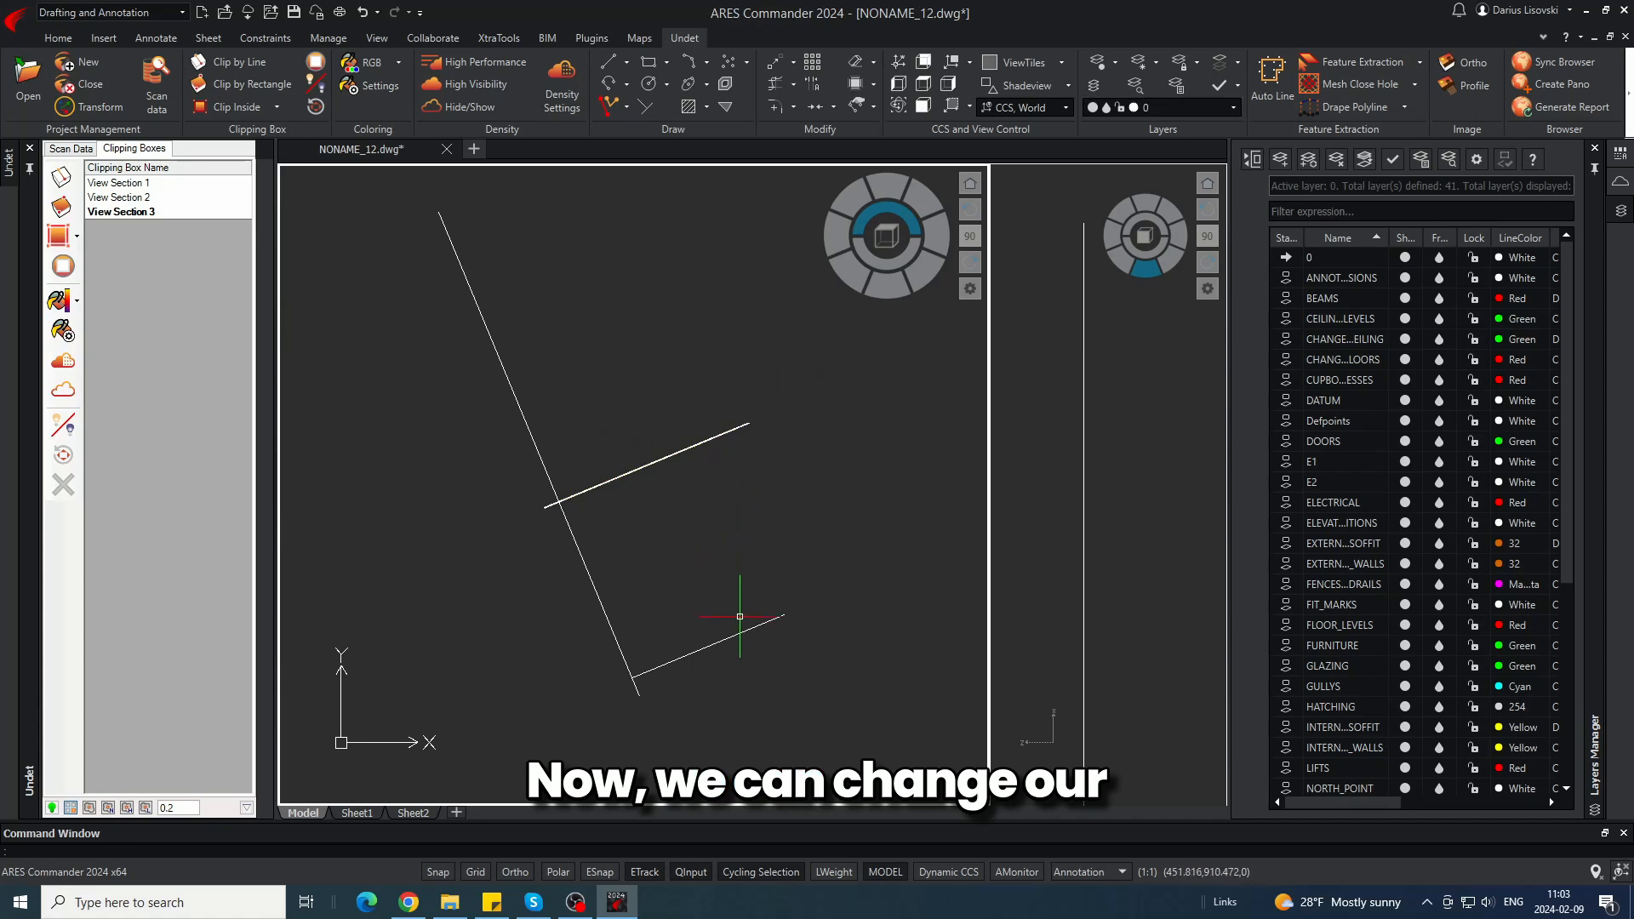
- Set the elevation of the E2 reference line to 0
shift+middle_drag(735, 623, 783, 523)
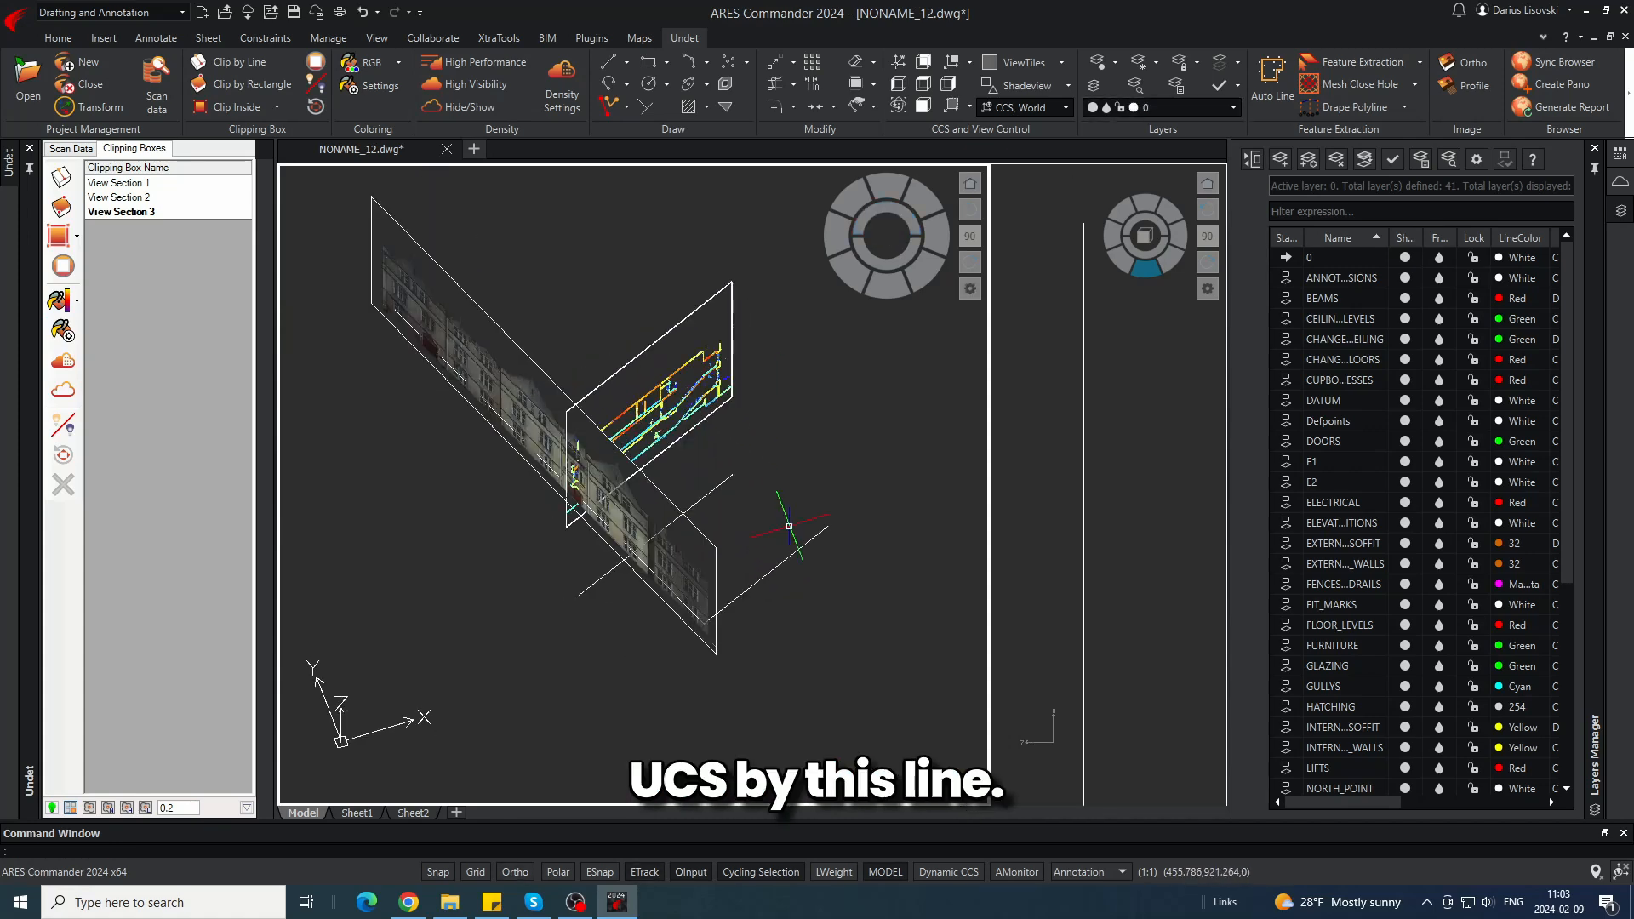
shift+middle_drag(810, 600, 757, 573)
scroll(657, 581, up, 5)
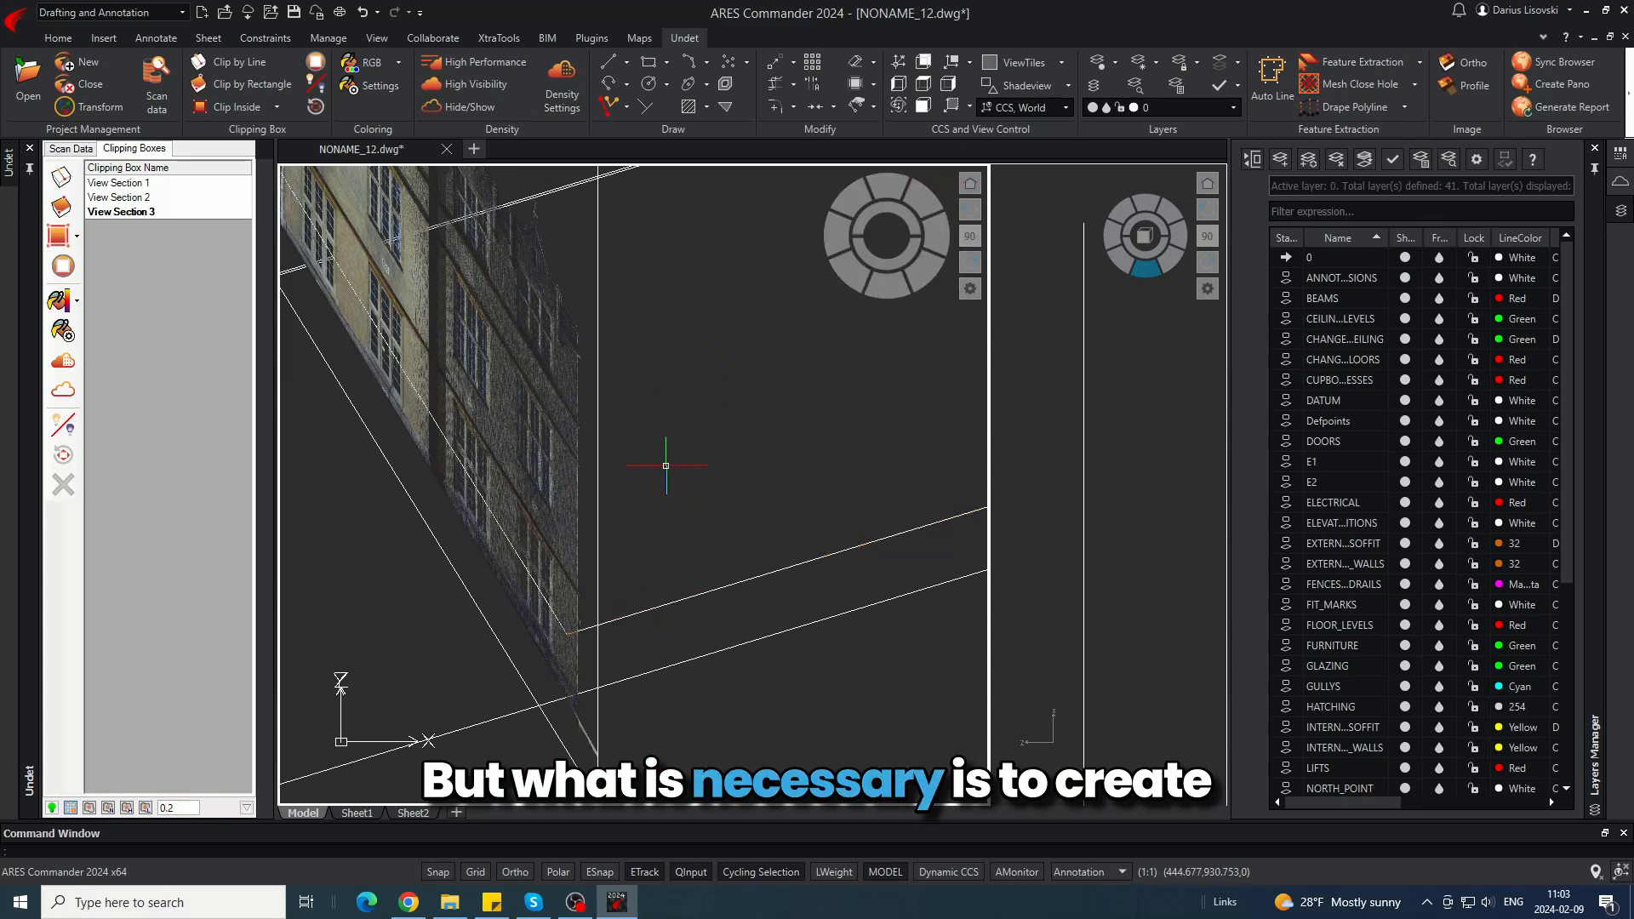
scroll(664, 462, down, 3)
click(667, 555)
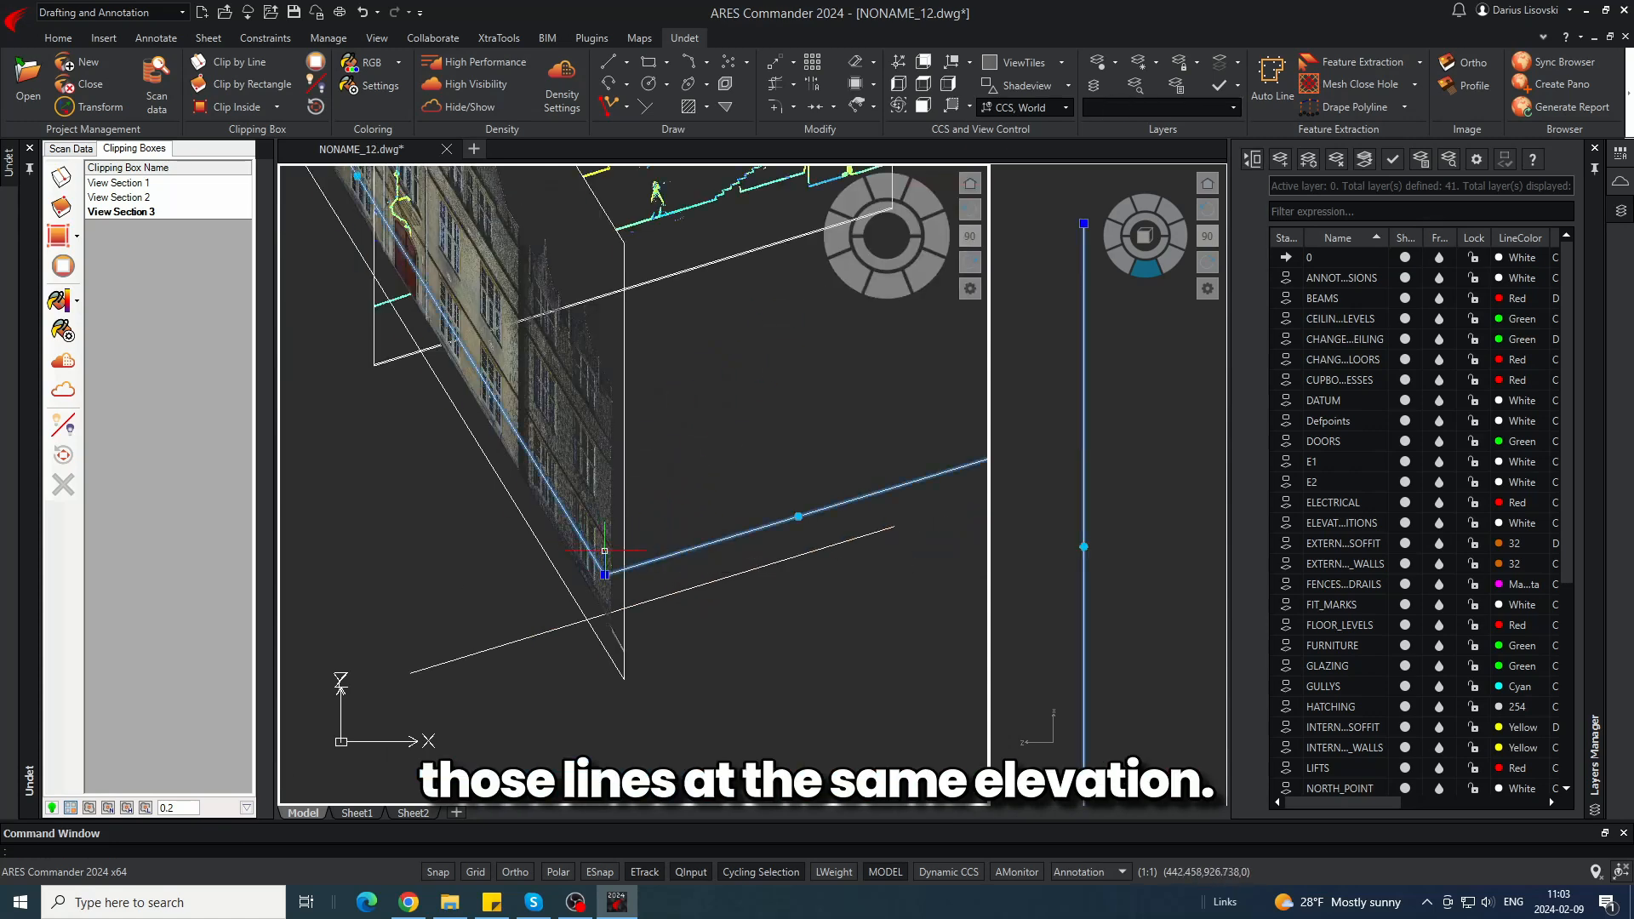
key(Escape)
click(743, 563)
click(755, 501)
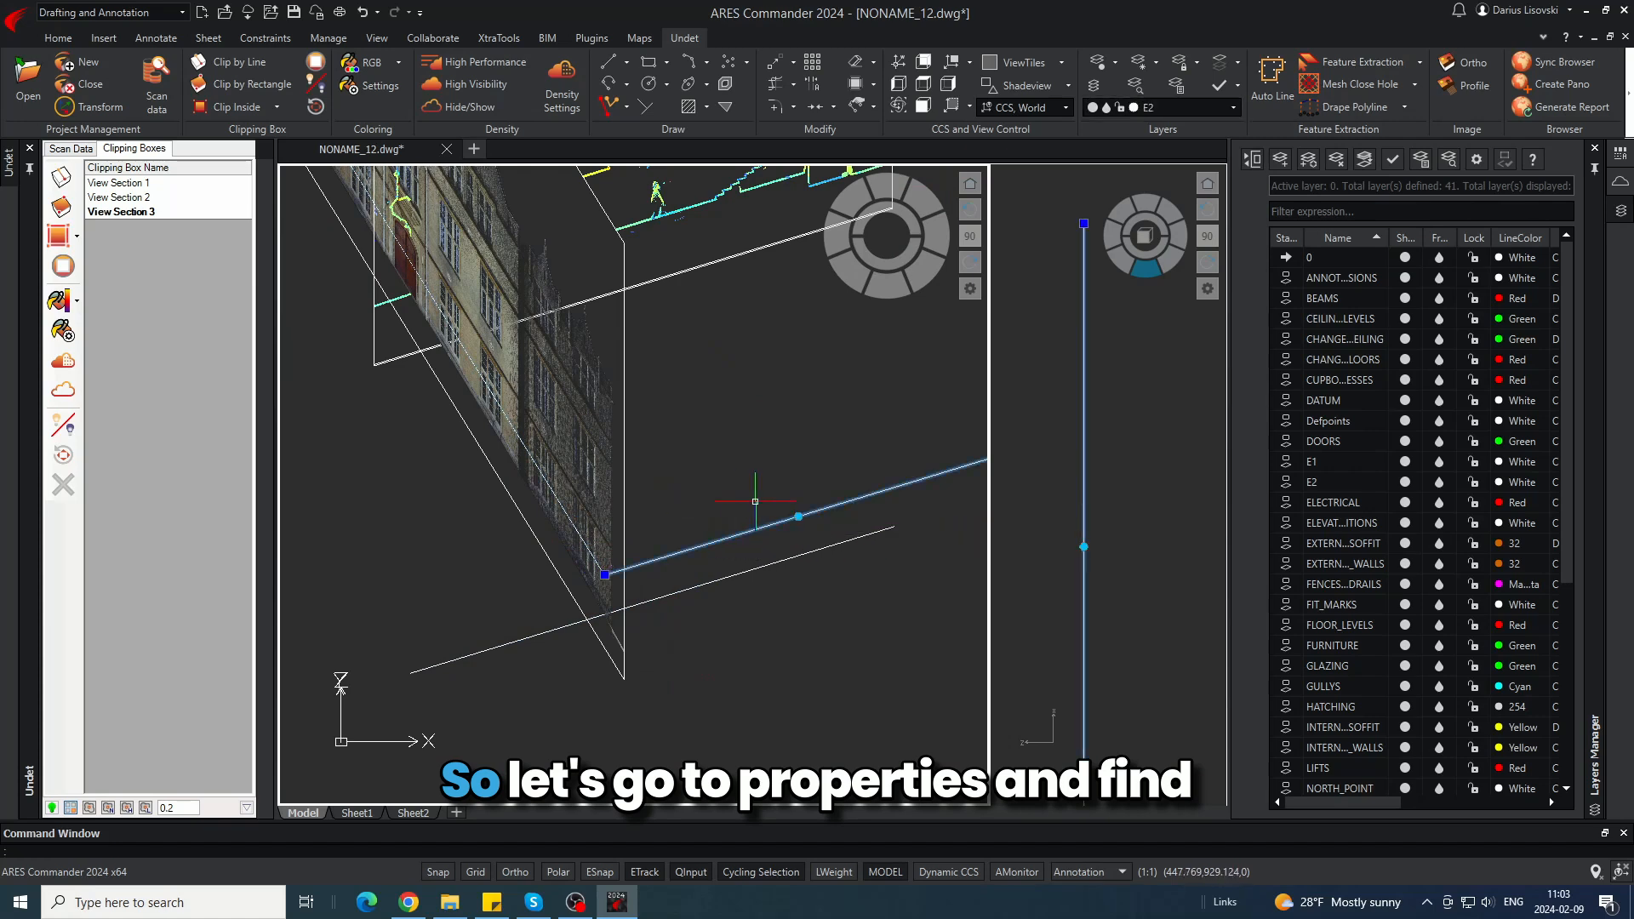
click(1615, 178)
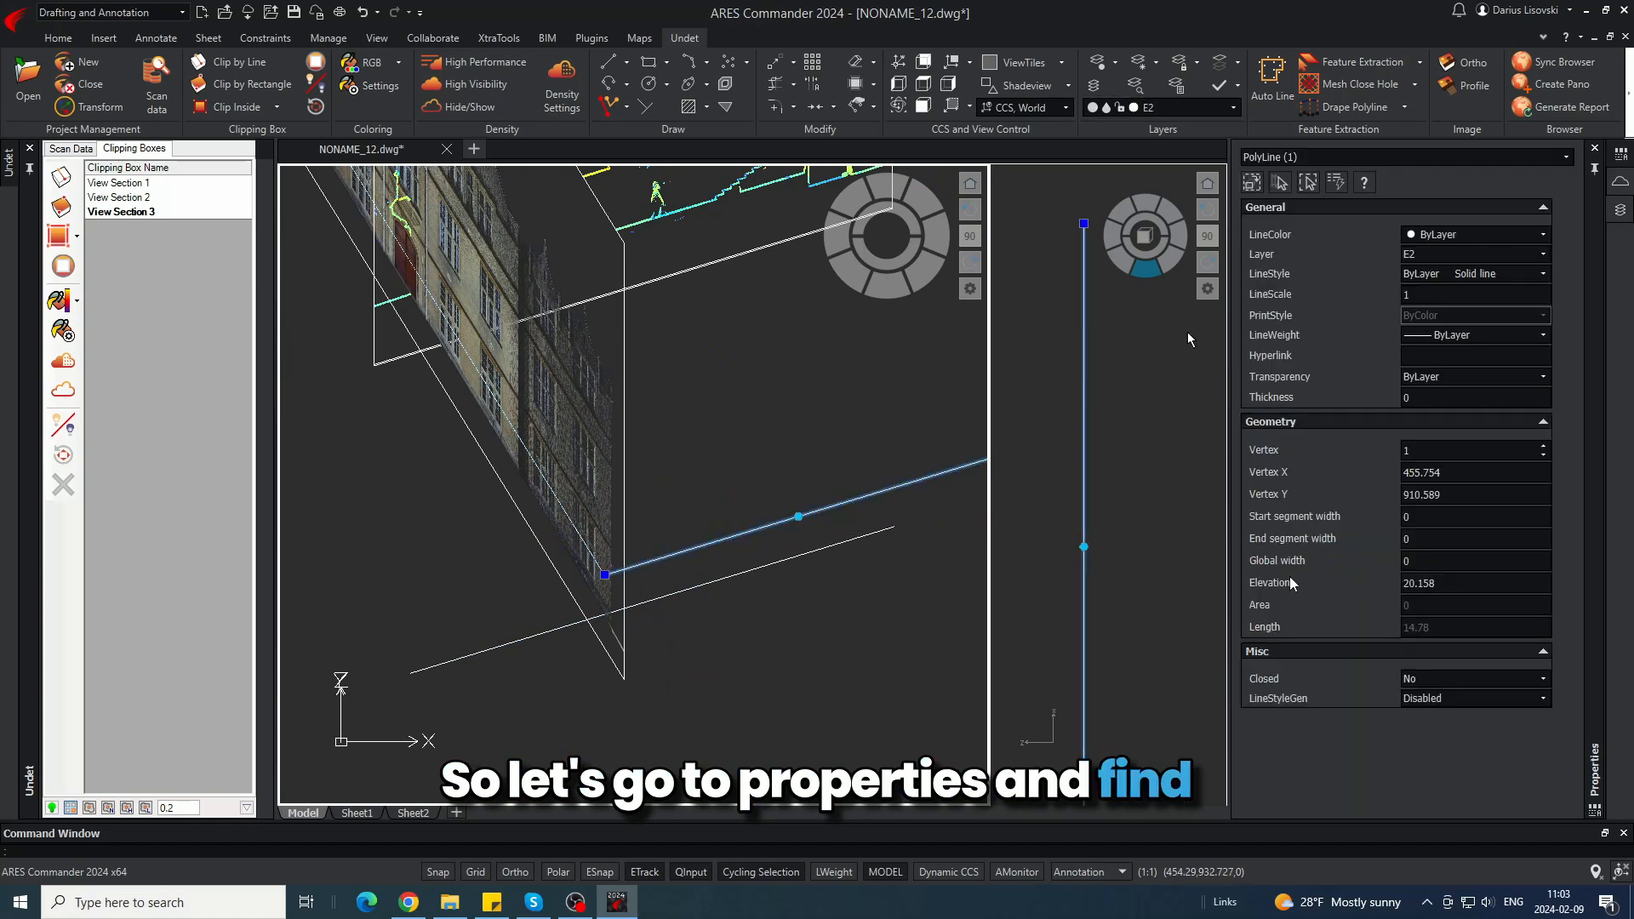
click(1450, 583)
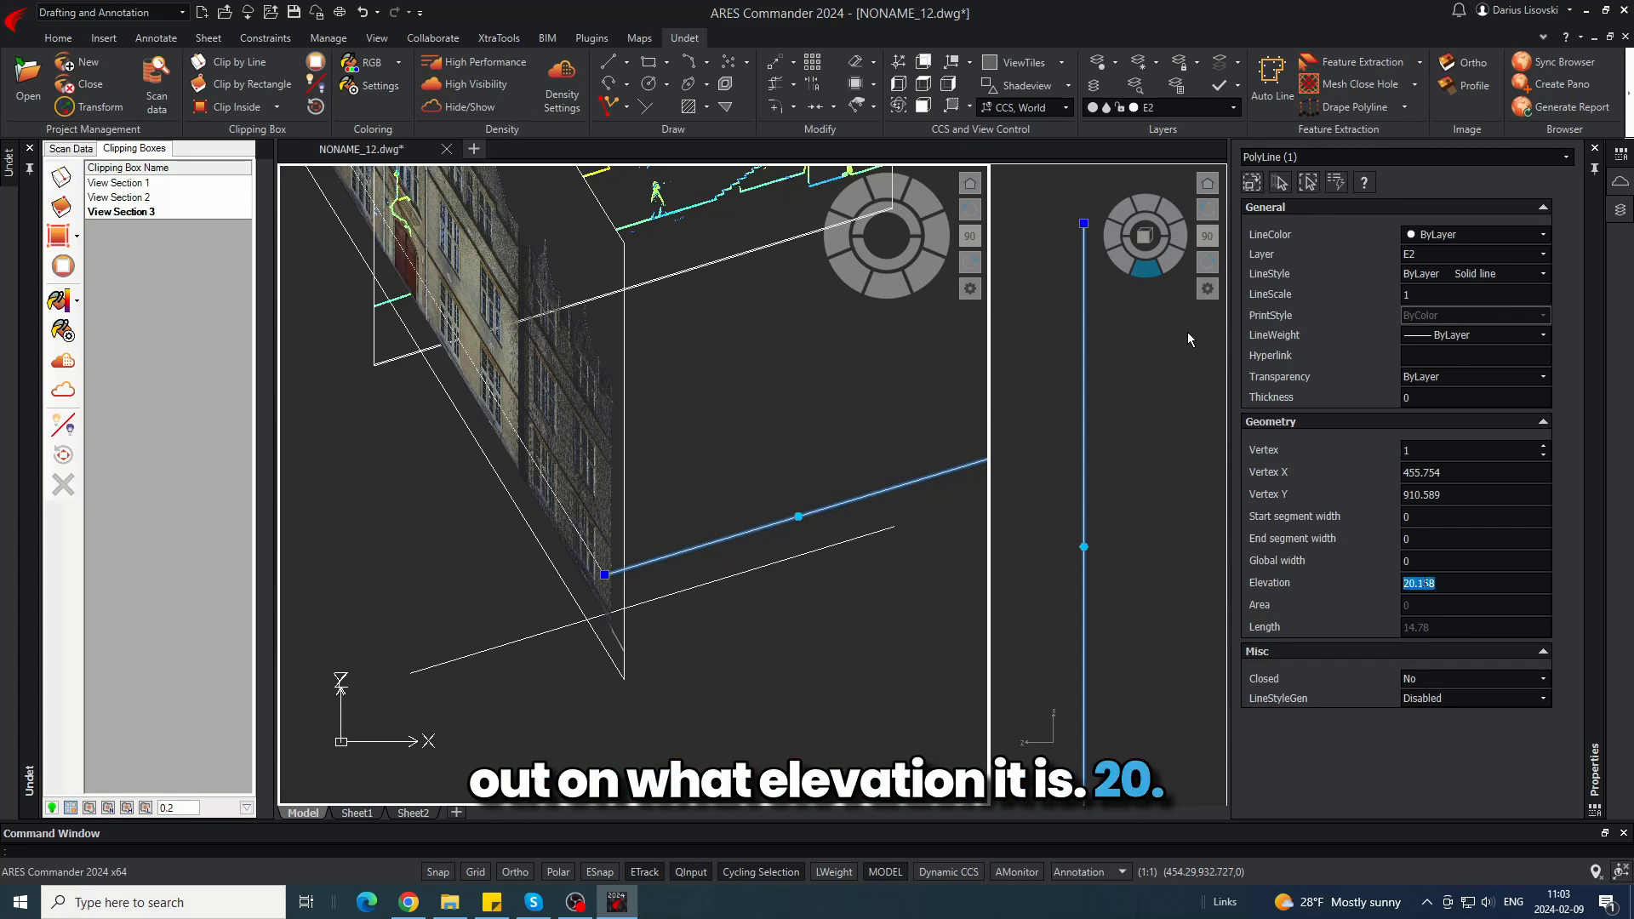
text(0)
key(Return)
scroll(484, 416, down, 6)
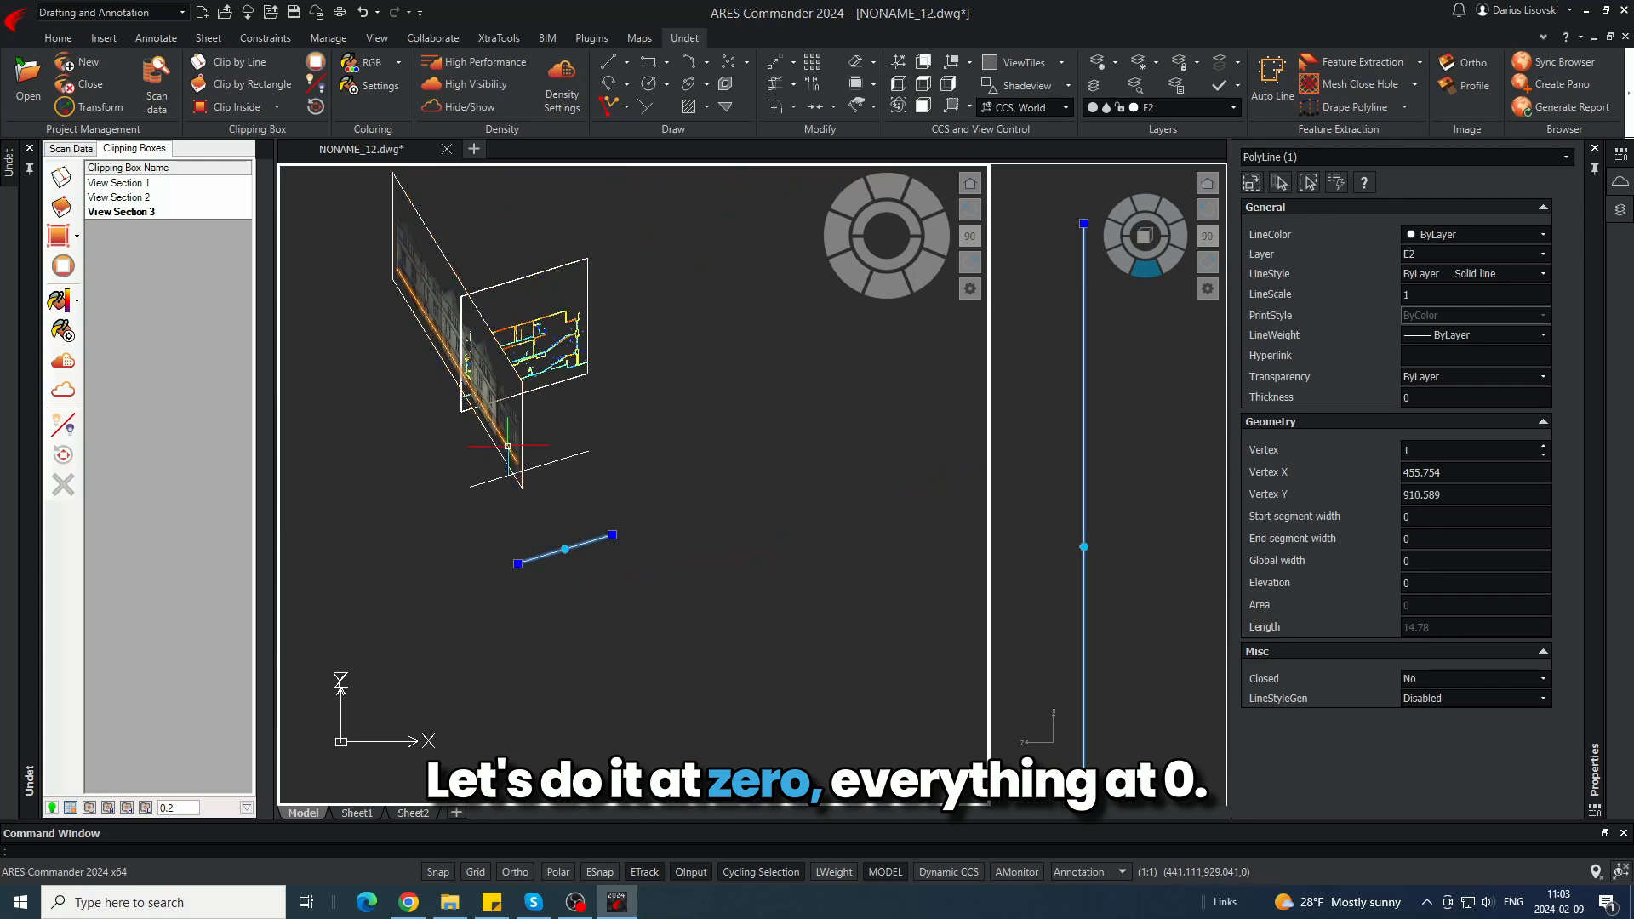
key(Escape)
- Set the elevation of the S1 section line and the long facade reference line to 0
scroll(540, 457, up, 4)
click(571, 469)
click(460, 425)
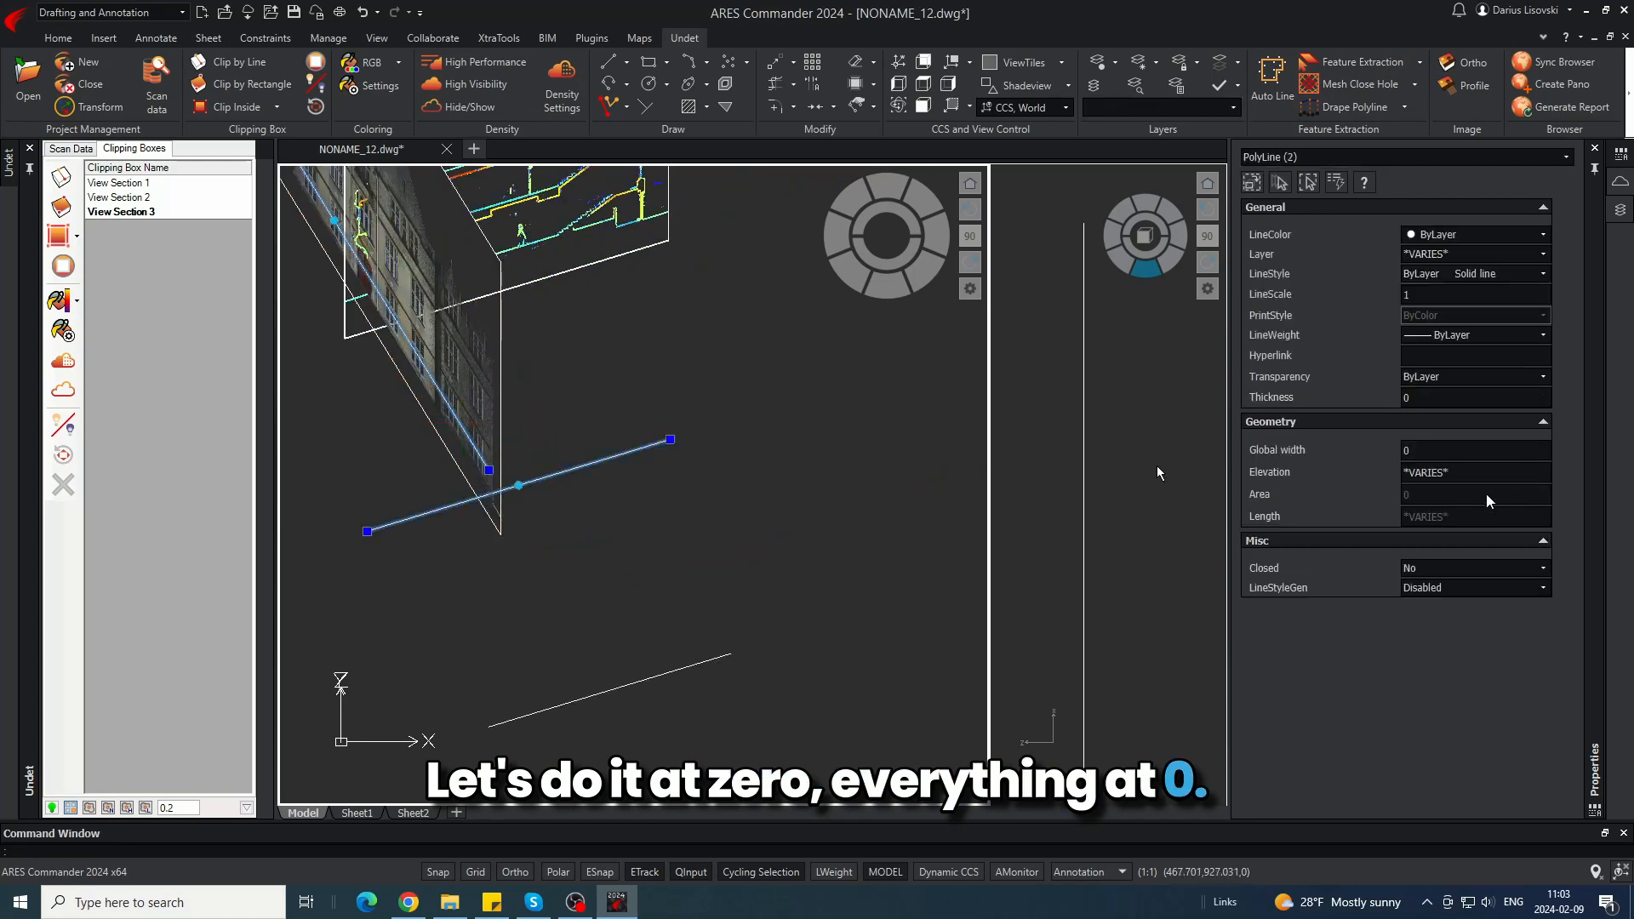
key(ctrl+a)
text(0)
key(Escape)
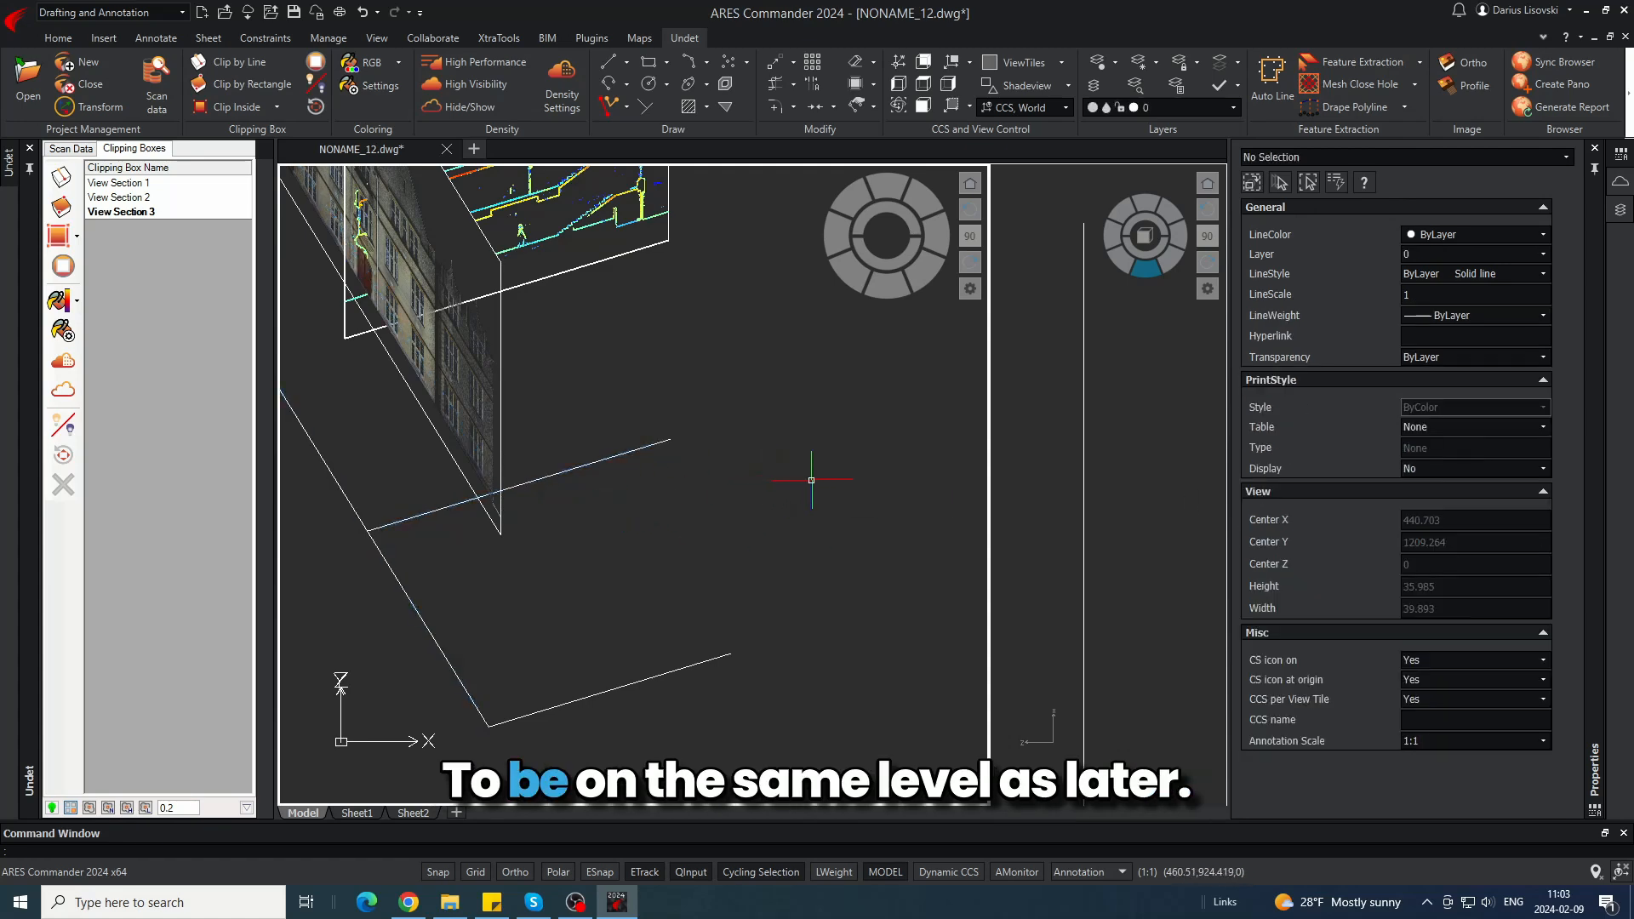
- In the Floor Plans (UNDET) workspace, define a three-point coordinate system with X along the S1 line and Y pointing vertically upward
shift+middle_drag(811, 480, 647, 537)
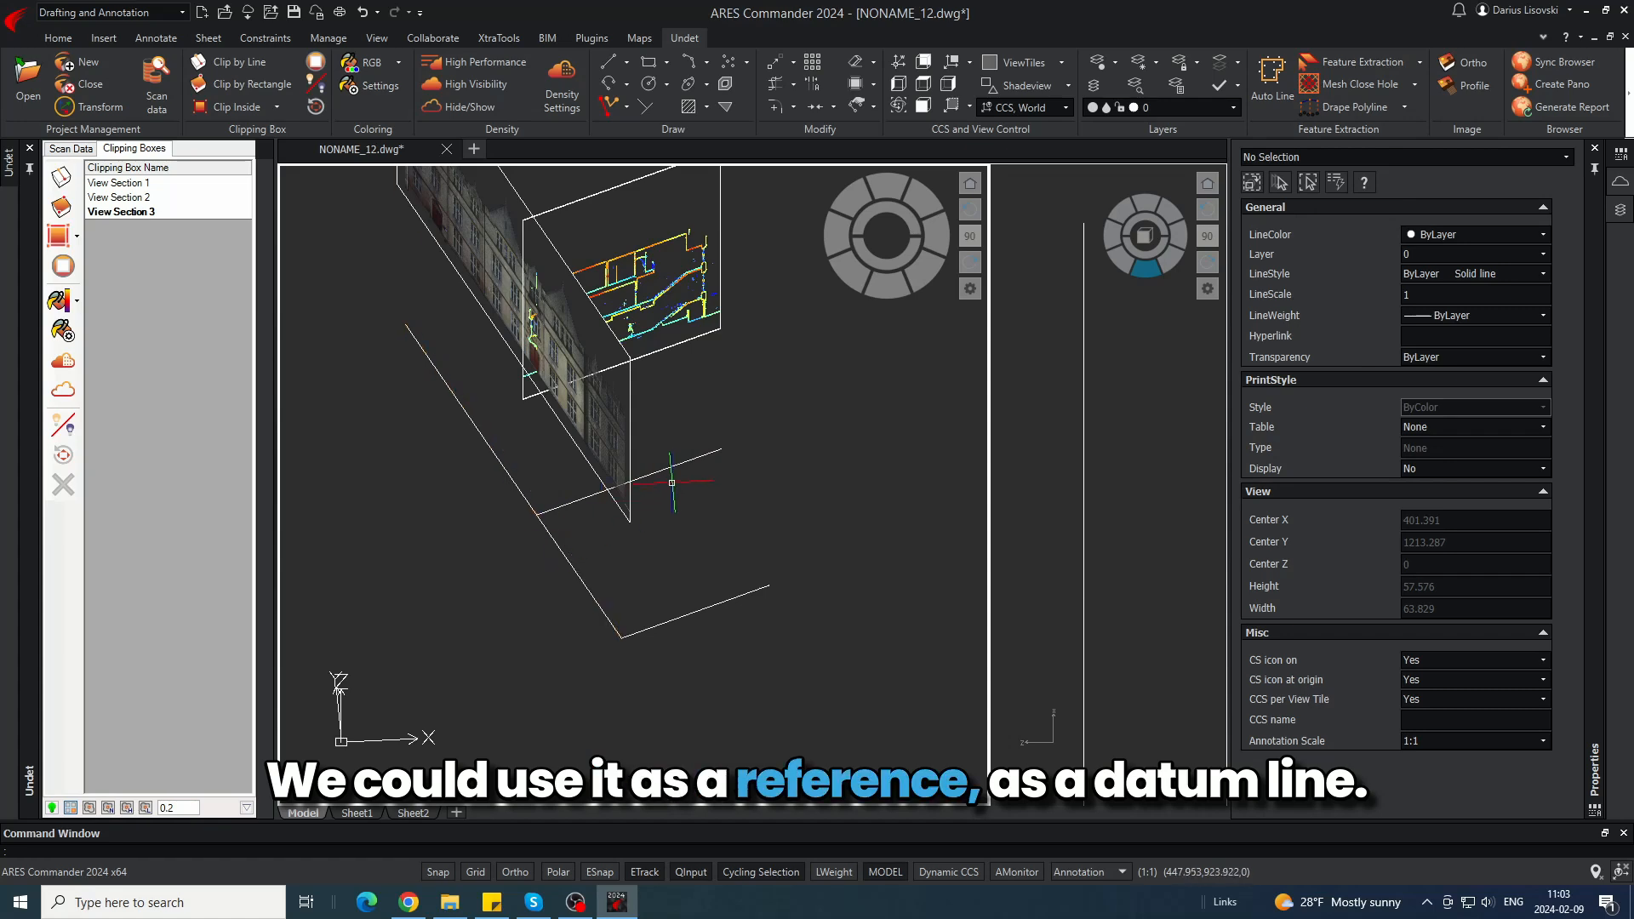
scroll(605, 356, up, 2)
shift+middle_drag(809, 490, 768, 493)
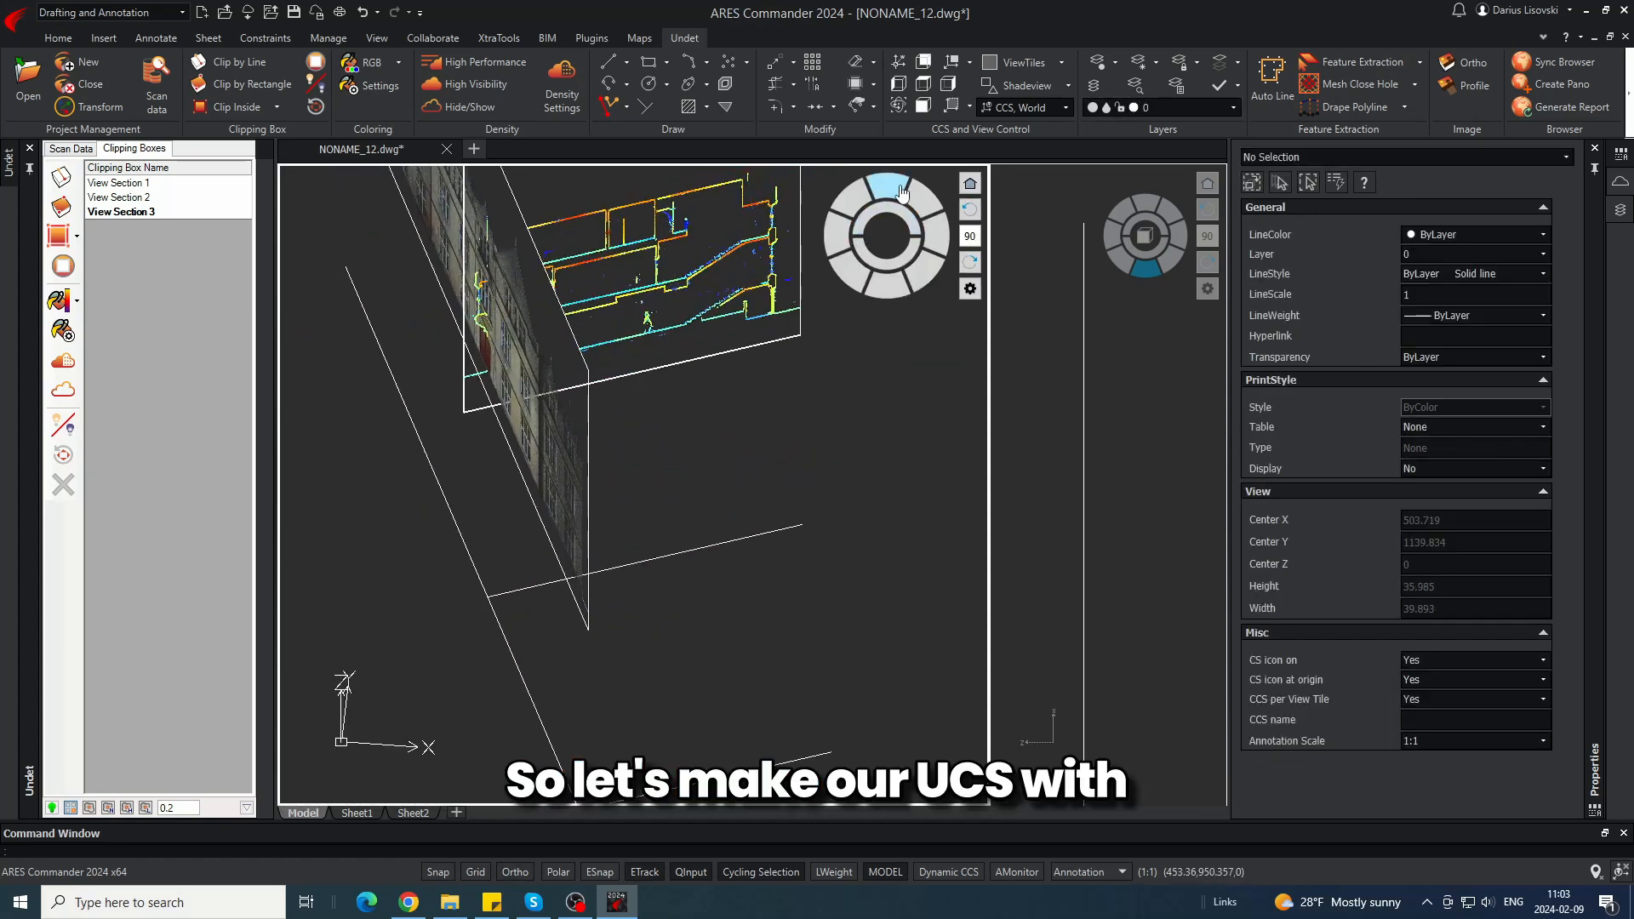
click(178, 11)
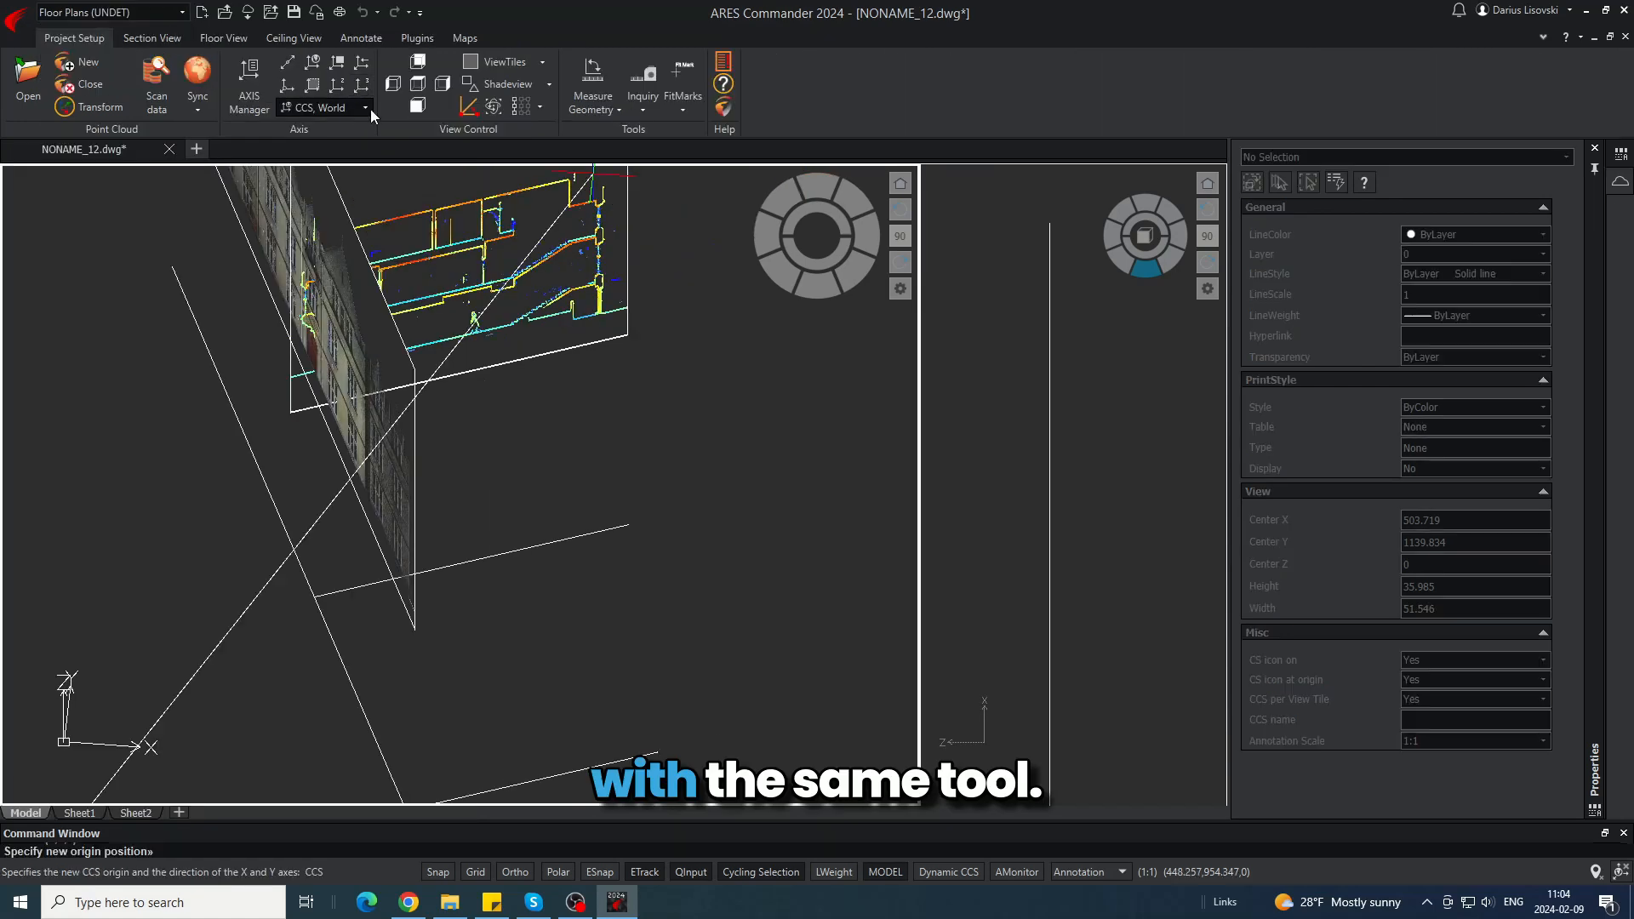
click(316, 597)
click(628, 525)
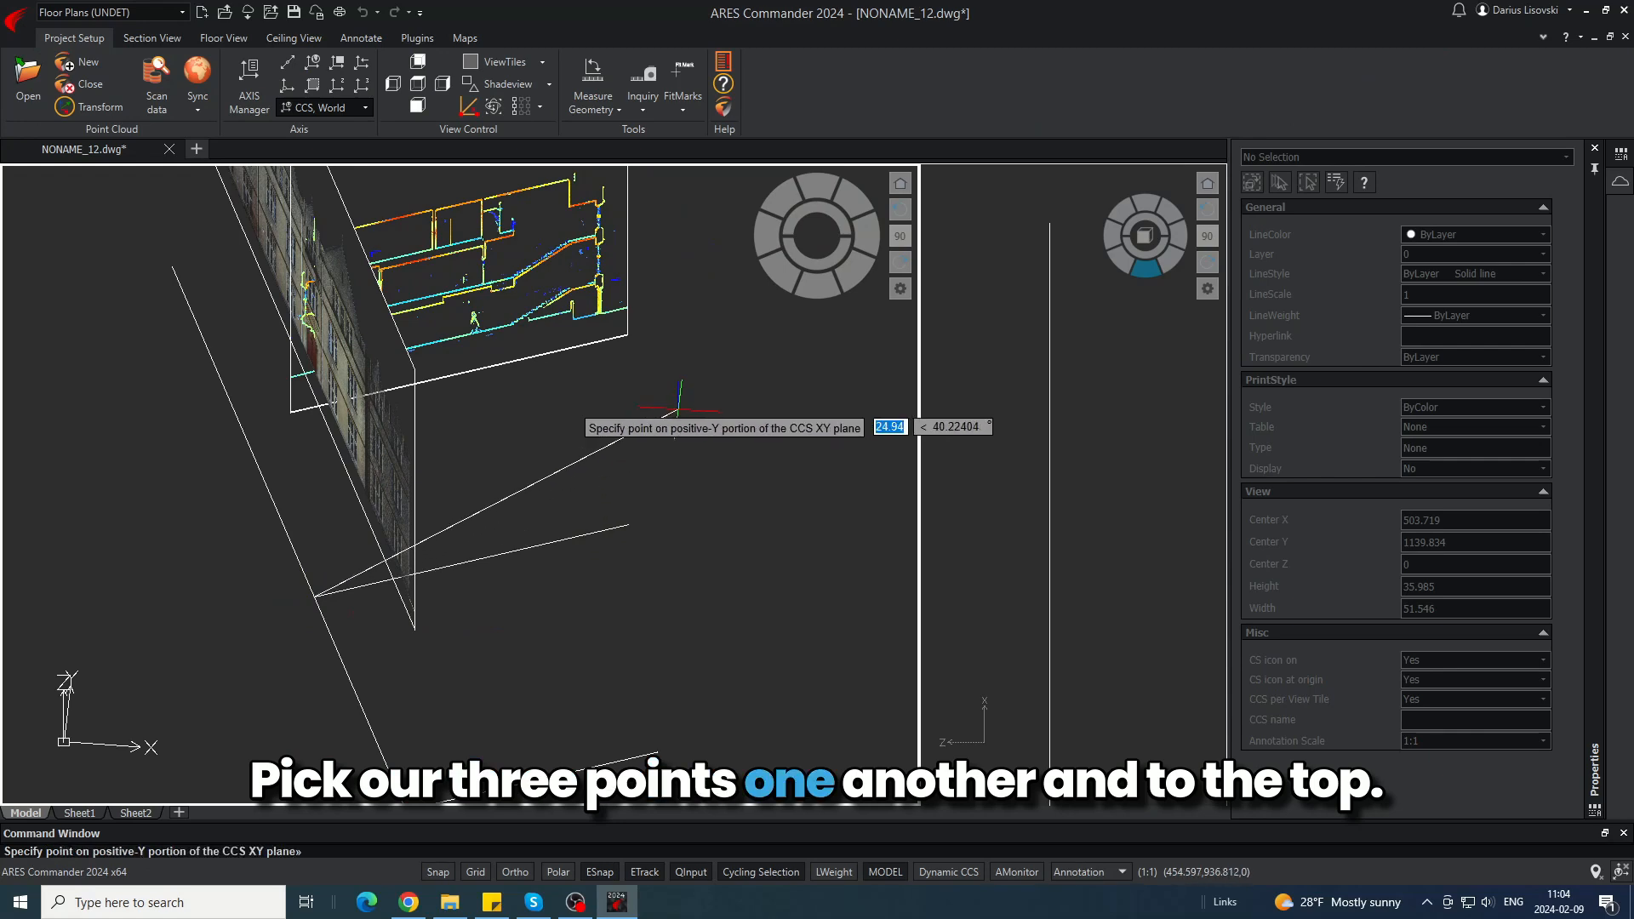
click(308, 286)
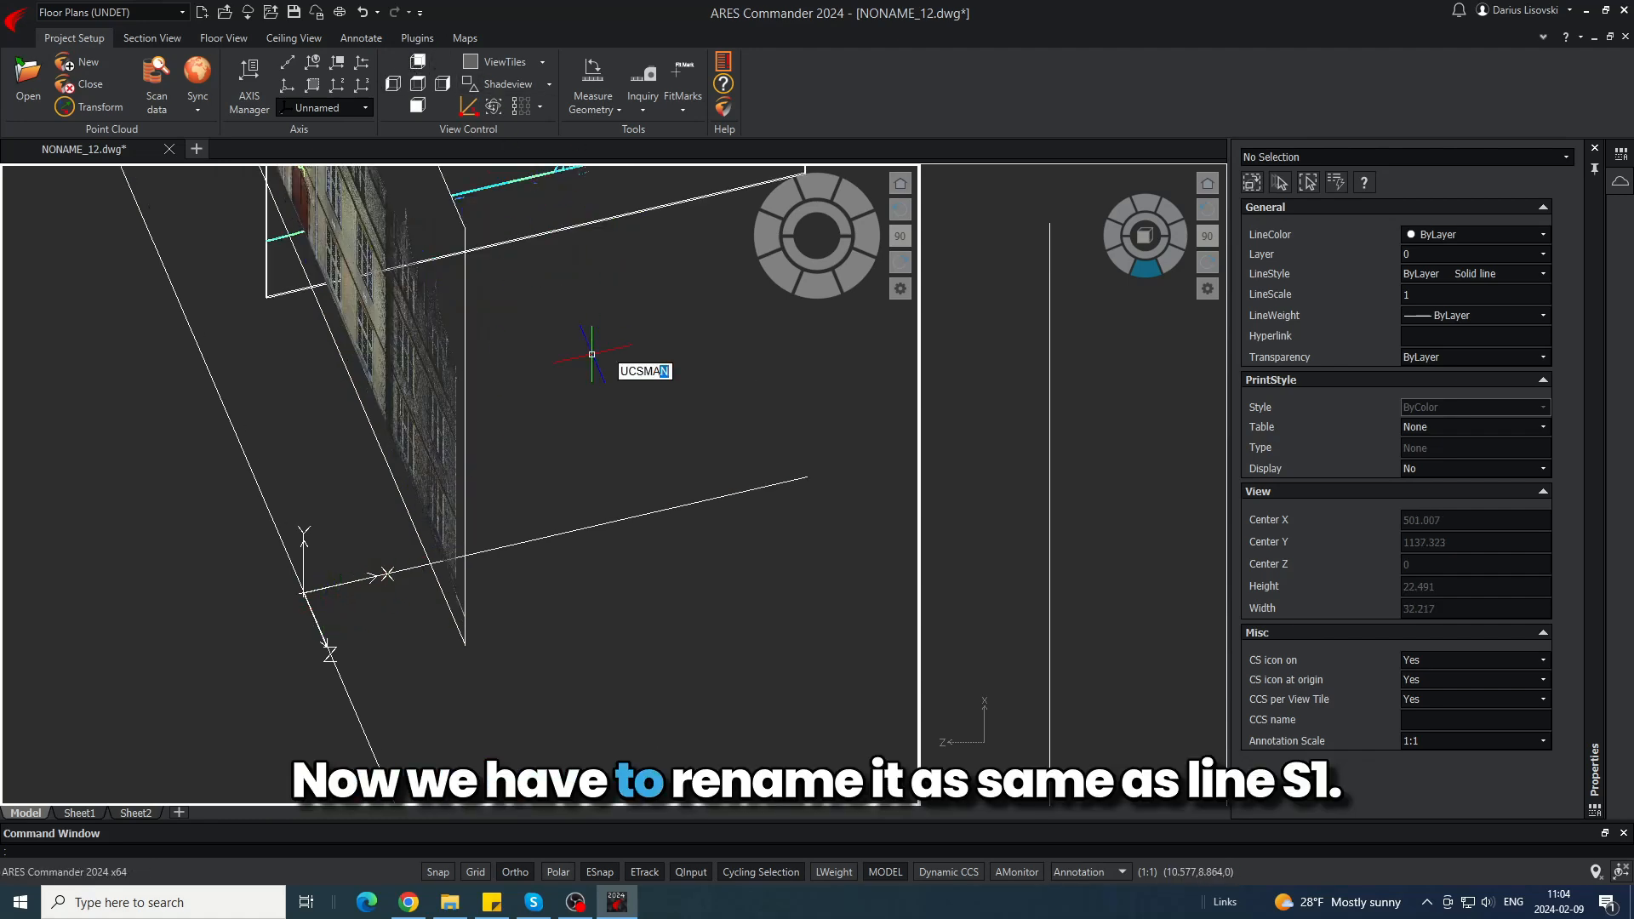
- Rename the unnamed coordinate system to S1 in the drawing settings
key(Return)
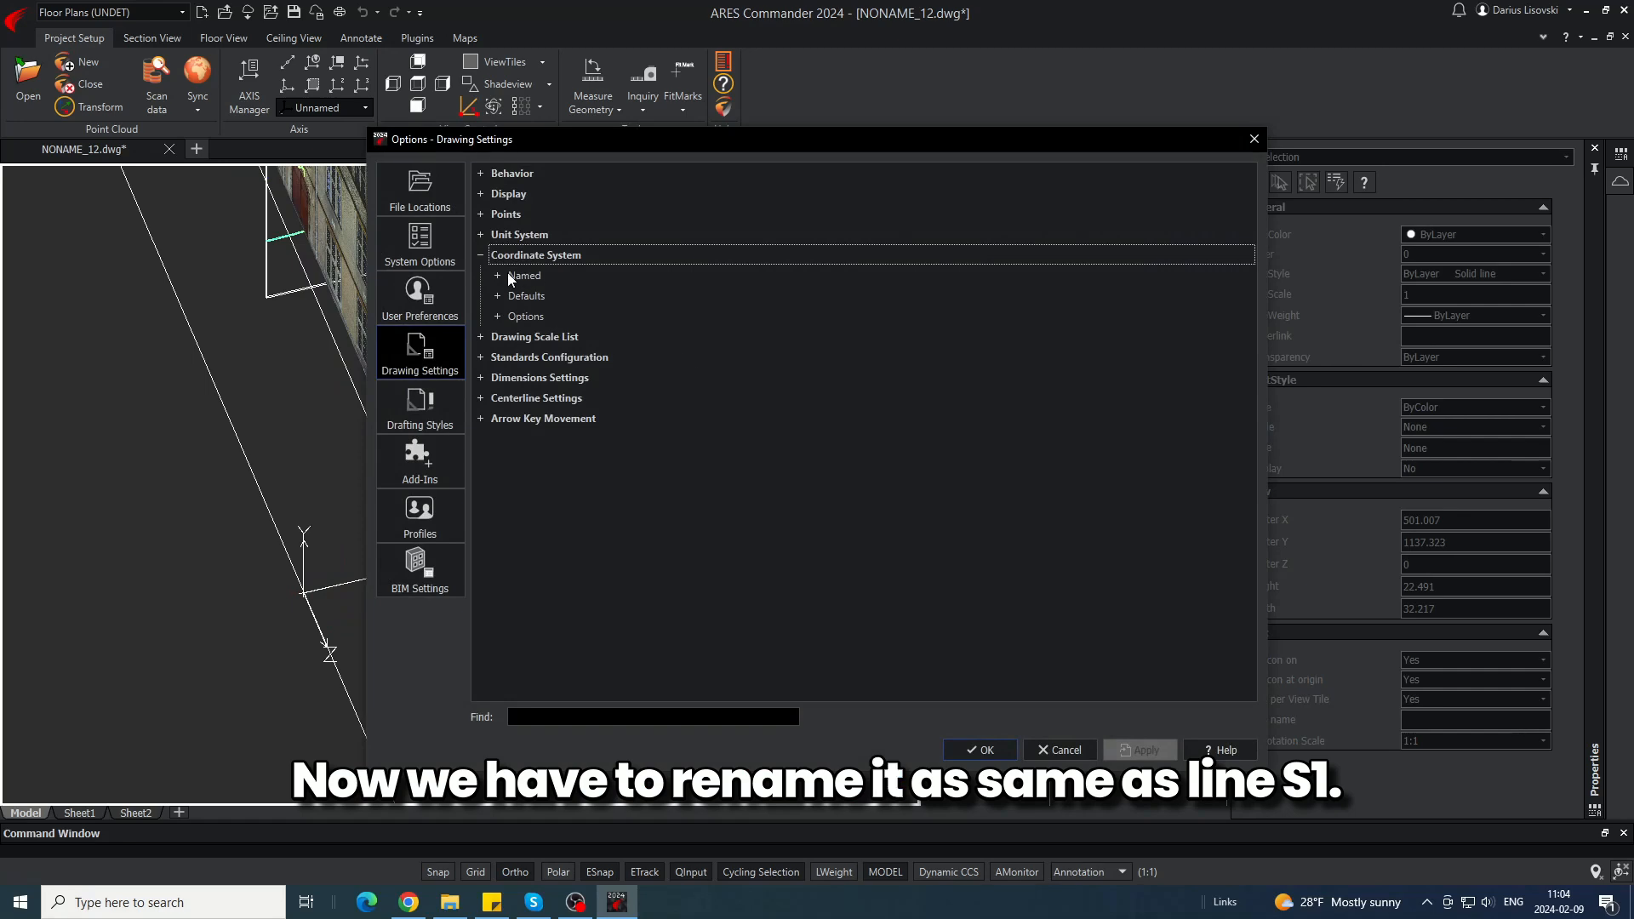
click(508, 276)
click(759, 303)
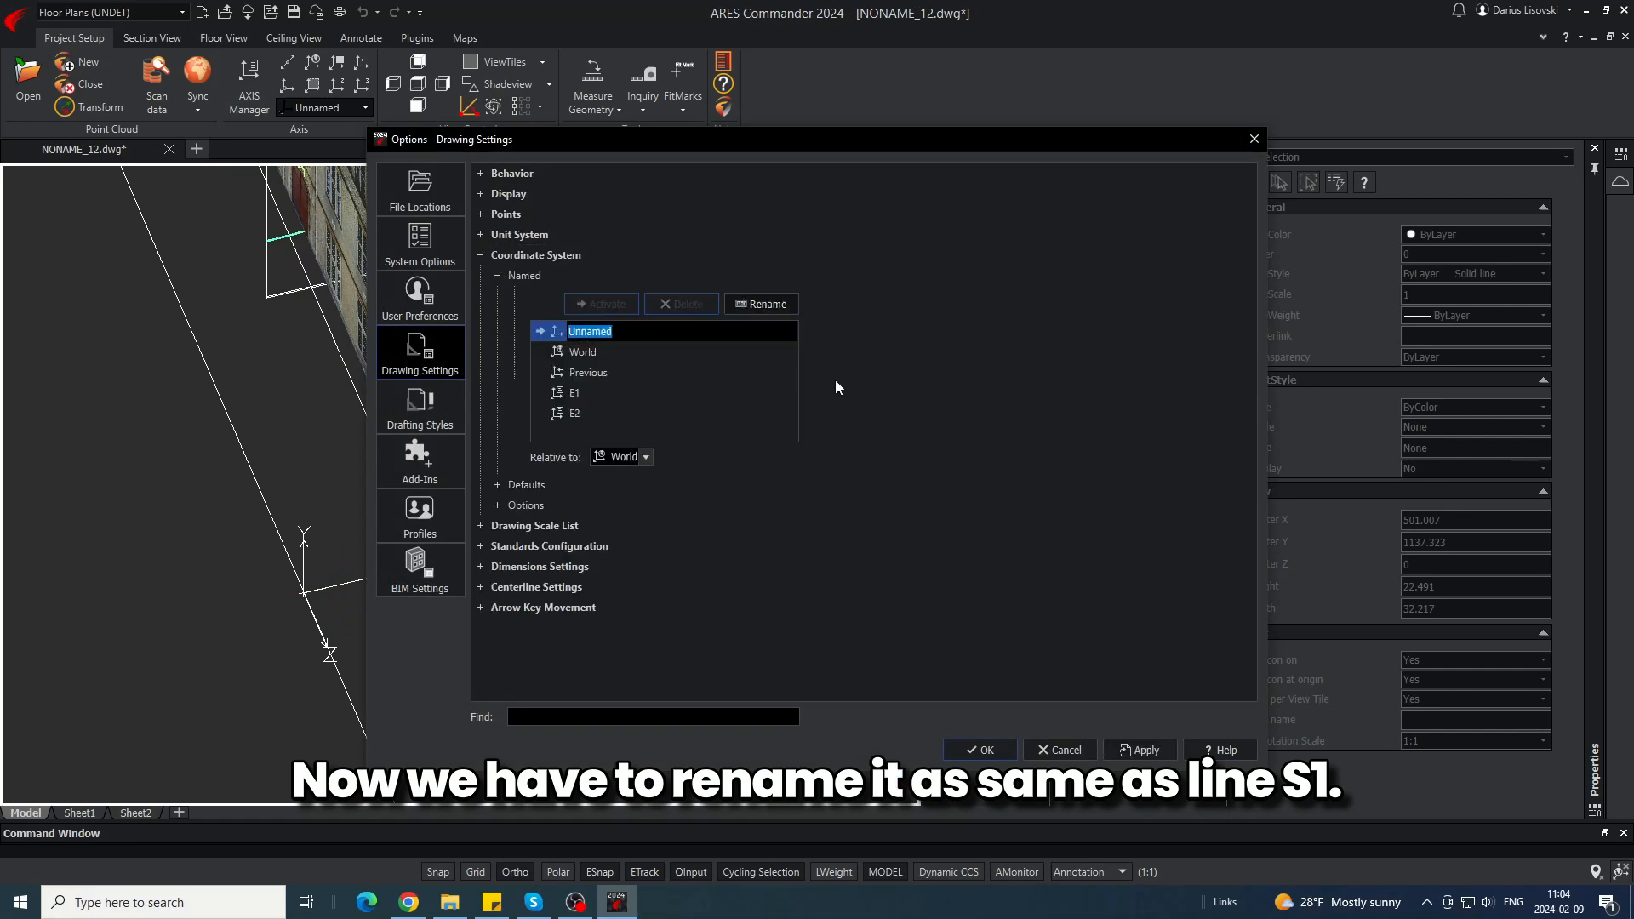
text(S1)
key(Return)
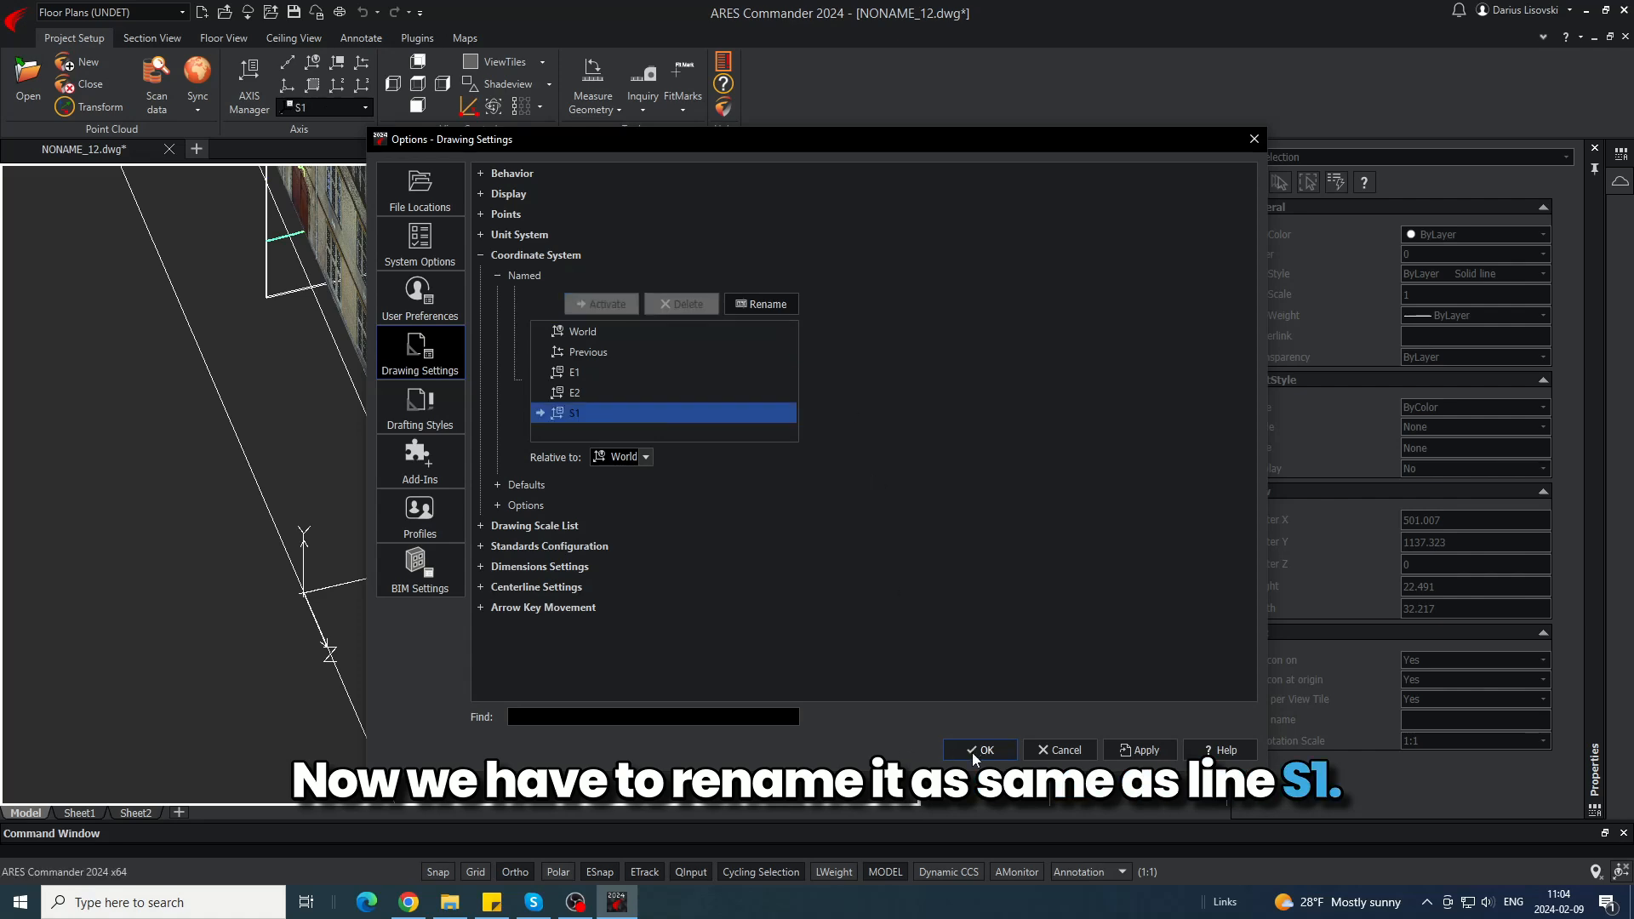
click(979, 750)
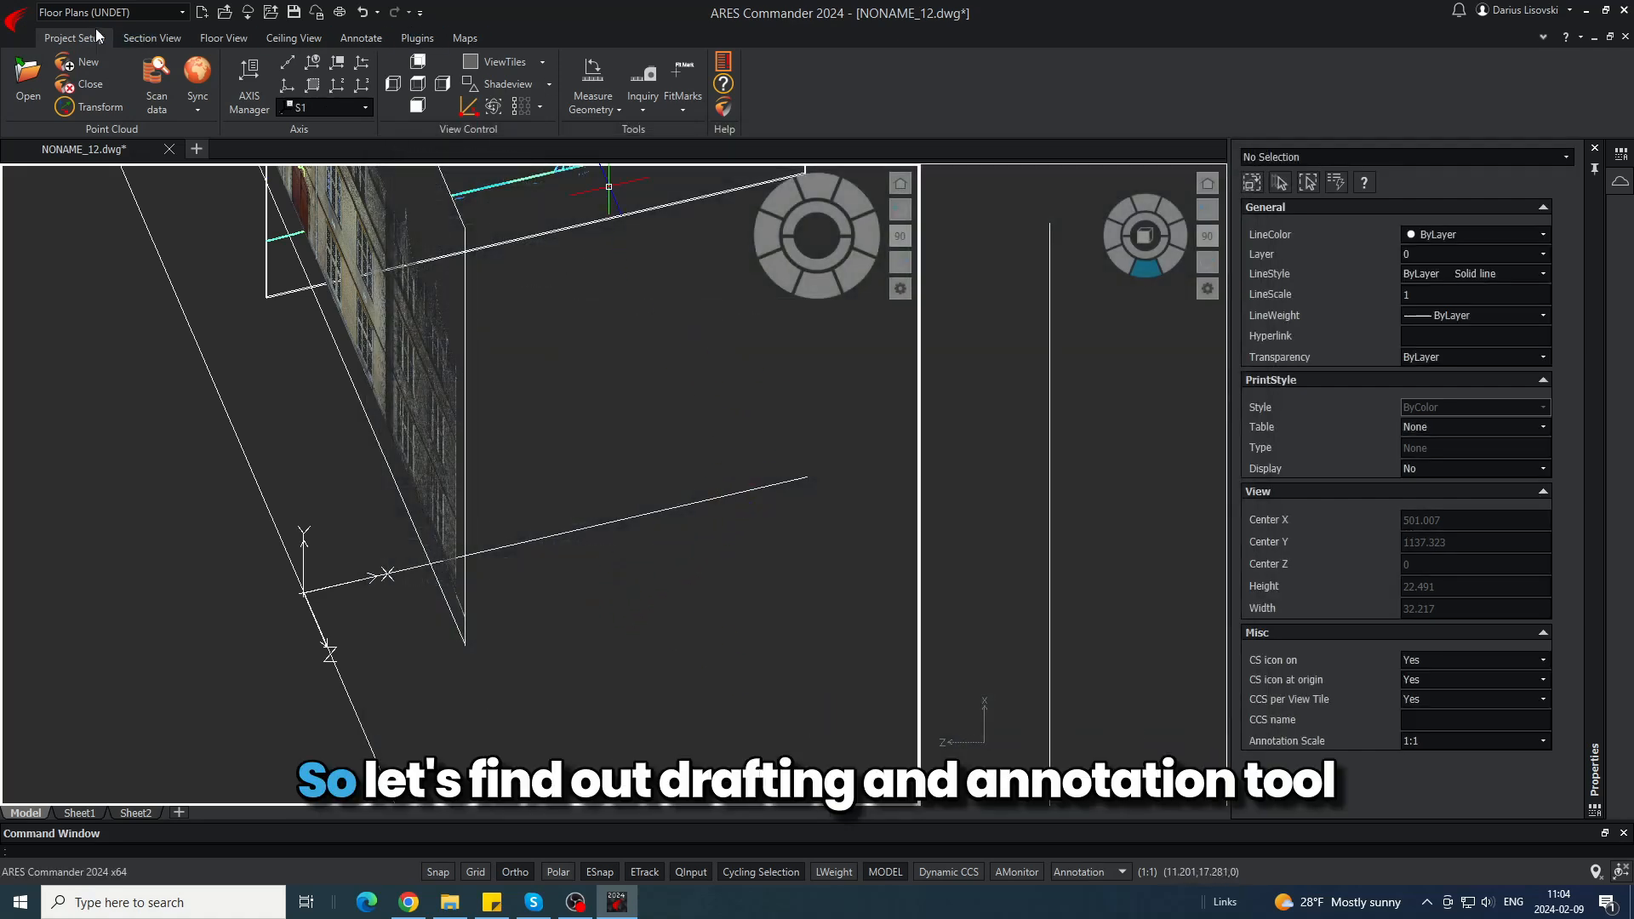
- Switch back to the Drafting and Annotation workspace and show the Undet tools
click(182, 12)
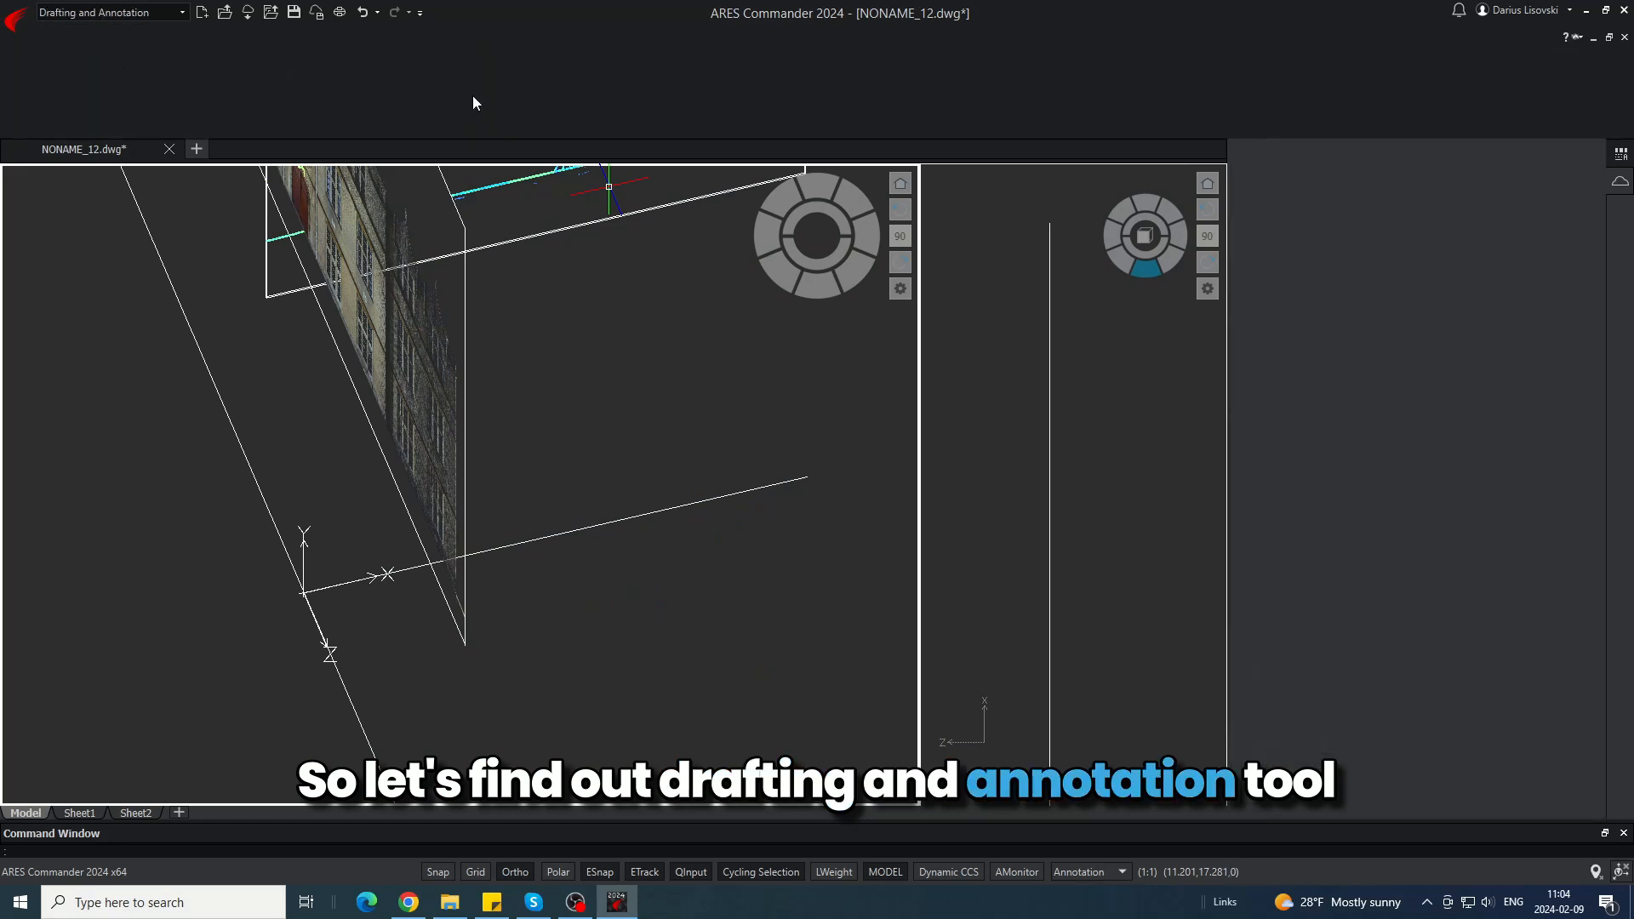
click(684, 37)
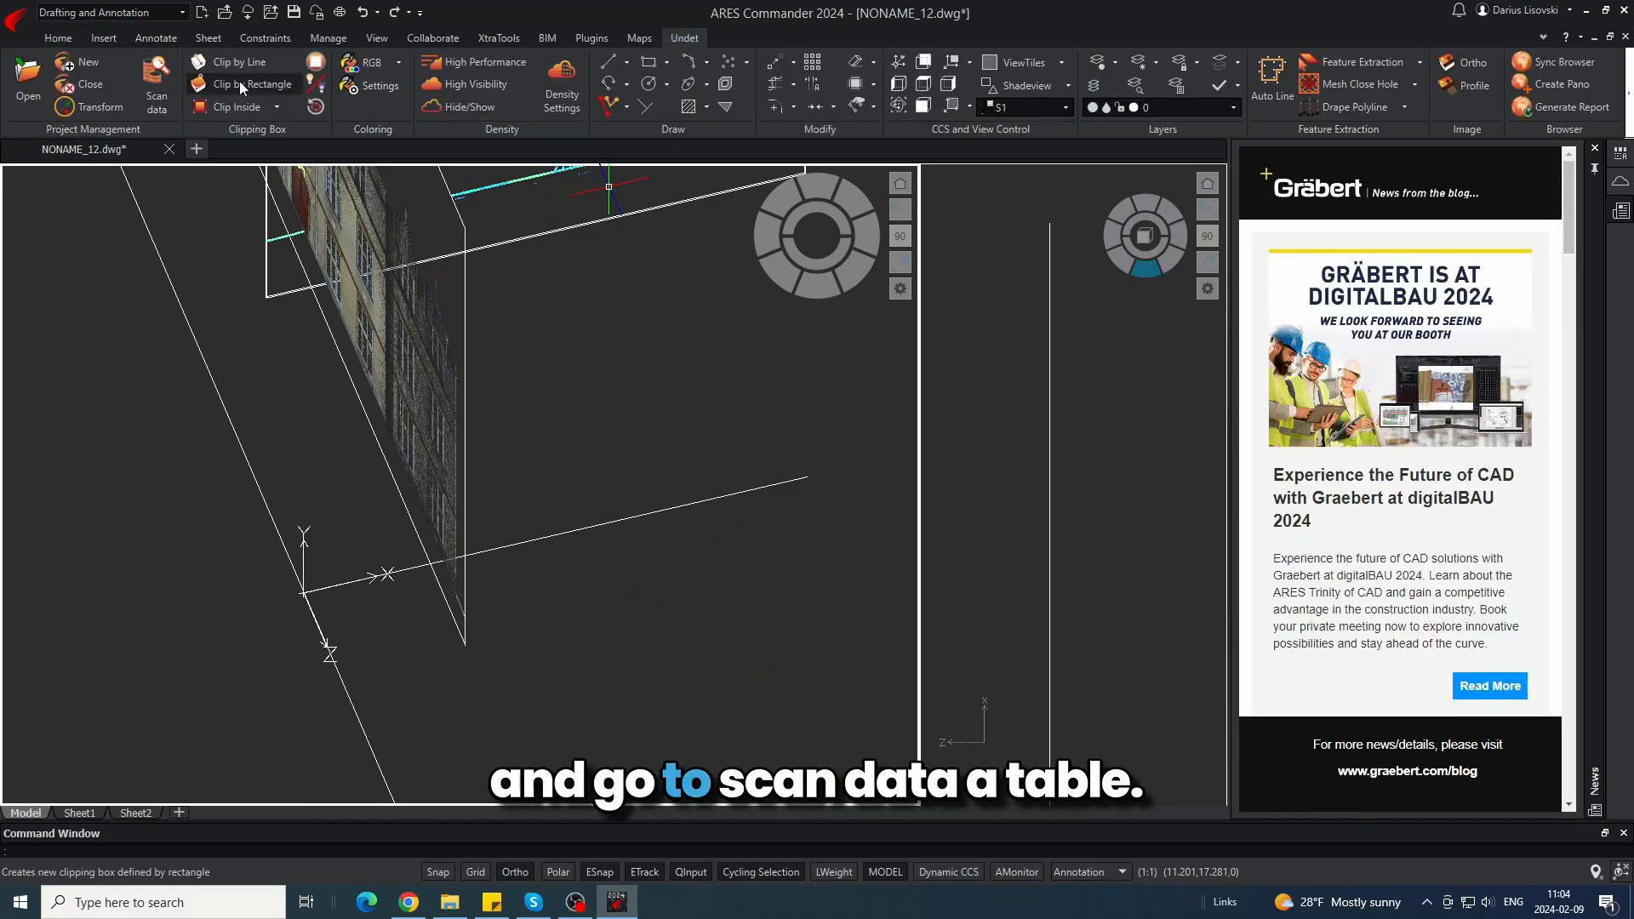
- Display the scan data manager with the list of clipping boxes
click(151, 102)
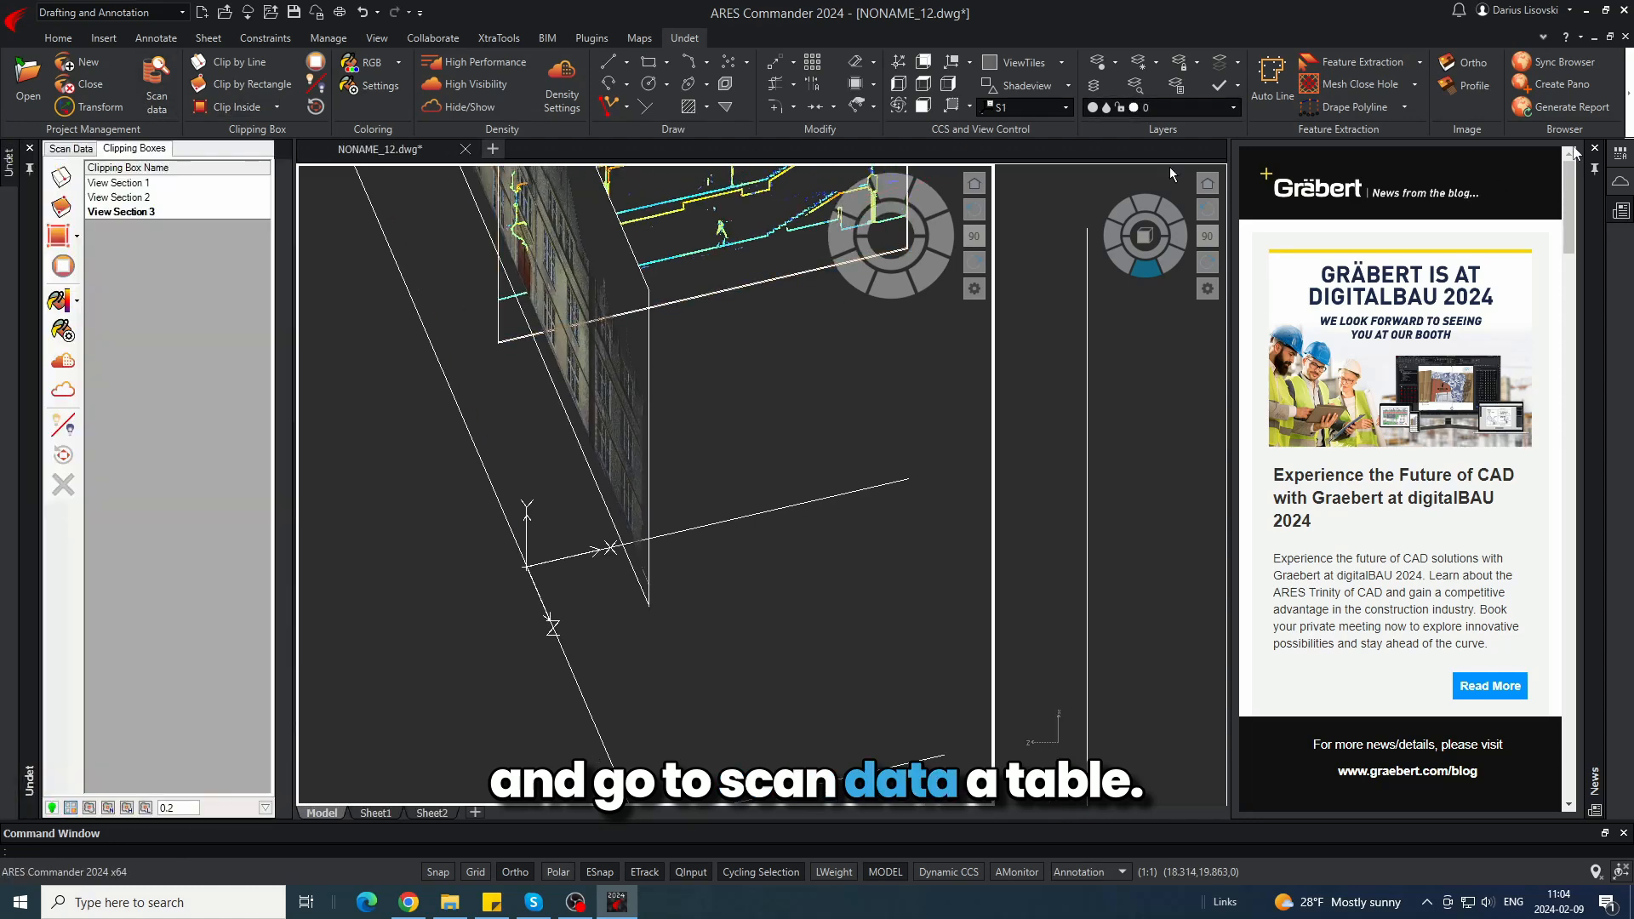
middle_drag(641, 423, 542, 575)
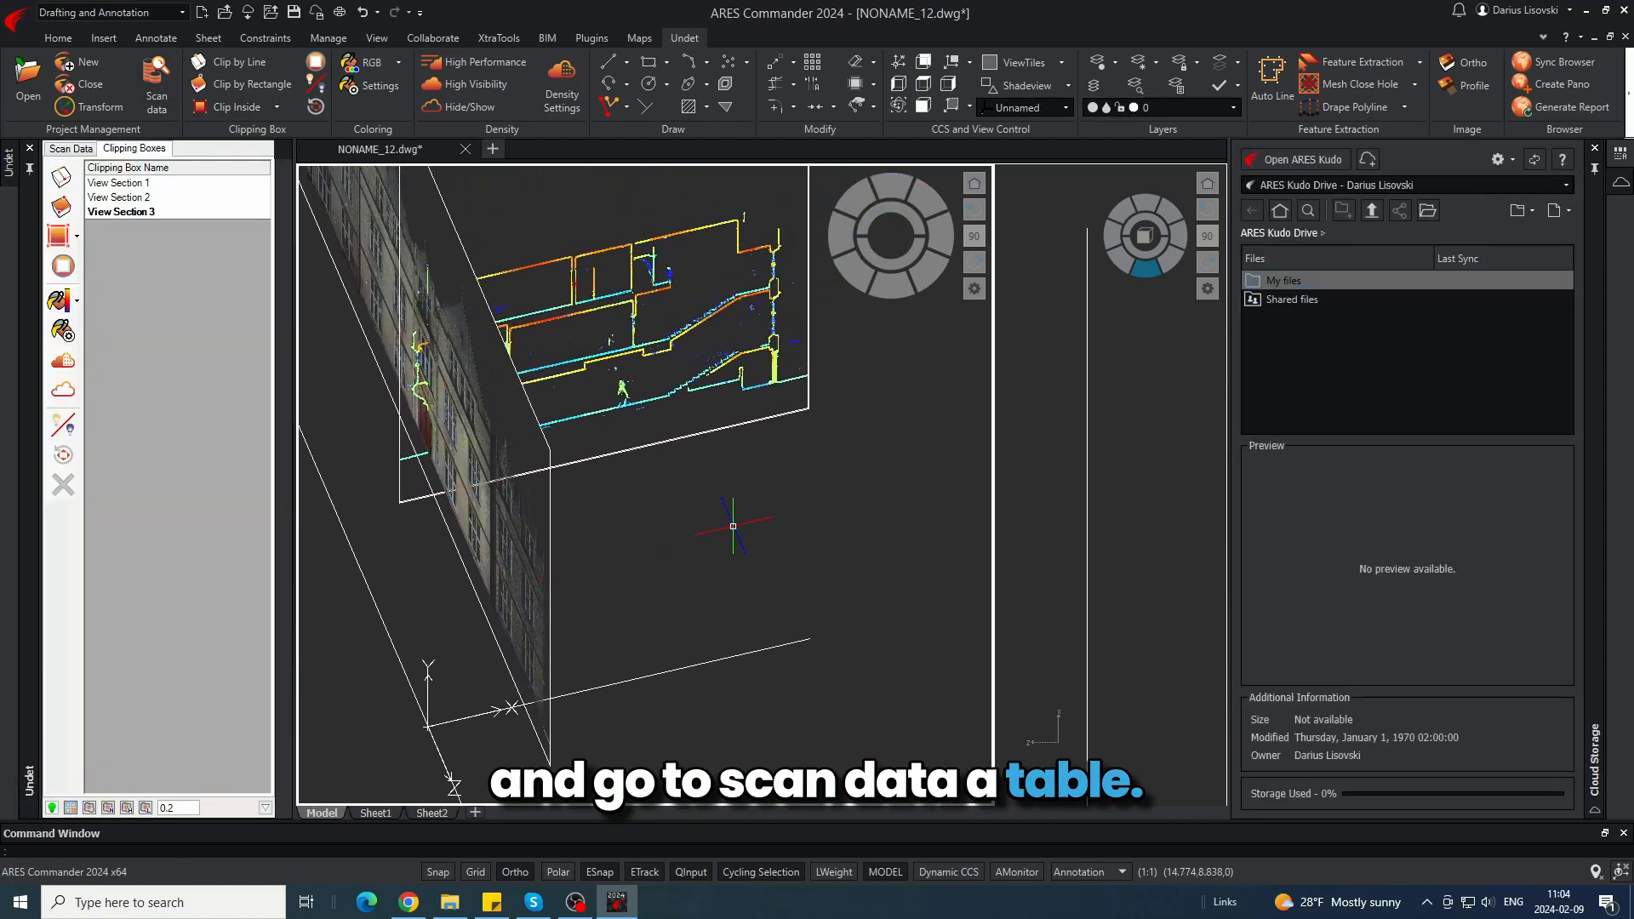
middle_drag(821, 529, 805, 543)
- Unisolate all hidden entities with the UNISOLATEENTITIES command
click(1233, 107)
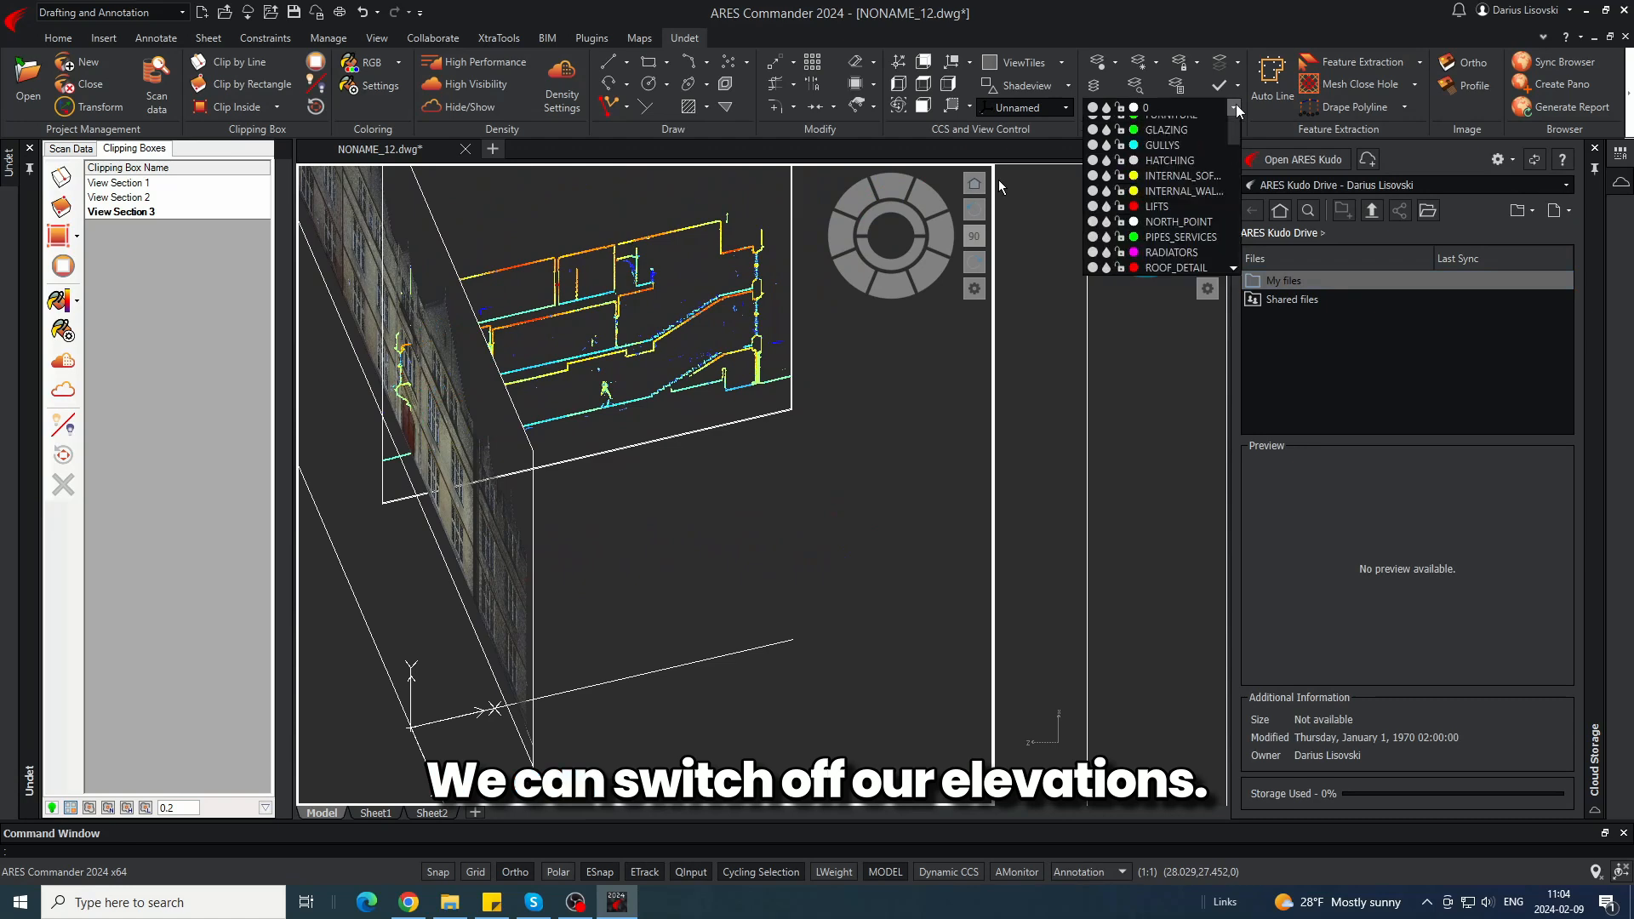
click(822, 485)
click(809, 497)
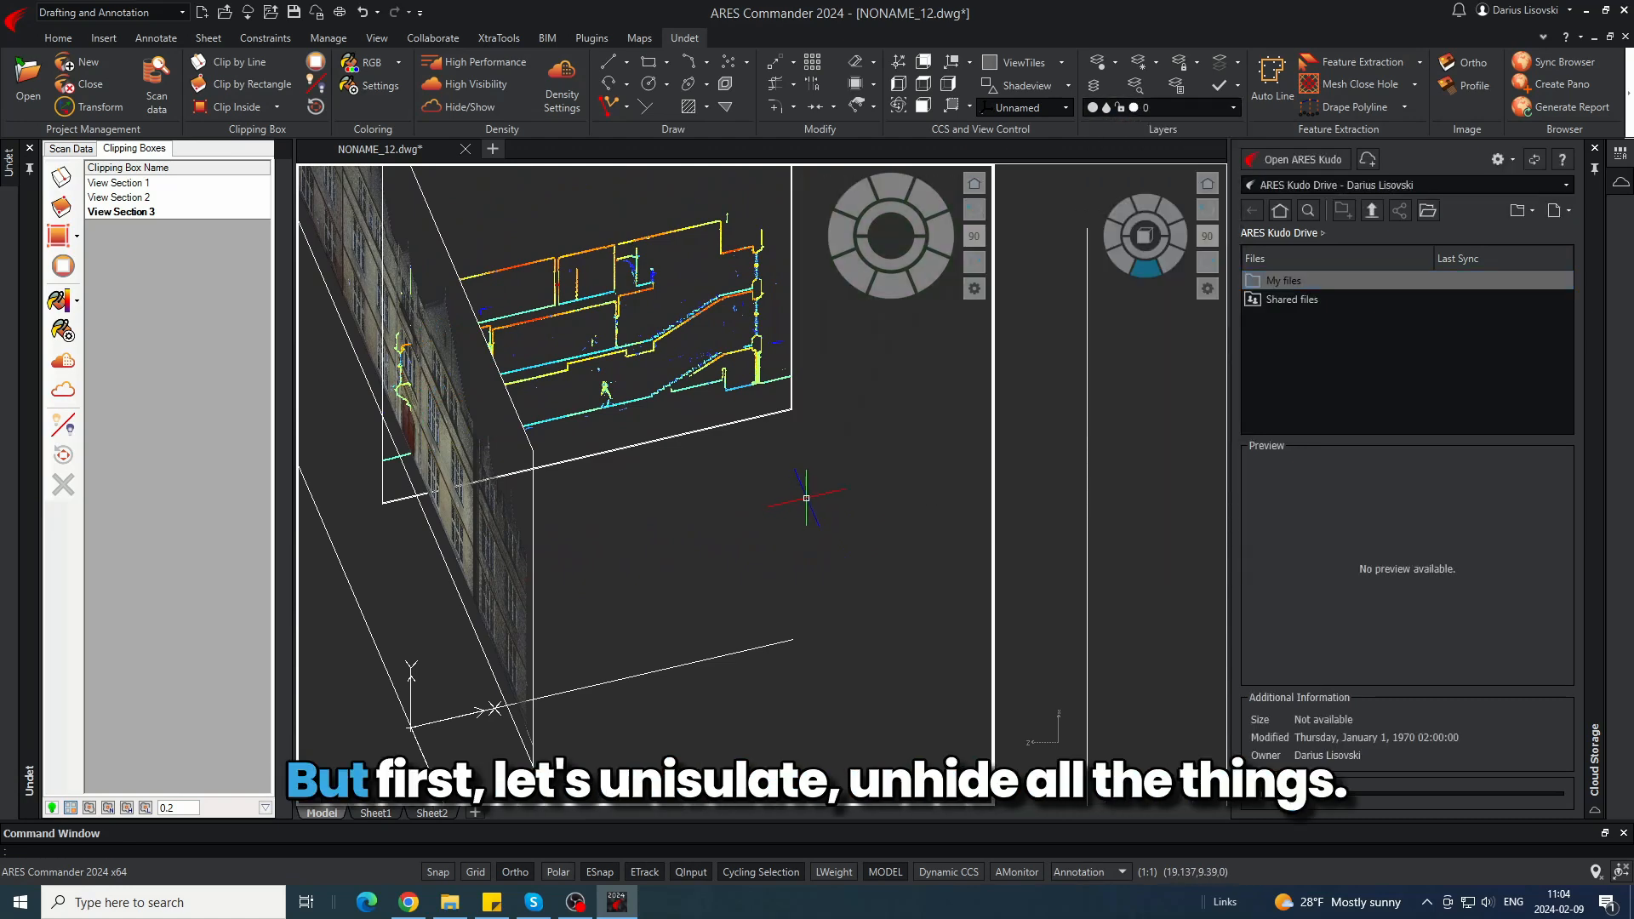
text(uniso)
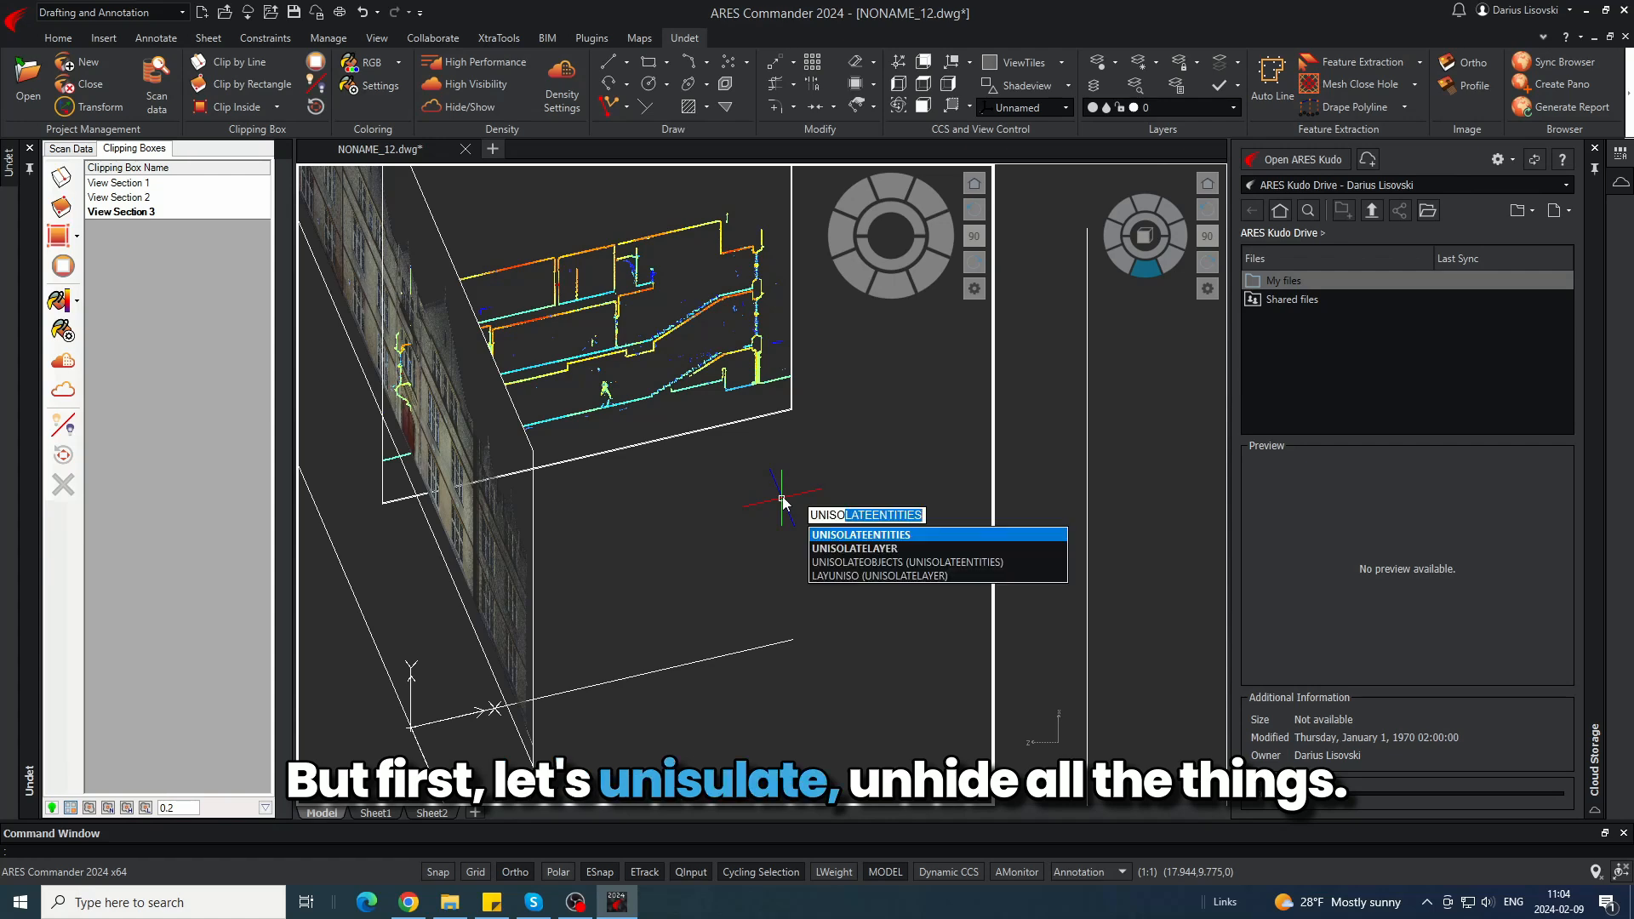
key(Return)
- Turn off the elevation layers E1 and E2
scroll(781, 412, down, 4)
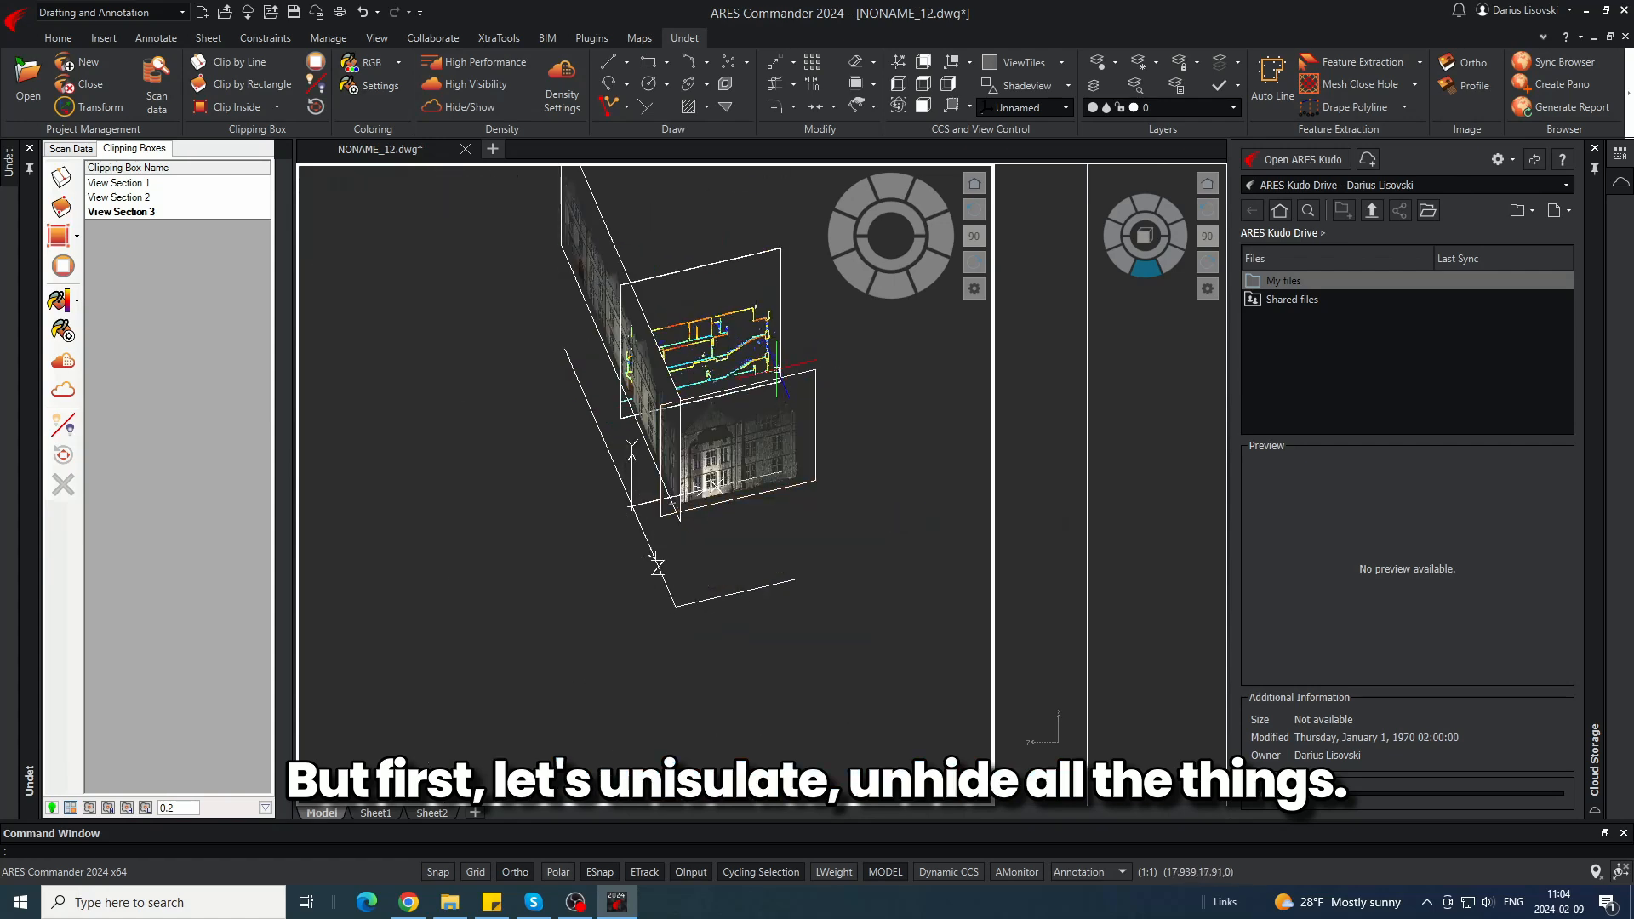
shift+middle_drag(770, 404, 812, 407)
click(1132, 107)
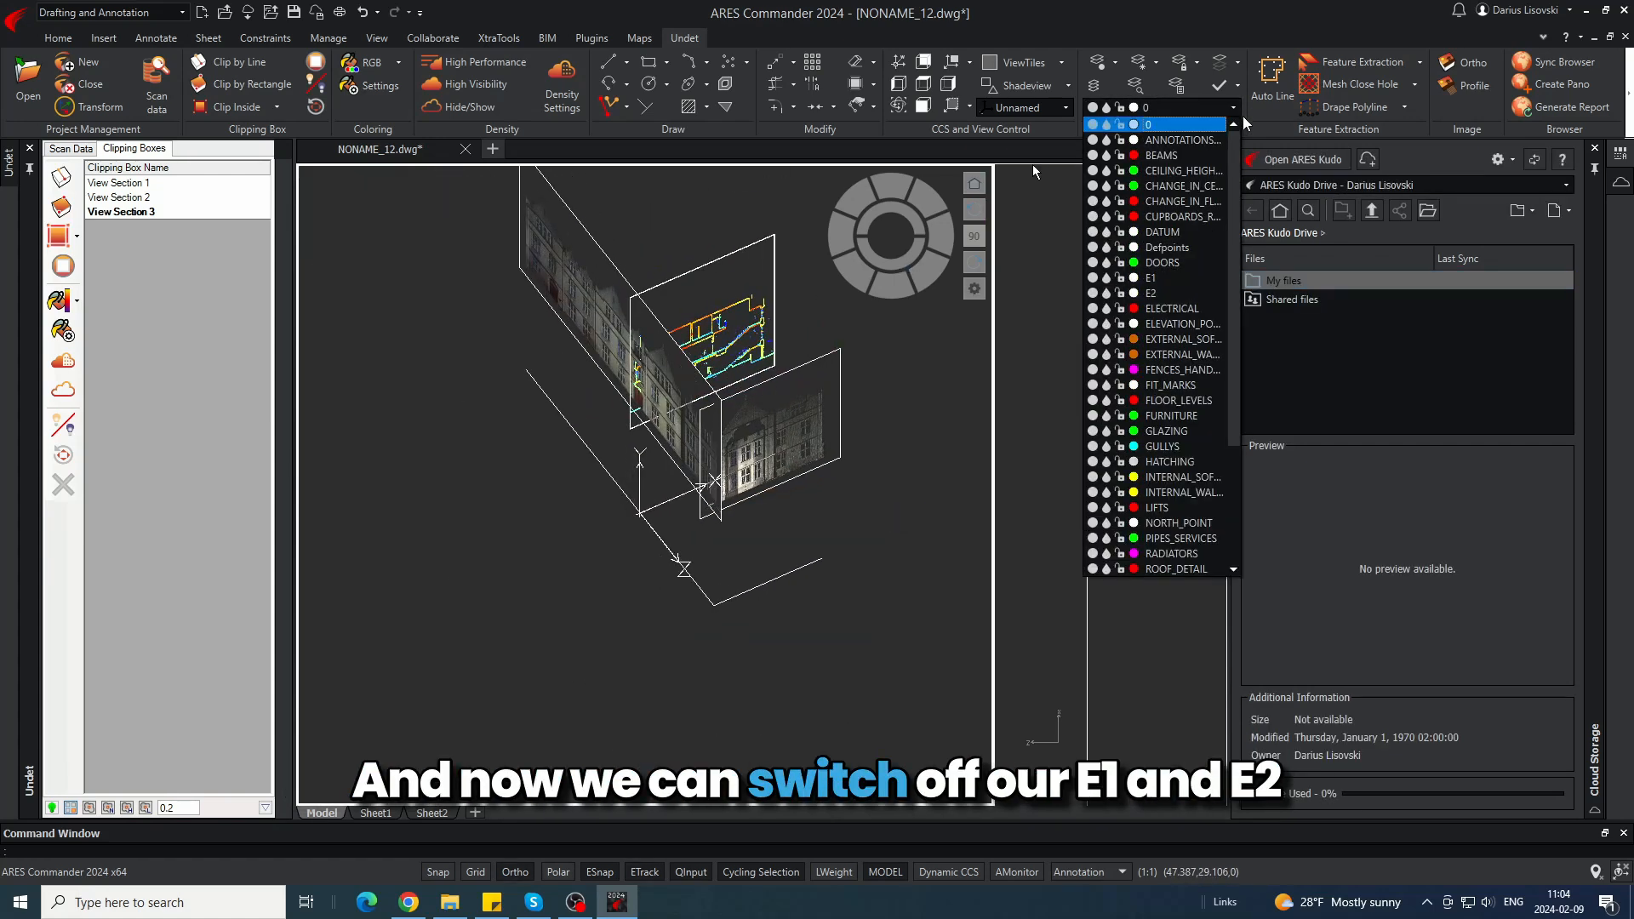
click(1093, 277)
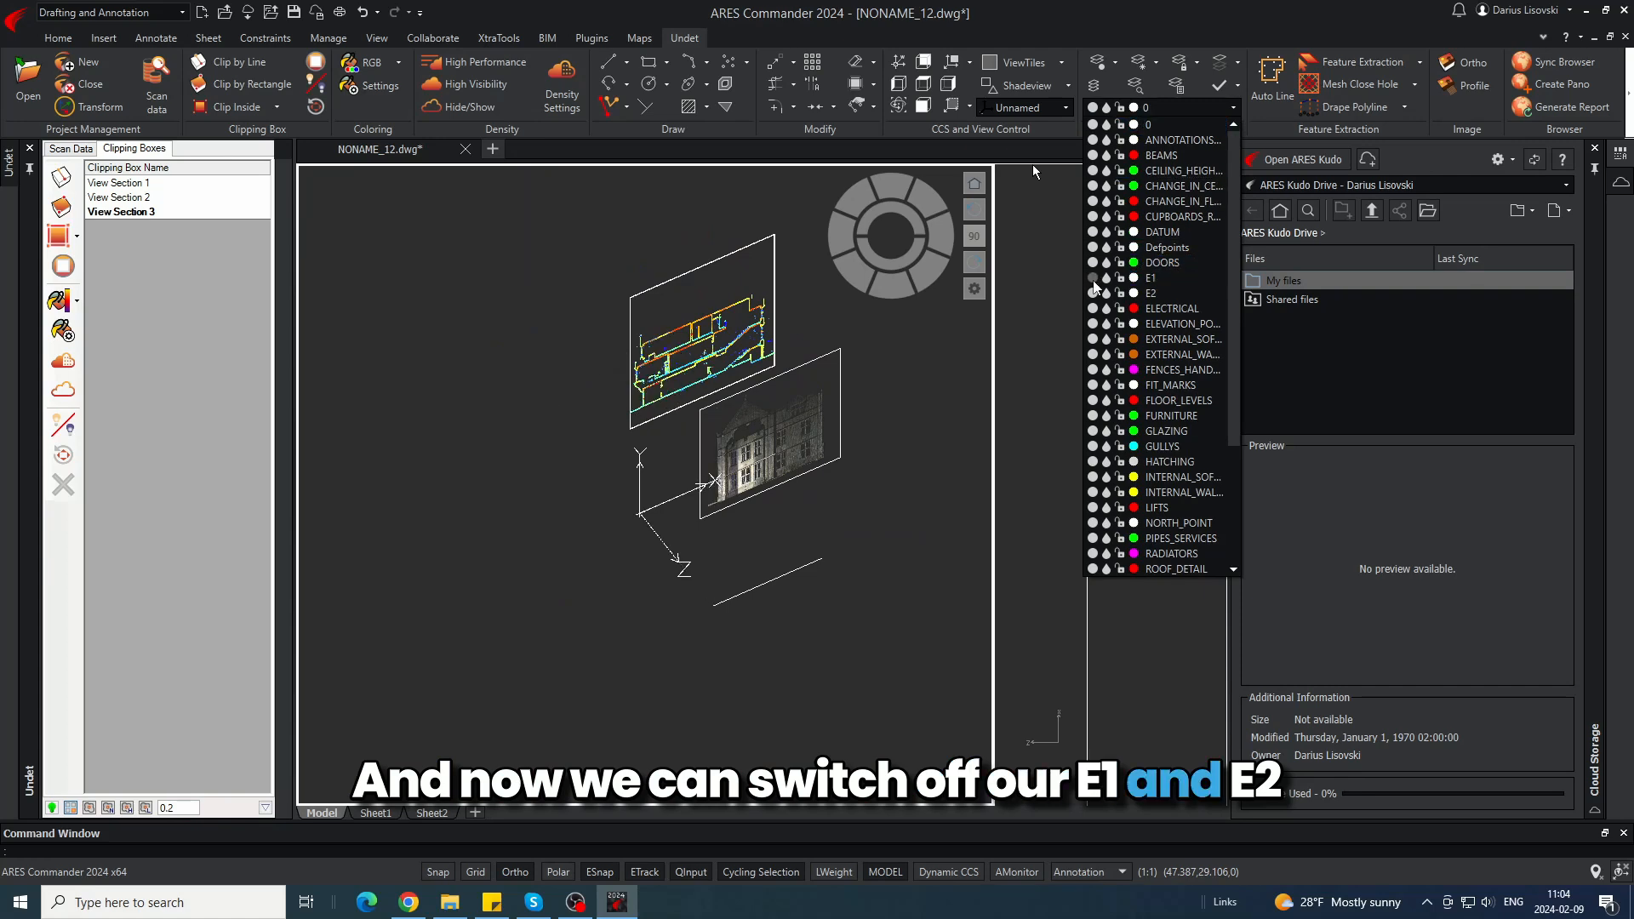
click(1092, 292)
click(1469, 195)
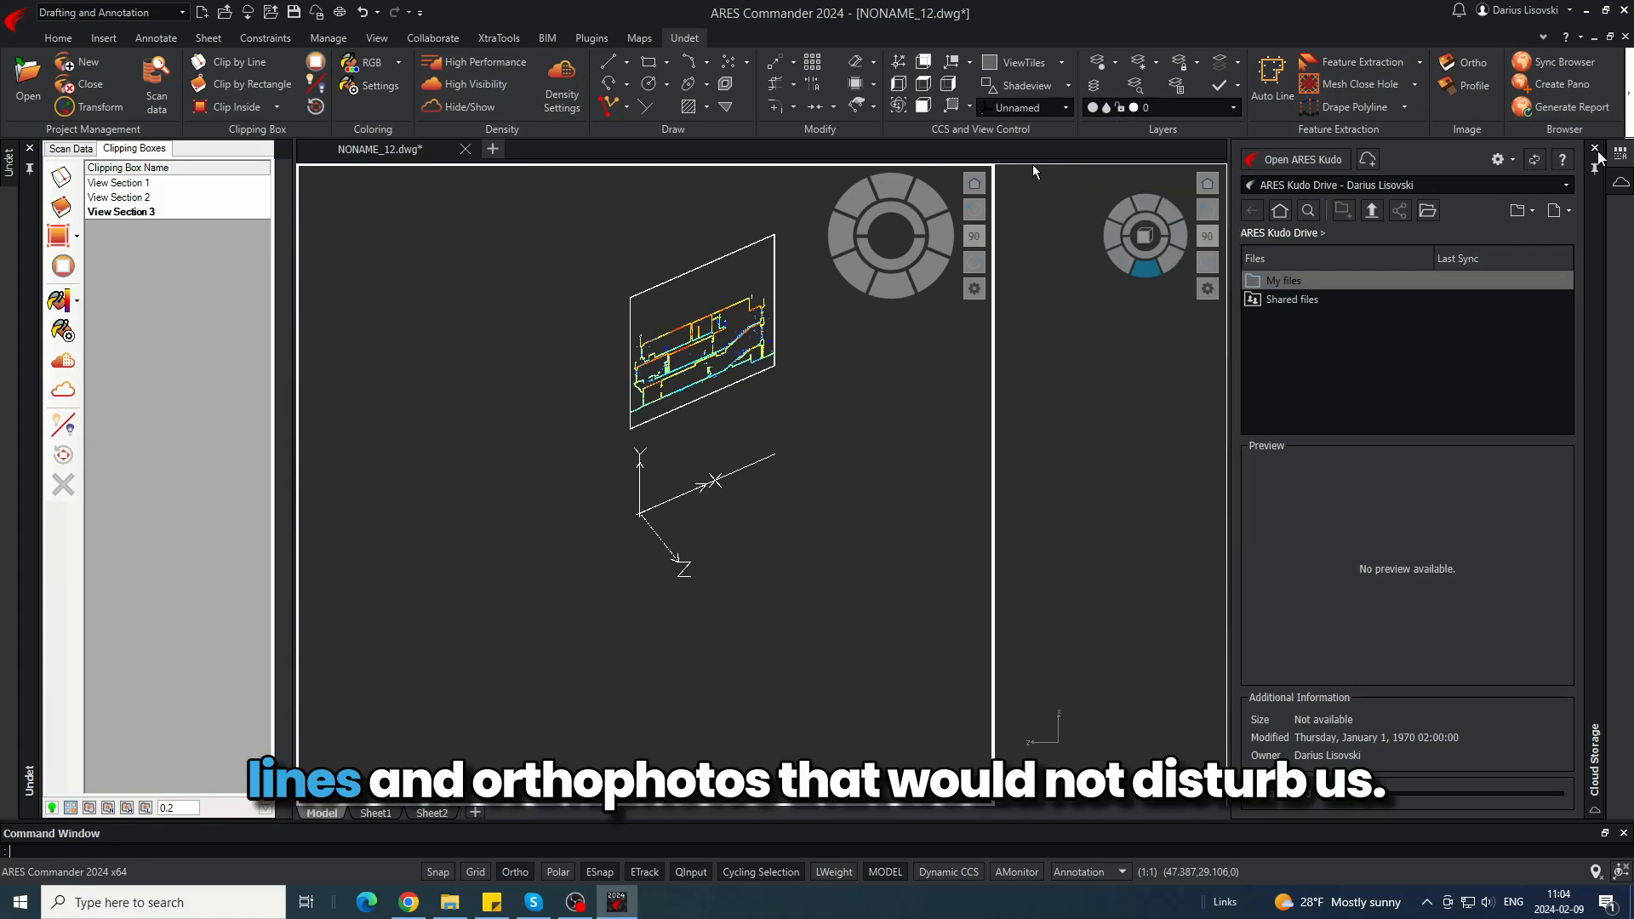
- Display the Properties palette in place of the cloud storage palette
click(1619, 155)
scroll(578, 397, up, 2)
mouse_move(572, 342)
middle_down()
mouse_move(441, 365)
mouse_move(370, 415)
middle_up()
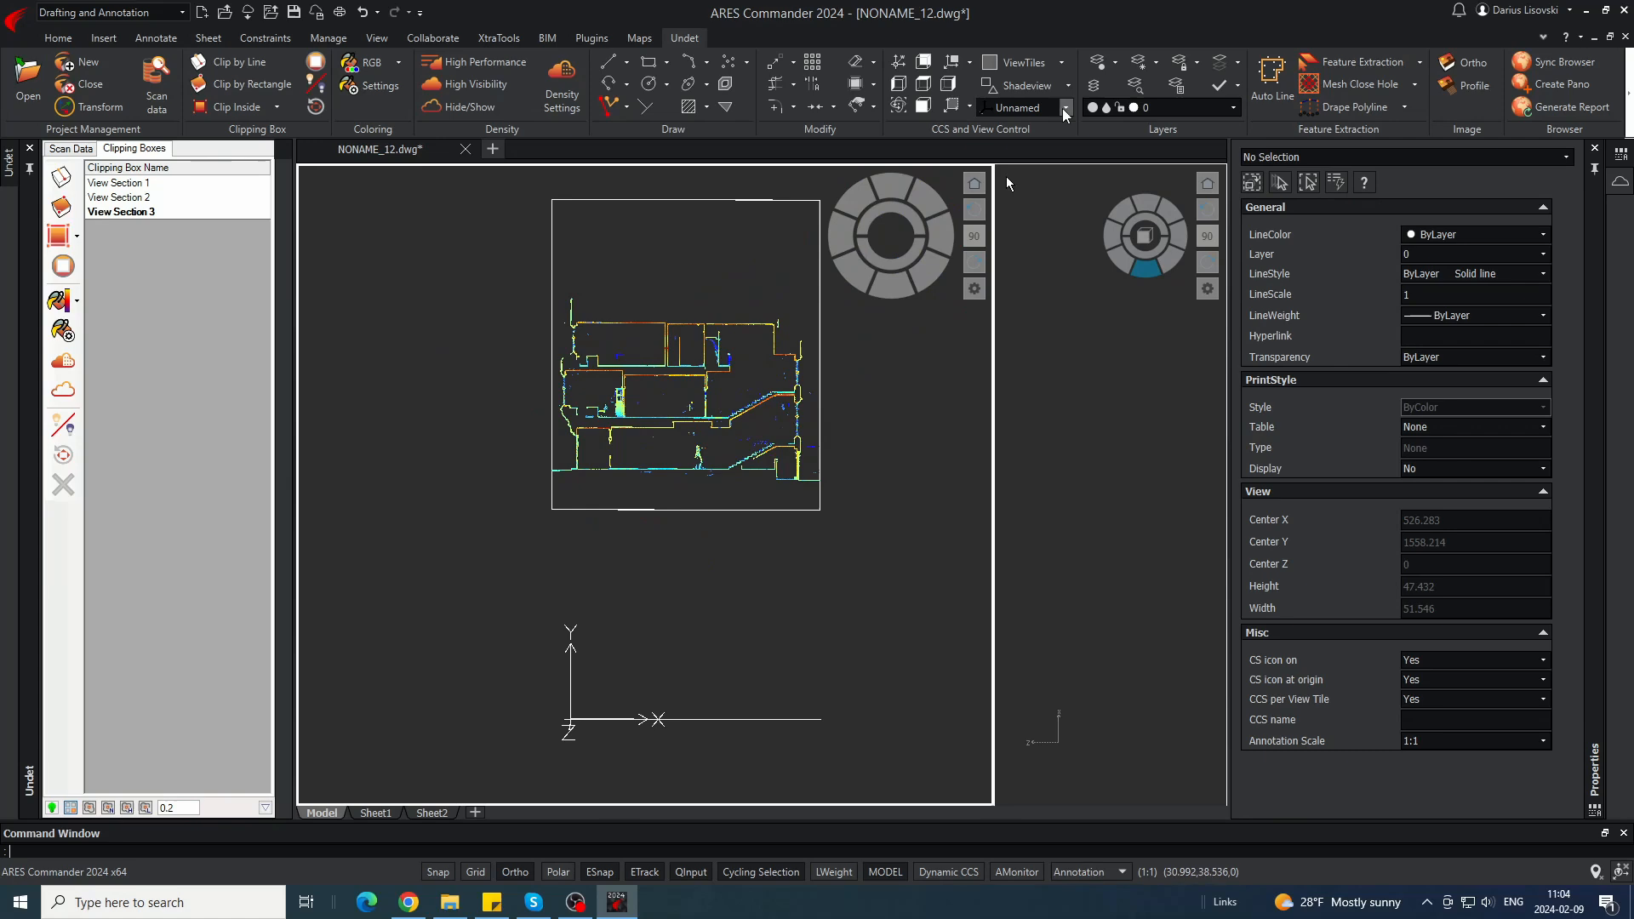
- Make S1 the current coordinate system and switch to its plan view with the PLAN command
click(1023, 108)
click(1019, 219)
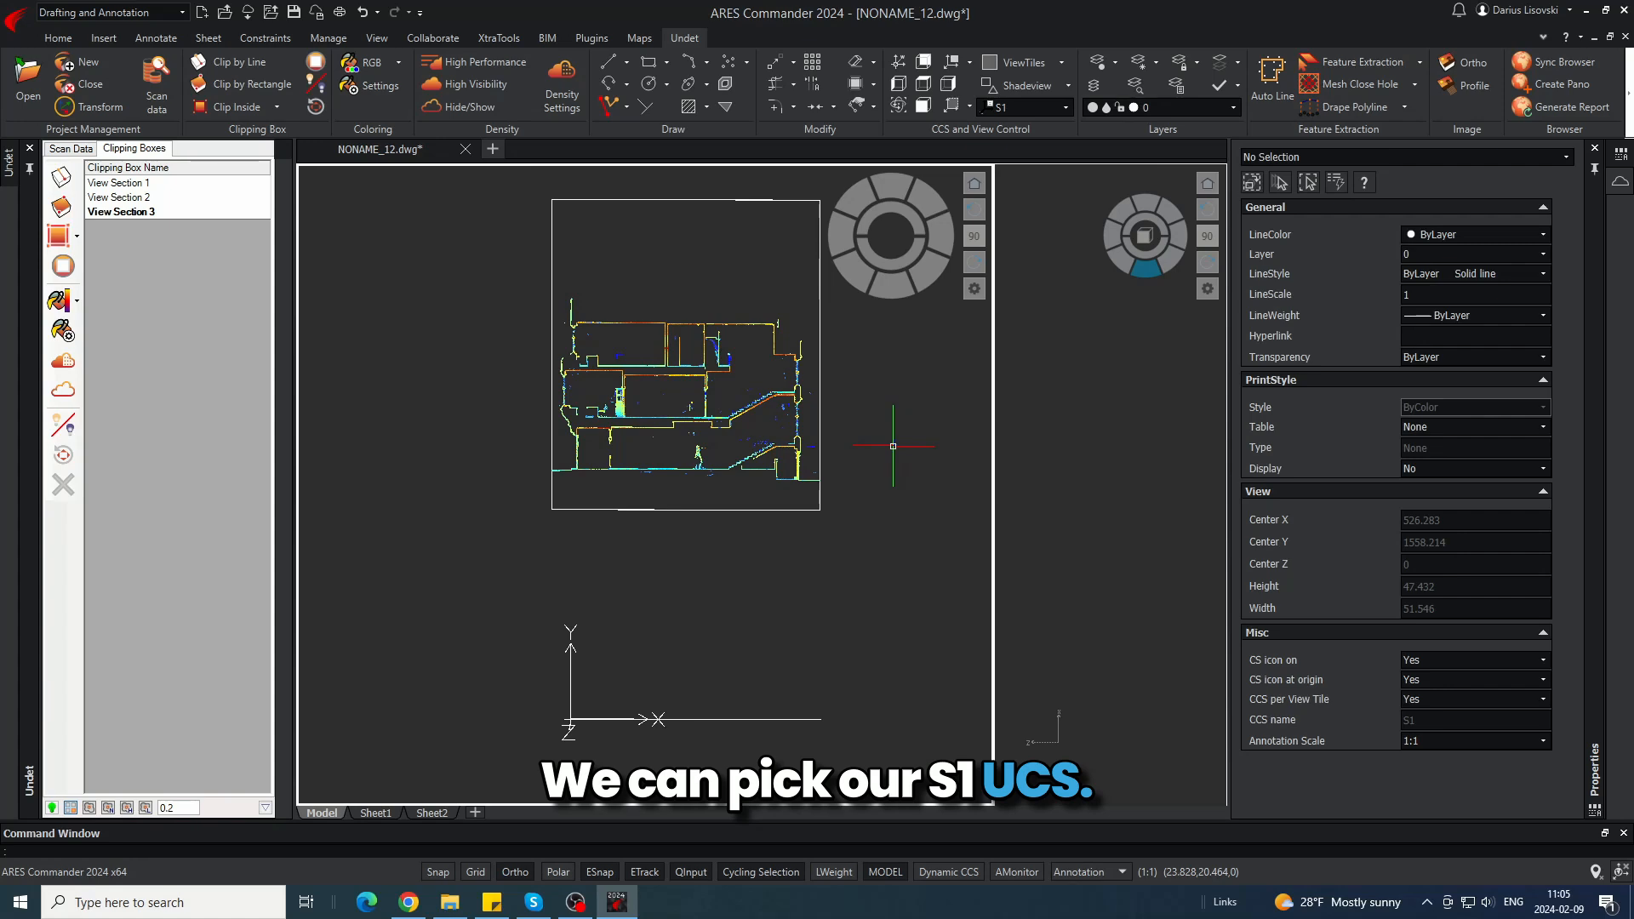
text(plan)
key(Return)
key(Return)
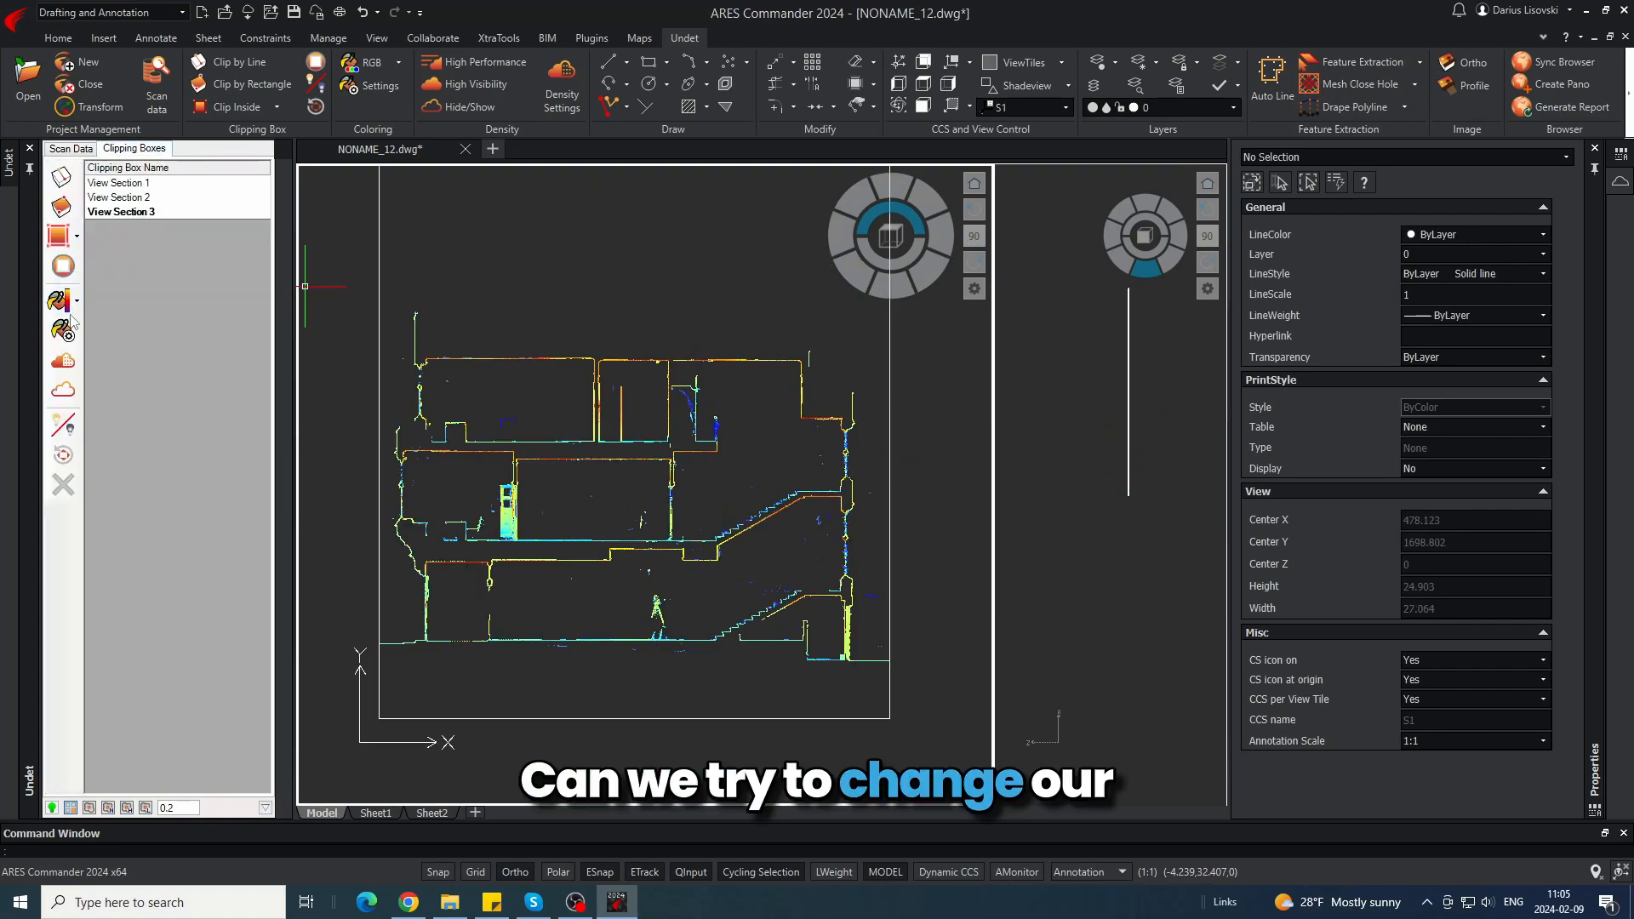
- Change the colouring of the section's point cloud to RGB
click(76, 302)
click(111, 331)
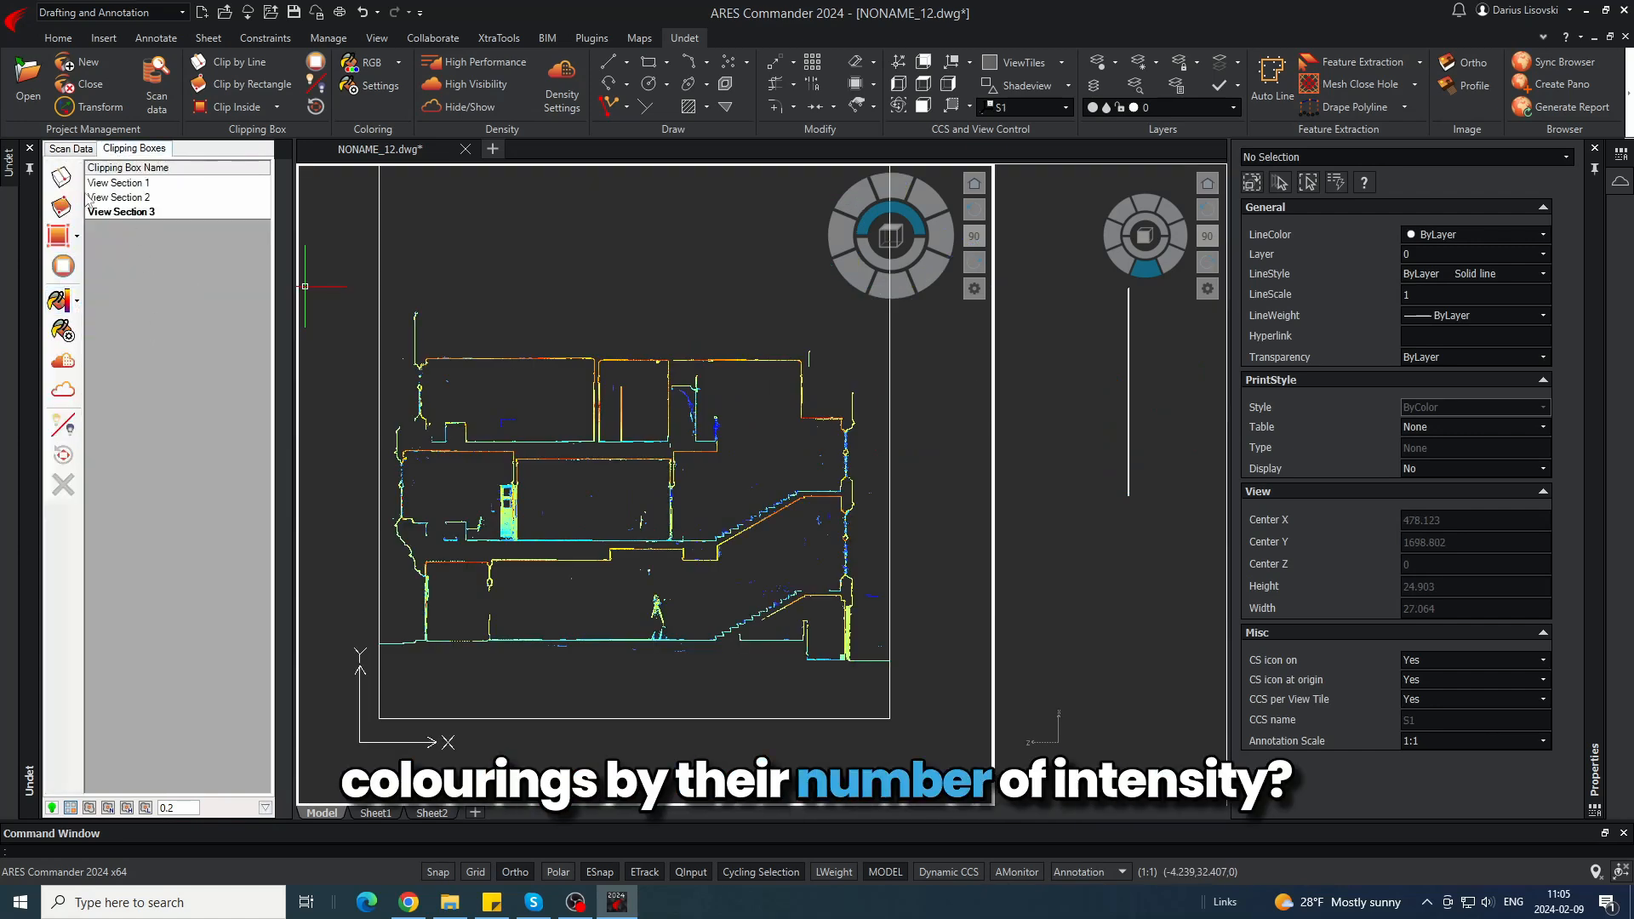
click(75, 302)
click(128, 302)
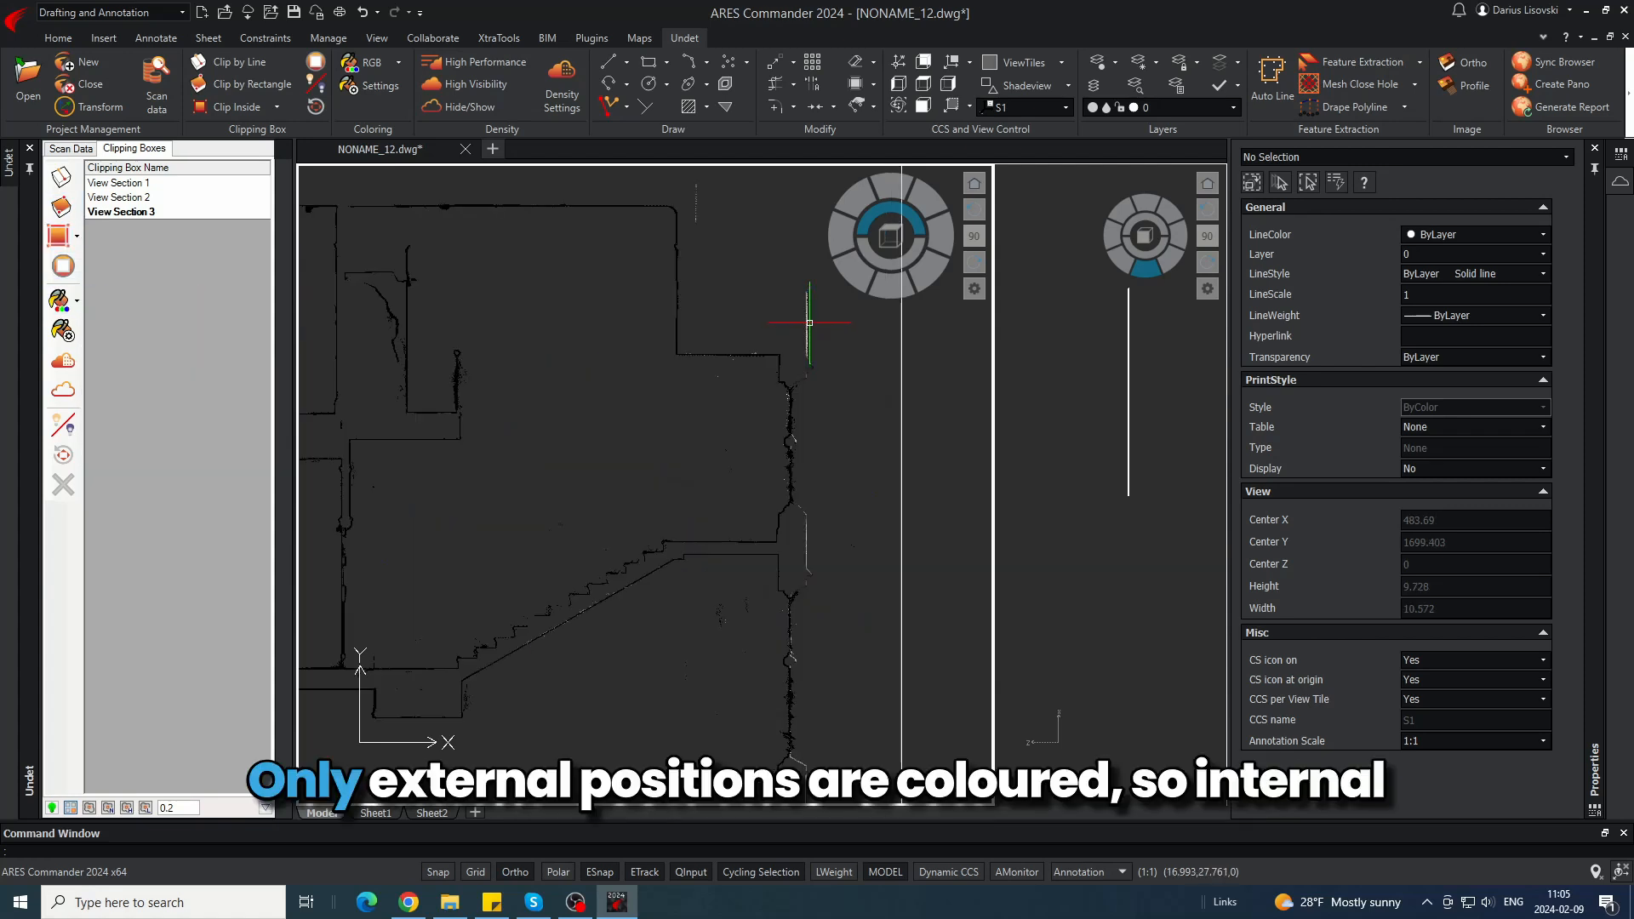
- Examine how the section's staircases, floors and external walls appear in the RGB colouring
scroll(809, 323, down, 4)
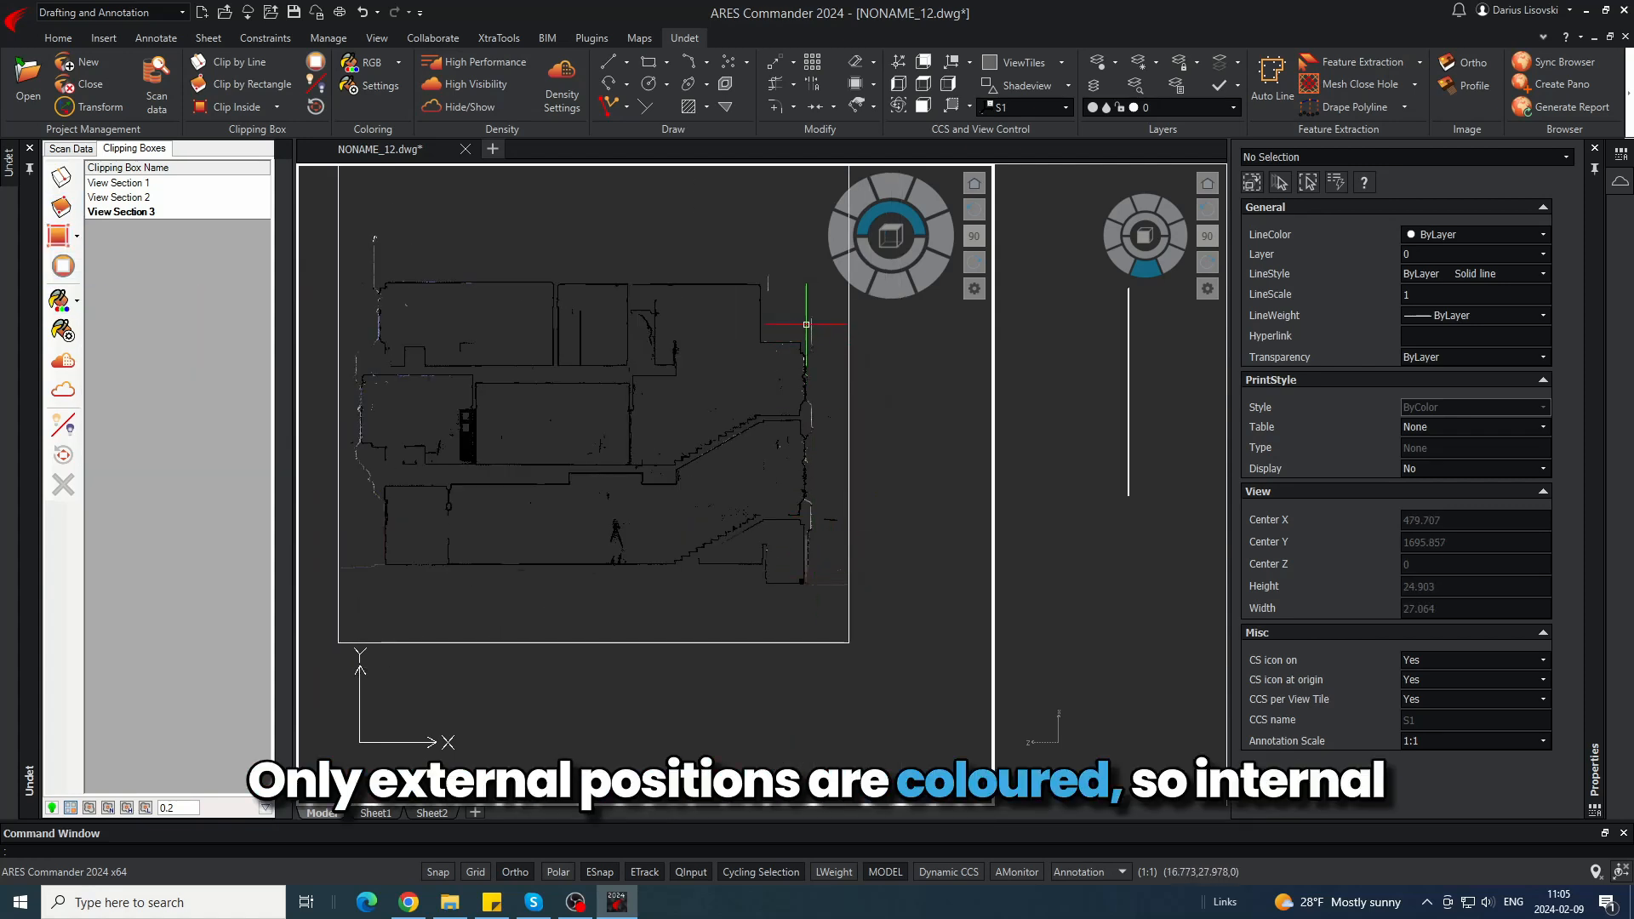
scroll(426, 457, up, 2)
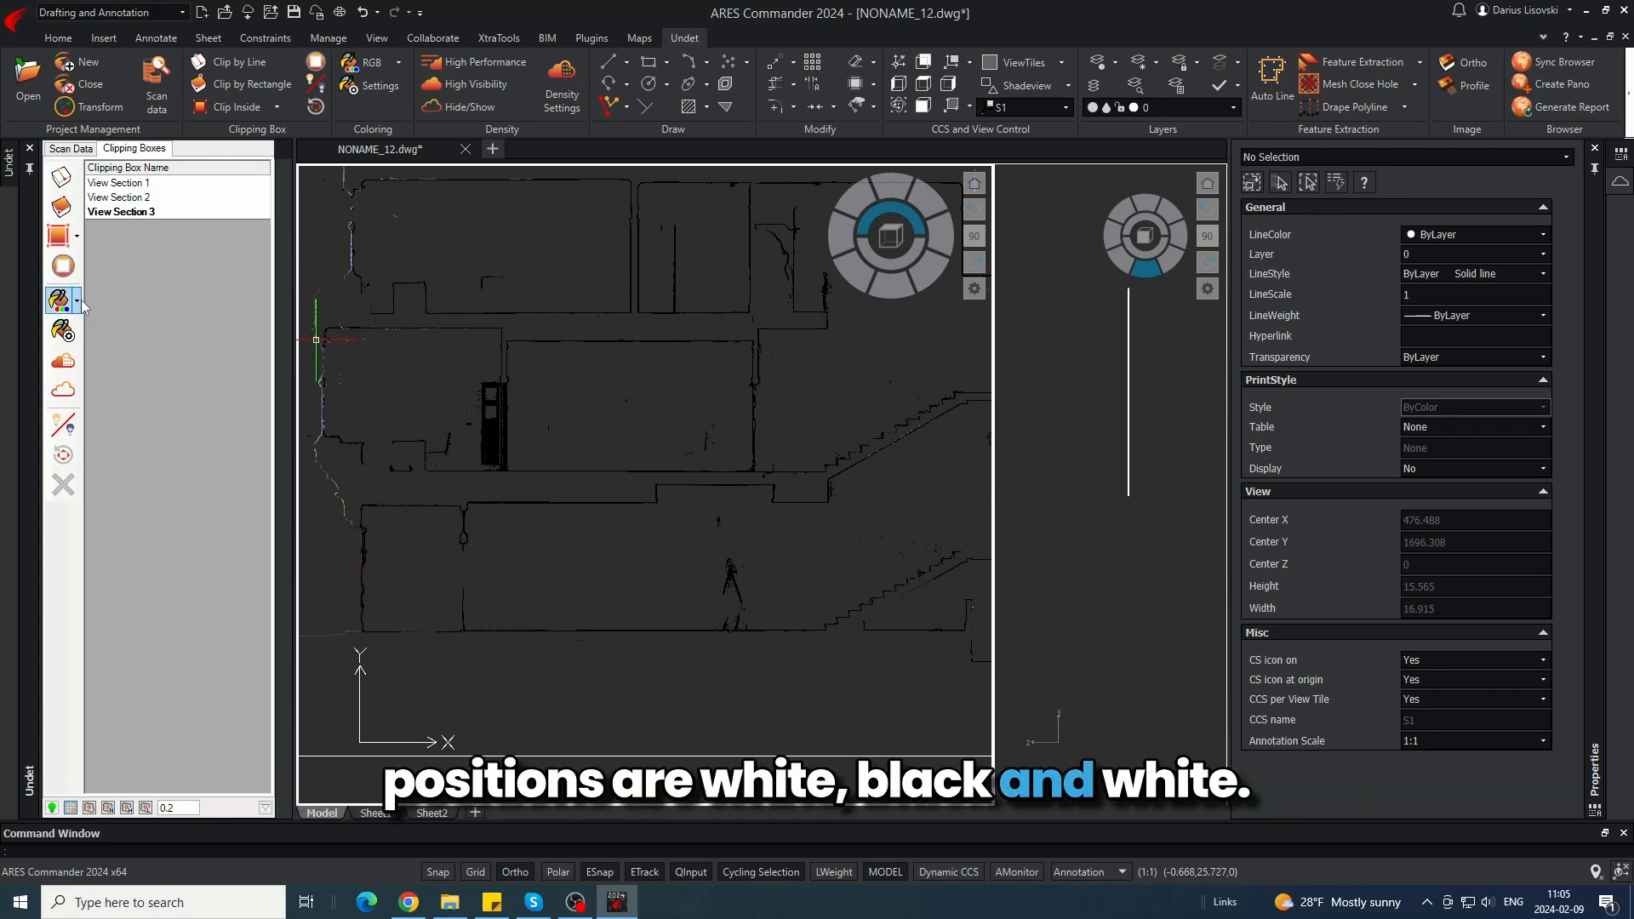
middle_drag(805, 471, 586, 566)
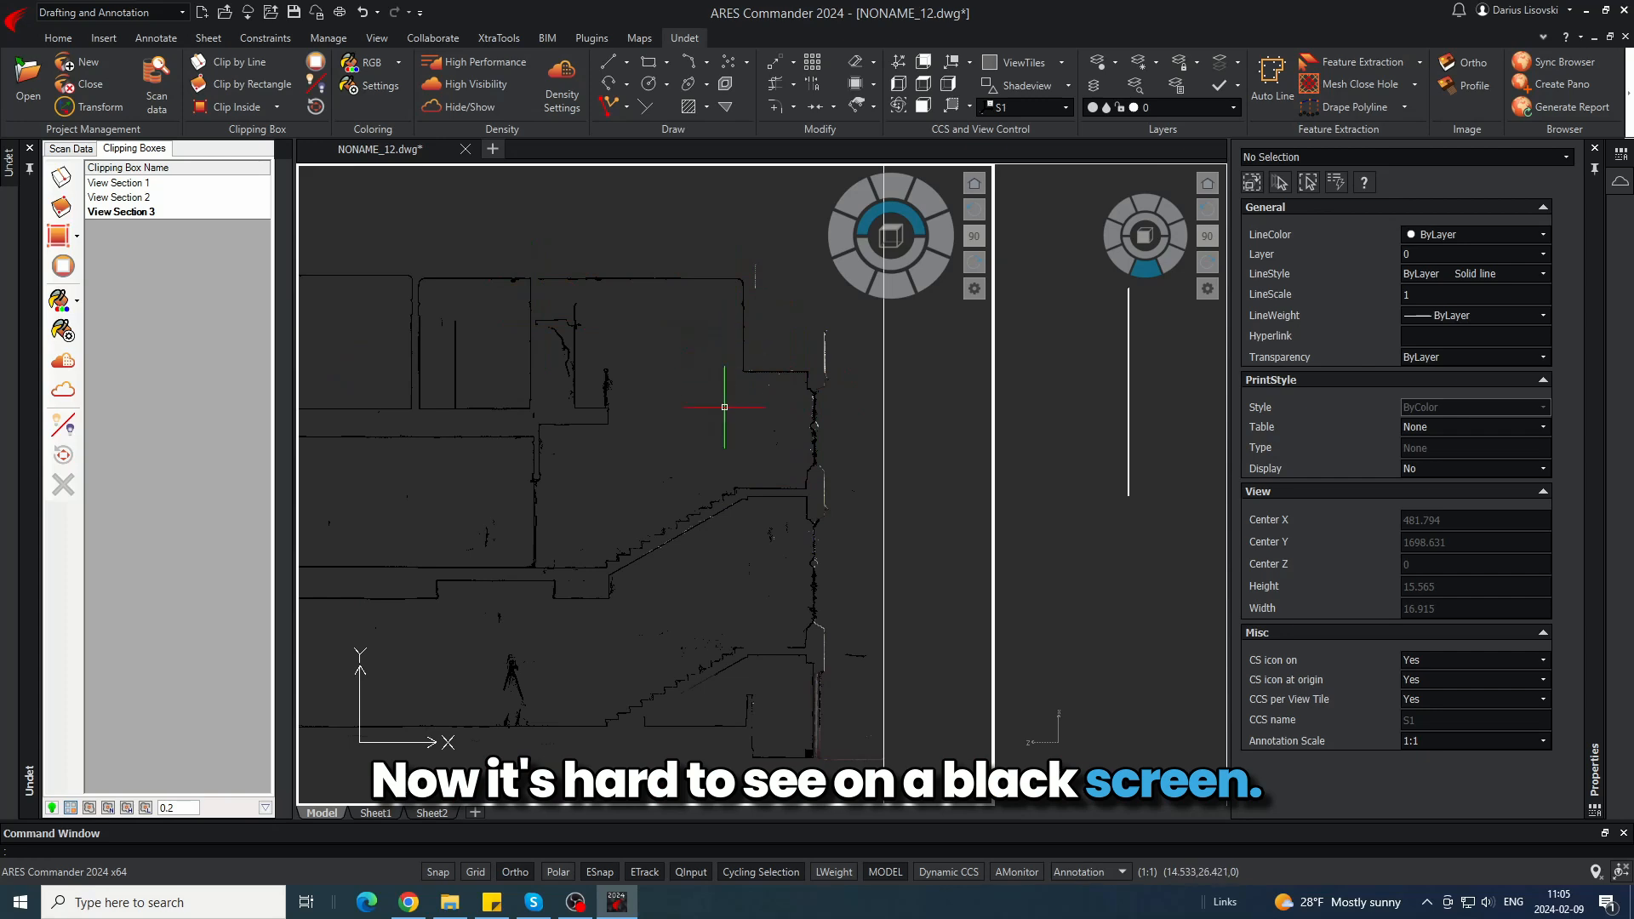
scroll(657, 719, up, 4)
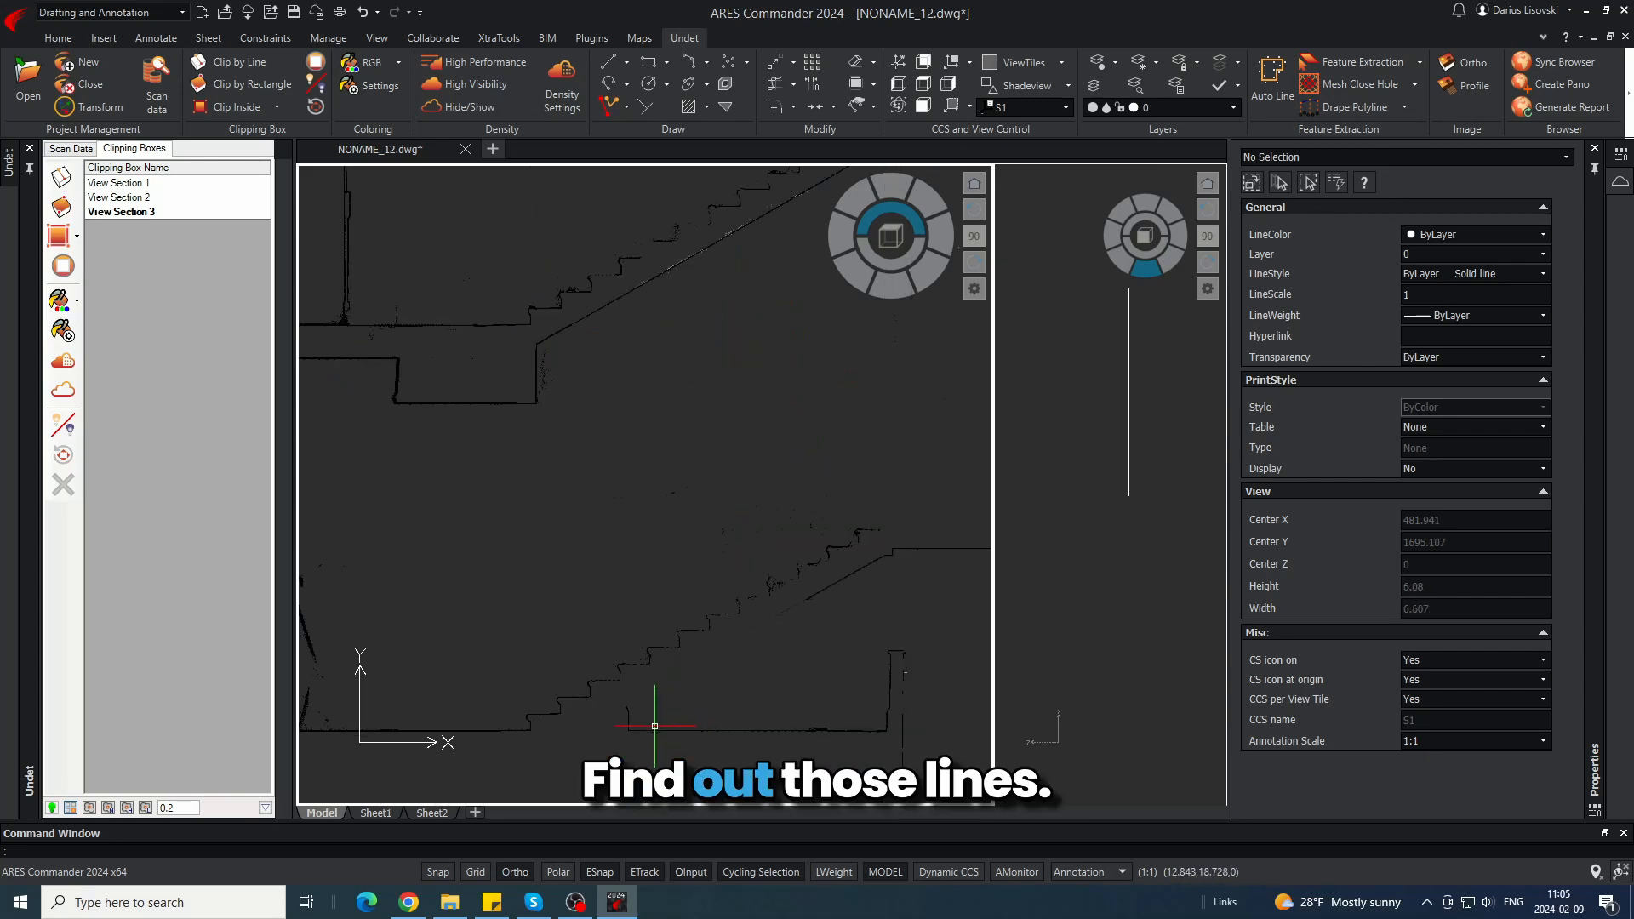
scroll(623, 692, down, 2)
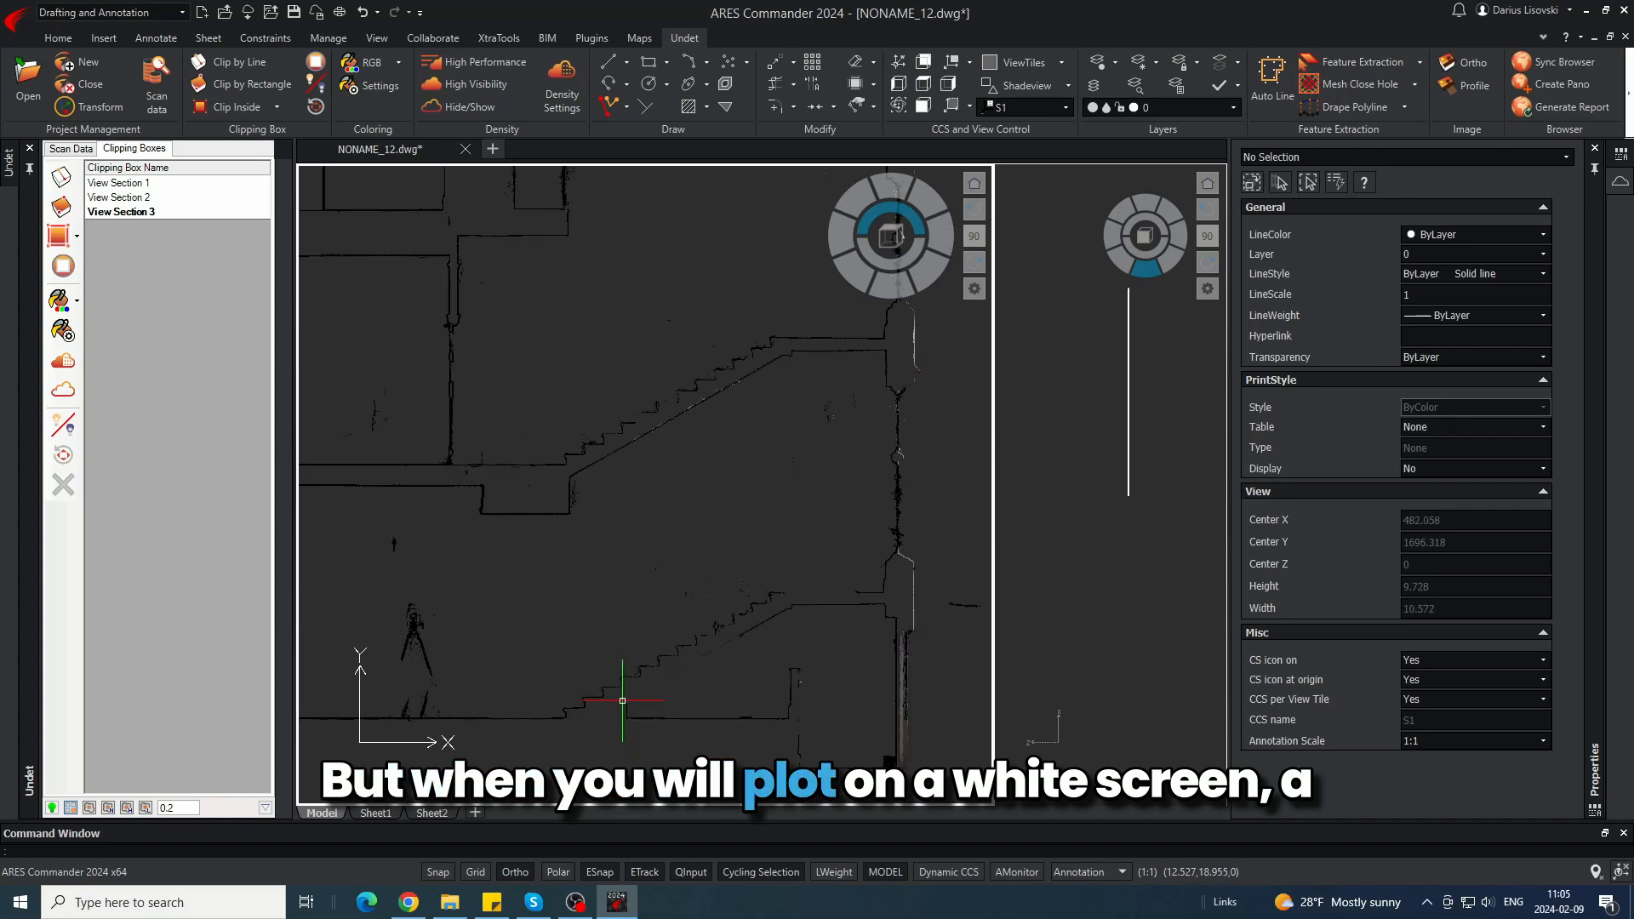
scroll(789, 608, up, 8)
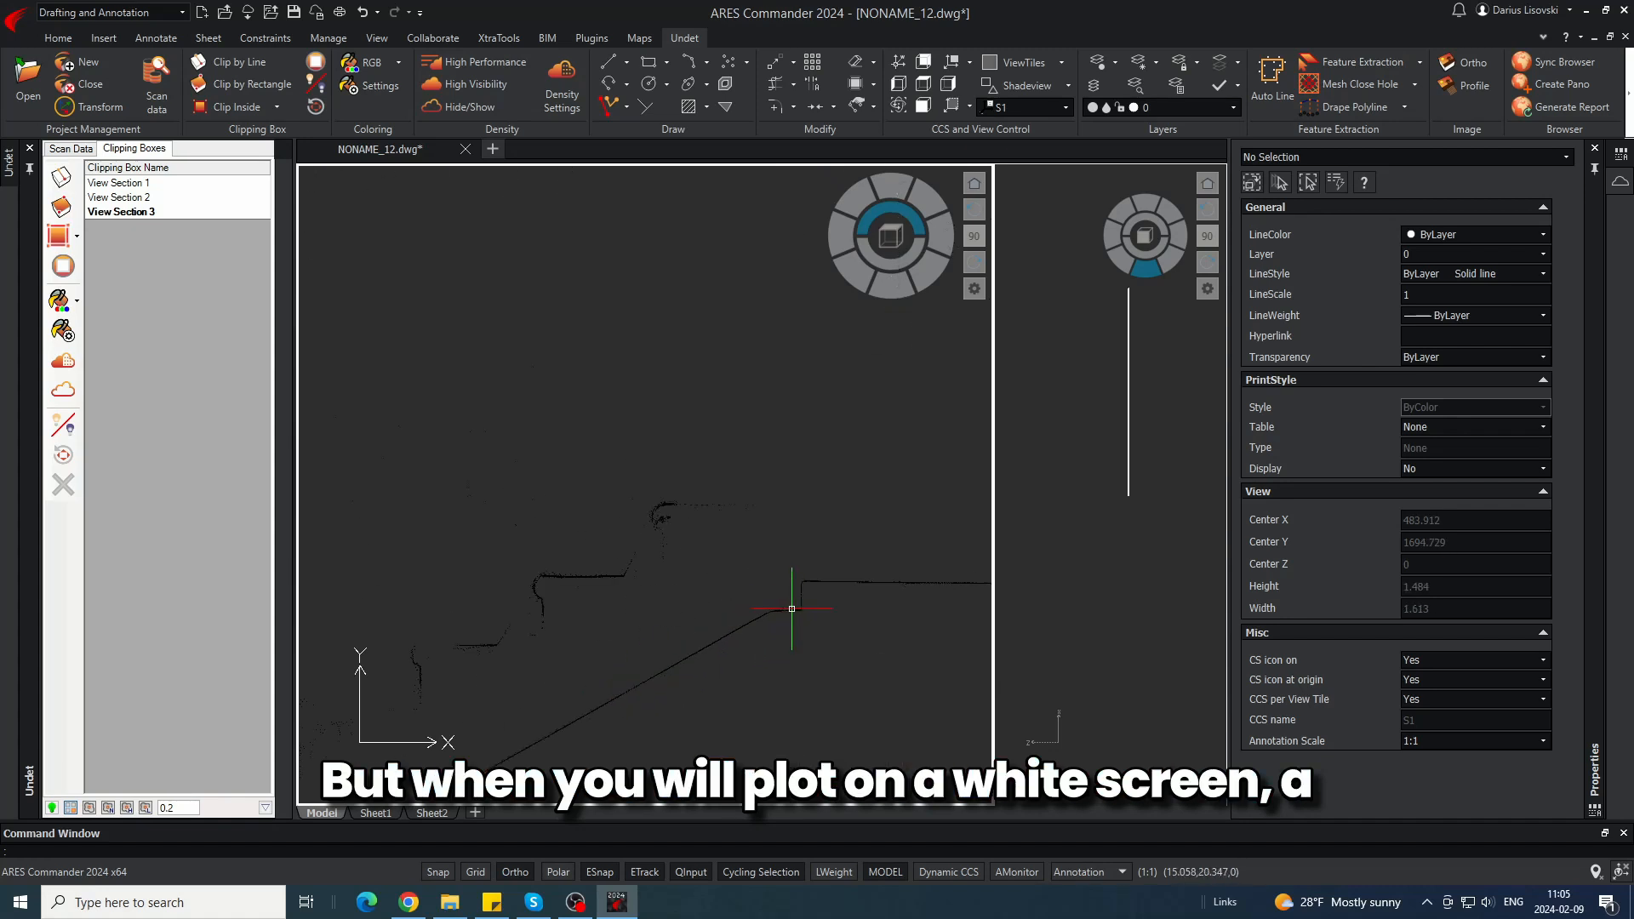
scroll(813, 542, down, 4)
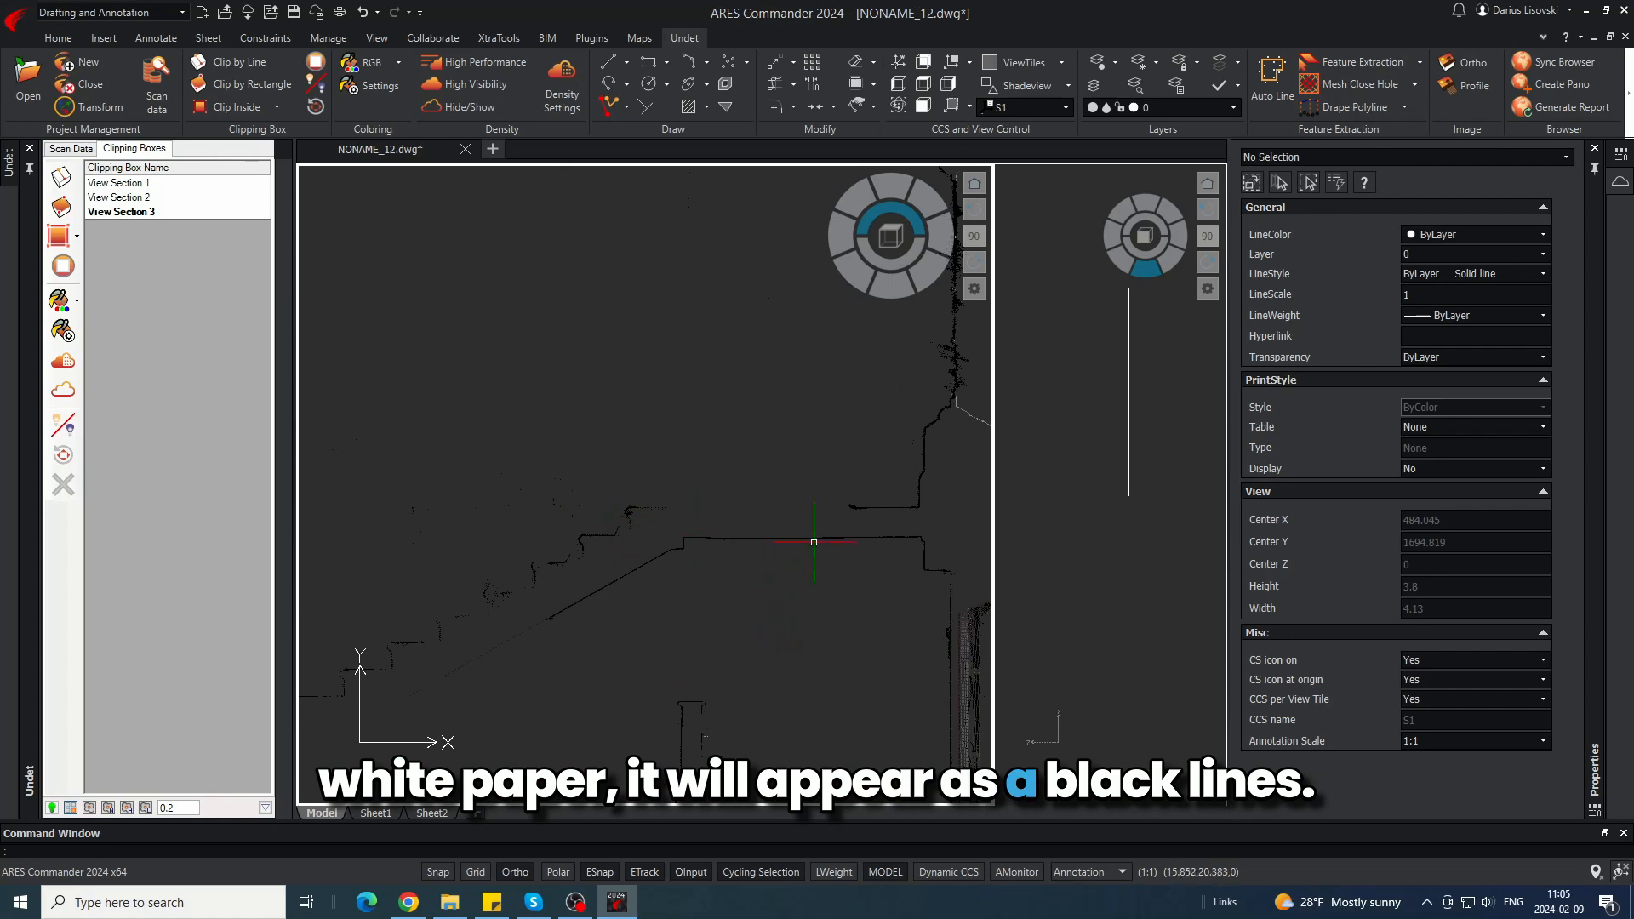
scroll(898, 544, down, 2)
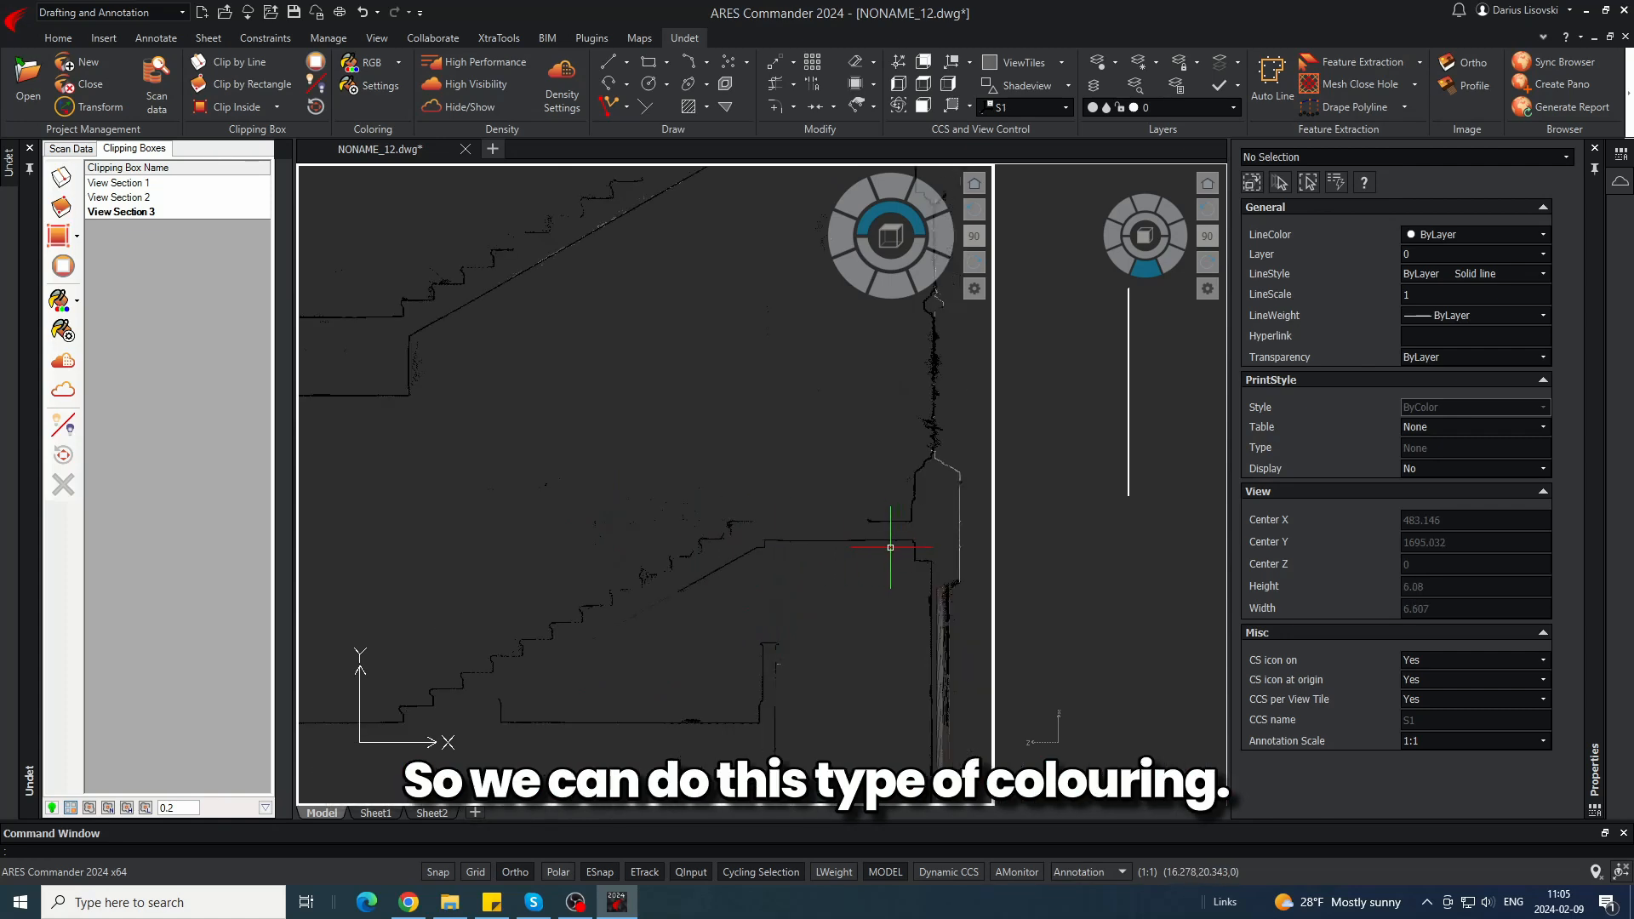
scroll(890, 547, down, 8)
scroll(740, 522, up, 1)
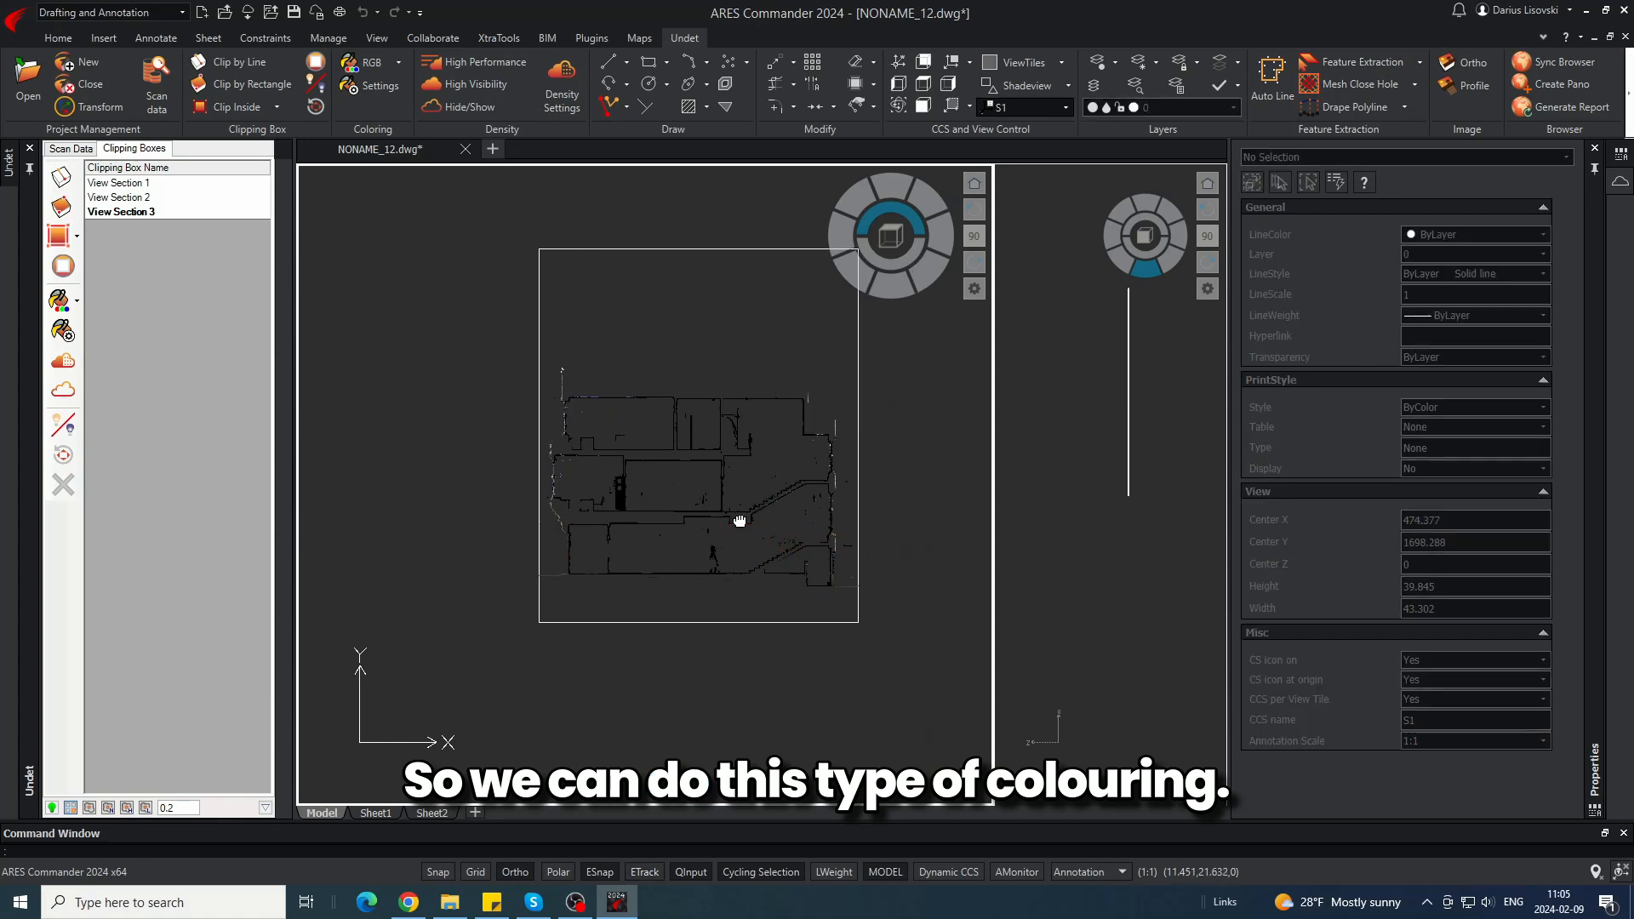
scroll(718, 463, up, 1)
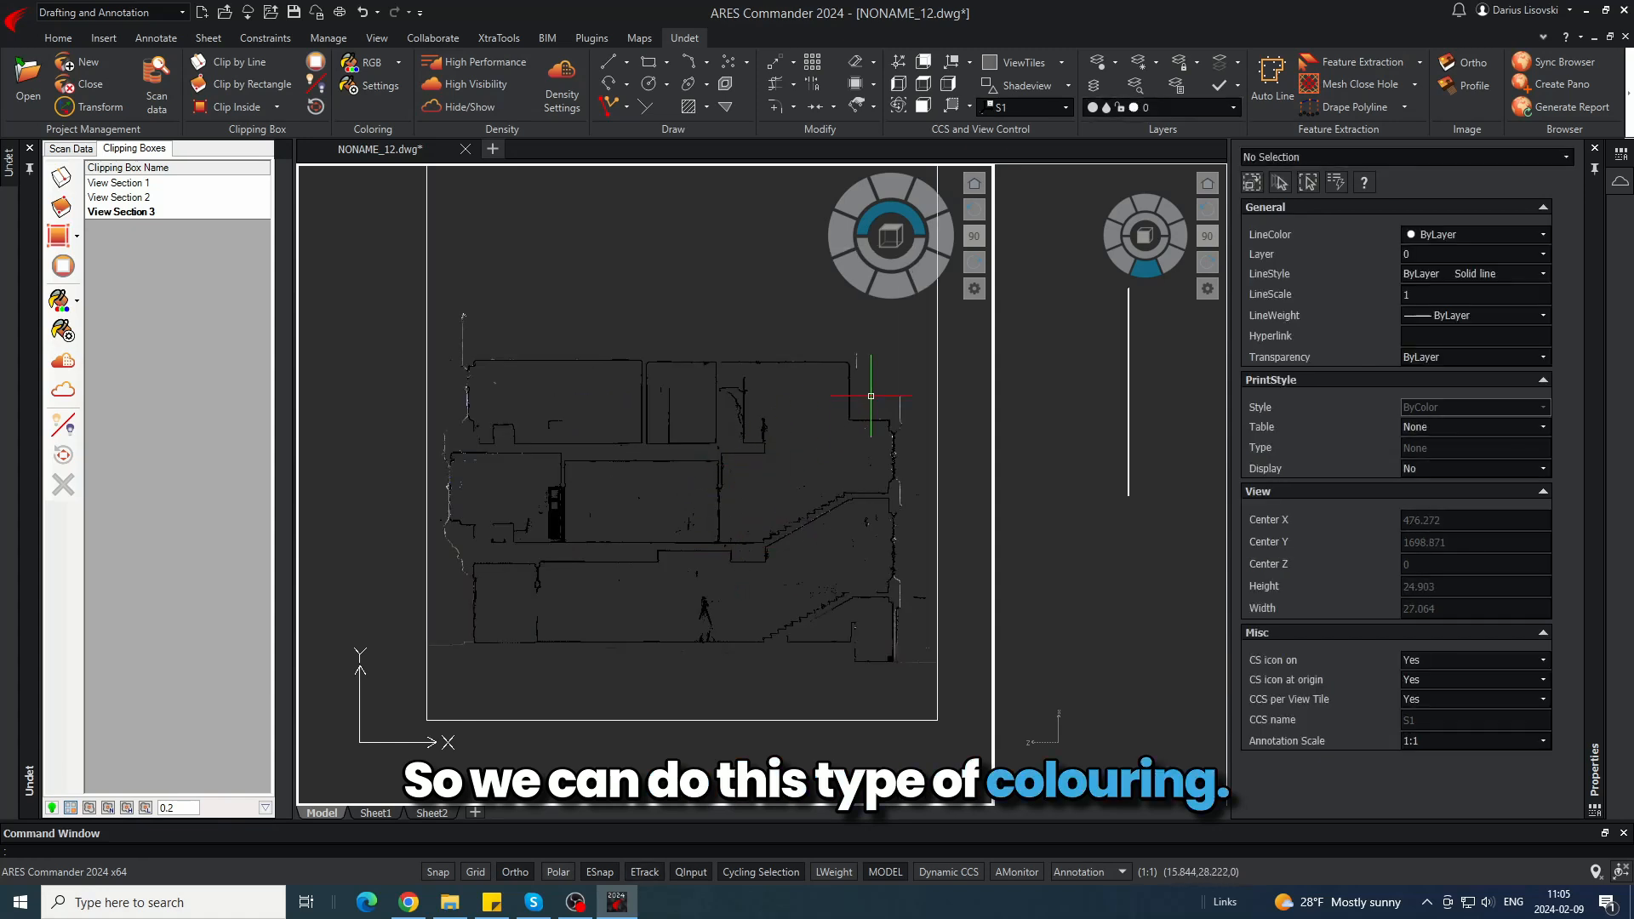
- Create an orthophoto framing the whole section at 10 mm resolution from full resolution points, without calculating distances
click(1458, 64)
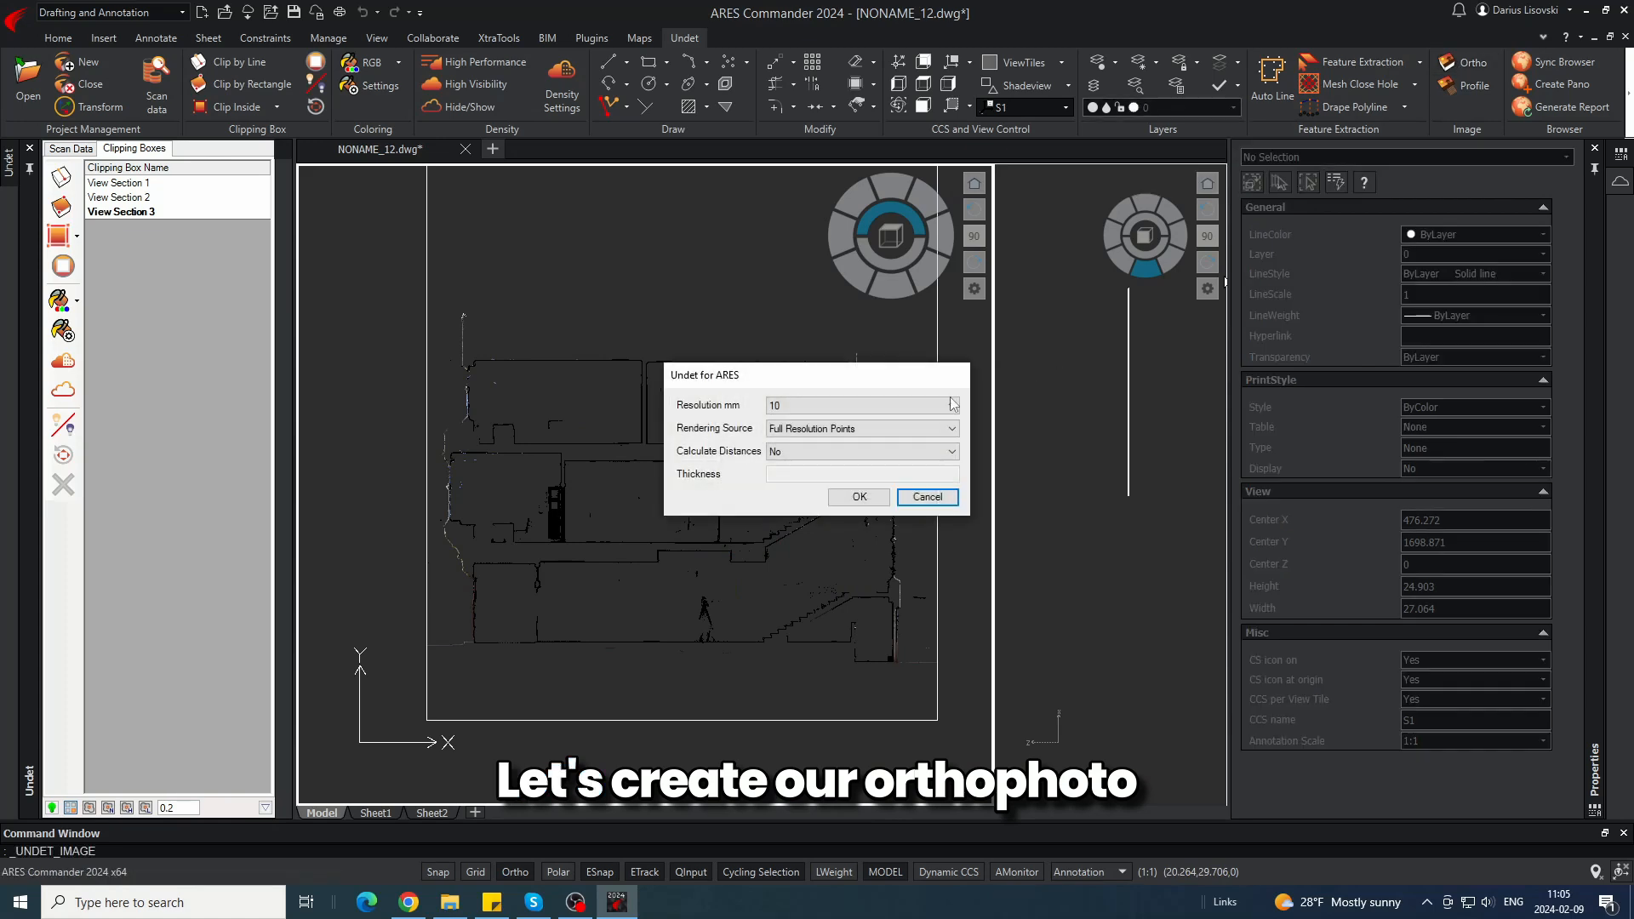
click(854, 502)
click(397, 263)
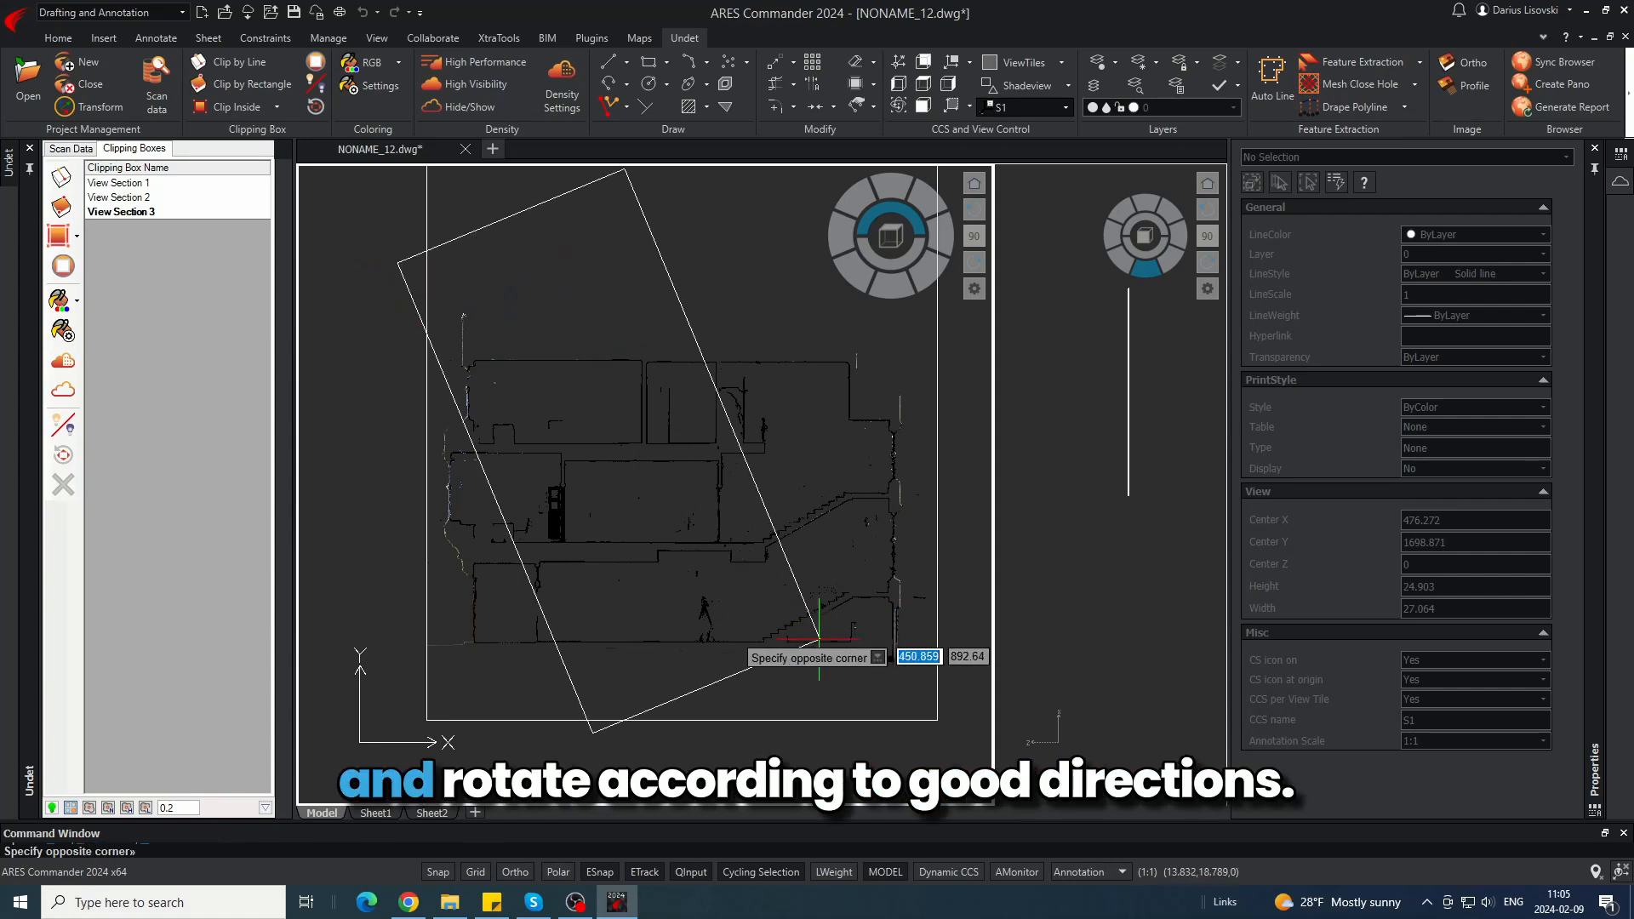
scroll(717, 501, down, 2)
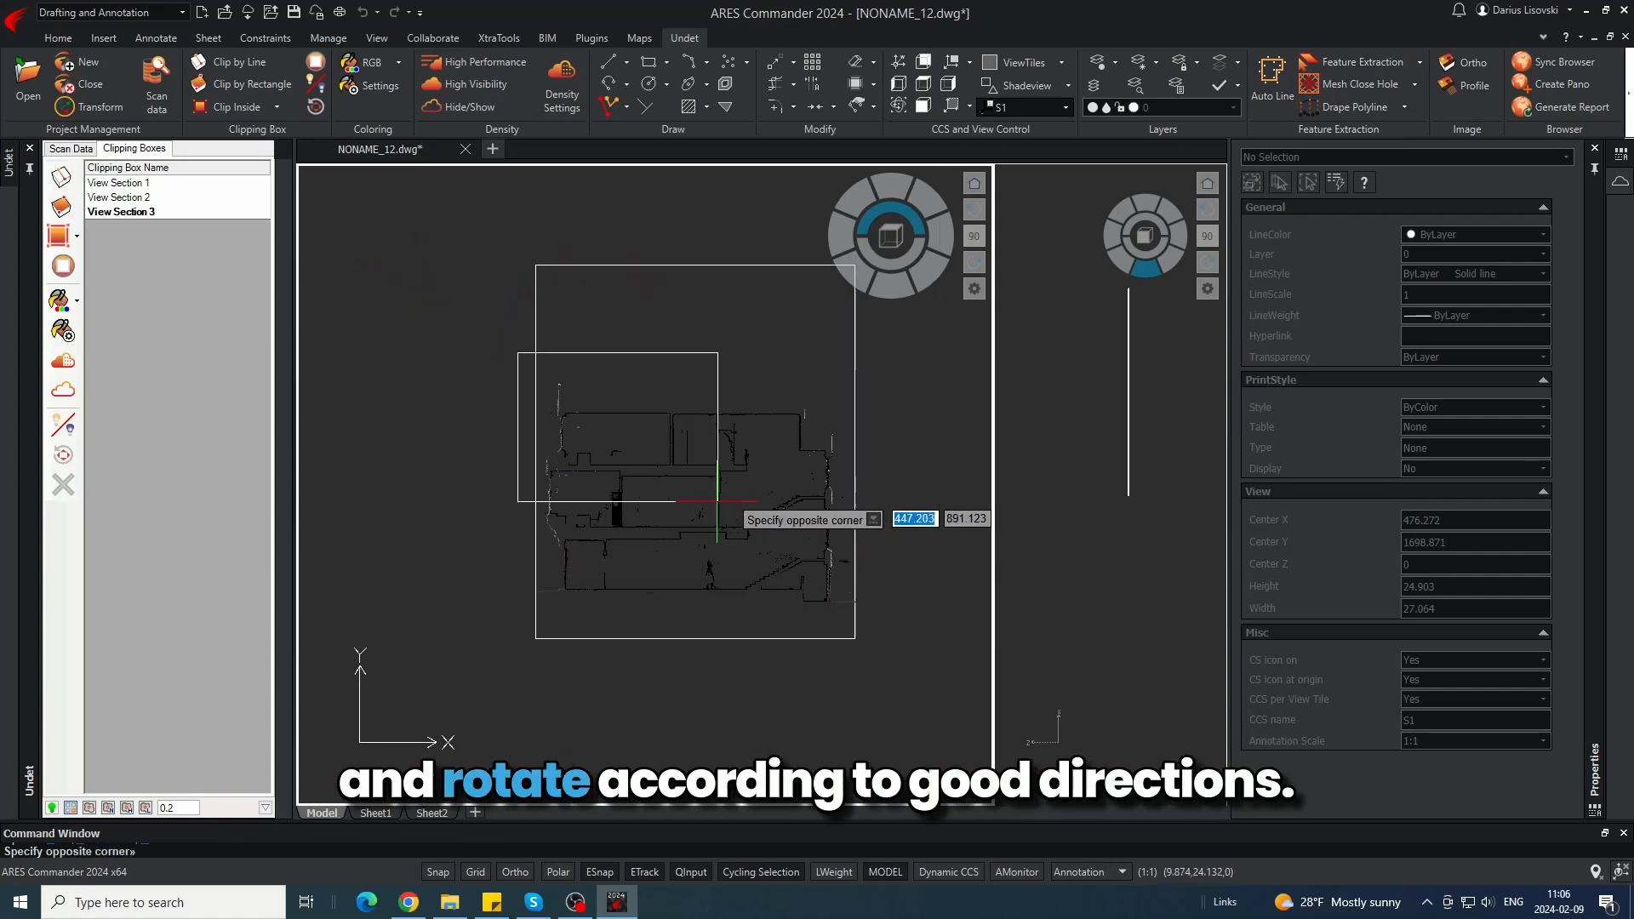
scroll(842, 630, up, 3)
click(867, 634)
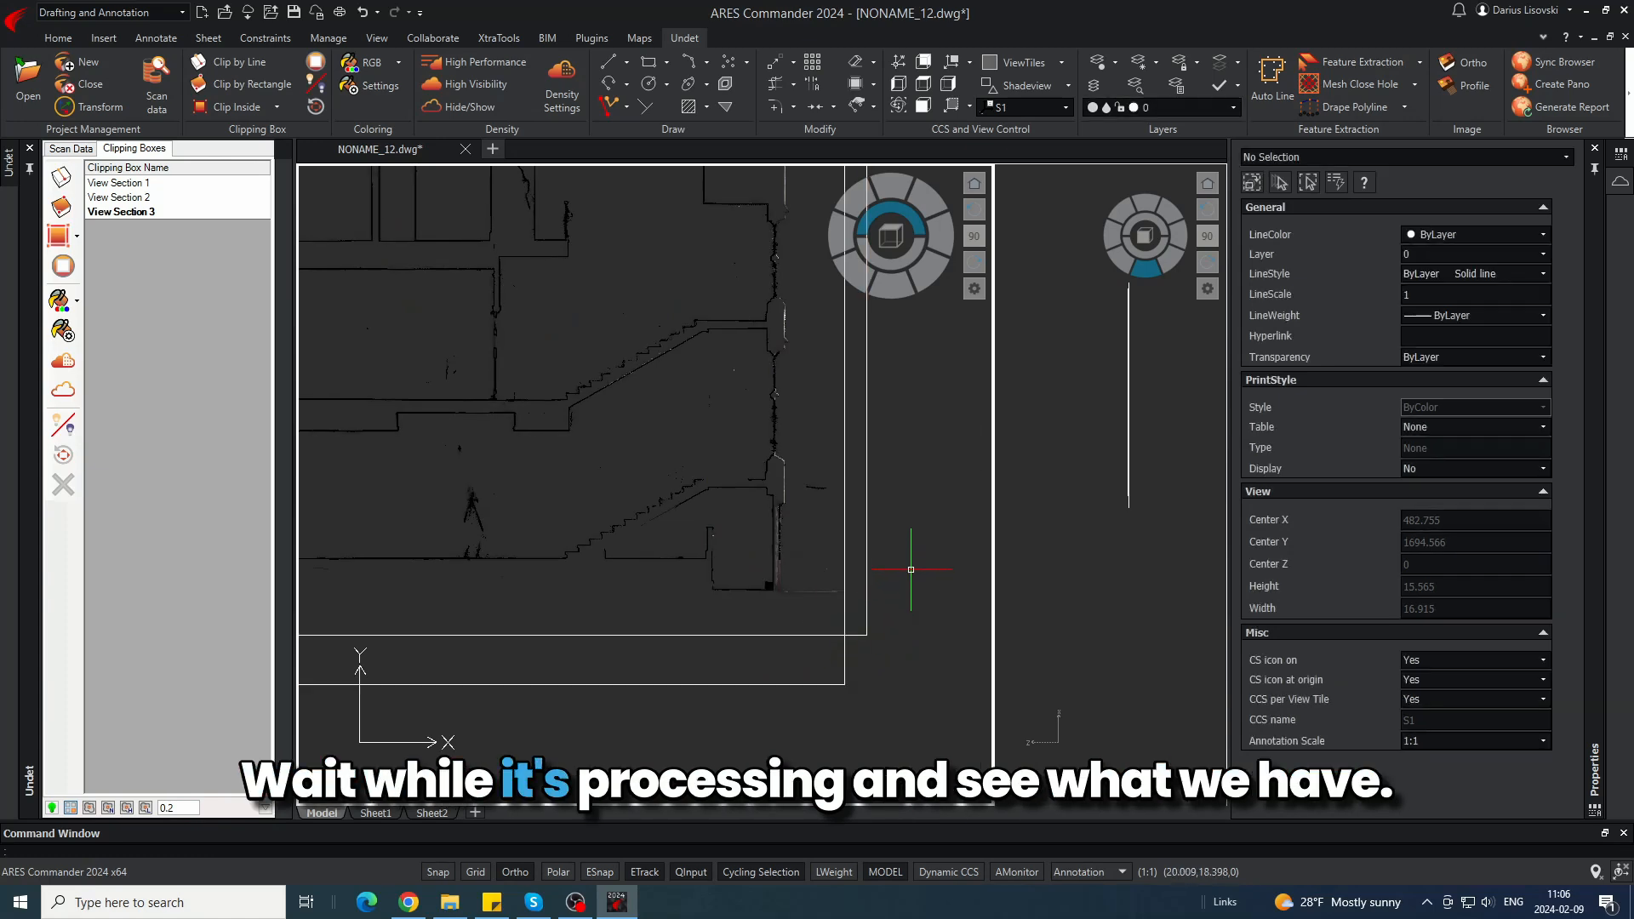
scroll(910, 569, down, 2)
middle_drag(517, 450, 607, 499)
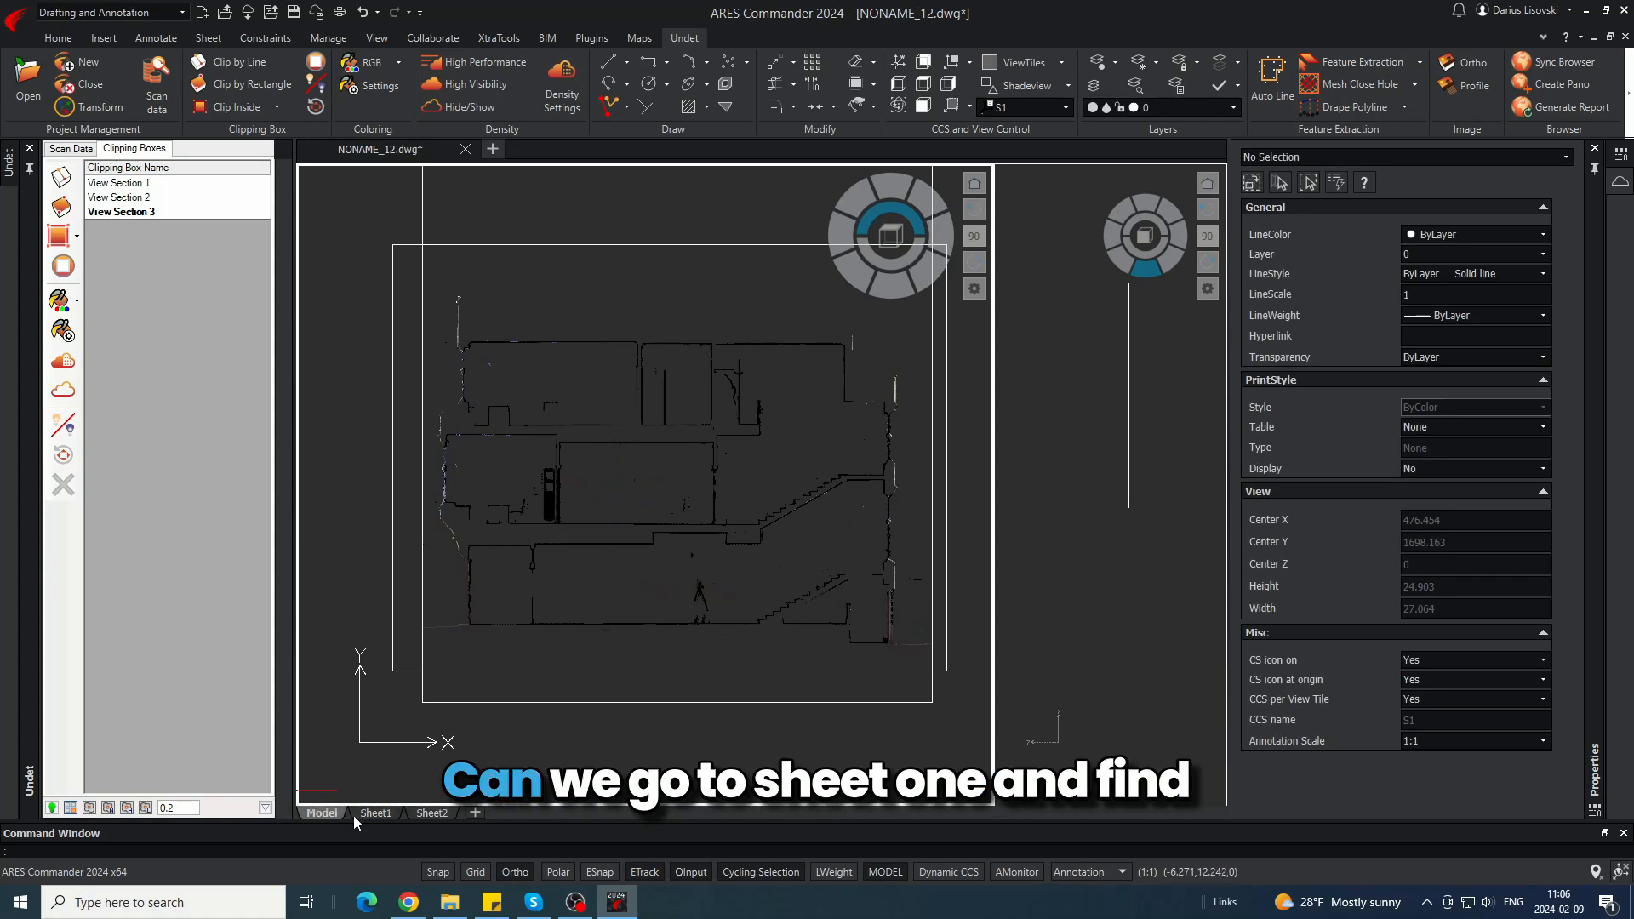
- Switch to Sheet1 and select its small viewport for resizing
click(380, 812)
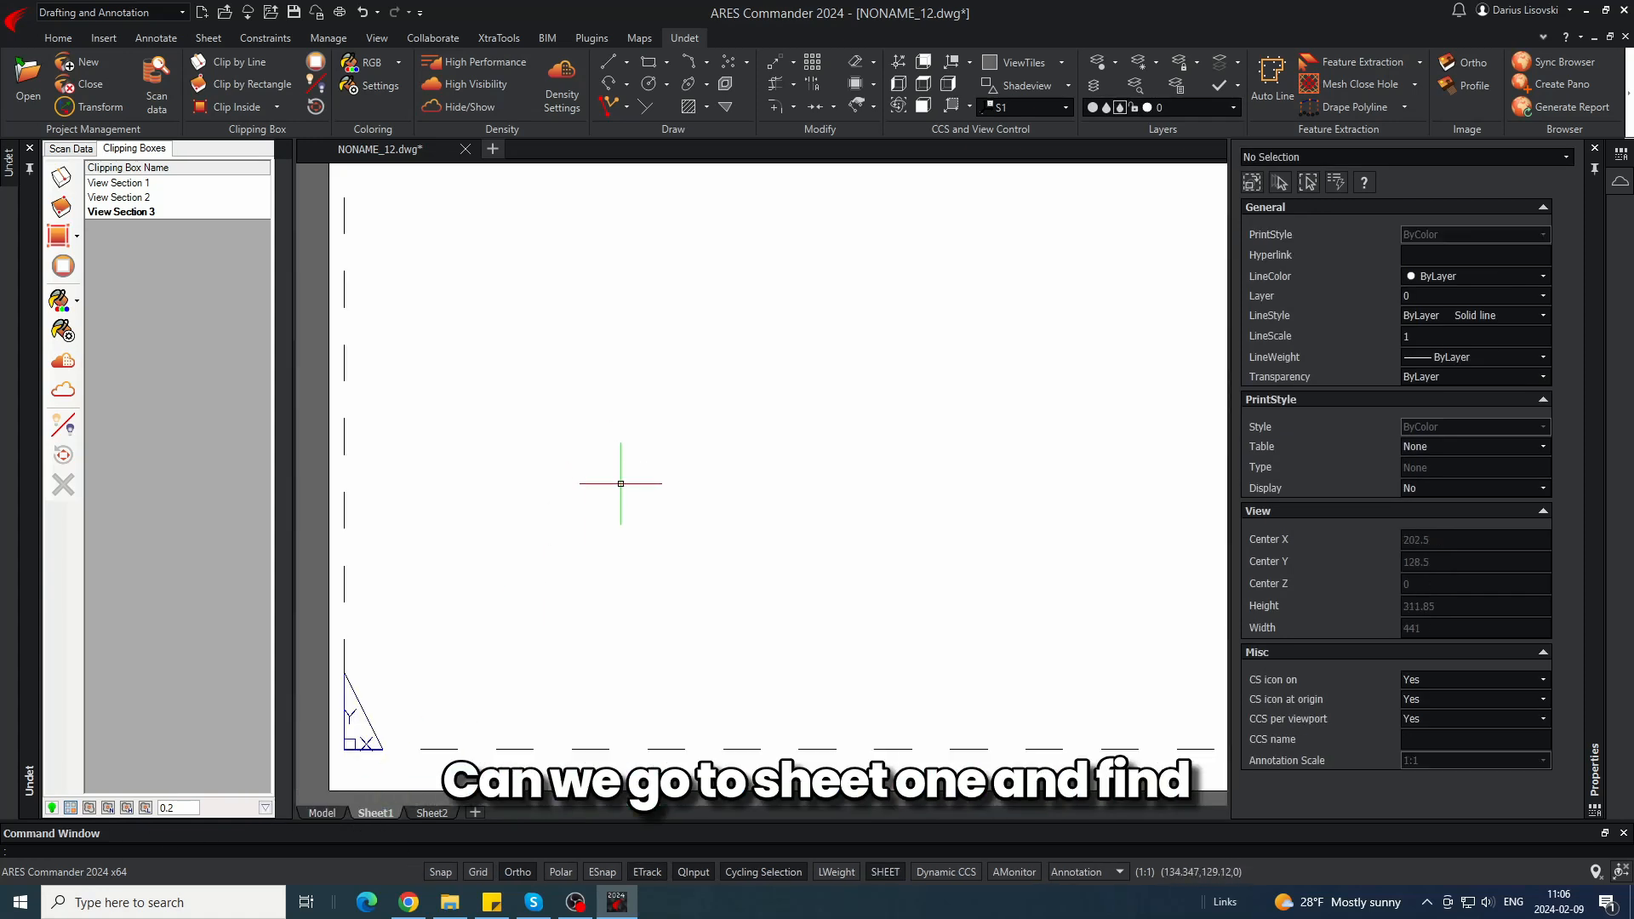
scroll(621, 505, down, 2)
middle_drag(690, 345, 606, 509)
right_click(558, 398)
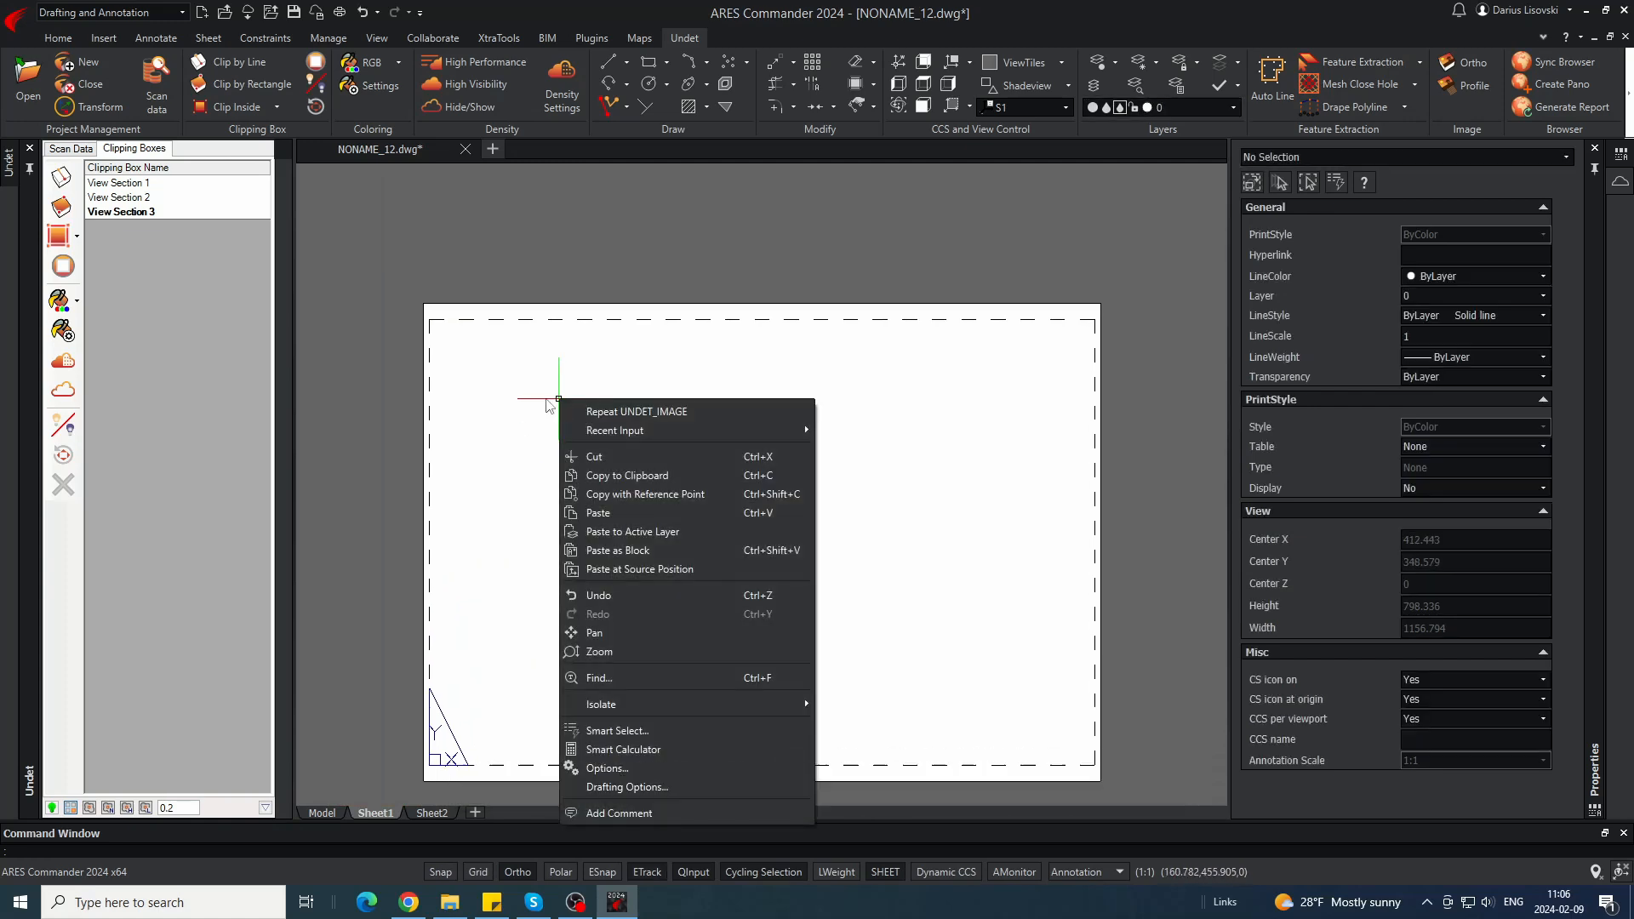
key(Escape)
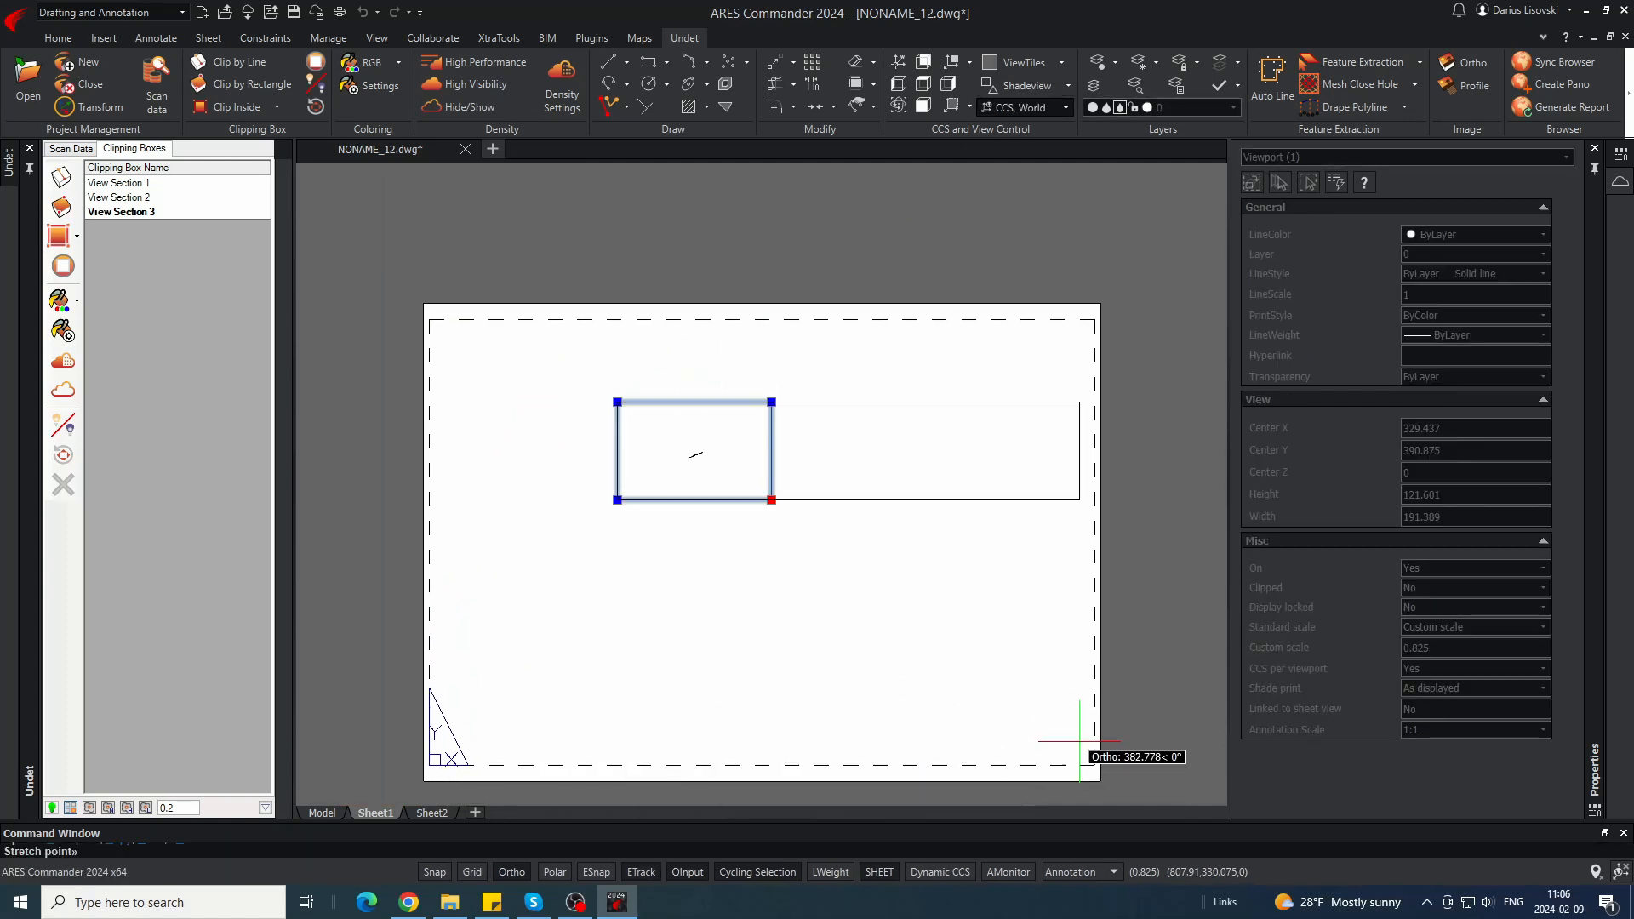
- With Ortho off, stretch the viewport's opposite corners to fill the sheet's printable area and activate the viewport
key(F8)
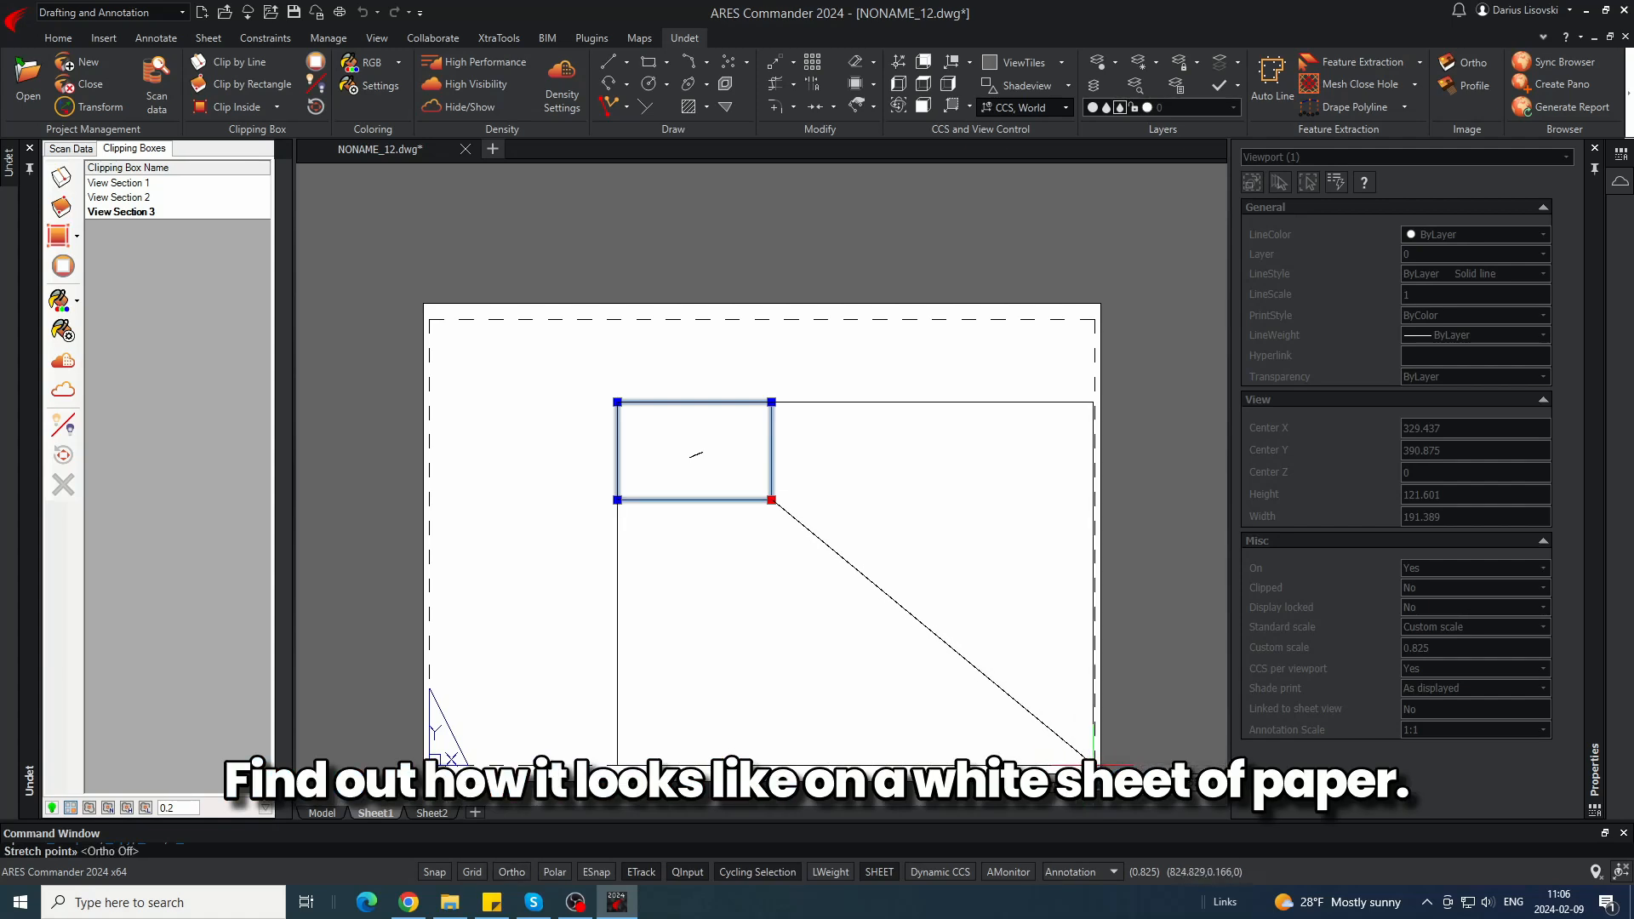
click(1093, 764)
click(617, 401)
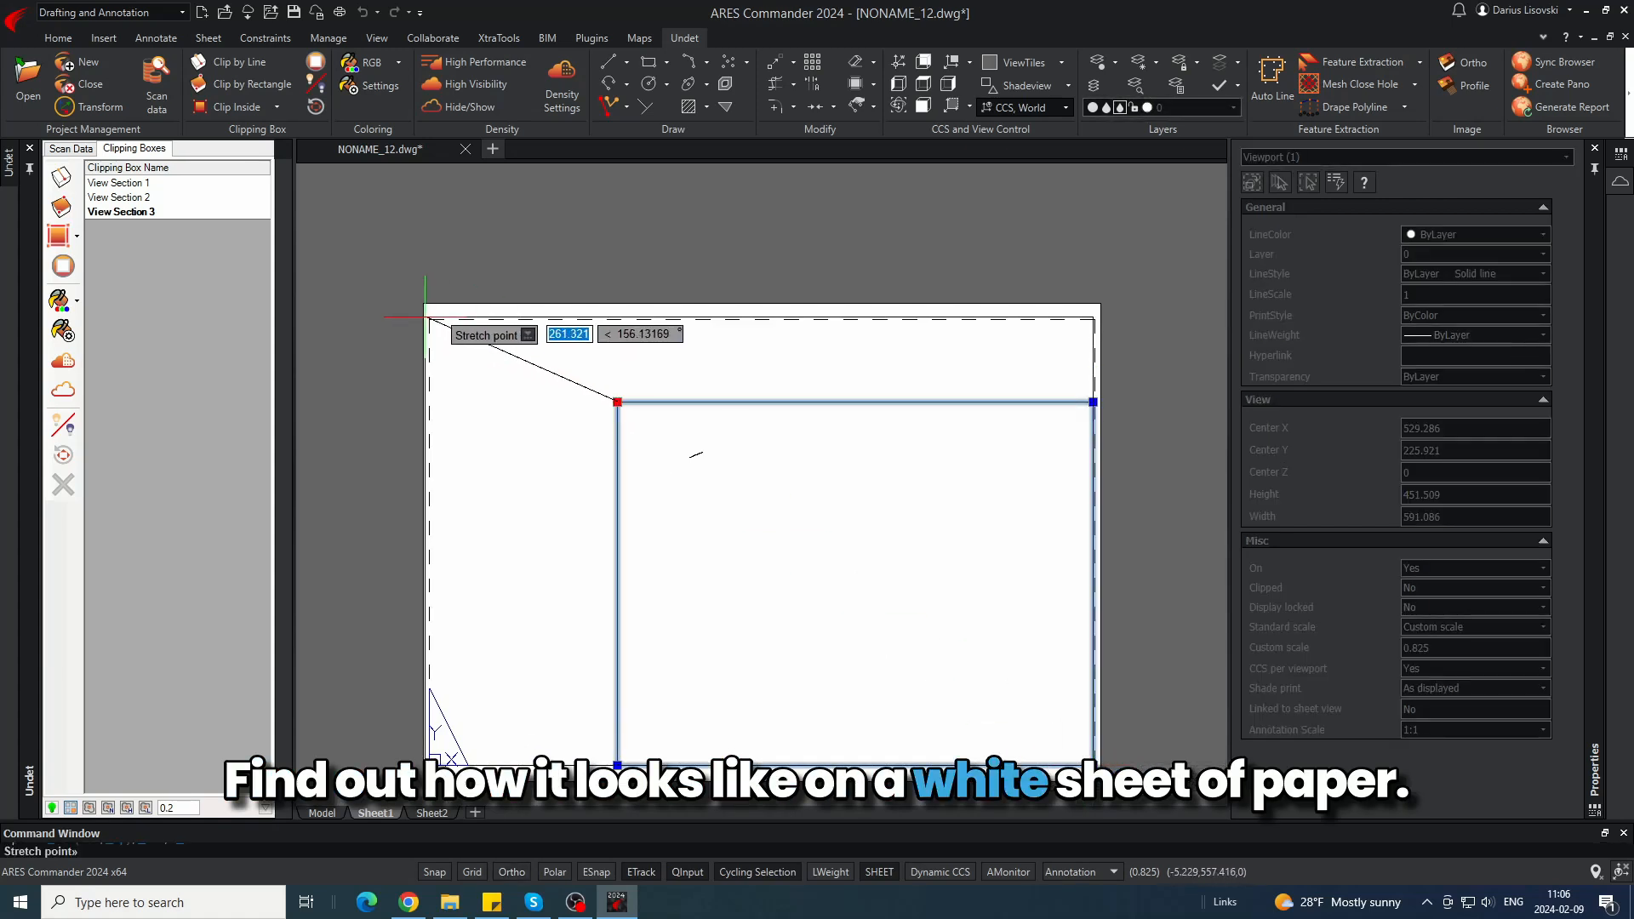
click(431, 318)
double_click(771, 520)
click(771, 520)
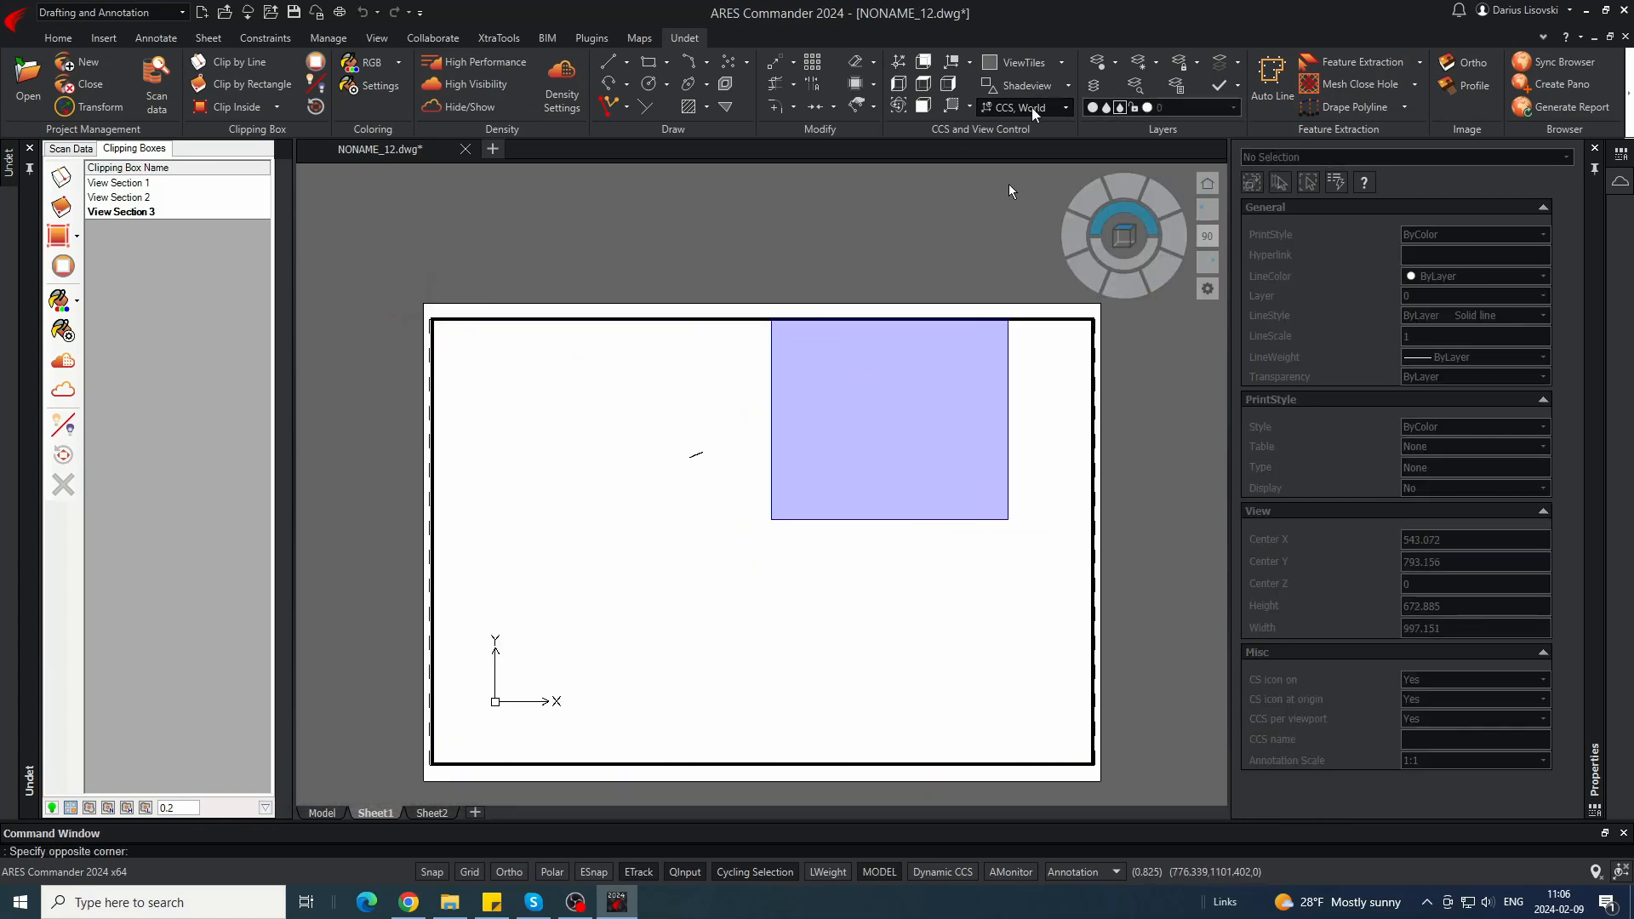
- Set the viewport's coordinate system to S1, show its plan view with the section centred, and return to sheet editing
double_click(865, 475)
click(866, 475)
click(1034, 107)
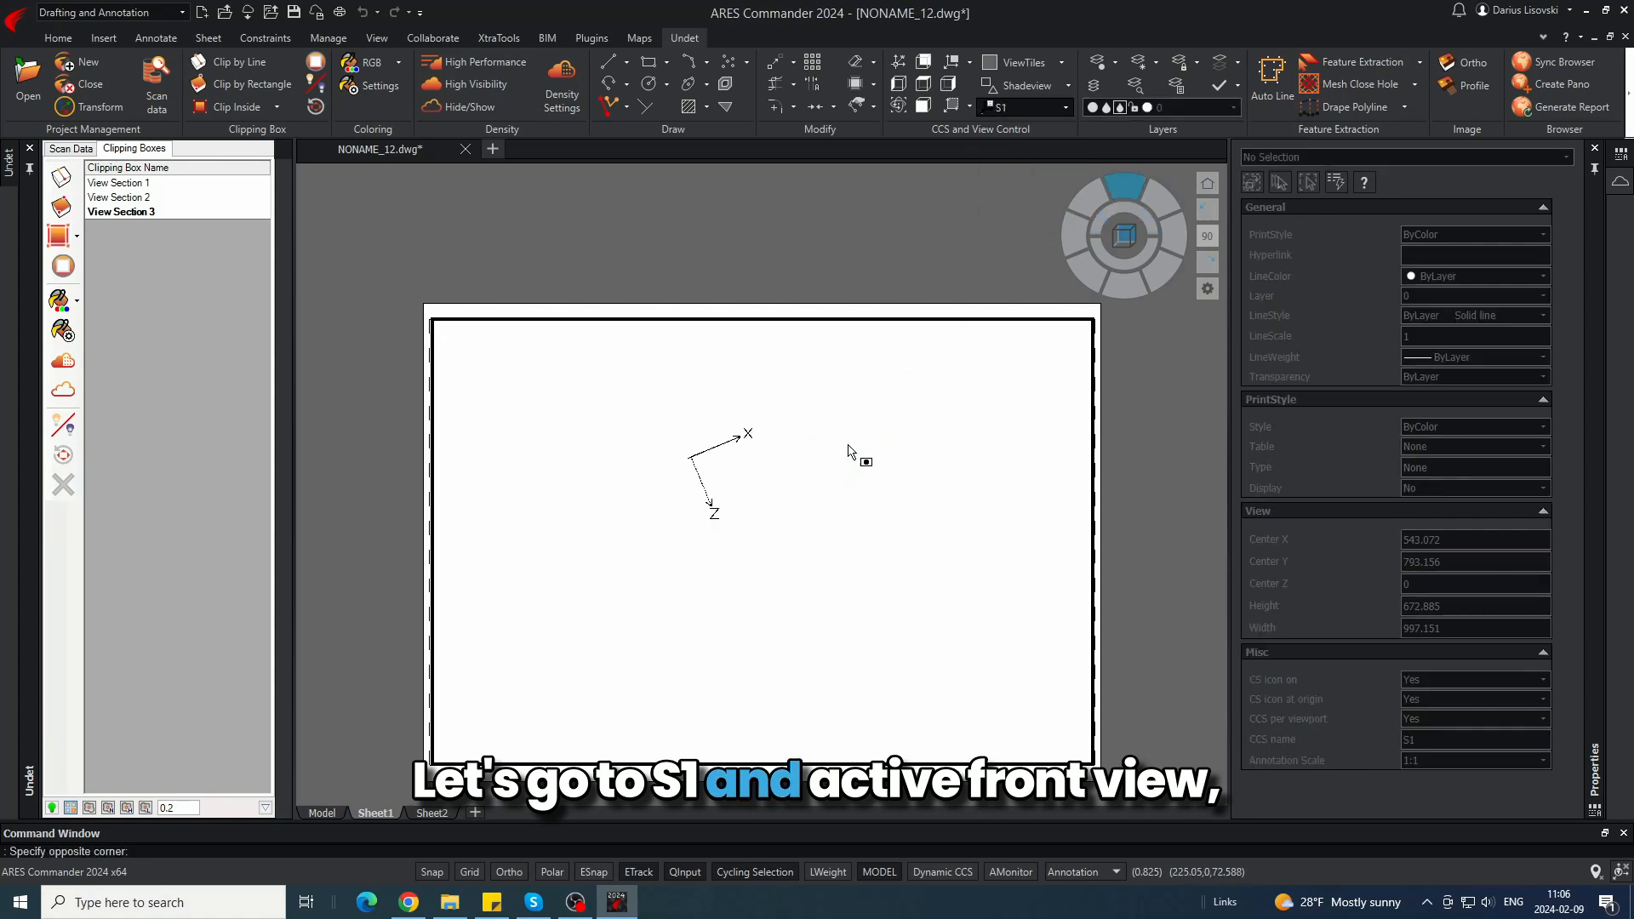
text(plan)
key(Return)
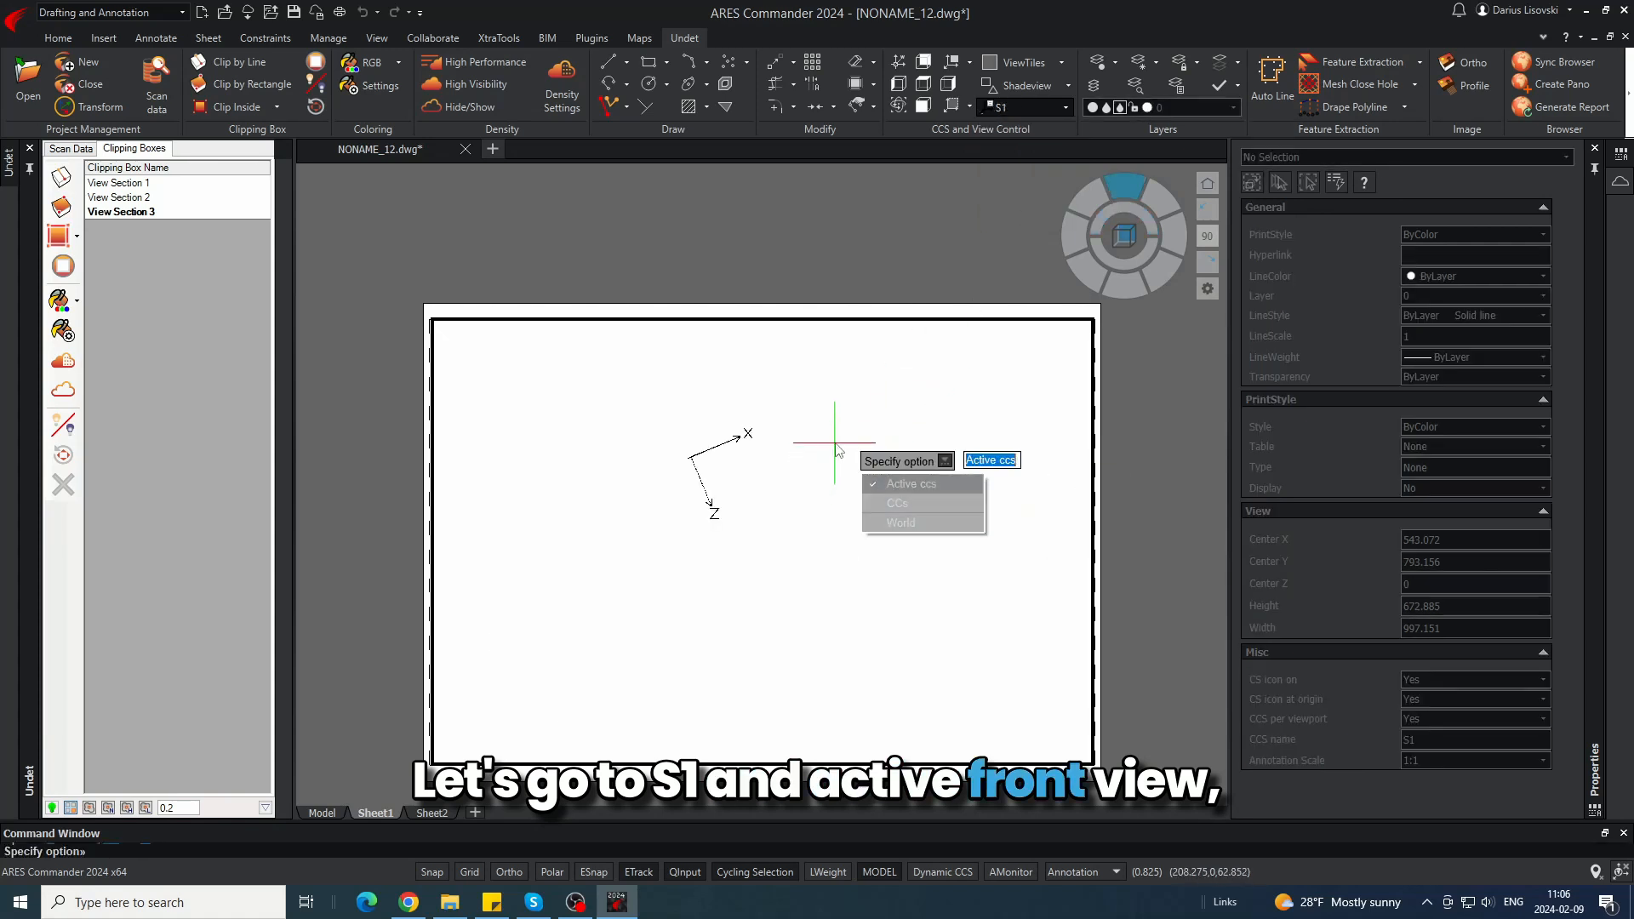
key(Return)
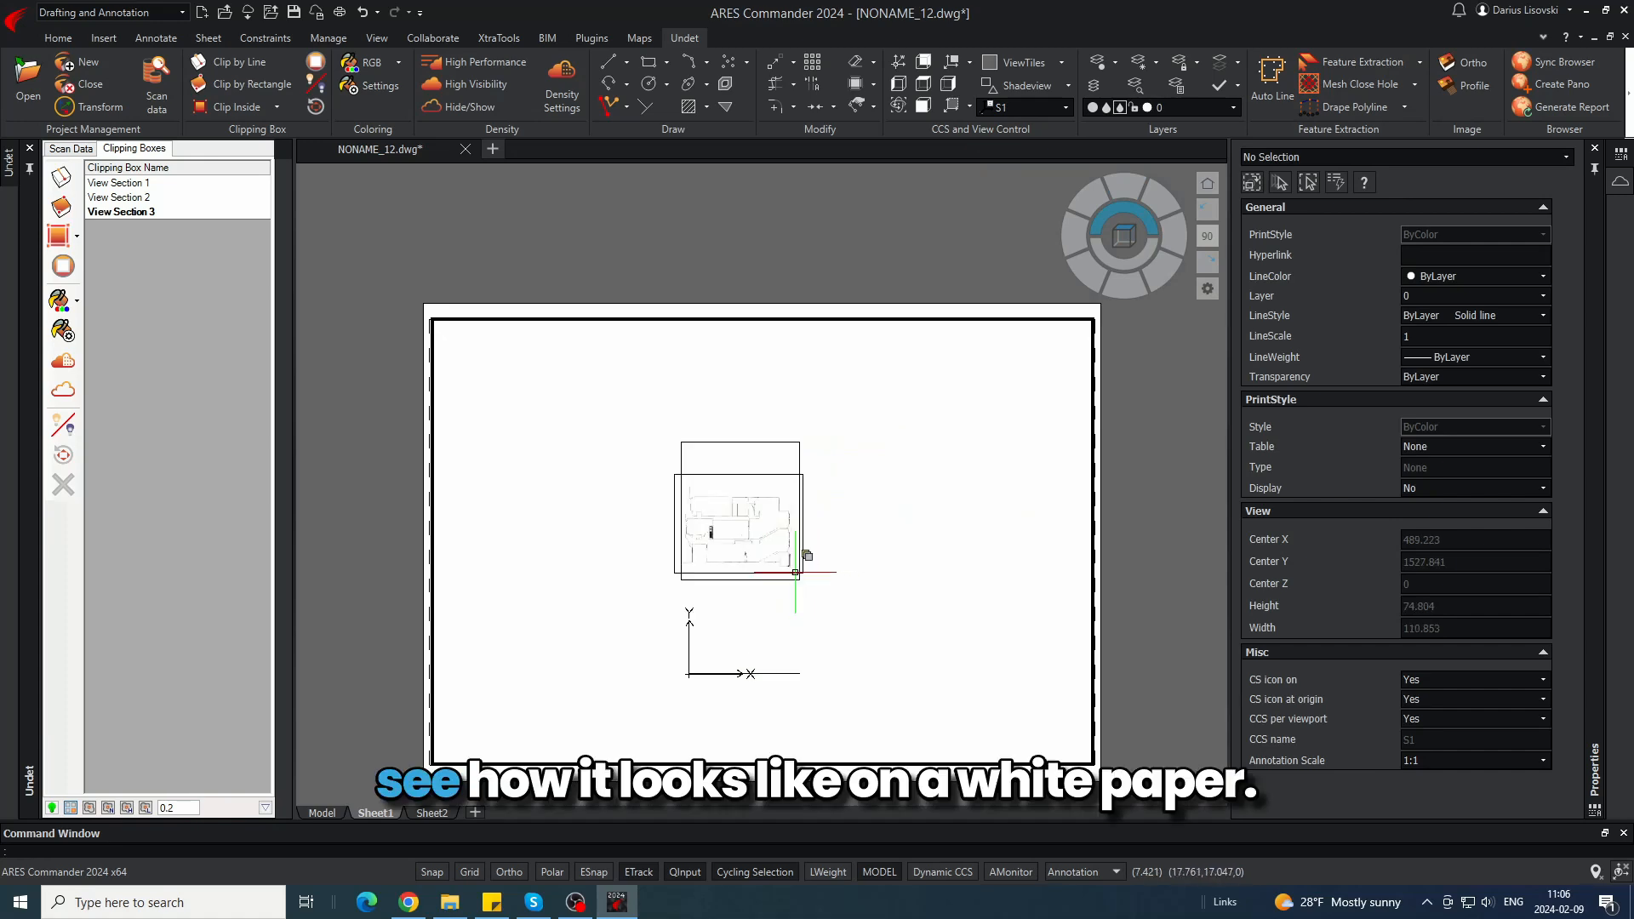
scroll(705, 568, up, 1)
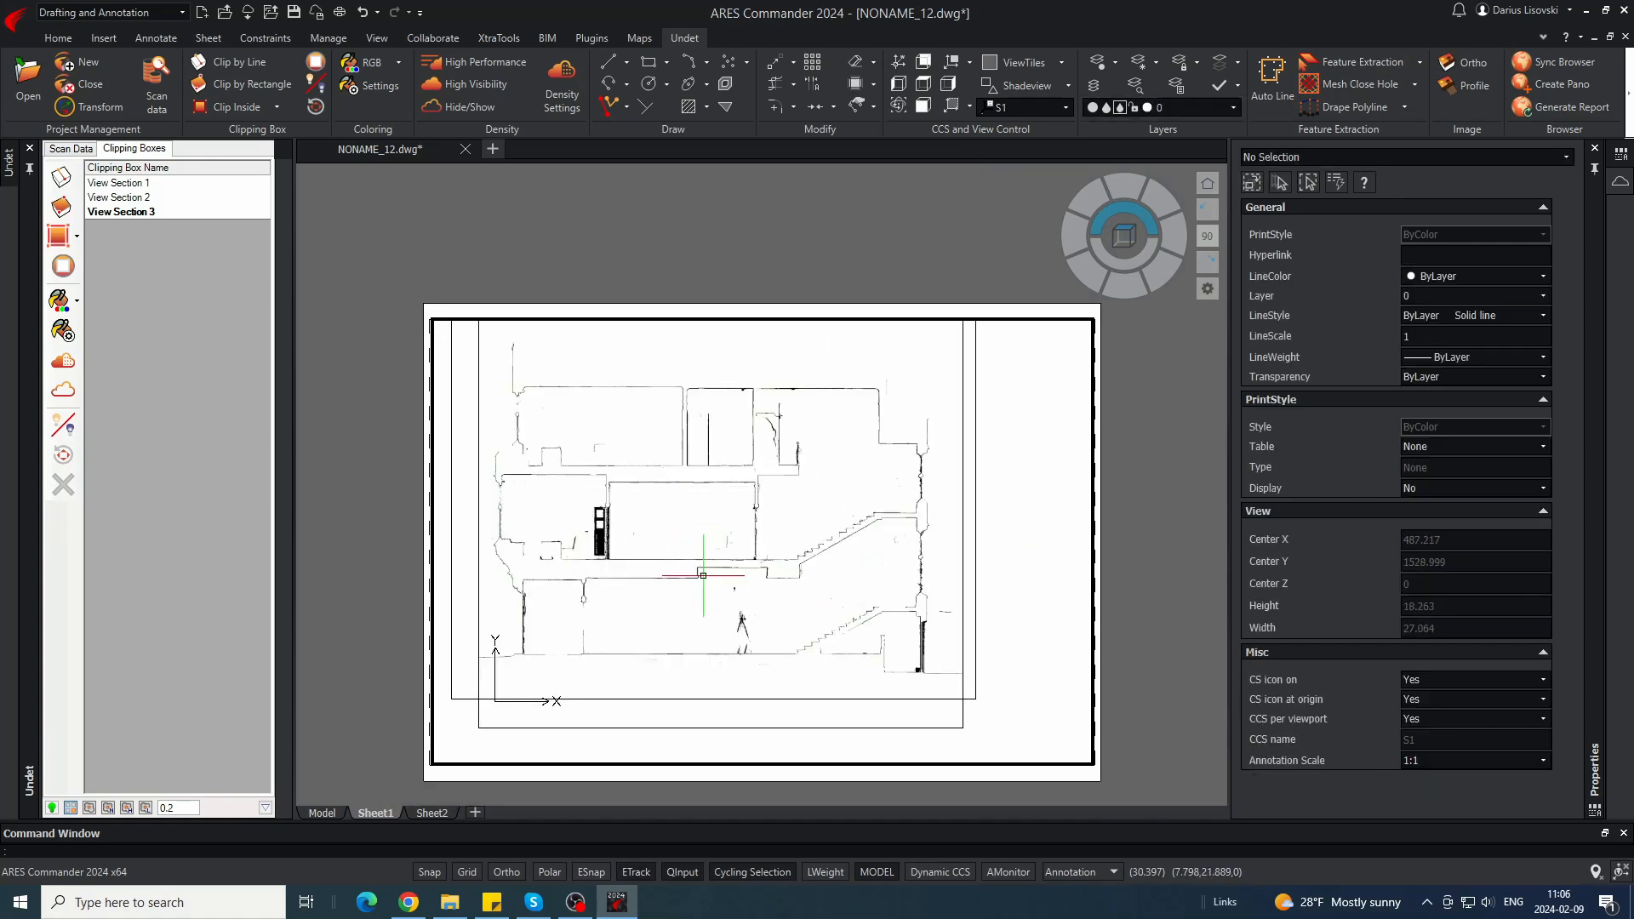
middle_drag(704, 576, 739, 594)
double_click(1185, 558)
- Examine how the section orthophoto's stairs, floors and external walls look on the white sheet
scroll(714, 693, up, 2)
scroll(763, 696, up, 3)
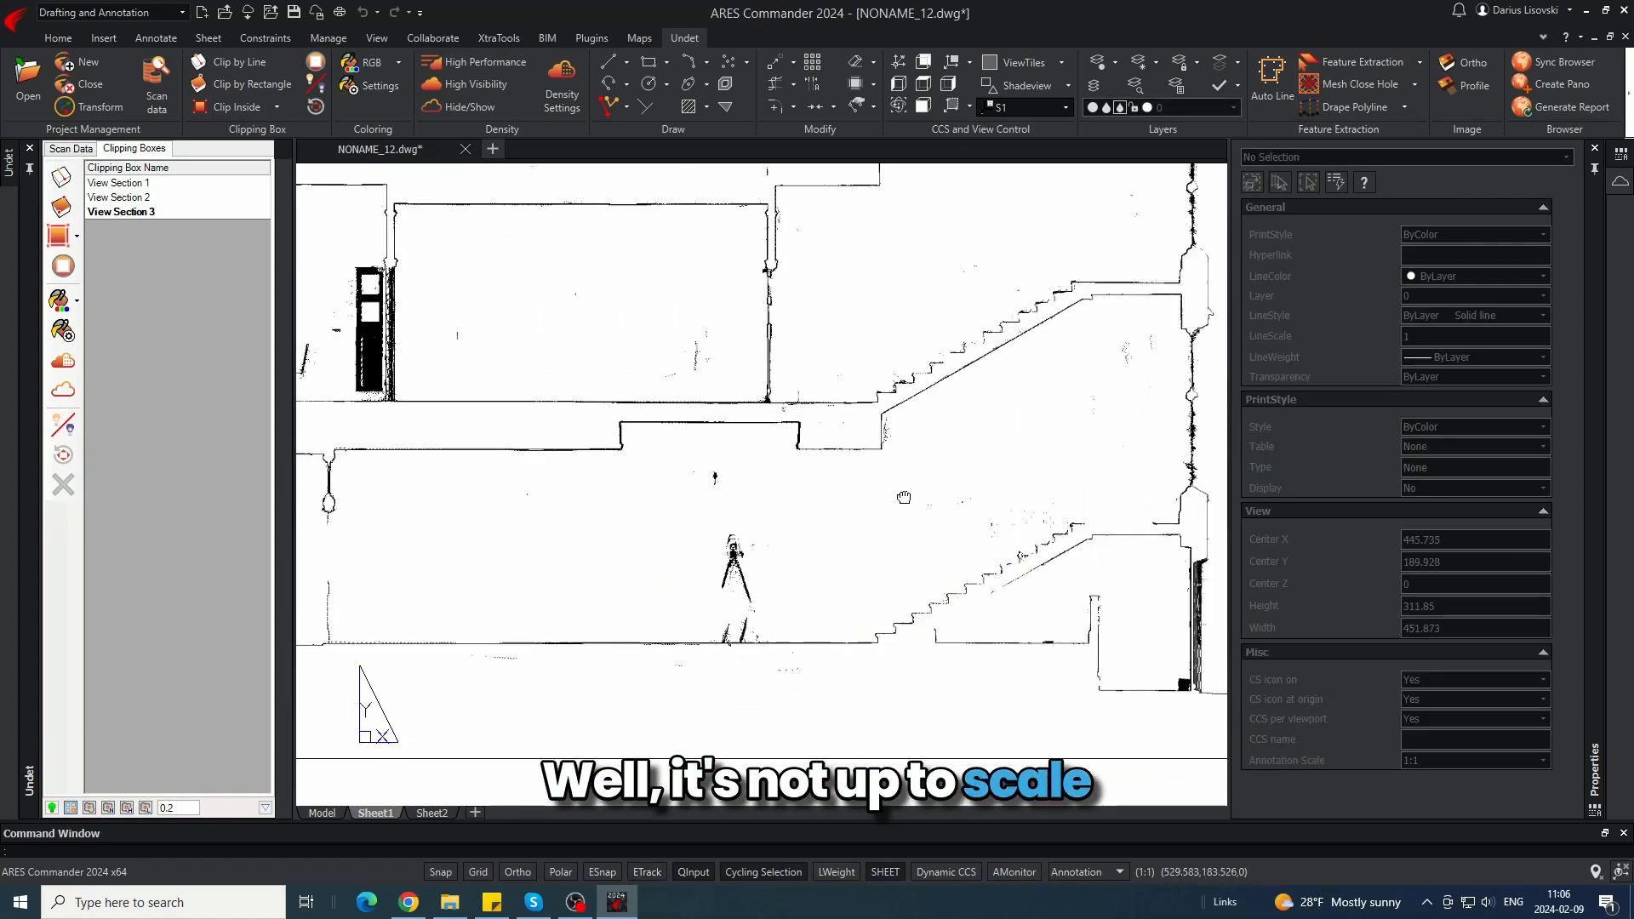
scroll(1146, 364, down, 3)
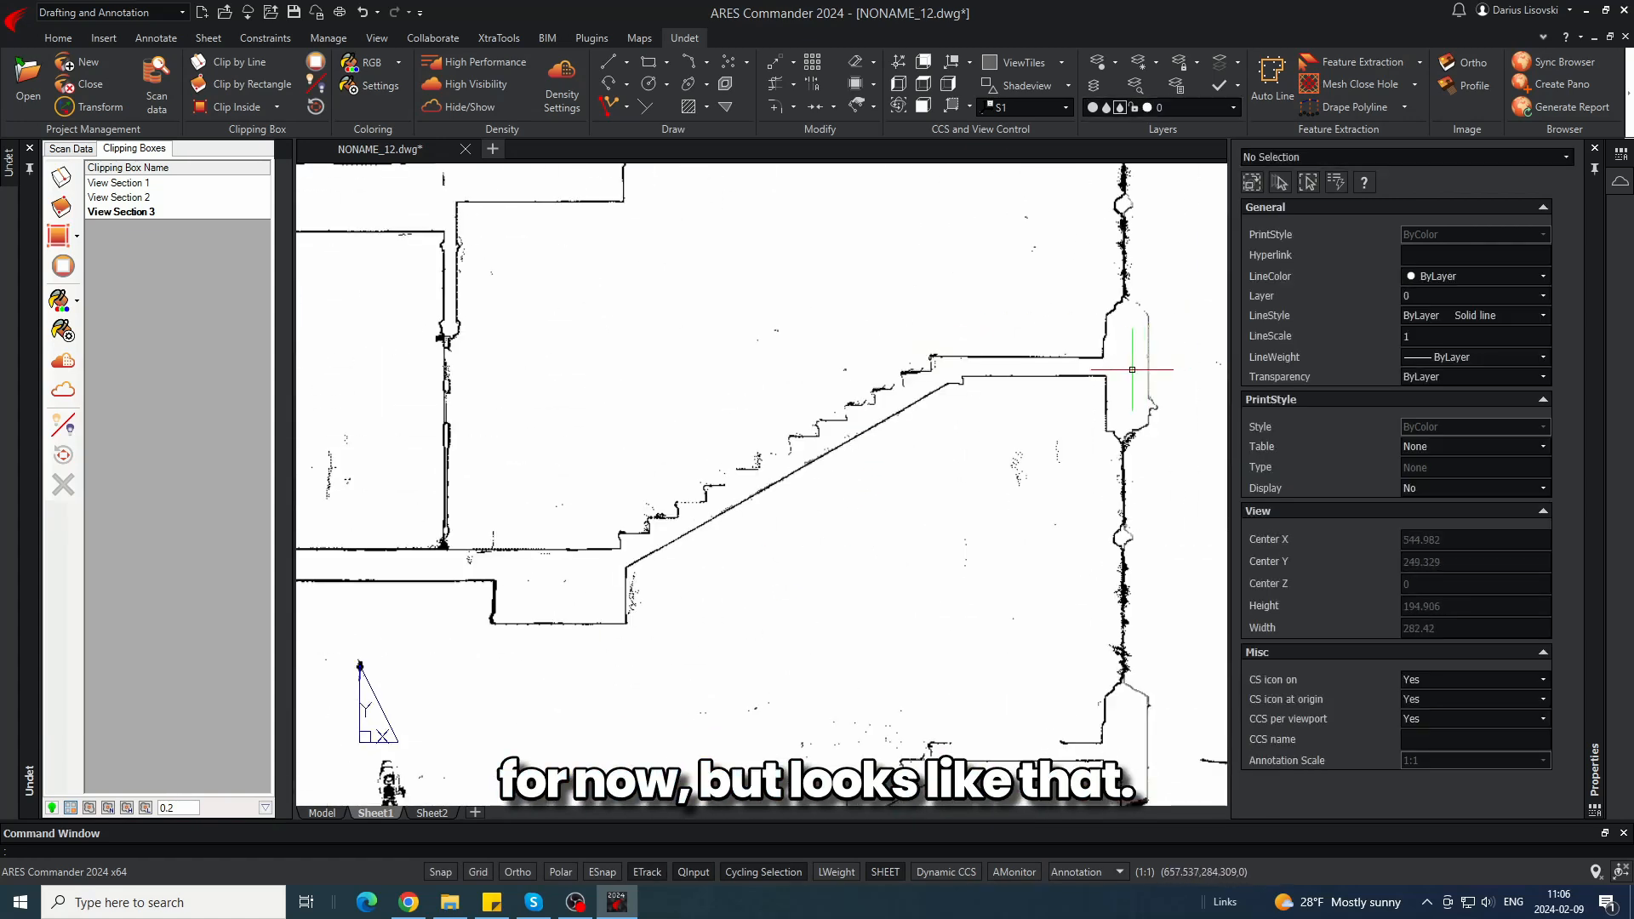
middle_drag(708, 352, 692, 554)
middle_drag(650, 433, 564, 643)
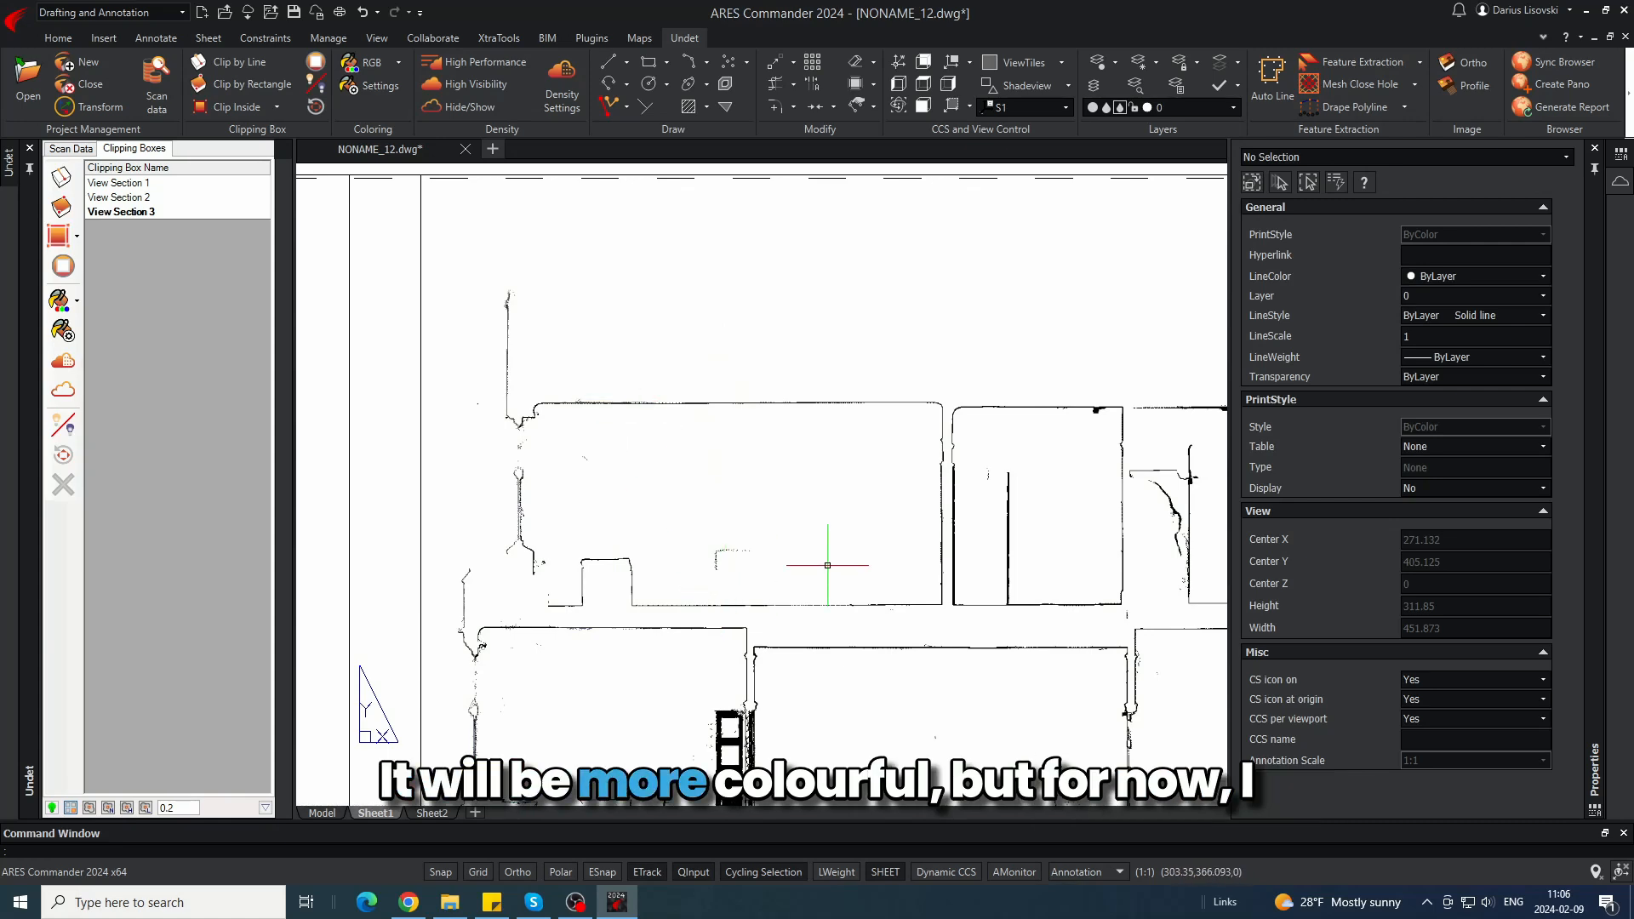
middle_drag(1094, 502, 500, 412)
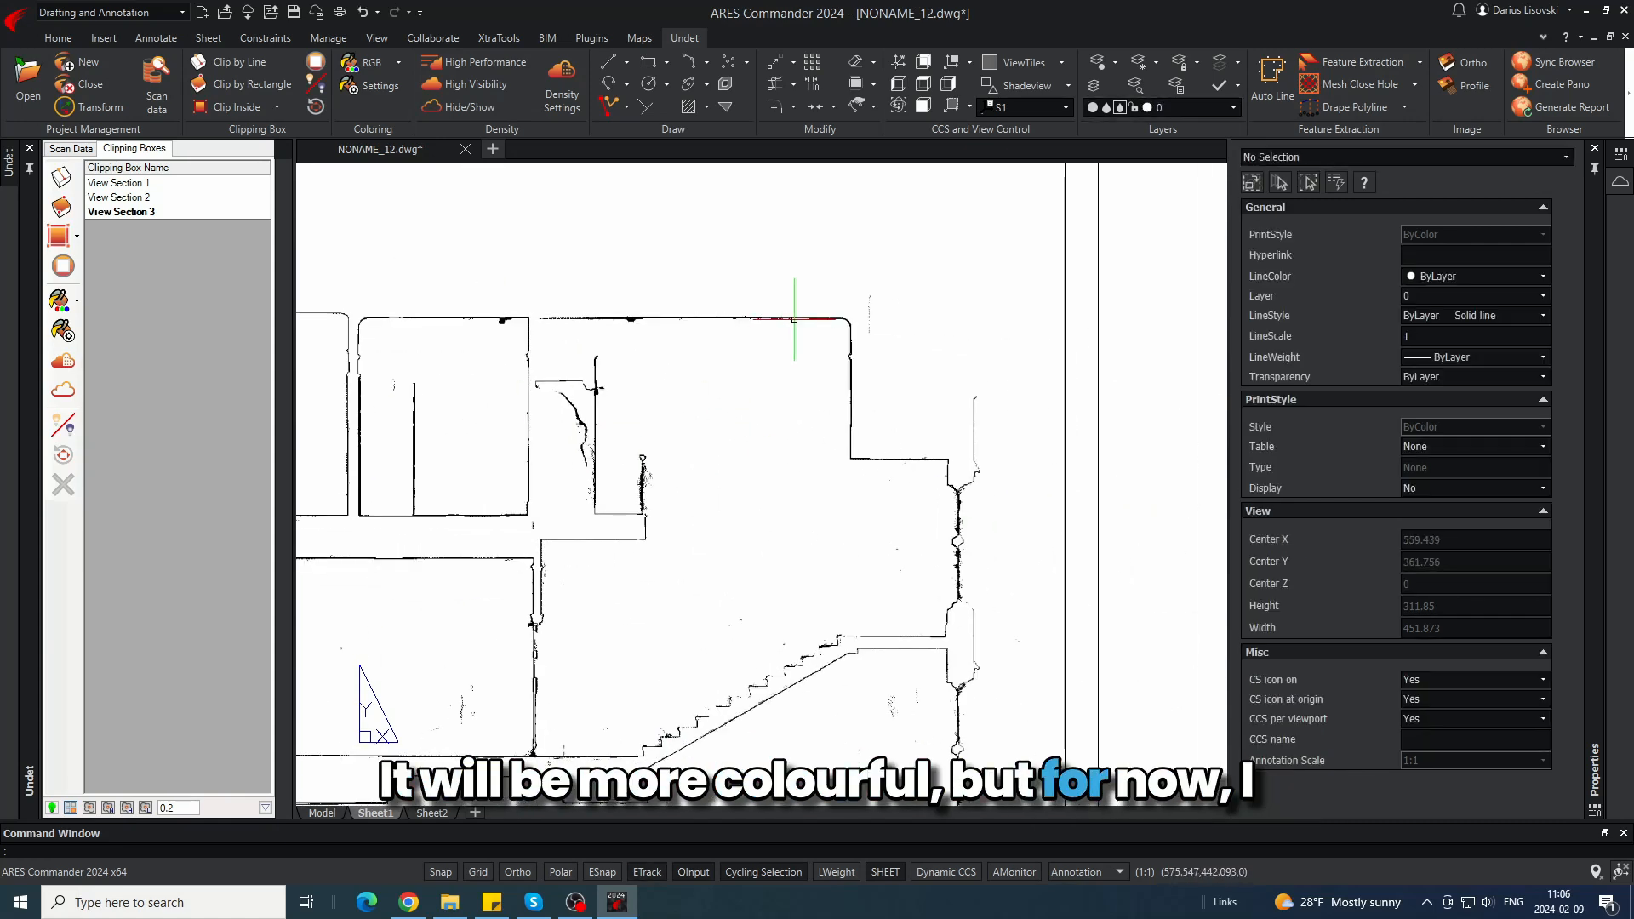
scroll(937, 281, down, 5)
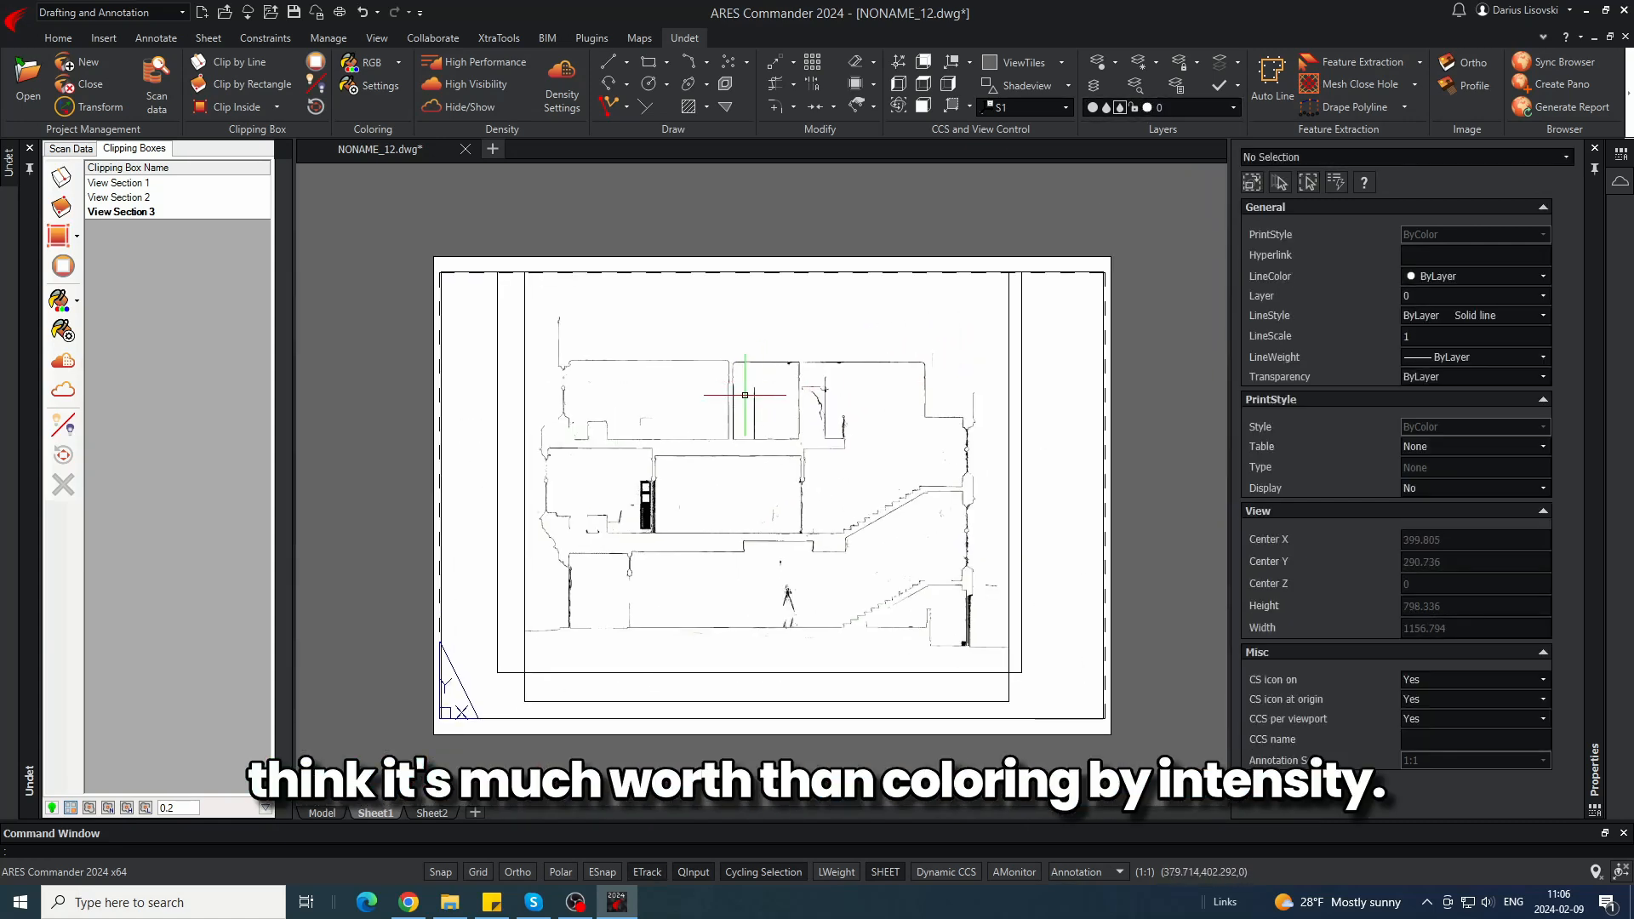
- Switch to the Model space and colour the point cloud by intensity
click(323, 814)
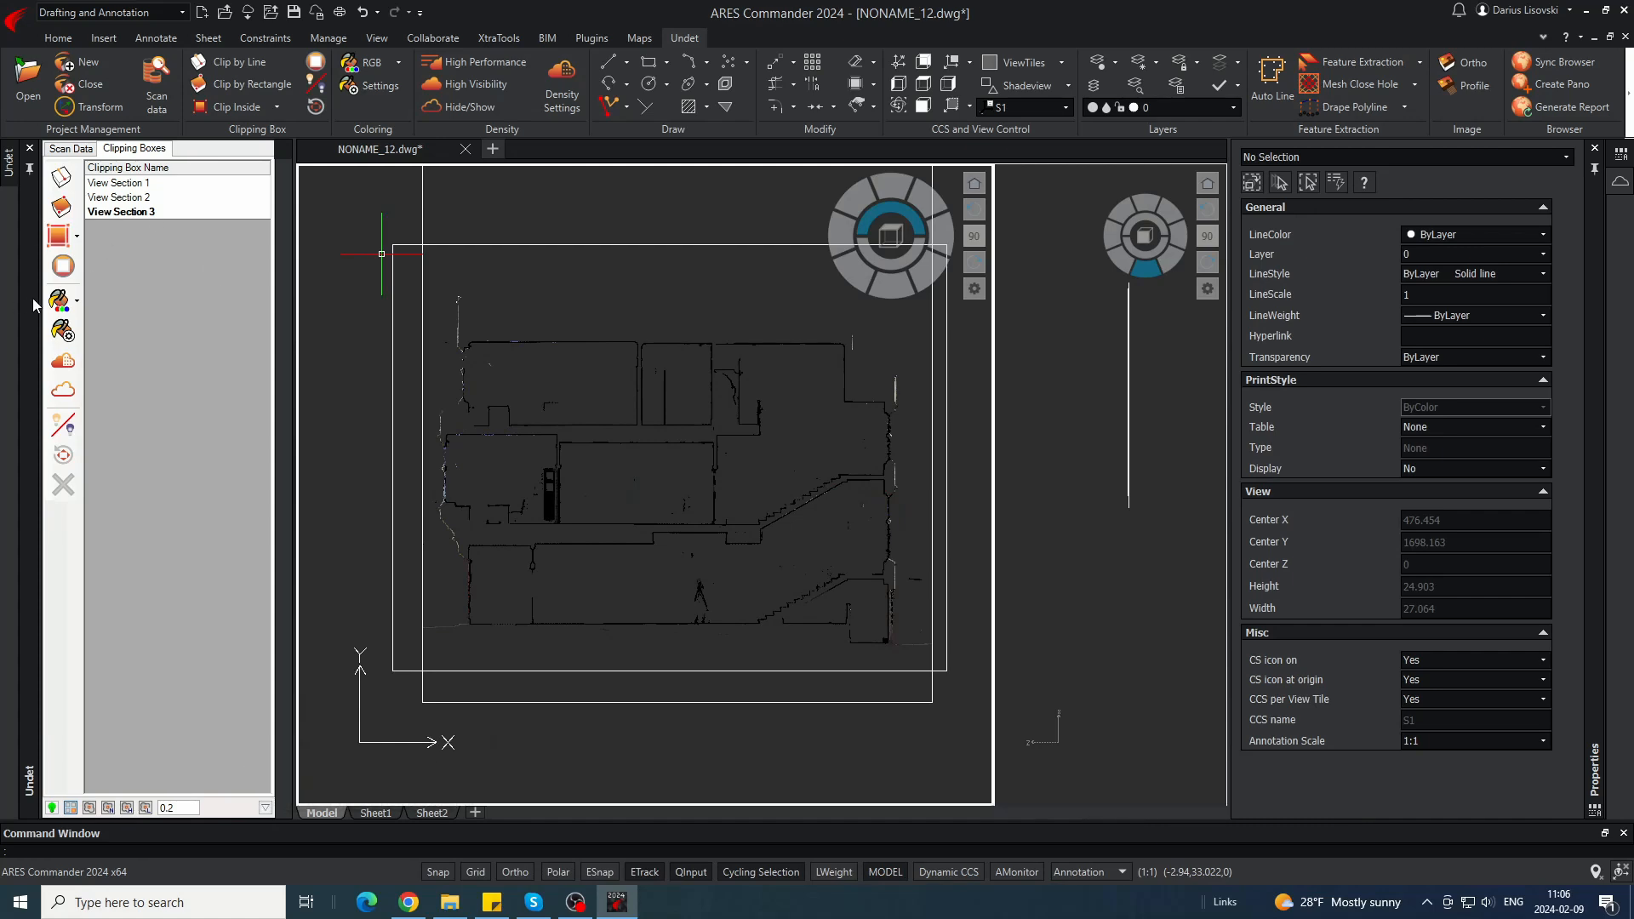
click(76, 300)
click(115, 335)
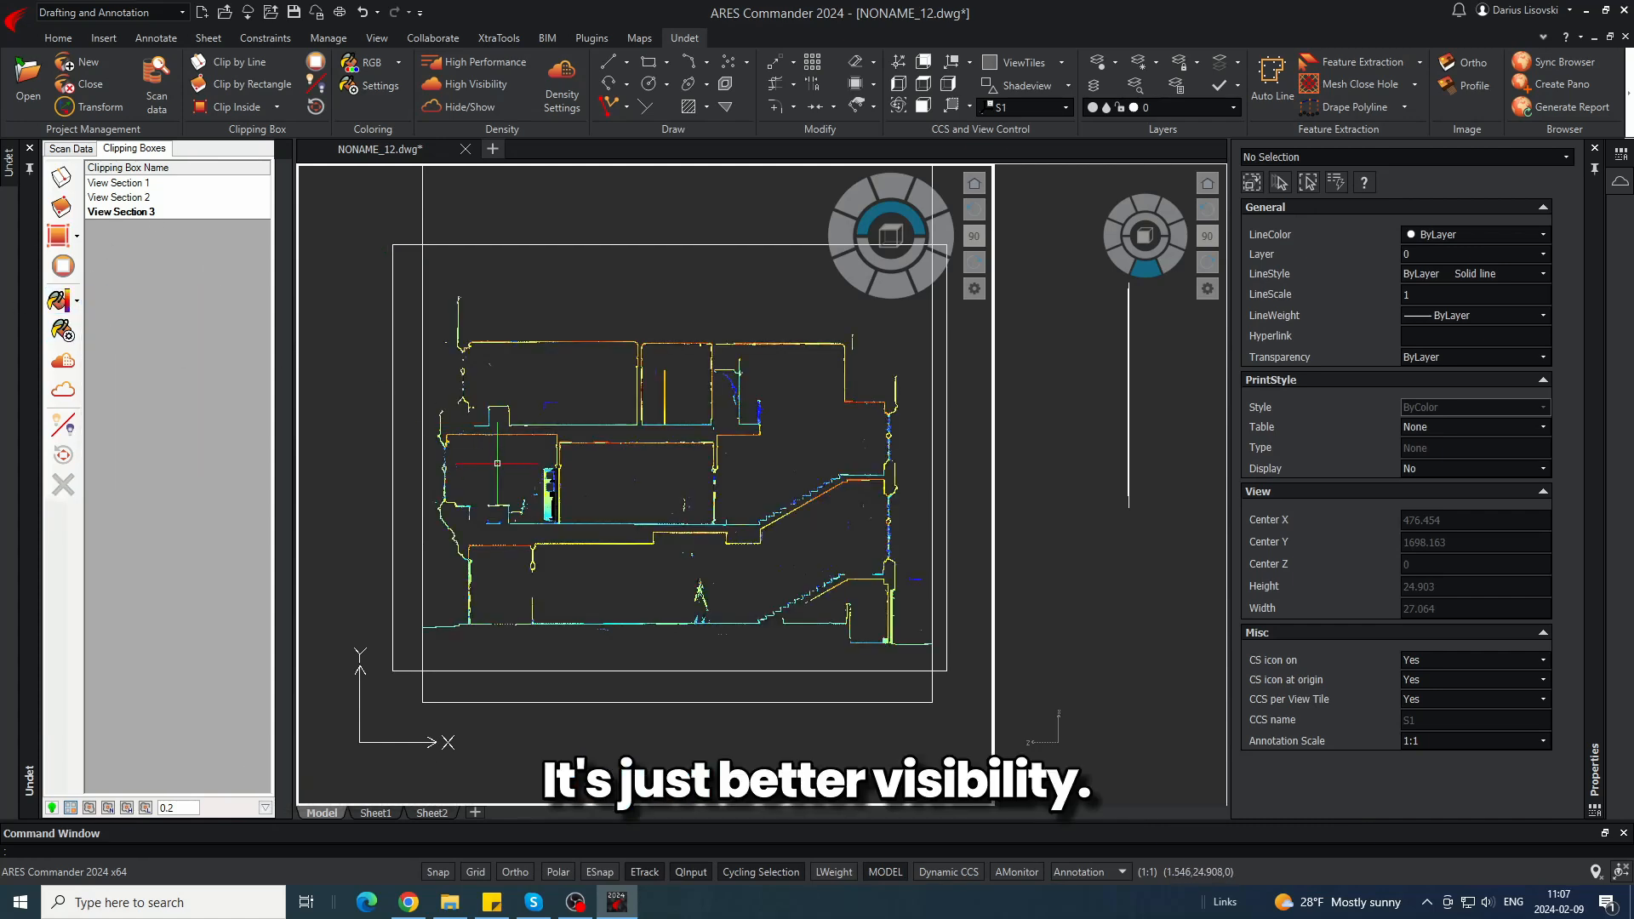
- Assign the section's orthophoto image to layer S1 and clear the selection
shift+middle_drag(593, 423, 755, 525)
scroll(755, 525, down, 3)
shift+middle_drag(868, 485, 768, 383)
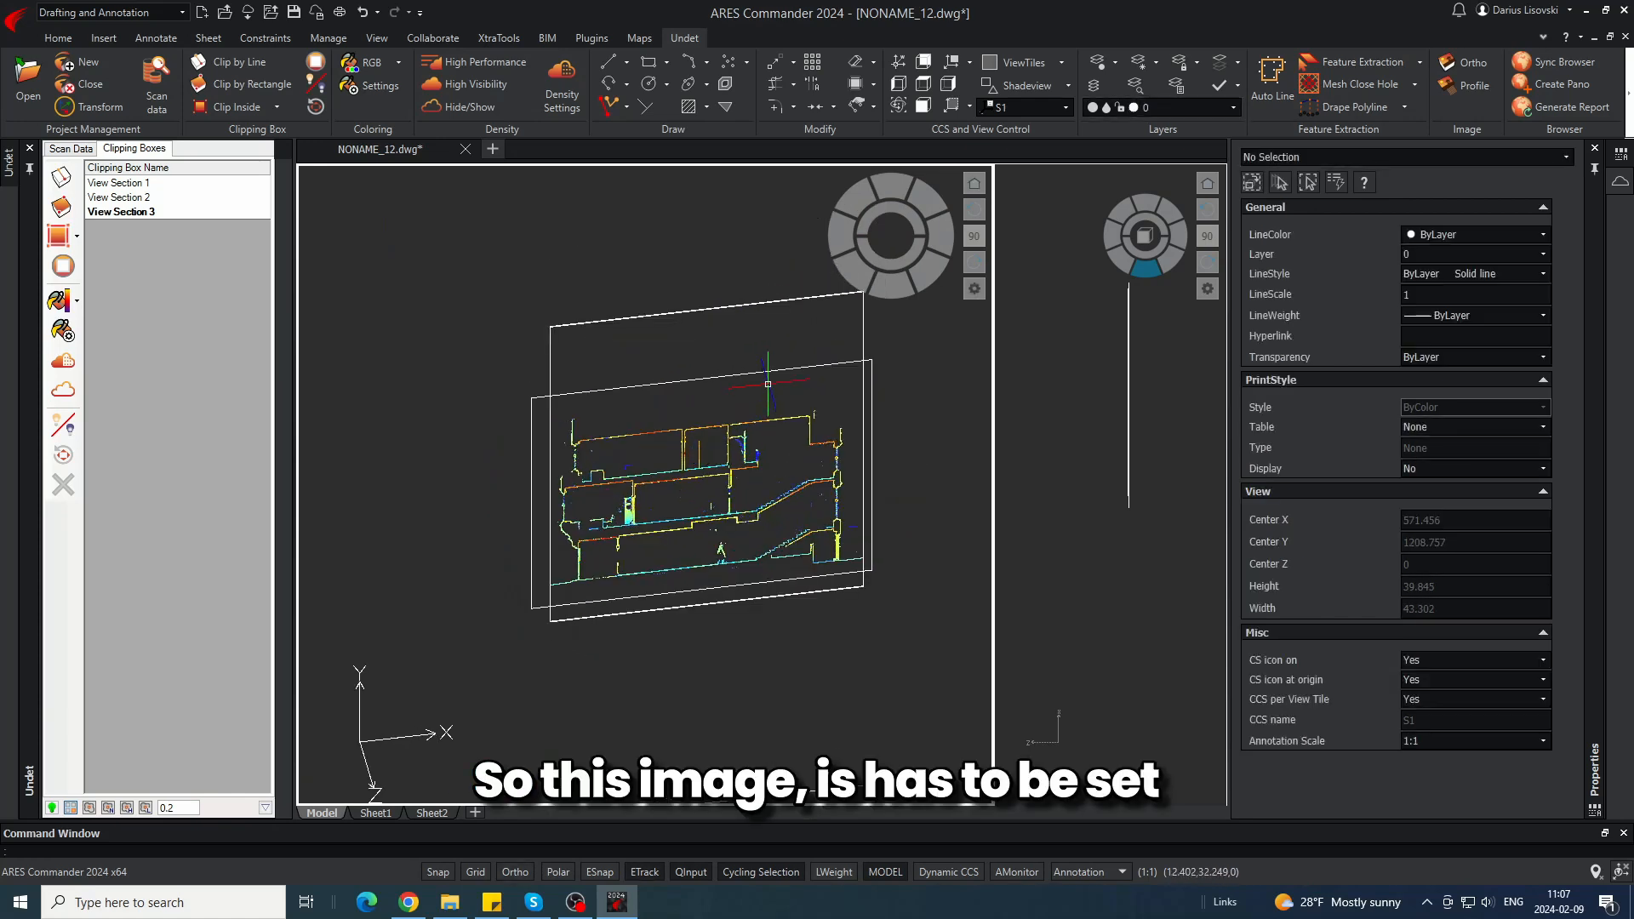
click(754, 373)
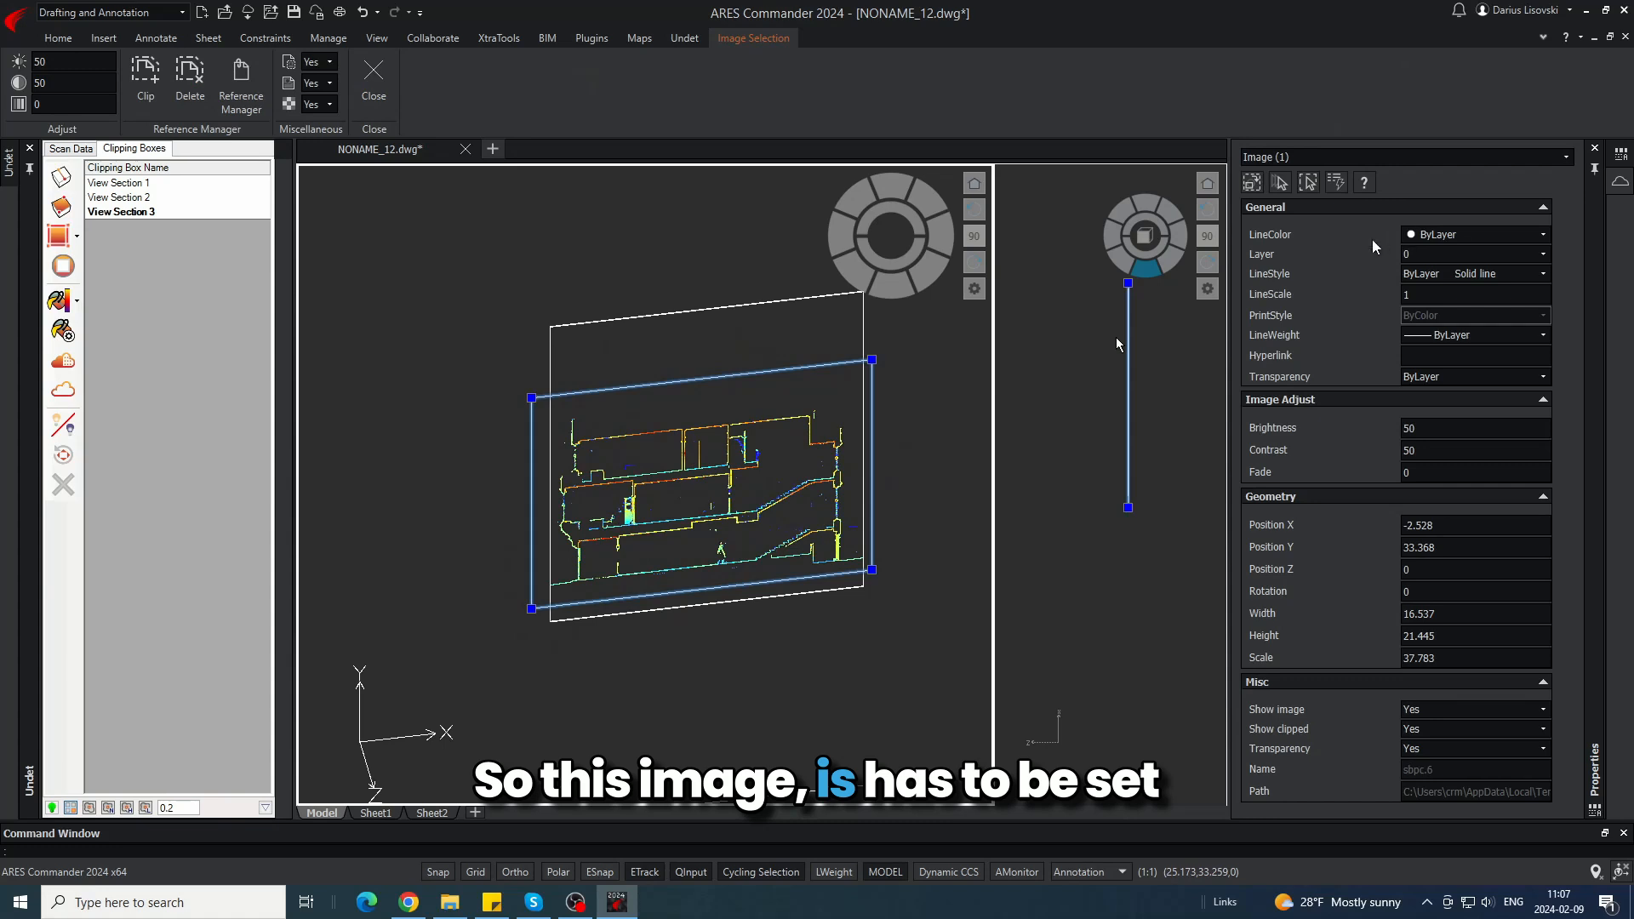
scroll(1471, 353, down, 10)
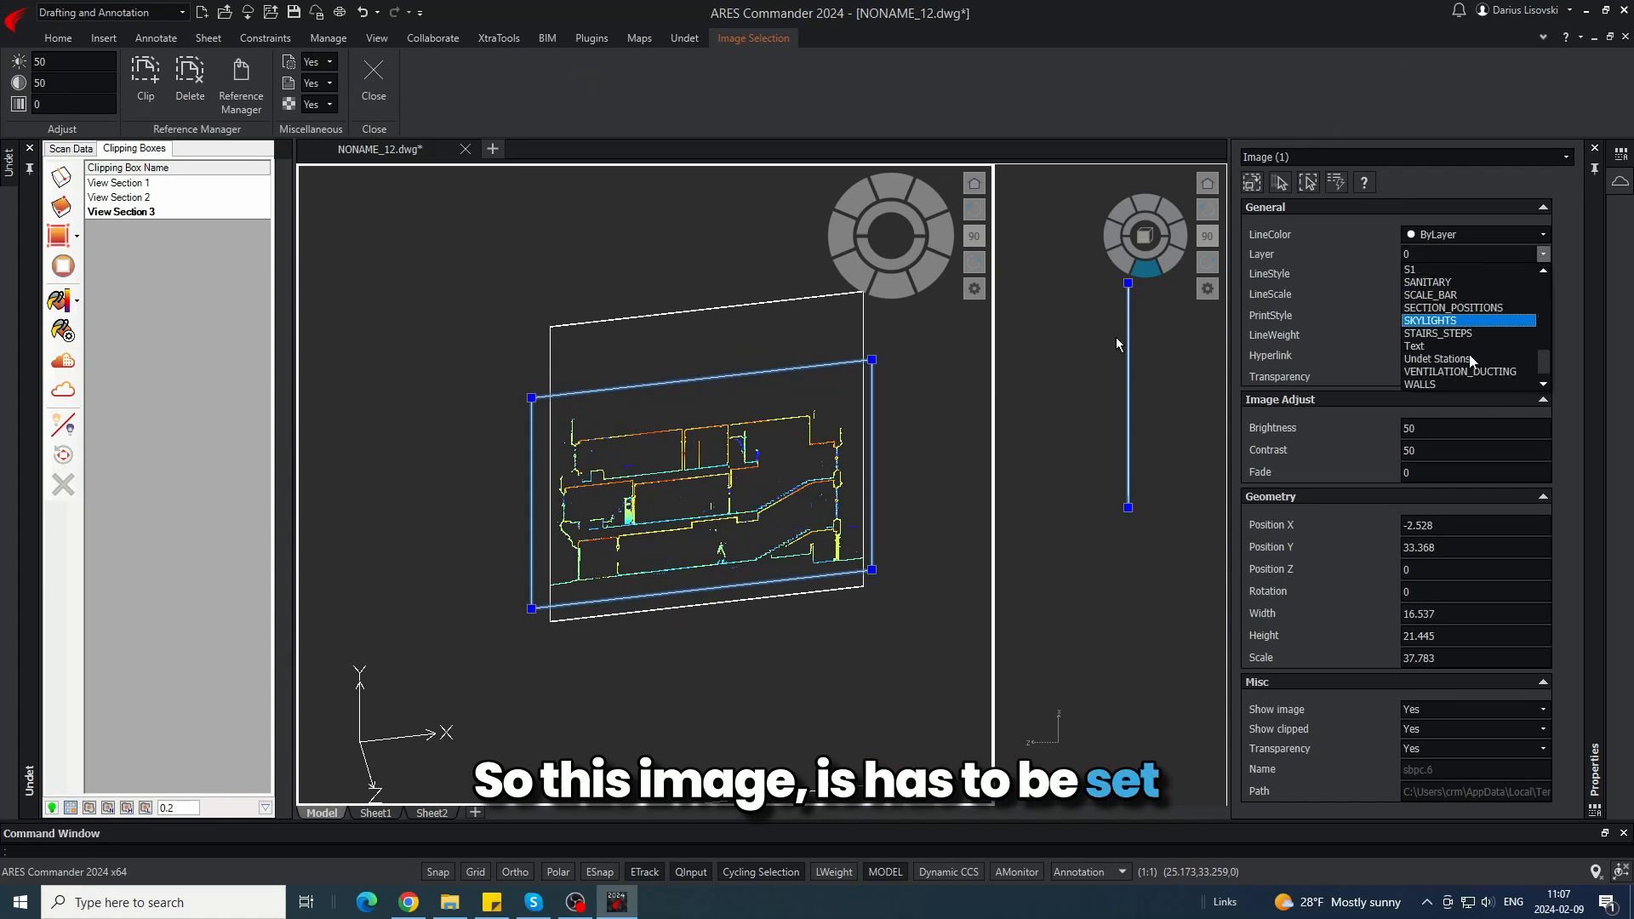
scroll(1469, 361, up, 3)
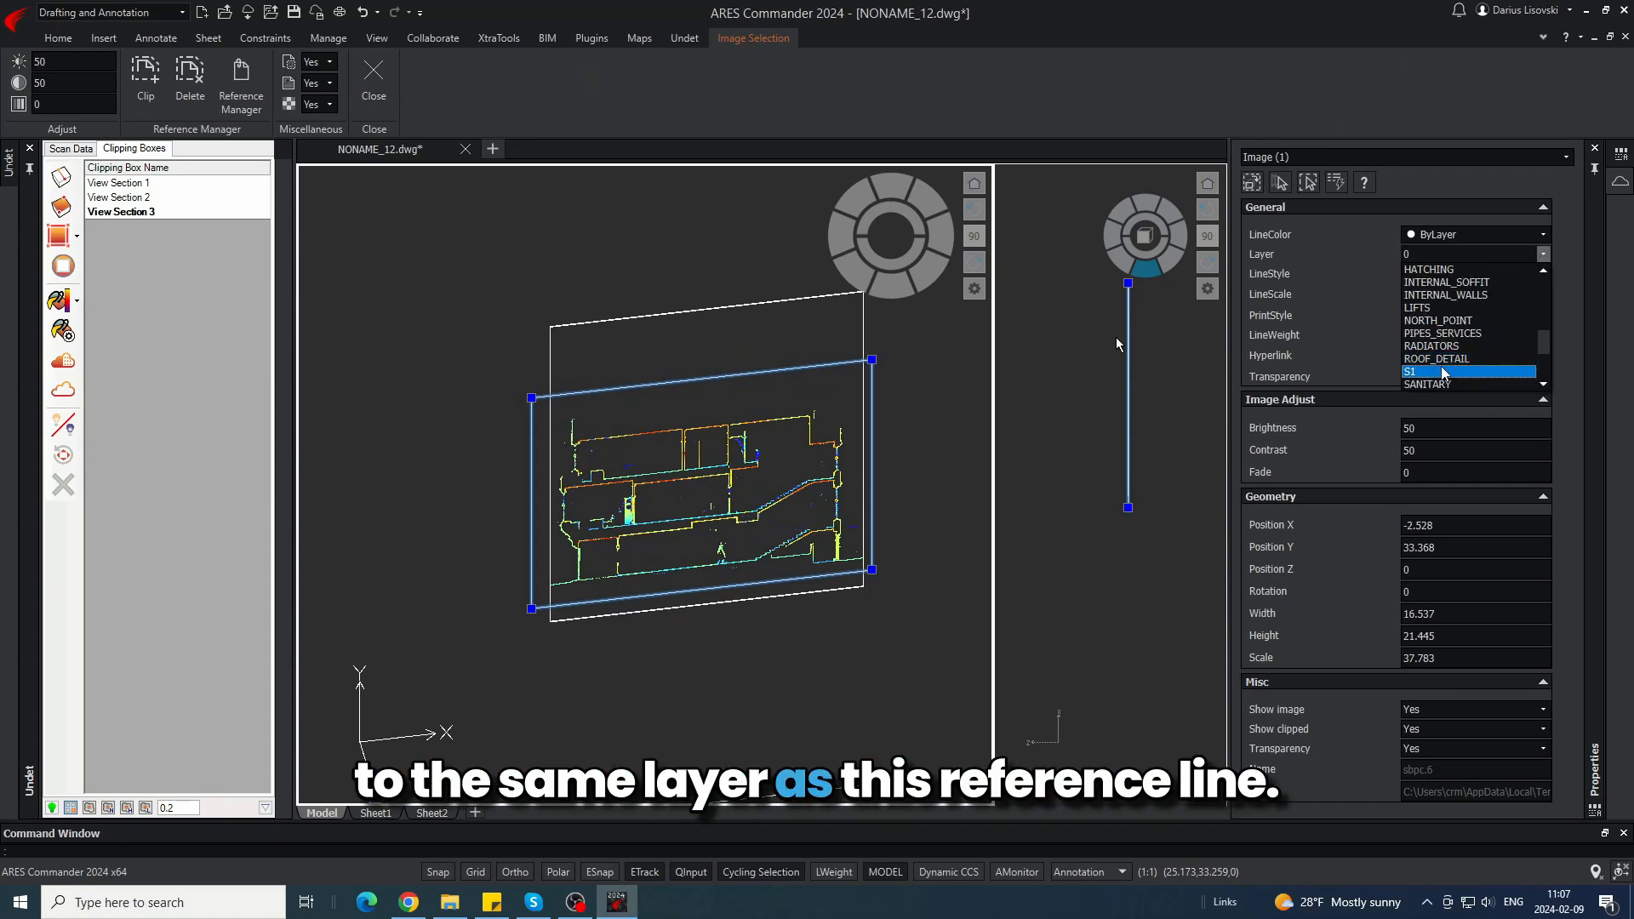
click(1438, 371)
scroll(738, 647, down, 2)
click(755, 691)
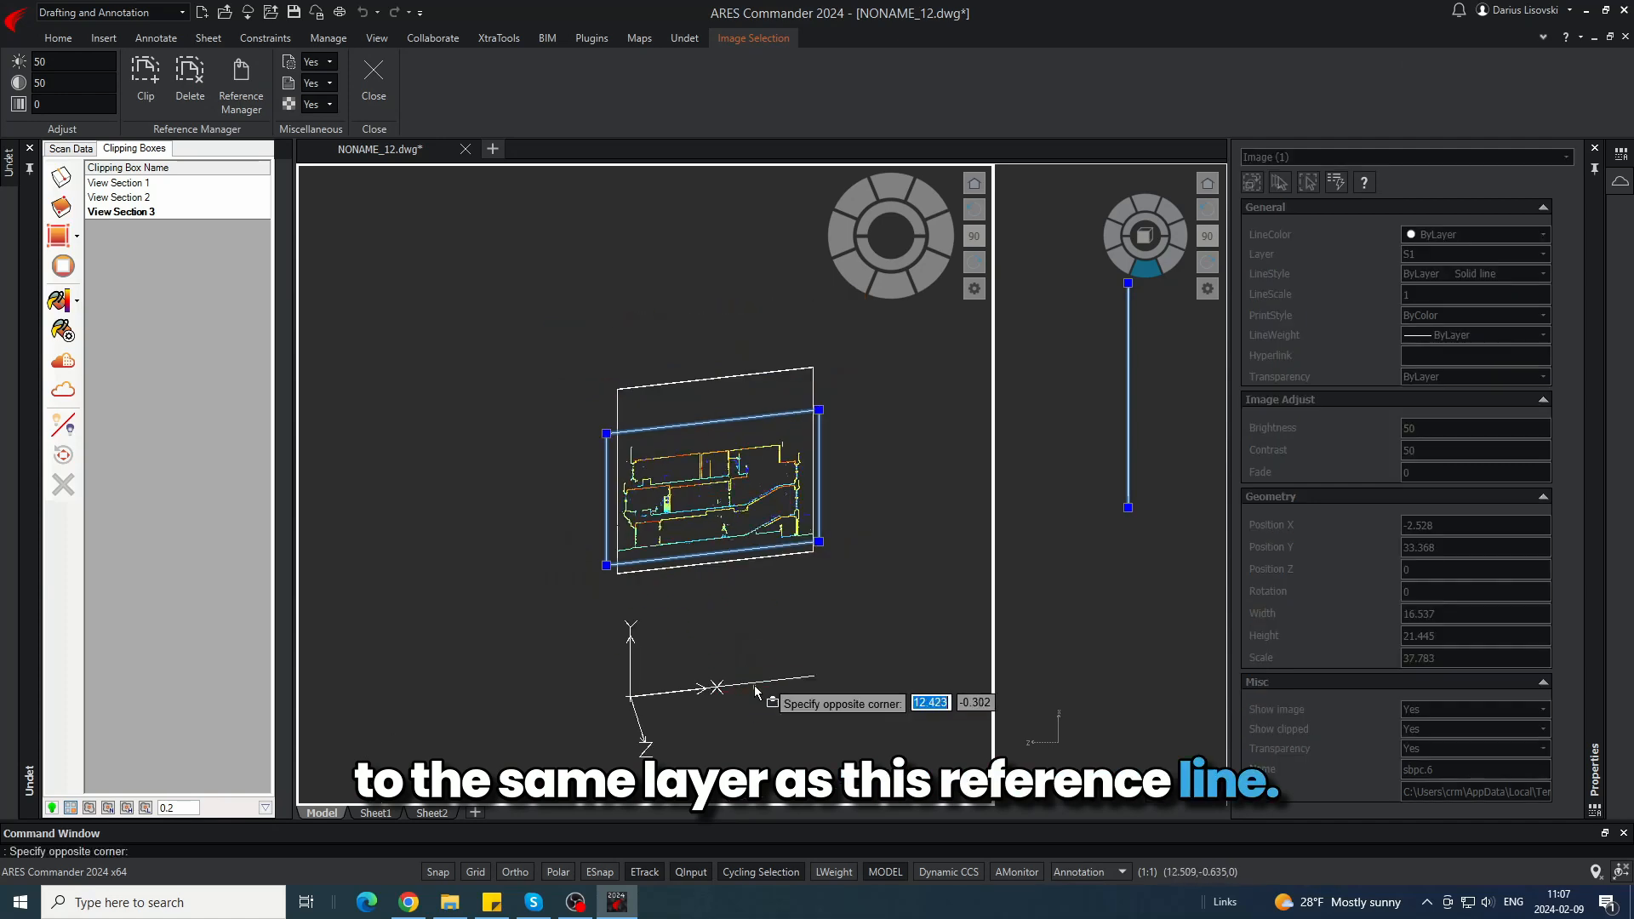
click(756, 680)
key(Escape)
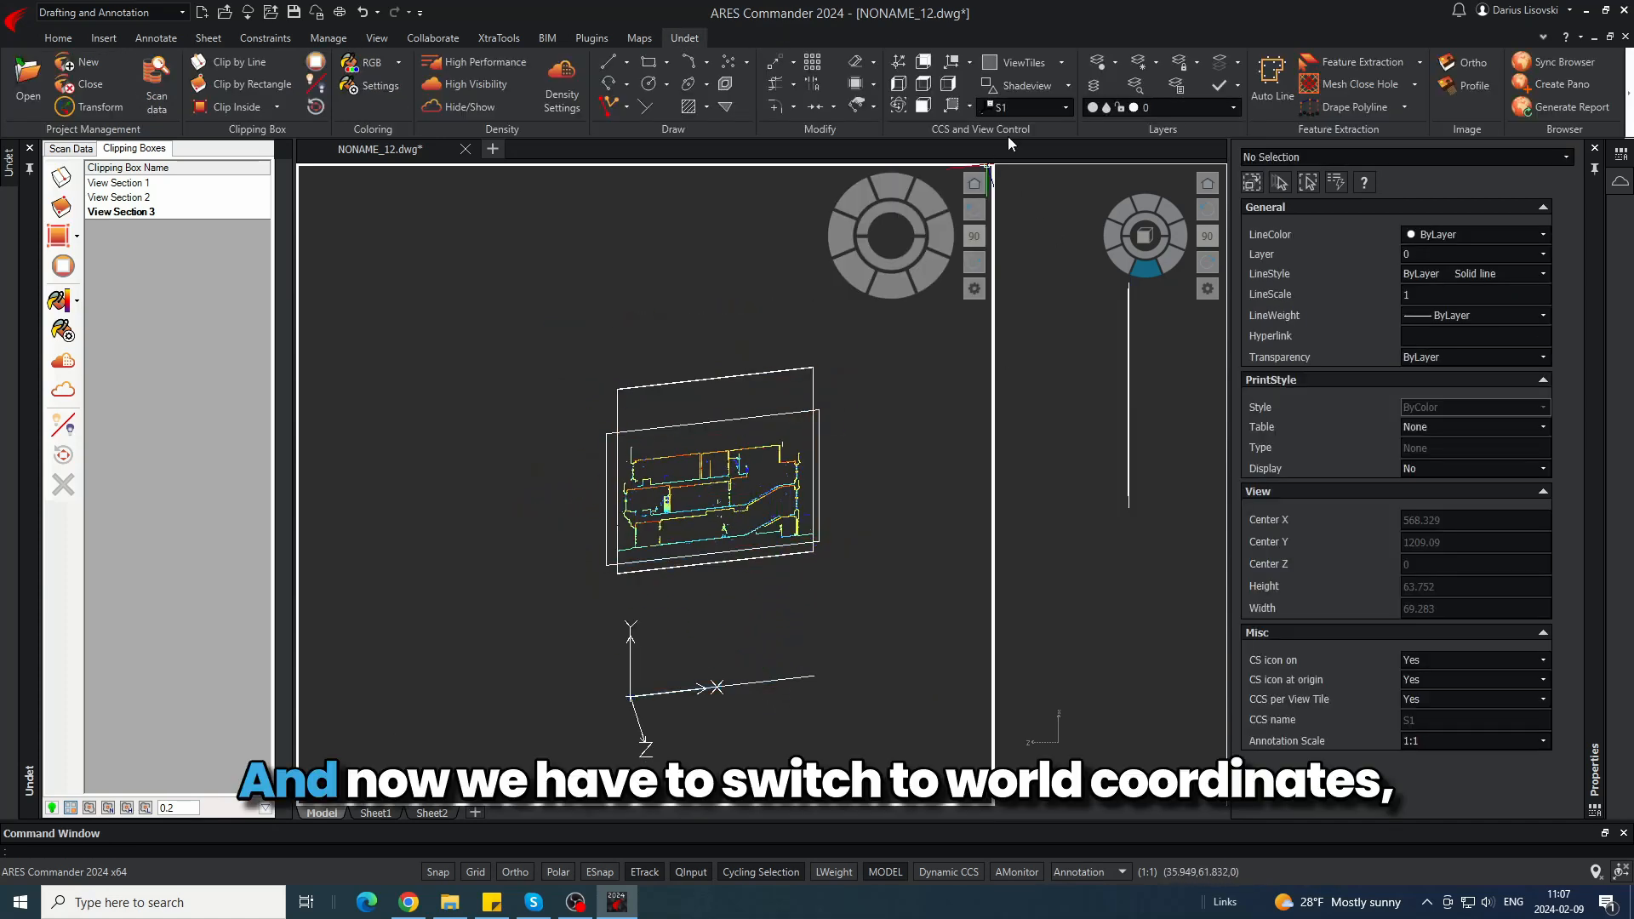
- Restore the World coordinate system, switch to its plan view and deactivate the clipping box
click(1065, 109)
click(1020, 126)
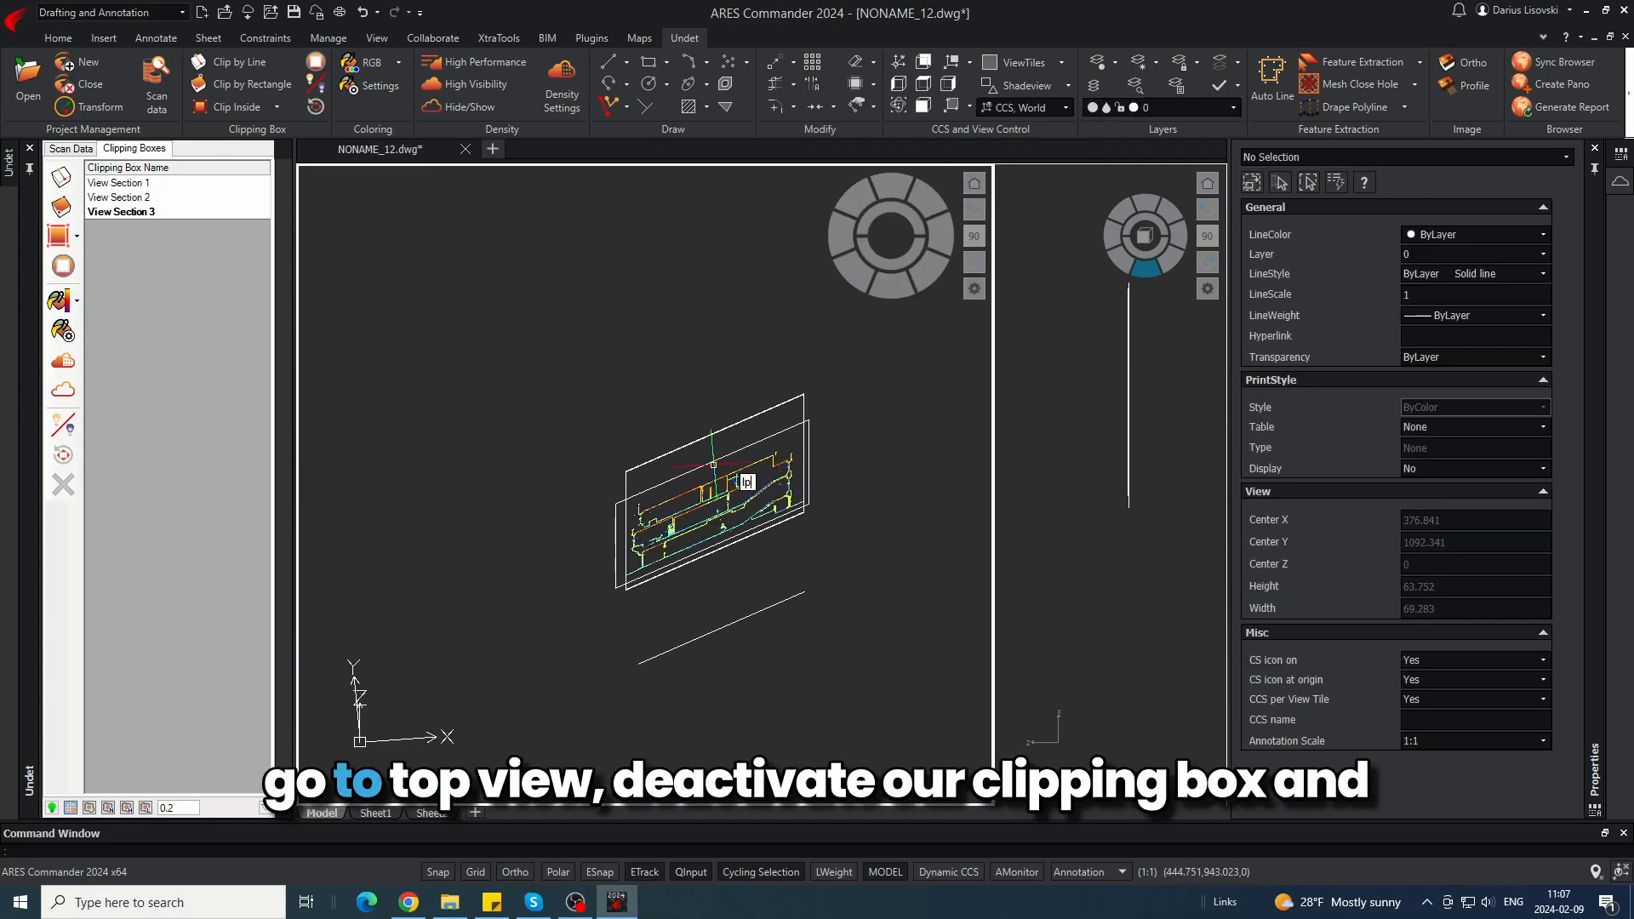
text(plan)
key(Return)
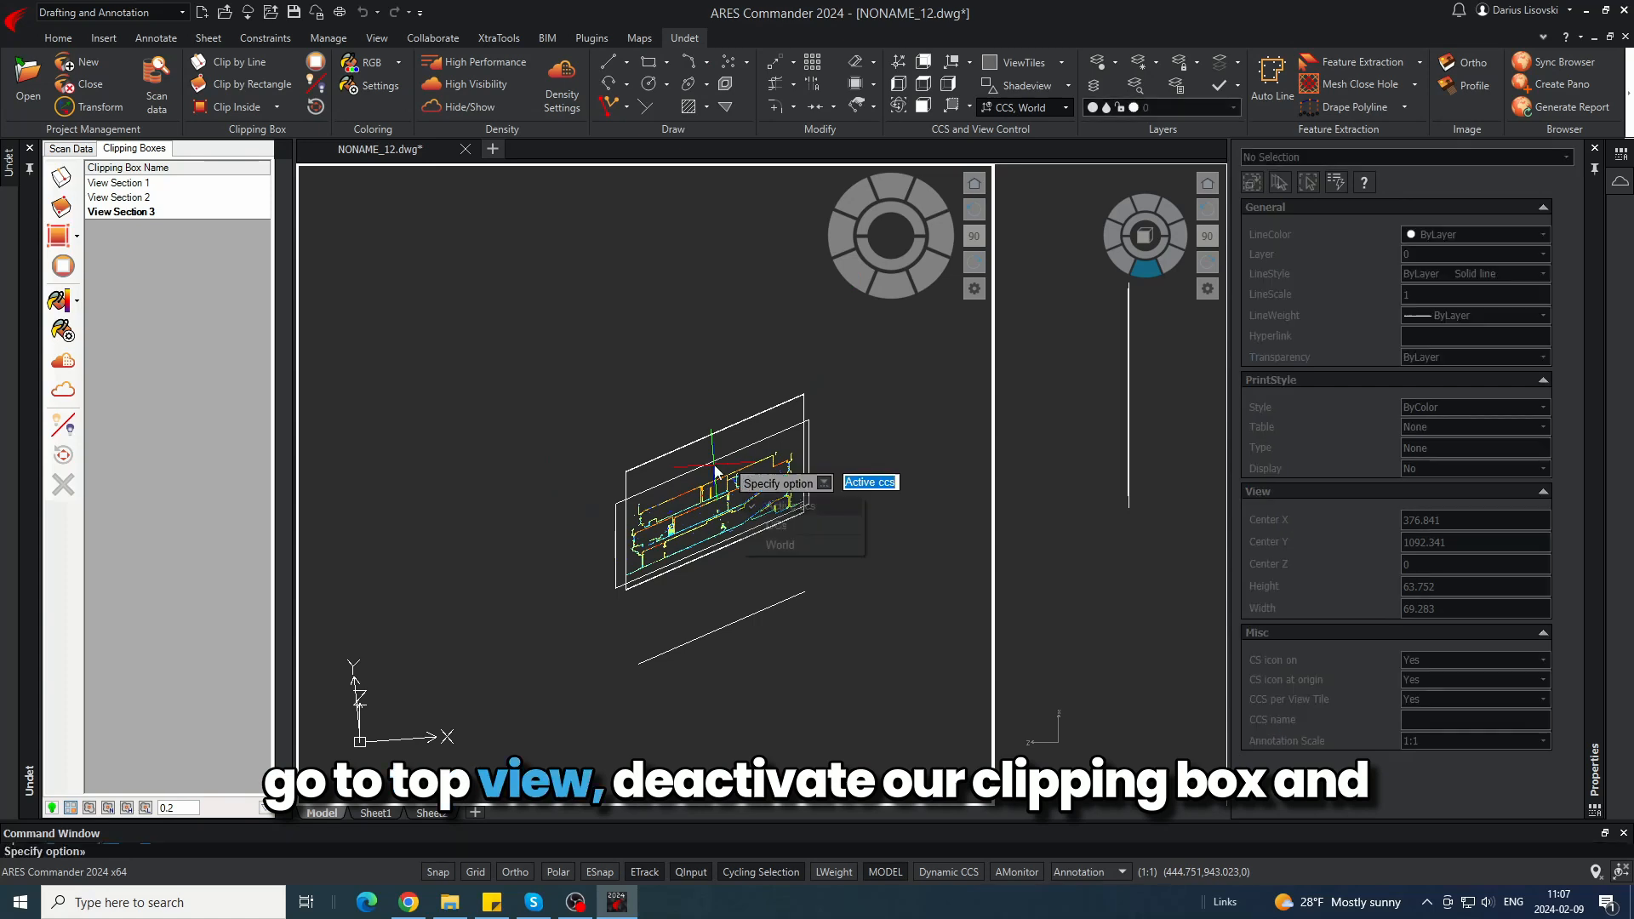
key(Return)
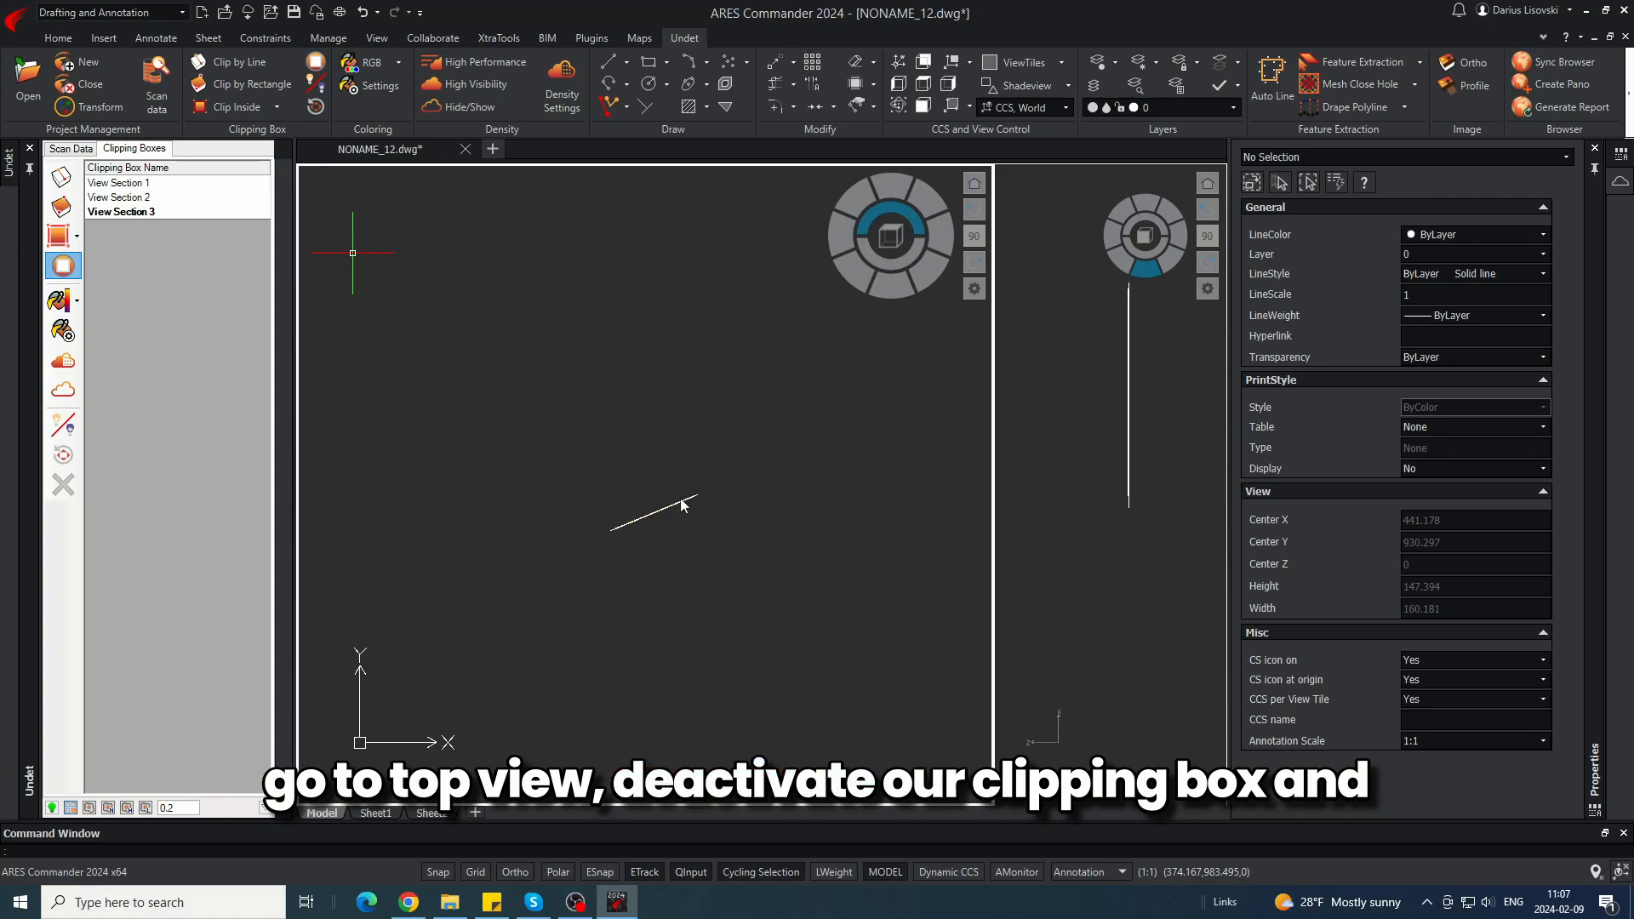
- Hide the point cloud and draw a polyline about 64.7 units long, ending perpendicular to the S1 reference line
scroll(647, 496, up, 10)
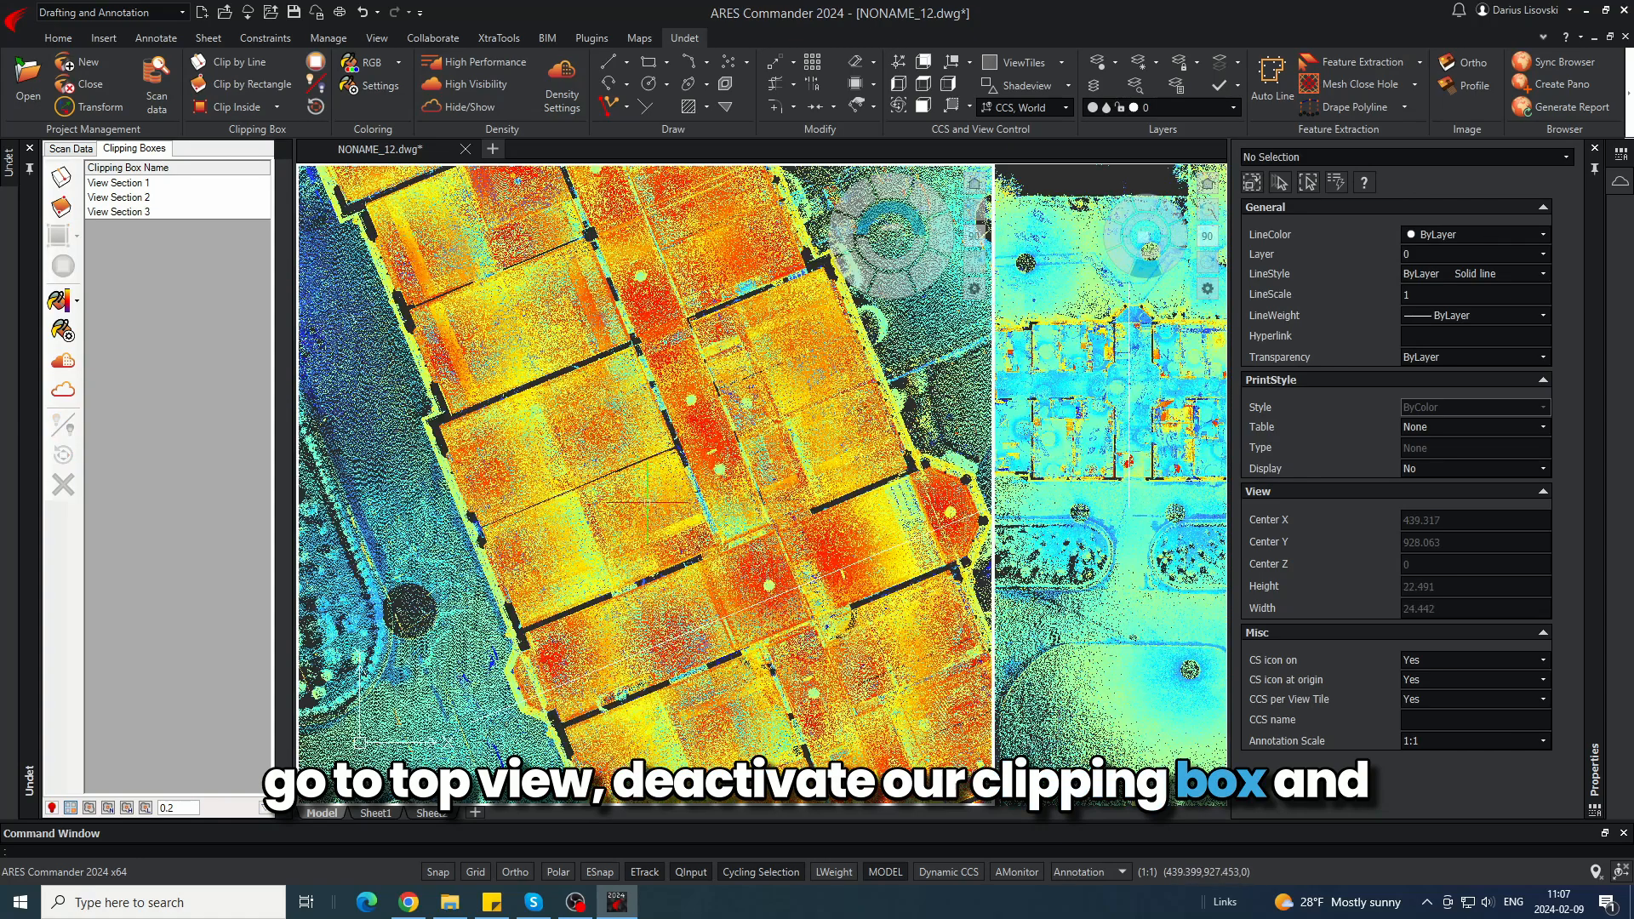
middle_drag(531, 211, 656, 551)
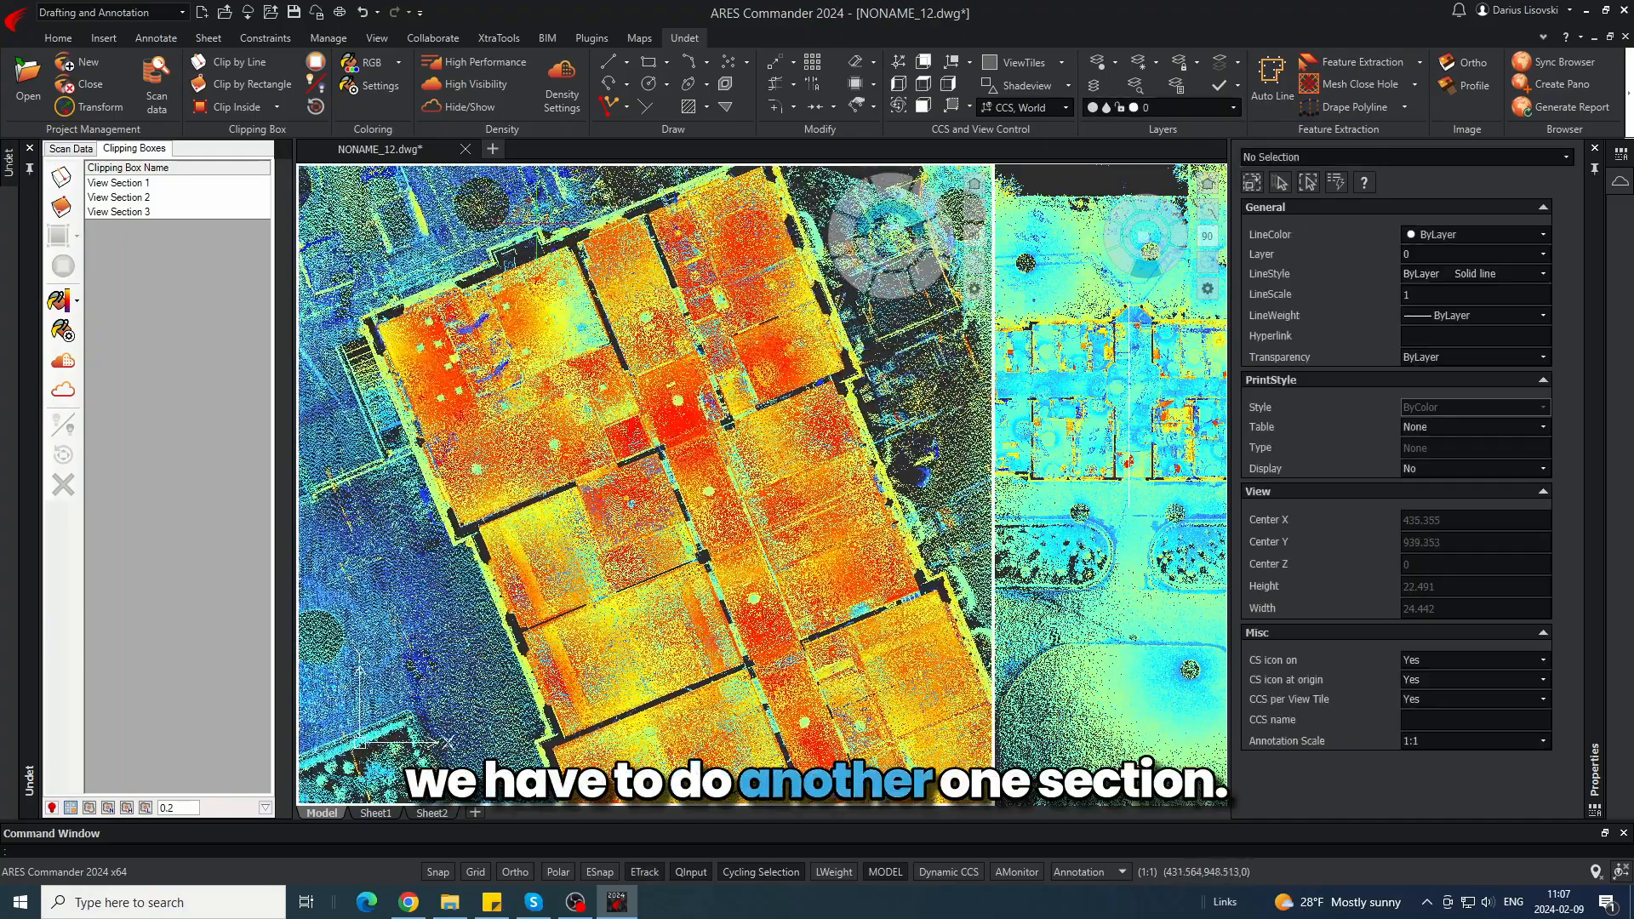
scroll(580, 395, down, 7)
scroll(596, 404, up, 3)
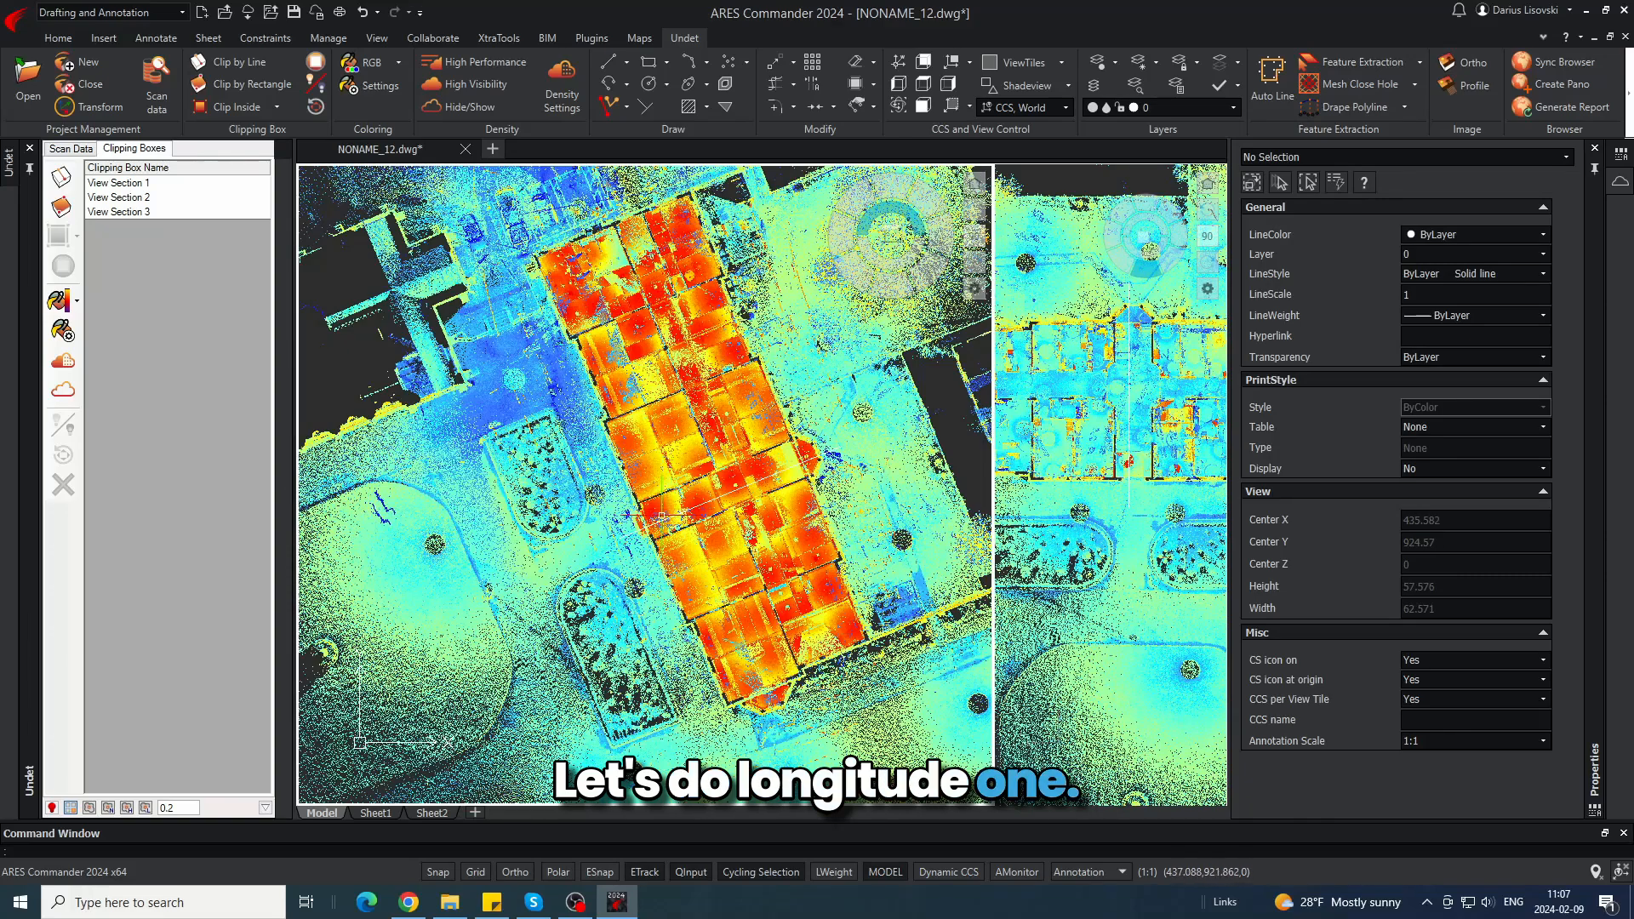
click(431, 109)
key(Return)
scroll(667, 408, down, 5)
click(781, 624)
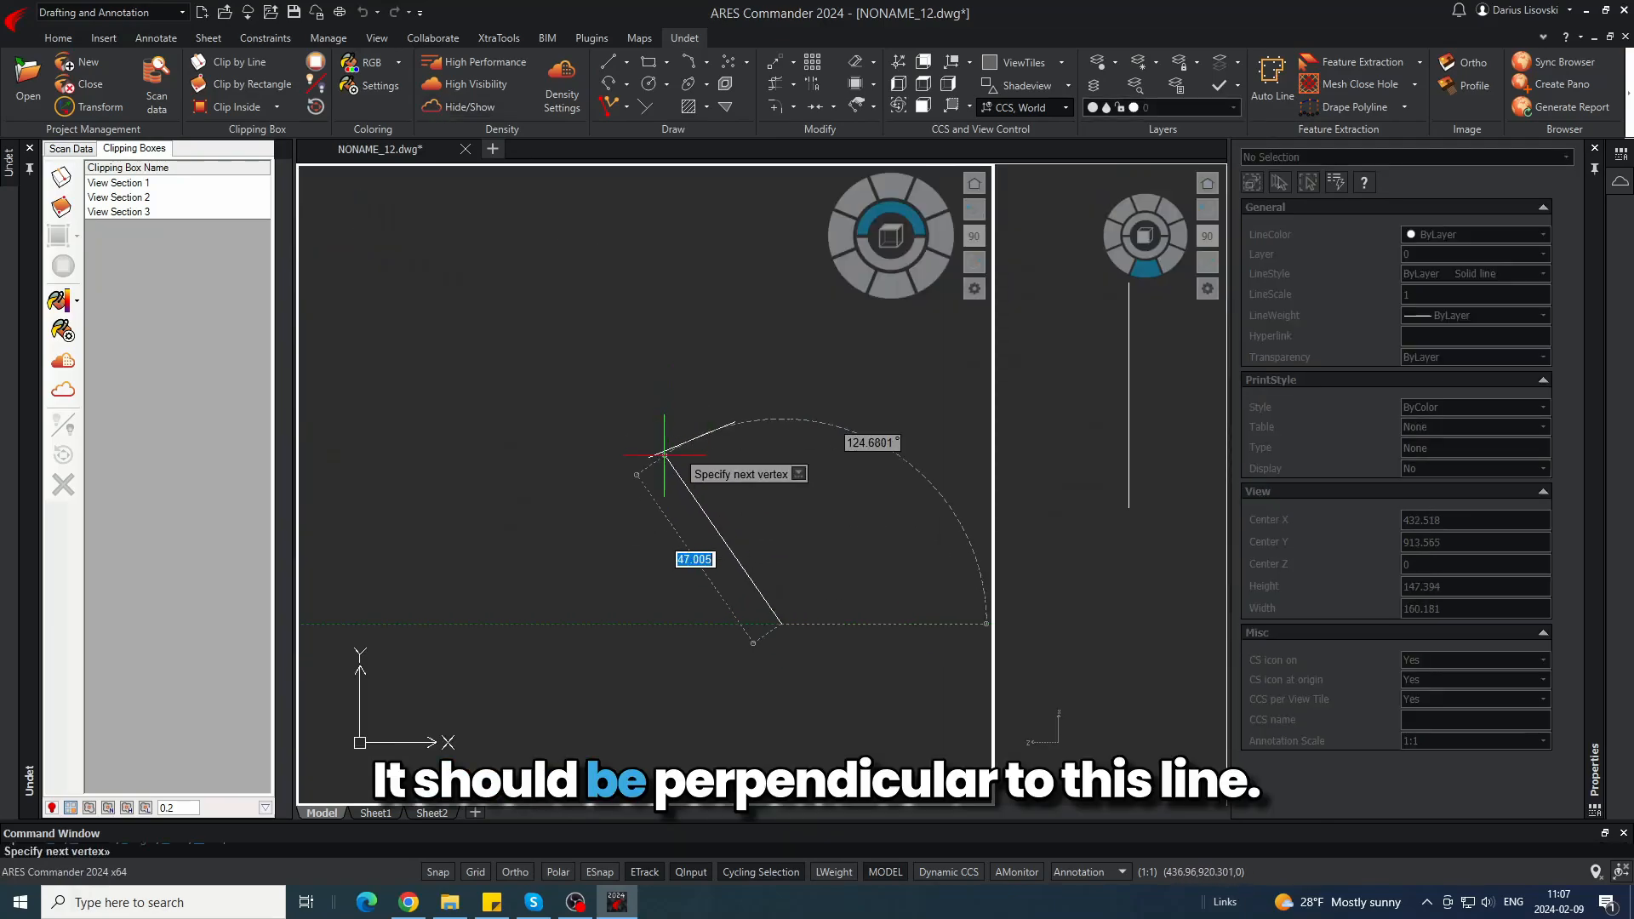
scroll(696, 439, up, 3)
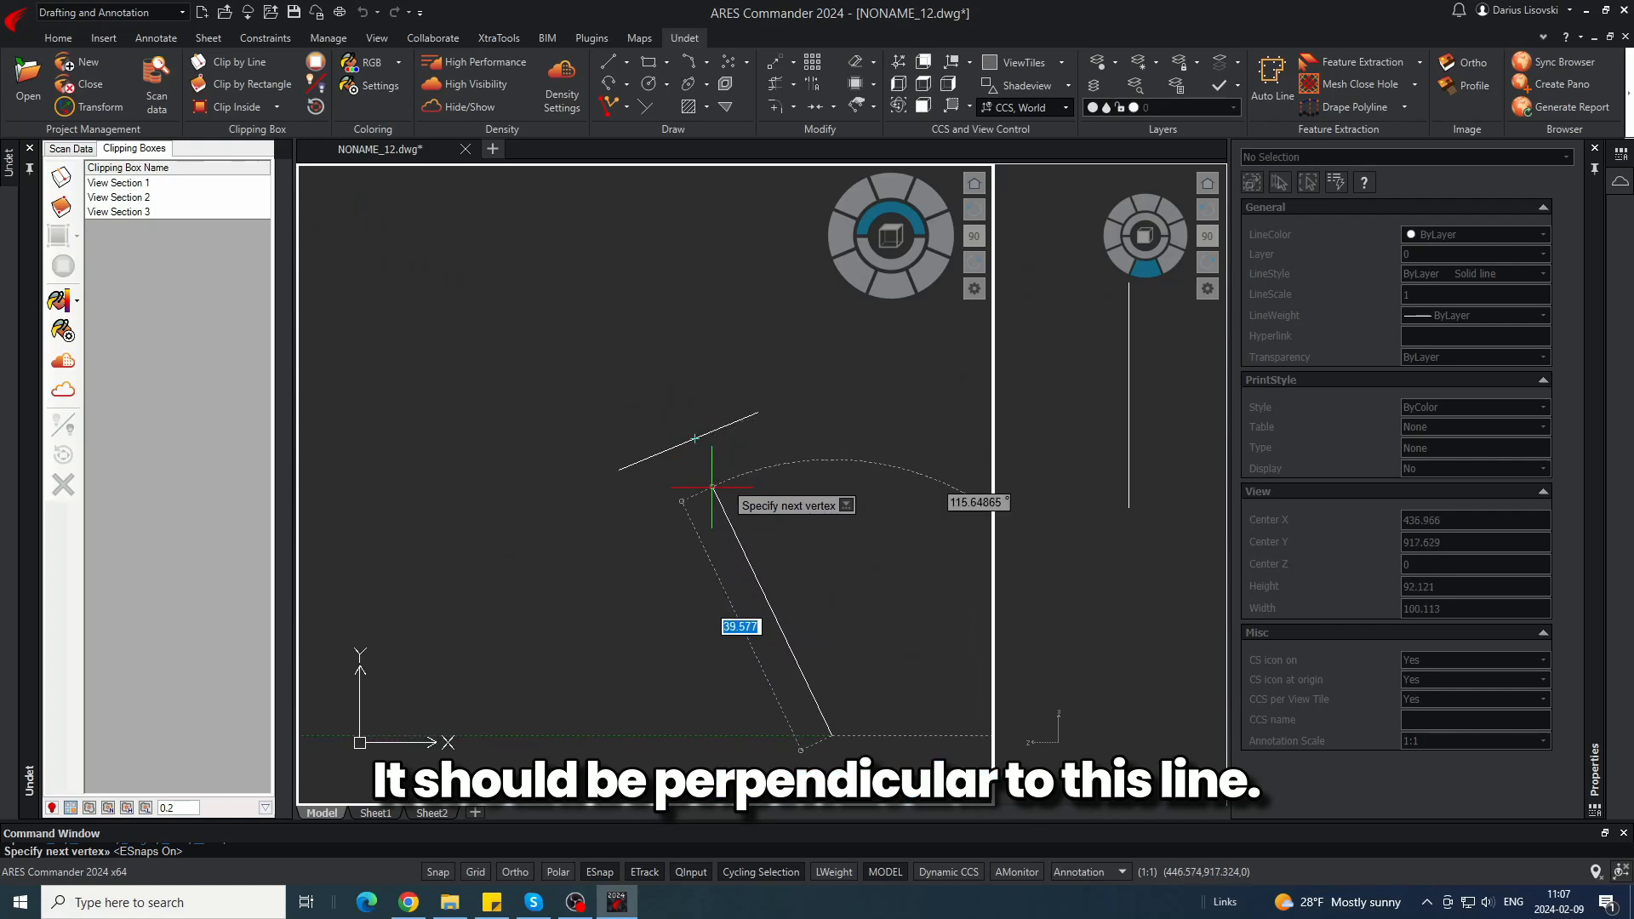
shift+right_click(703, 536)
click(756, 422)
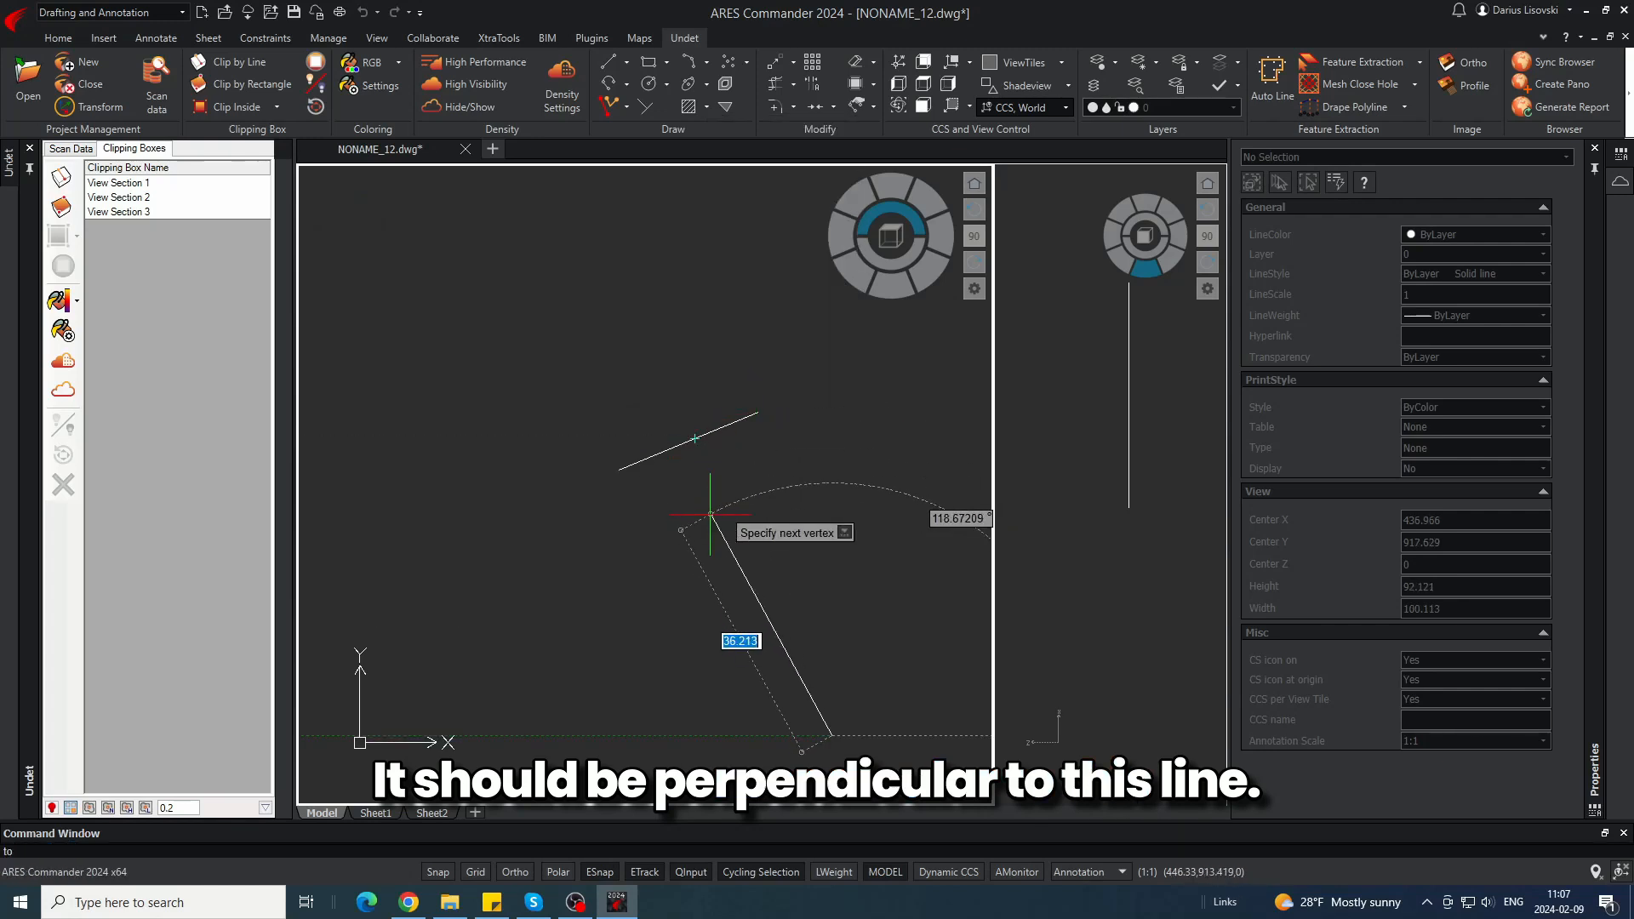
scroll(845, 664, down, 2)
shift+right_click(677, 578)
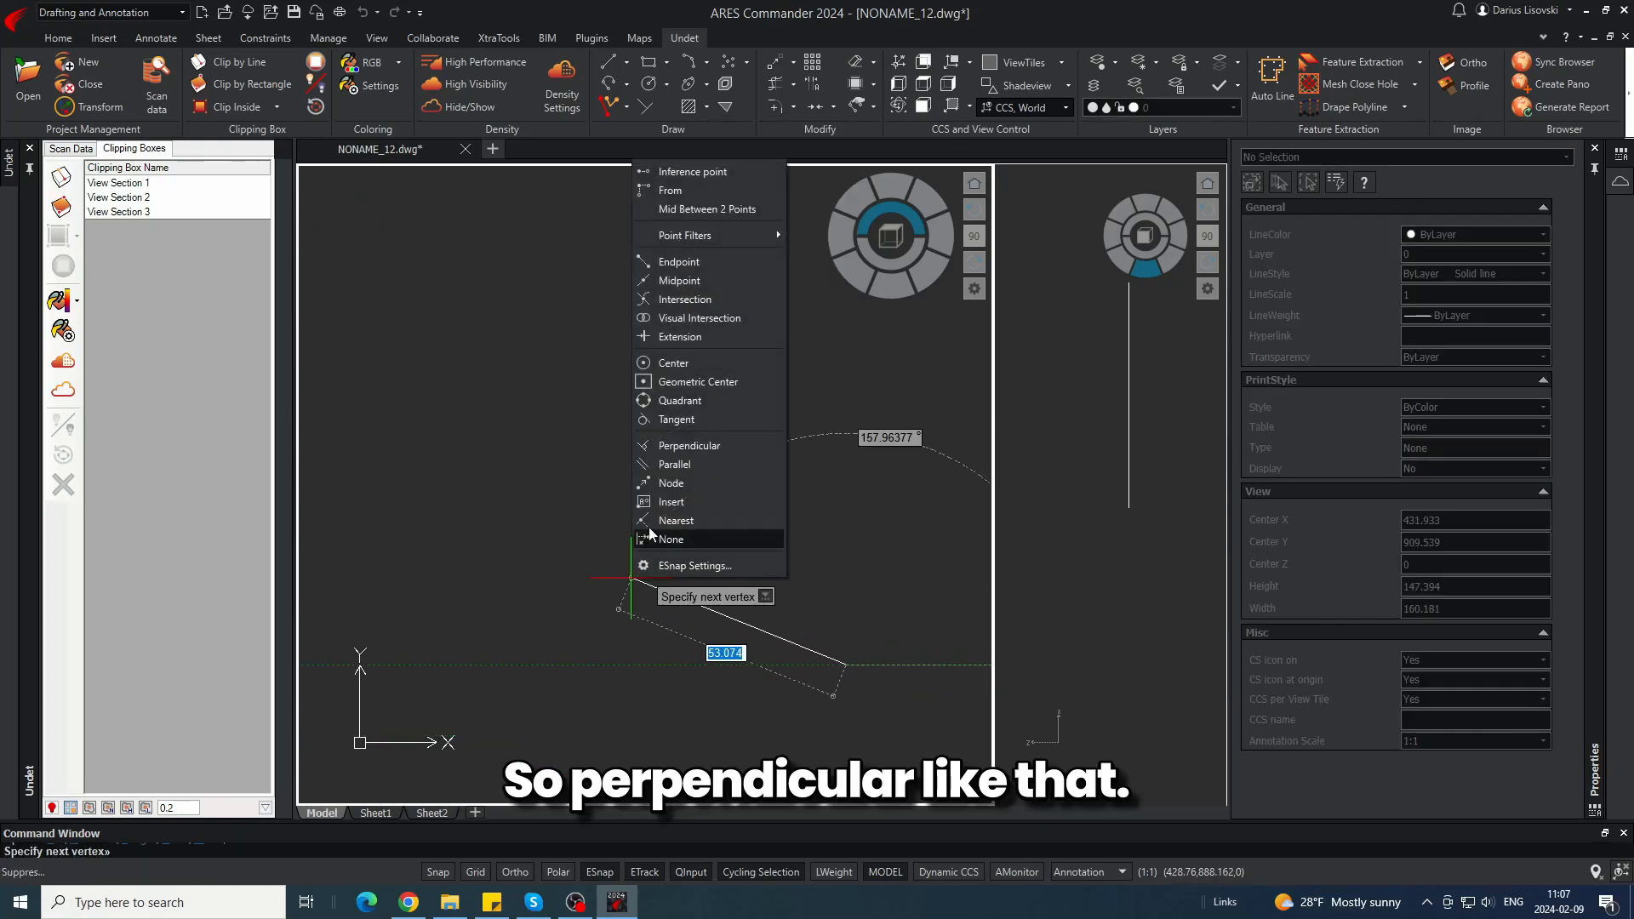
click(689, 441)
click(737, 406)
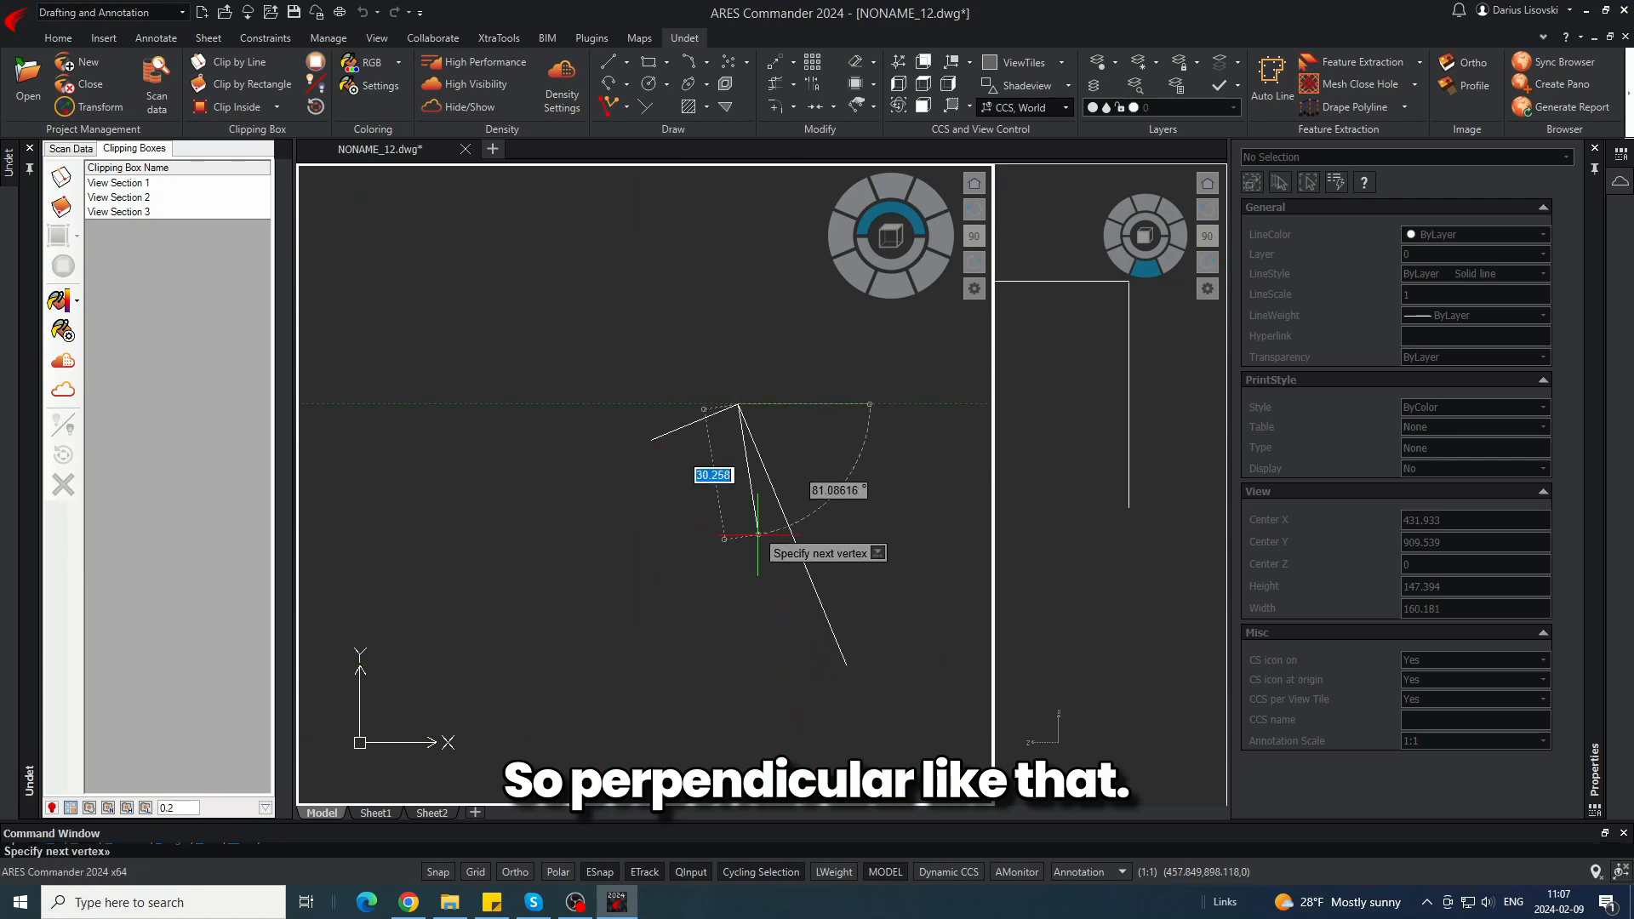
key(Return)
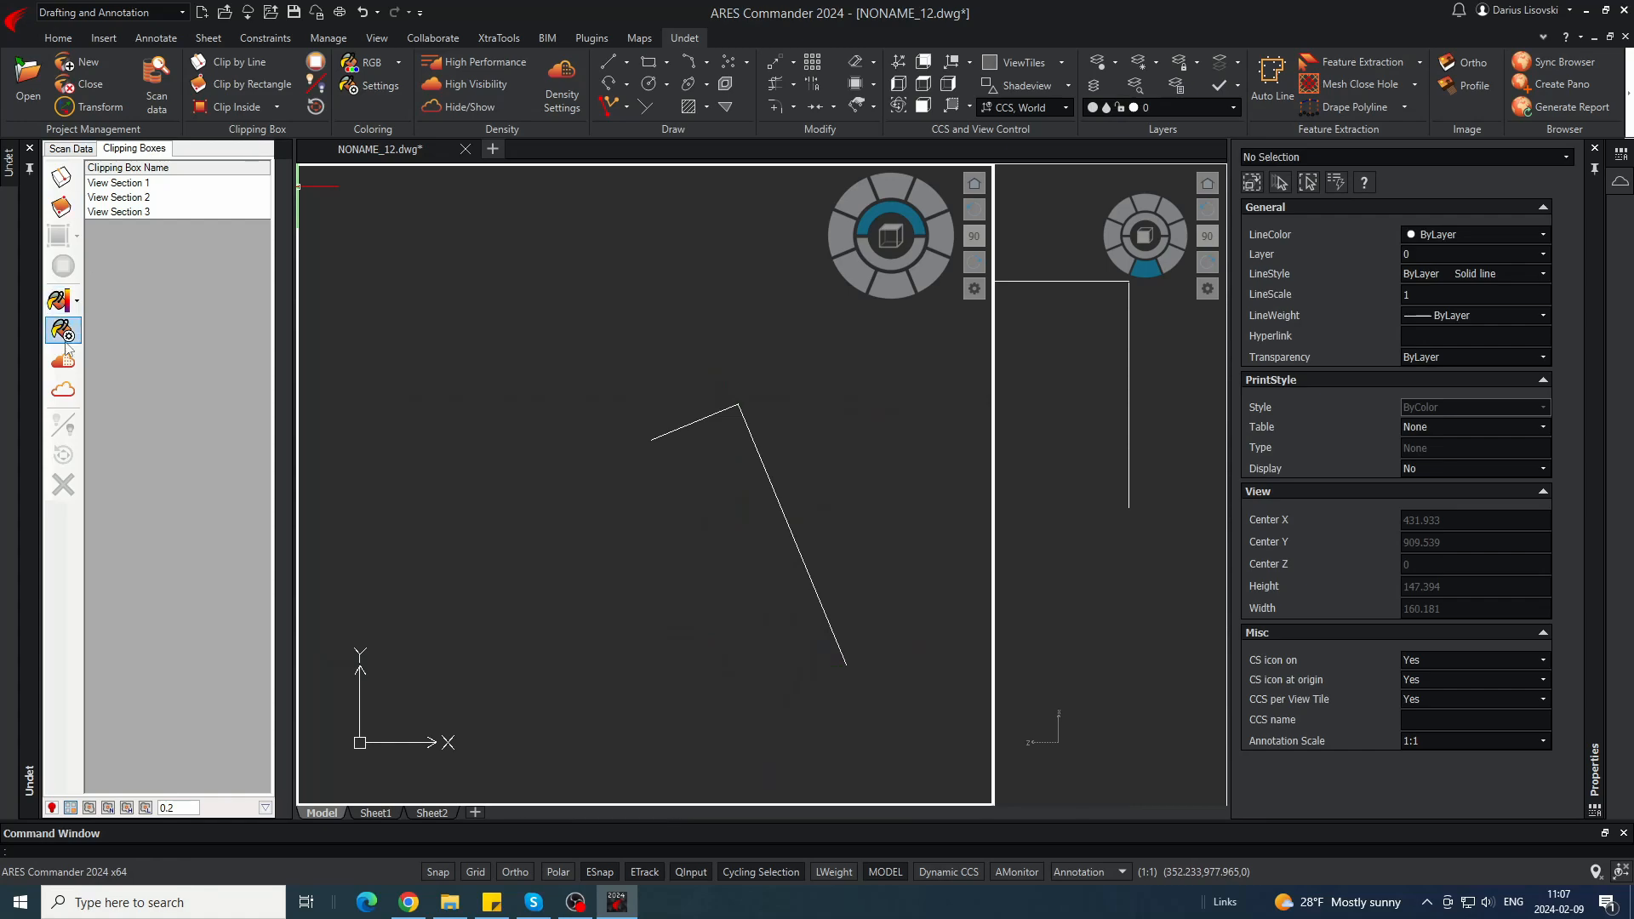
- Show the point cloud and move the new polyline about 33.7 units so it runs lengthwise through the building
click(66, 390)
click(781, 514)
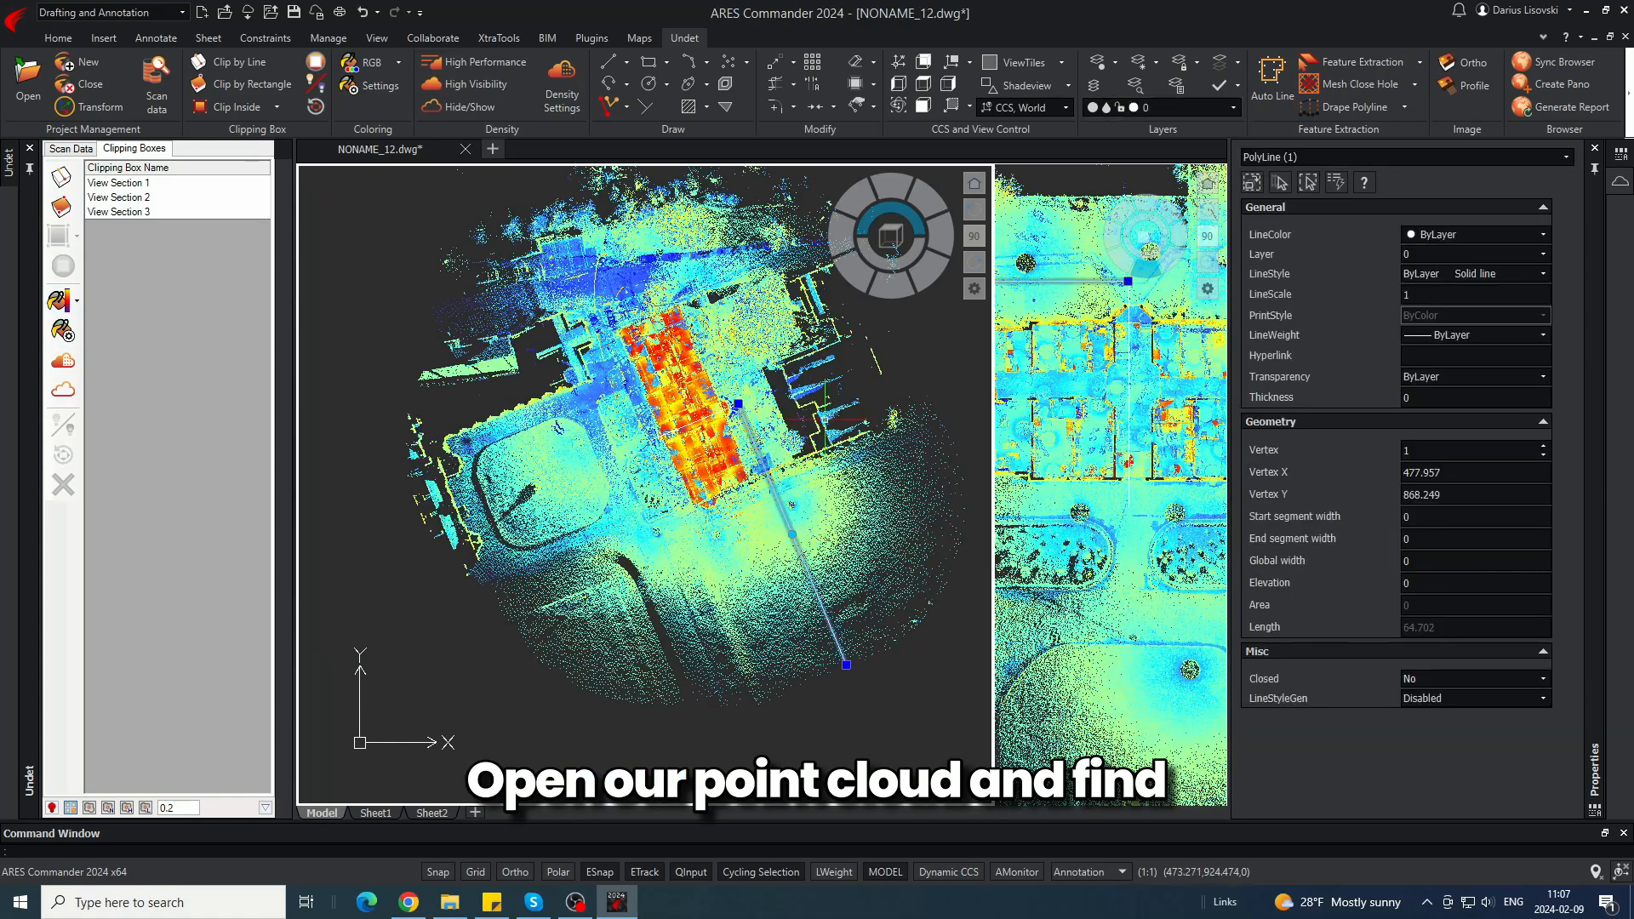
scroll(825, 420, up, 2)
text(m)
key(Return)
click(885, 642)
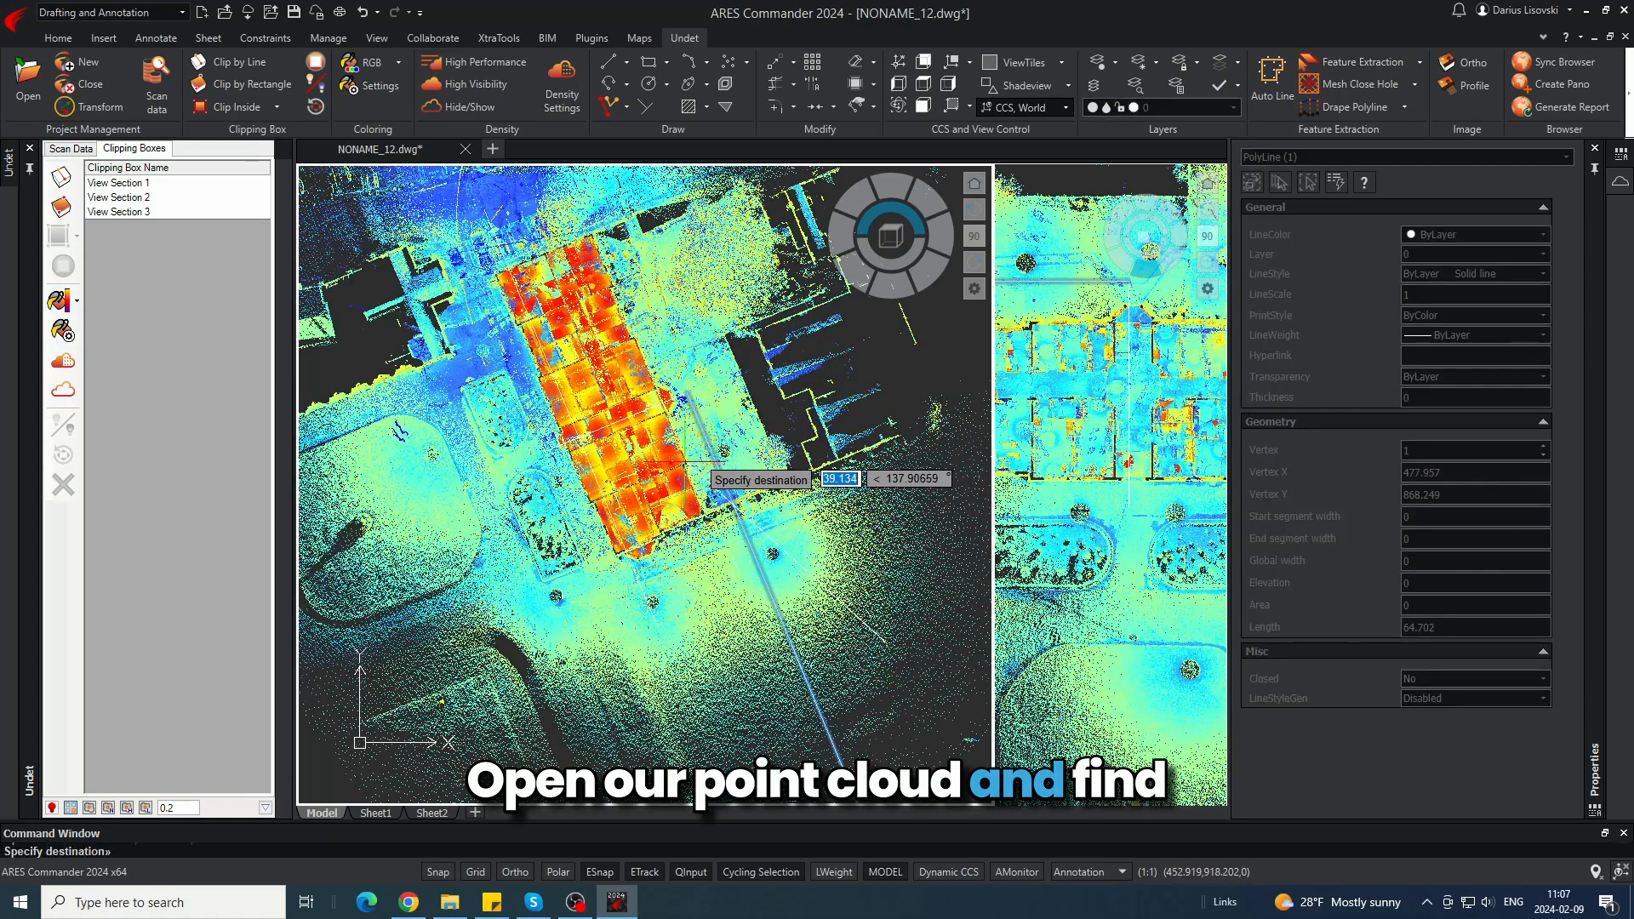
scroll(693, 462, up, 3)
middle_drag(742, 313, 783, 91)
middle_drag(854, 318, 733, 640)
scroll(801, 459, down, 2)
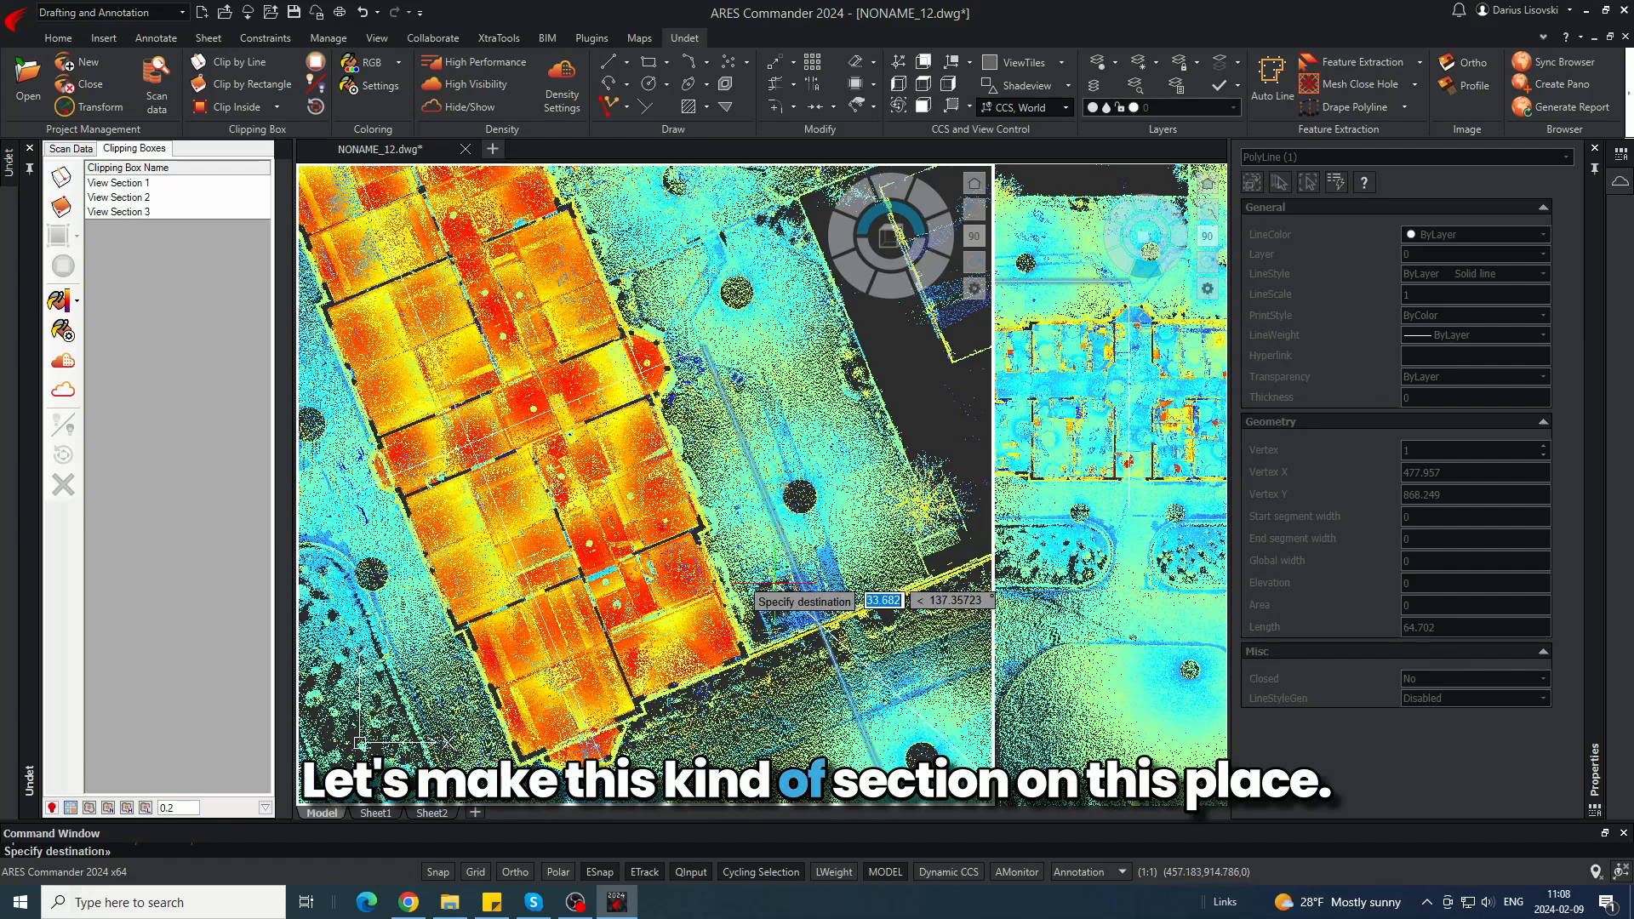
click(777, 582)
- Move the section polyline slightly so it cuts through the window at the building's lower end
scroll(628, 740, up, 6)
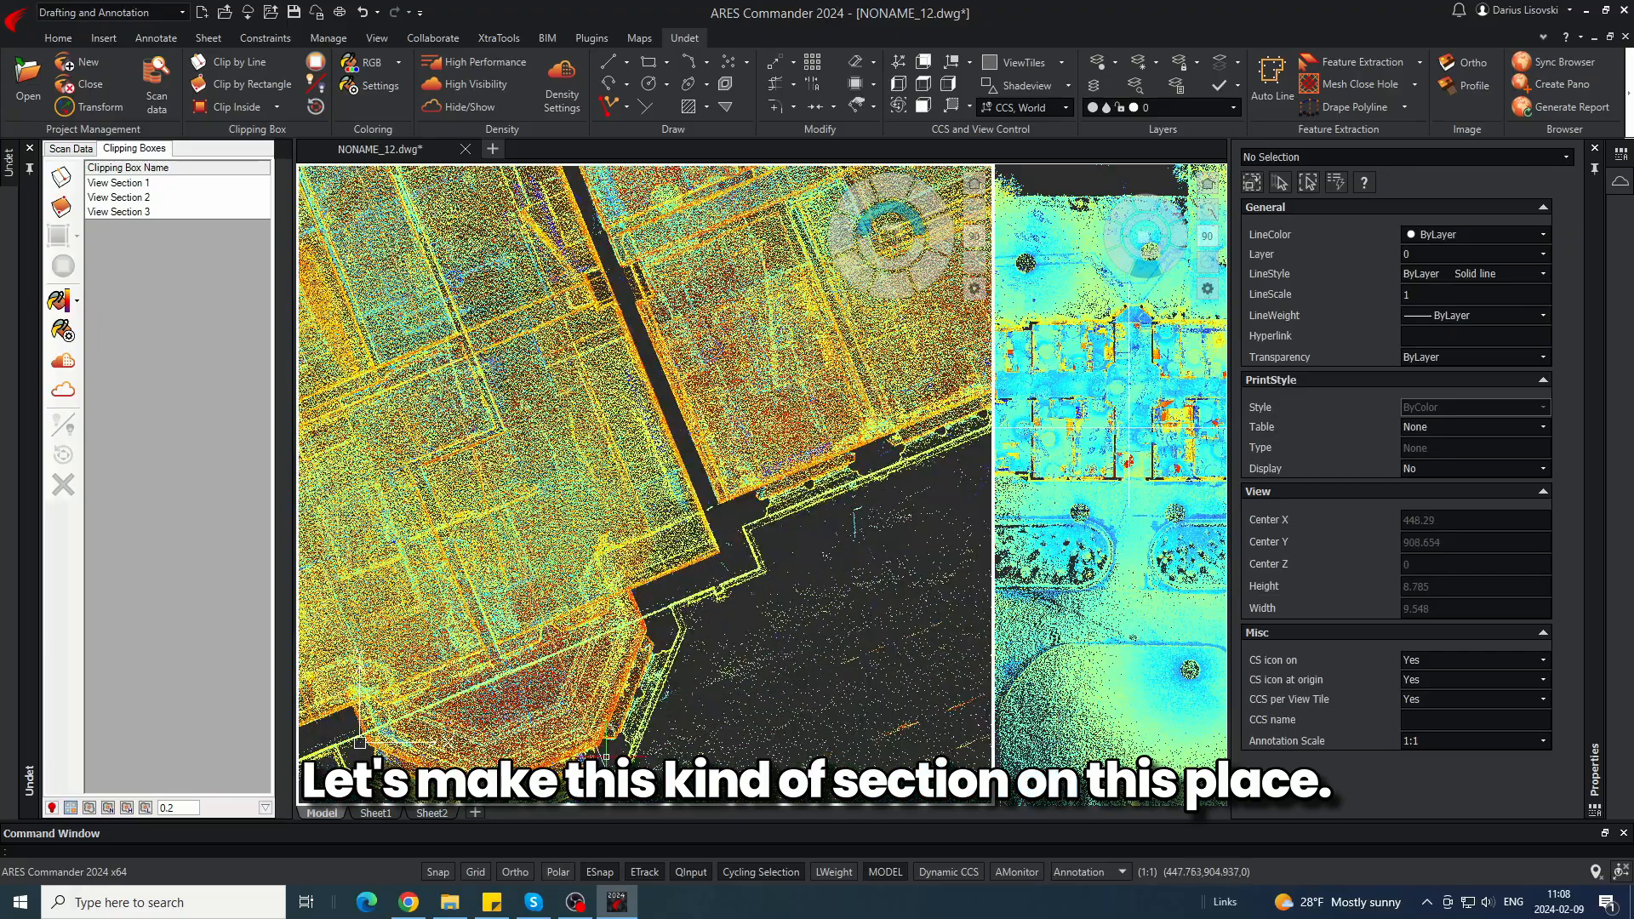
click(568, 677)
click(519, 661)
middle_drag(614, 672, 742, 430)
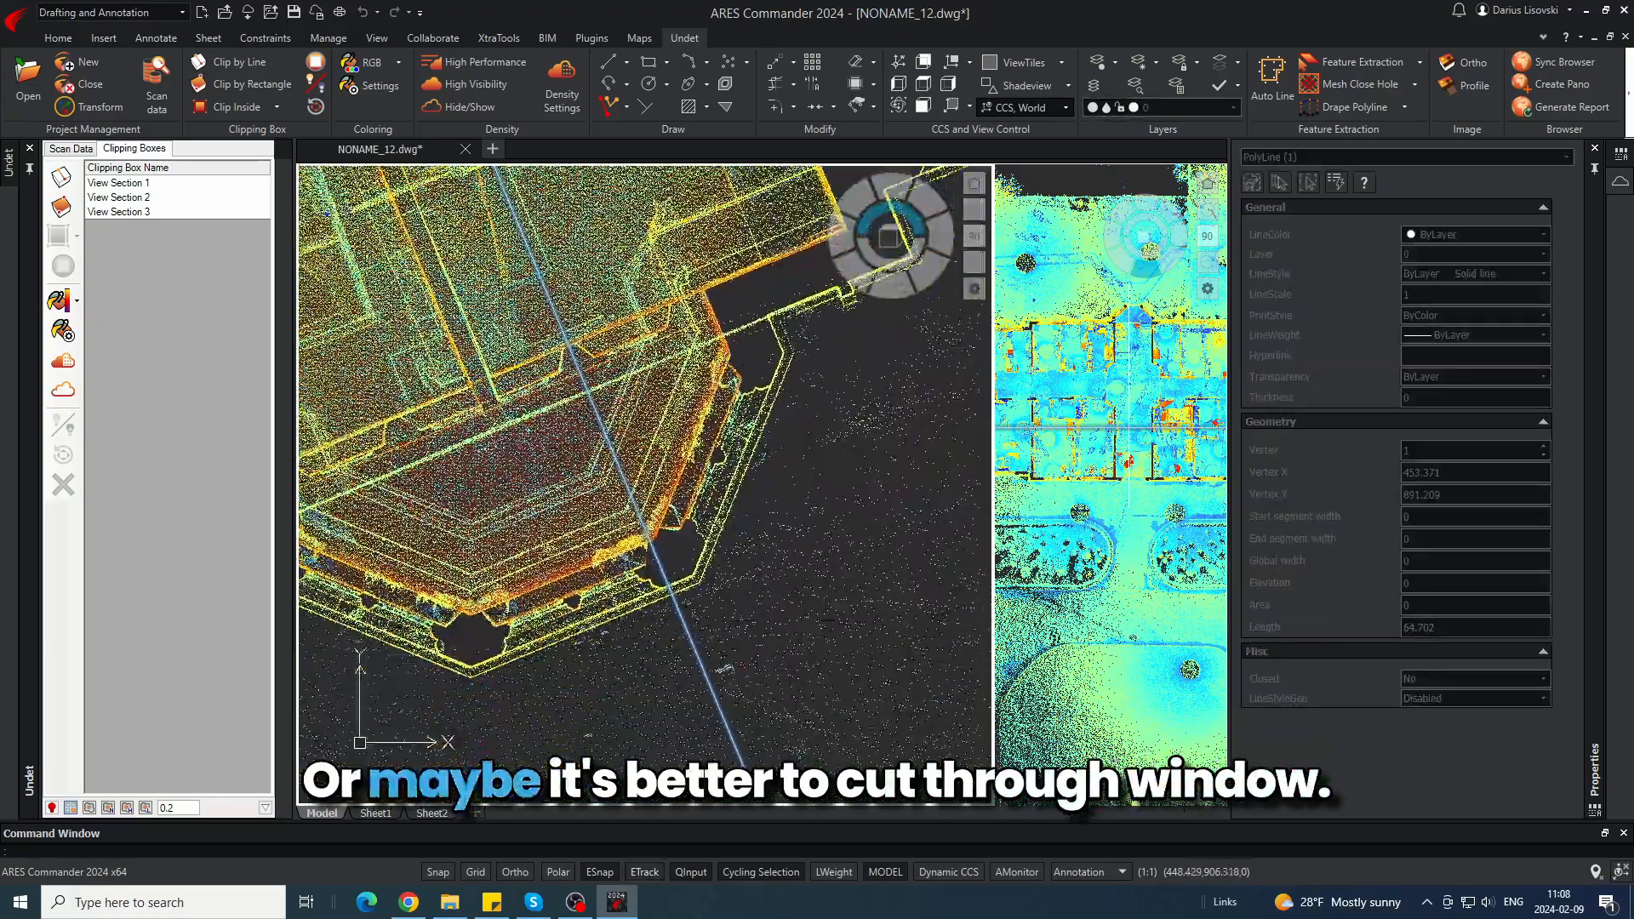
key(space)
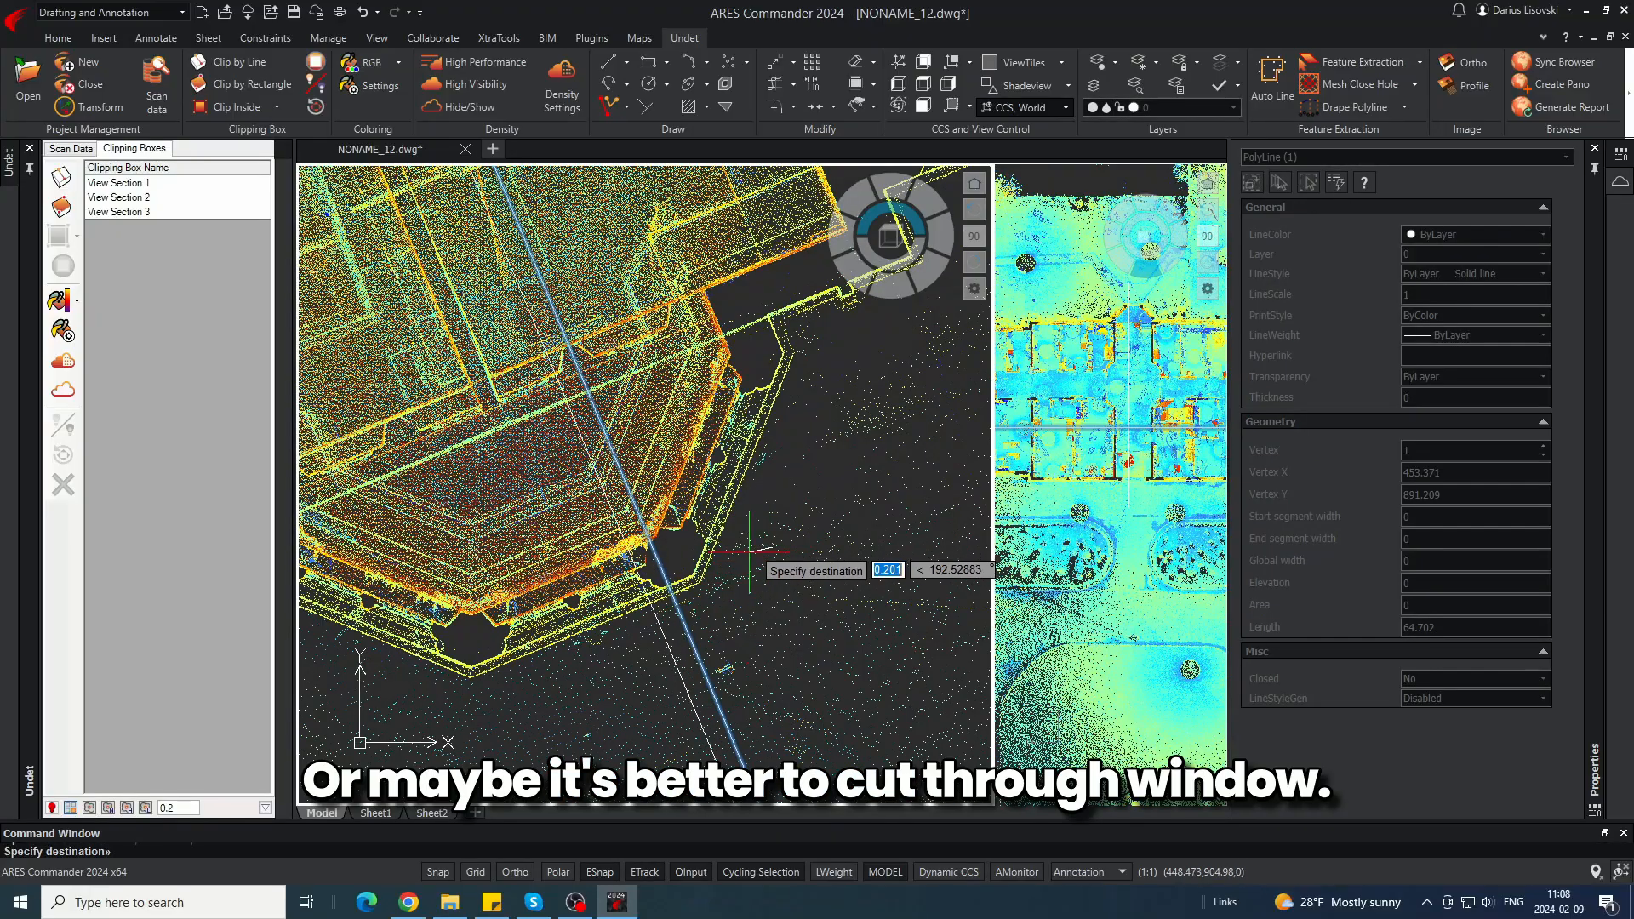
key(Escape)
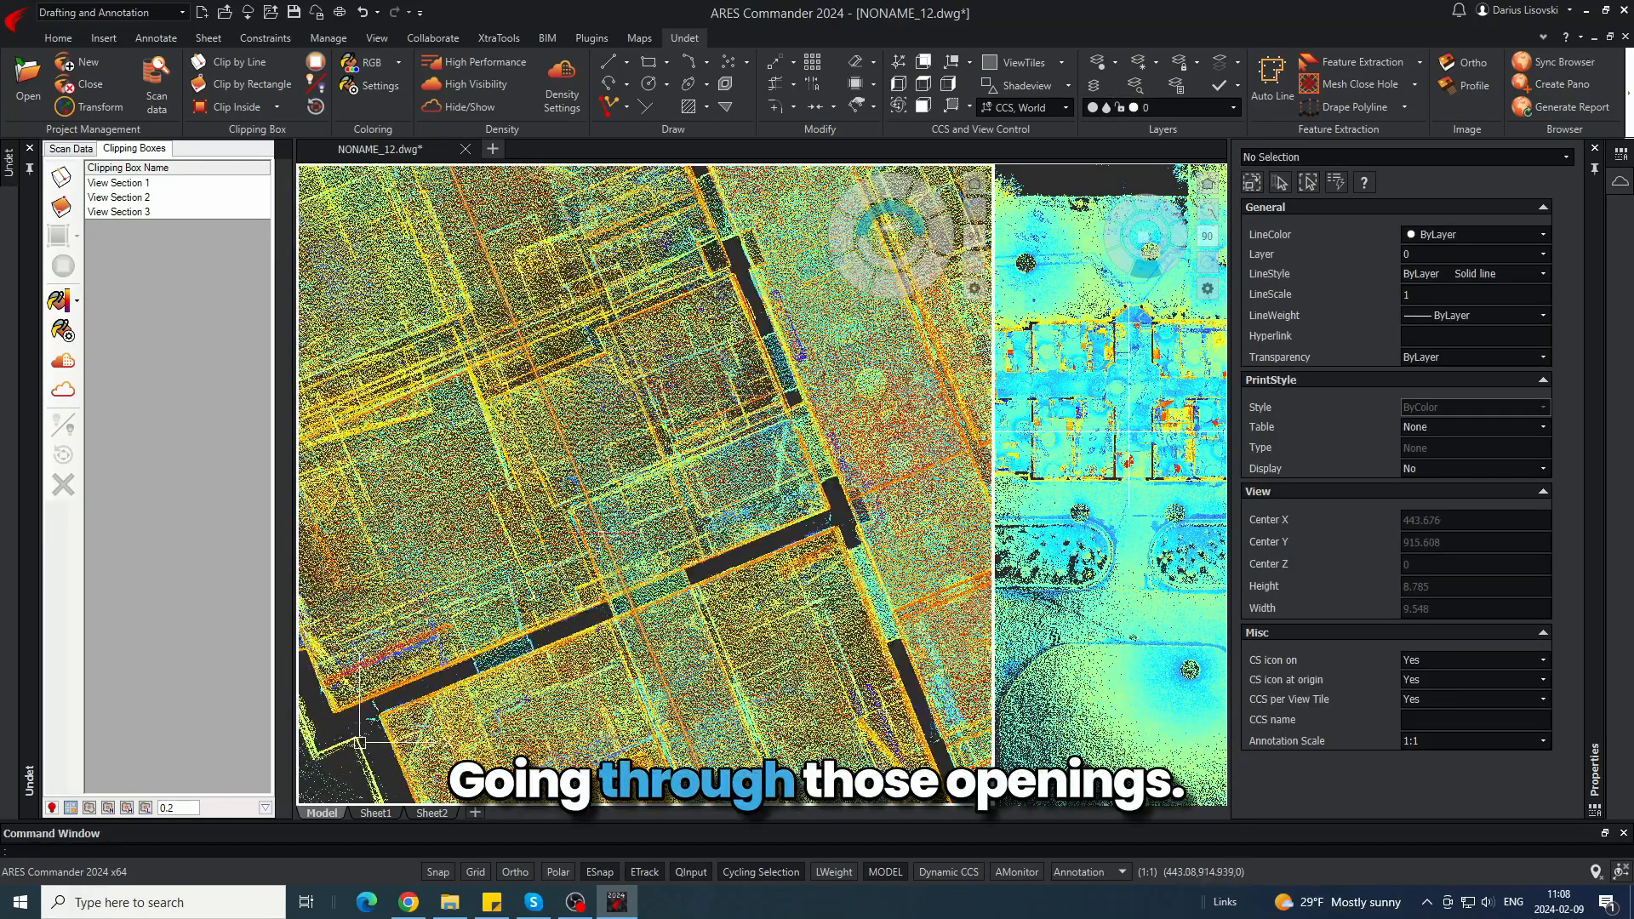
- Shift the section polyline slightly again to align it with the interior door openings along the building
middle_drag(595, 680, 729, 851)
middle_drag(527, 312, 824, 833)
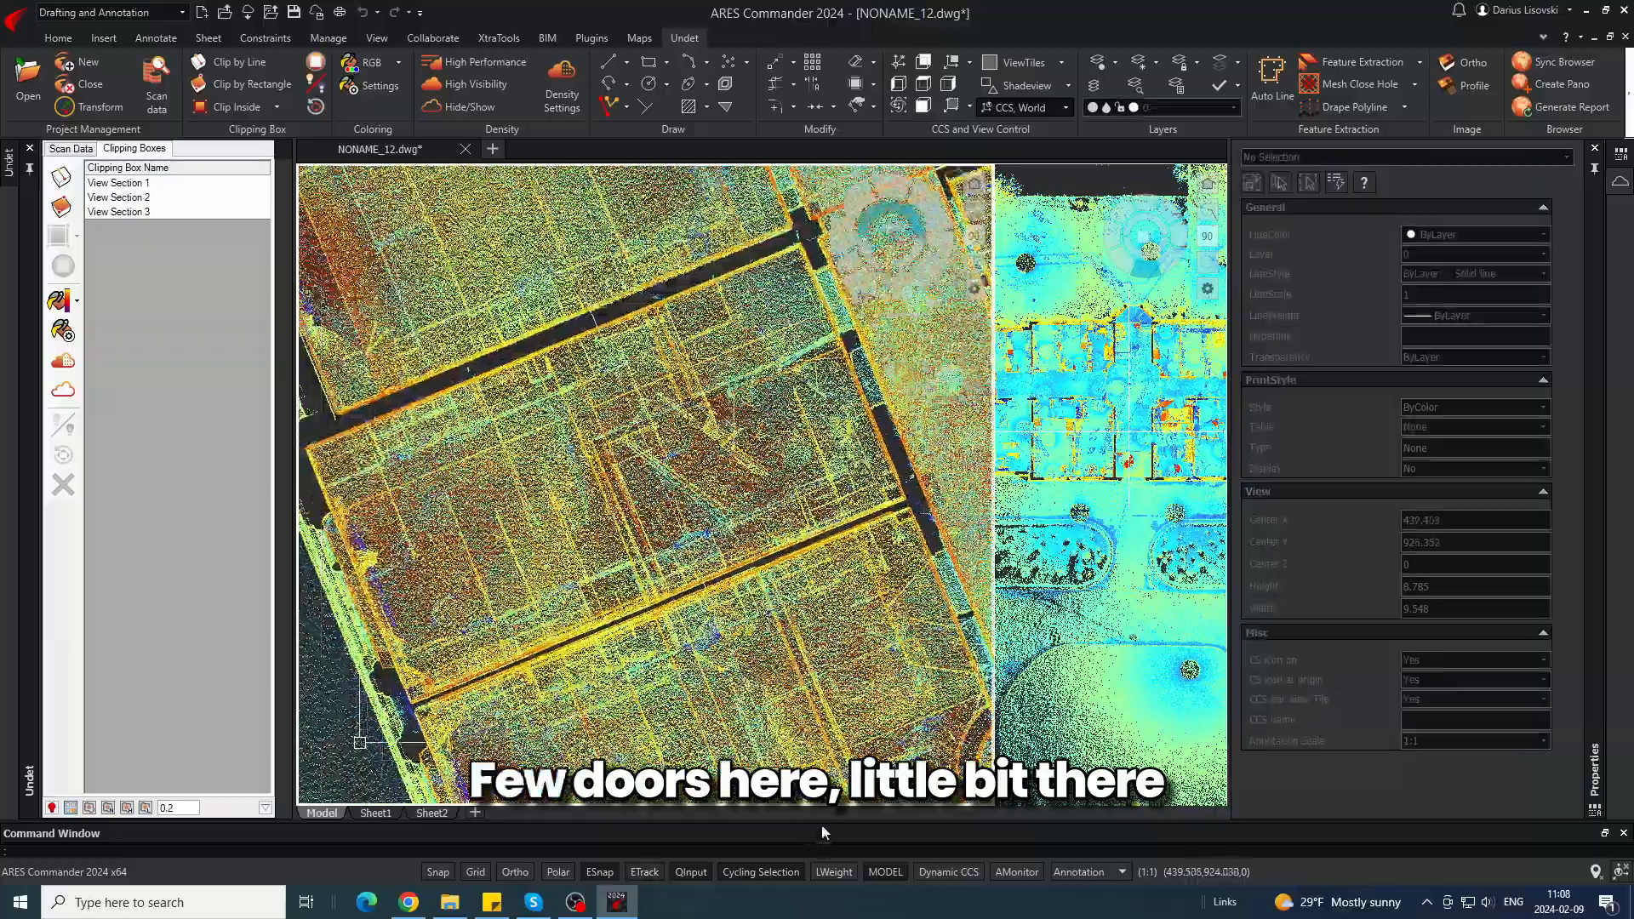
middle_drag(553, 294, 795, 787)
click(636, 317)
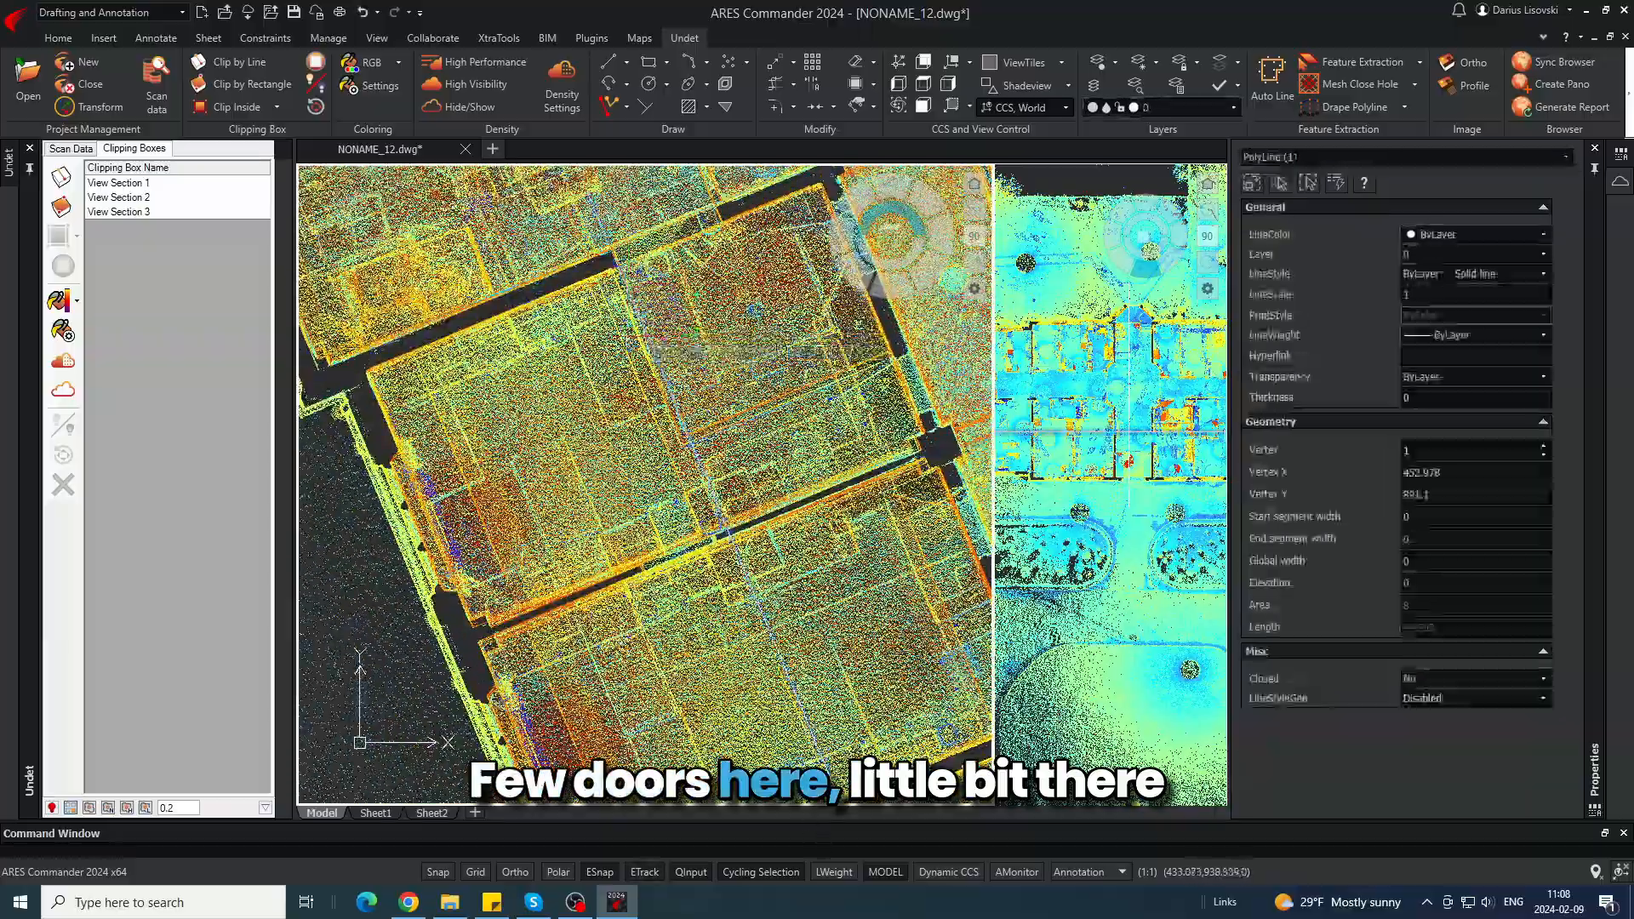
scroll(620, 240, up, 8)
text(m)
key(Return)
click(630, 364)
scroll(636, 364, down, 10)
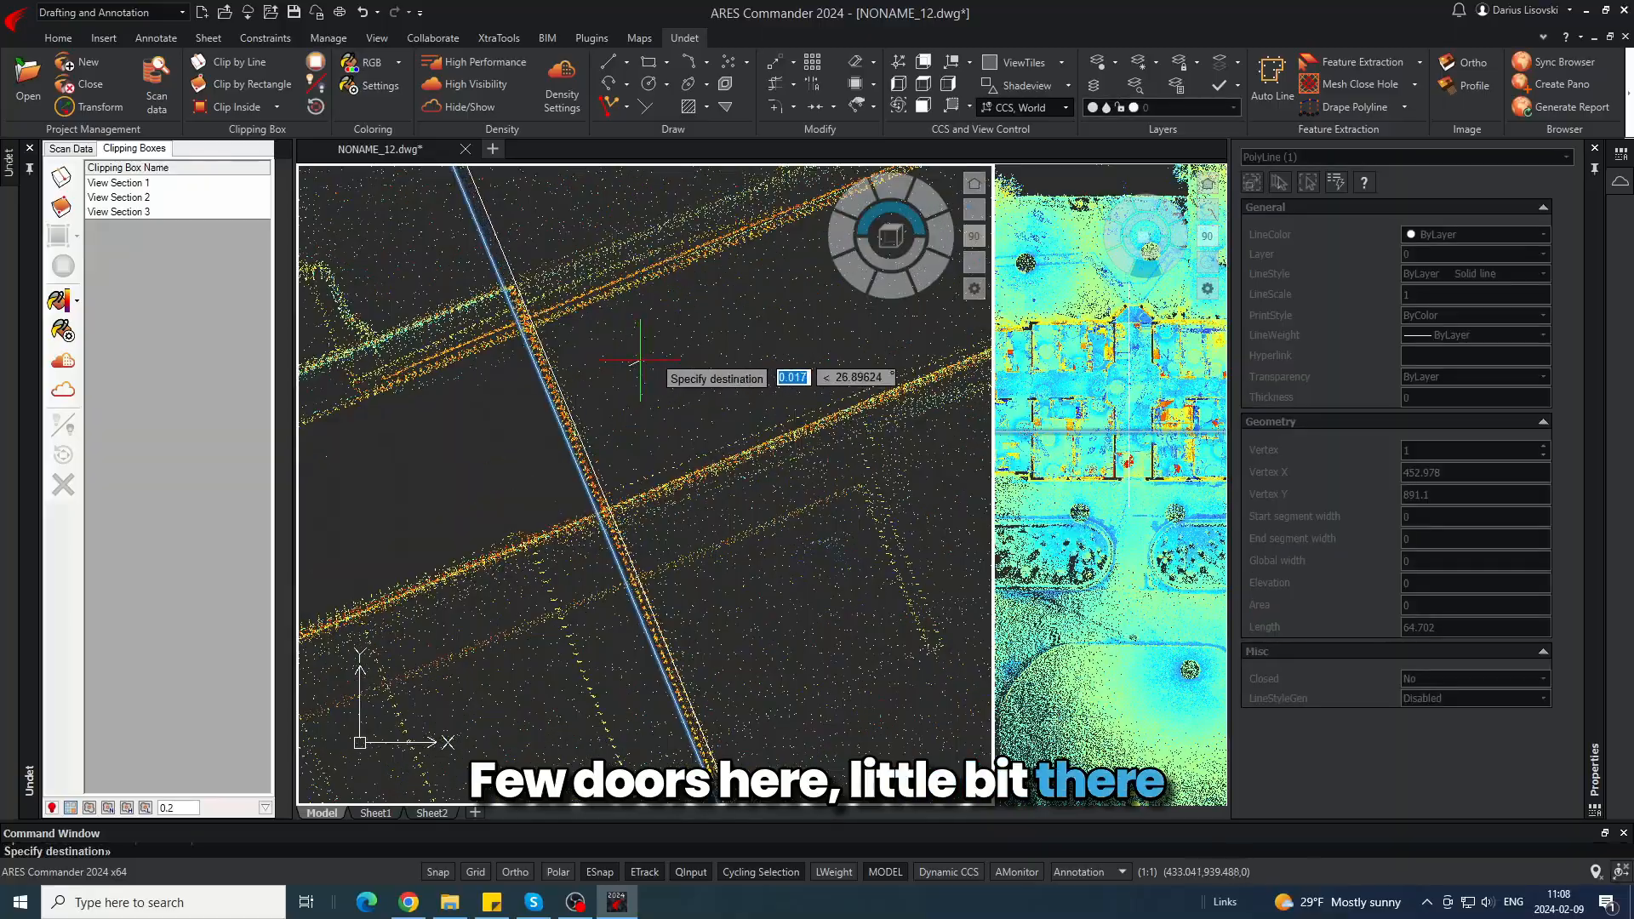
key(Escape)
- Examine where the section polyline crosses the outer walls at both ends of the building
middle_drag(661, 551, 679, 600)
scroll(598, 349, up, 3)
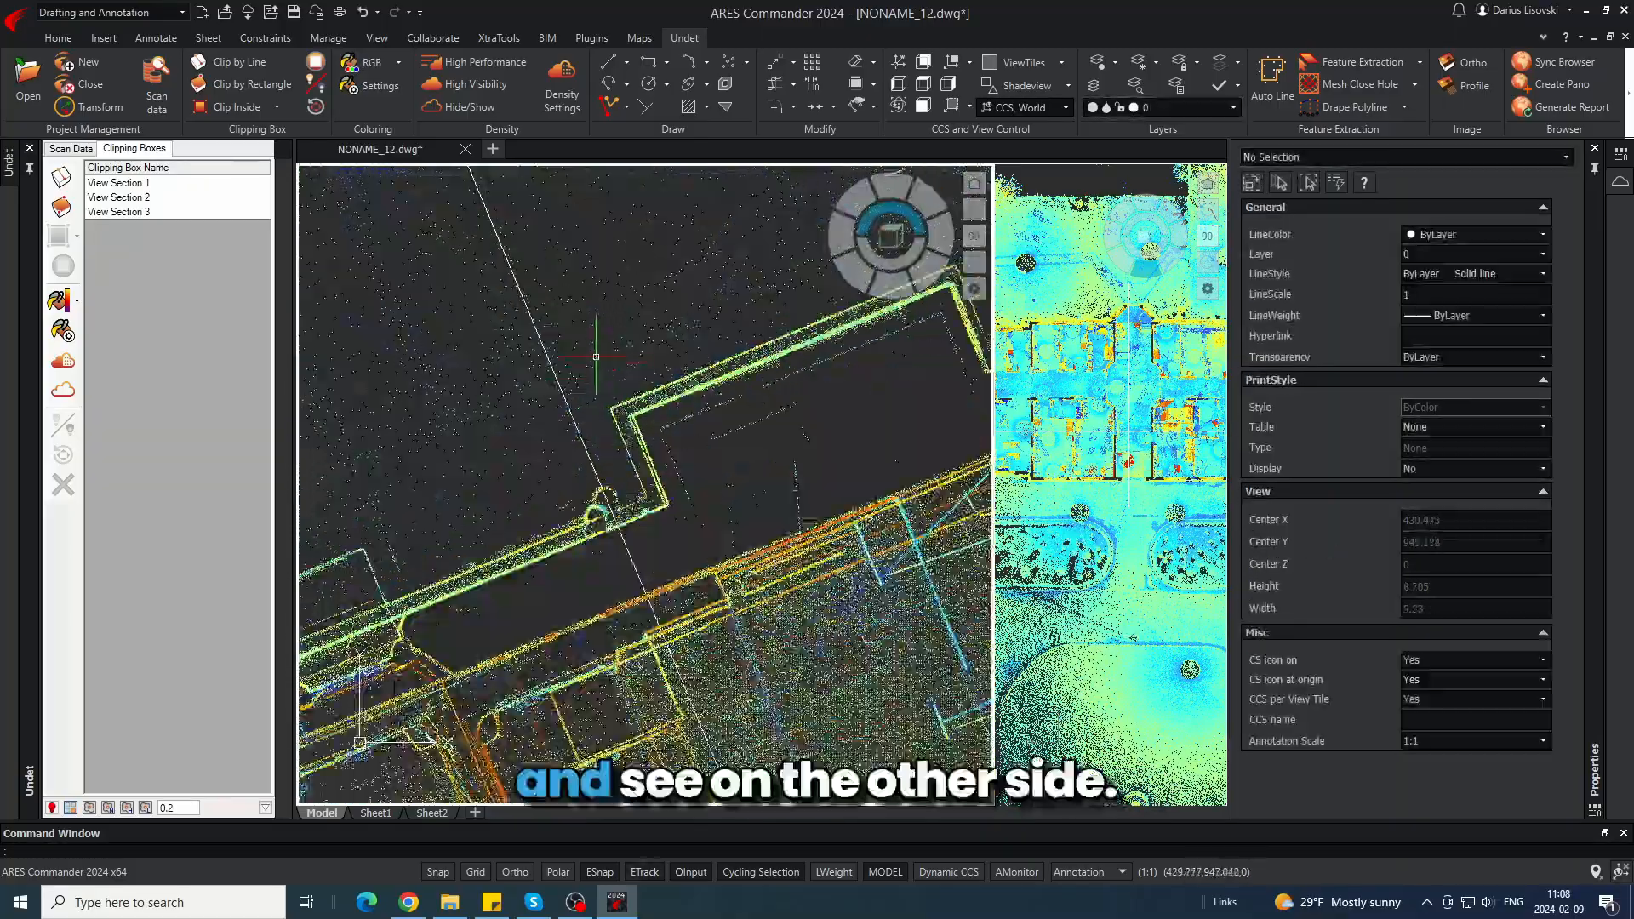
scroll(599, 347, down, 6)
middle_drag(770, 766, 655, 466)
scroll(656, 478, up, 6)
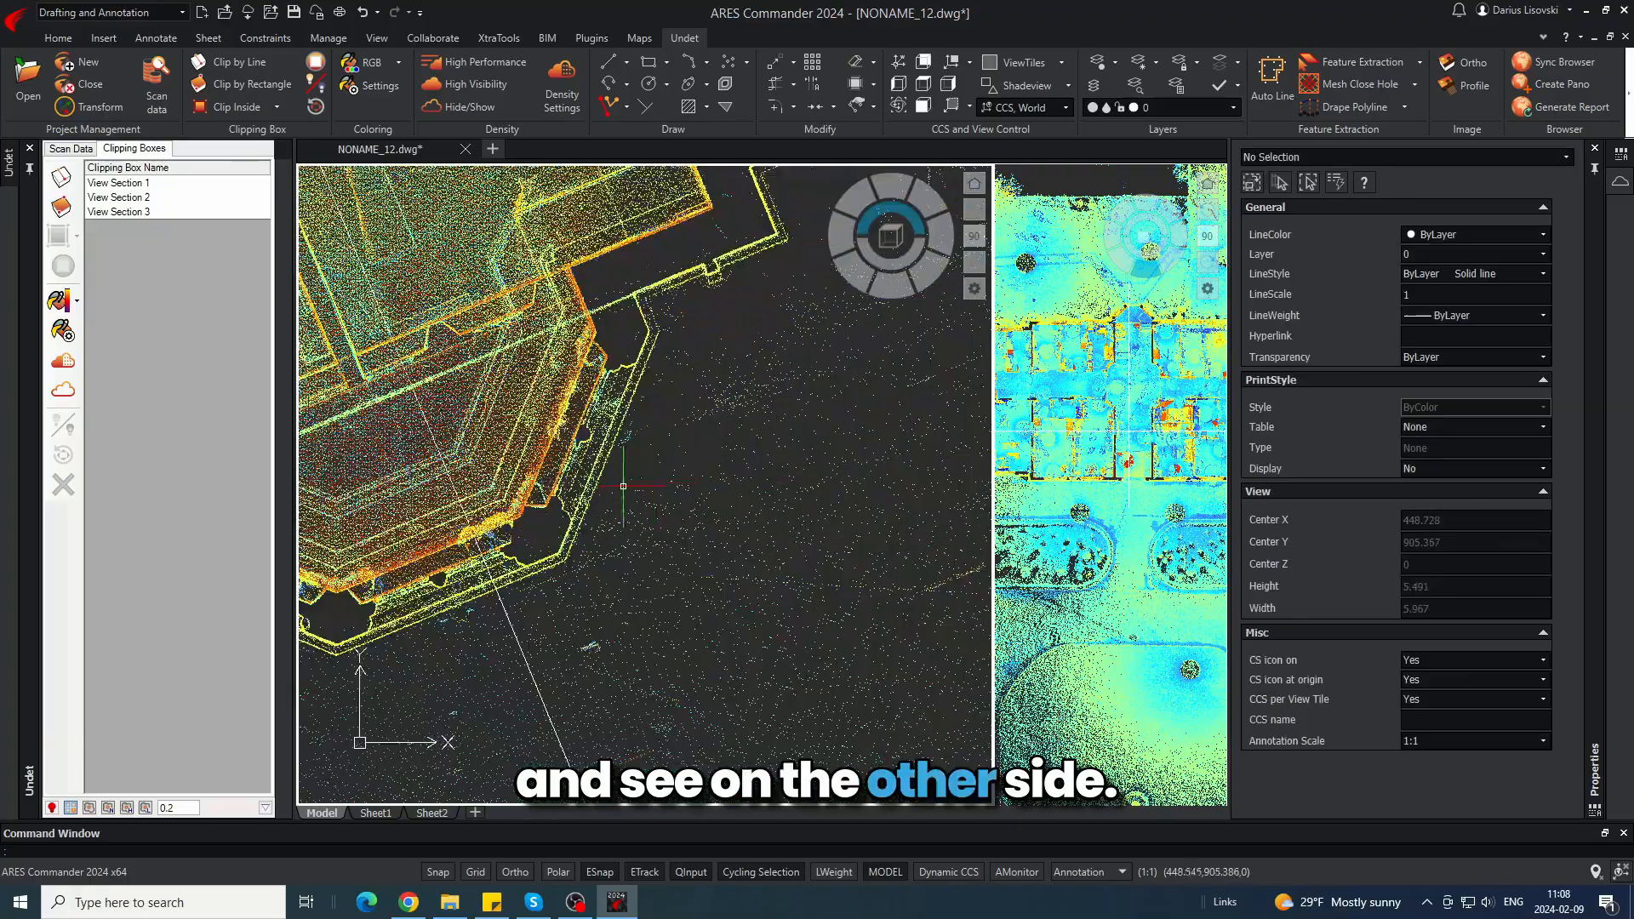
scroll(480, 582, up, 2)
scroll(648, 663, down, 8)
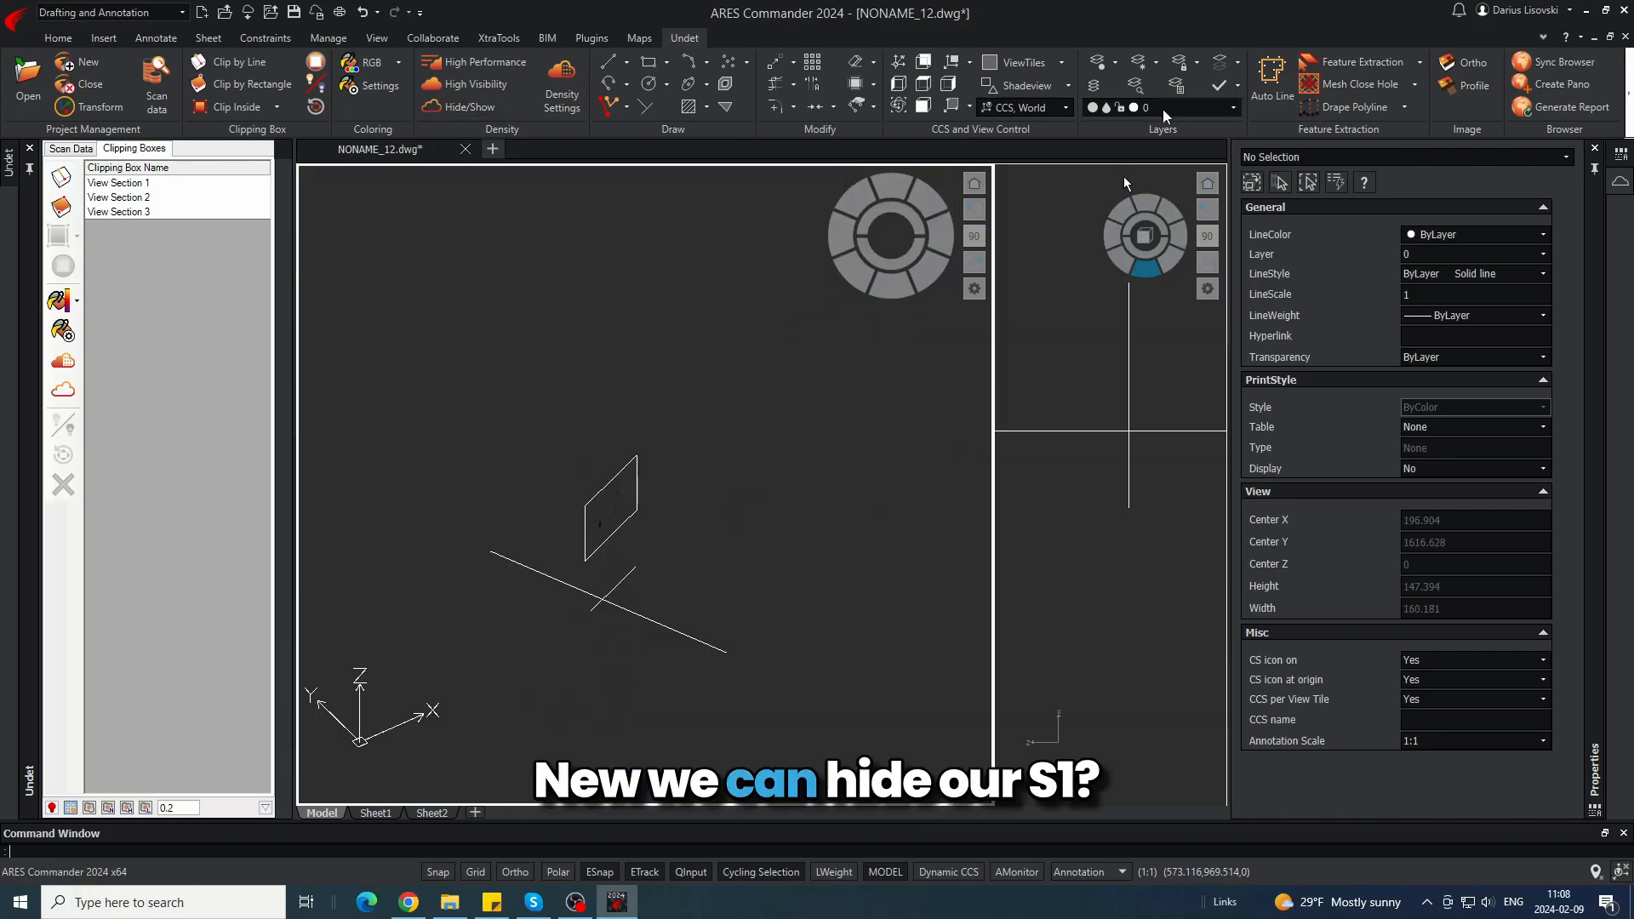
- Hide layer S1 and leave nothing selected
click(1234, 109)
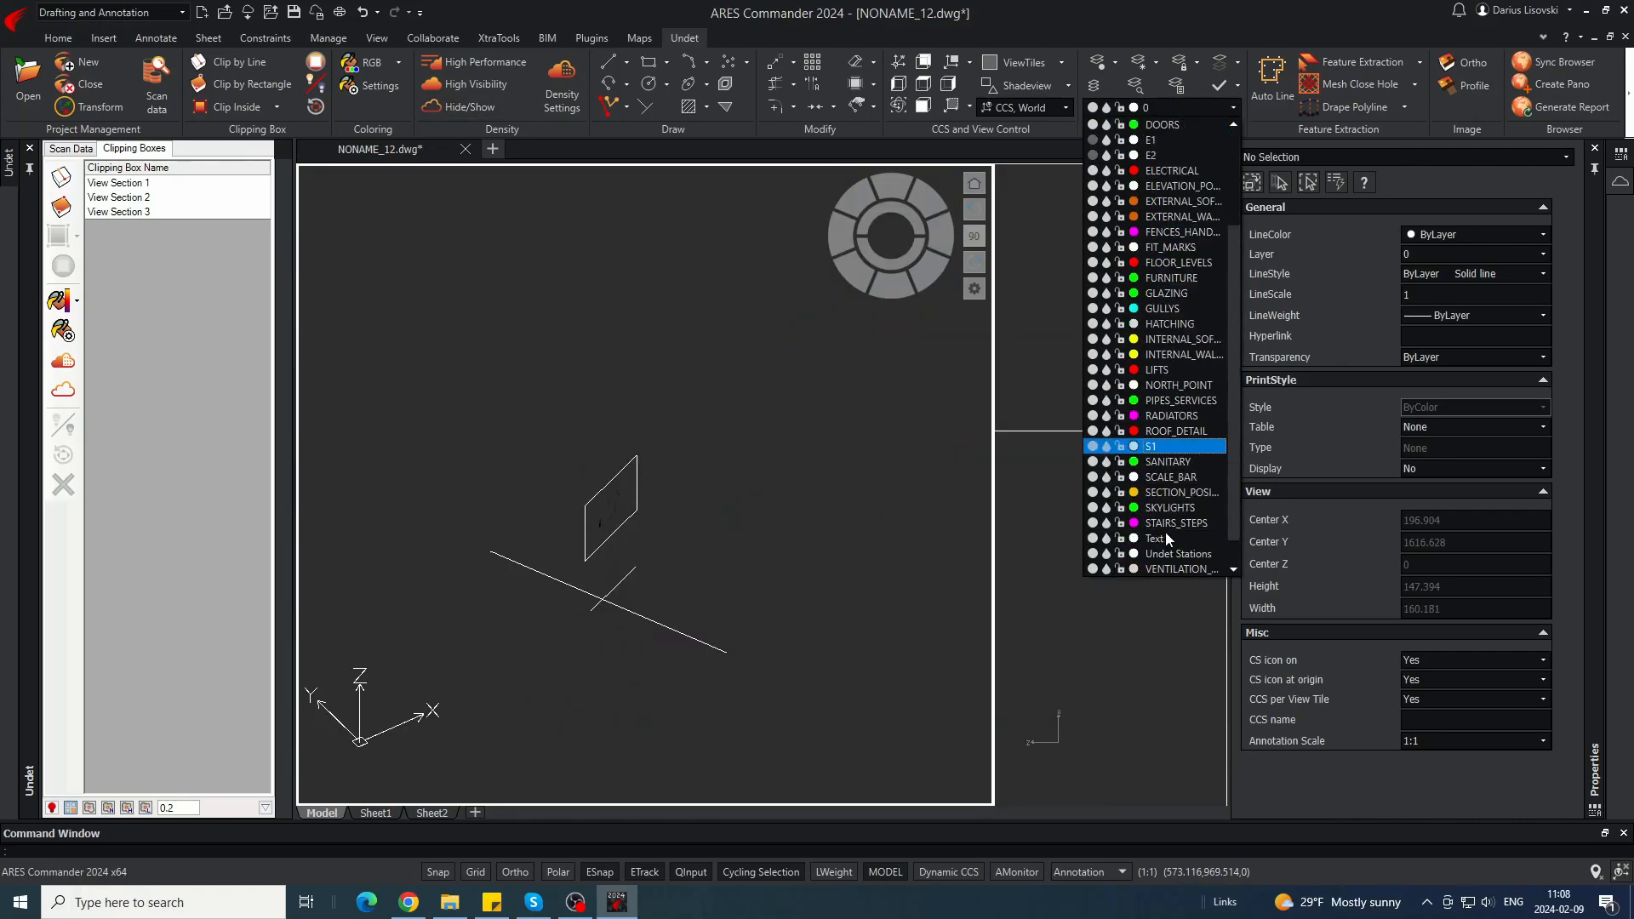
click(1094, 447)
click(667, 550)
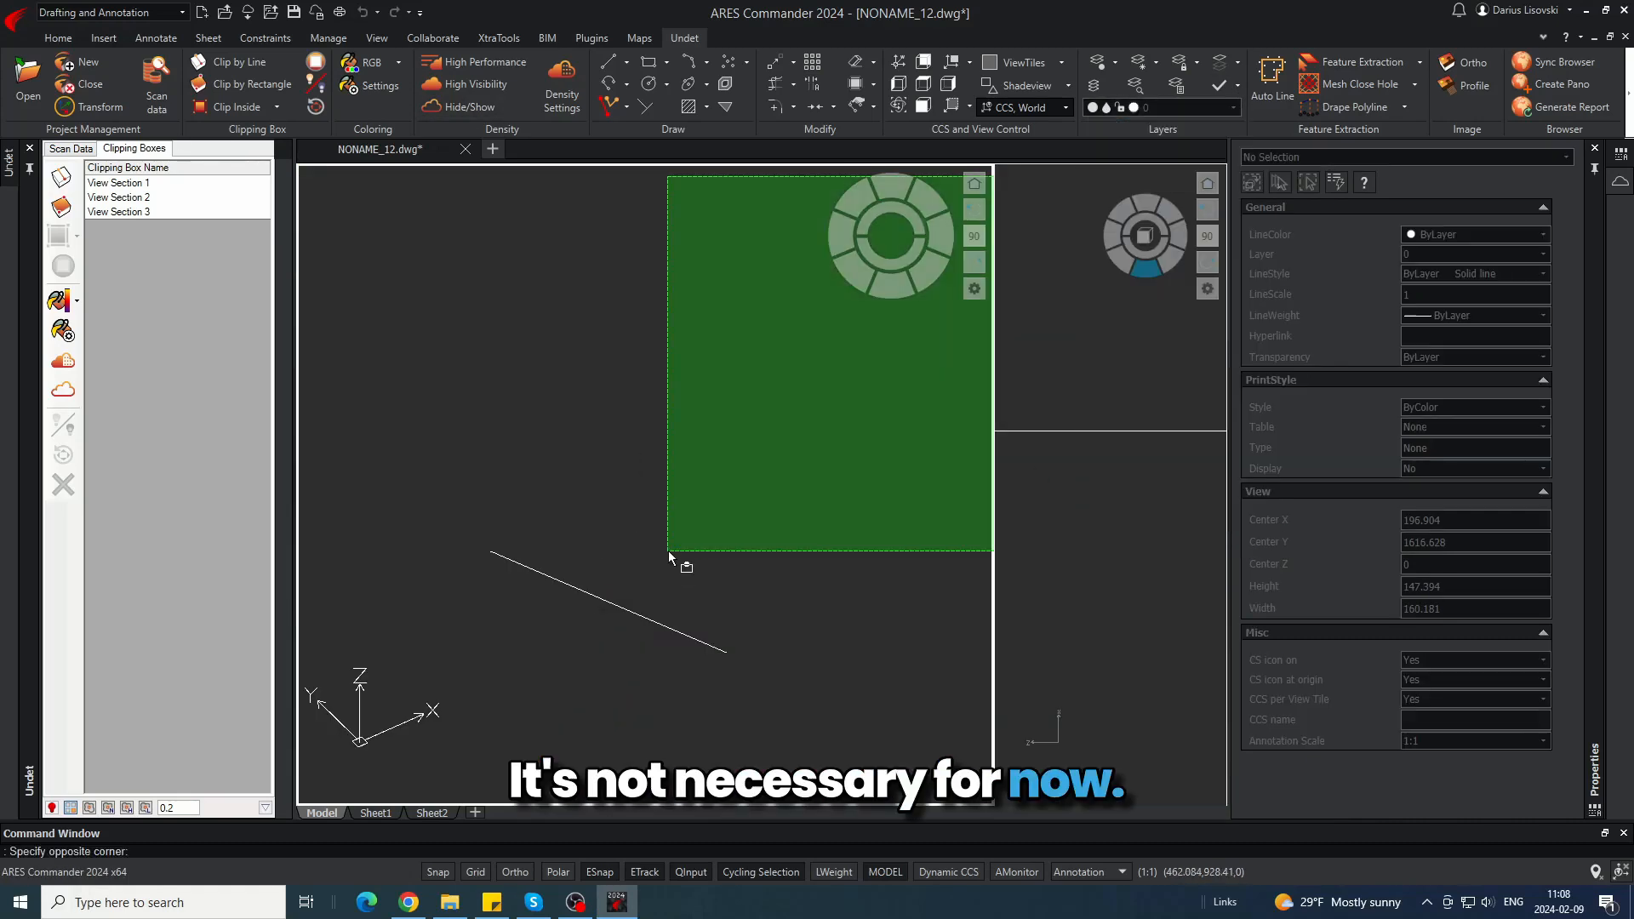
click(648, 570)
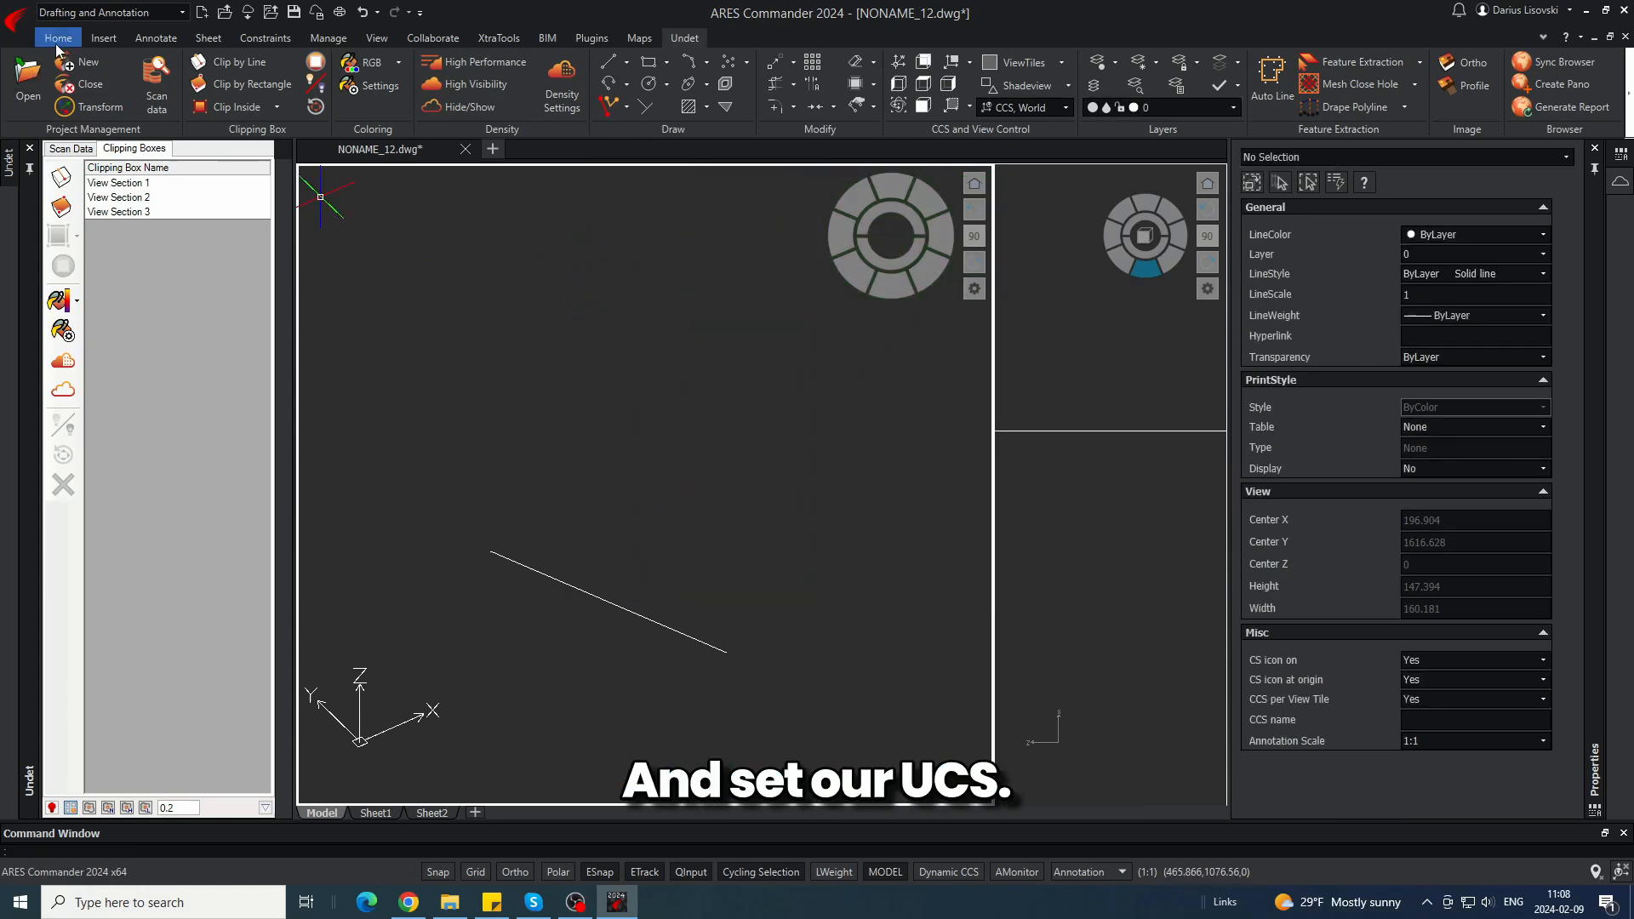
- In the Floor Plans (UNDET) workspace, define a three-point coordinate system with its origin and X axis on the section polyline and Y pointing up
click(125, 82)
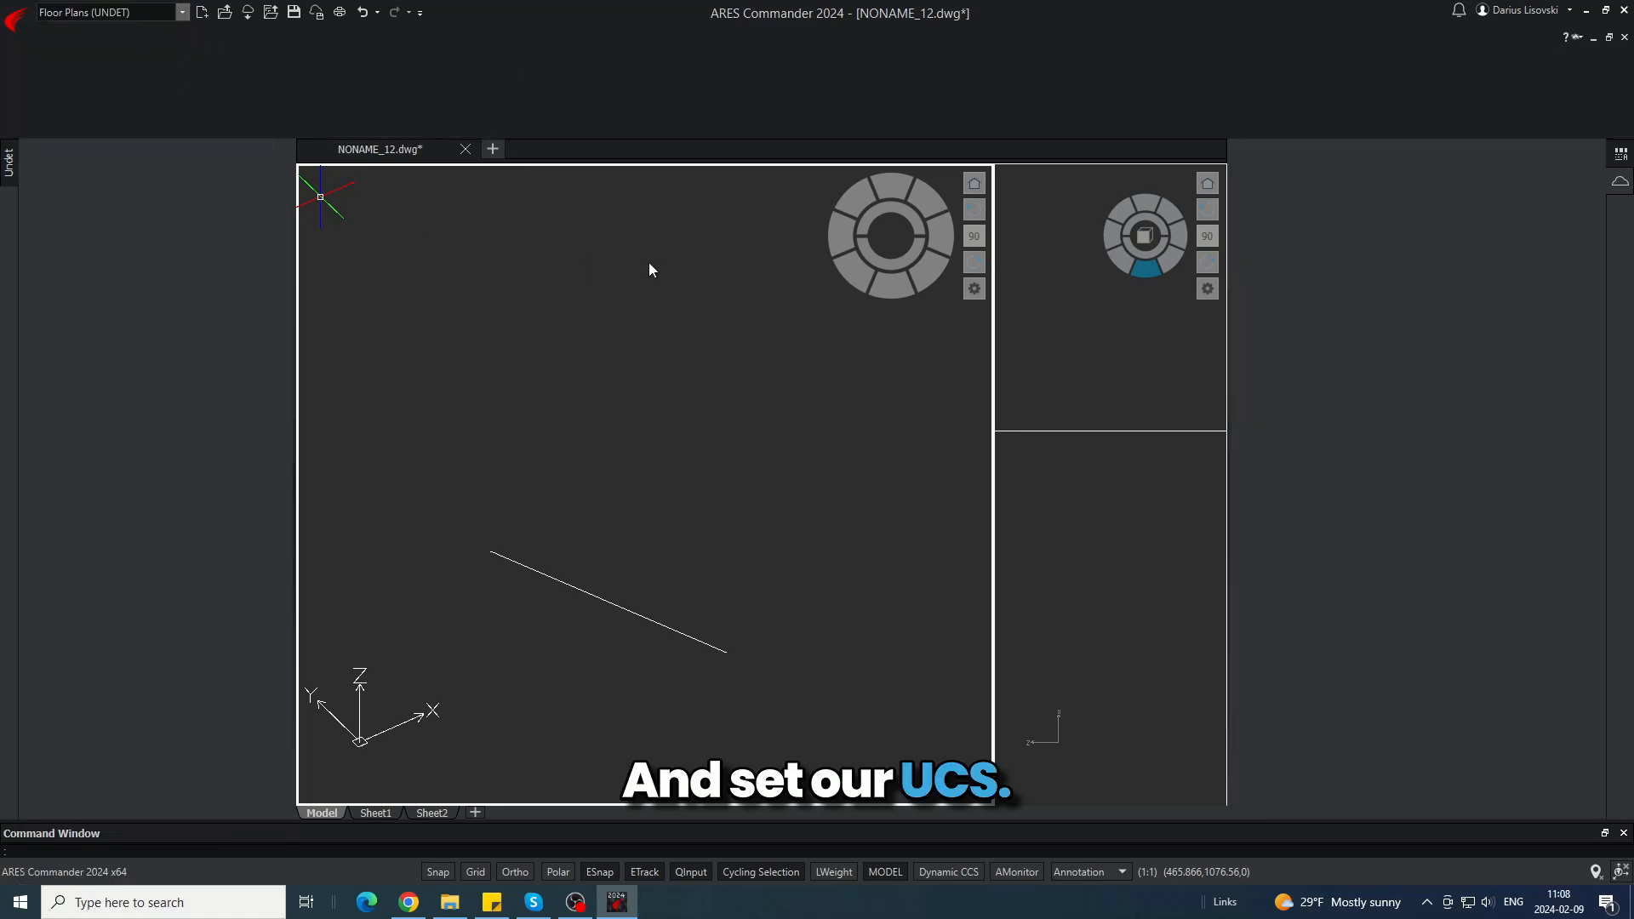
click(360, 86)
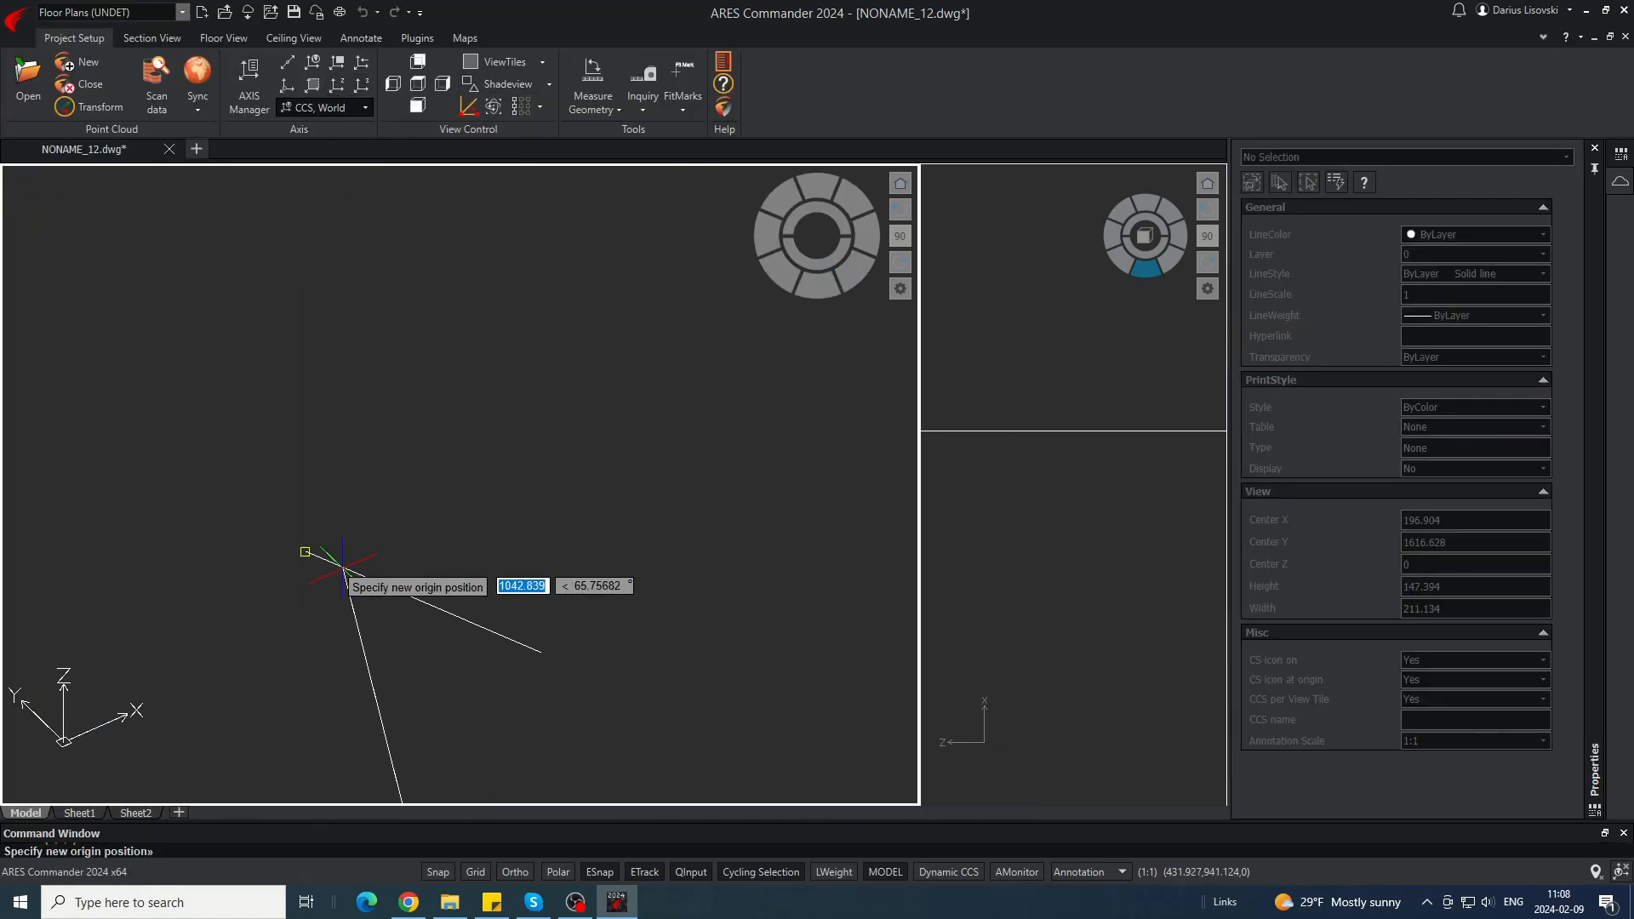
click(305, 551)
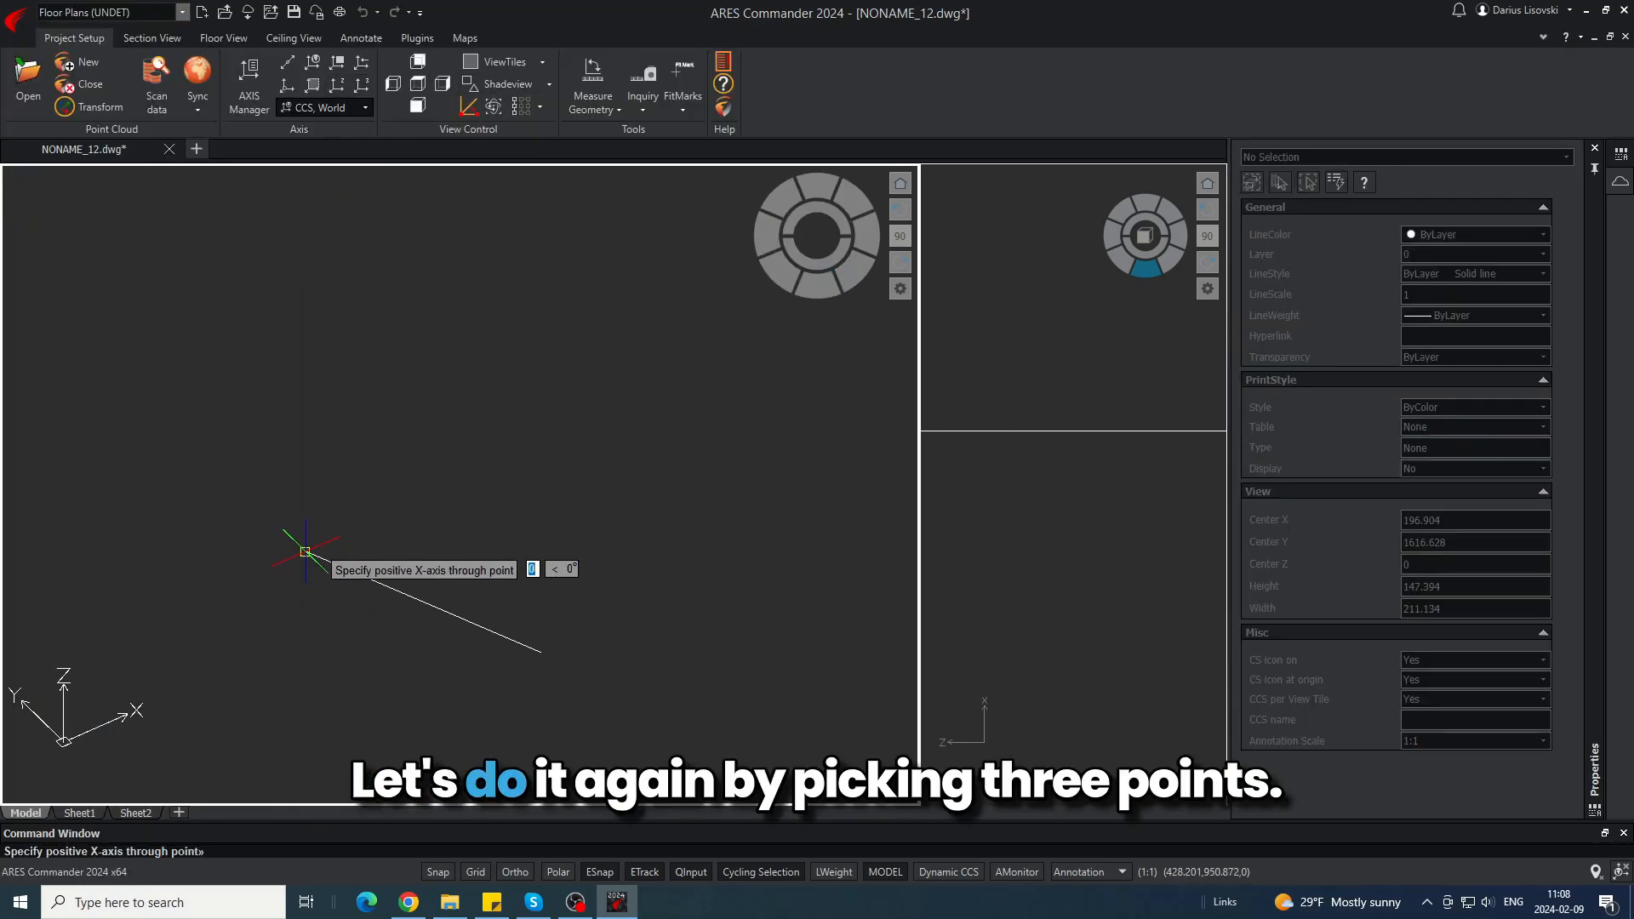
click(541, 651)
click(380, 362)
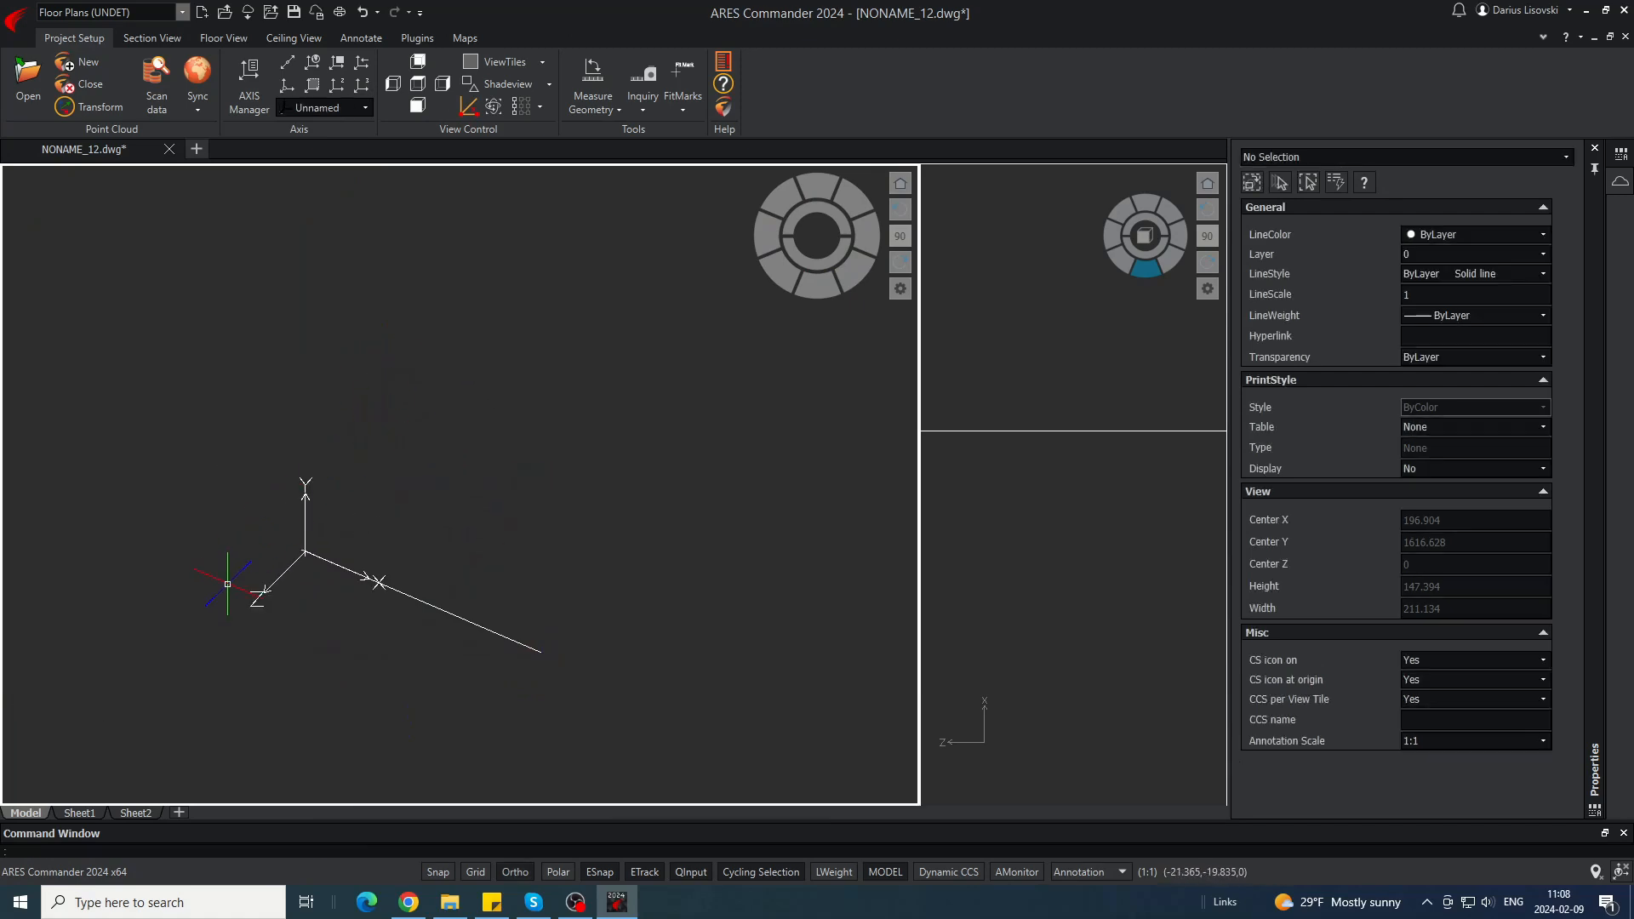
- Return to the Drafting and Annotation workspace, reopen the clipping box list, and show the point cloud briefly before hiding it
click(177, 13)
click(110, 70)
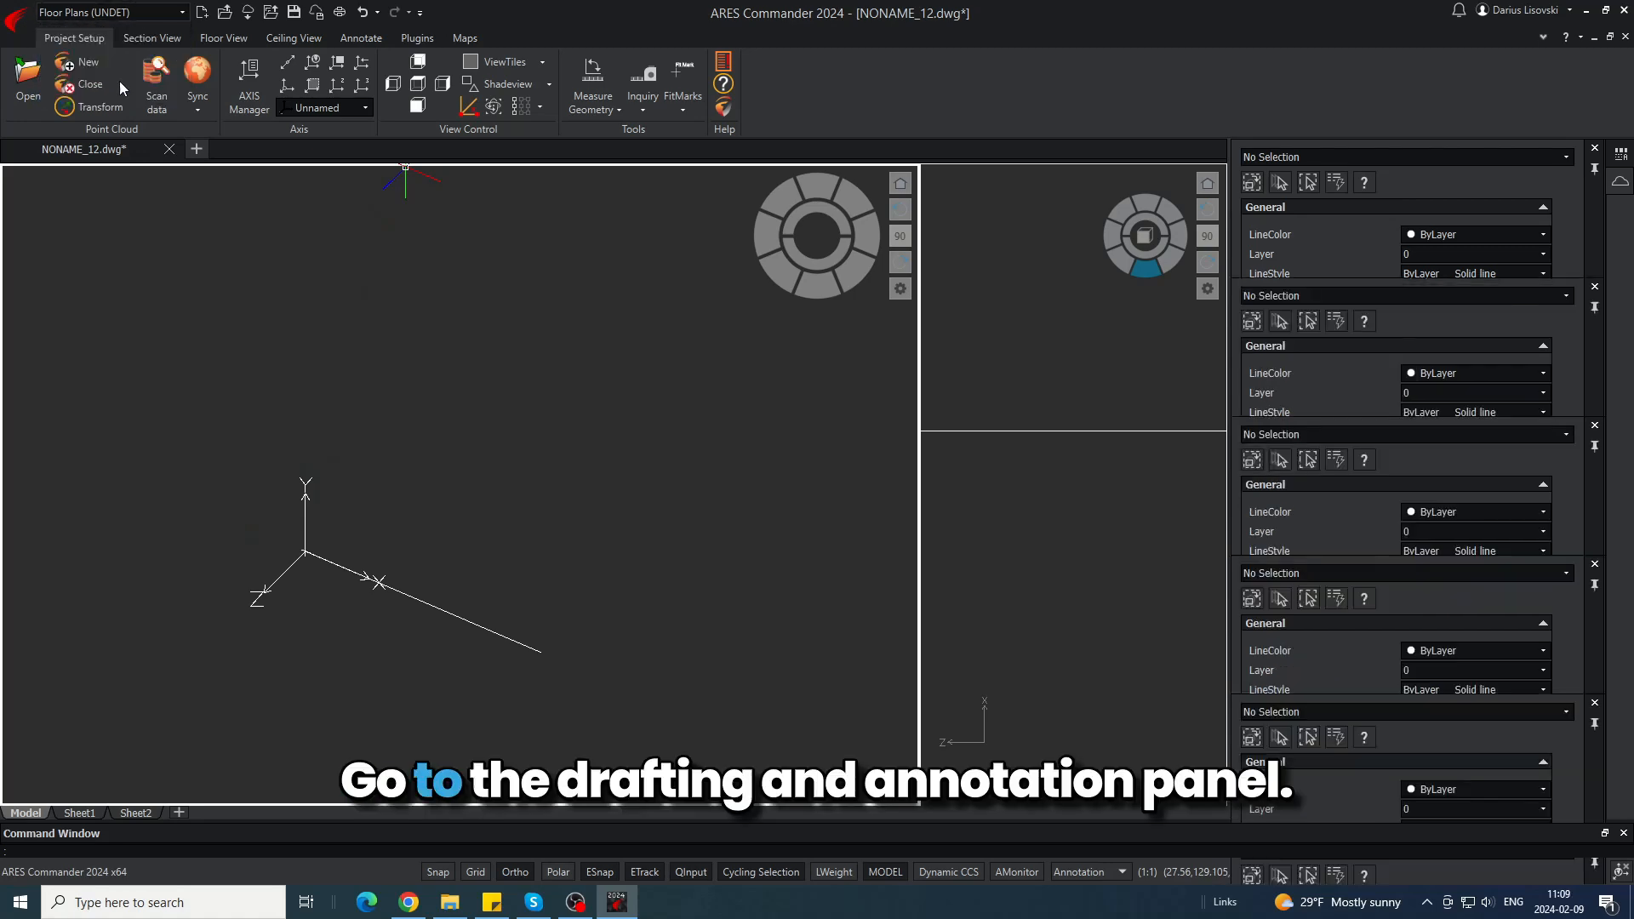
click(682, 39)
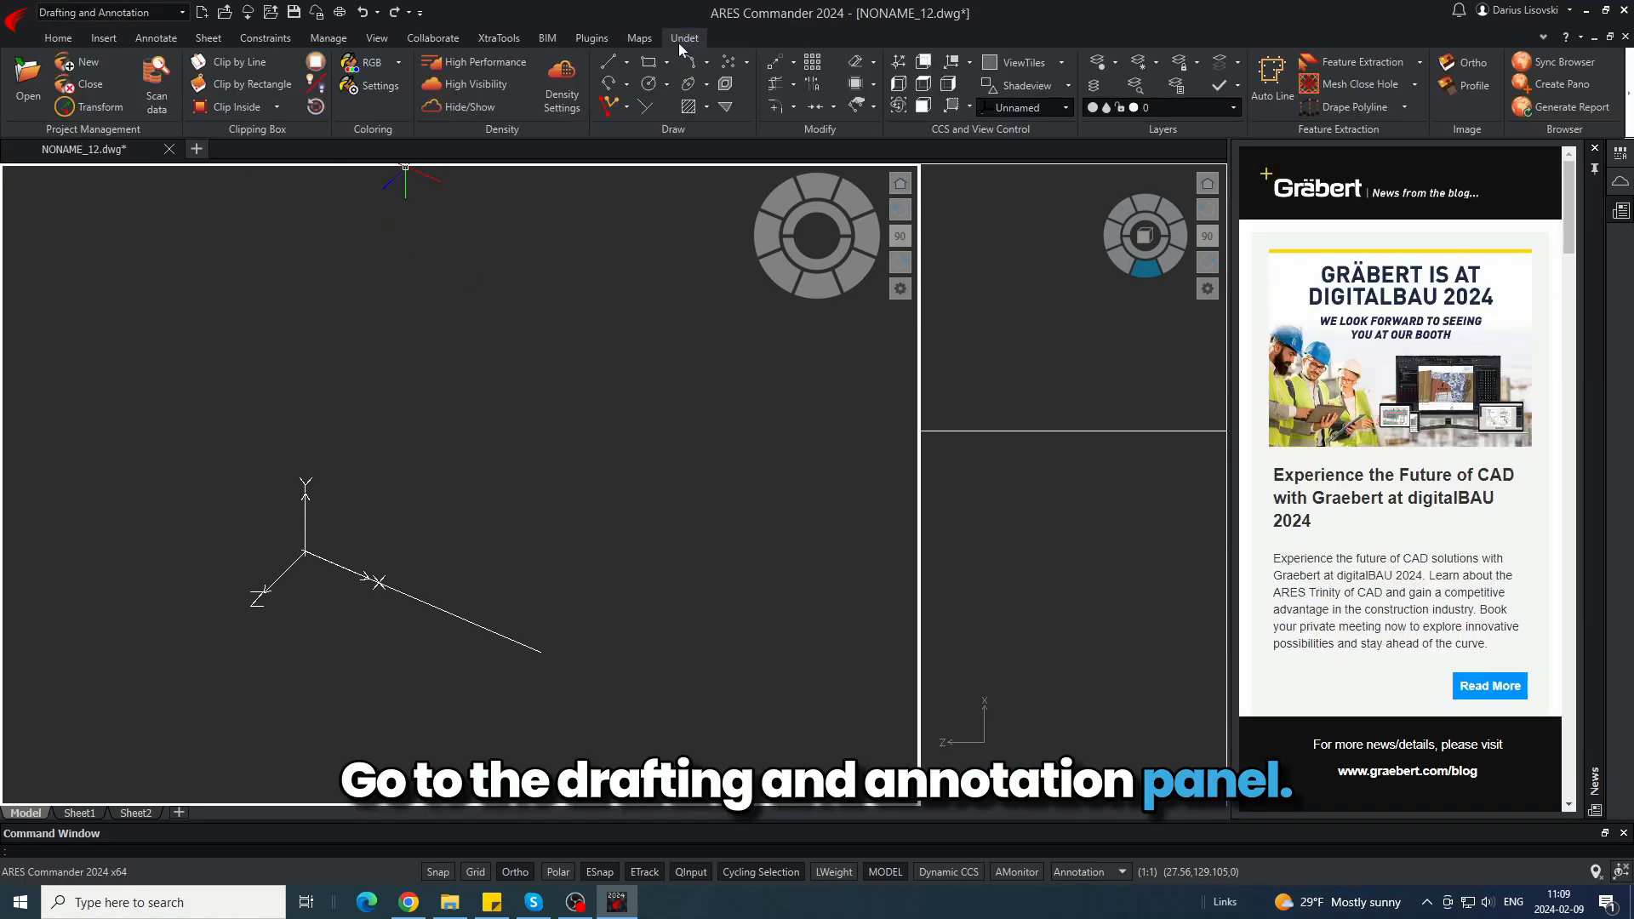
click(1594, 152)
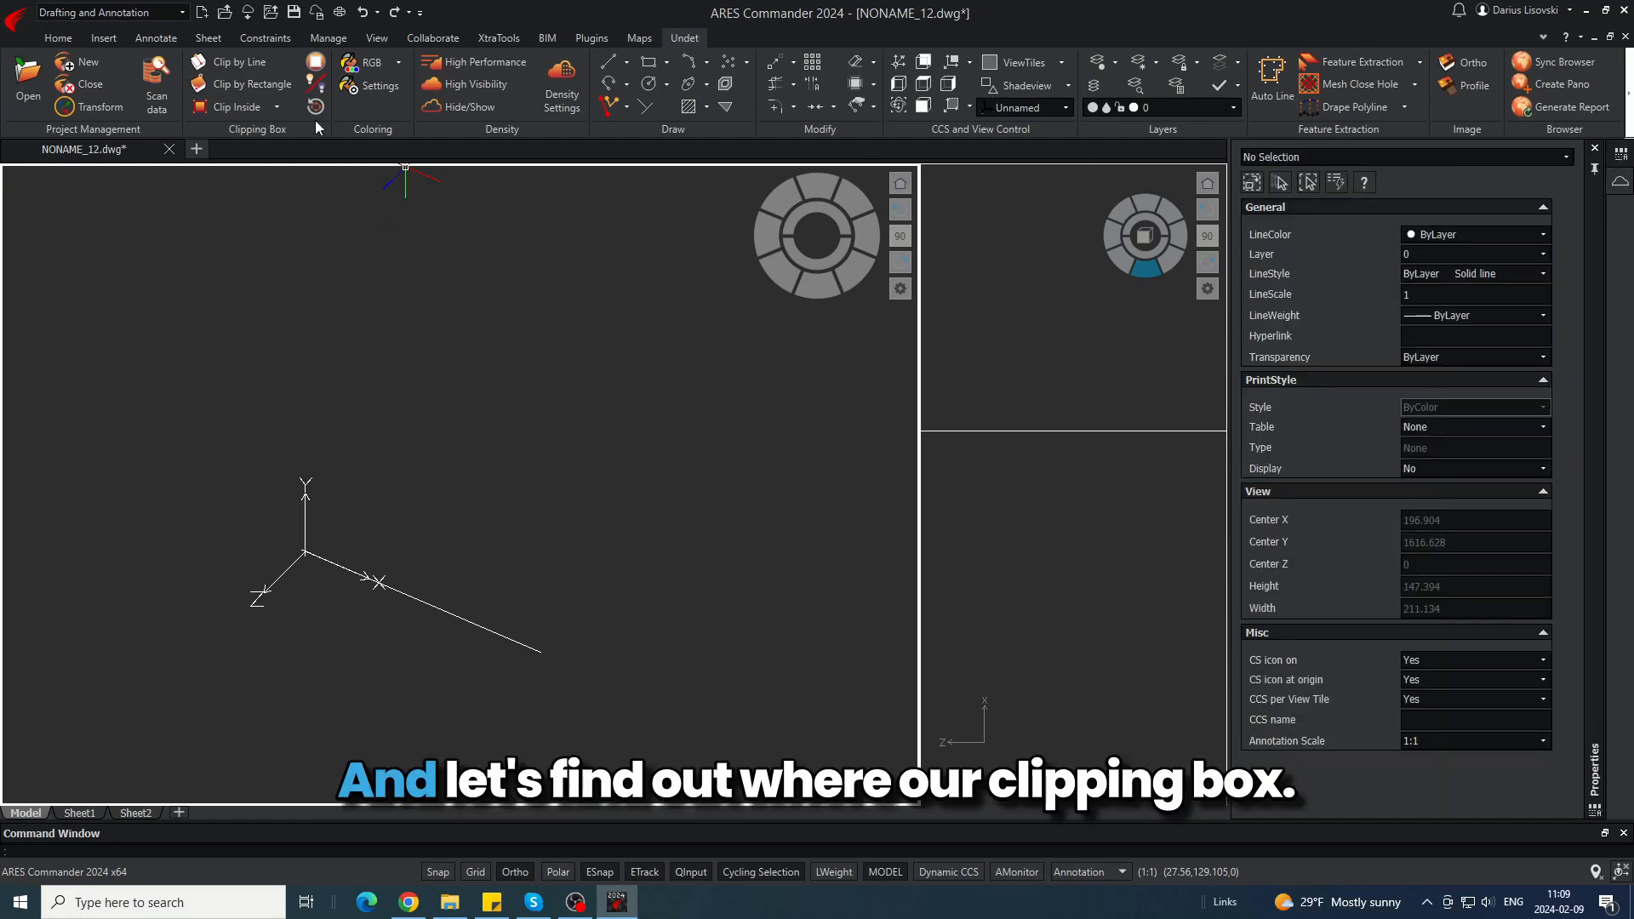
click(157, 100)
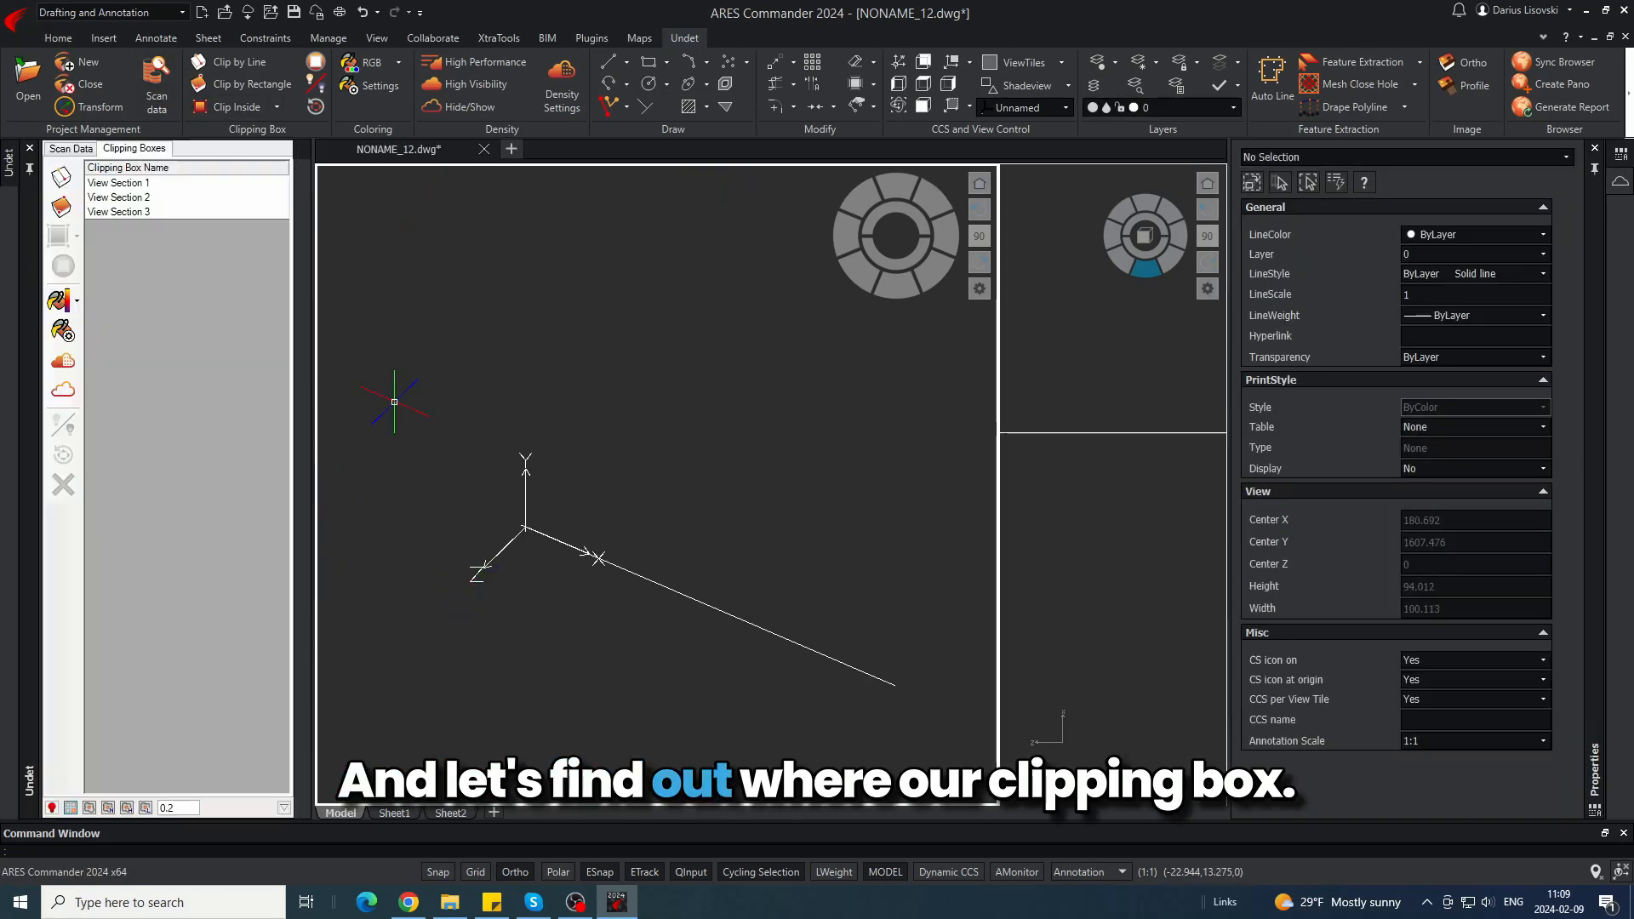
click(54, 371)
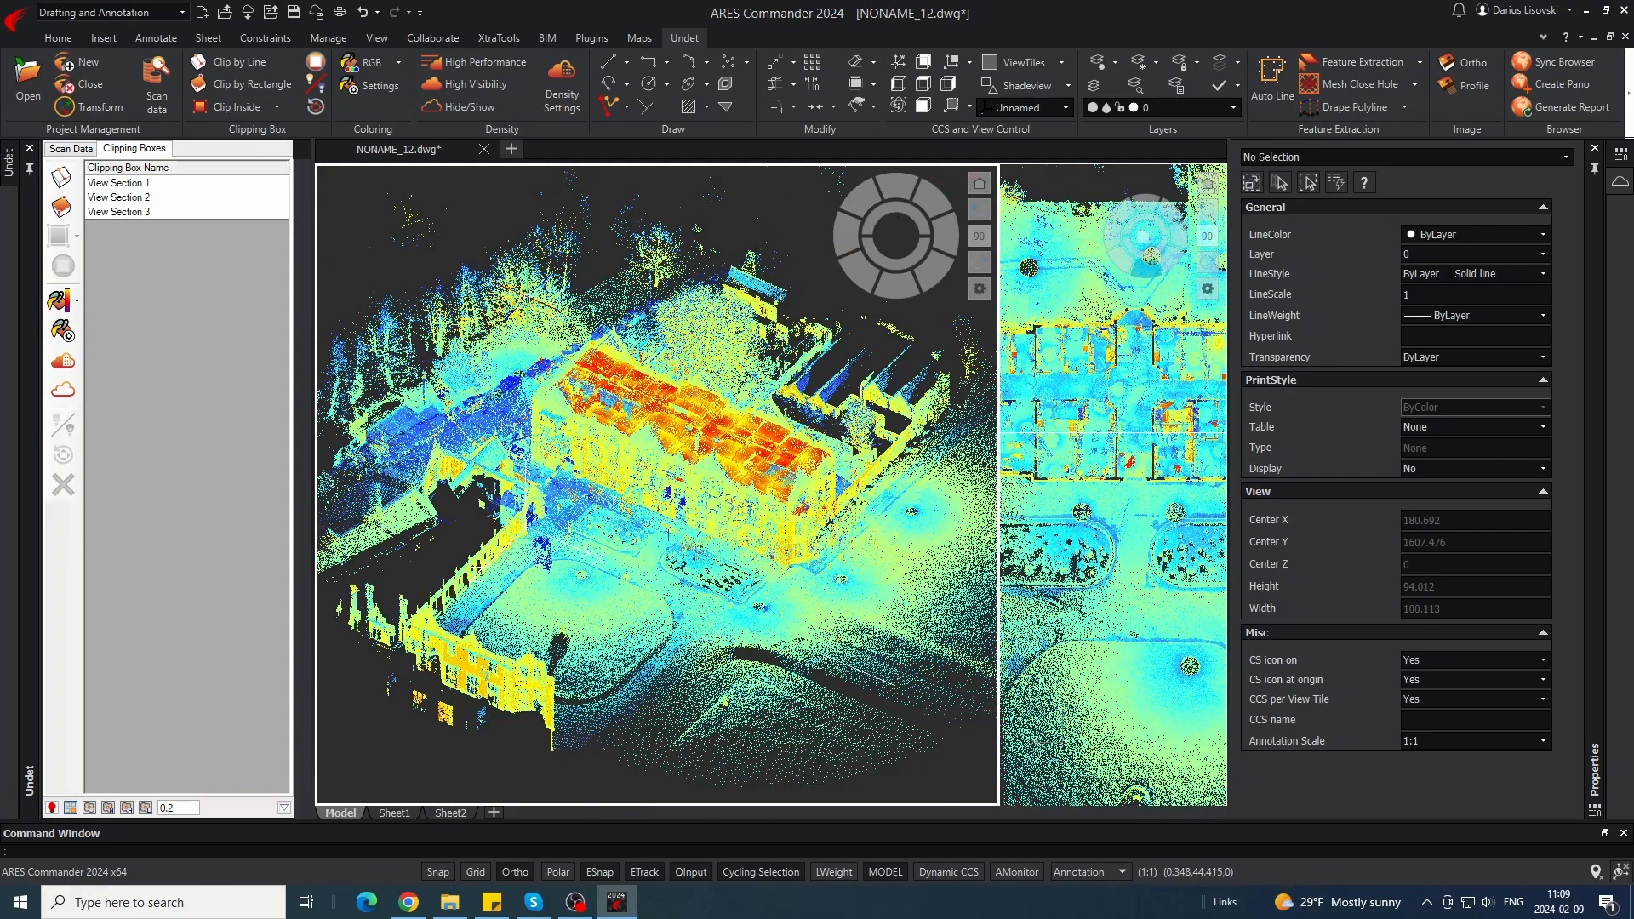
click(63, 389)
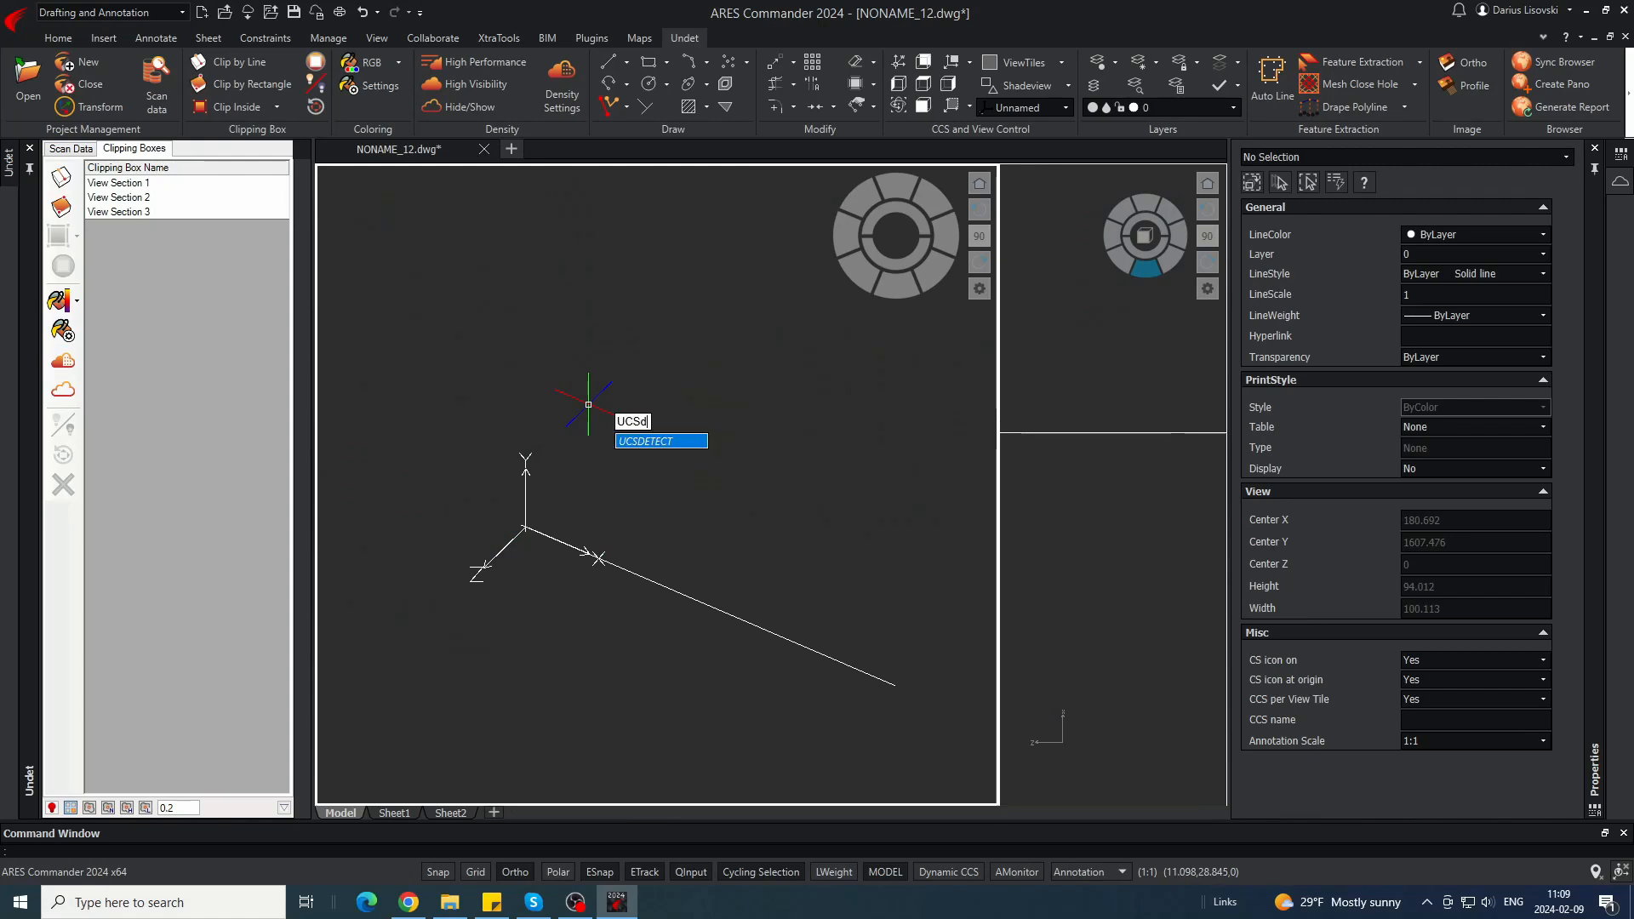
- Name the unnamed active coordinate system S2 and apply the change
key(Return)
click(497, 276)
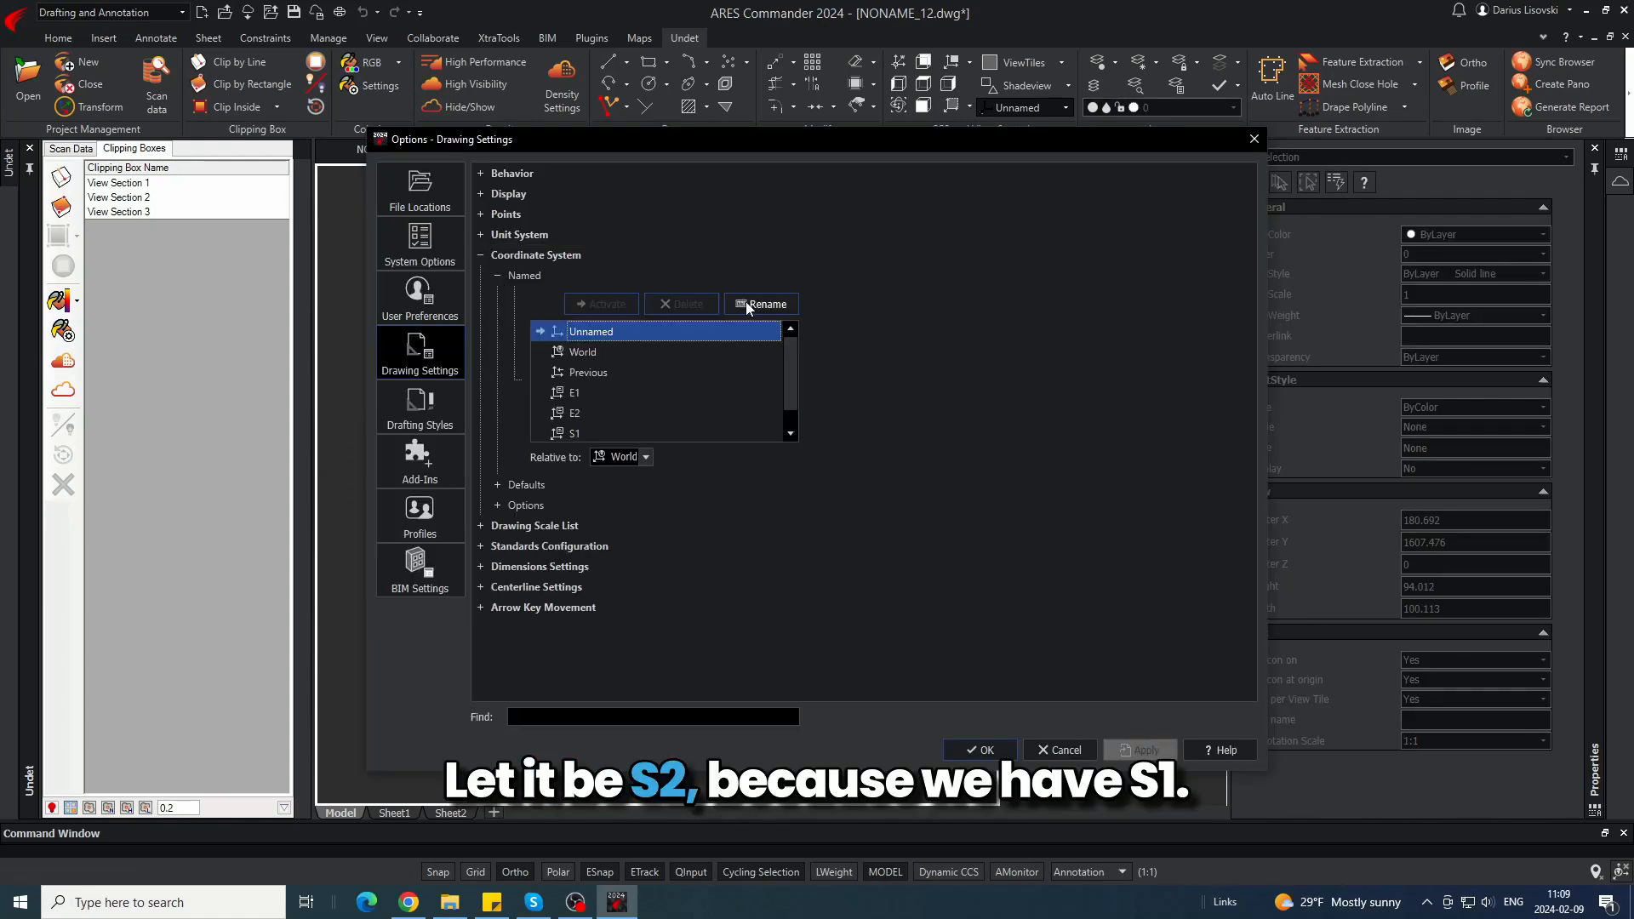
text(S2)
key(Return)
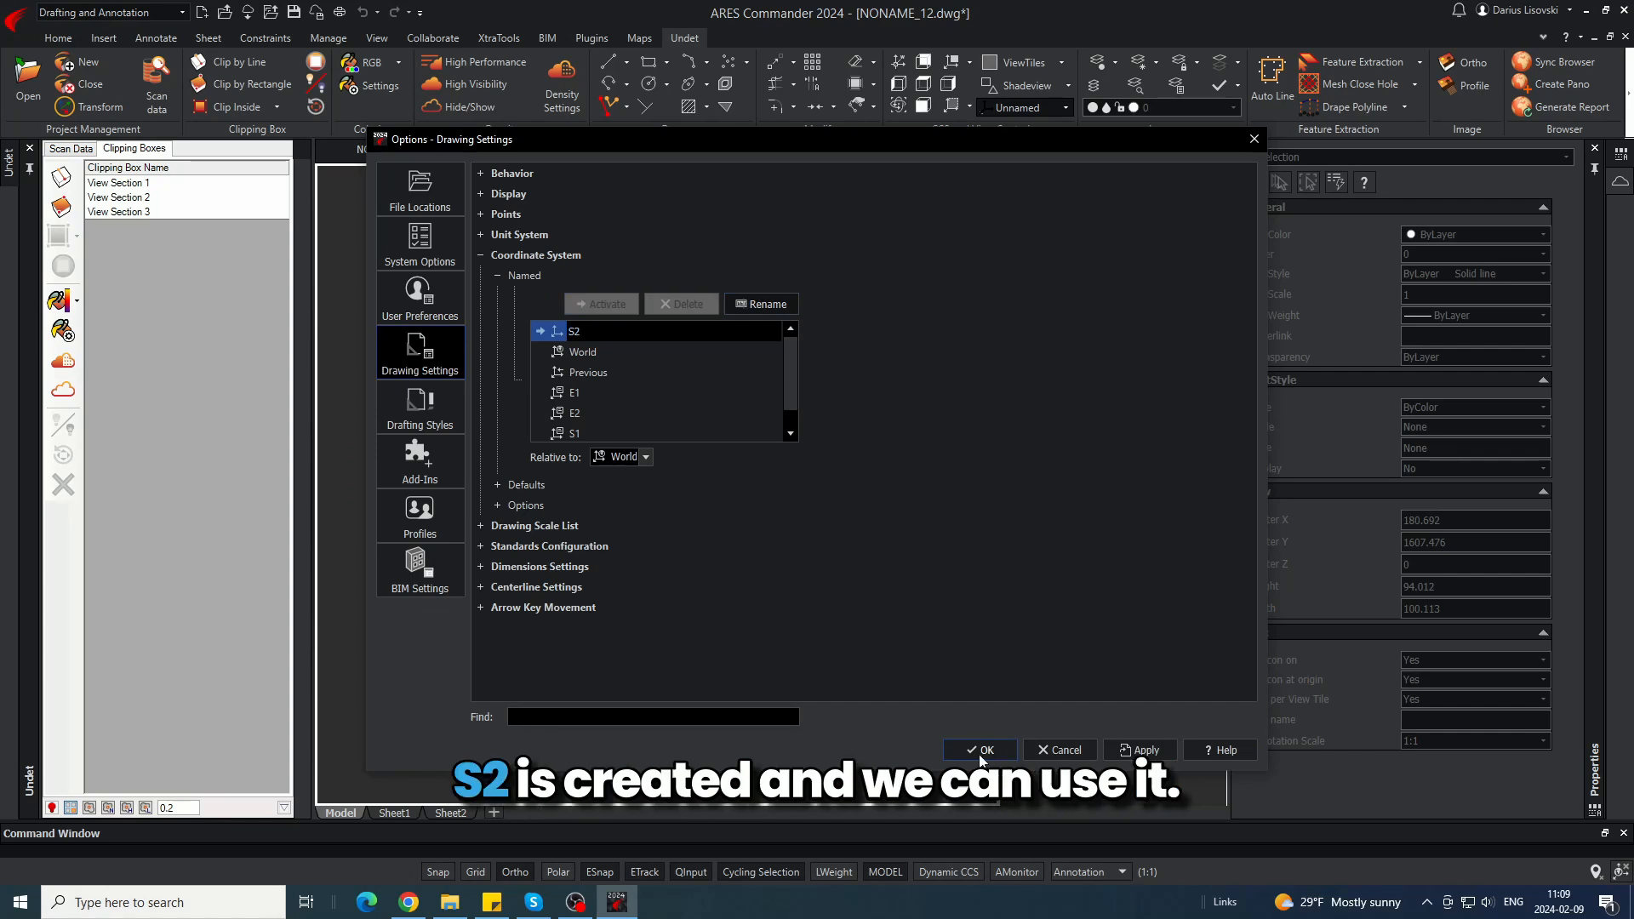
click(980, 752)
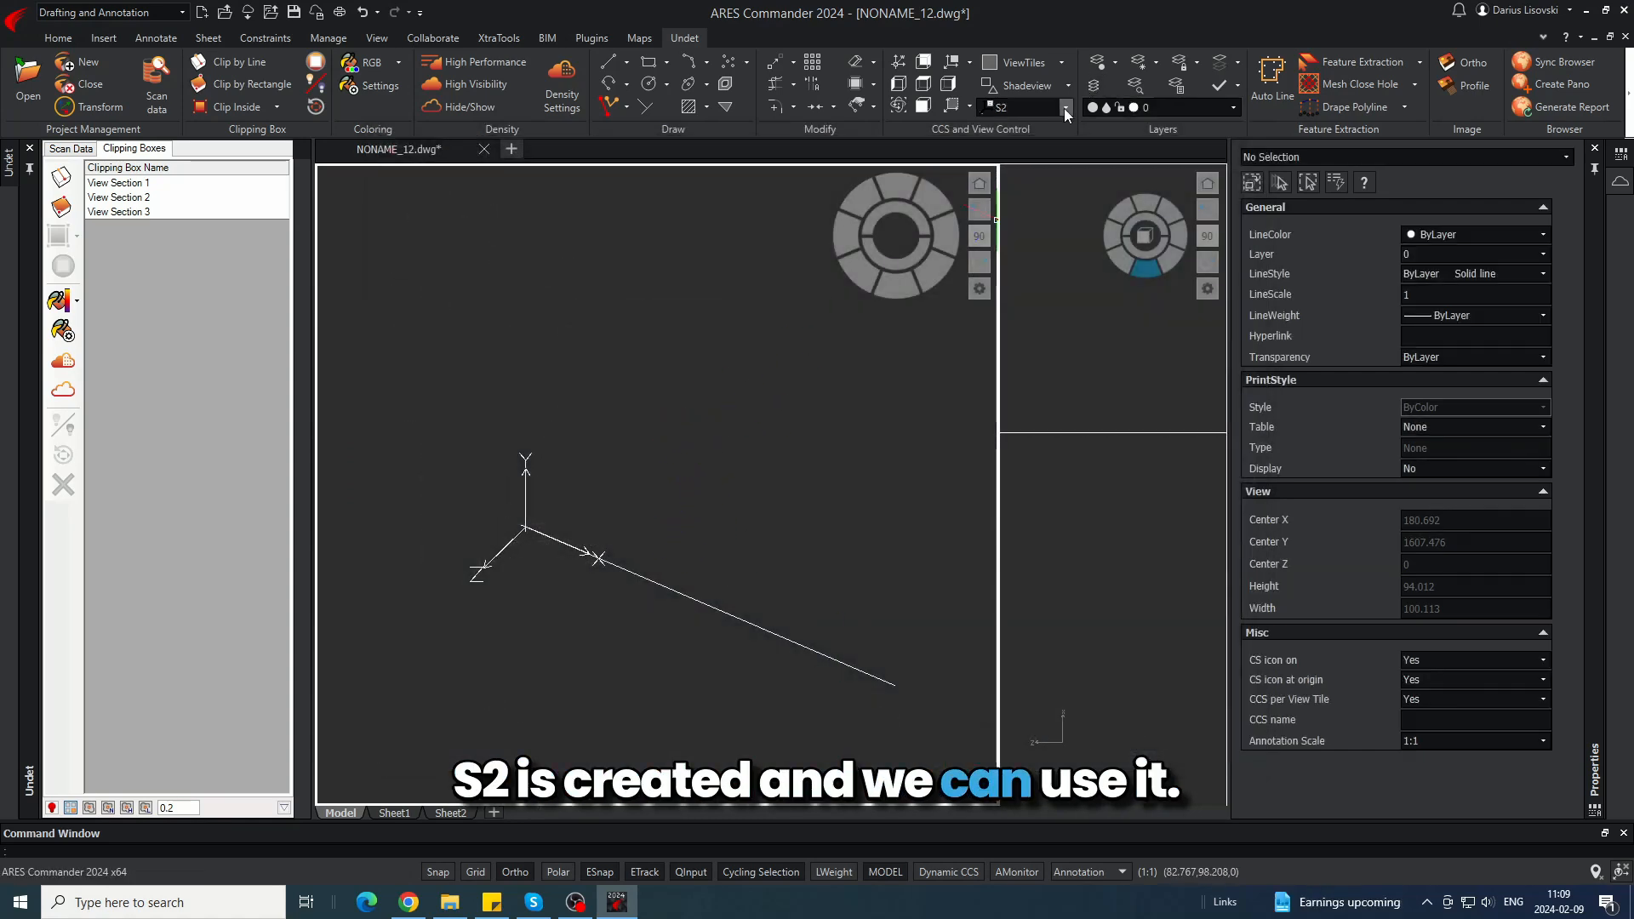
click(682, 591)
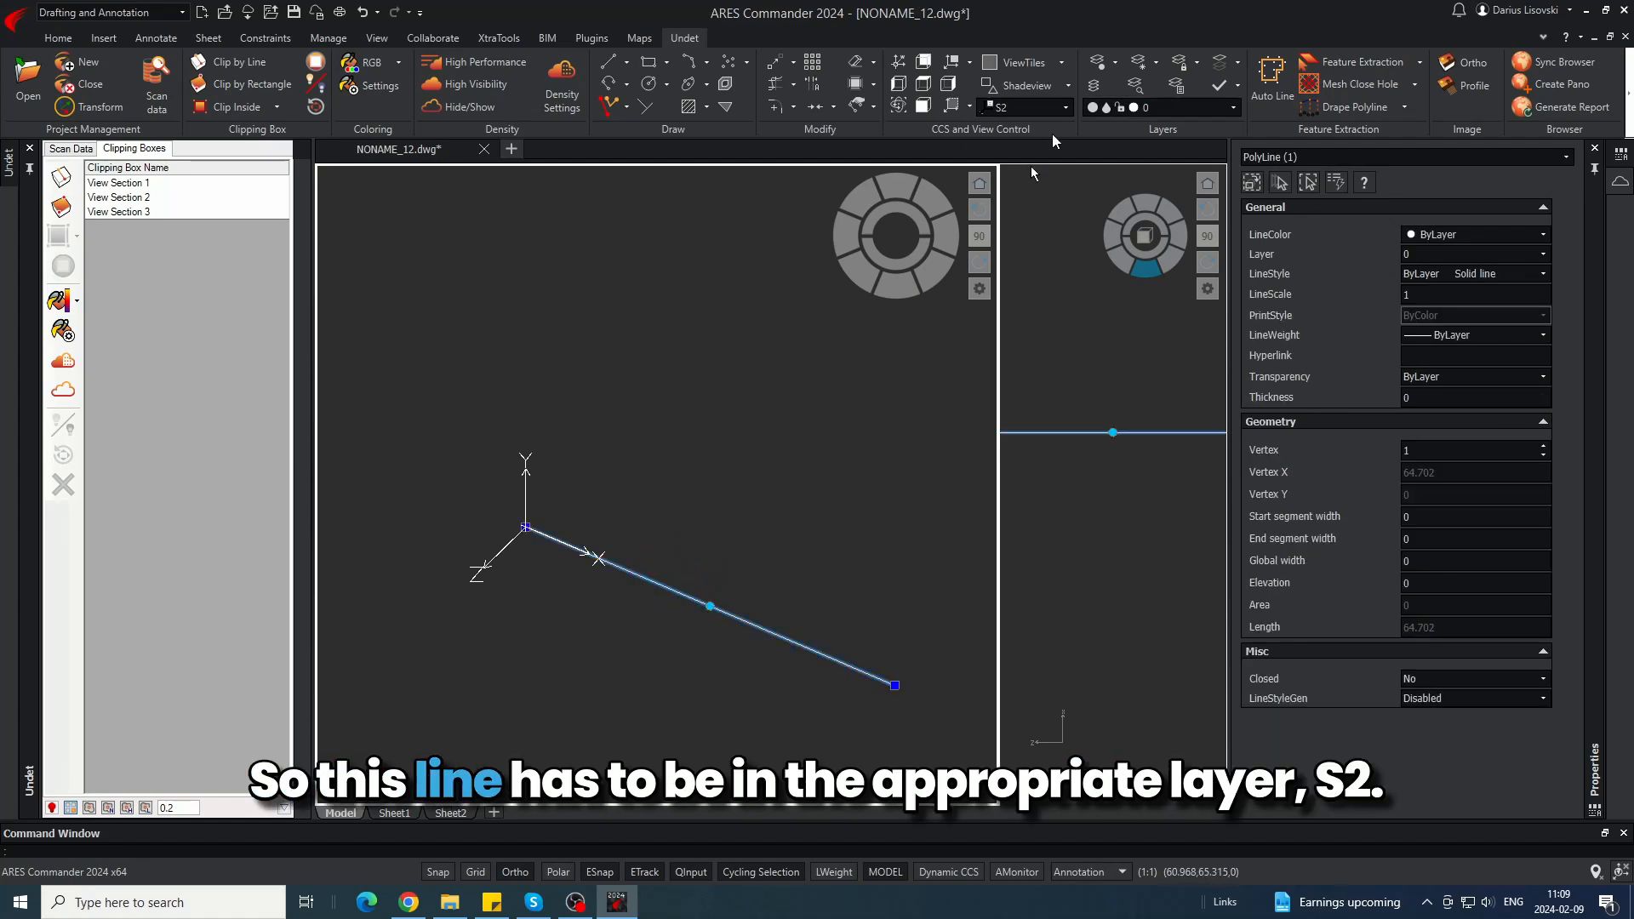
click(1542, 253)
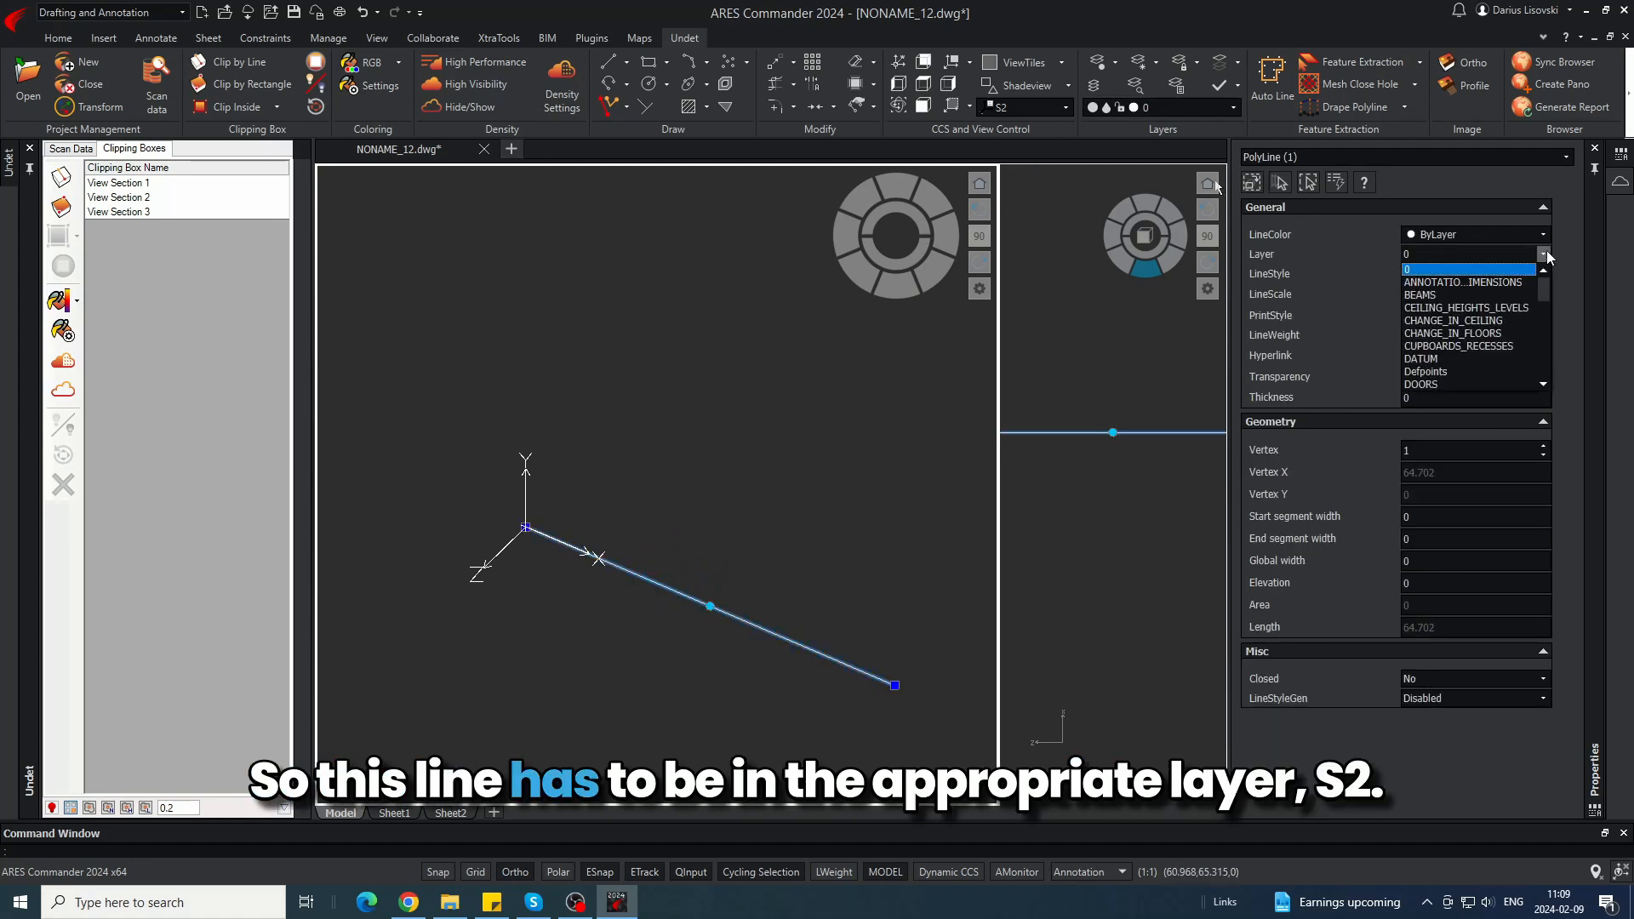
scroll(1476, 367, down, 5)
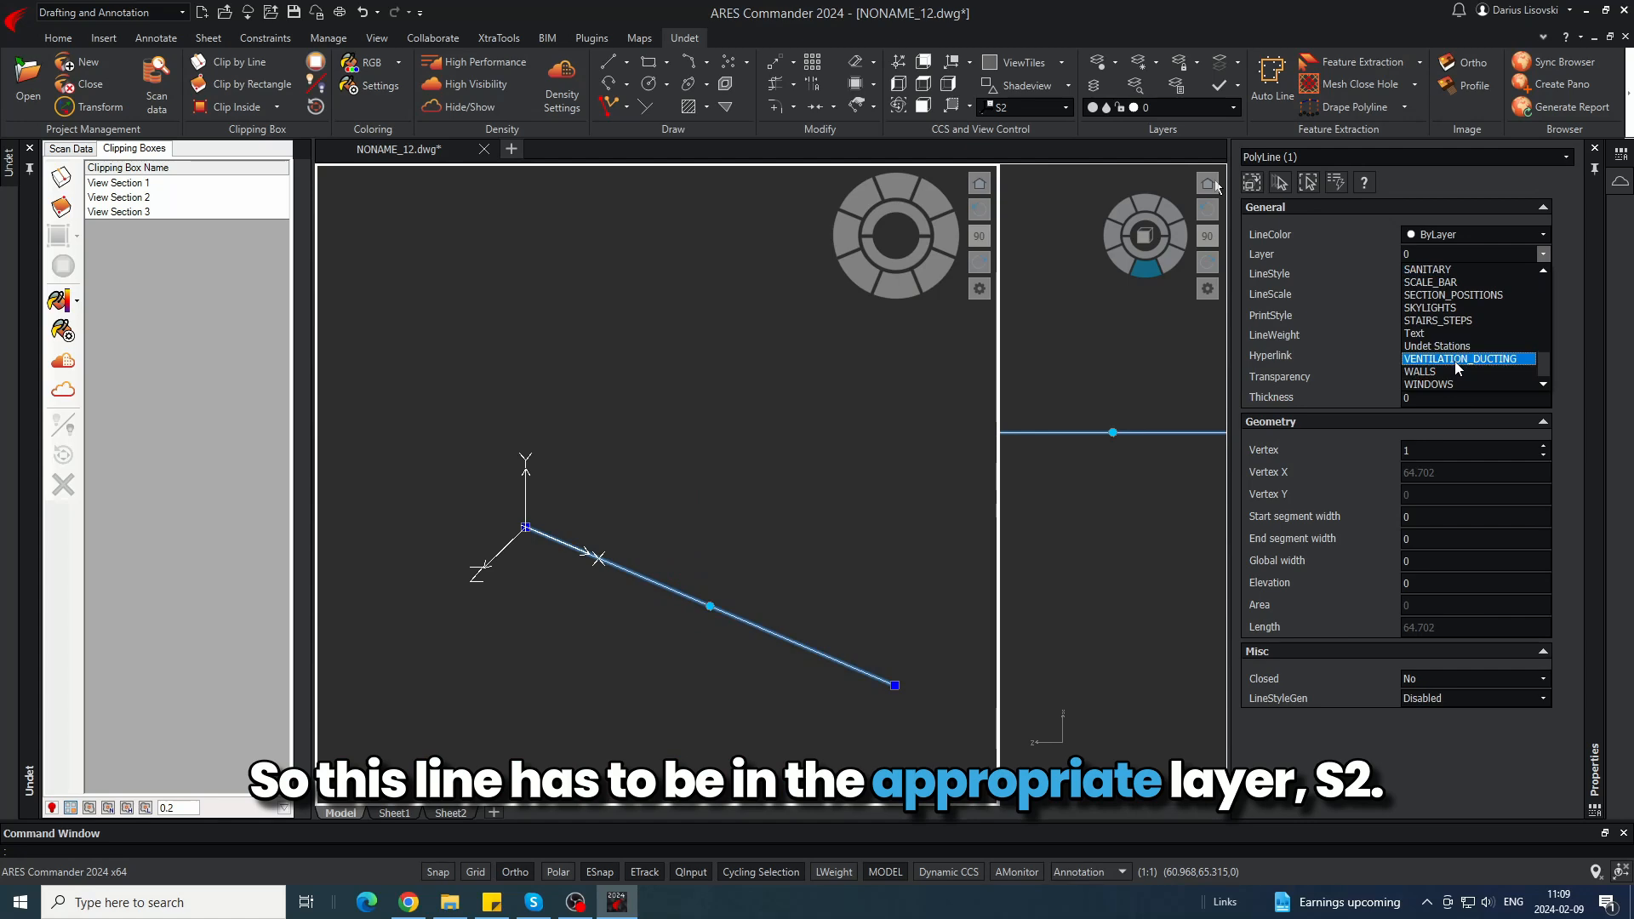
scroll(1456, 364, up, 1)
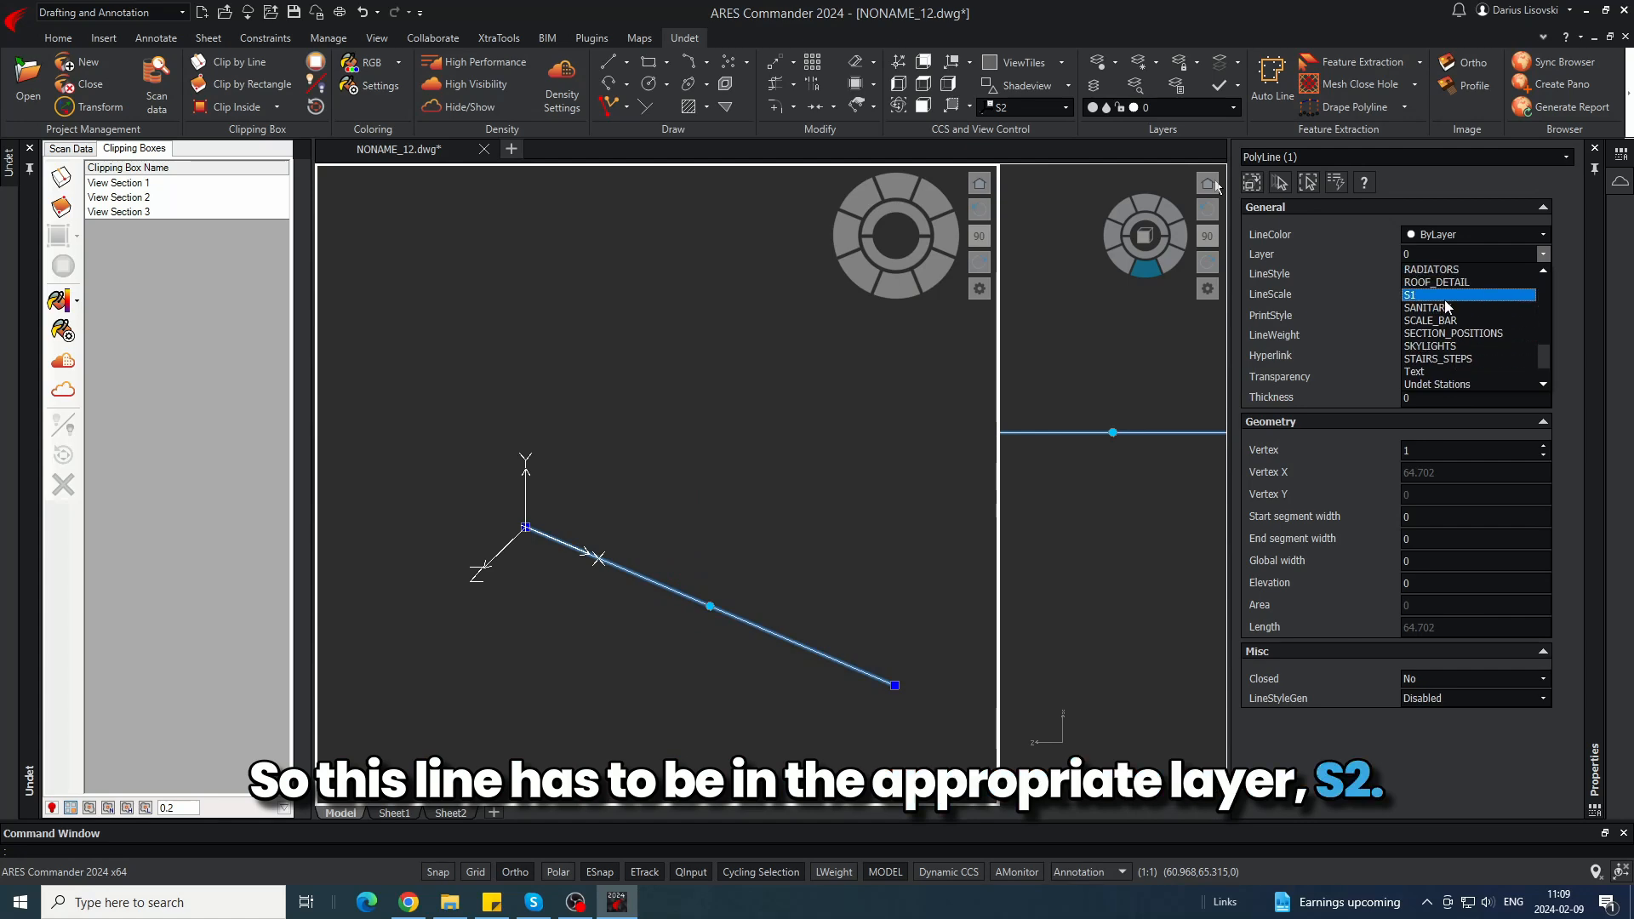
key(Escape)
key(Escape)
- Create a new layer named S2
click(1094, 86)
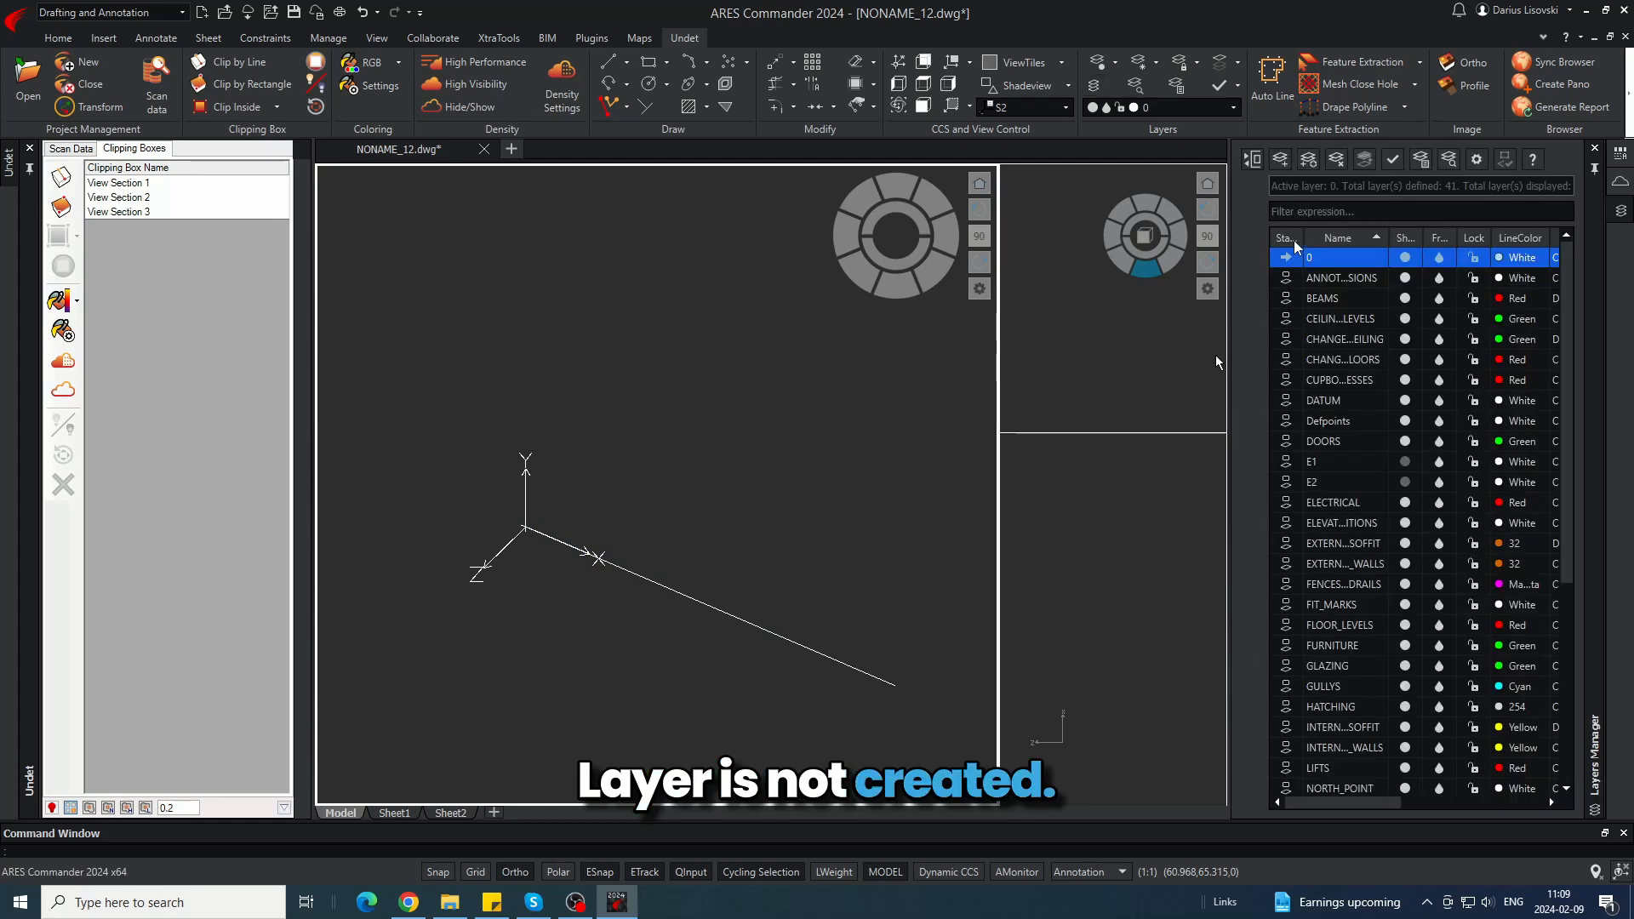
click(1279, 162)
text(S2)
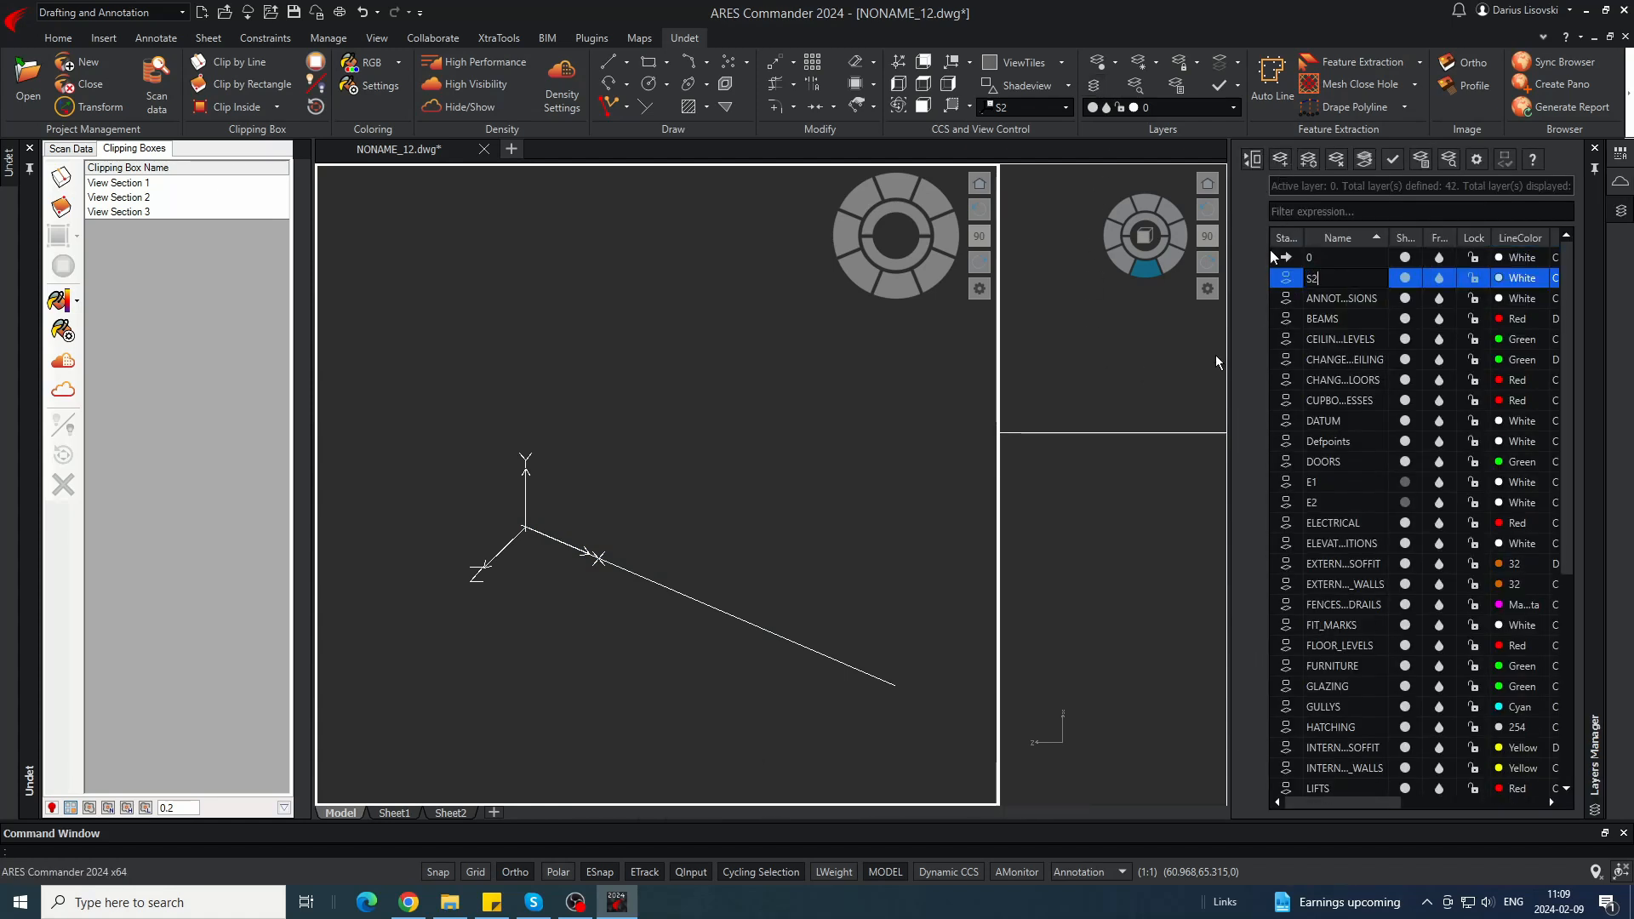
click(788, 425)
key(Escape)
- Assign the section polyline to layer S2
click(1620, 155)
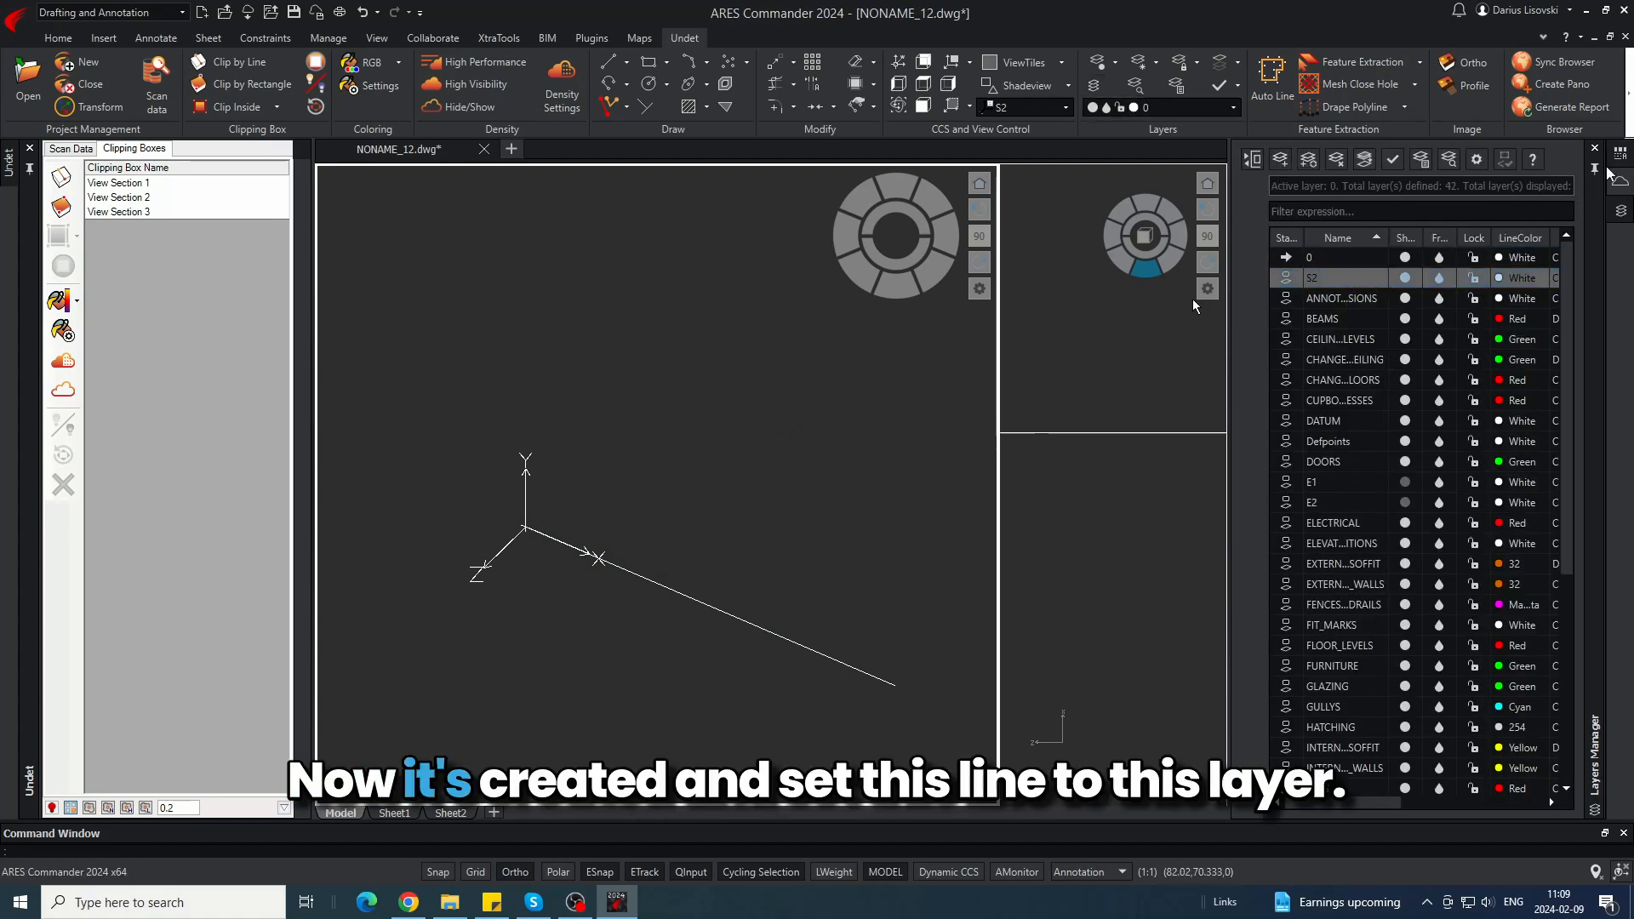
click(680, 593)
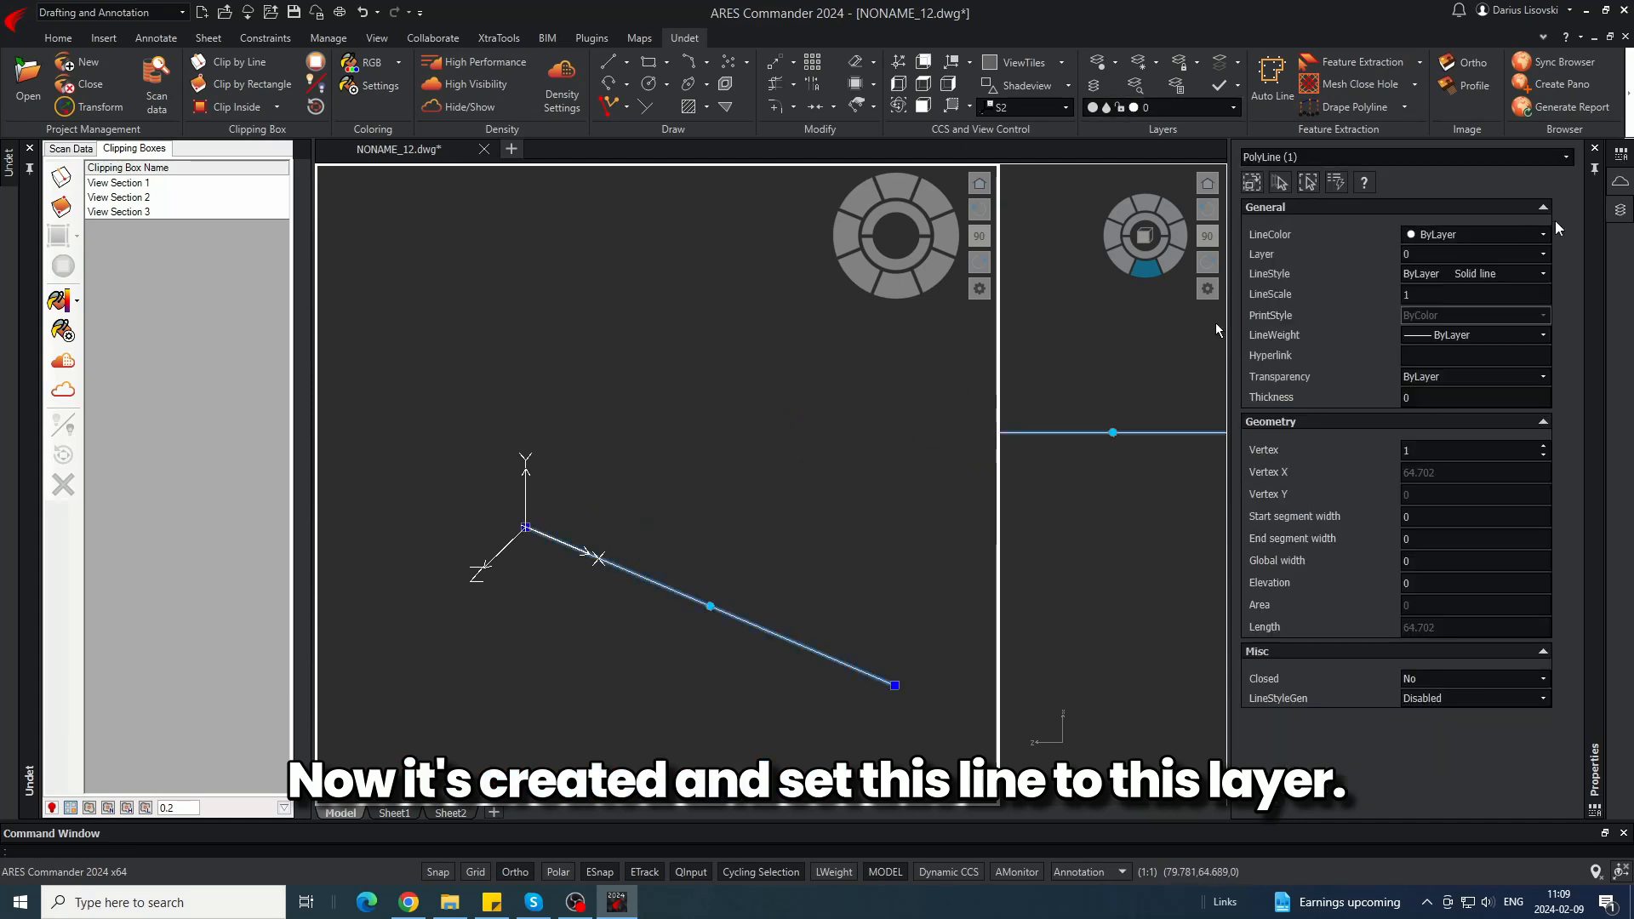
click(1542, 254)
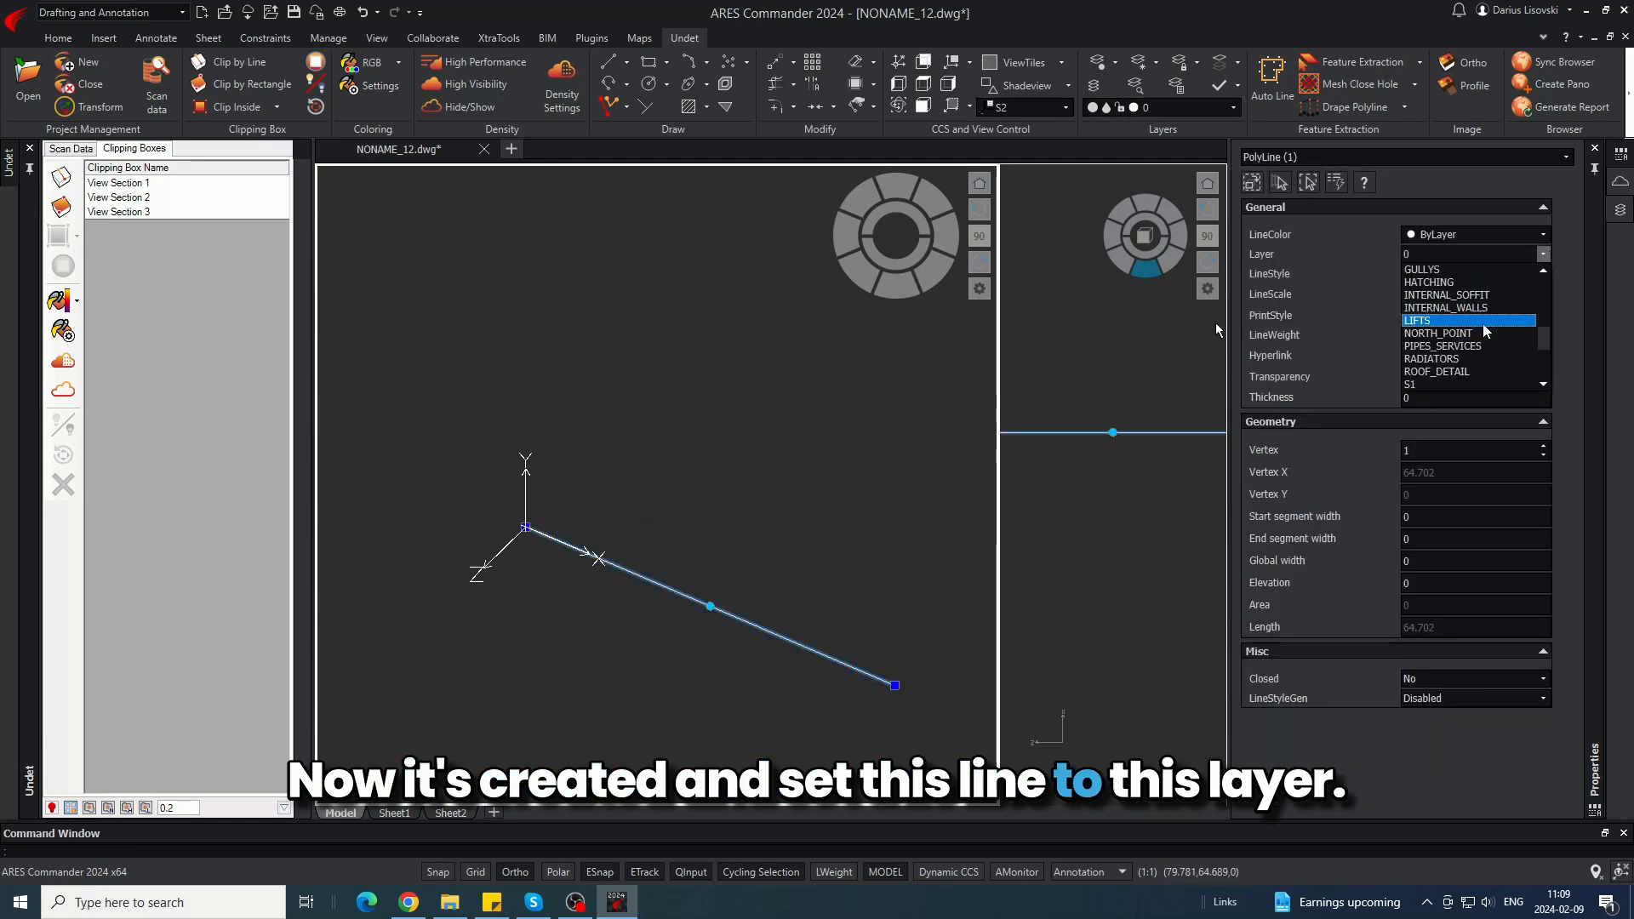
click(1430, 358)
key(Escape)
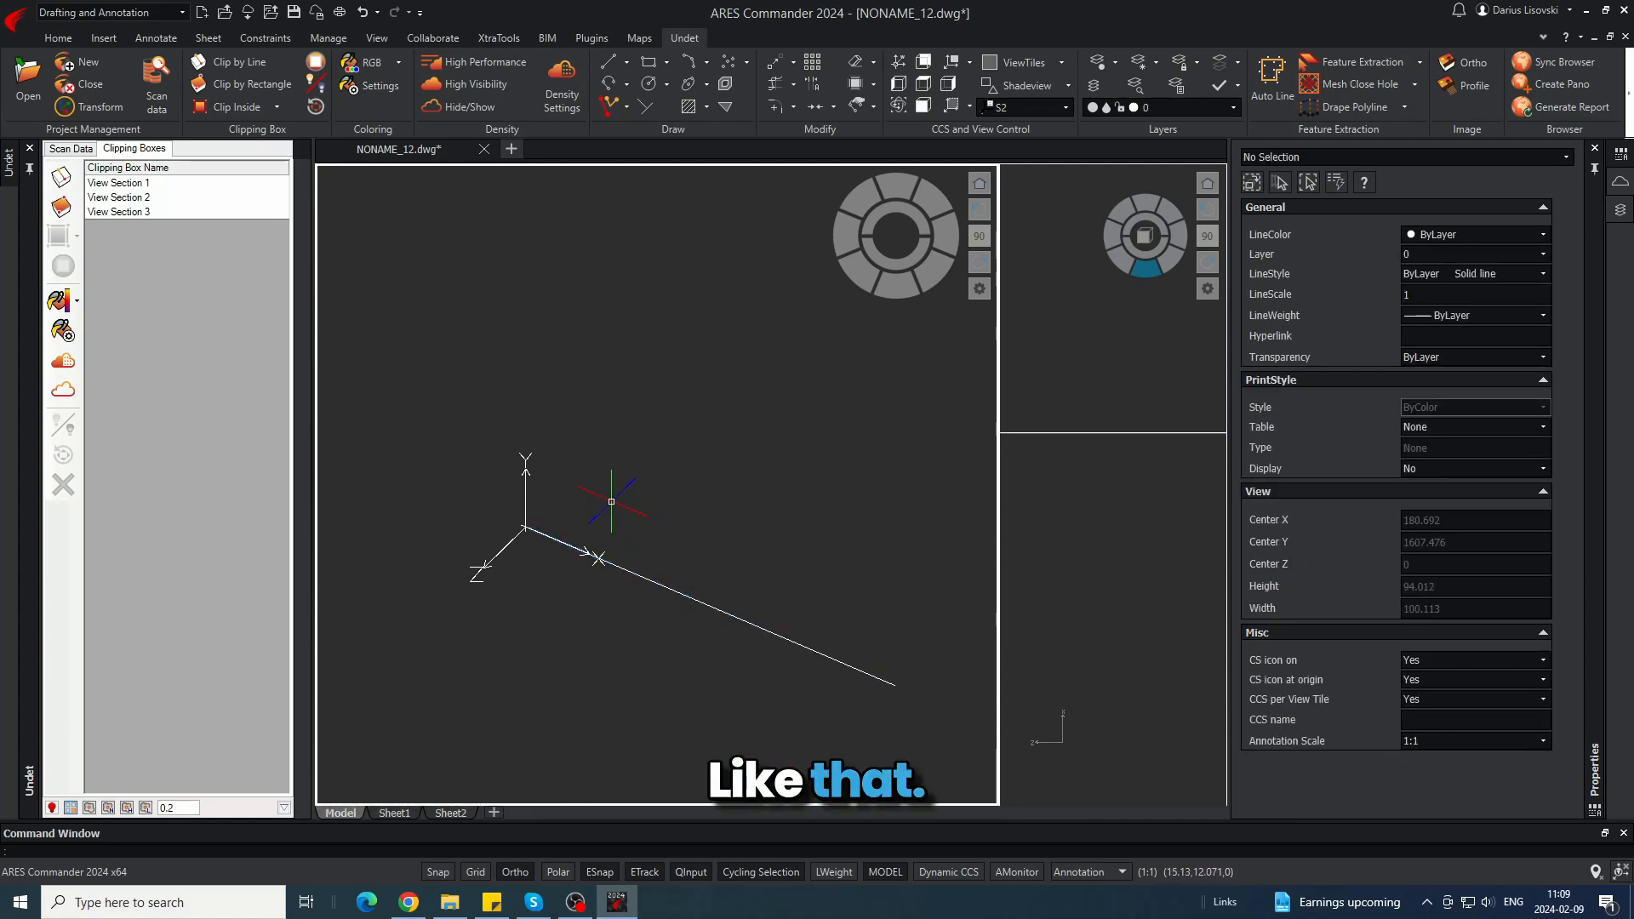
- Show the full point cloud for a brief check of the building and hide it again
click(63, 360)
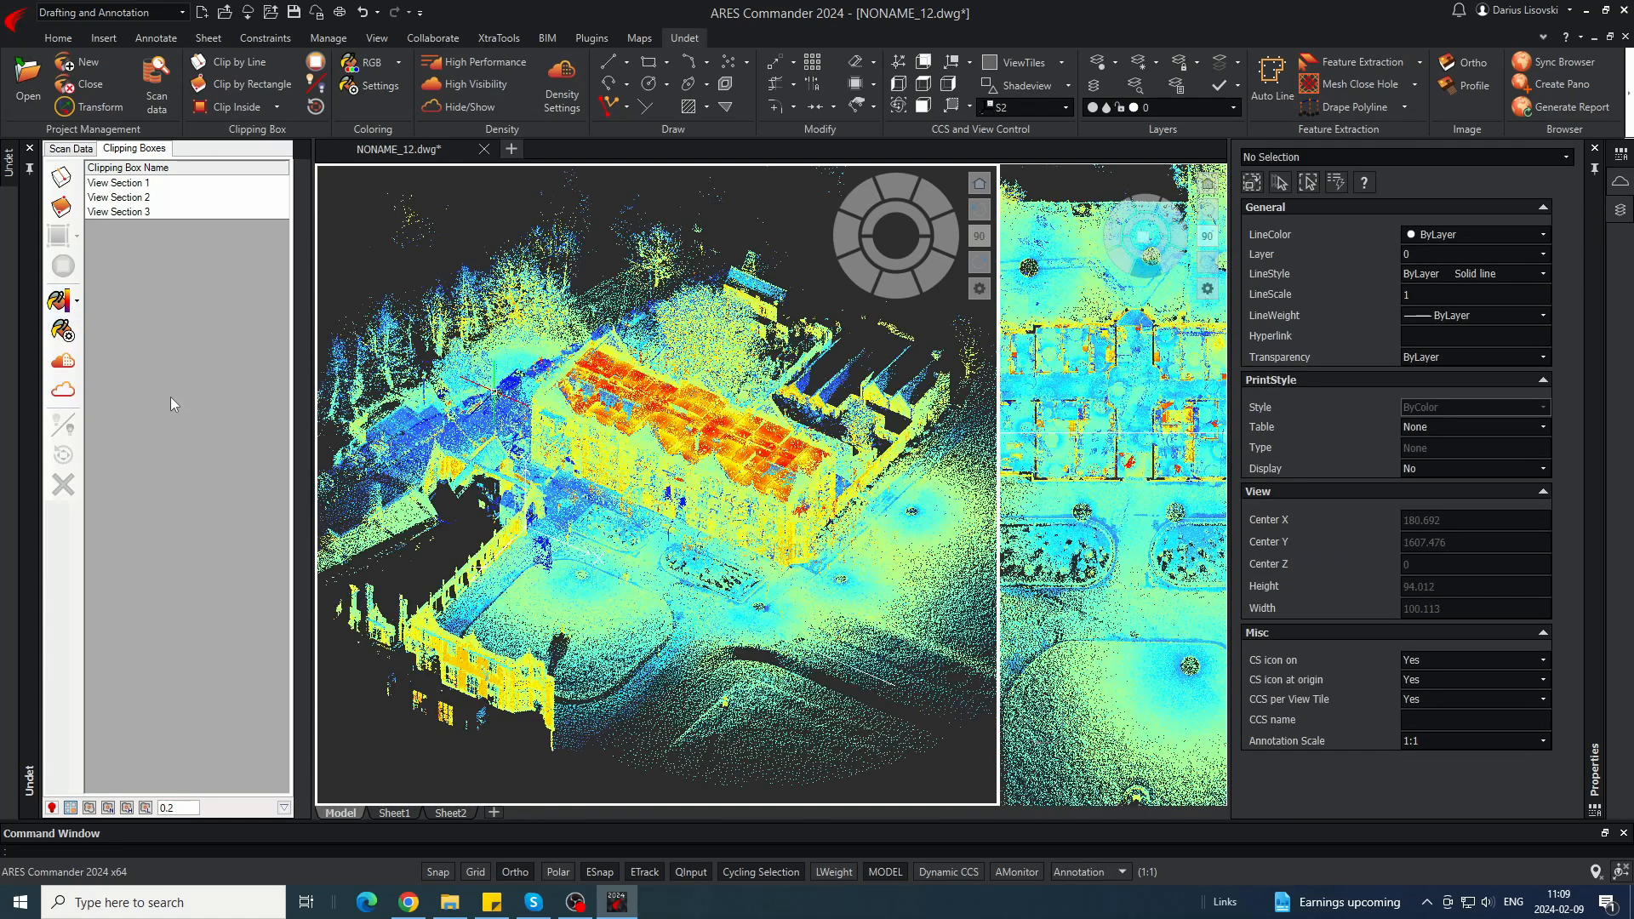
scroll(707, 443, up, 5)
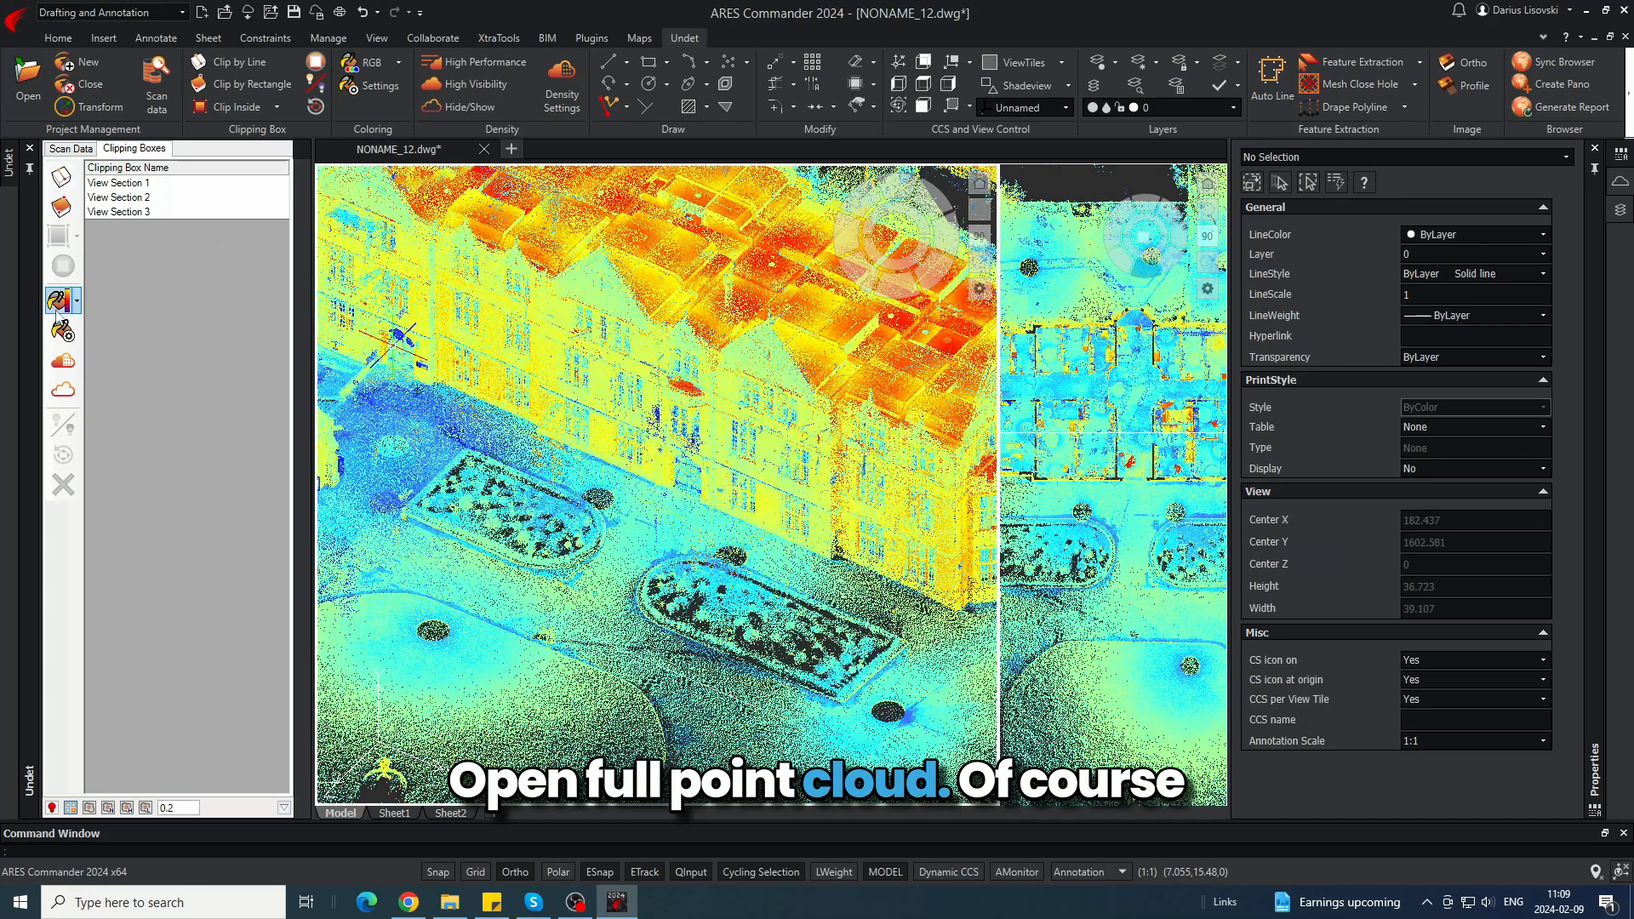
click(63, 390)
- Switch to the world coordinate system and check the section polyline's elevation in its properties
click(678, 470)
click(618, 636)
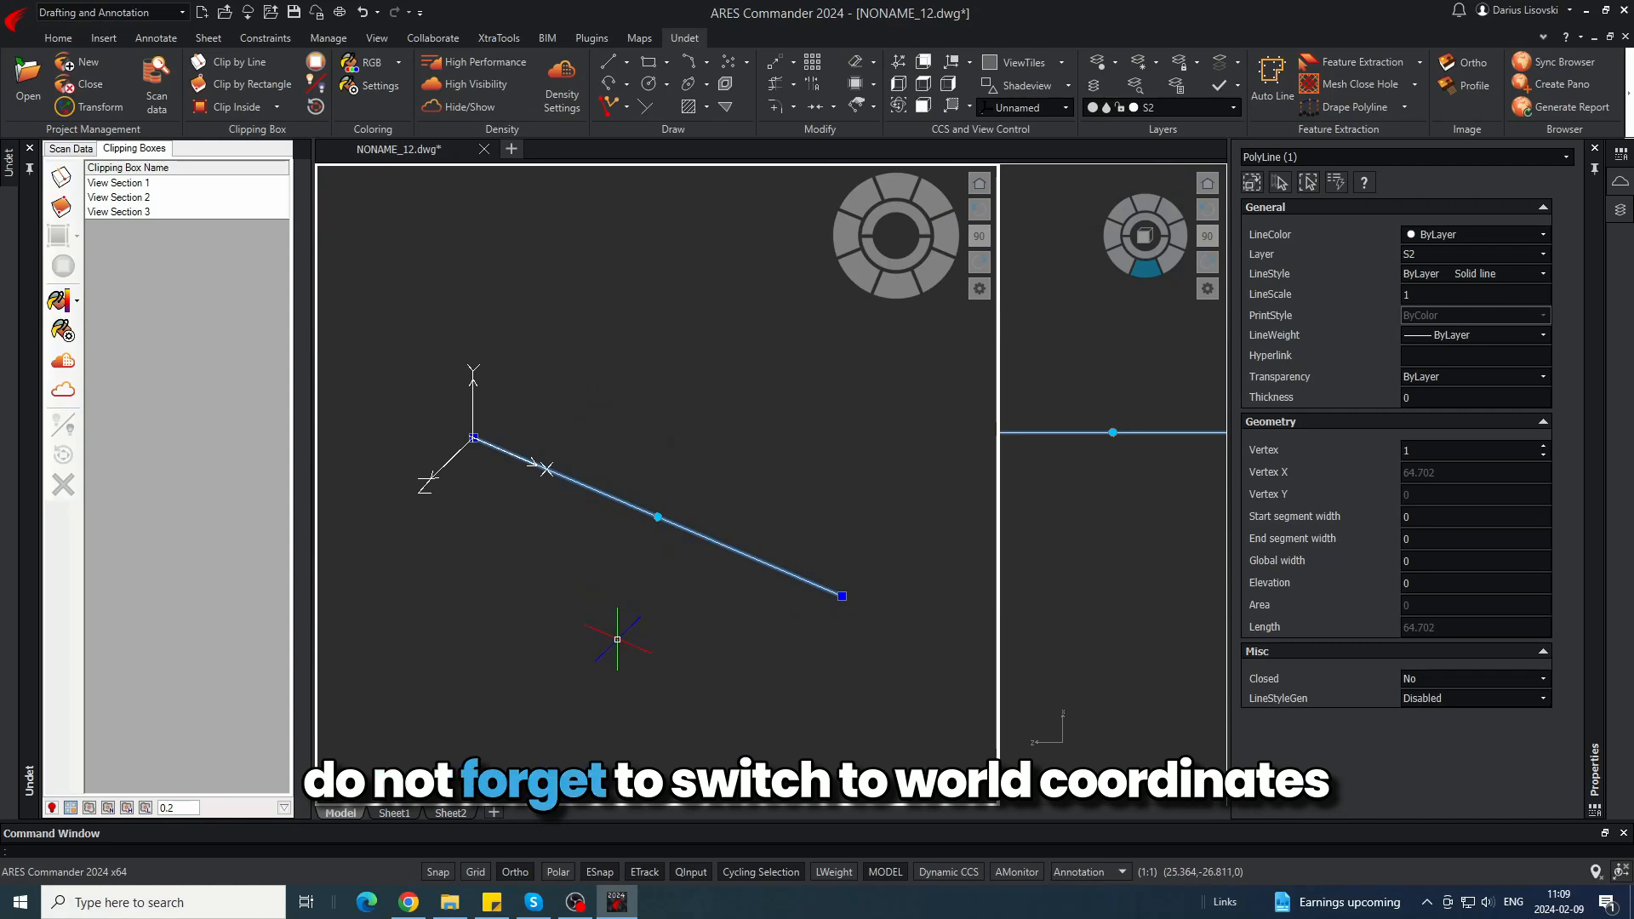
key(Escape)
click(1065, 107)
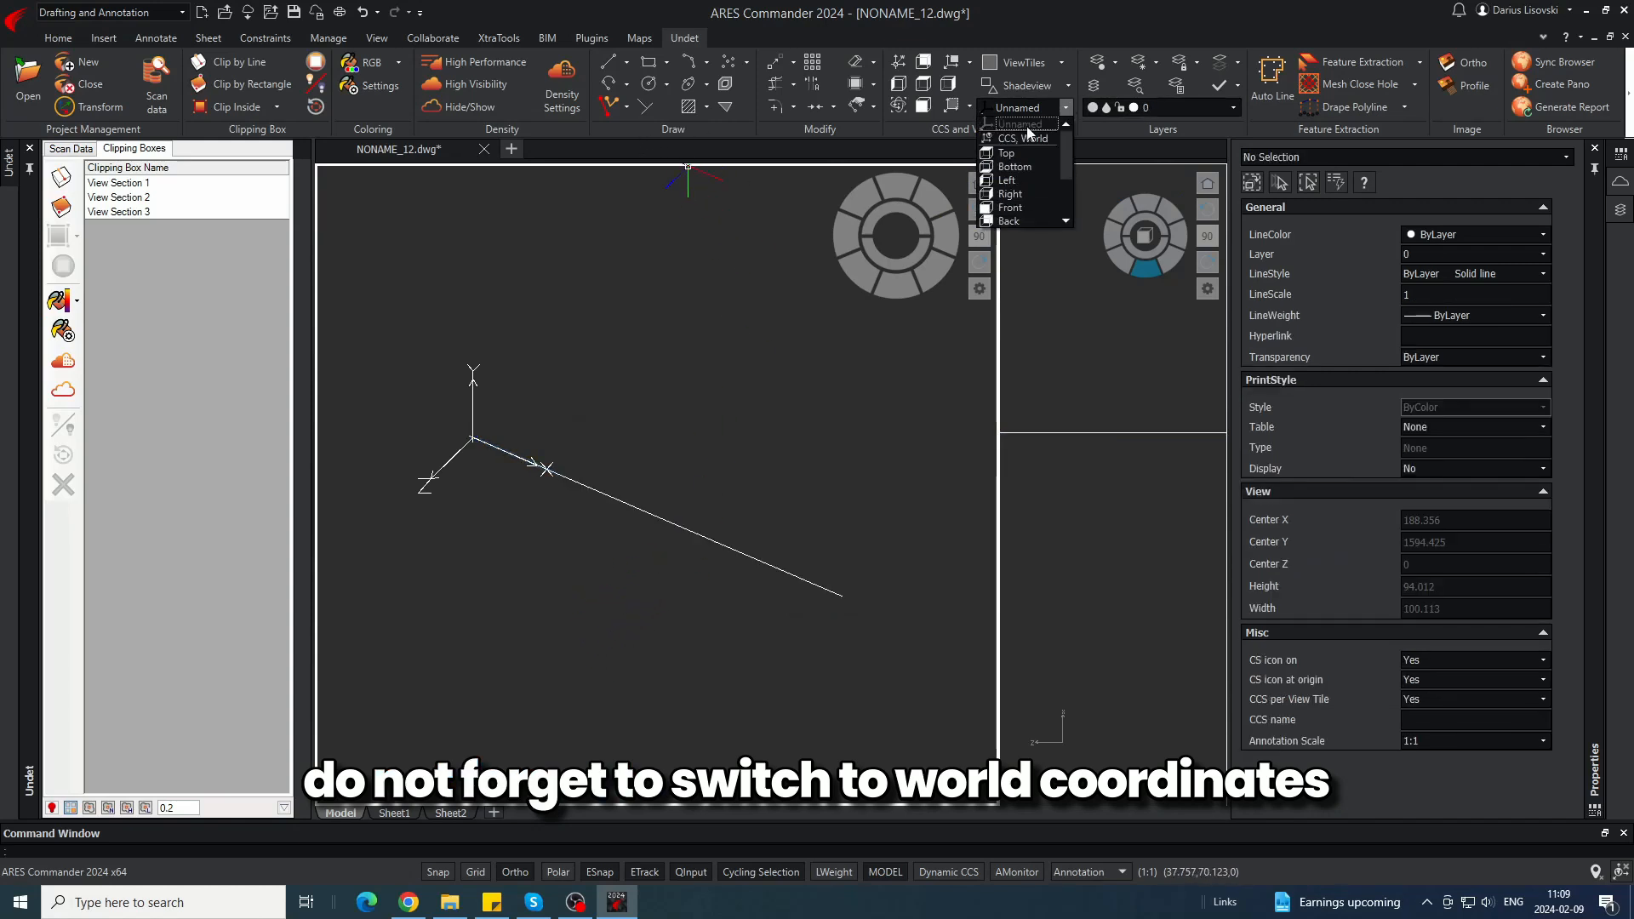
click(1024, 136)
click(741, 504)
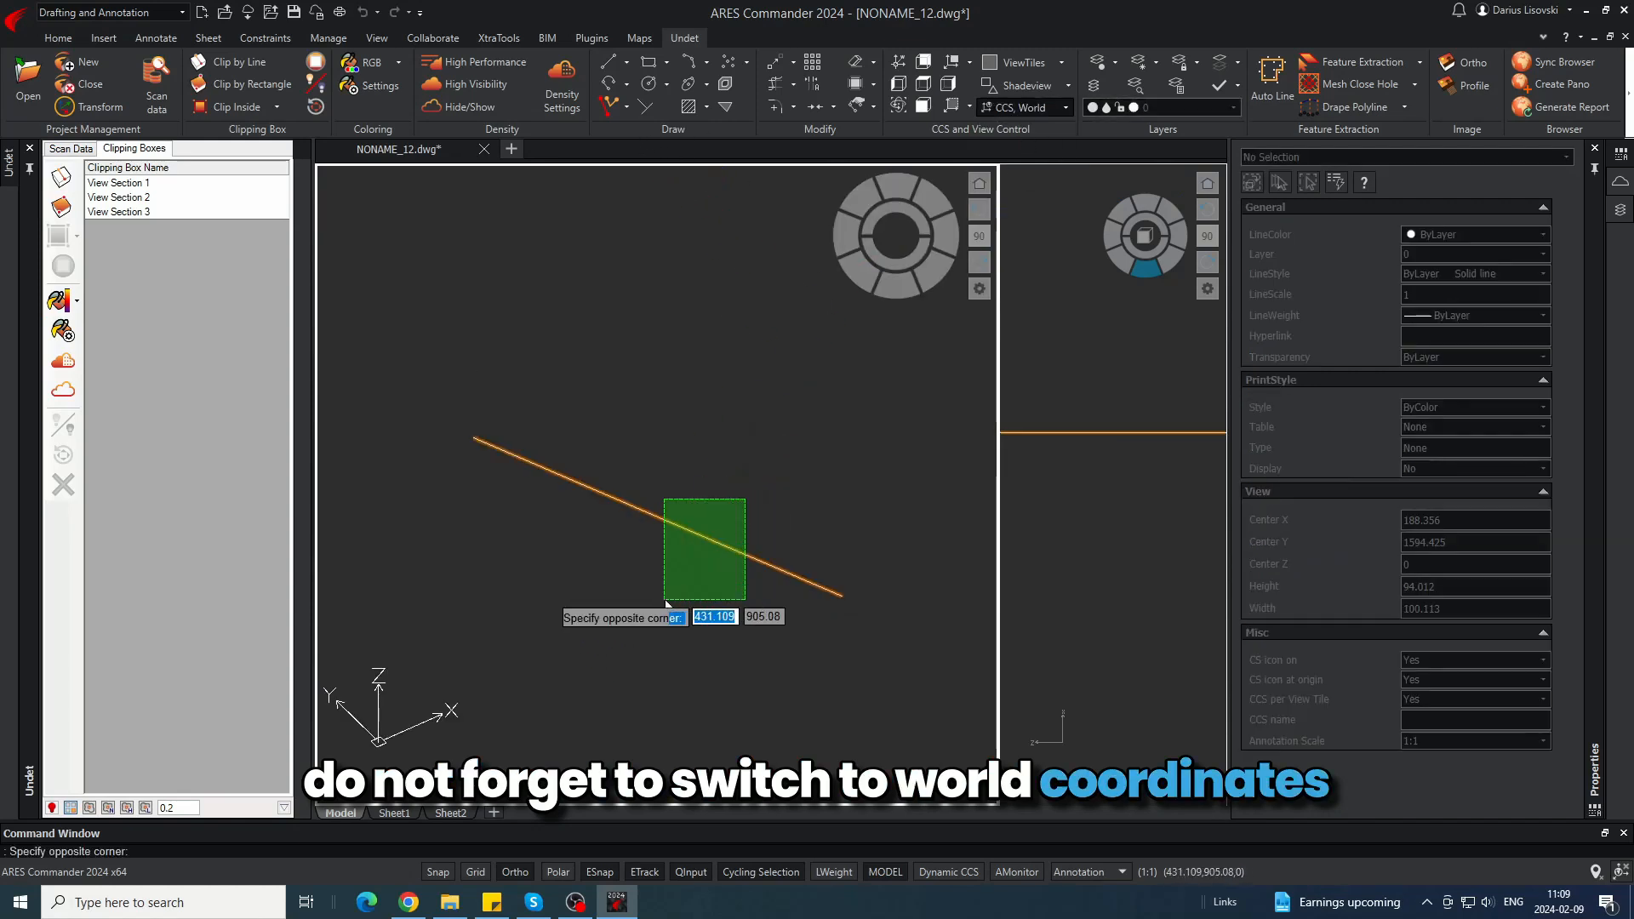
click(667, 609)
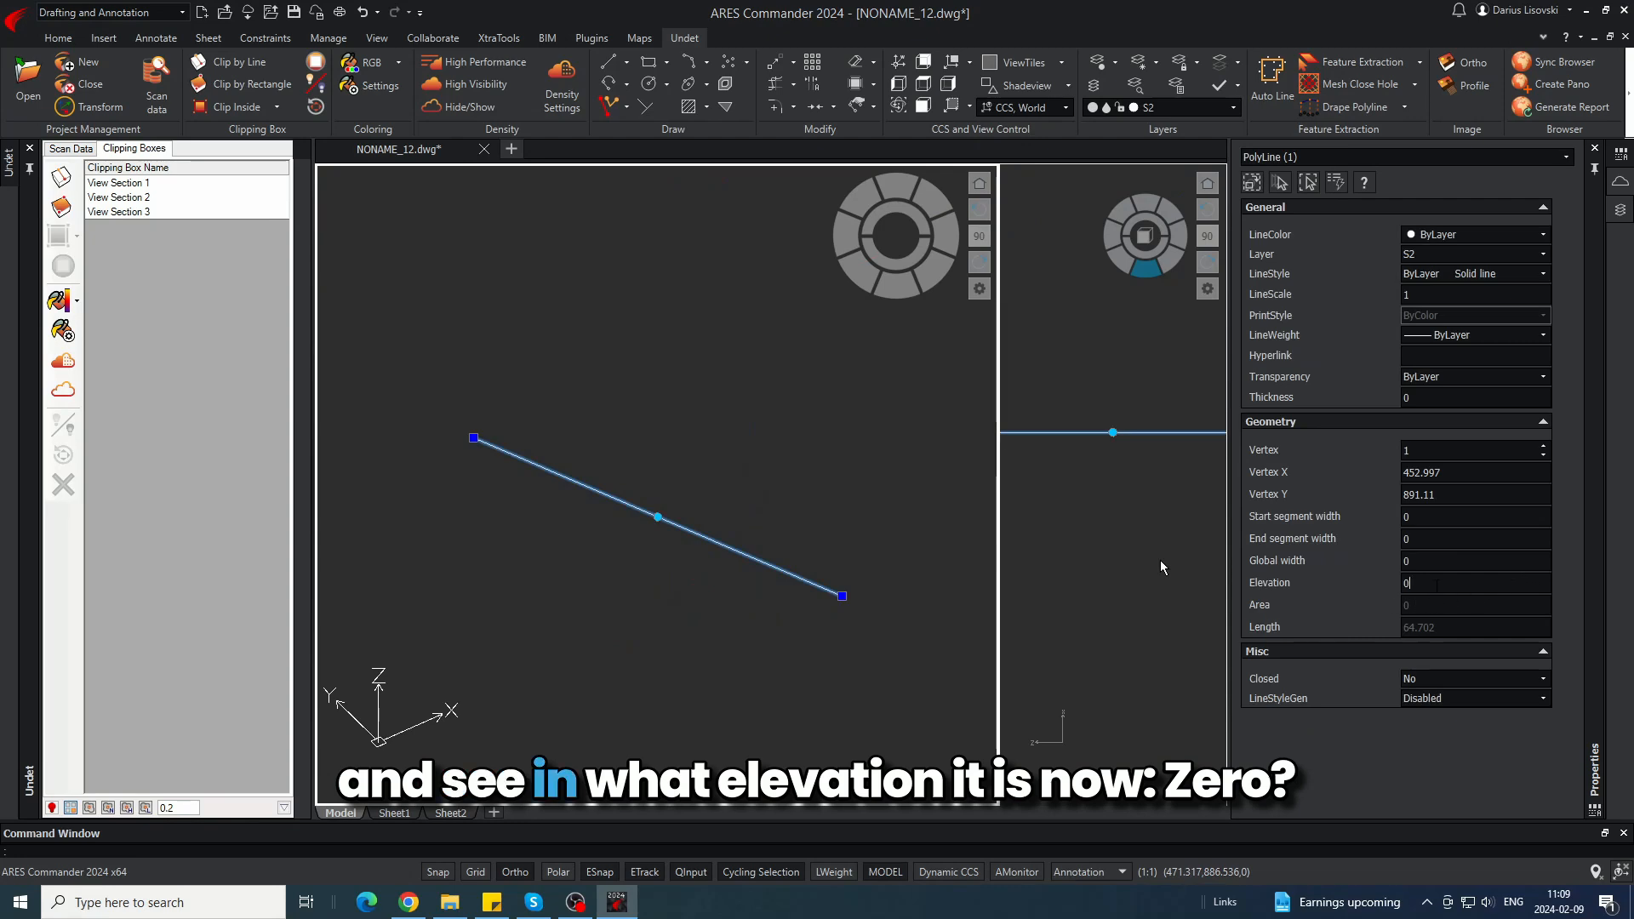
drag(1420, 585, 1380, 586)
key(Escape)
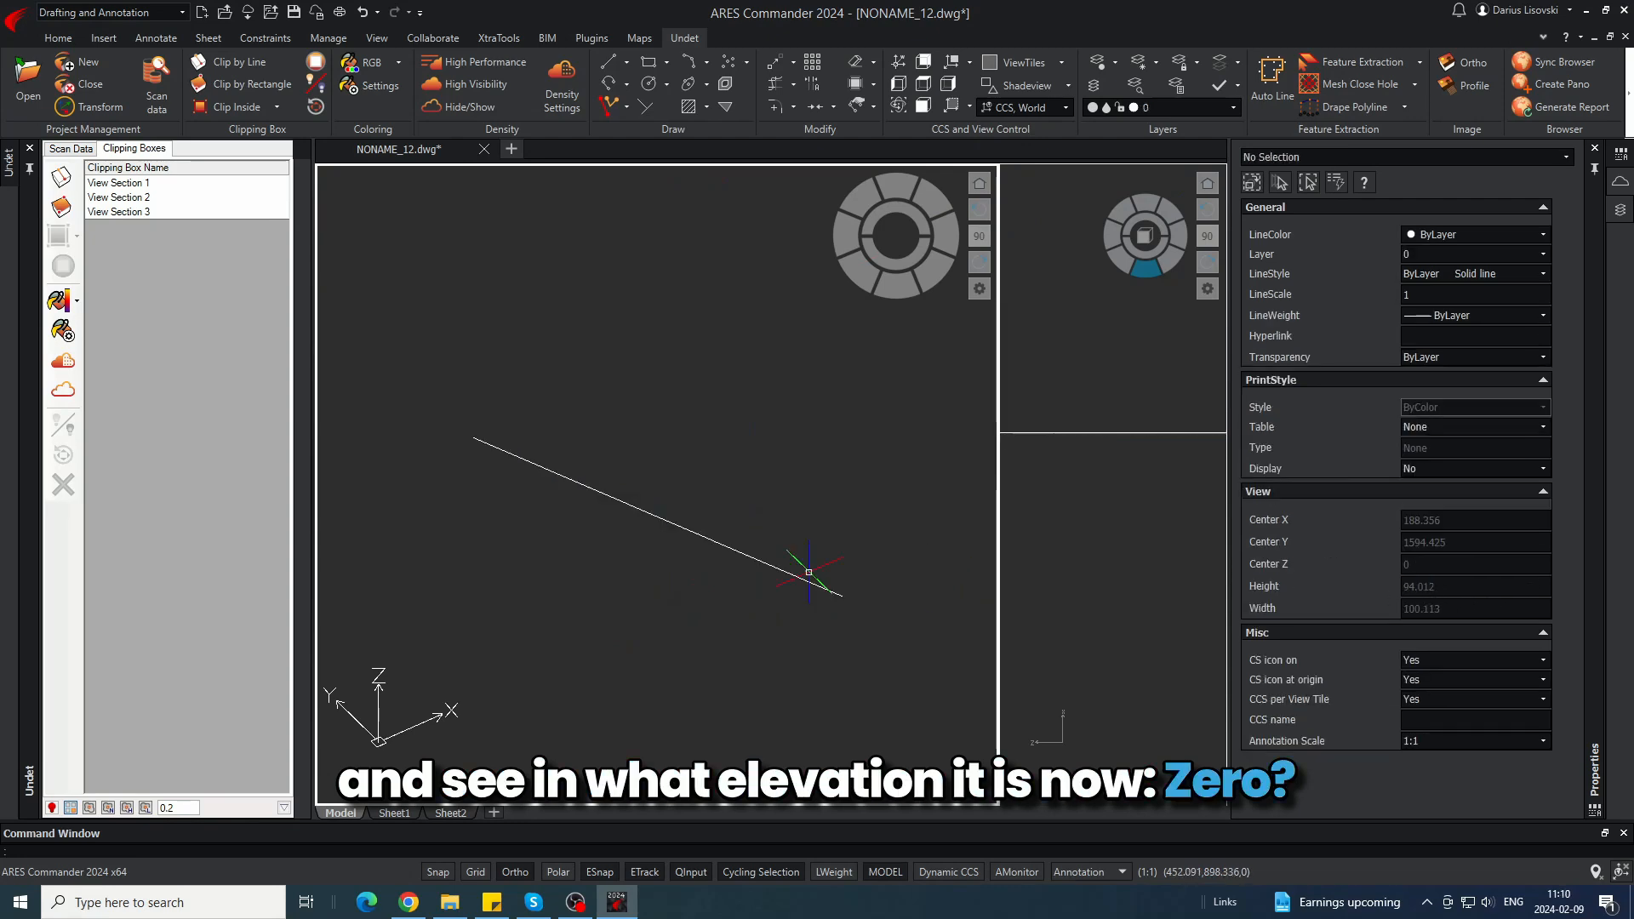
- Activate the S2 coordinate system and set the large viewport to its plan view
click(1064, 112)
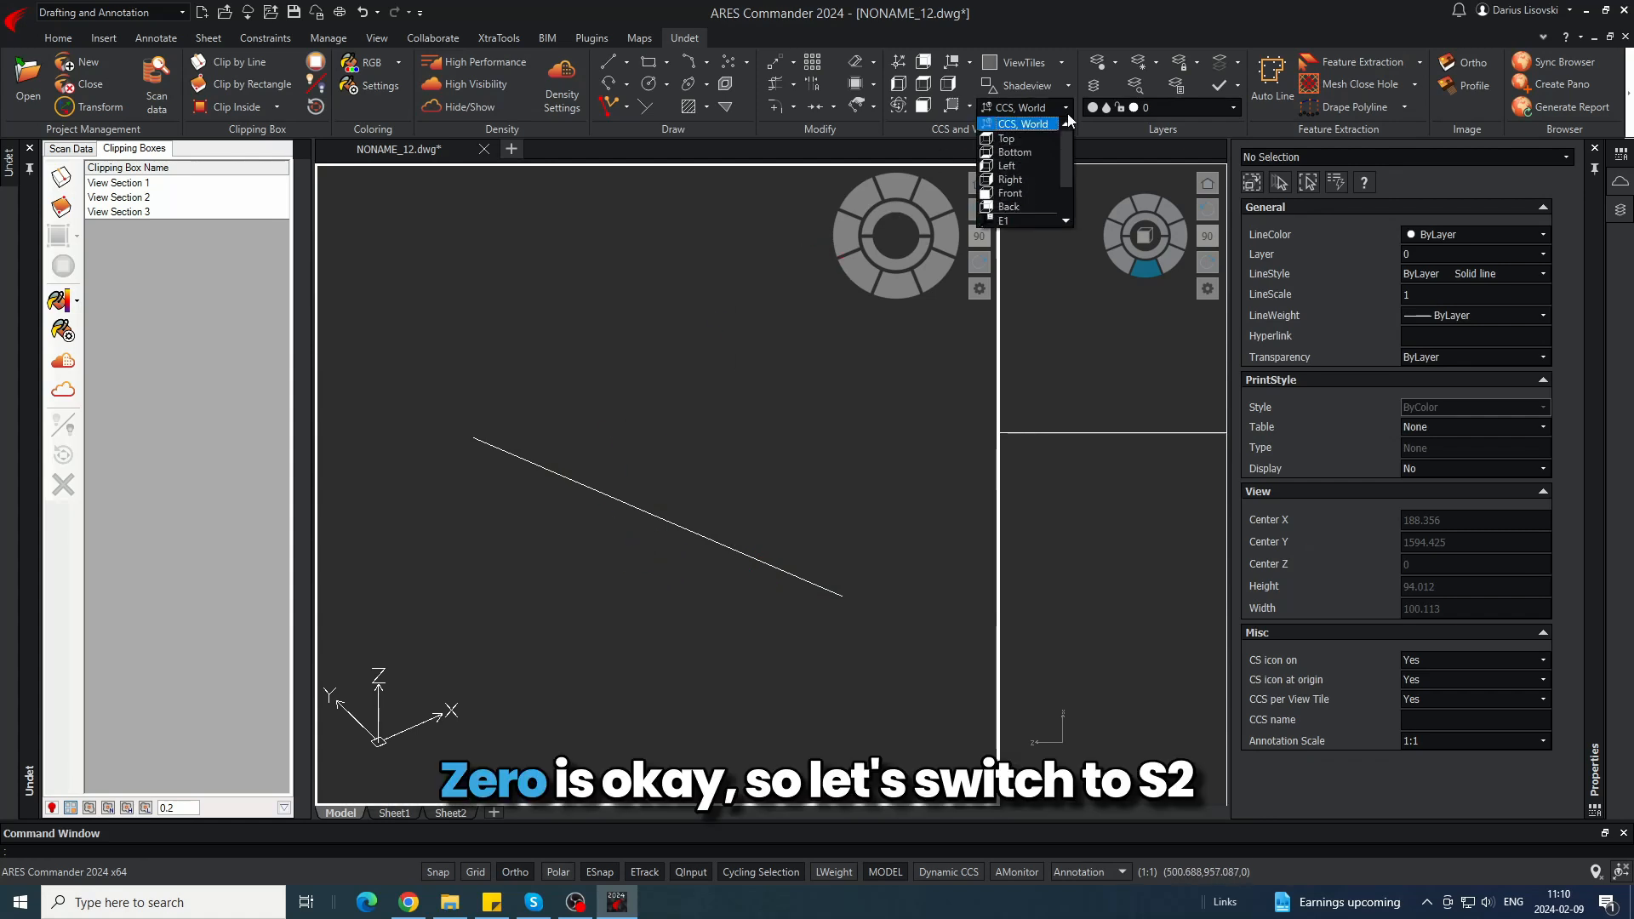
click(1025, 218)
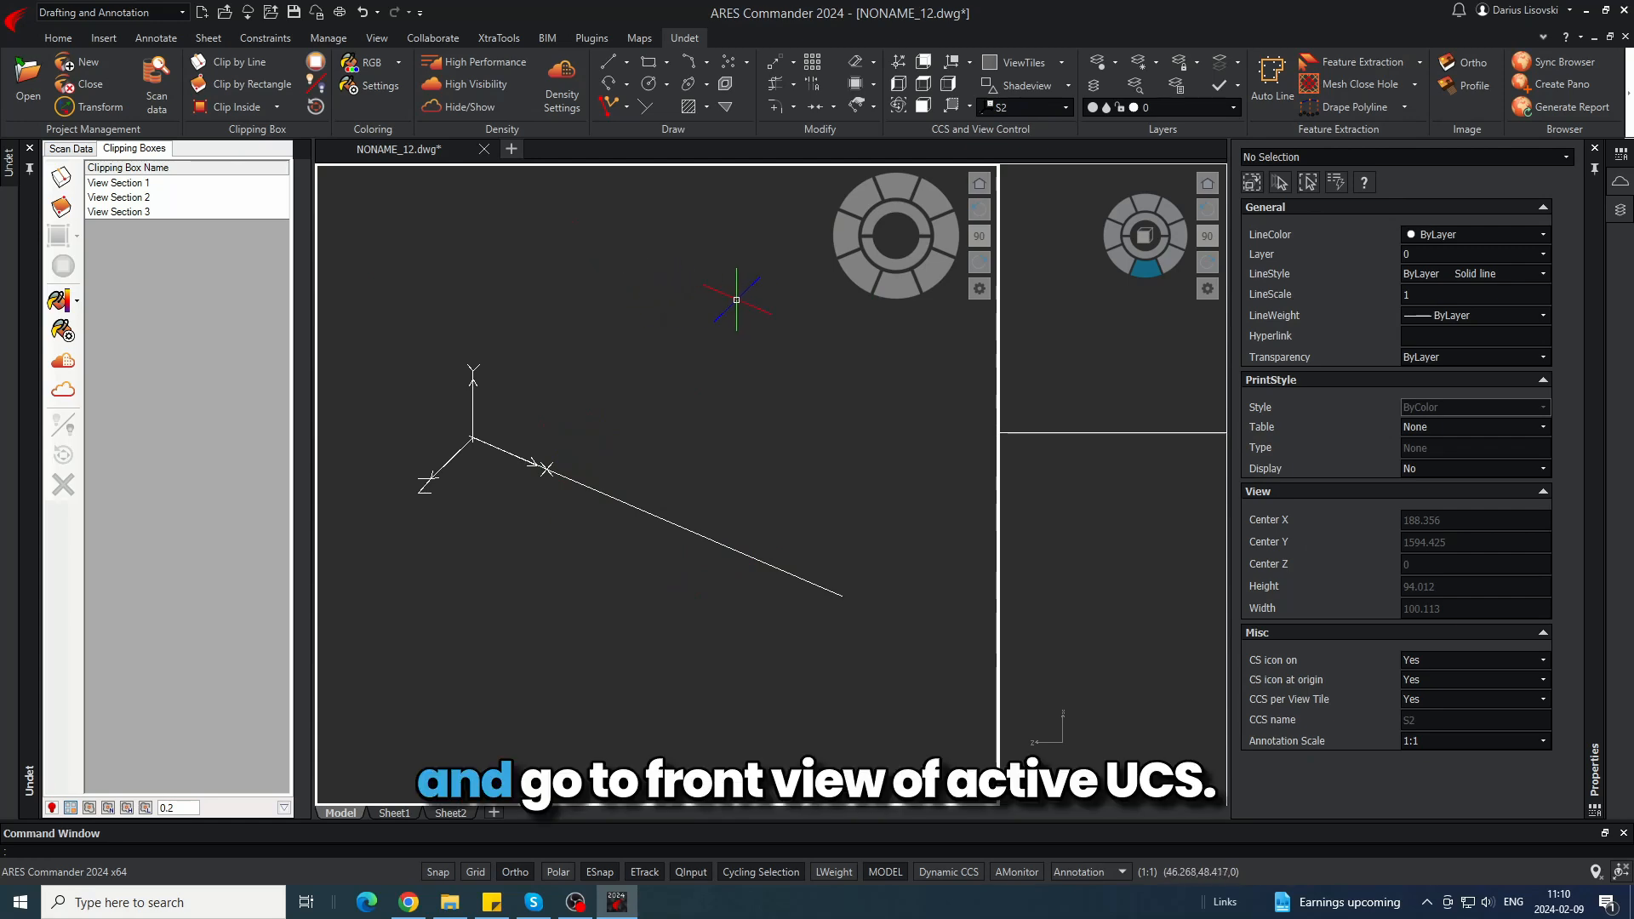
text(plan)
key(Return)
key(Return)
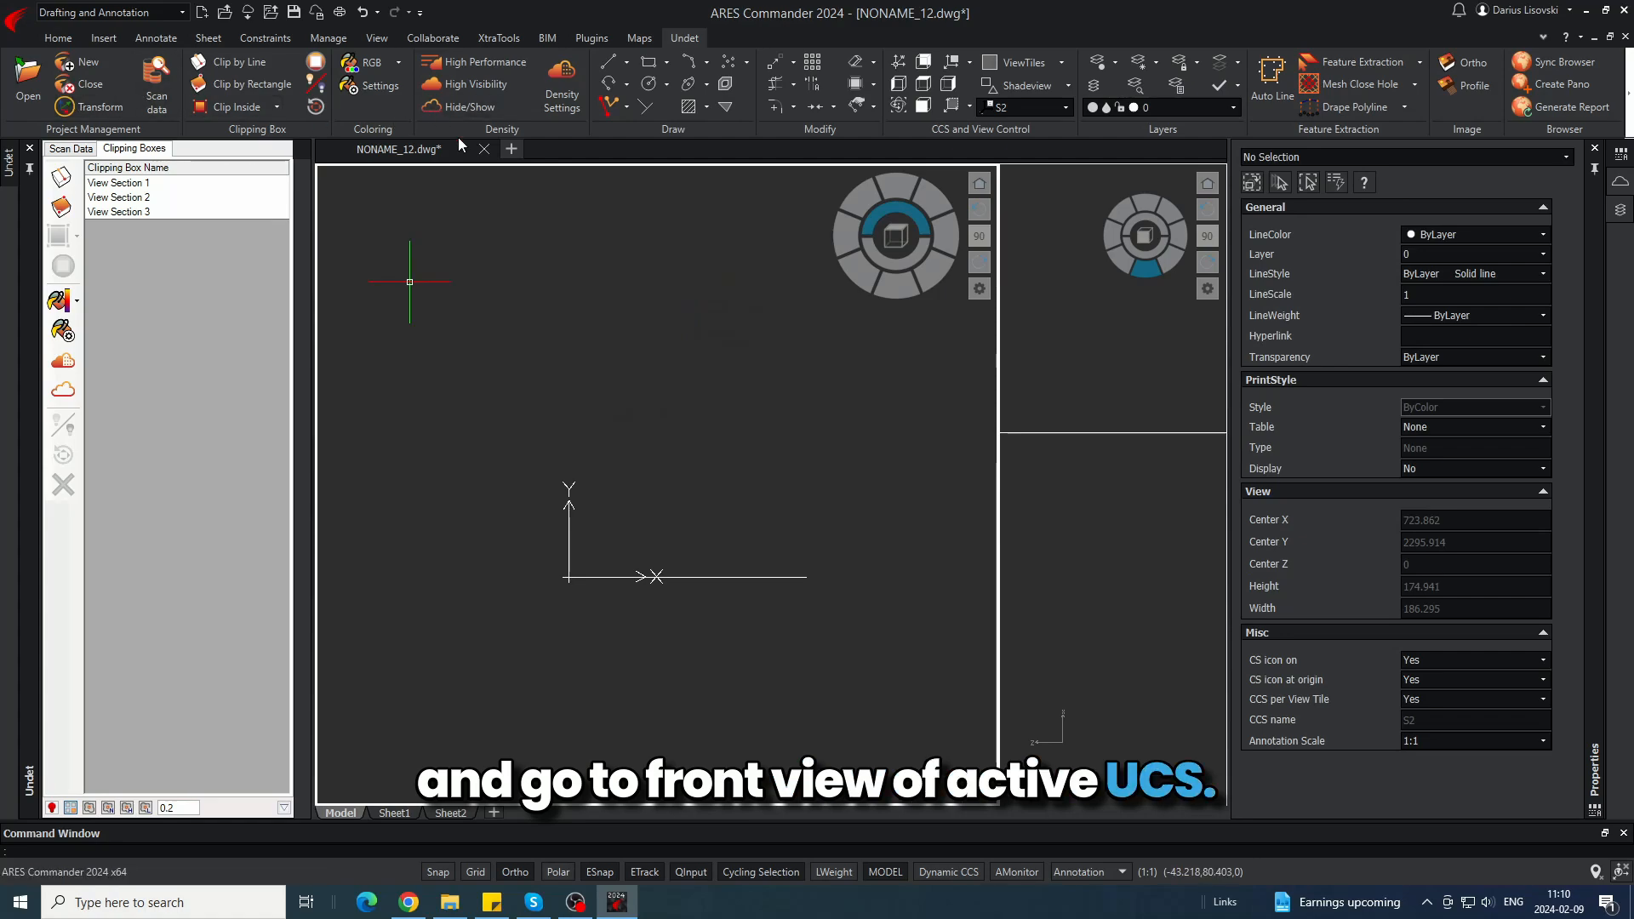
- Clip a thin slice of the point cloud along the section line in the narrow viewport, about 47.7 long and 0.08 thick
click(1137, 464)
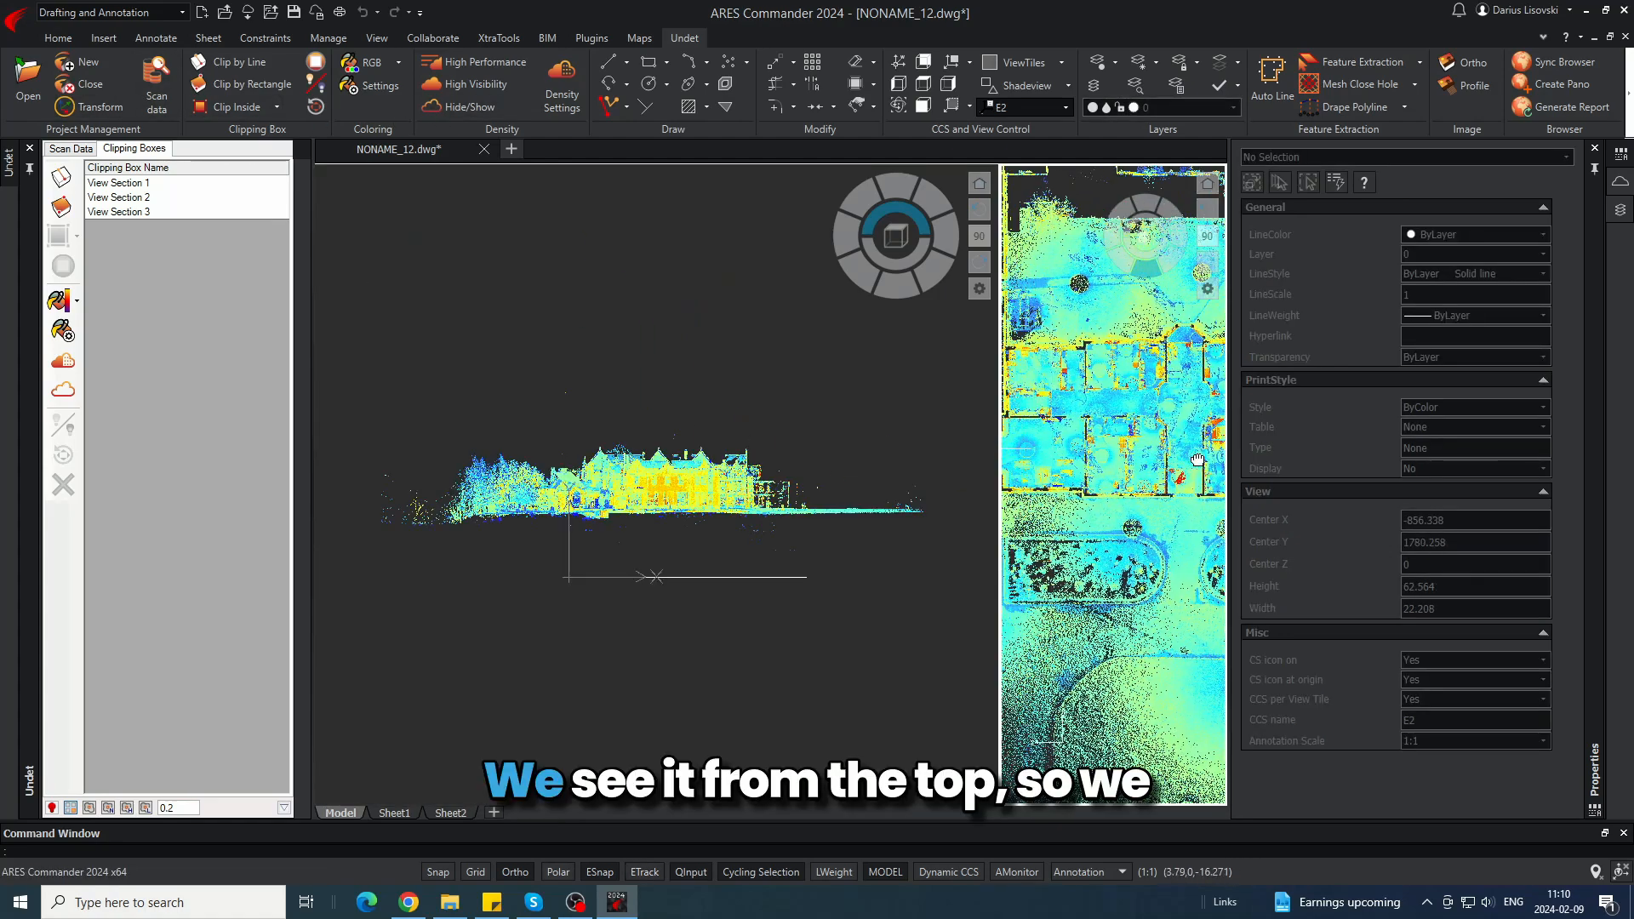
scroll(1004, 538, up, 6)
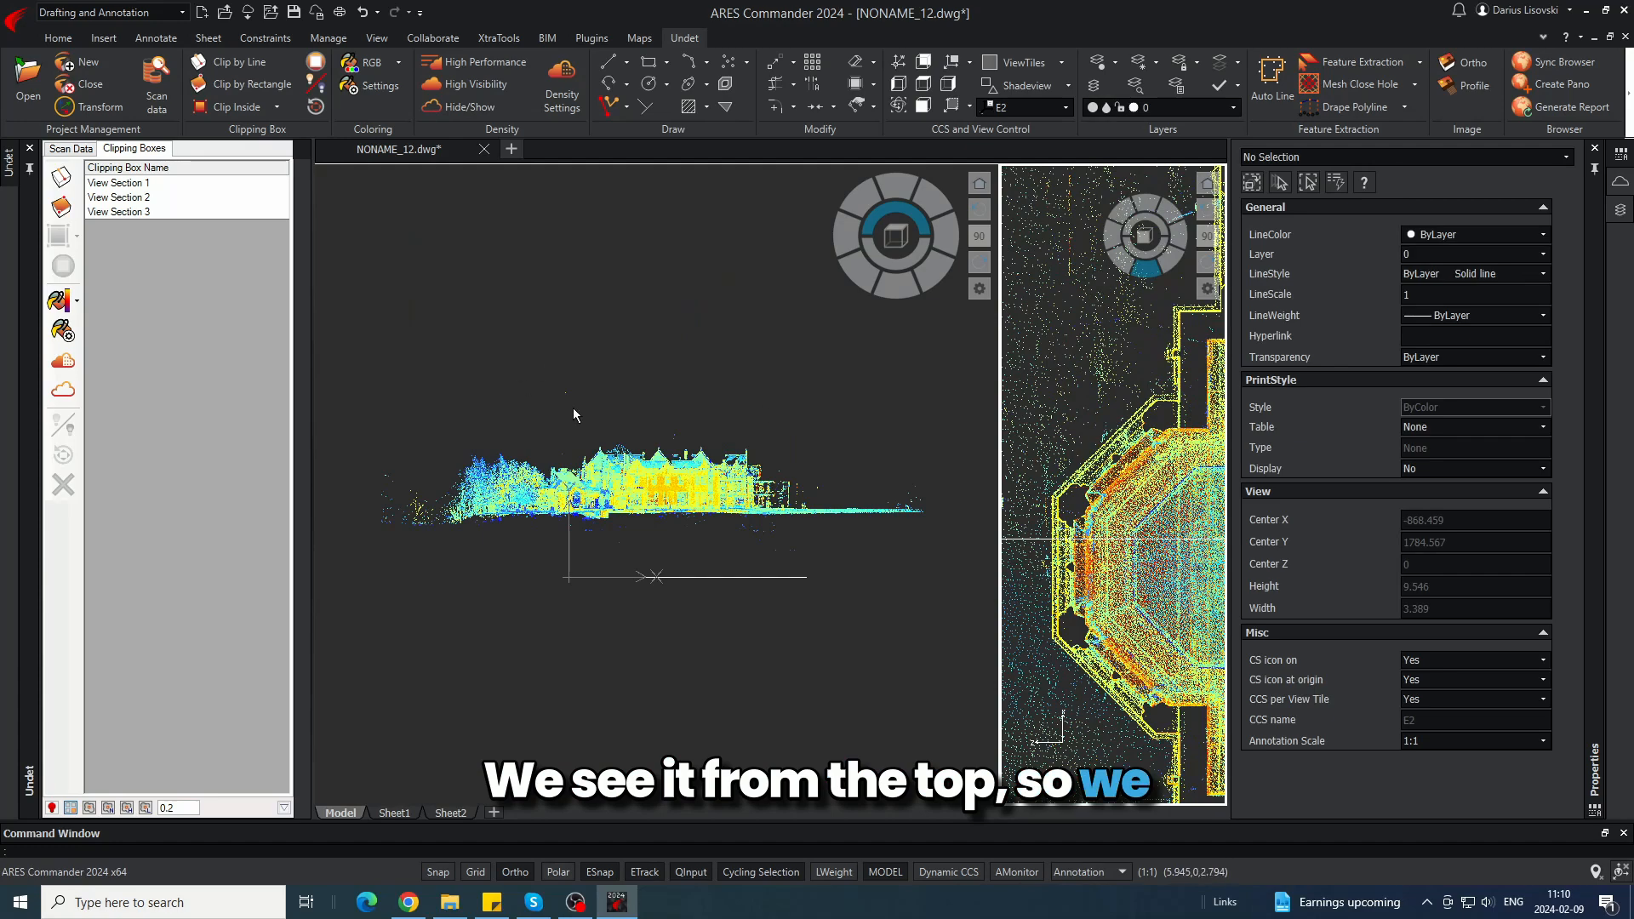
middle_drag(1004, 538, 1001, 482)
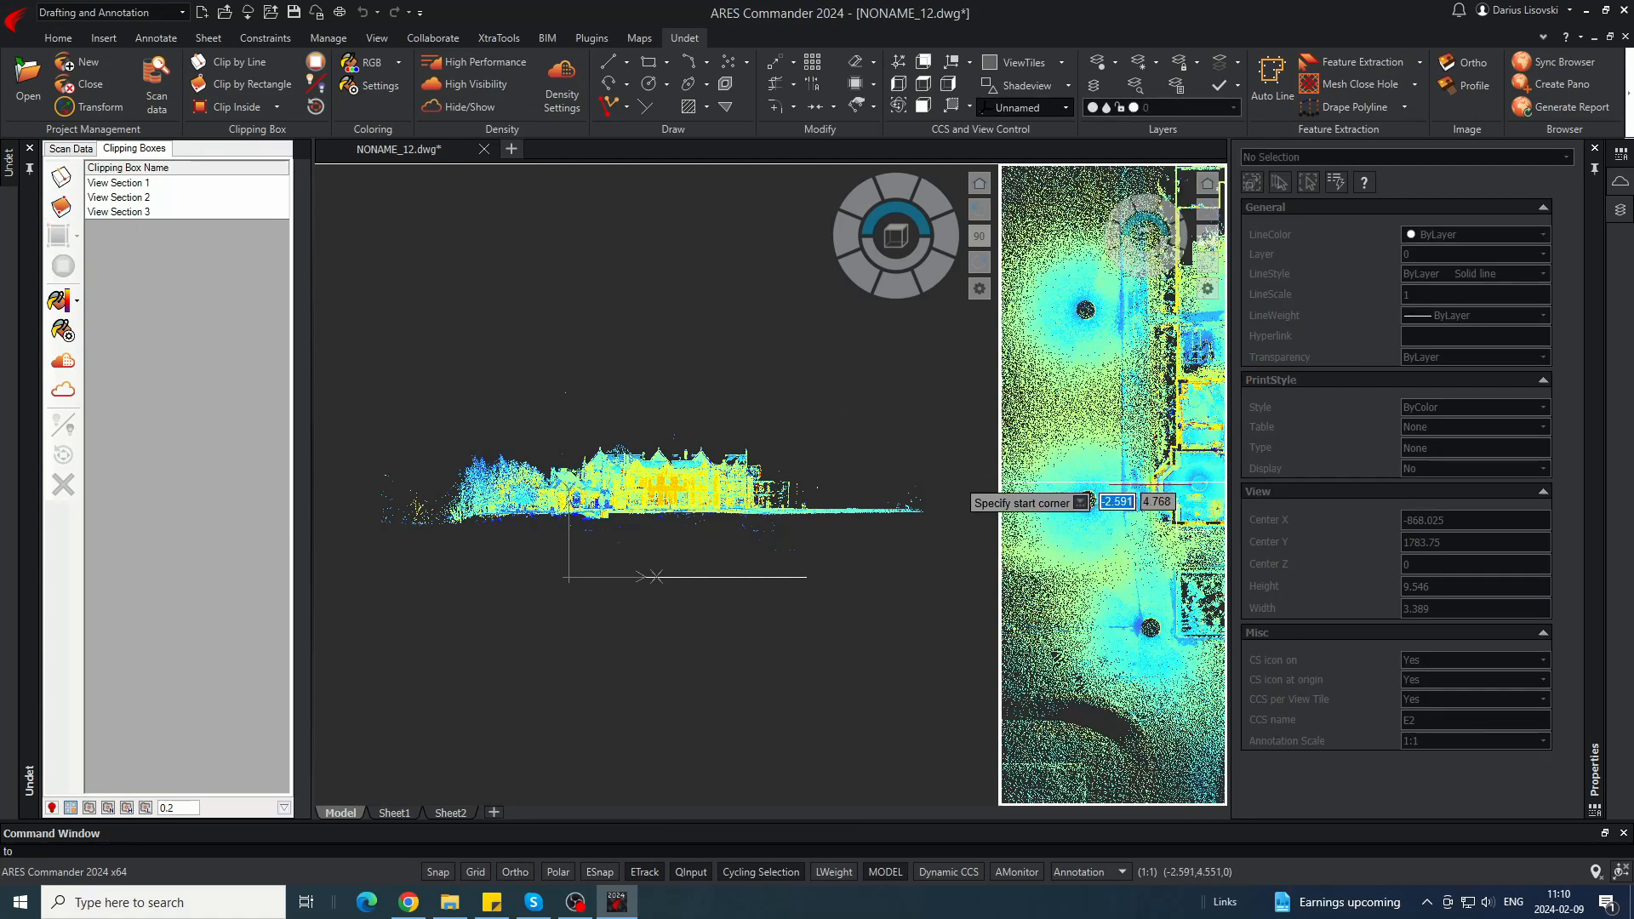
scroll(1120, 437, up, 5)
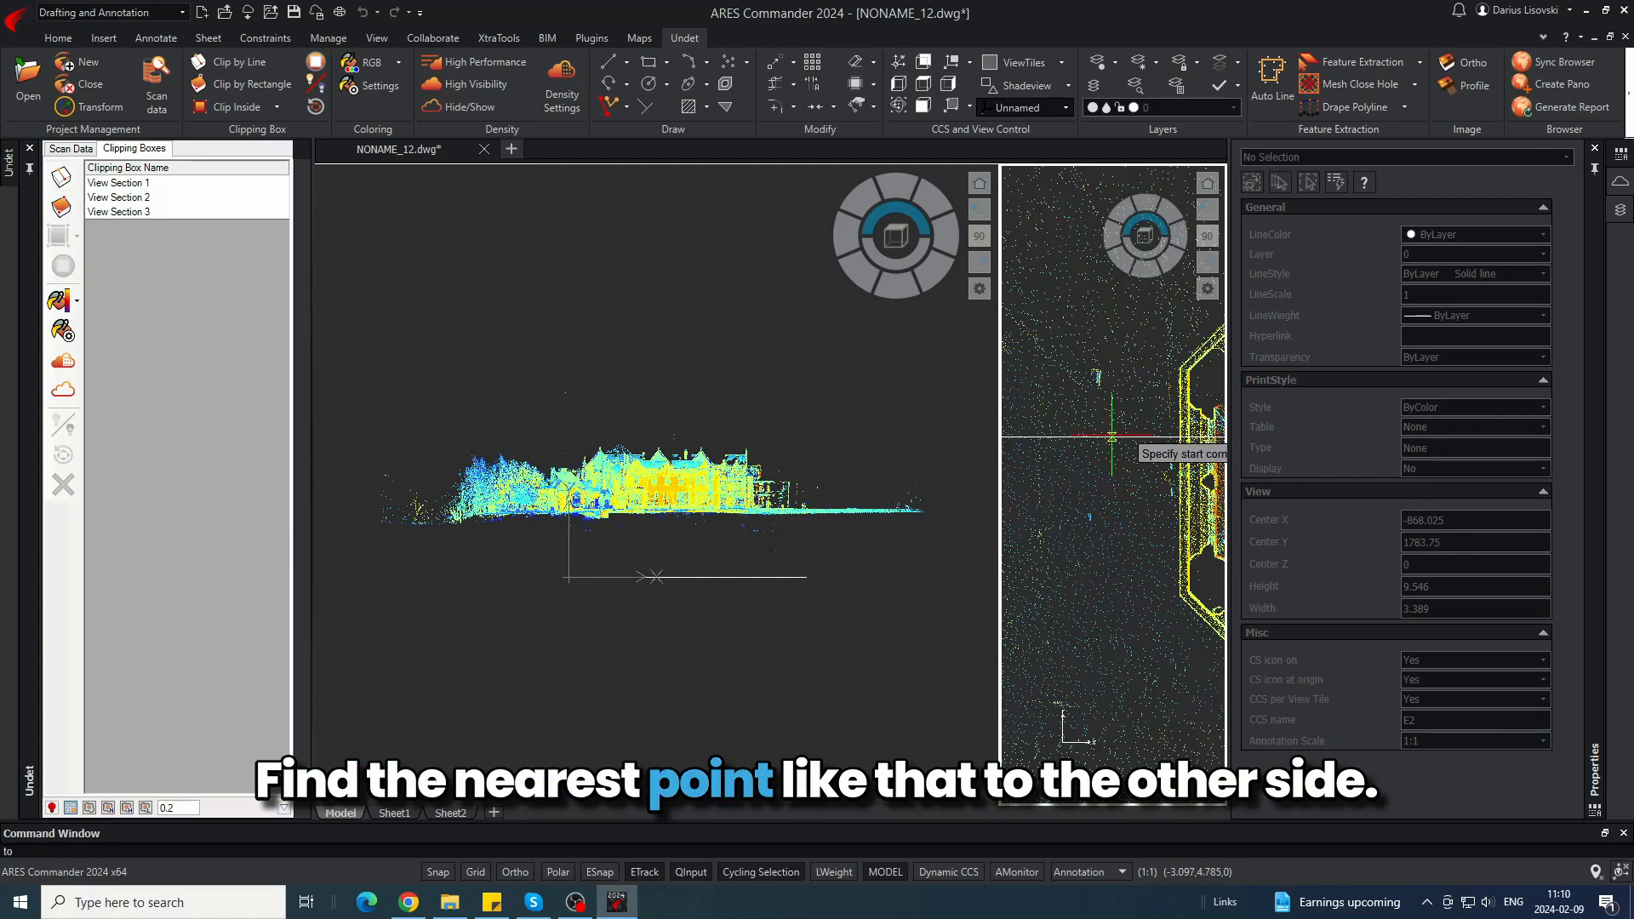
click(1119, 438)
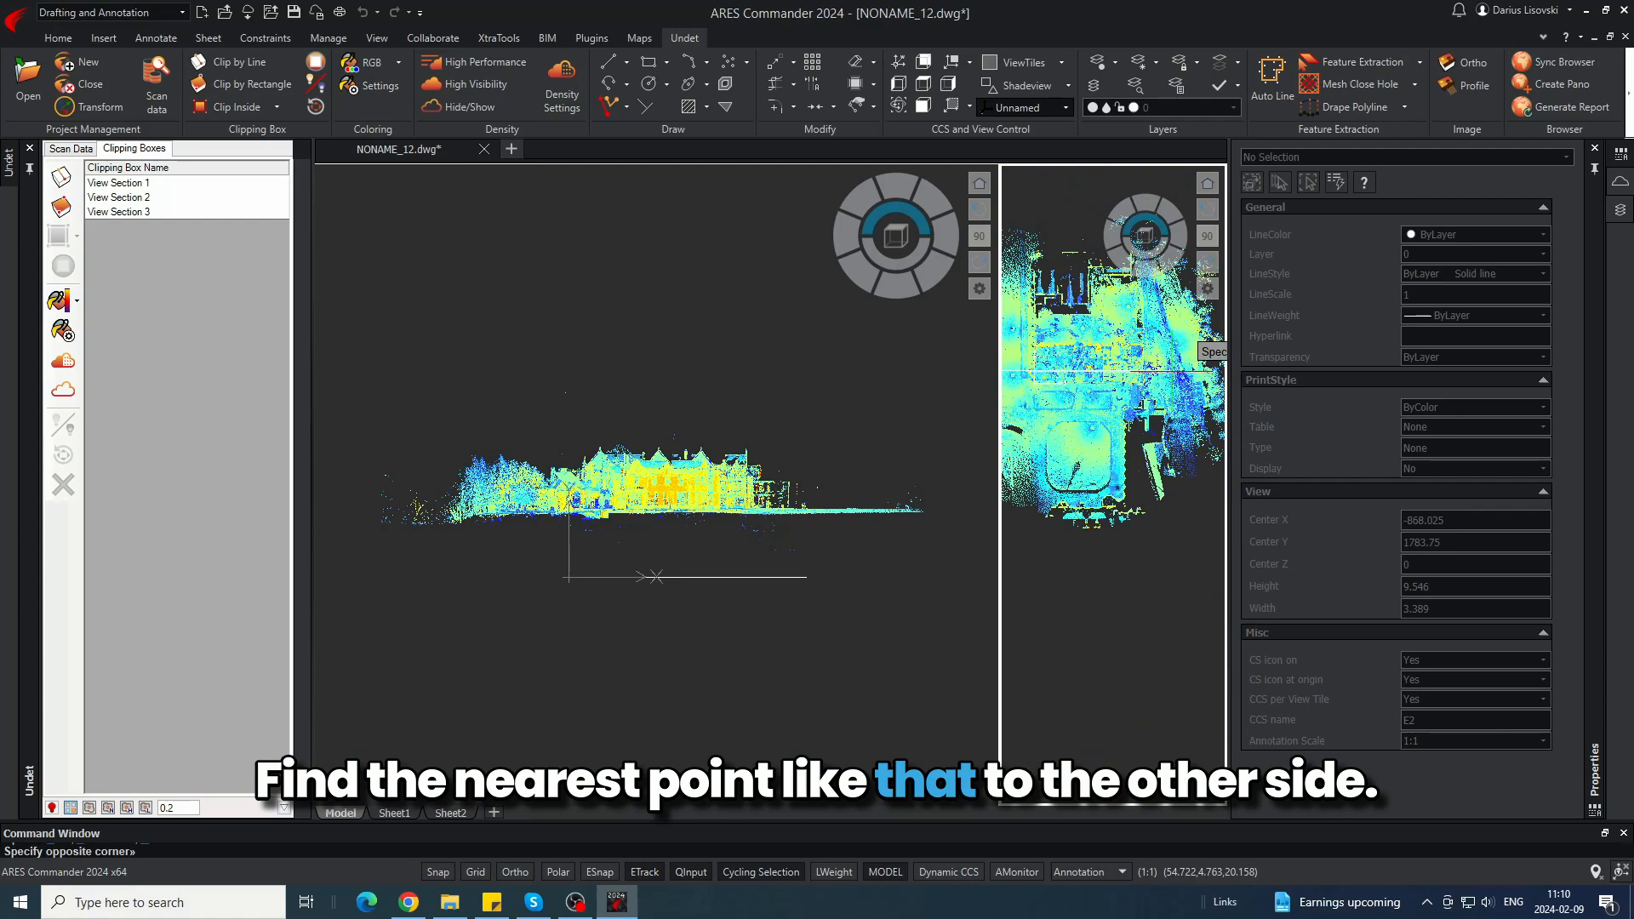
scroll(1191, 371, up, 9)
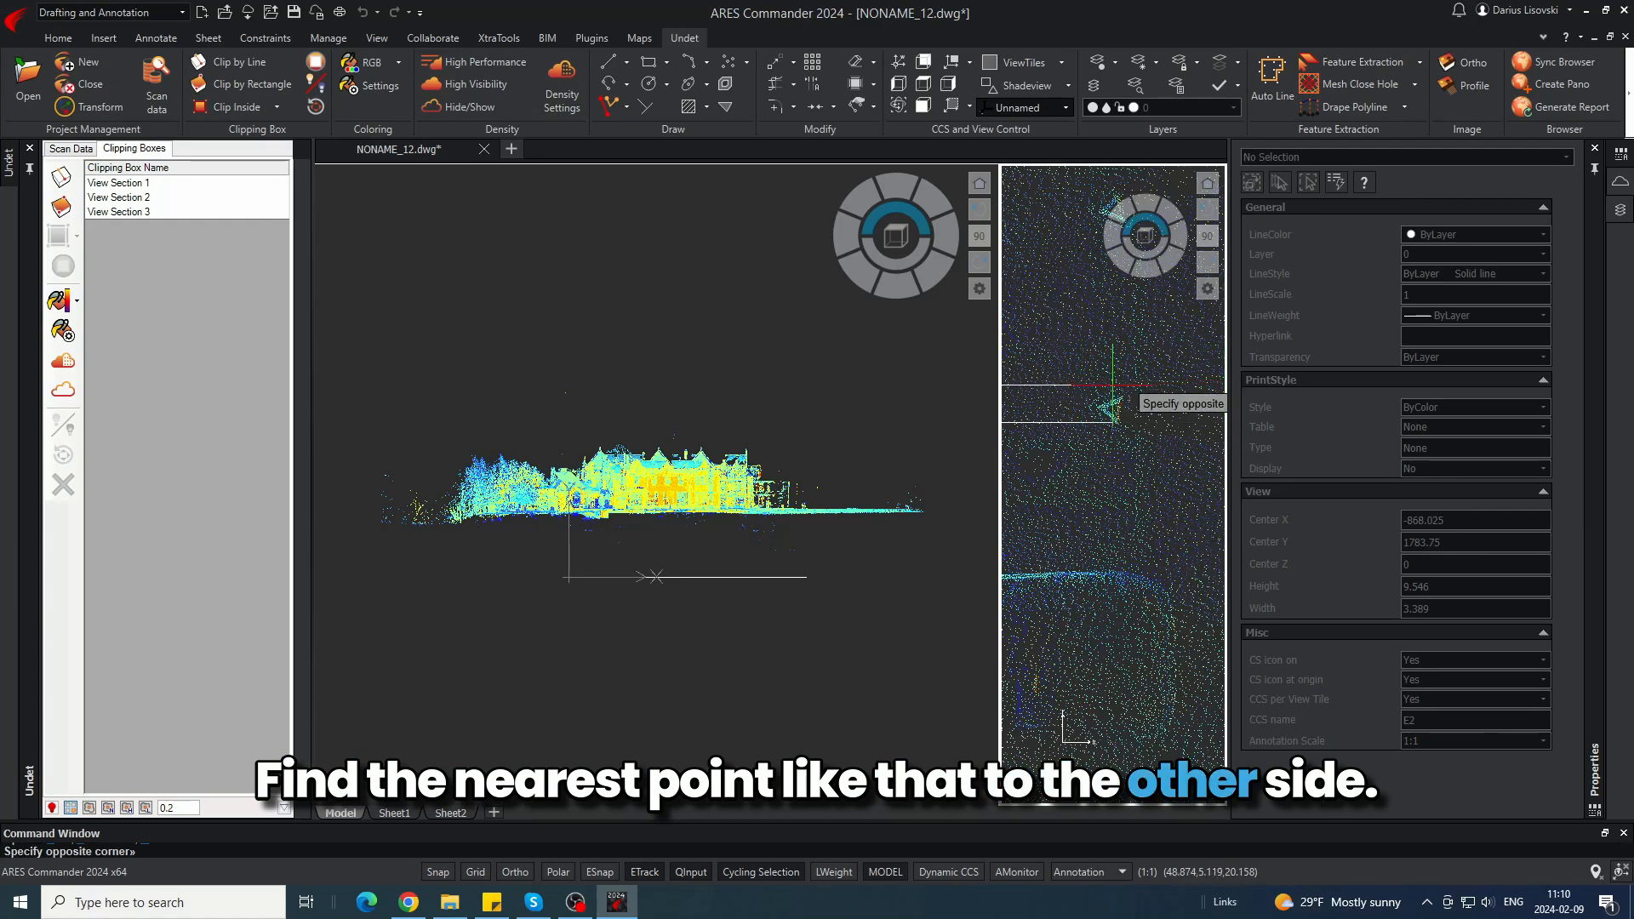
scroll(1106, 399, down, 5)
middle_drag(1173, 431, 1192, 424)
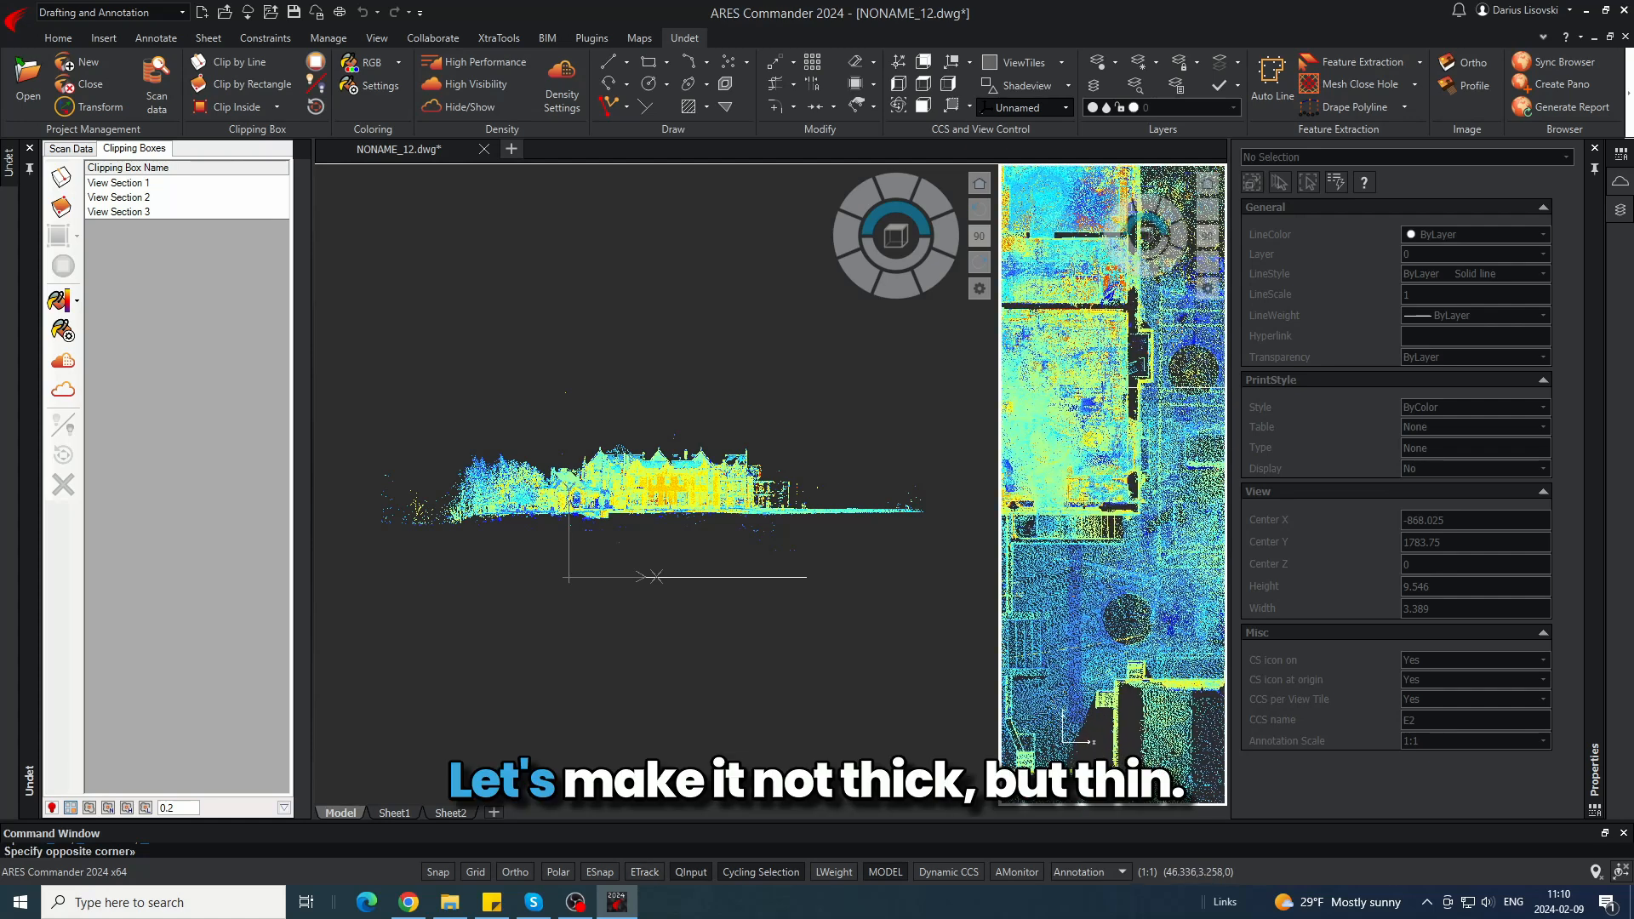
scroll(1186, 381, up, 5)
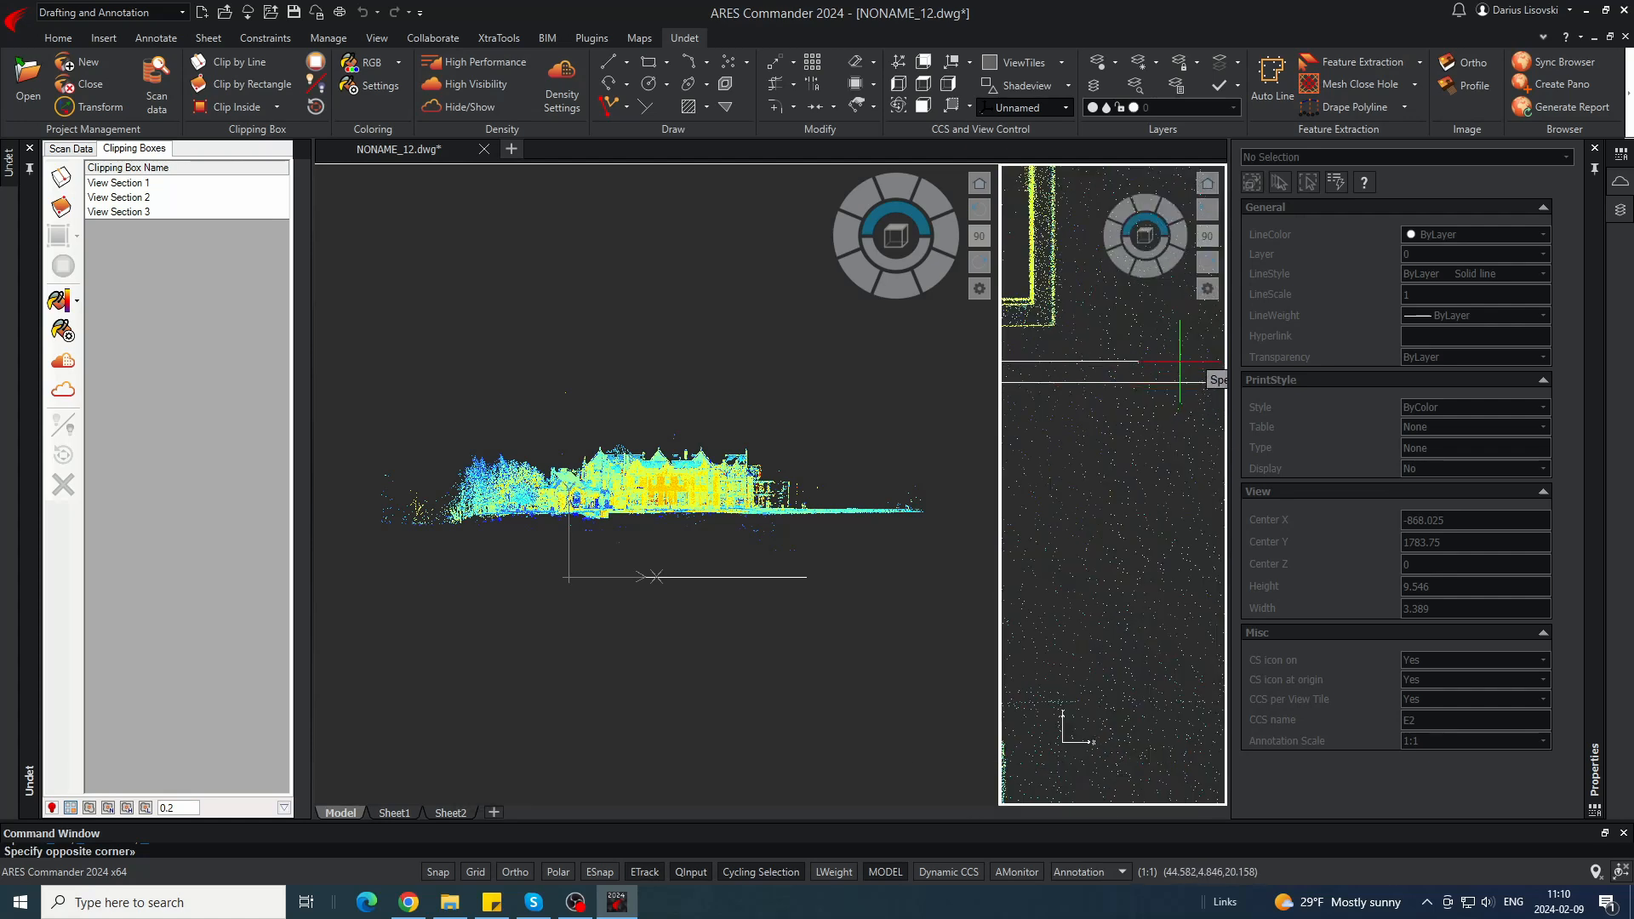
click(1180, 361)
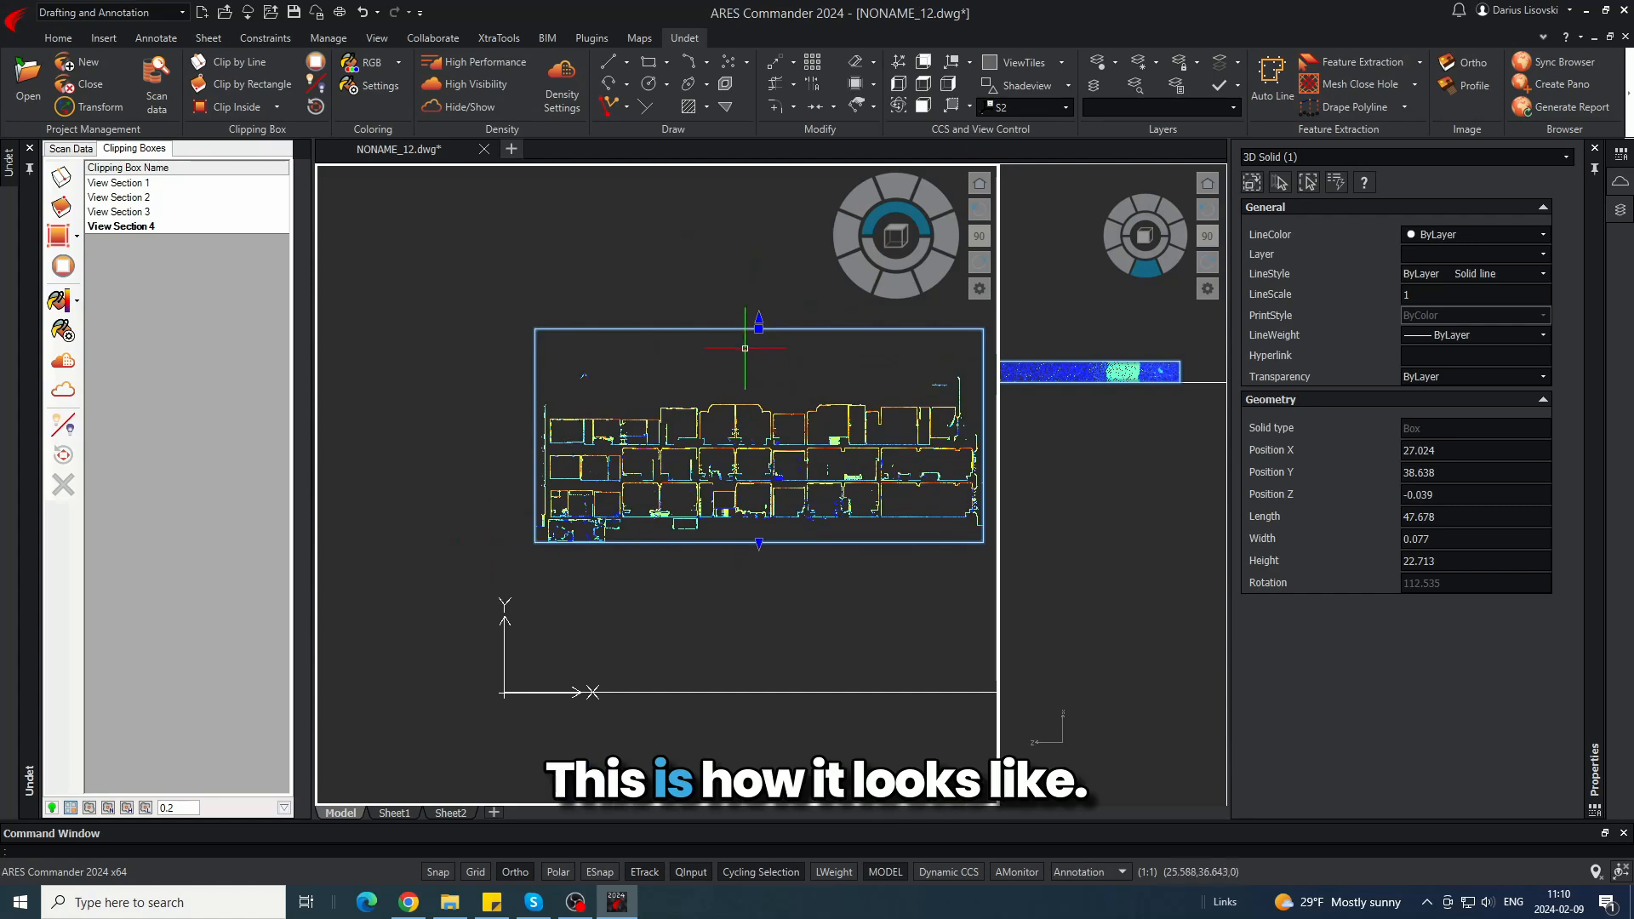
- Reduce the new section clipping box vertically to a height of about 20.5 using its grips
click(758, 323)
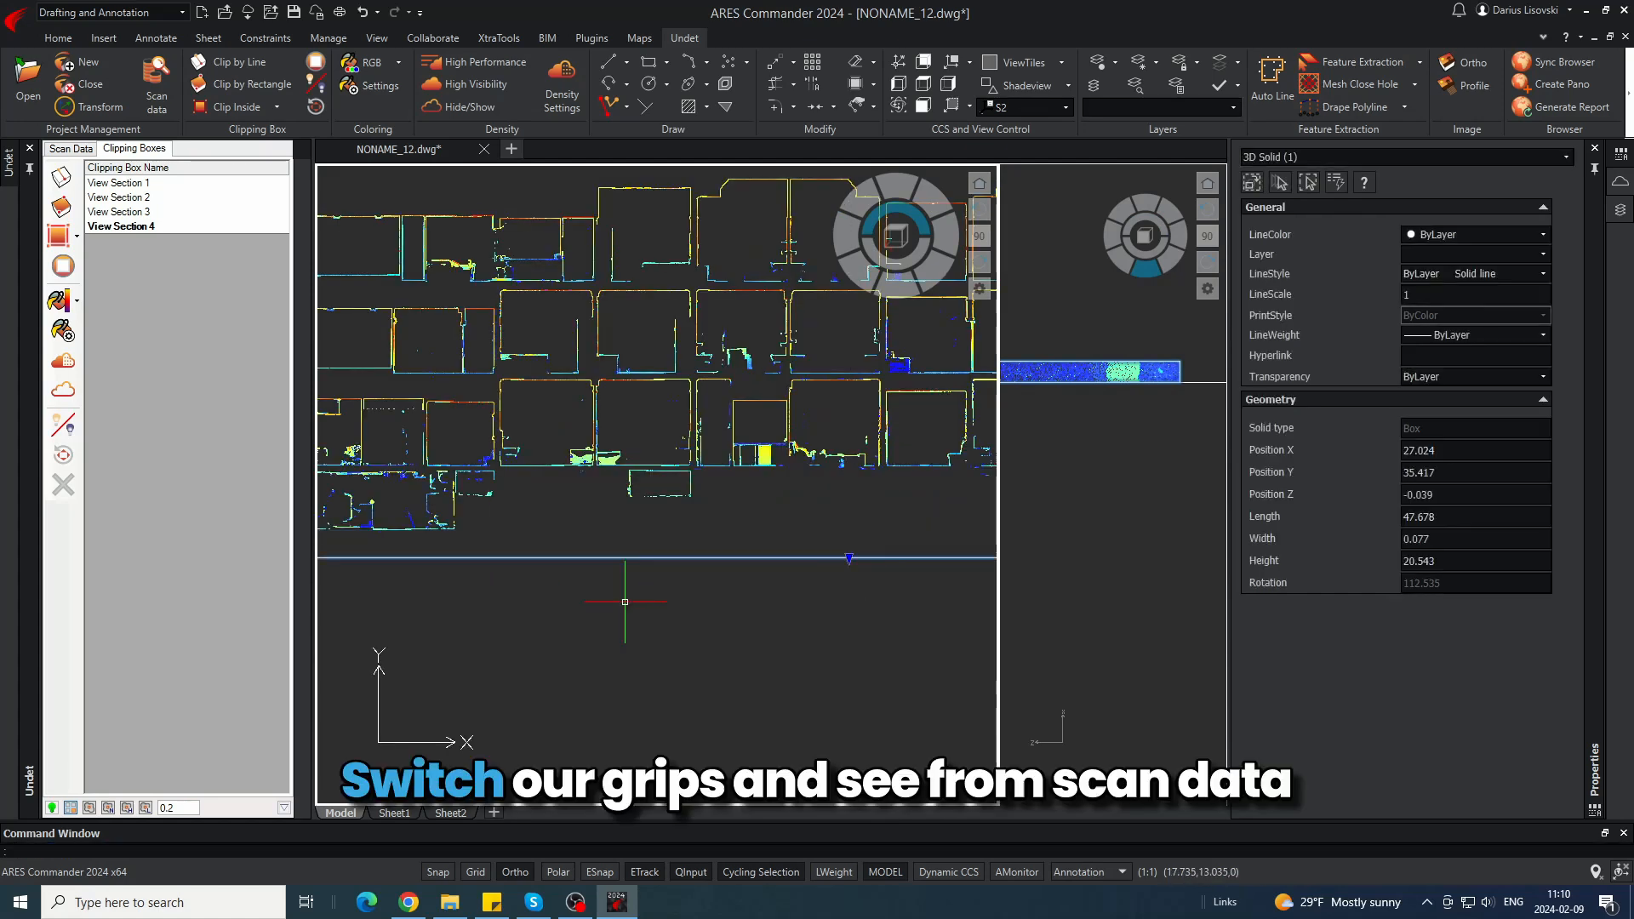
key(Escape)
middle_drag(492, 598, 731, 624)
scroll(539, 510, up, 4)
- Review the scan lists of the 203_Second and 201_Ground groups to check that all scans are loaded
click(74, 149)
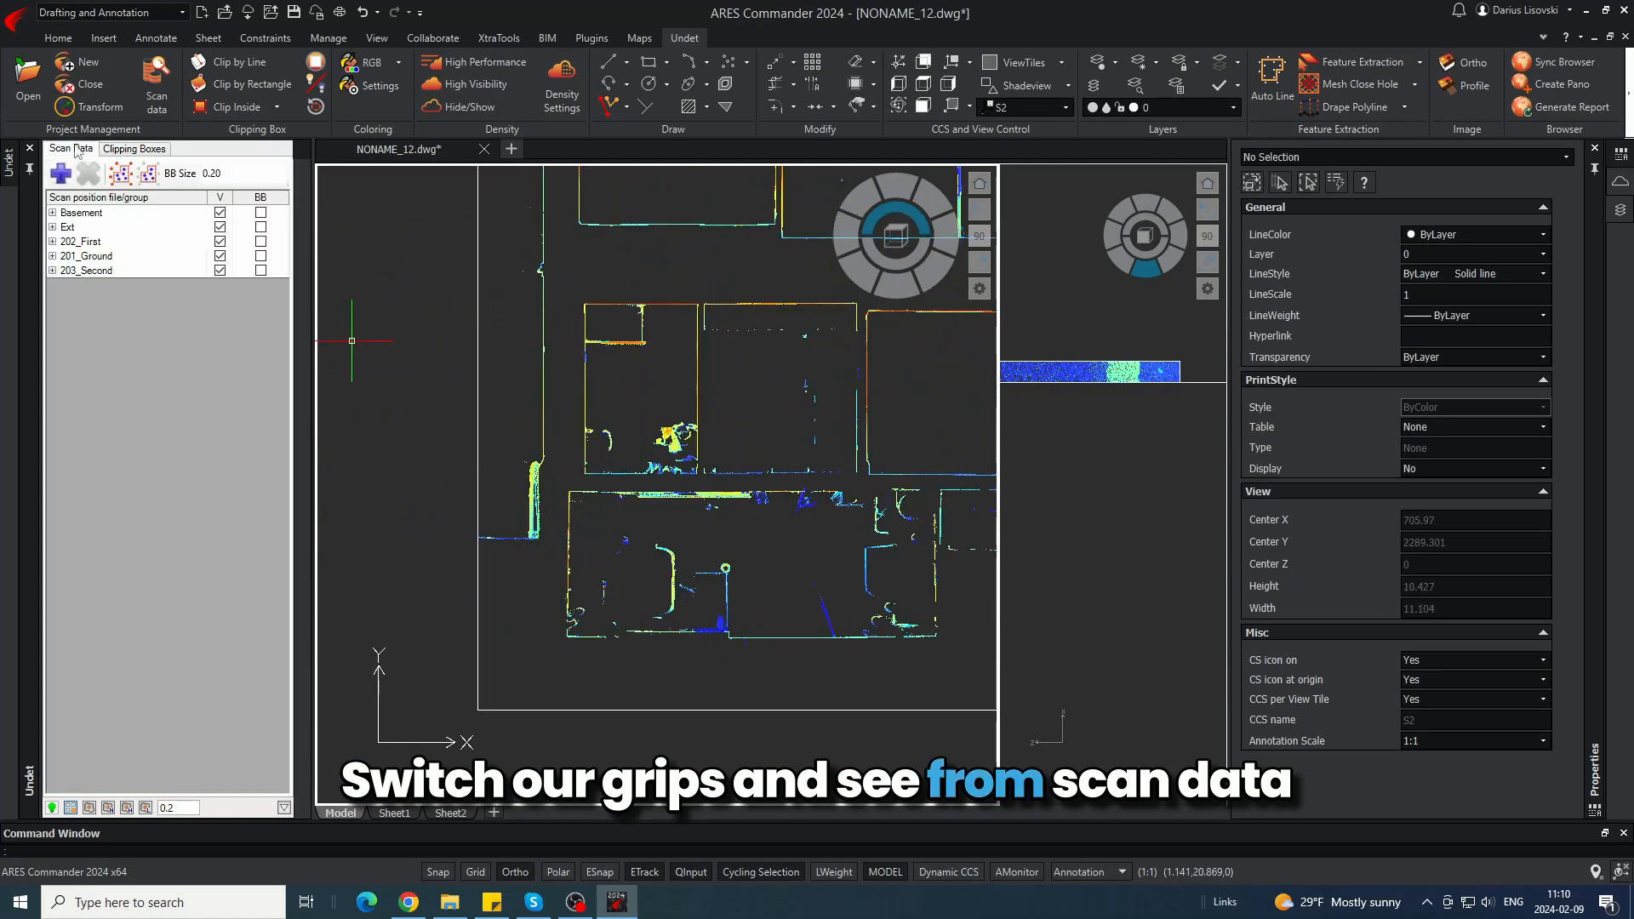
click(53, 270)
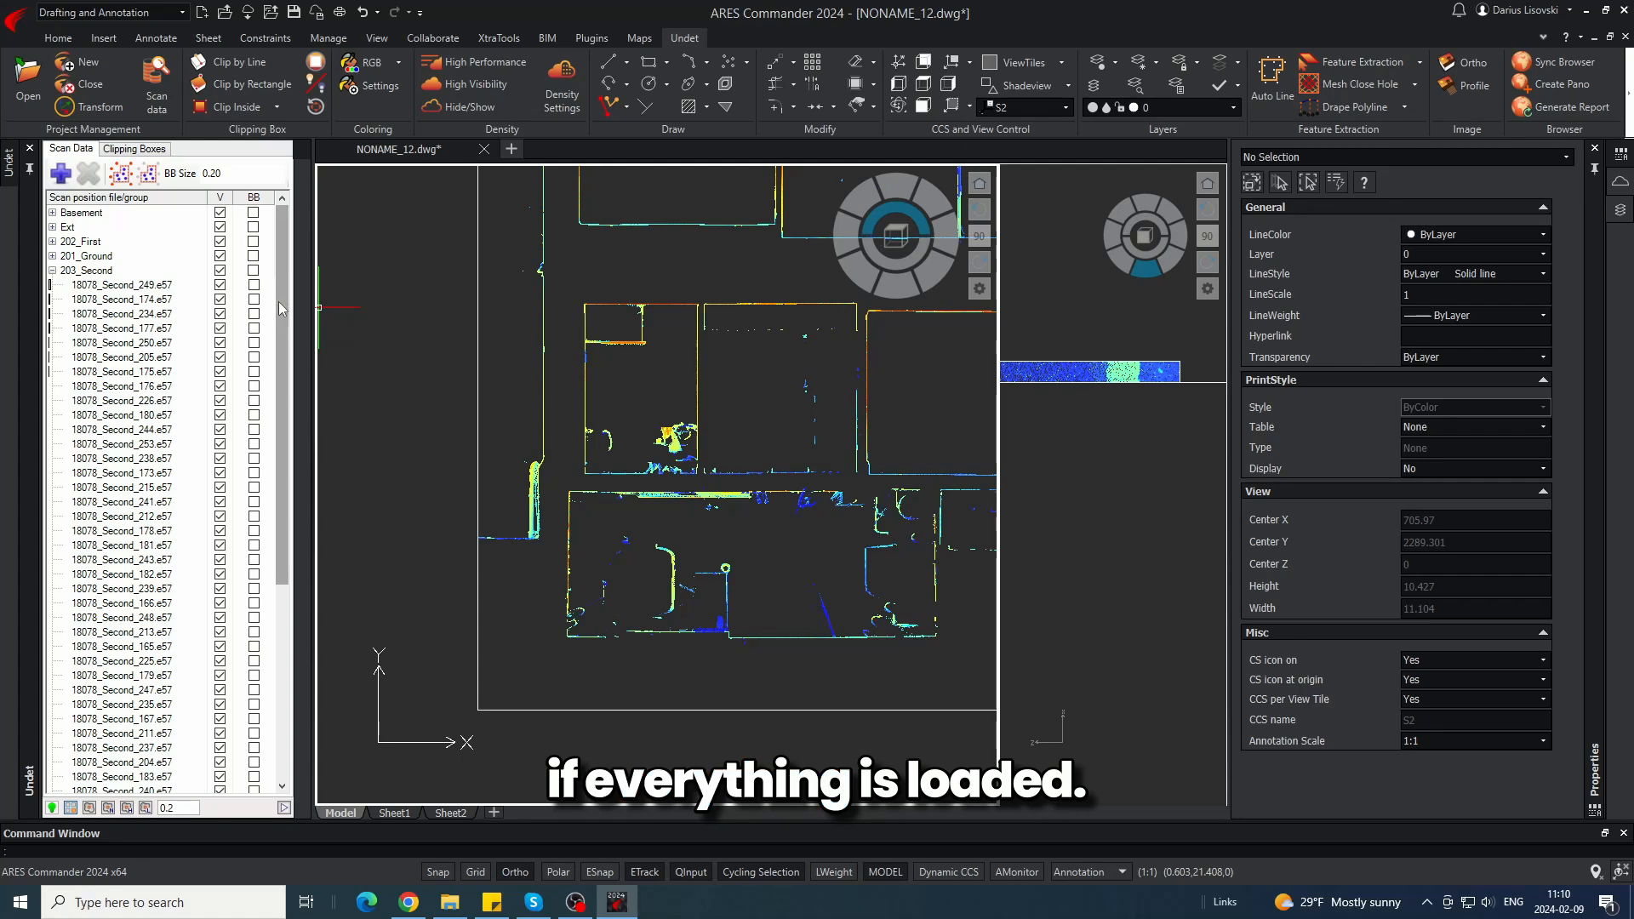
drag(282, 332, 132, 343)
click(53, 270)
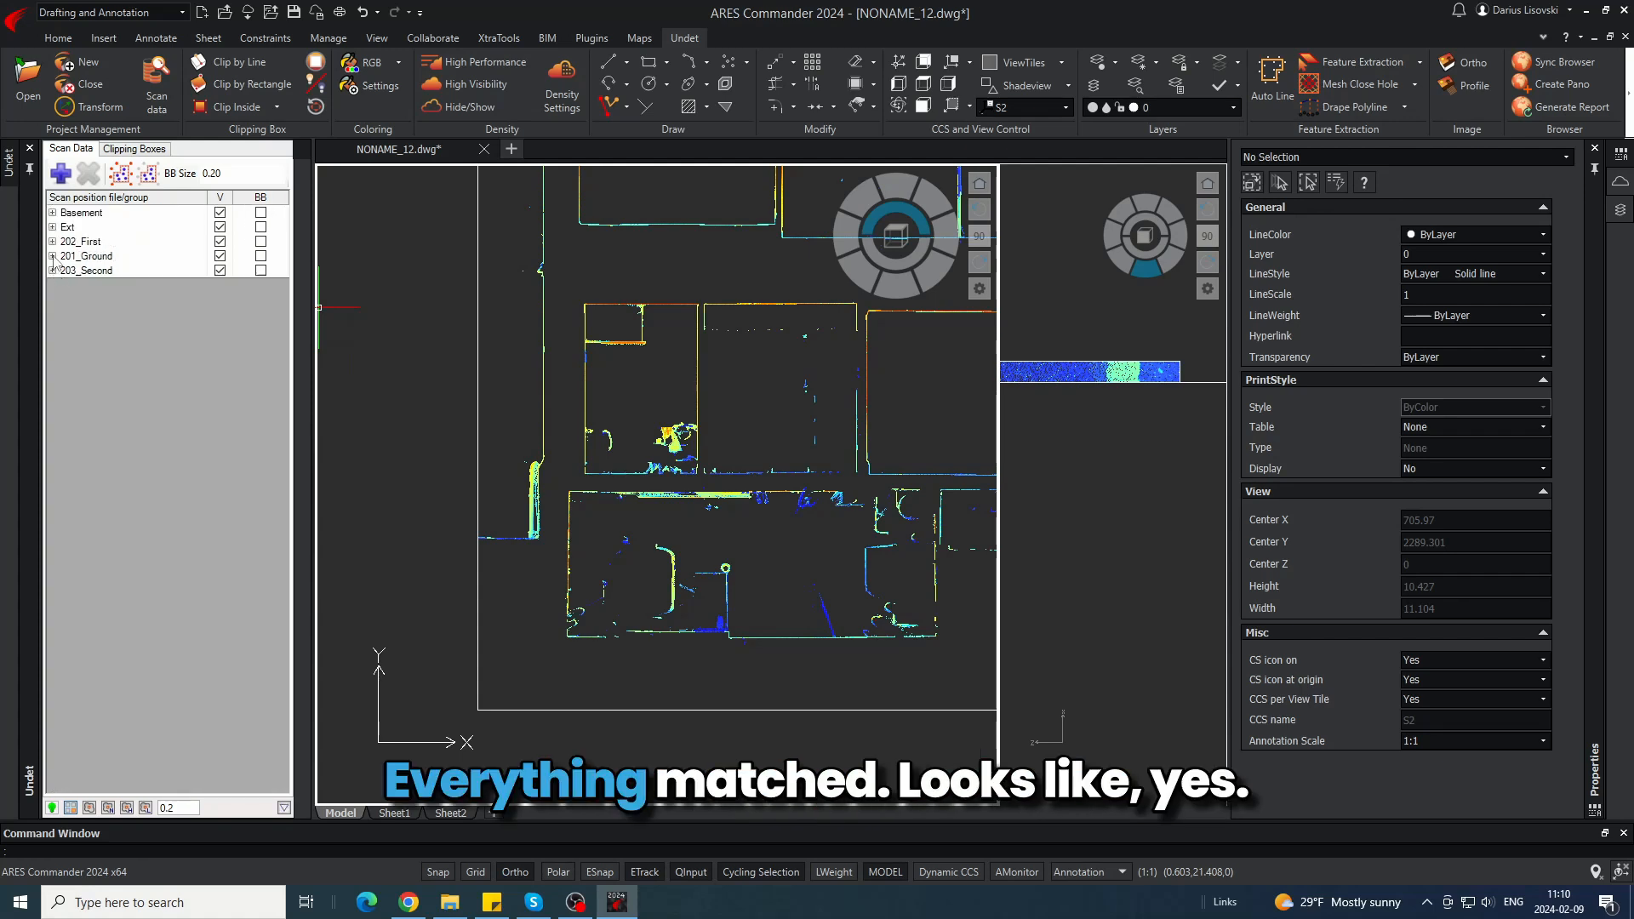
click(52, 256)
drag(282, 273, 111, 311)
click(53, 256)
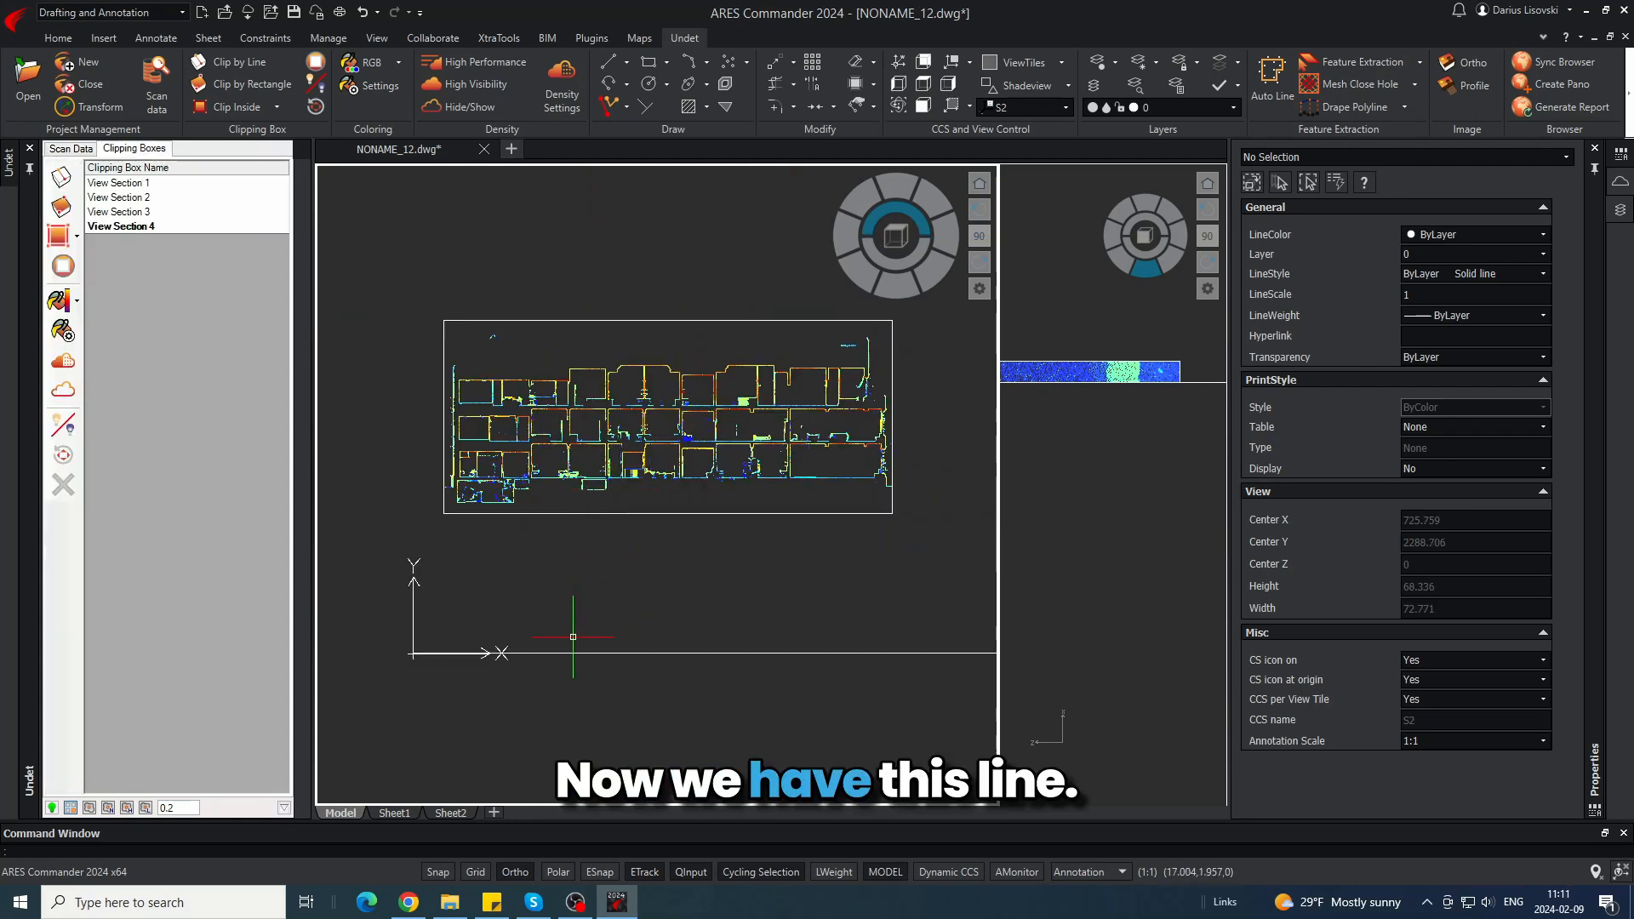
- Generate an orthophoto of the clipped section with the dialog's existing settings, framing the whole clipping box, and inspect the image
click(554, 653)
key(Escape)
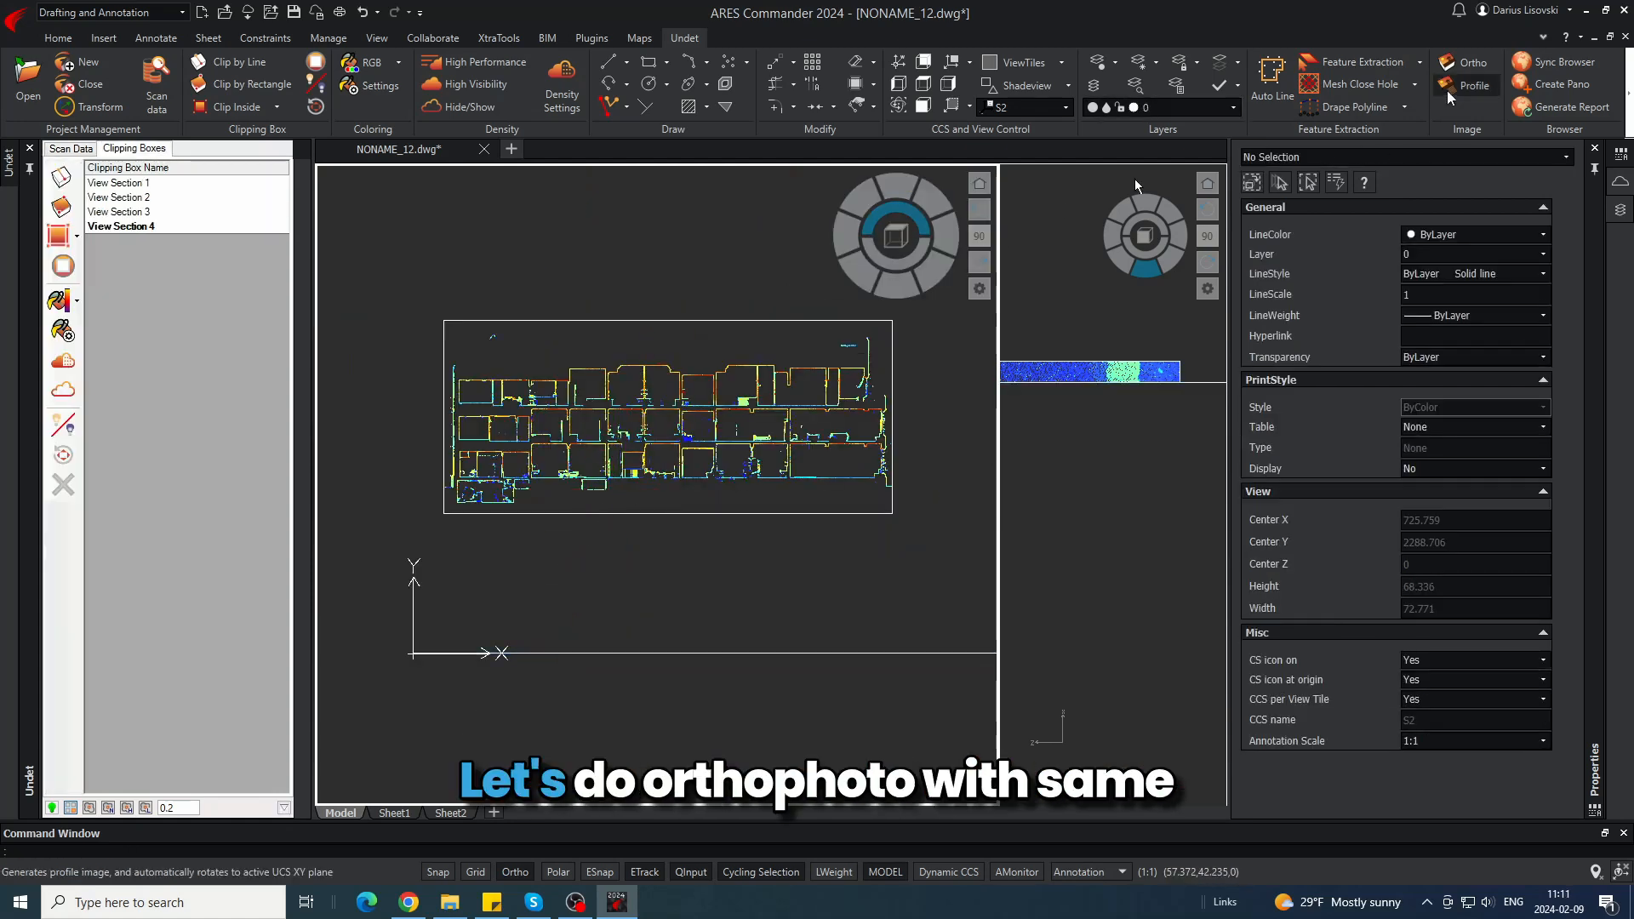
click(1475, 73)
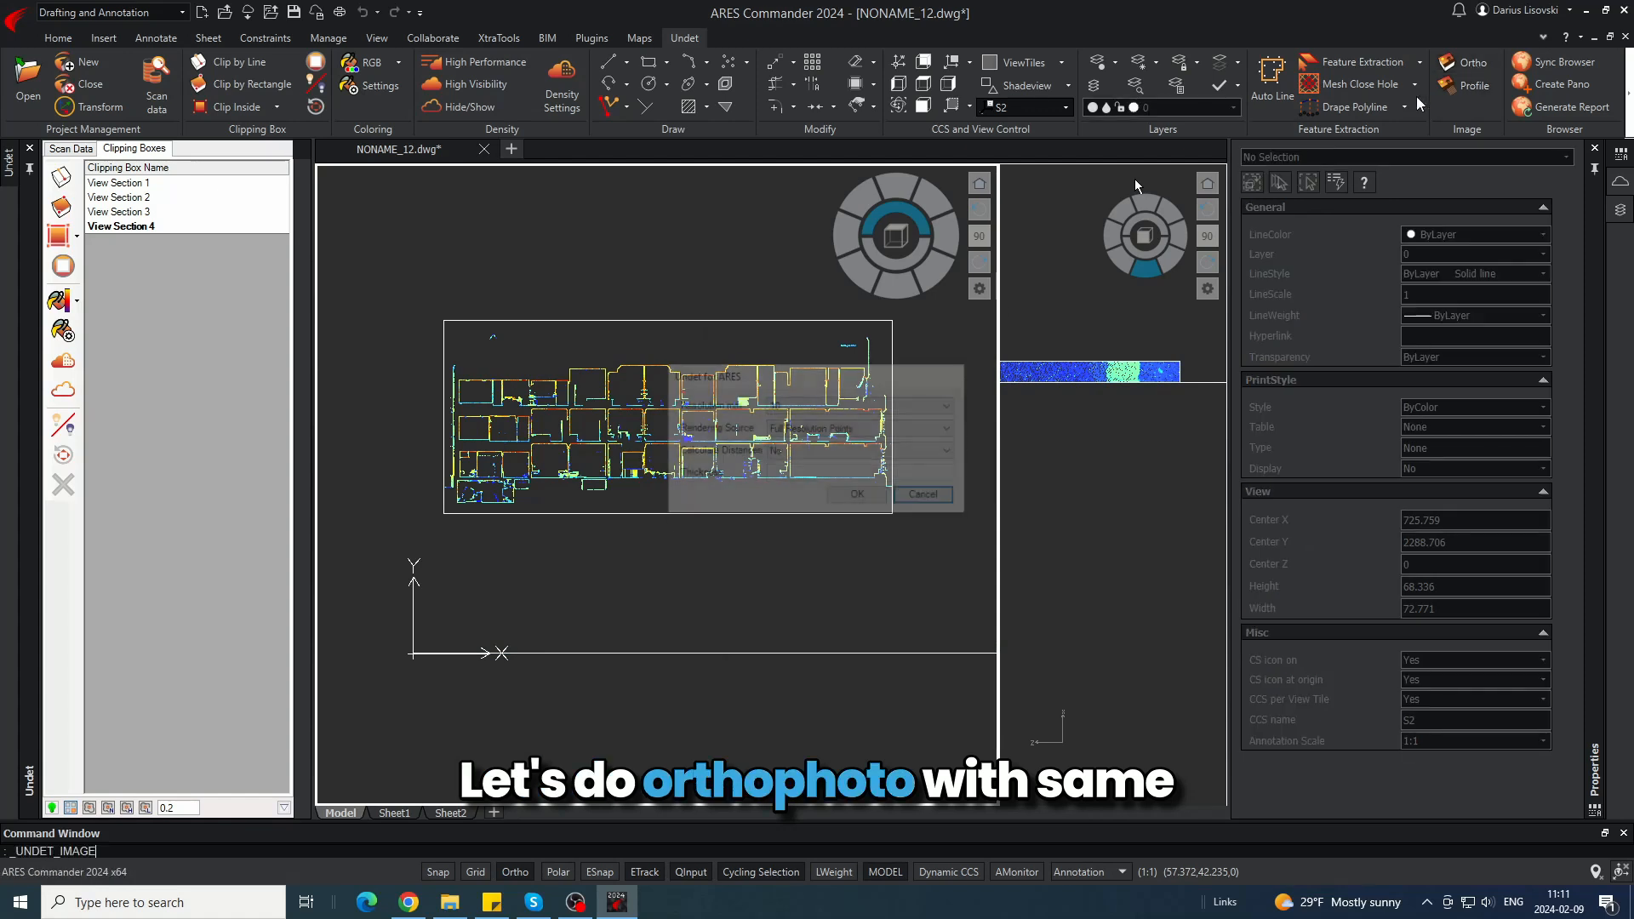
click(859, 497)
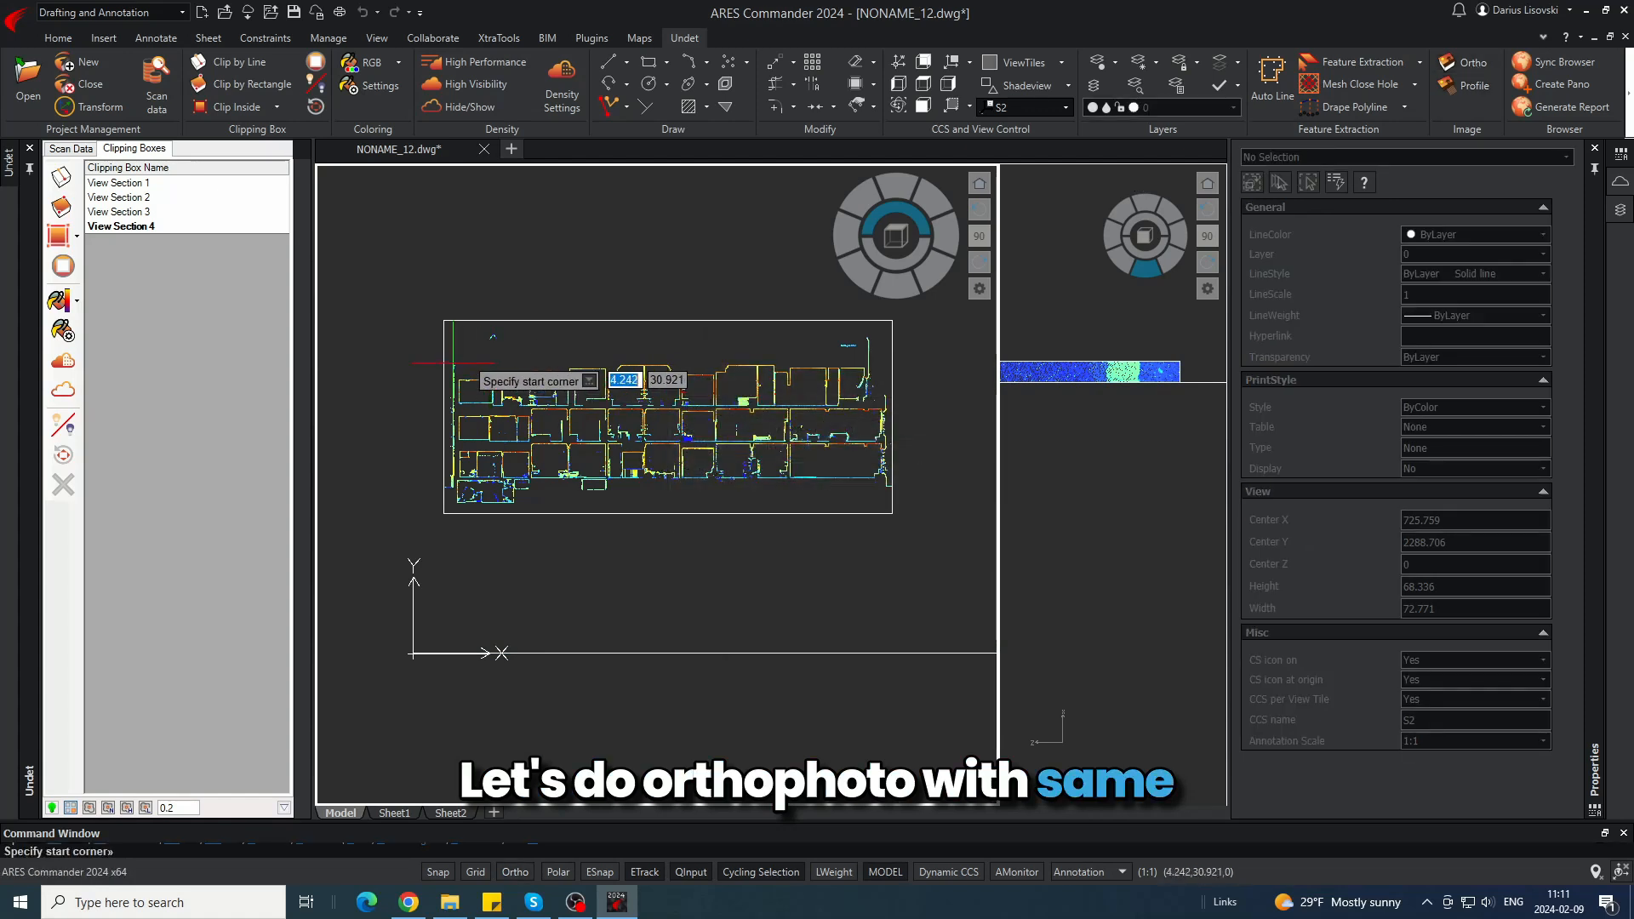
click(439, 313)
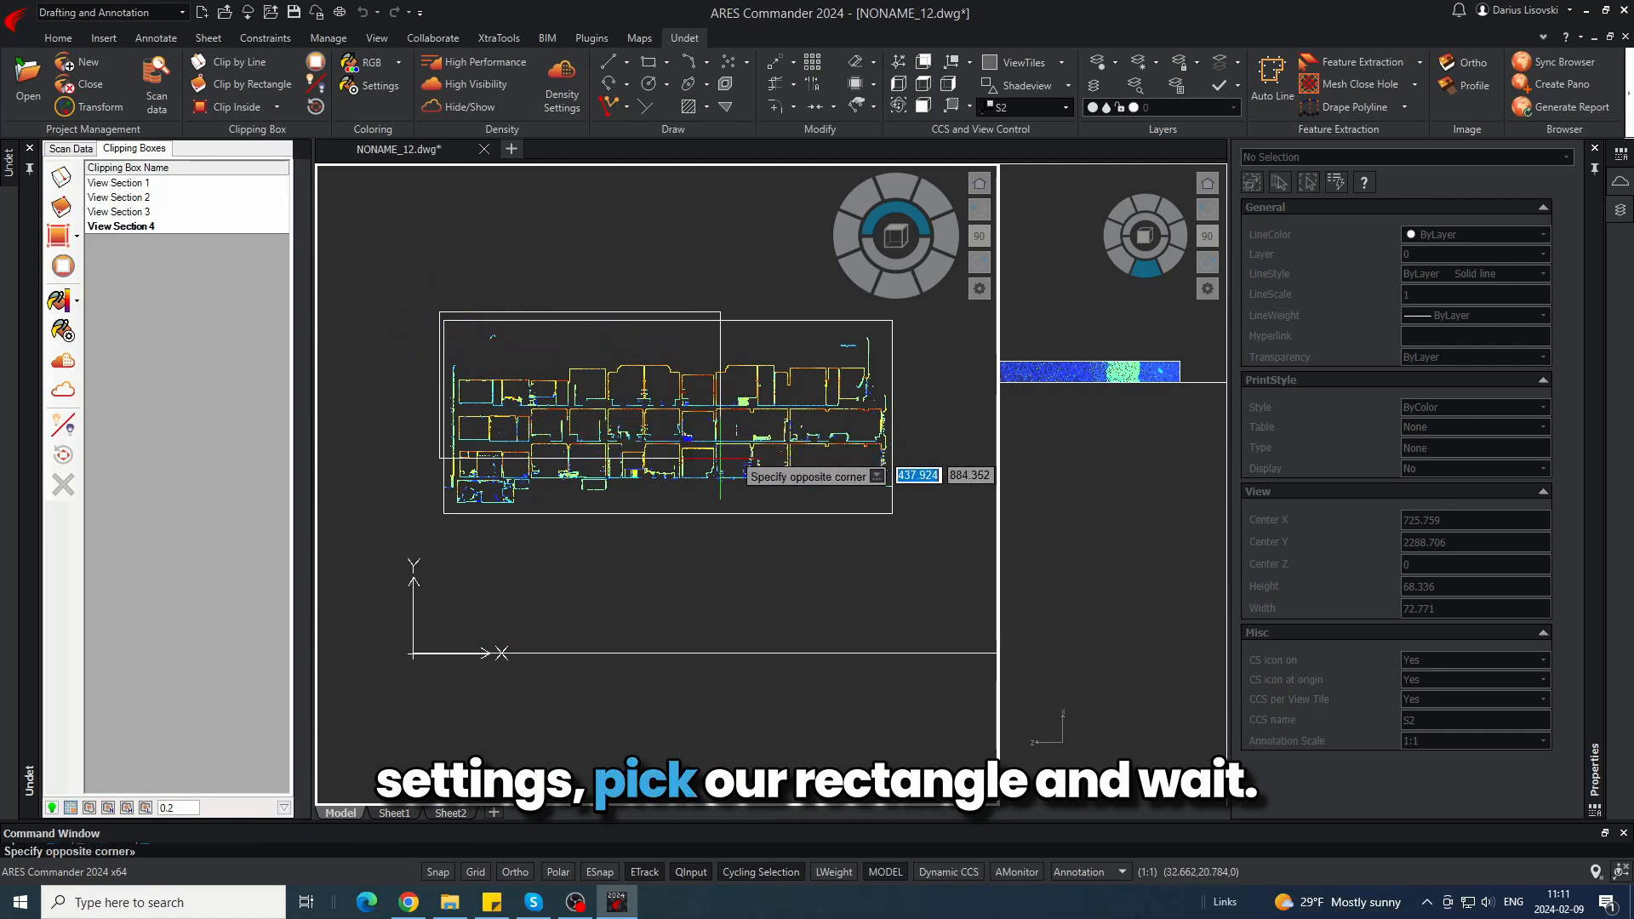
click(900, 508)
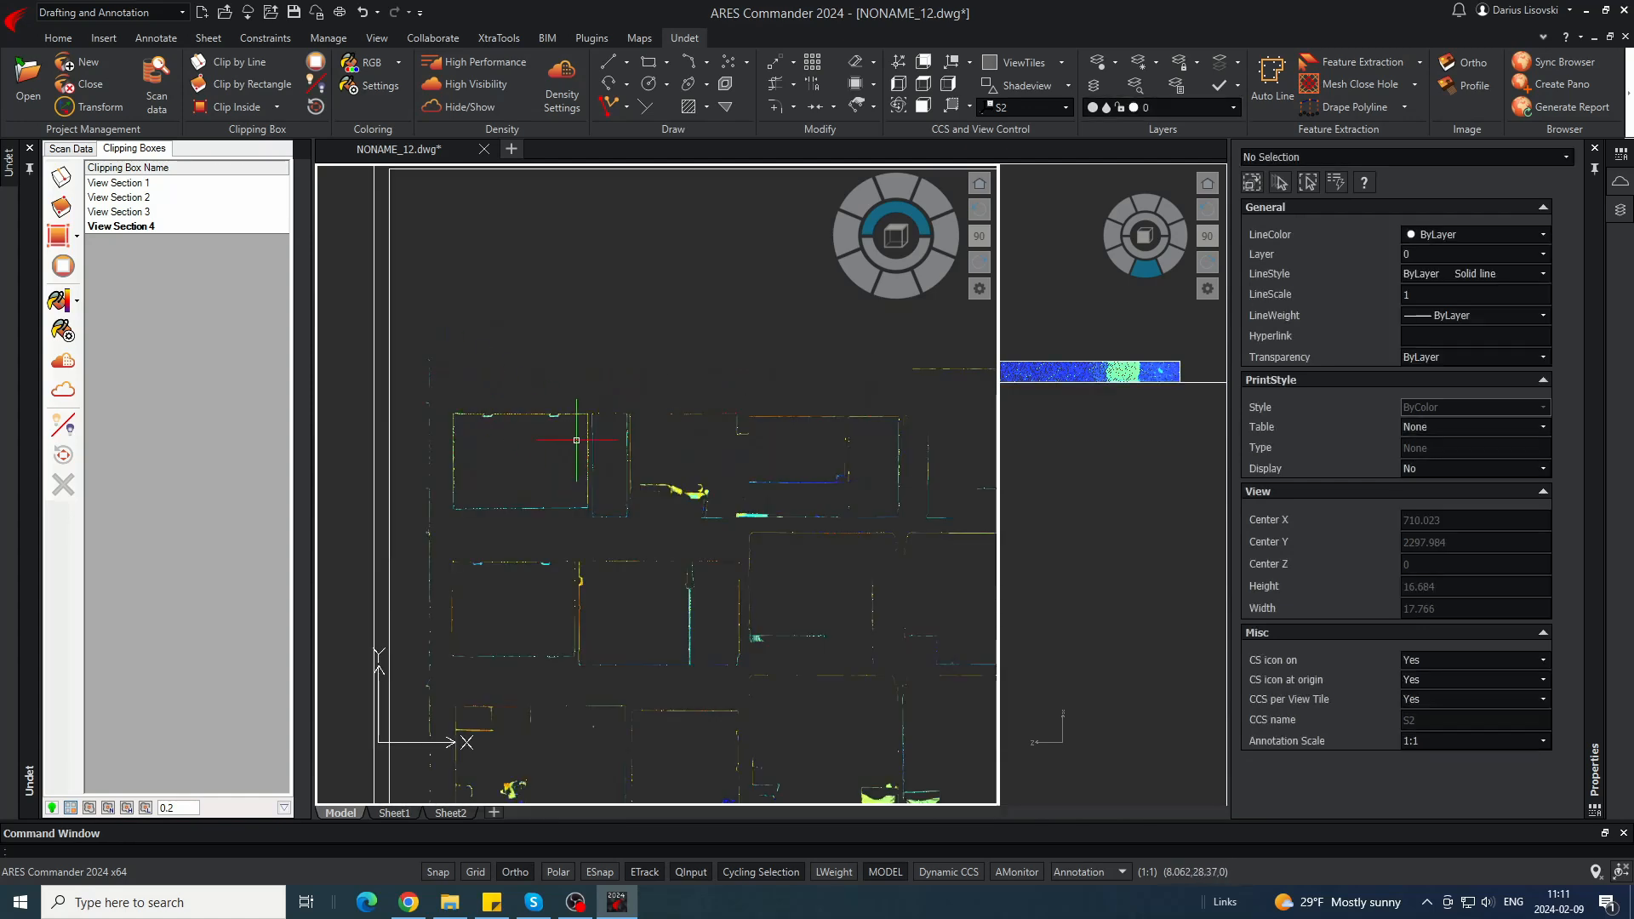
scroll(576, 440, up, 4)
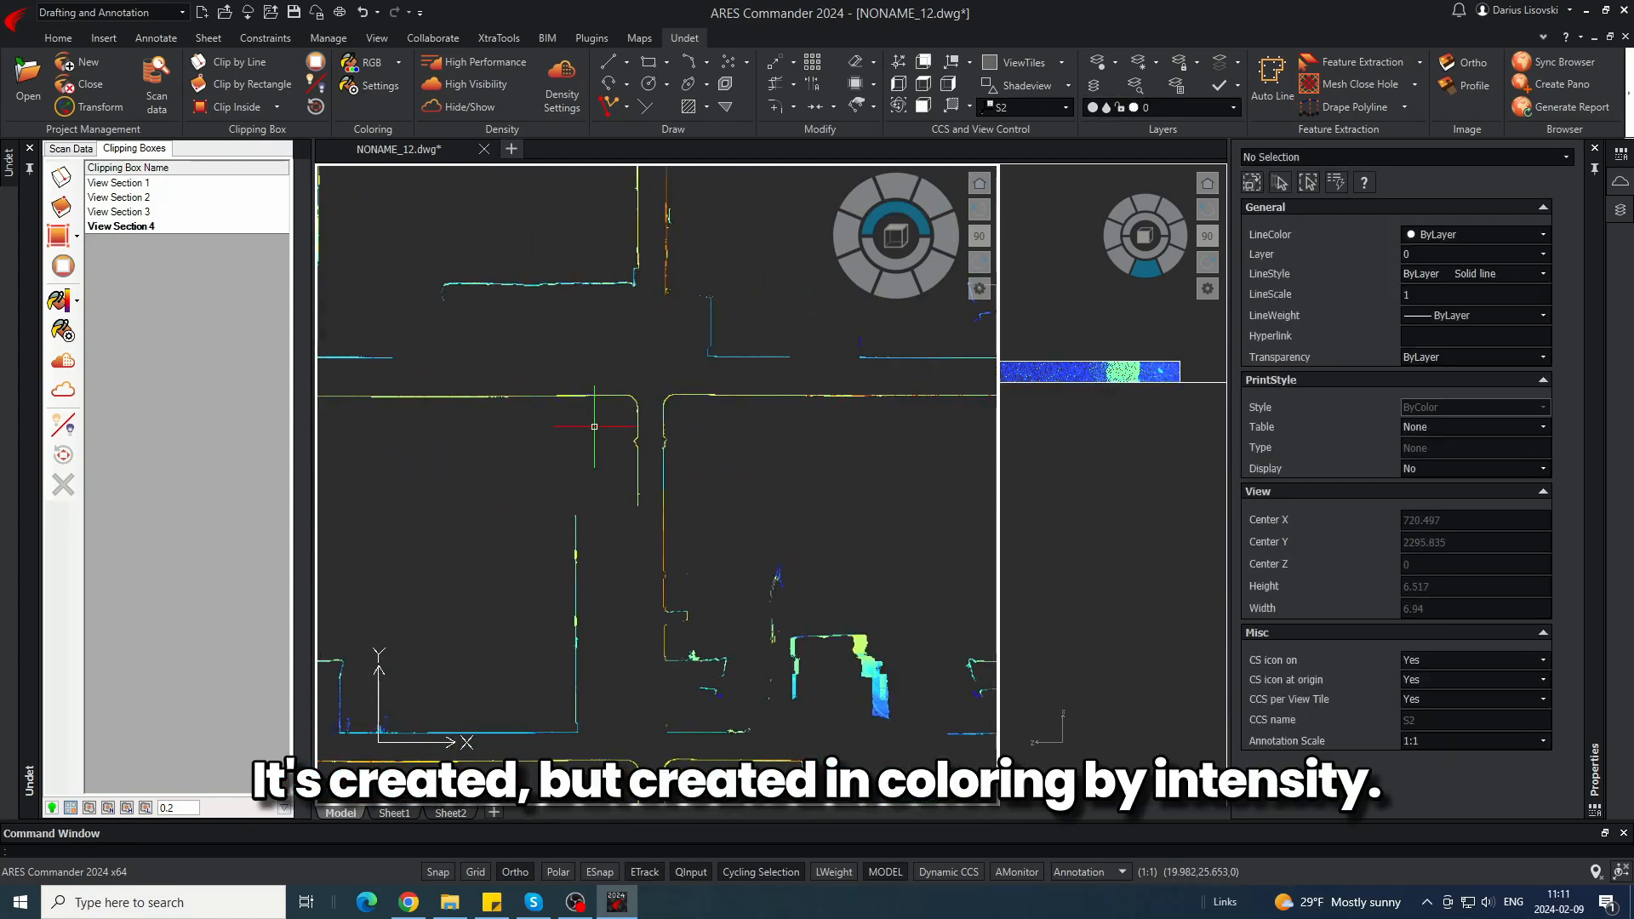
scroll(865, 430, down, 8)
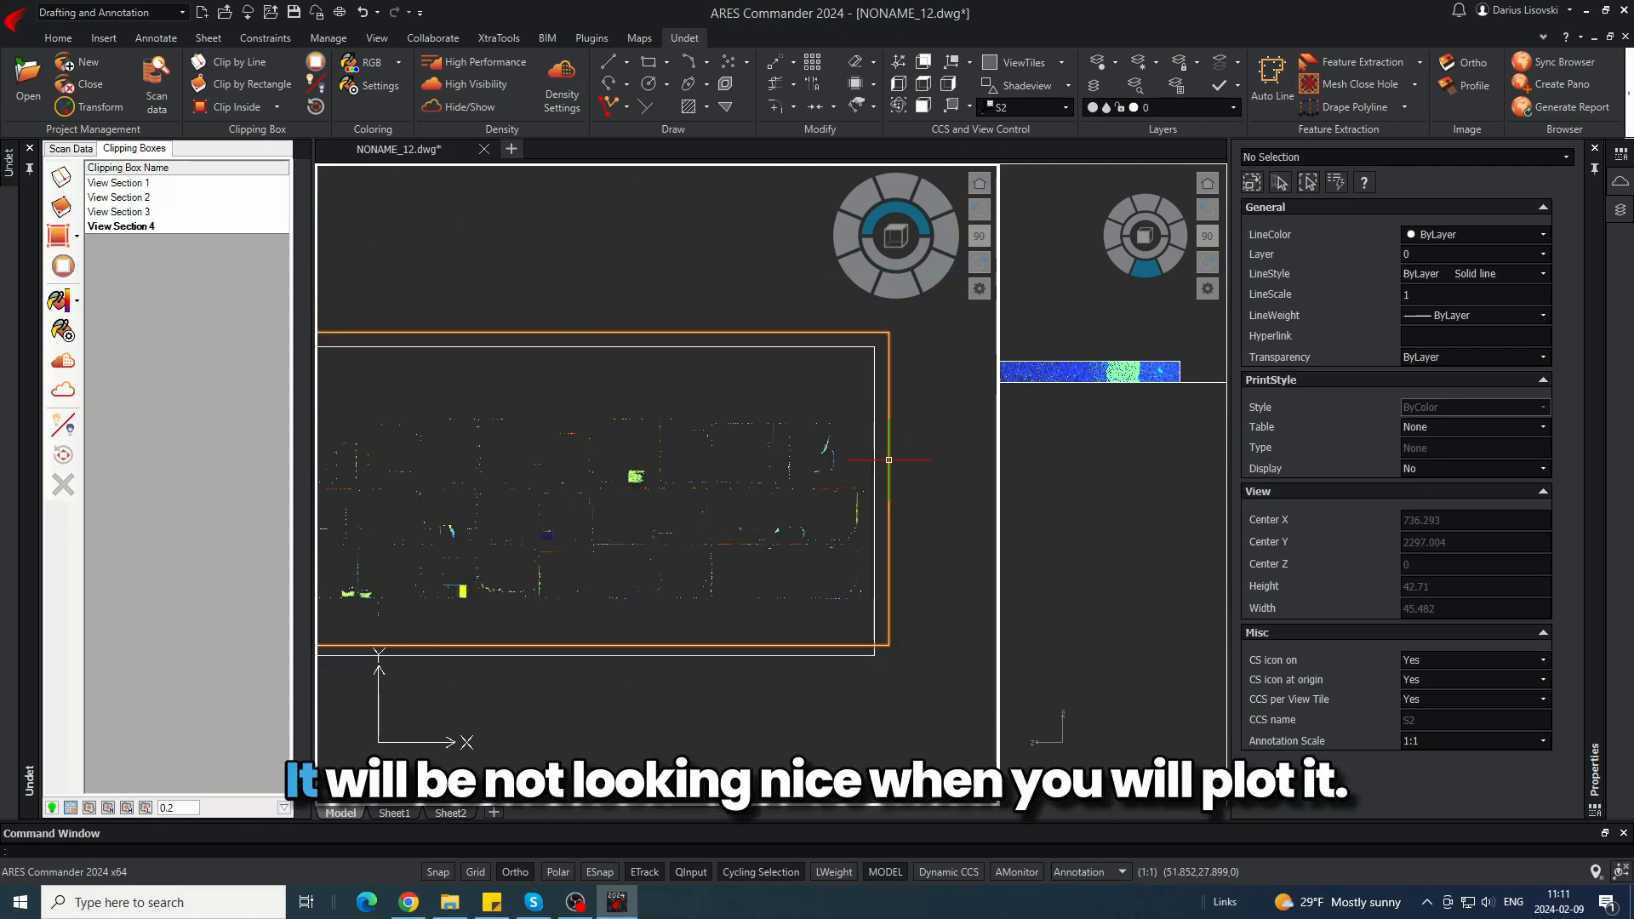
- Replace the section orthophoto with a new one generated from the clipped point cloud coloured by RGB
click(888, 459)
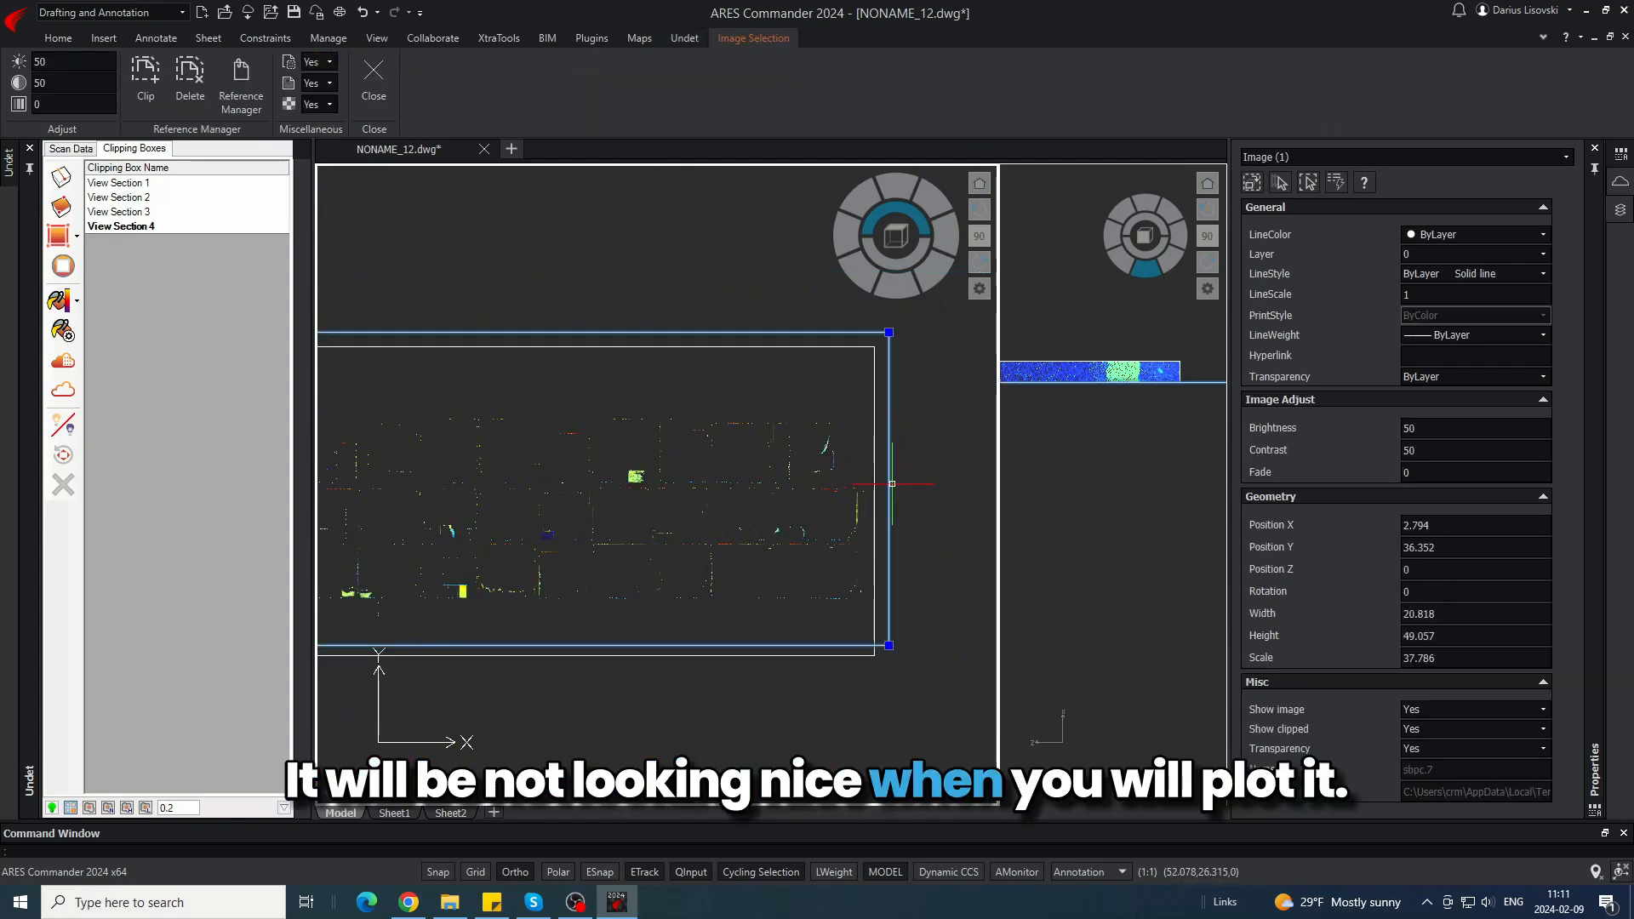
key(Escape)
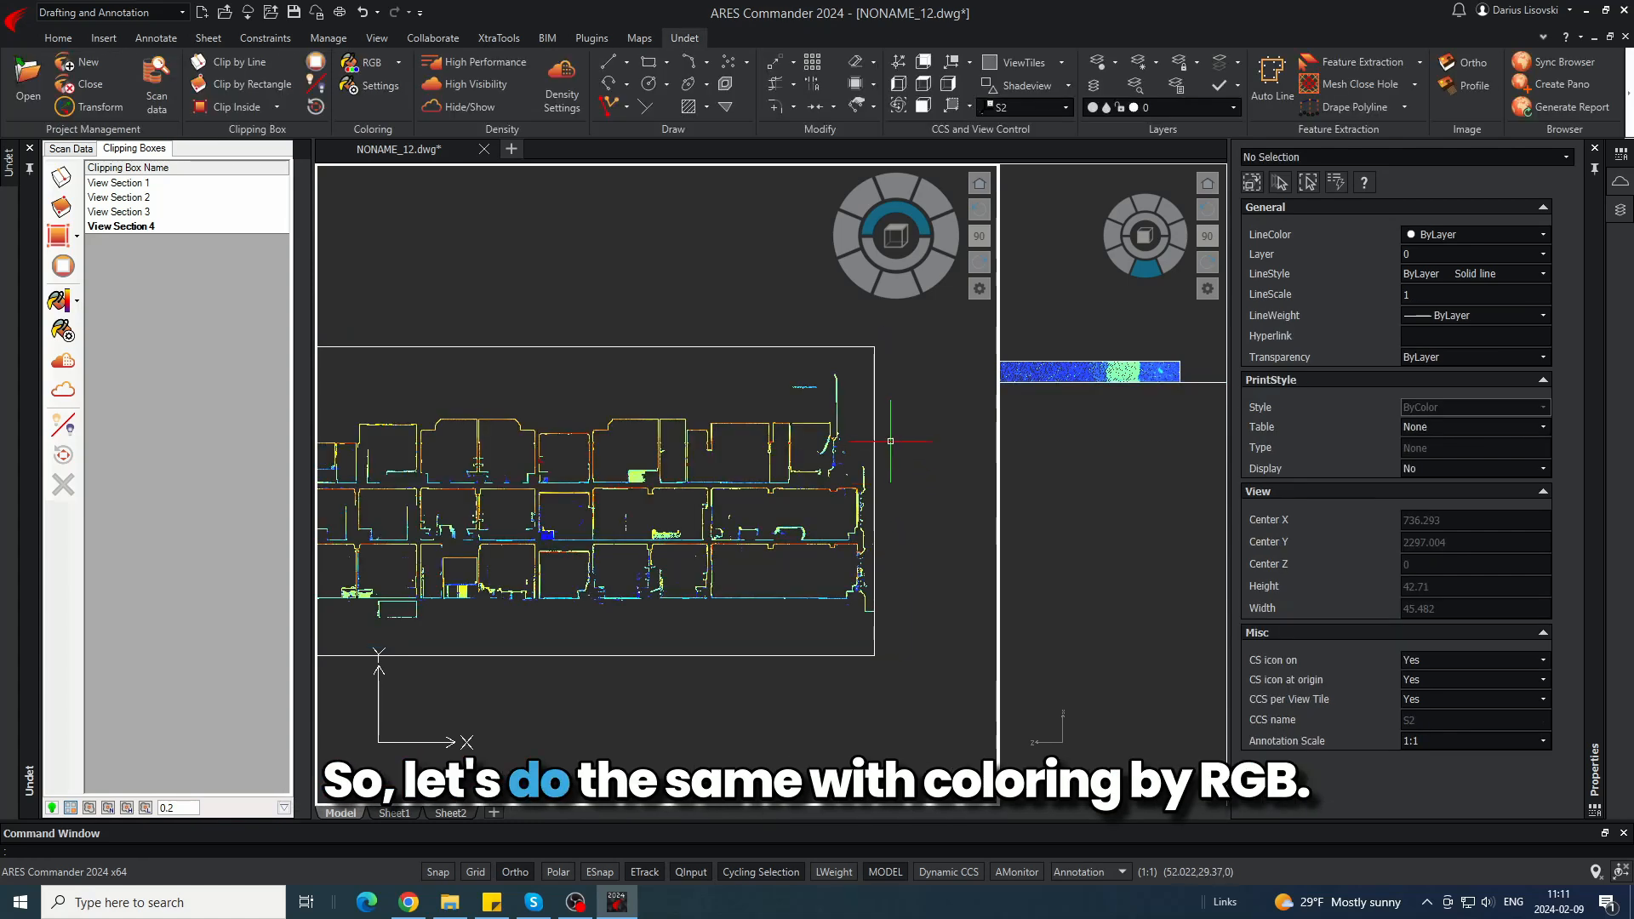
scroll(892, 483, down, 2)
click(78, 303)
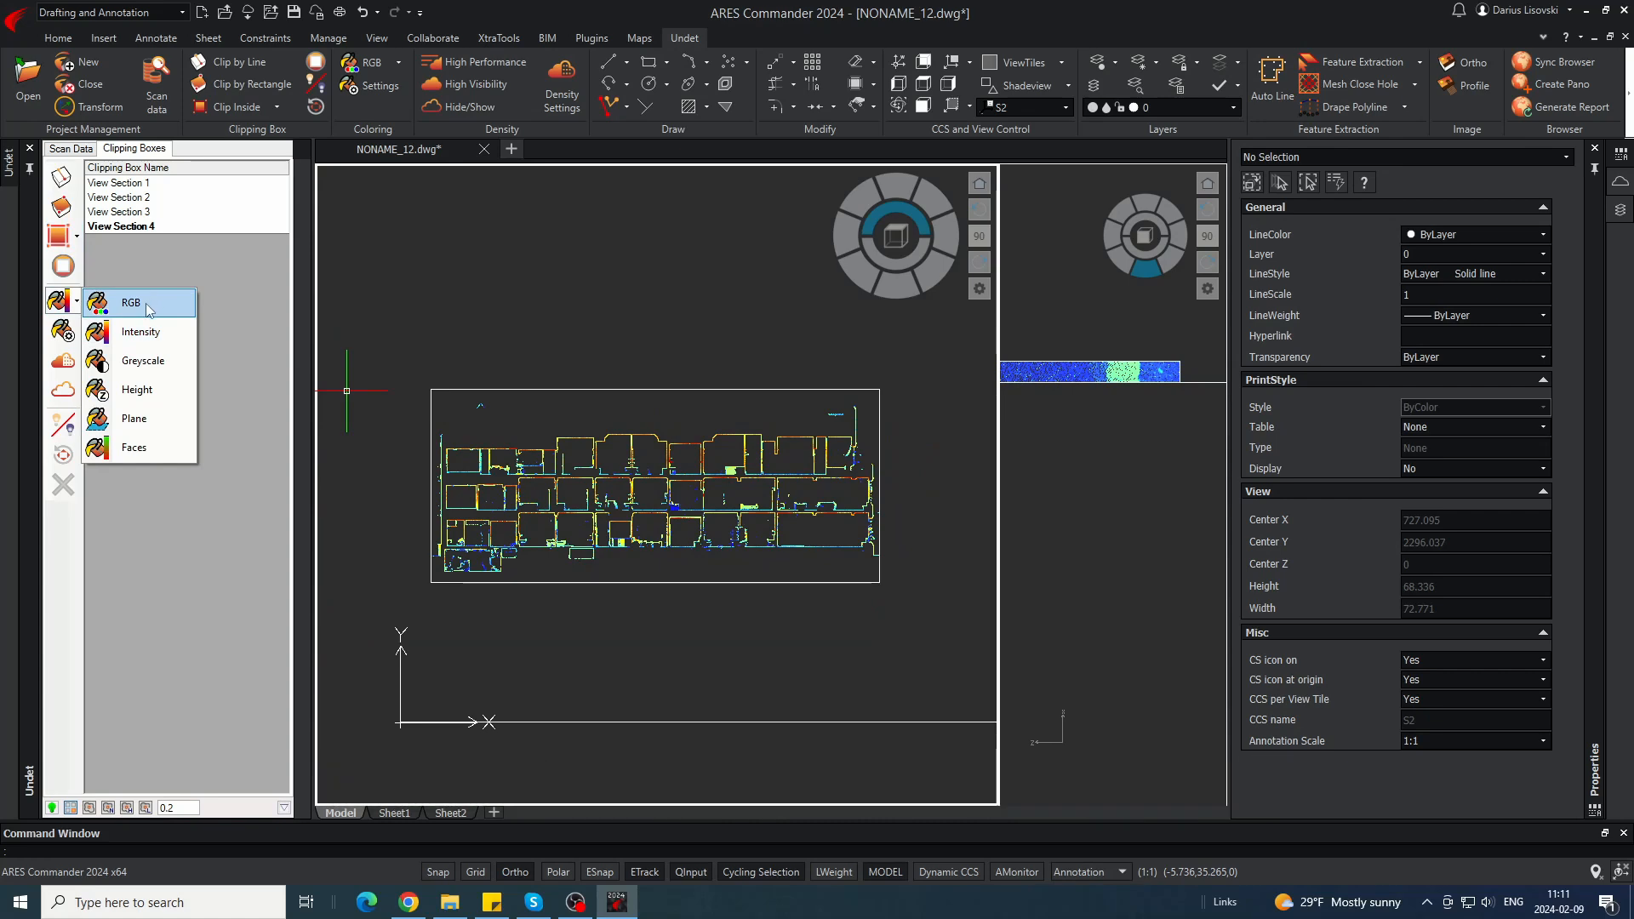
click(131, 303)
click(889, 412)
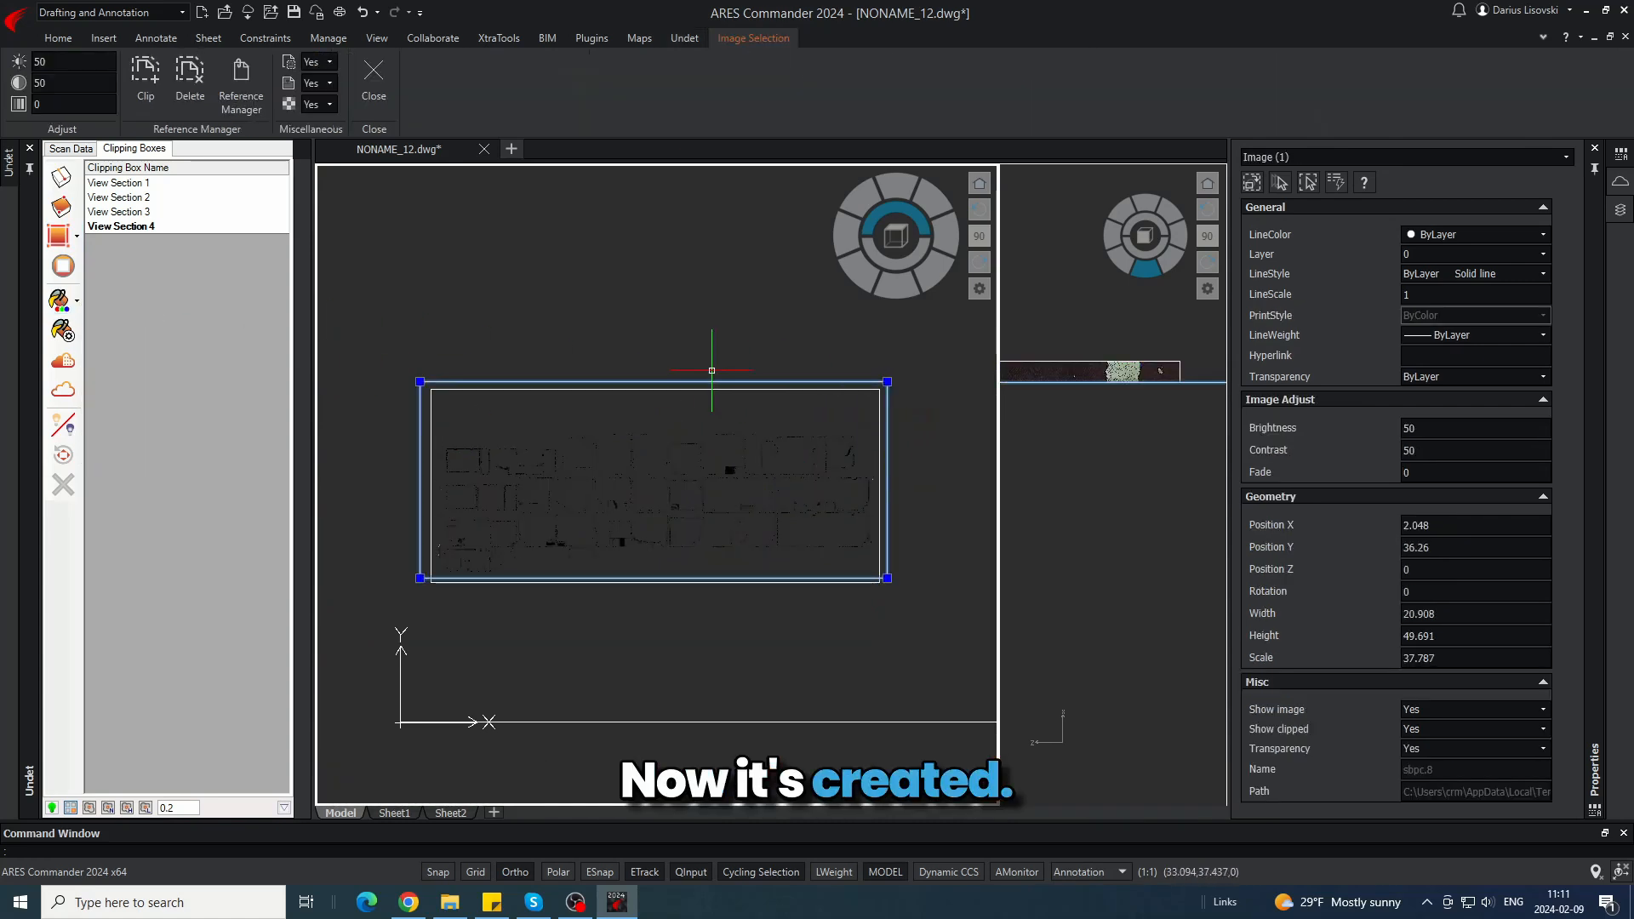
key(Escape)
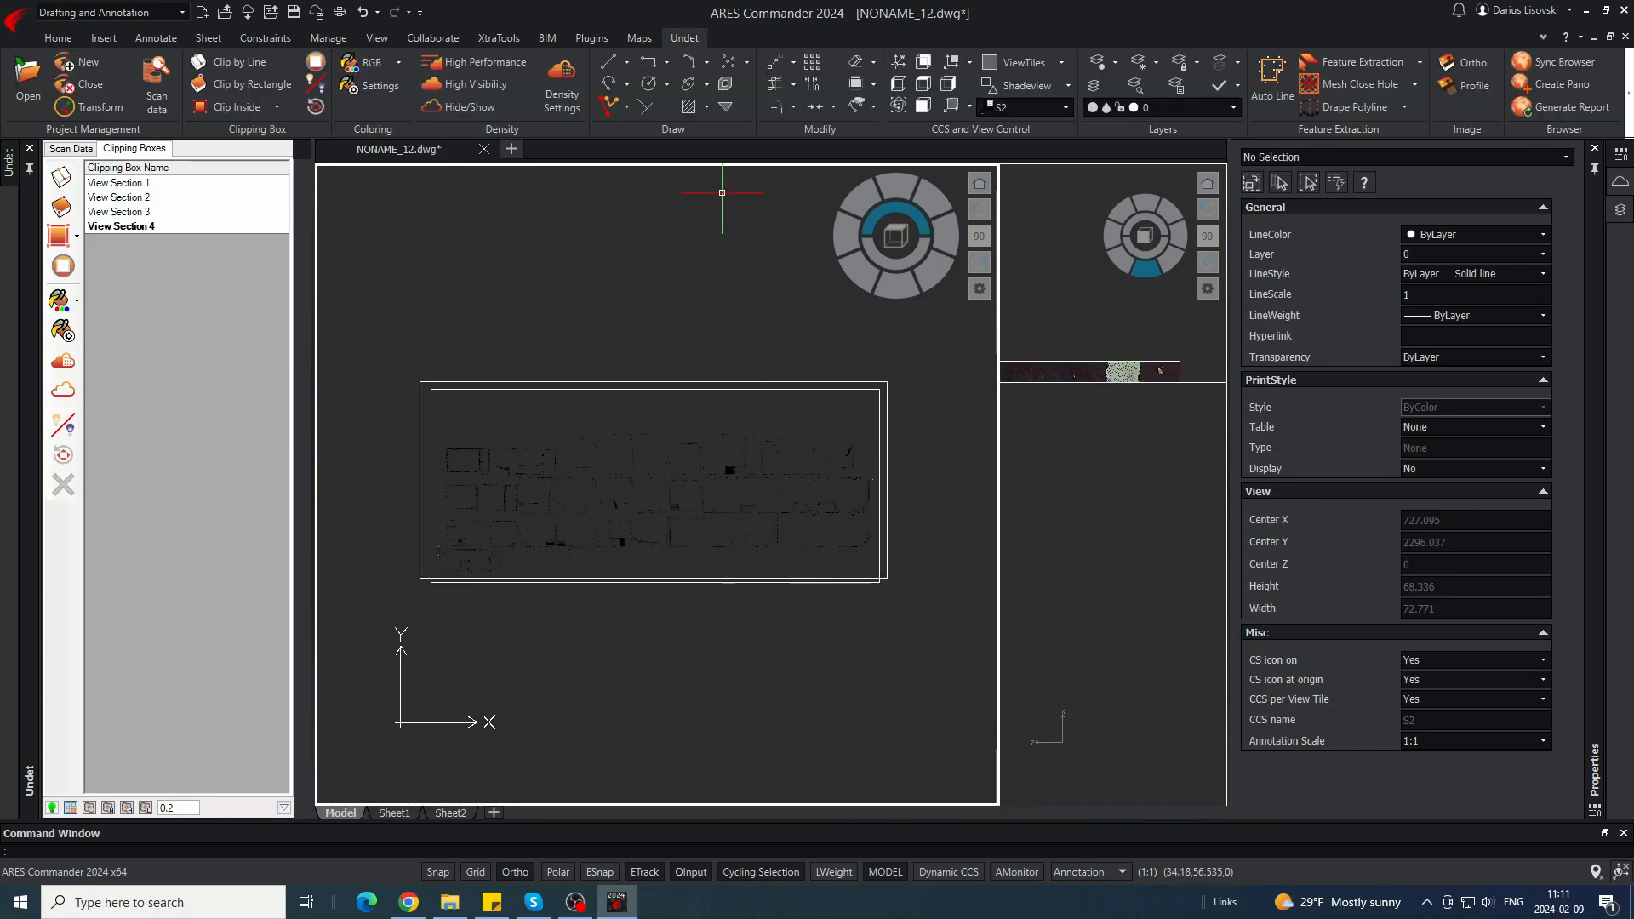
- Hide the point cloud and assign the new section orthophoto to layer S2
click(457, 118)
scroll(506, 479, up, 5)
scroll(575, 464, down, 5)
click(580, 375)
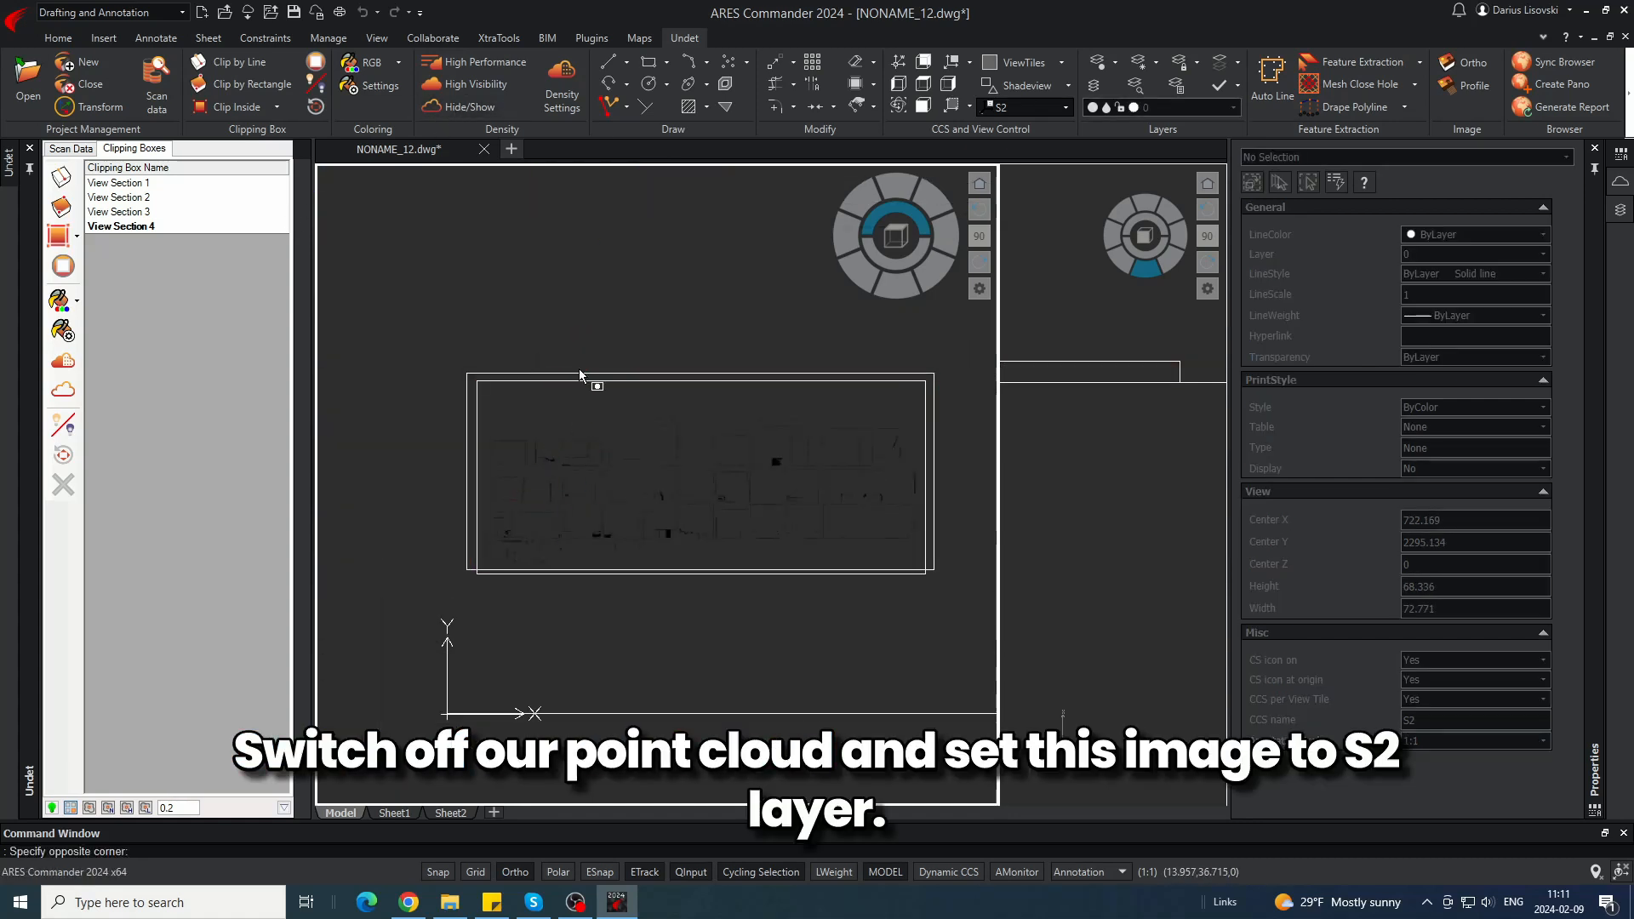
click(582, 375)
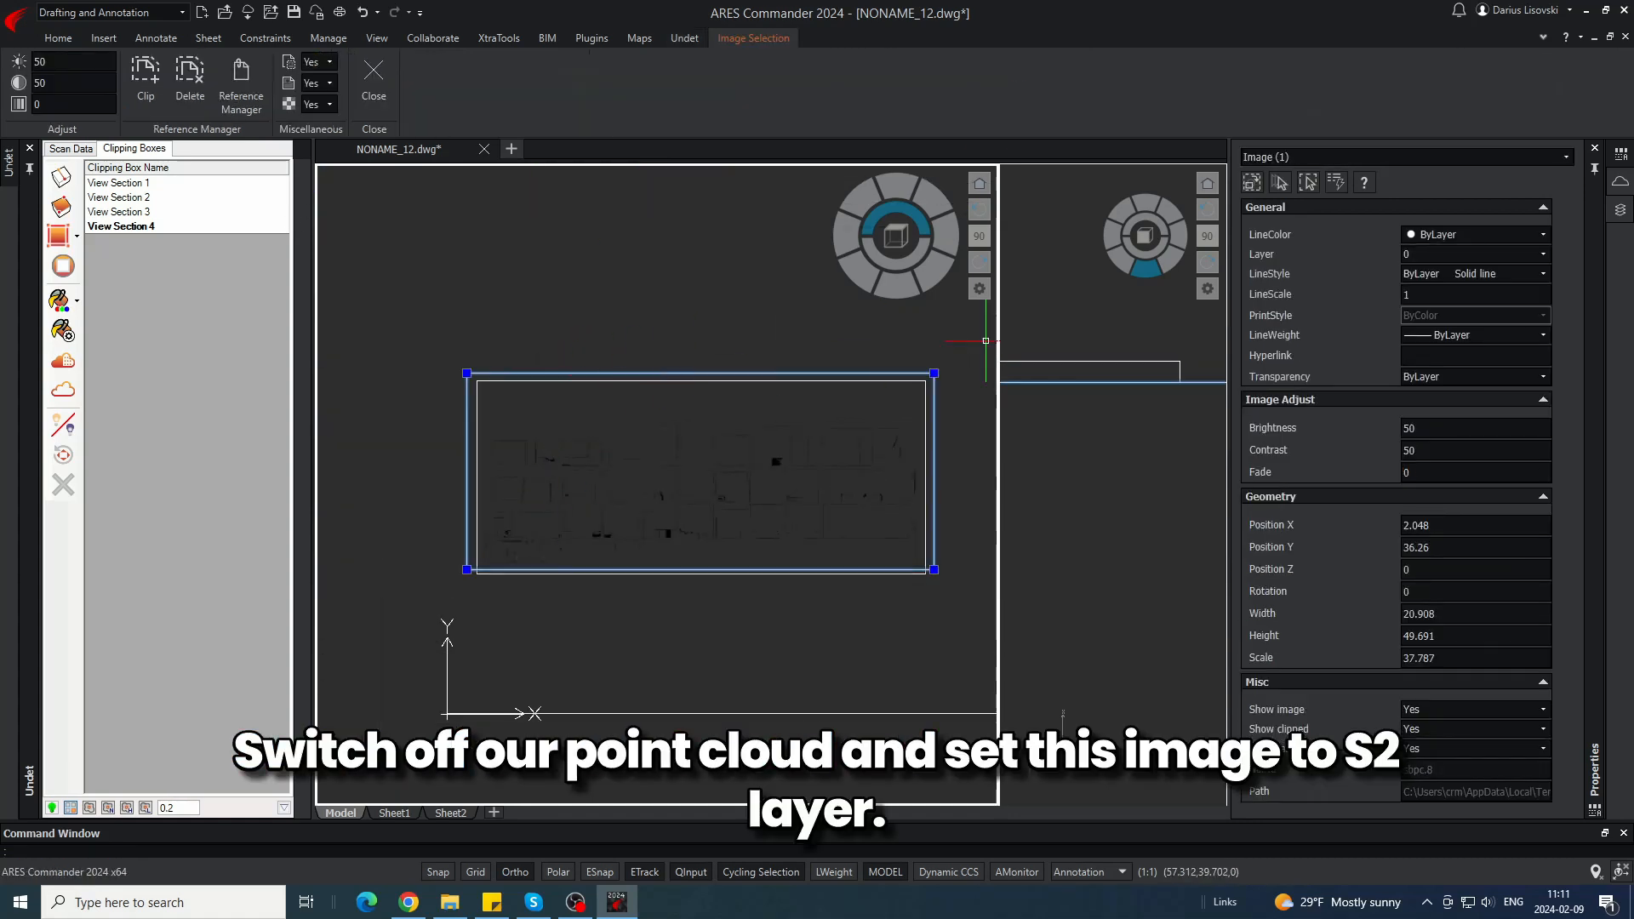
click(1540, 254)
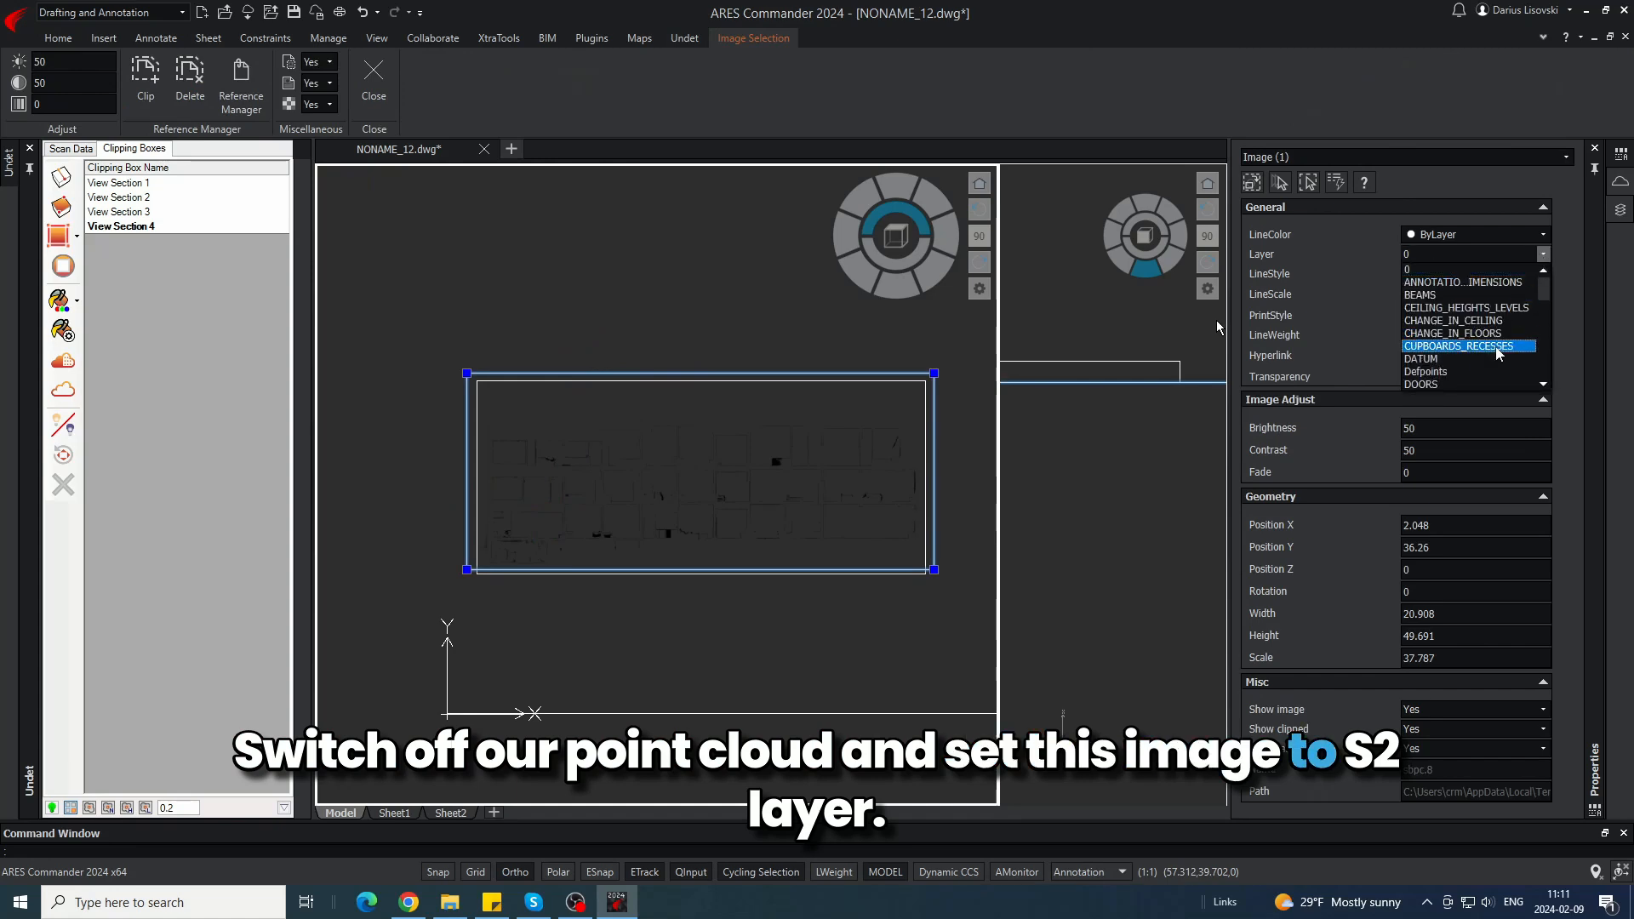
click(1446, 321)
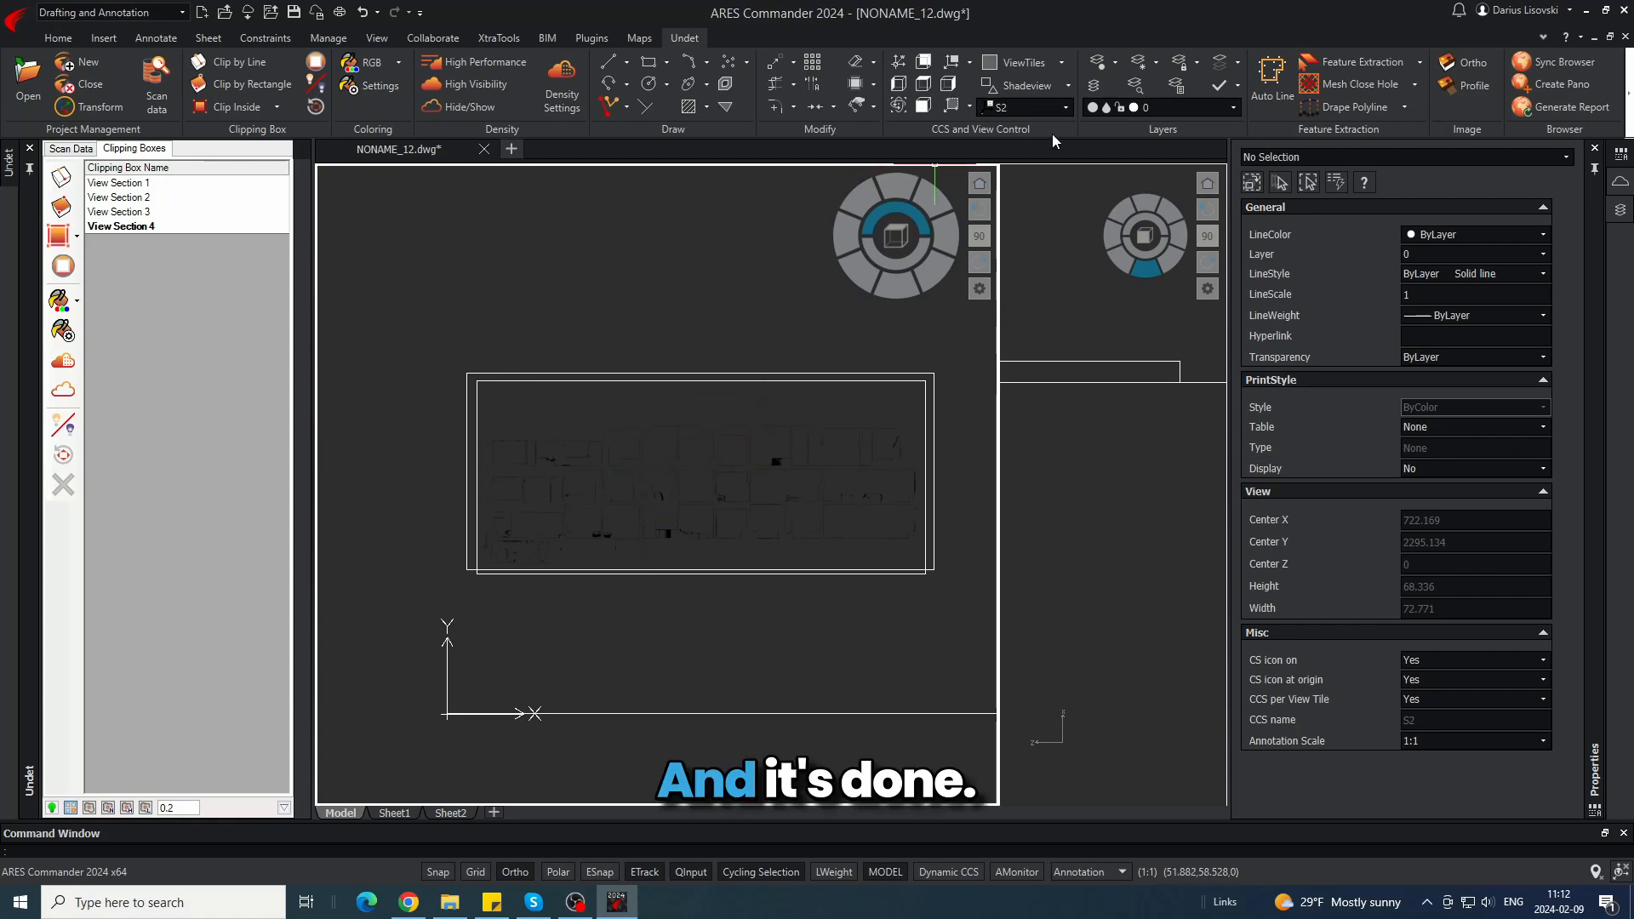
- Make the World coordinate system active again in the main model view
shift+middle_drag(802, 416, 651, 517)
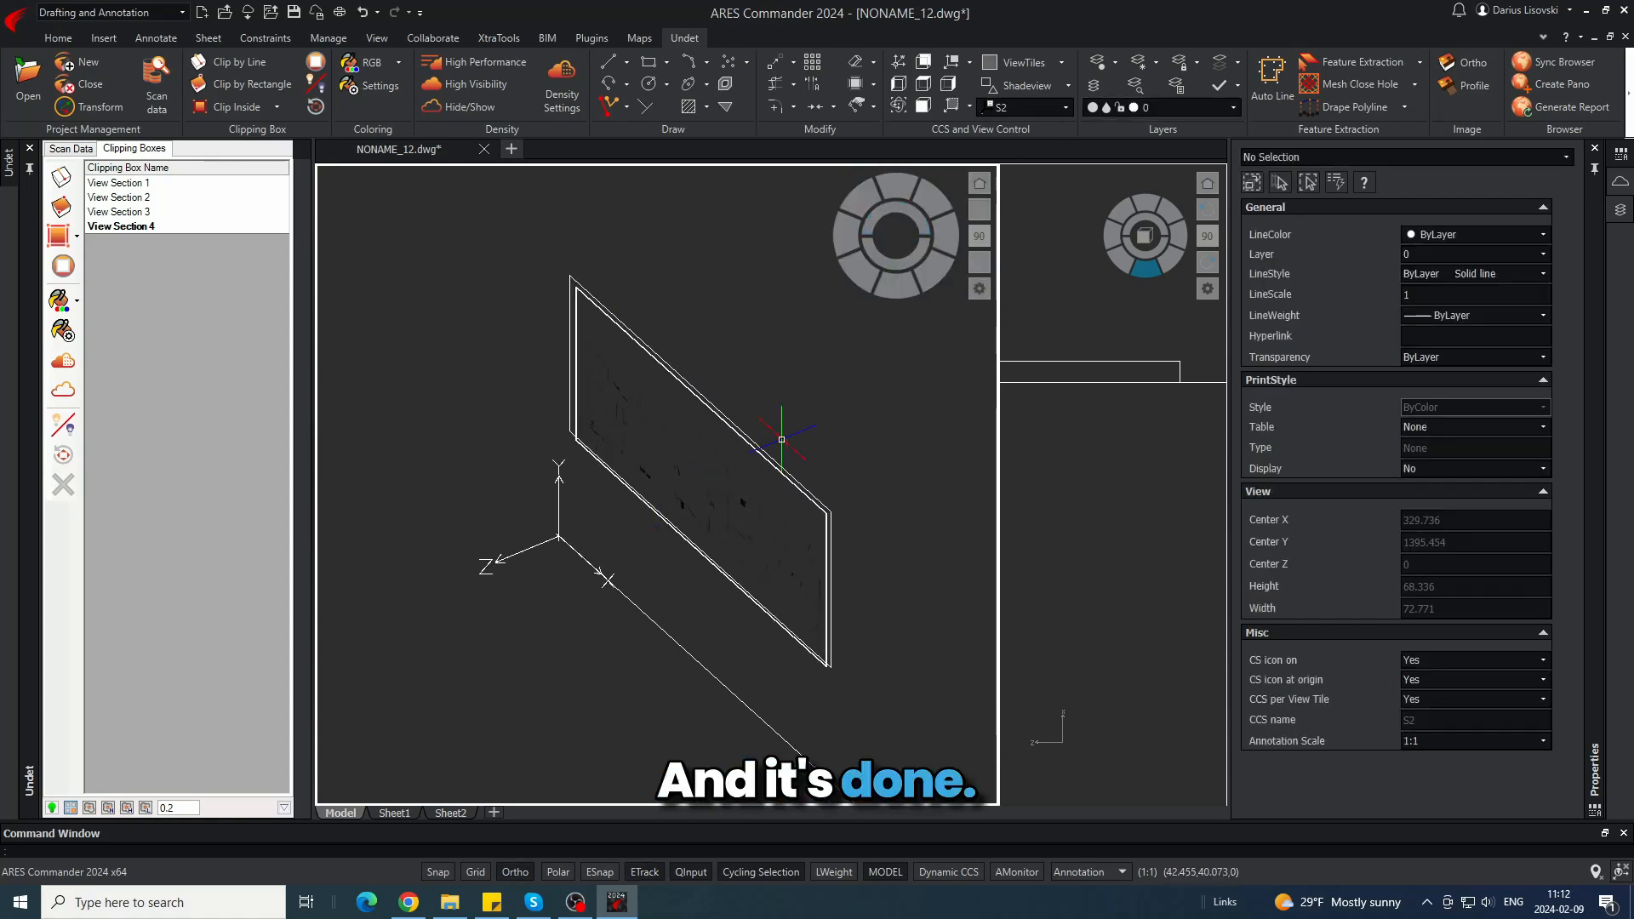
click(1065, 108)
click(1004, 157)
scroll(500, 490, down, 2)
shift+middle_drag(503, 510, 547, 518)
- Turn on layers E1, E2 and S1 so the other elevations and section are displayed
click(1234, 109)
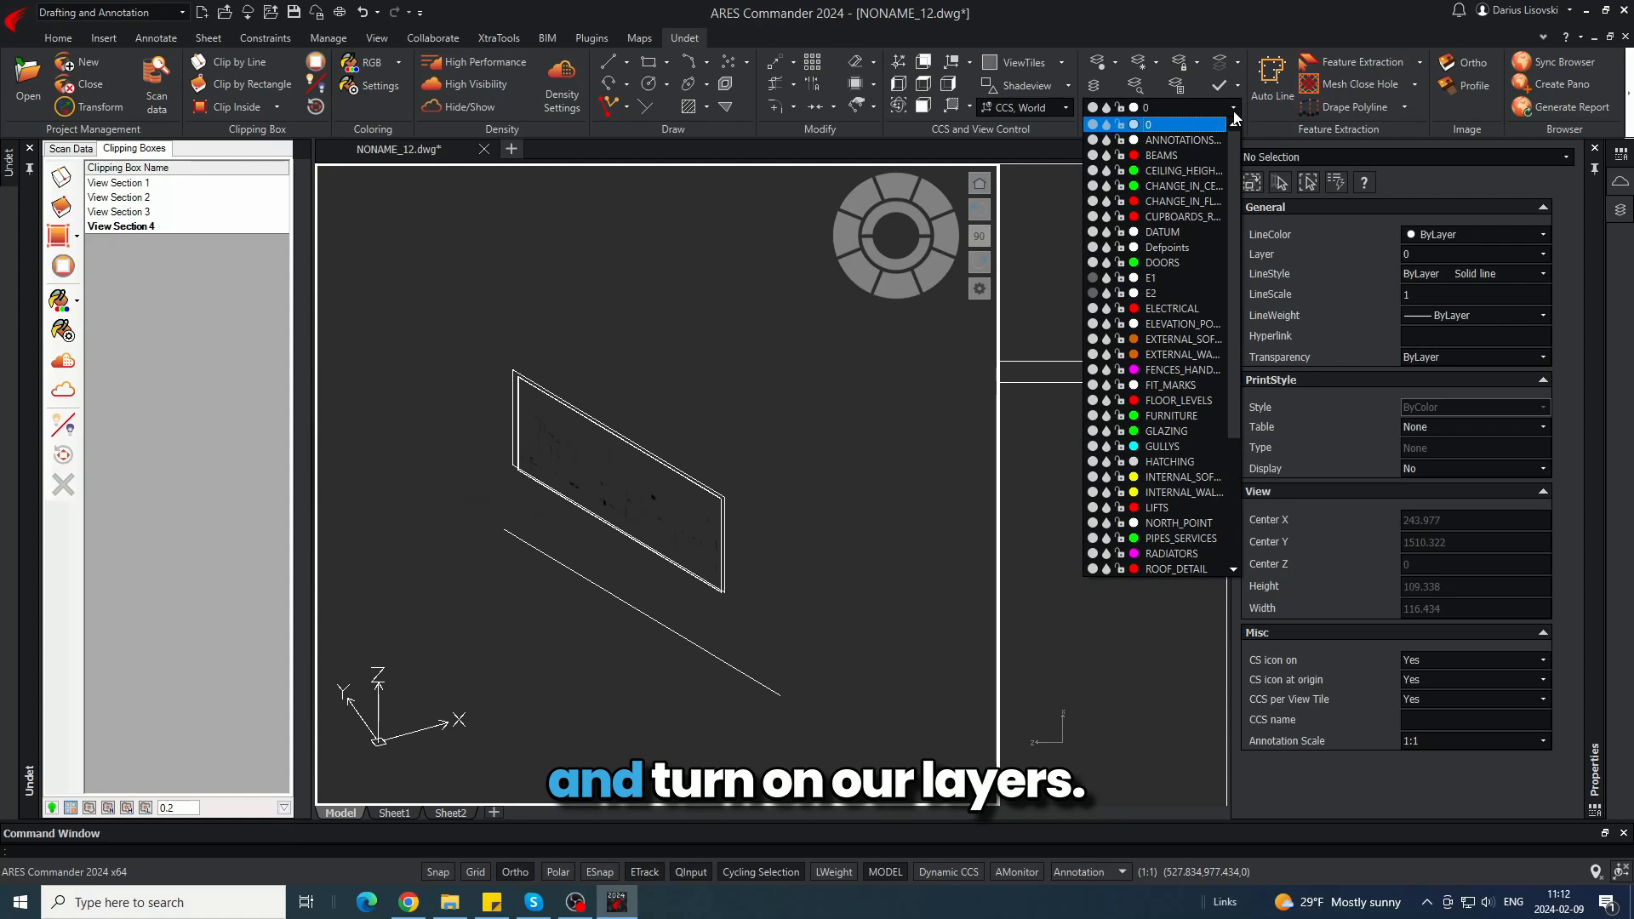
click(1092, 279)
click(1092, 293)
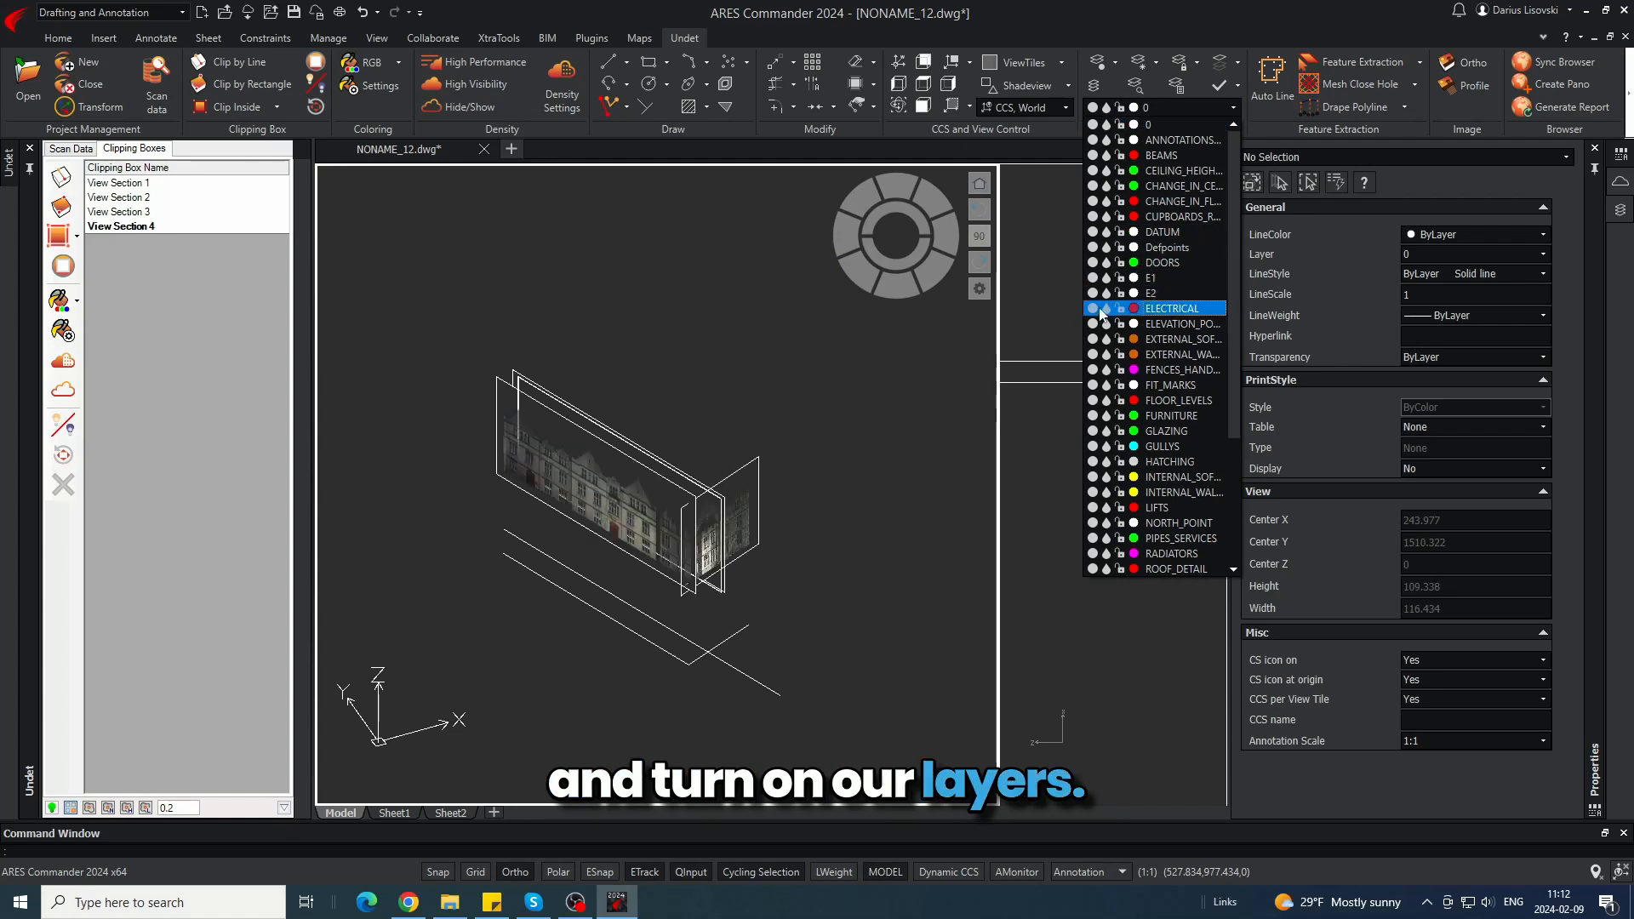
scroll(1134, 426, down, 4)
click(1093, 400)
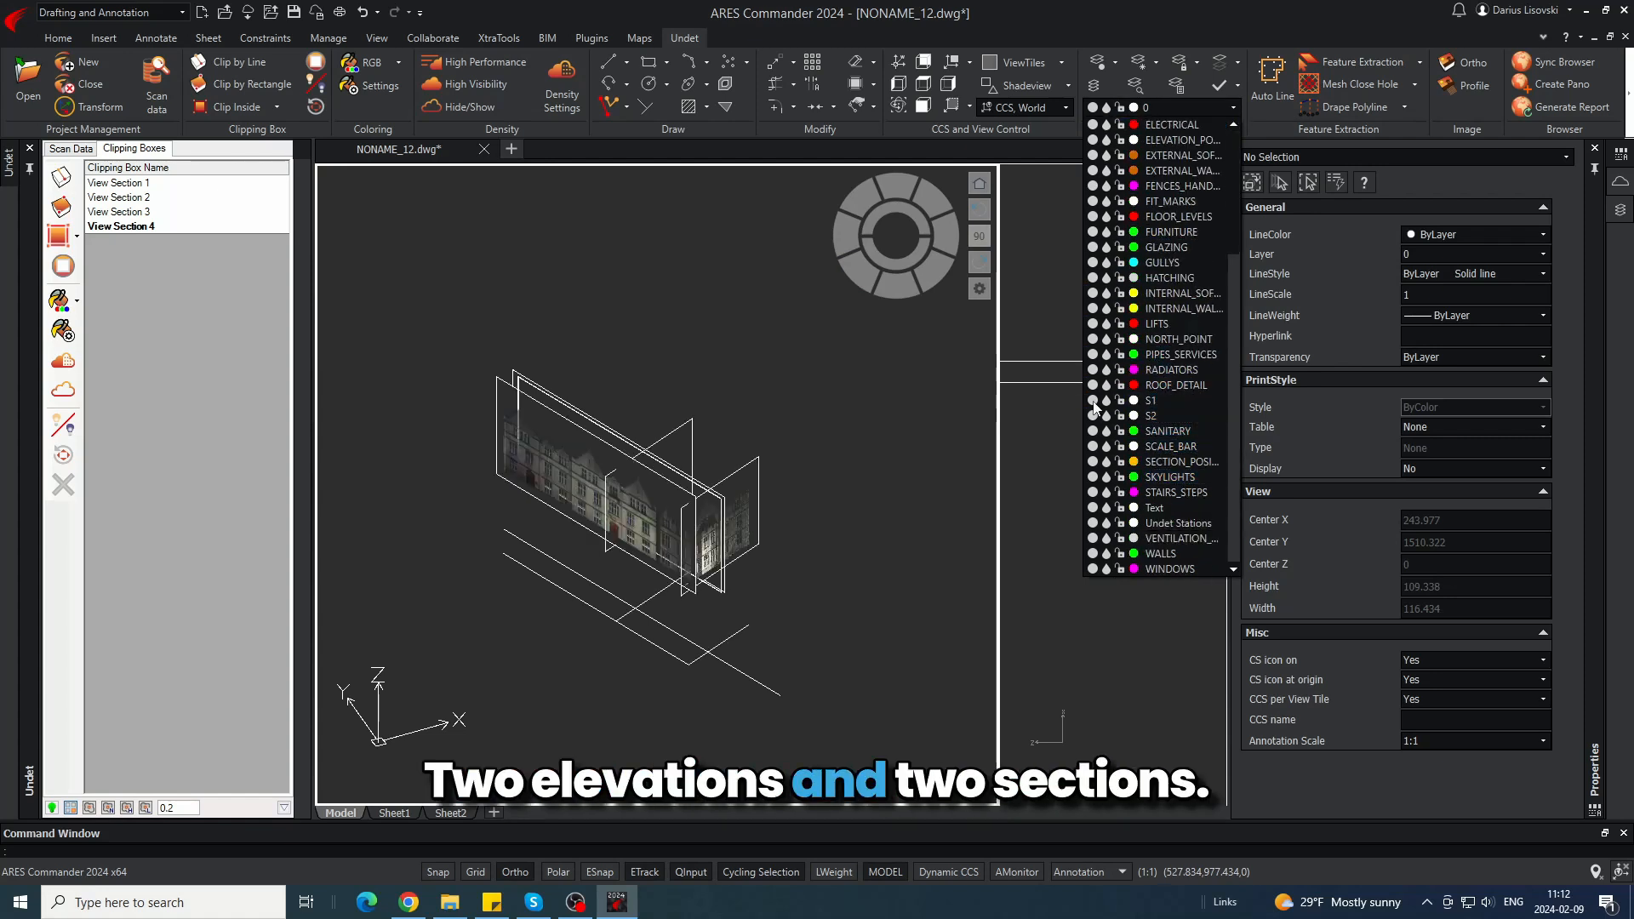
click(794, 585)
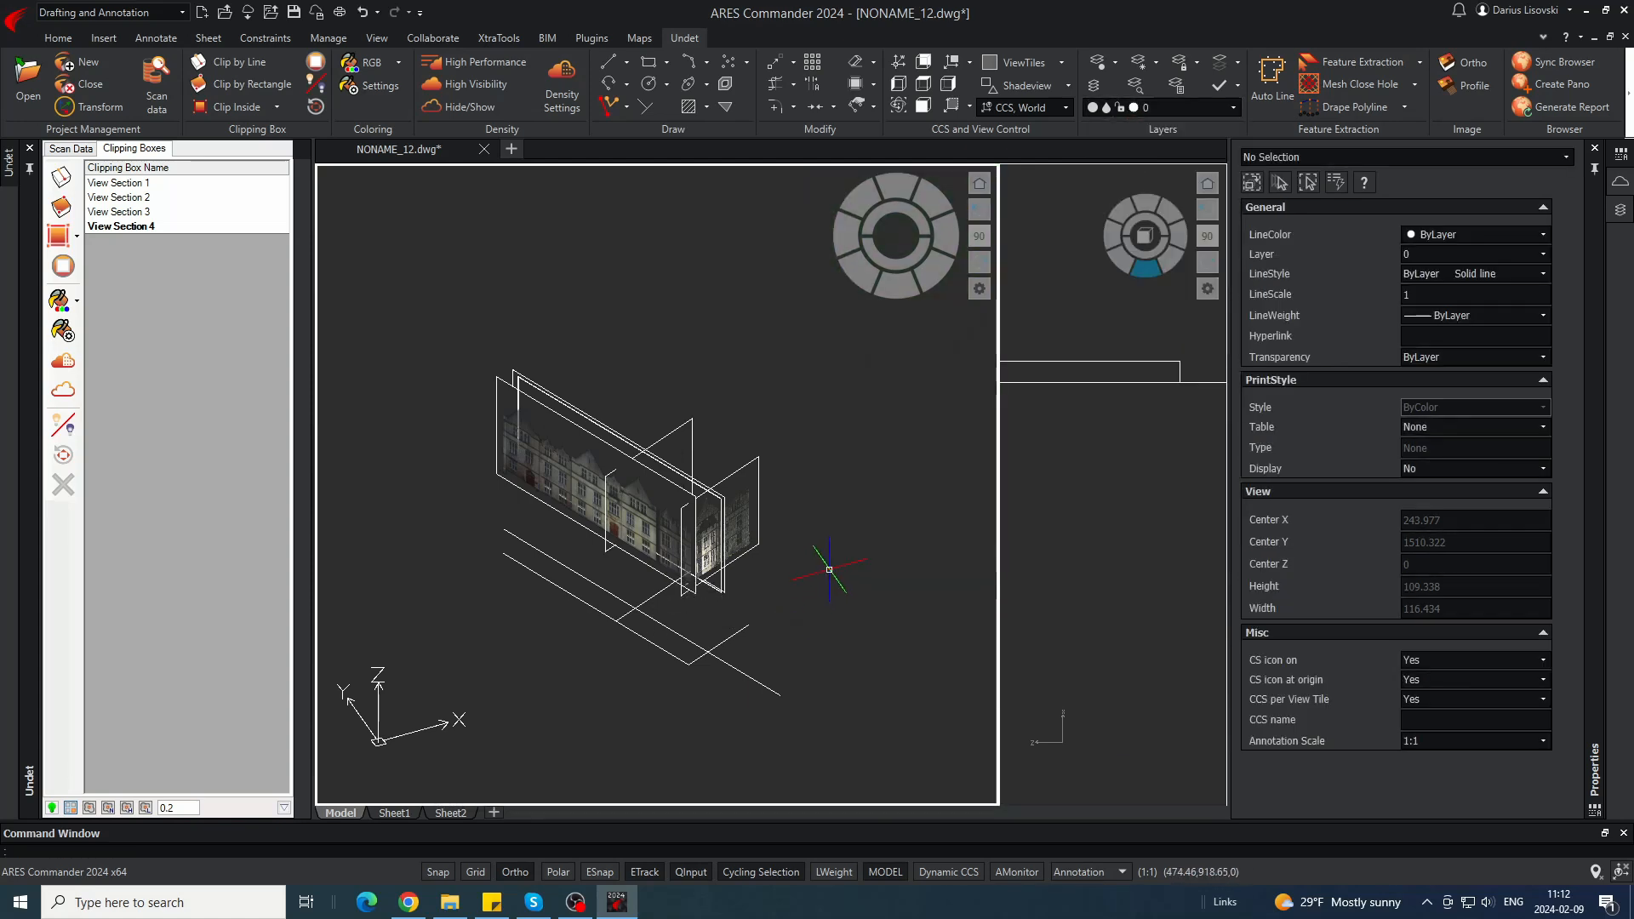
- Check the elevation and section baselines below the orthophotos by selecting the E2 line and the two crossing section lines
scroll(694, 655, up, 2)
middle_drag(736, 684, 596, 609)
click(599, 593)
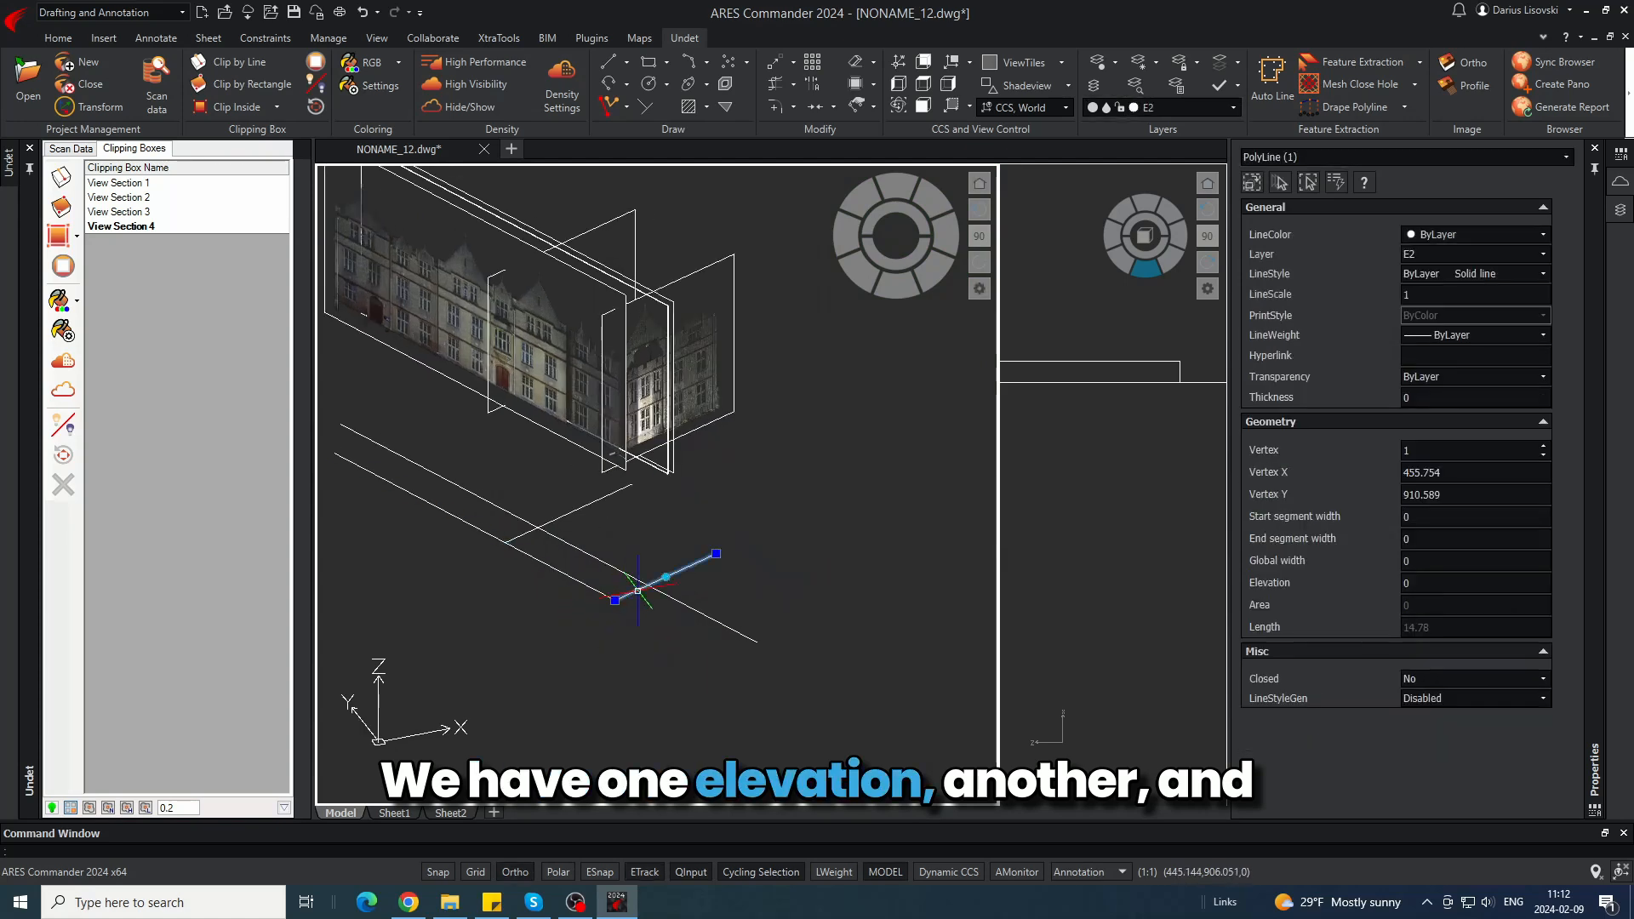
scroll(621, 591, up, 2)
key(Escape)
click(413, 453)
click(385, 412)
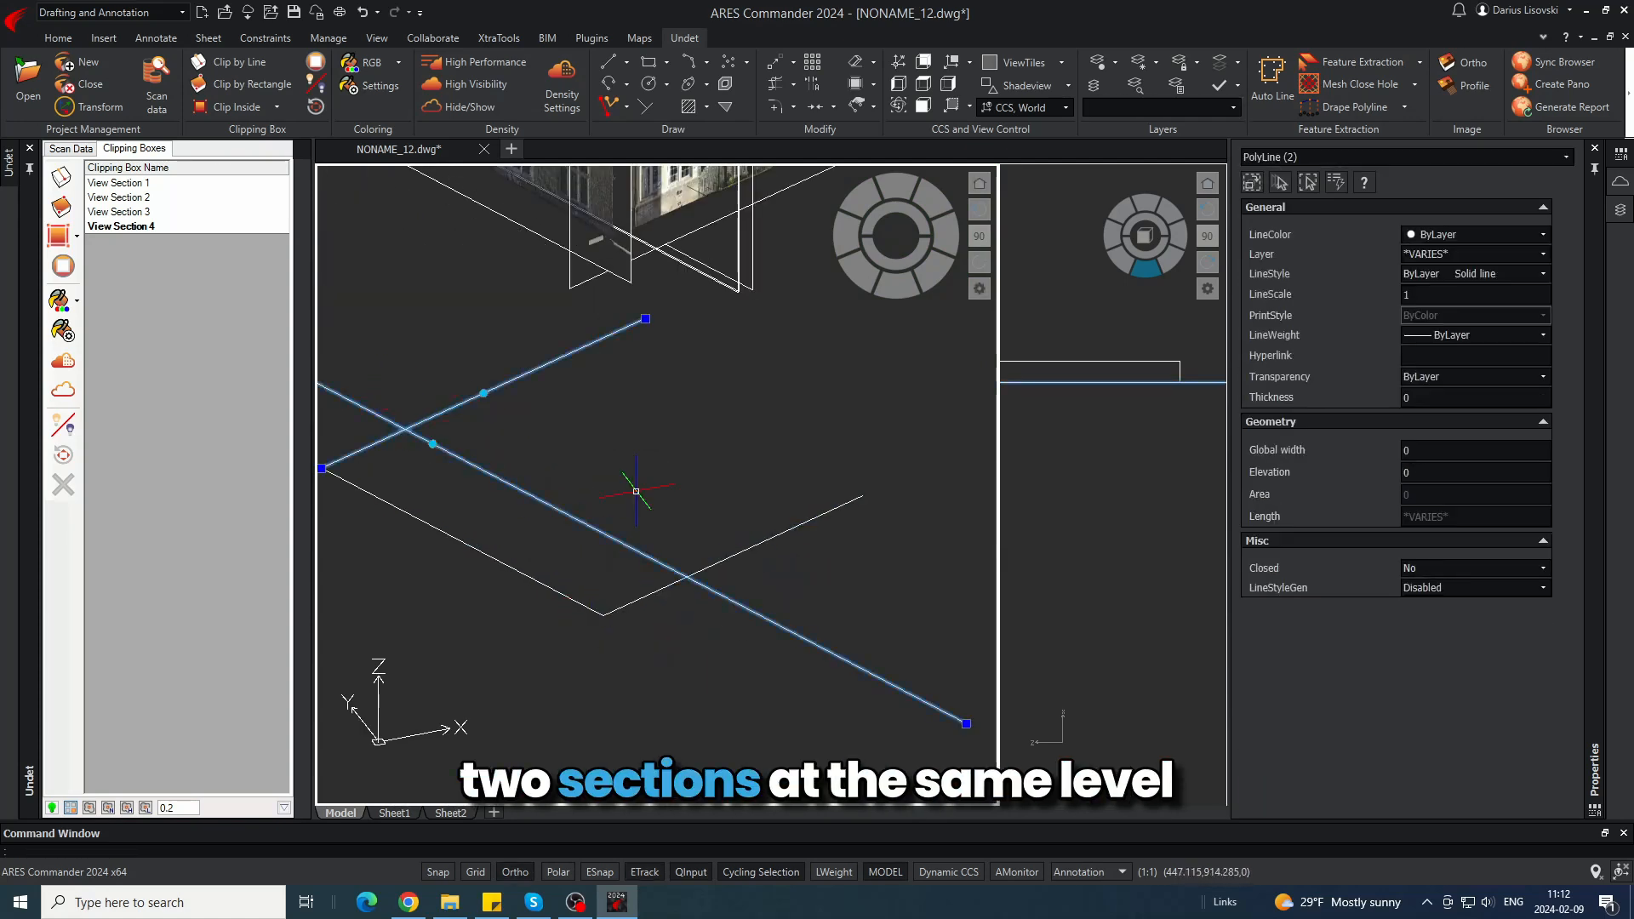
scroll(860, 592, down, 2)
key(Escape)
- Examine the elevation and section orthophotos in 3D from several angles, checking how they are arranged around the building
shift+middle_drag(810, 576, 803, 631)
scroll(802, 630, down, 4)
scroll(770, 410, up, 3)
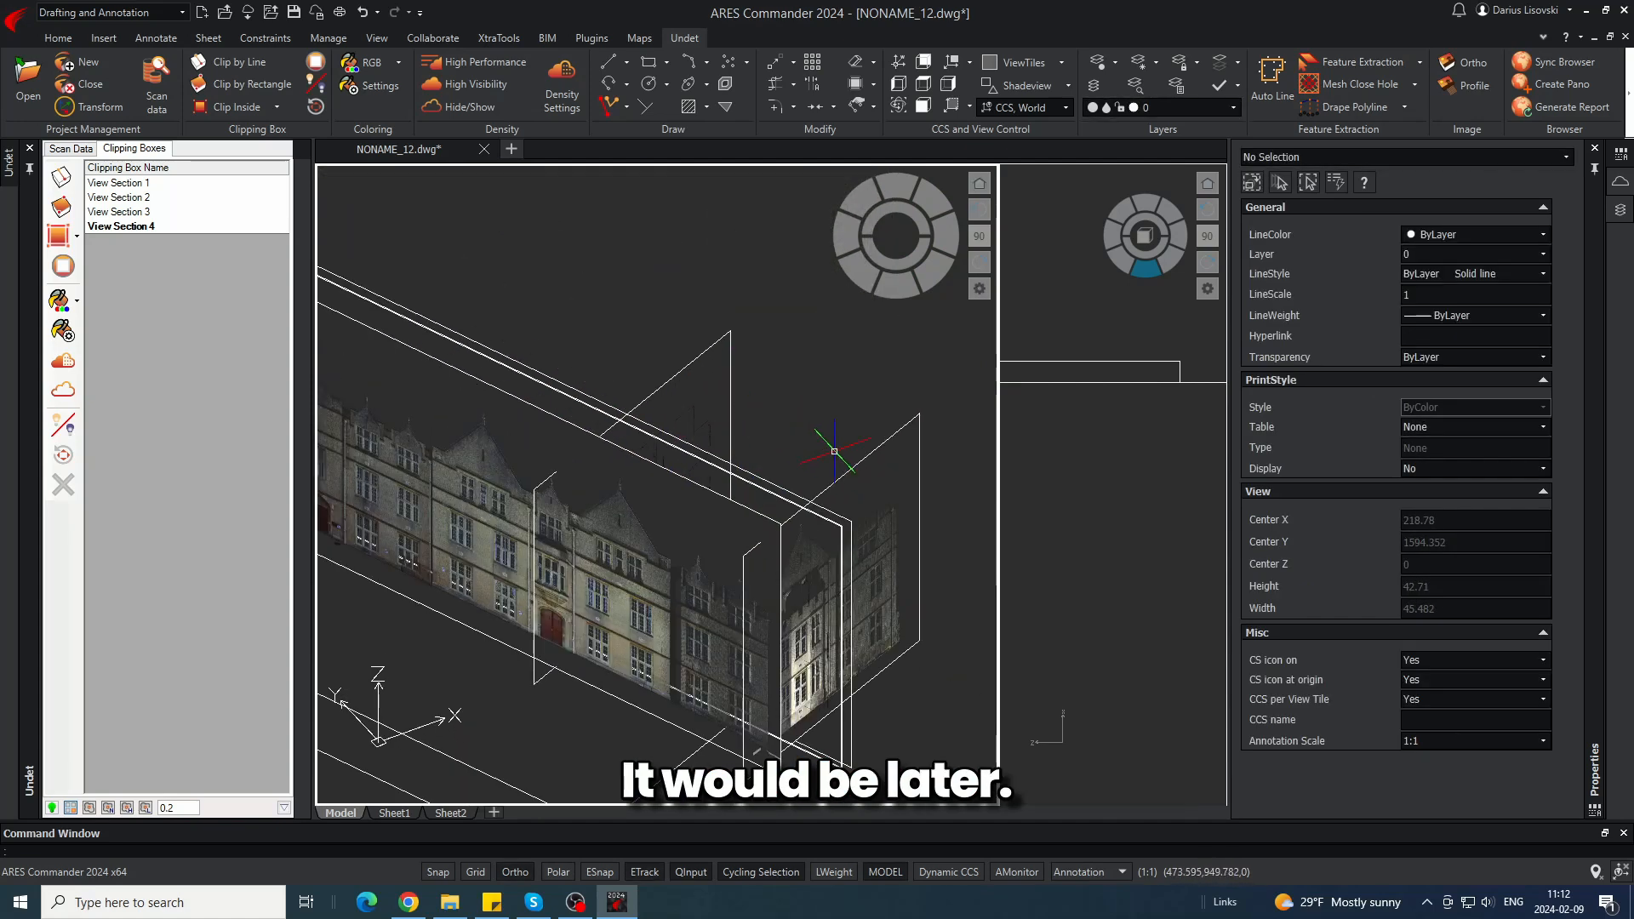
shift+middle_drag(834, 451, 615, 468)
click(528, 521)
shift+middle_drag(531, 521, 561, 459)
key(Escape)
click(582, 347)
key(Escape)
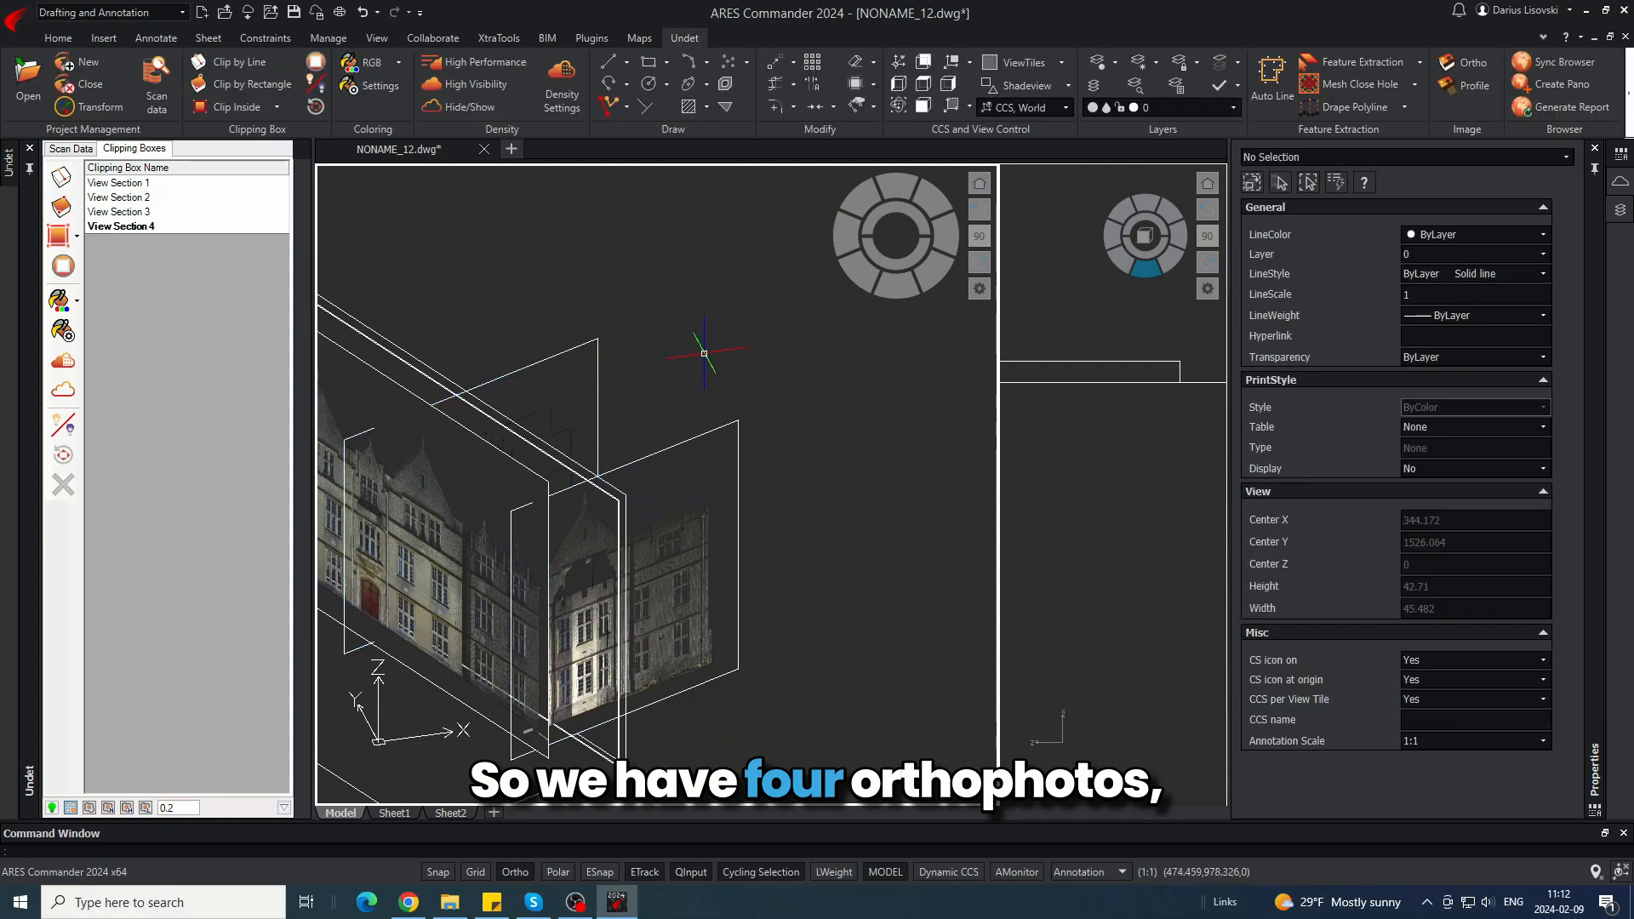
scroll(718, 354, down, 2)
shift+middle_drag(561, 443, 616, 442)
scroll(672, 393, up, 1)
scroll(678, 393, up, 1)
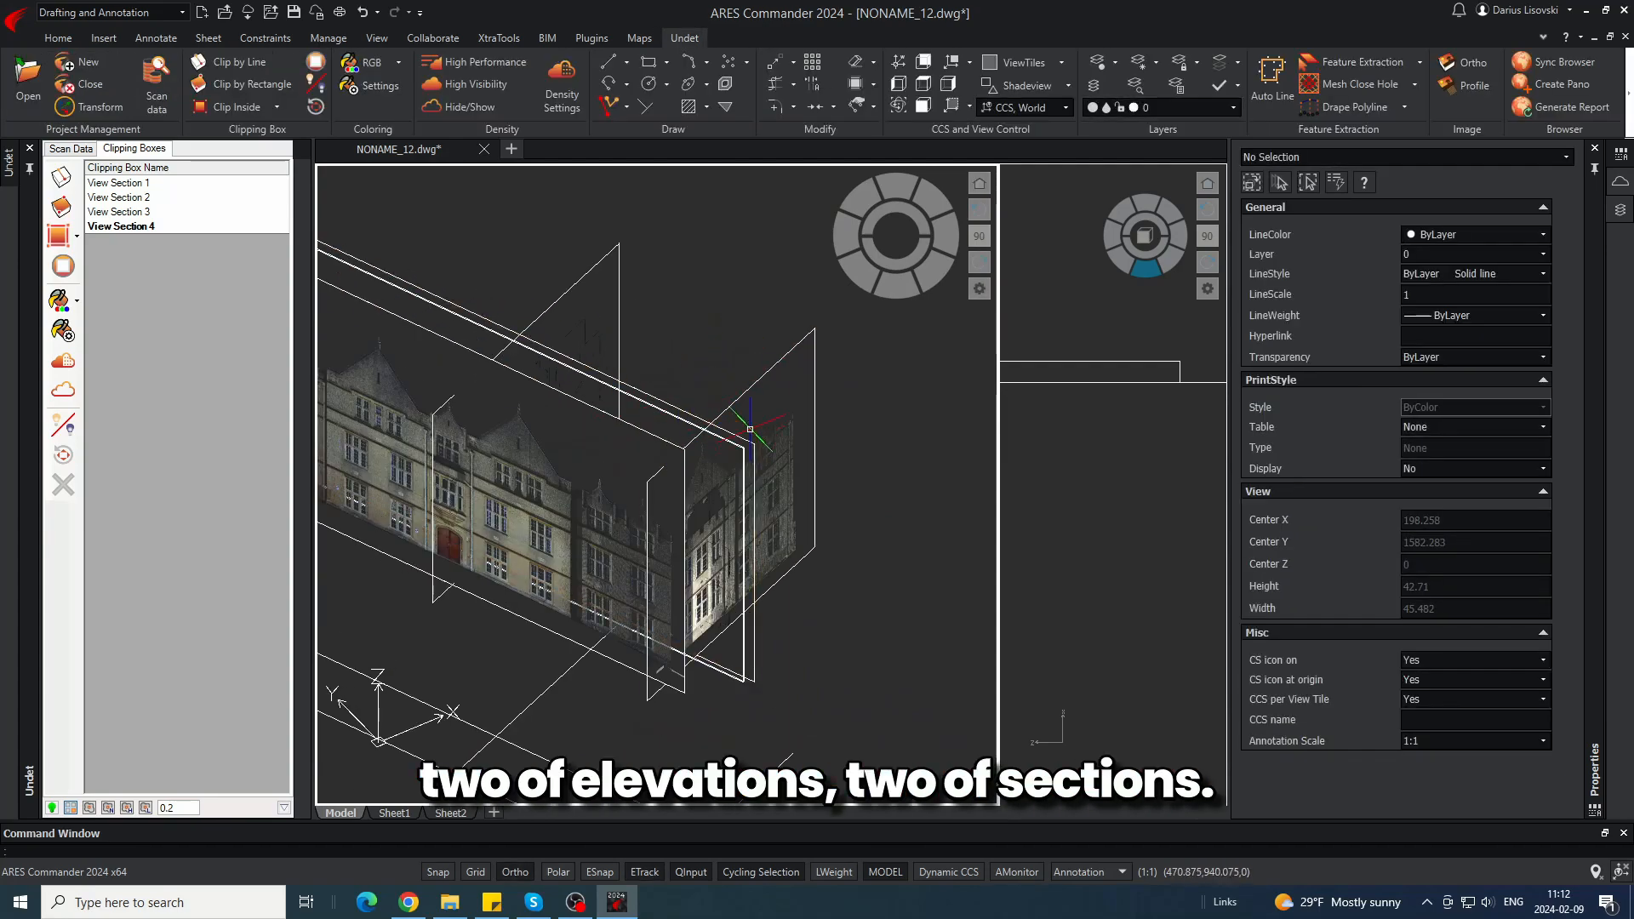
scroll(751, 430, down, 3)
mouse_move(818, 491)
shift+middle_down()
mouse_move(728, 467)
mouse_move(578, 339)
mouse_move(810, 485)
mouse_move(844, 480)
shift+middle_up()
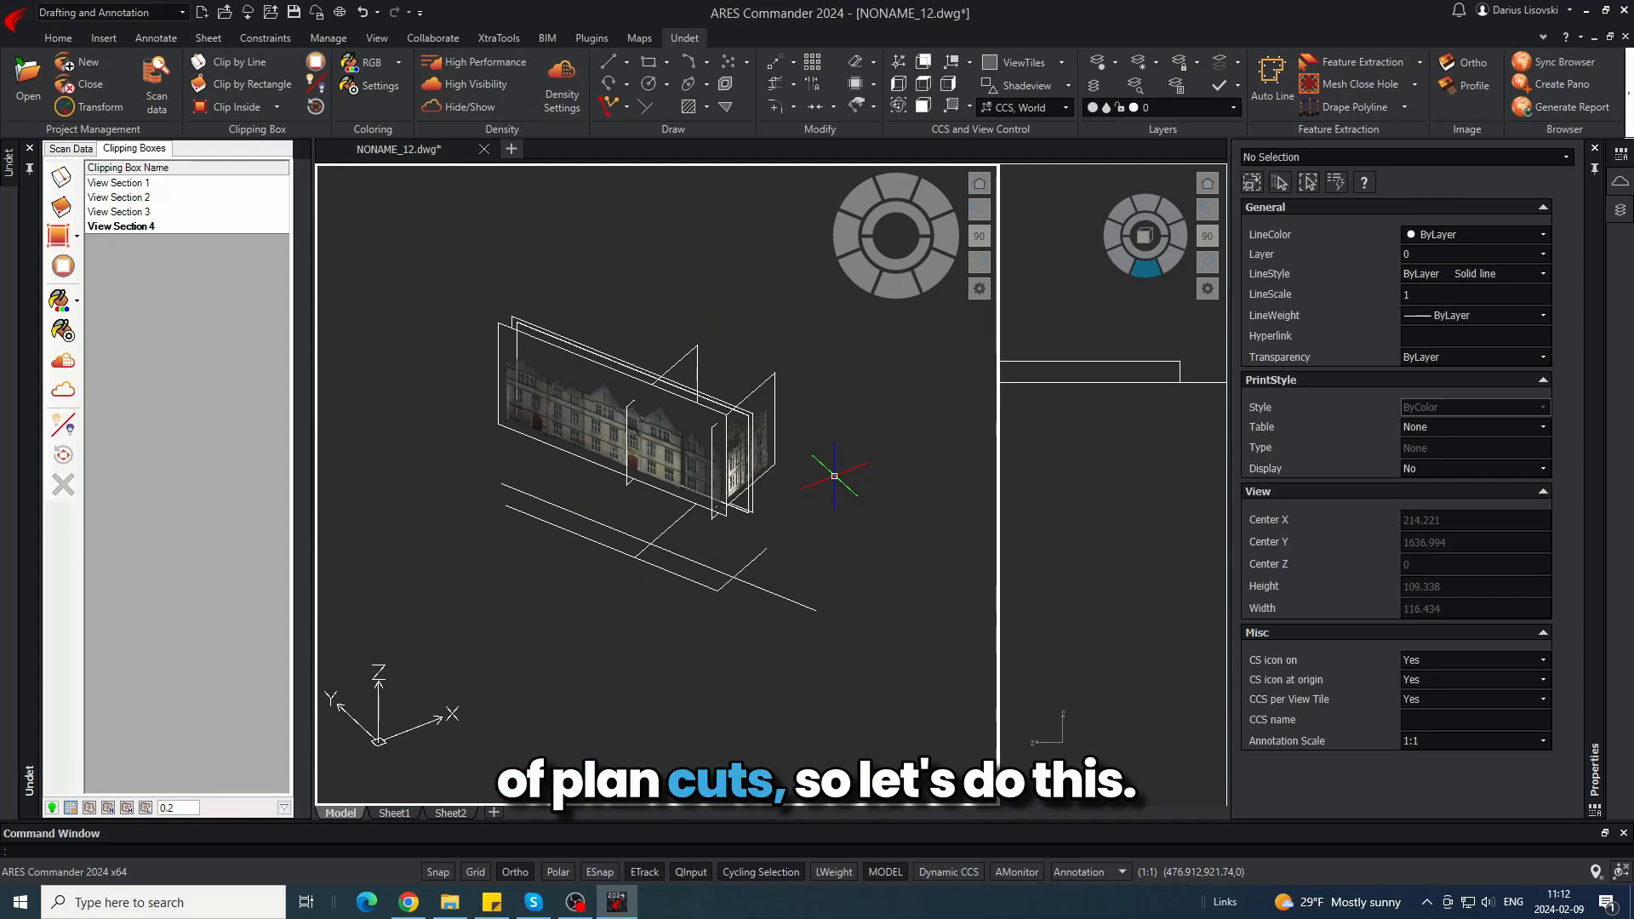
- Set the plan view of the active coordinate system and show the whole unclipped point cloud coloured by intensity
key(Return)
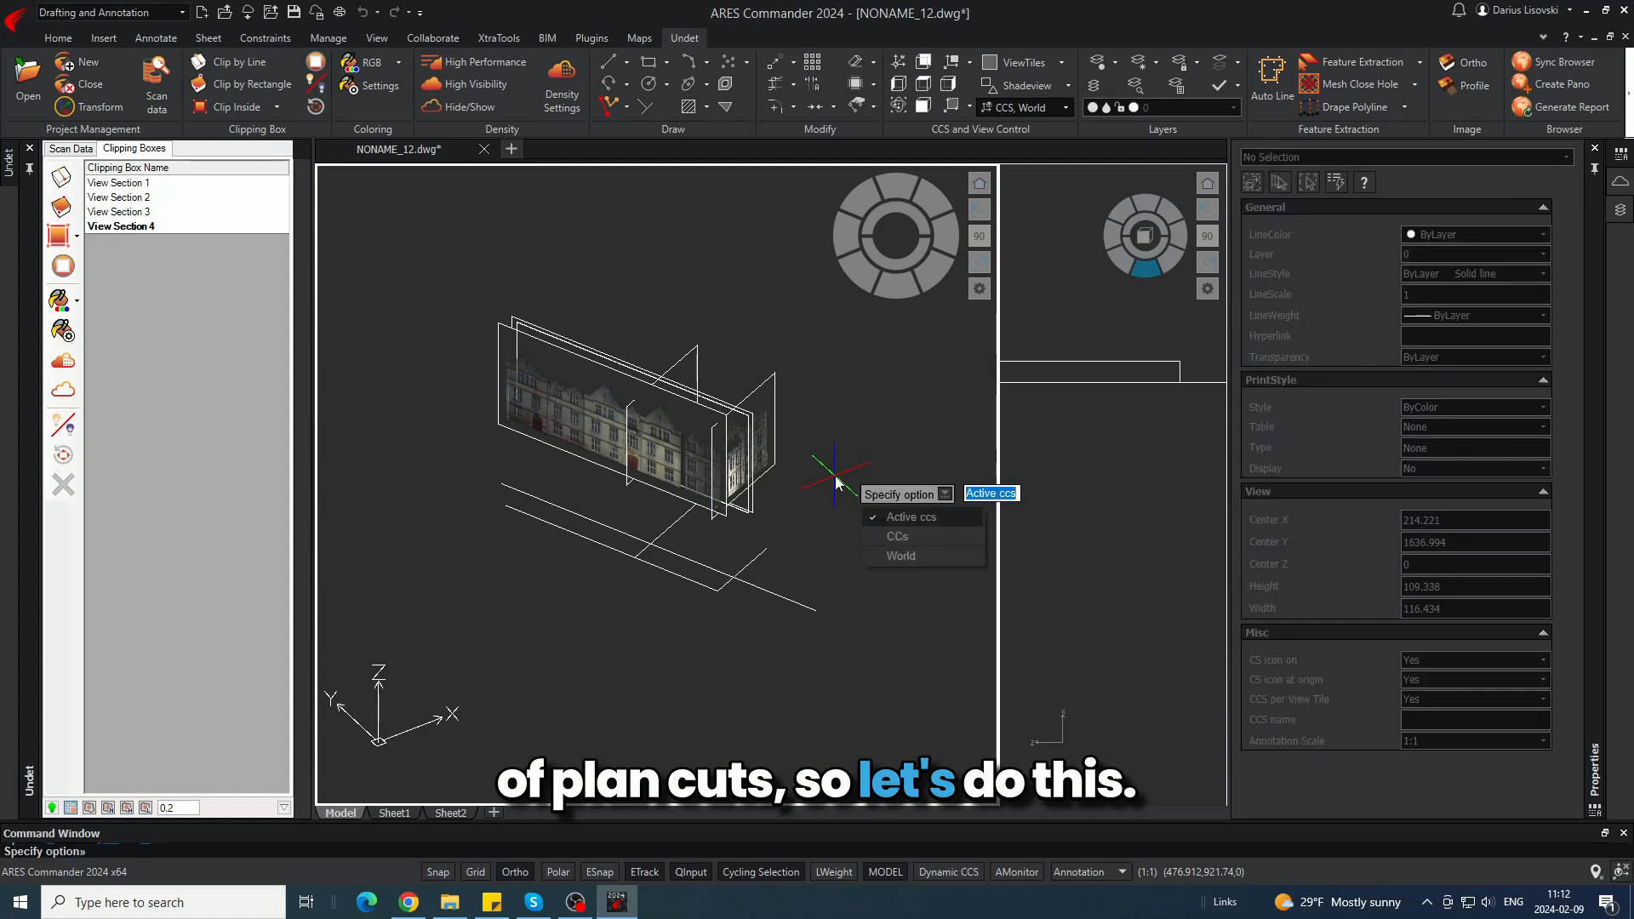
key(Return)
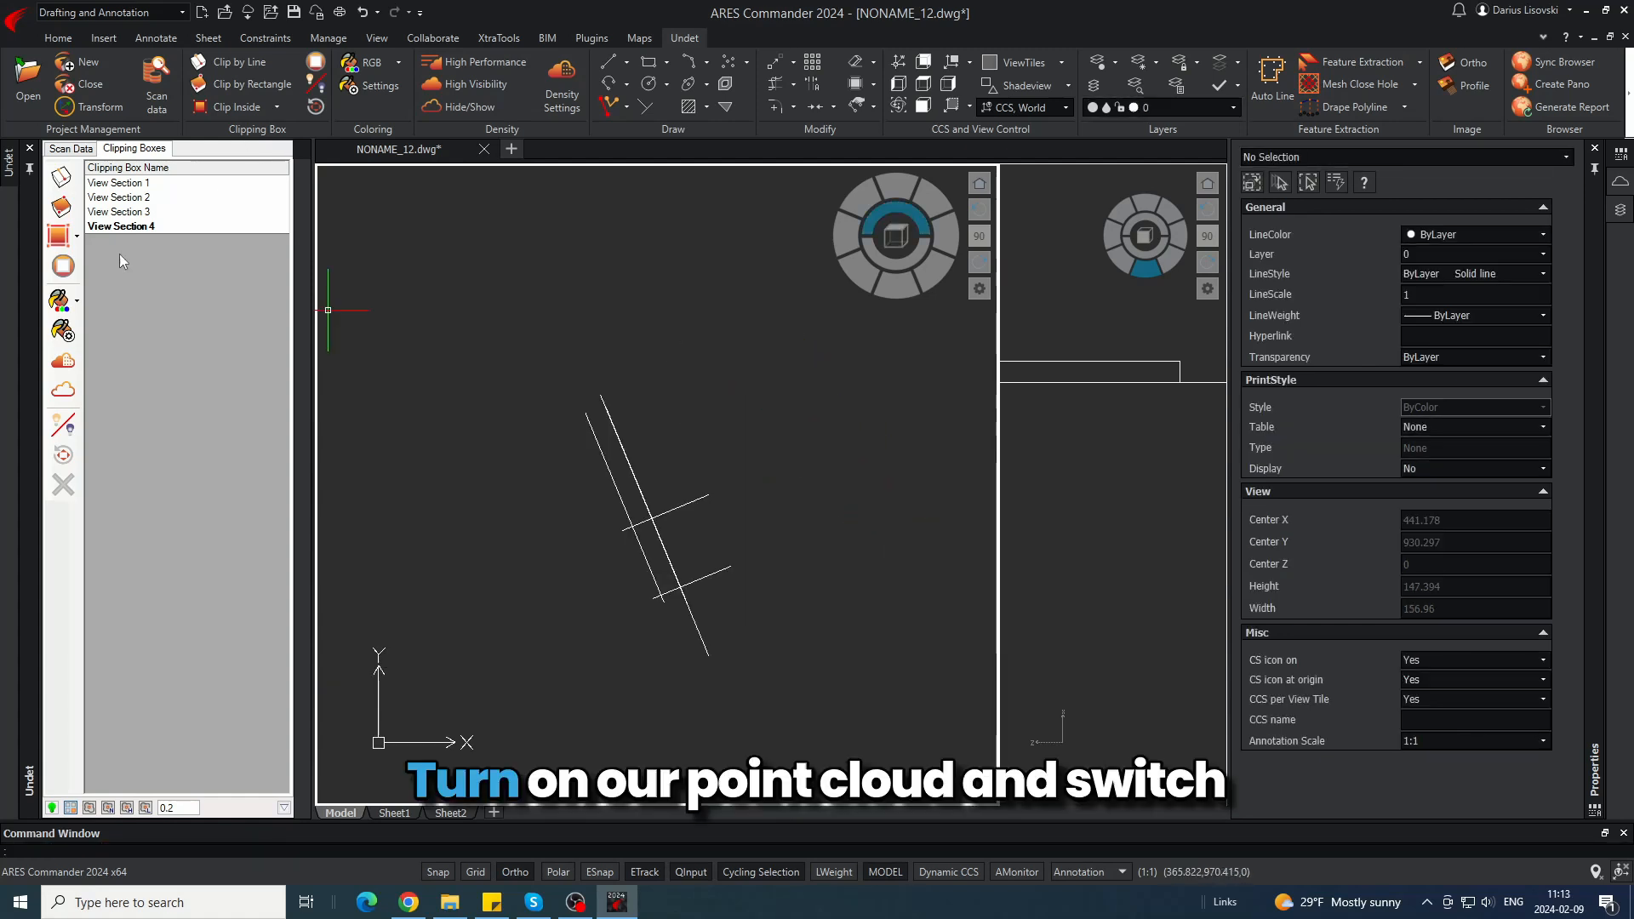
click(64, 389)
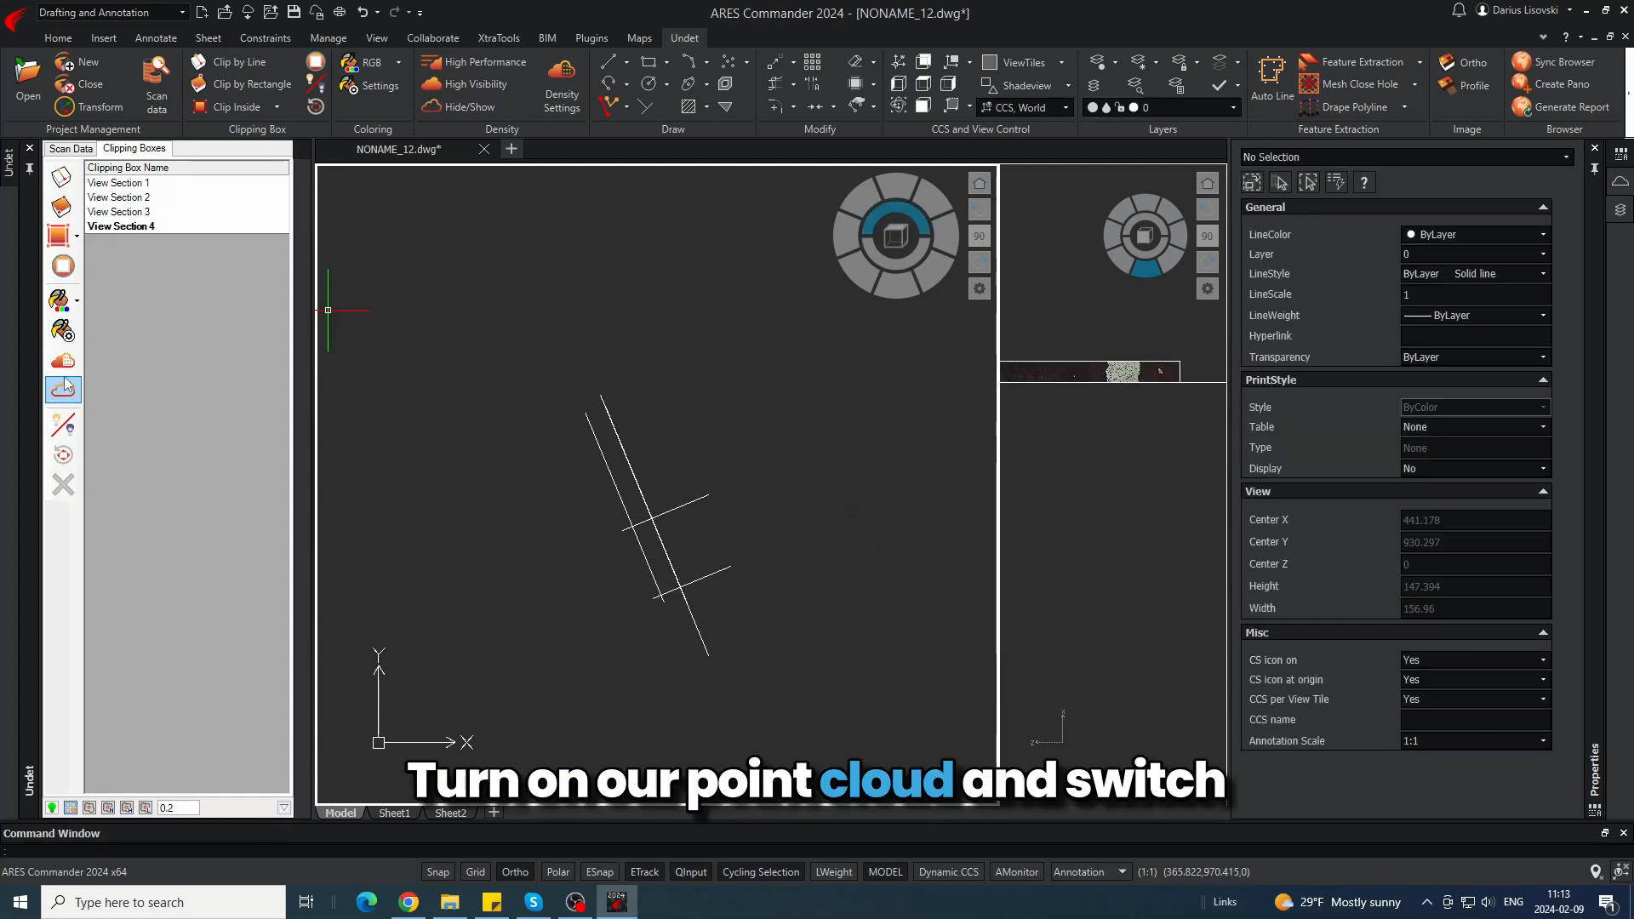
click(78, 294)
click(78, 295)
click(79, 295)
click(92, 322)
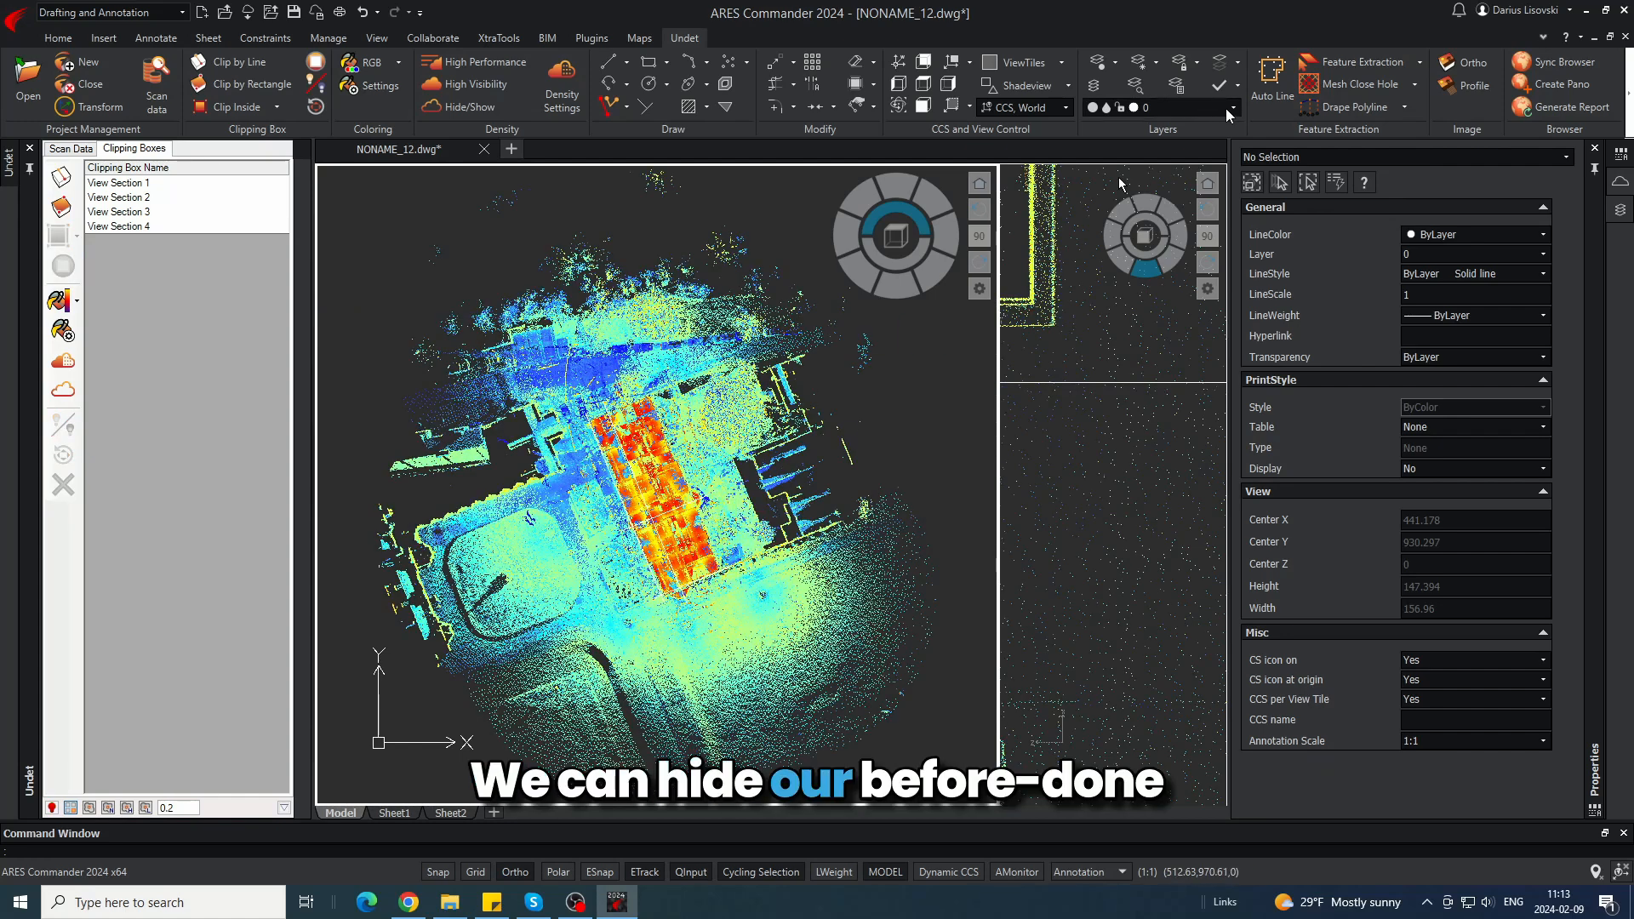
- Turn off layers E1, E2, S1 and S2 to hide the existing orthophotos and their lines
click(1230, 107)
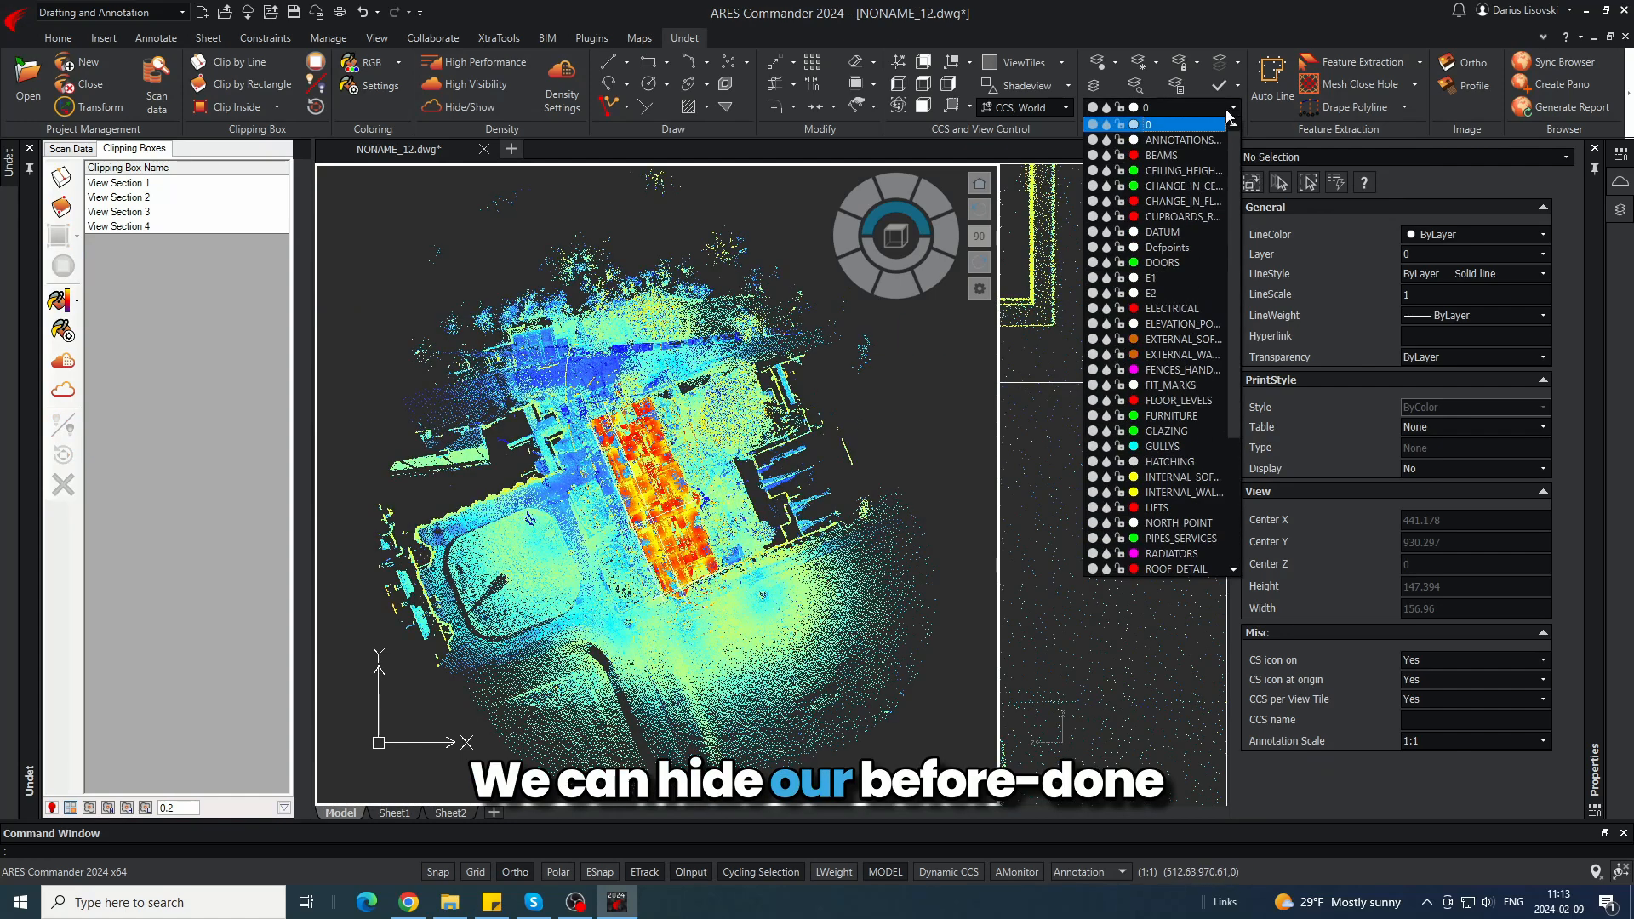
click(1092, 277)
scroll(1223, 380, down, 4)
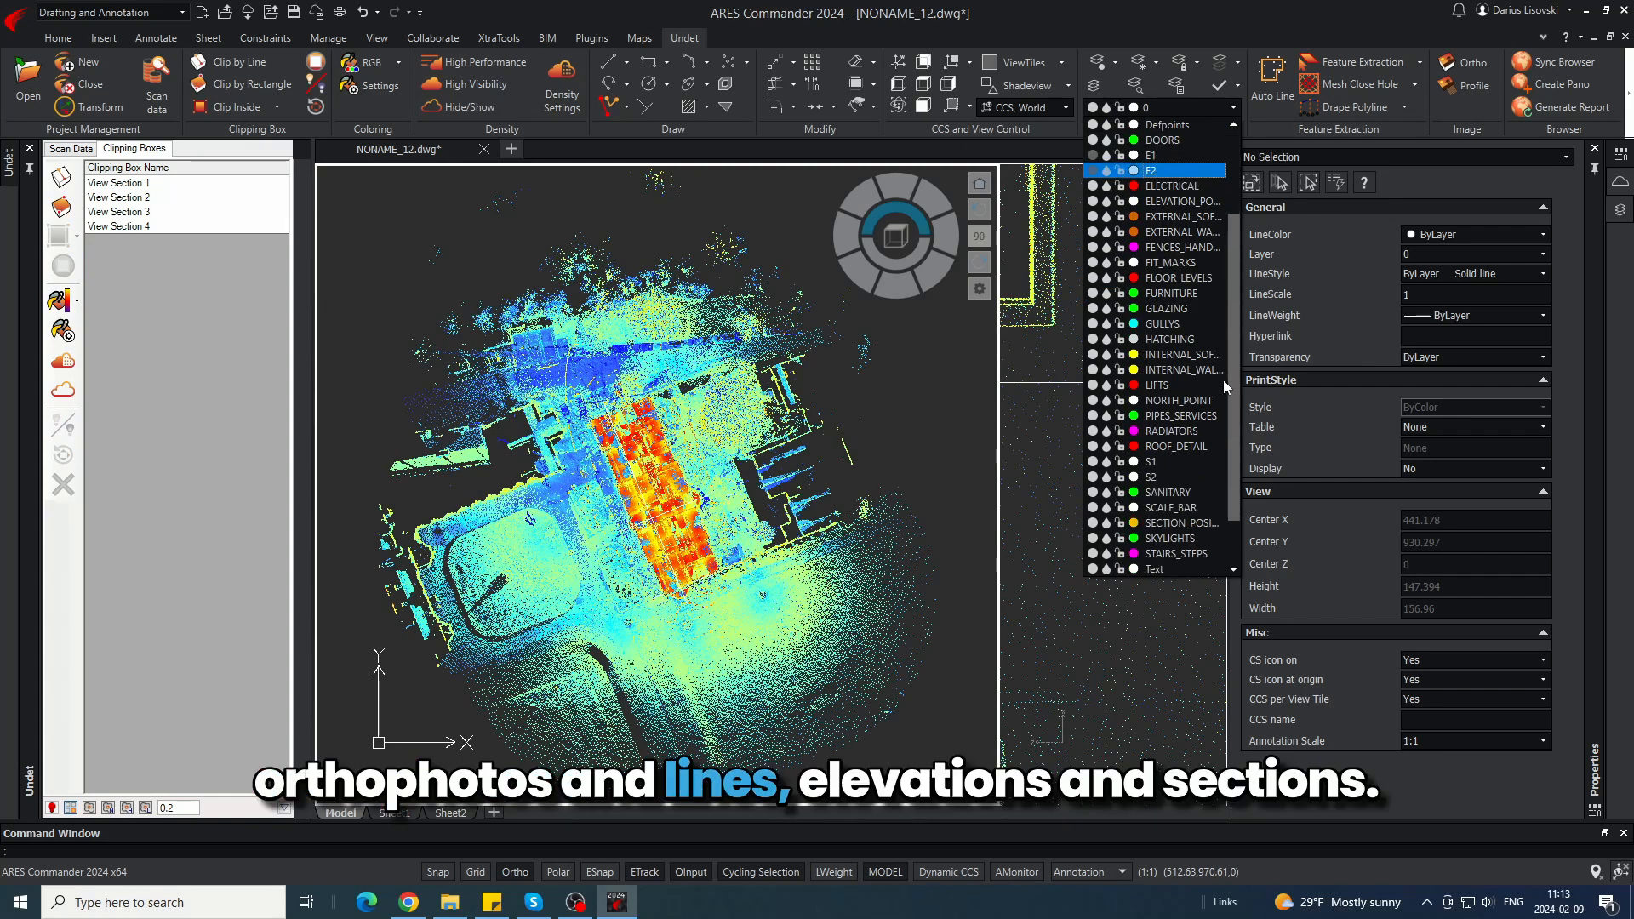
click(1092, 400)
click(1092, 415)
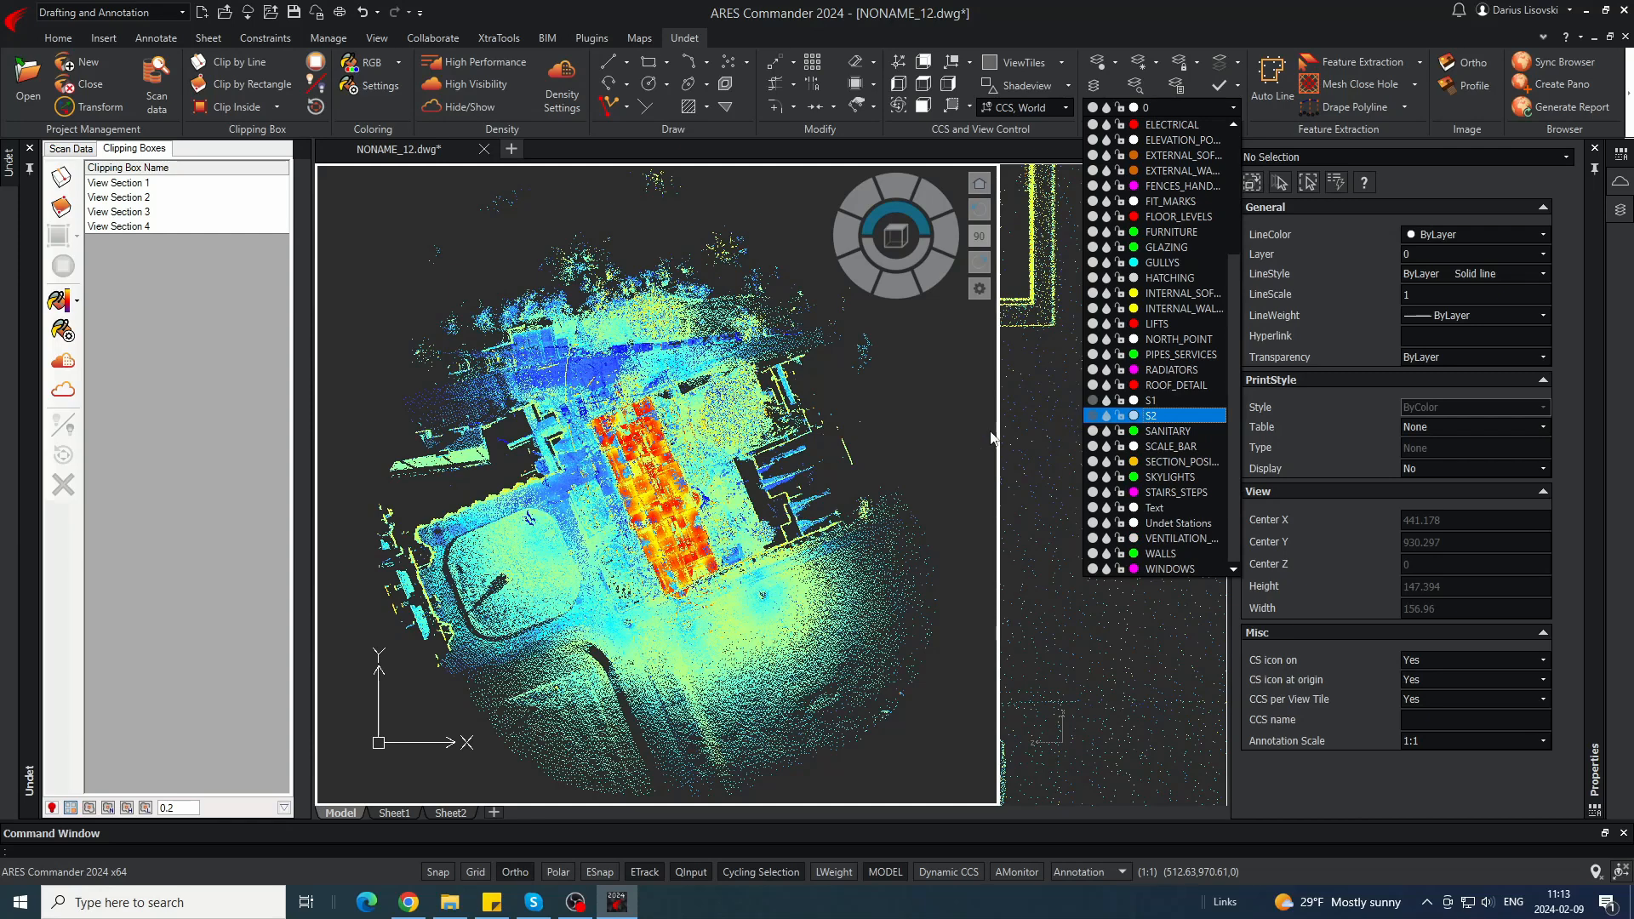
click(570, 527)
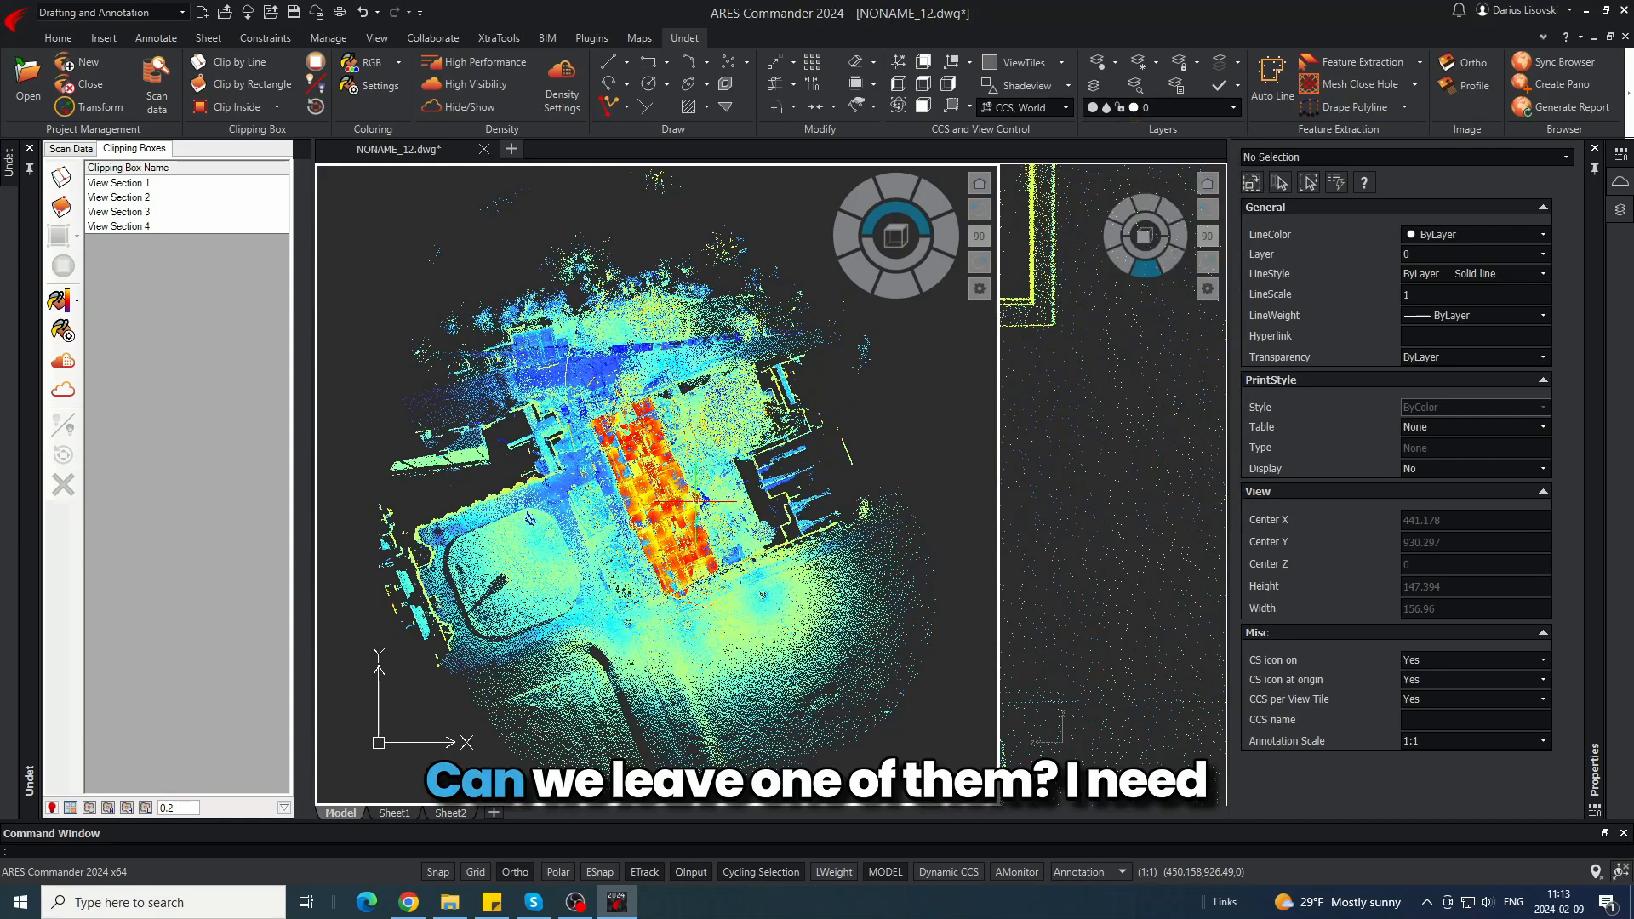
- Turn layer E1 back on and hide only its facade orthophoto with the HideObjects command, keeping the elevation line
click(1233, 107)
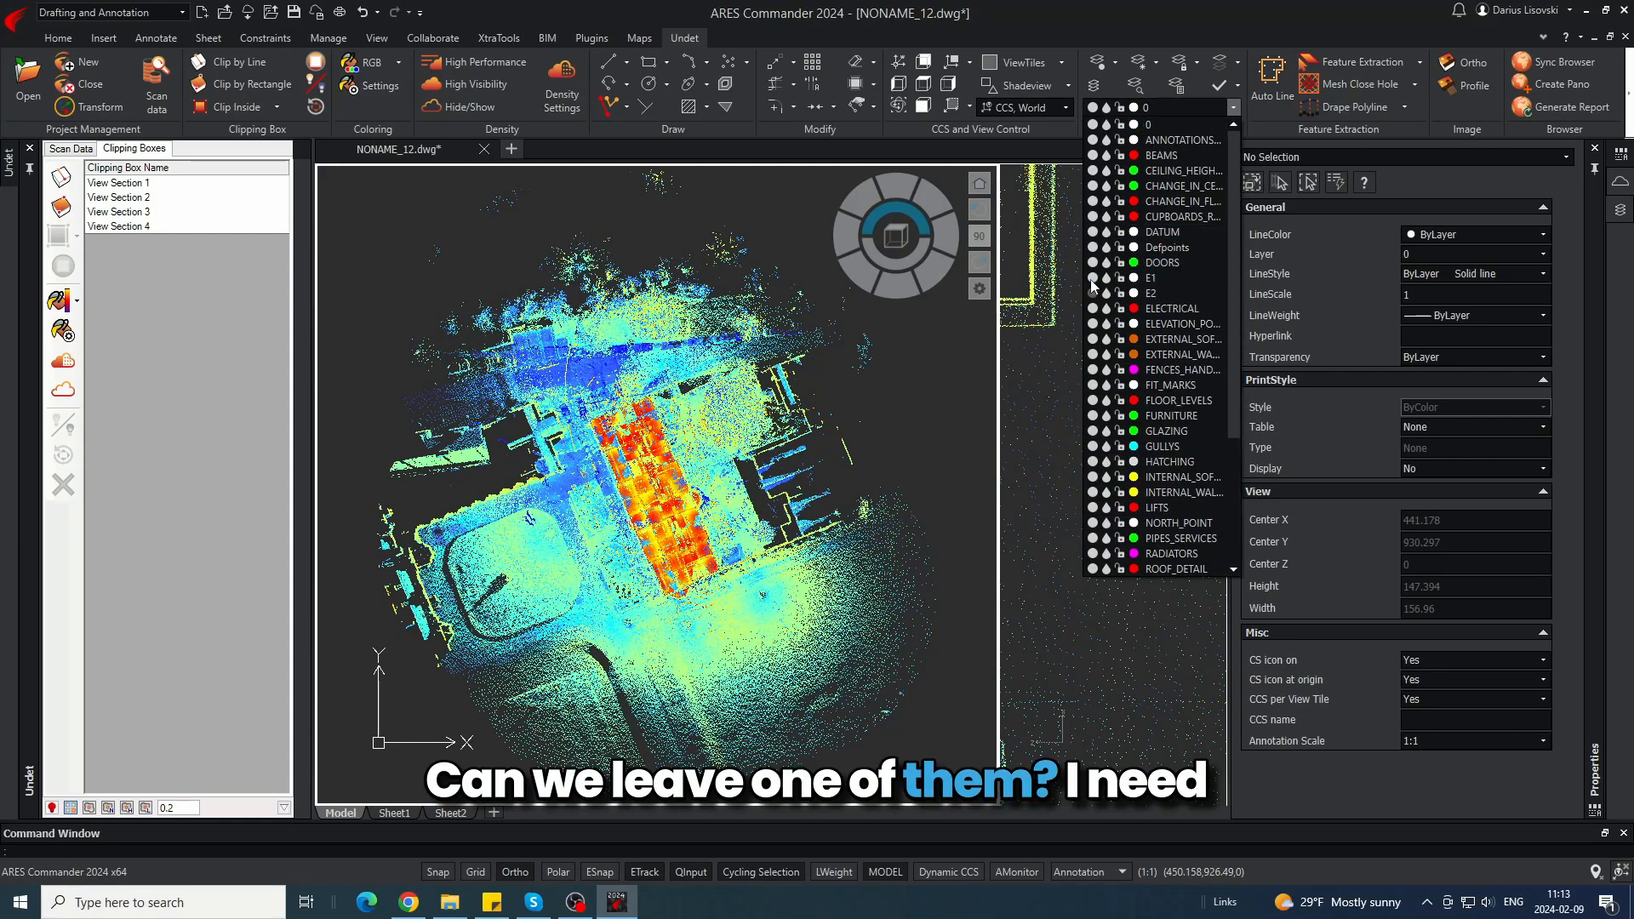
click(669, 587)
click(722, 482)
scroll(631, 518, up, 2)
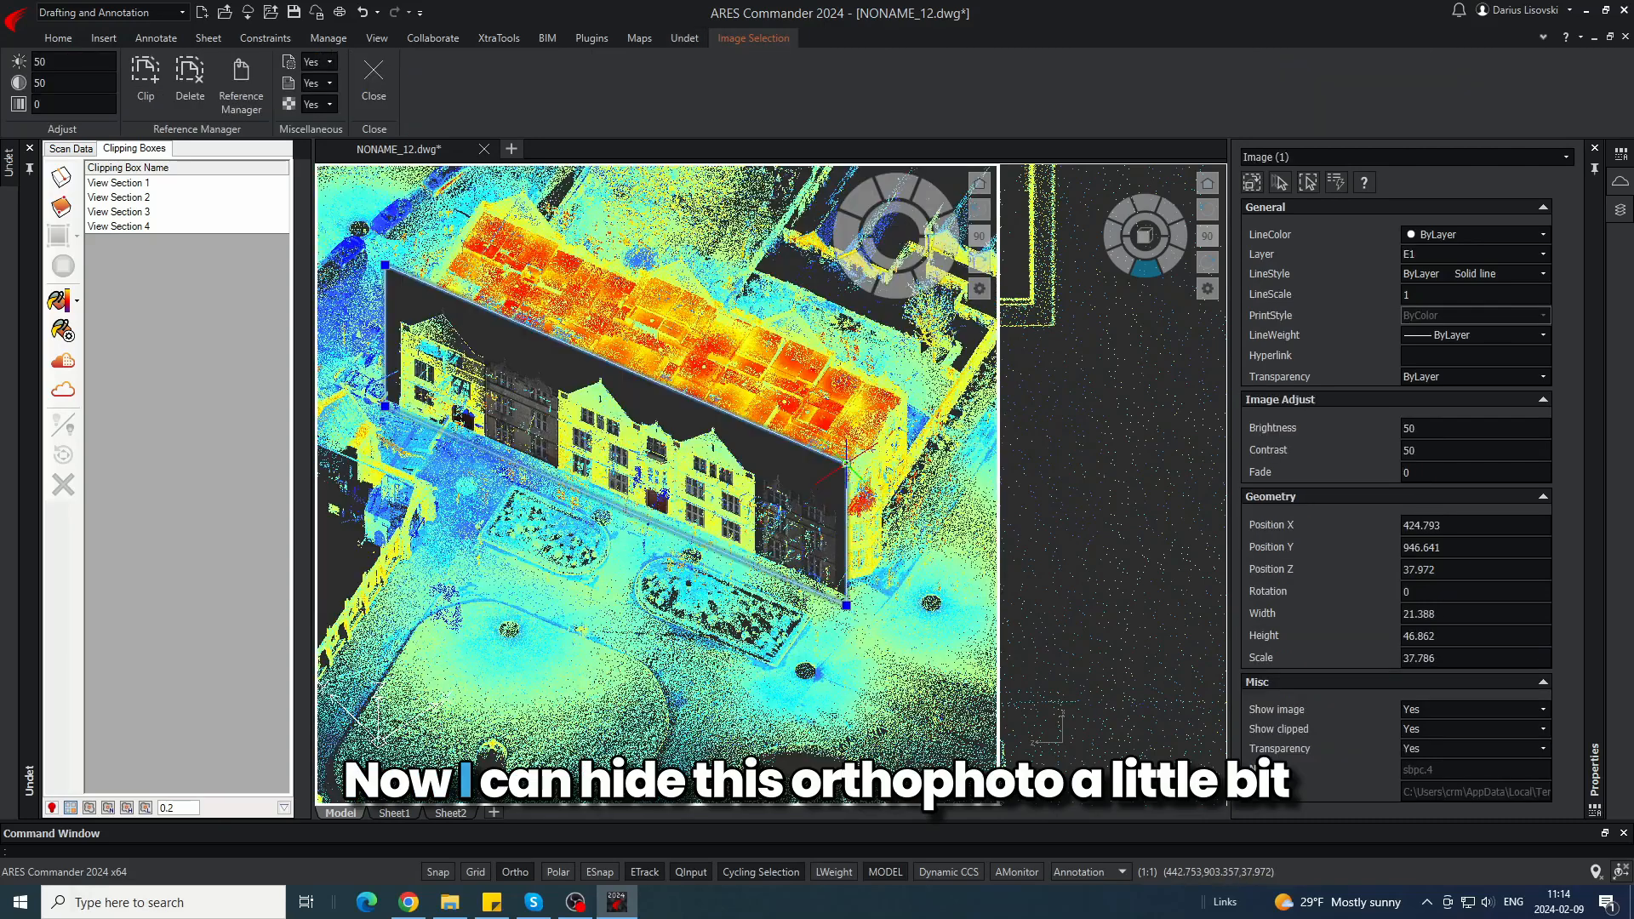
text(hideobjects)
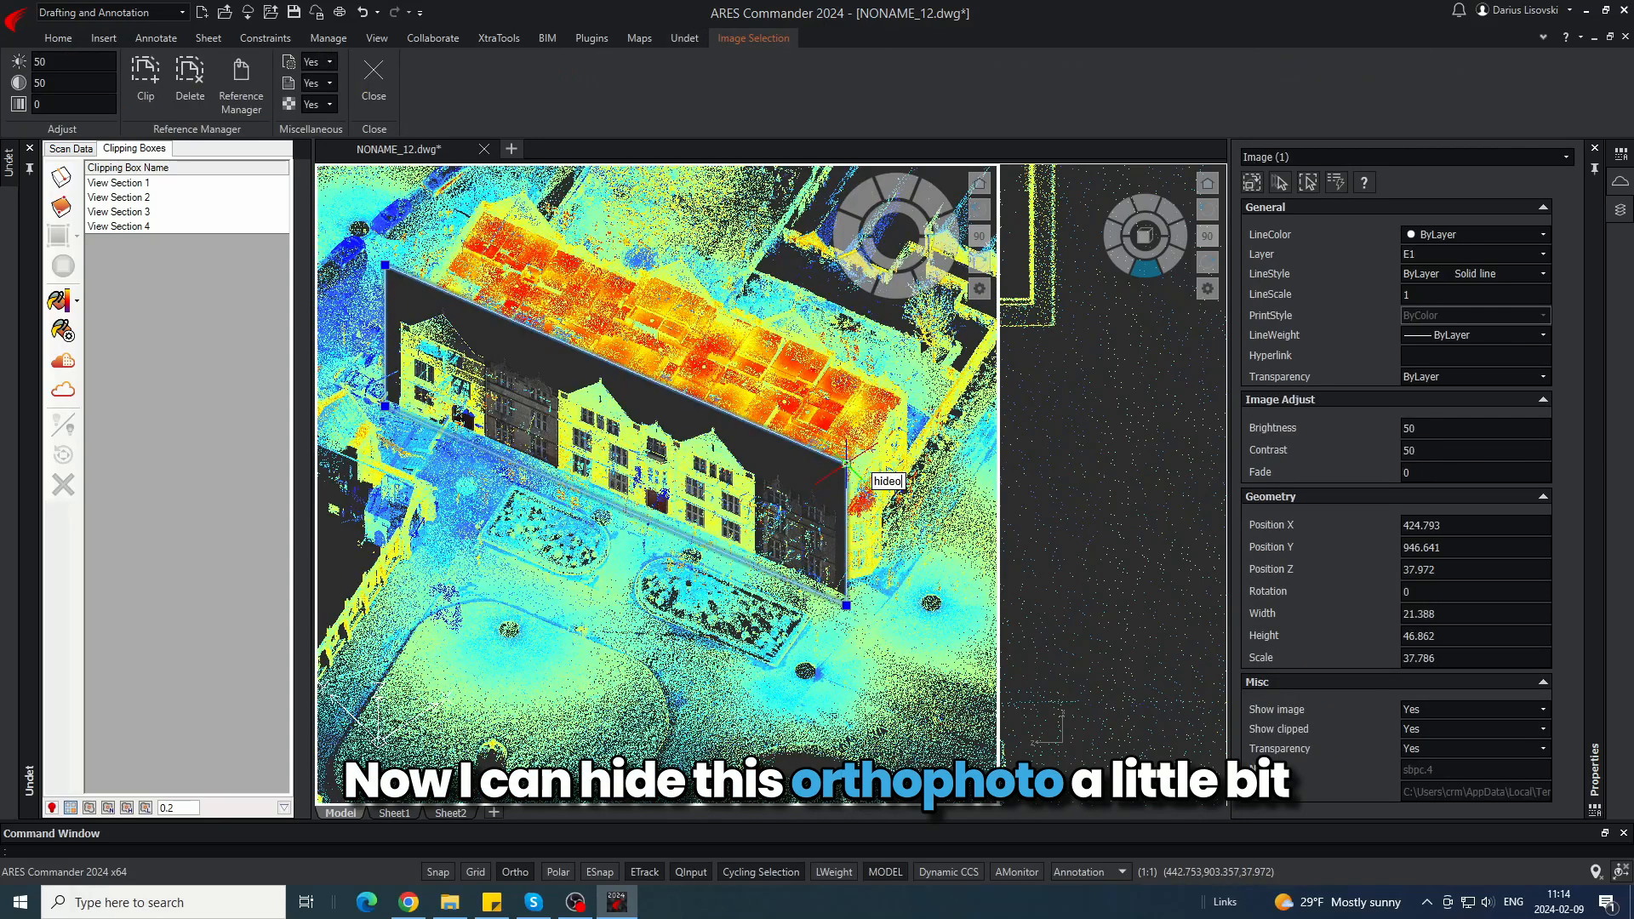
key(Return)
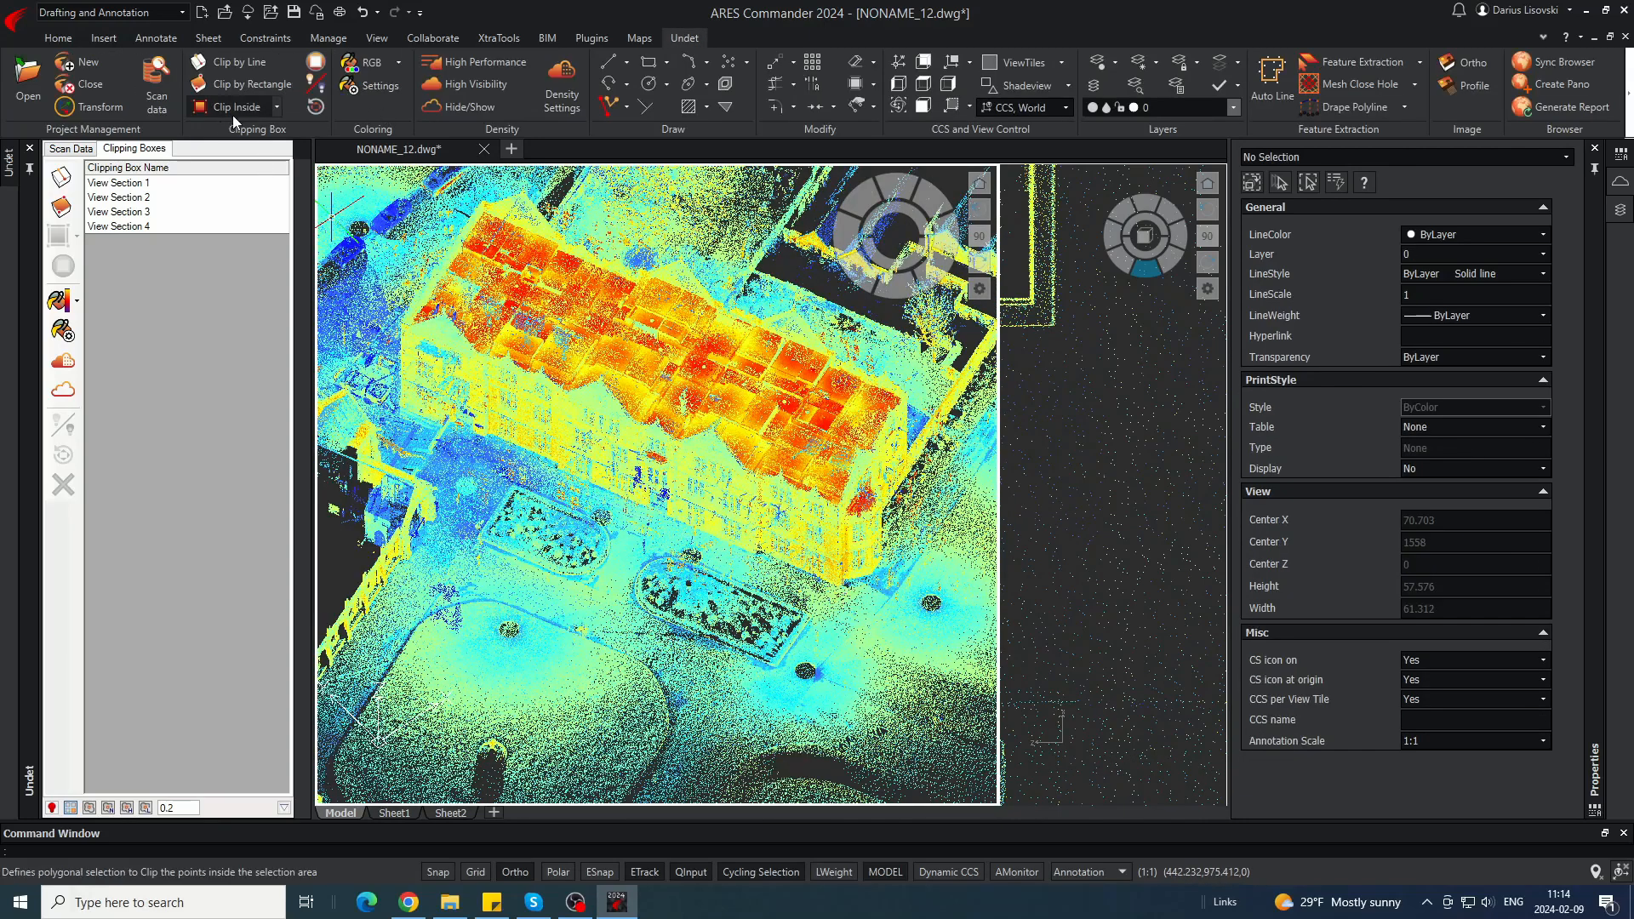
- Hide the point cloud and switch the workspace to Floor Plans (UNDET)
click(478, 108)
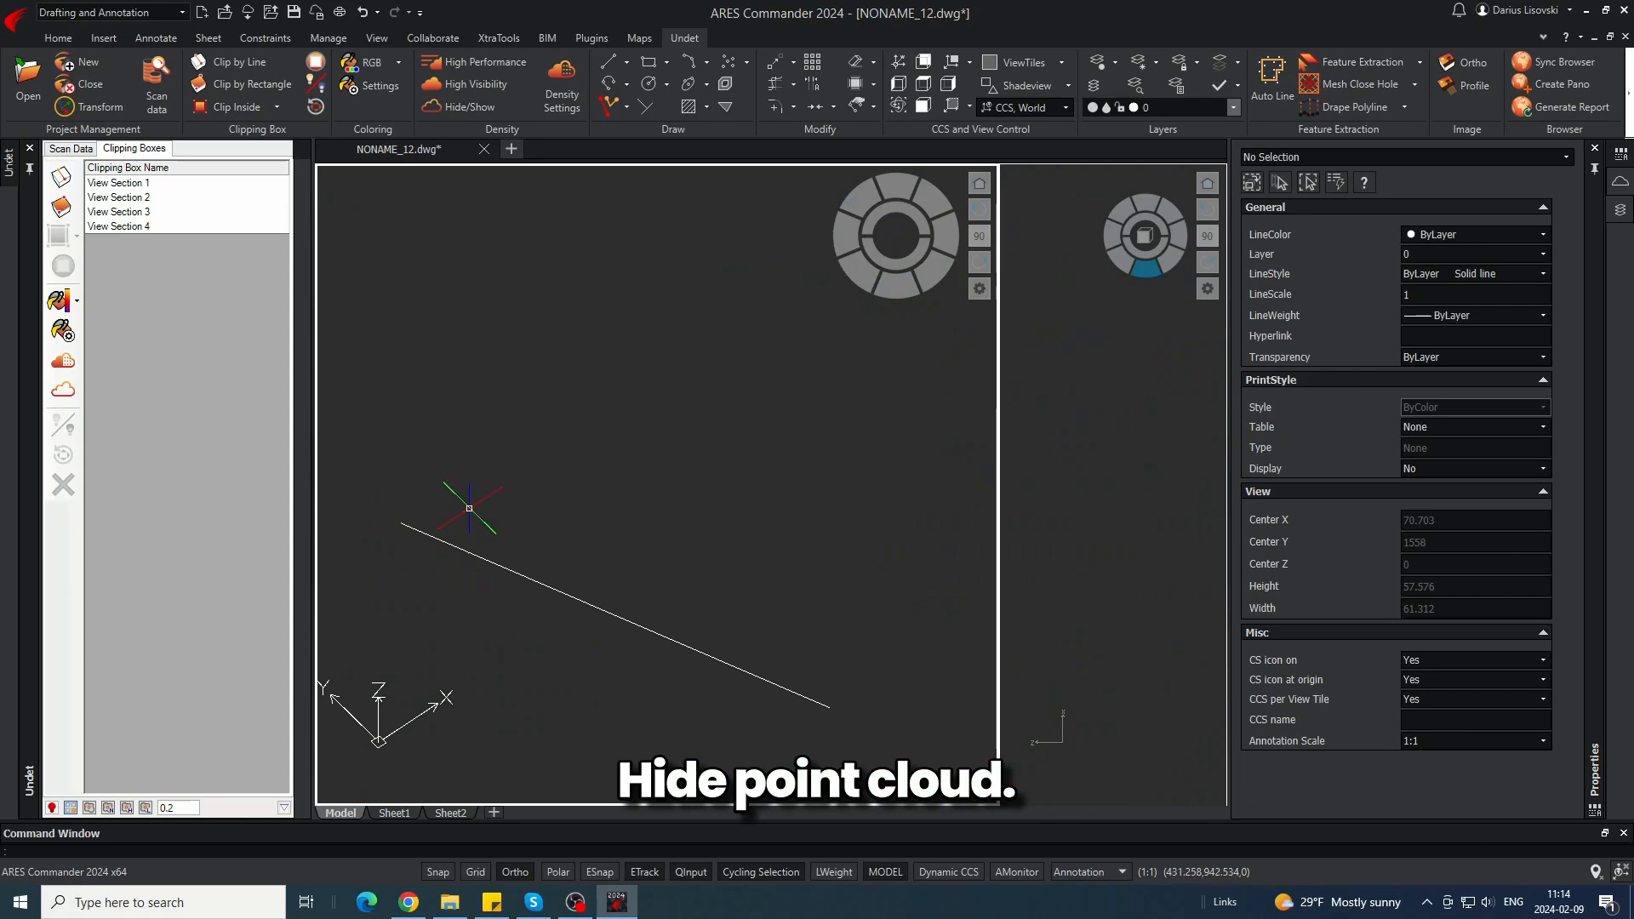
click(165, 12)
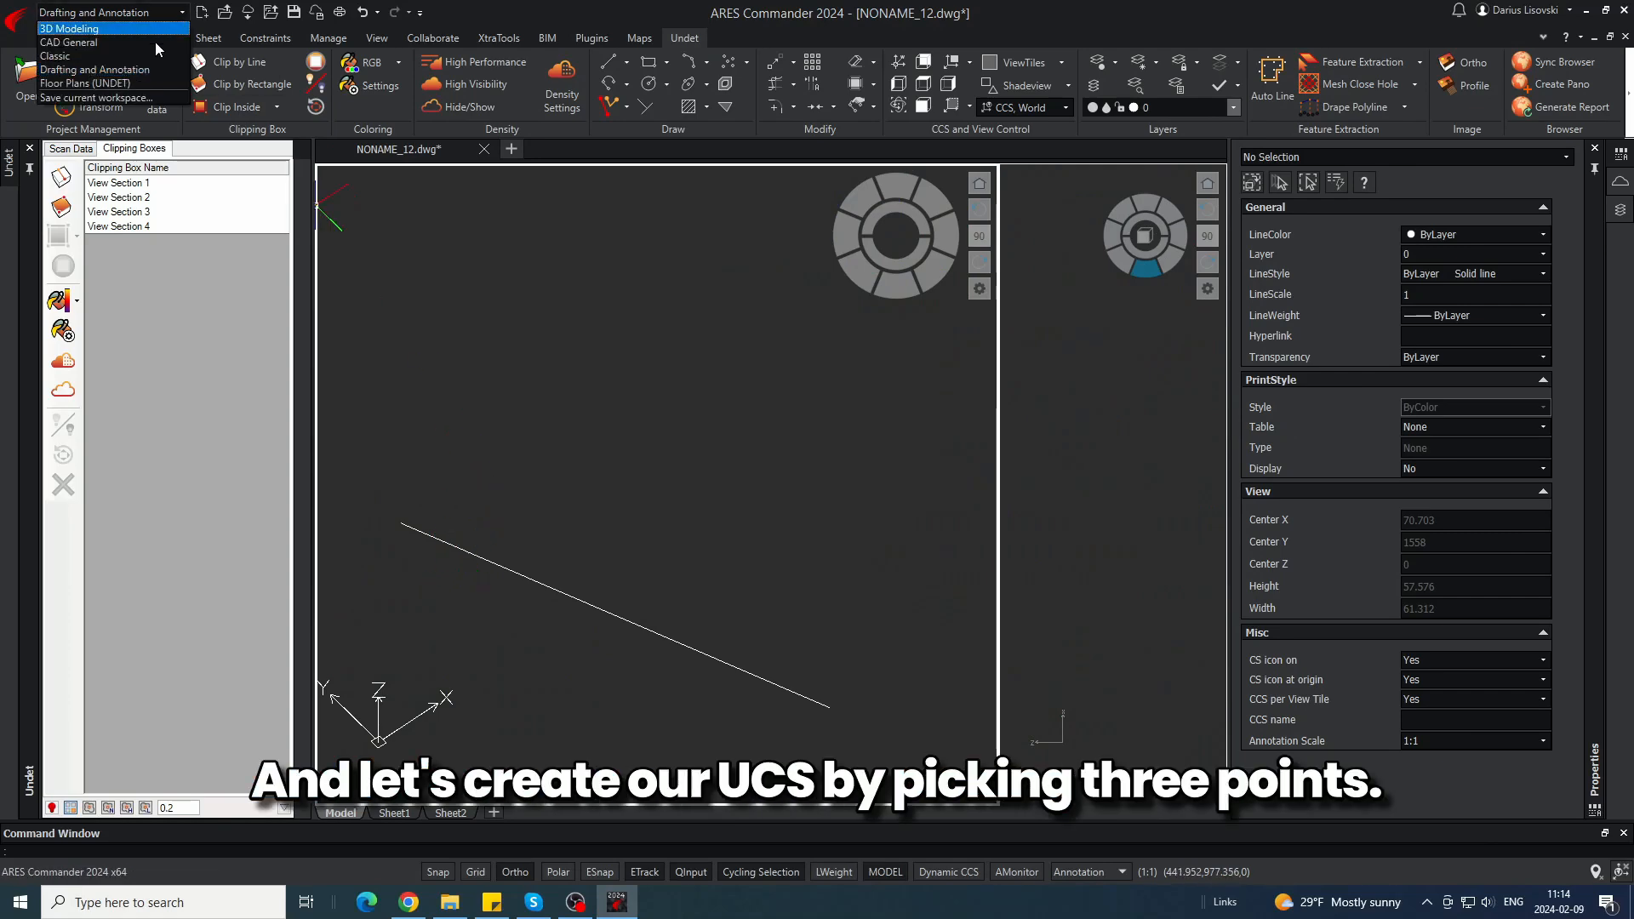
click(125, 83)
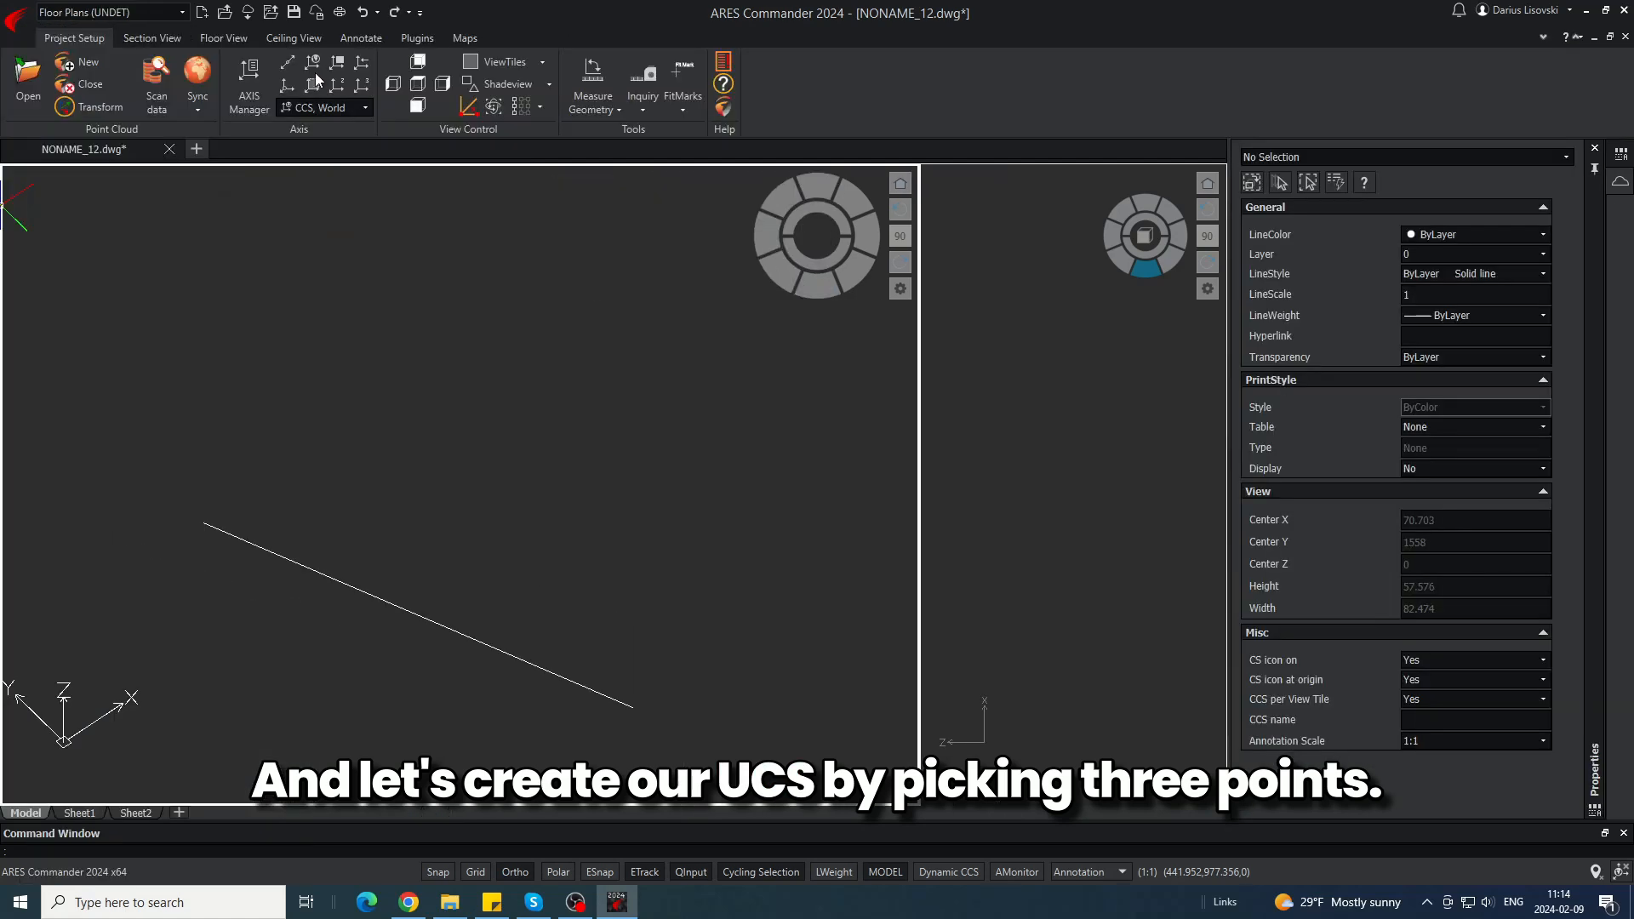
- Define a three-point coordinate system with its origin at one end of the E1 line and its X axis along that line
click(366, 82)
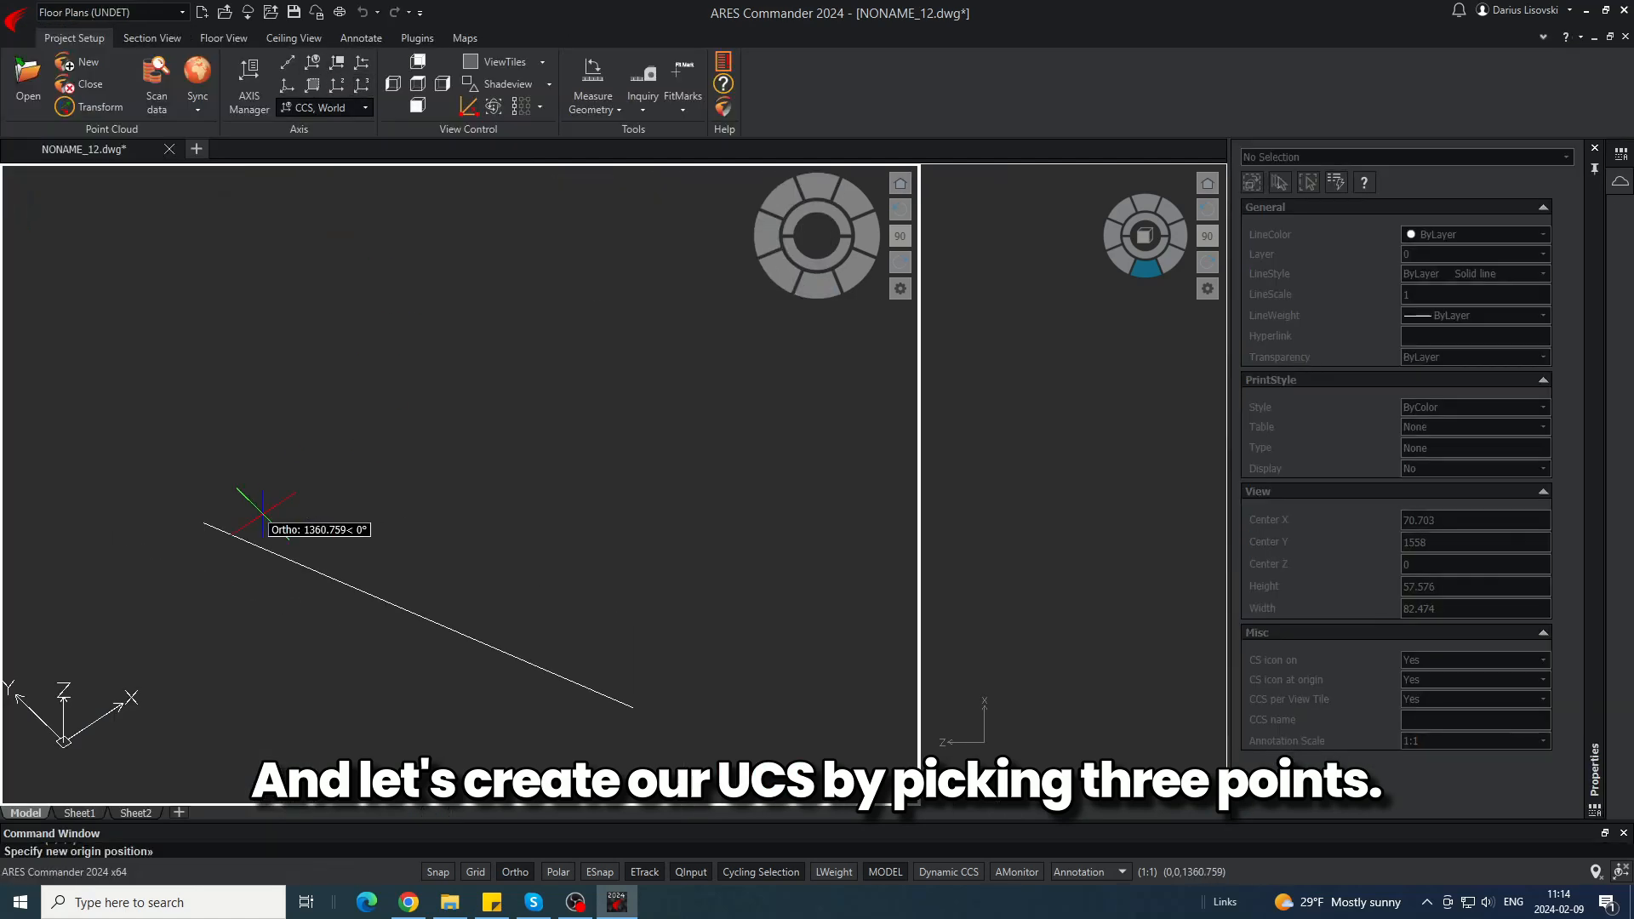
click(206, 526)
click(634, 706)
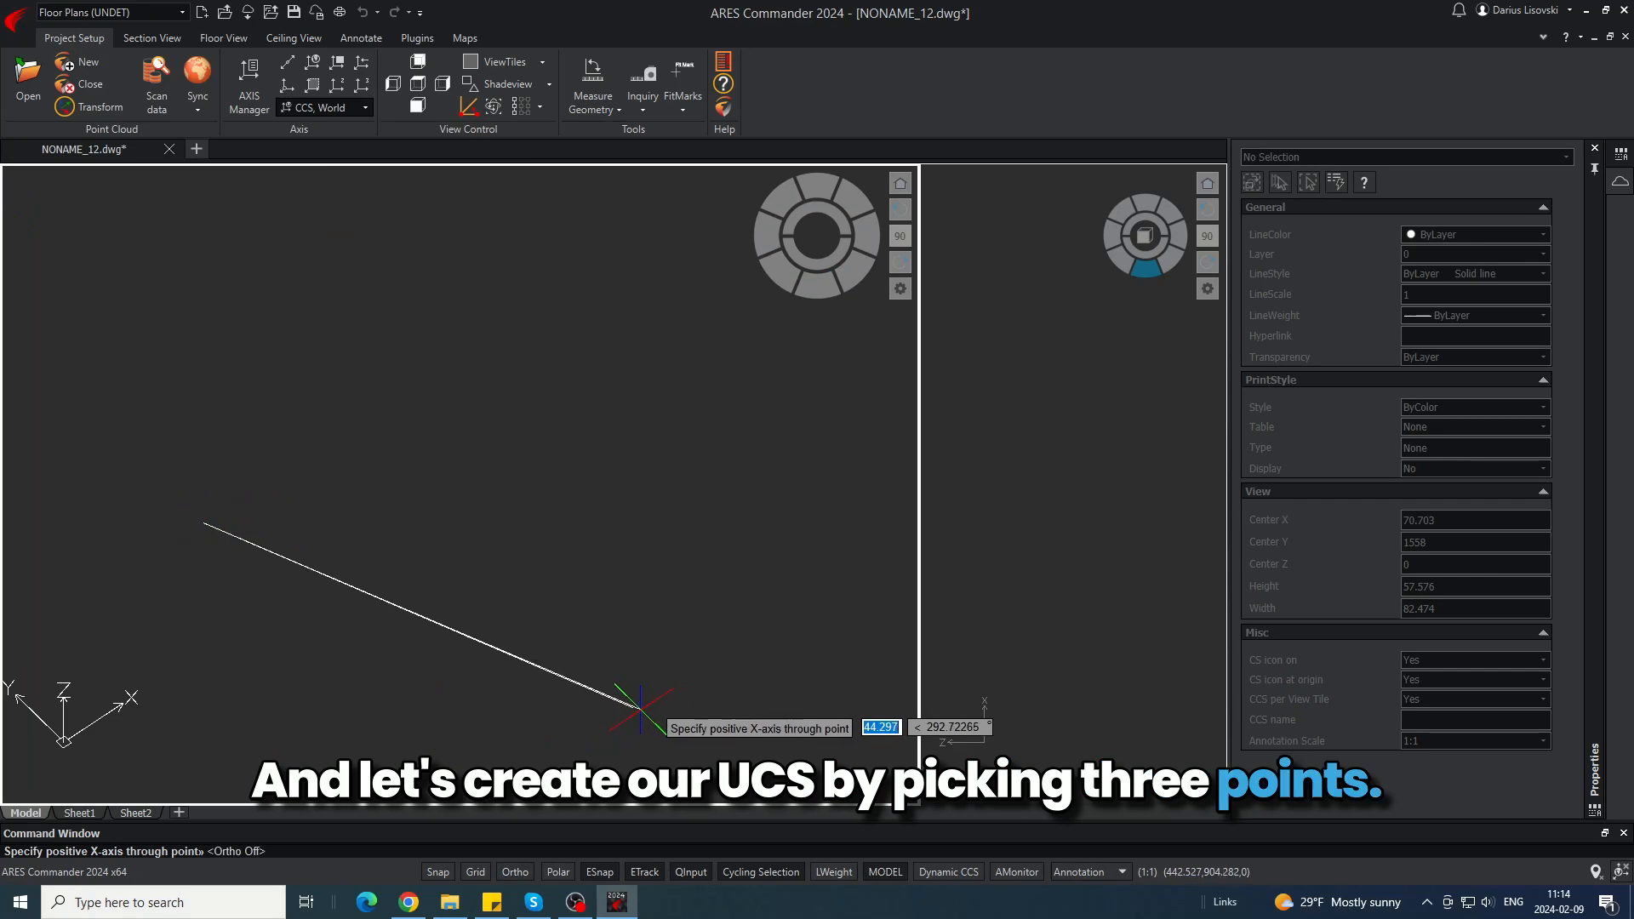
click(543, 381)
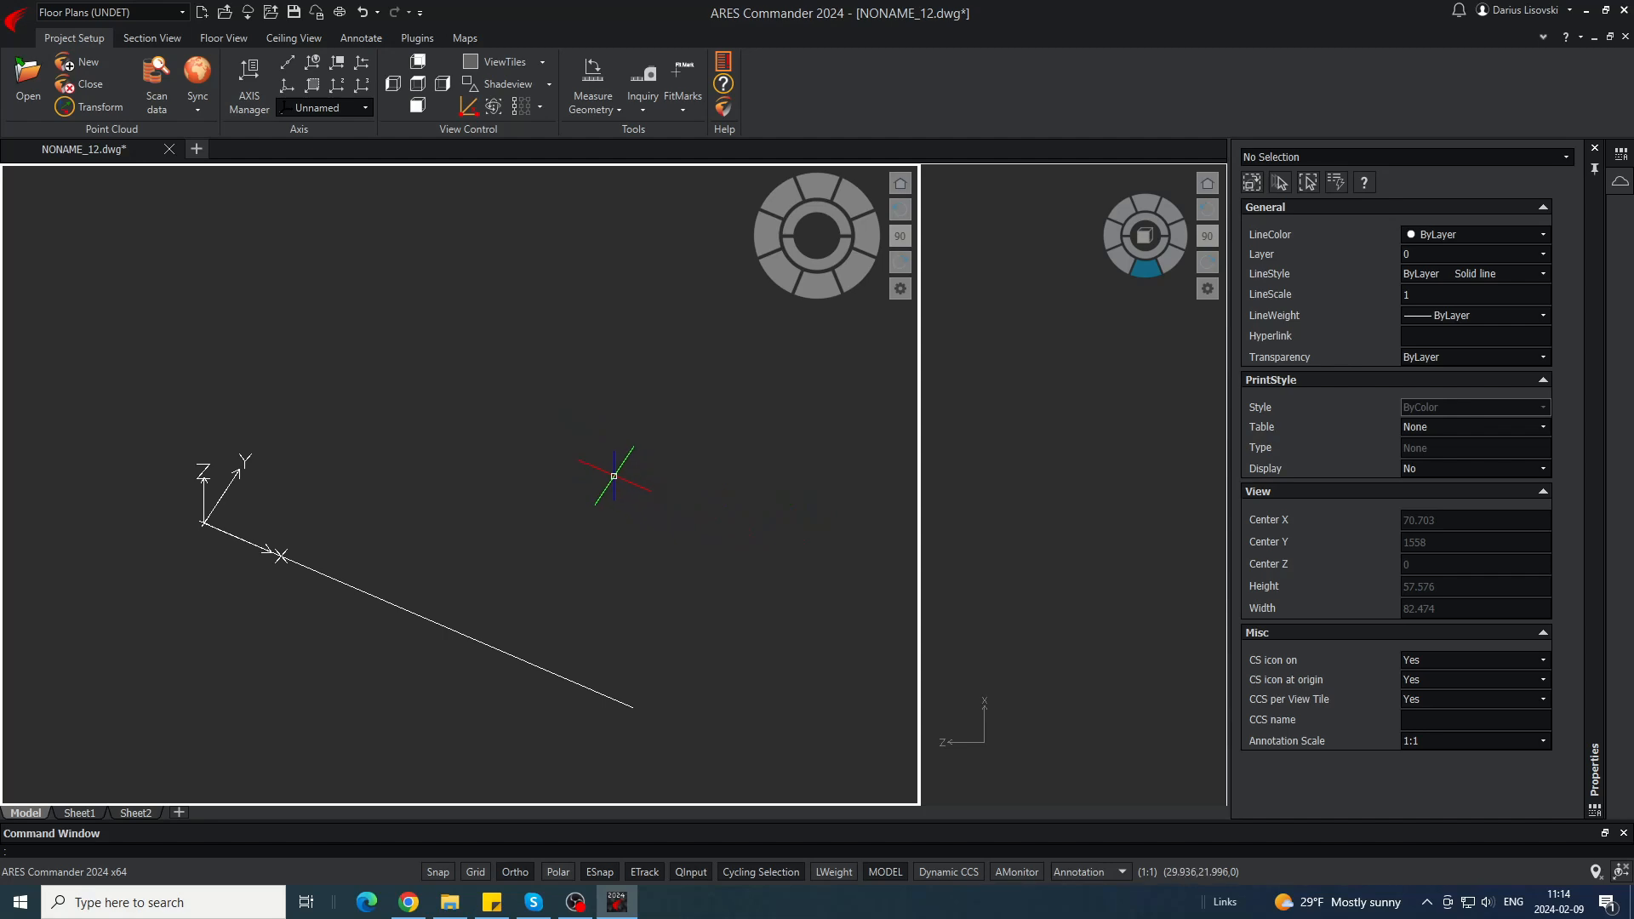
- Name the new coordinate system P1 in the coordinate system manager
text(csstyle)
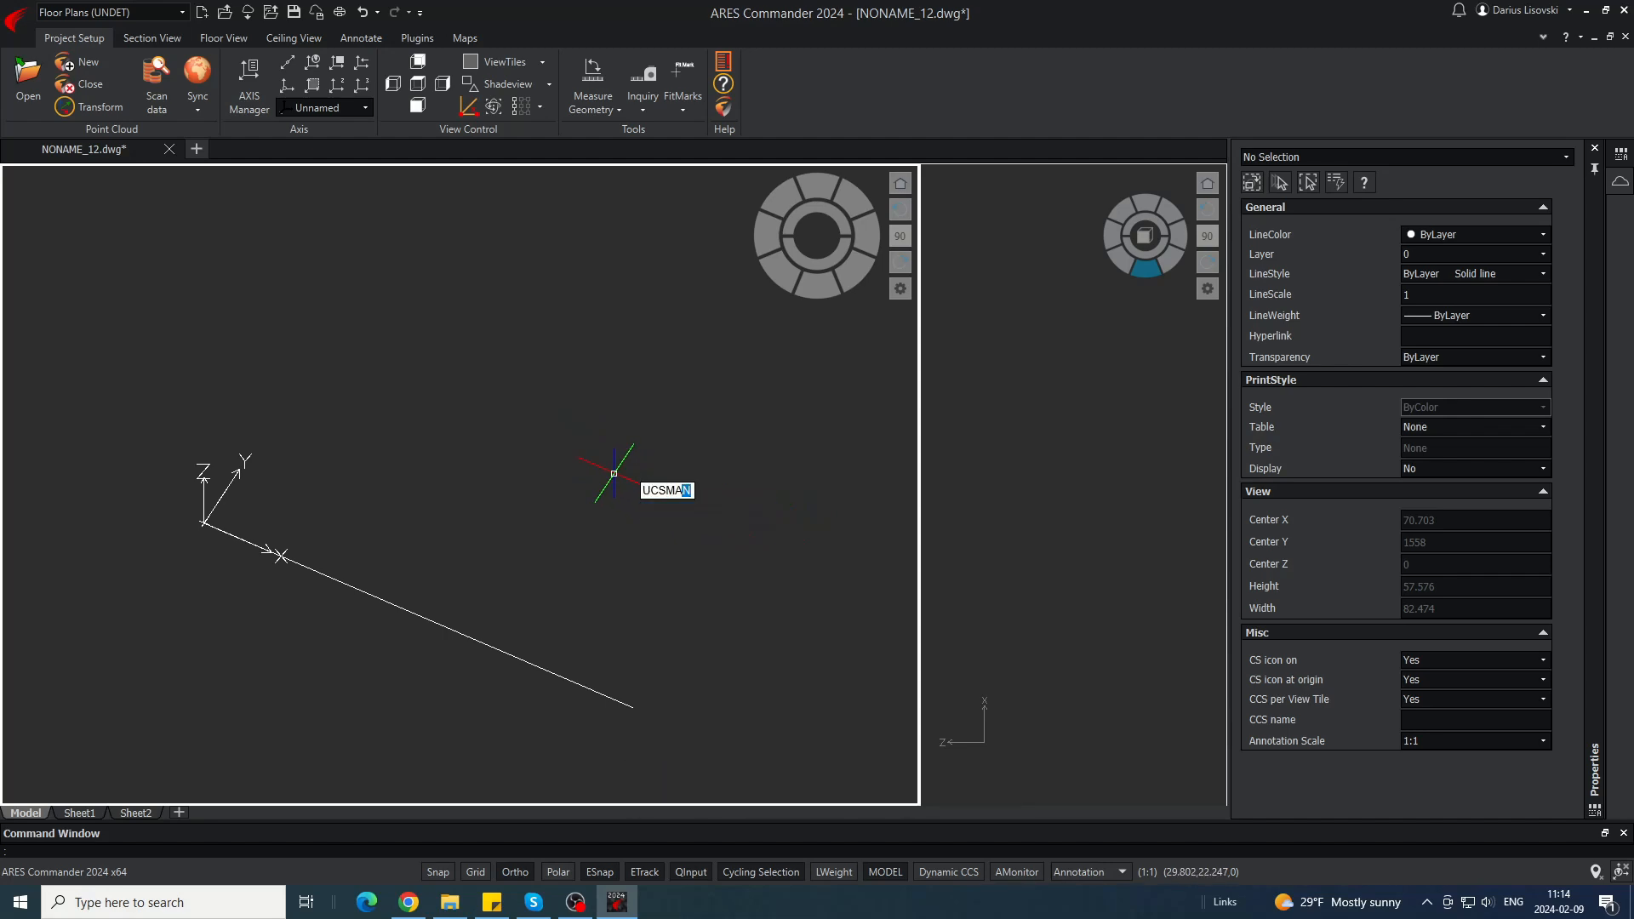
key(Return)
text(P1)
key(Return)
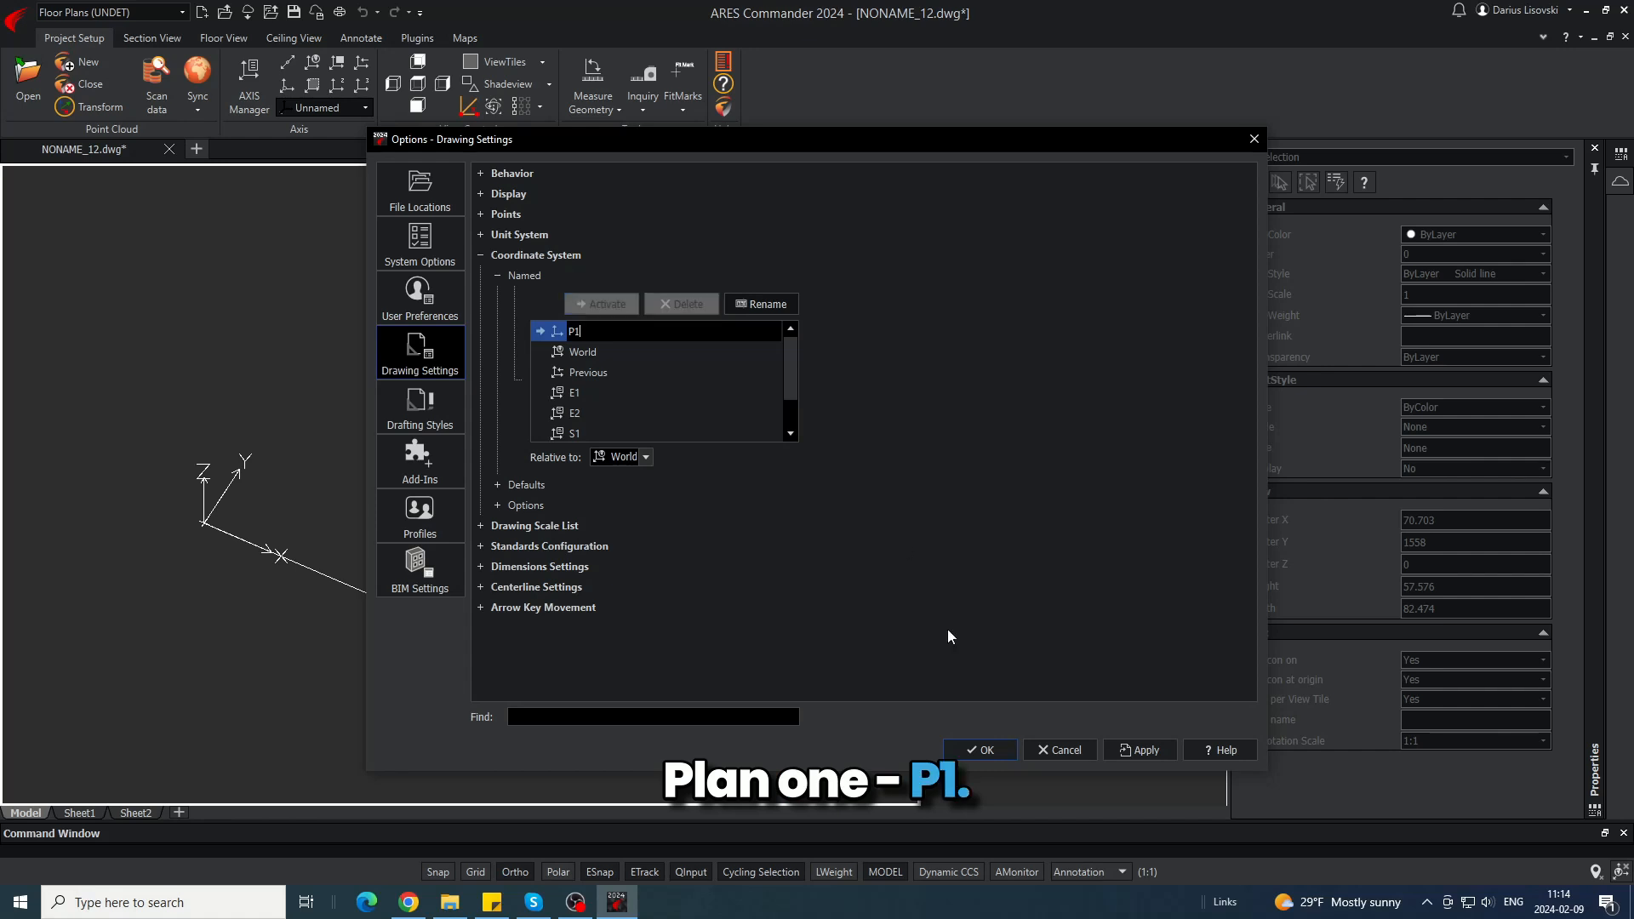
click(984, 750)
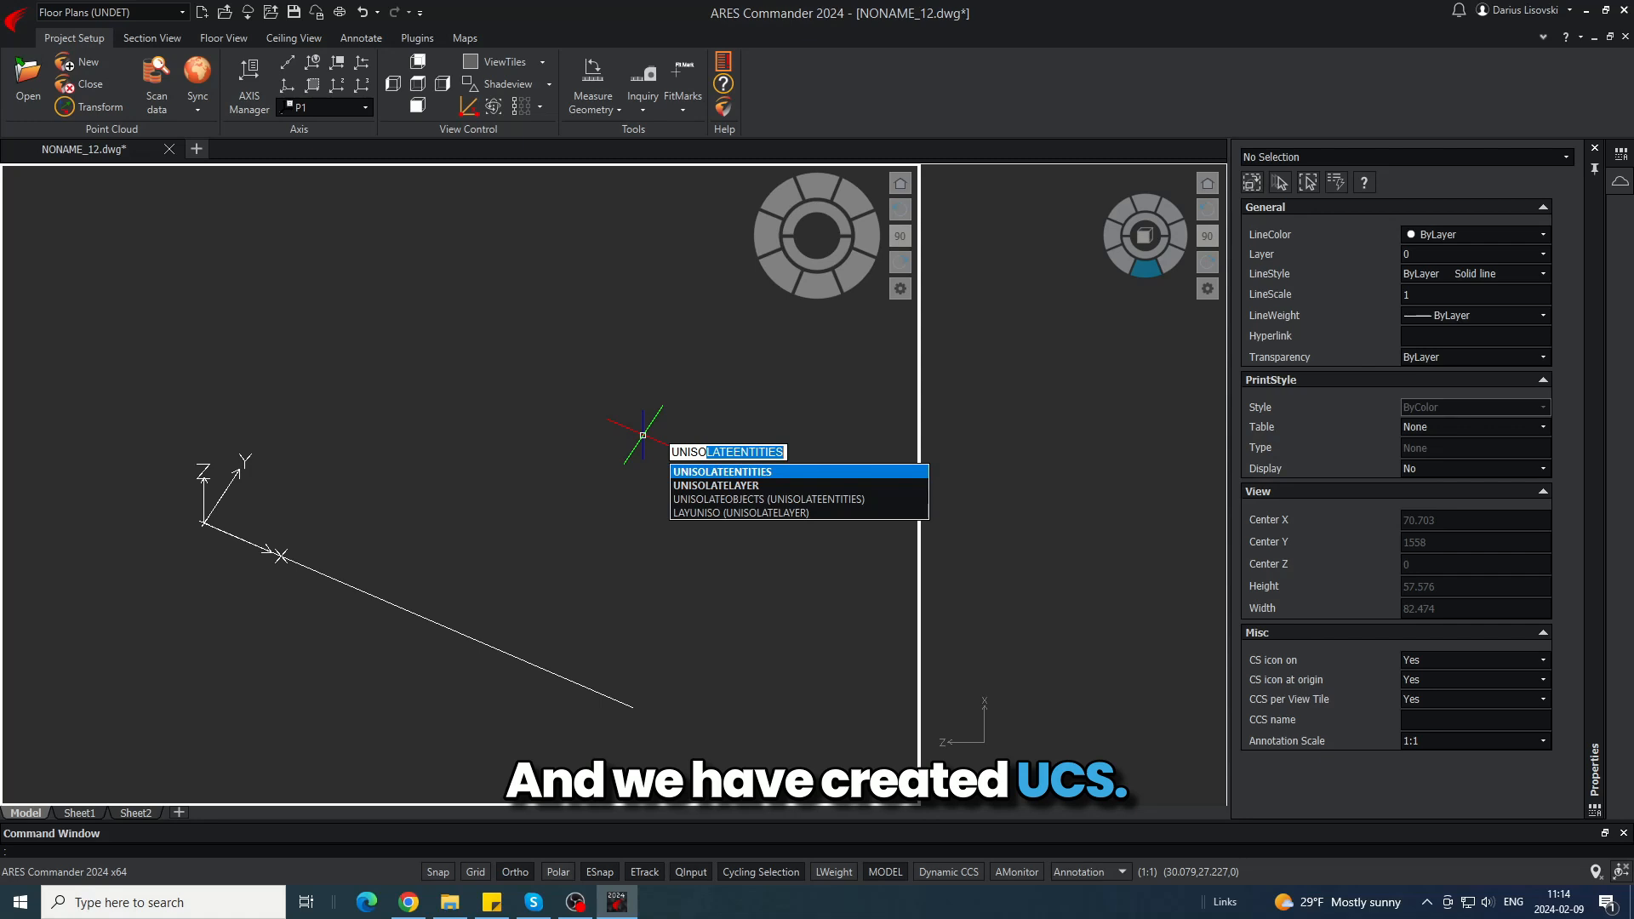
- Unhide the E1 facade orthophoto with the UnisolateEntities command and switch the workspace to Drafting and Annotation
key(Return)
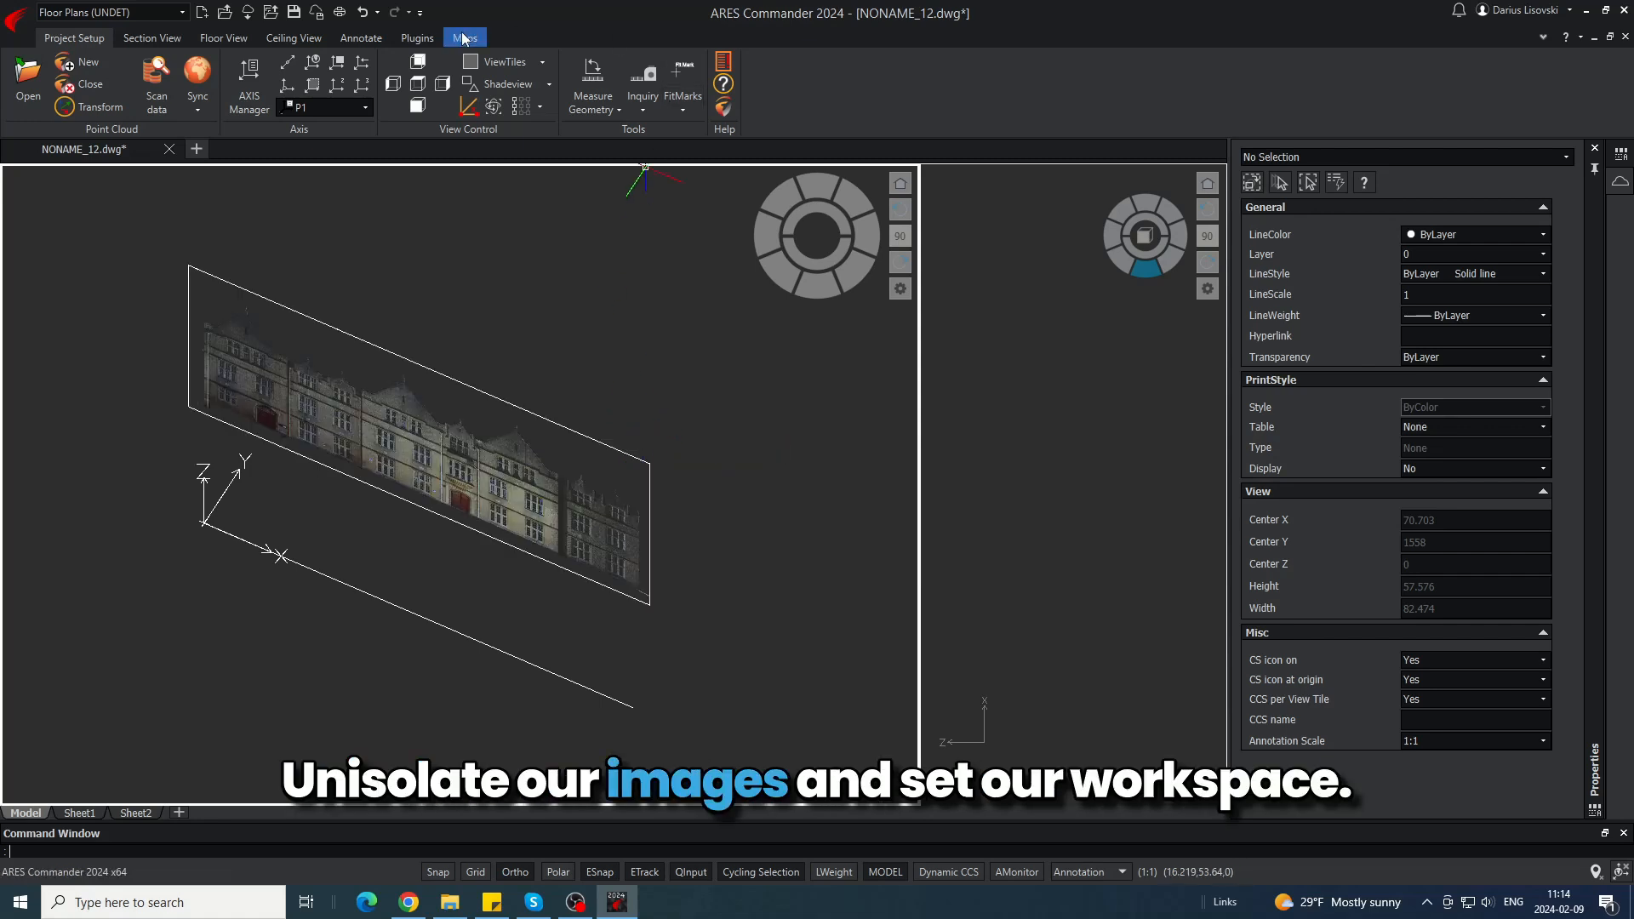
click(111, 12)
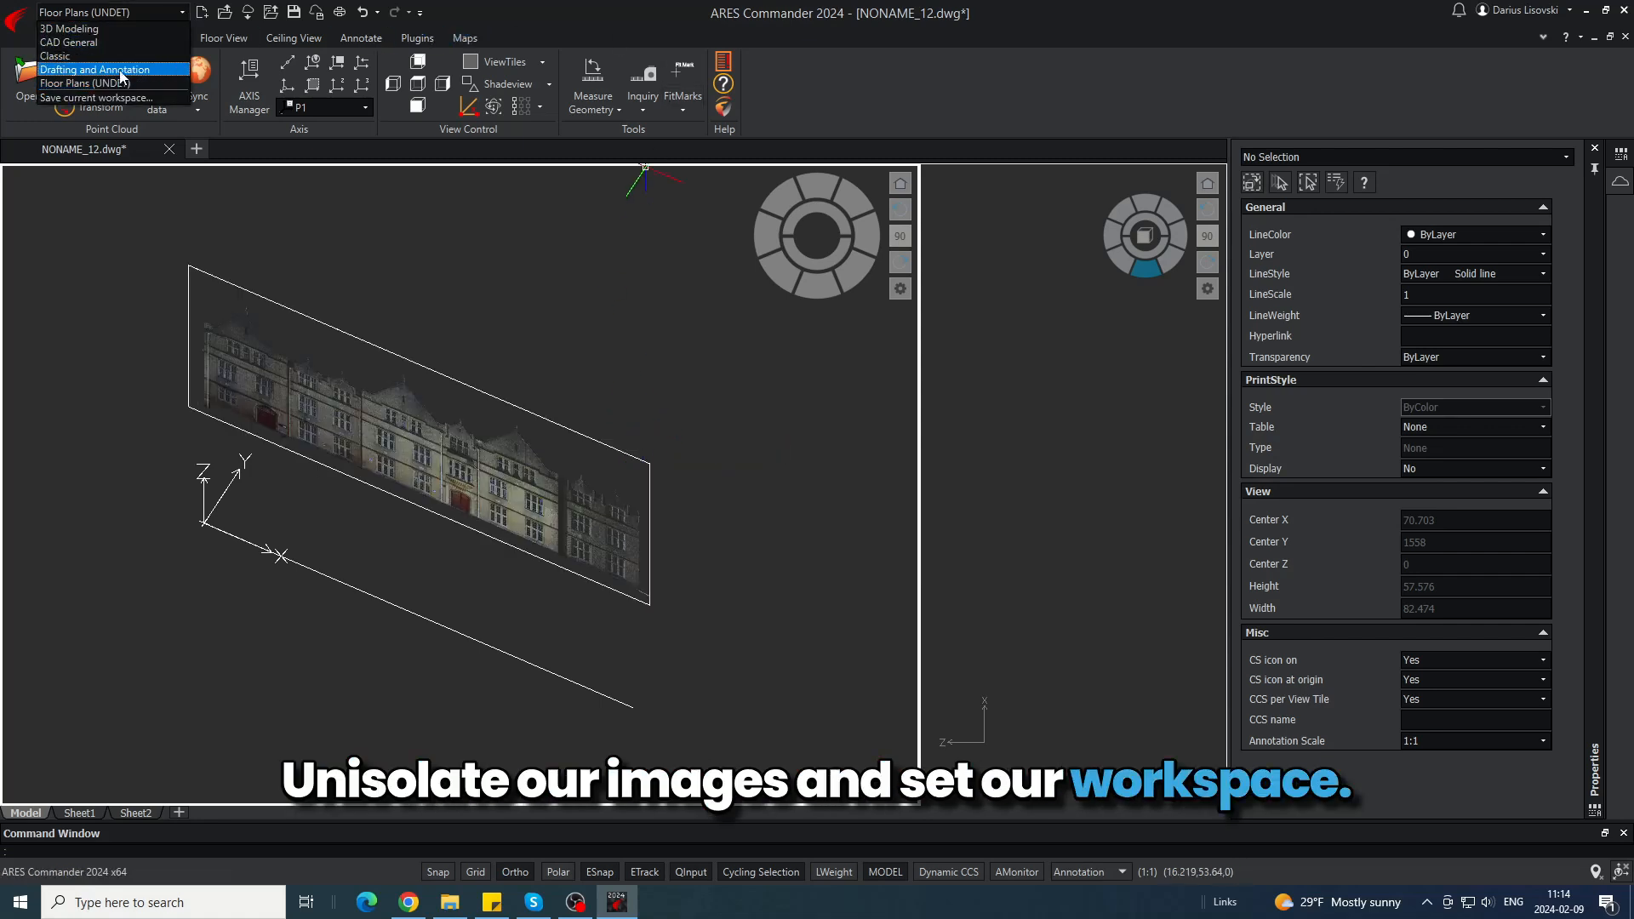
click(120, 71)
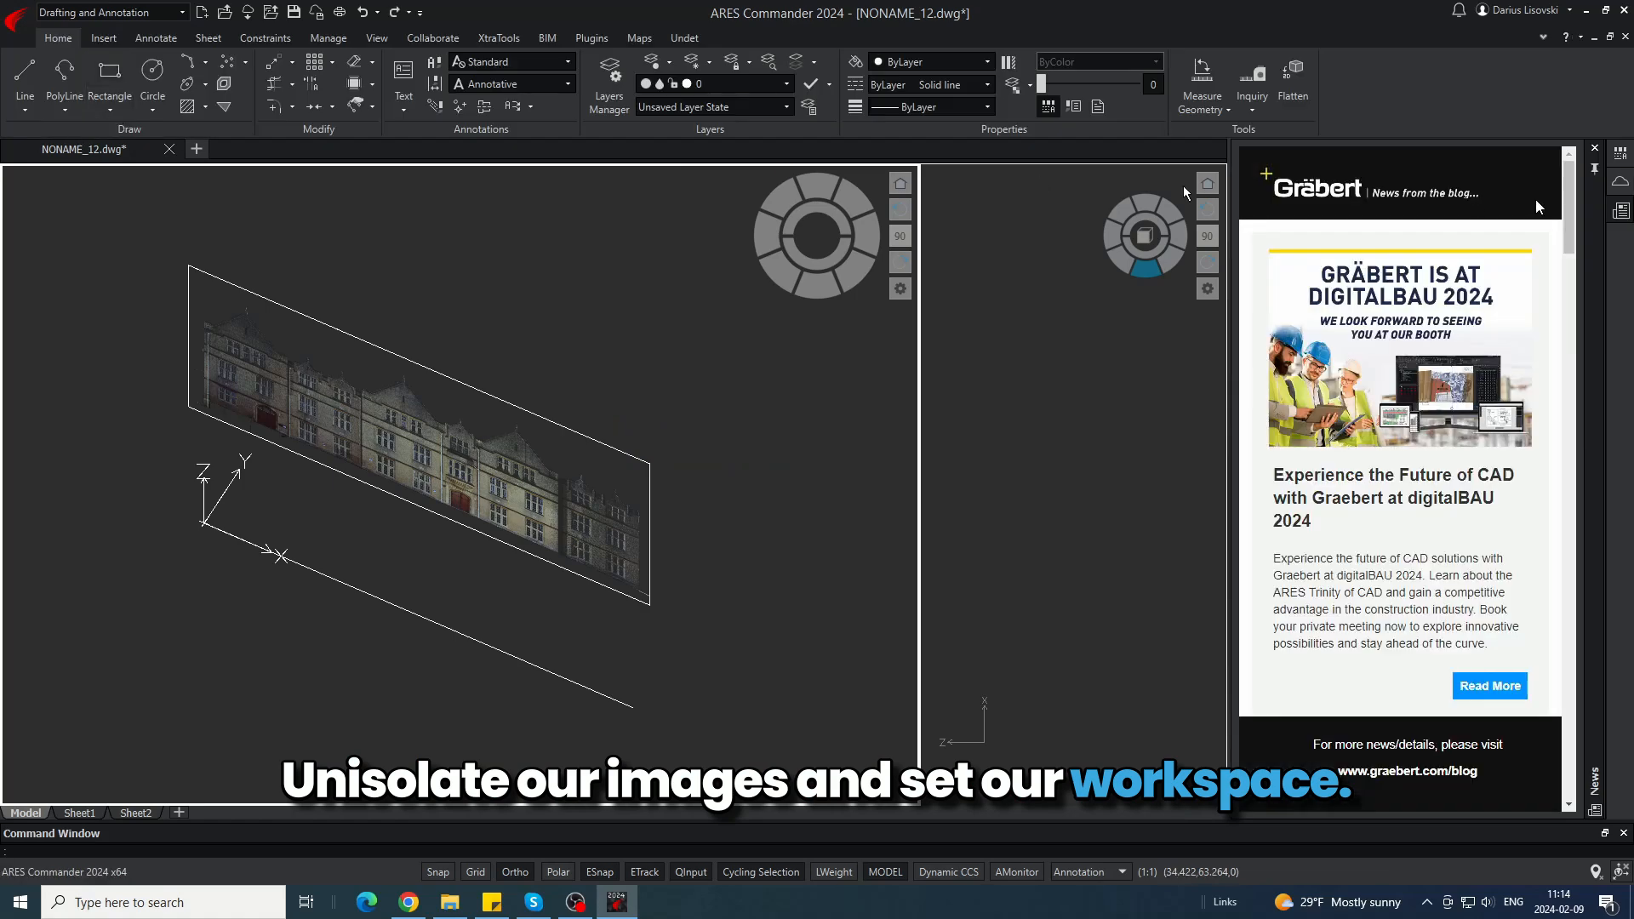
- Close the News and Cloud Storage palettes and turn off layer E1
click(1595, 148)
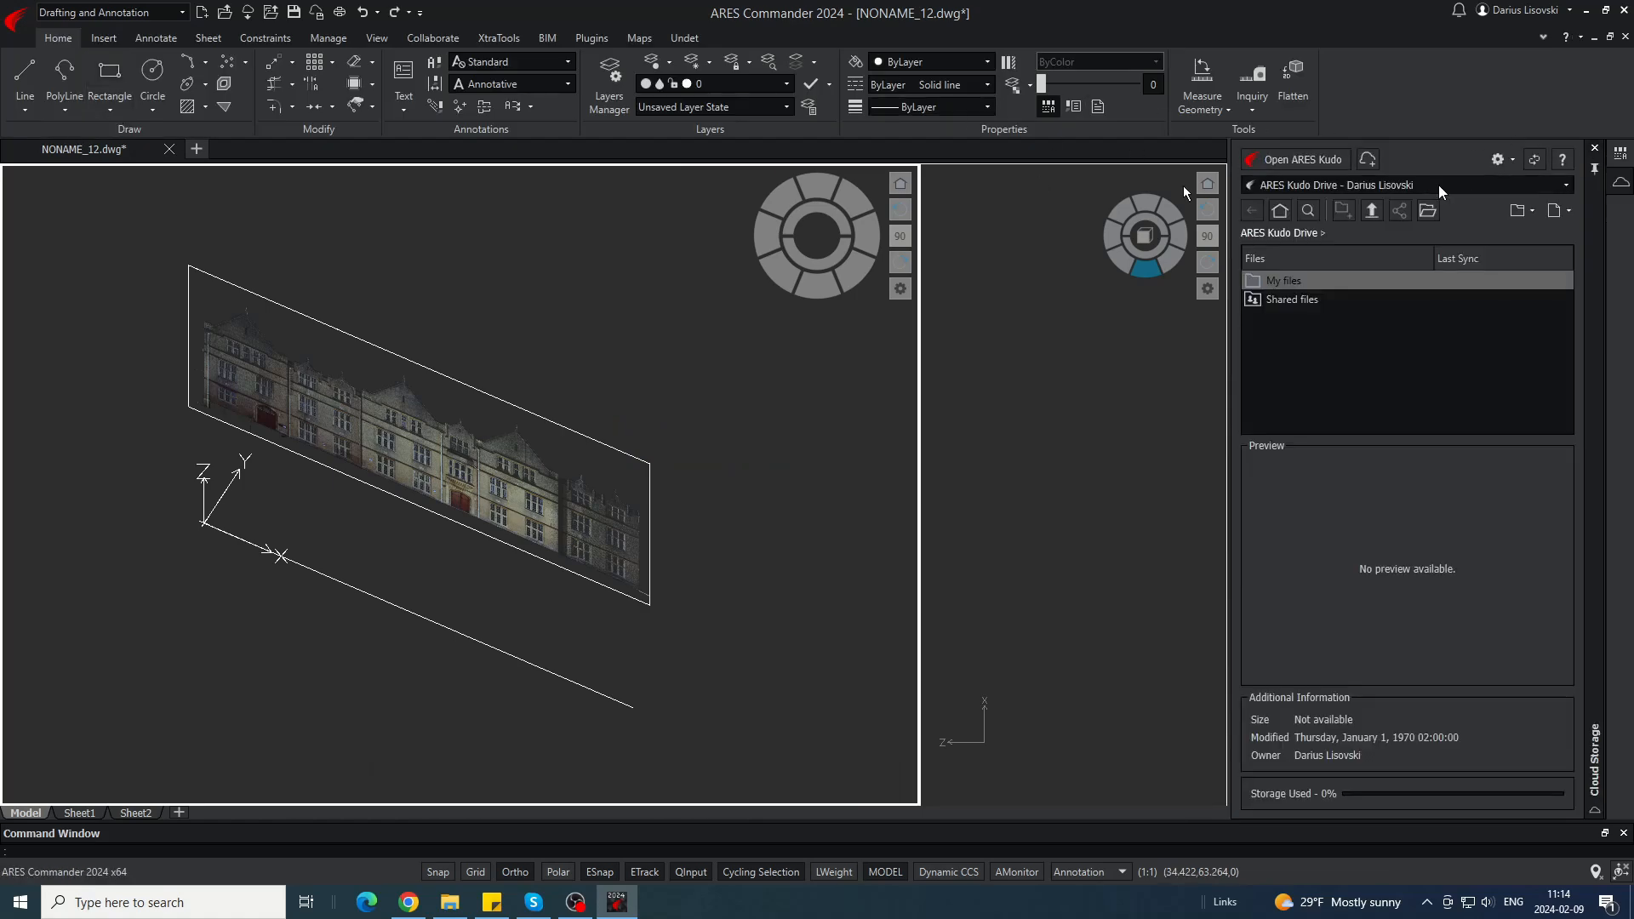
click(1595, 148)
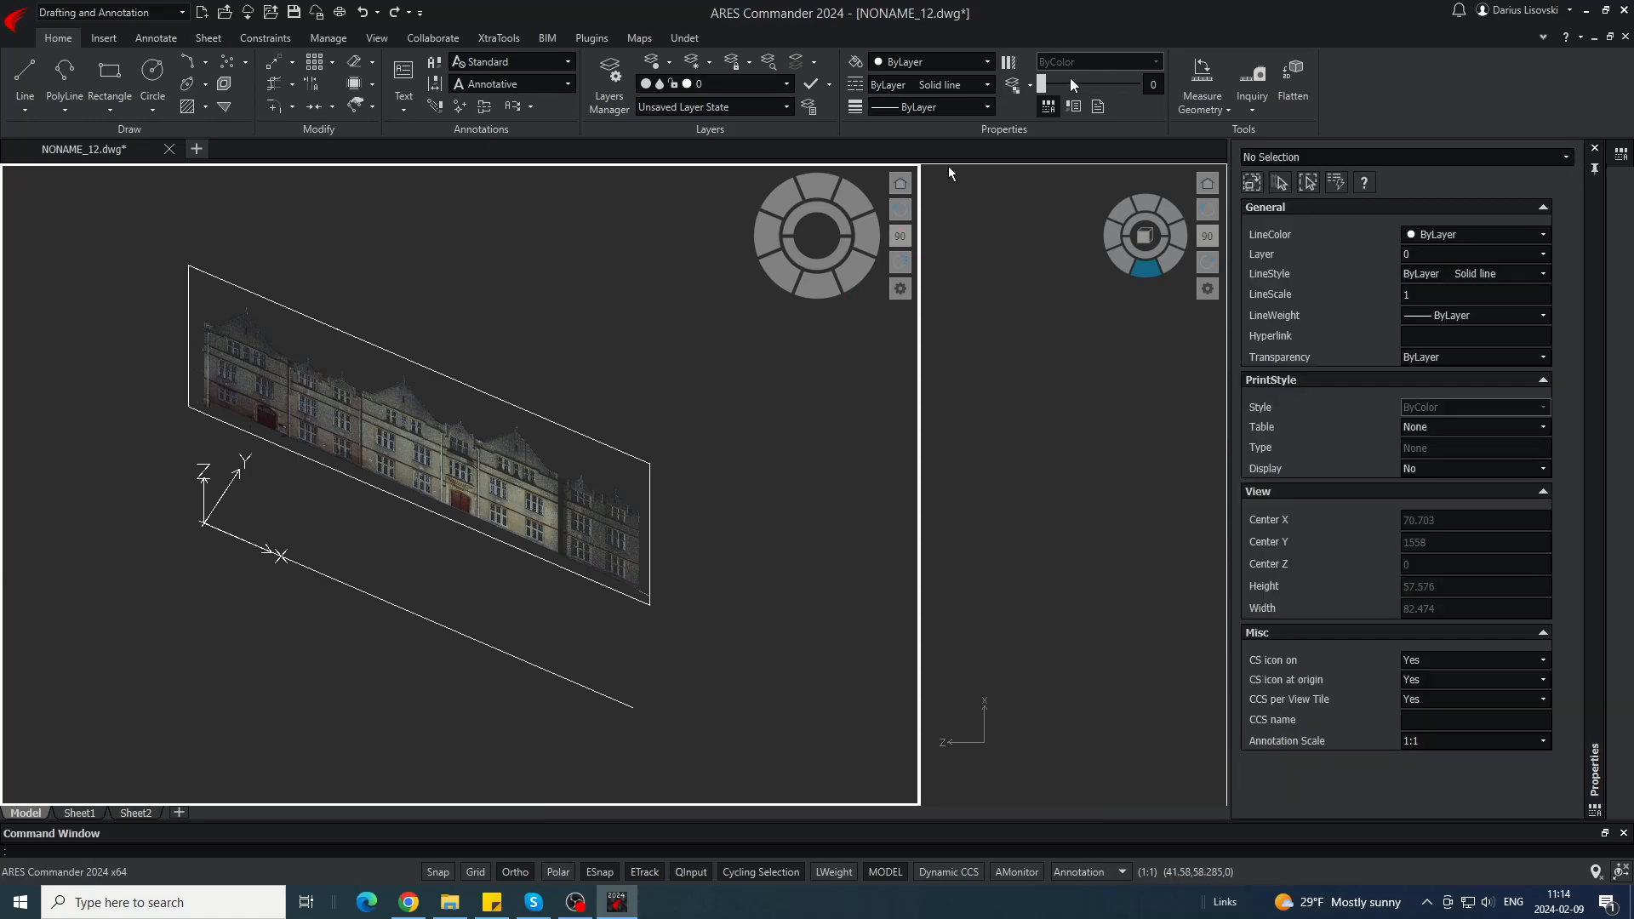
click(684, 38)
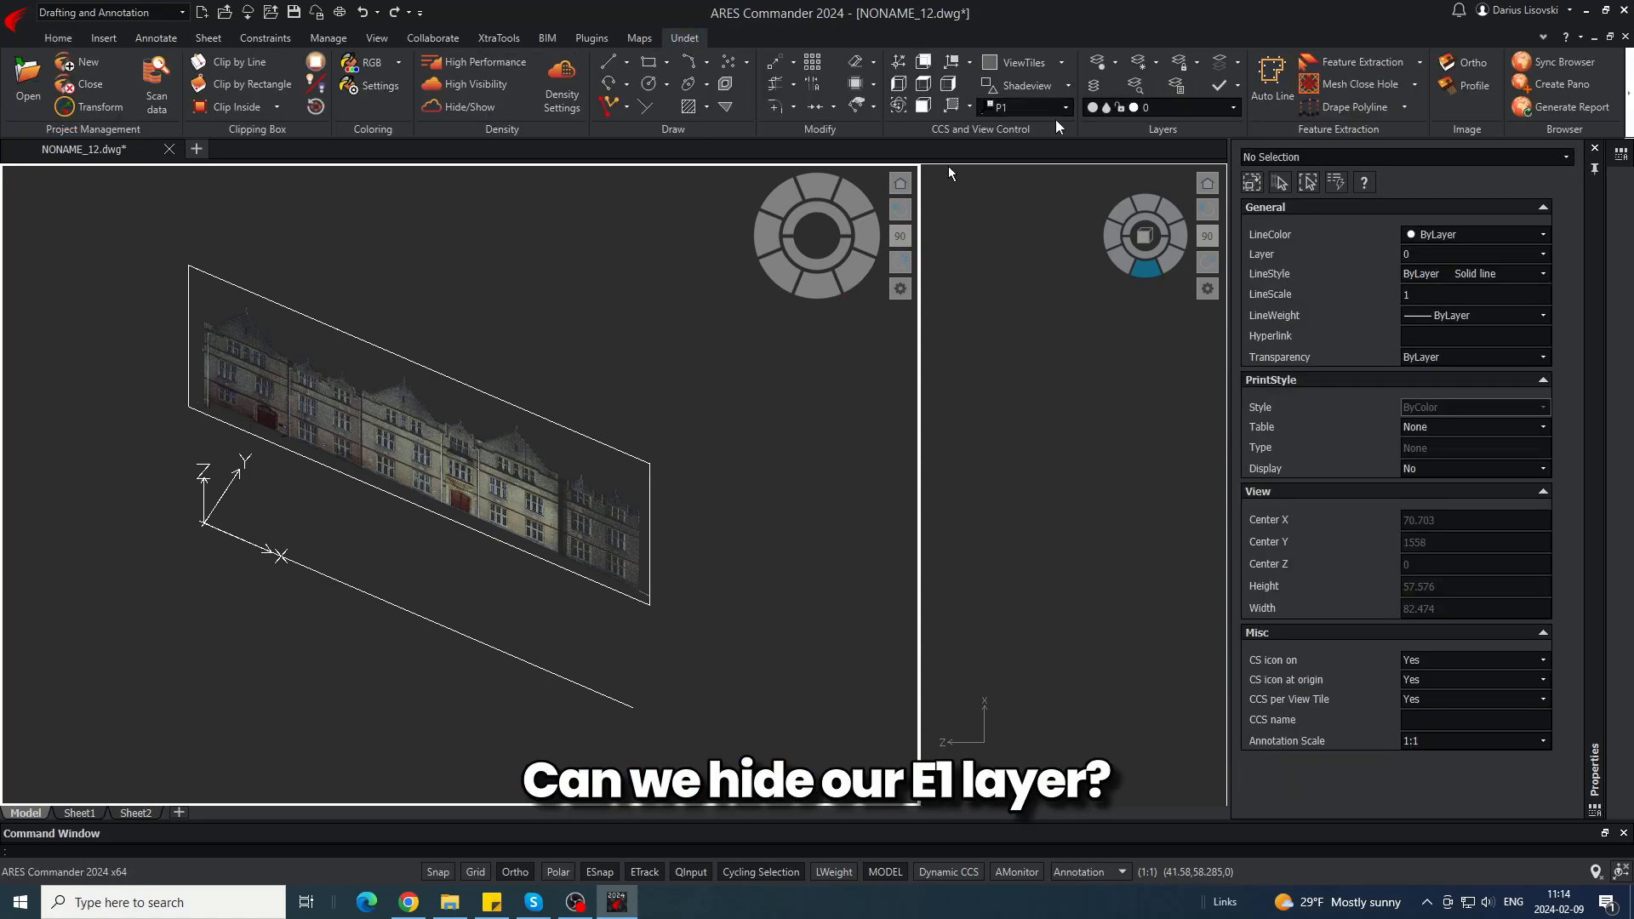
click(1232, 107)
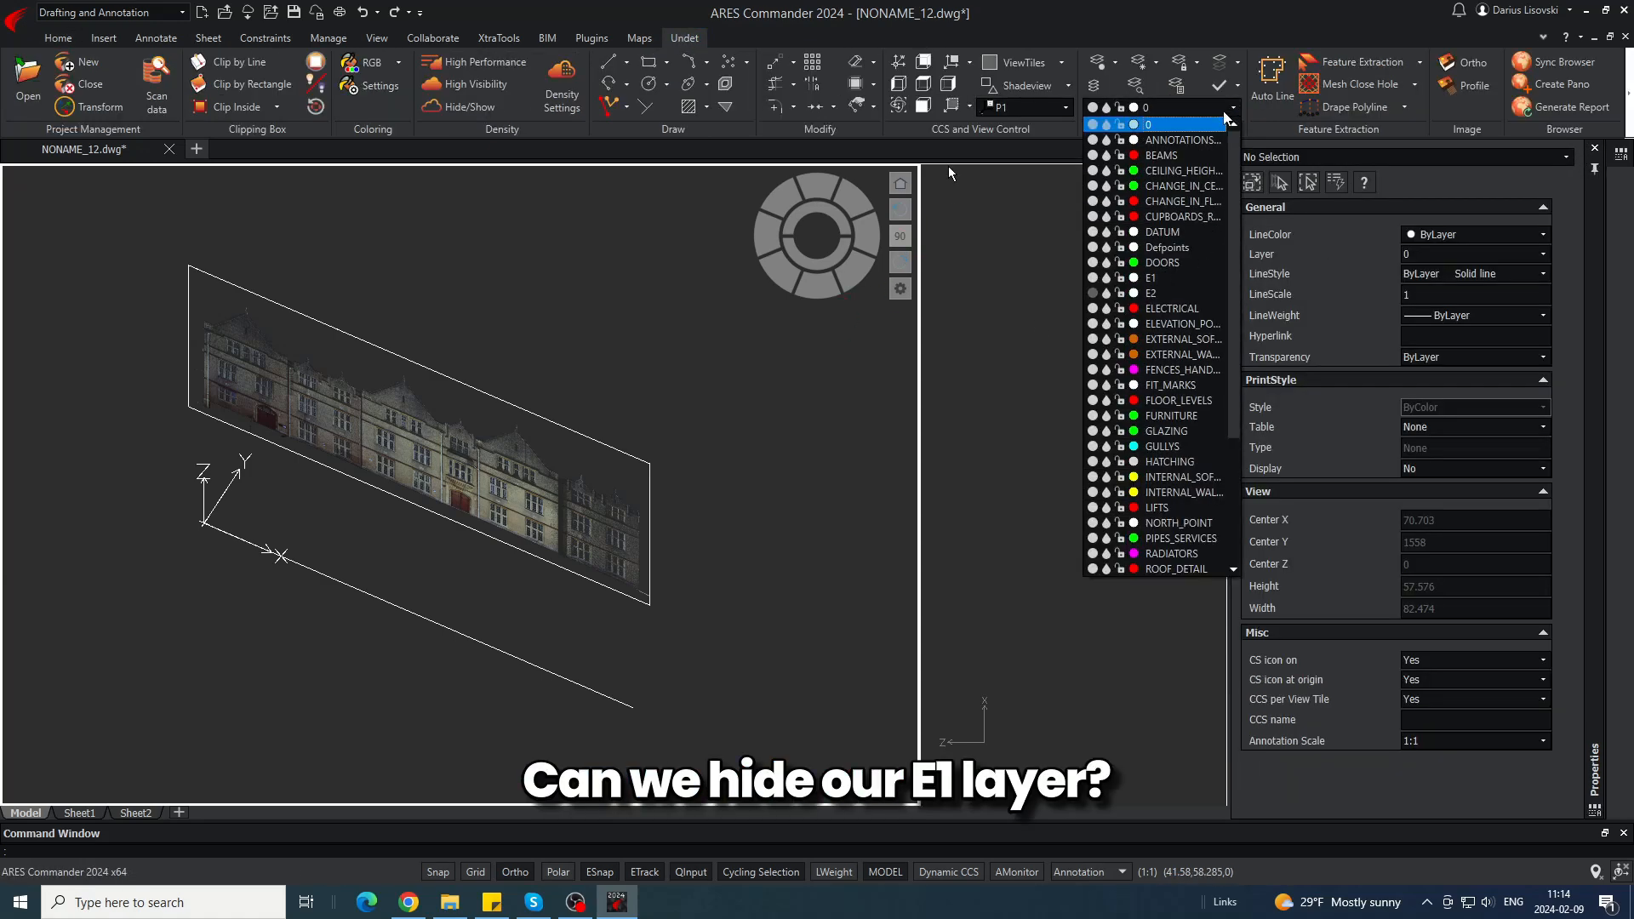
click(1095, 279)
click(626, 486)
click(586, 496)
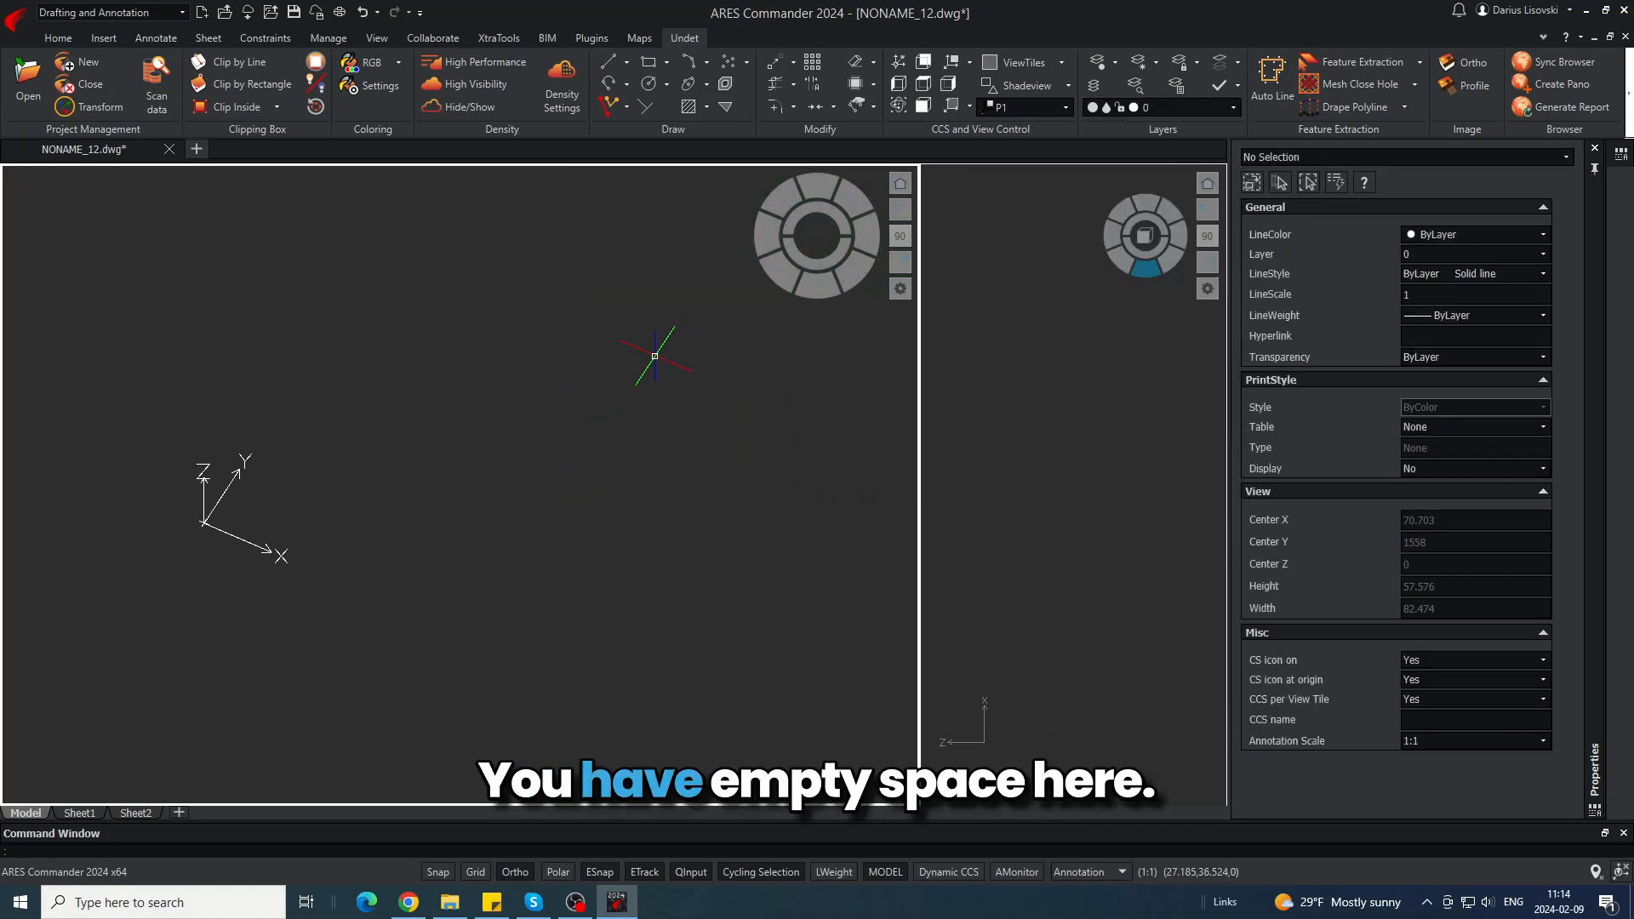
- Set the plan view of the current coordinate system P1 and show the point cloud again
click(630, 380)
click(590, 424)
text(pla)
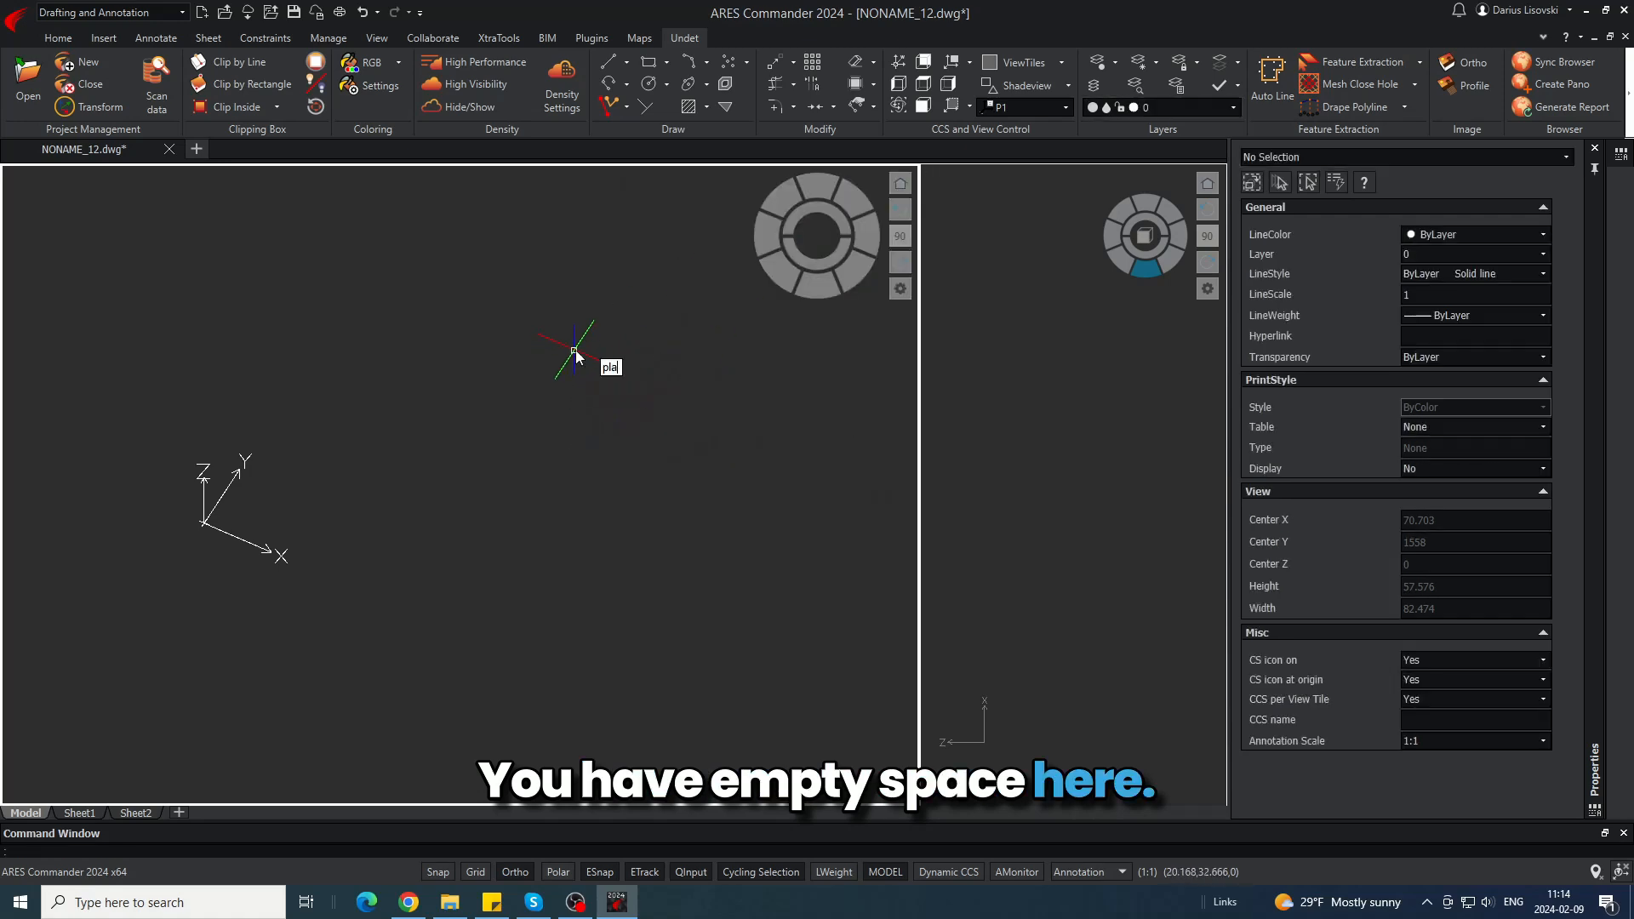
text(n)
key(Return)
key(Return)
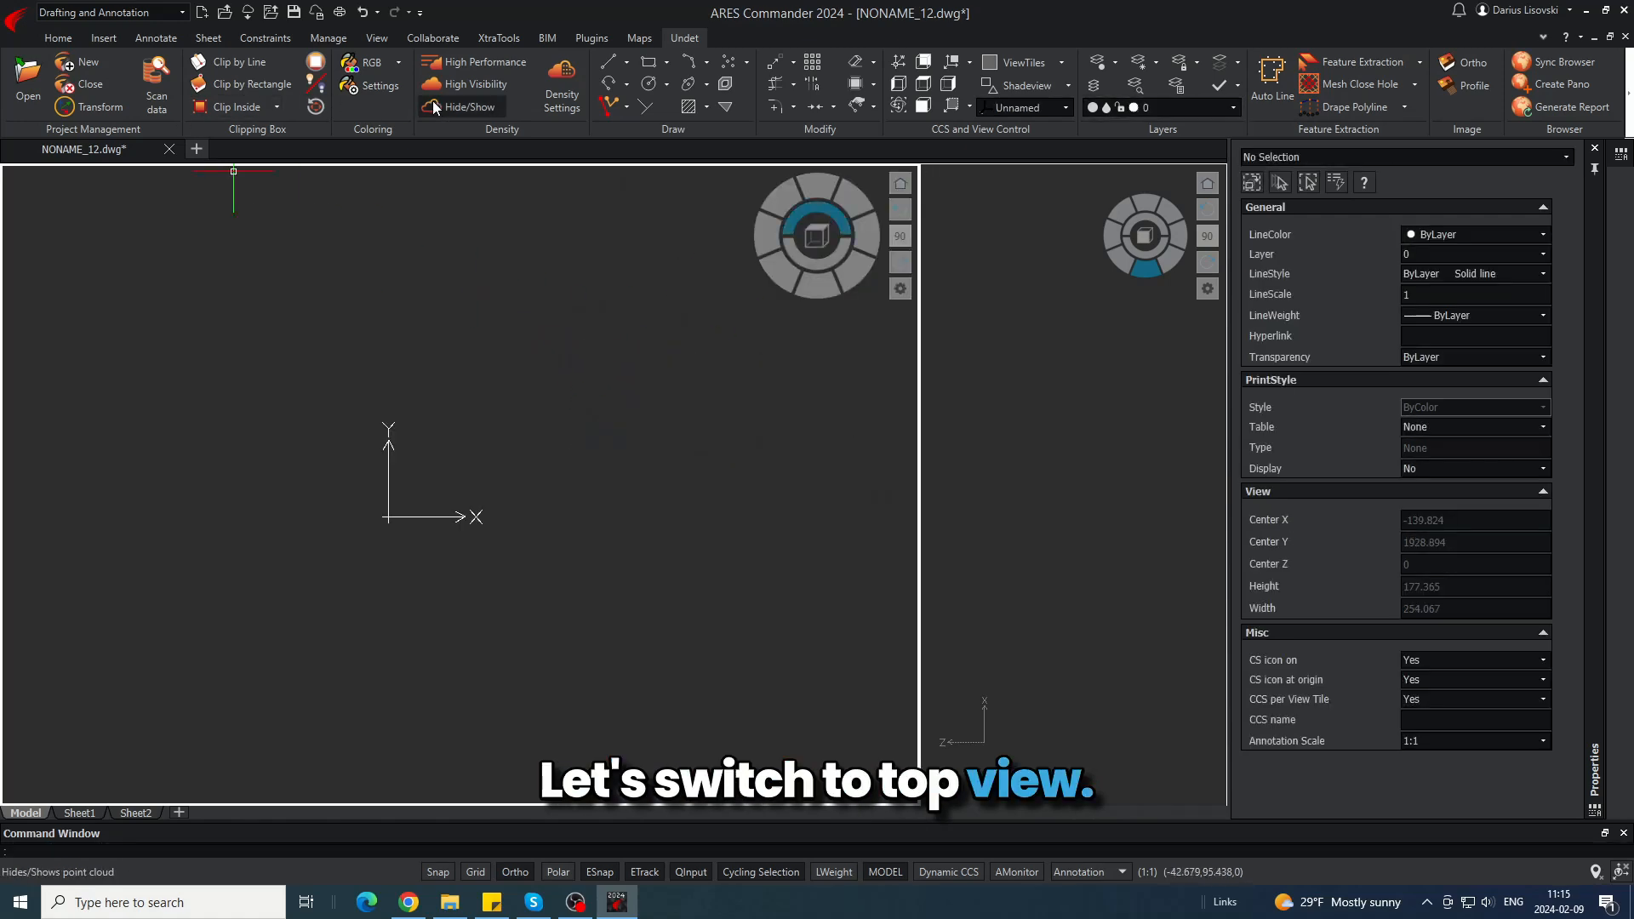
scroll(430, 498, up, 6)
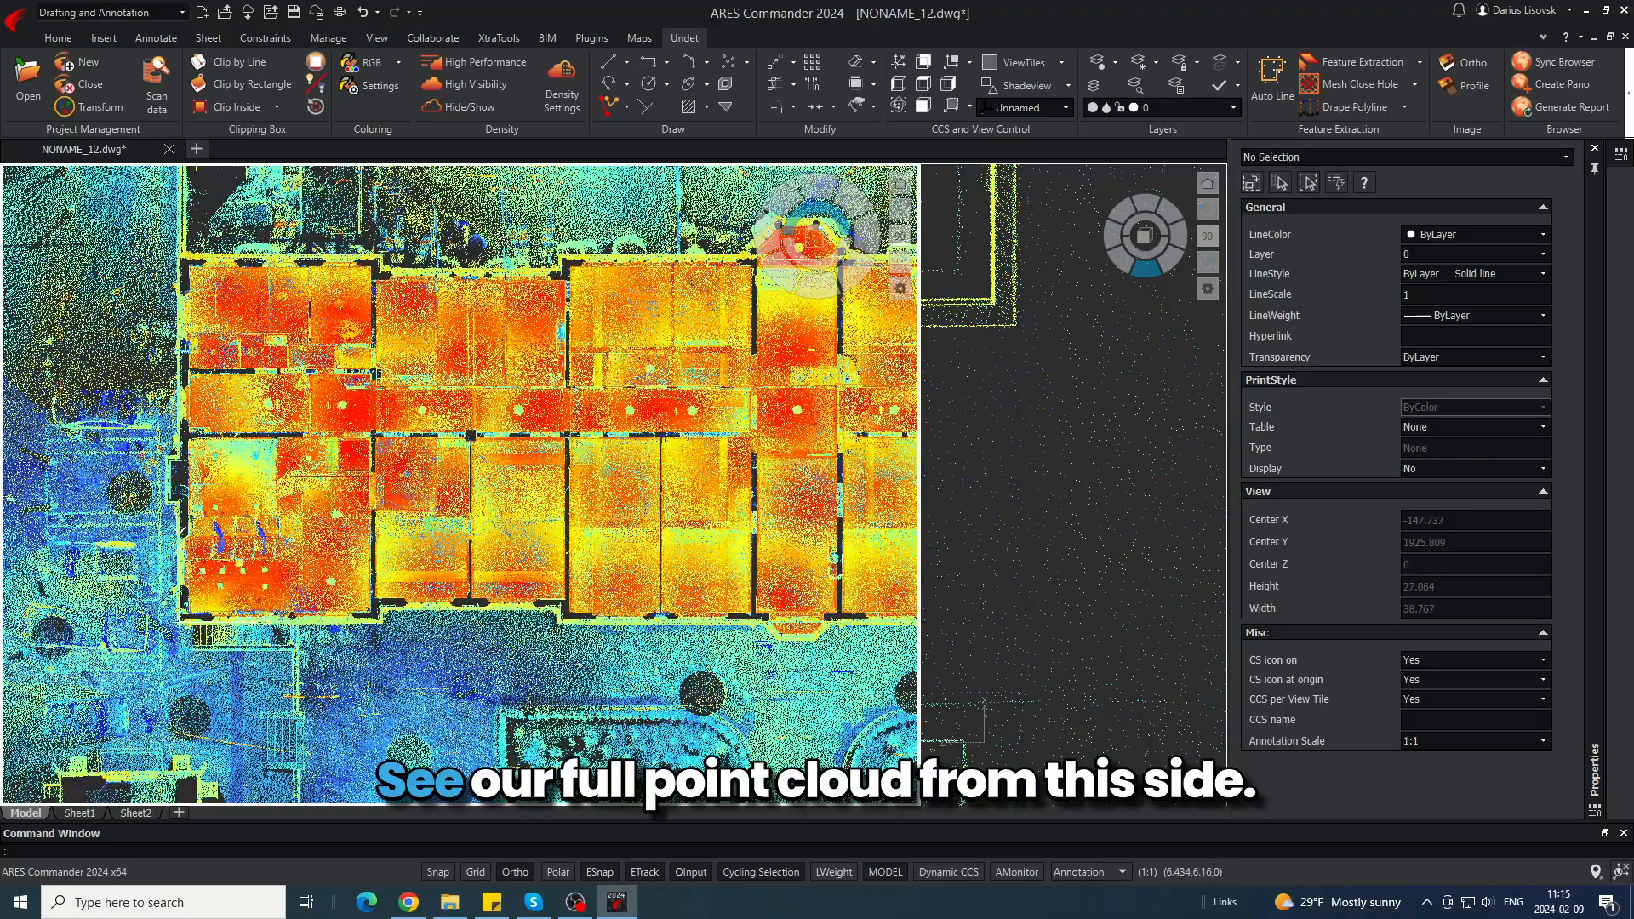
middle_drag(797, 368, 214, 365)
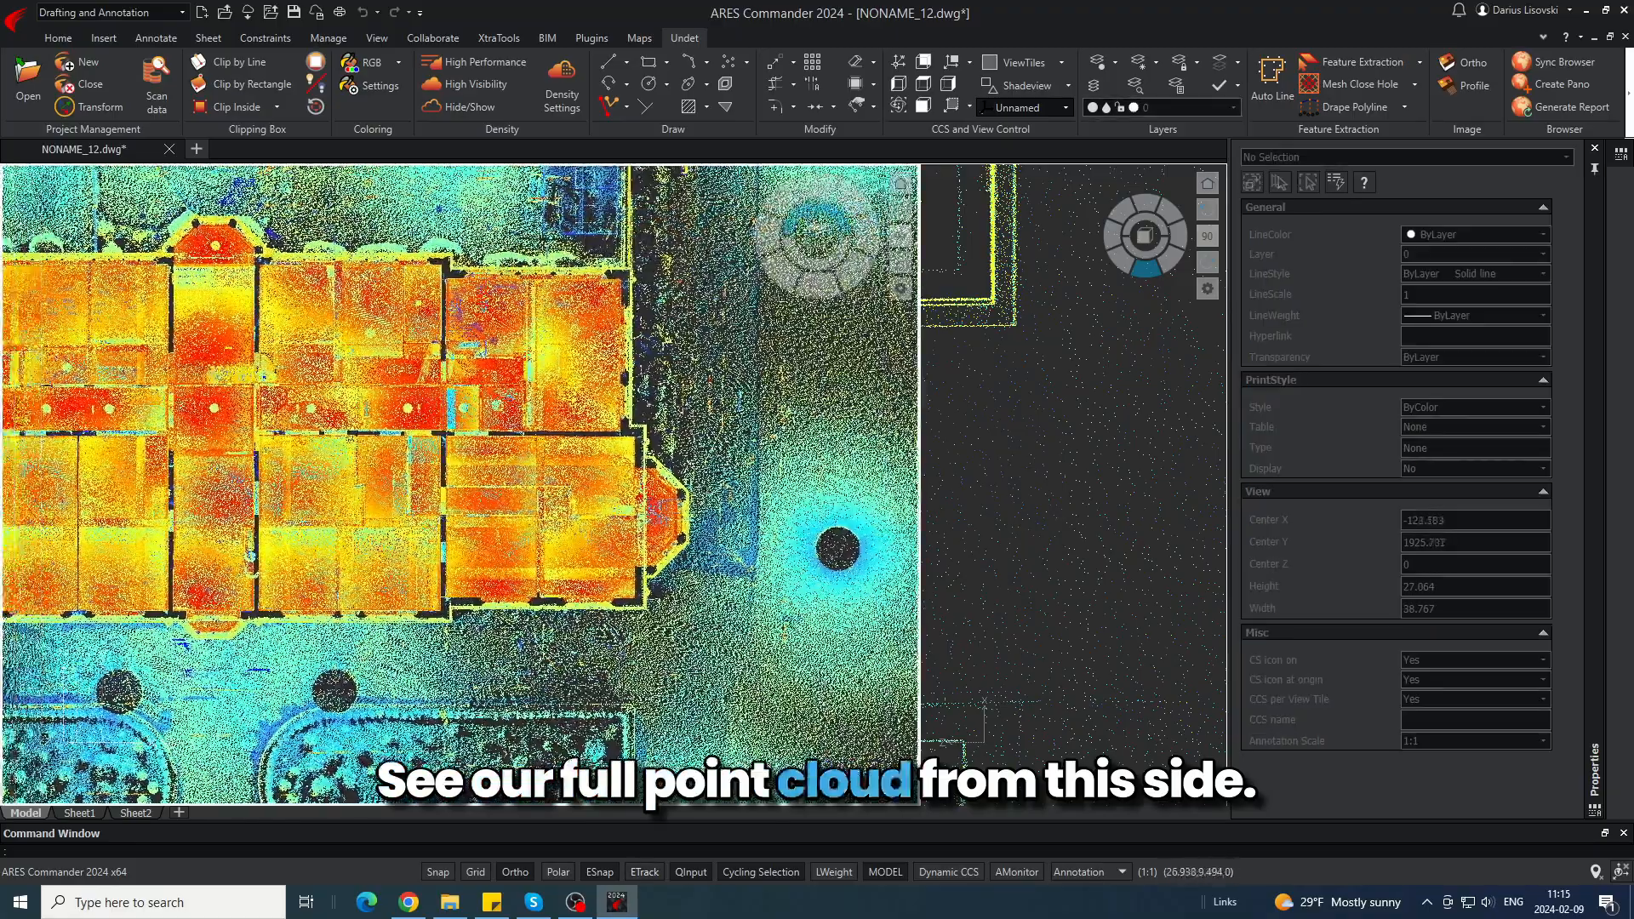
- Align the narrow view tile to coordinate system P1 and set it to the front view of the building
click(1026, 375)
click(1065, 107)
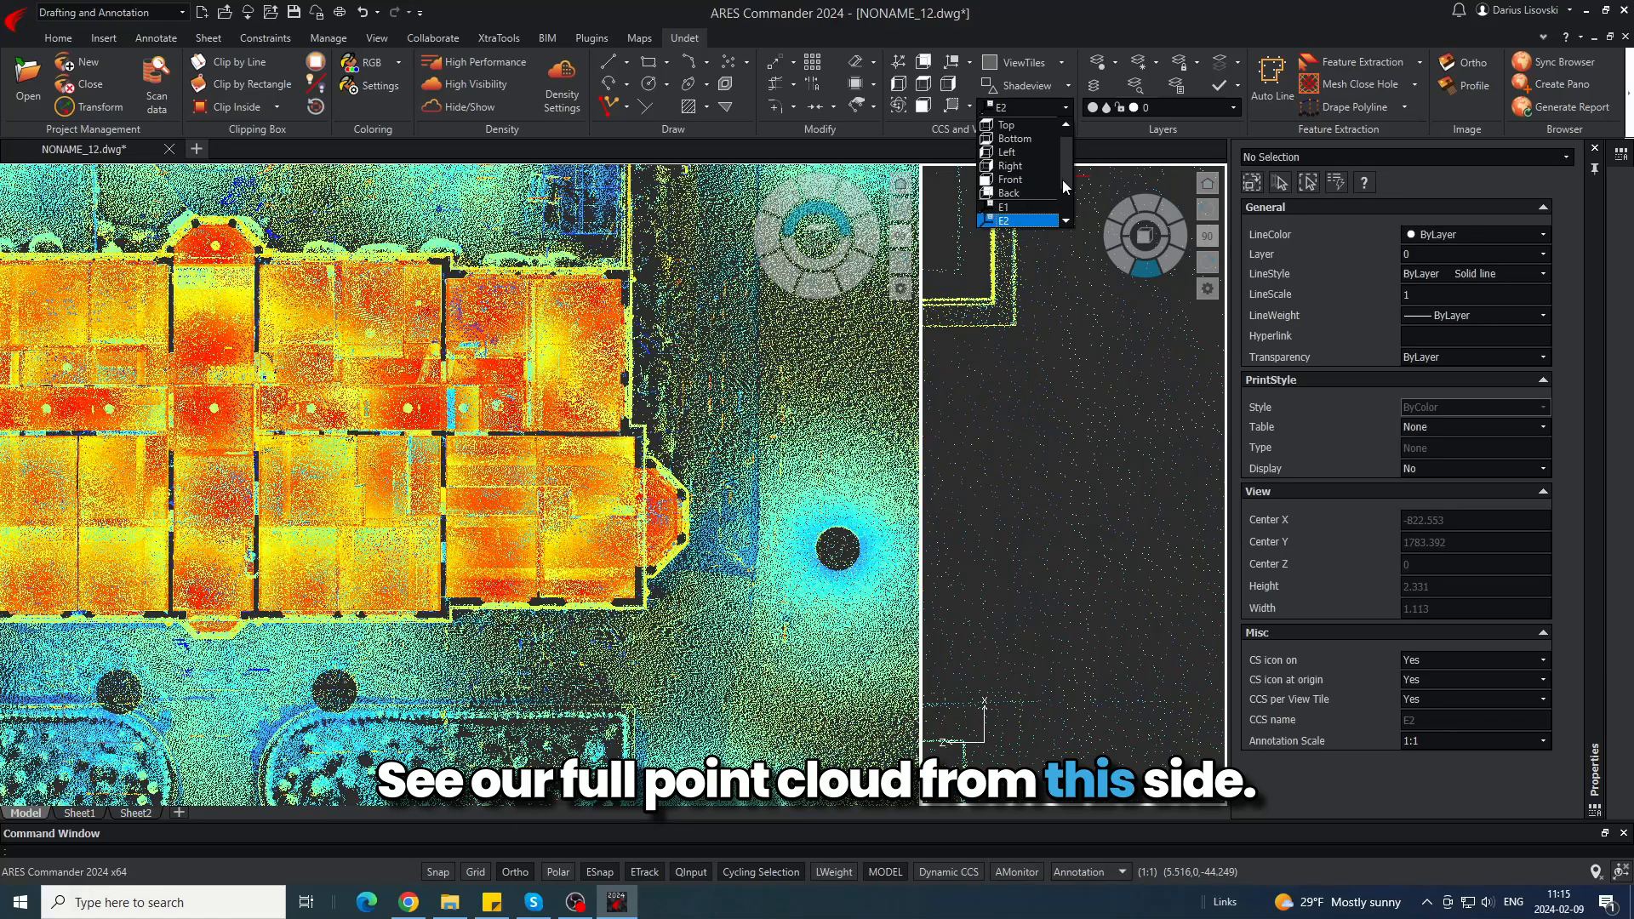
drag(1065, 180, 1069, 208)
click(1016, 212)
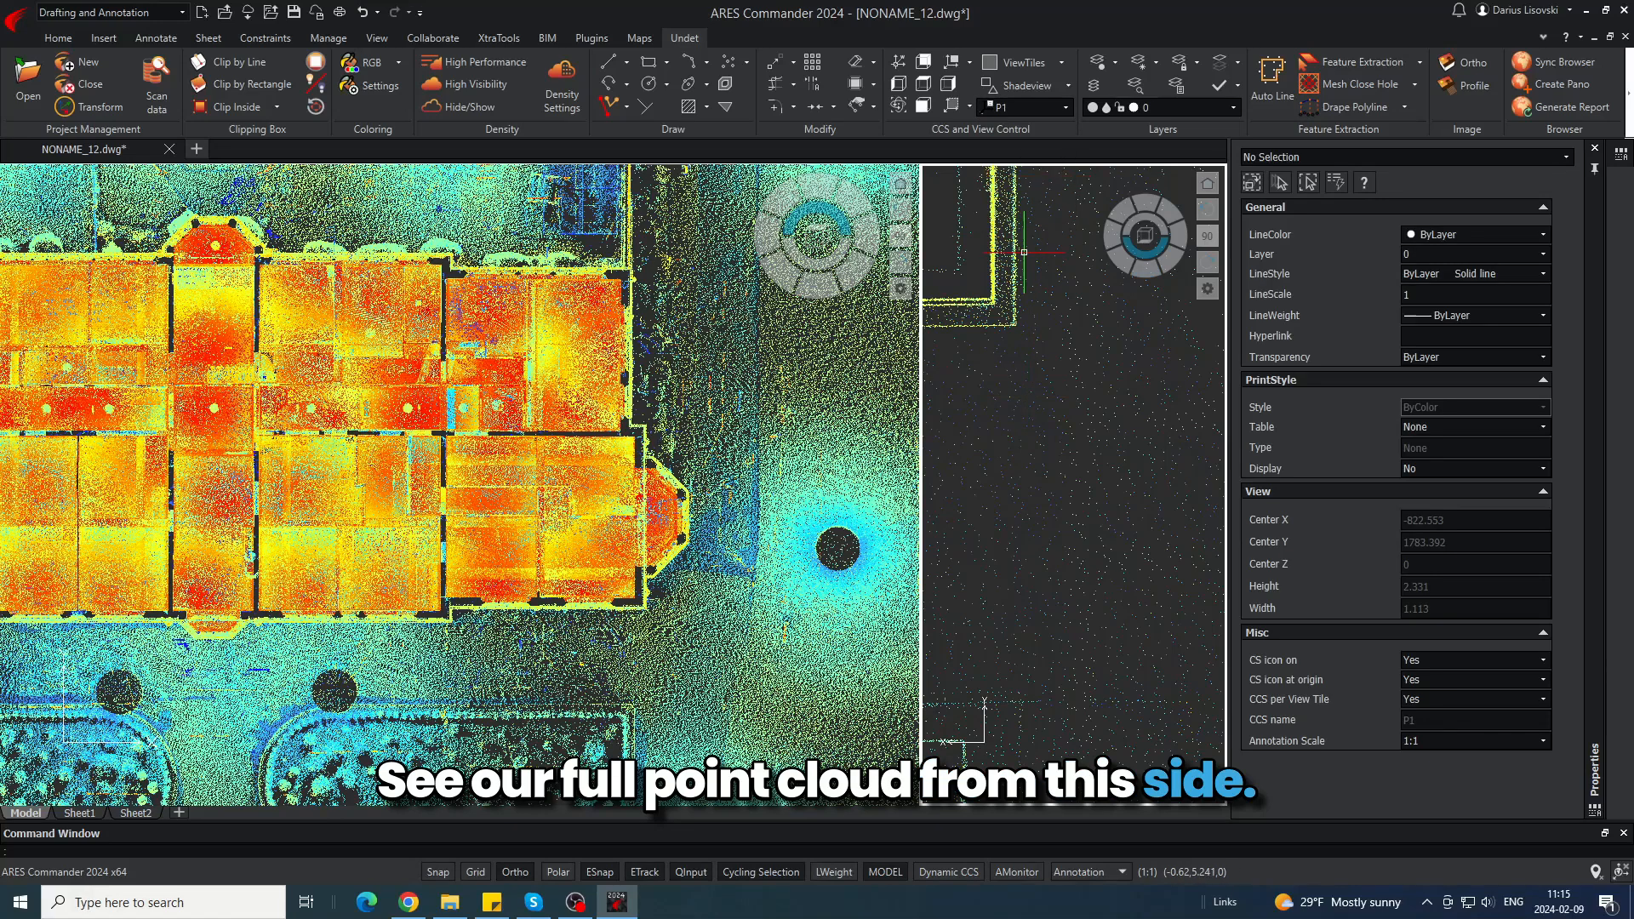
scroll(1133, 344, down, 5)
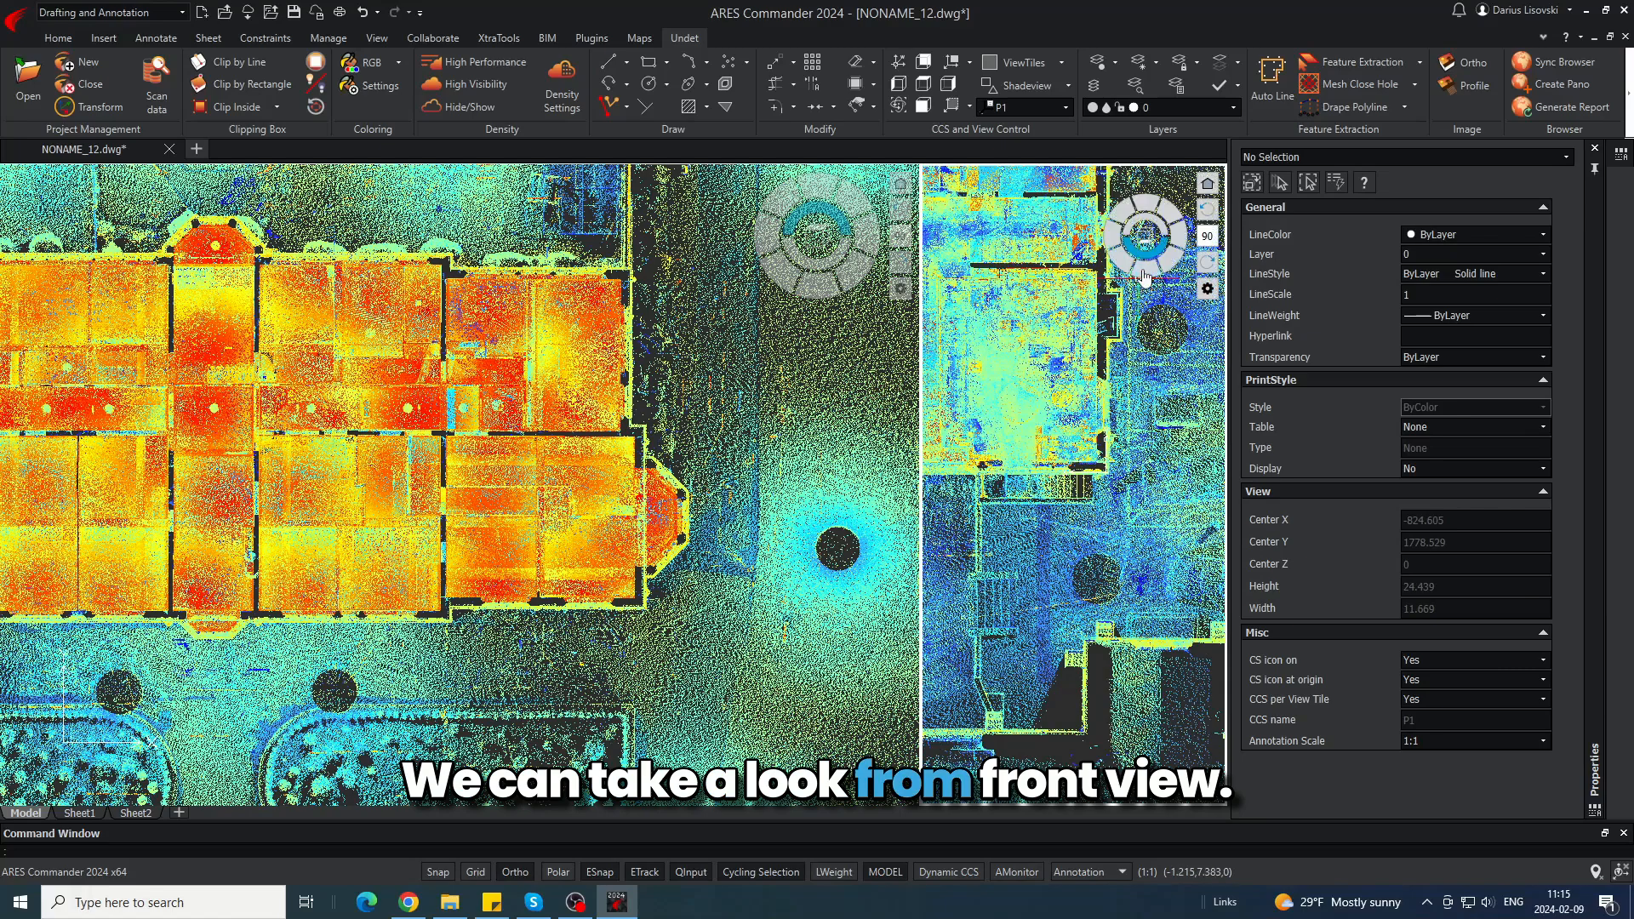
click(1144, 274)
scroll(1062, 500, up, 3)
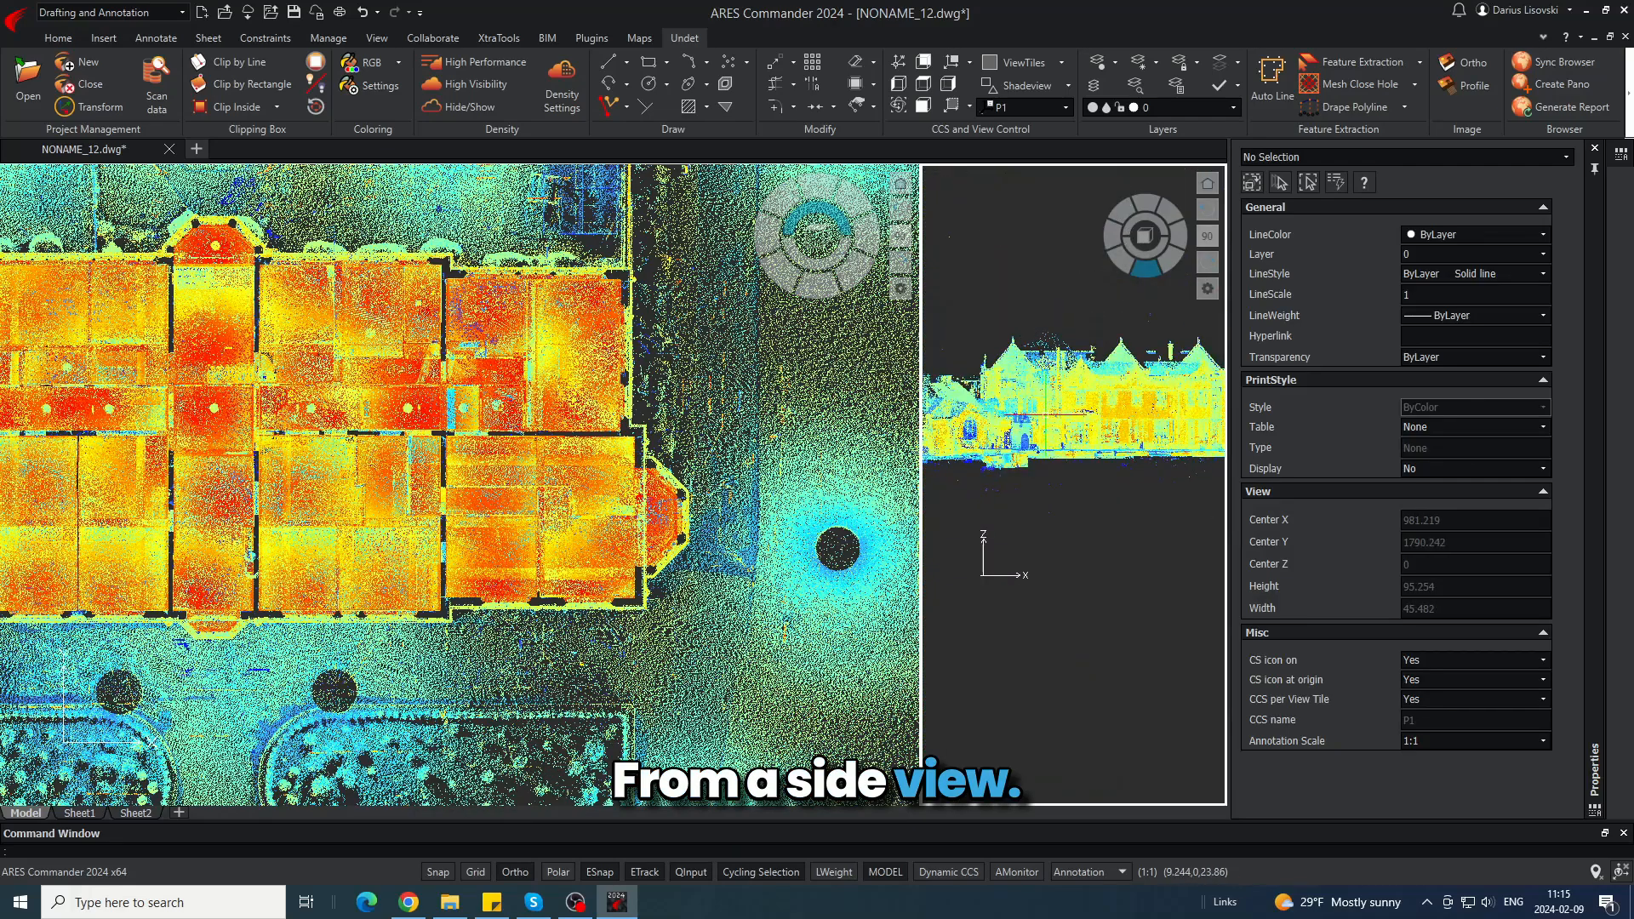
- Clip the point cloud in plan with a rectangle of about 47.1 by 18 m enclosing the whole main building
click(568, 432)
scroll(778, 434, down, 5)
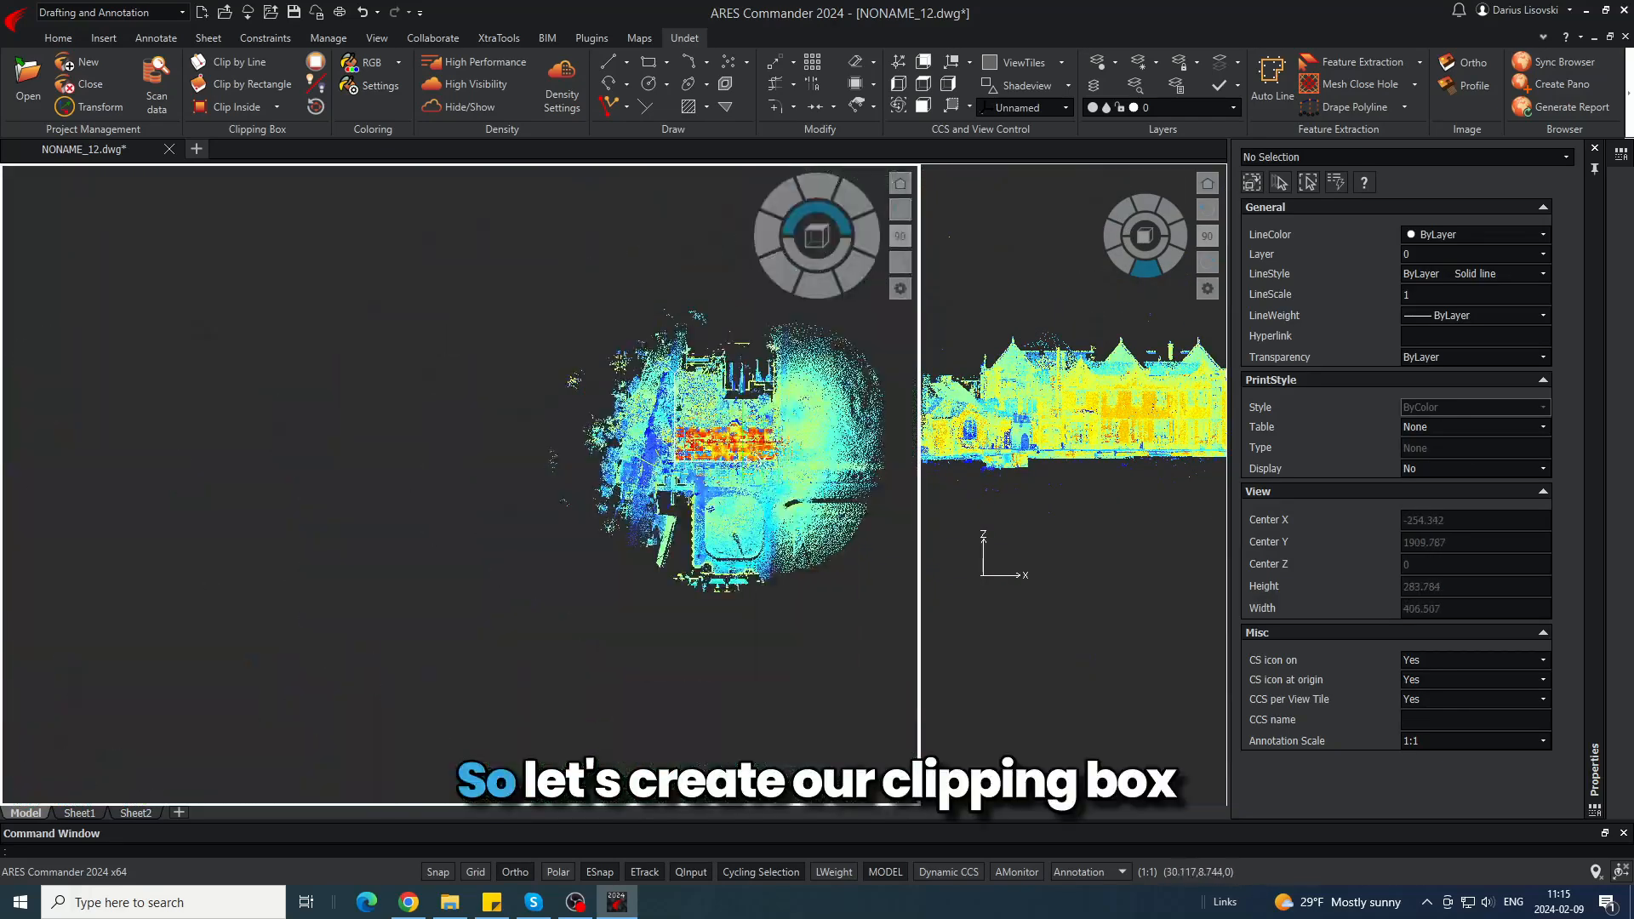
scroll(746, 400, up, 2)
click(141, 109)
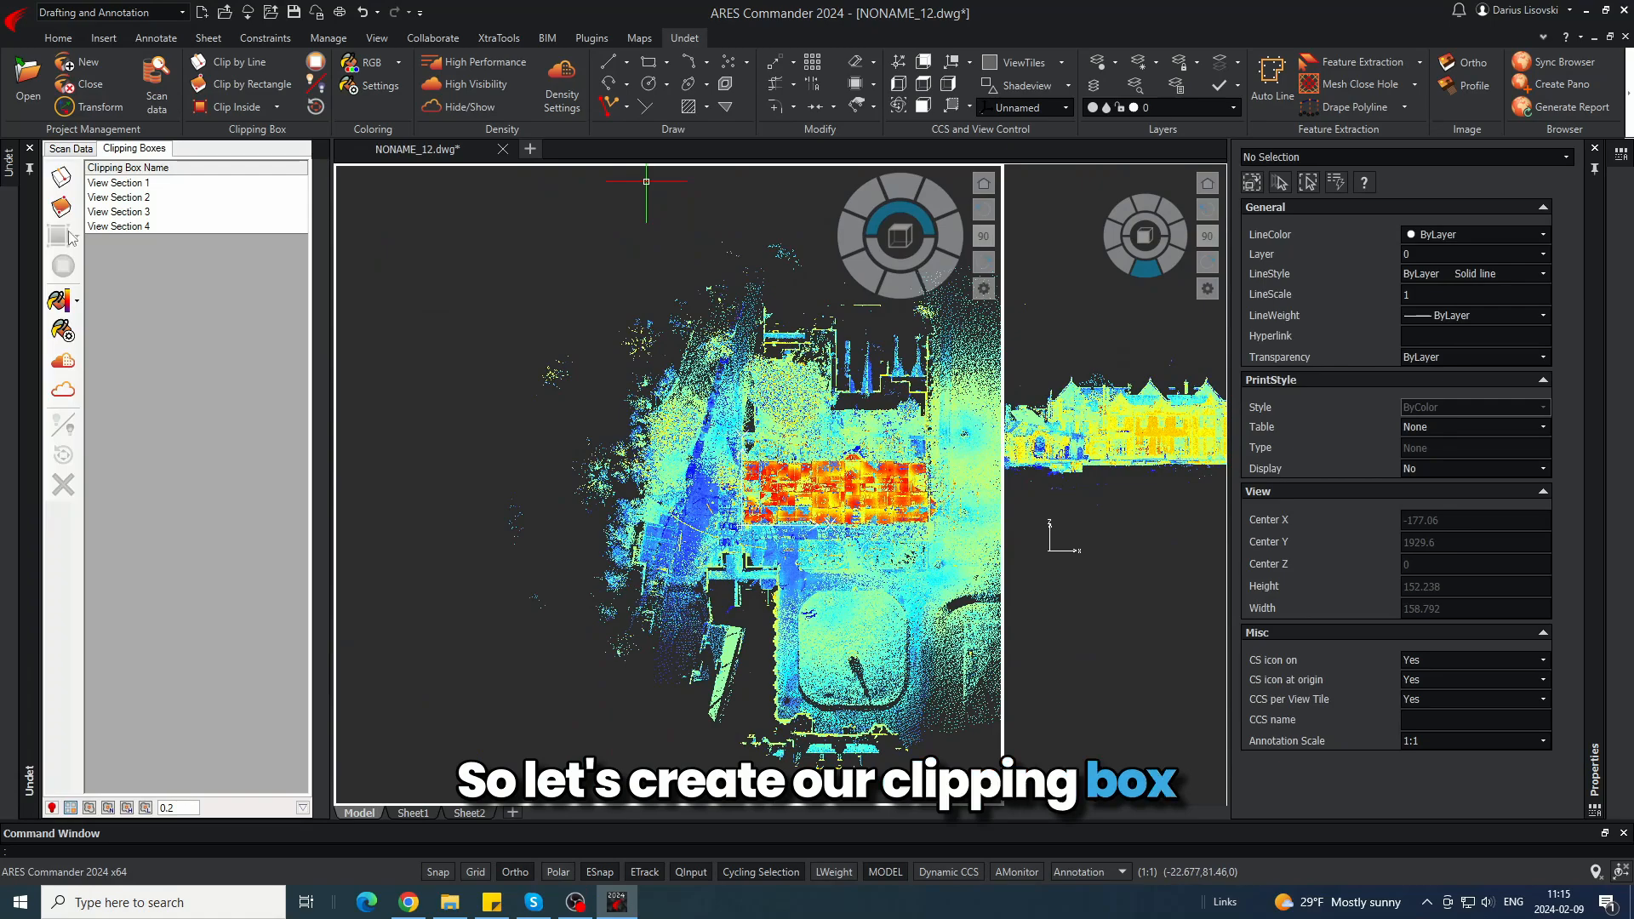
click(61, 206)
scroll(862, 476, up, 5)
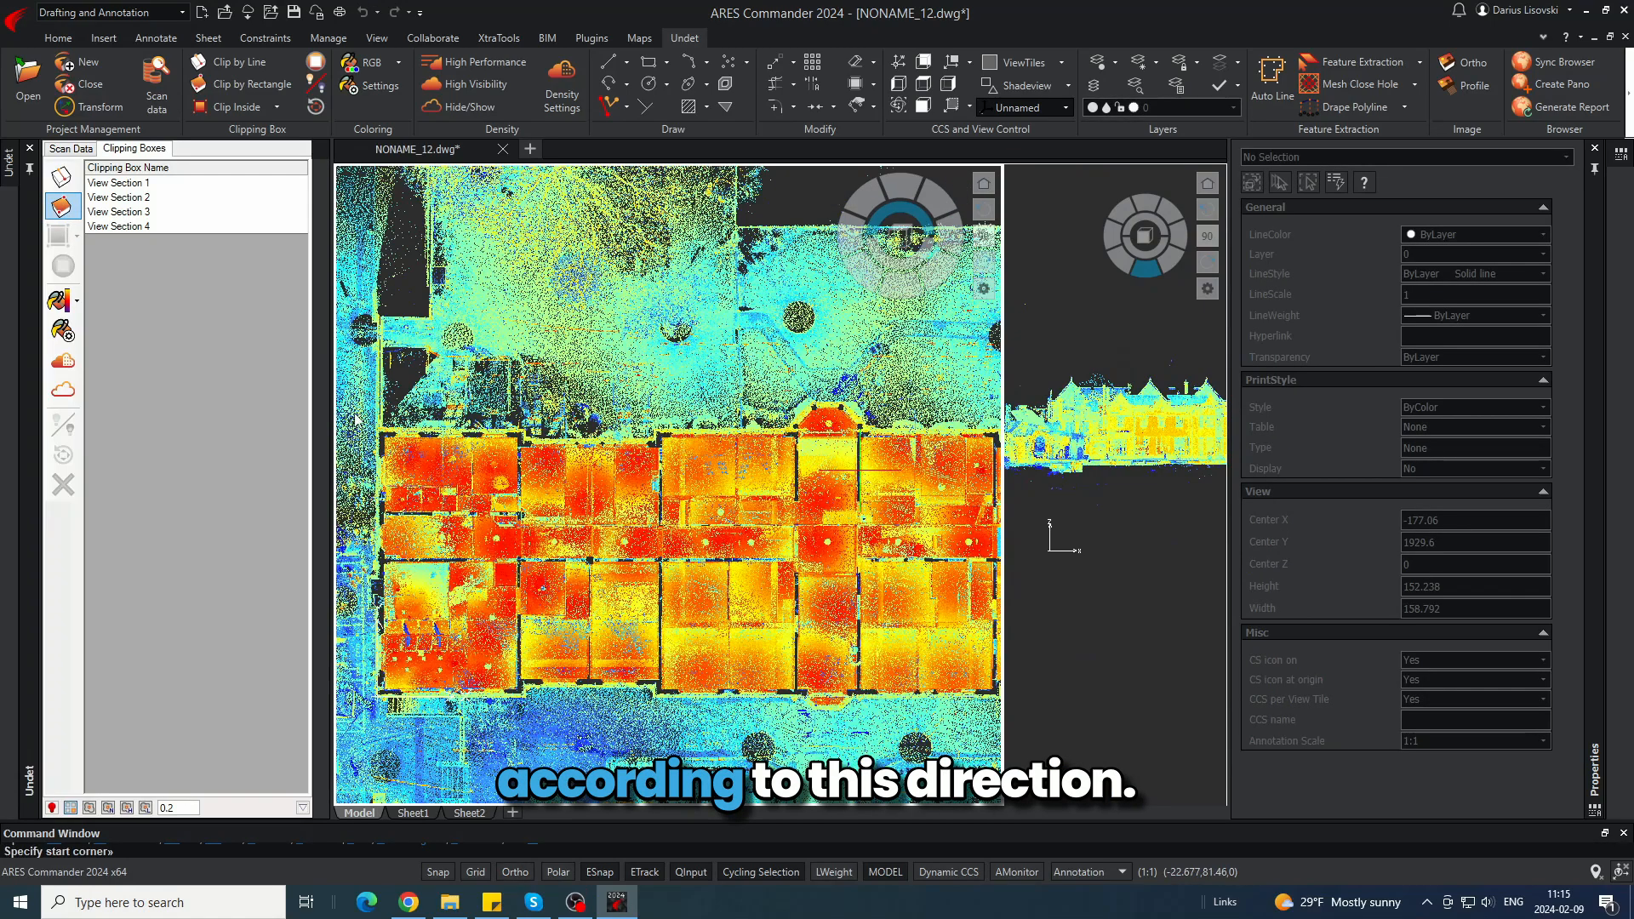
click(390, 404)
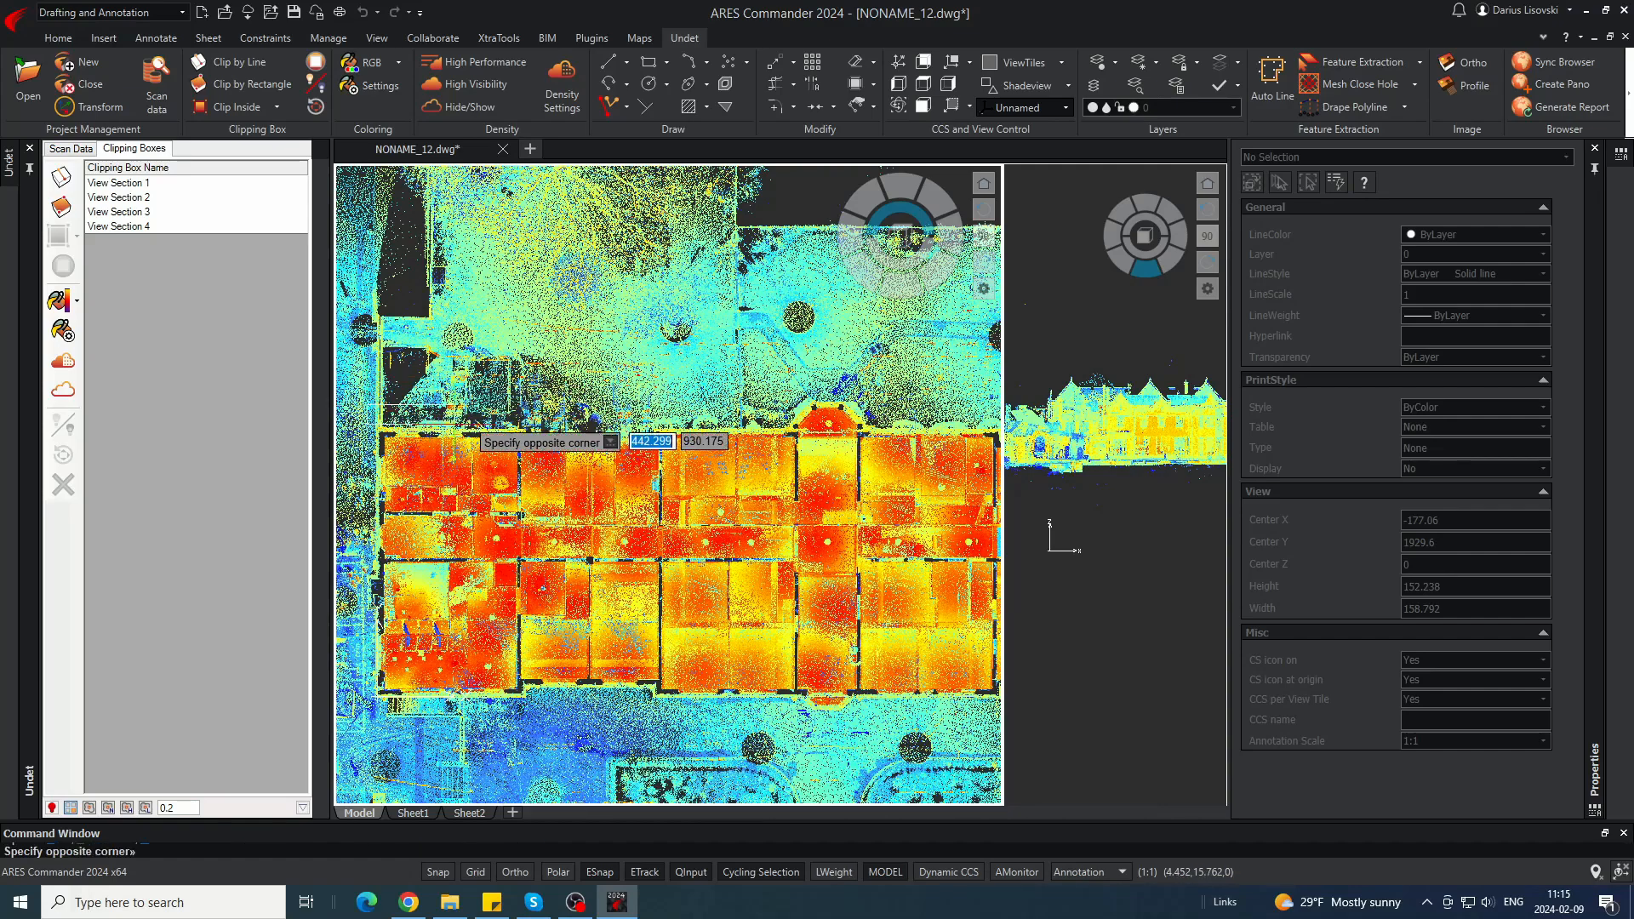
scroll(460, 424, down, 3)
scroll(711, 647, up, 3)
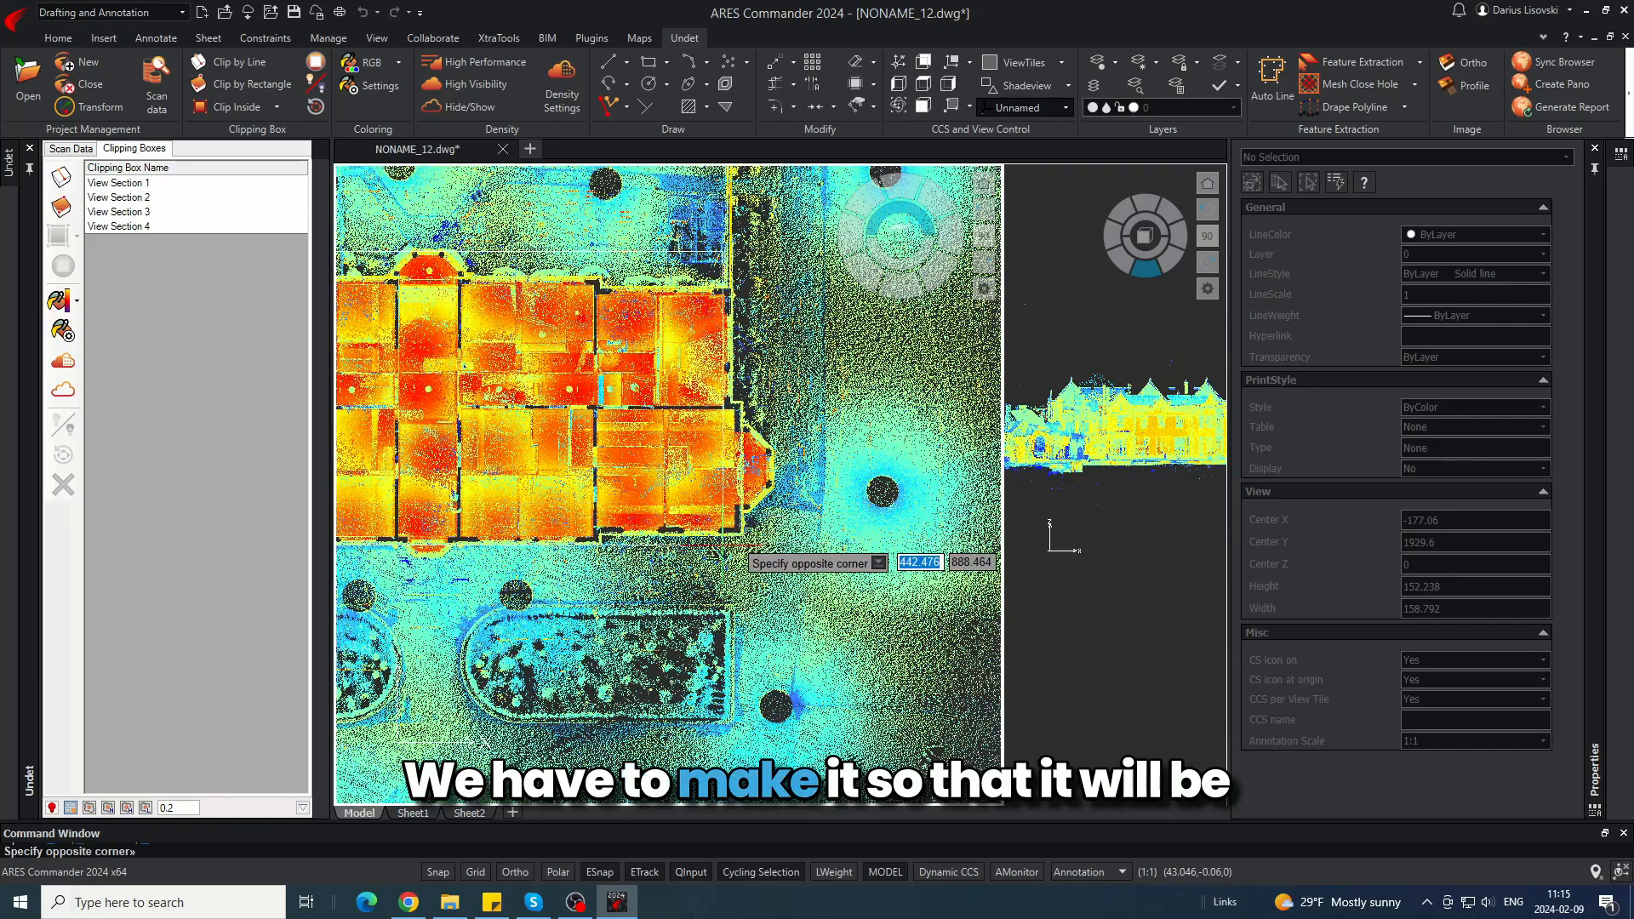
click(782, 562)
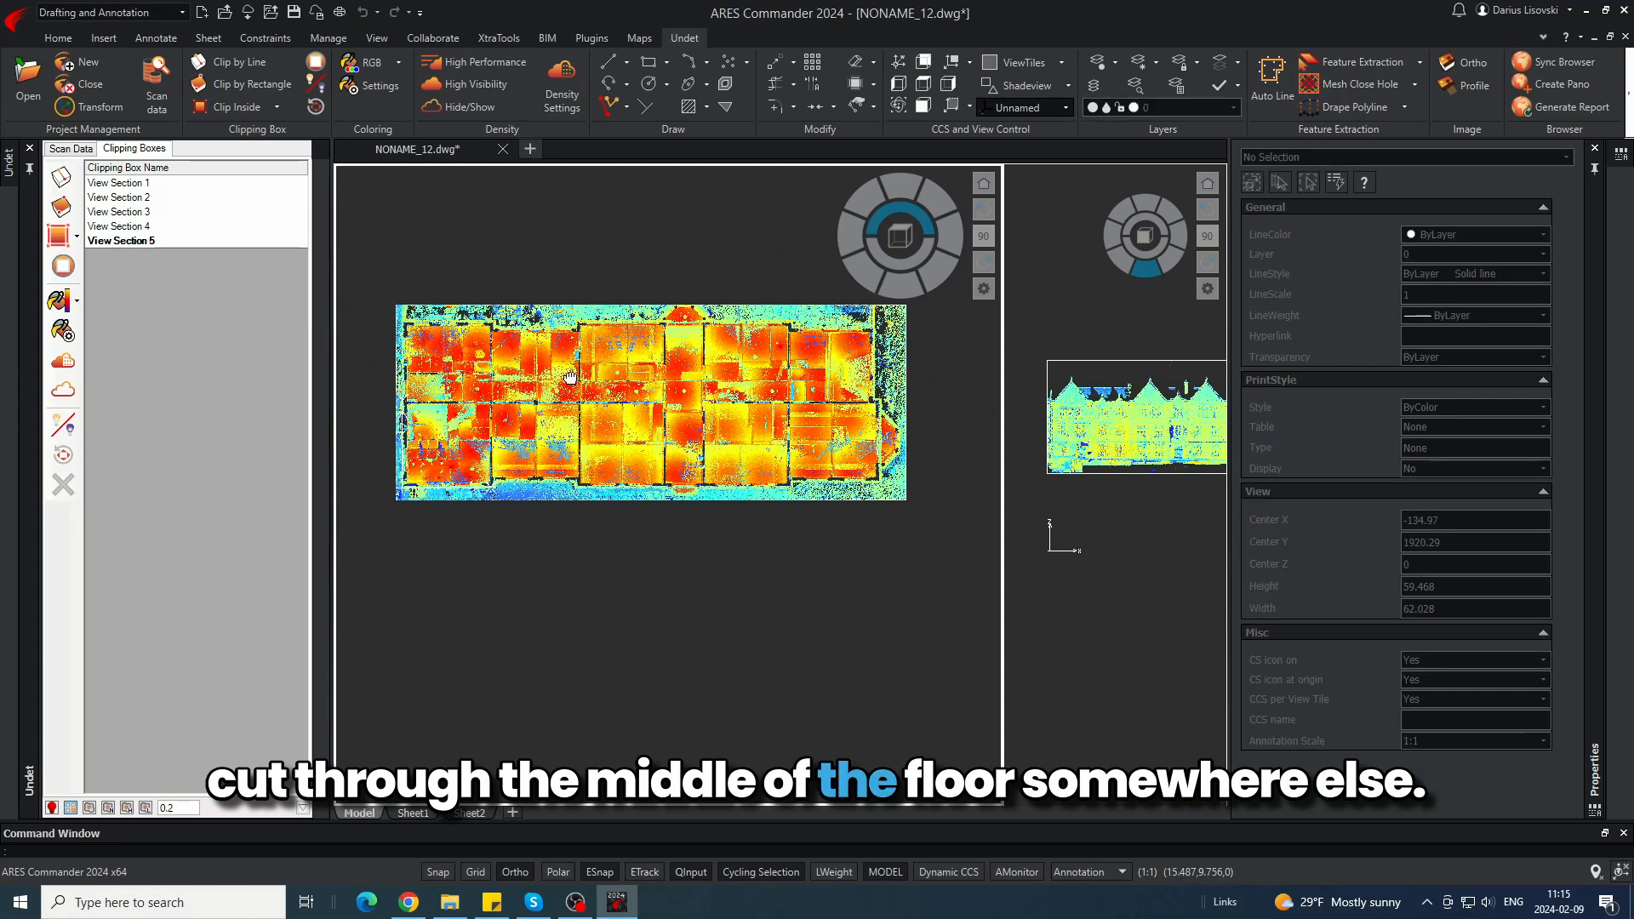
- Lower the top face of the new clipping box in the front view to the middle of the ground floor's height
click(1153, 374)
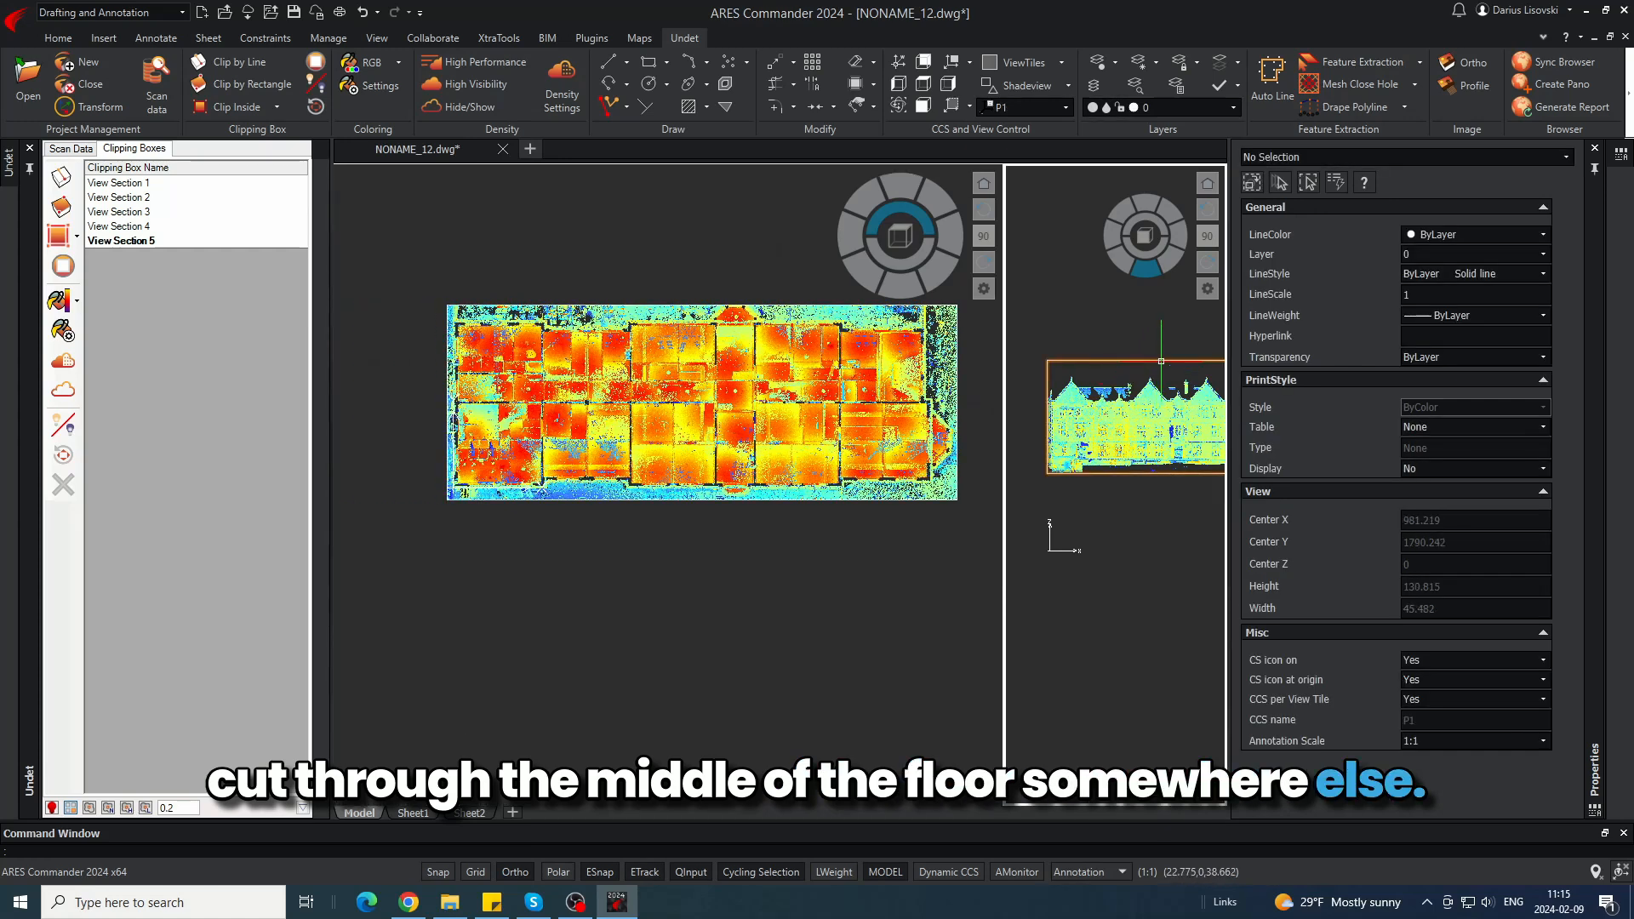
click(1153, 368)
click(1162, 360)
scroll(1162, 459, up, 3)
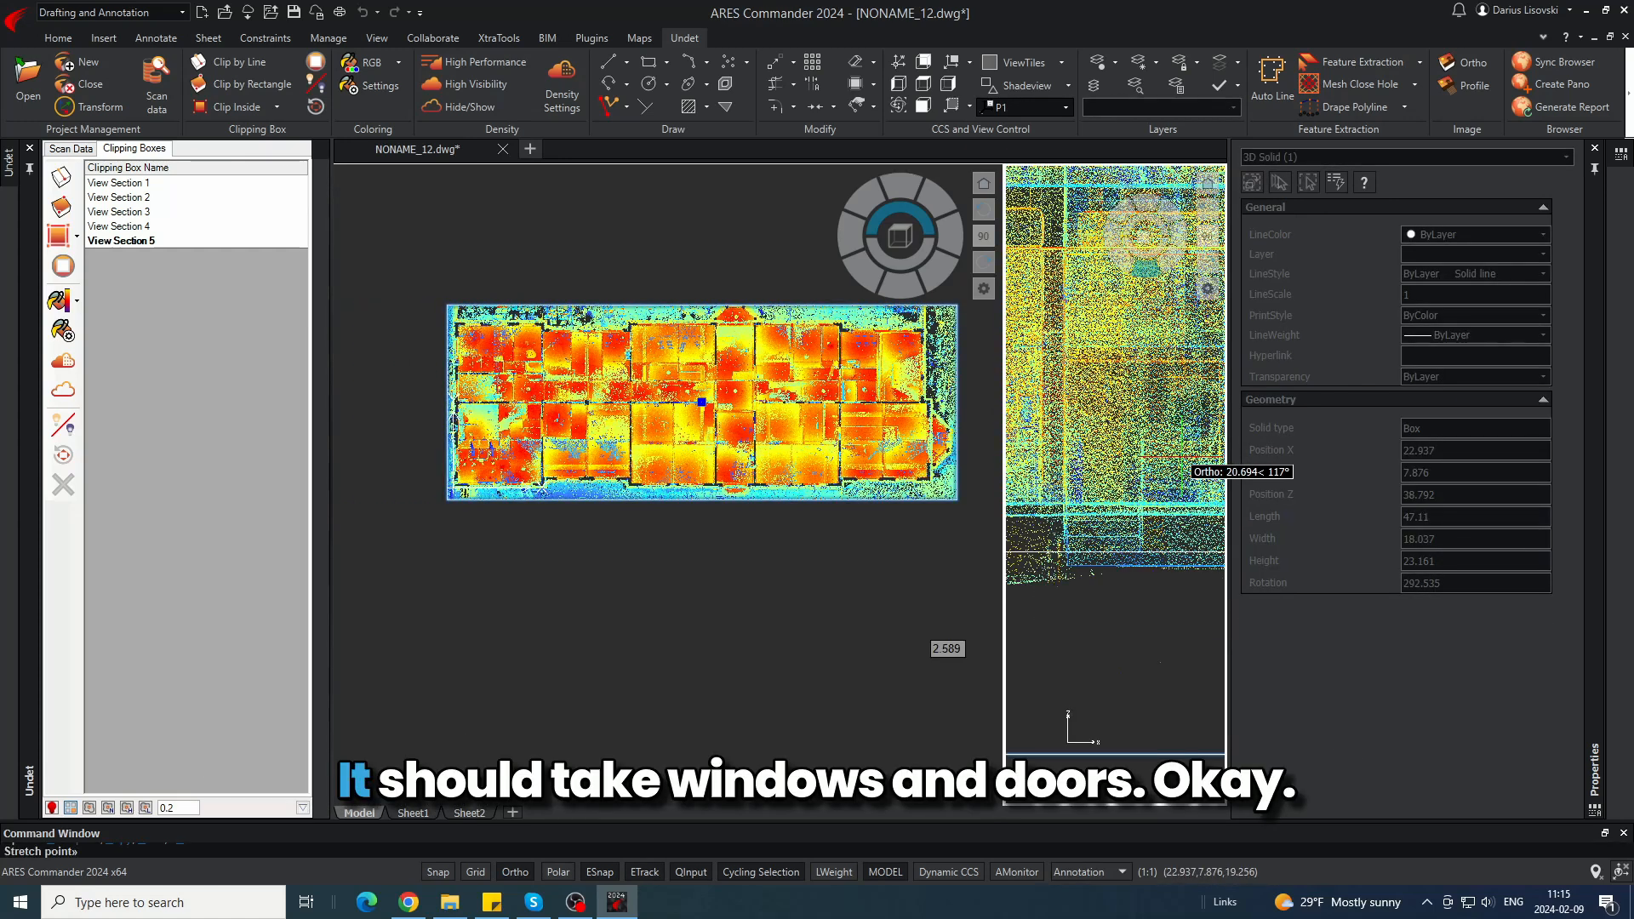
scroll(1140, 377, up, 3)
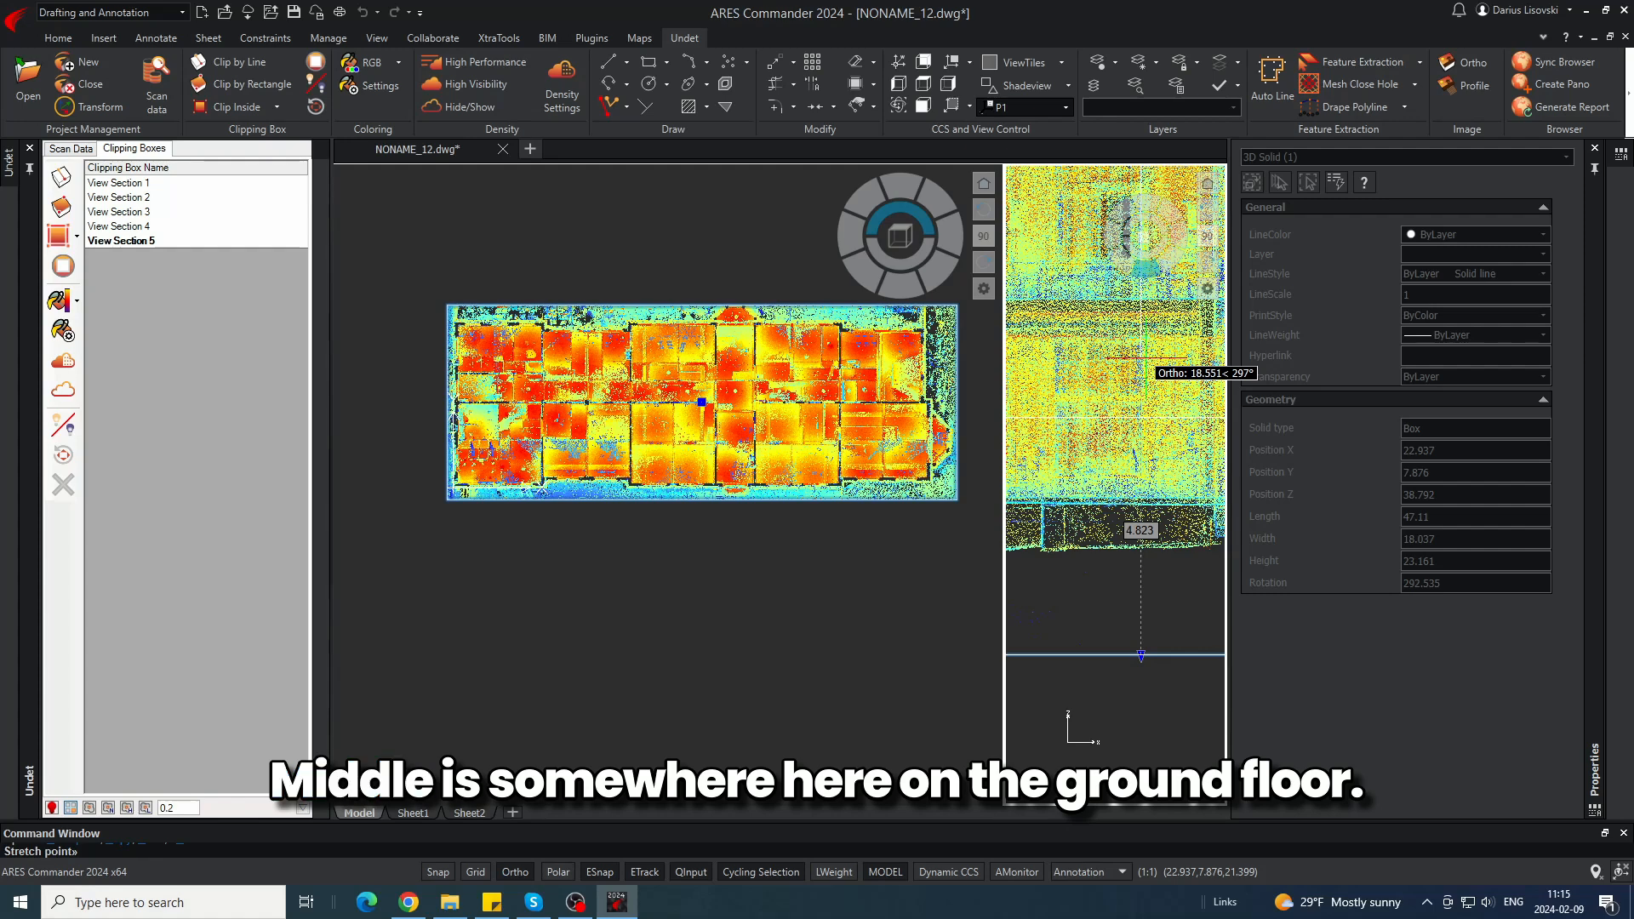
click(1140, 377)
click(1140, 412)
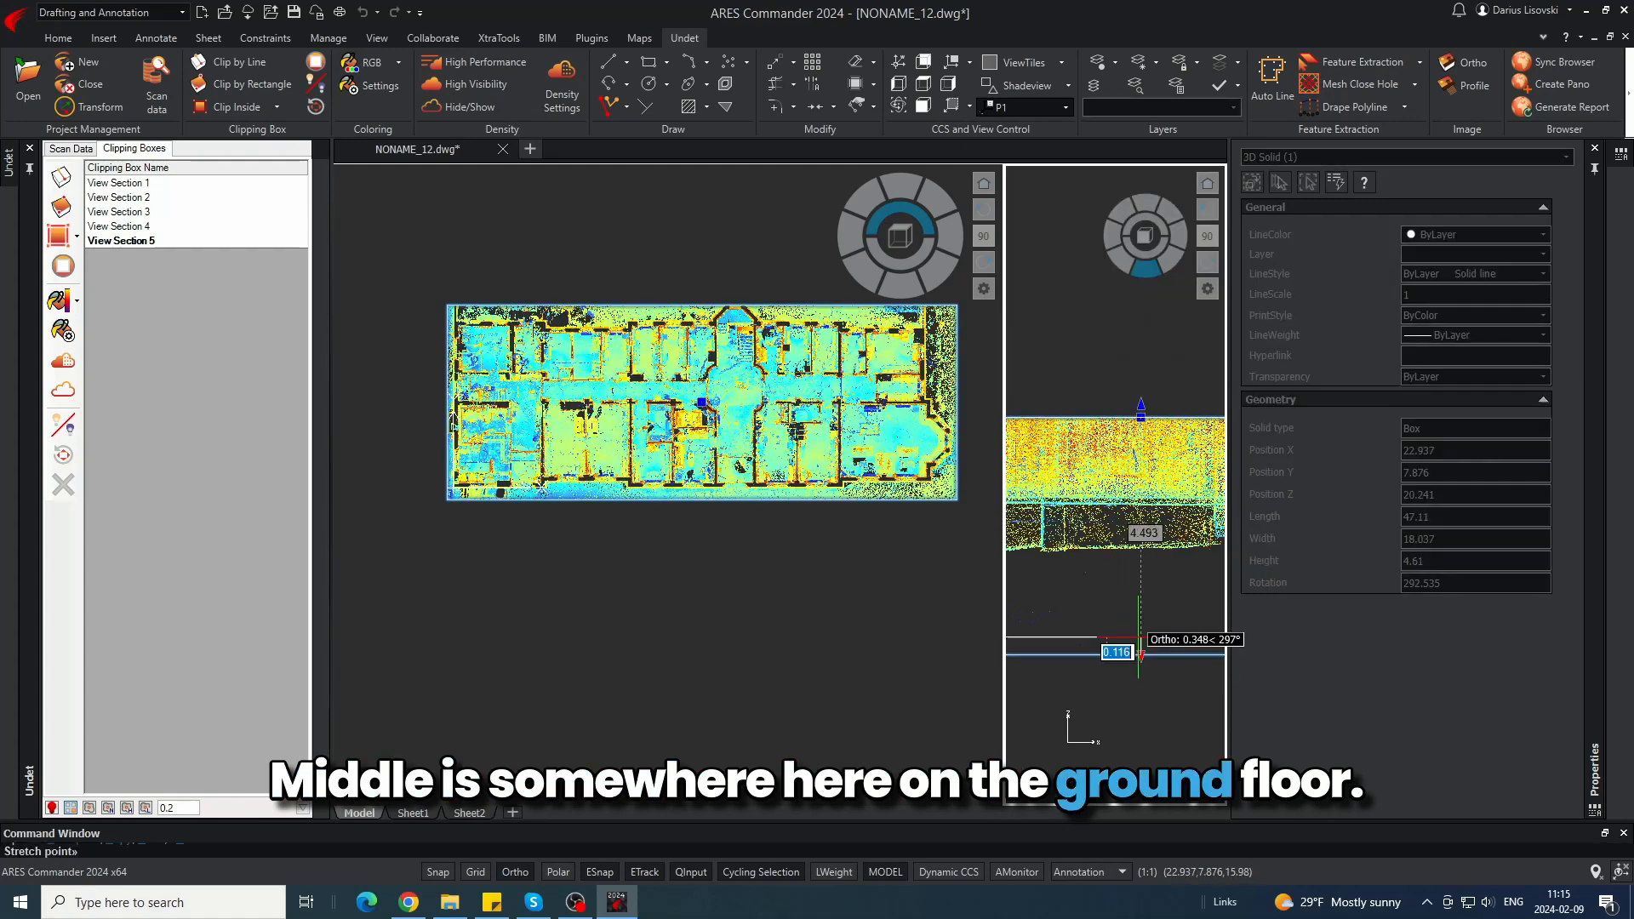
- Raise the bottom face of the clipping box to leave a horizontal slice about 0.15 m thick
scroll(1142, 442, up, 3)
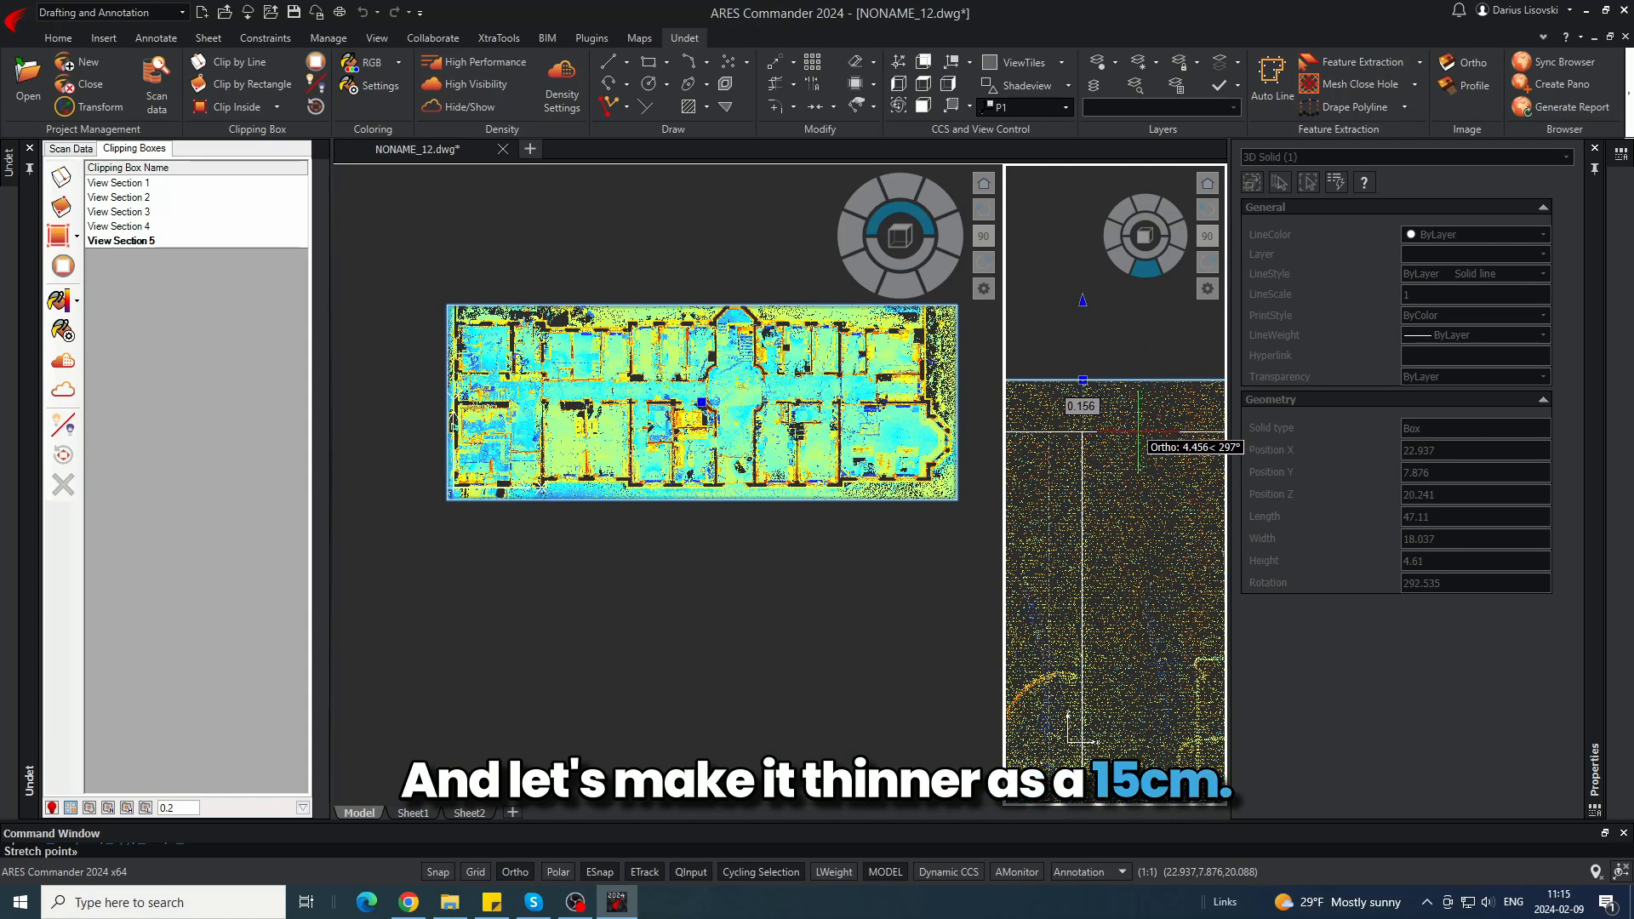
click(1138, 431)
click(616, 372)
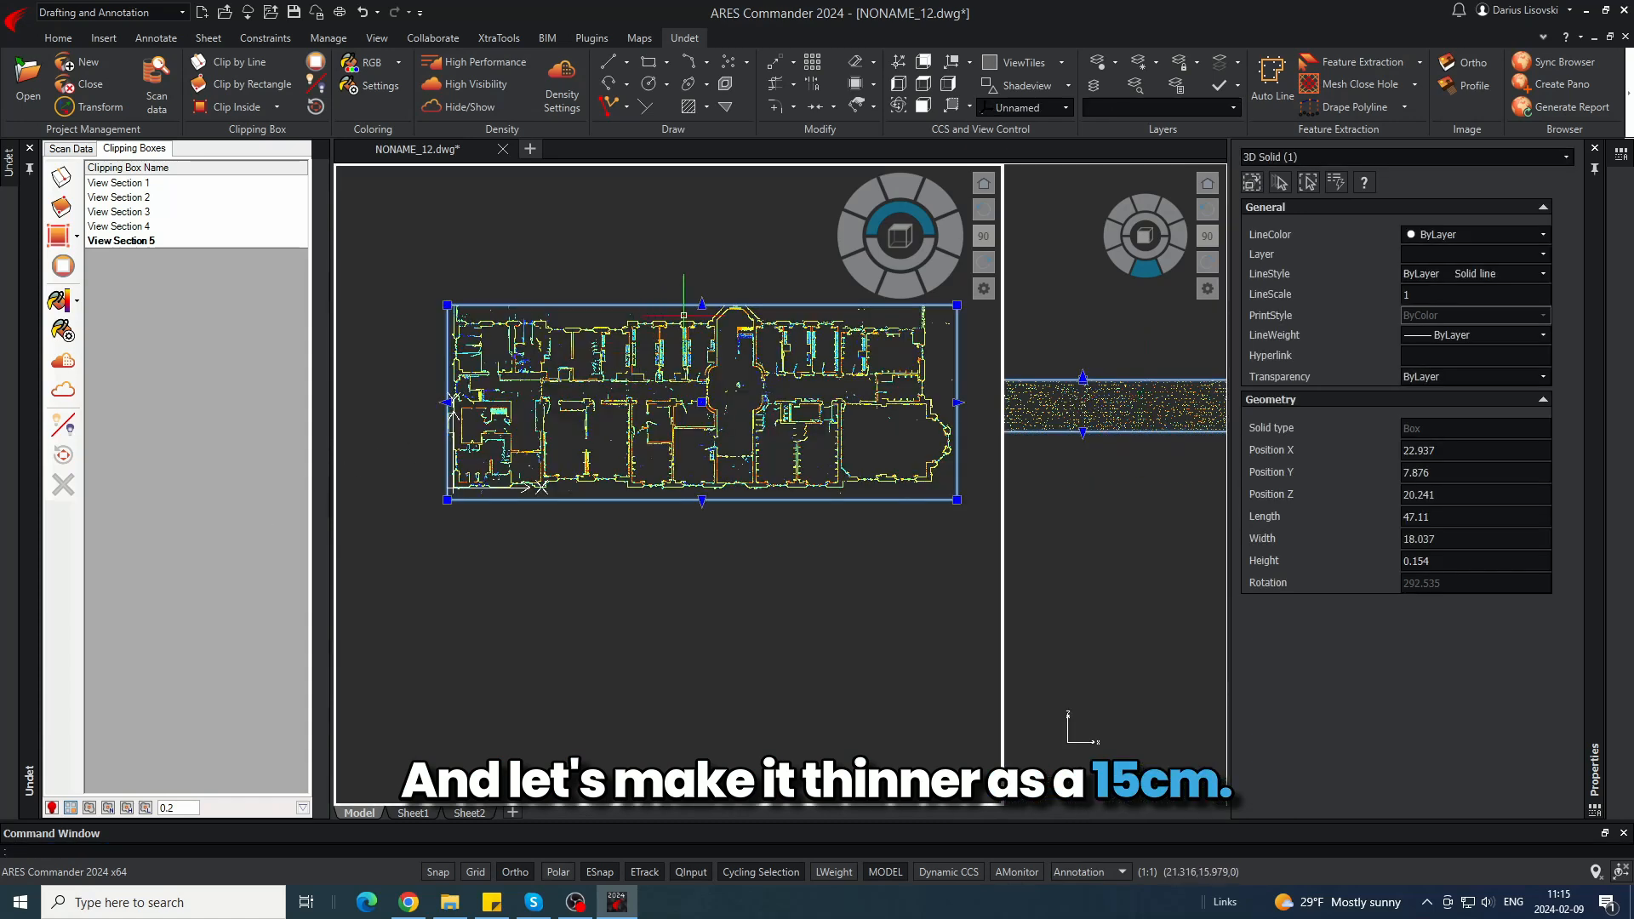
scroll(717, 294, up, 6)
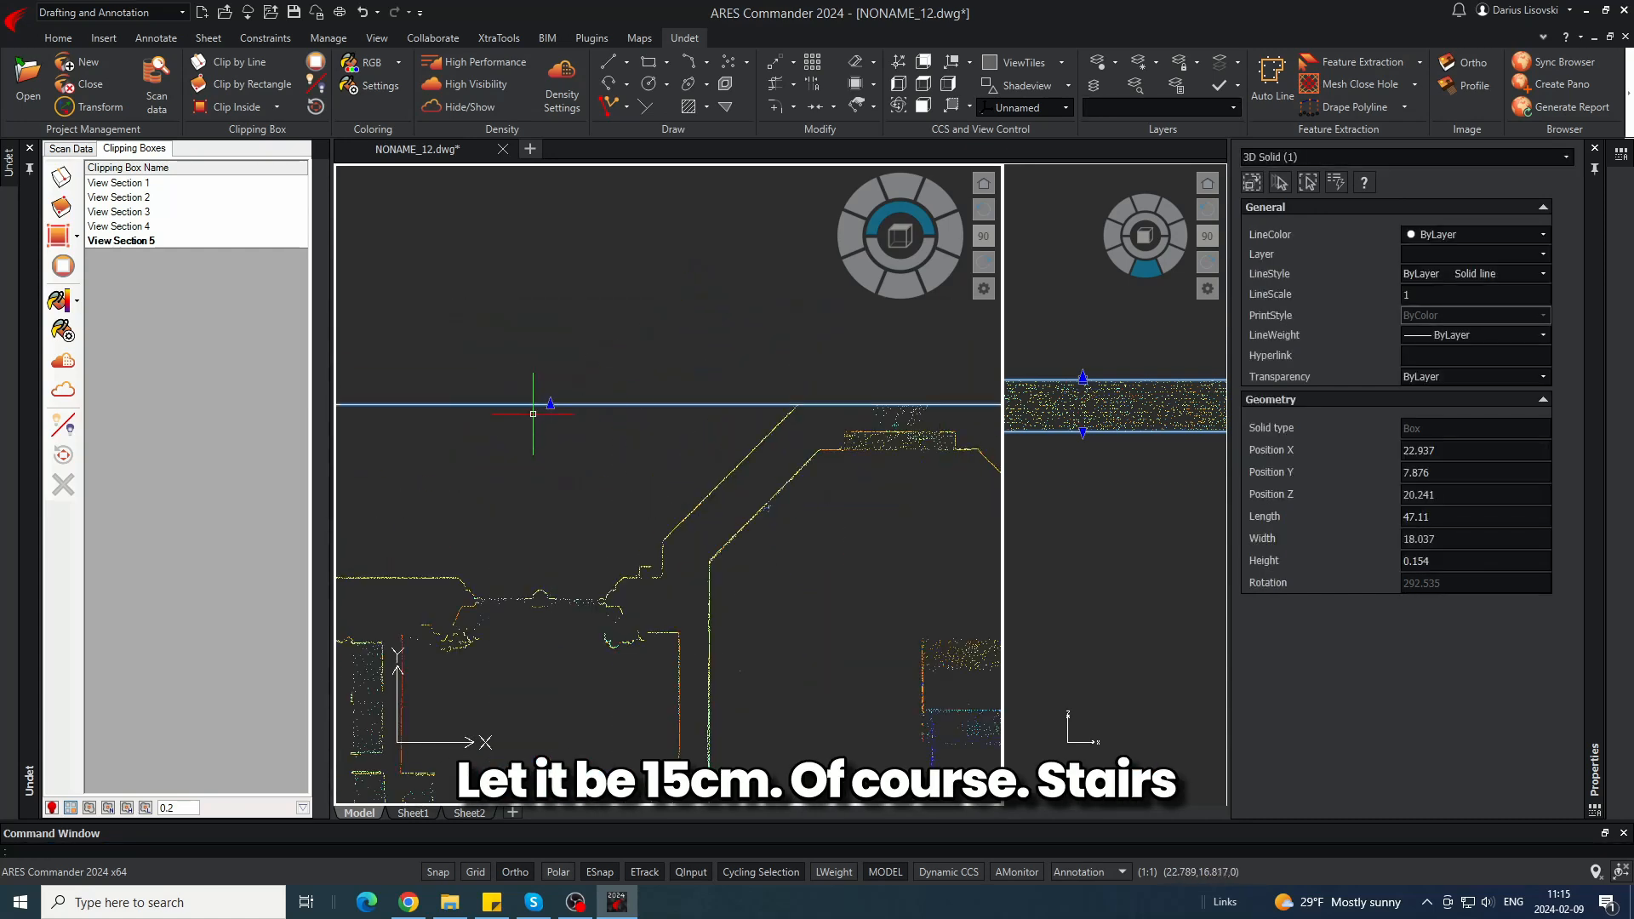
- Examine the clipped floor plan slice across the whole building, checking the stairs, doors, walls and window openings
key(Escape)
scroll(758, 455, down, 5)
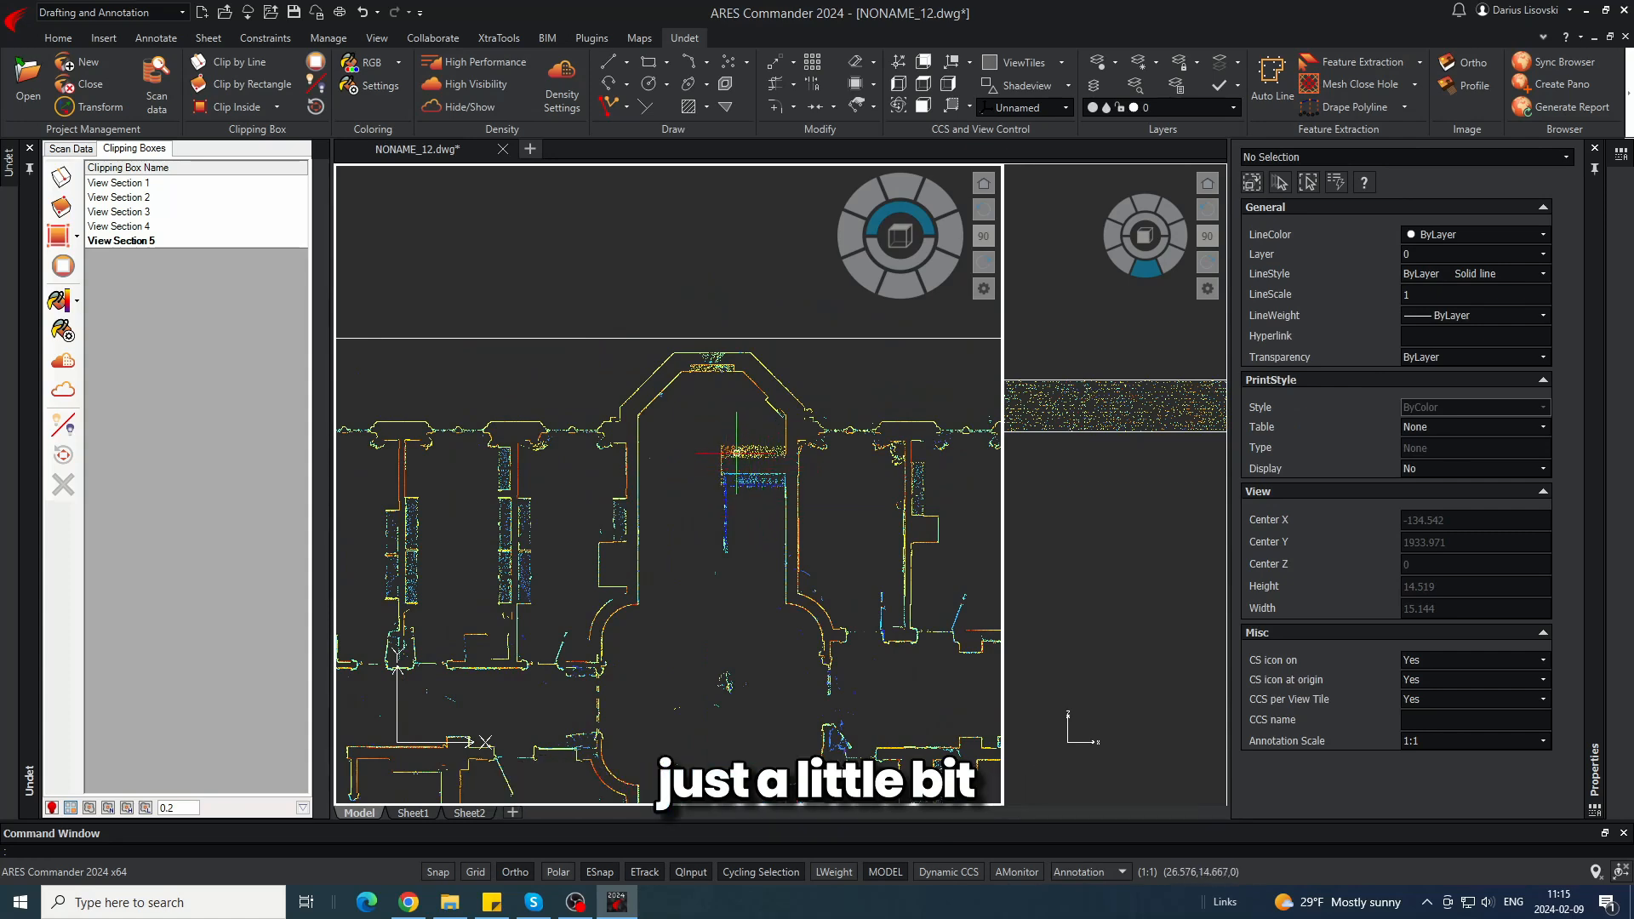
middle_drag(667, 685, 814, 423)
middle_drag(496, 633, 695, 396)
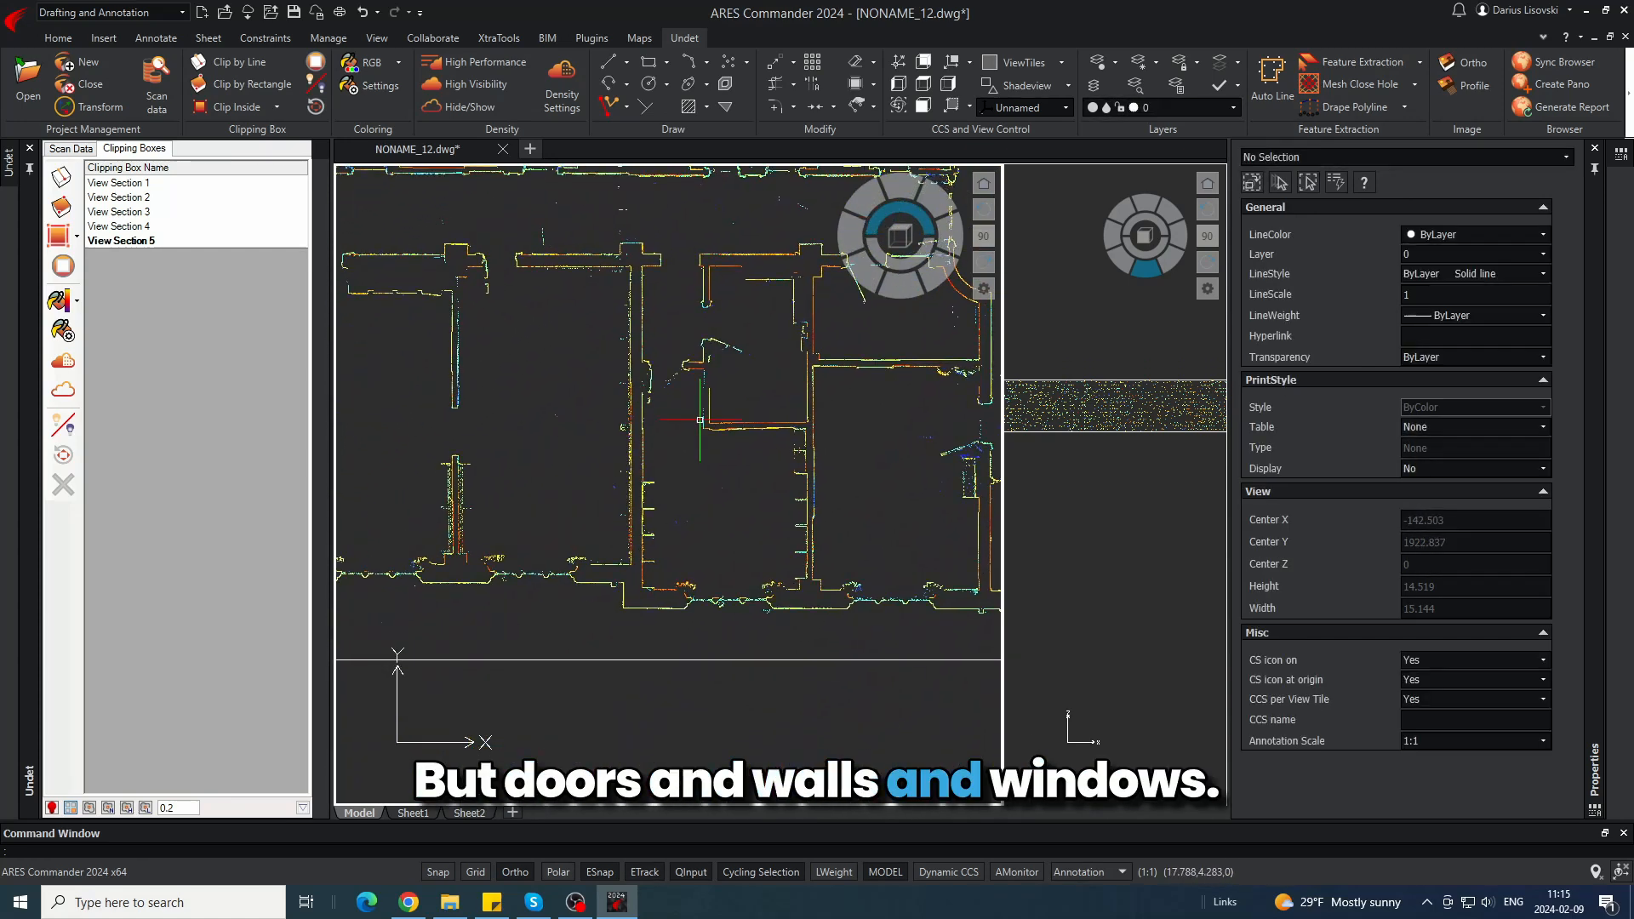
scroll(704, 619, up, 3)
scroll(868, 616, down, 3)
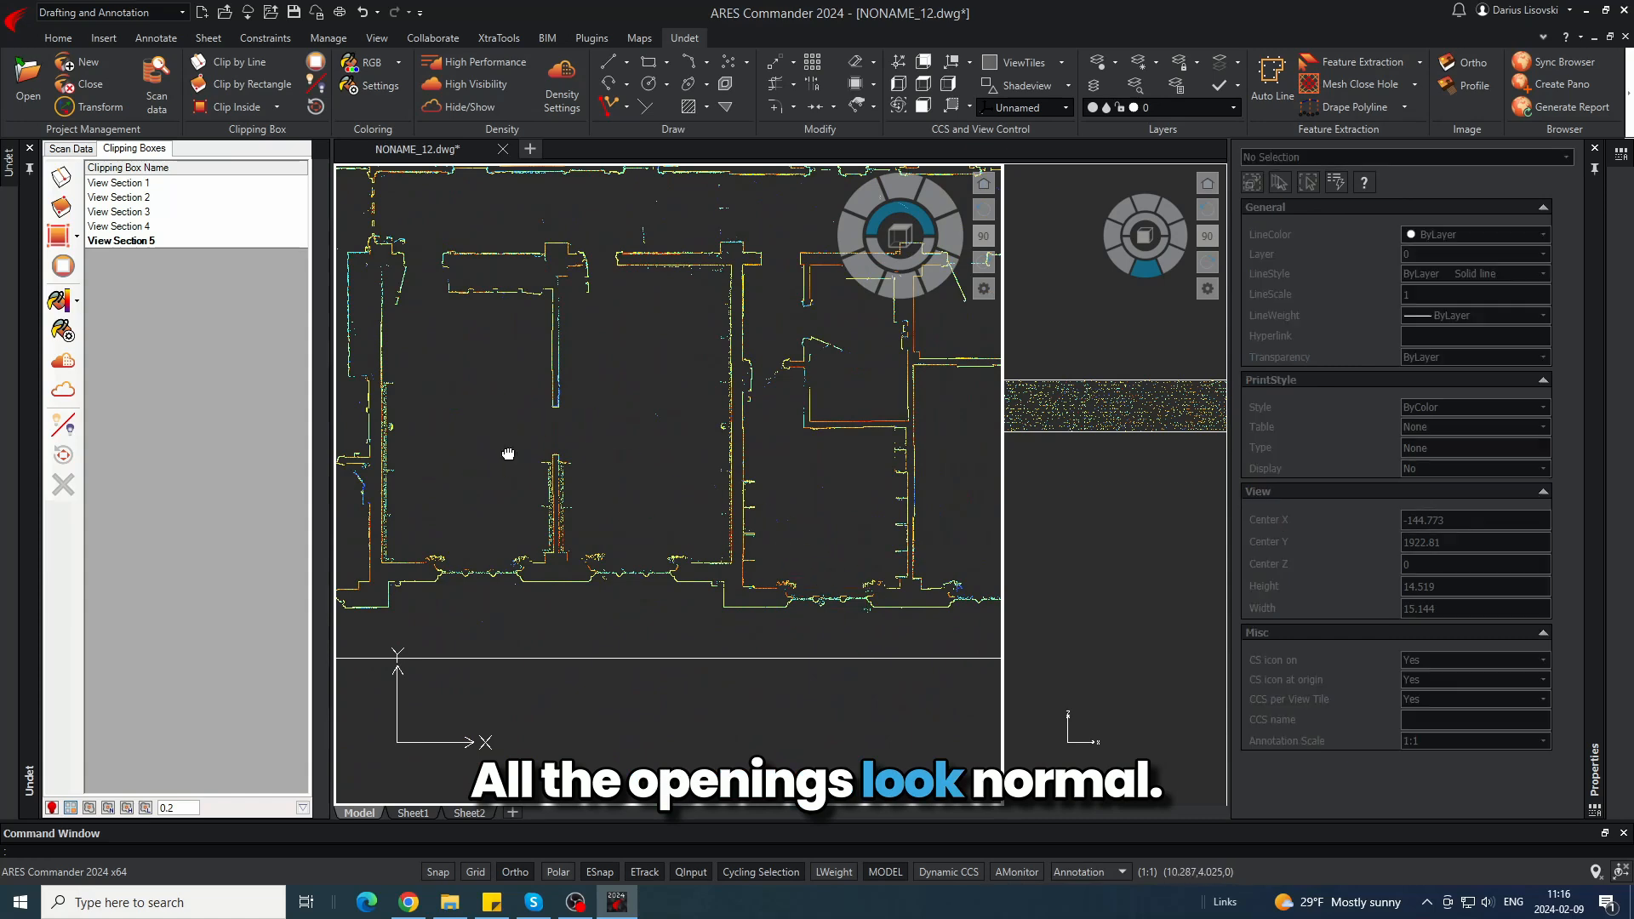
middle_drag(511, 460, 967, 614)
scroll(458, 623, down, 1)
middle_drag(885, 526, 123, 535)
scroll(738, 517, down, 1)
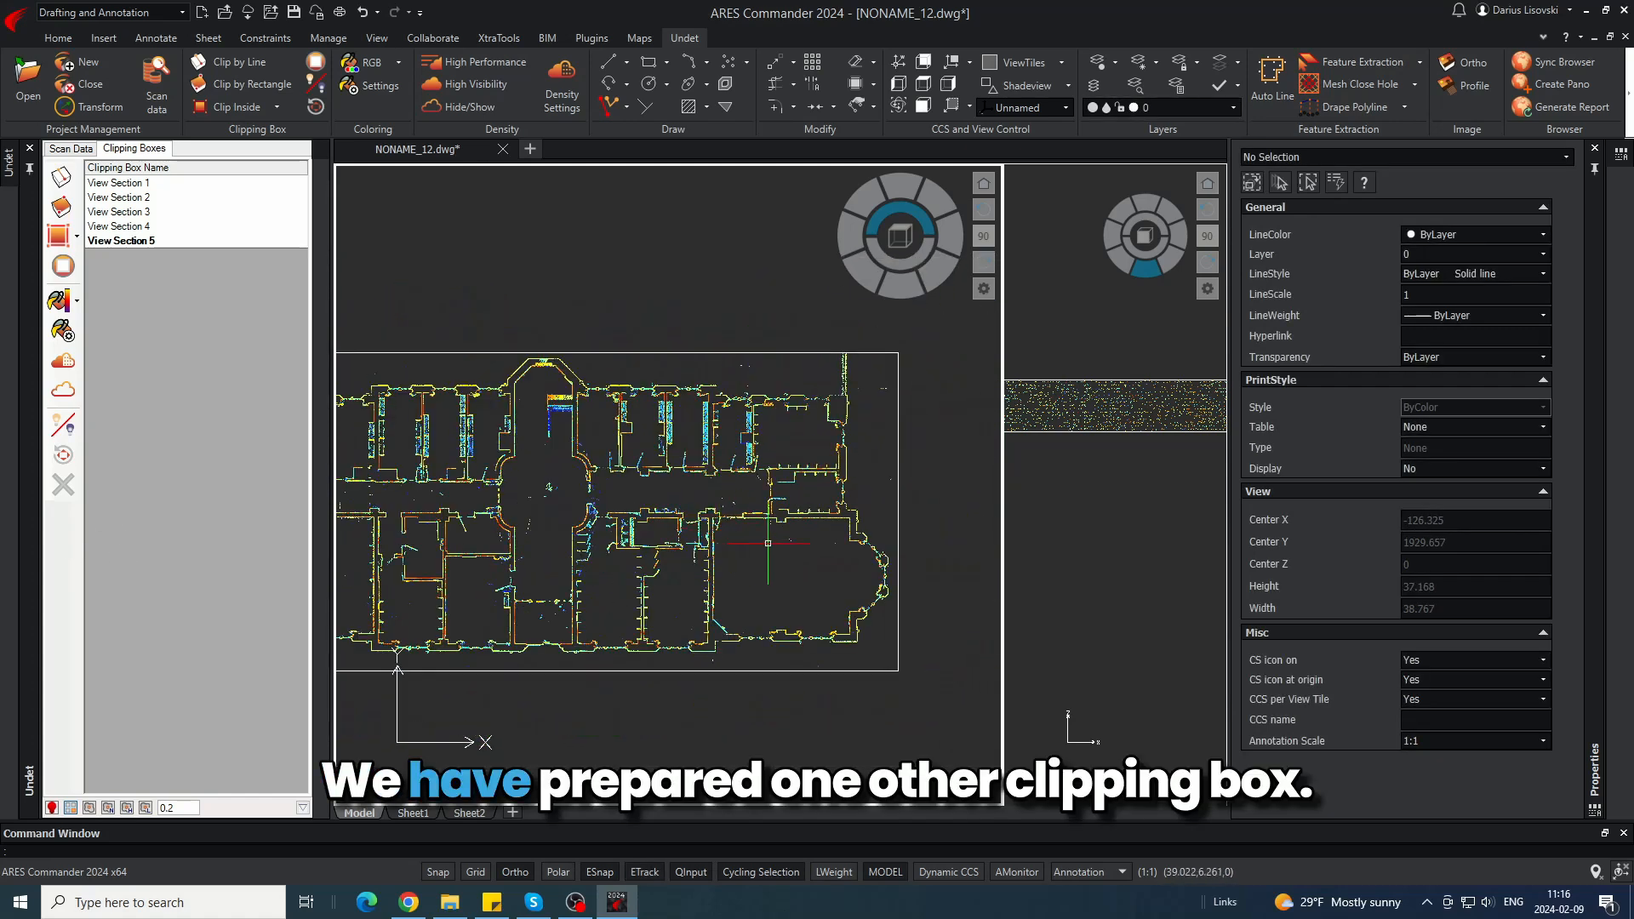
middle_drag(500, 533, 432, 514)
scroll(920, 540, down, 1)
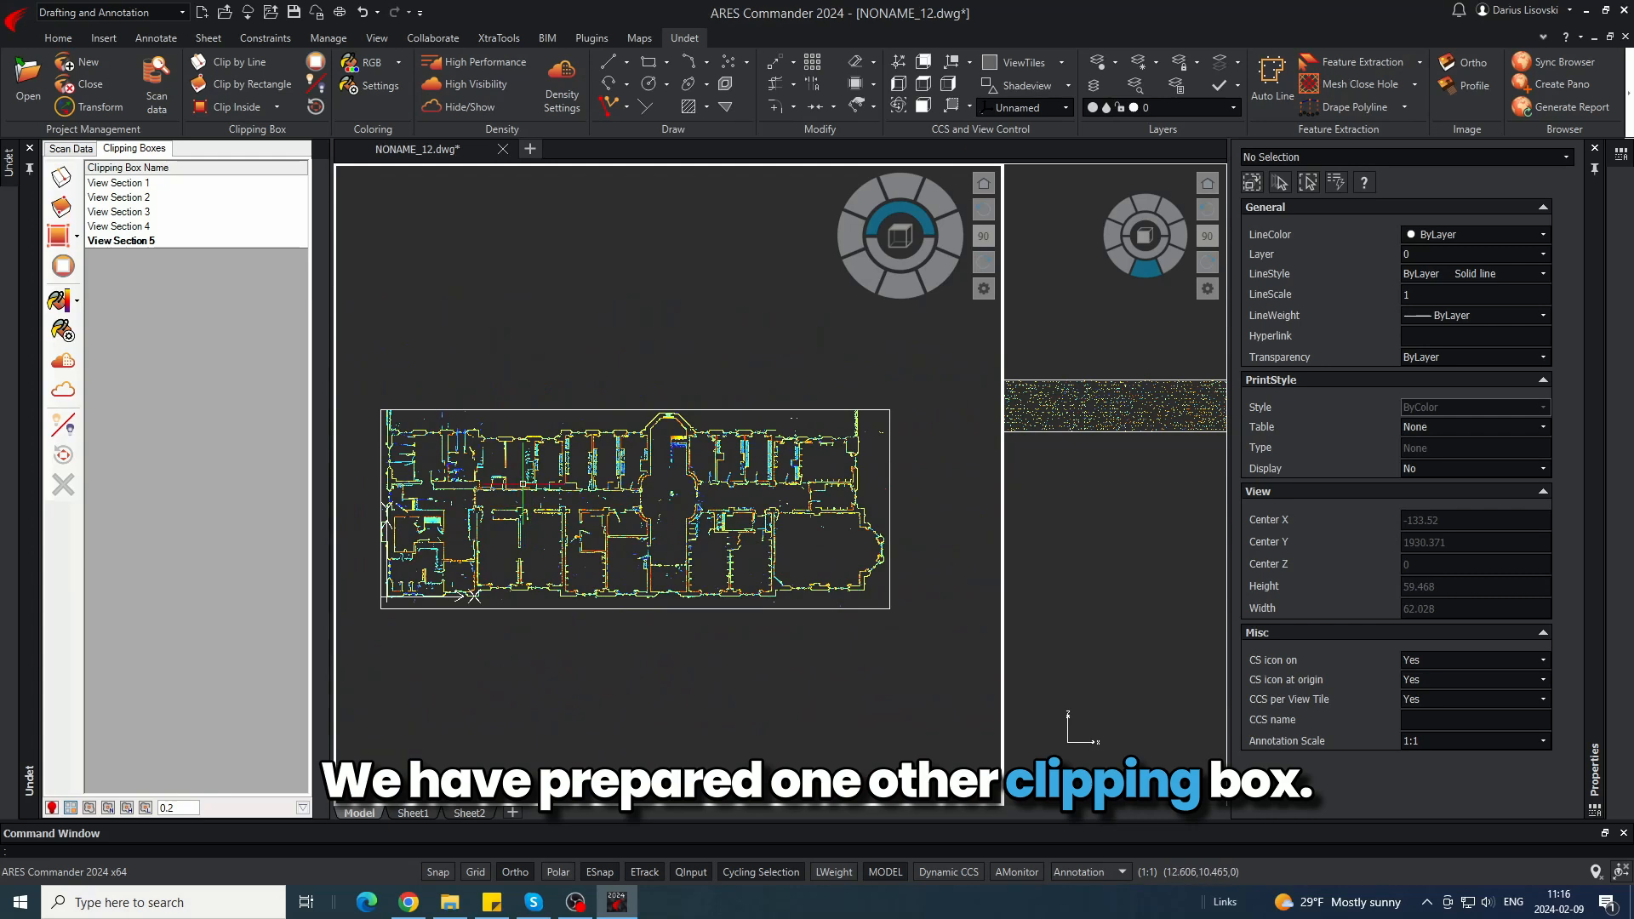
middle_drag(474, 596, 528, 587)
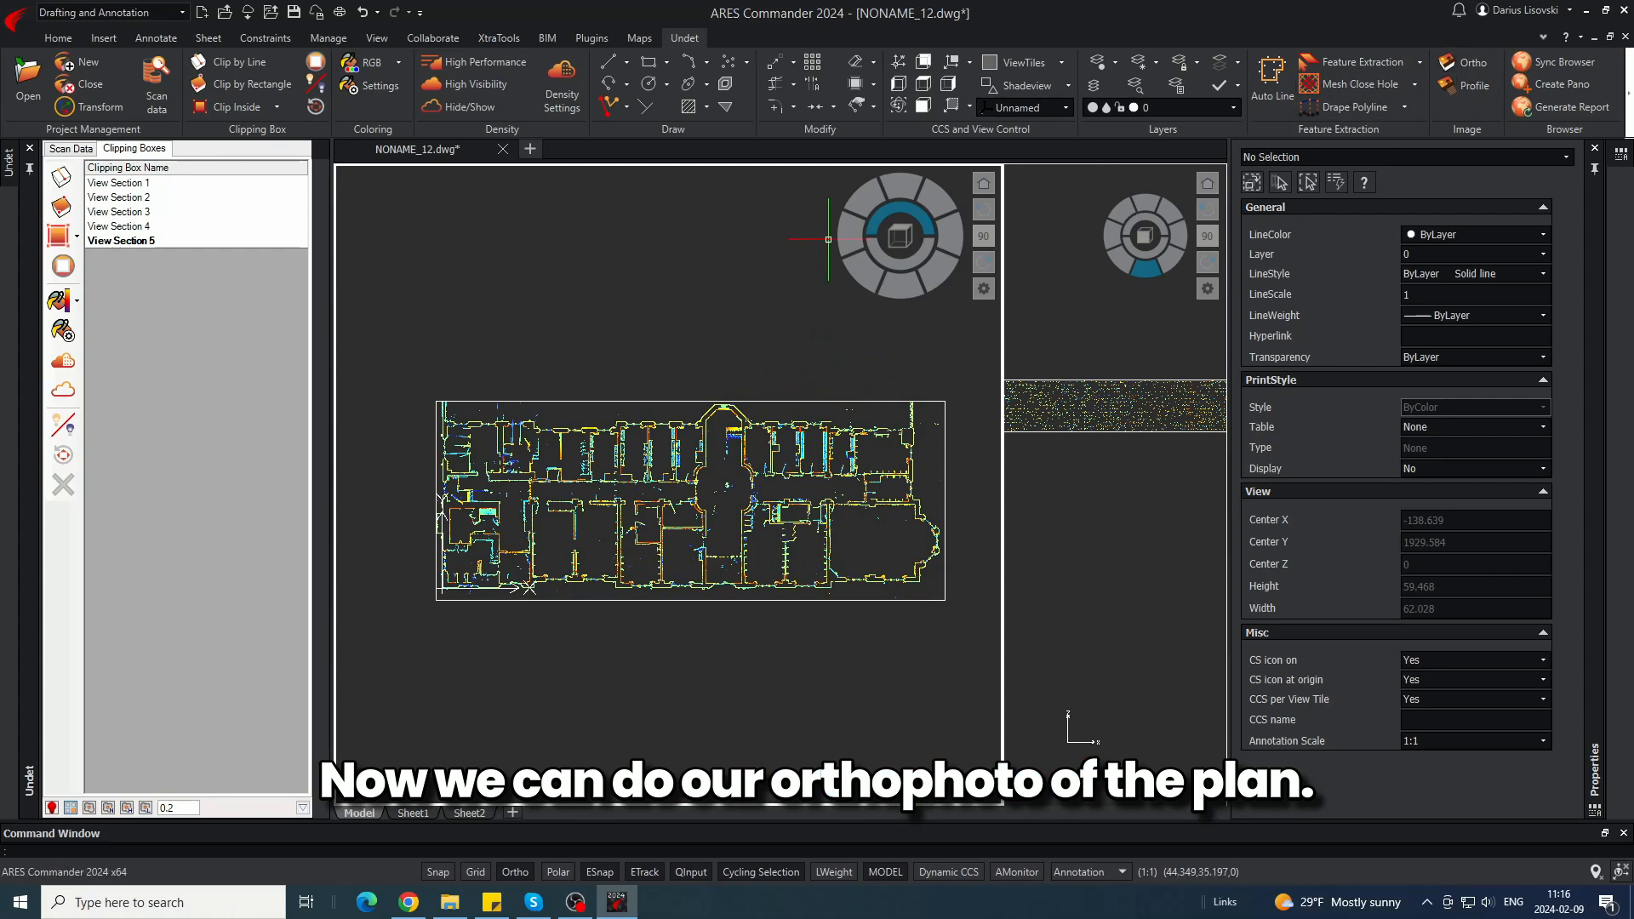
- Colour the point cloud by RGB and generate a 10 mm orthophoto from full resolution points, framing the entire floor plan slice
click(59, 301)
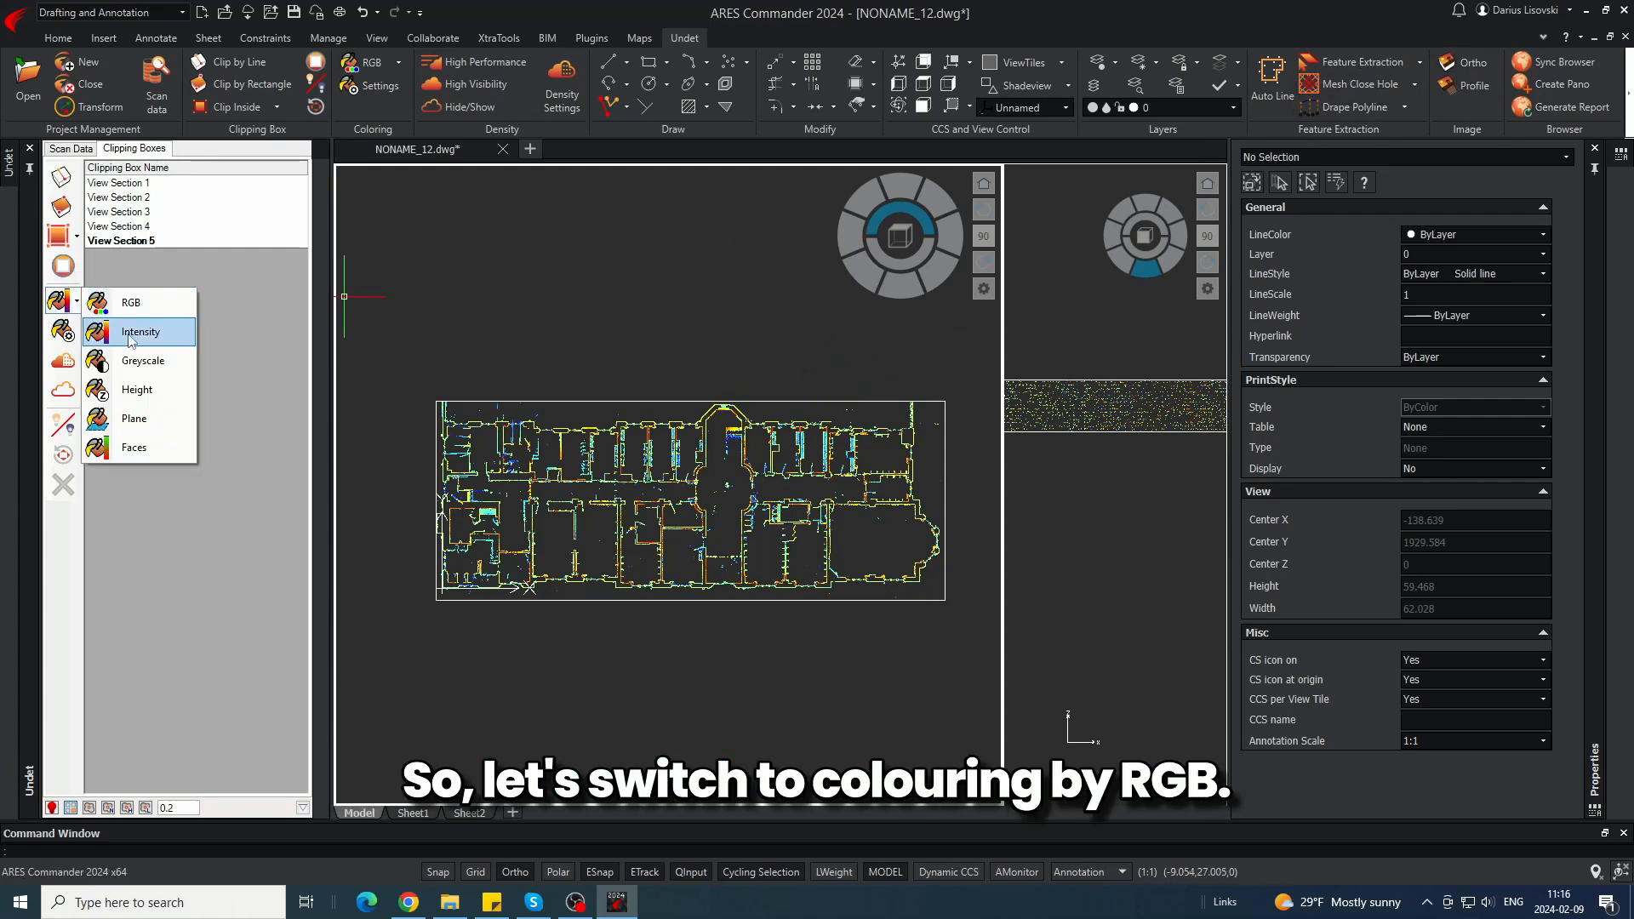
click(128, 302)
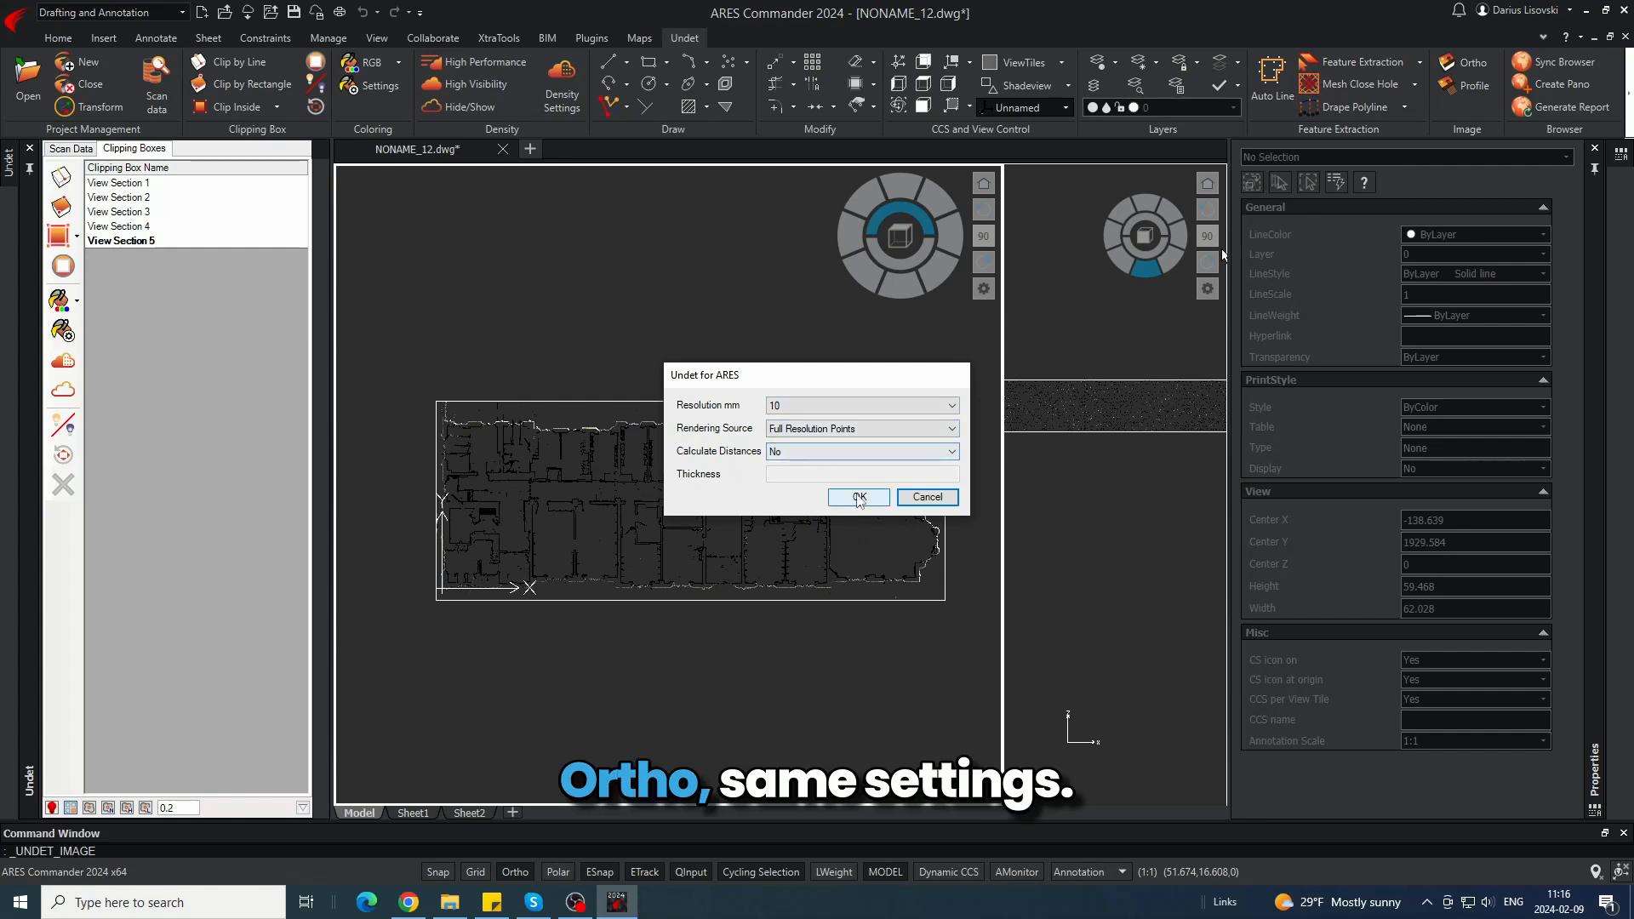
click(845, 492)
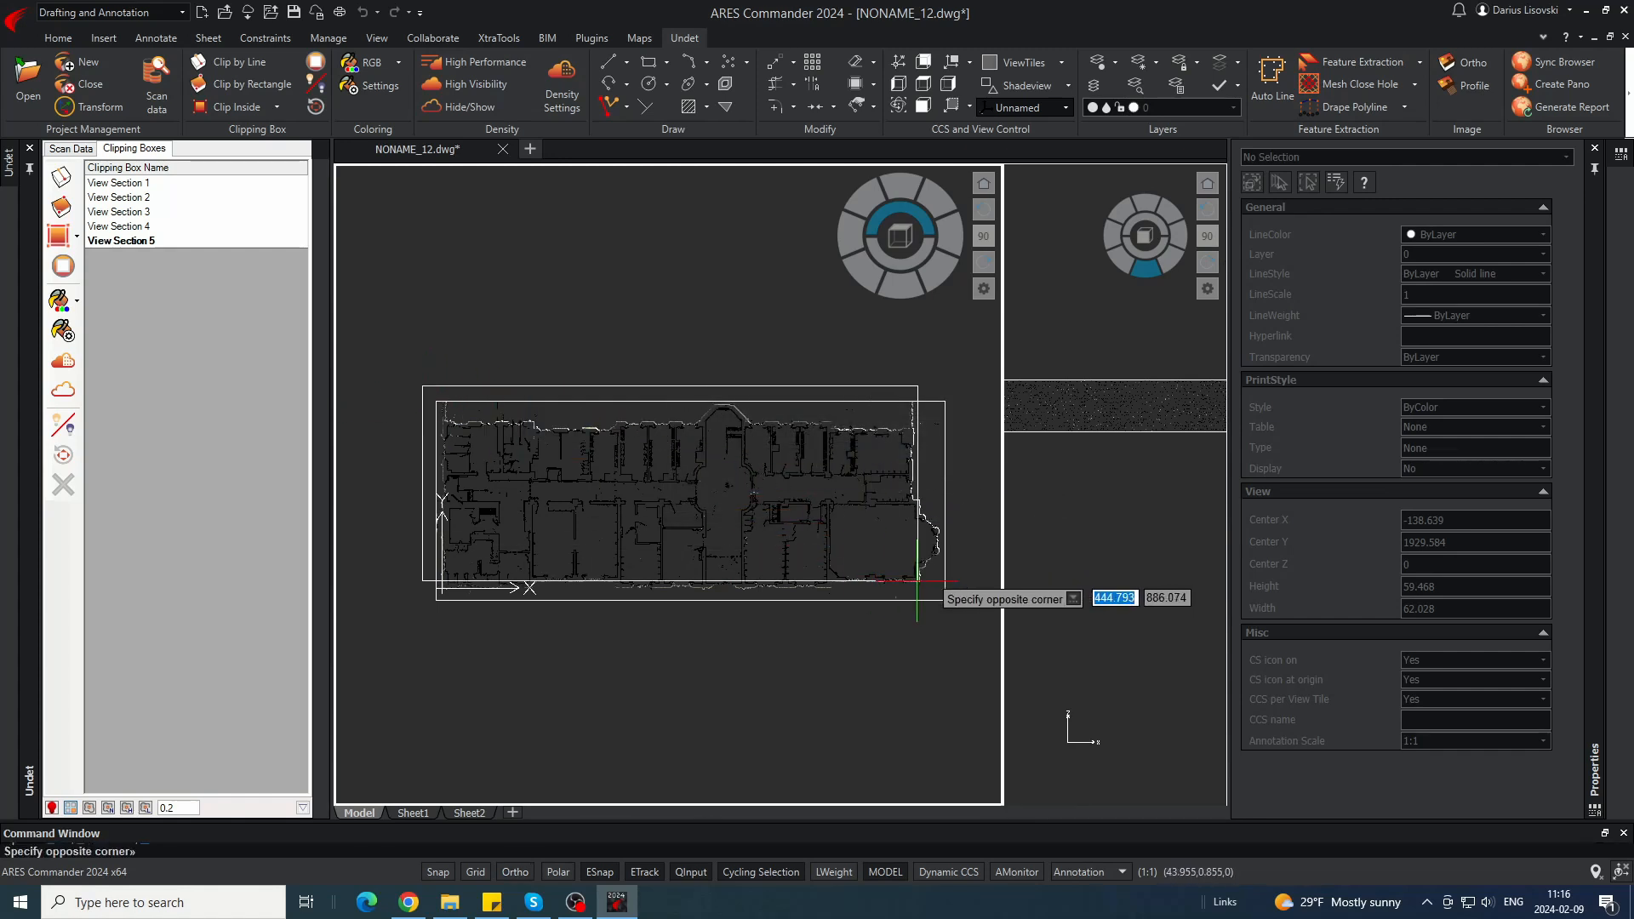
click(955, 608)
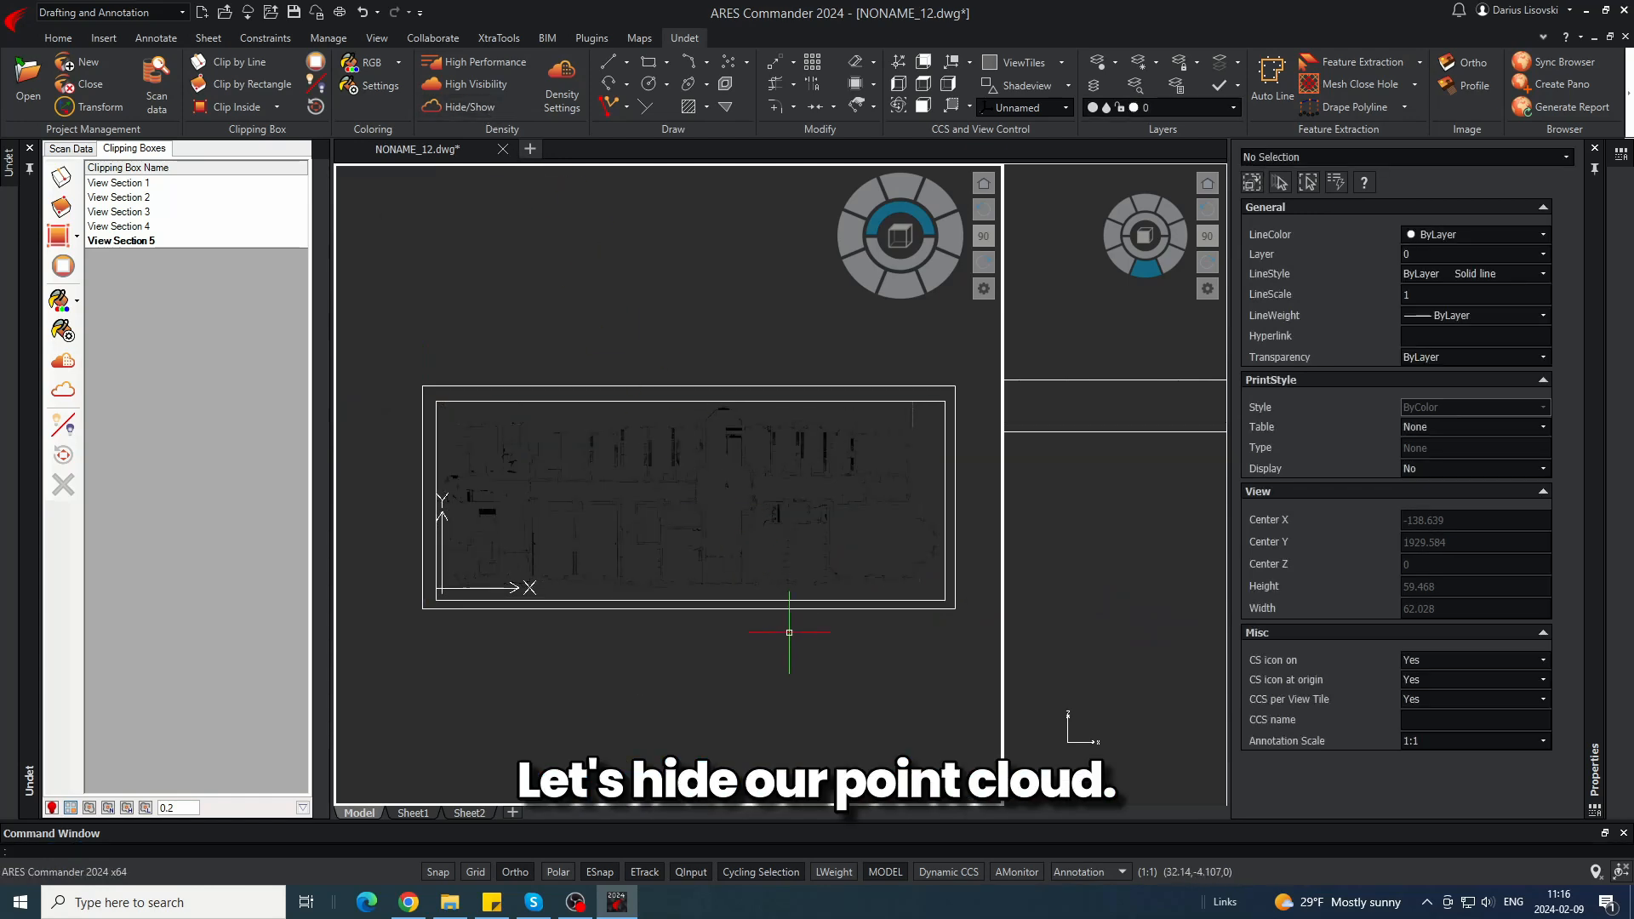
- Examine the plan orthophoto's position relative to the clipping box in 3D, and restore the plan view of the active coordinate system
shift+middle_drag(941, 598, 952, 557)
scroll(952, 556, up, 9)
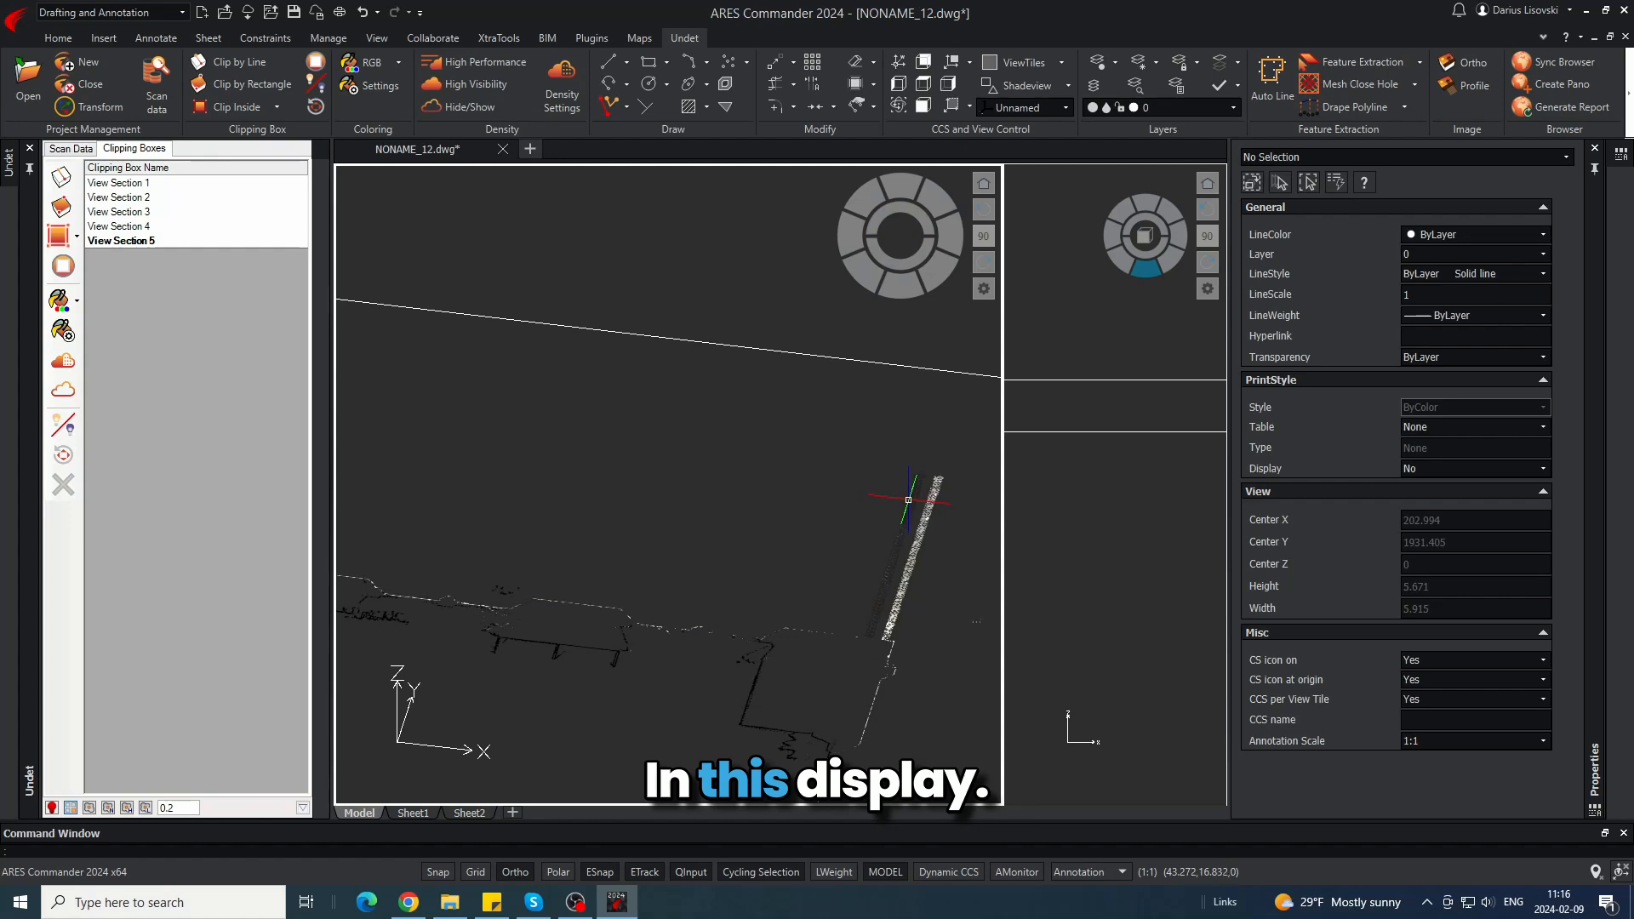
scroll(939, 511, down, 6)
click(894, 457)
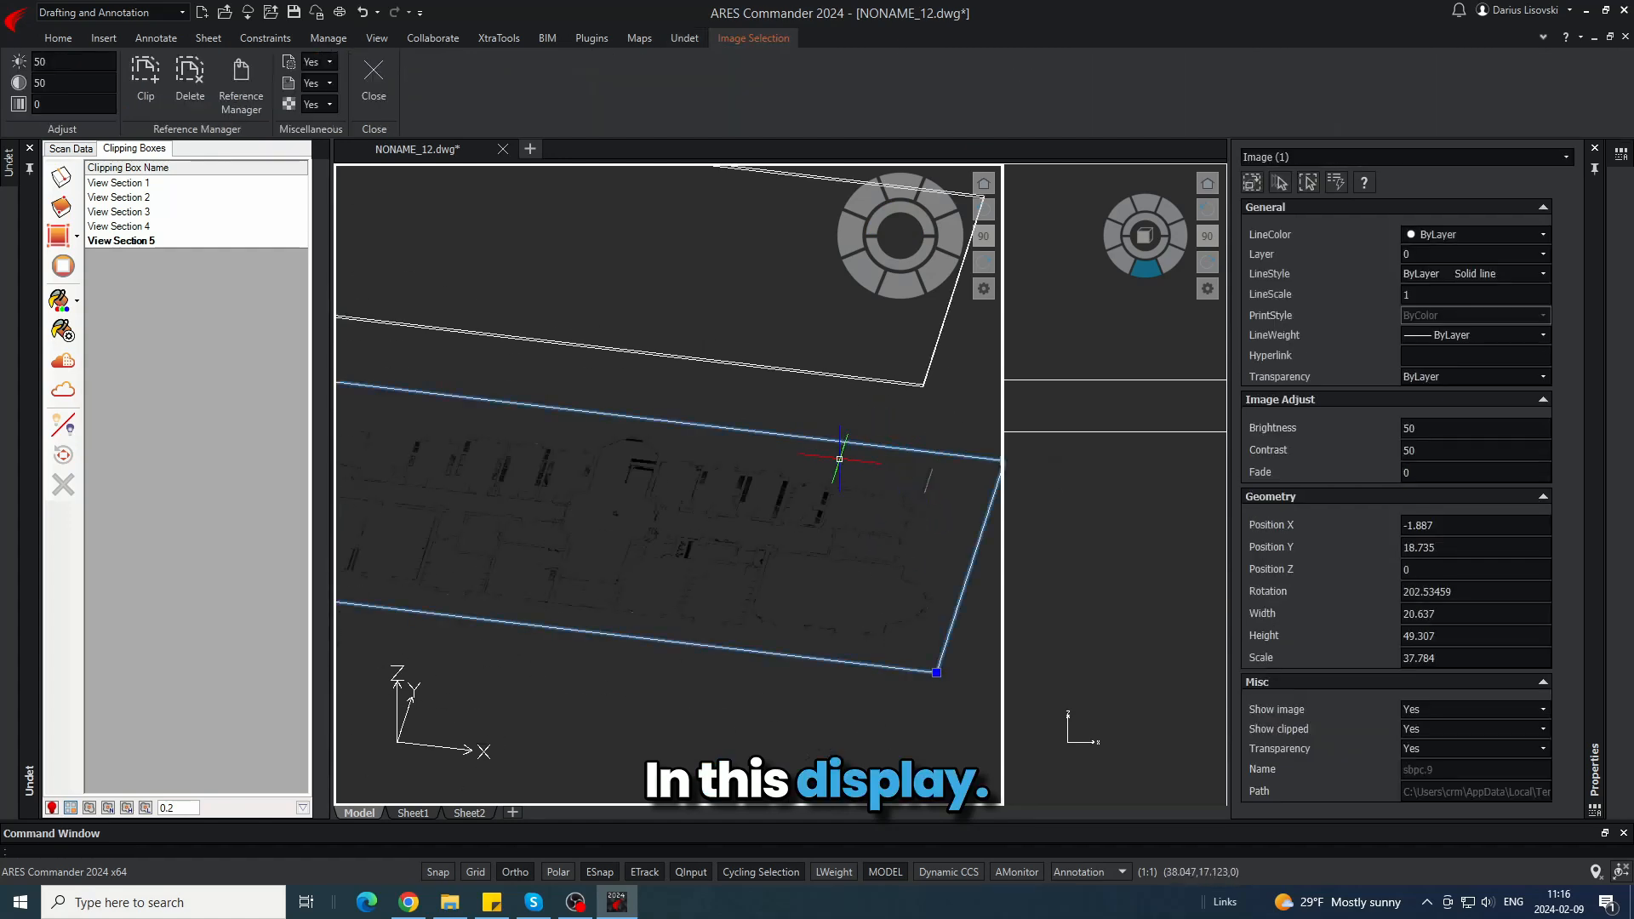
key(Escape)
text(plan)
key(Return)
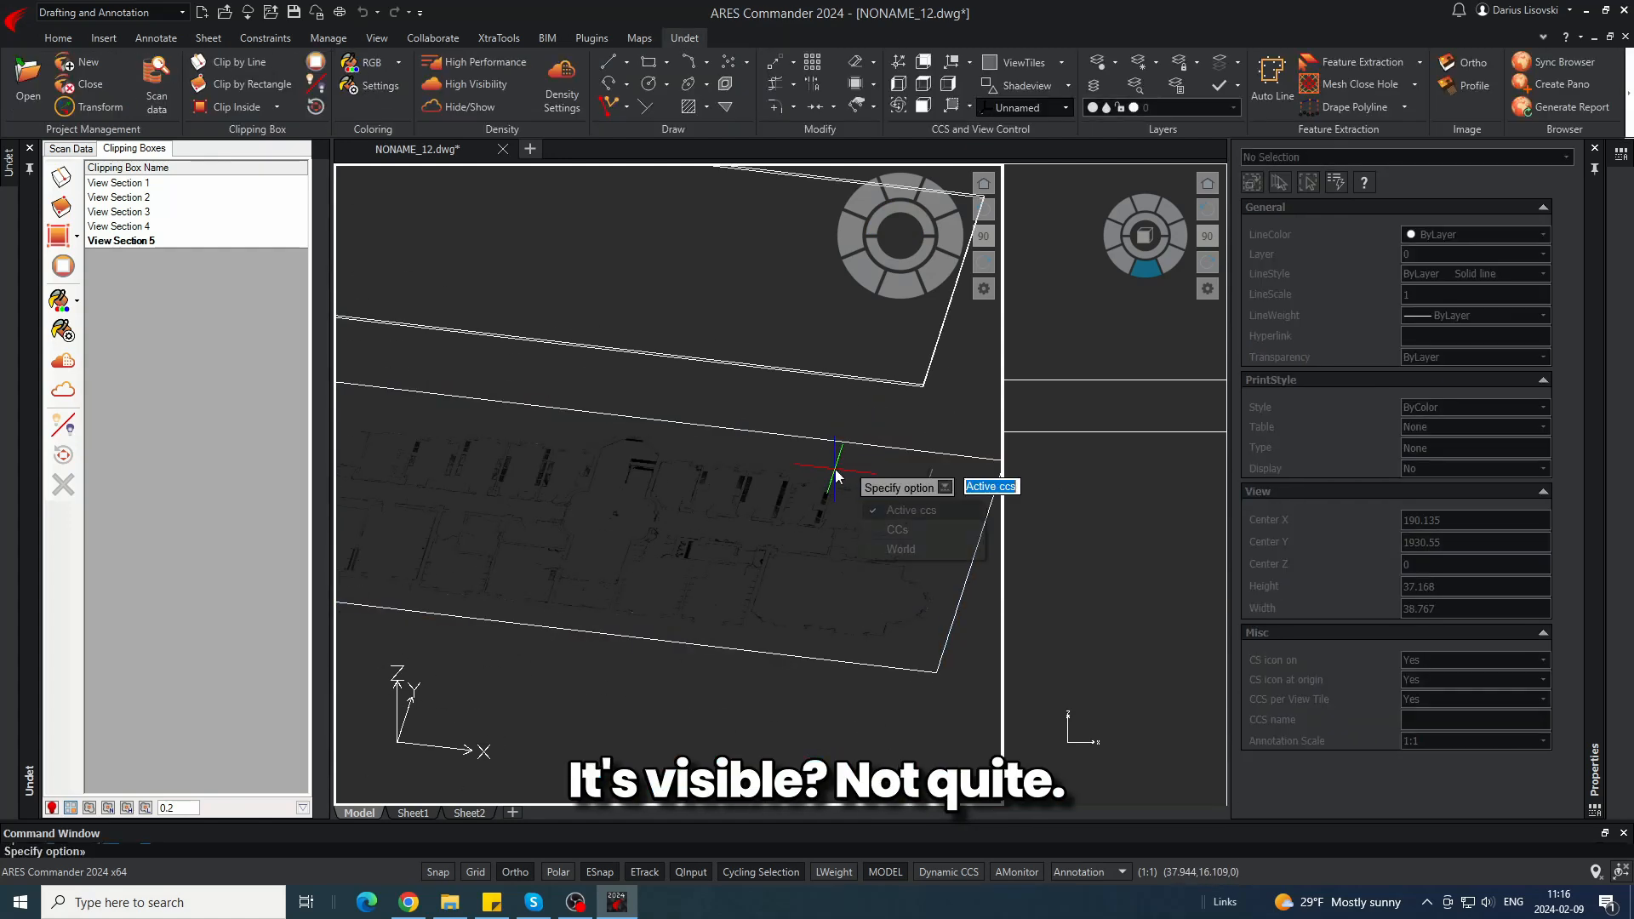
key(Return)
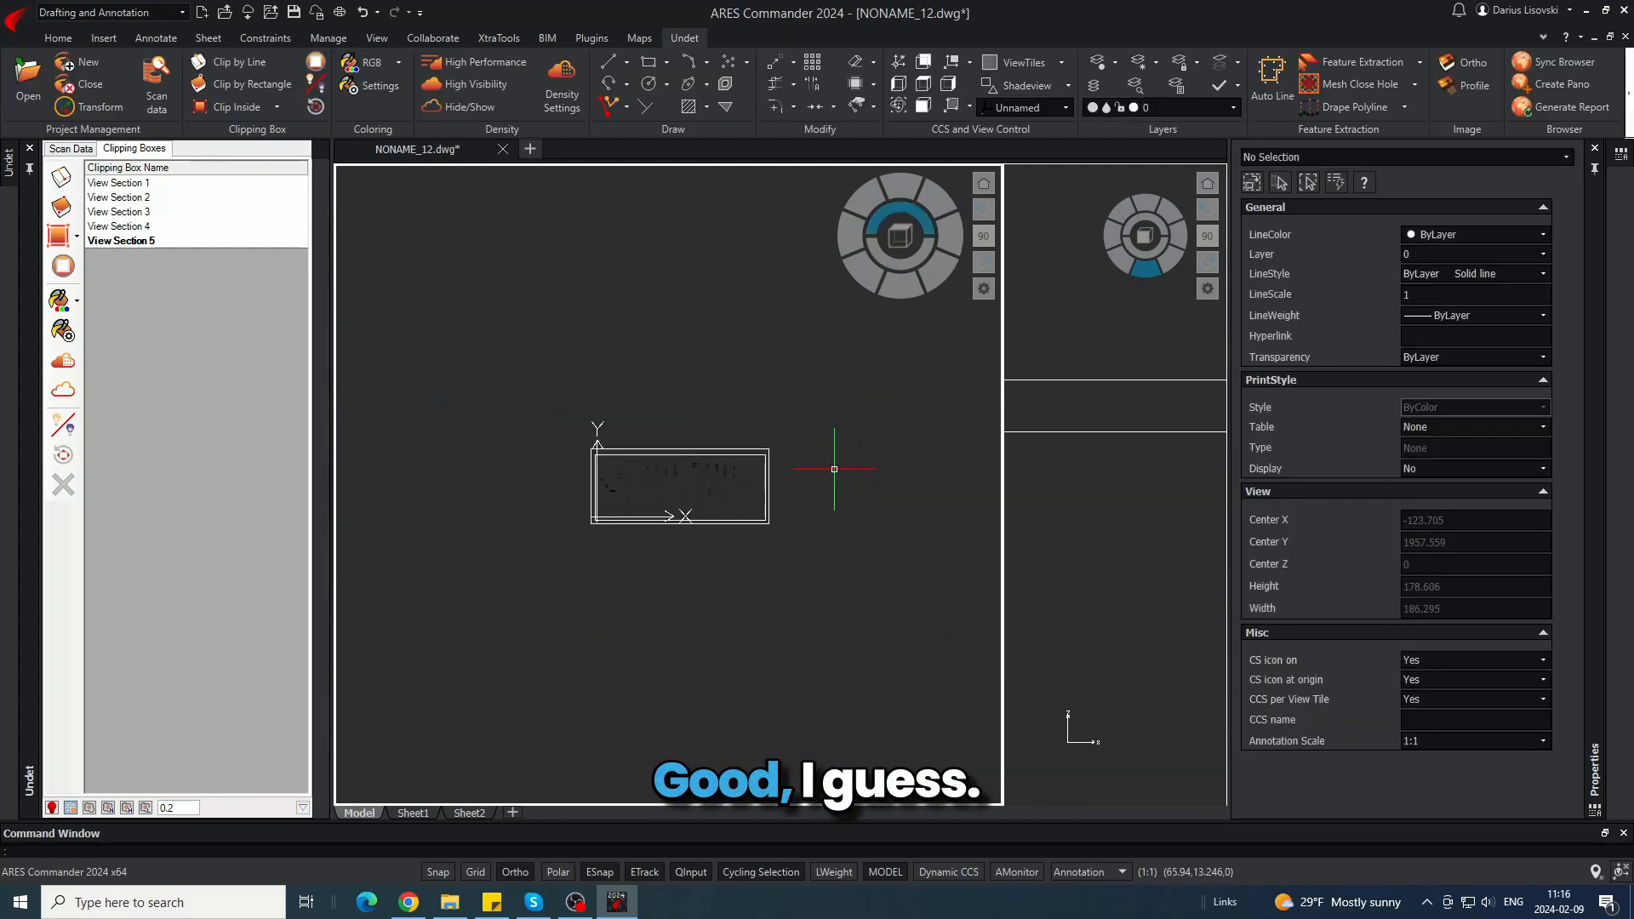
- Activate the viewport on Sheet1, set it to coordinate system P1, and inspect the plan orthophoto's wall outlines
click(413, 814)
double_click(735, 518)
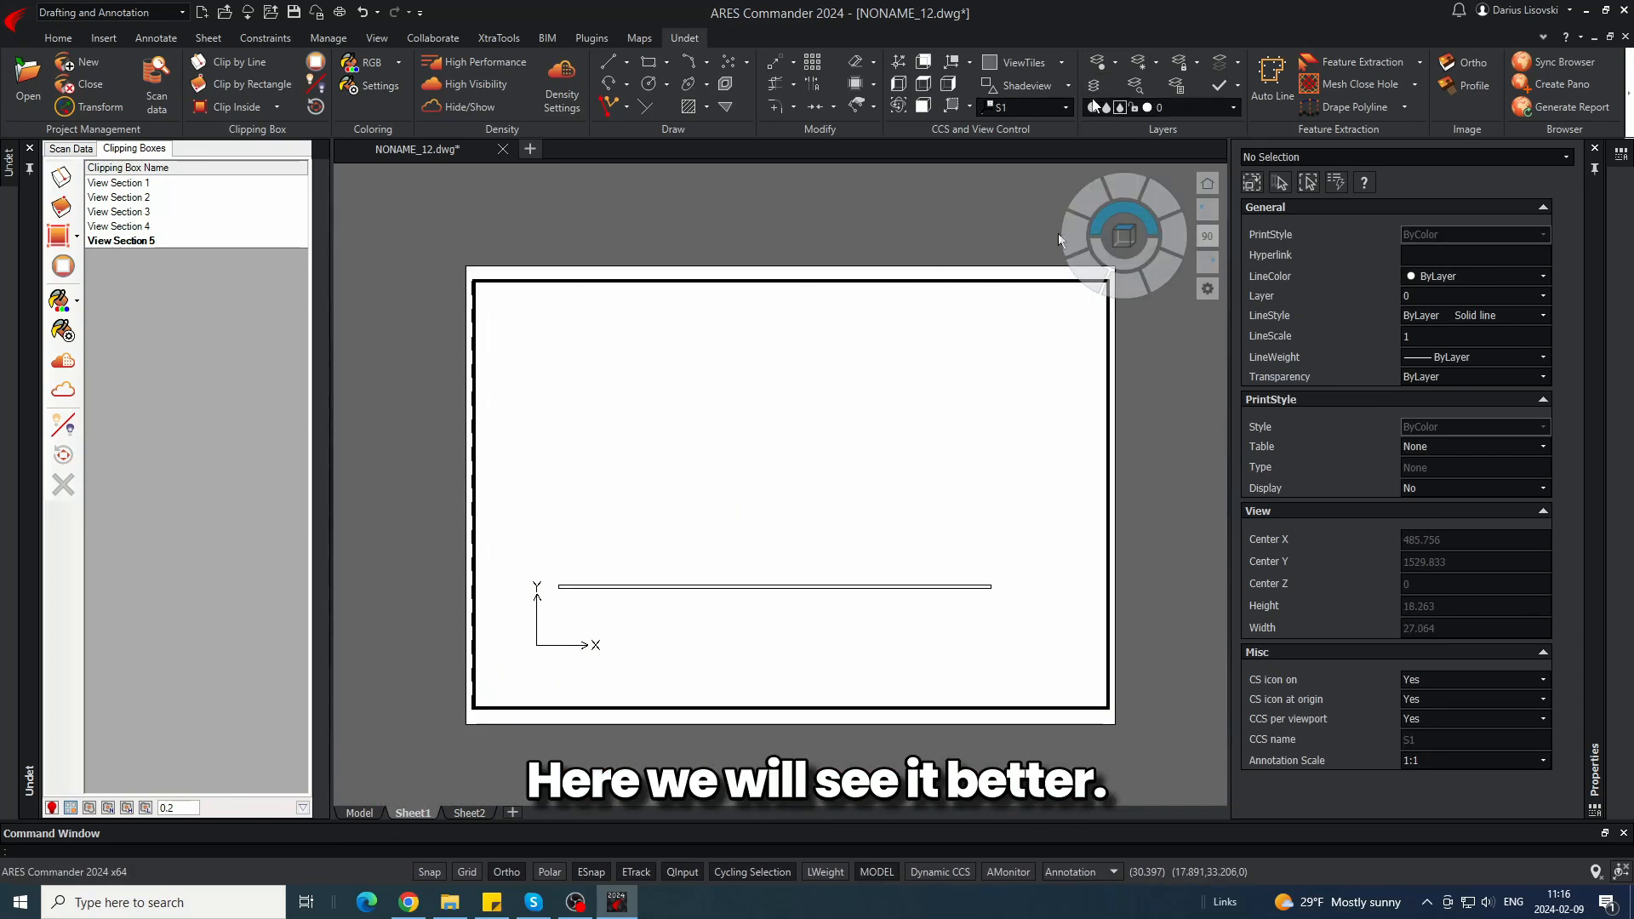
click(1065, 108)
click(1012, 221)
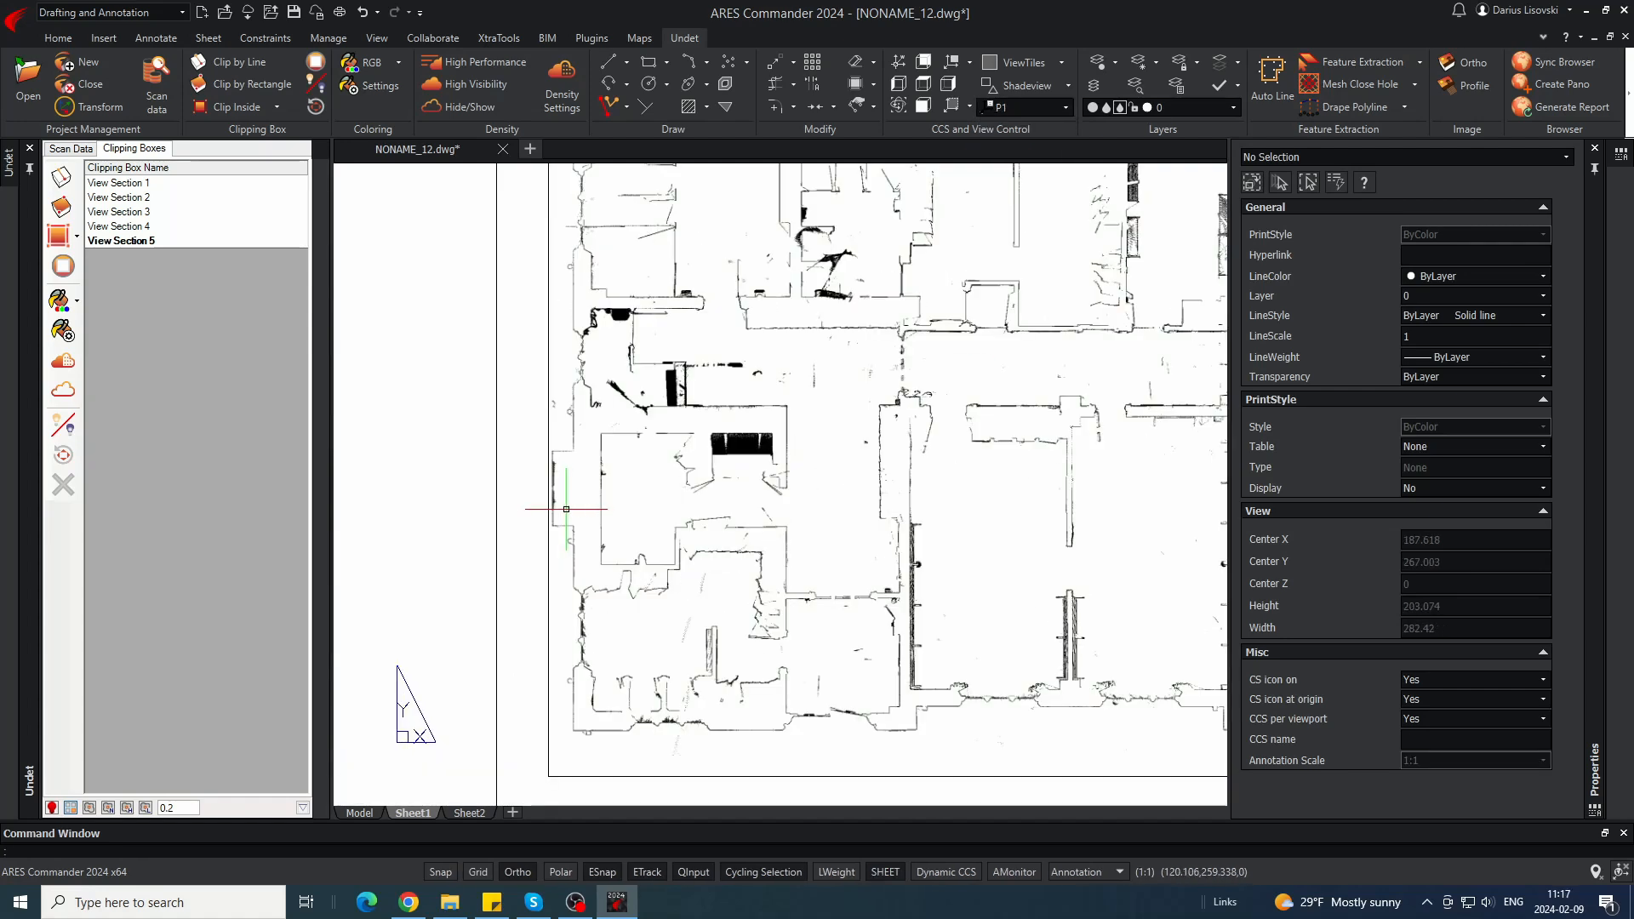
scroll(658, 521, down, 4)
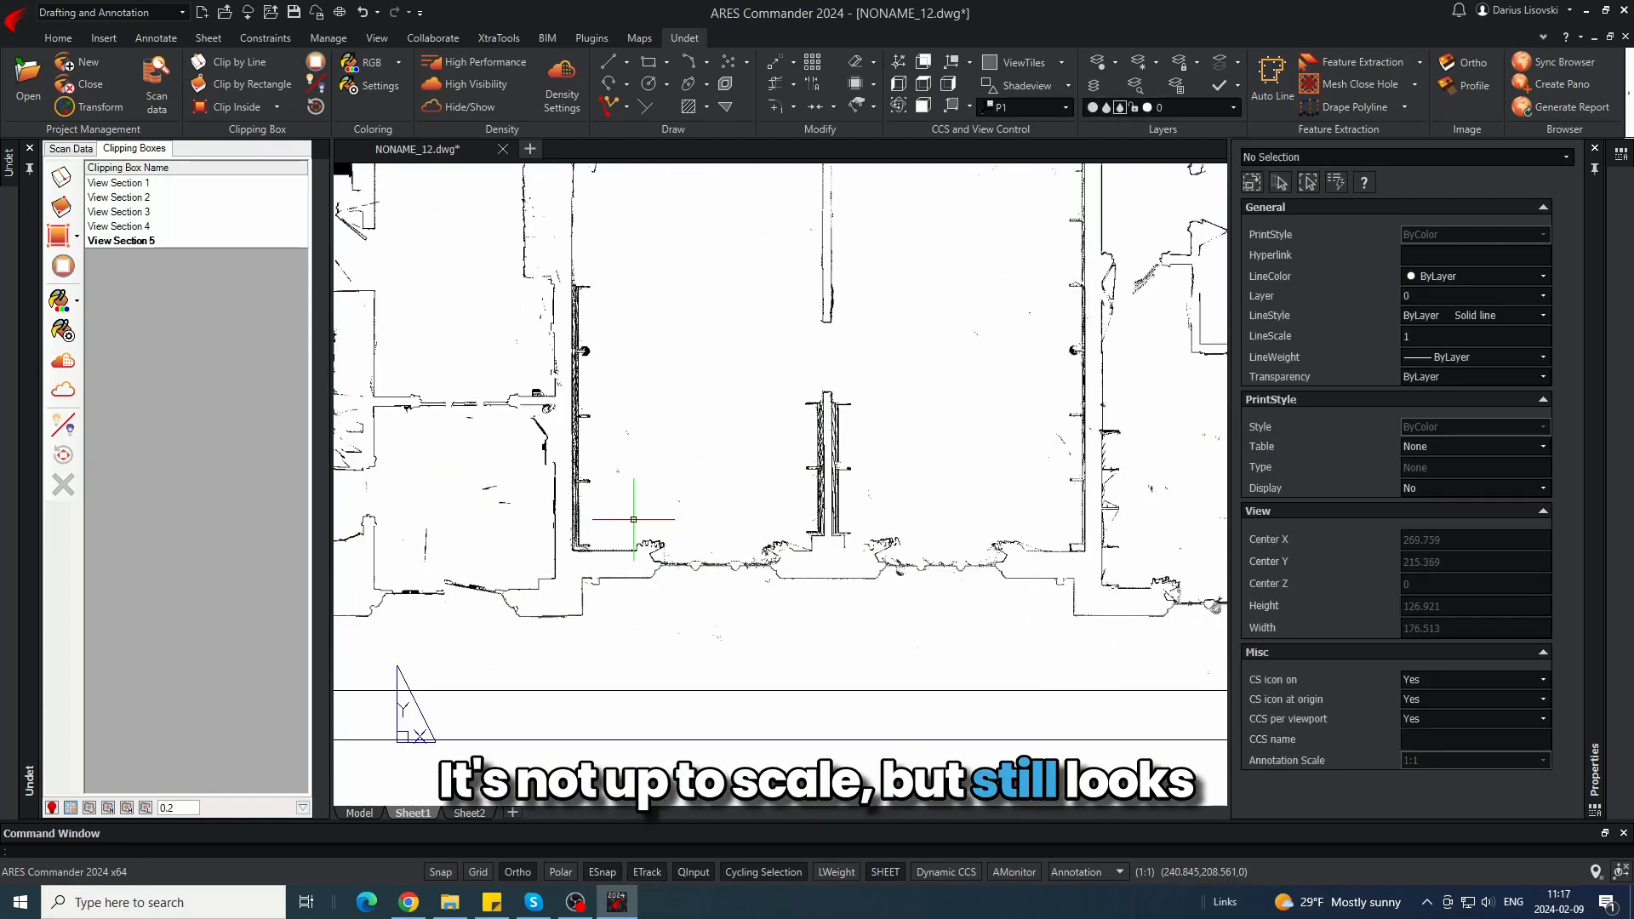
scroll(670, 573, down, 6)
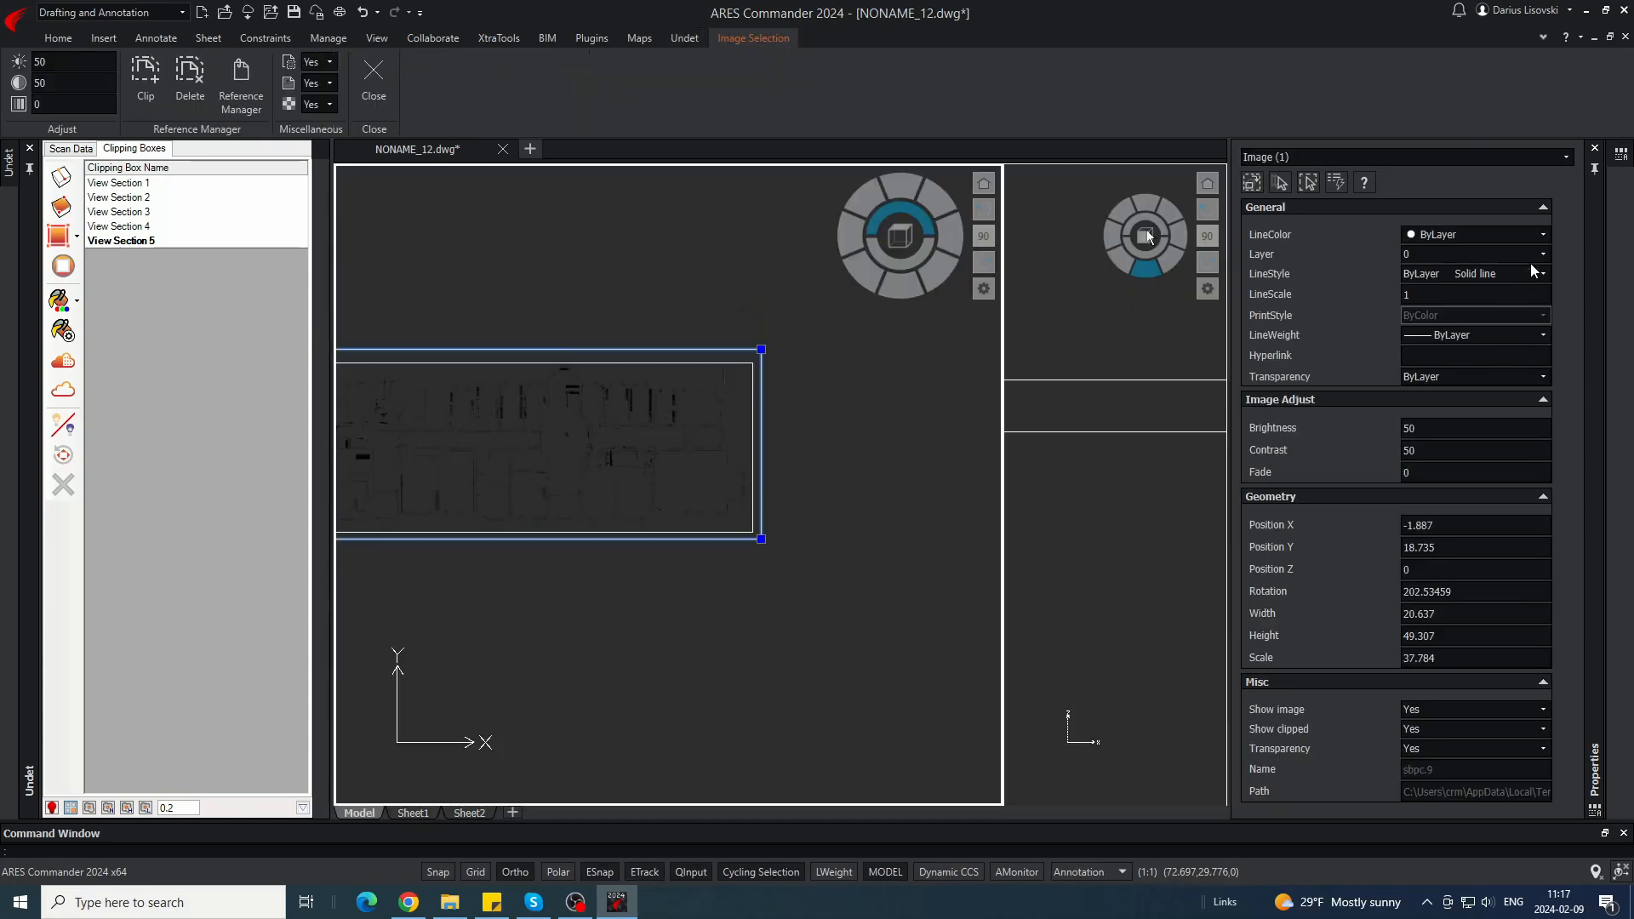
- Create a new layer named P1 for the plan orthophoto
click(1532, 254)
scroll(1495, 327, down, 9)
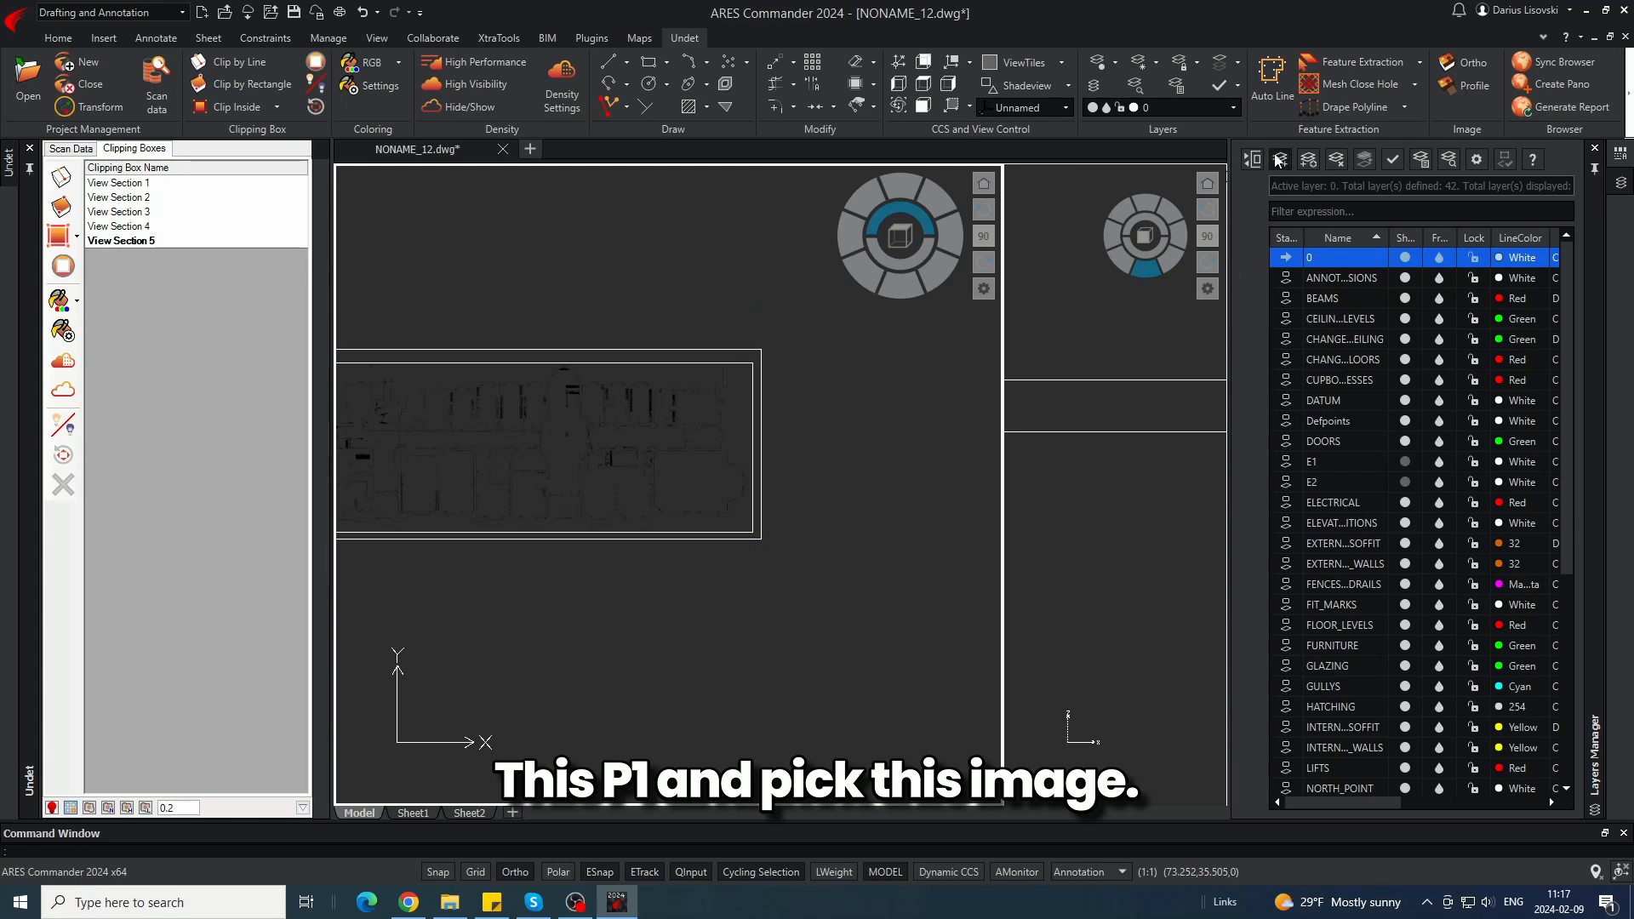
click(1278, 160)
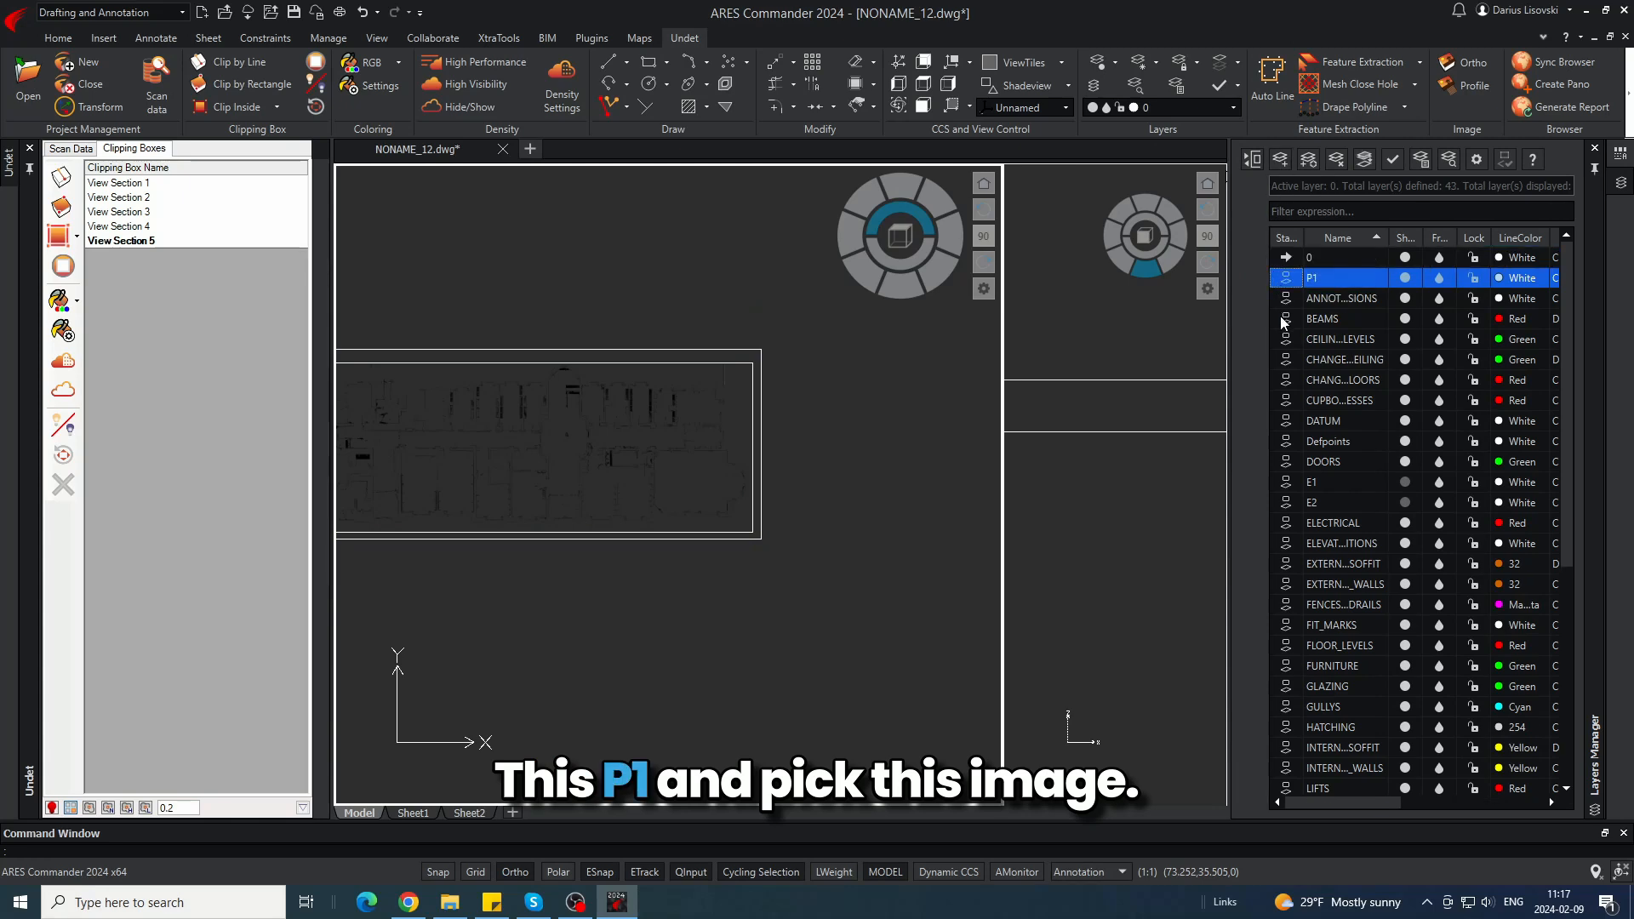
- Assign the plan orthophoto image to layer P1
click(720, 350)
click(1619, 181)
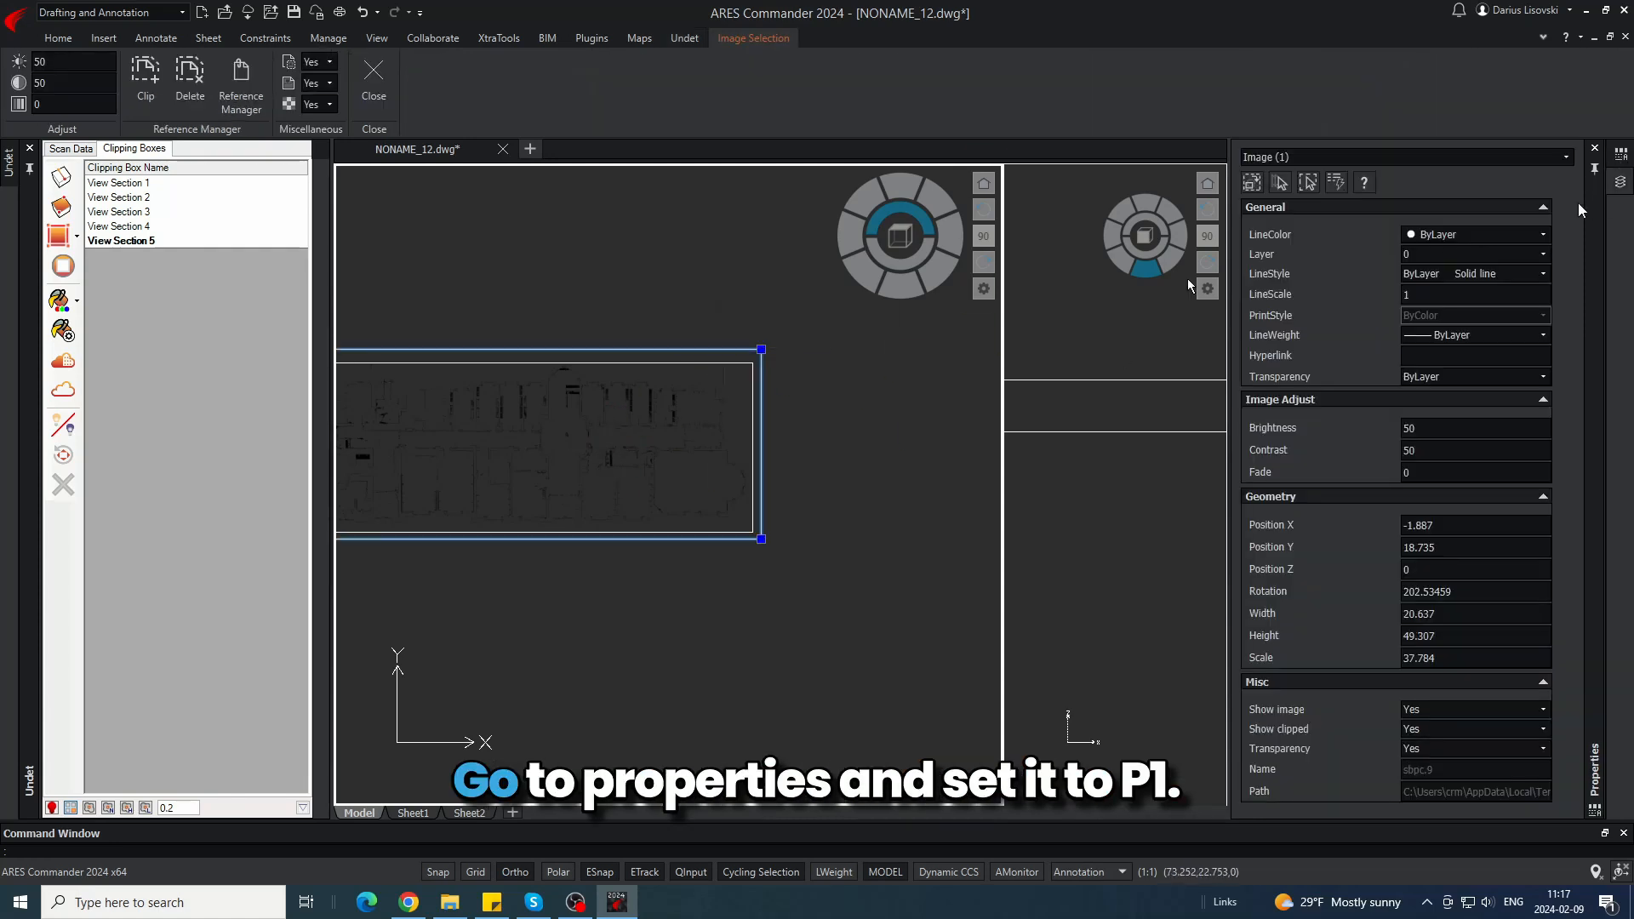
click(1542, 254)
scroll(1446, 349, down, 3)
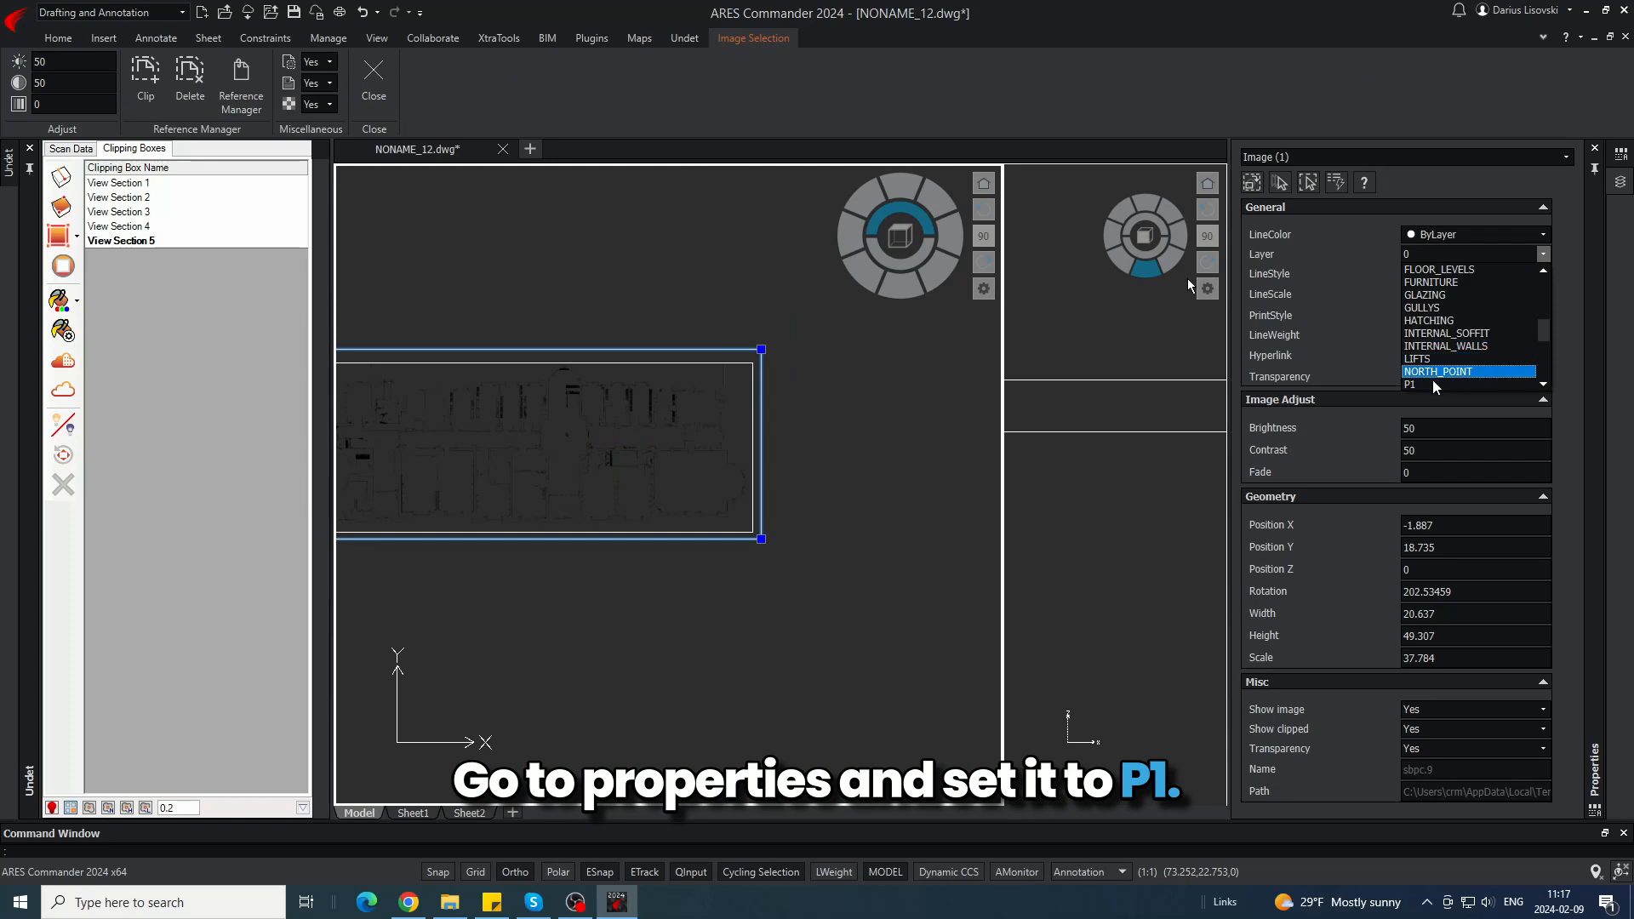
click(1430, 385)
key(Escape)
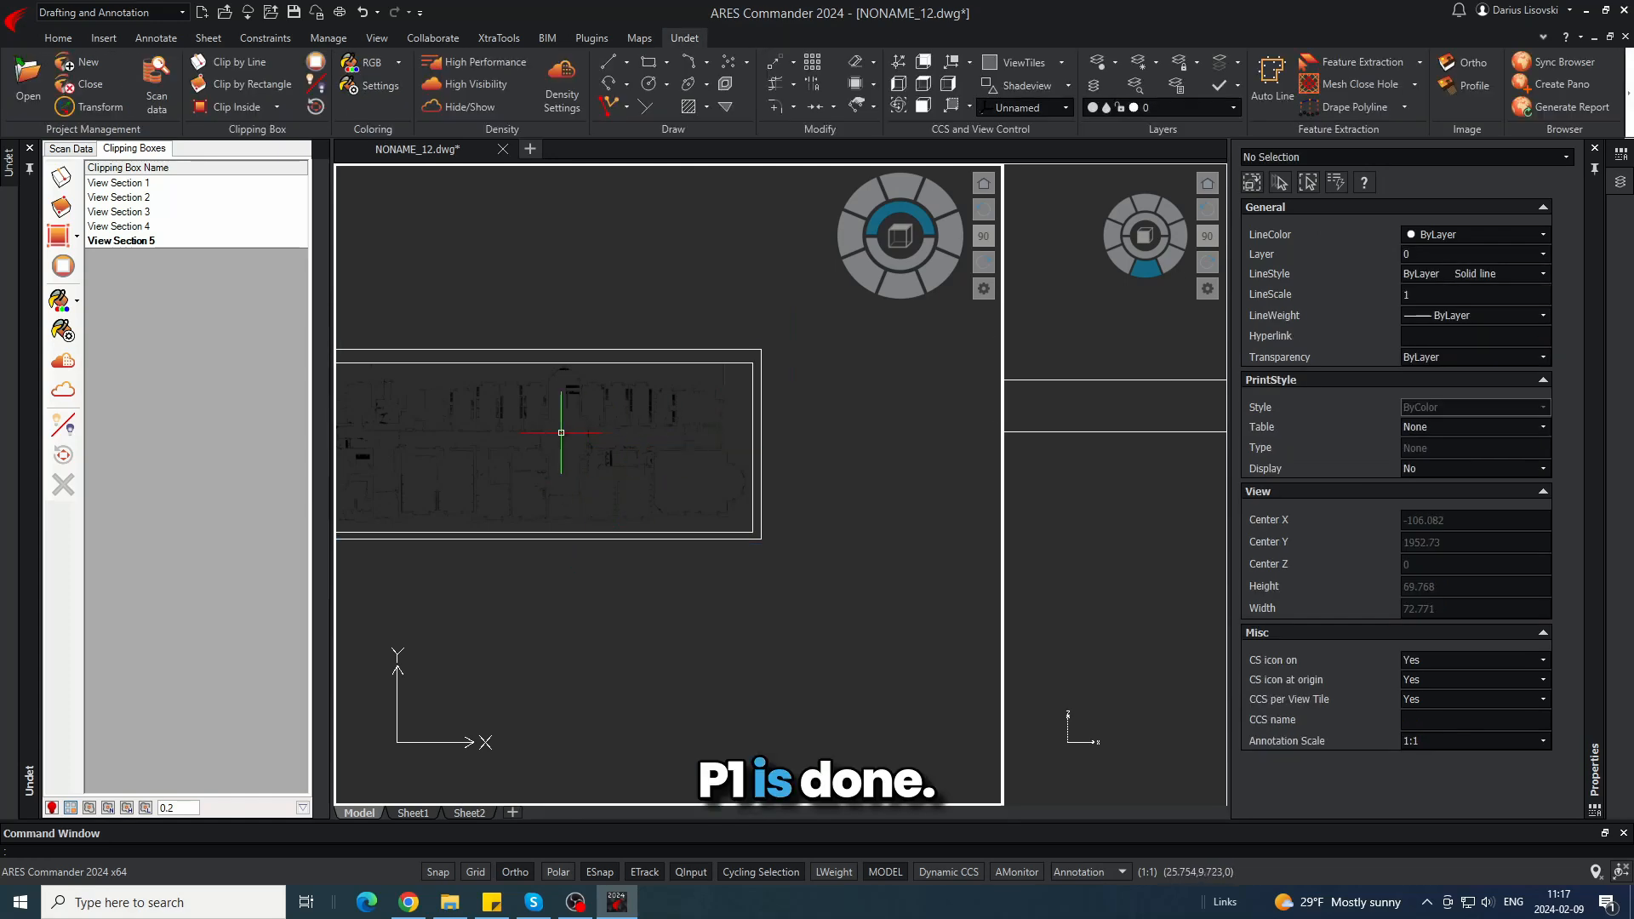
- Make P1 the active layer
mouse_move(552, 432)
middle_down()
mouse_move(772, 434)
mouse_move(721, 464)
middle_up()
click(1239, 105)
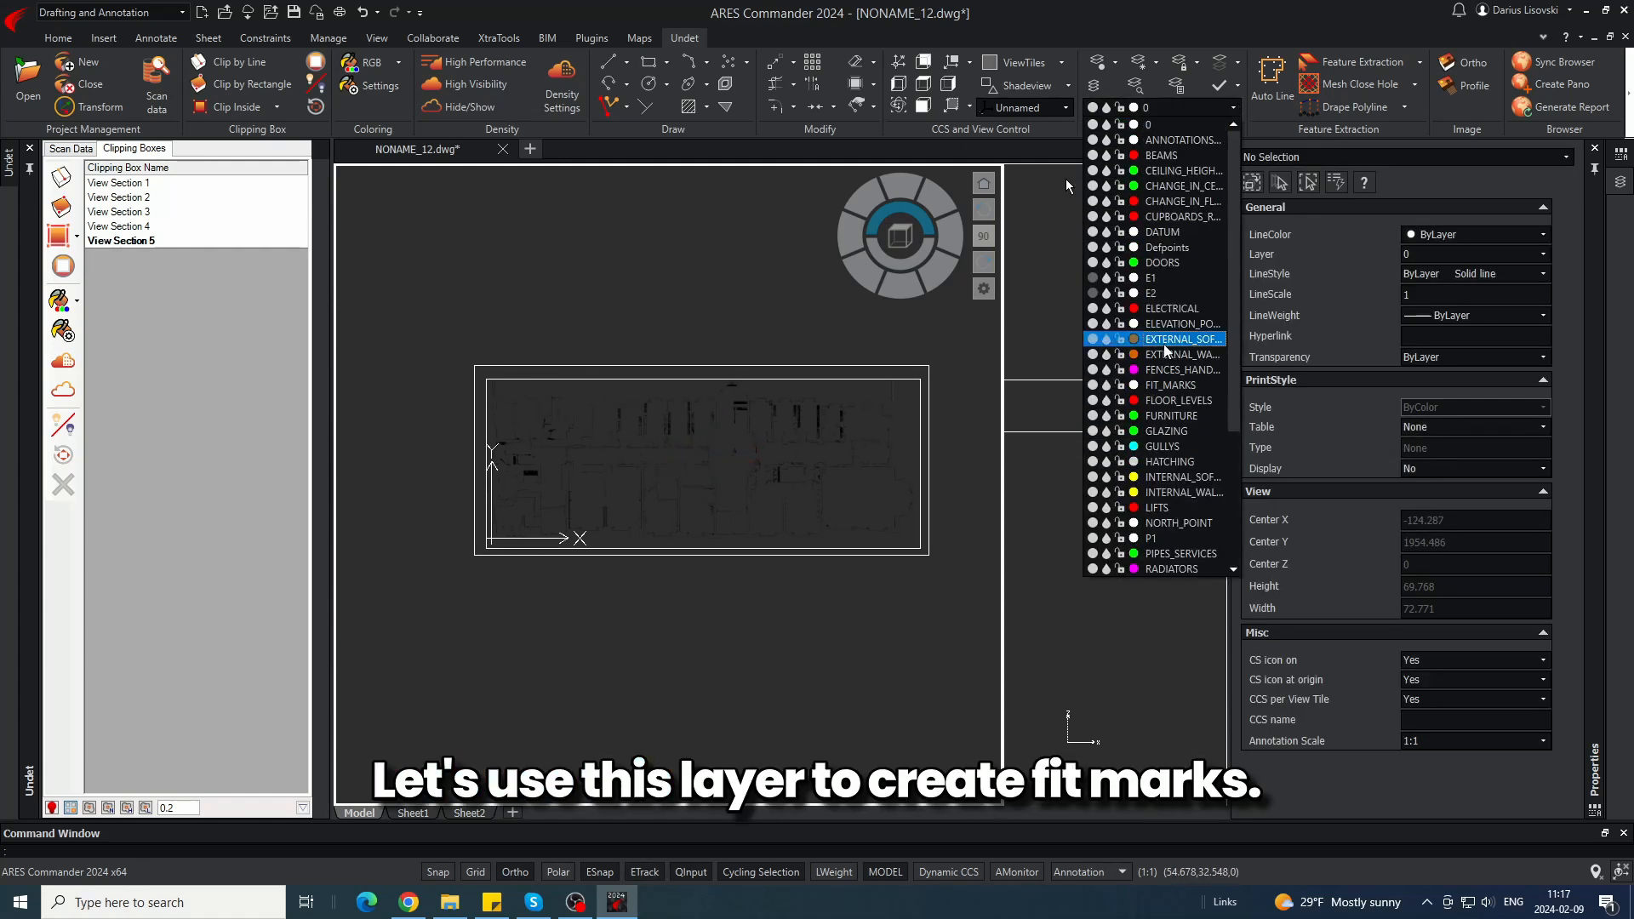
click(1172, 537)
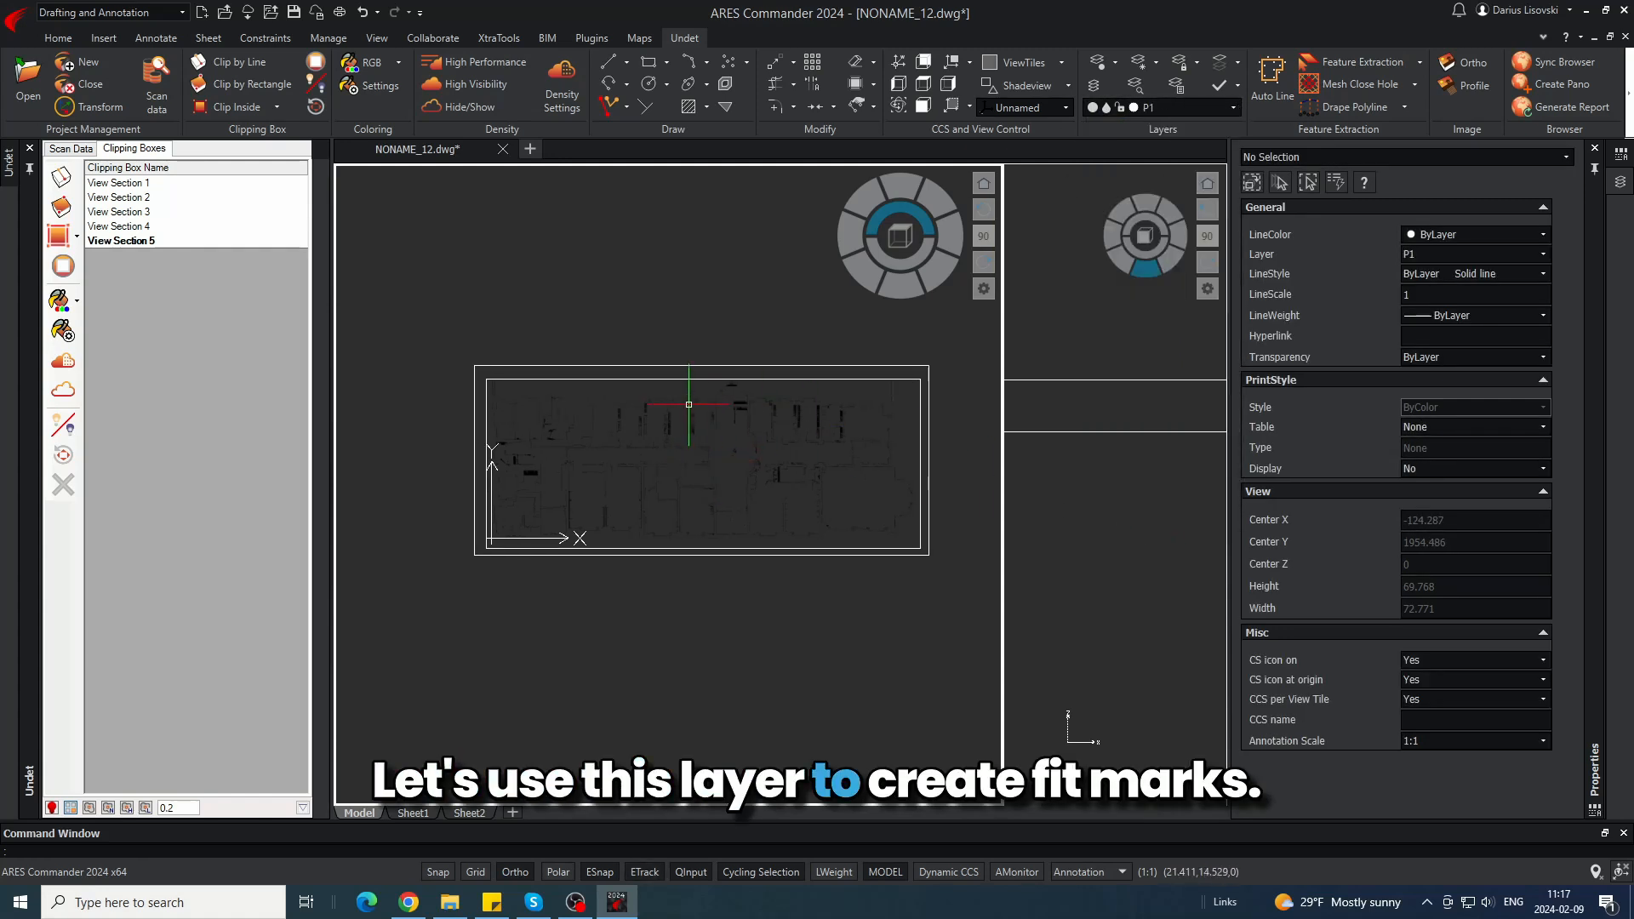
- Switch to the Floor Plans (UNDET) workspace, show the scan data, and place fit marks at the corners of a rectangle enclosing the plan orthophoto
middle_drag(689, 404, 668, 404)
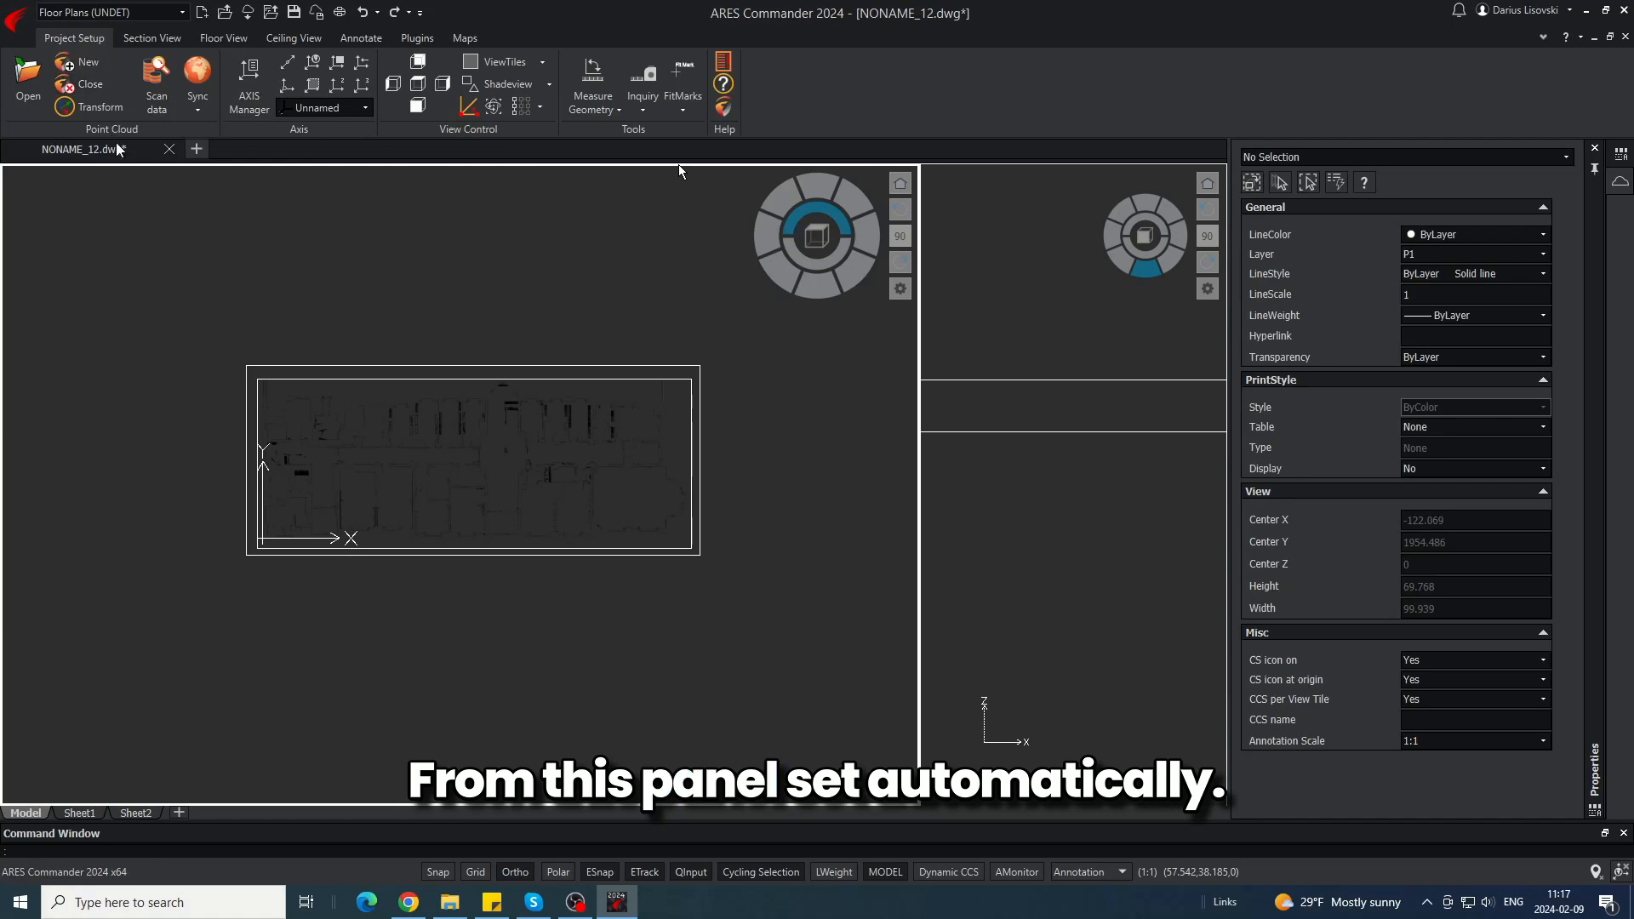
click(151, 98)
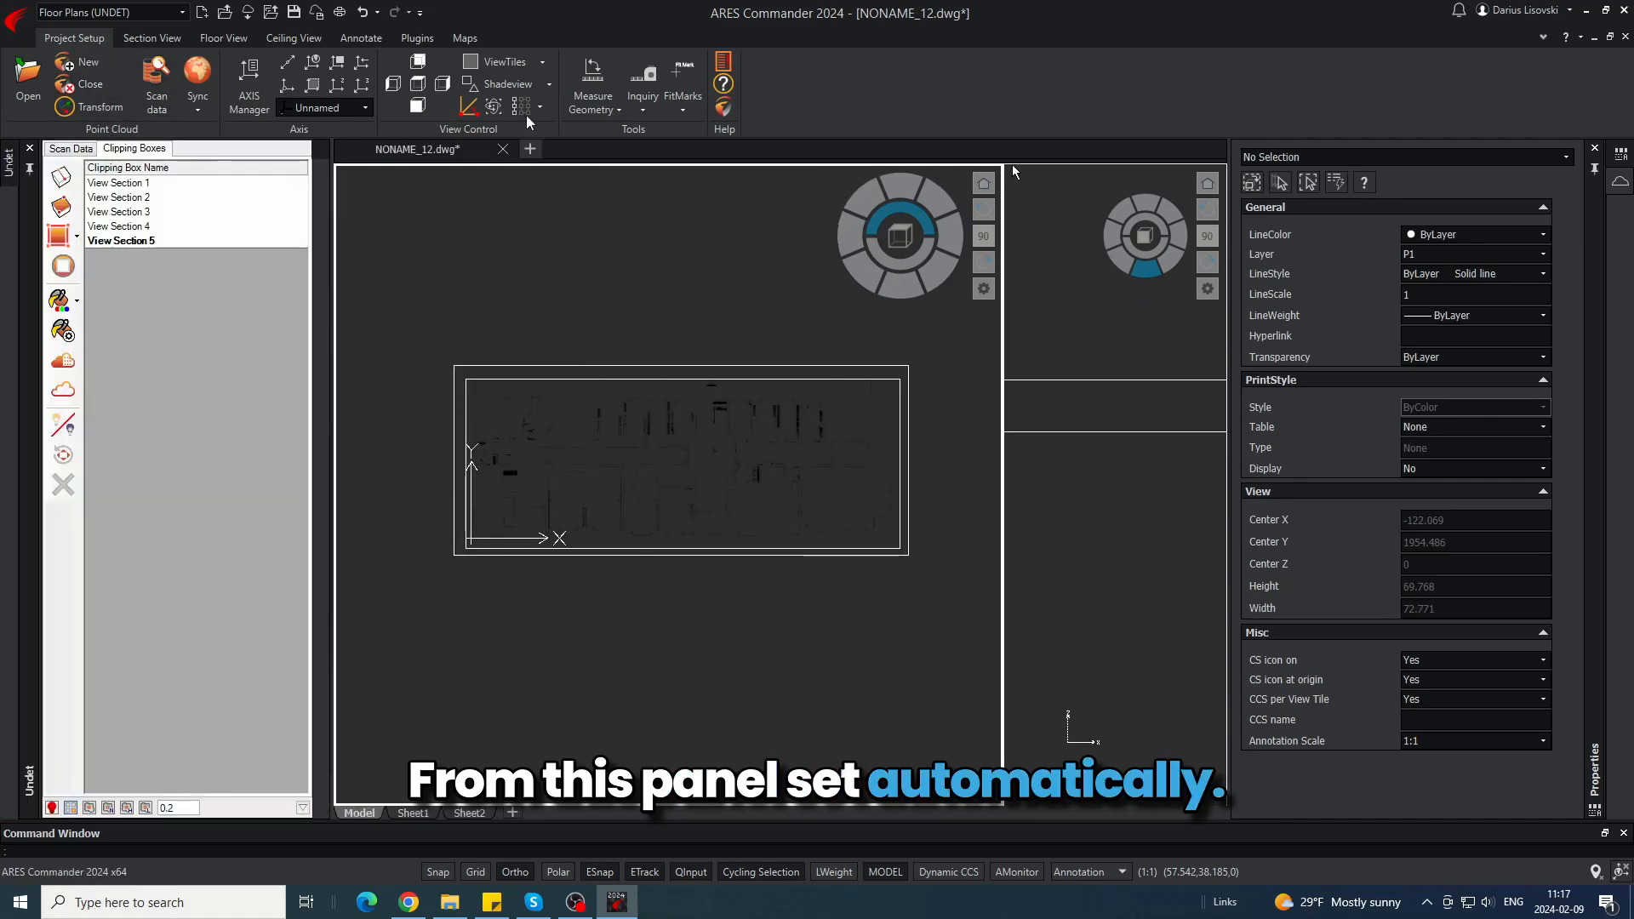
click(678, 78)
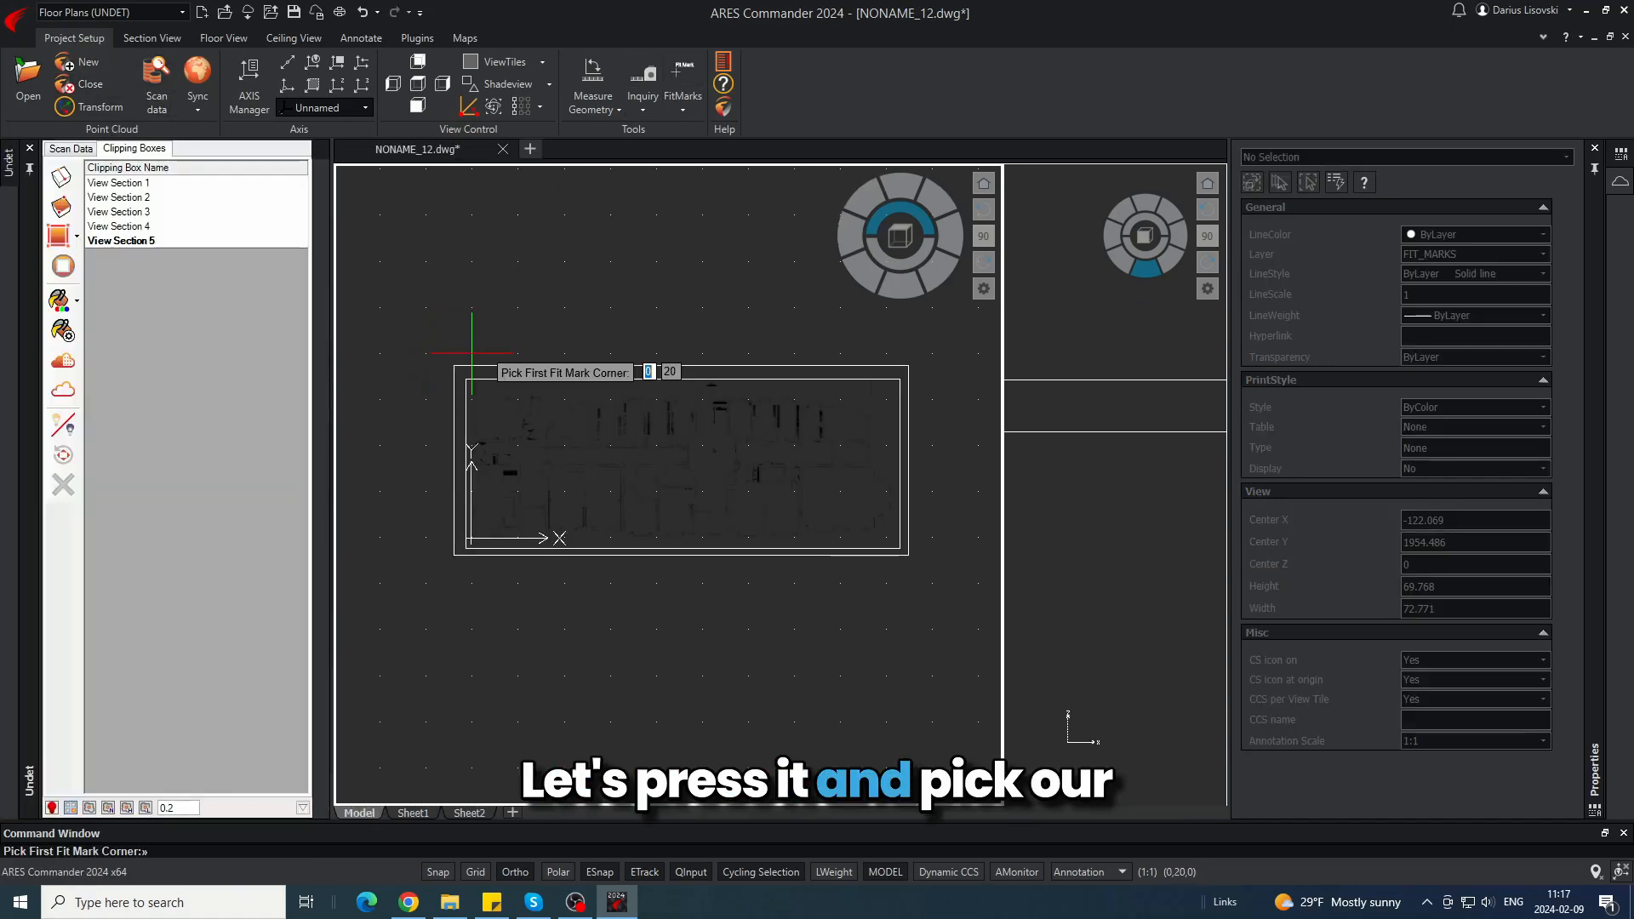
click(425, 354)
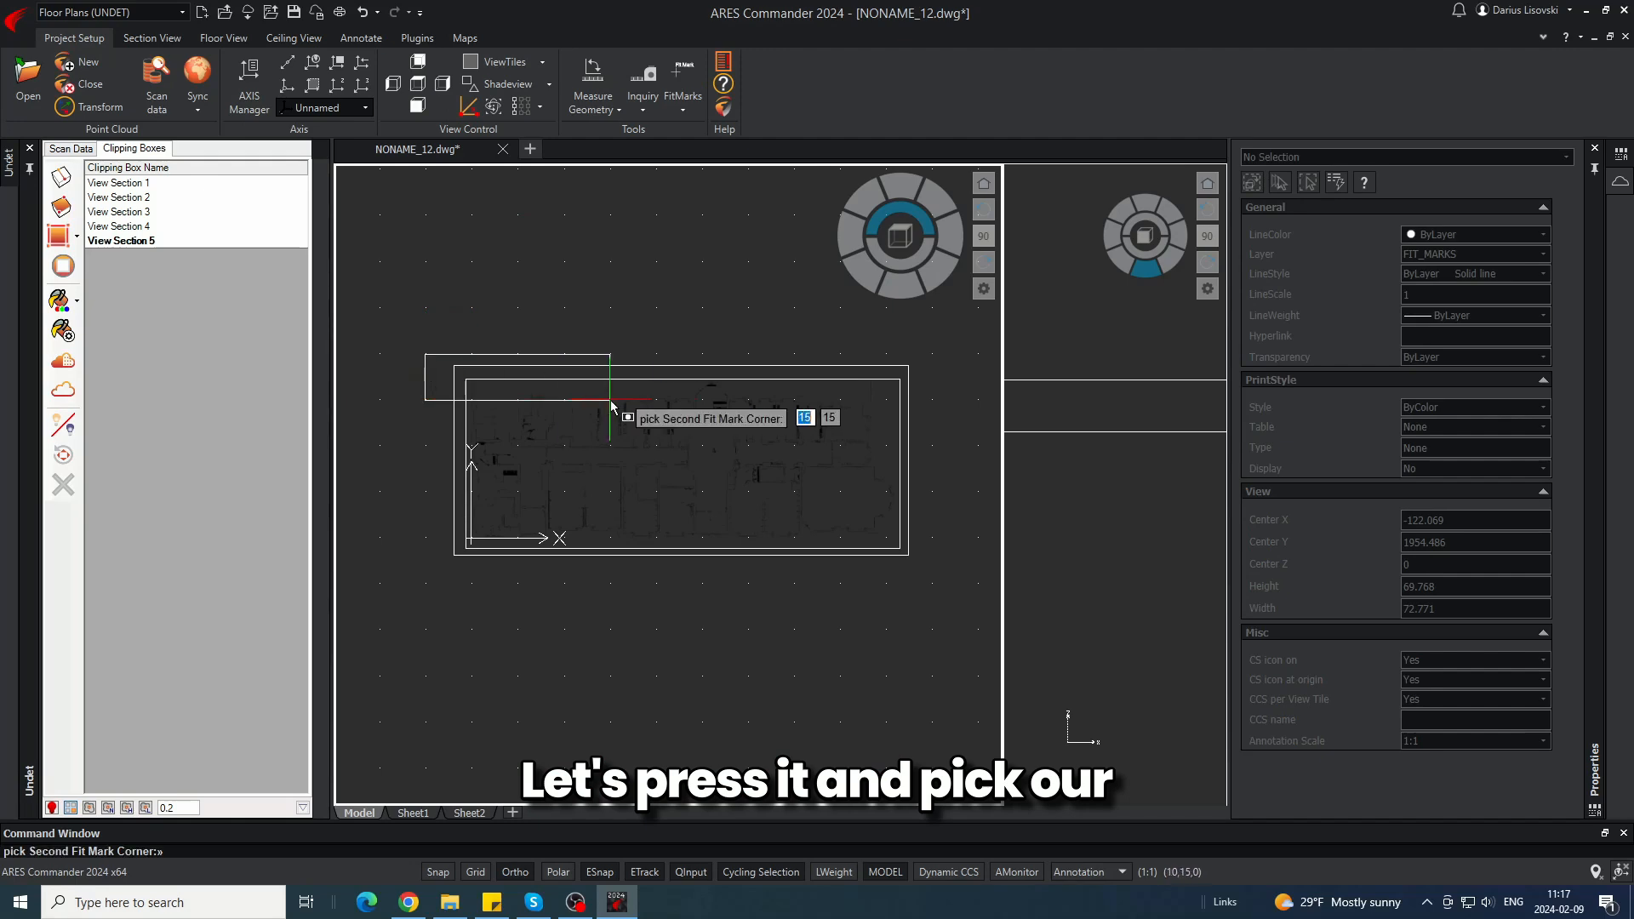
click(932, 587)
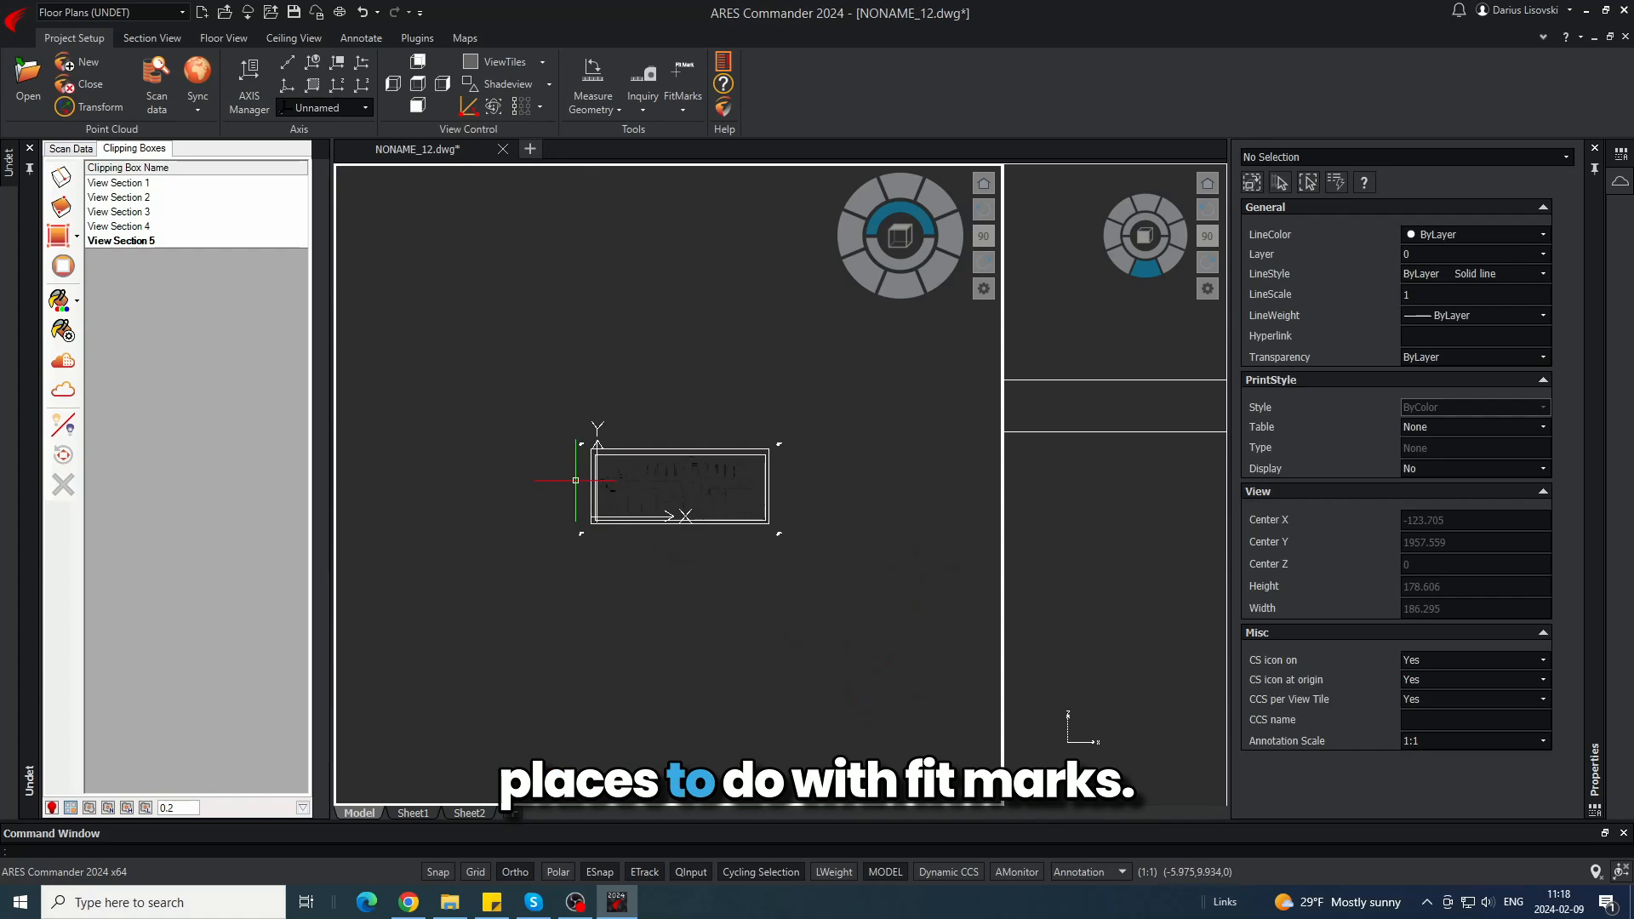
- Examine the fit marks around the plan orthophoto, checking their coordinate labels and elevation in plan and in 3D
scroll(582, 450, up, 5)
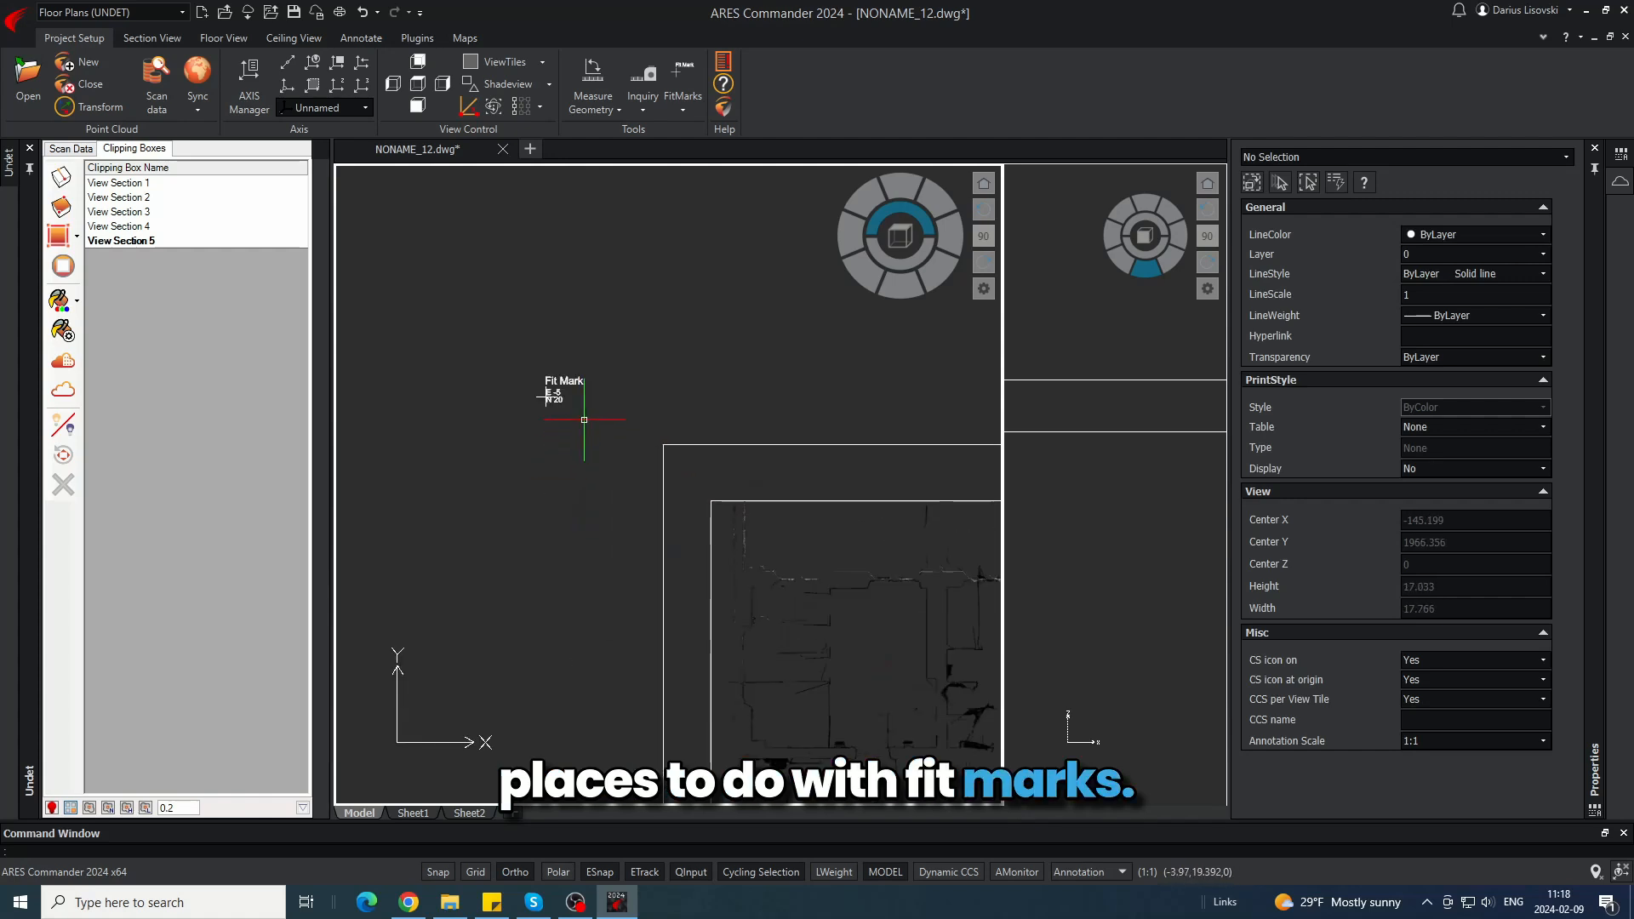
scroll(557, 358, down, 5)
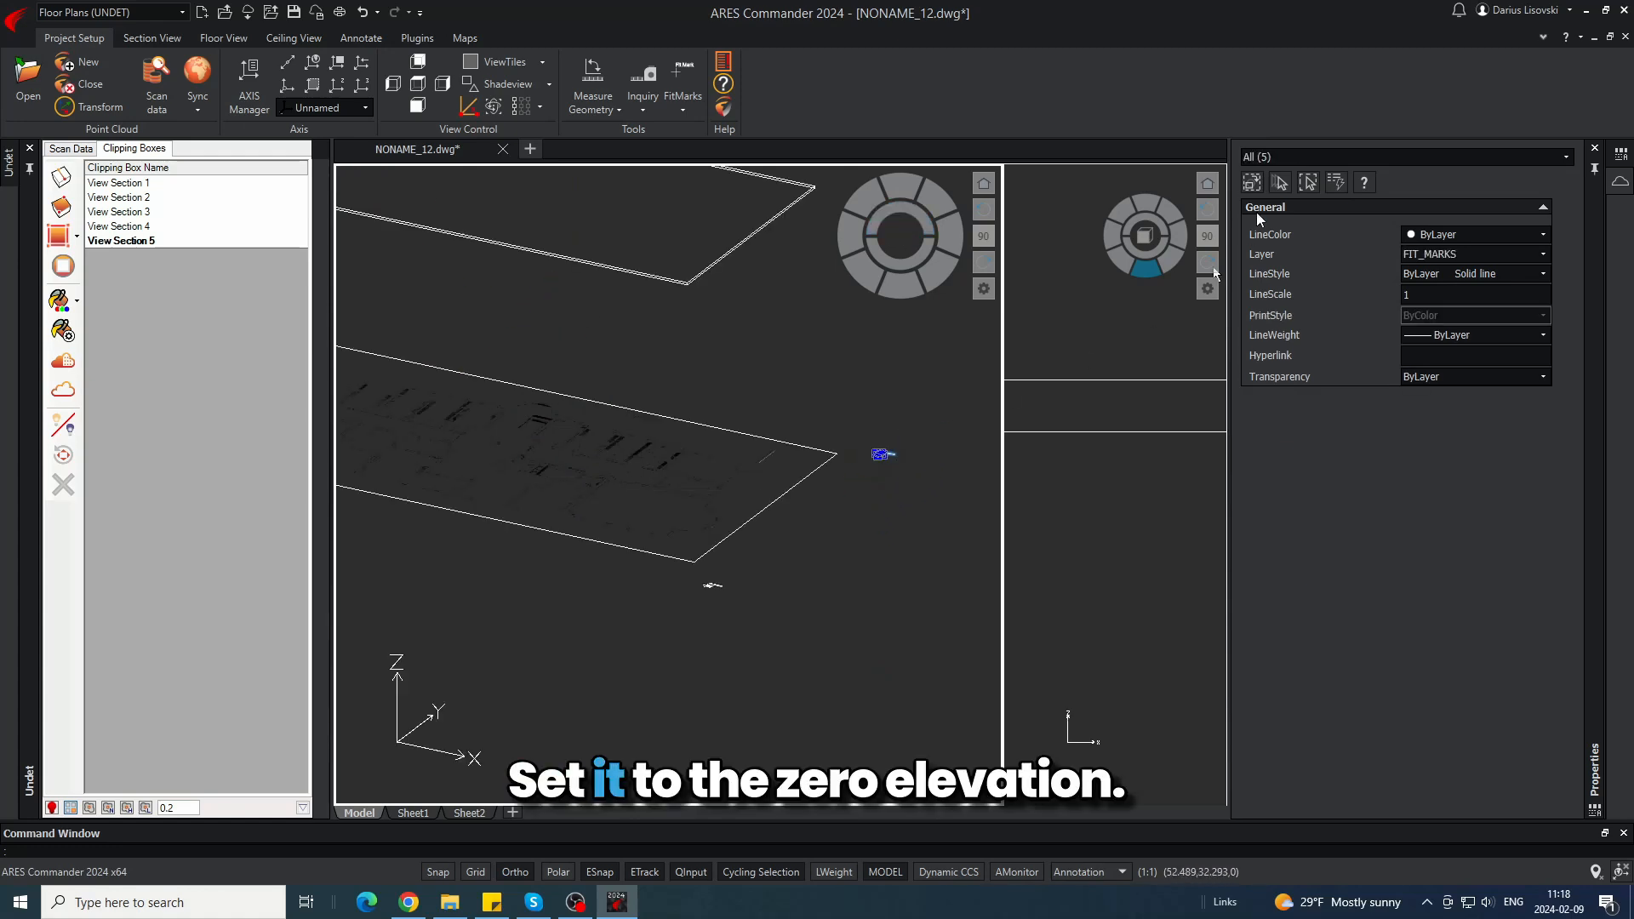
key(Escape)
scroll(886, 455, up, 8)
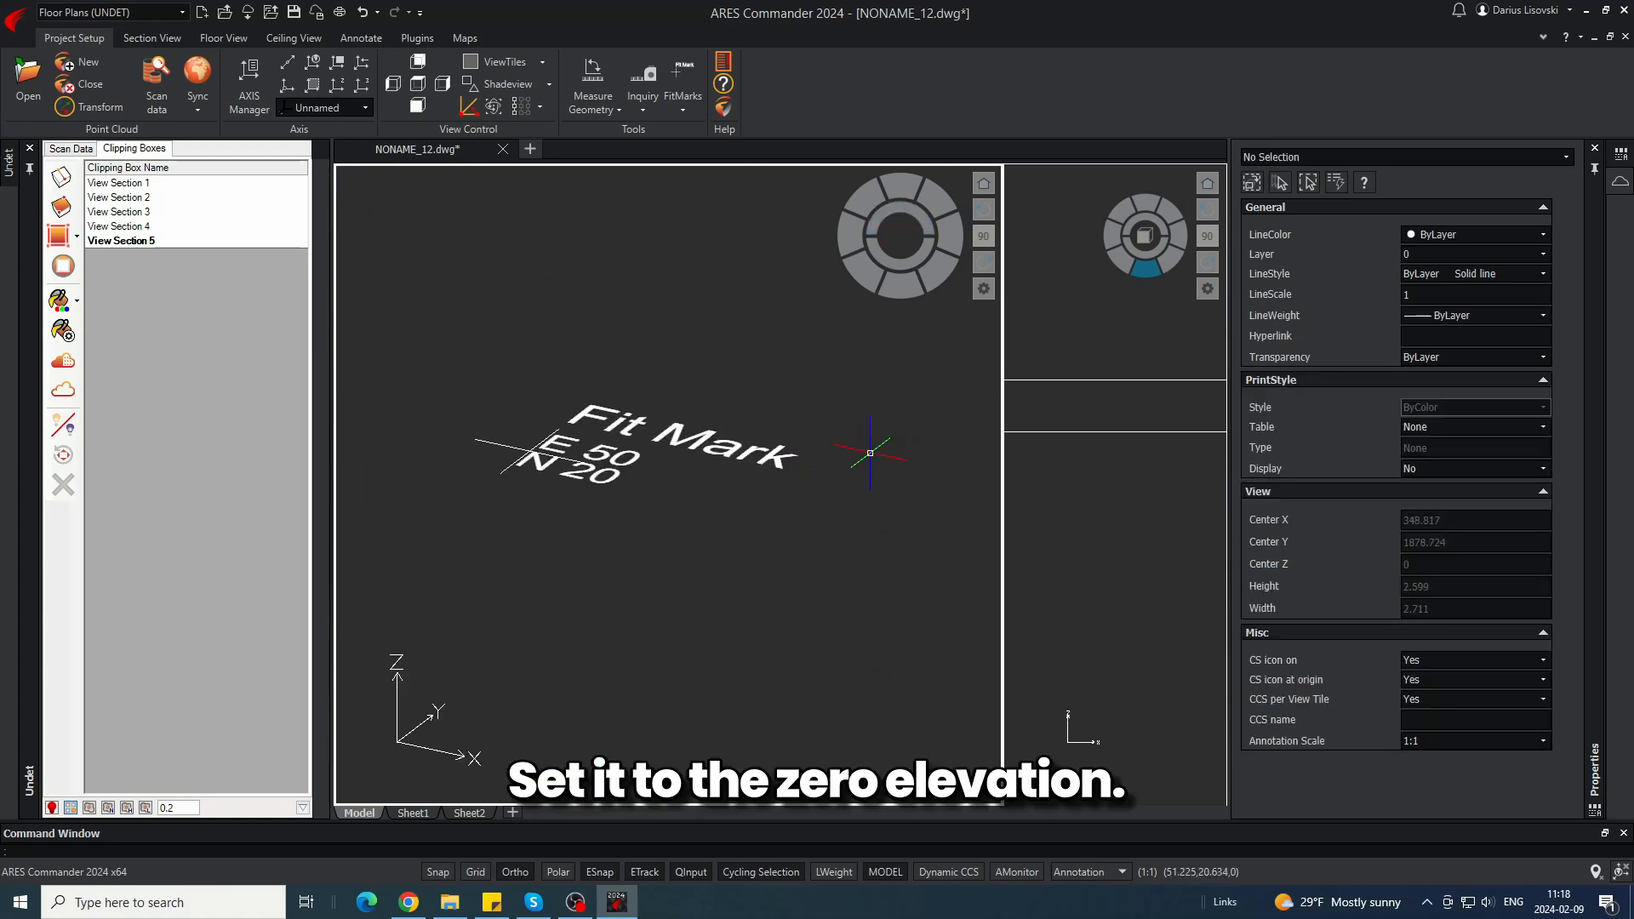
- Switch to the Drafting and Annotation workspace and set the coordinate system to CCS, World
click(630, 438)
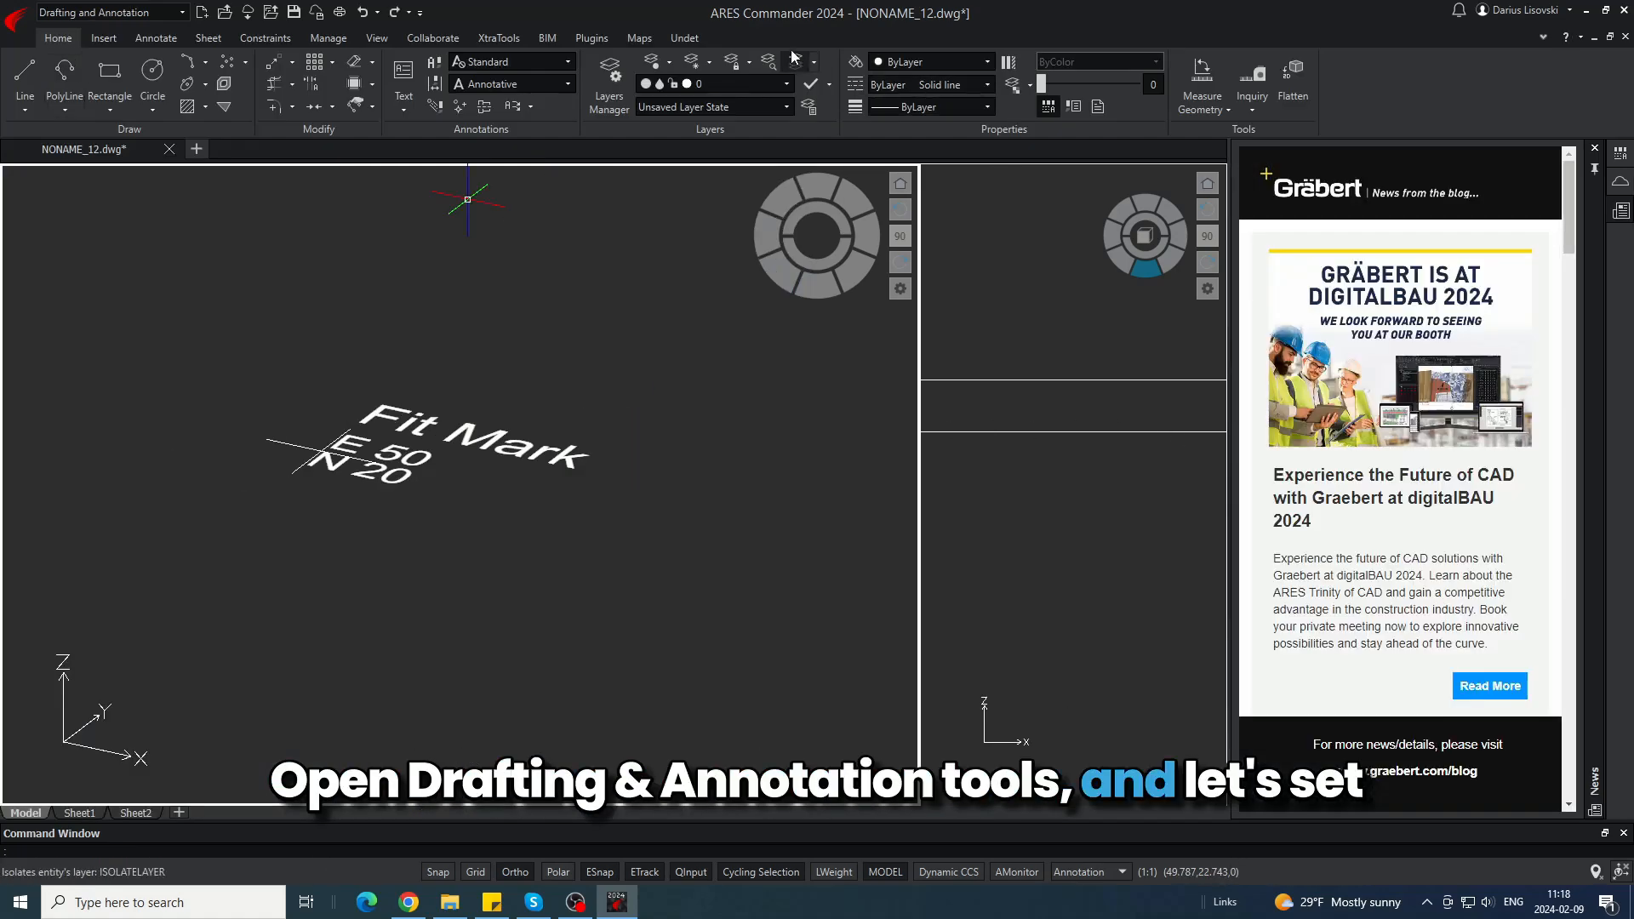
click(683, 38)
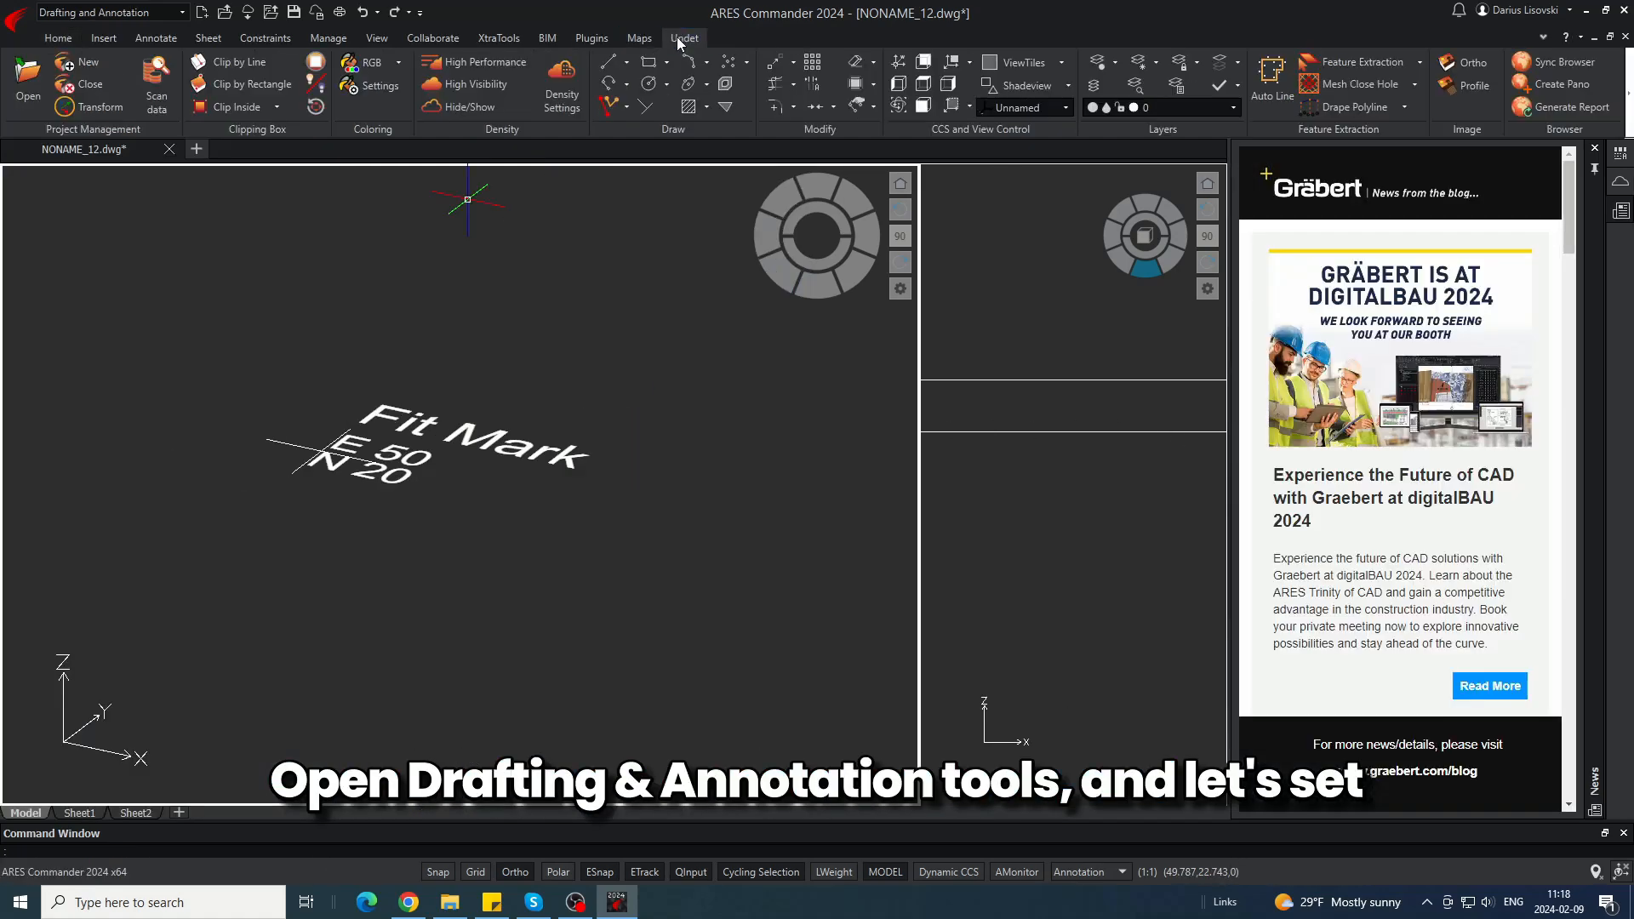
click(1593, 148)
click(1067, 107)
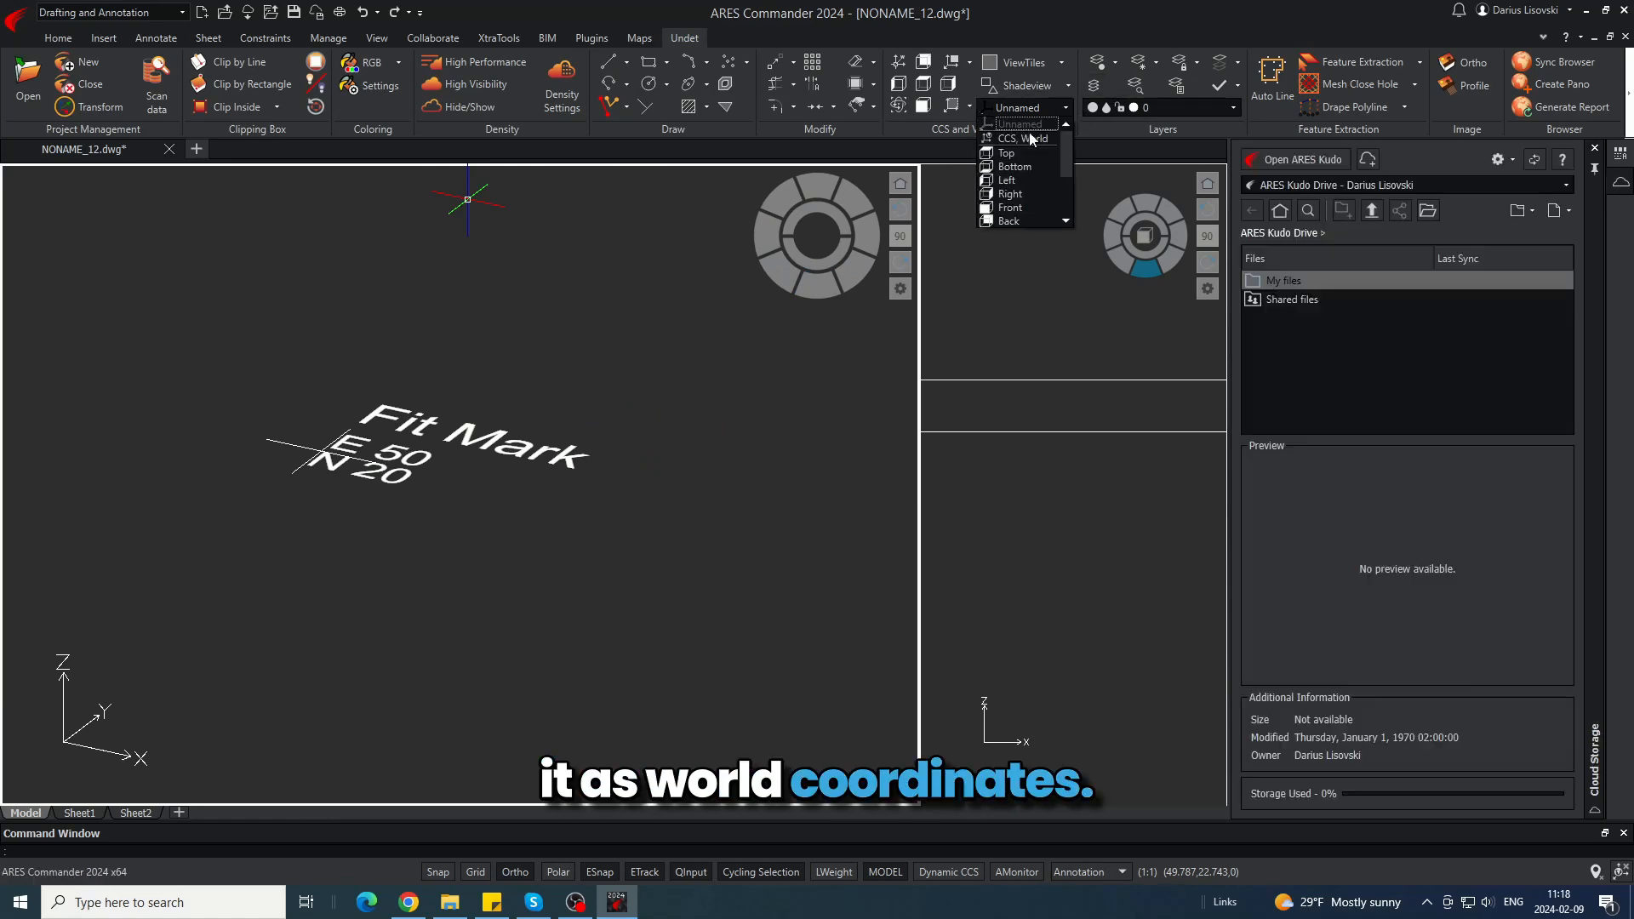
click(1030, 137)
- Examine the world elevations of the fit marks, the plan orthophoto and the E1 elevation image in the 3D view
click(541, 447)
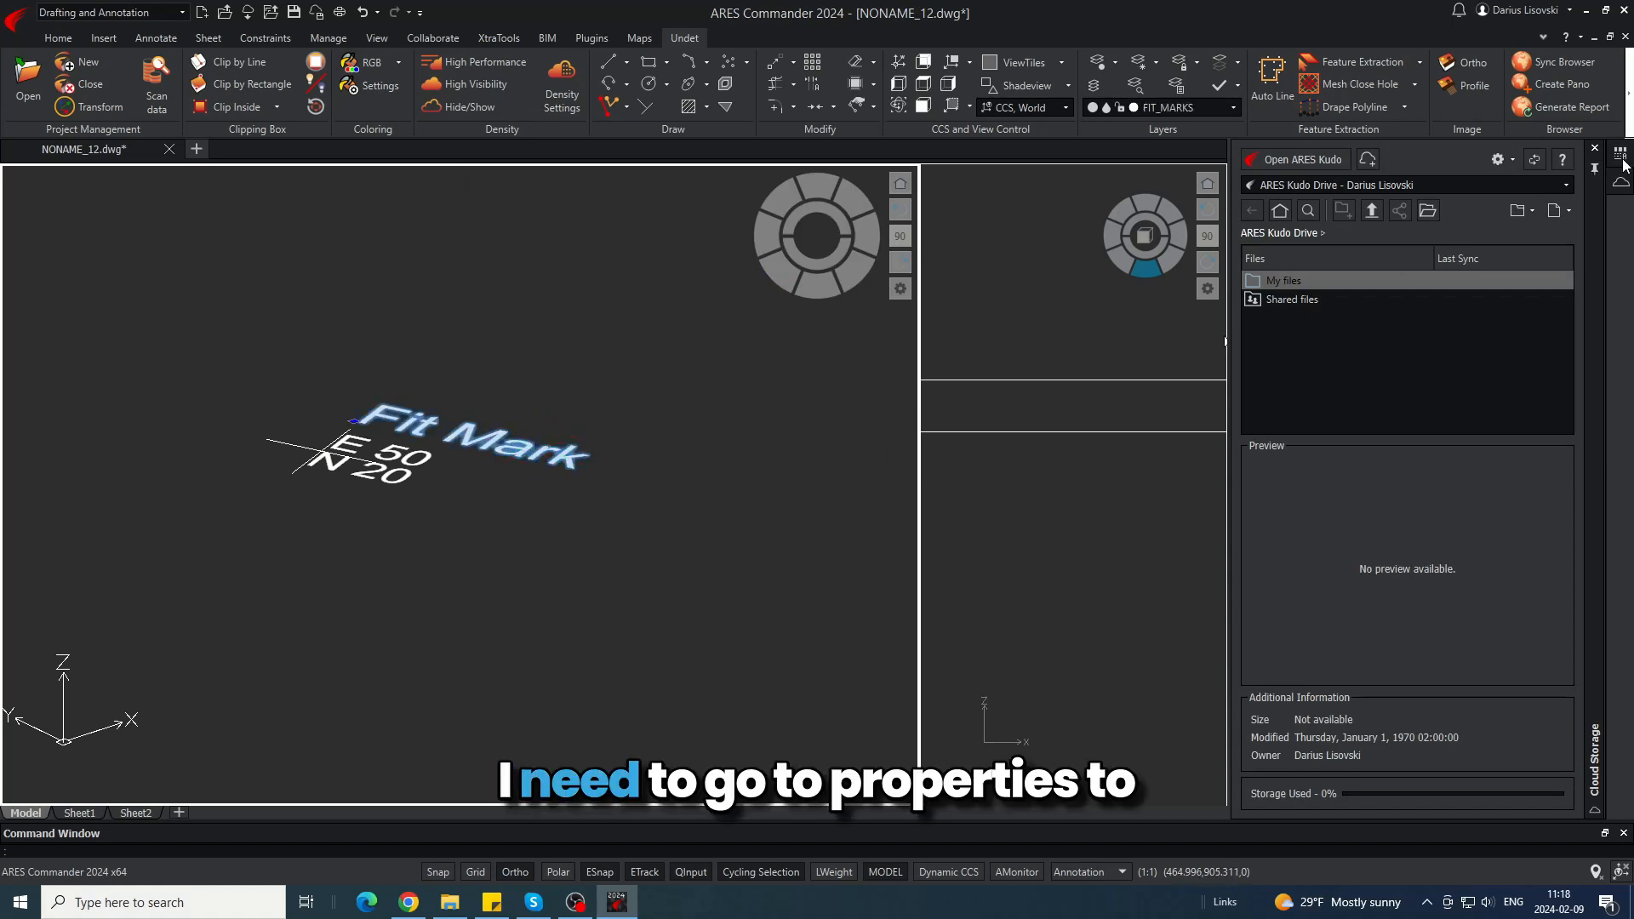
key(ctrl+1)
scroll(1458, 569, down, 1)
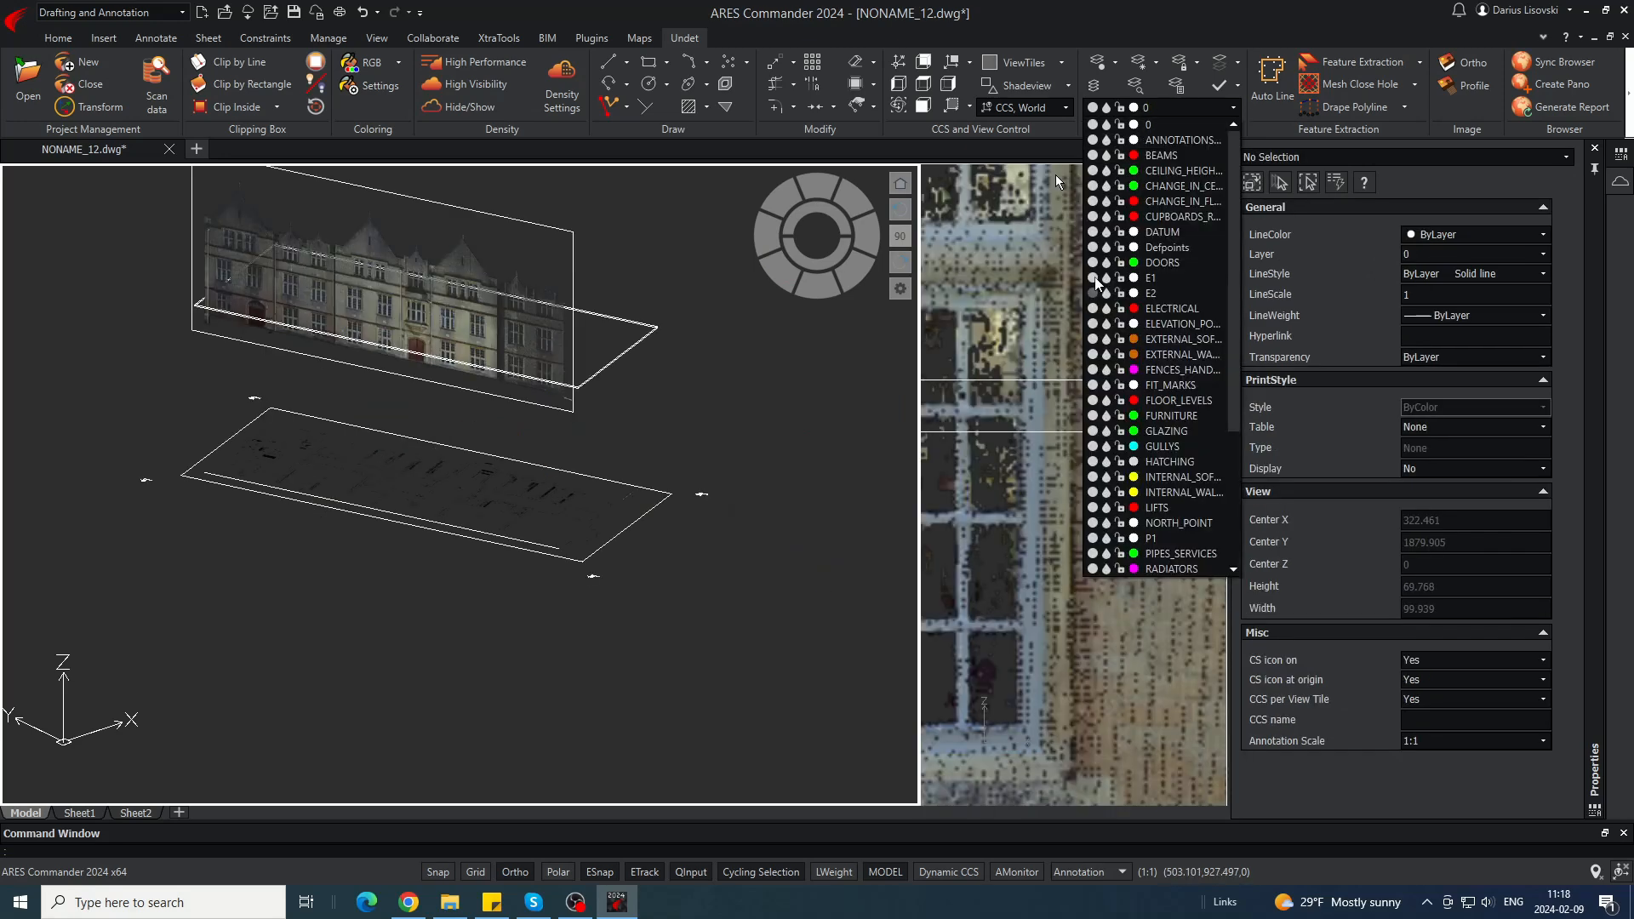
click(686, 585)
key(Escape)
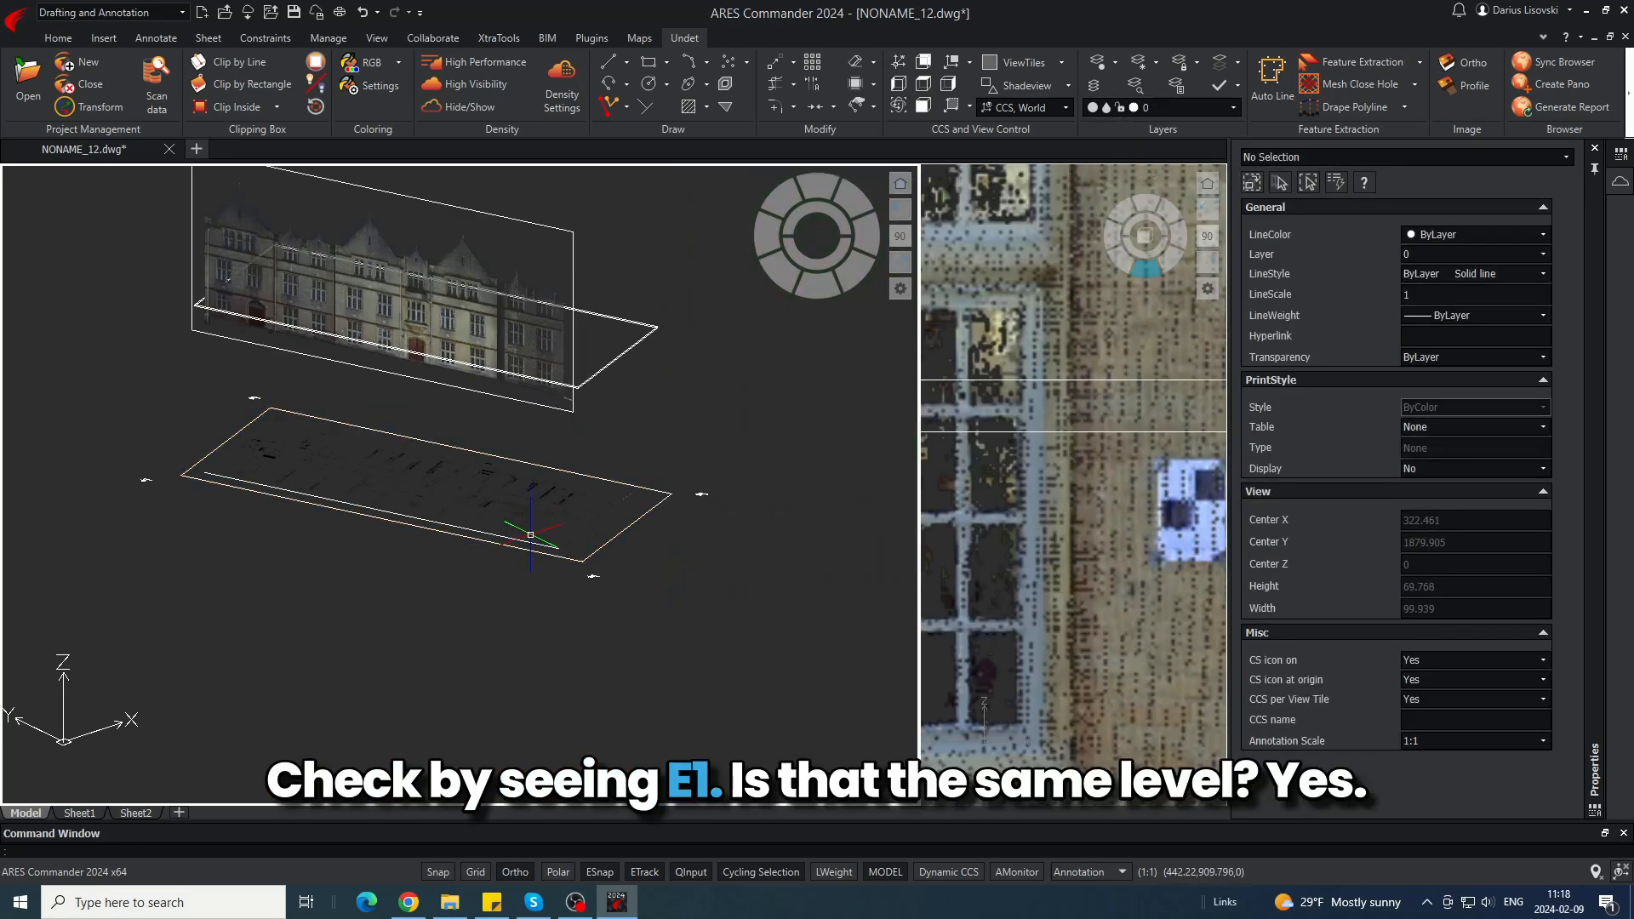
shift+middle_drag(529, 539, 590, 600)
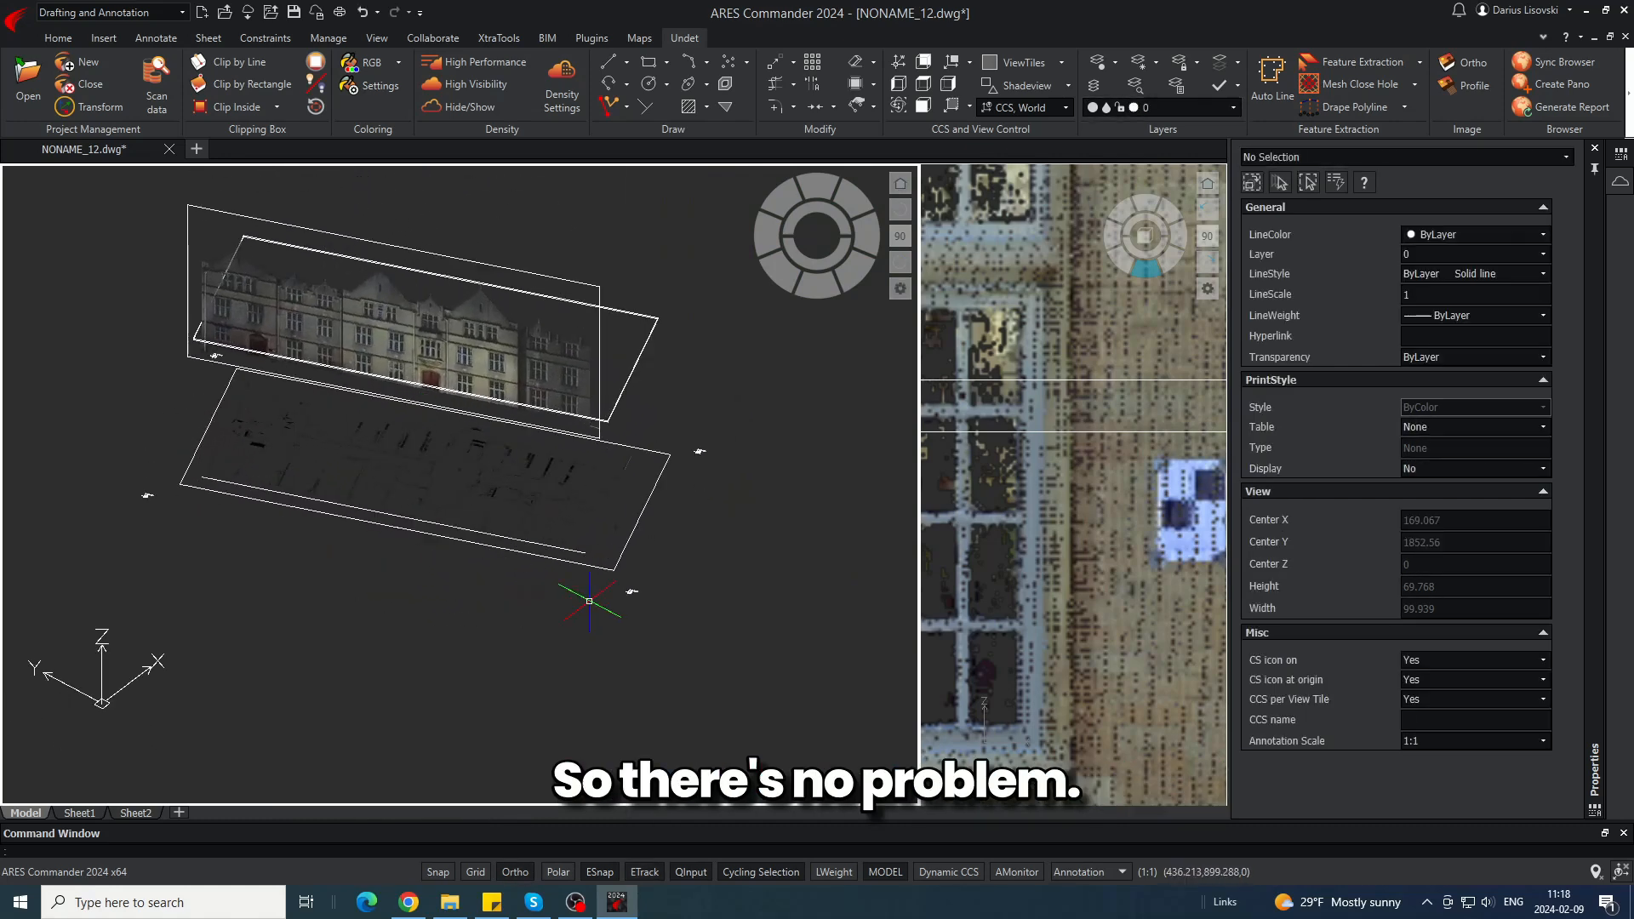
scroll(696, 457, up, 2)
scroll(711, 438, up, 2)
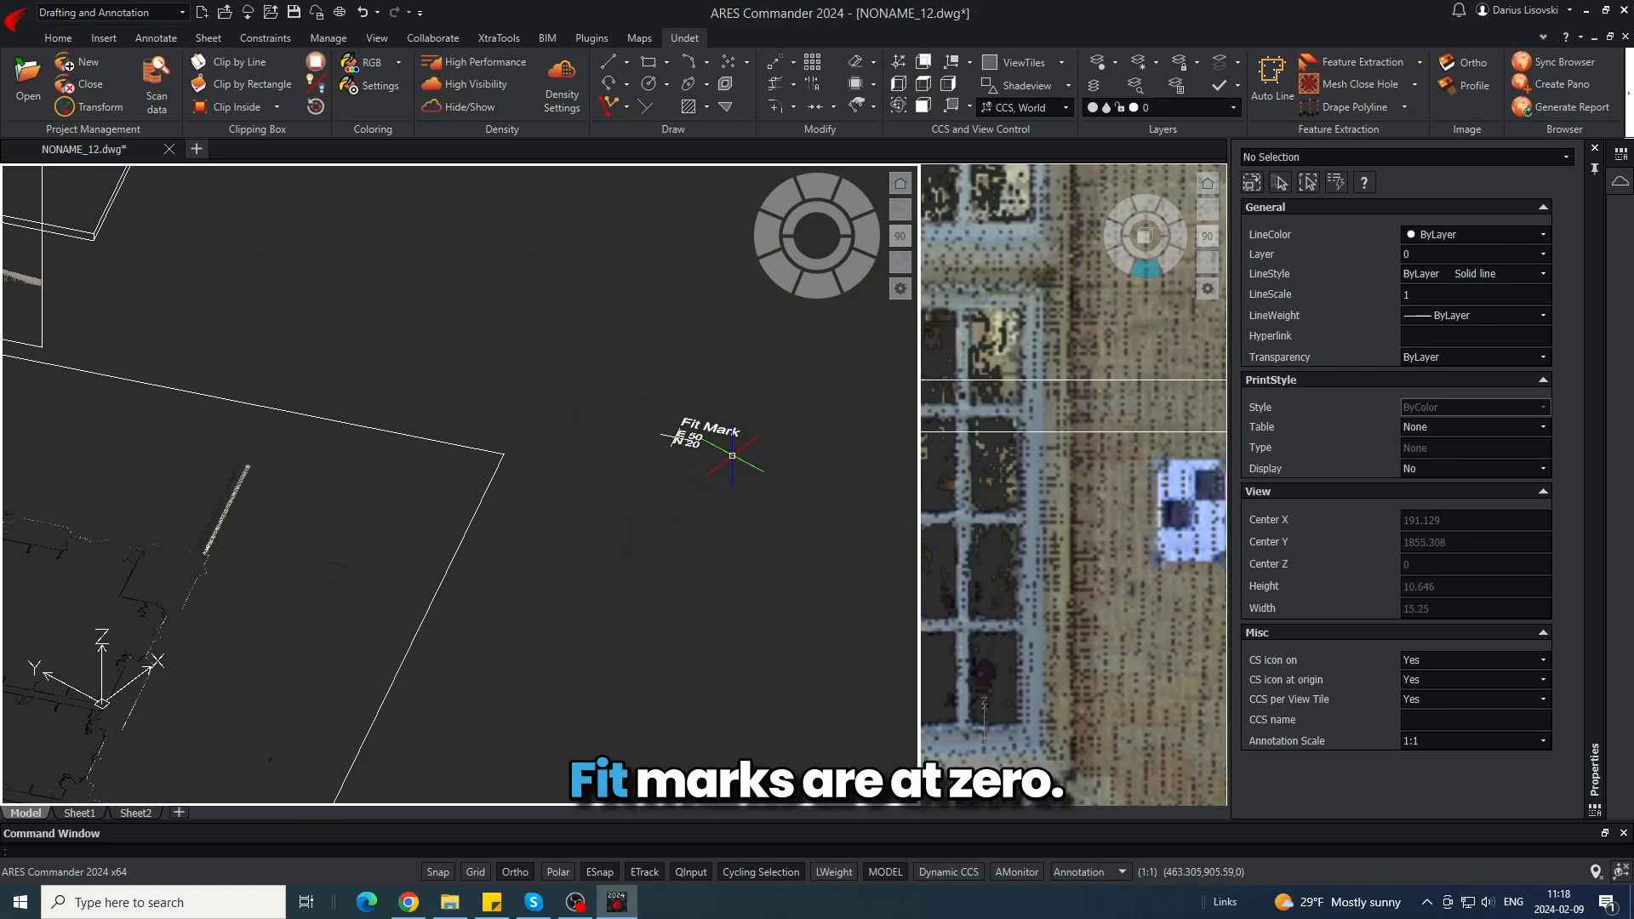
scroll(776, 404, down, 2)
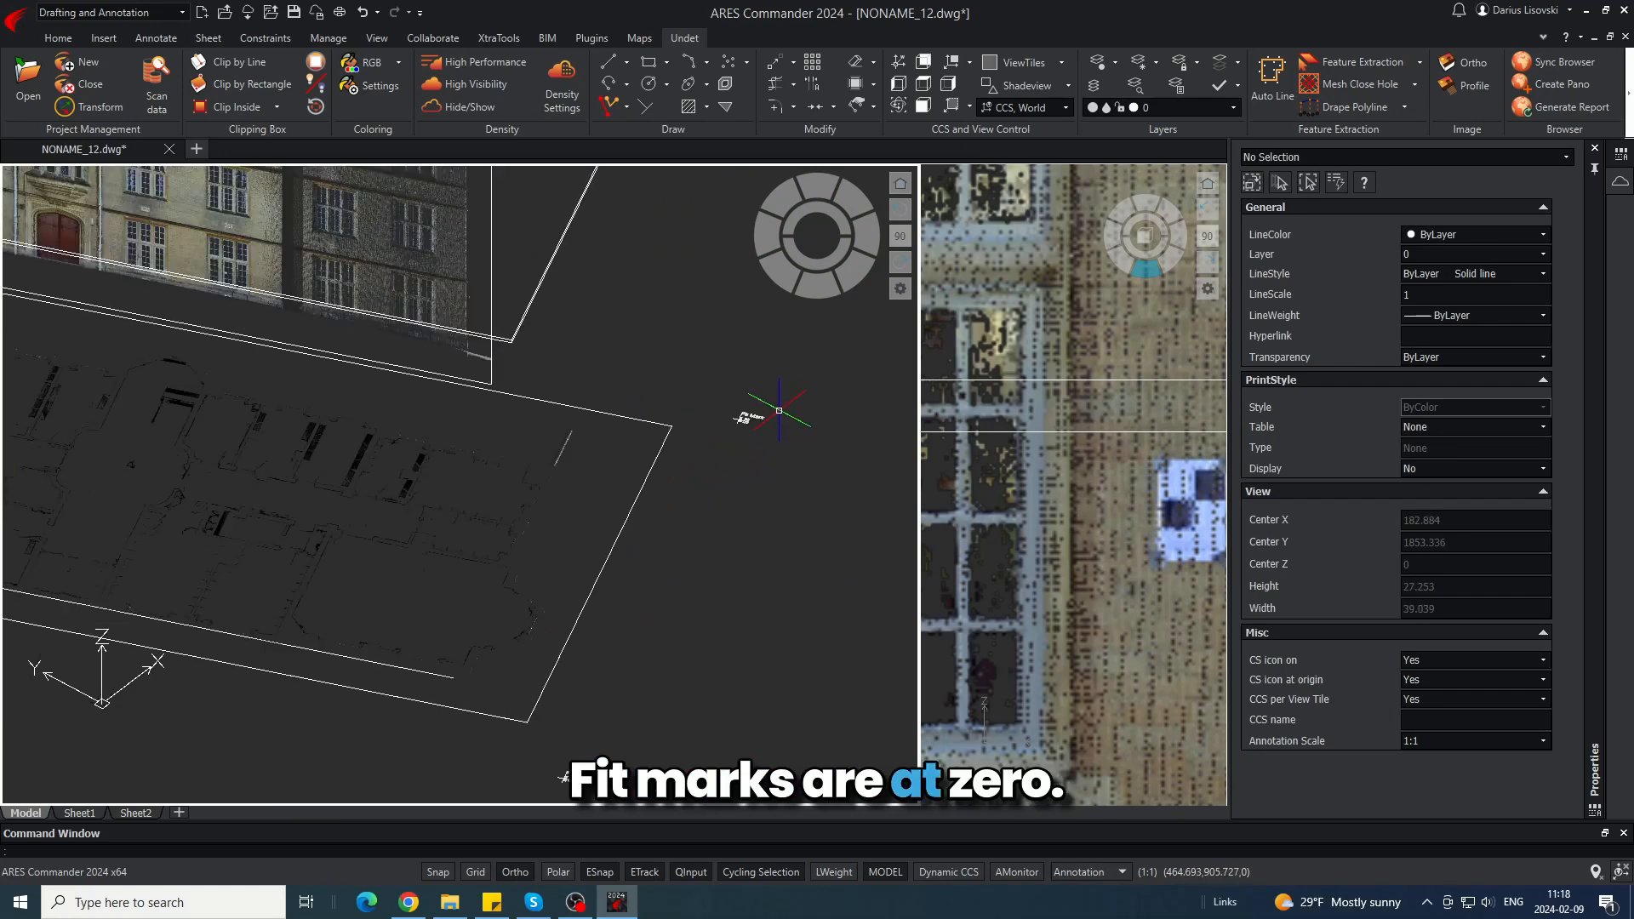
click(663, 479)
click(634, 456)
key(Escape)
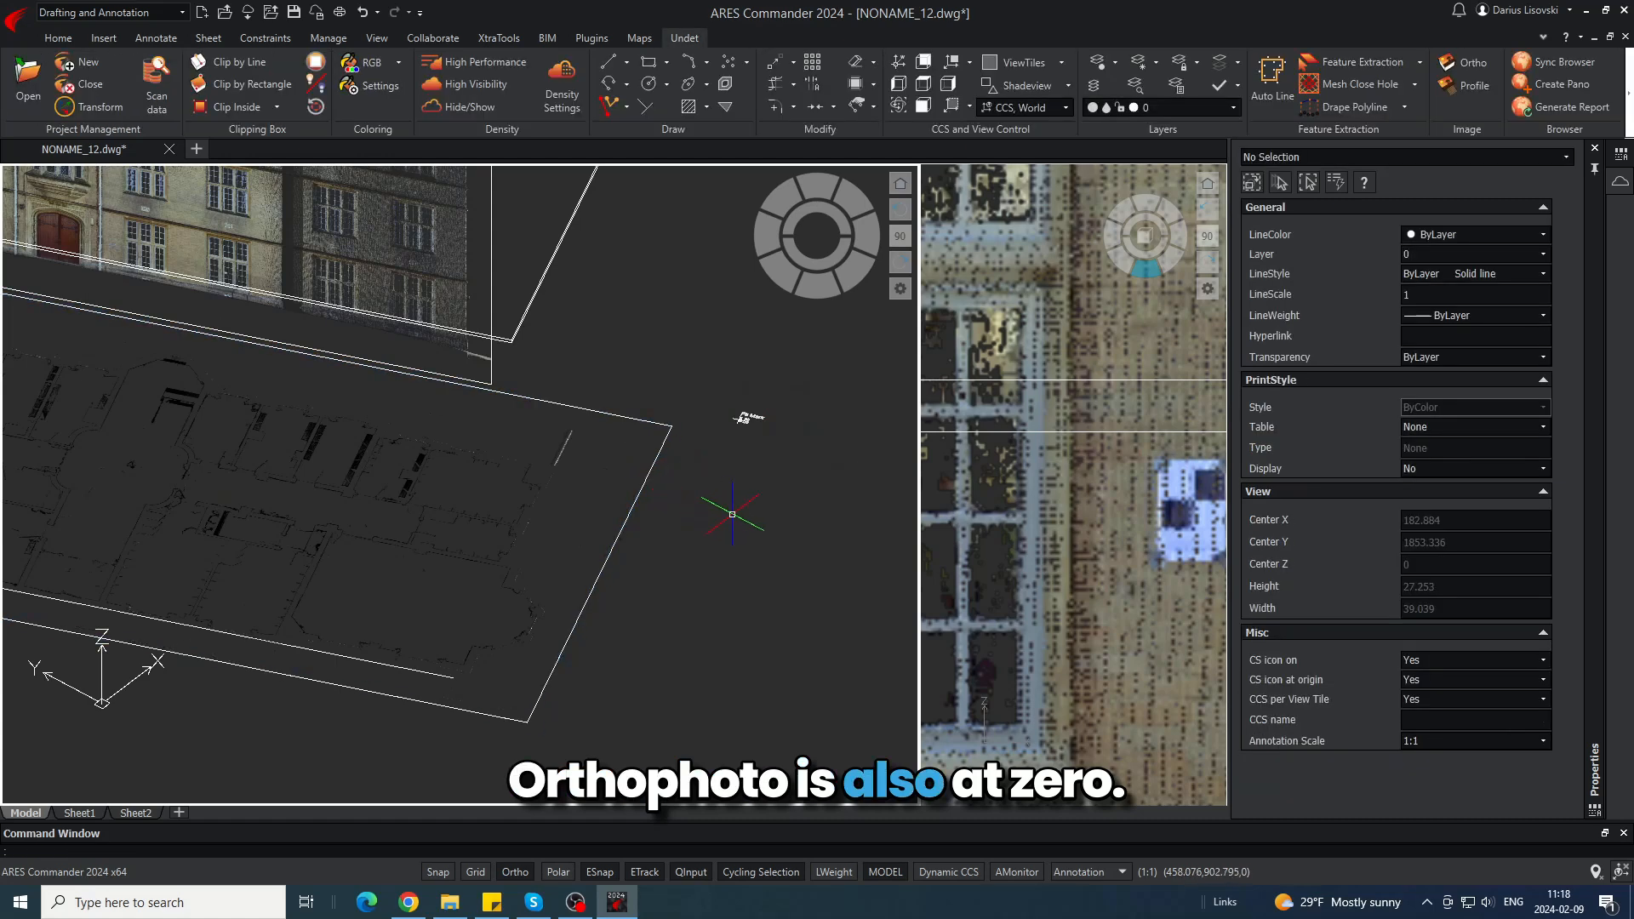
scroll(765, 514, down, 2)
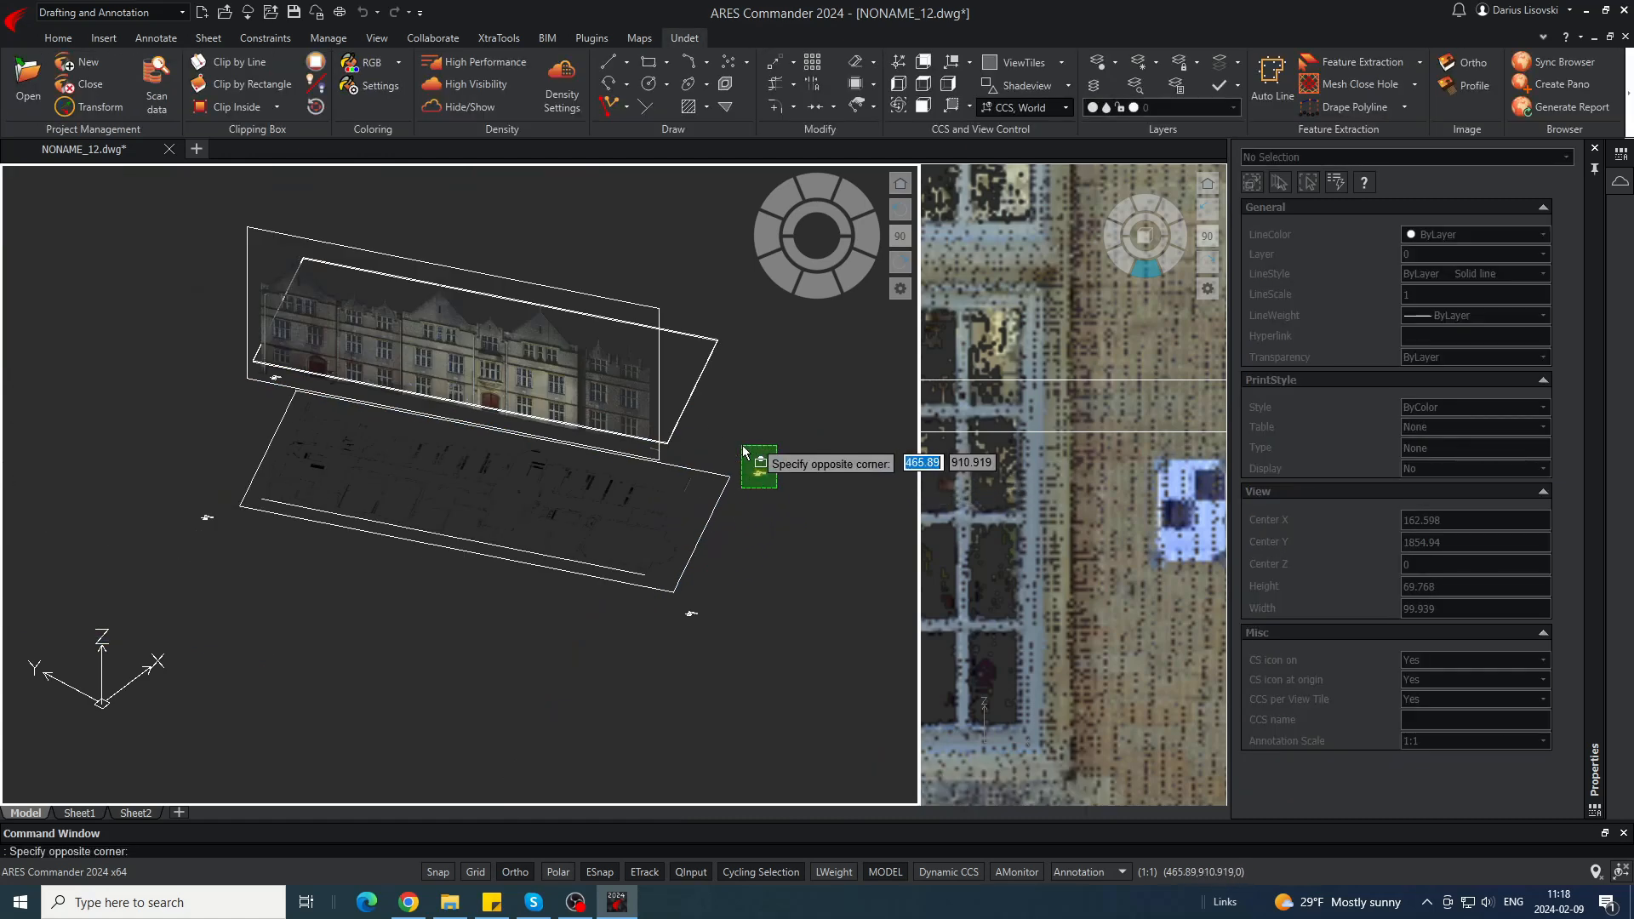
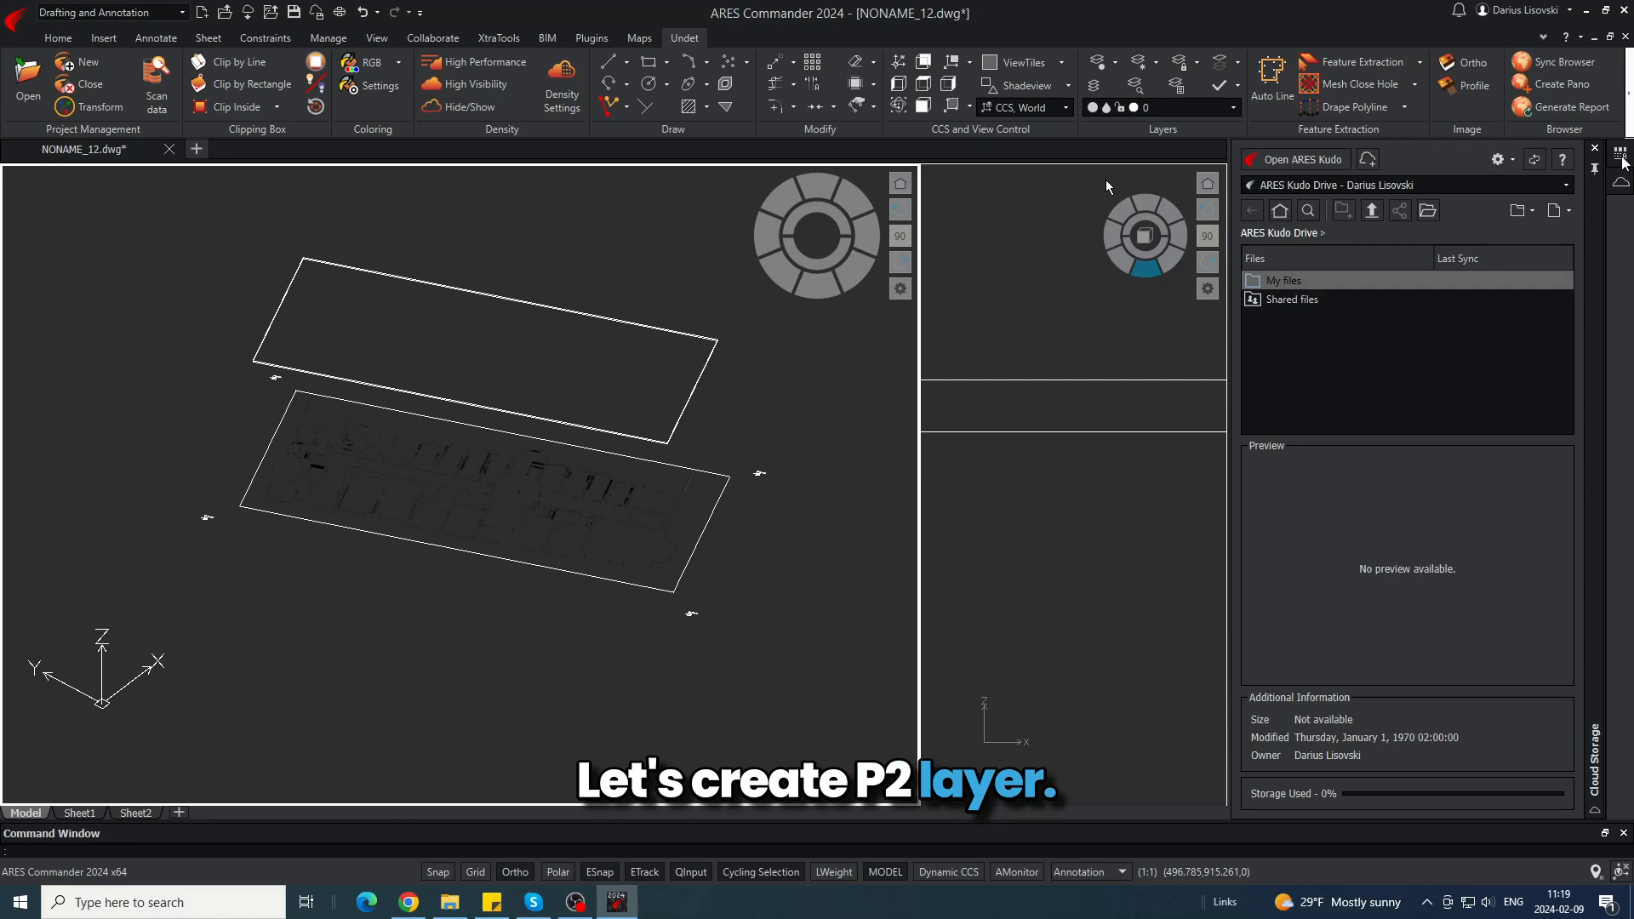
- Create a new layer named P2 for the second plan
click(1619, 181)
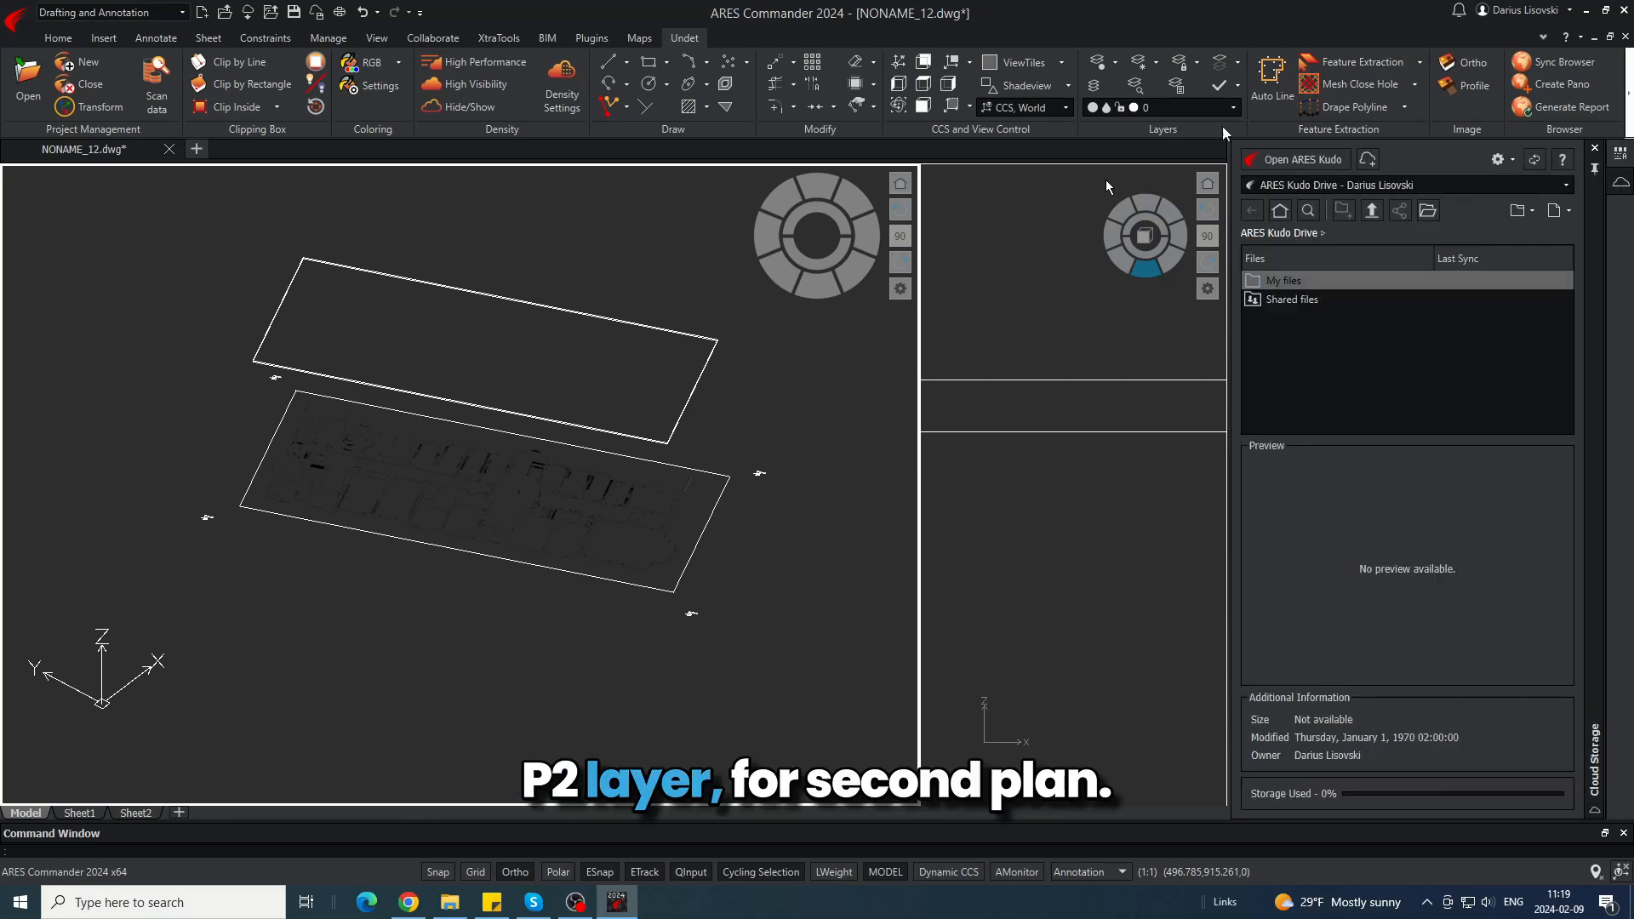
click(1098, 85)
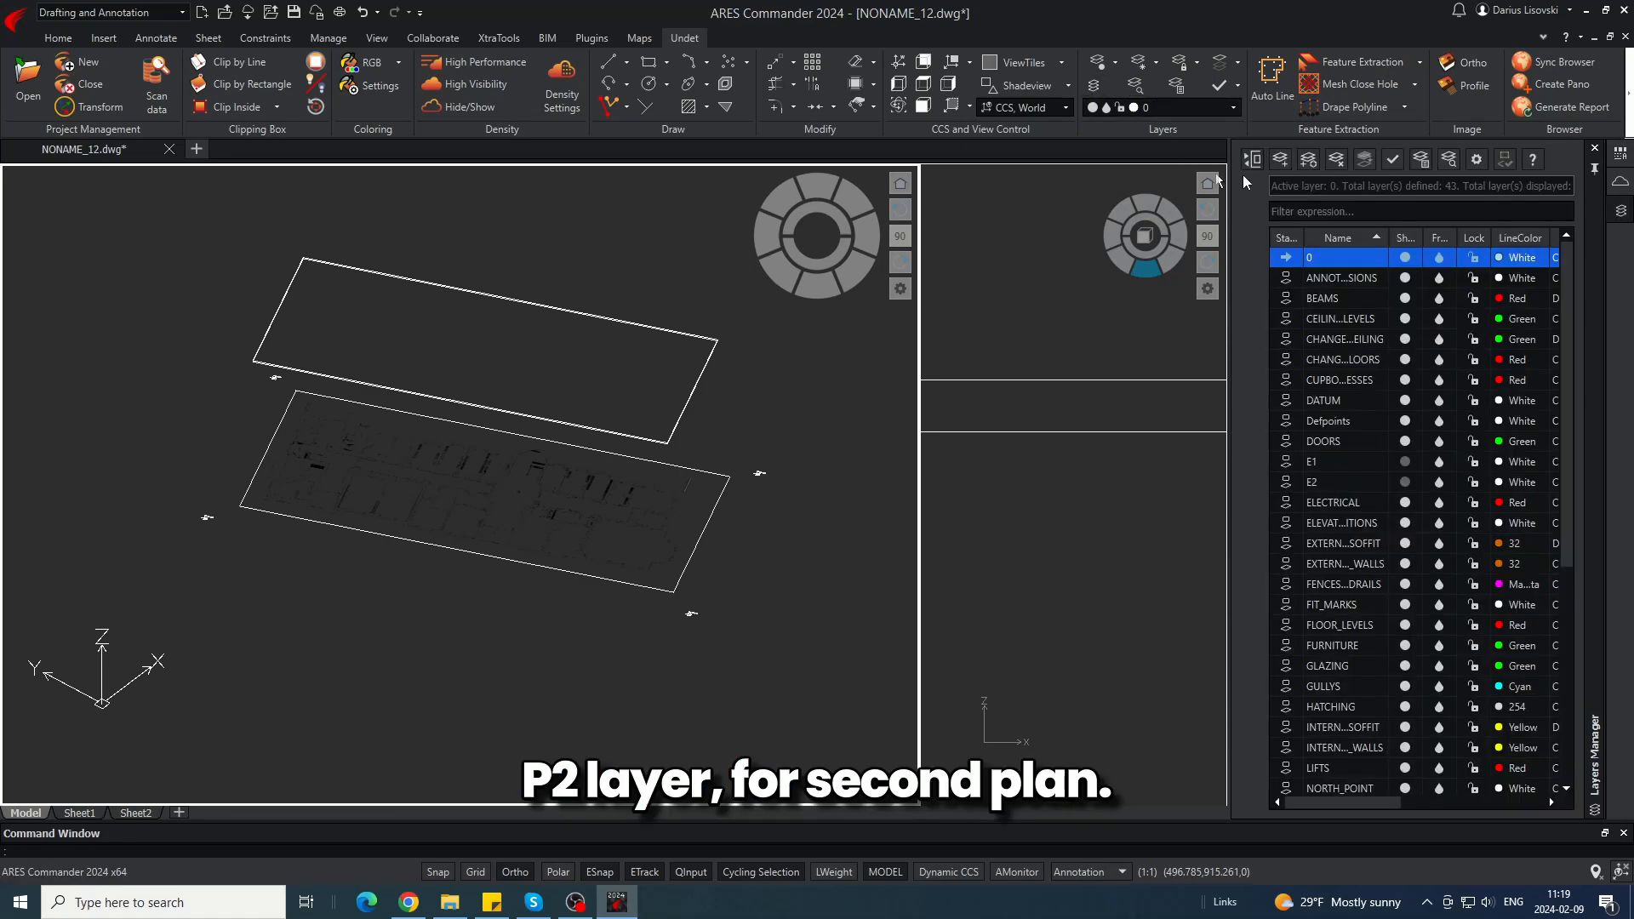
click(1279, 160)
text(P2)
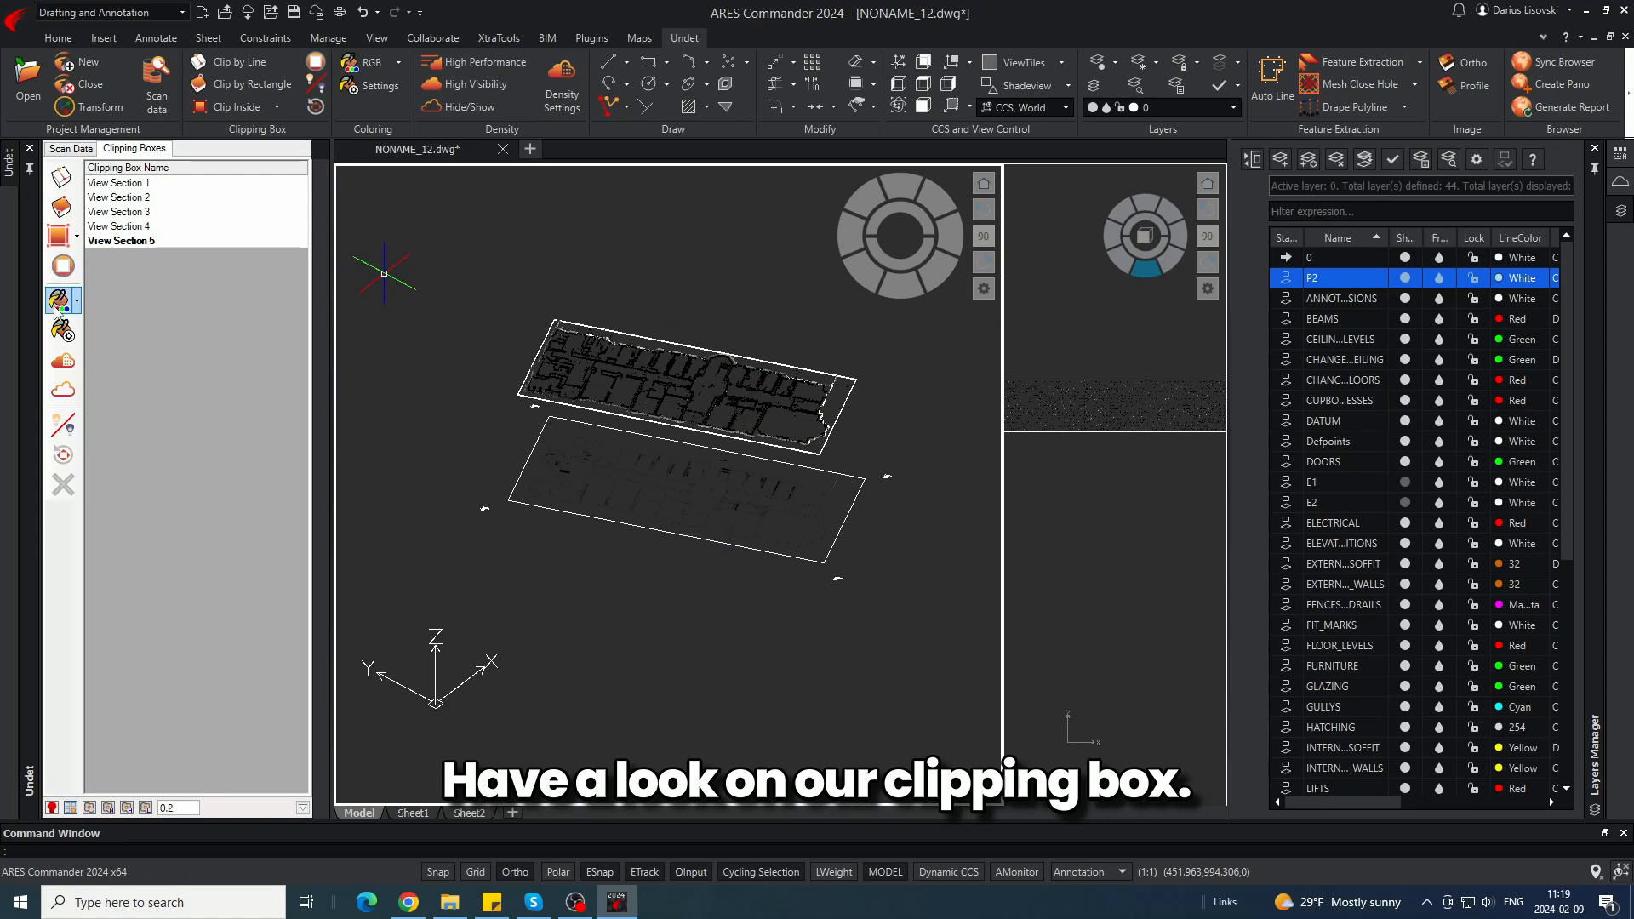
- Colour the clipped point cloud by Intensity and fit the full slice height in the front view
click(77, 300)
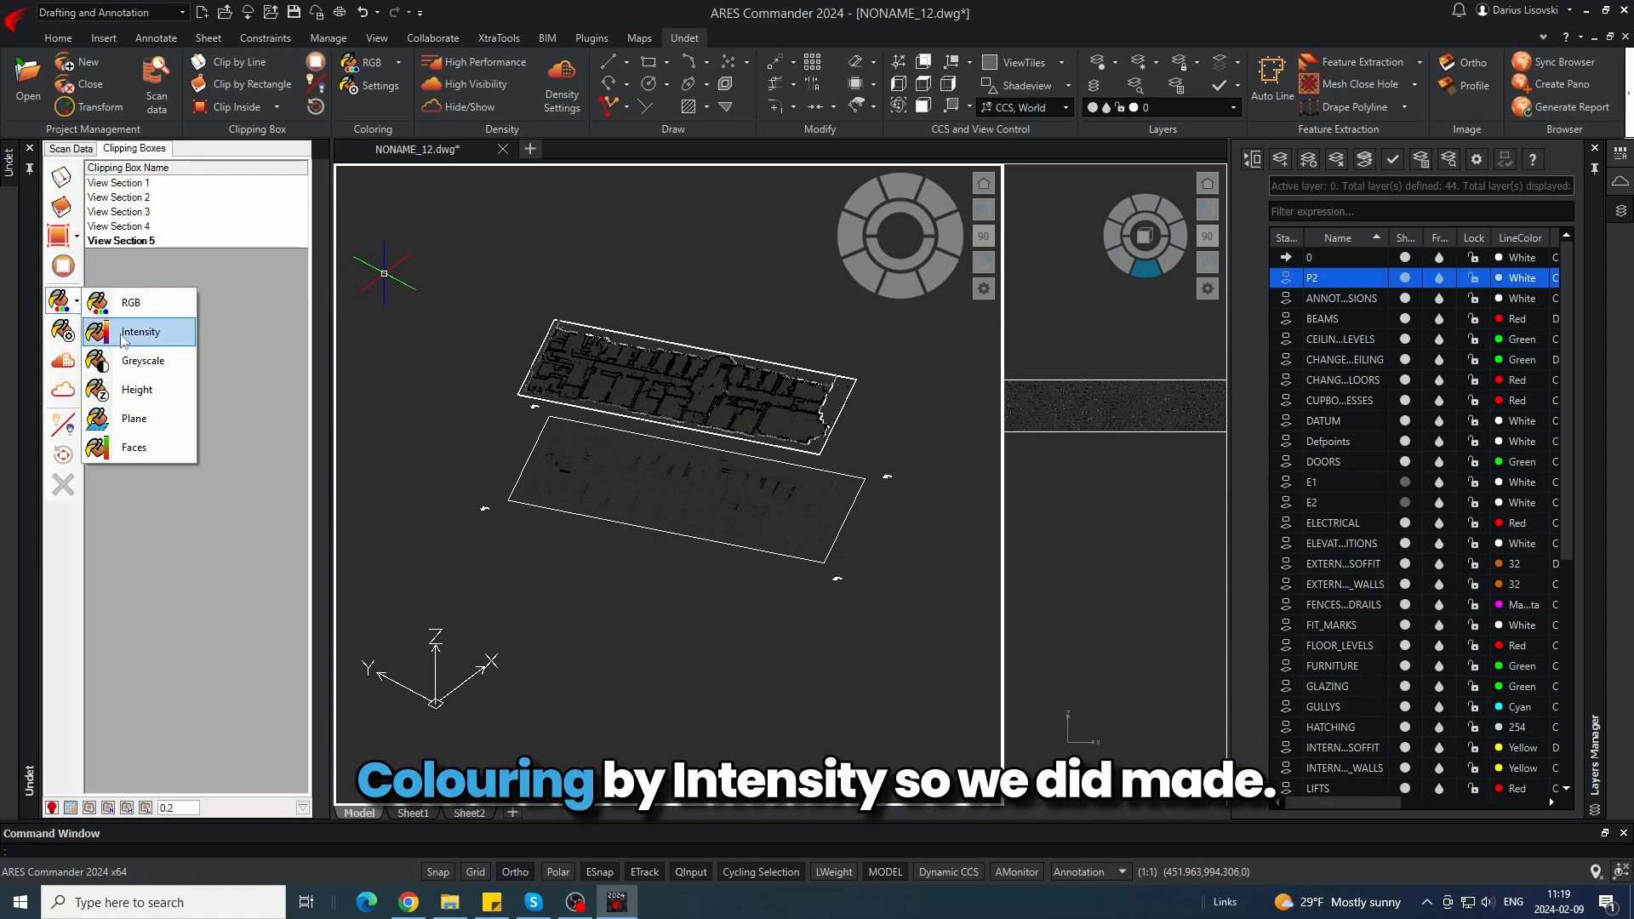
click(127, 328)
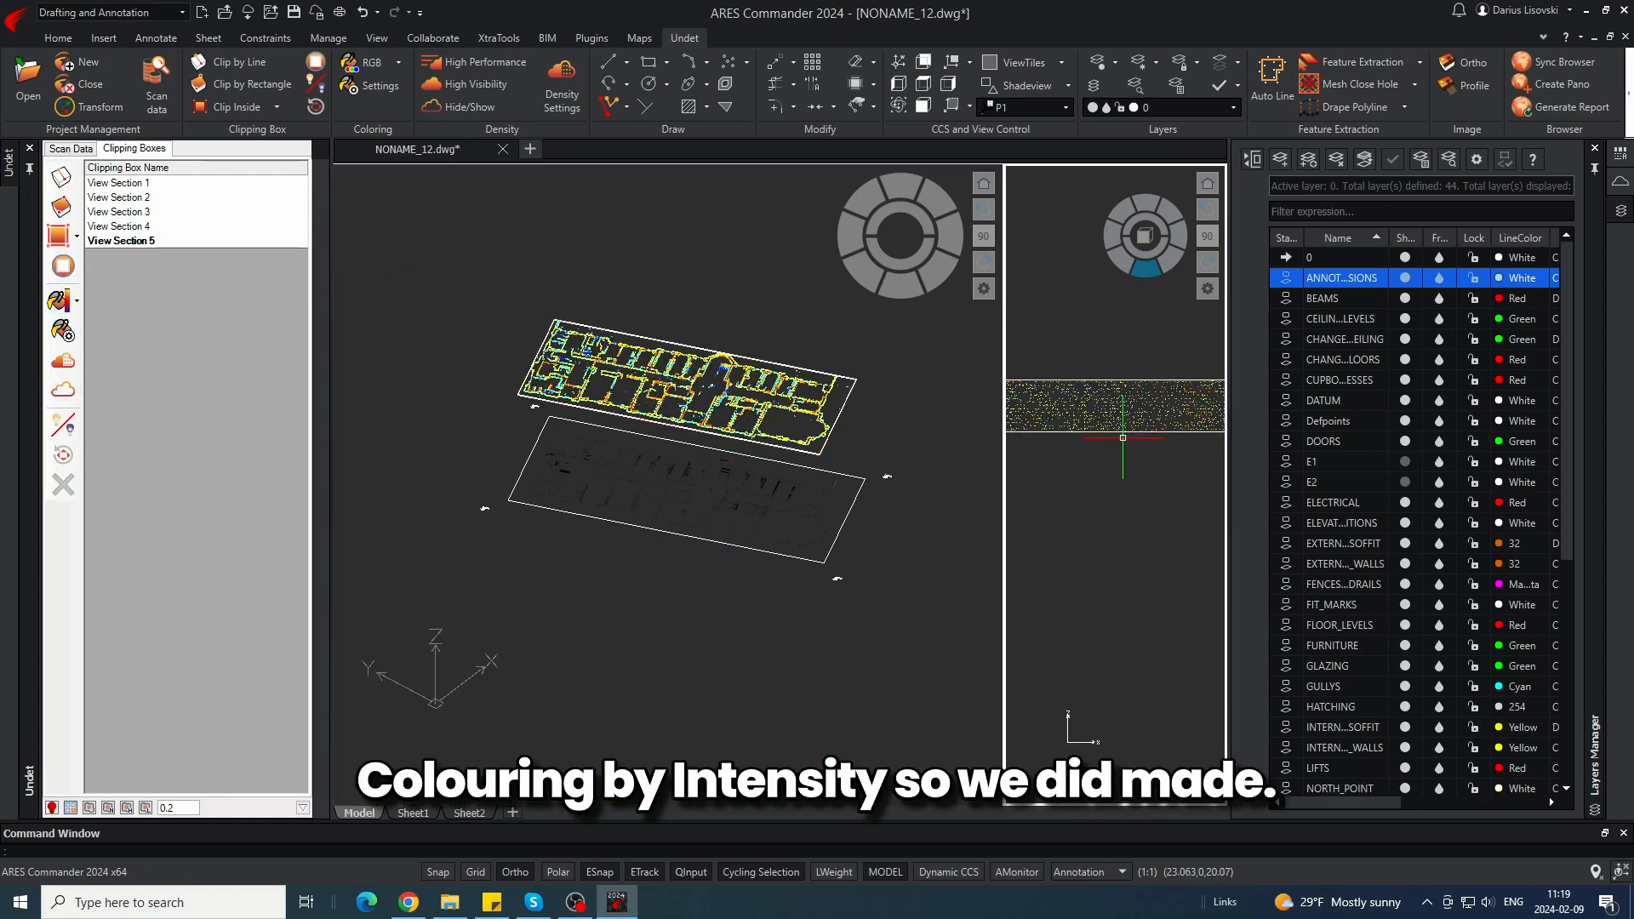
scroll(1110, 478, down, 6)
key(Escape)
- Switch off layer P1 to hide the ground floor plan orthophoto
click(835, 529)
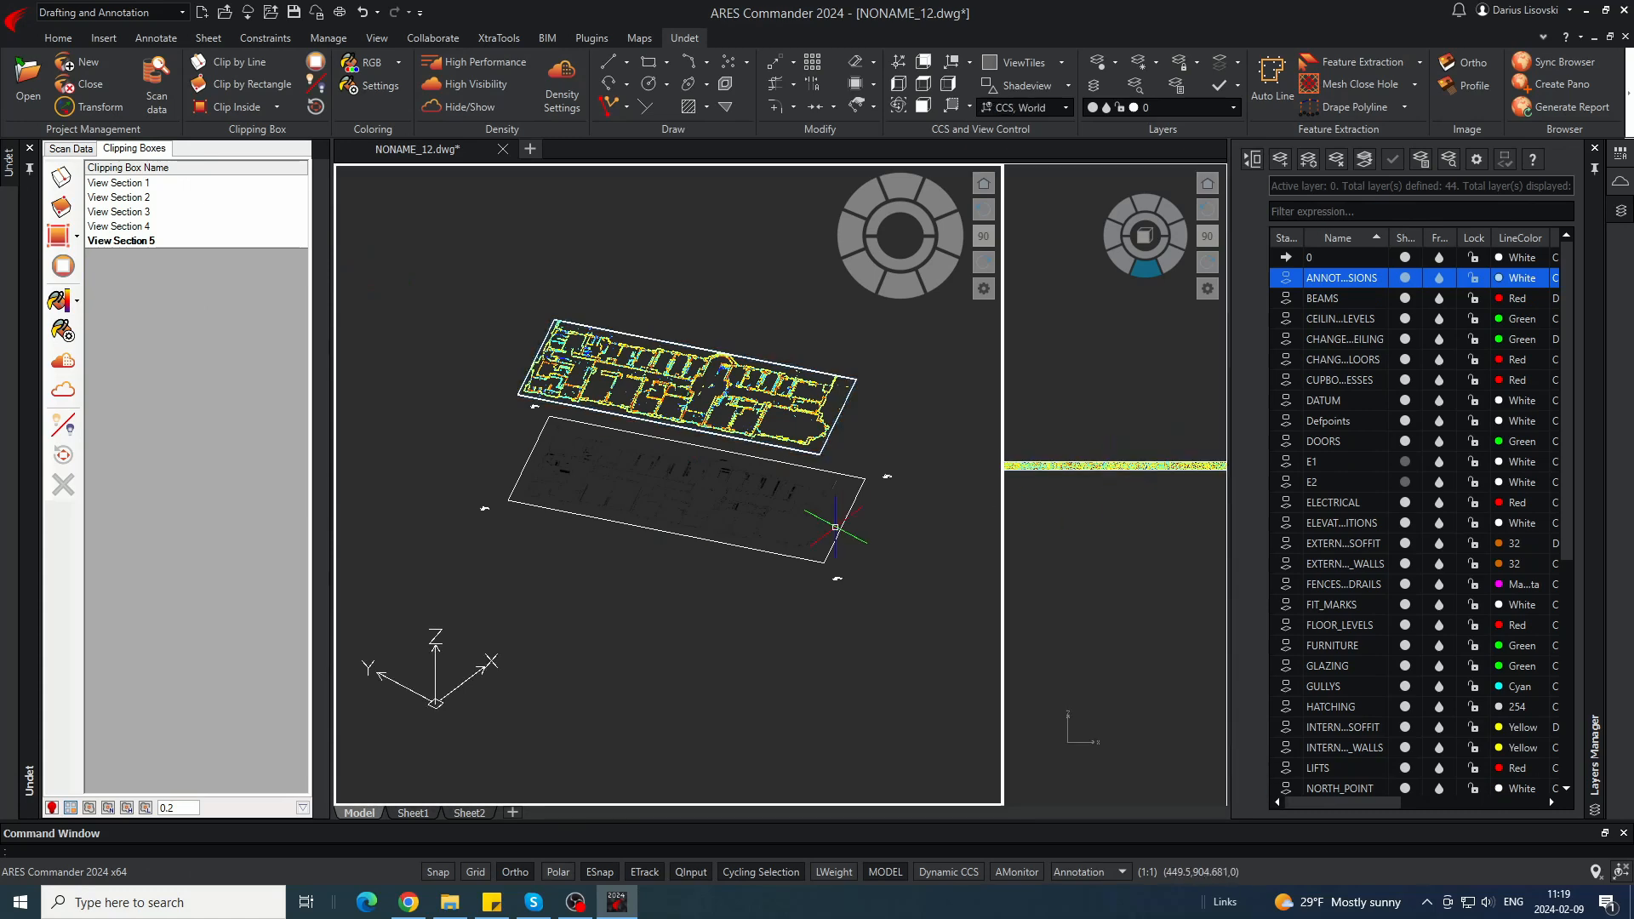
click(838, 532)
click(1620, 155)
key(Escape)
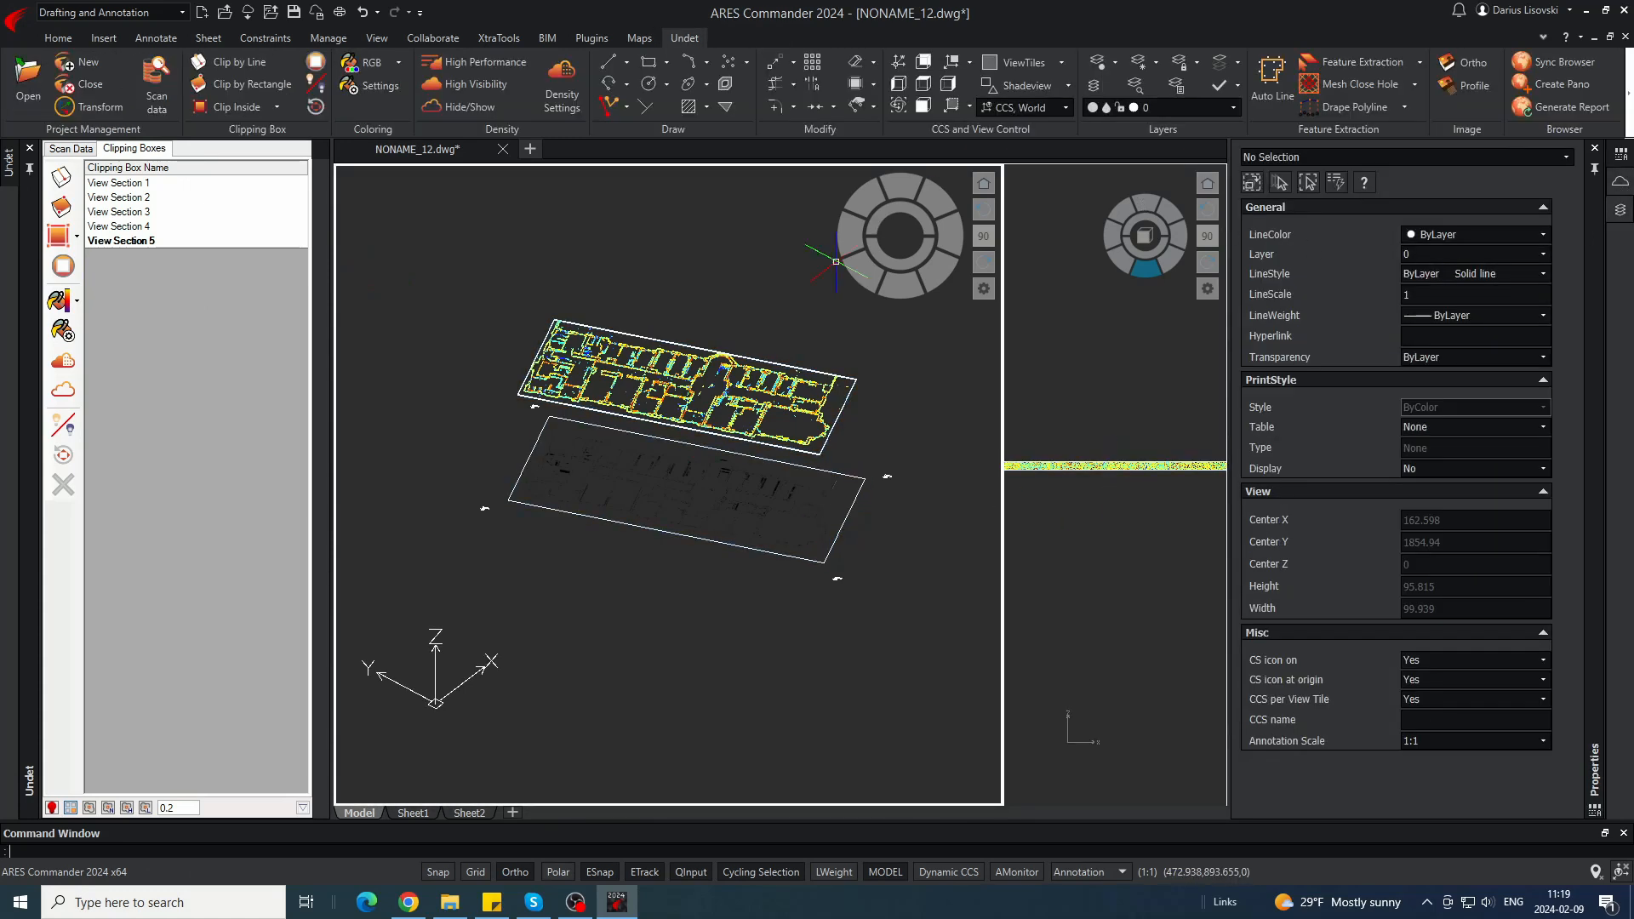
click(1178, 108)
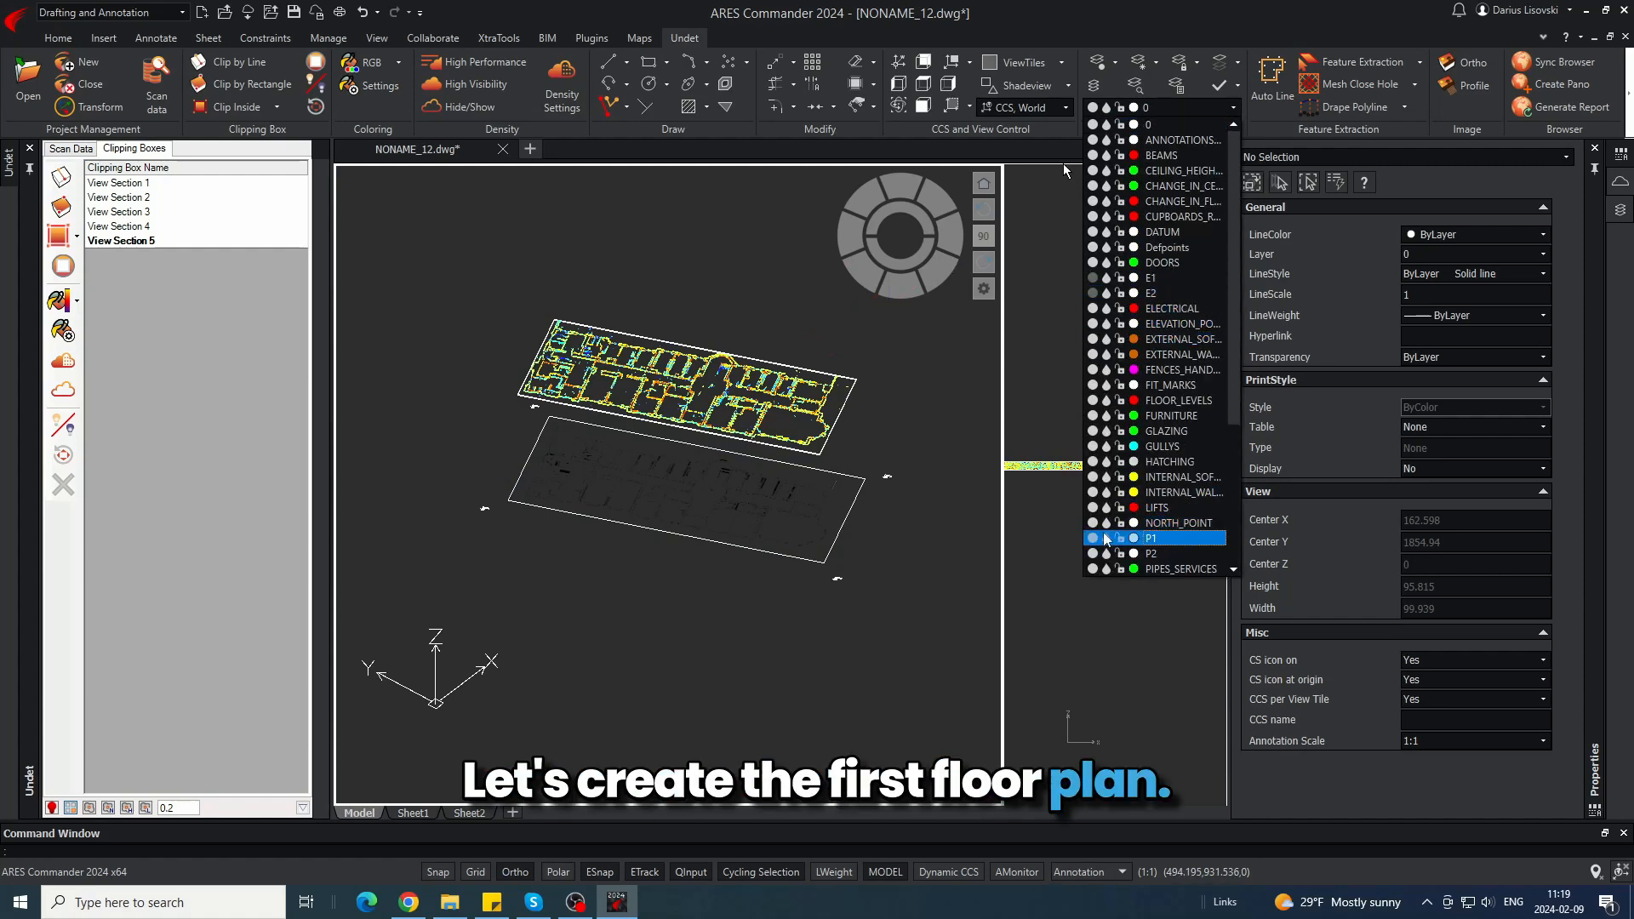
click(1092, 538)
click(1063, 164)
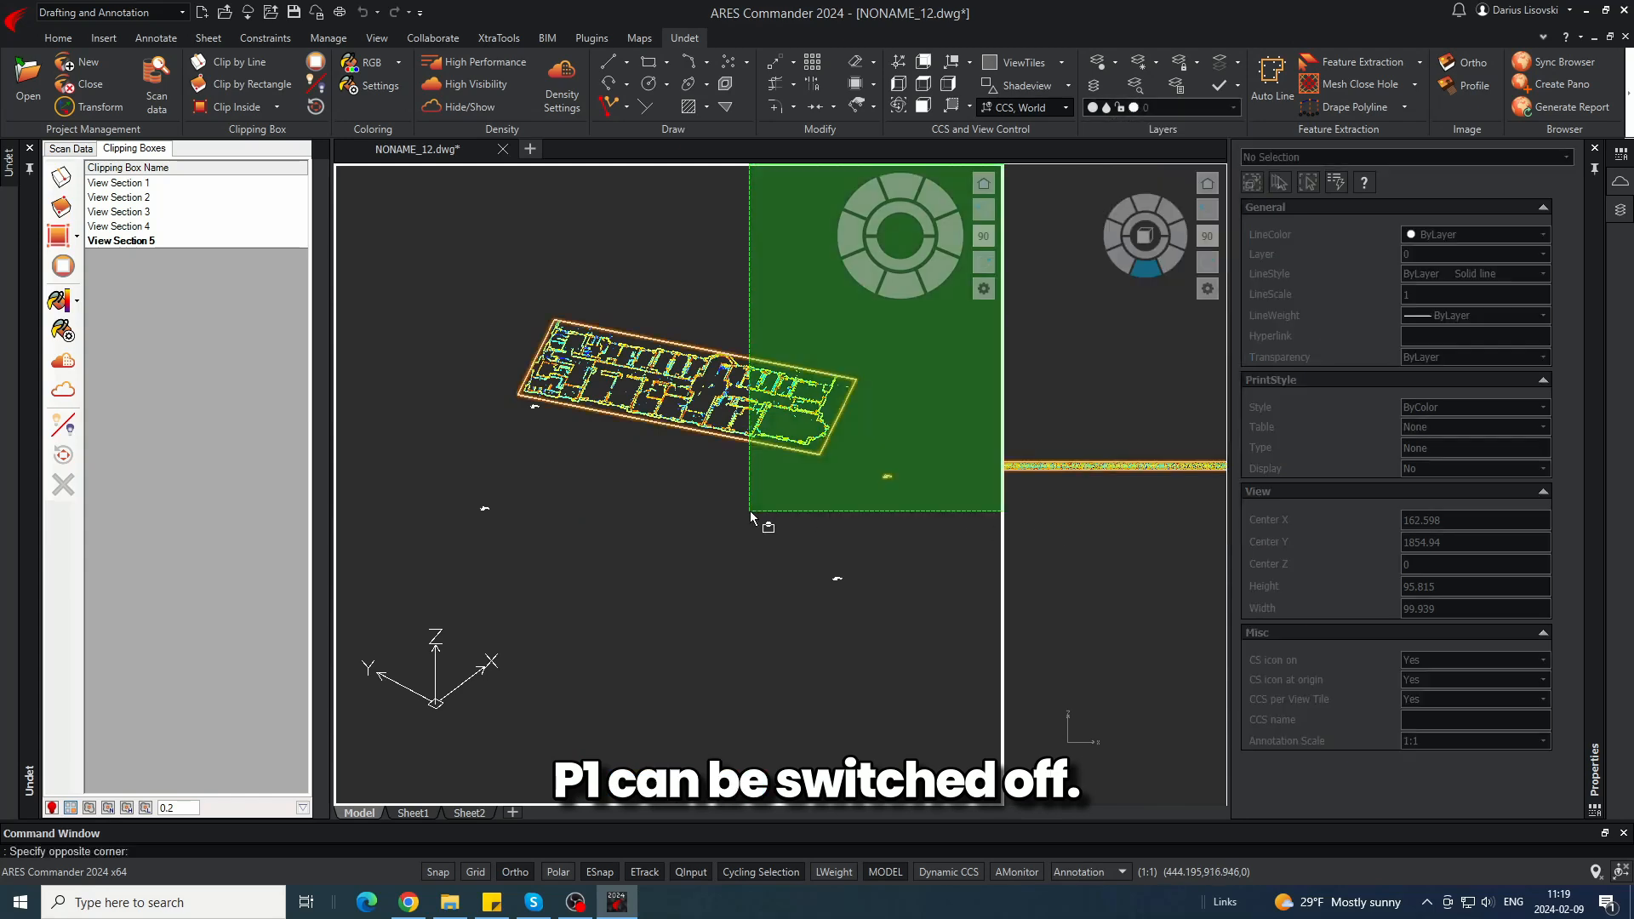
click(748, 515)
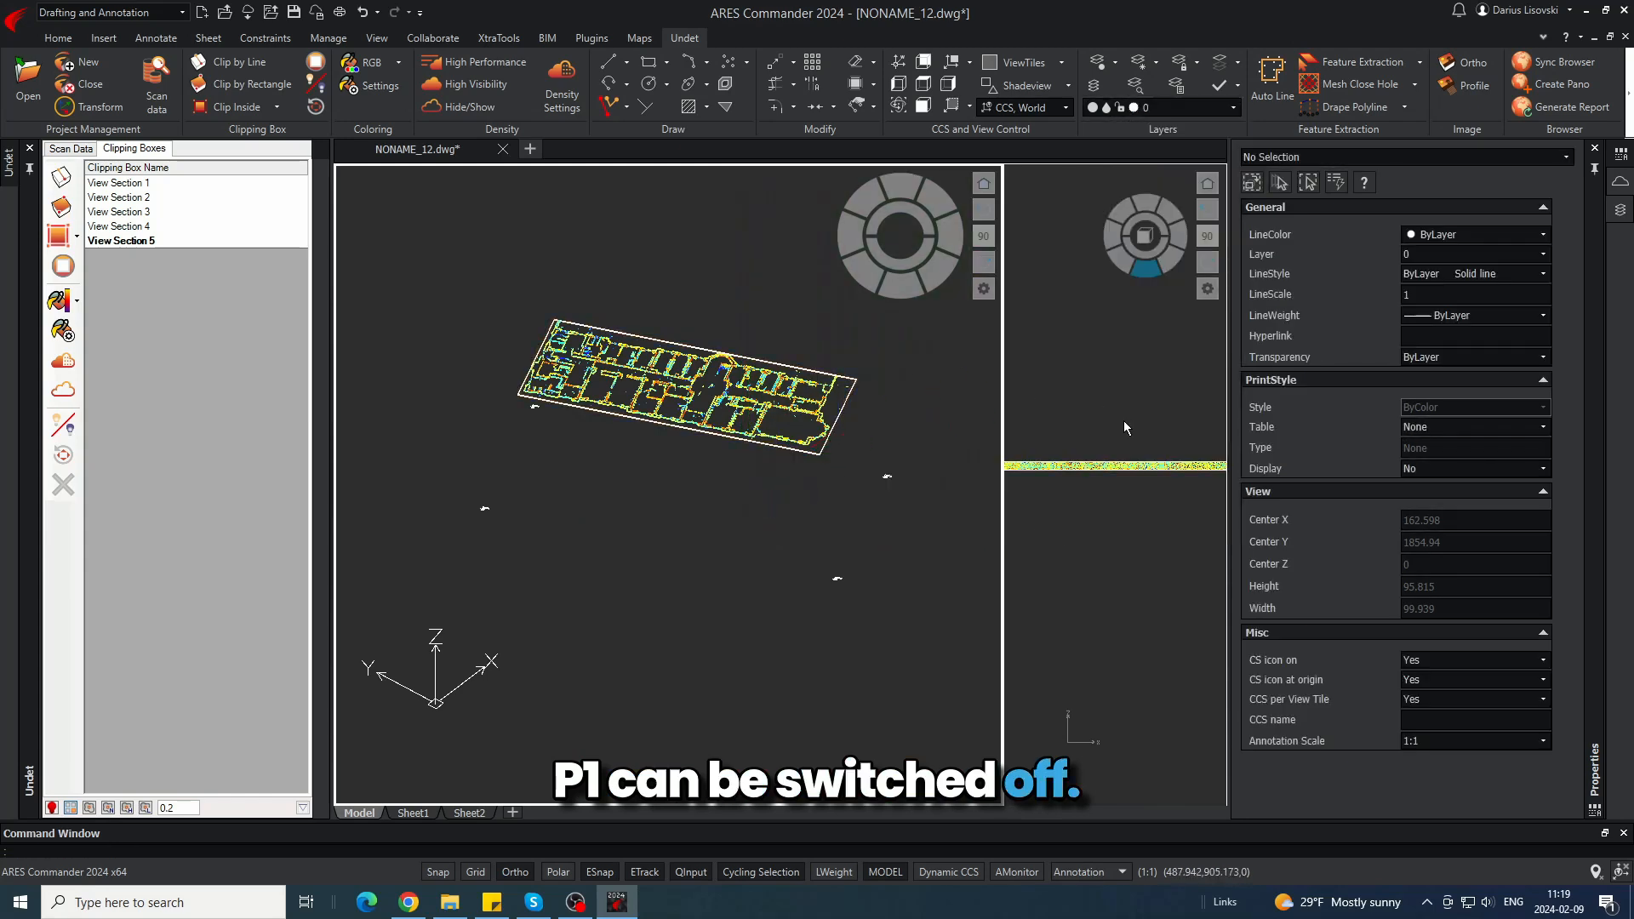
- Stretch the clipping box vertically in the front view to about 7.66 m high, covering both floors
click(1112, 471)
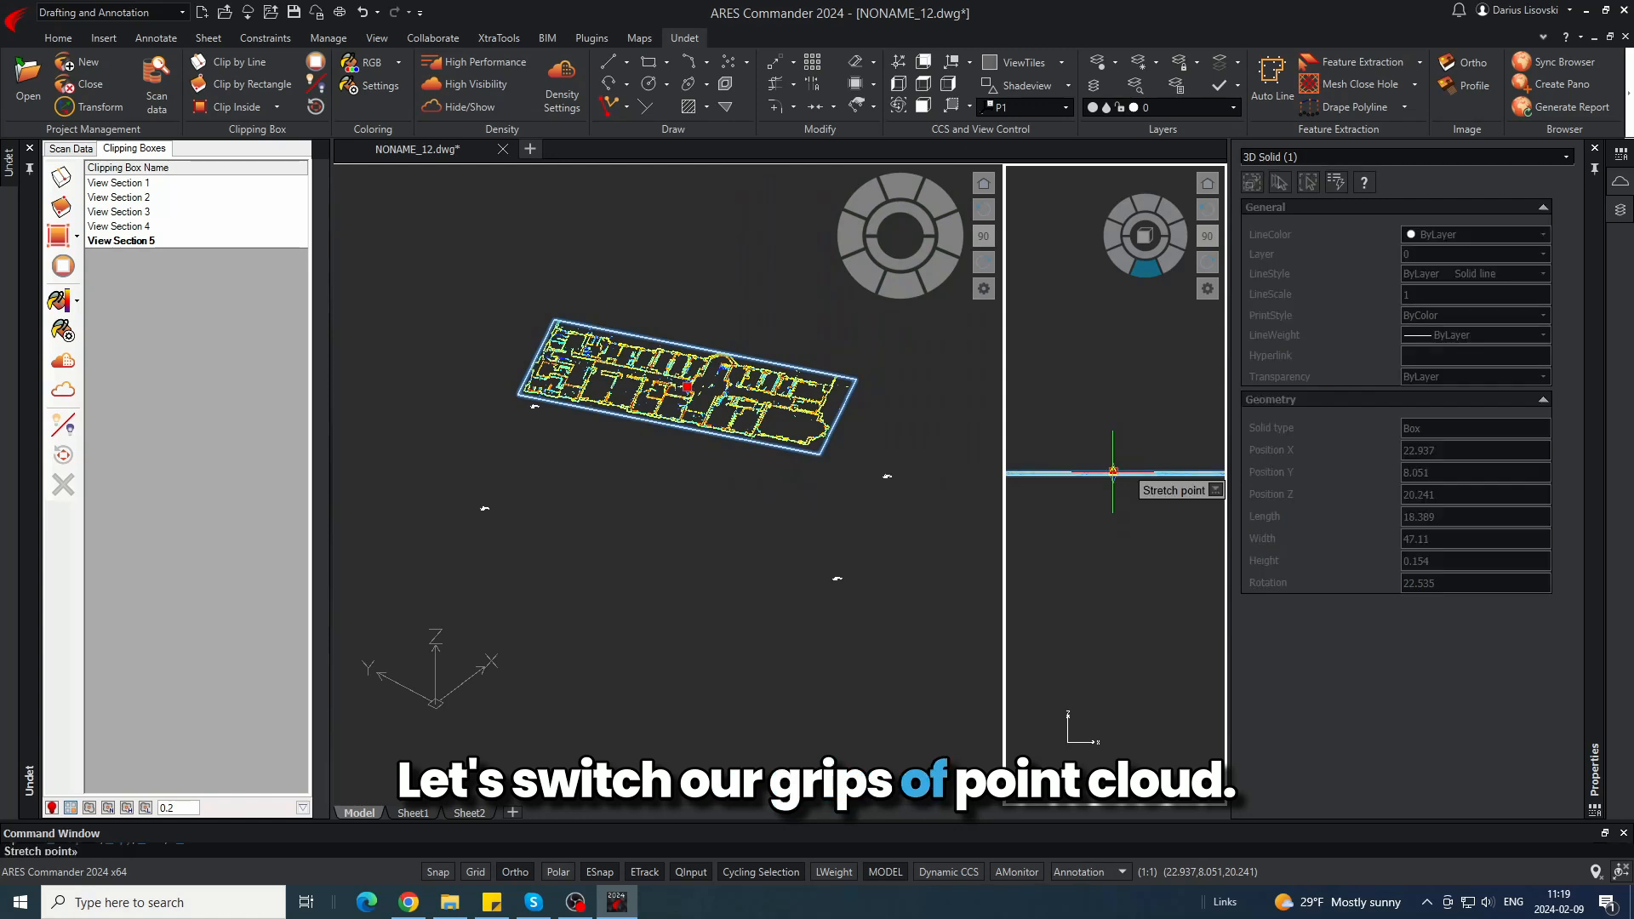
click(1135, 394)
click(1112, 374)
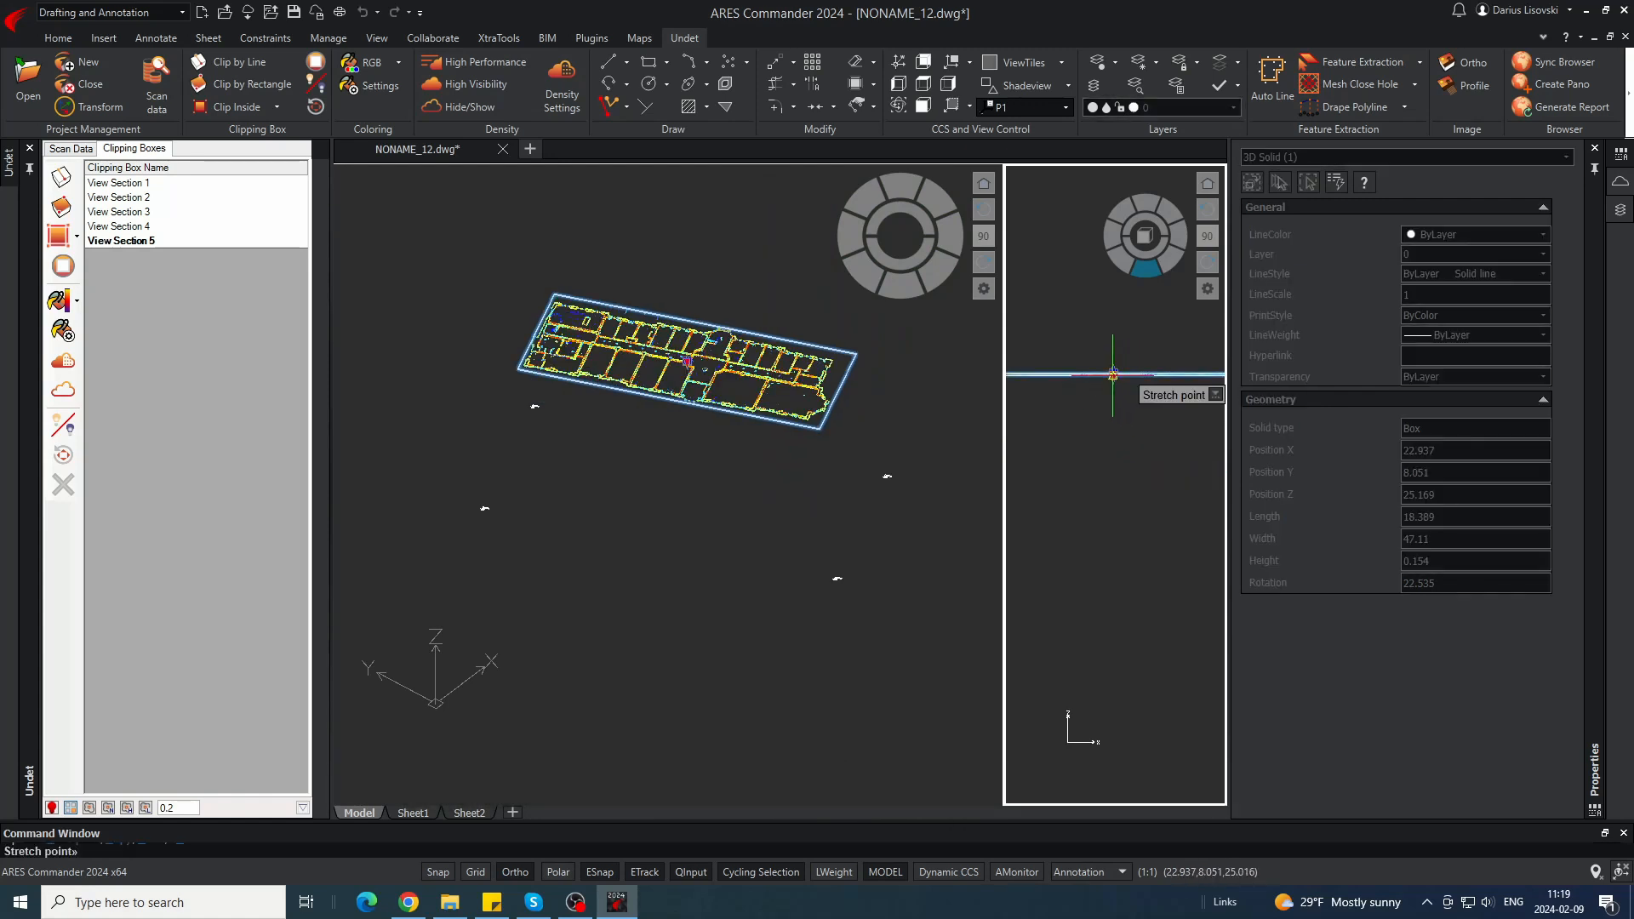
click(1133, 528)
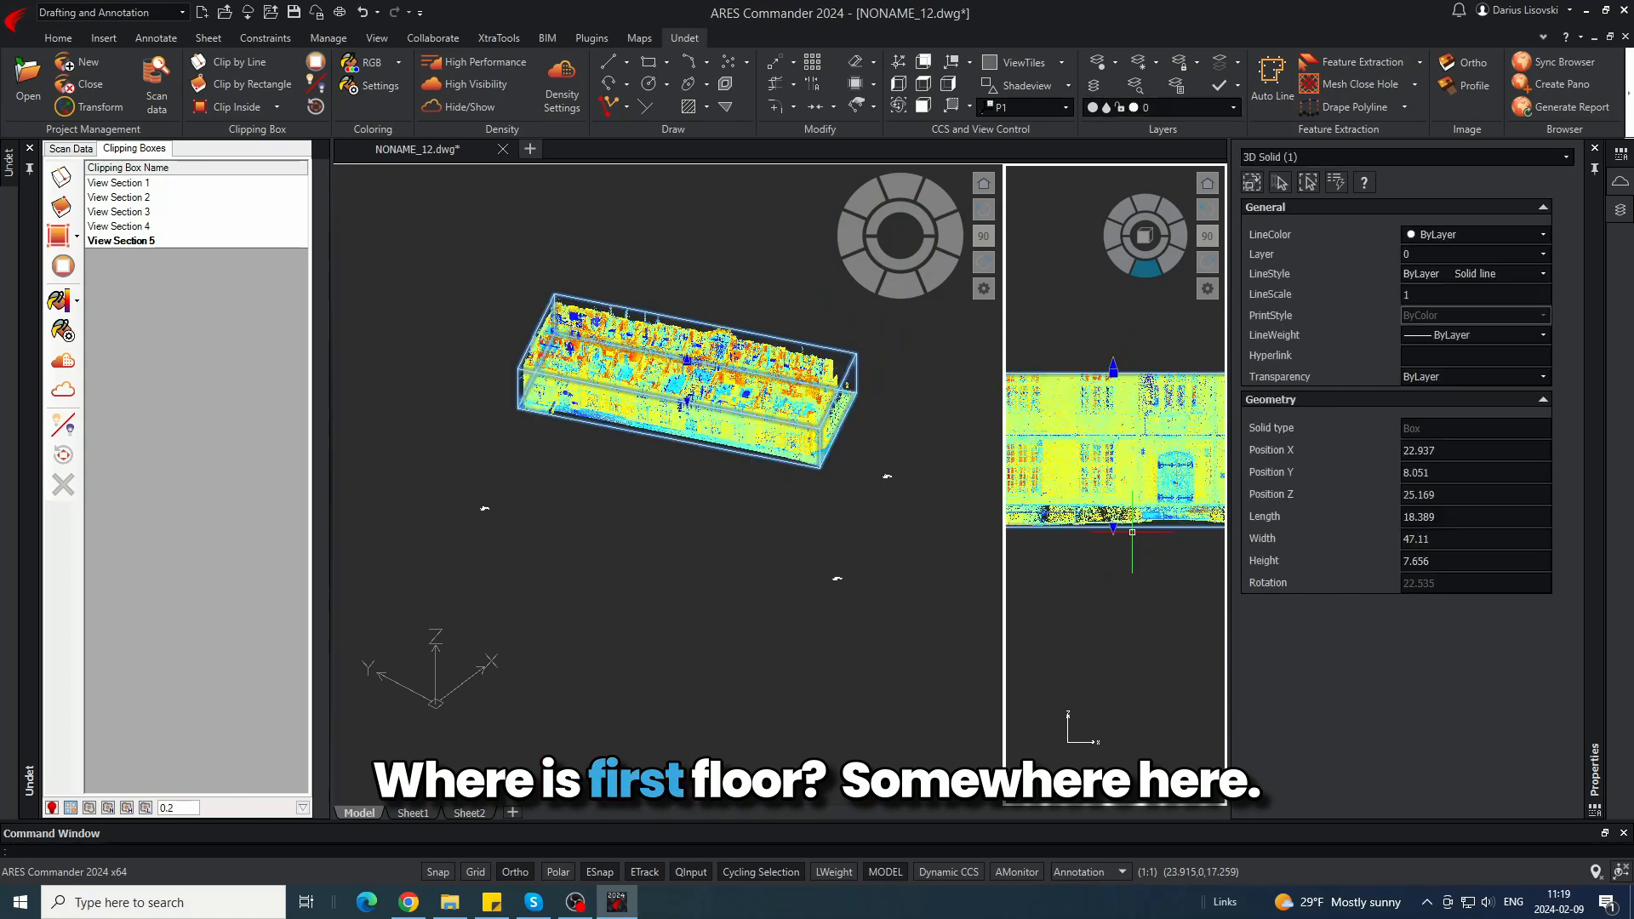
- Lower the clipping box's upper face to first-floor window height and raise its lower face, leaving a slice about 0.17 m thick
scroll(1106, 379, up, 2)
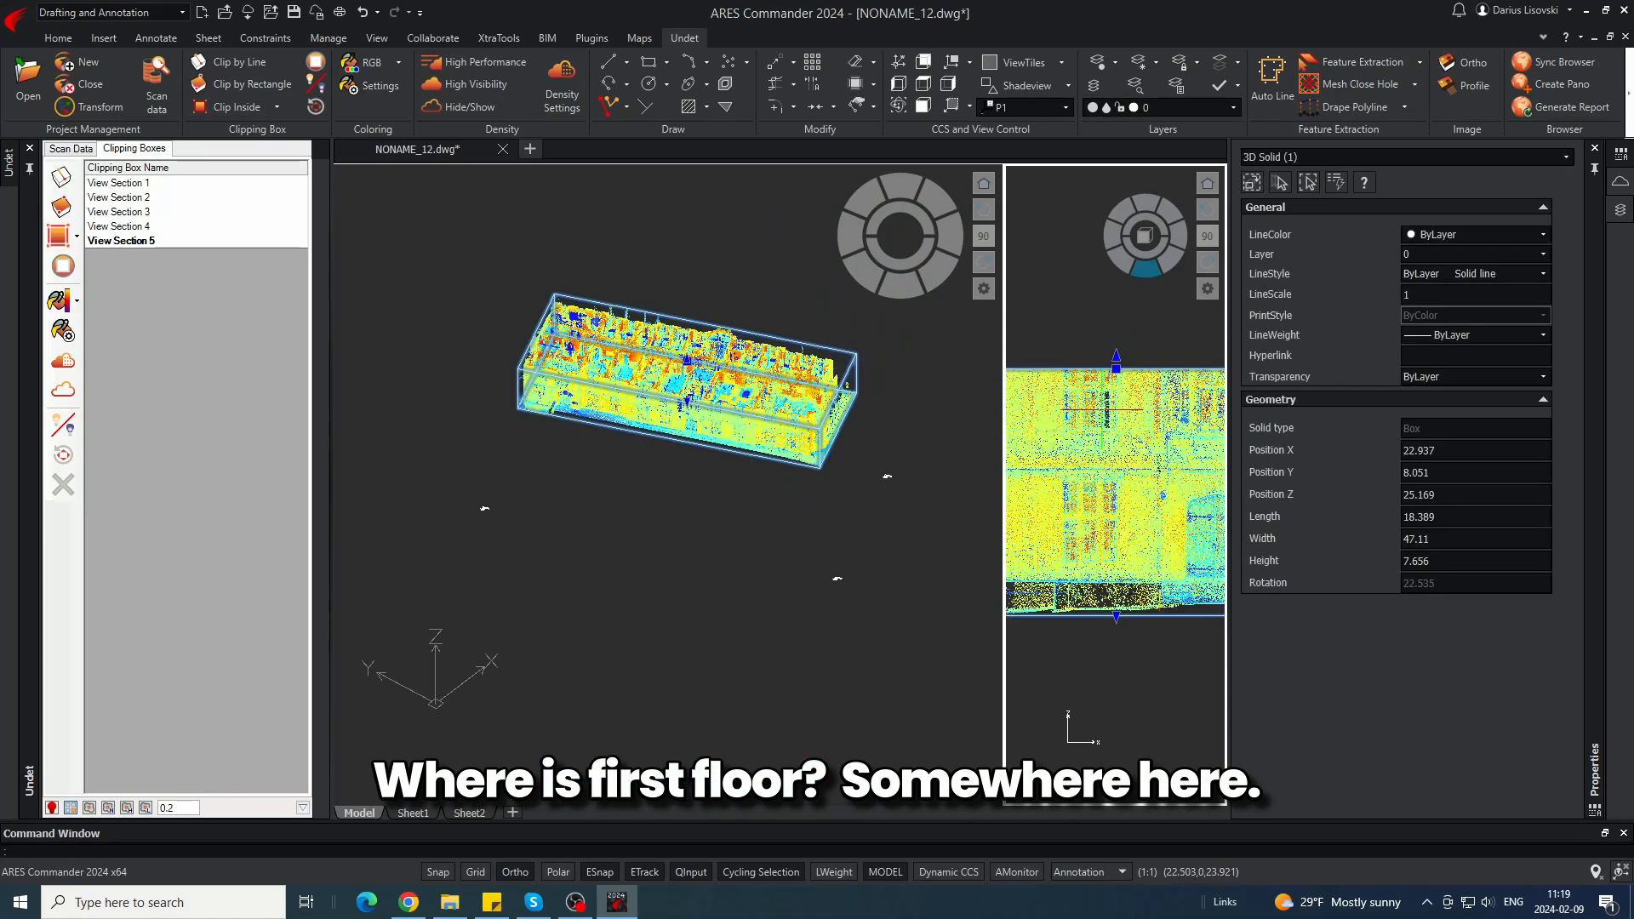
click(1115, 361)
scroll(1121, 383, up, 2)
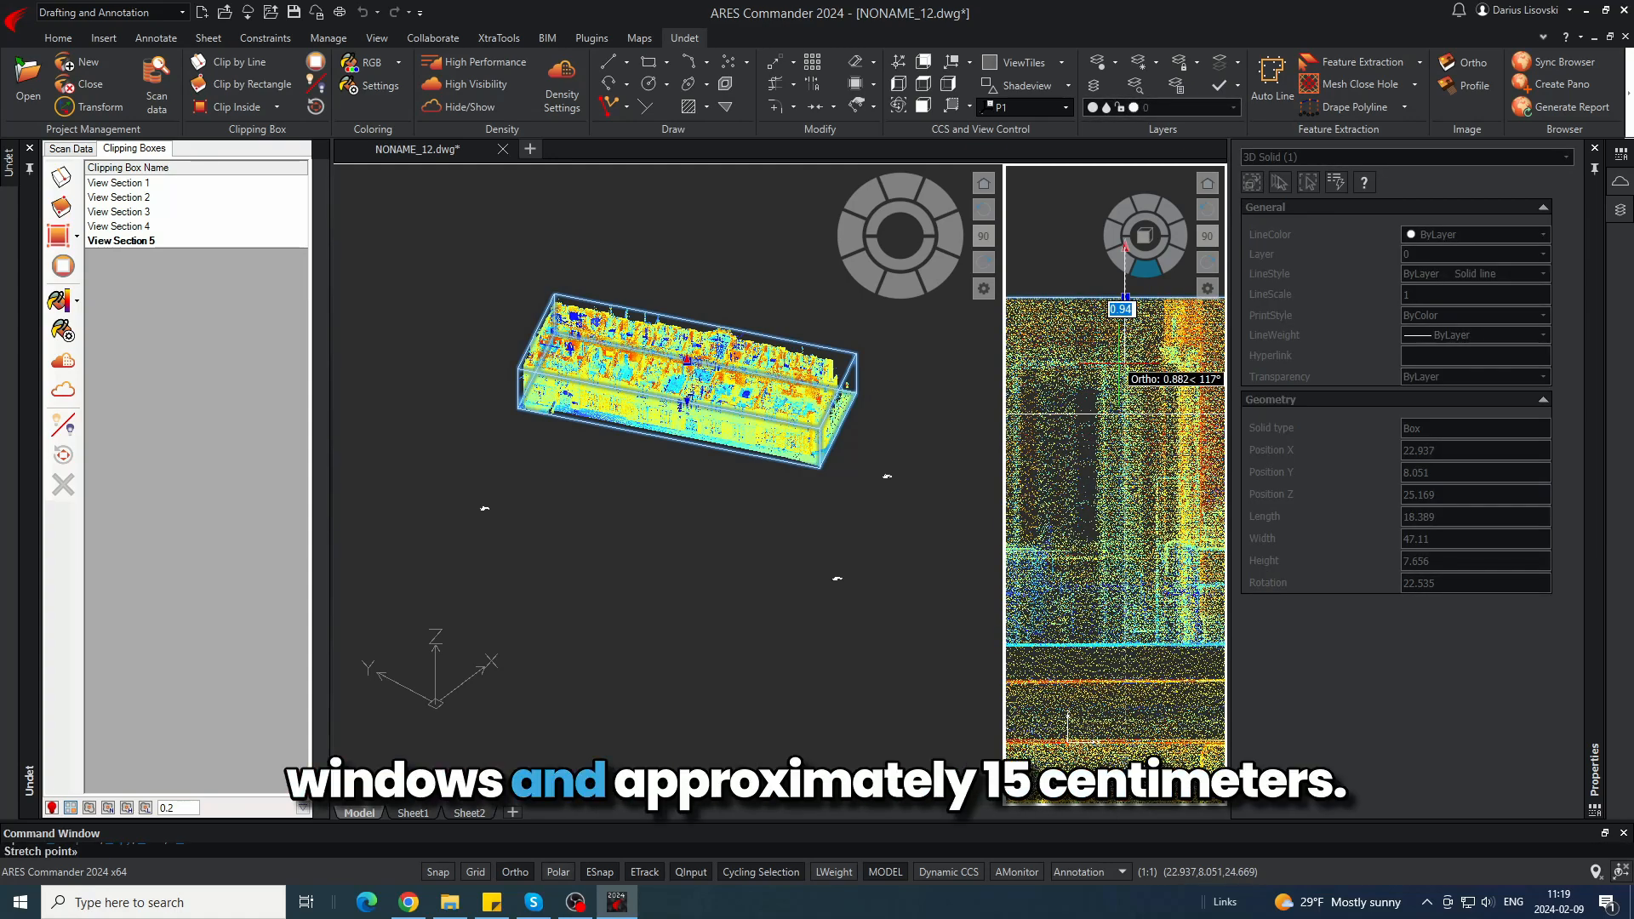
click(1124, 415)
scroll(1079, 496, down, 3)
click(1079, 525)
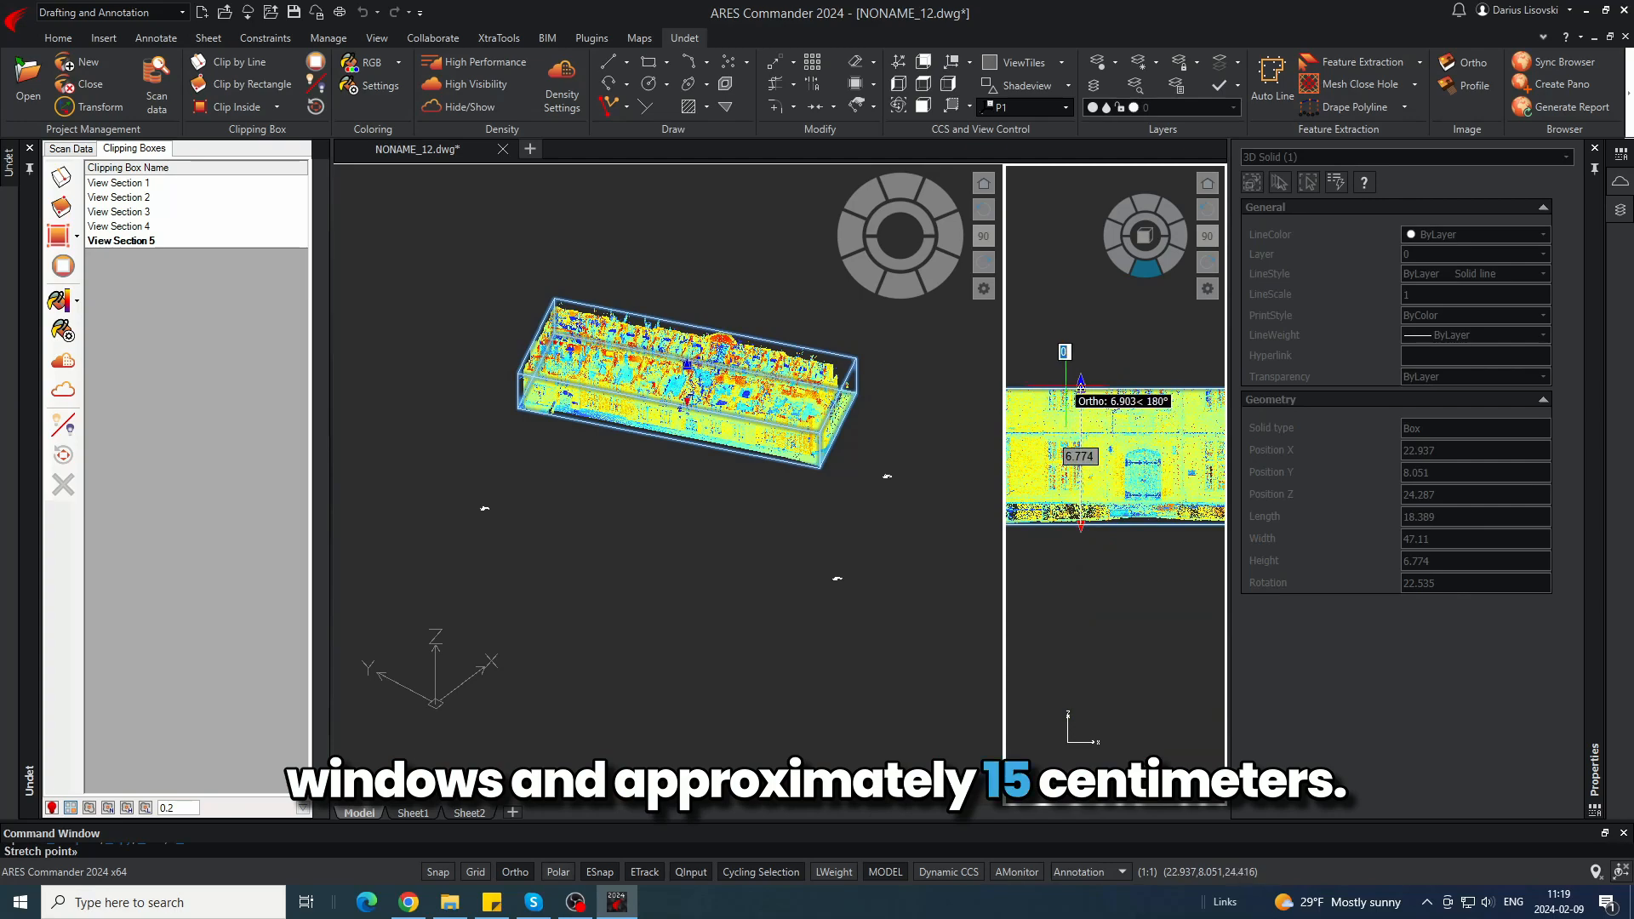
scroll(1069, 387, up, 5)
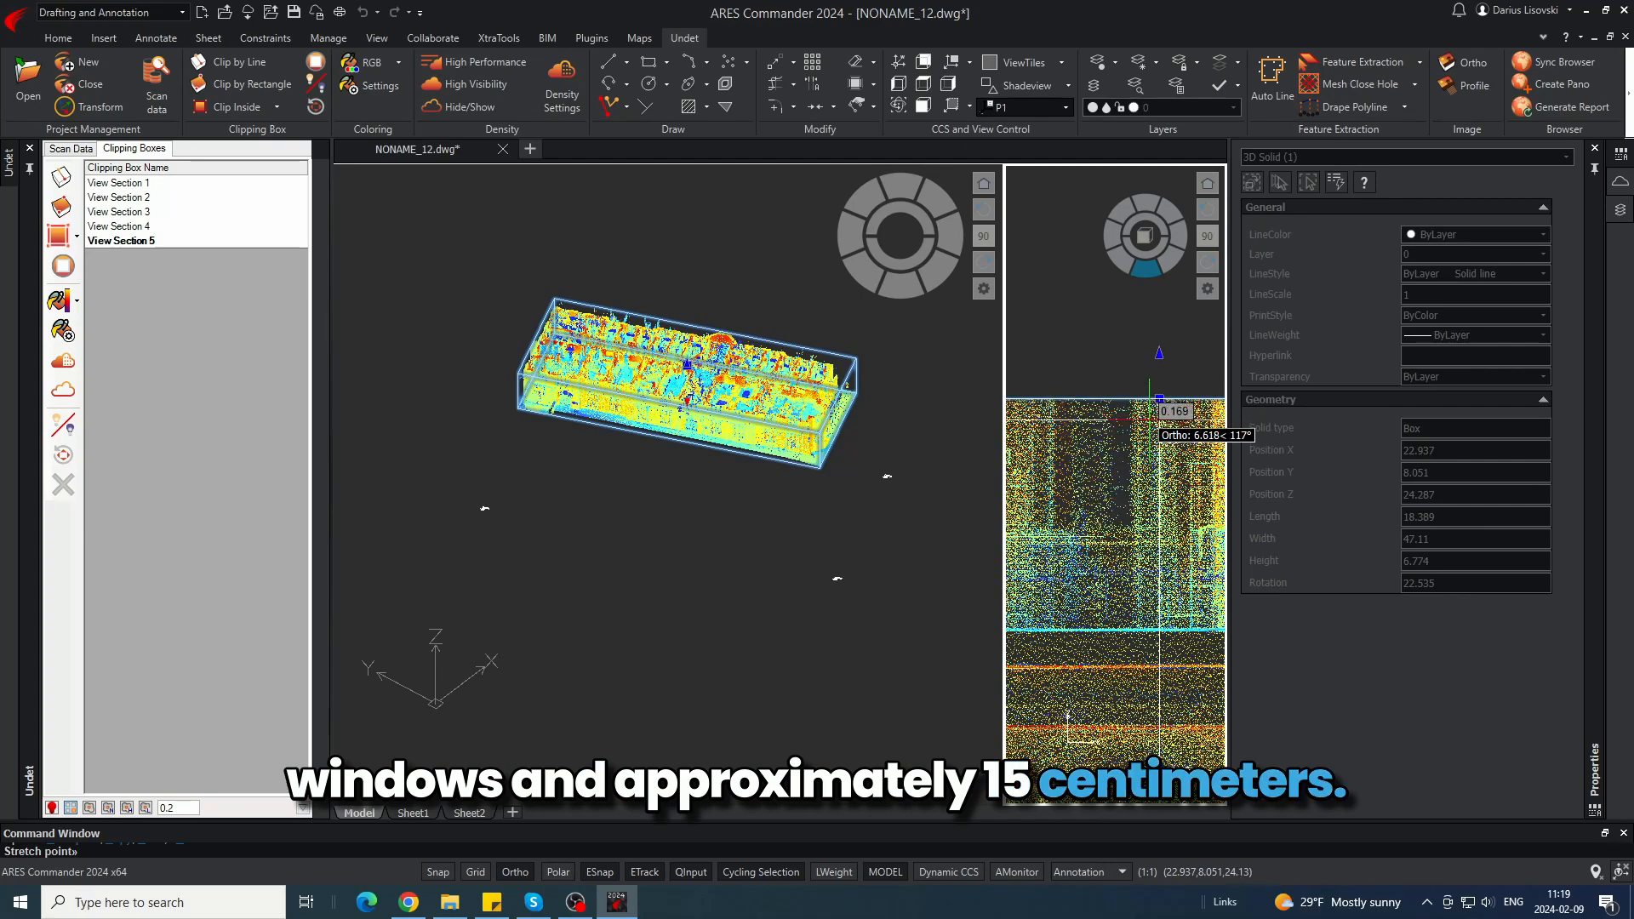
click(1159, 417)
click(654, 436)
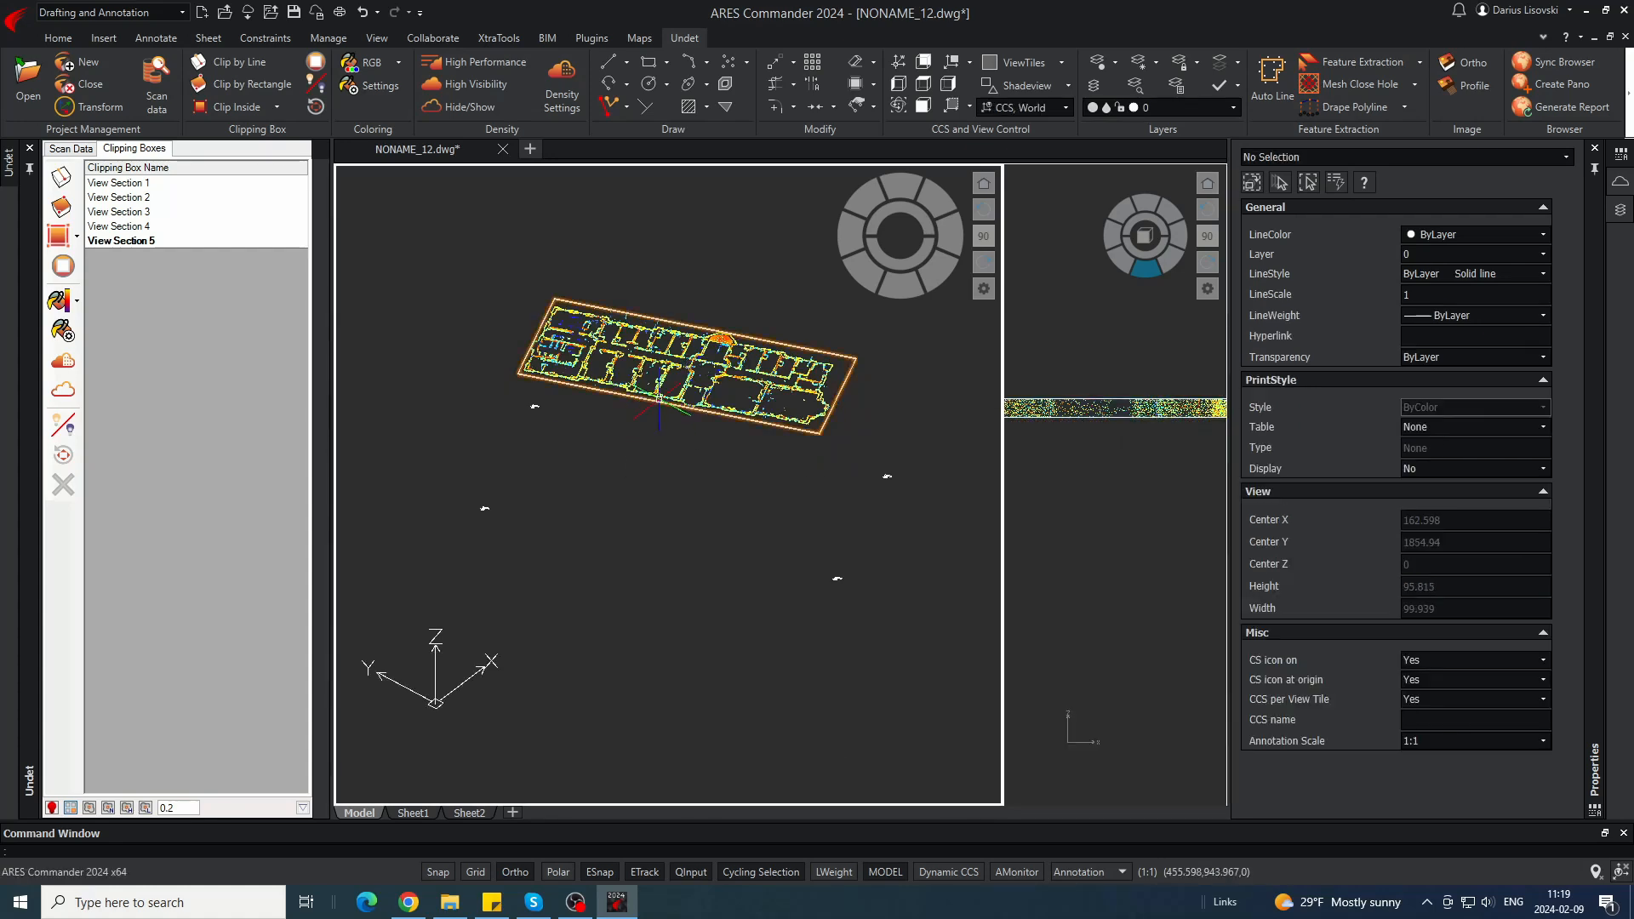
- Activate coordinate system P1 and display the first-floor slice in plan with the PLAN command, using the active CCS
click(1065, 107)
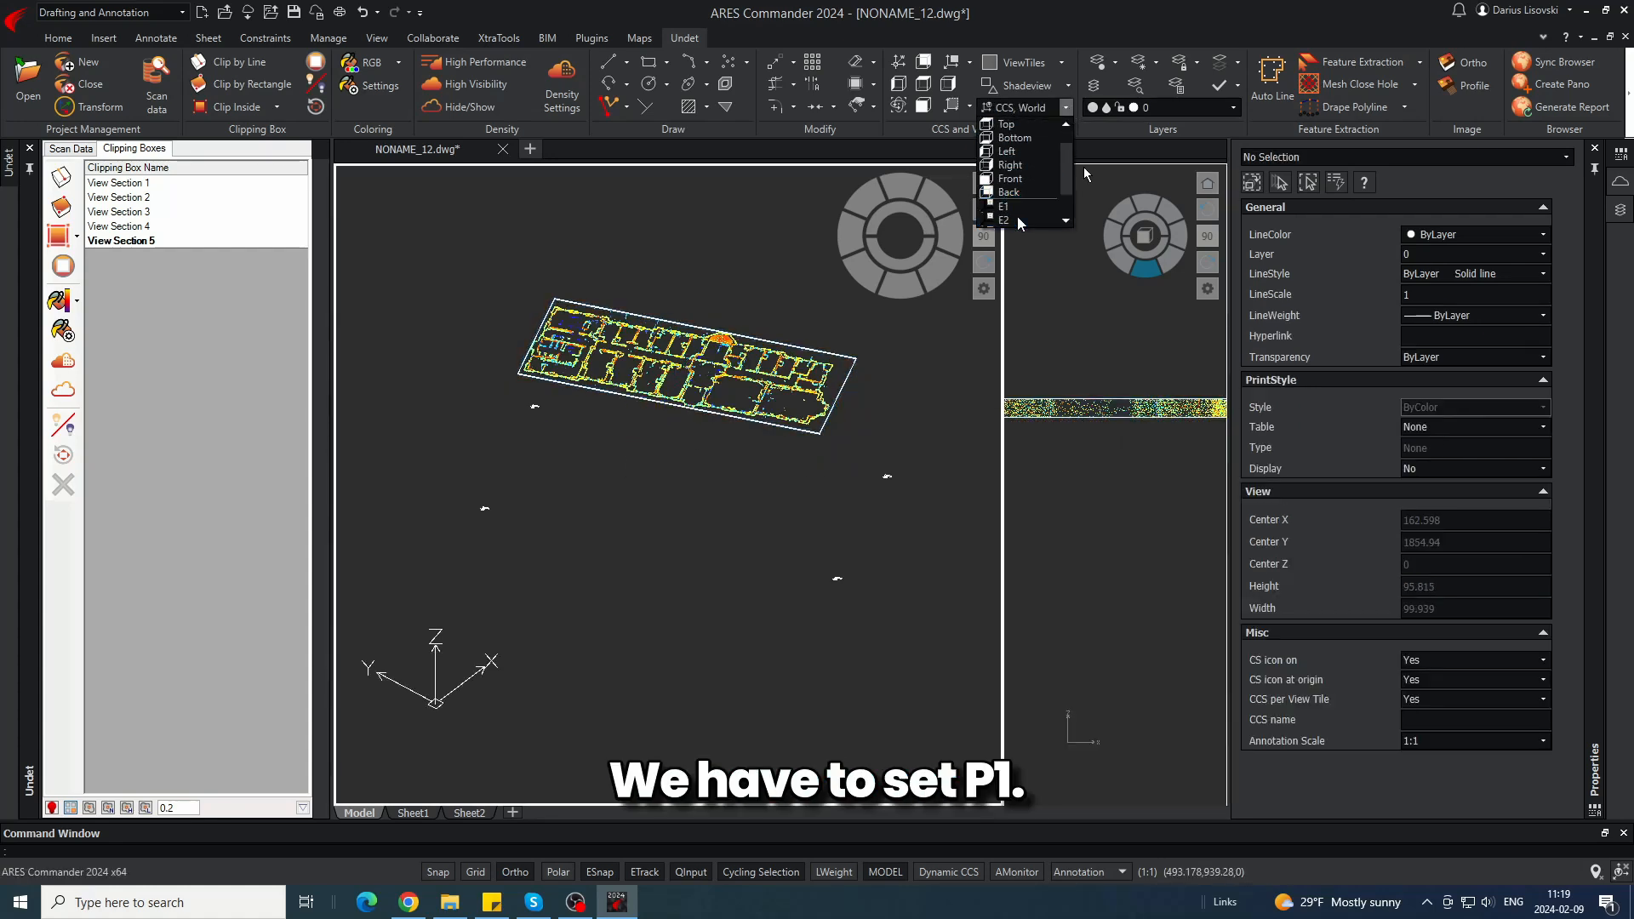
click(1015, 219)
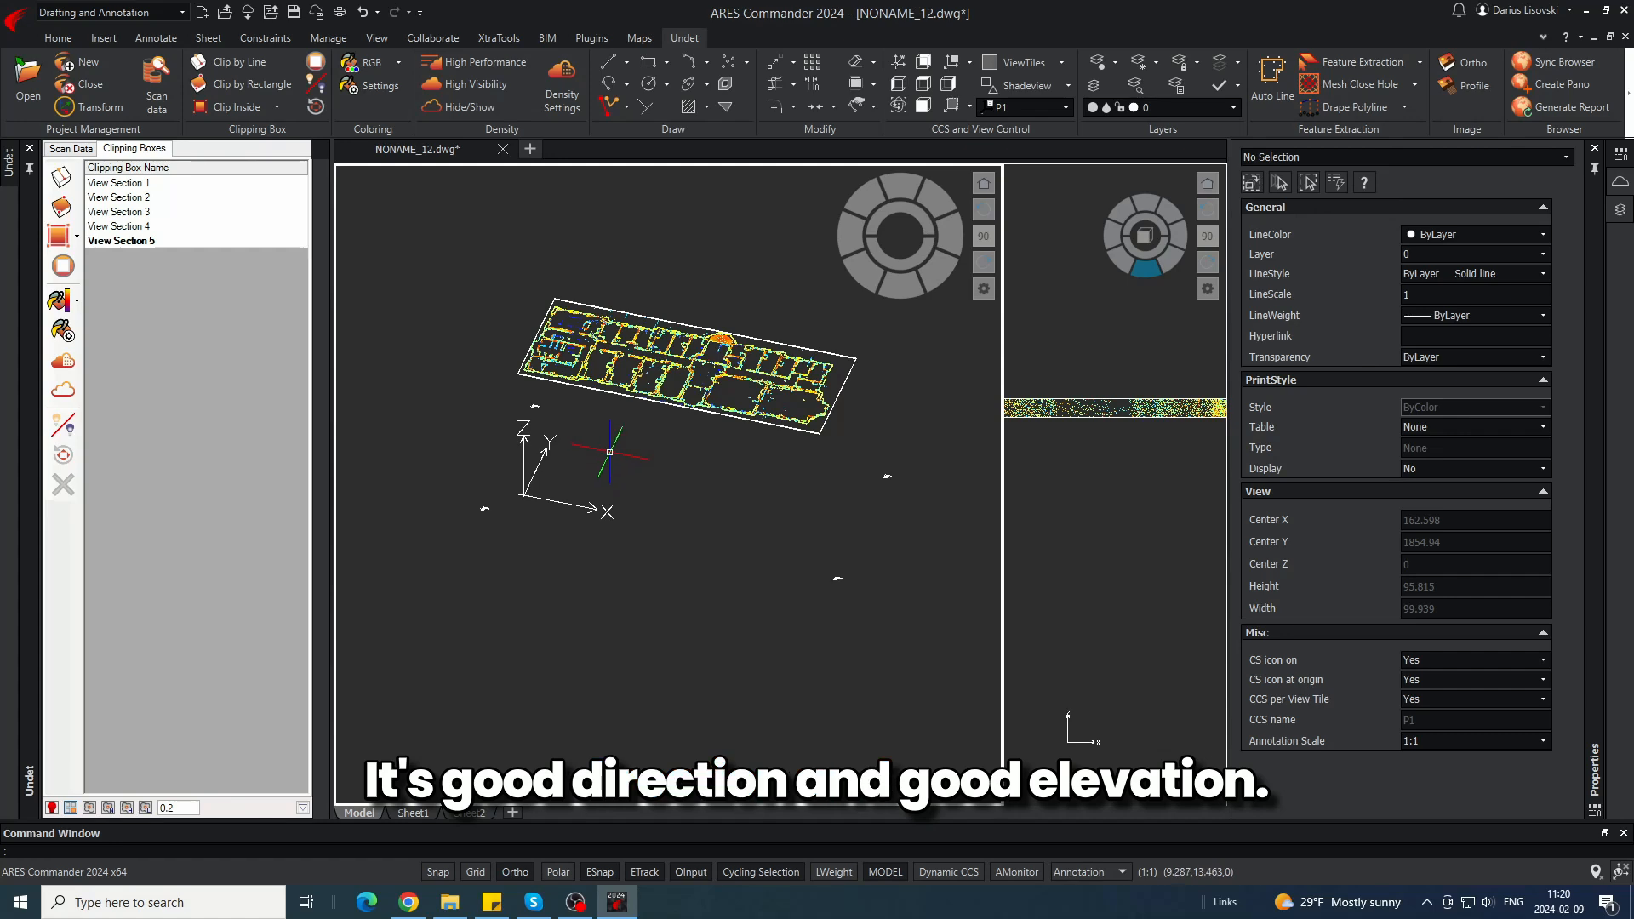
text(PLAN)
key(Return)
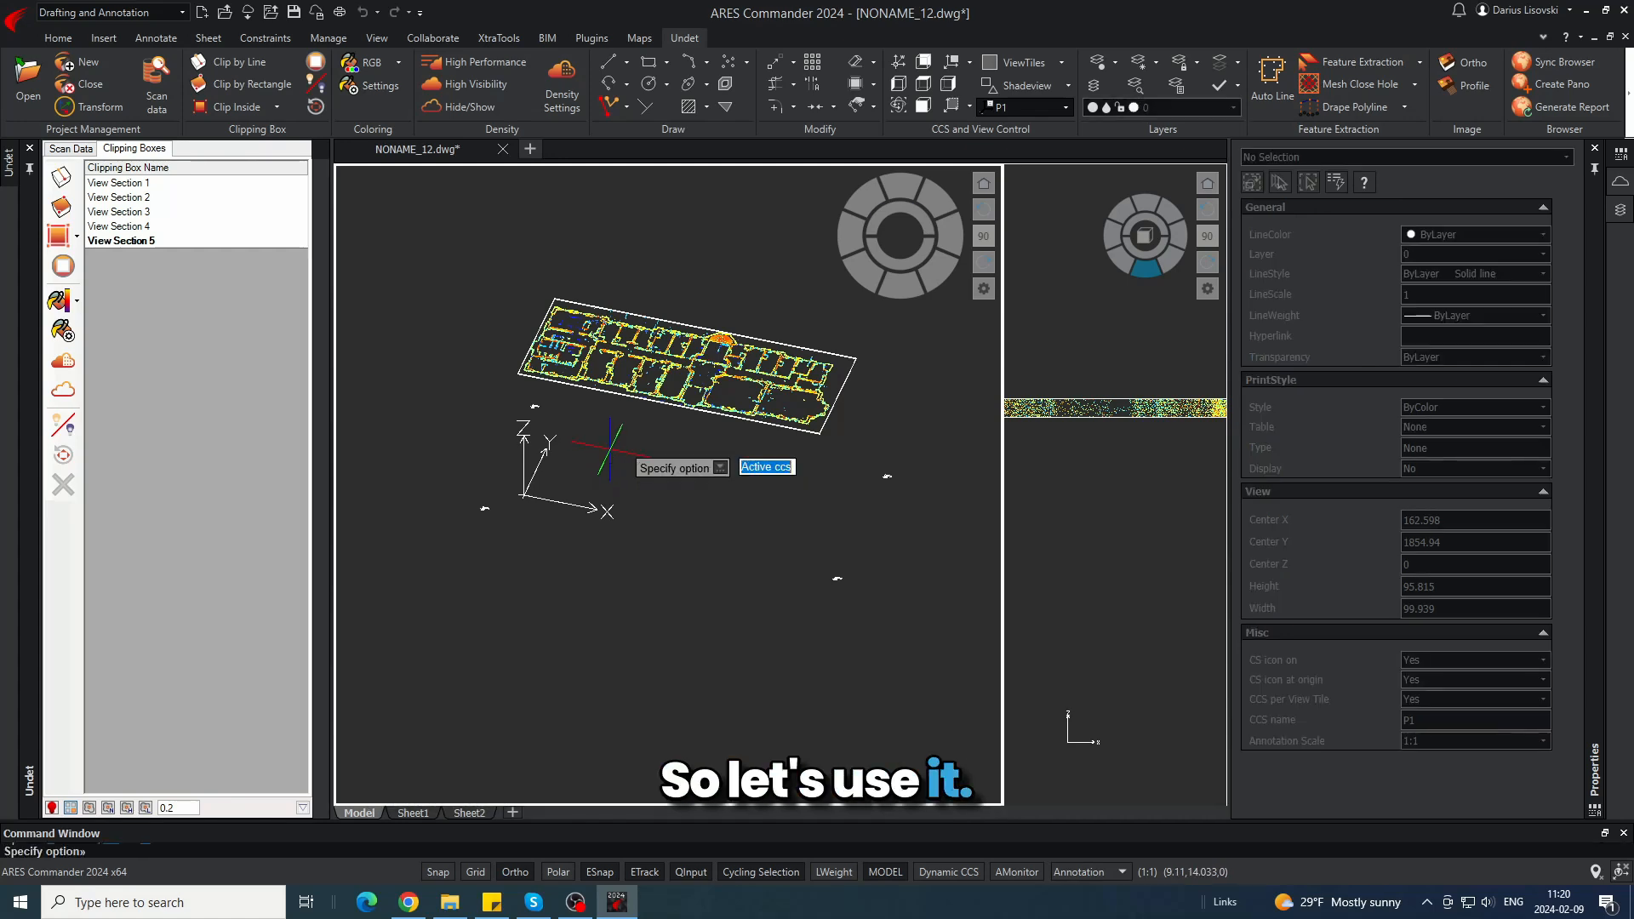
key(Return)
scroll(627, 455, up, 6)
middle_drag(750, 569, 623, 385)
scroll(840, 391, down, 3)
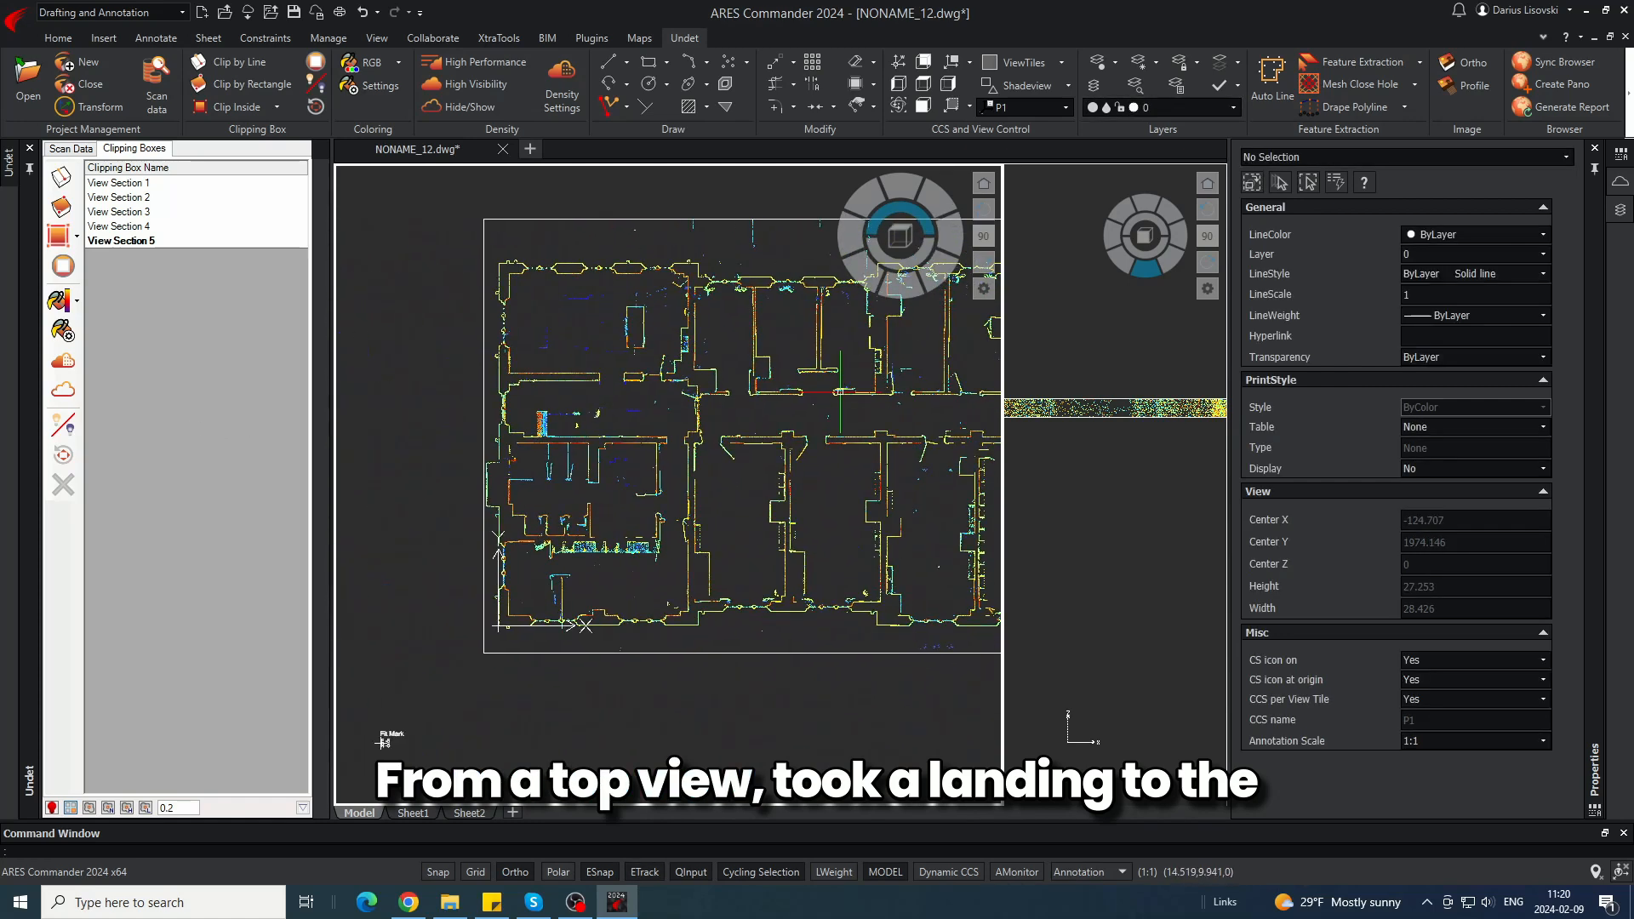
middle_drag(891, 392, 791, 394)
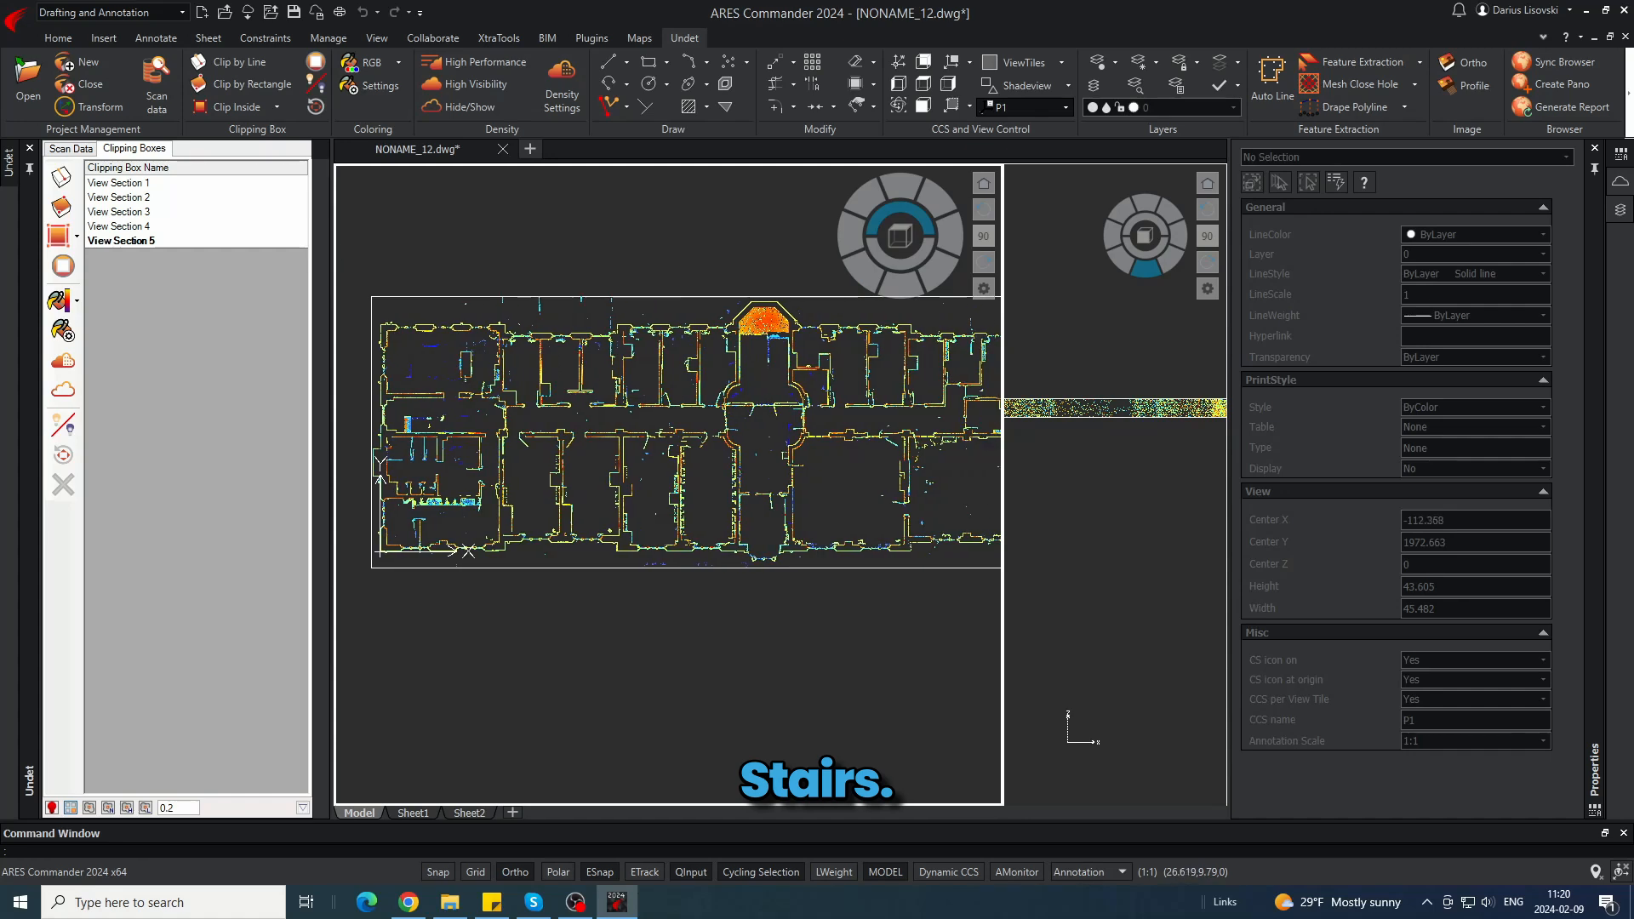
- Colour the first-floor point cloud slice by RGB
scroll(654, 424, down, 1)
middle_drag(680, 427, 682, 435)
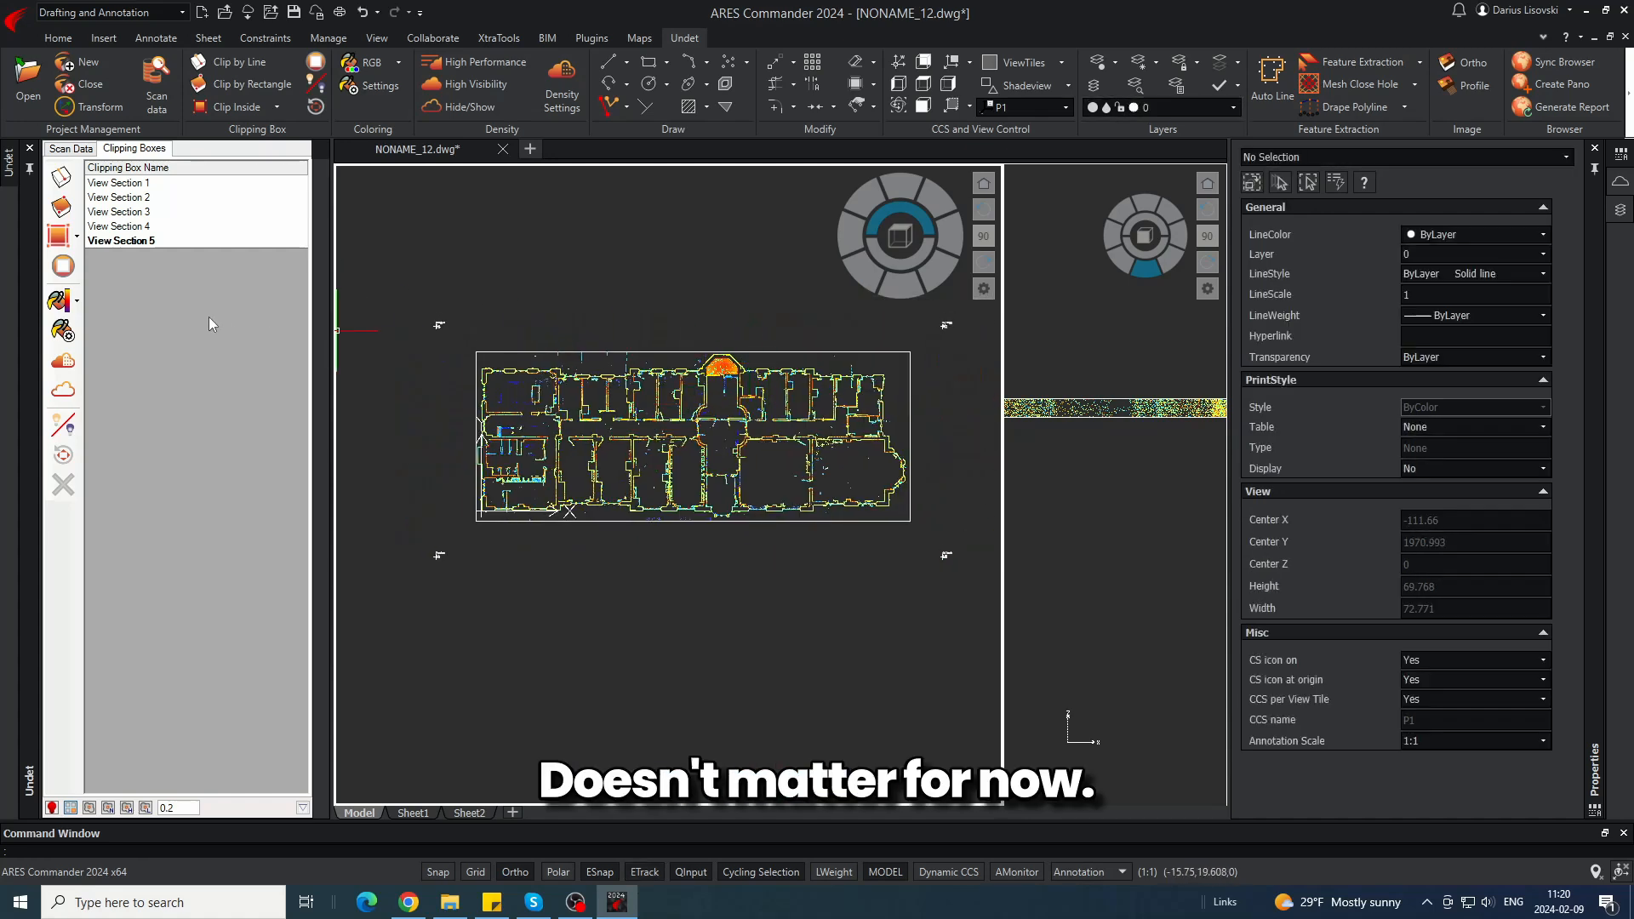
click(77, 302)
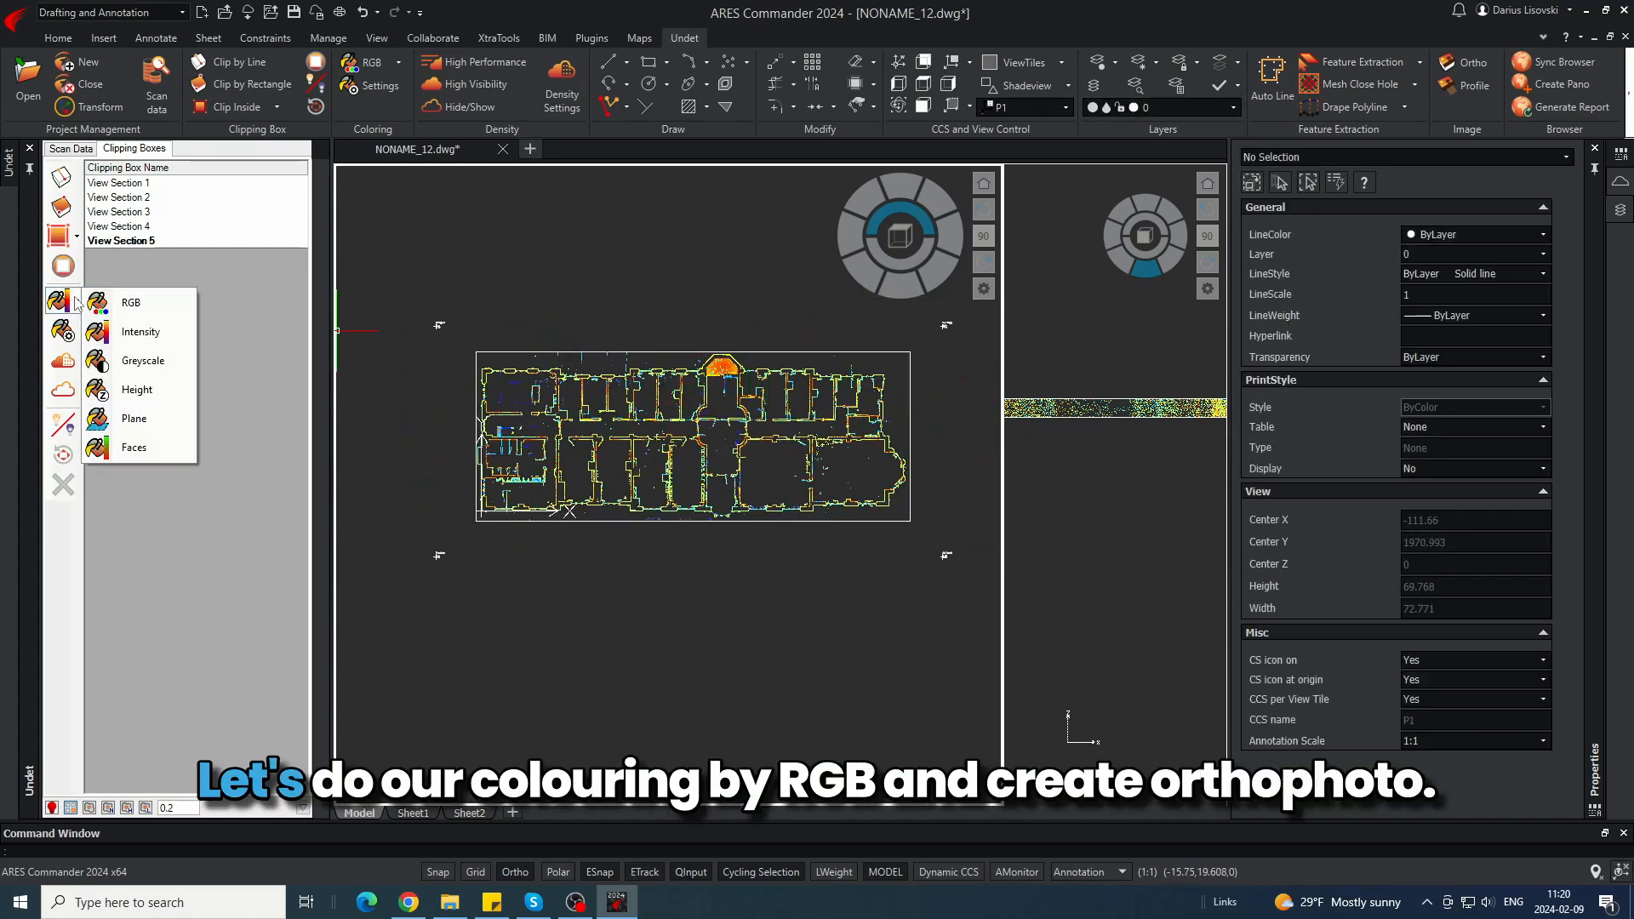
click(129, 303)
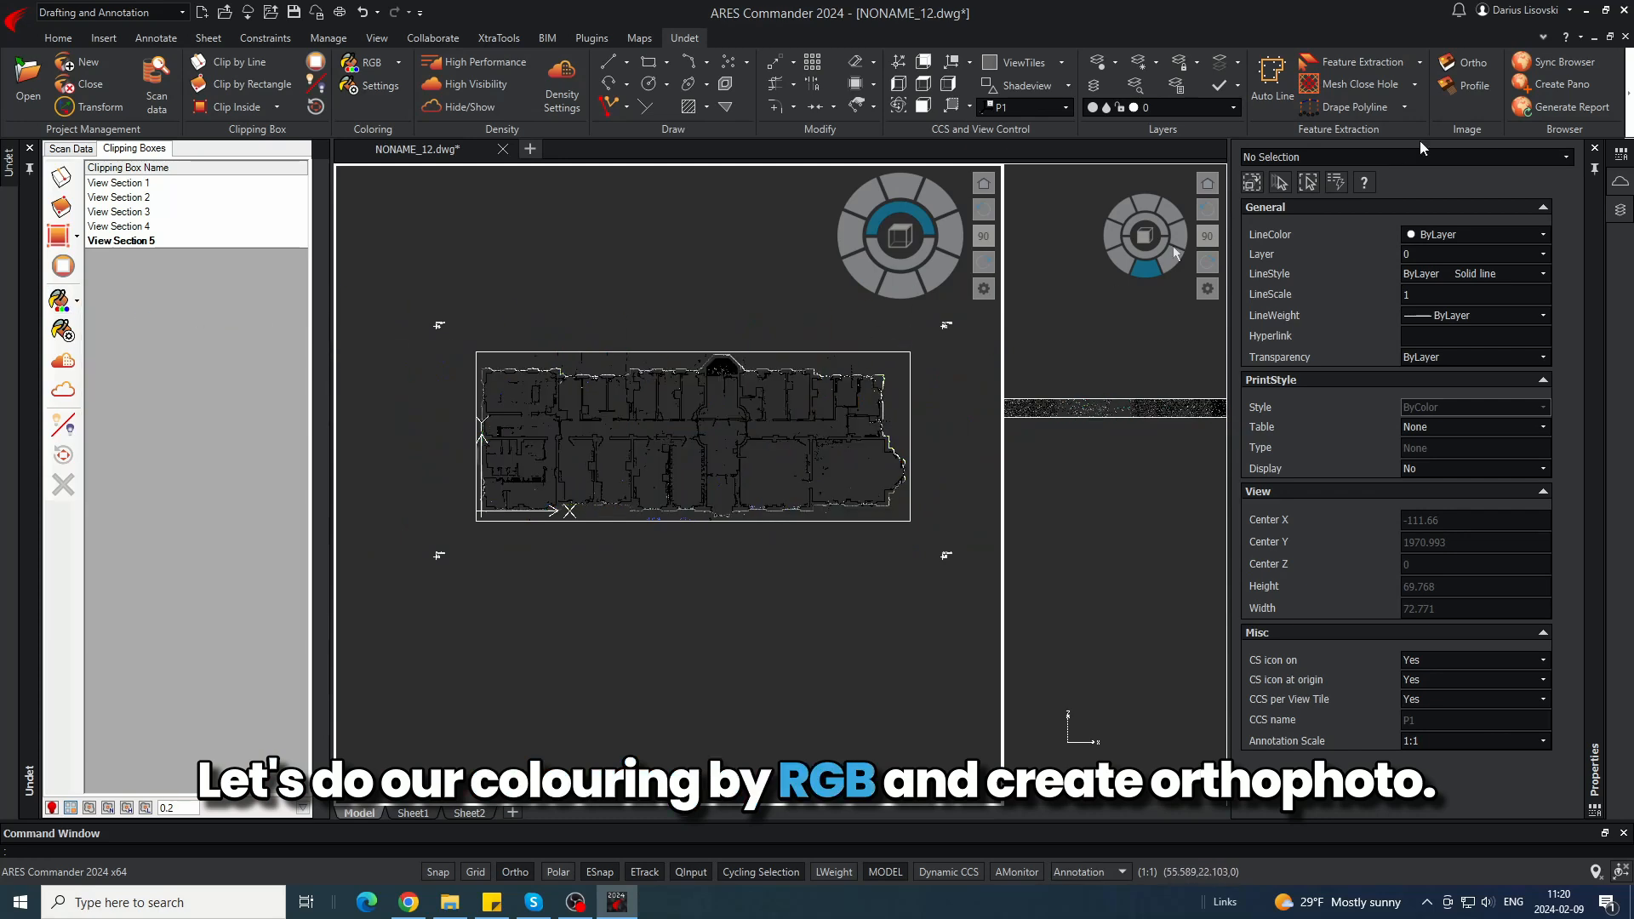
- Create an orthophoto of the first-floor slice, with its frame drawn slightly outside the clipping box on all sides
click(1478, 70)
click(857, 497)
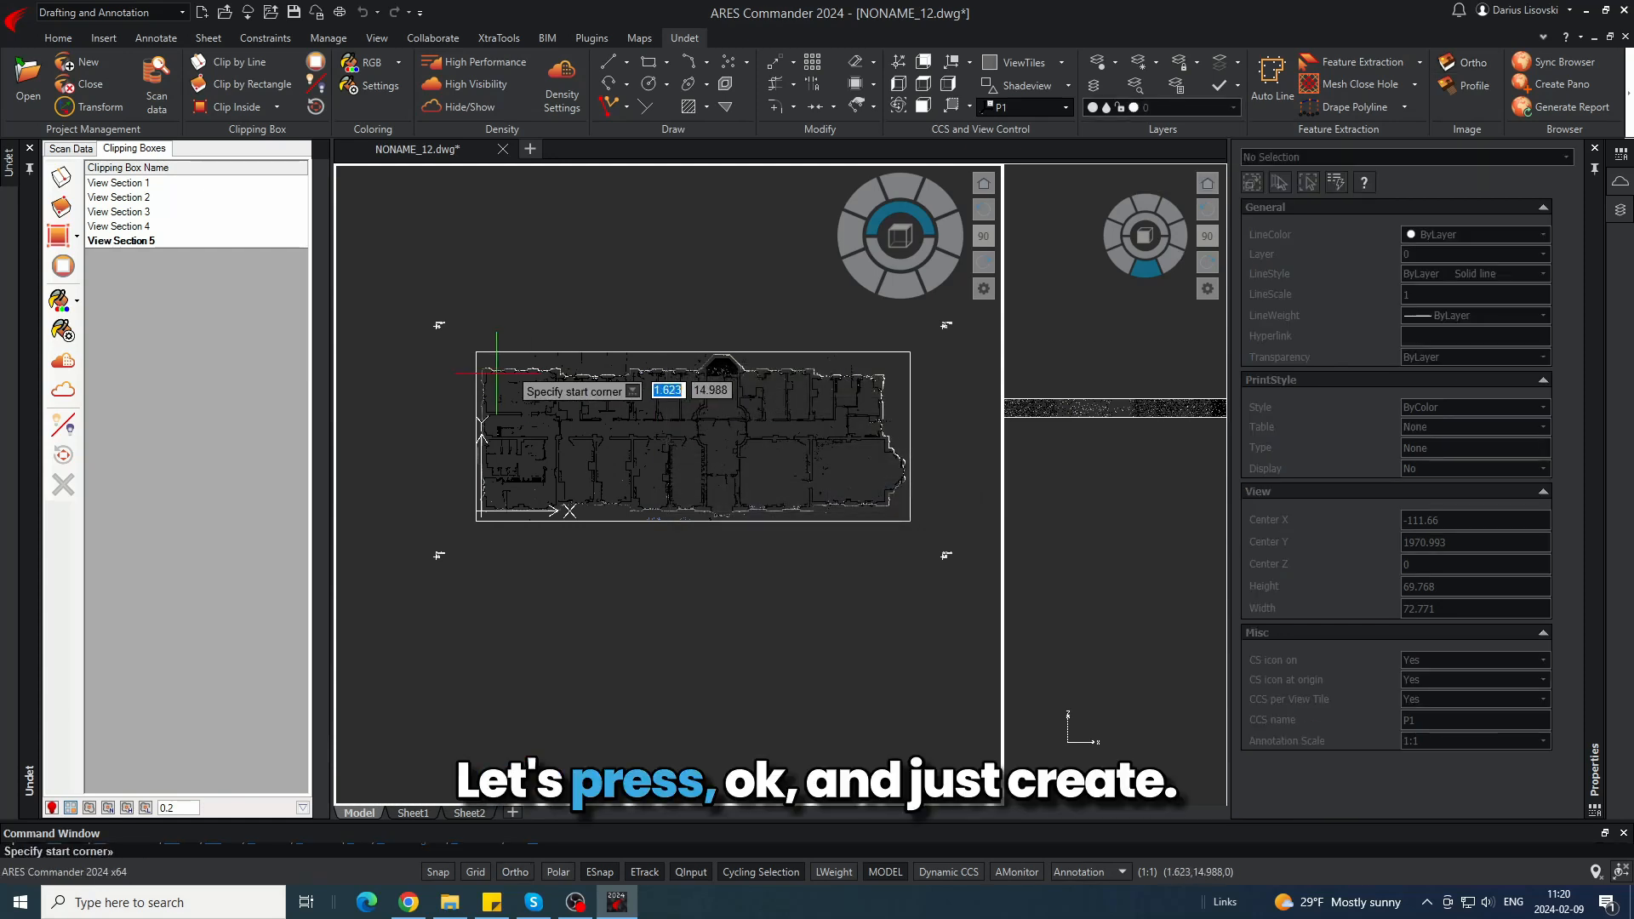
click(466, 342)
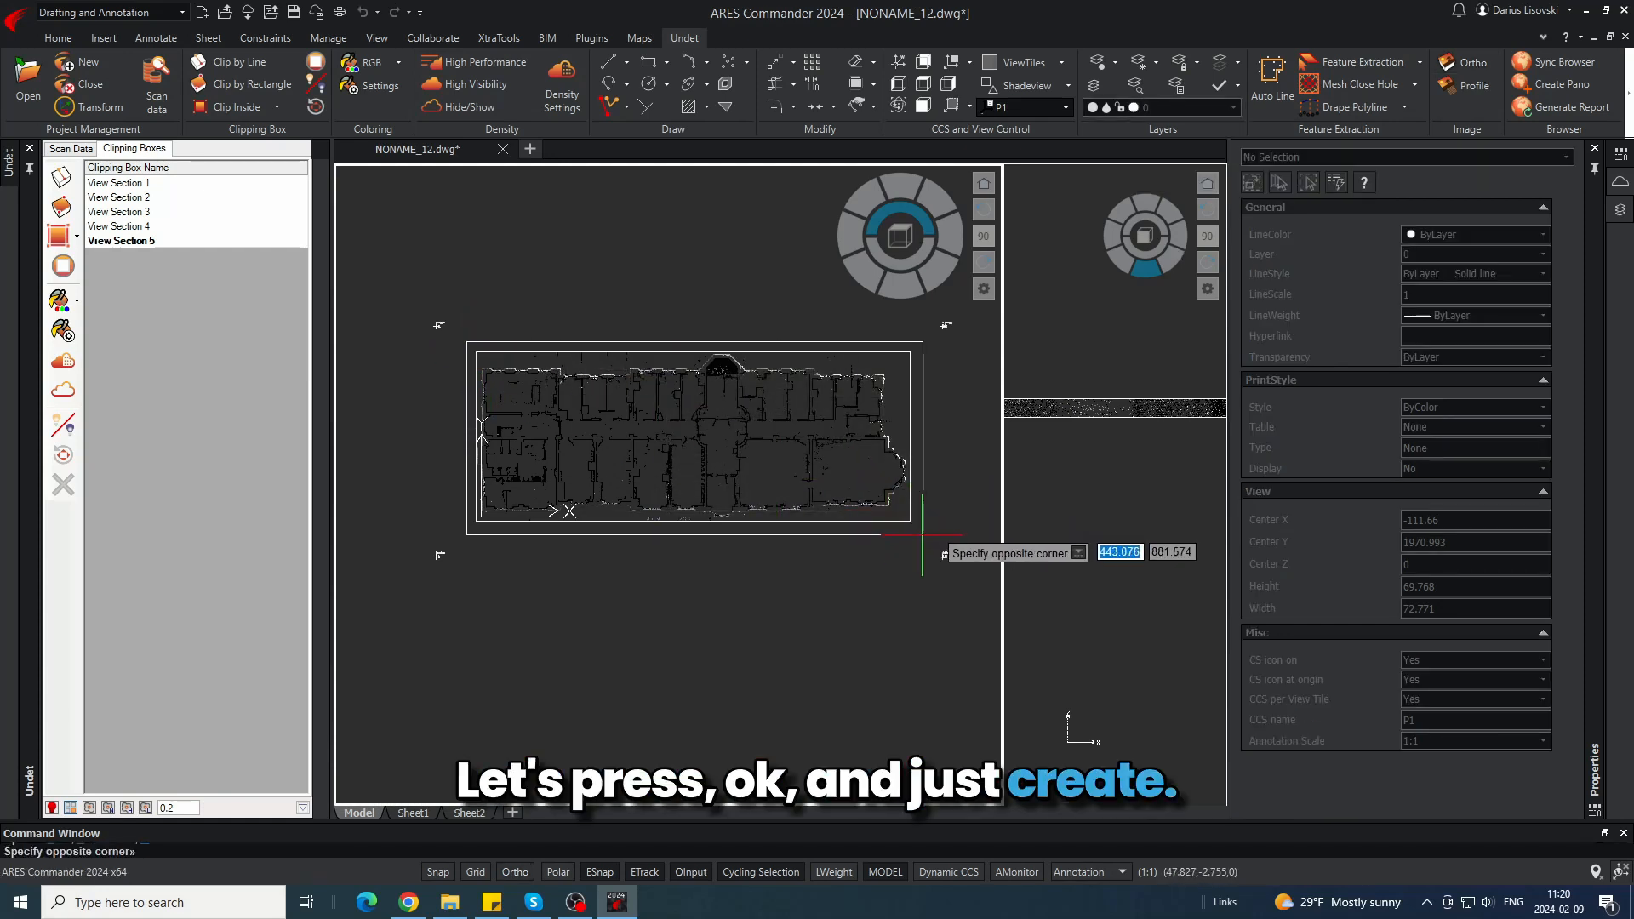
click(921, 534)
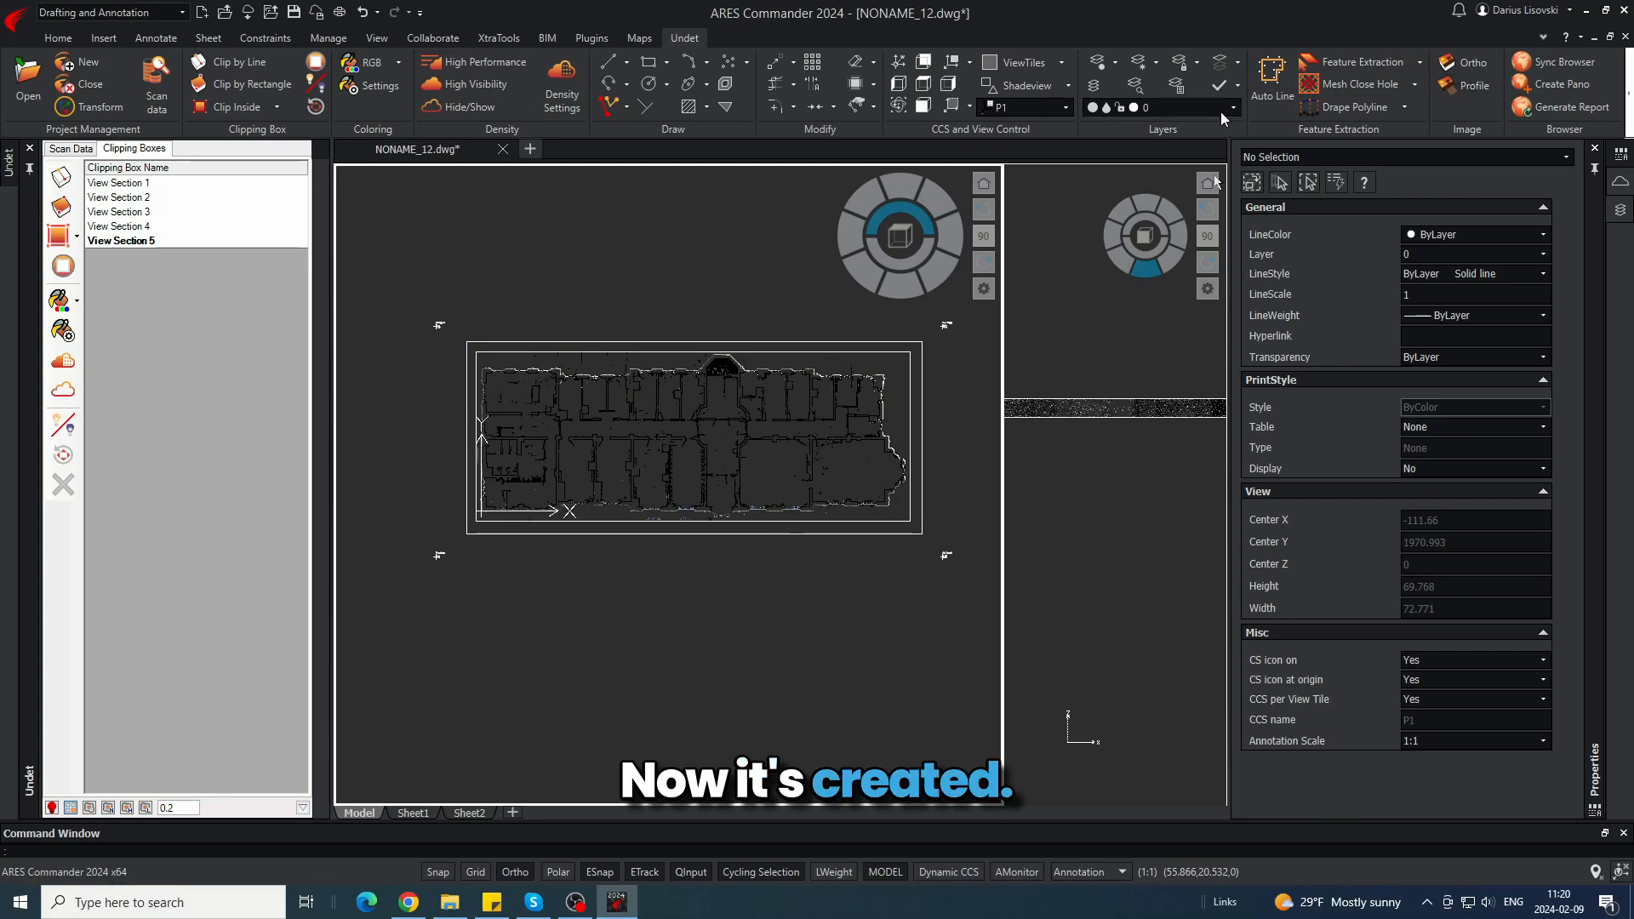
- Hide the point cloud and assign the new first-floor orthophoto to layer P2
click(460, 106)
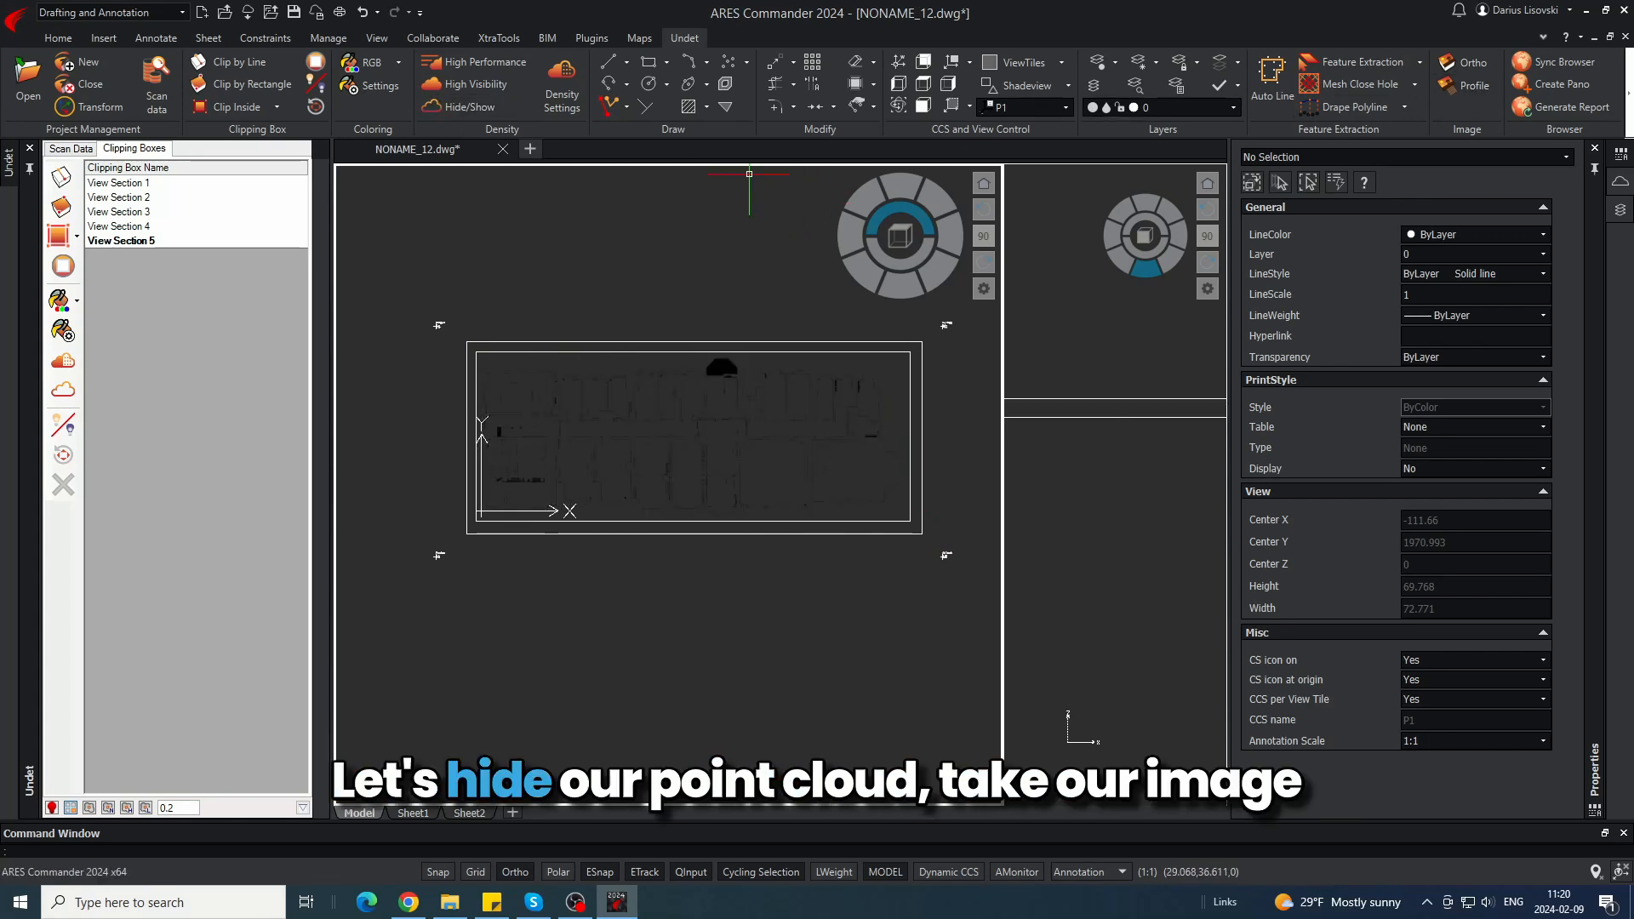
click(907, 371)
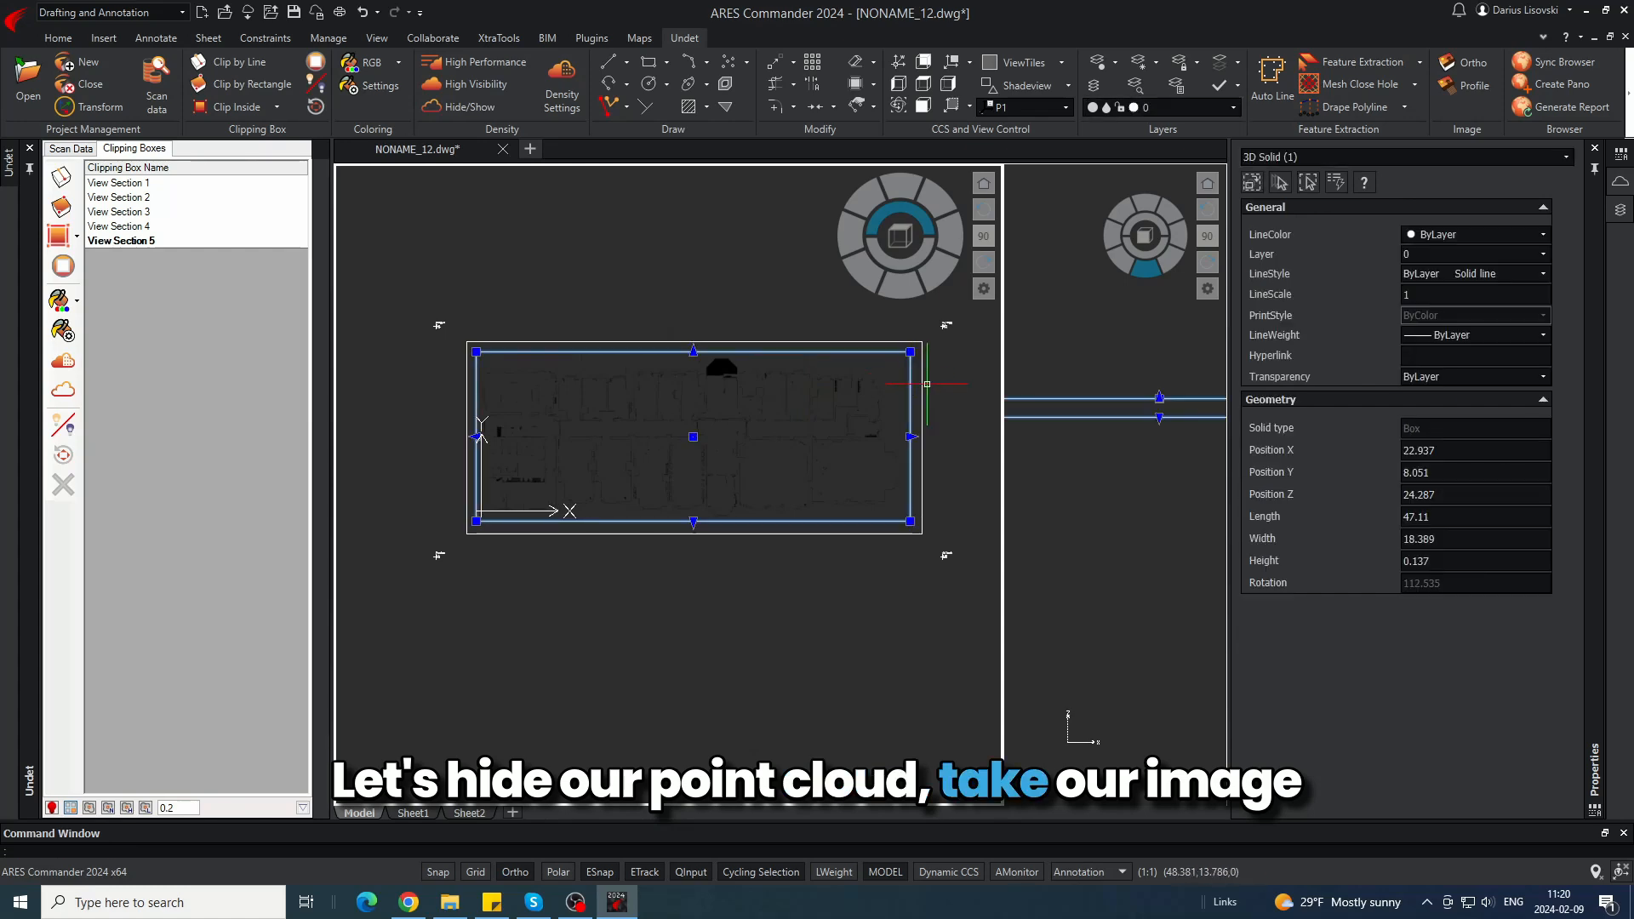
key(Escape)
click(922, 384)
click(1542, 254)
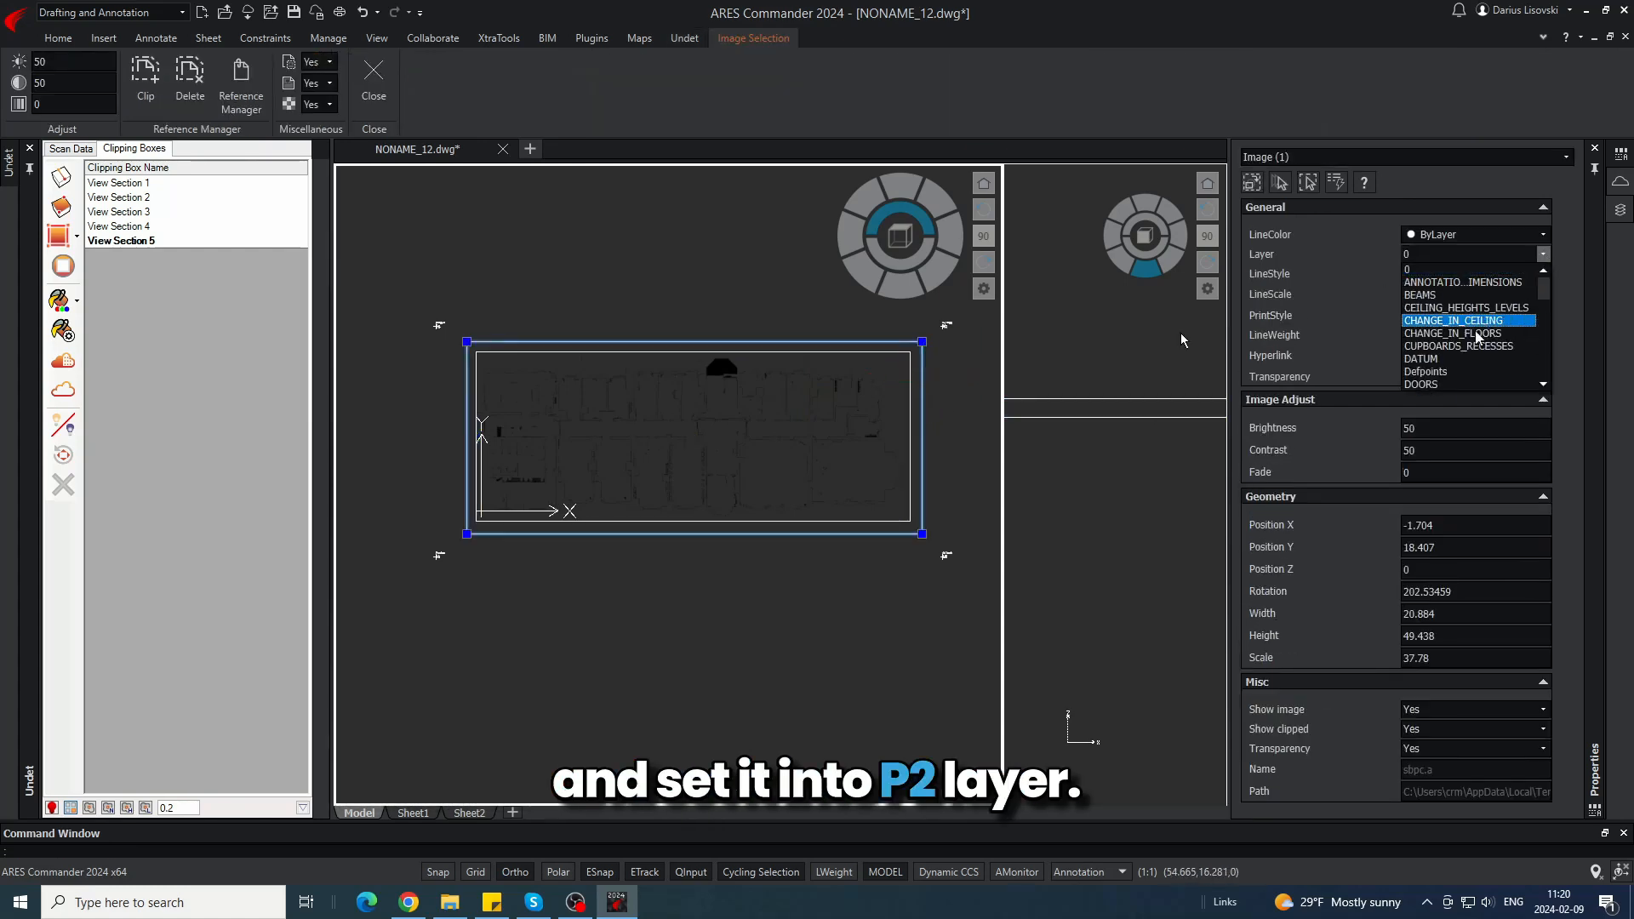
scroll(1181, 334, down, 3)
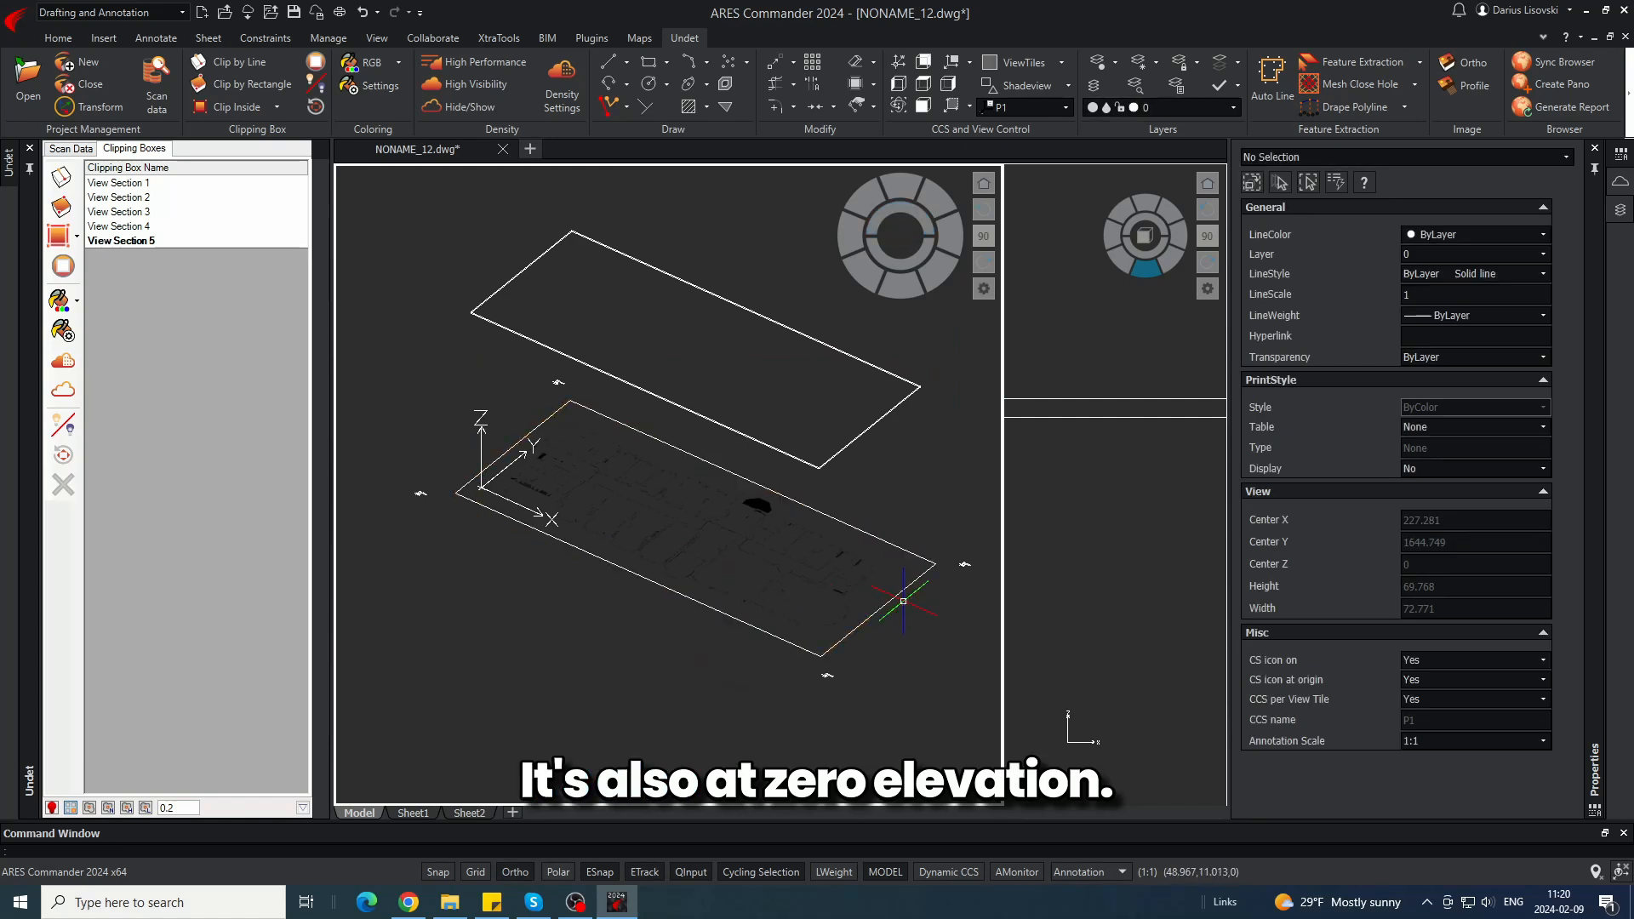
- Check the elevation of the first-floor orthophoto relative to coordinate system P1 in a 3D view
click(904, 601)
click(869, 597)
key(Escape)
shift+middle_drag(609, 503, 711, 516)
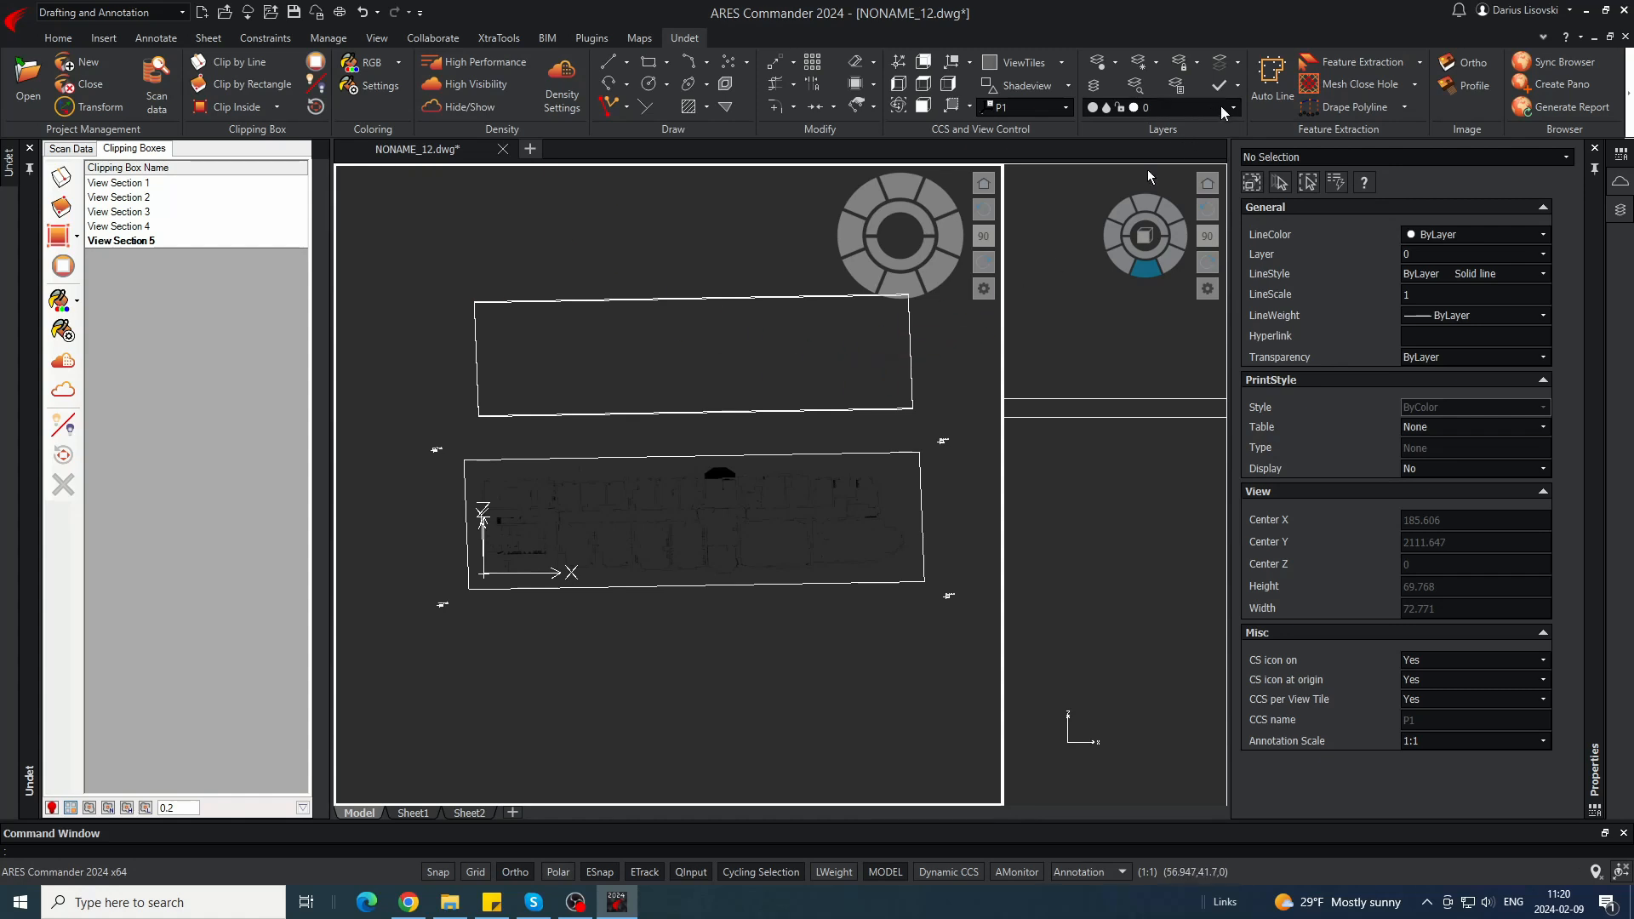
shift+middle_drag(880, 491, 756, 456)
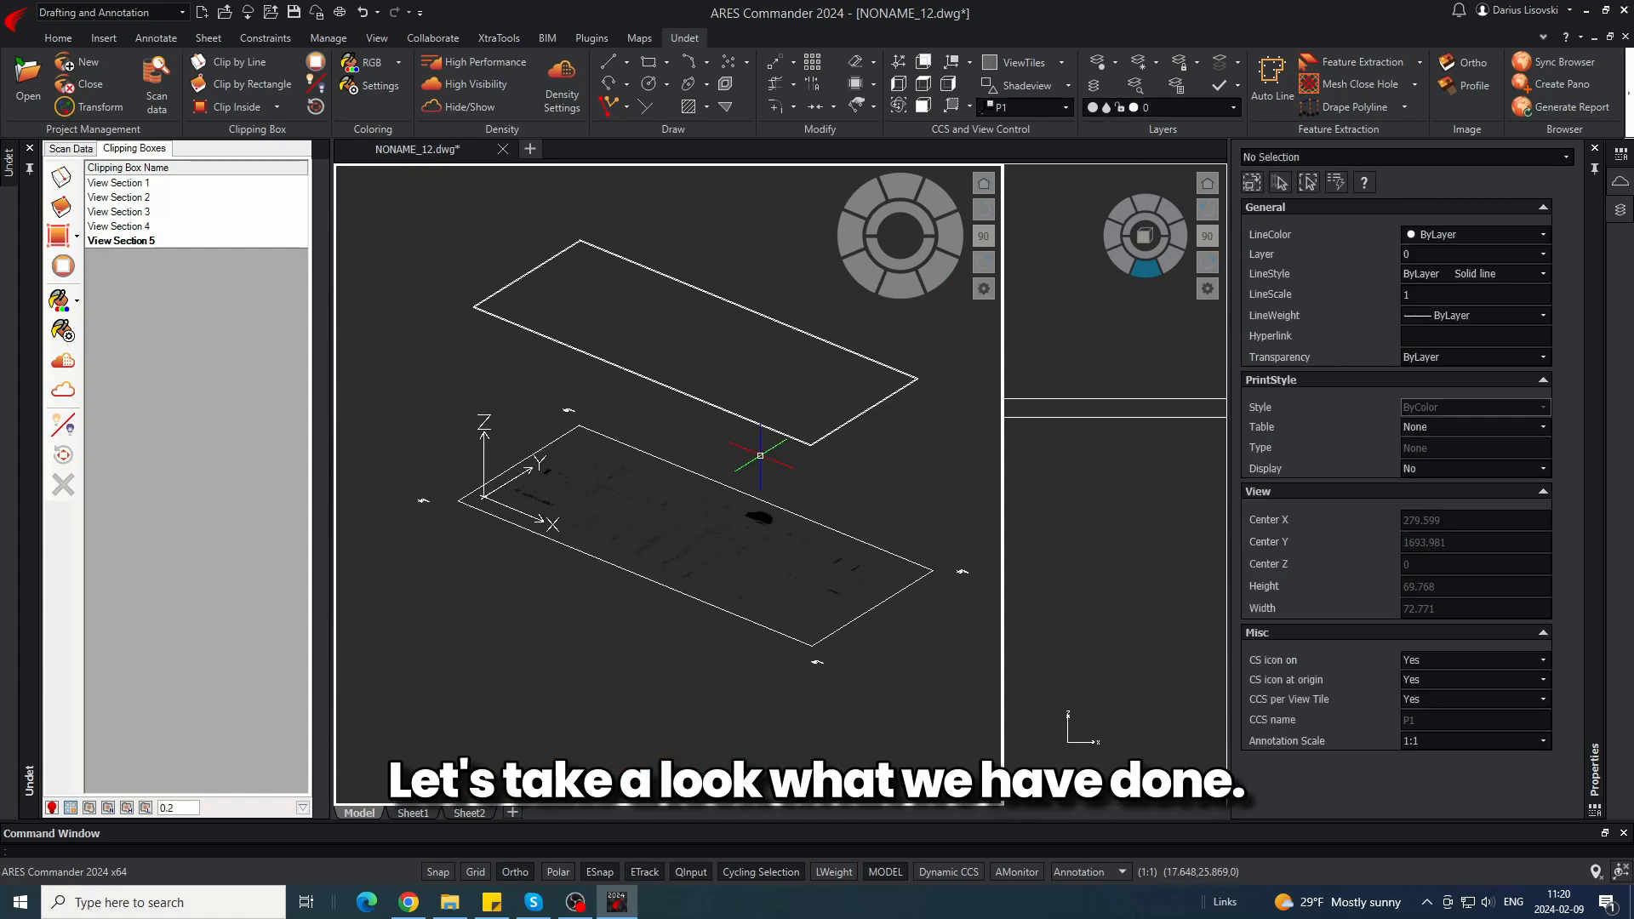
click(1064, 102)
click(1064, 102)
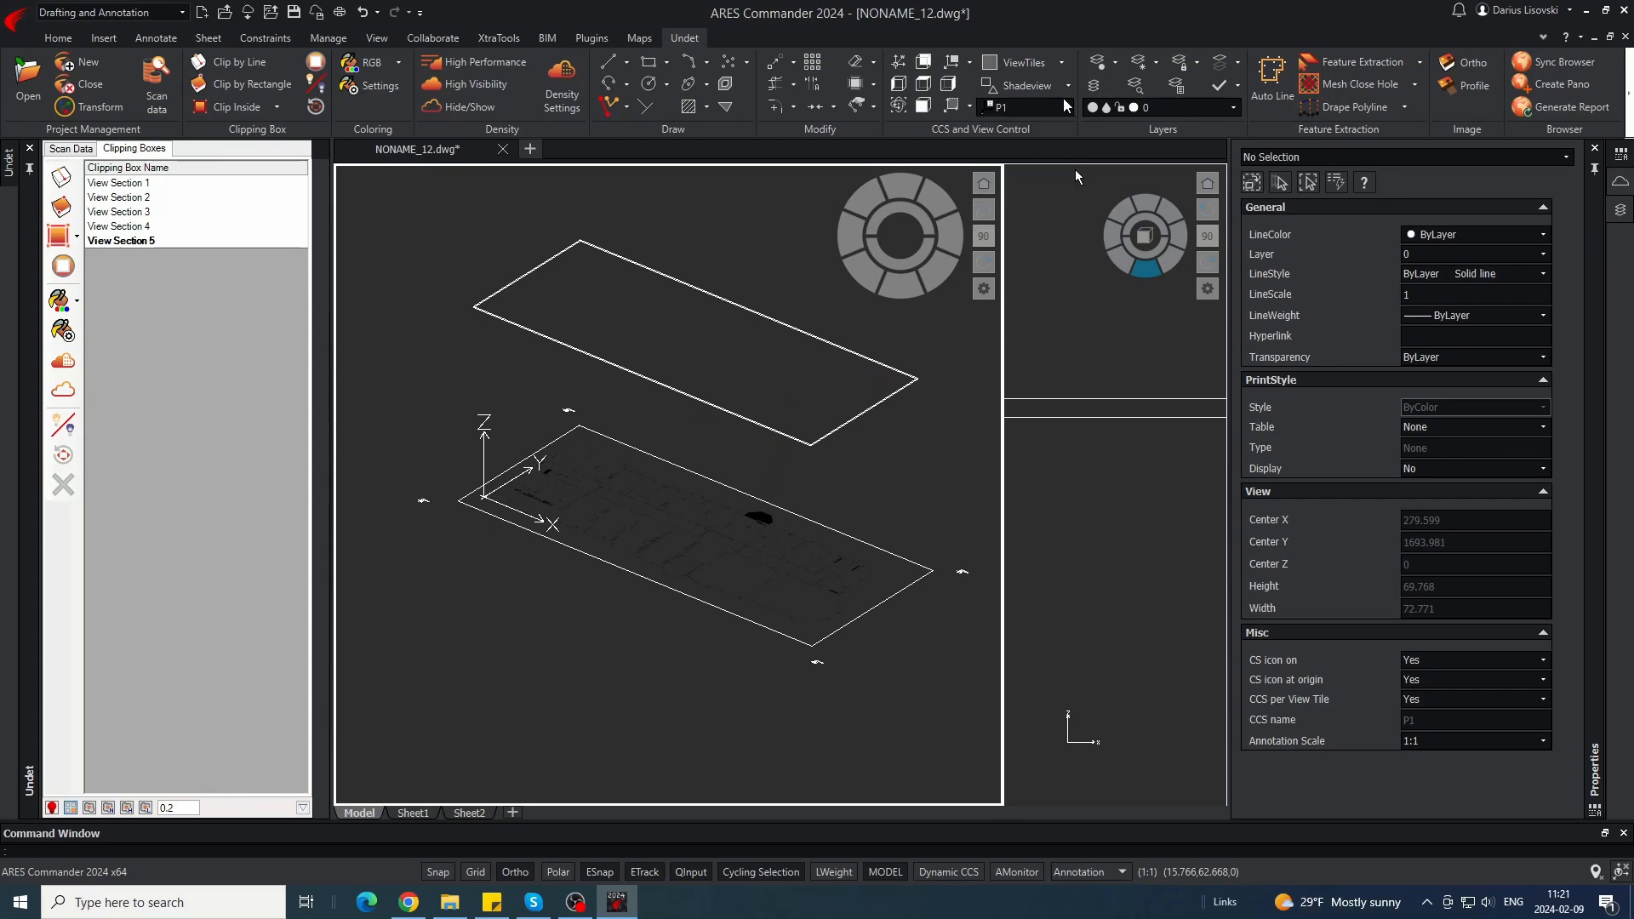
- Deactivate the View Section 5 clipping box and switch on layers E1, E2, P1, S1 and S2
click(164, 302)
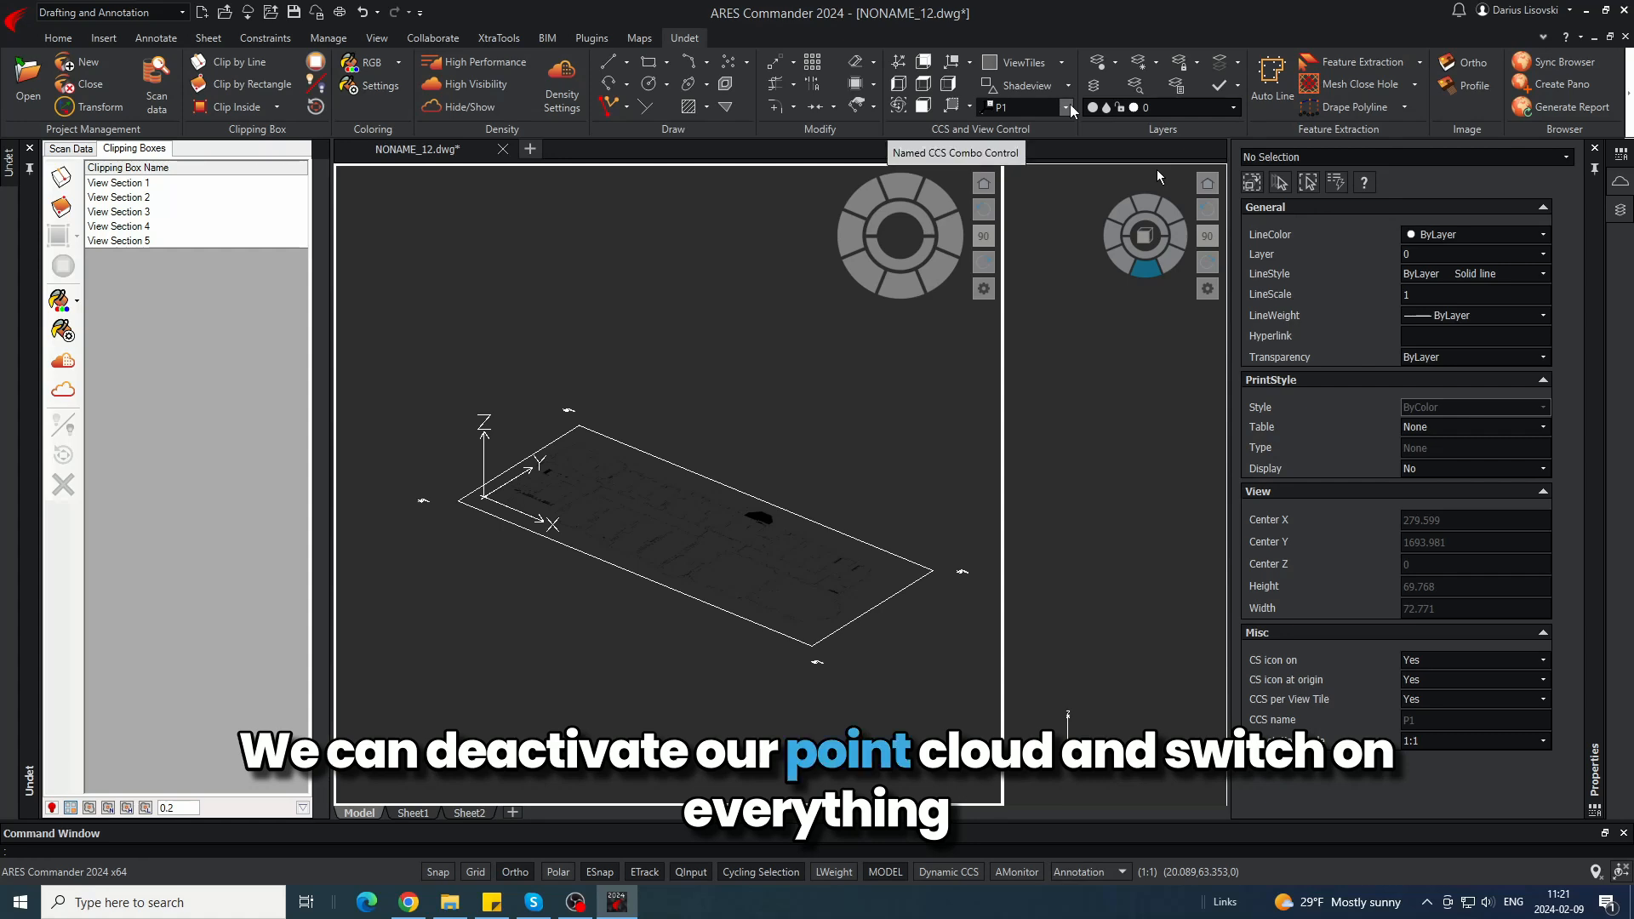
click(1233, 108)
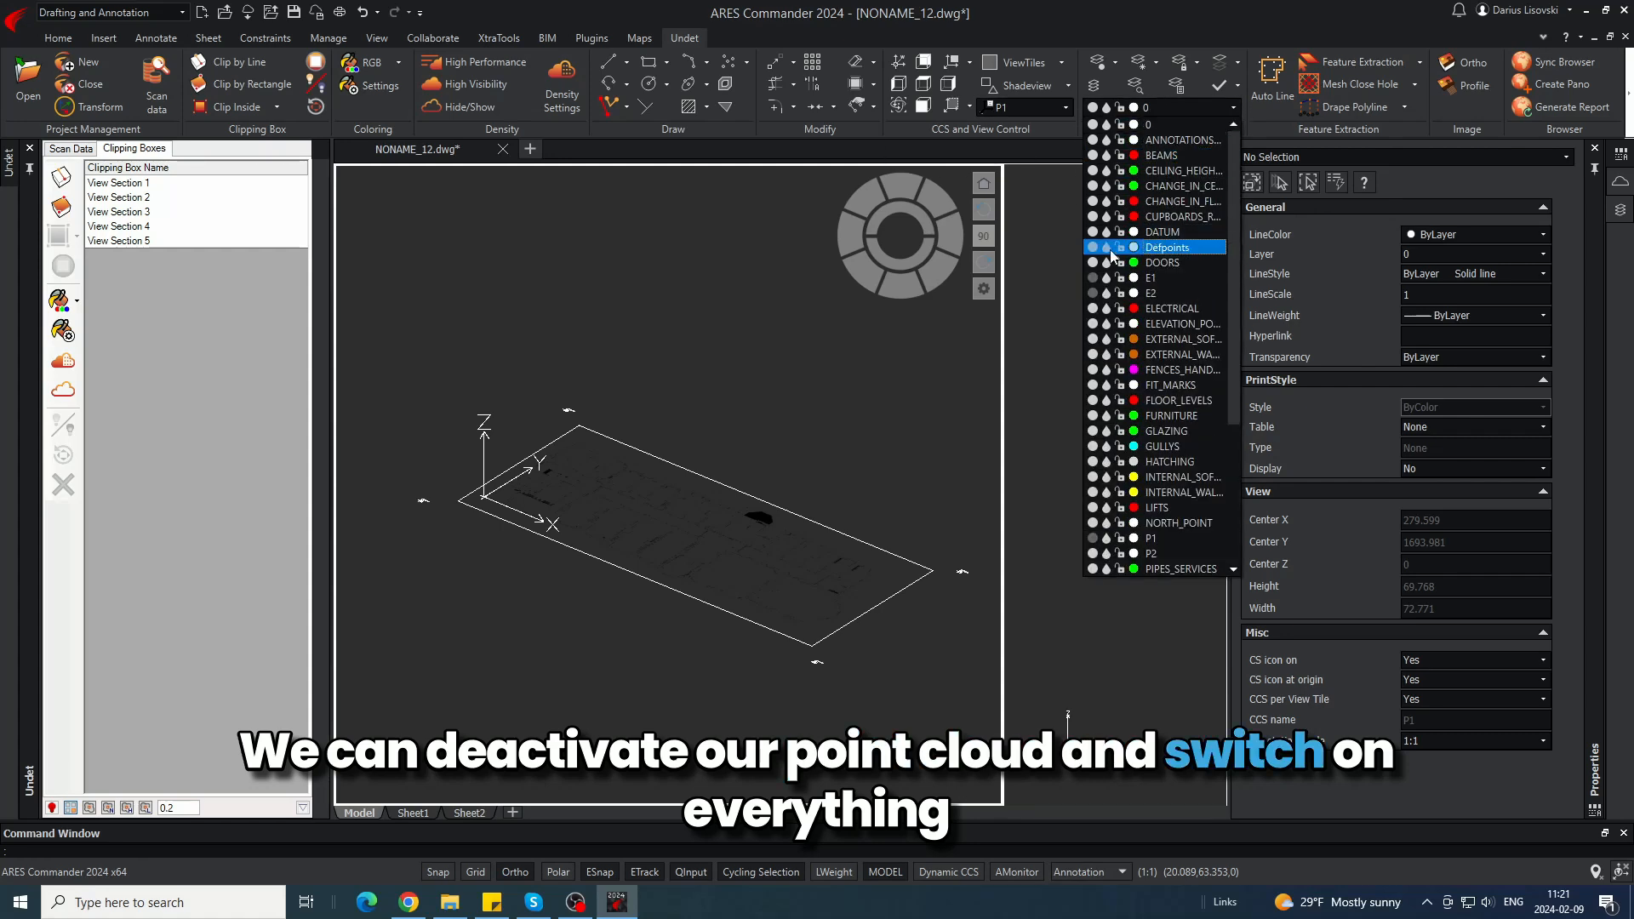
click(1092, 277)
click(1093, 292)
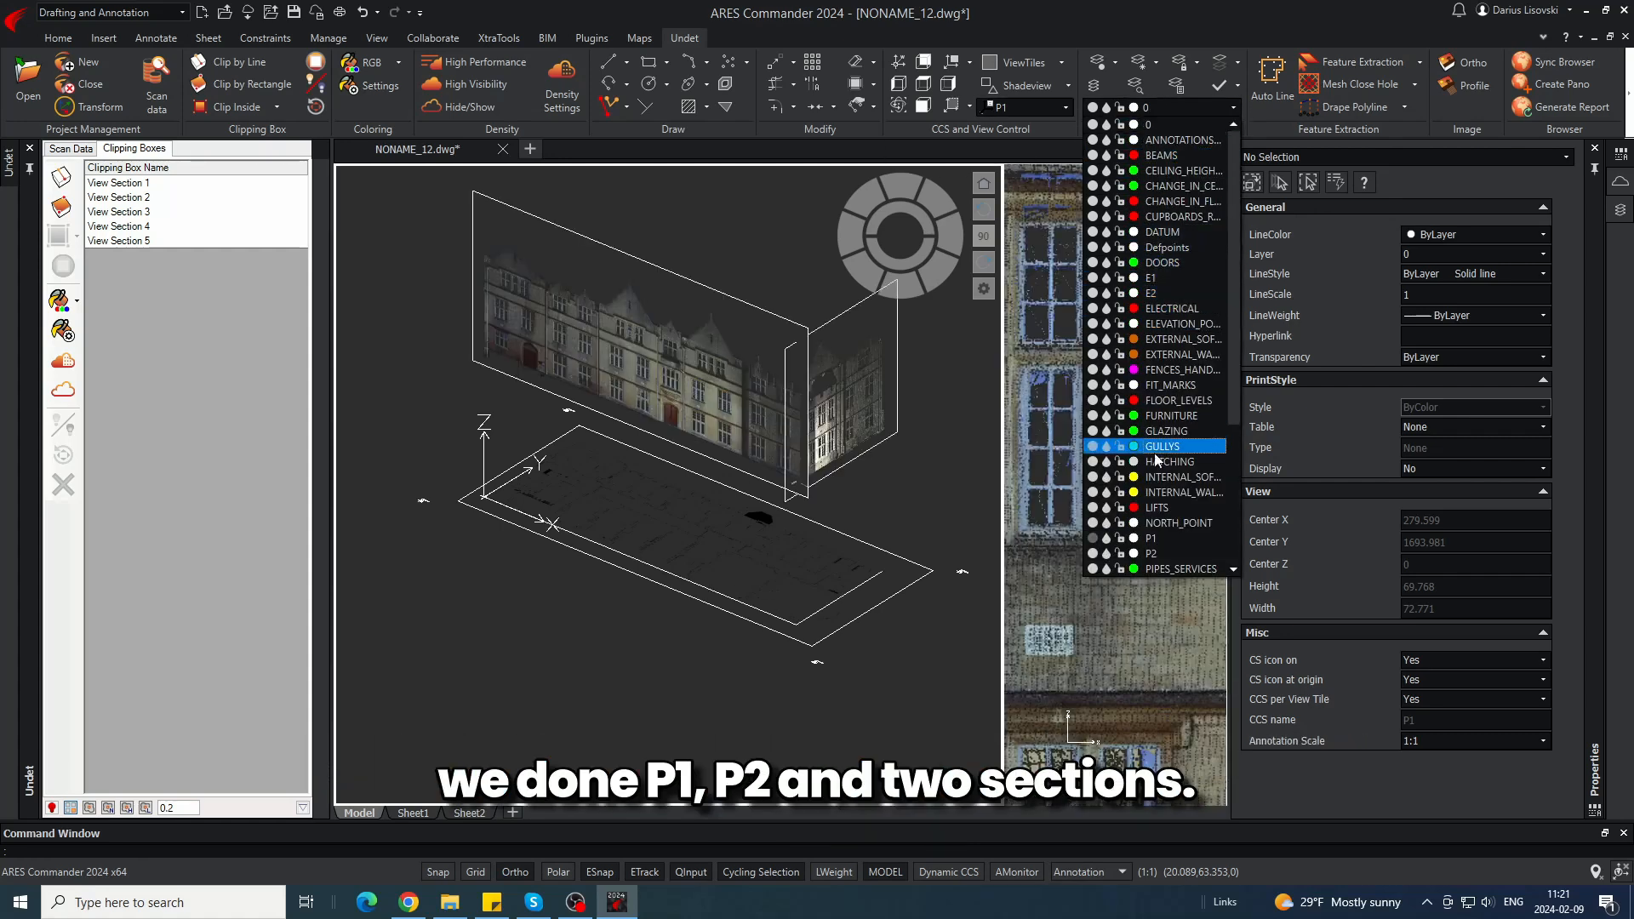
scroll(1097, 541, down, 5)
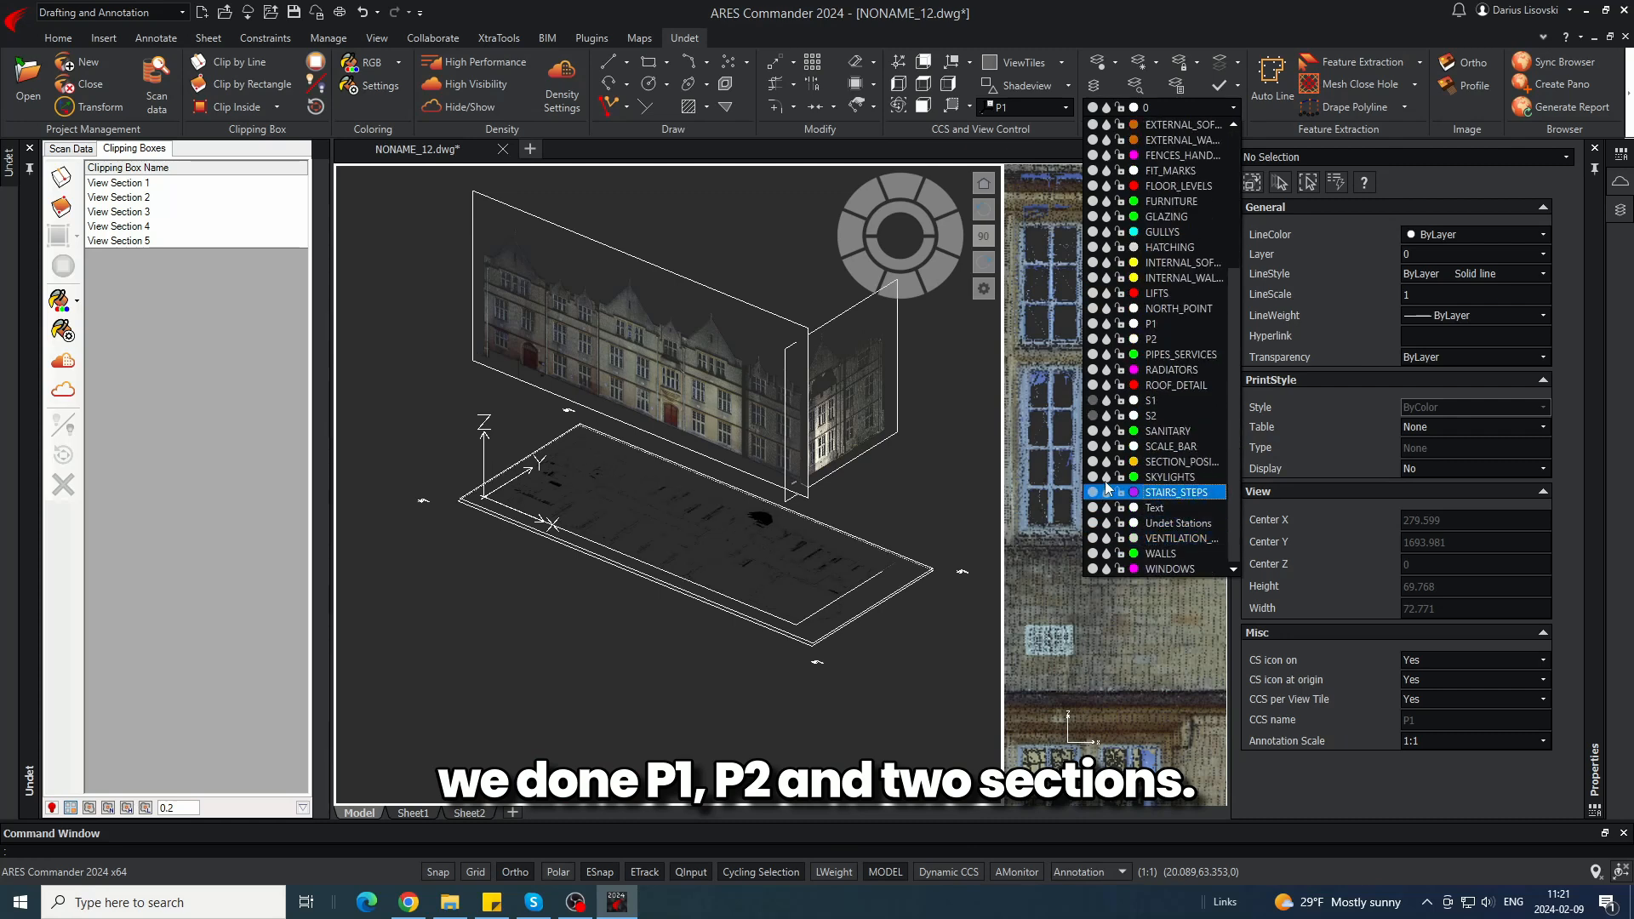
click(1092, 400)
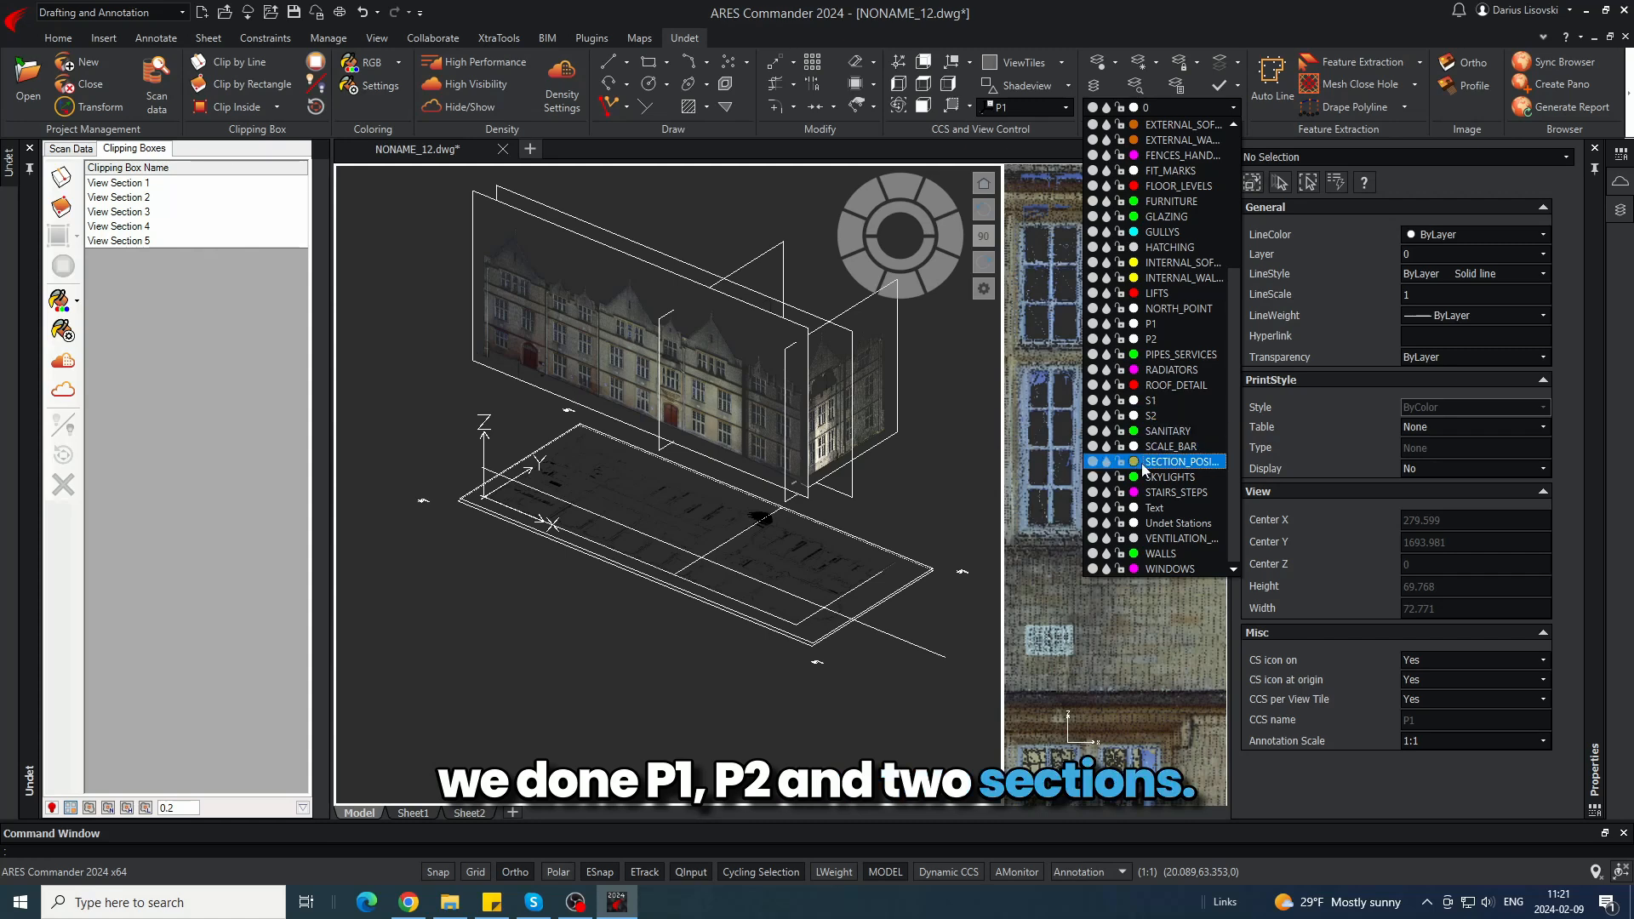
click(804, 548)
key(Escape)
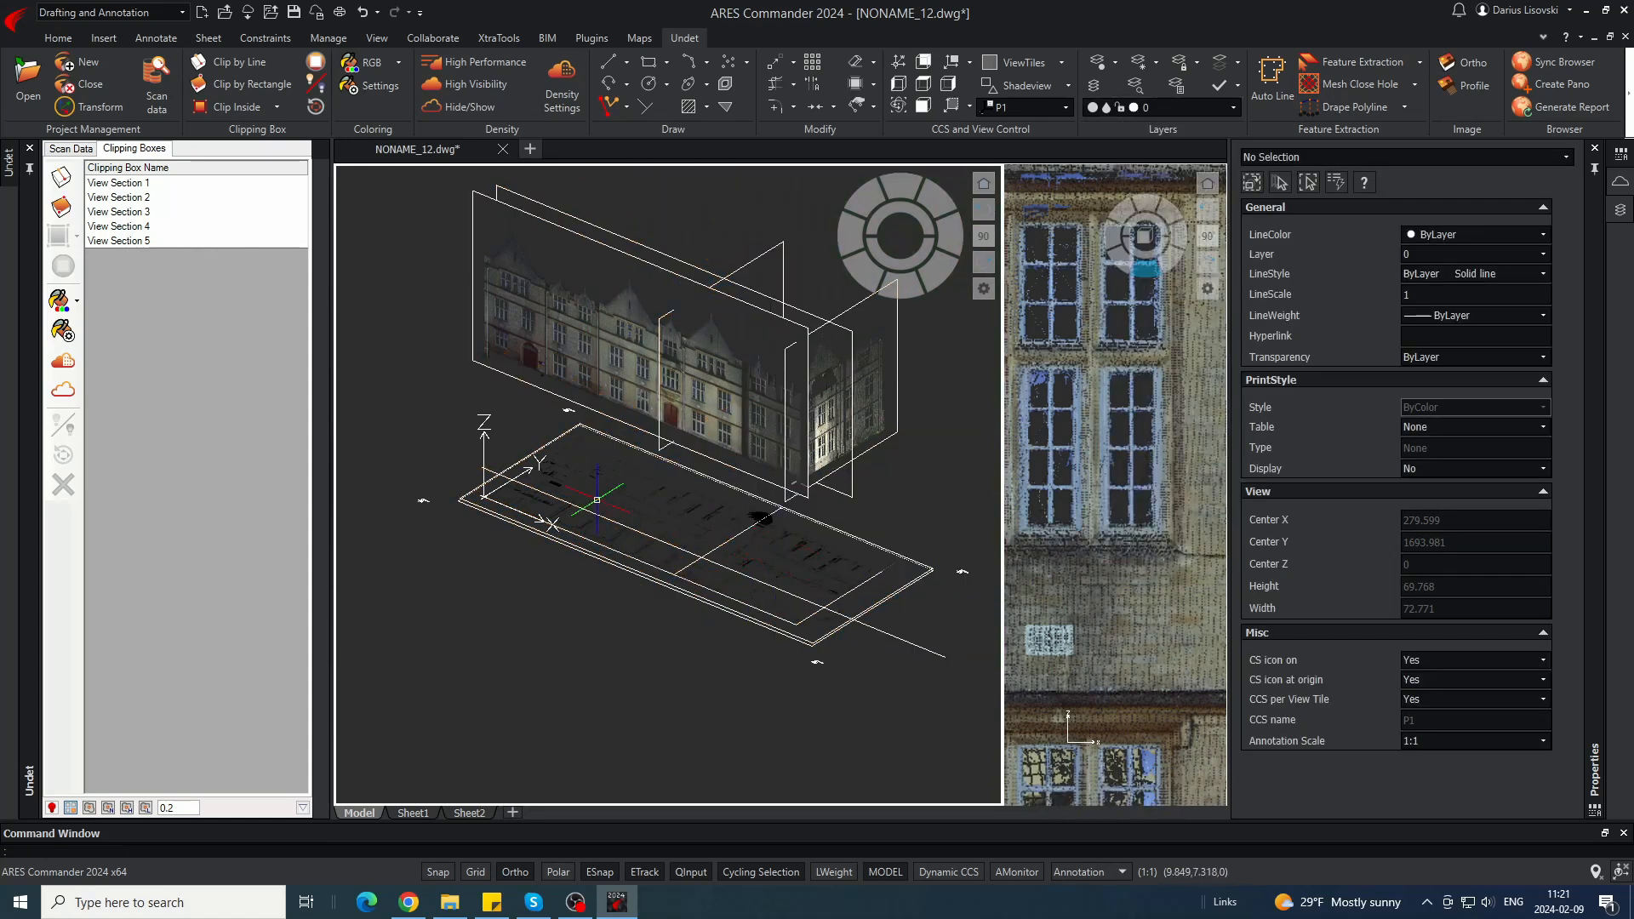
- Examine the ground and first floor plan orthophotos by orbiting the model and selecting both image frames
shift+middle_drag(517, 540, 733, 587)
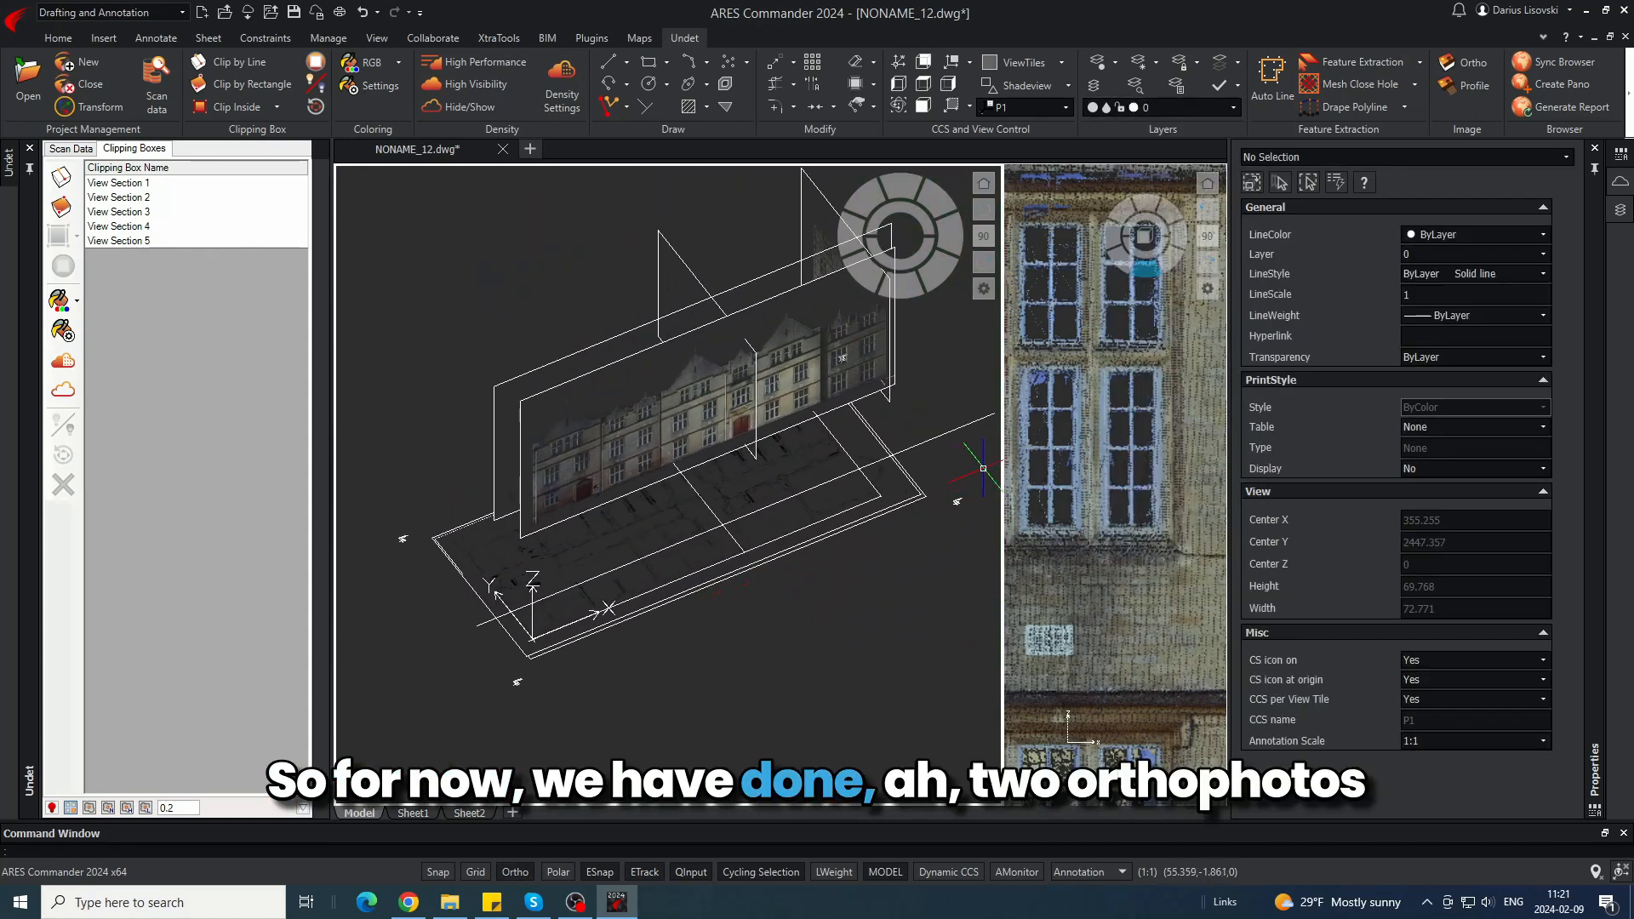
shift+middle_drag(983, 467, 787, 447)
scroll(935, 553, up, 5)
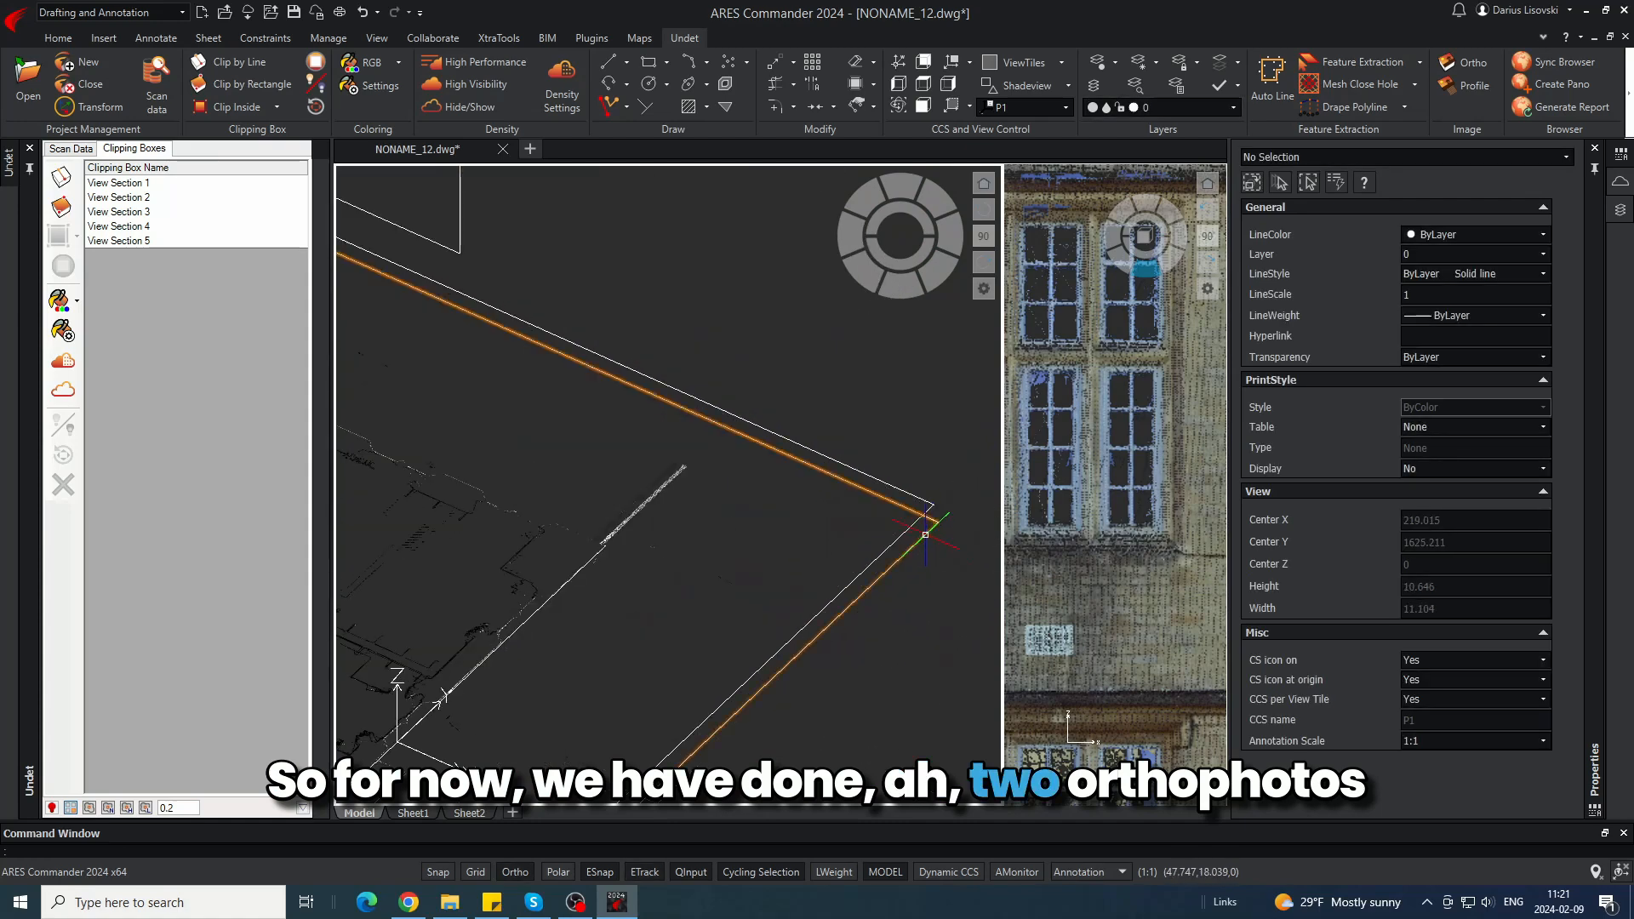
click(929, 508)
click(929, 506)
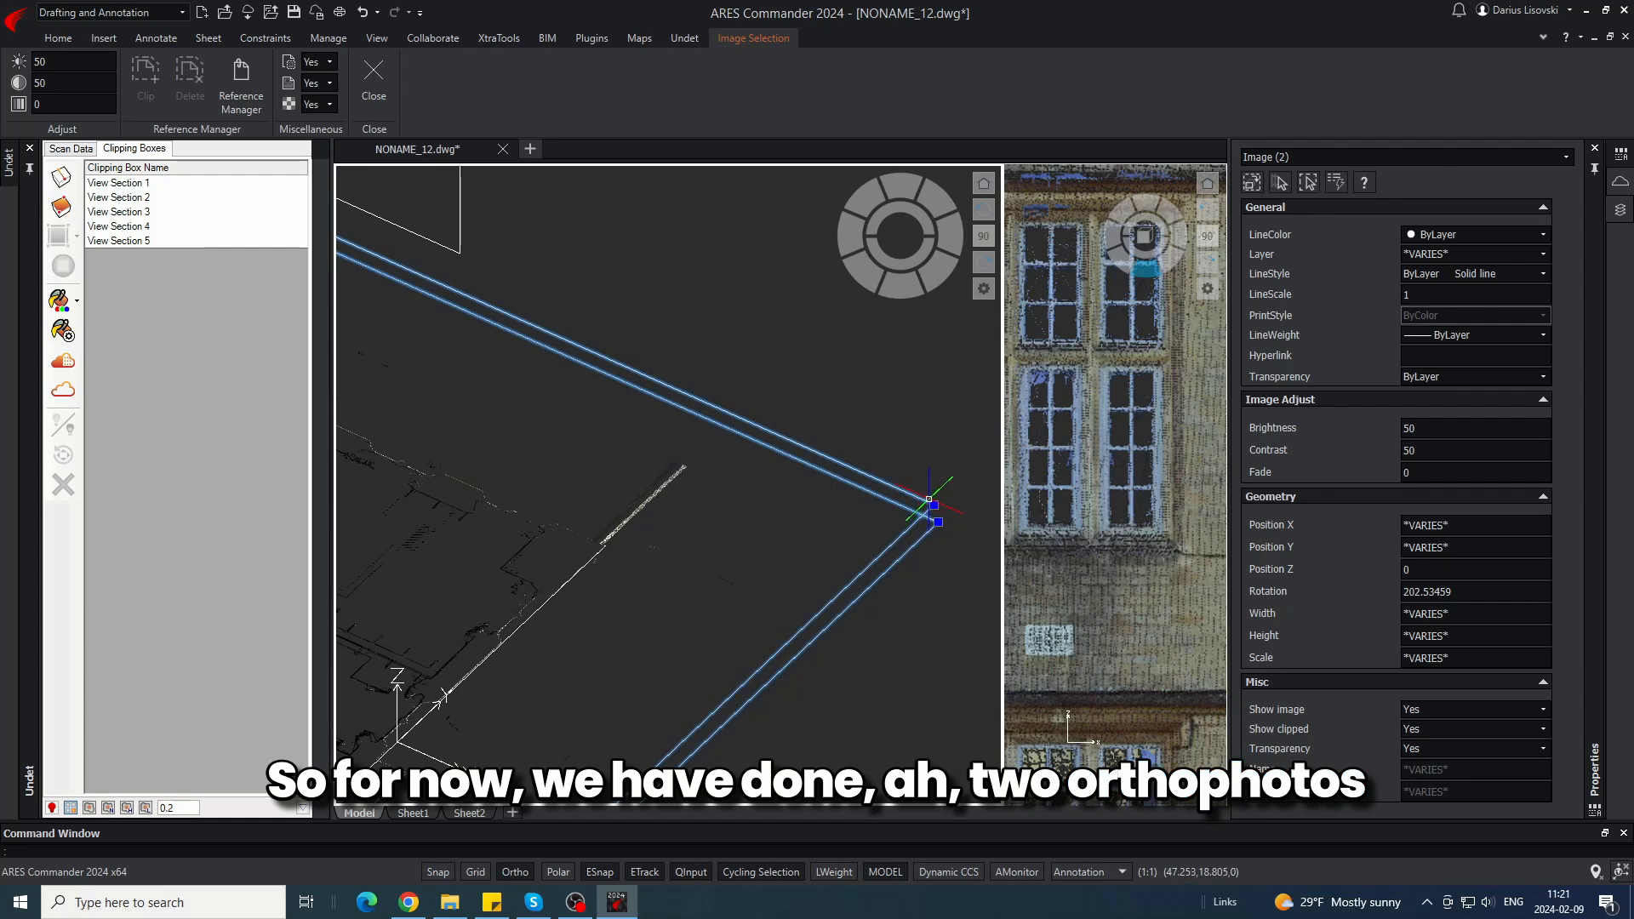
key(Escape)
scroll(942, 483, down, 5)
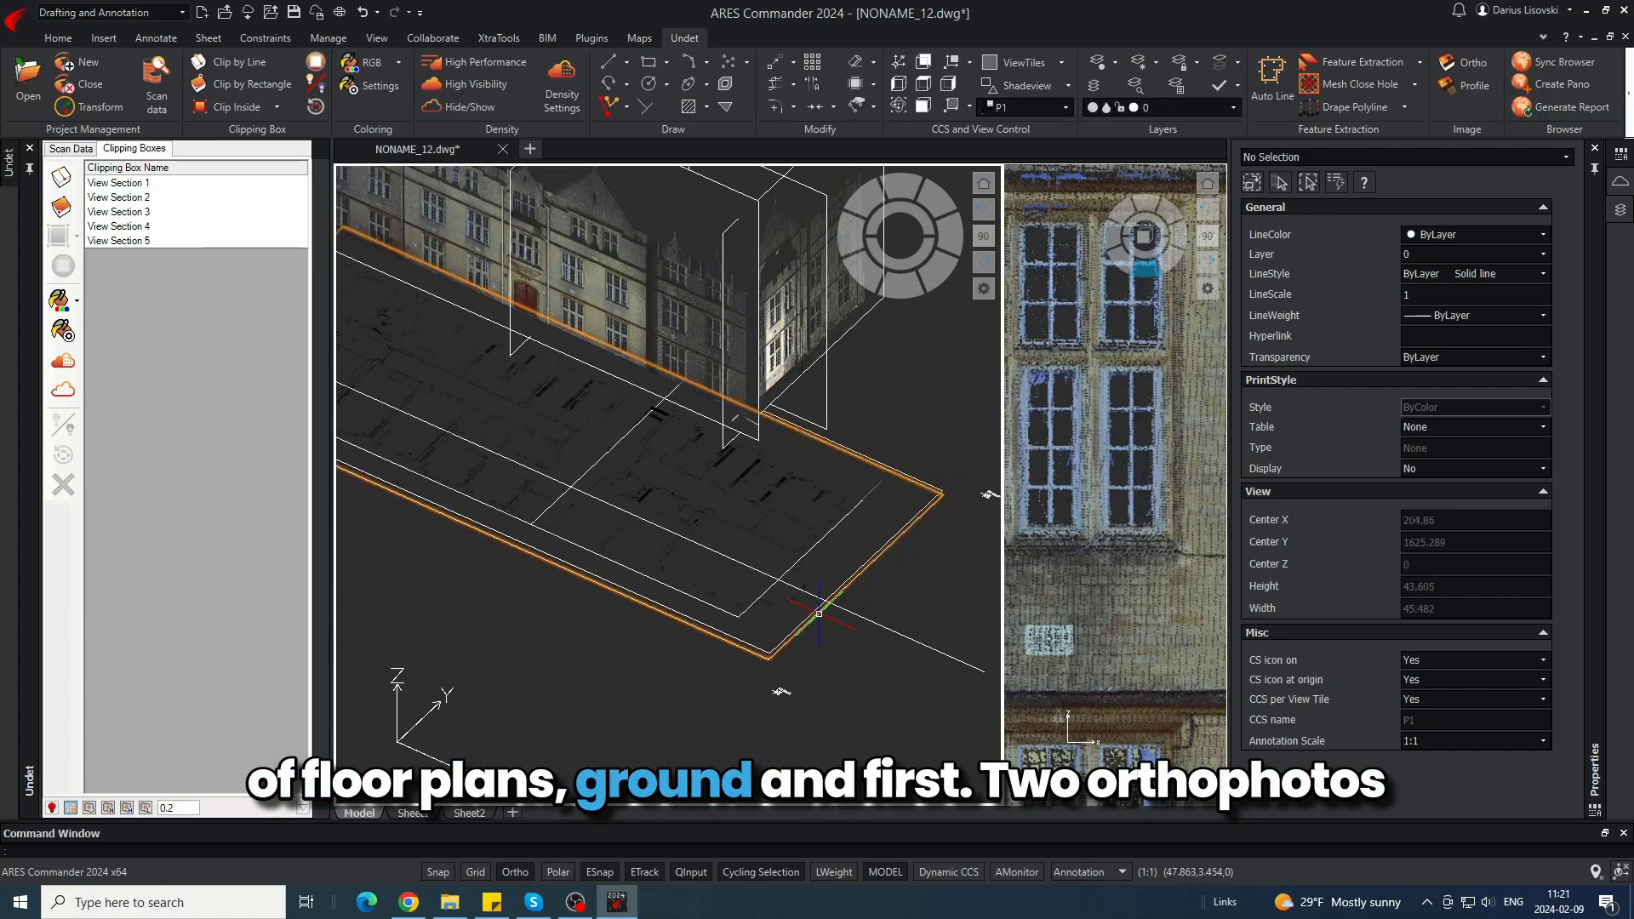
- Examine the two elevation orthophotos and the cross and longitudinal section orthophotos in the 3D view
middle_drag(648, 408, 707, 593)
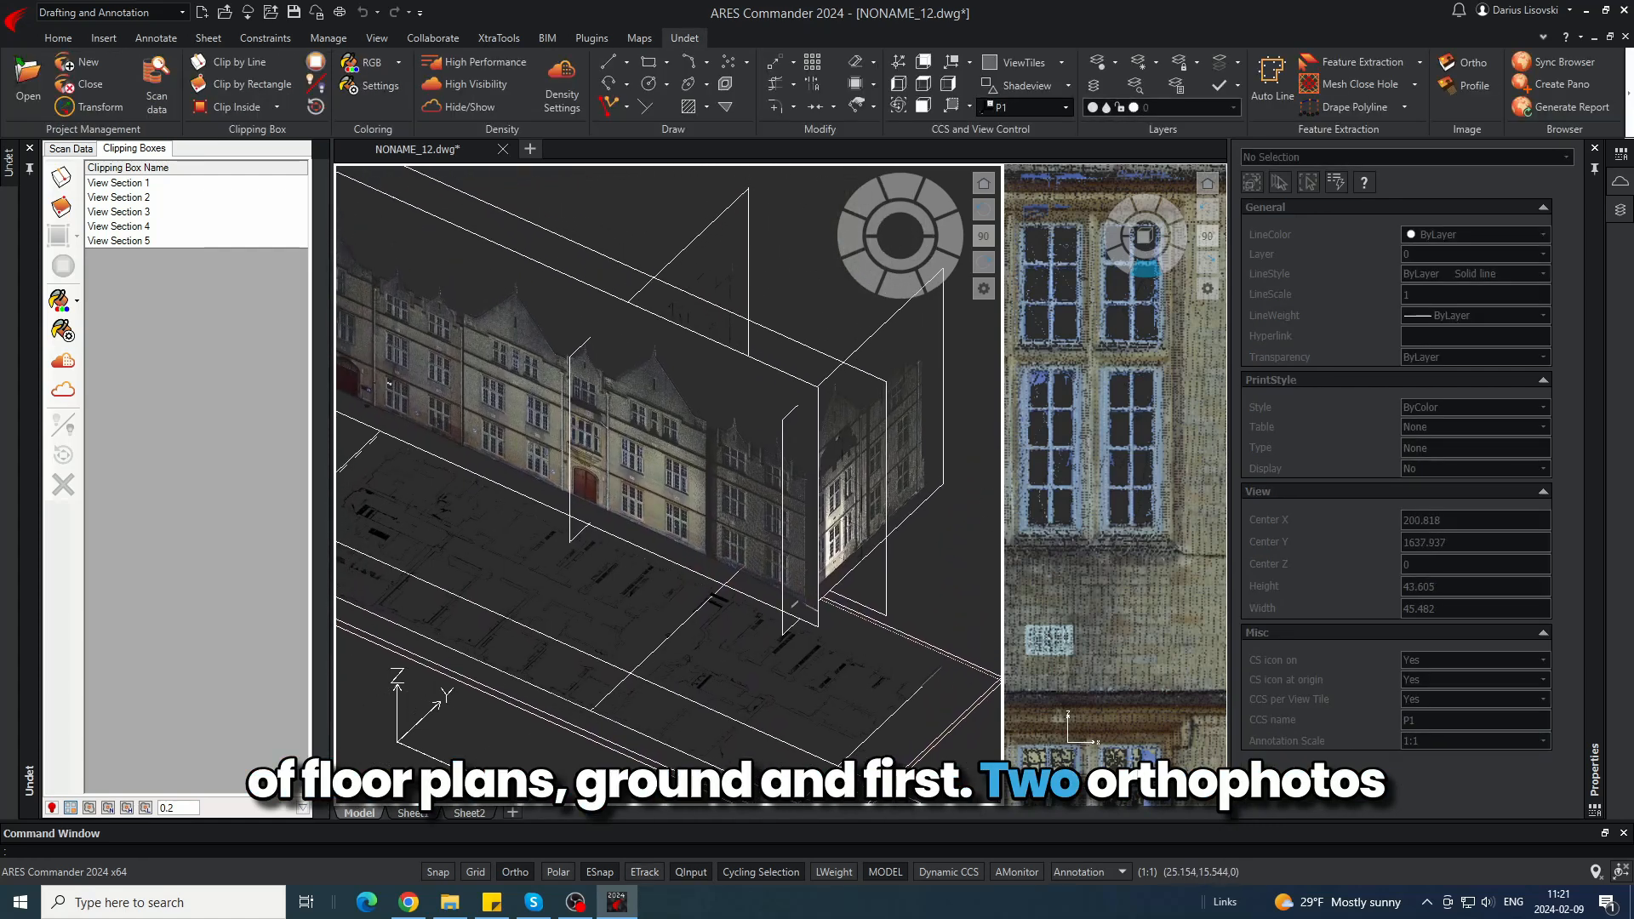
click(785, 373)
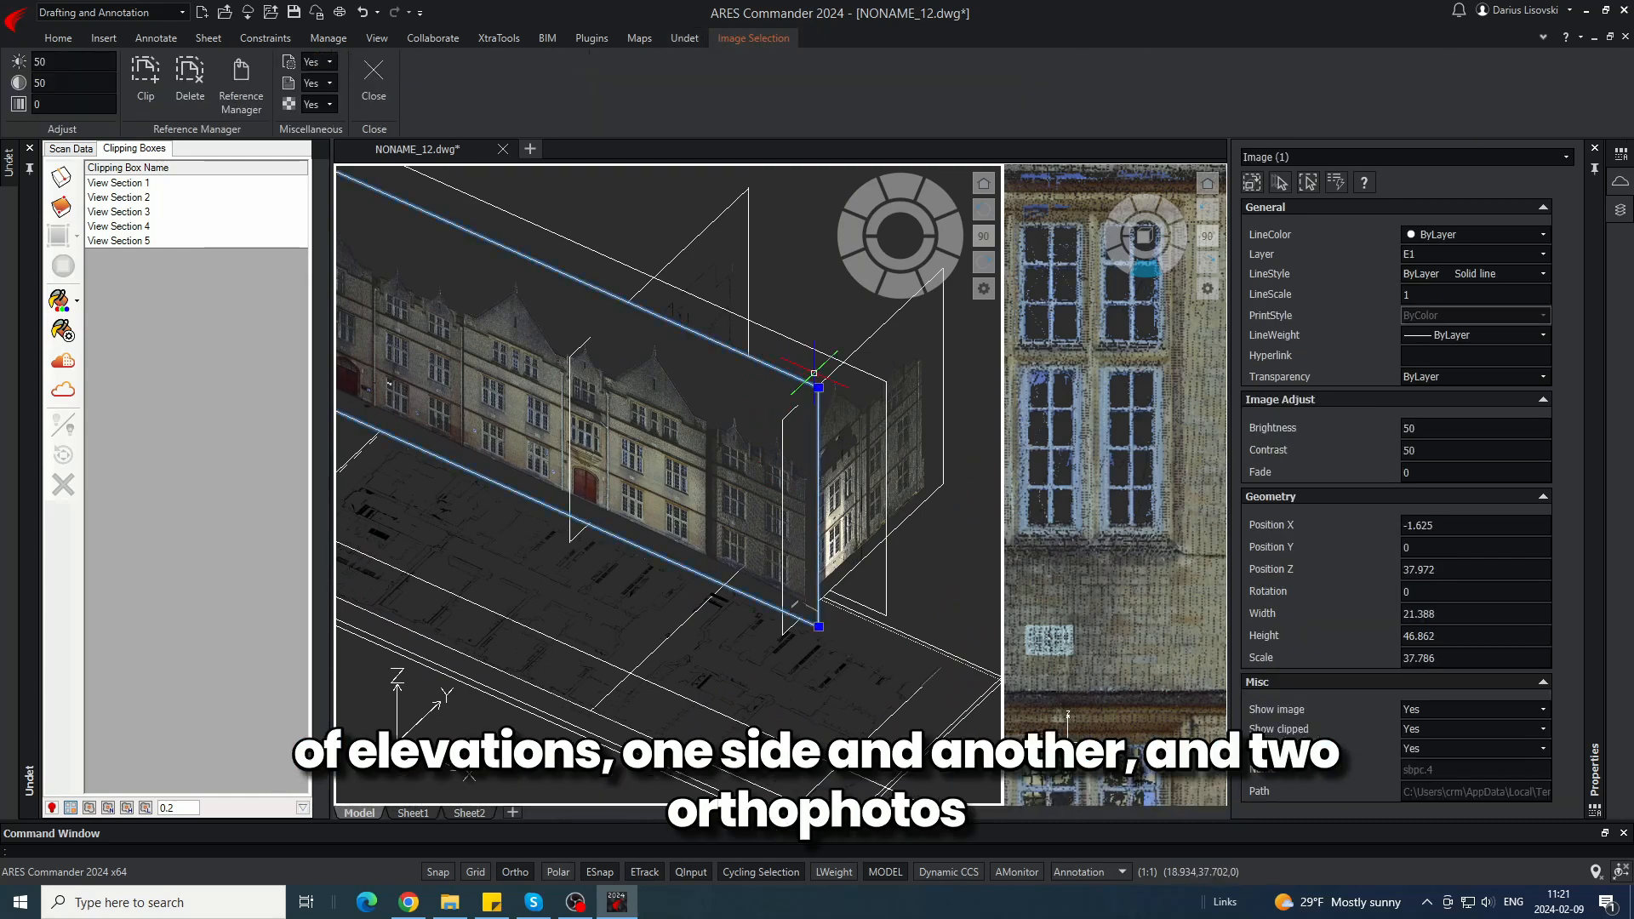
key(Escape)
scroll(631, 375, down, 5)
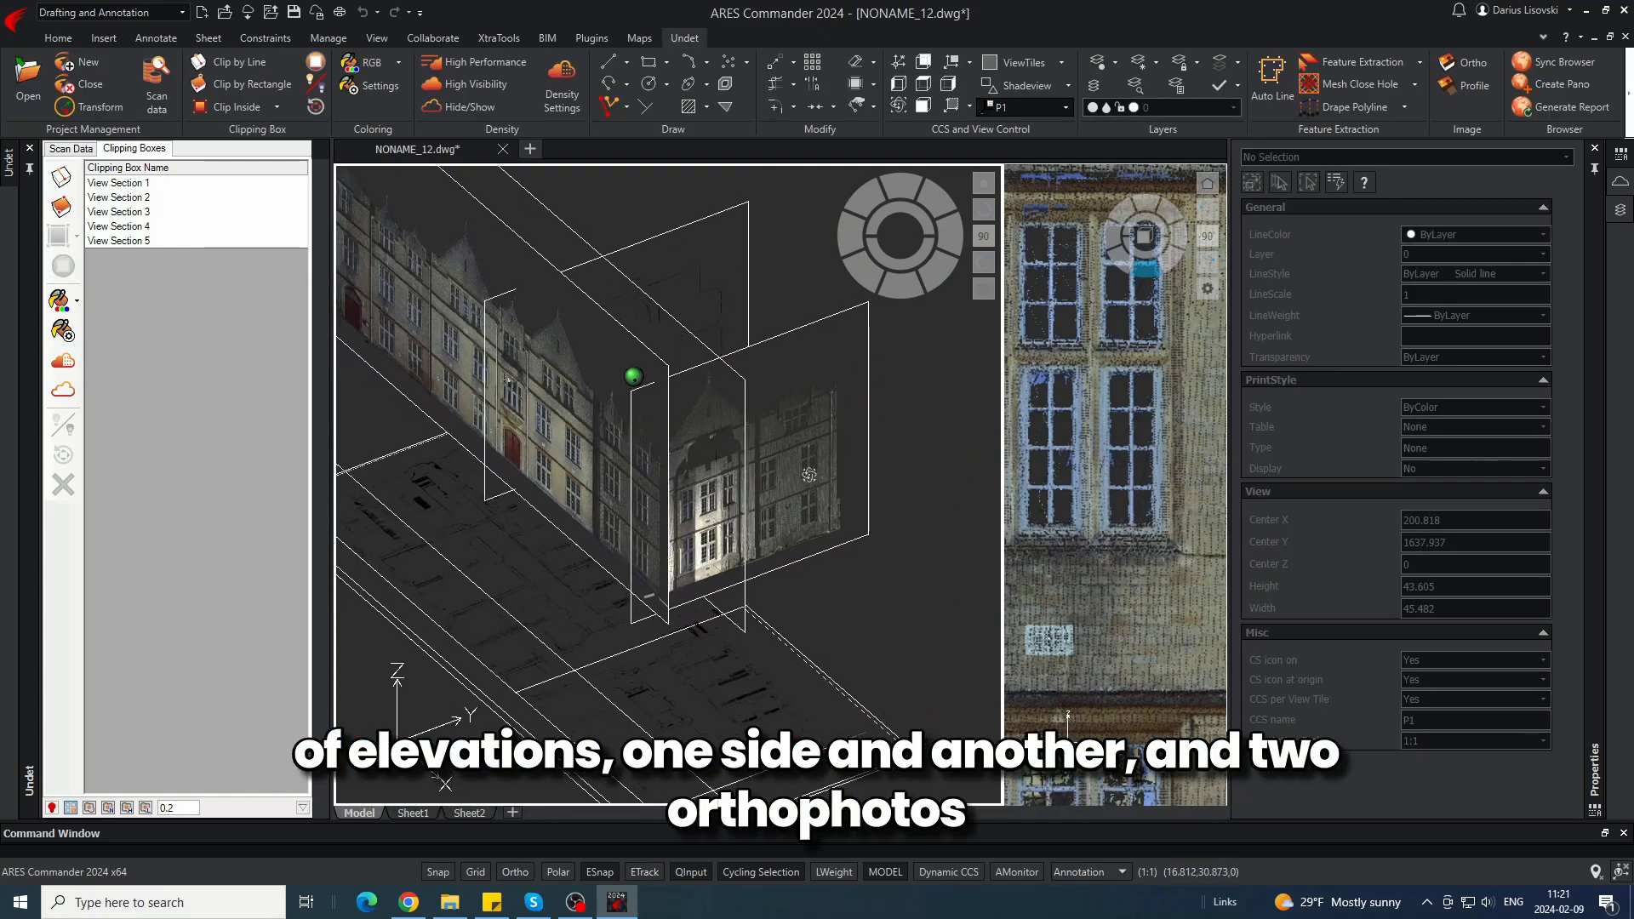
scroll(686, 384, up, 5)
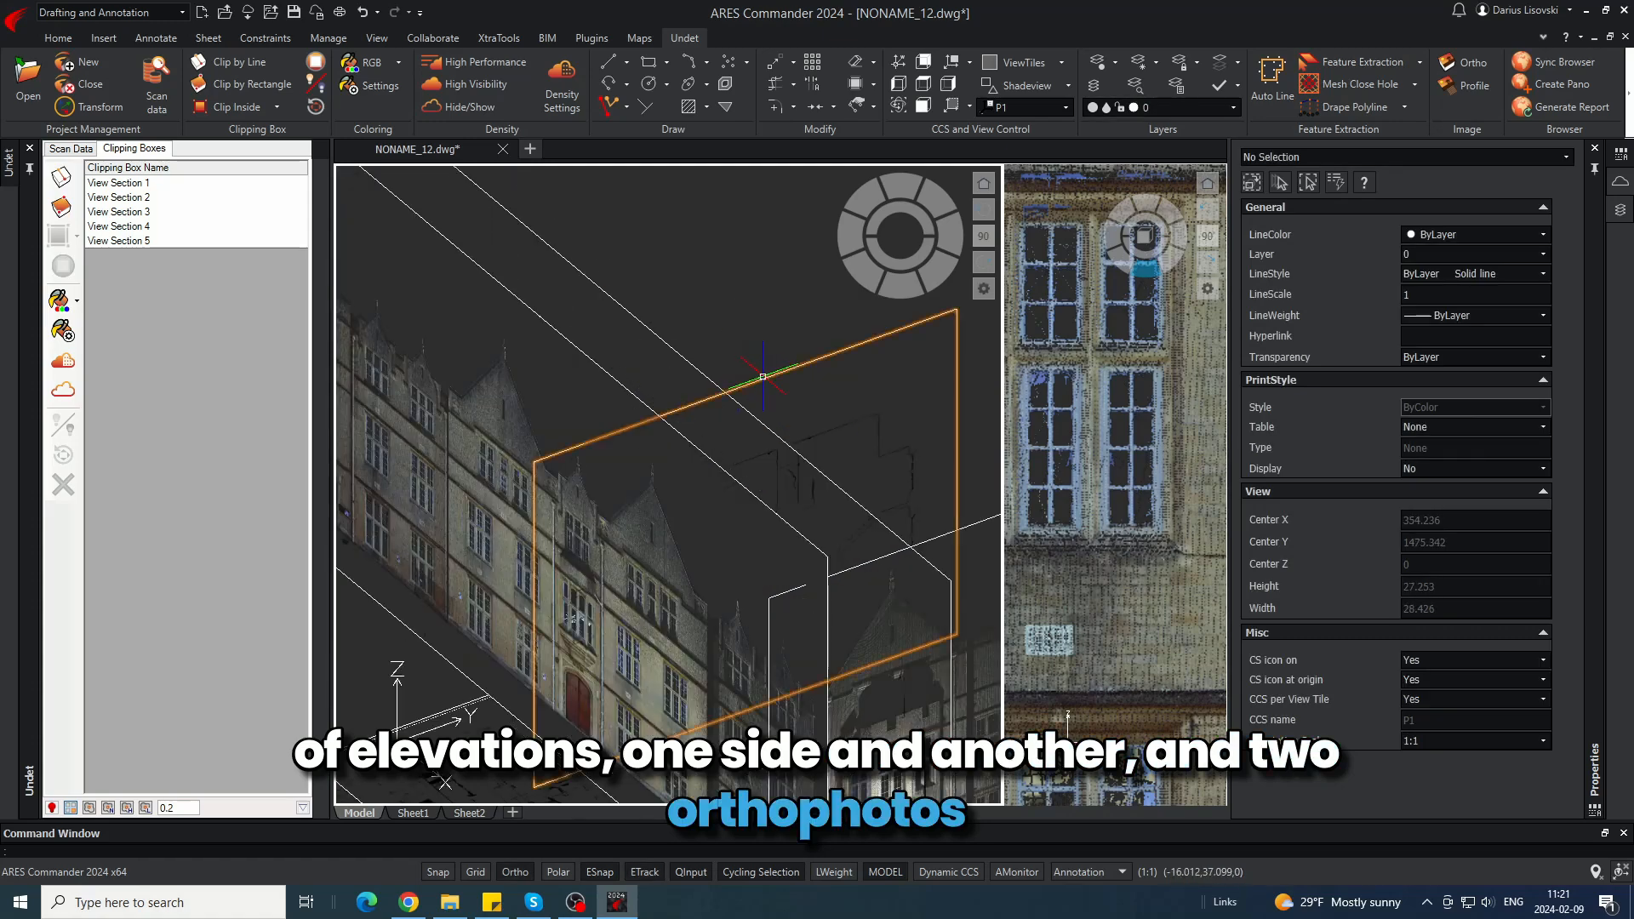
click(706, 367)
key(Escape)
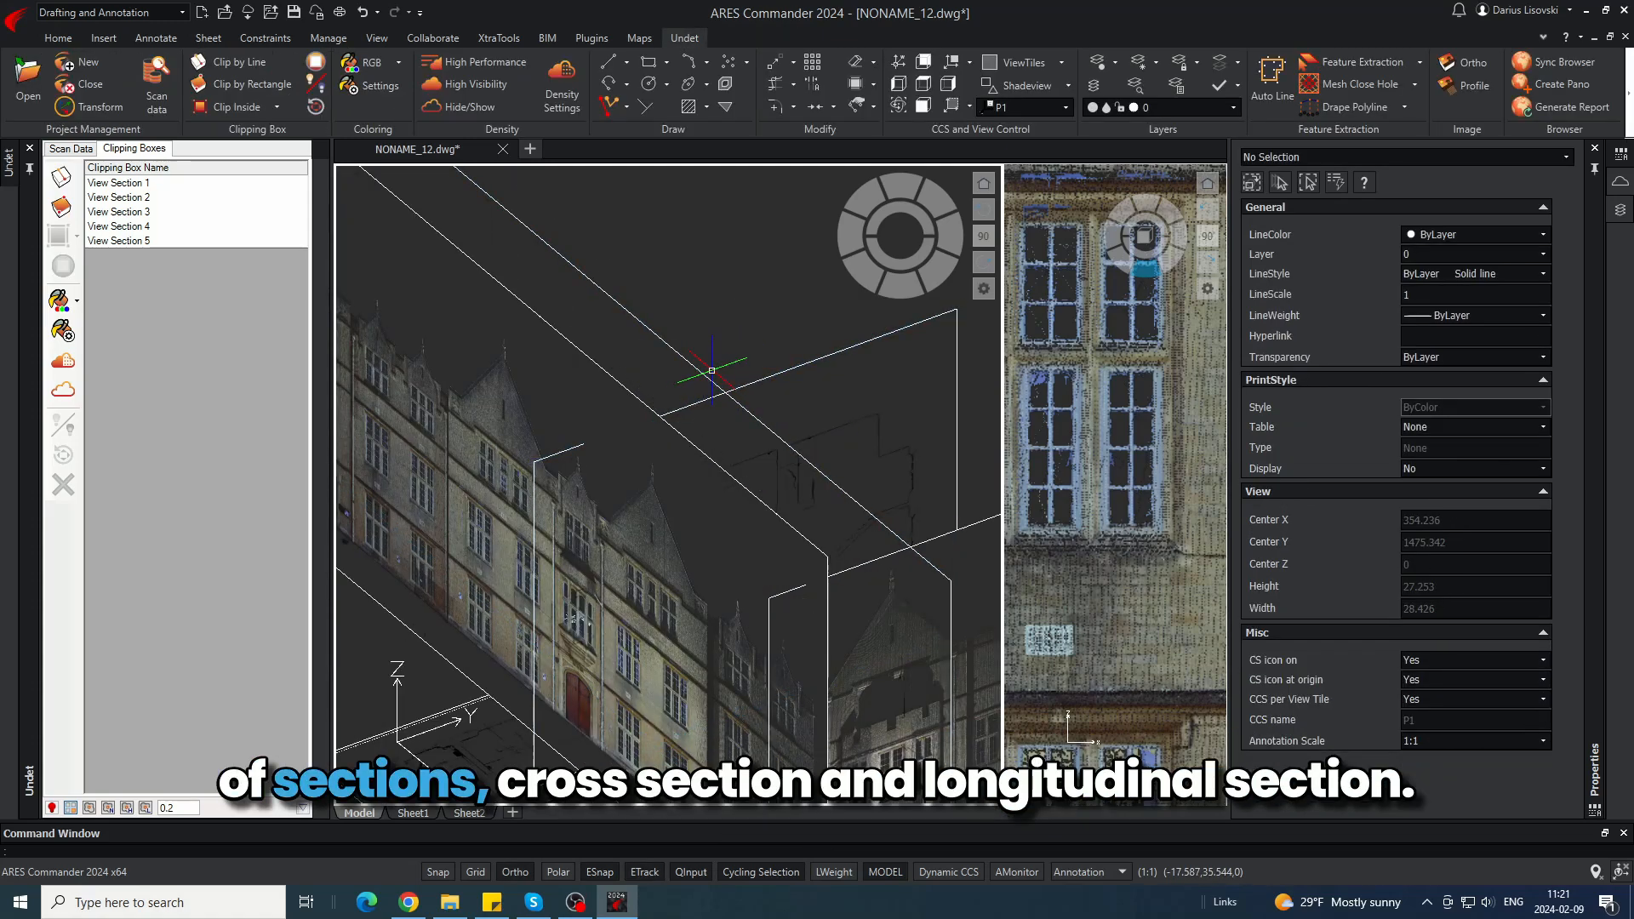
scroll(711, 375, down, 3)
shift+middle_drag(657, 434, 630, 459)
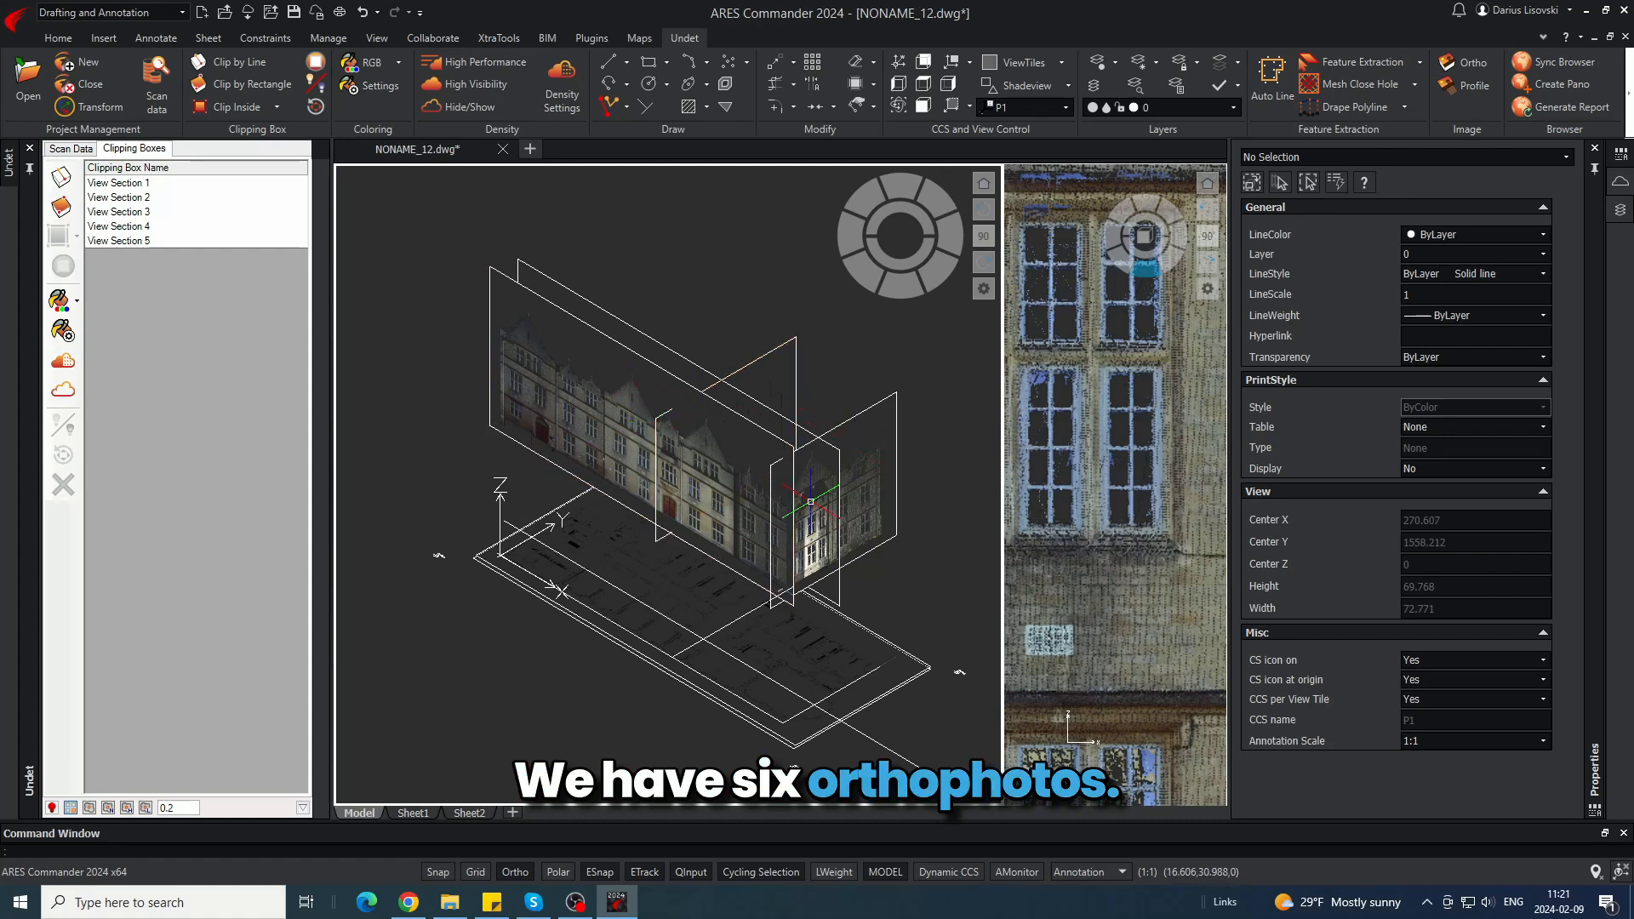
- Review the whole set of orthophotos together with the fit marks around the floor plans
click(859, 737)
key(Escape)
middle_drag(825, 720, 822, 716)
shift+middle_drag(812, 695, 942, 503)
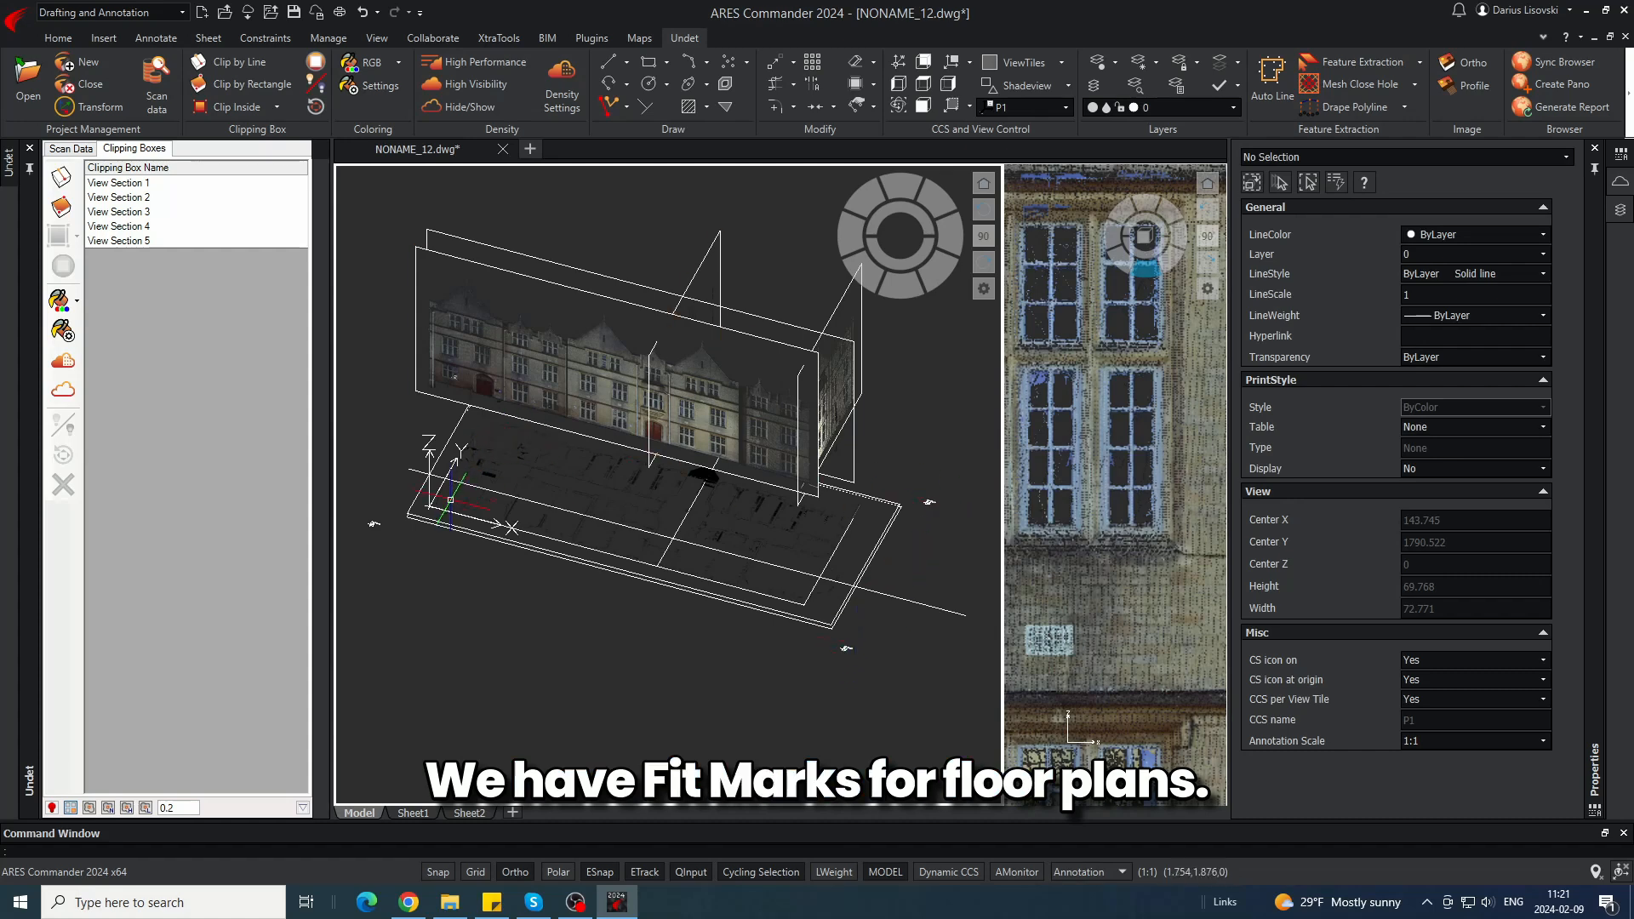
scroll(740, 668, down, 2)
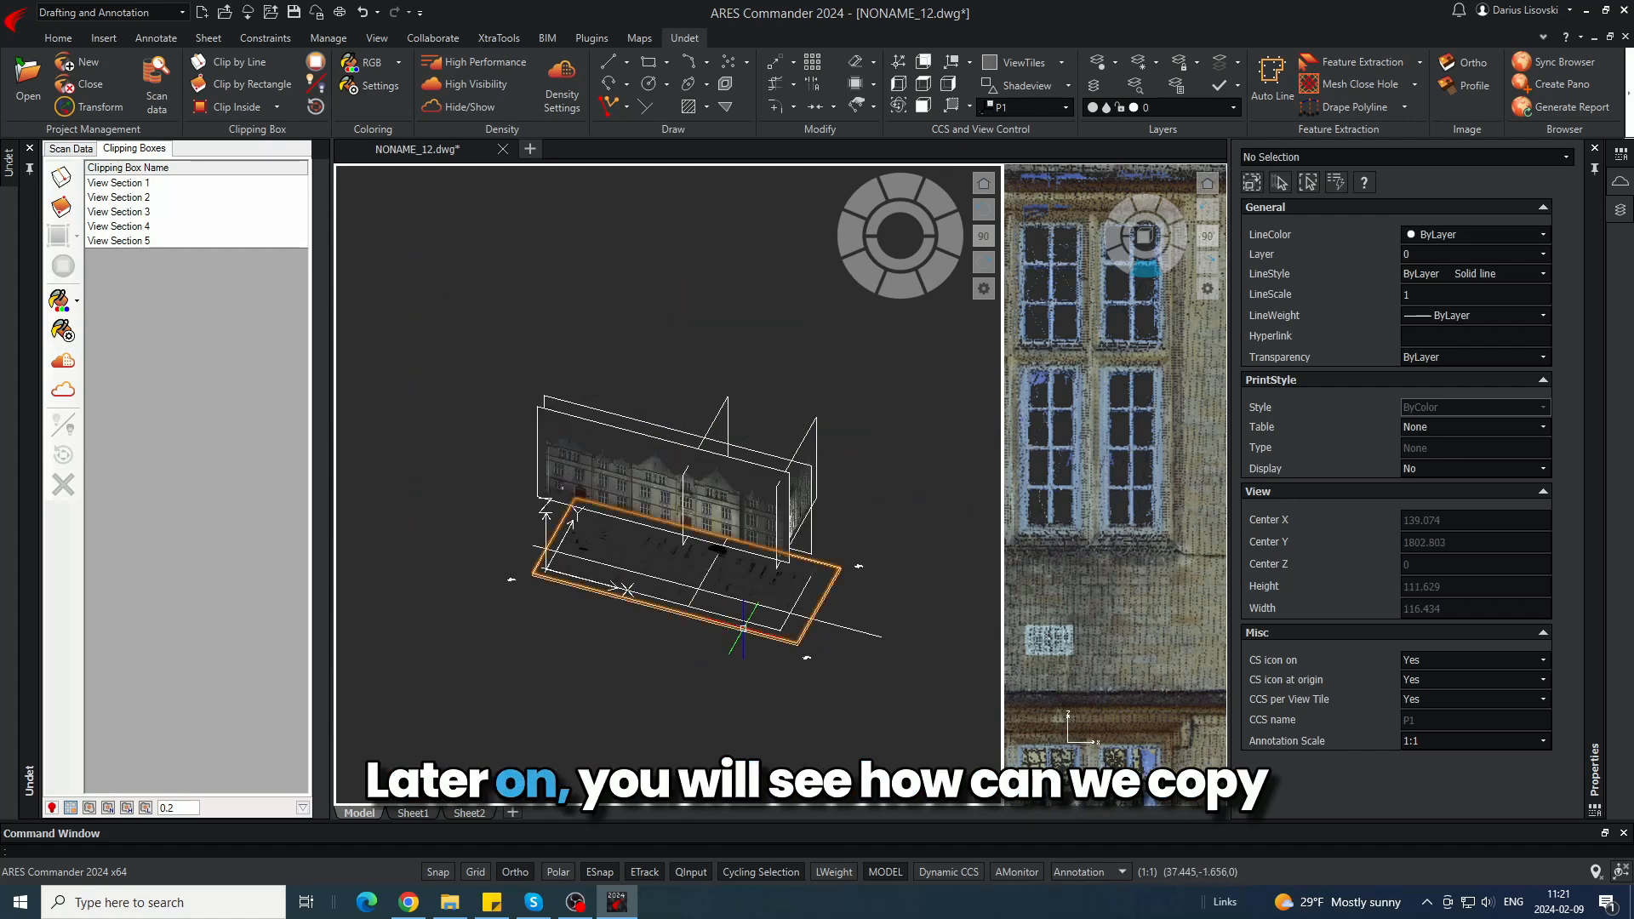